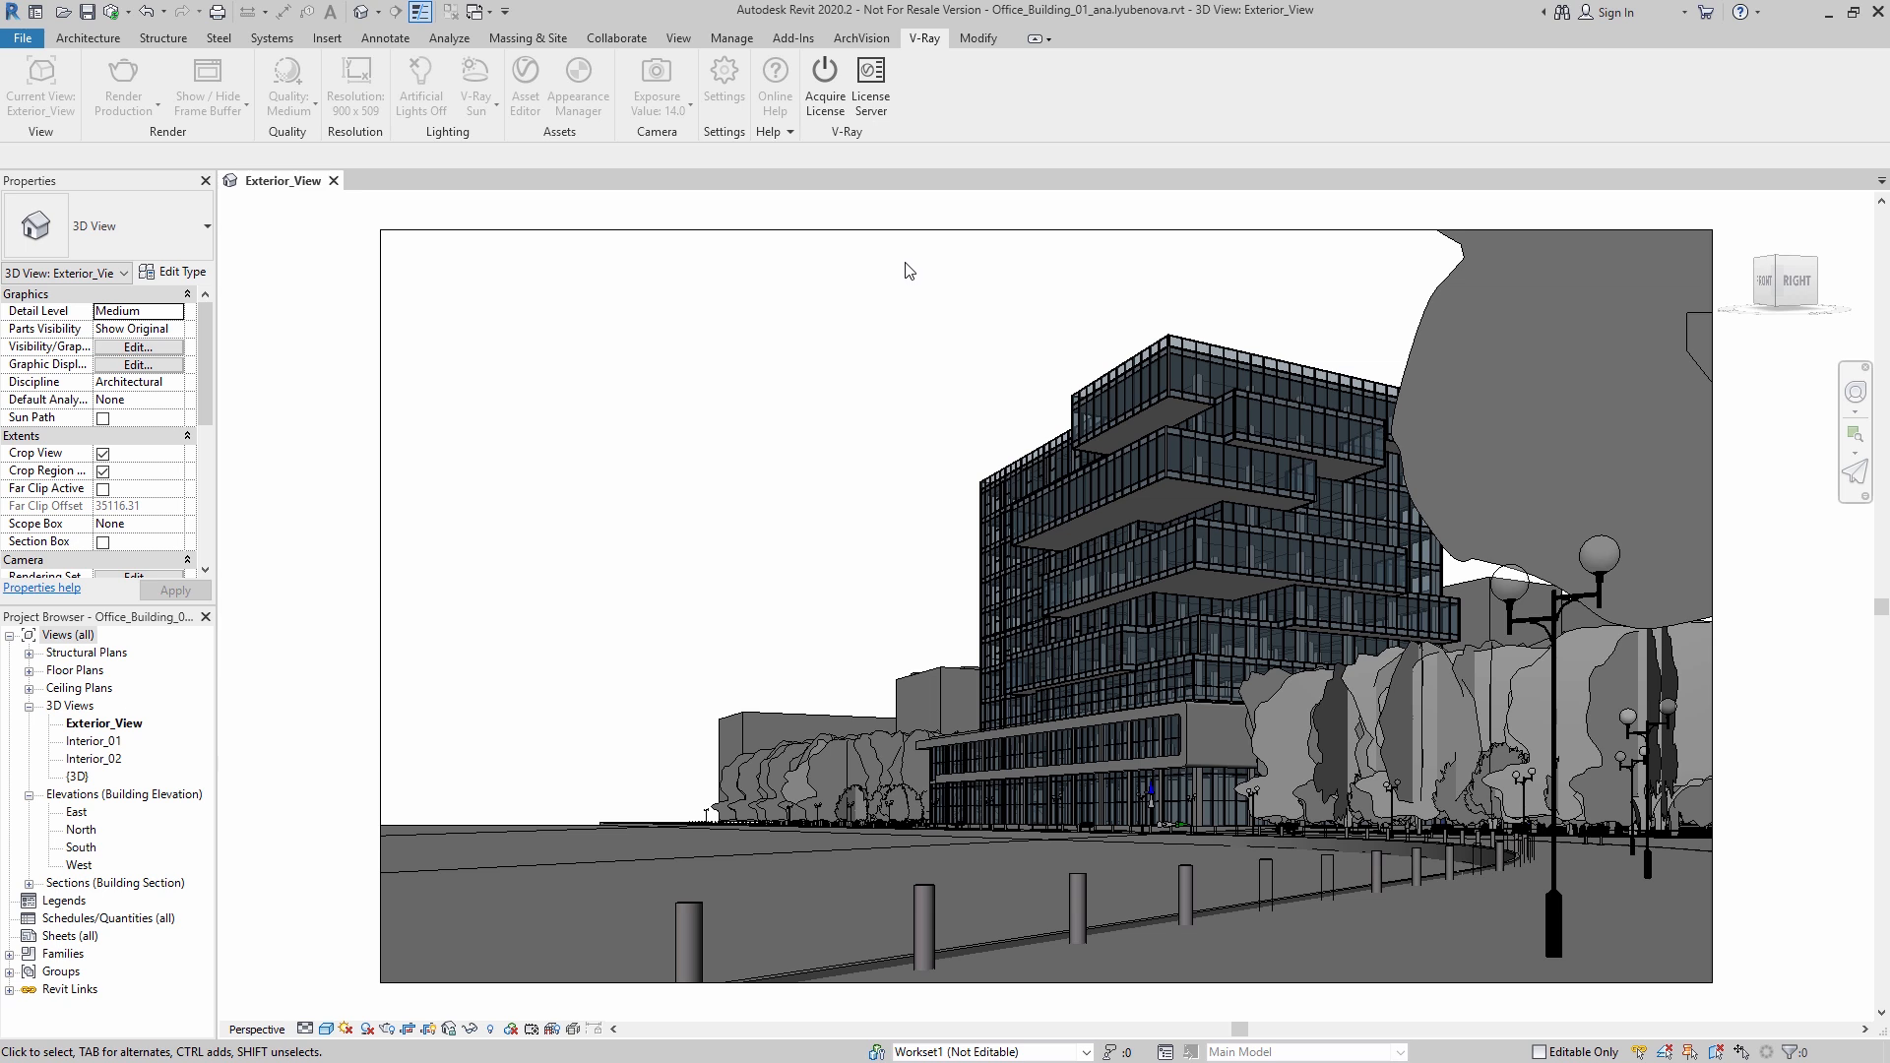
Step: Acquire the V-Ray license and open the Asset Editor
click(821, 84)
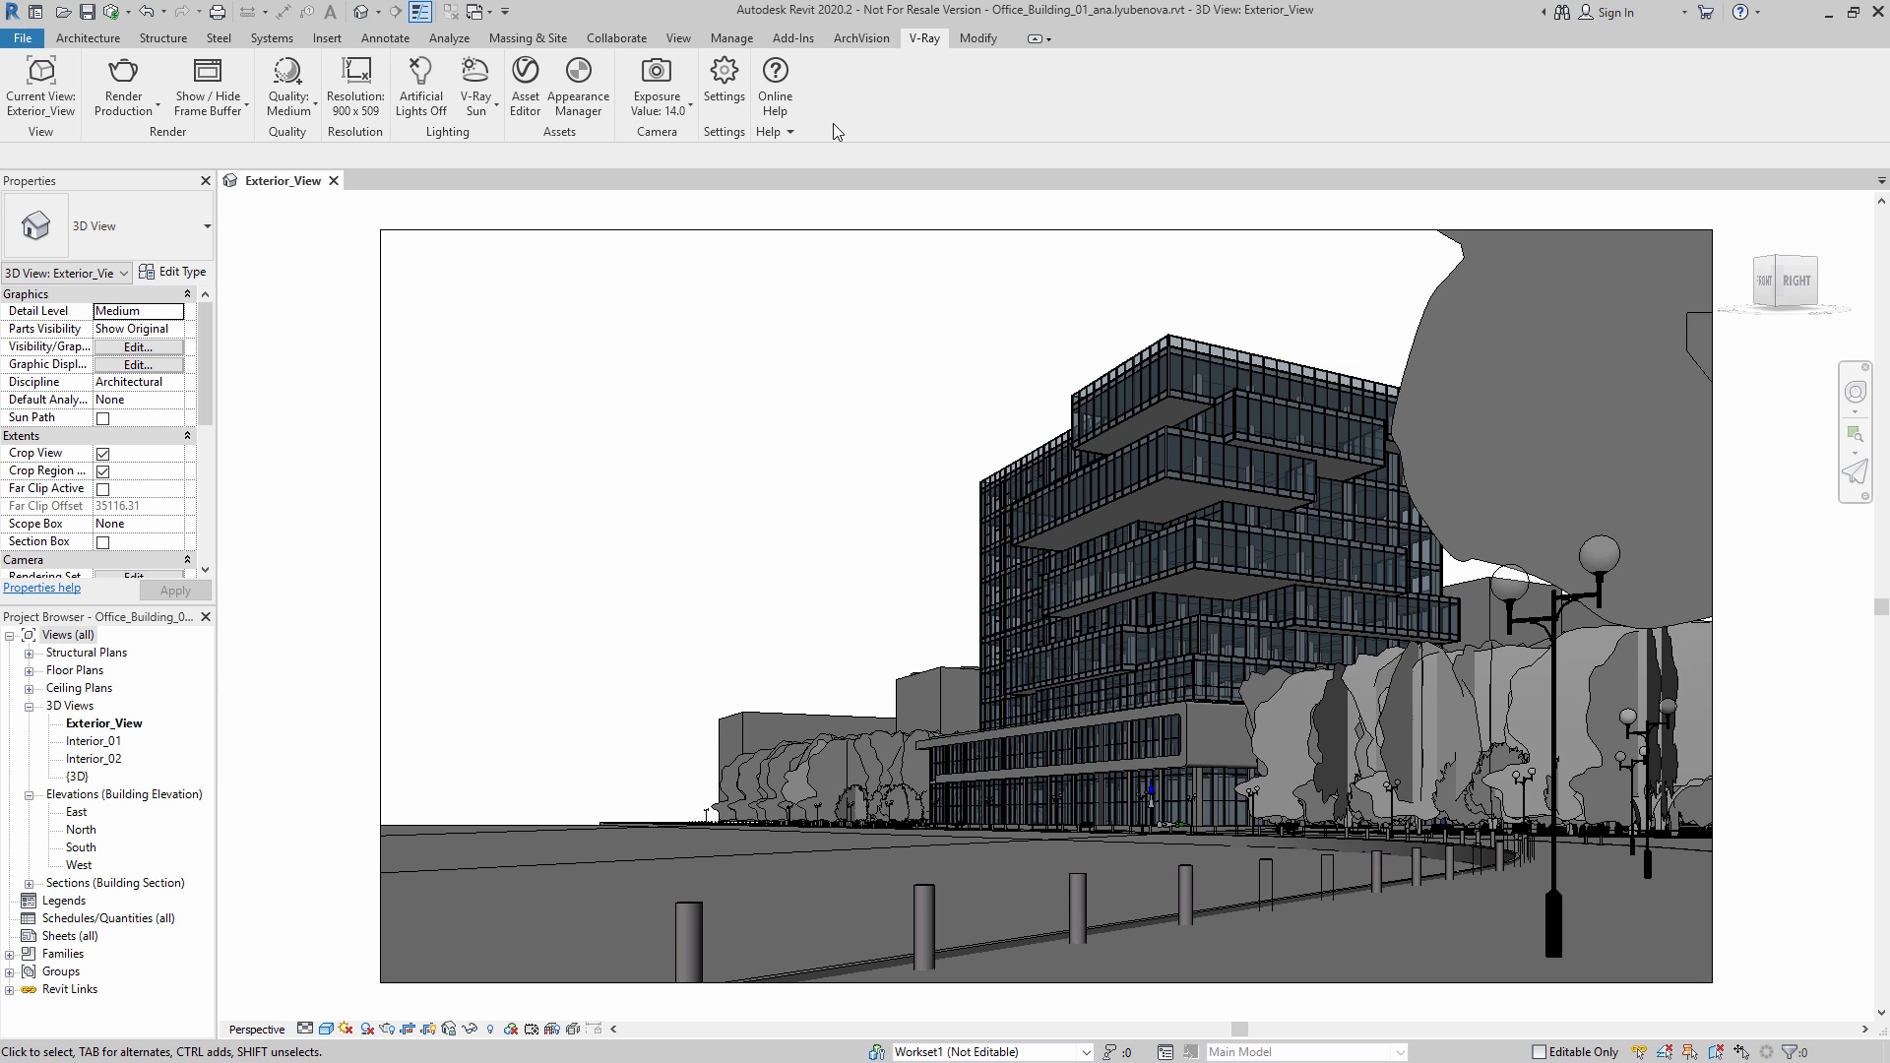
click(522, 87)
click(517, 76)
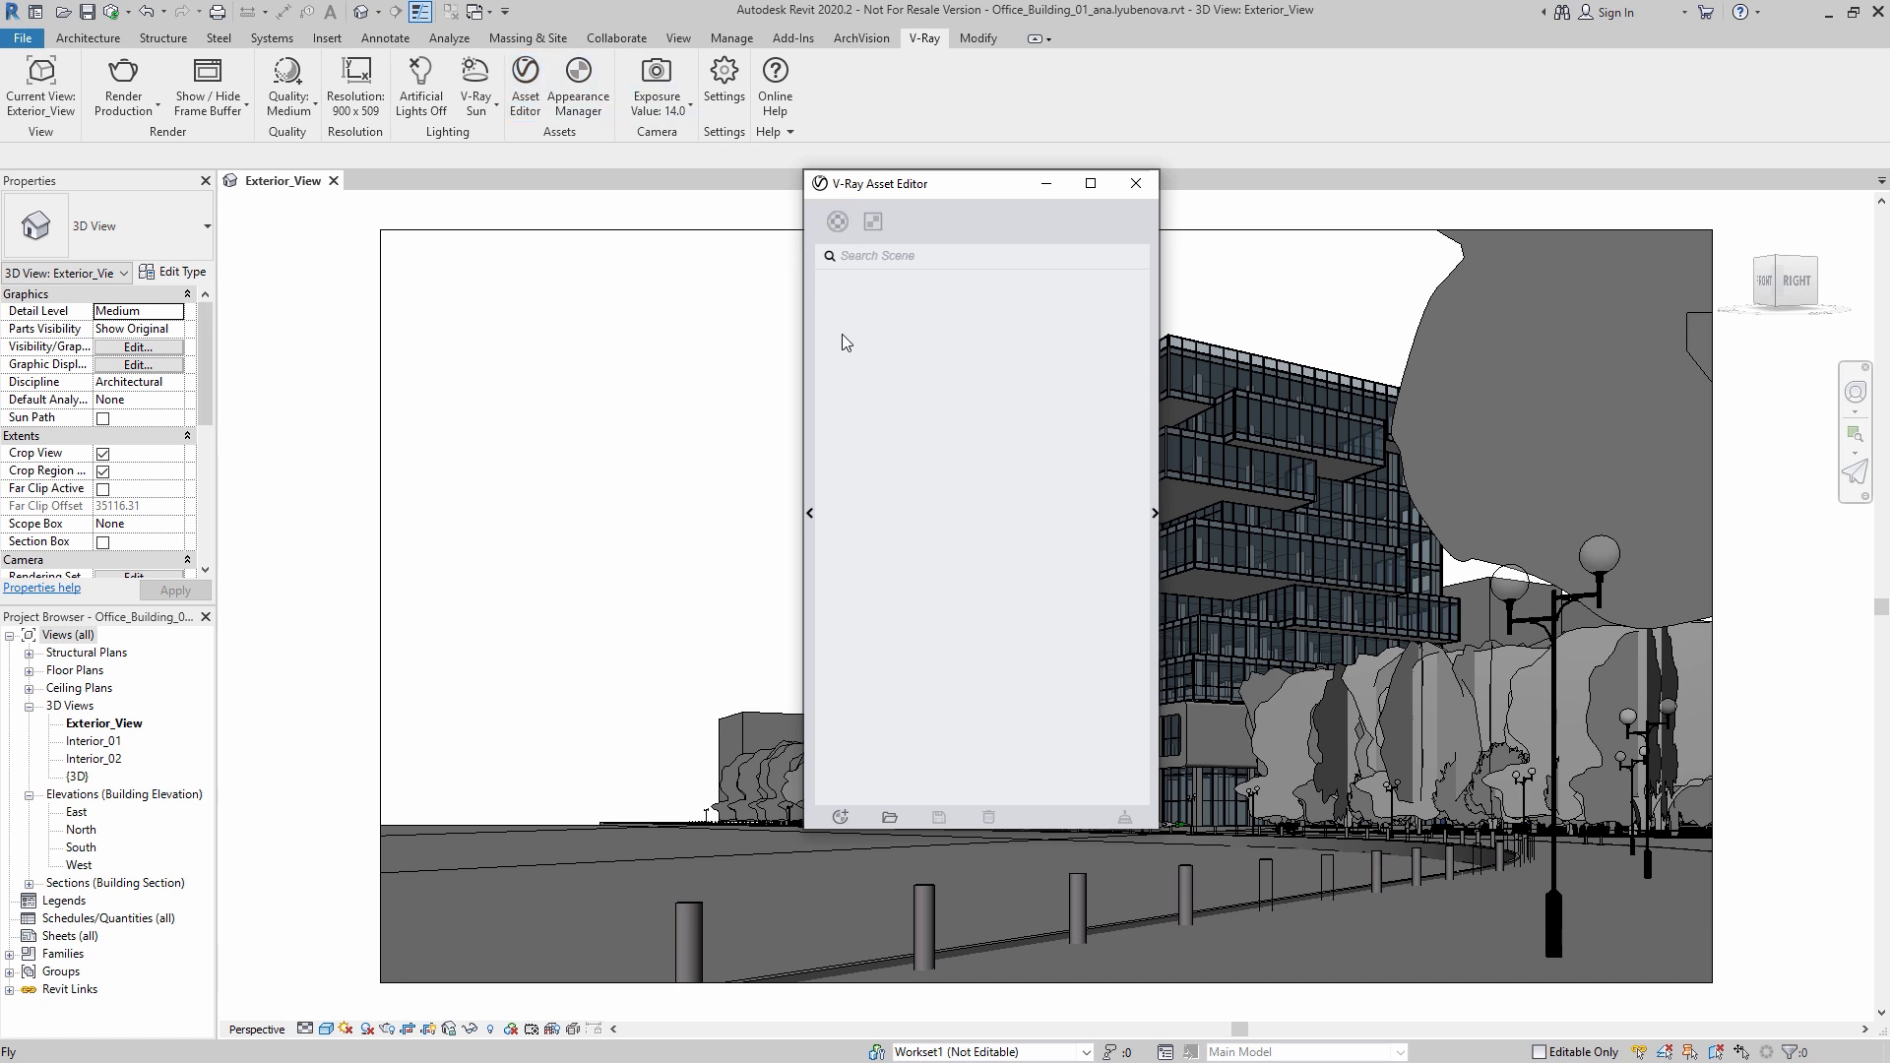
Step: Reveal the material library, expand its materials categories and browse the Glass category
click(809, 512)
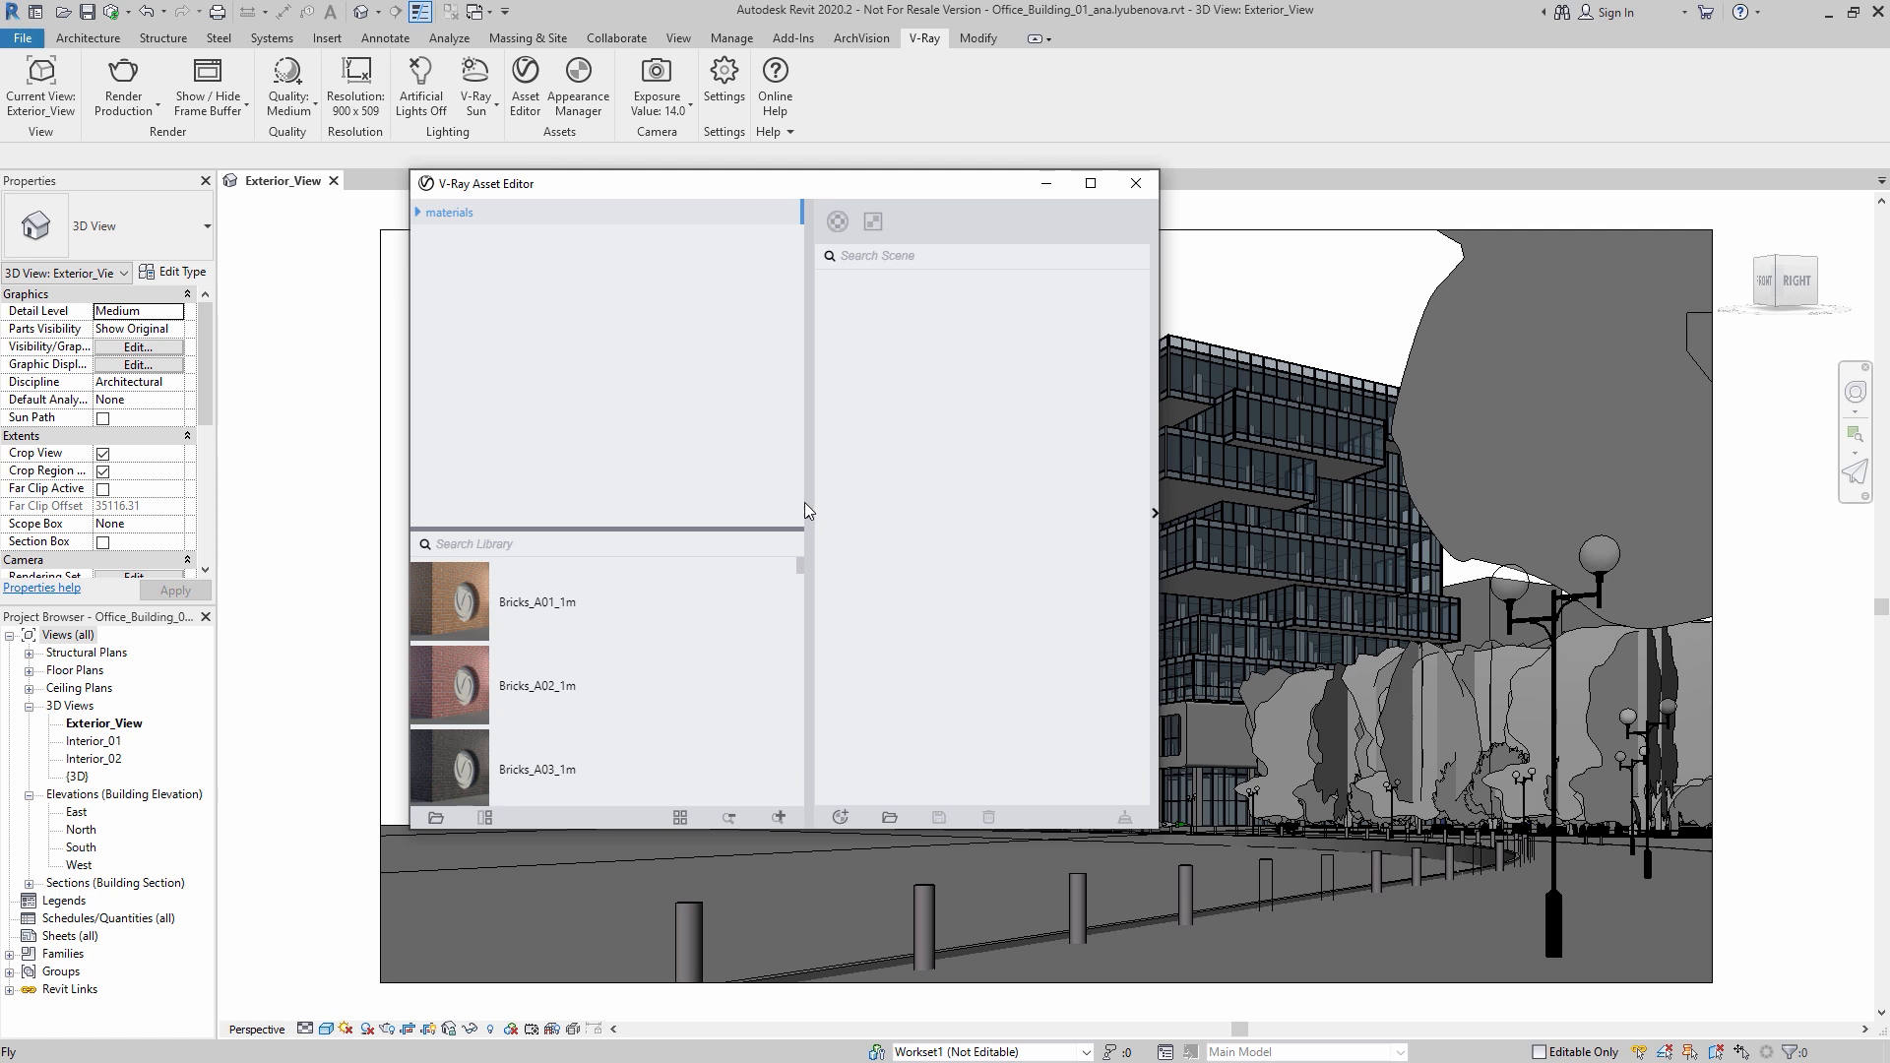
click(419, 213)
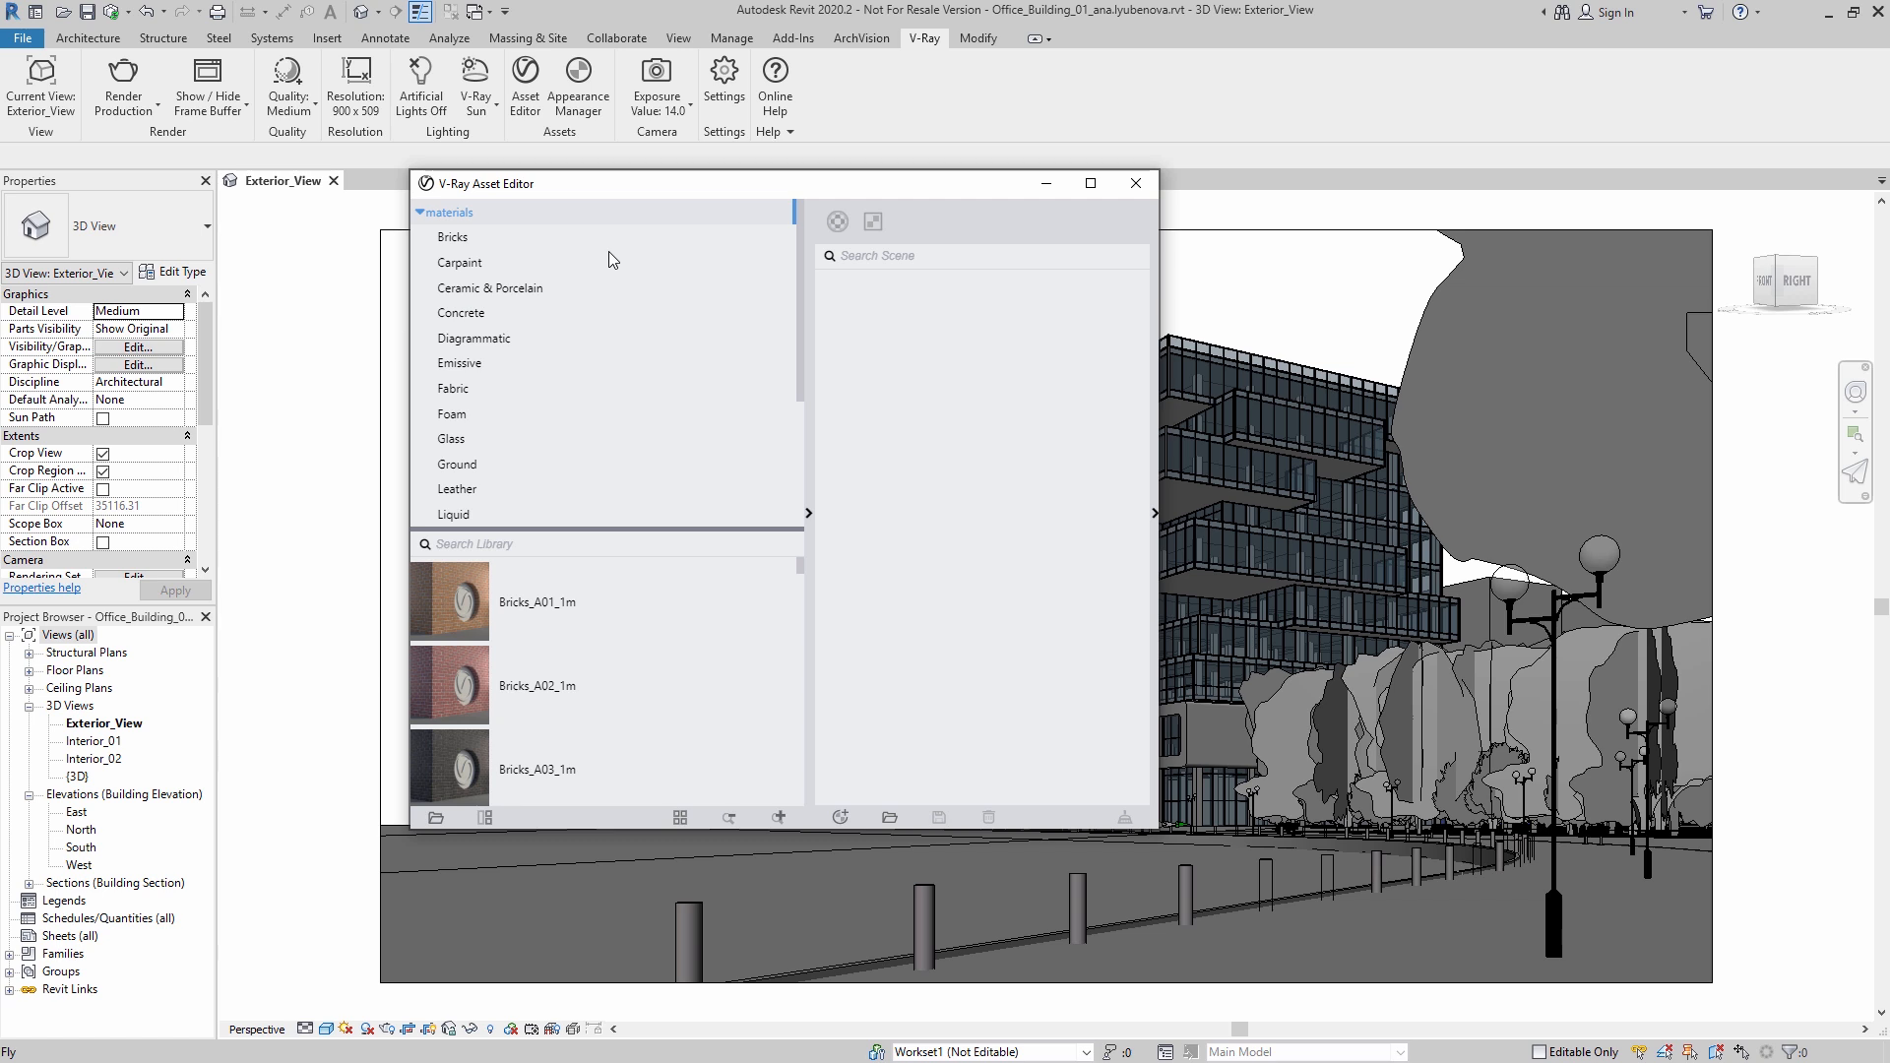
mouse_move(802, 266)
mouse_down()
mouse_move(792, 413)
mouse_move(803, 250)
mouse_up()
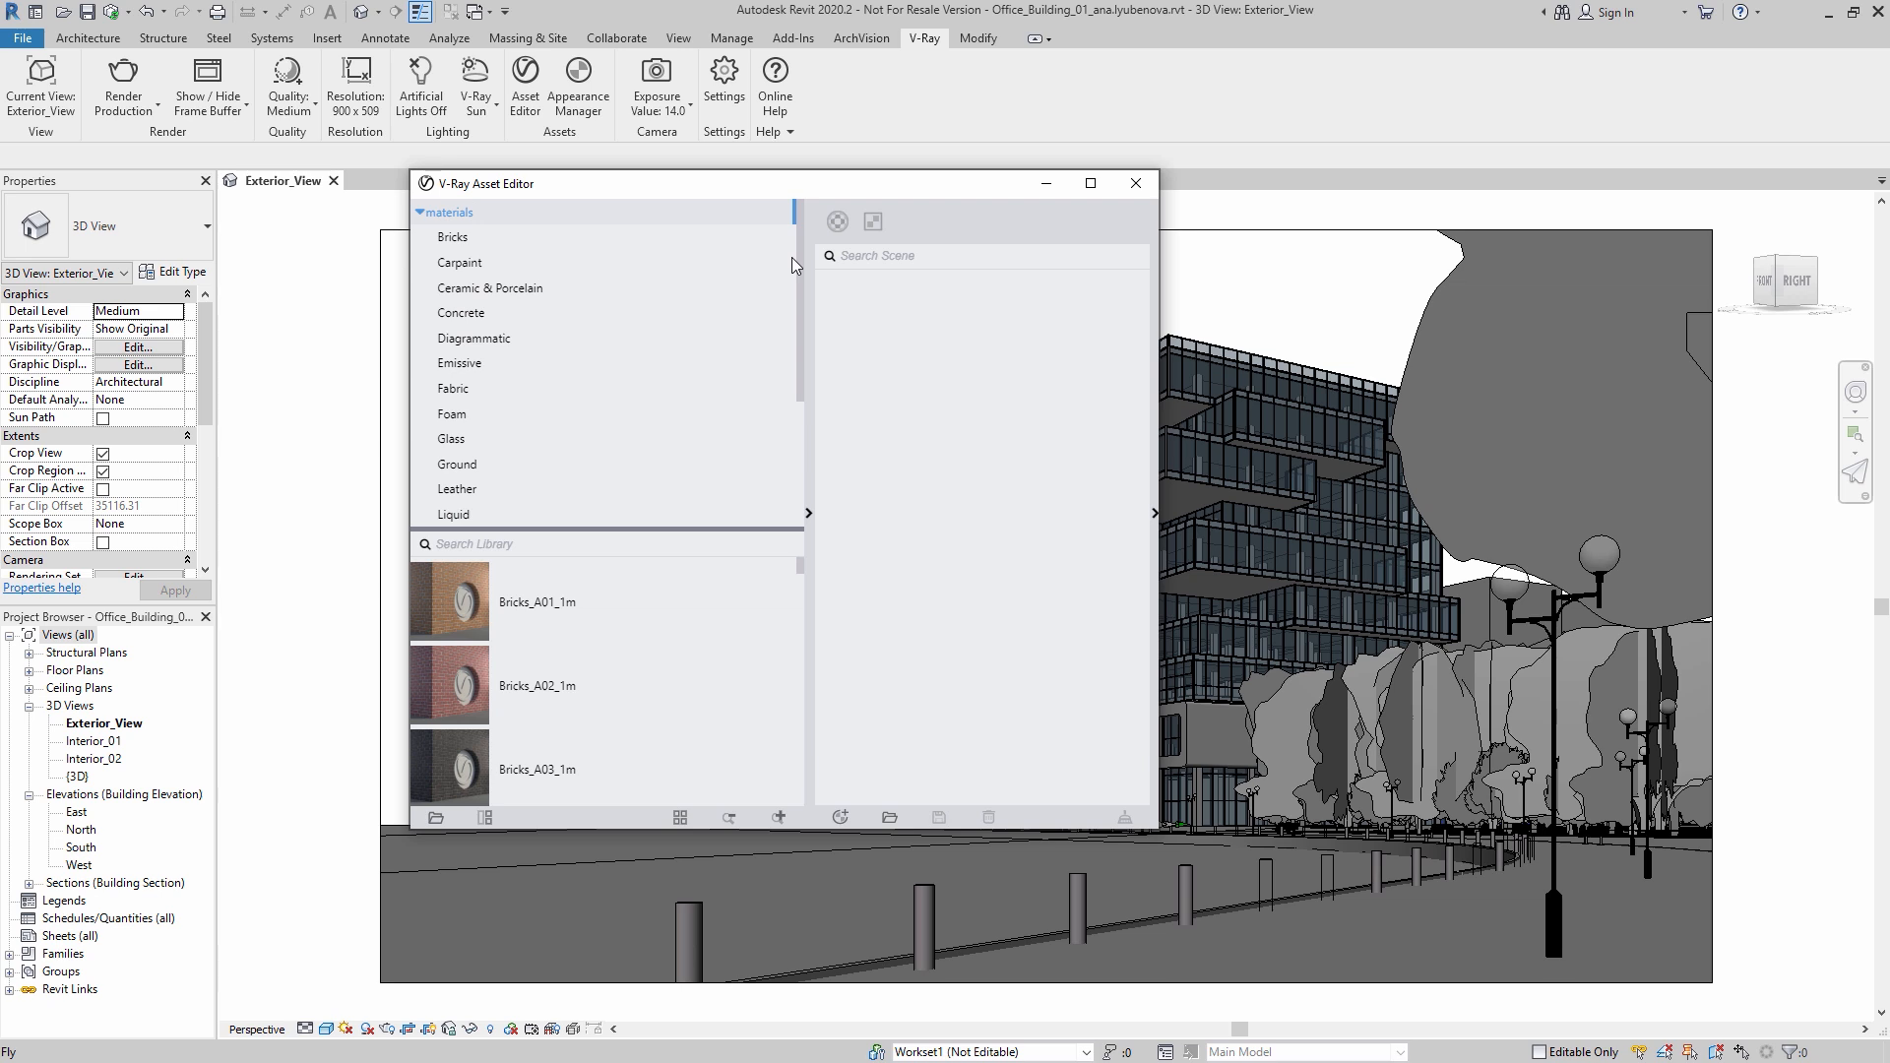
click(452, 439)
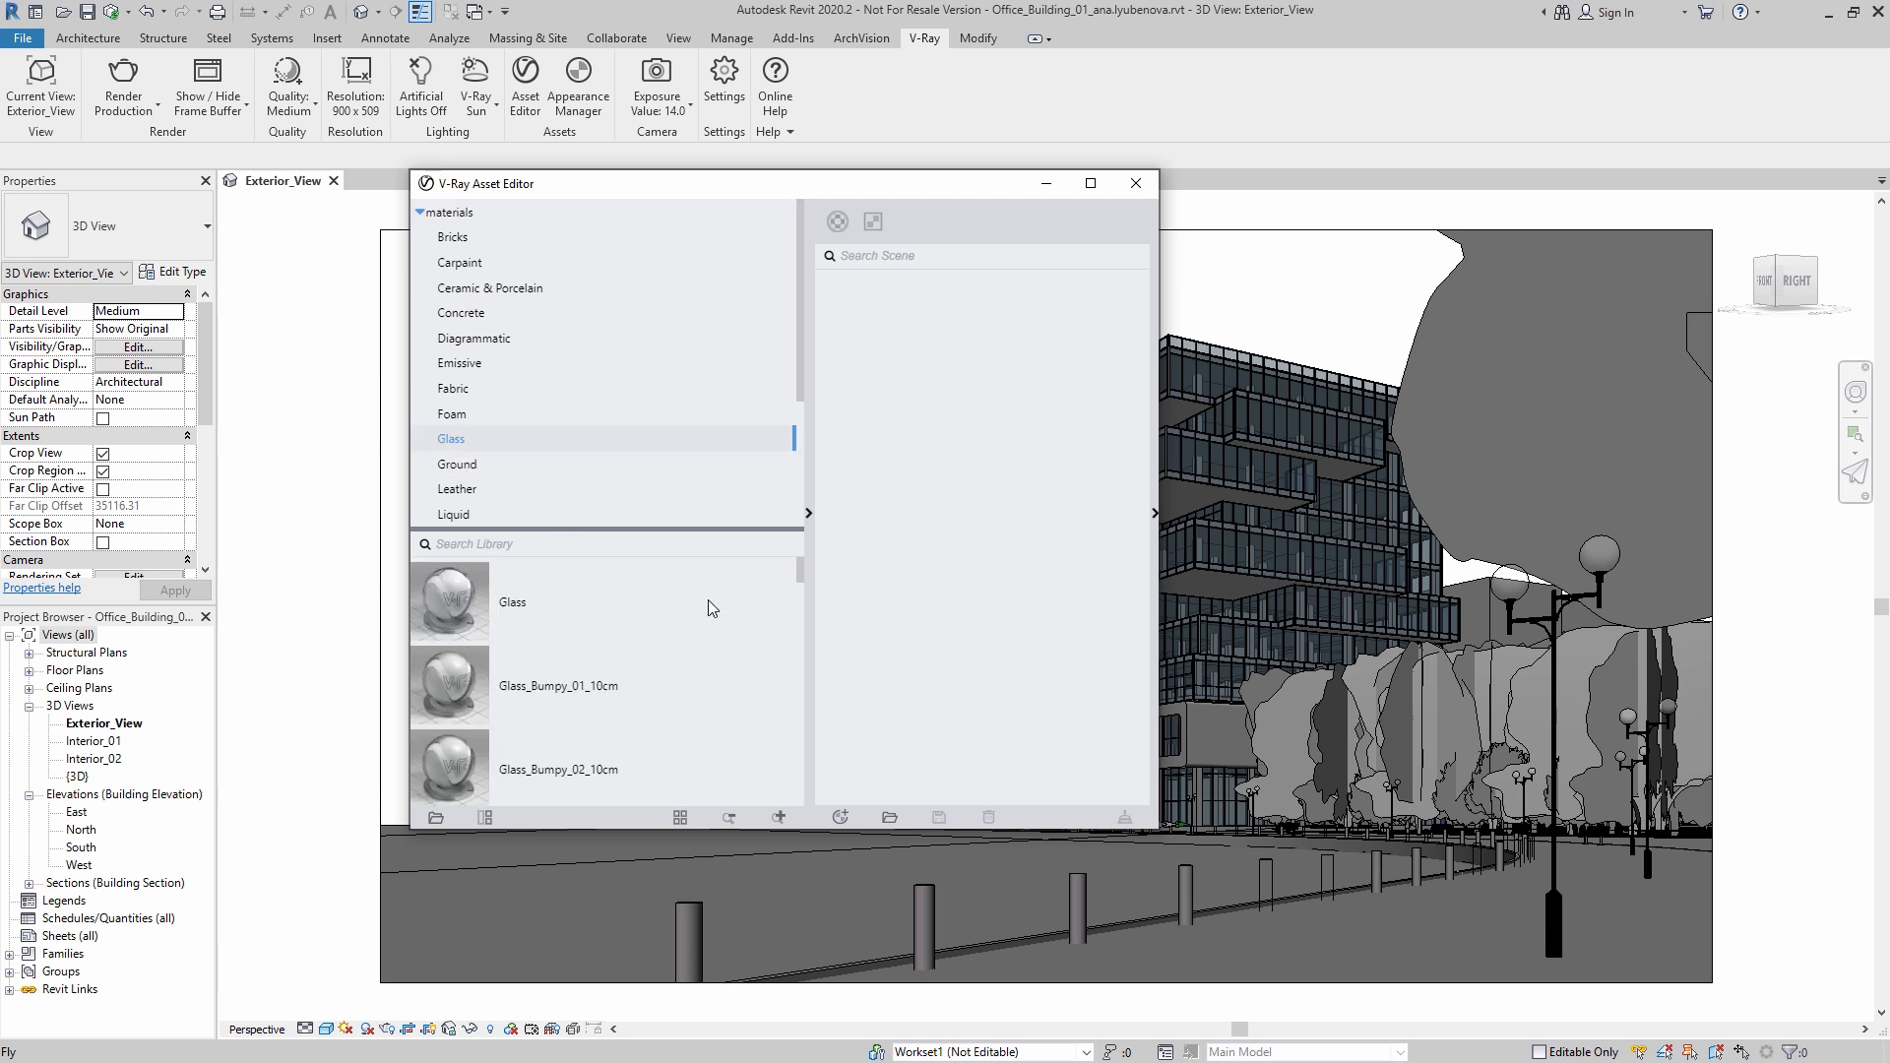
drag(800, 571, 805, 636)
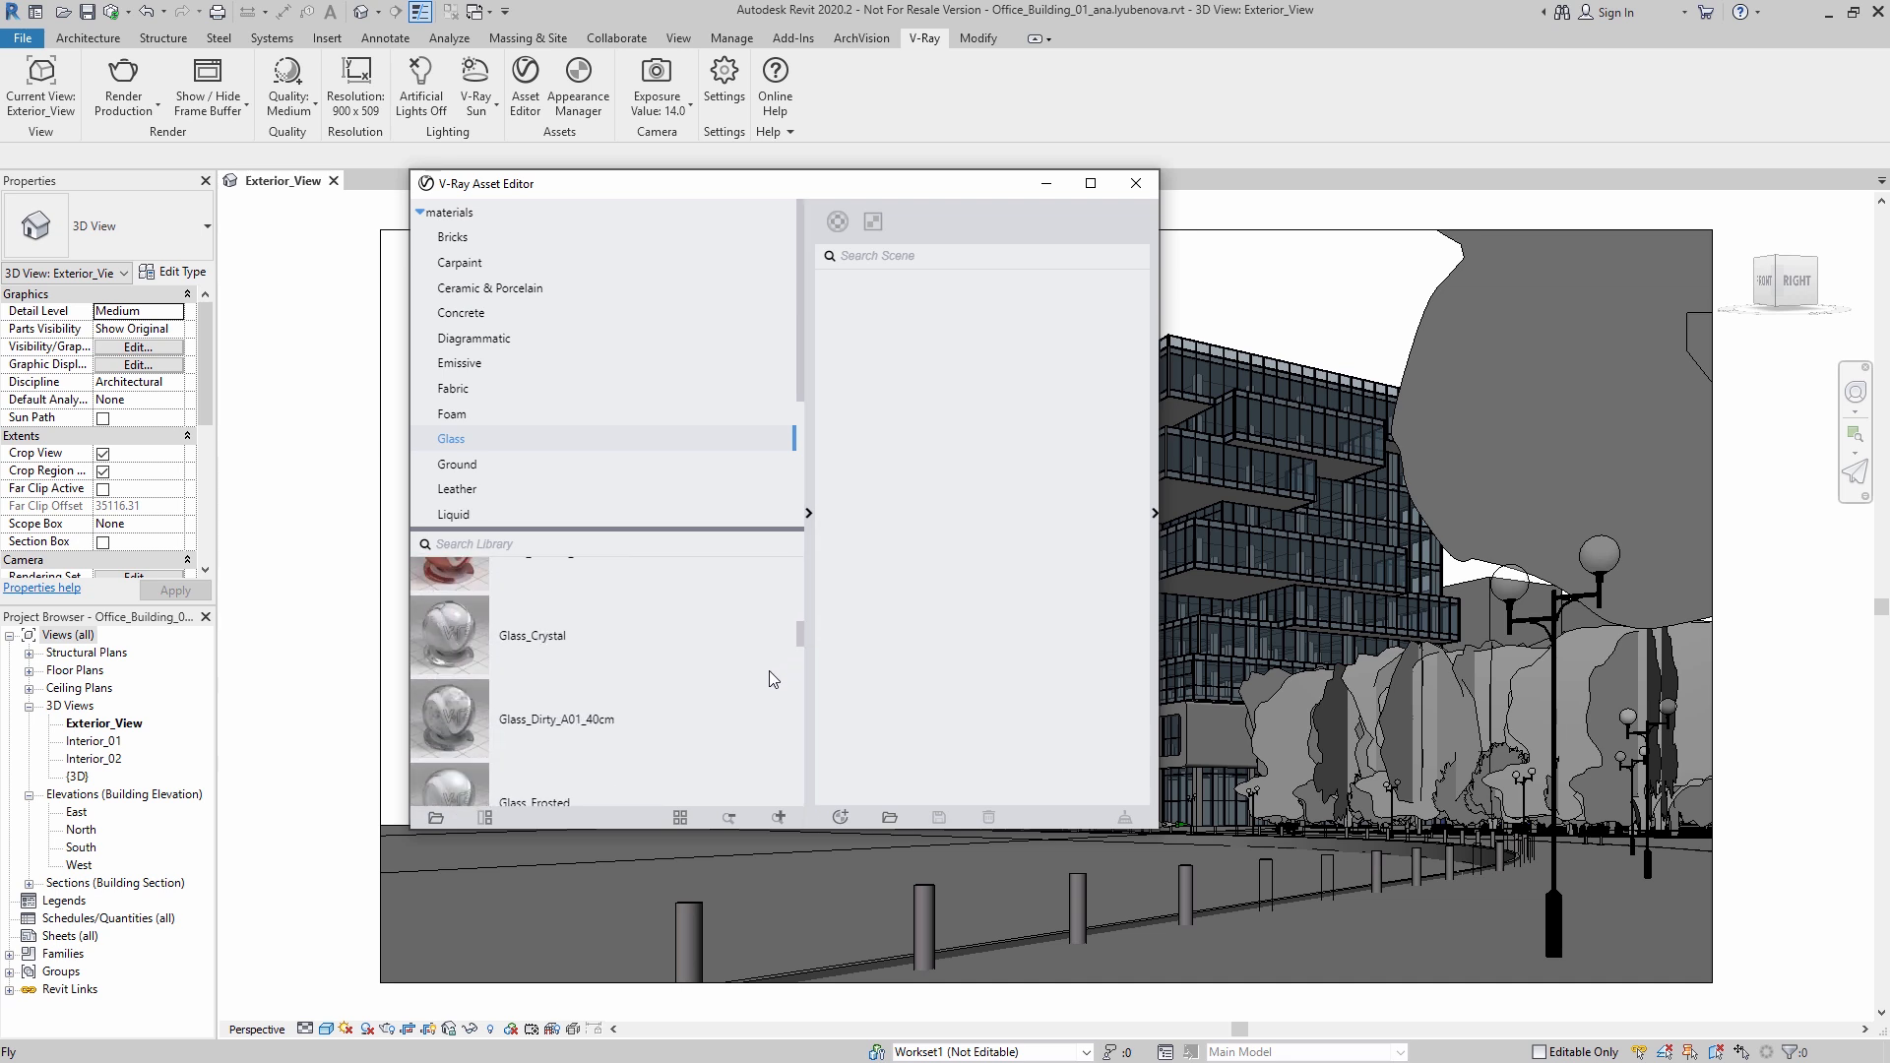
Step: Enlarge the library thumbnails and arrange the category tree beside the materials, shown as a named list
click(681, 818)
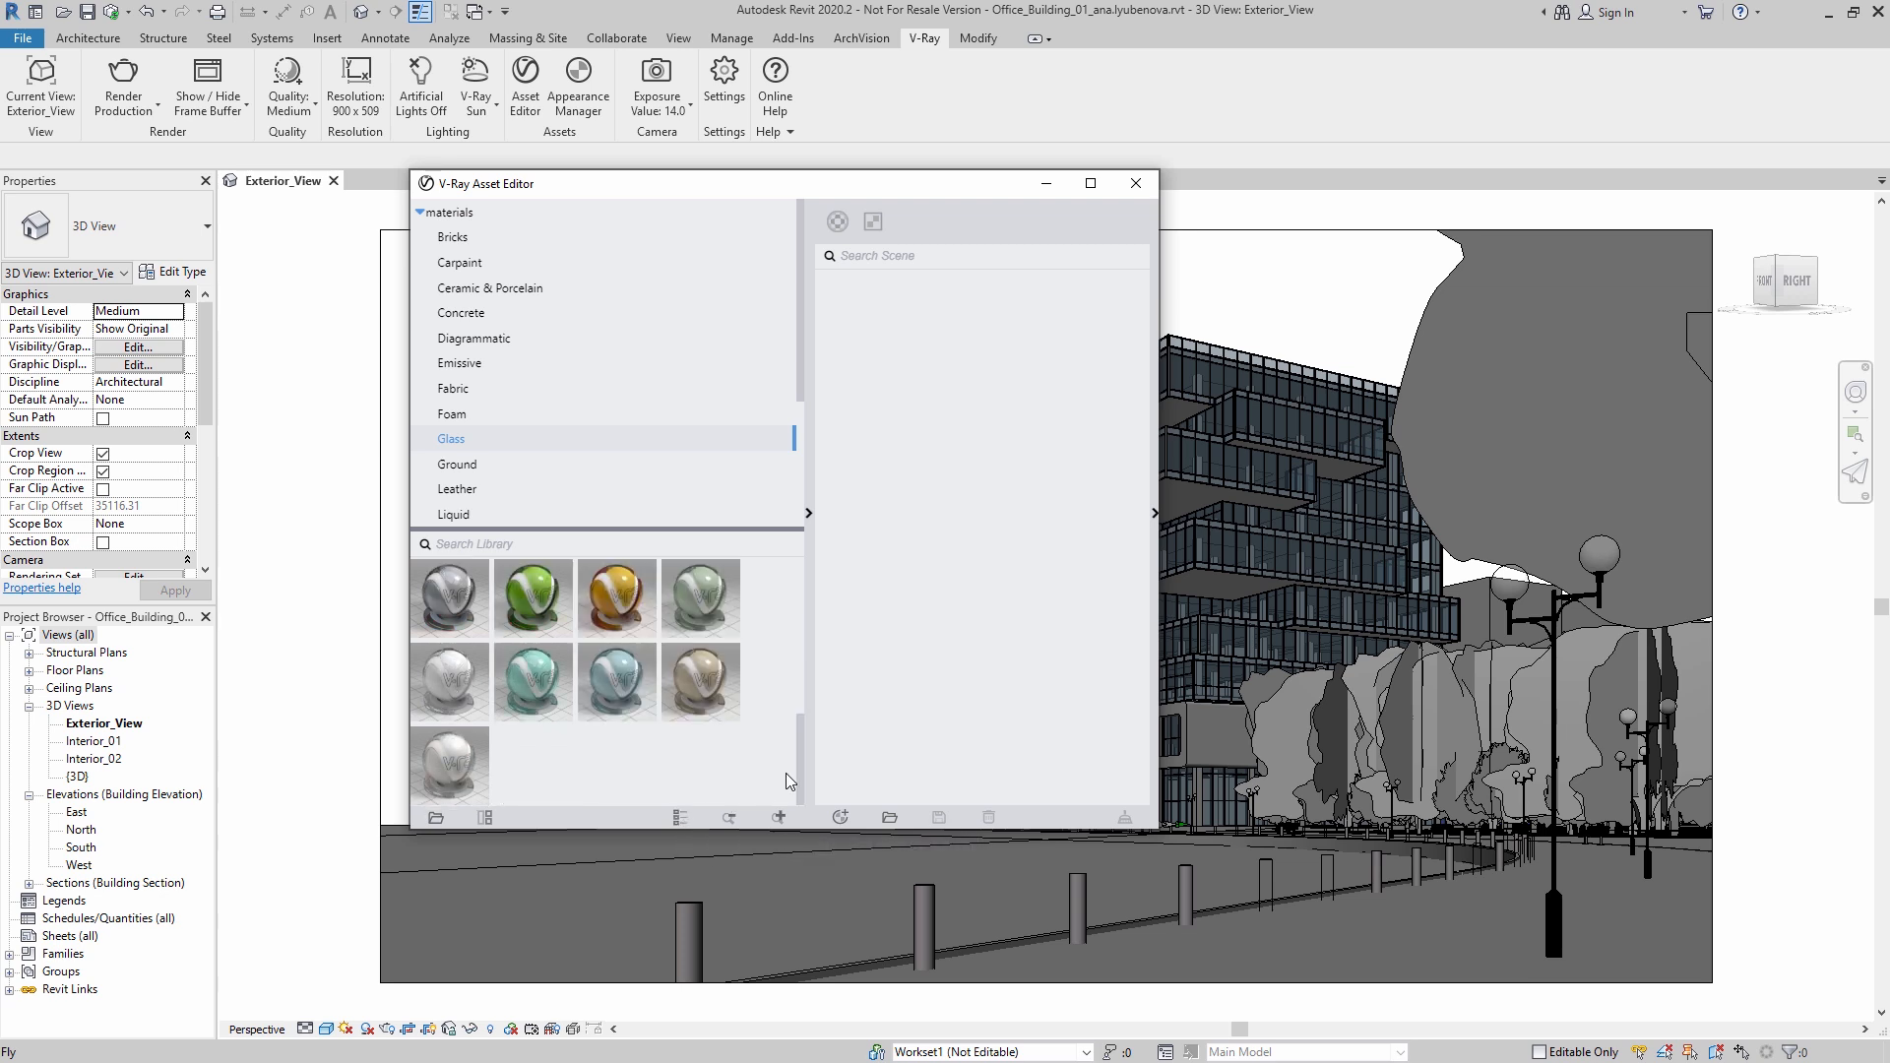
drag(800, 770, 800, 608)
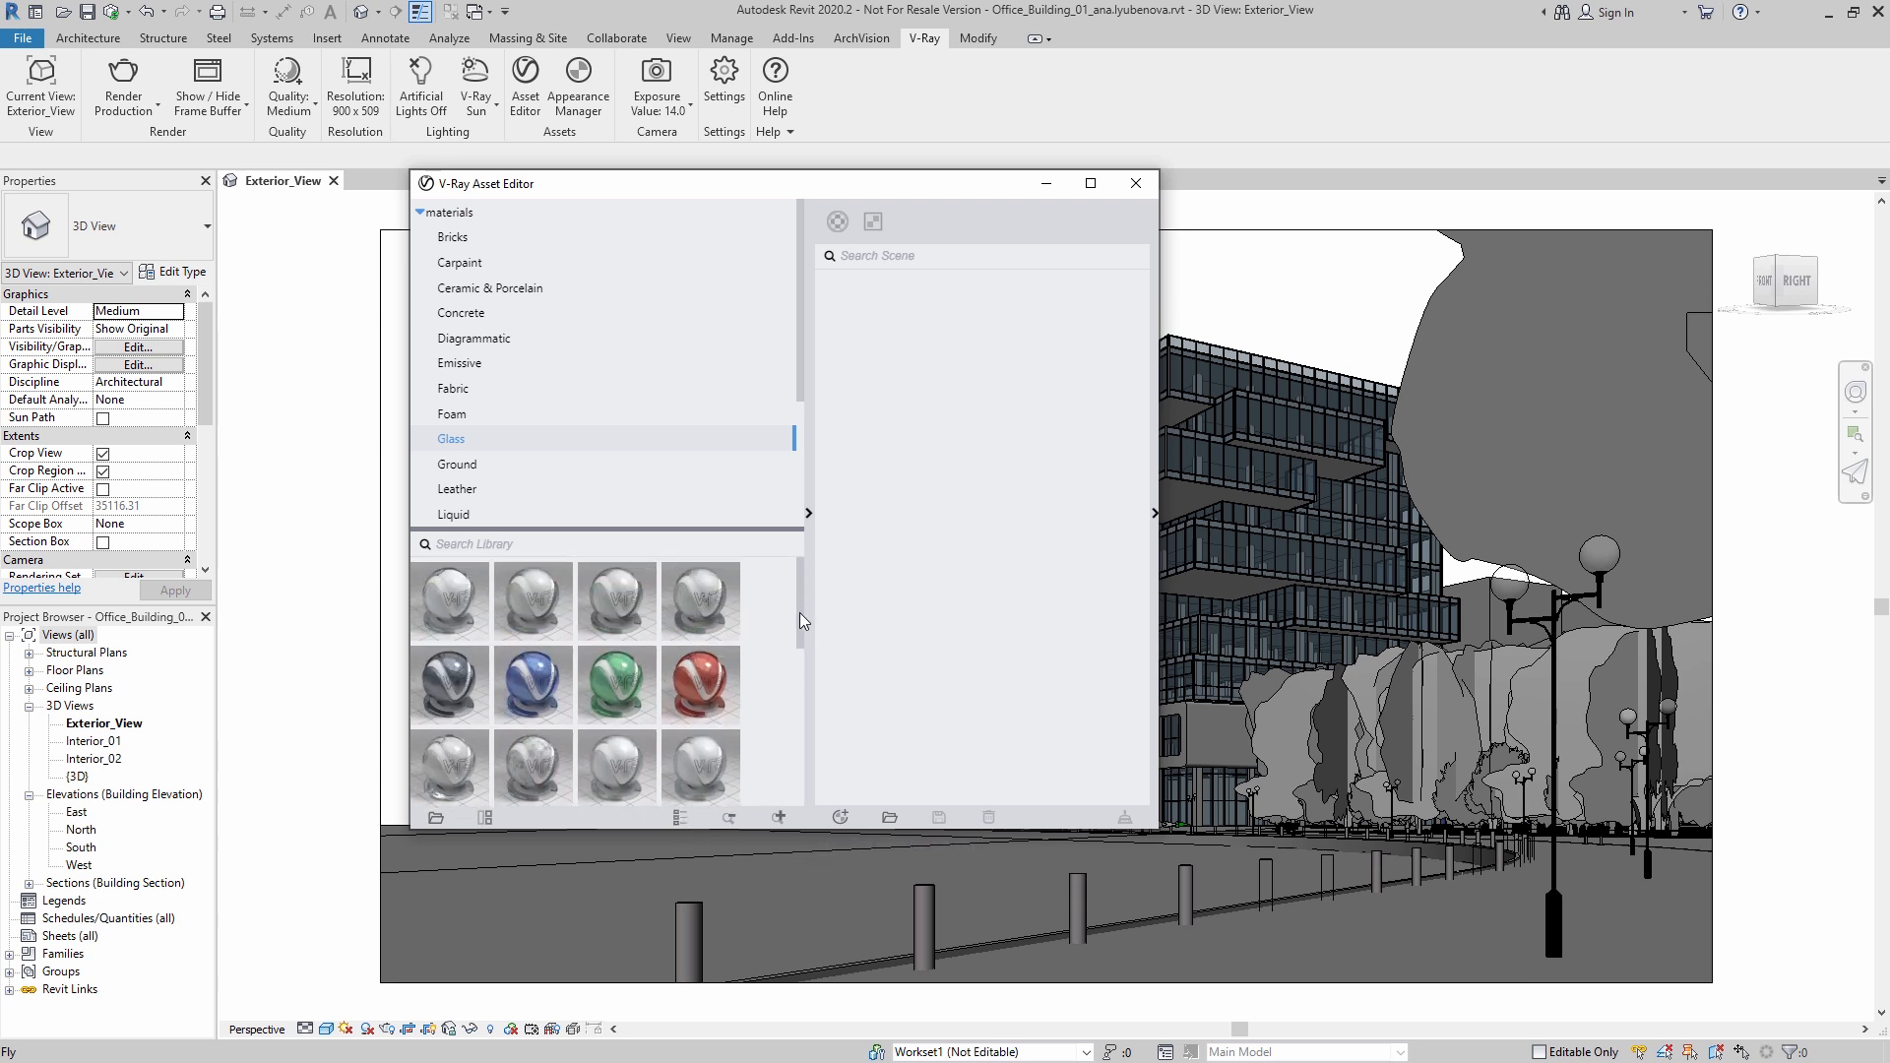
click(779, 818)
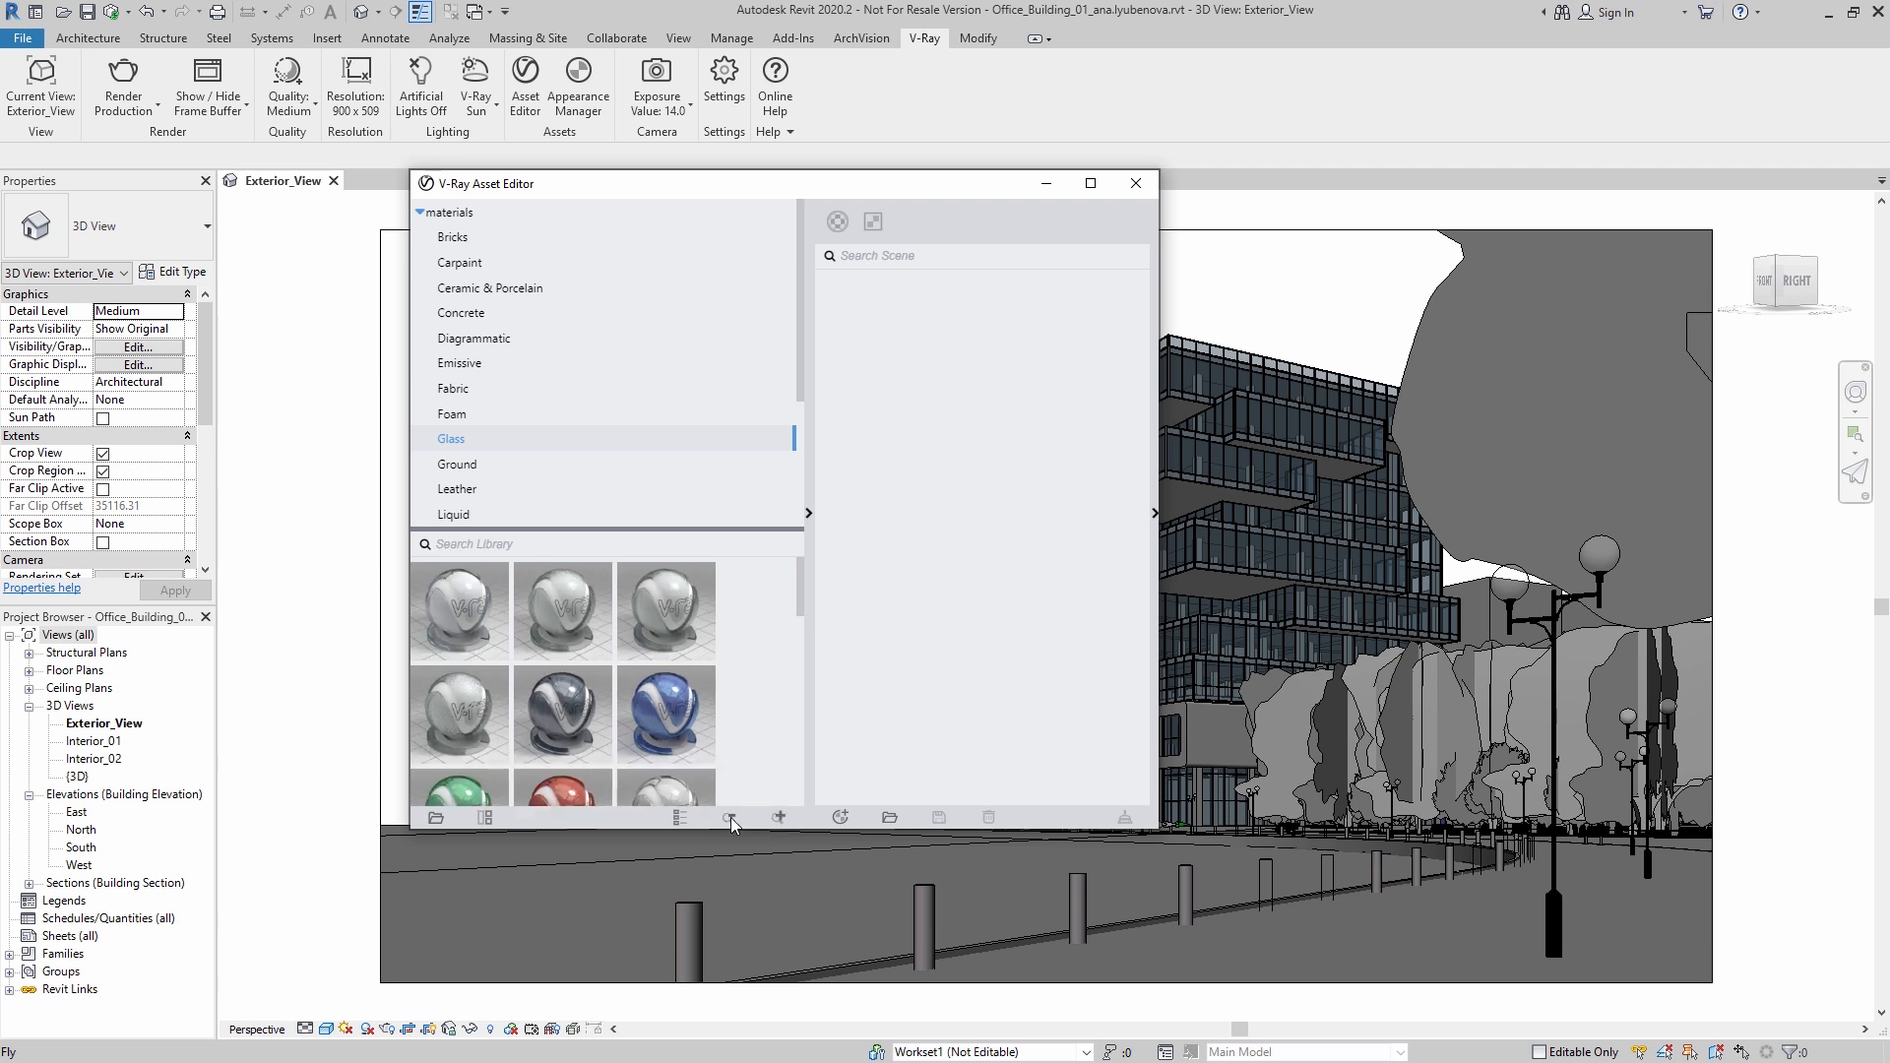
click(485, 818)
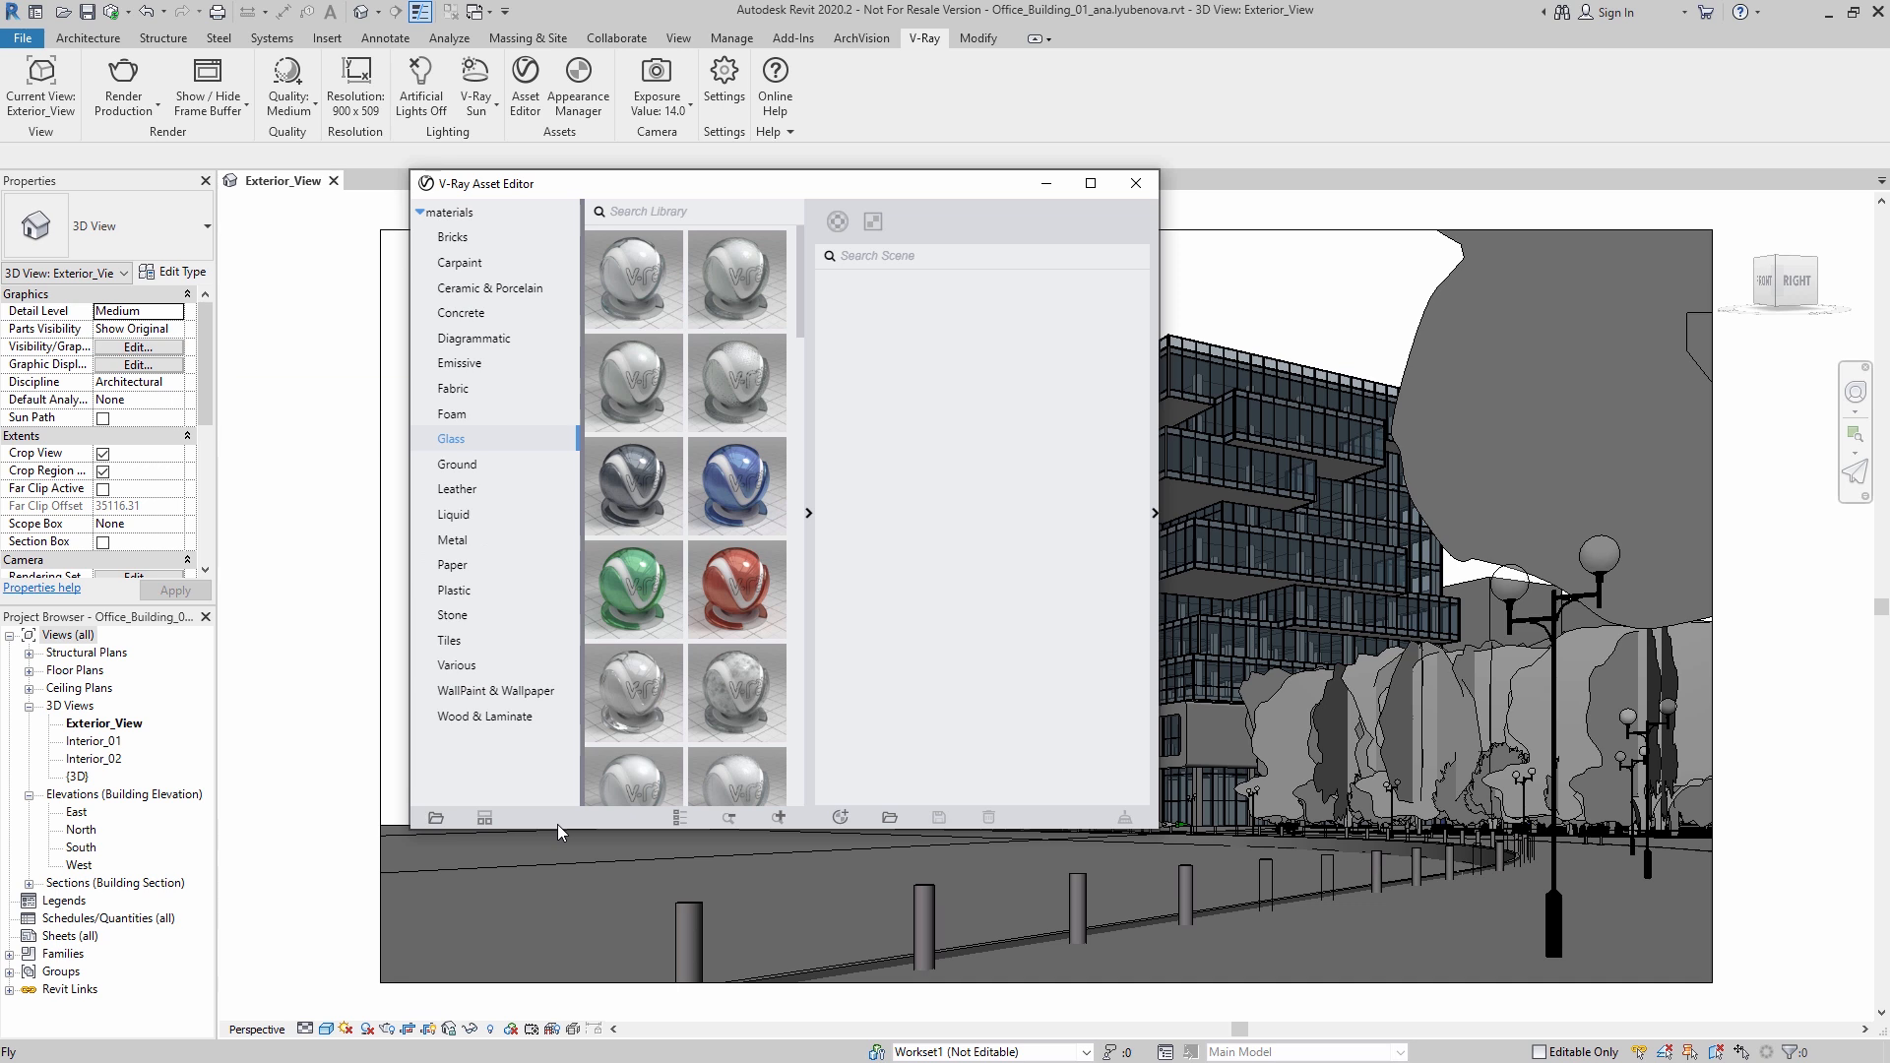
click(678, 819)
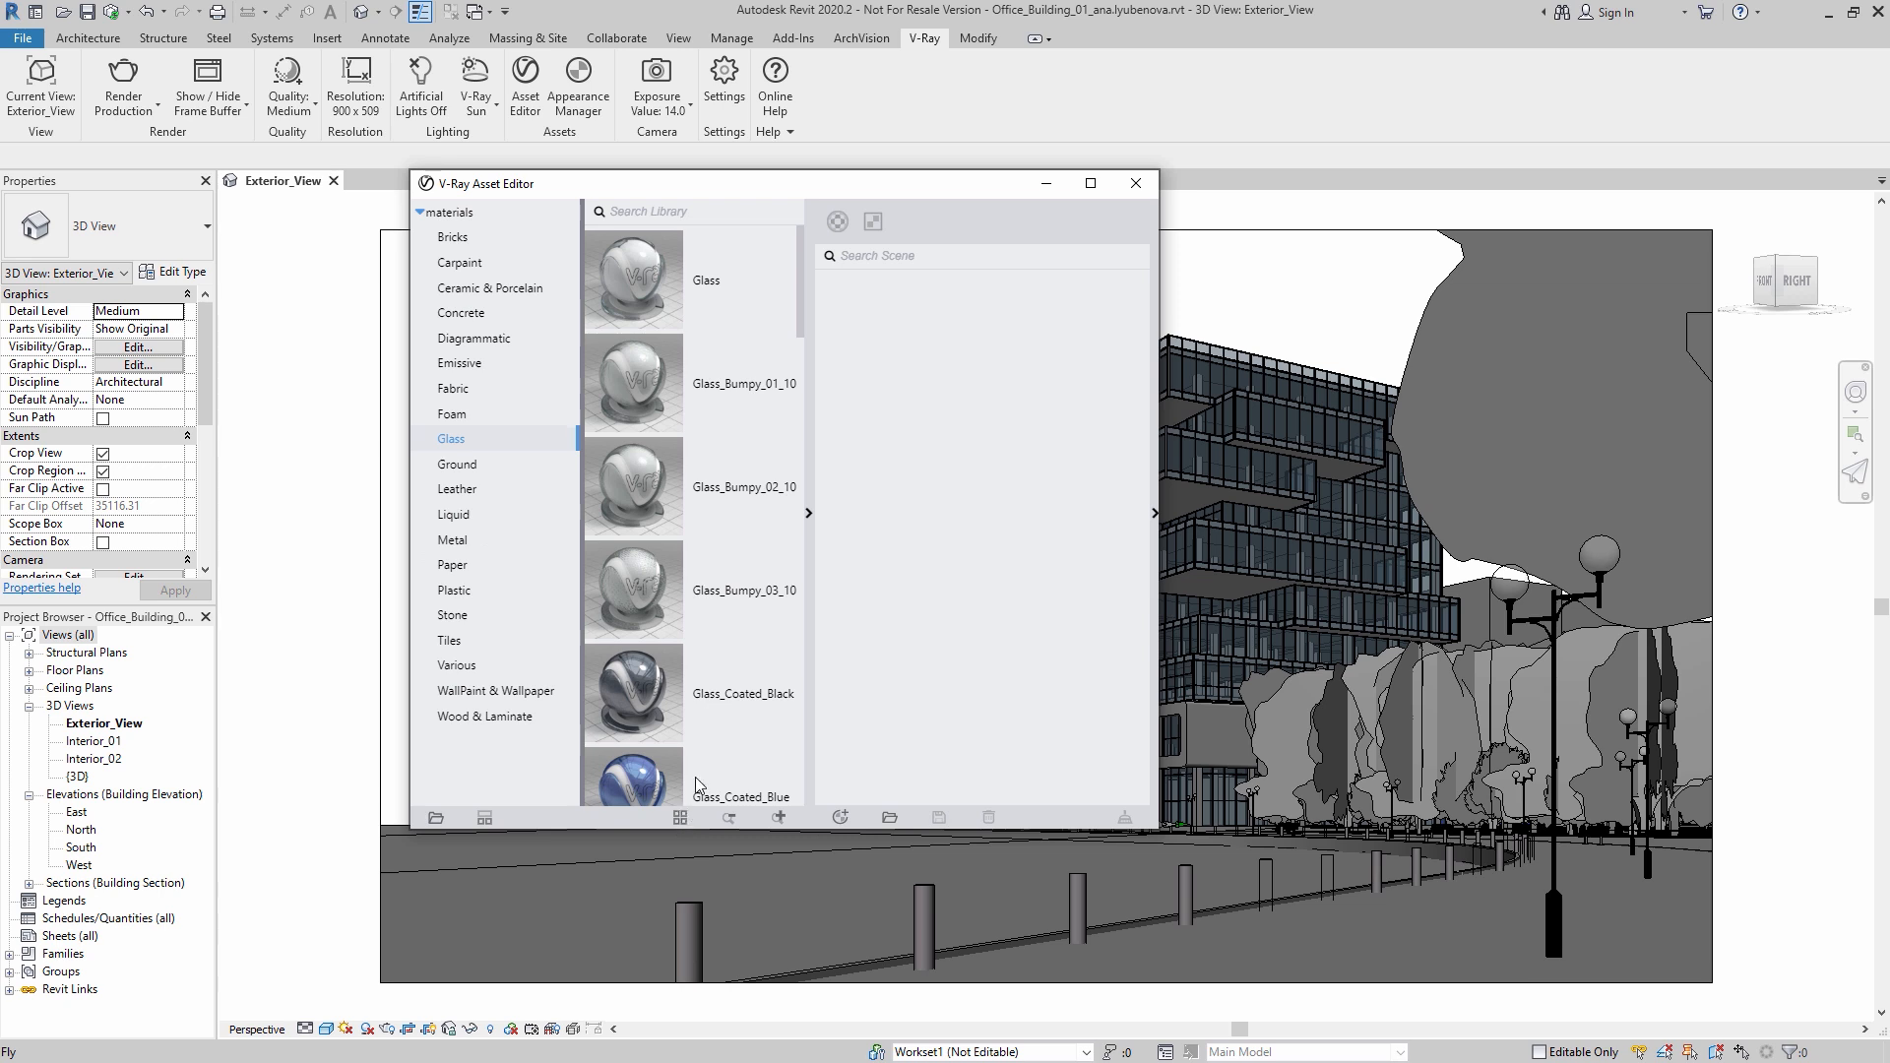
Step: Add the library materials Glass and Glass_Coated_Green to the scene
right_click(711, 286)
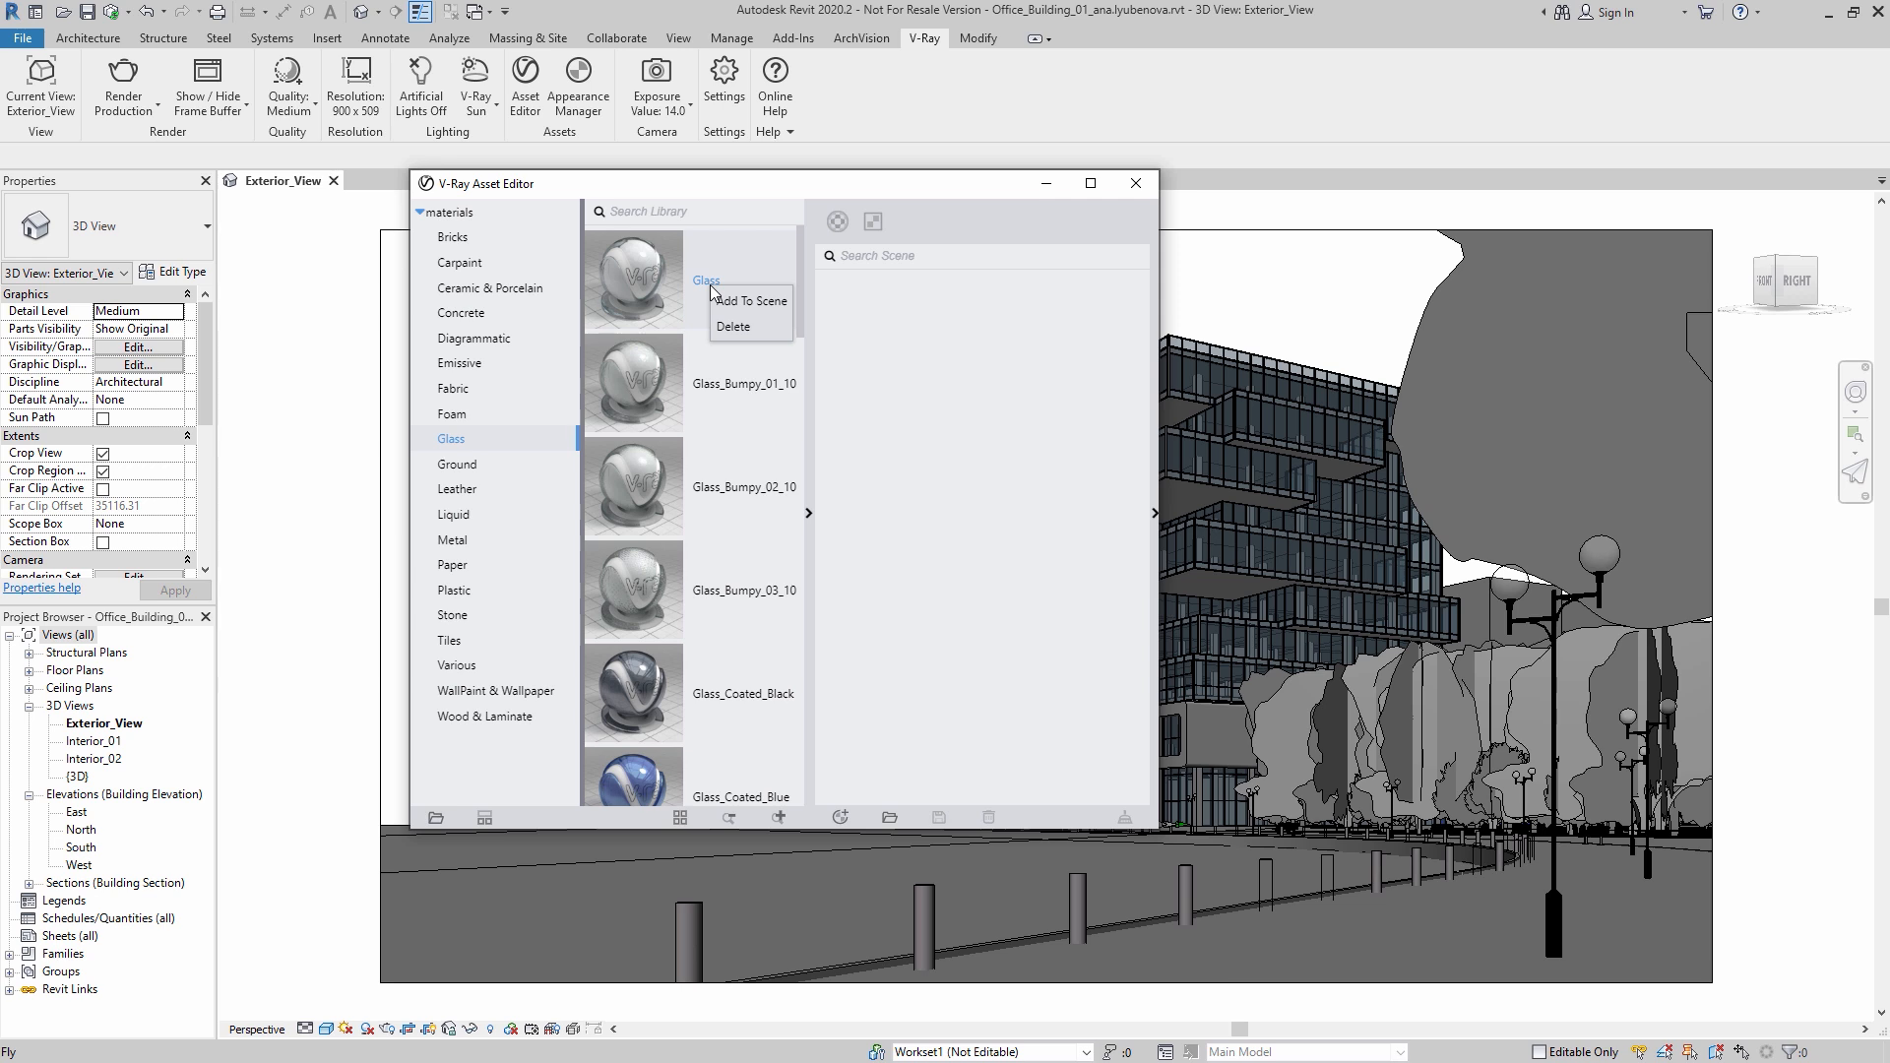
click(753, 299)
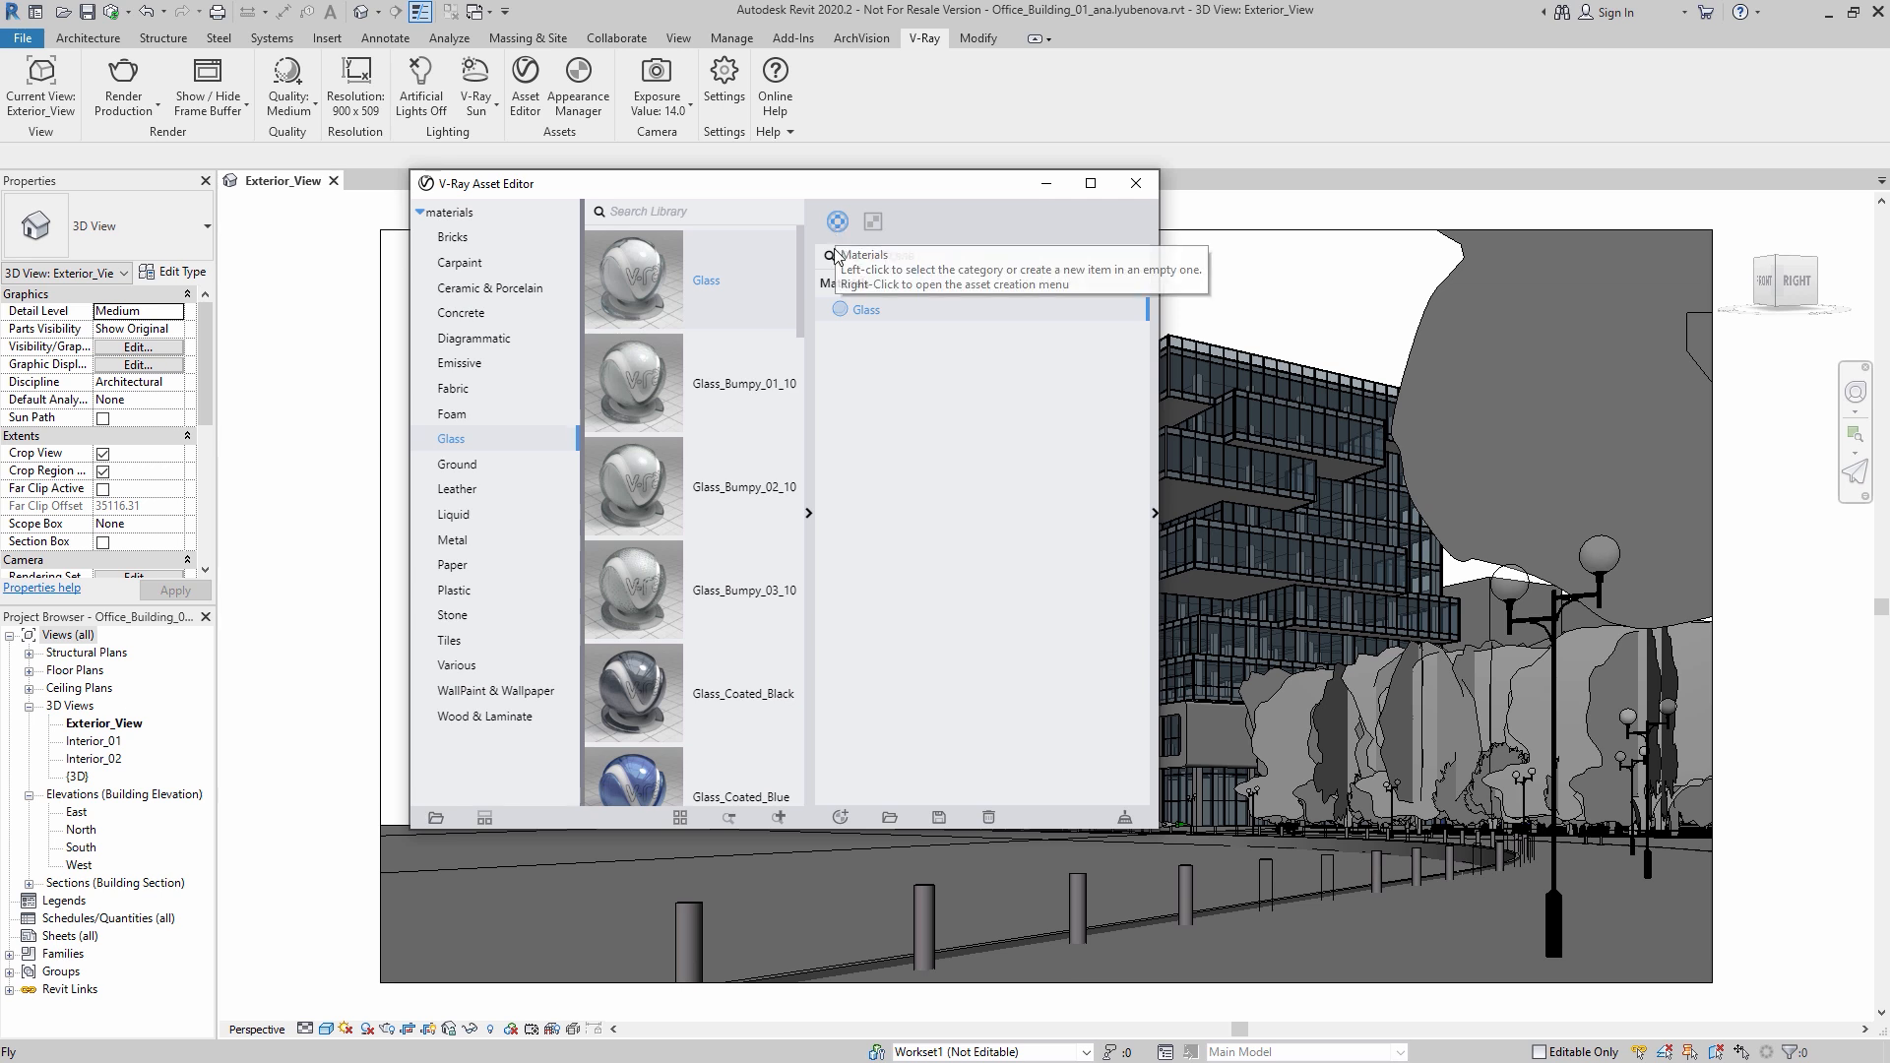
drag(798, 301, 807, 380)
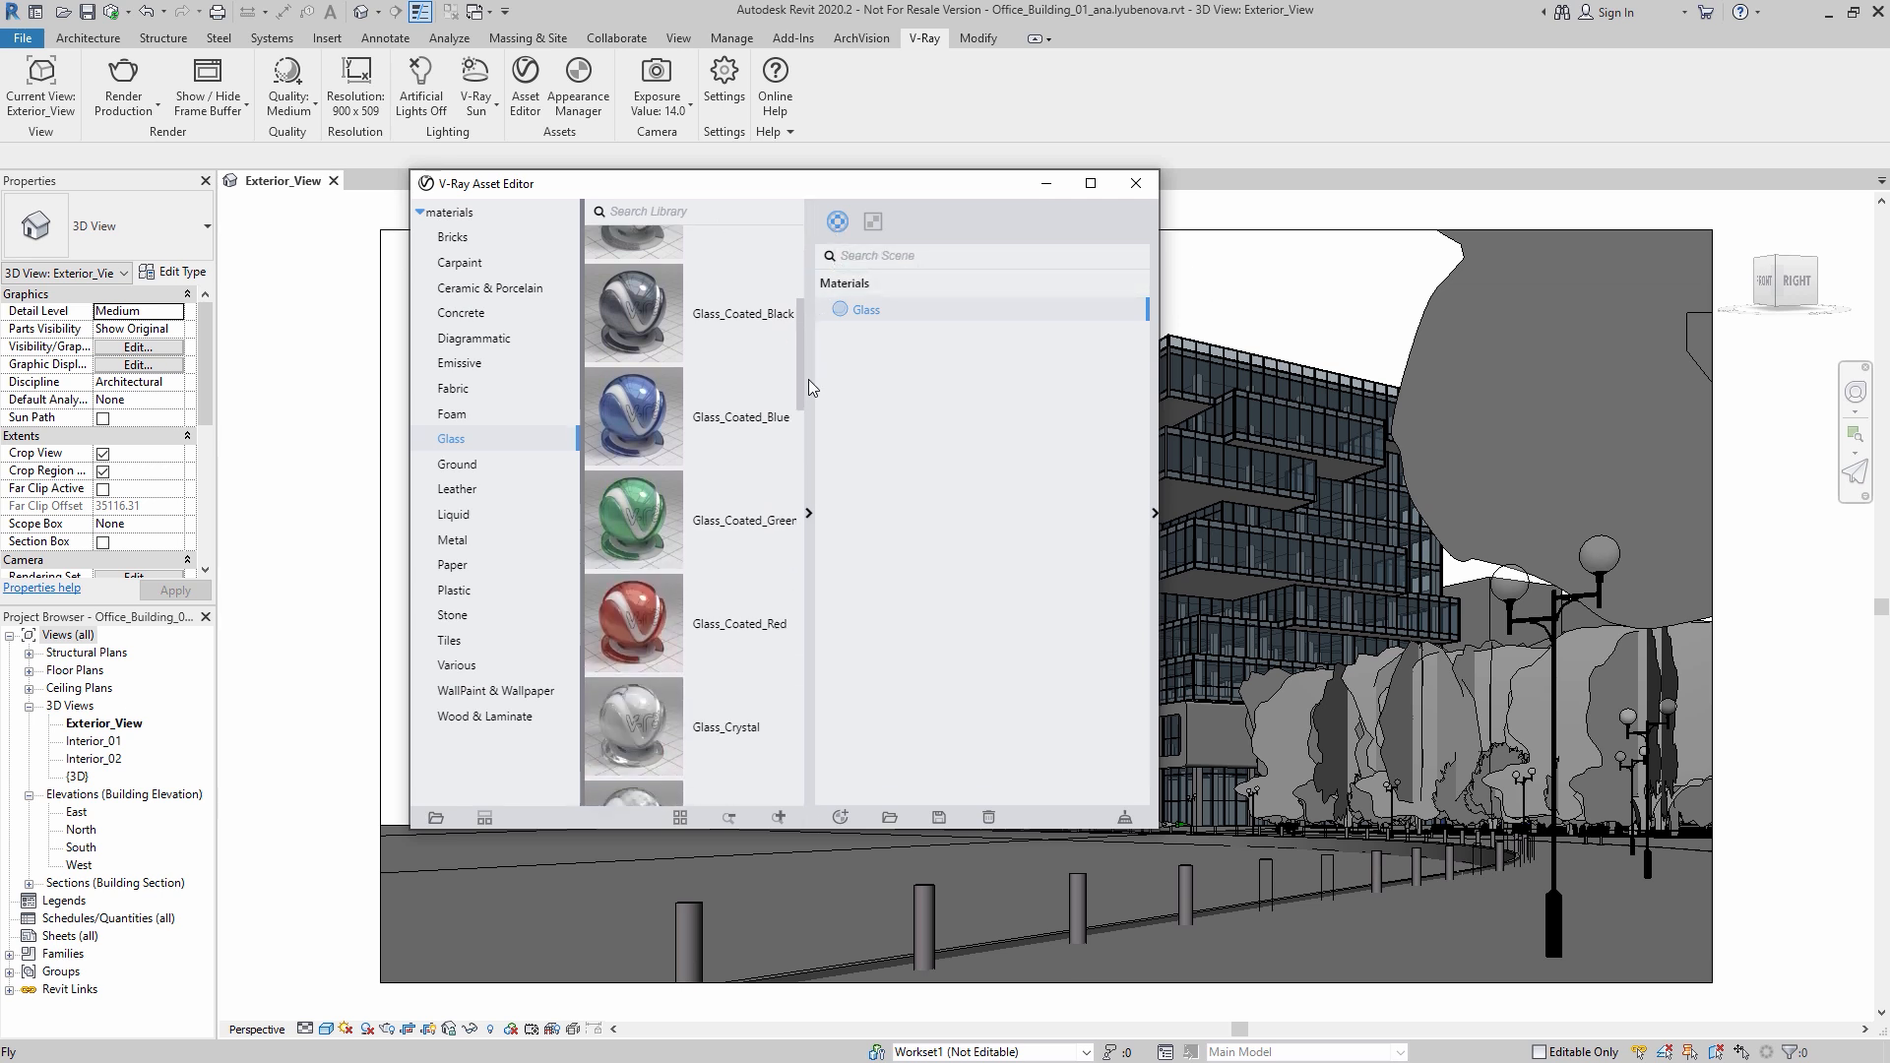
right_click(731, 497)
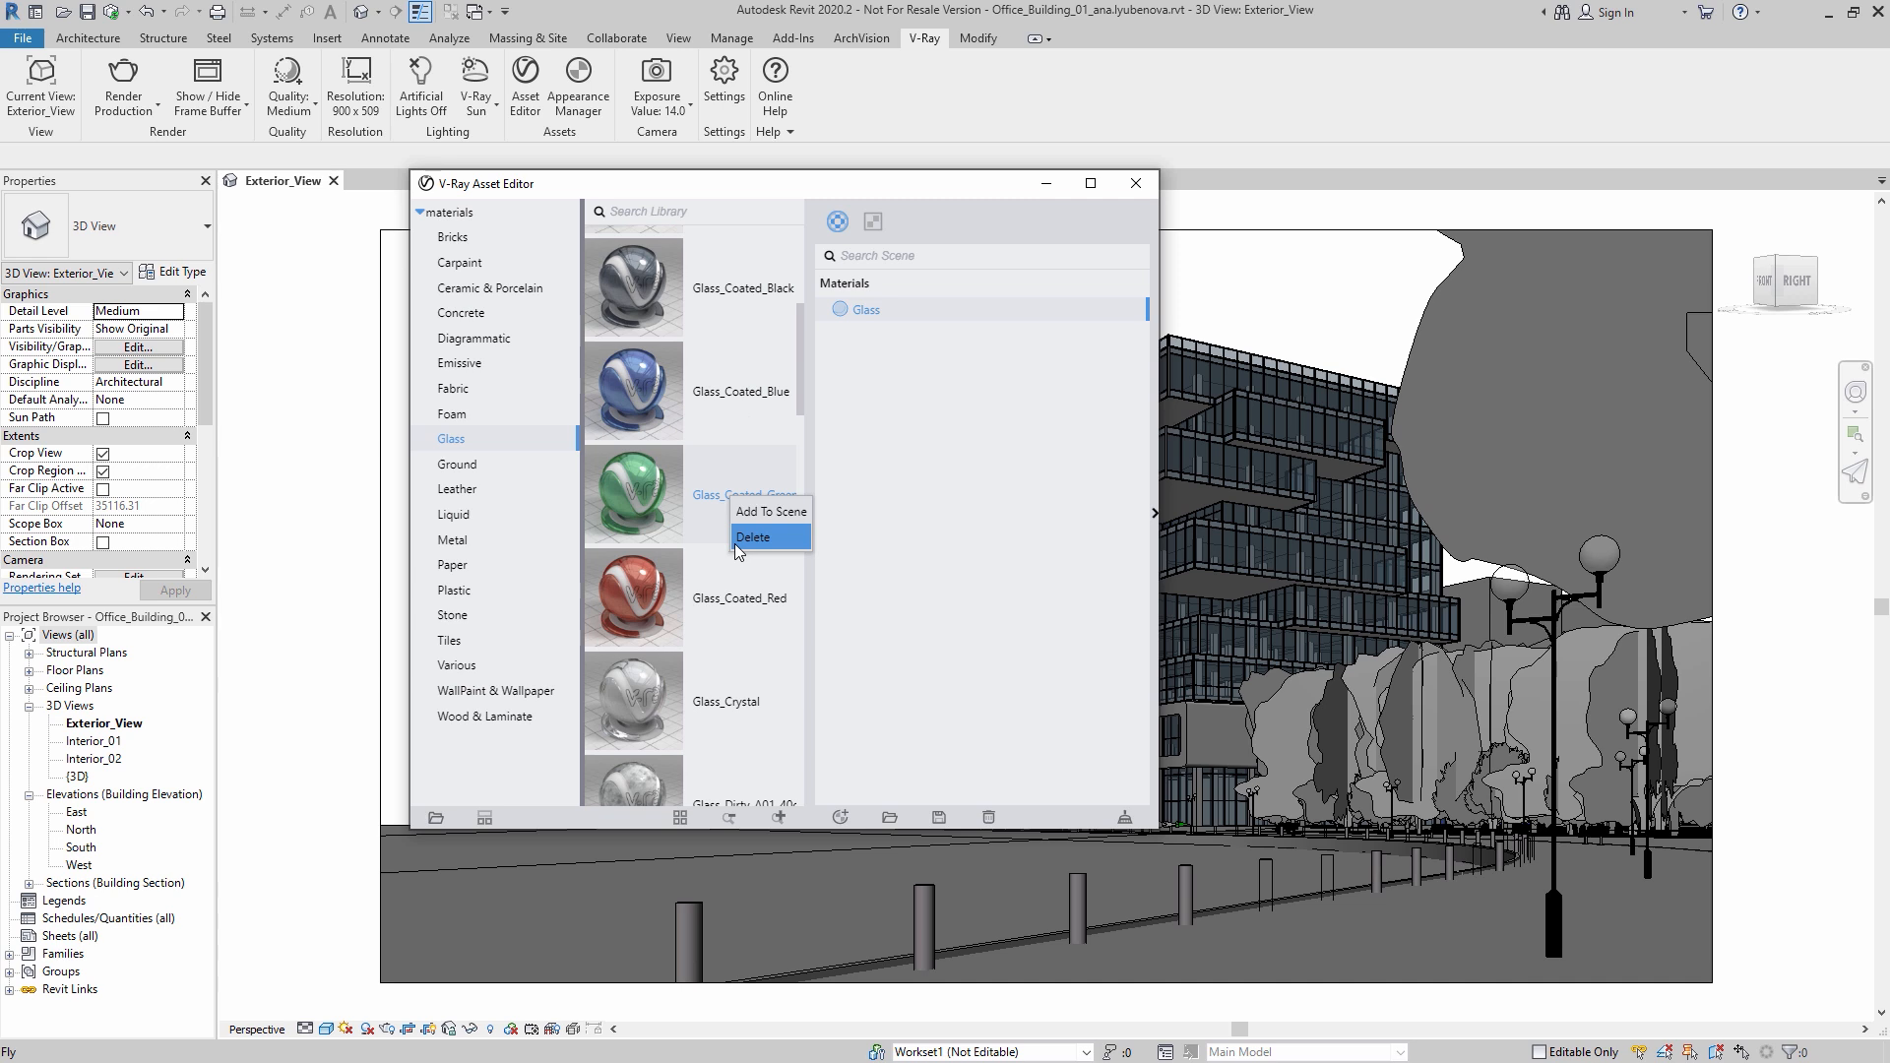
click(752, 512)
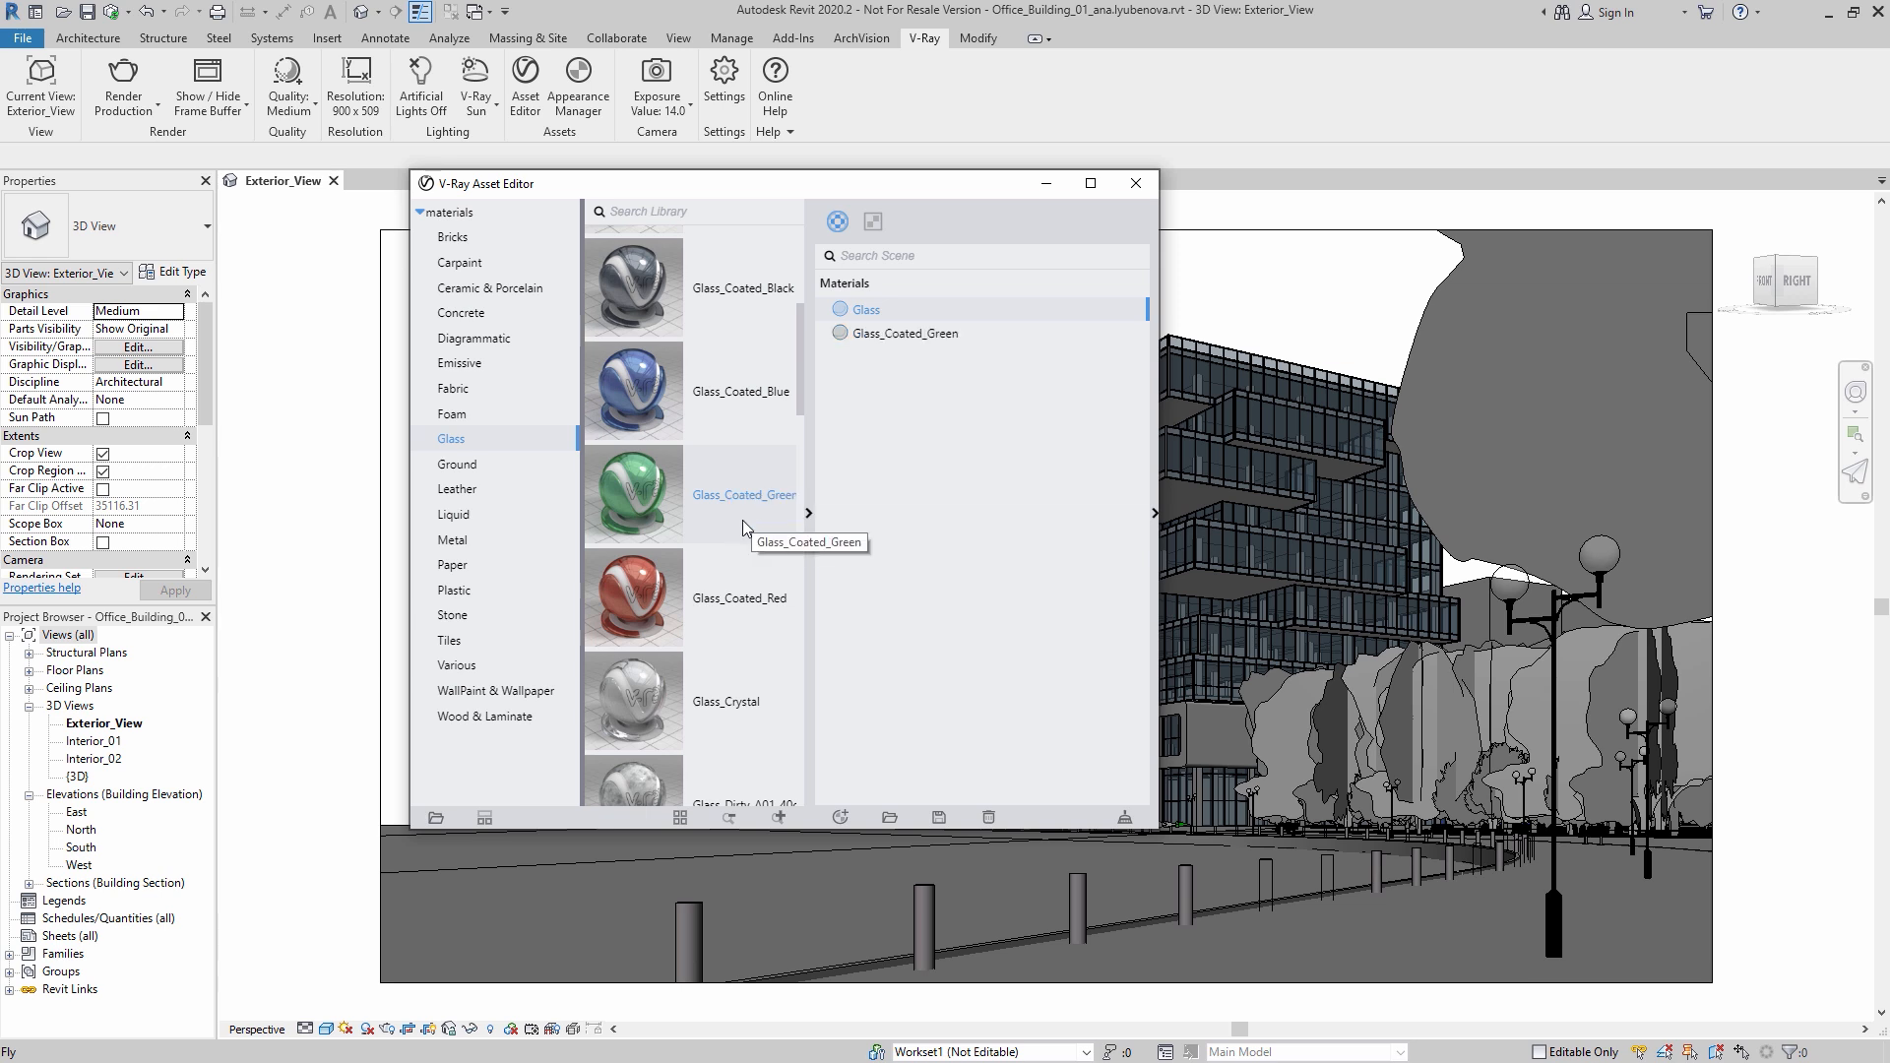
Step: Add Asphalt_B01_100cm and Grass_C_200cm from the Ground category and Aluminum_Blurry from the Metal category to the scene
click(466, 469)
drag(721, 497, 846, 443)
drag(800, 356, 811, 483)
drag(671, 526, 973, 498)
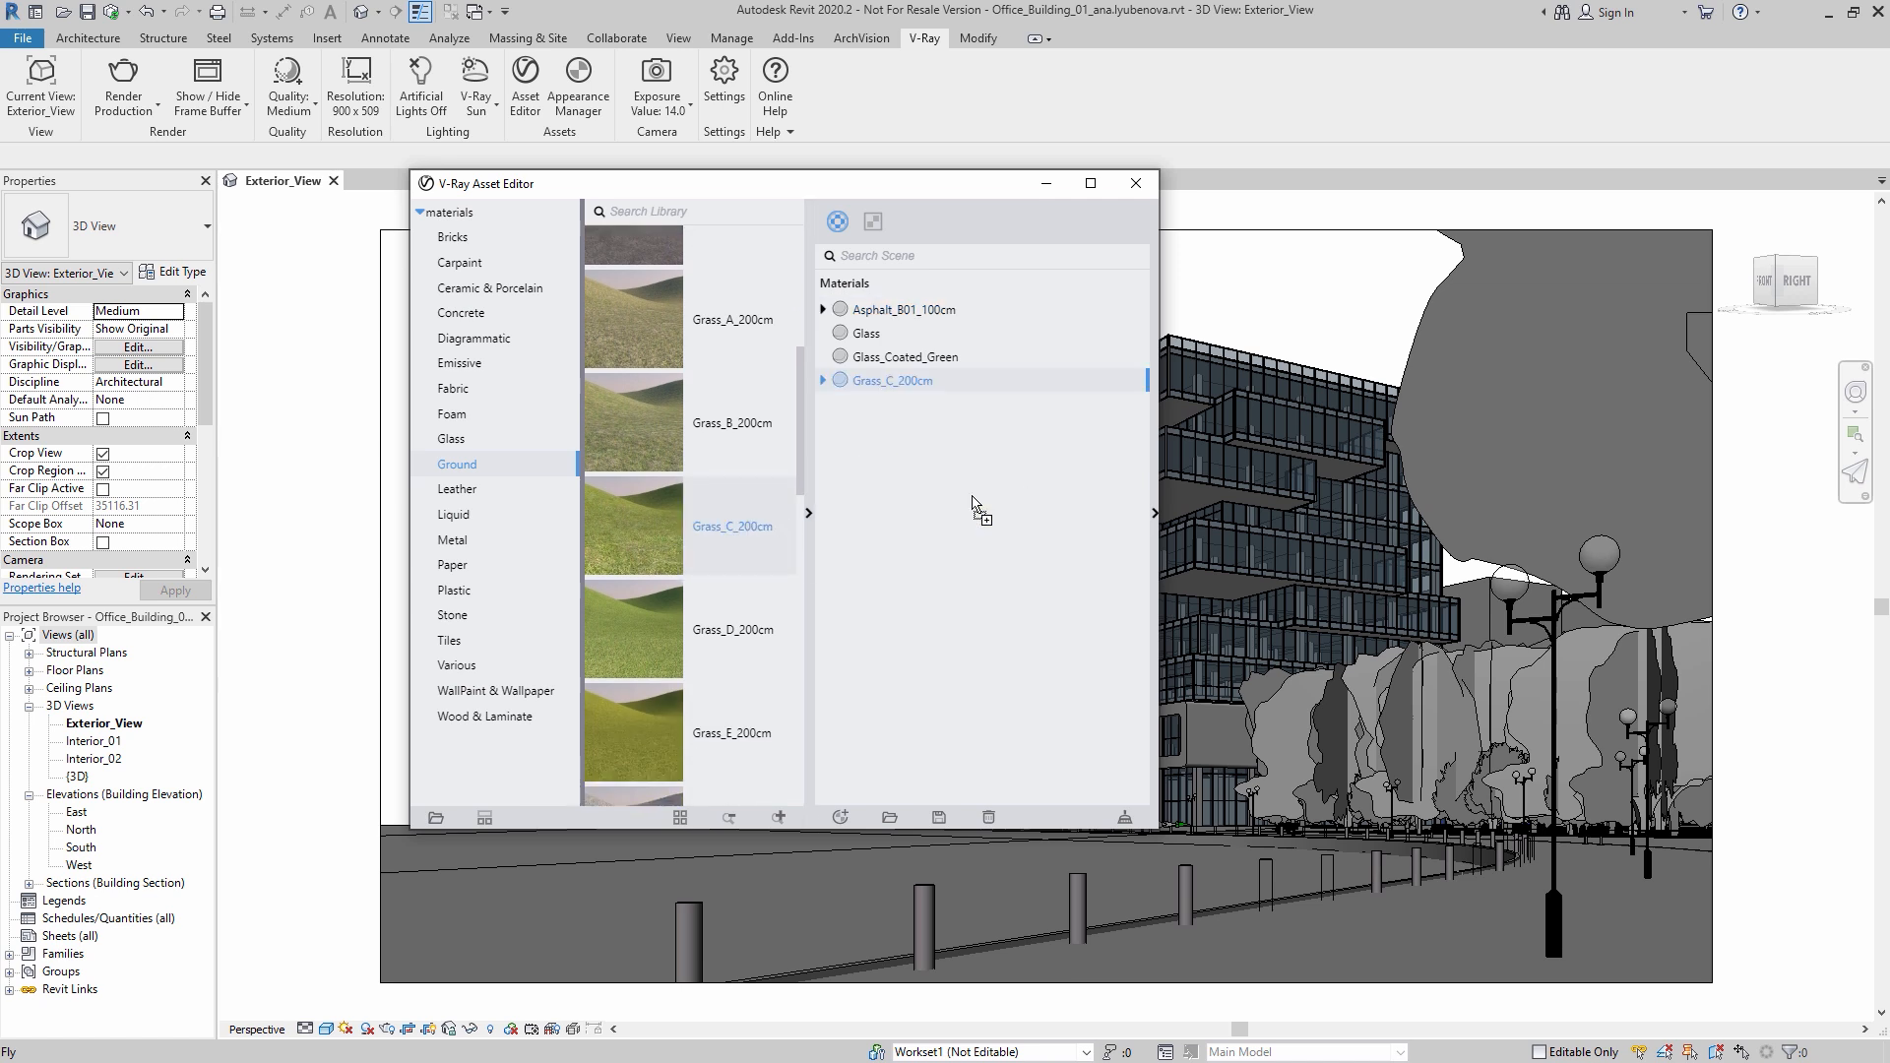
click(452, 540)
drag(689, 707, 939, 548)
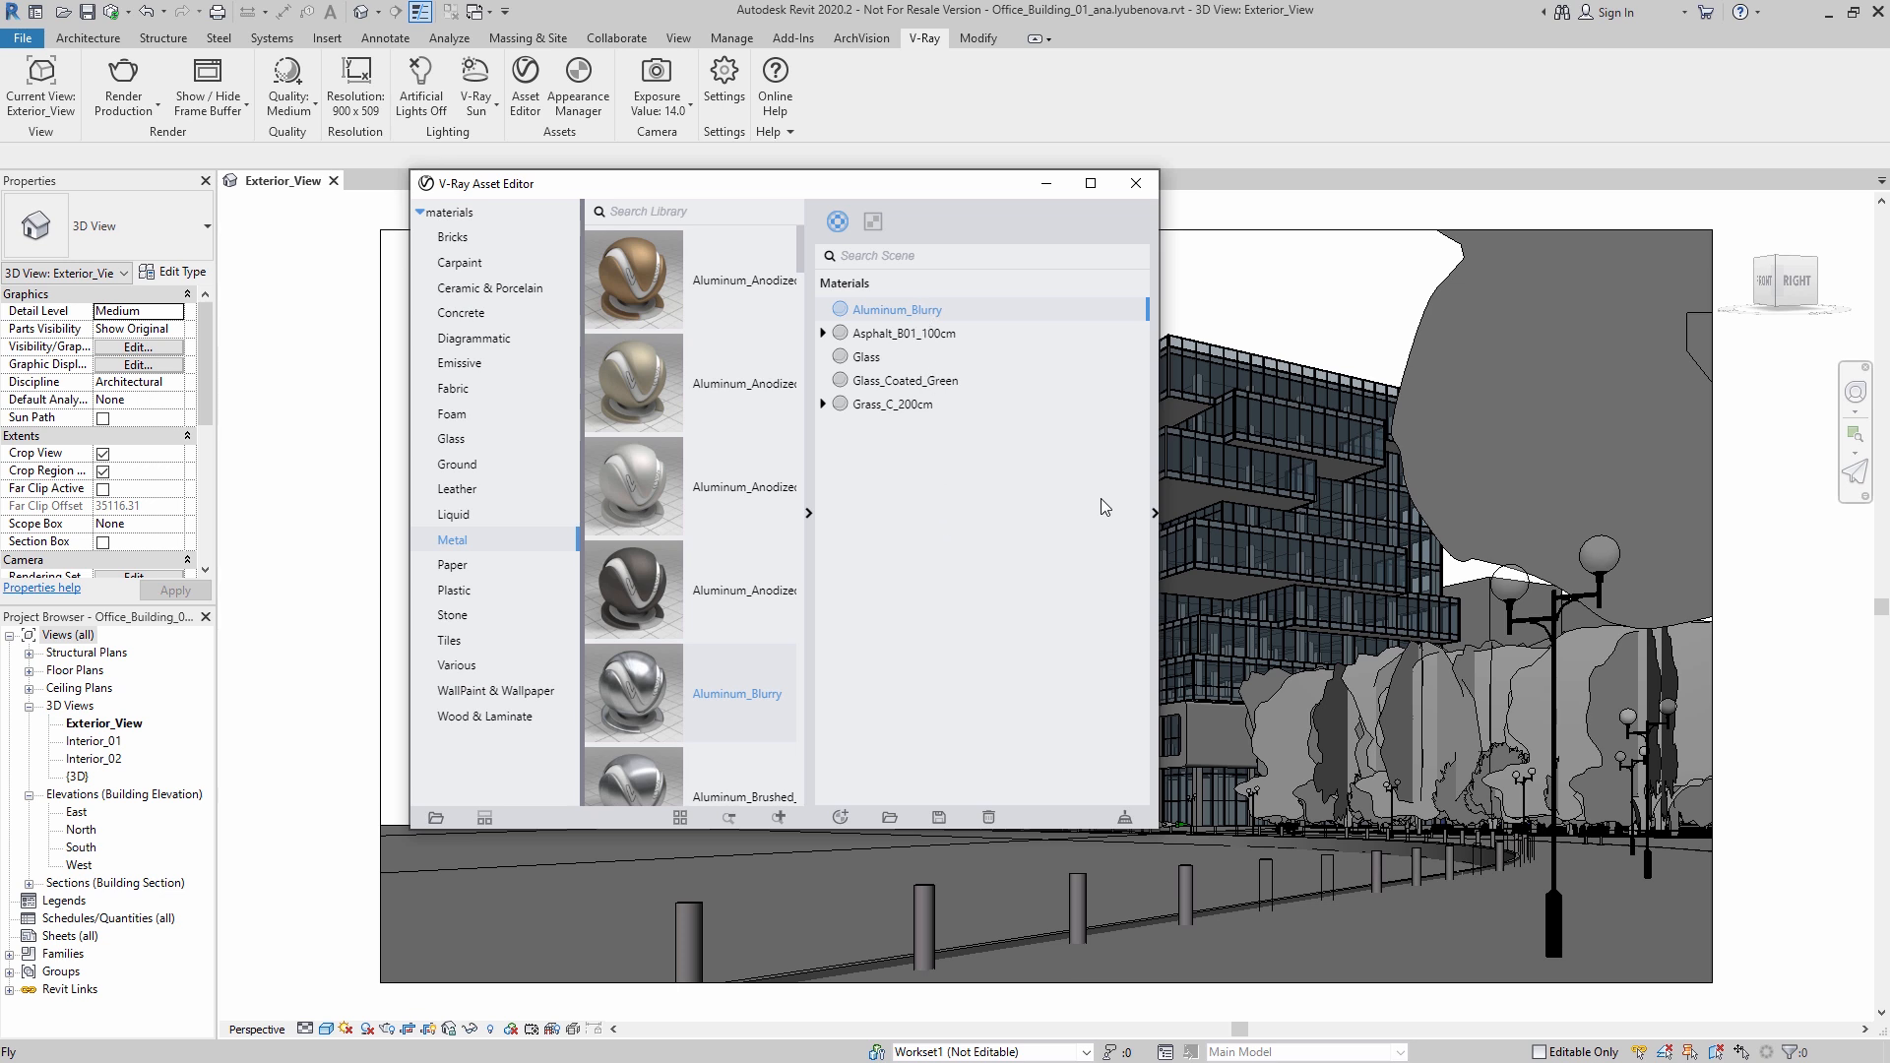
Step: Examine the Aluminum_Blurry material's reflection and refraction parameters, its advanced settings and the available preview scene types
click(1154, 516)
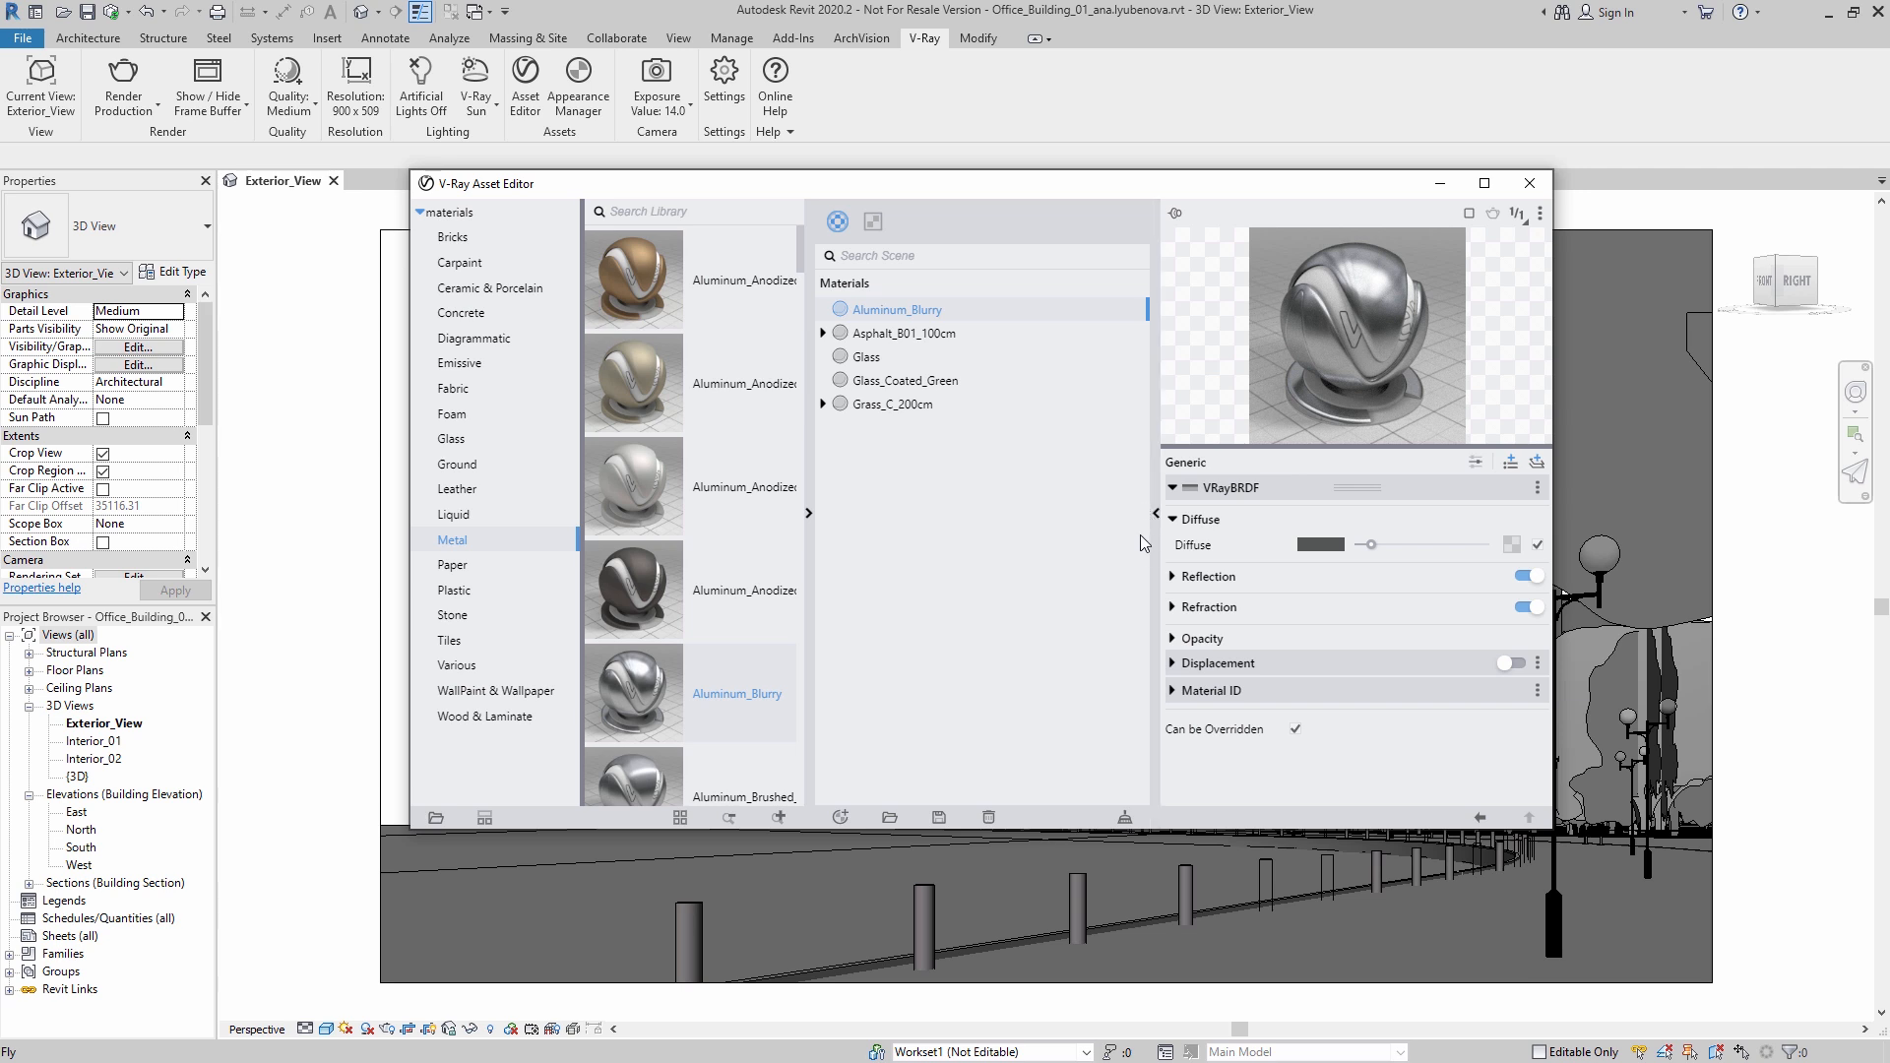
click(1173, 578)
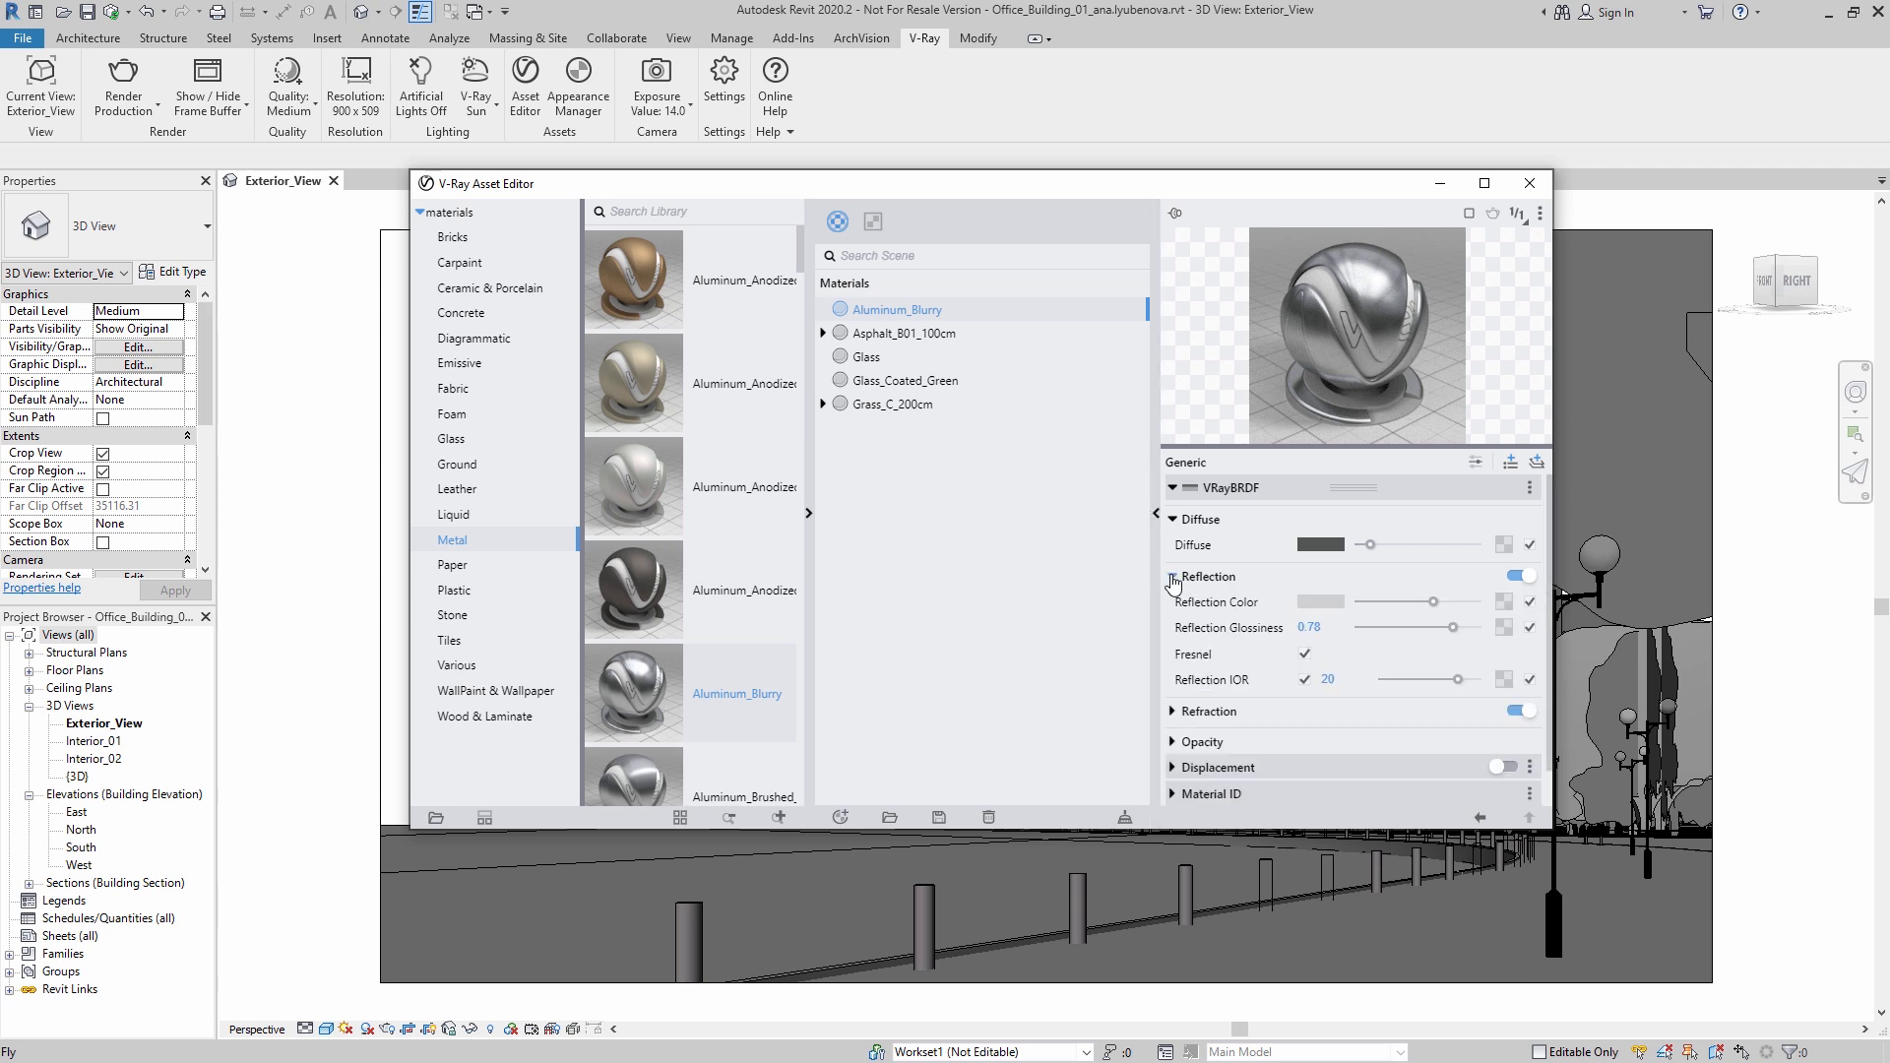
click(1172, 710)
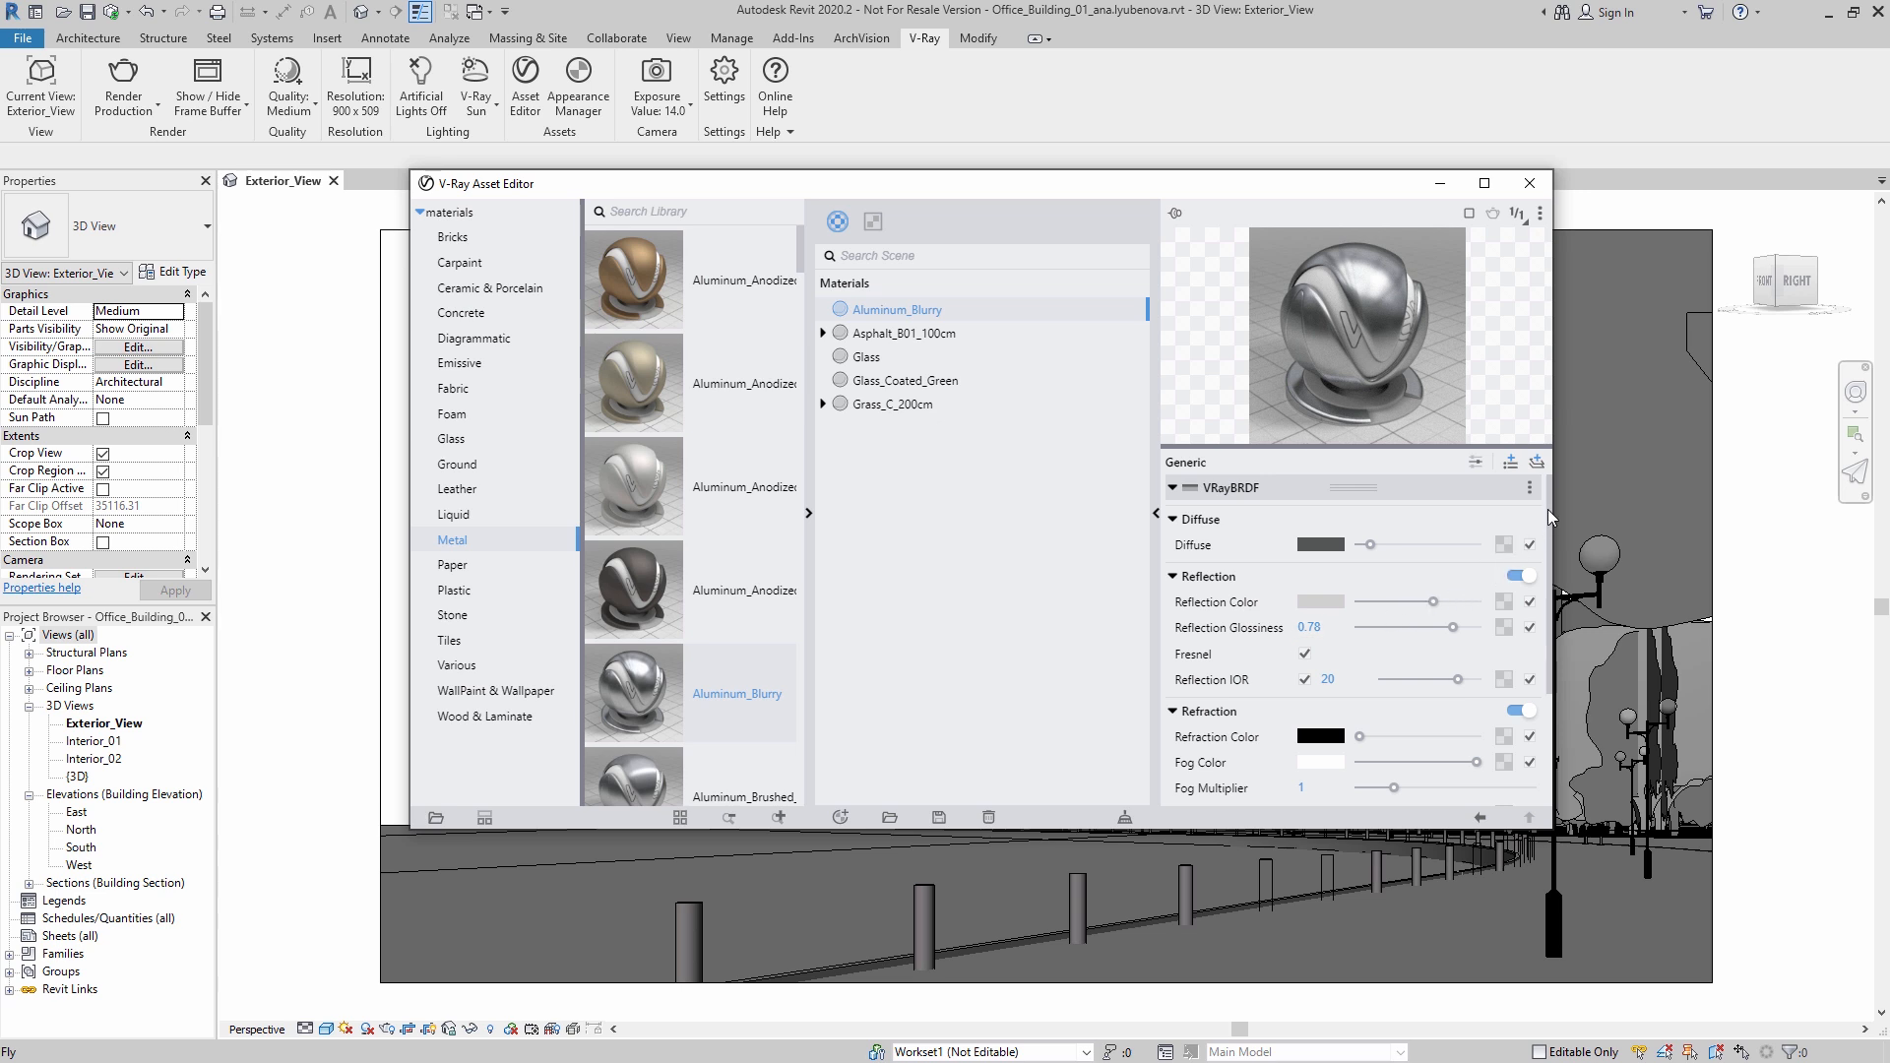
mouse_move(1547, 510)
mouse_down()
mouse_move(1538, 636)
mouse_move(1549, 499)
mouse_up()
click(1476, 463)
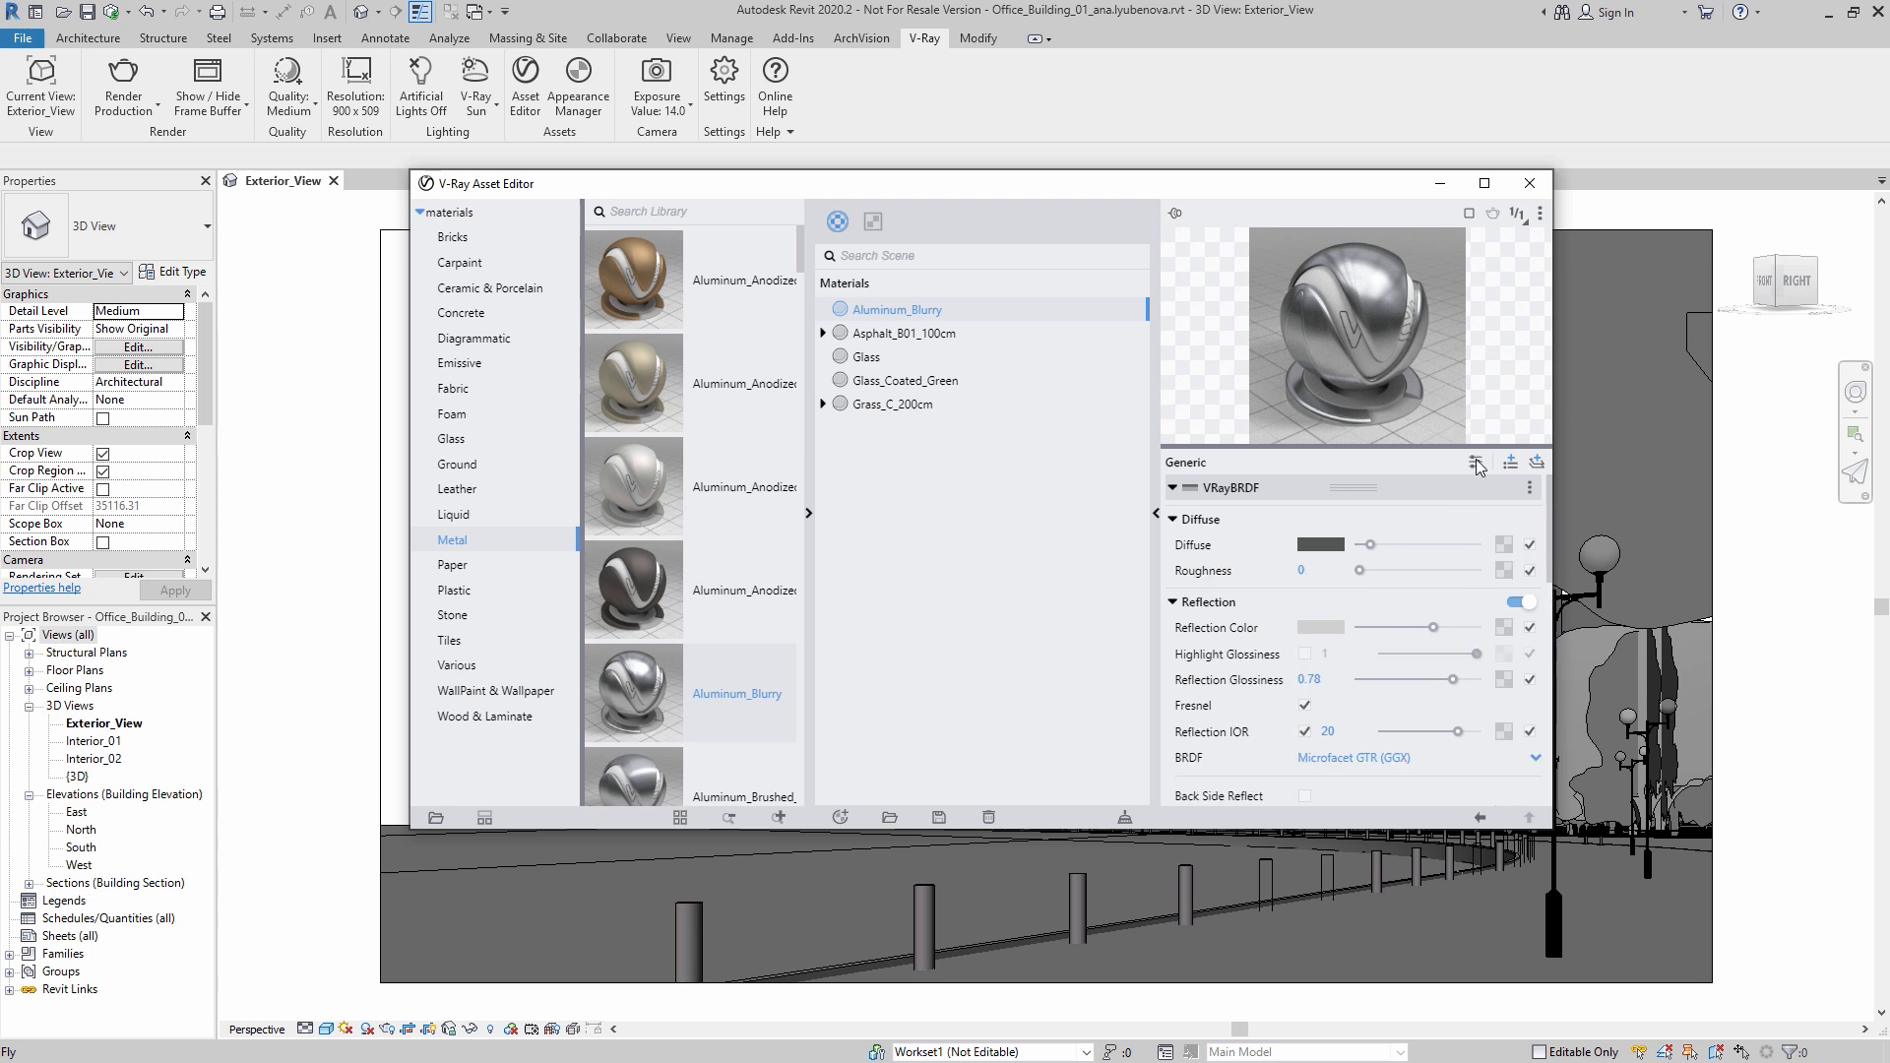
click(1476, 464)
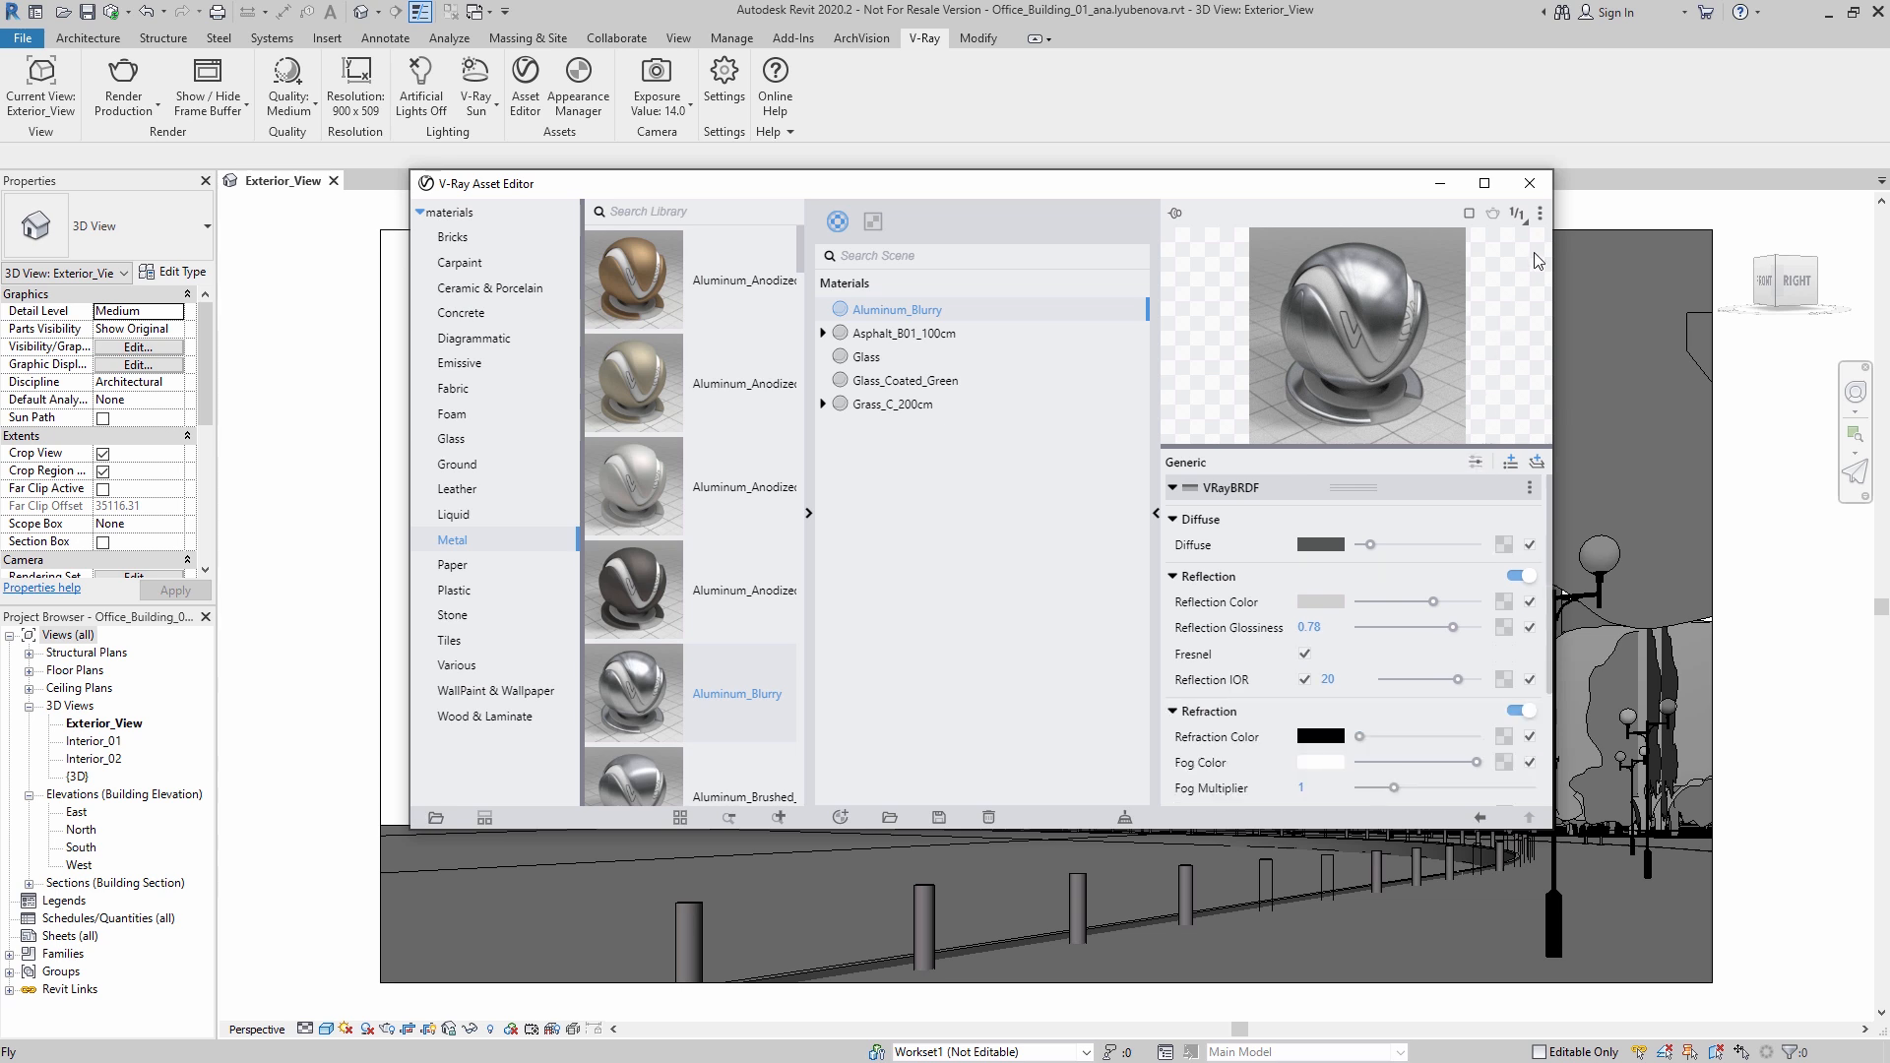
click(1539, 215)
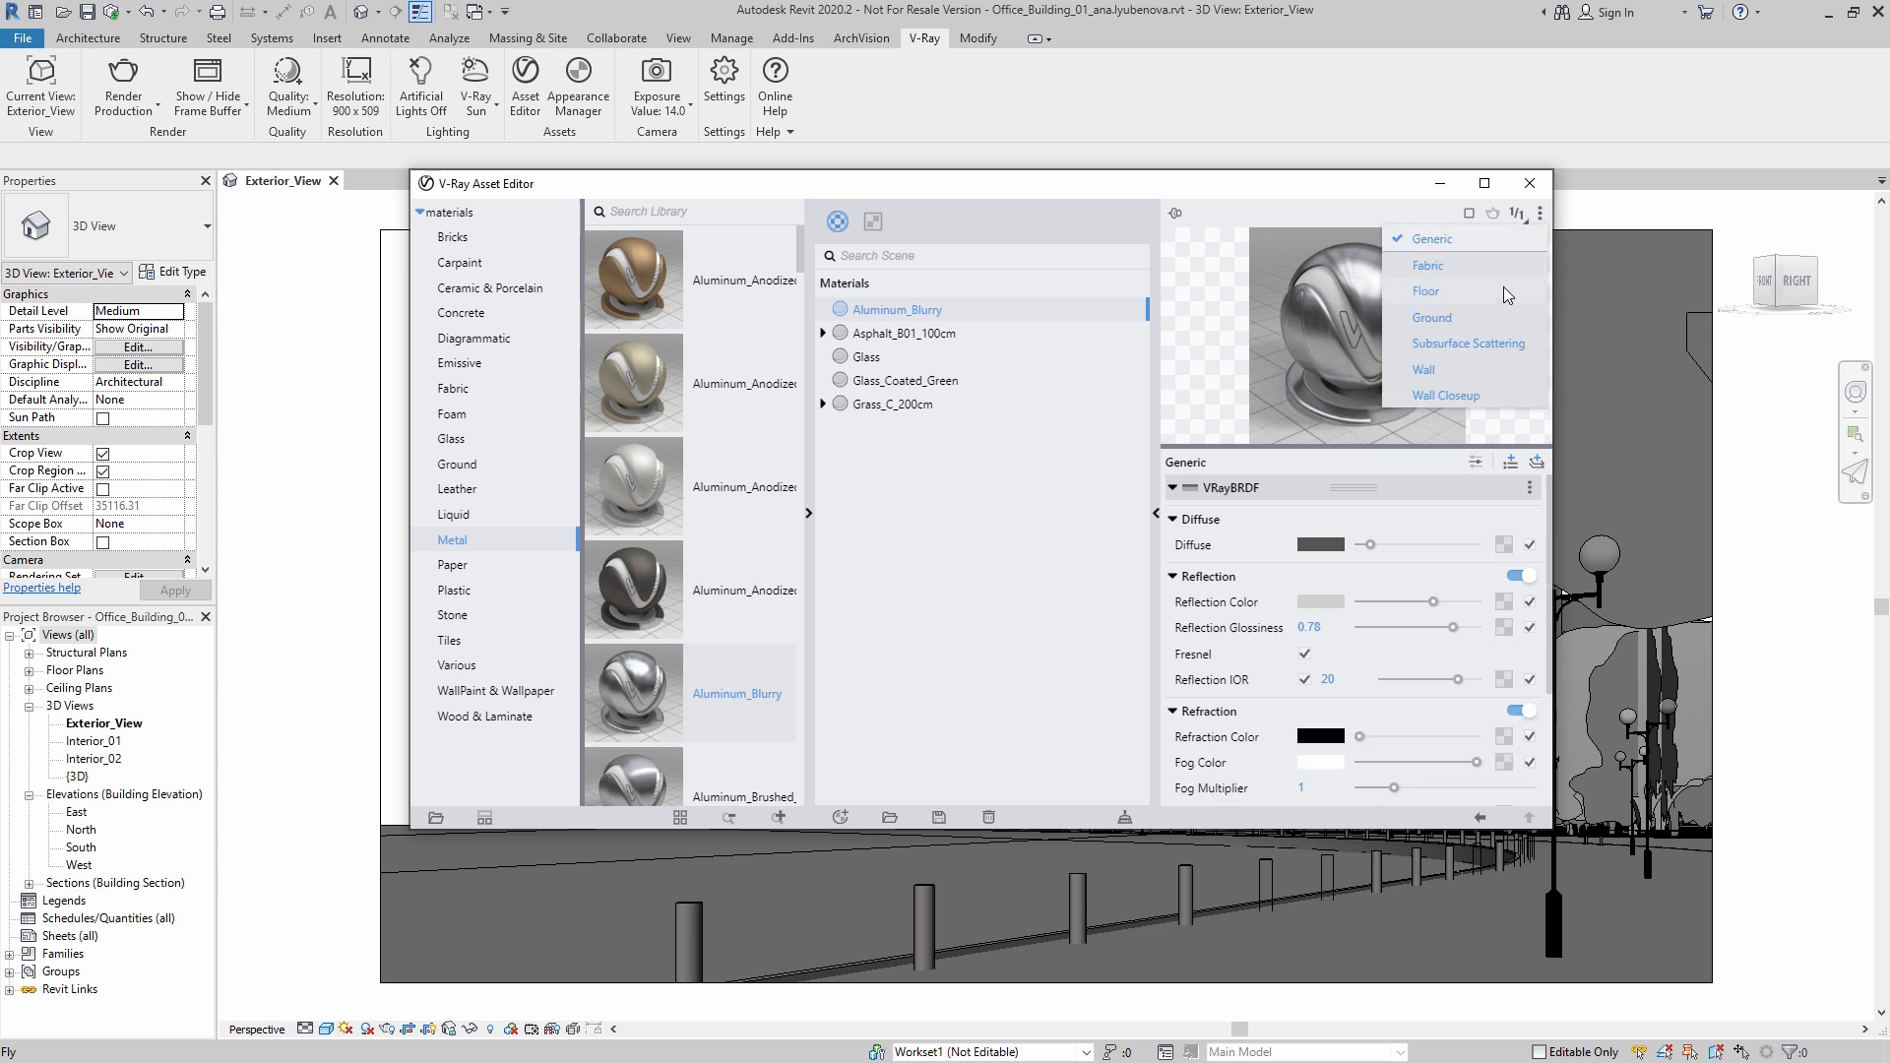
click(1476, 423)
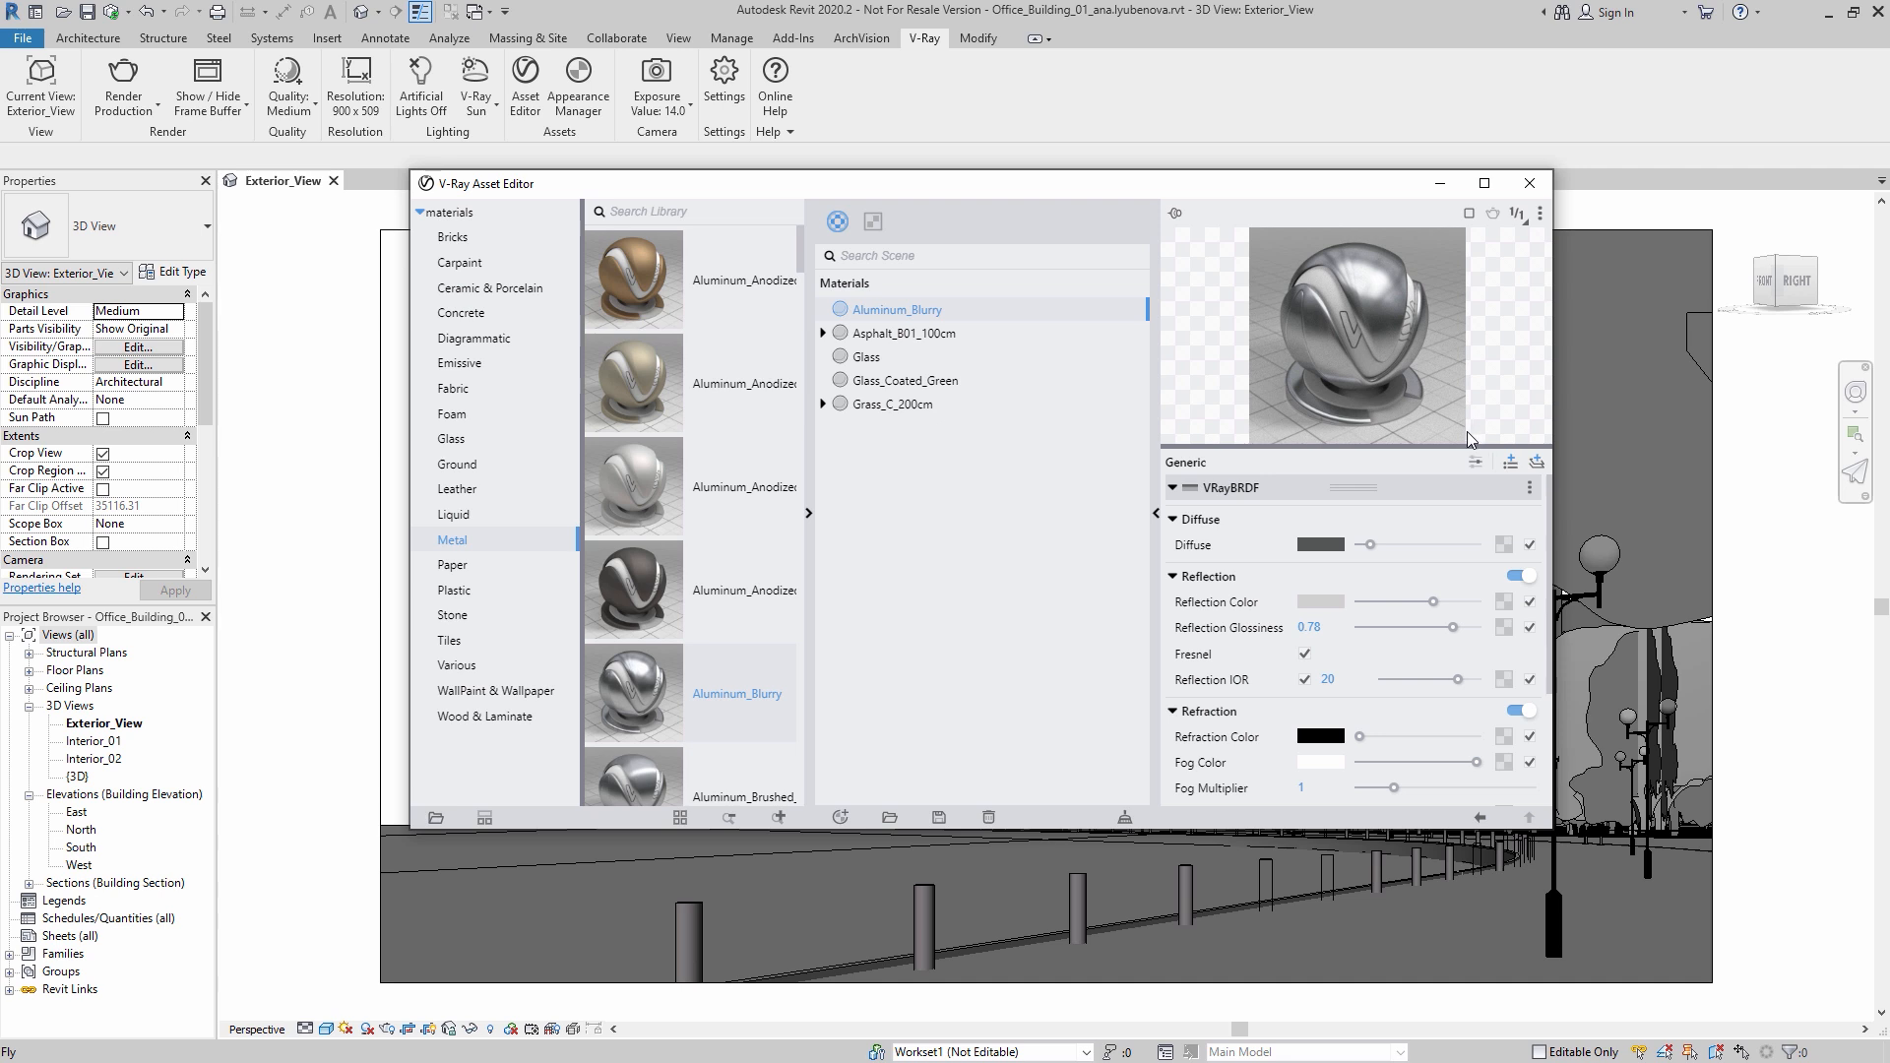
Step: Create a new Generic material in the scene and review the other available material types
click(840, 818)
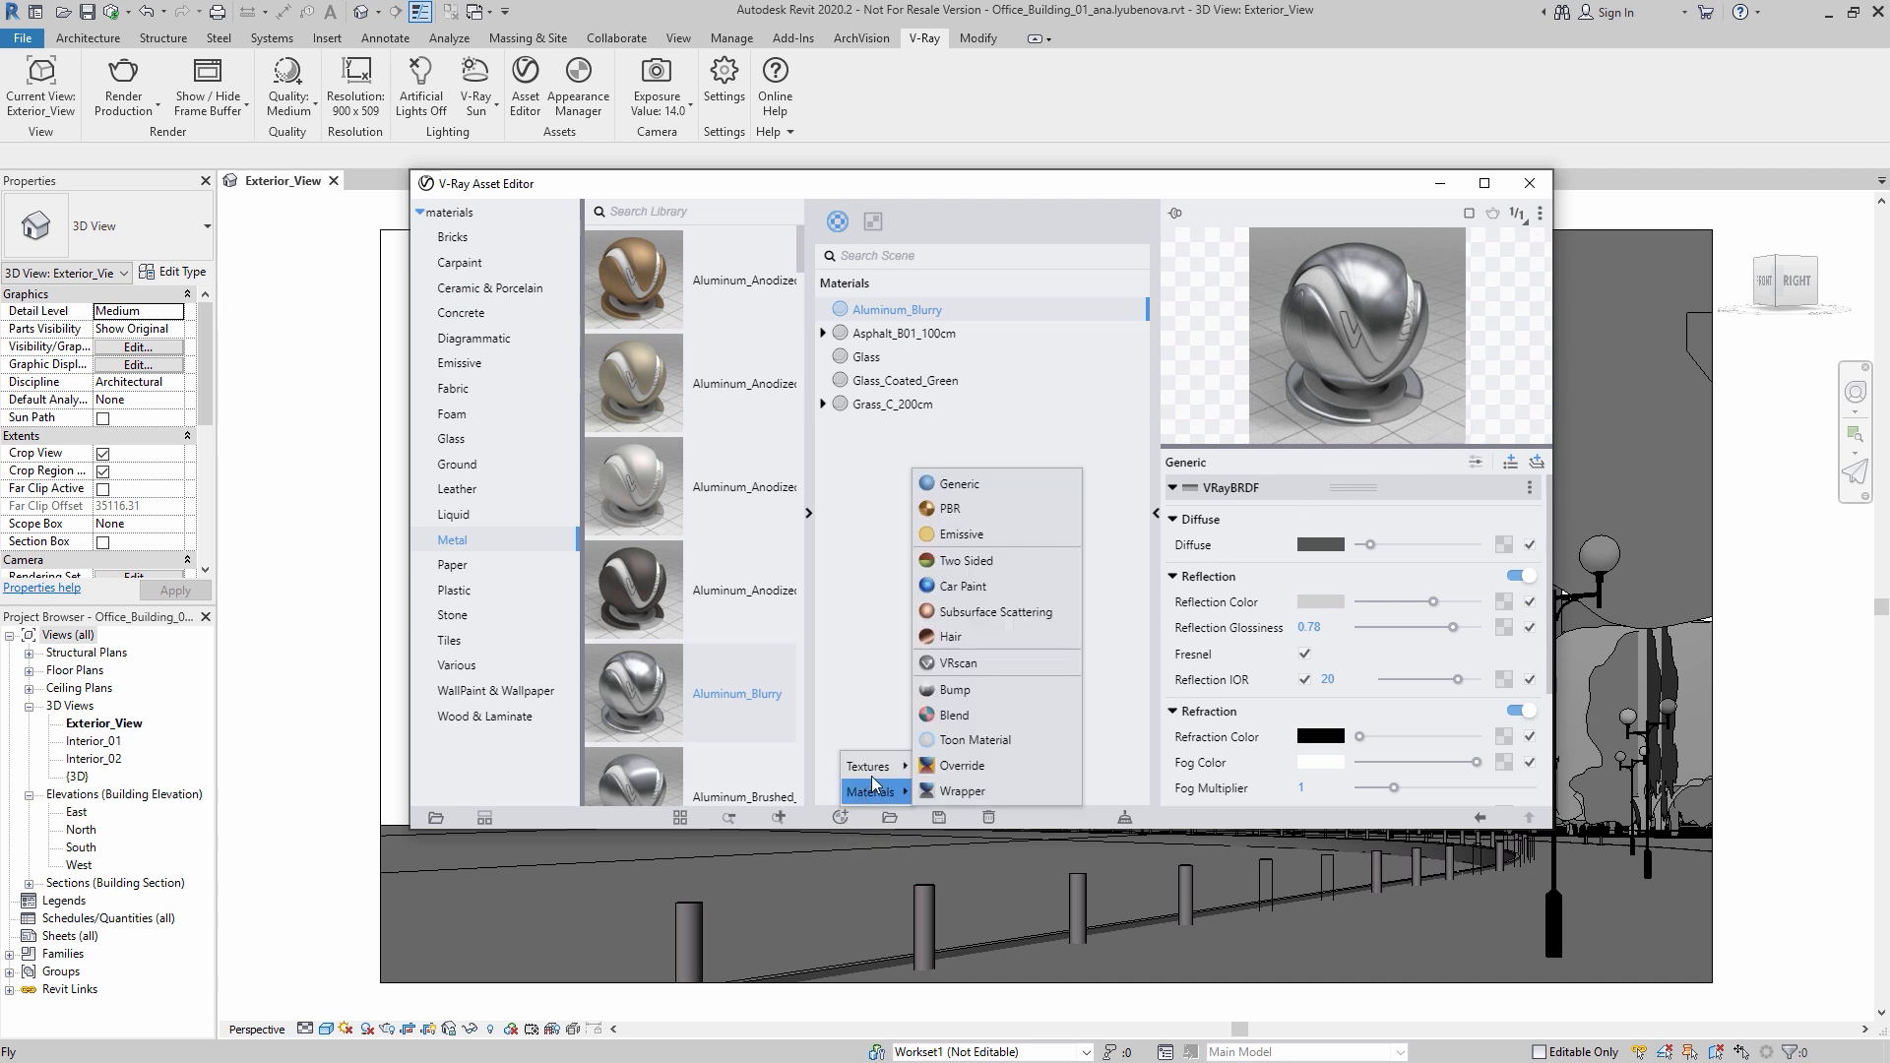
mouse_move(879, 795)
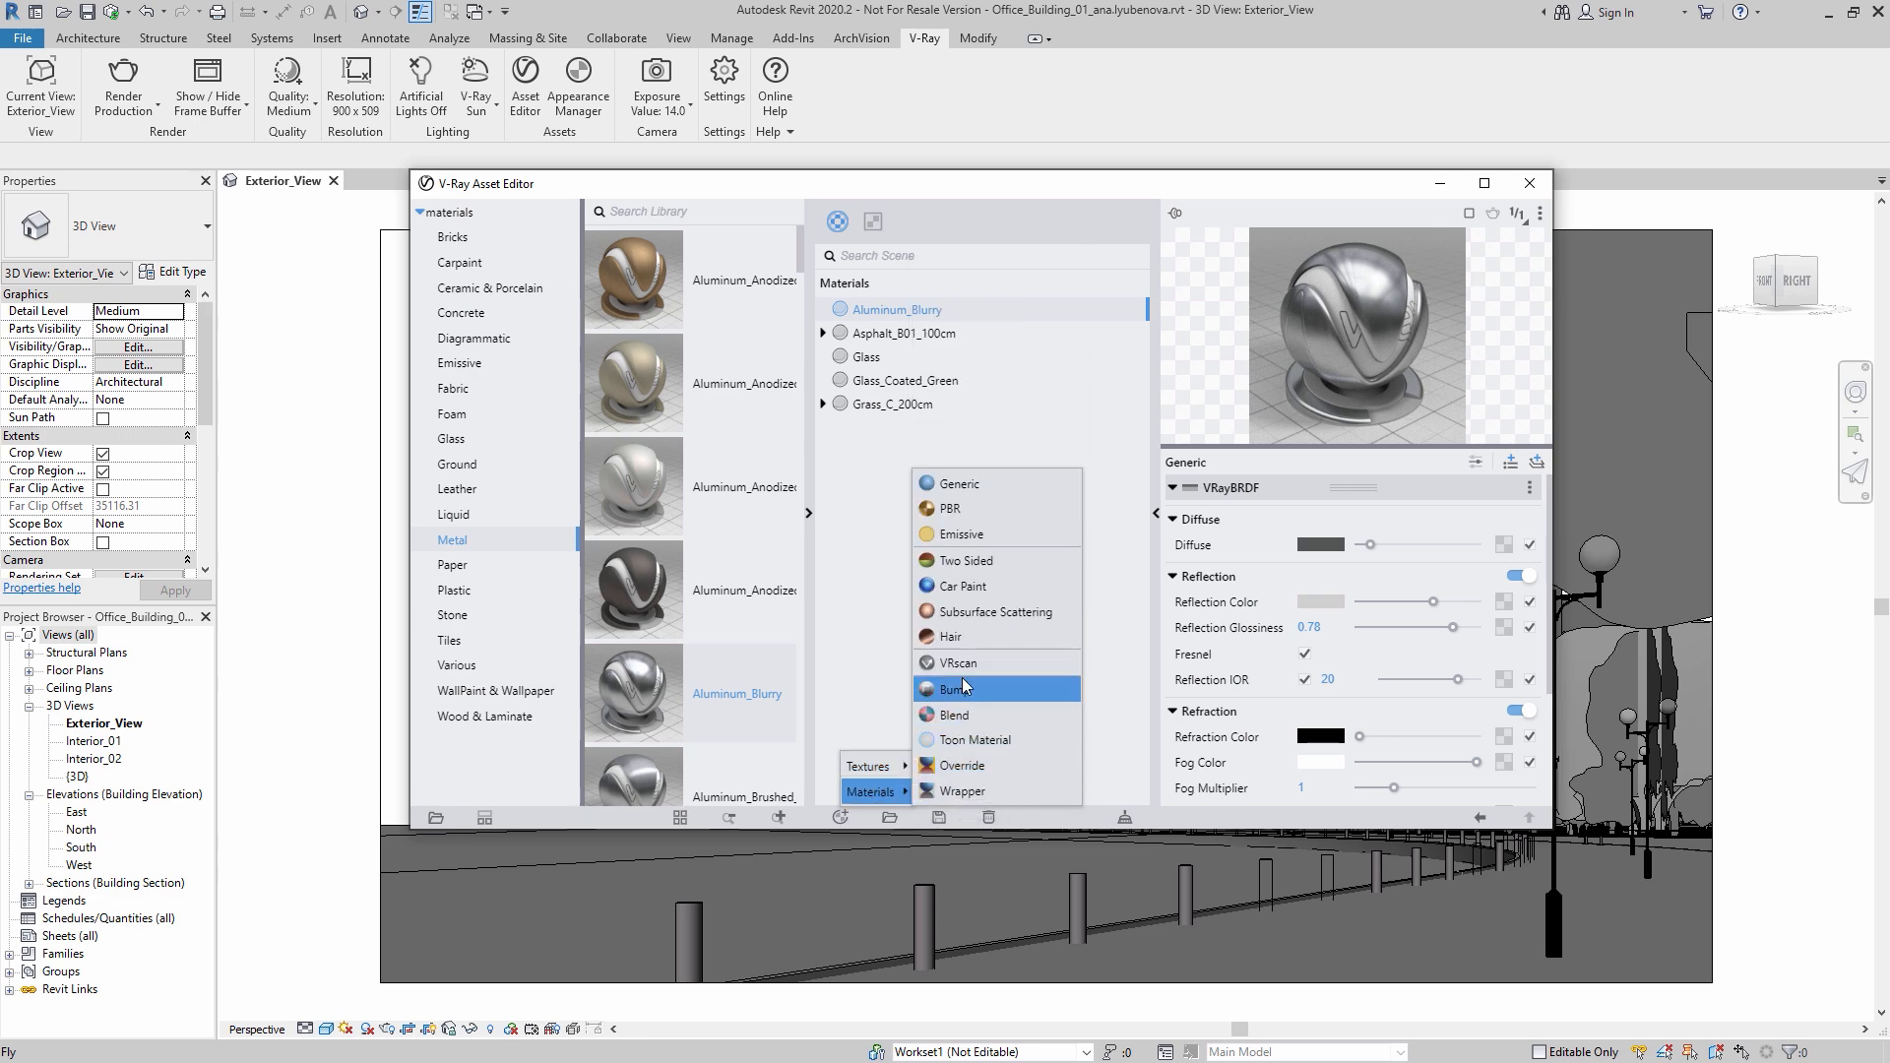
click(960, 482)
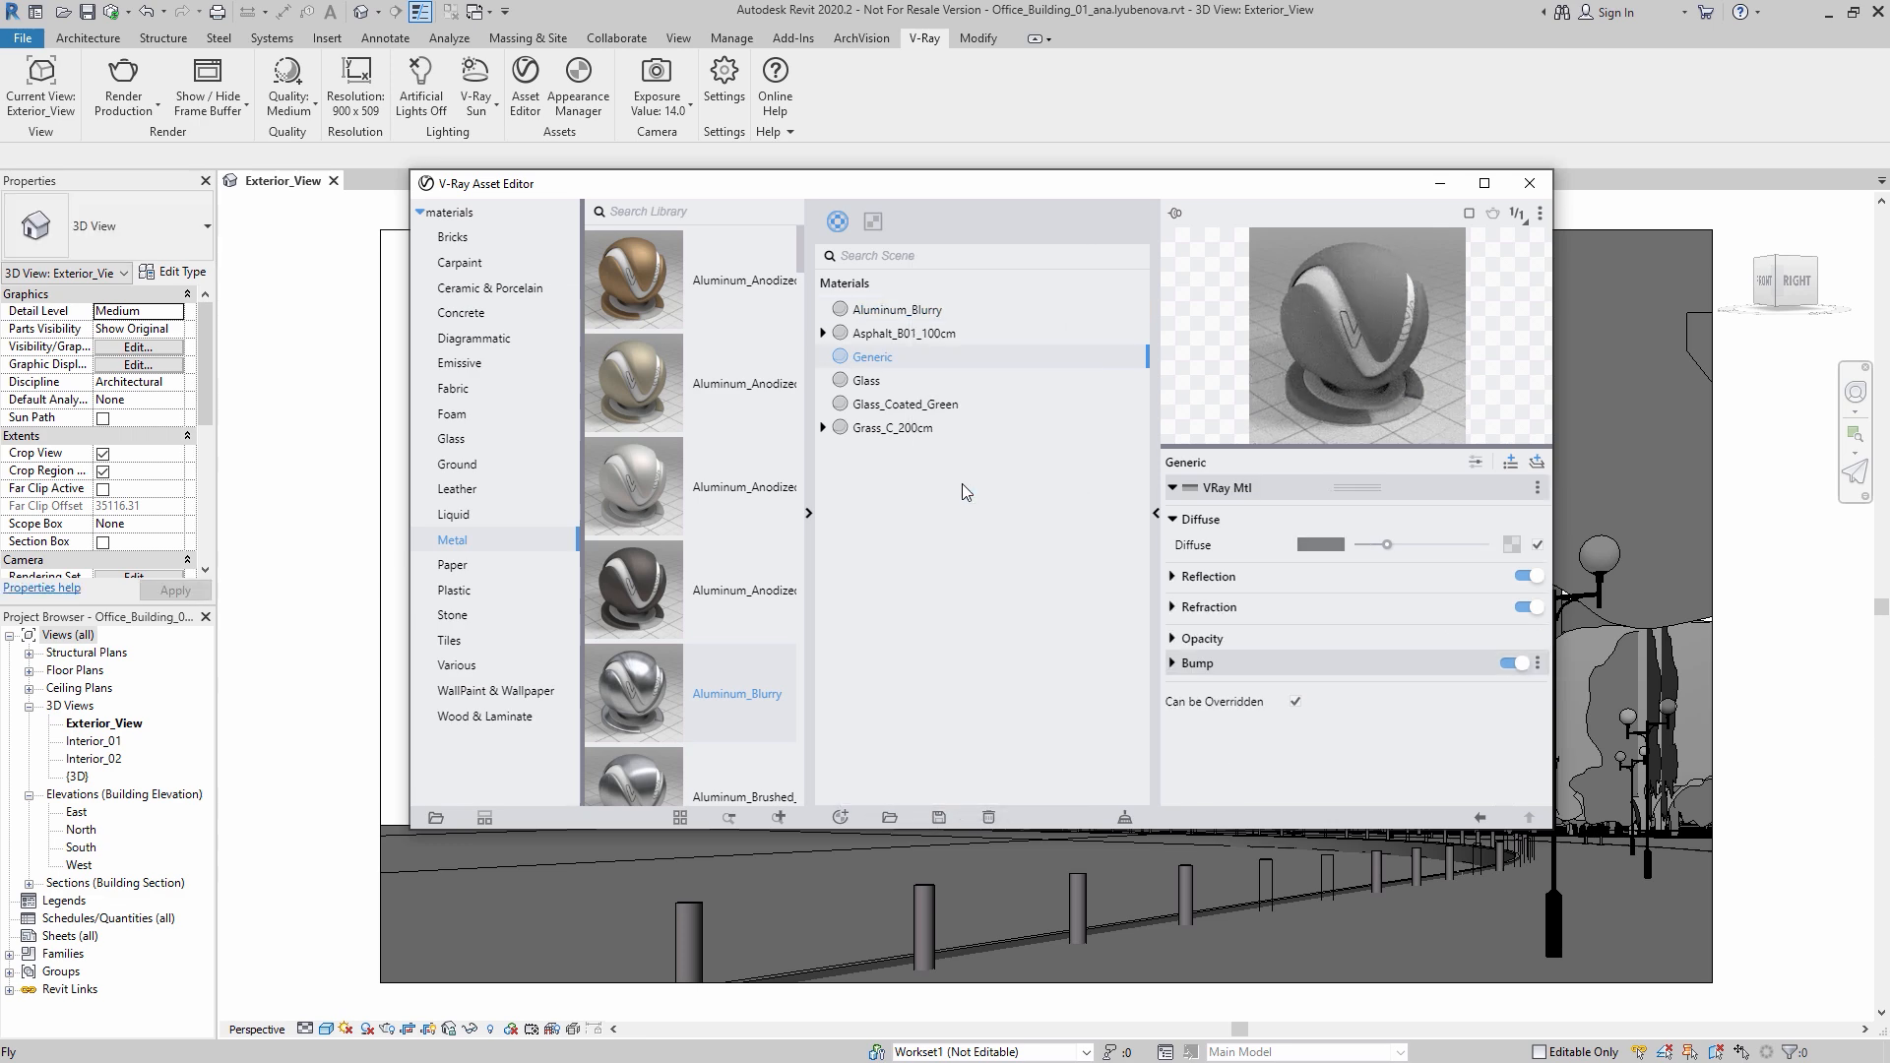
click(838, 226)
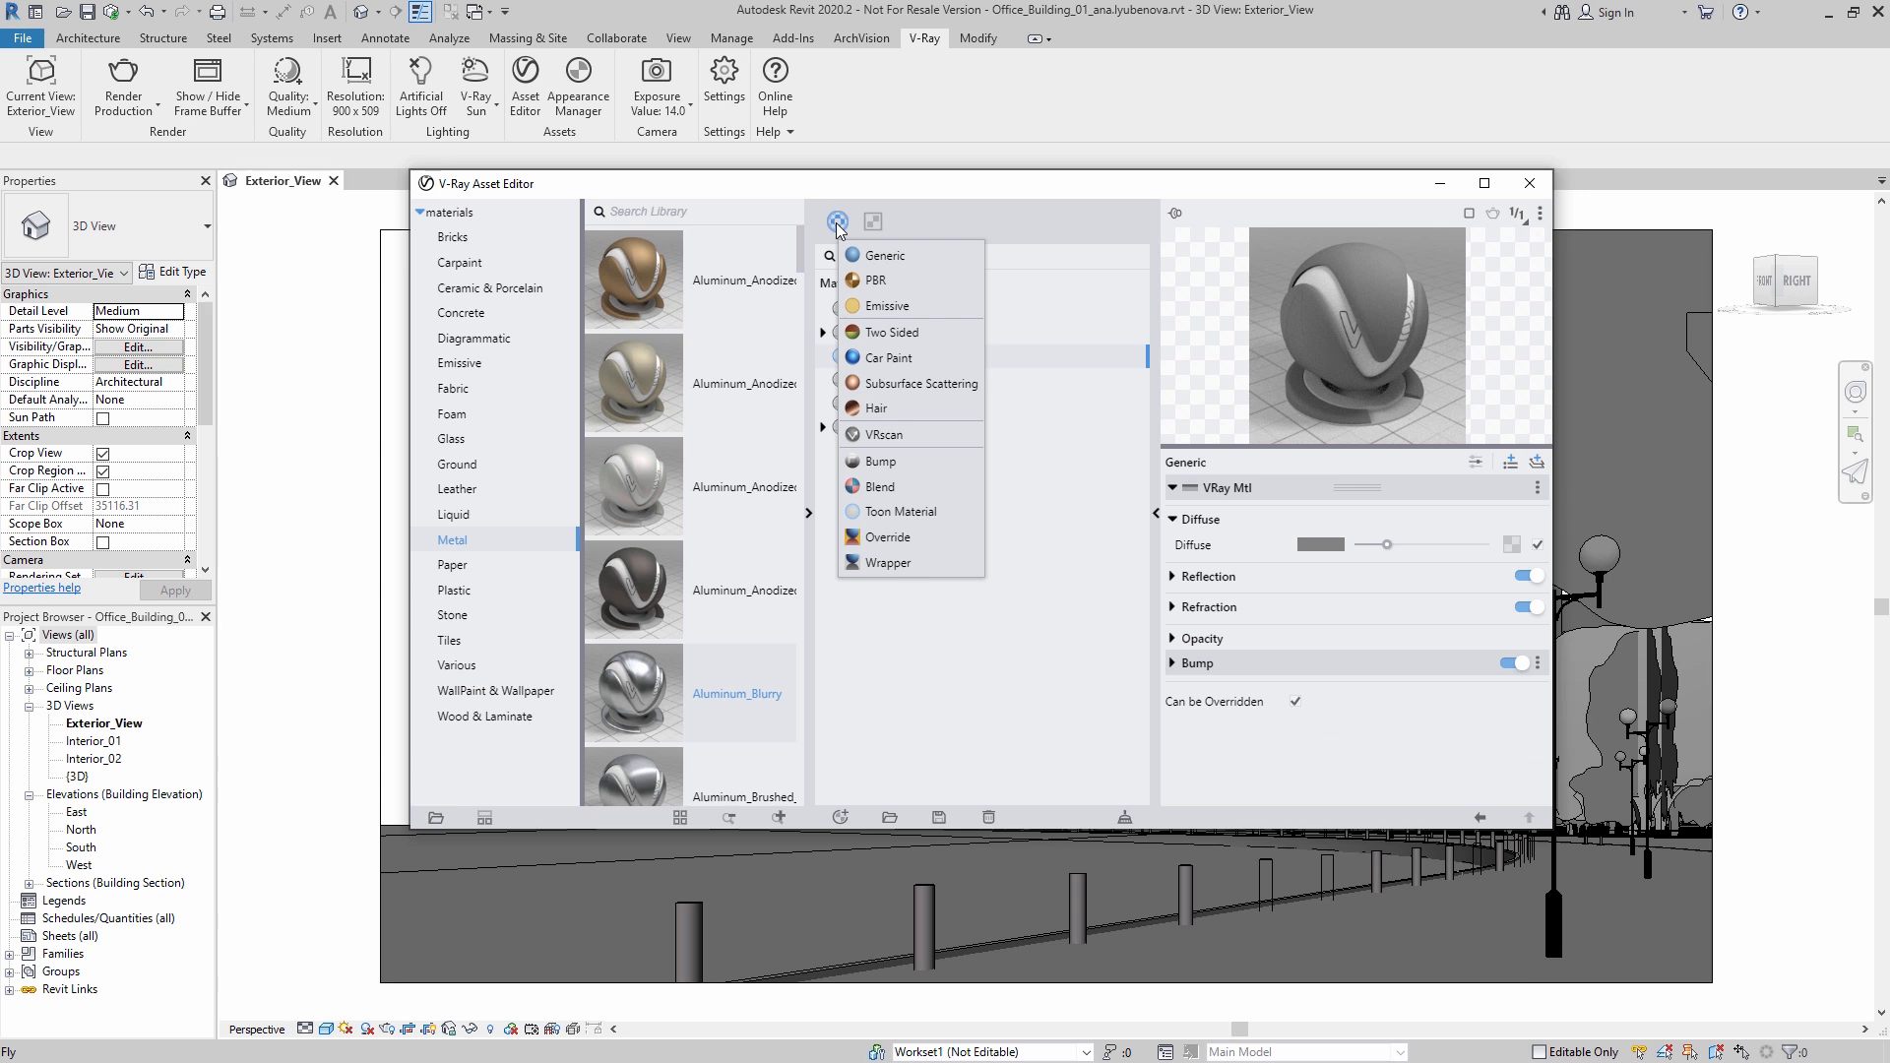
click(917, 219)
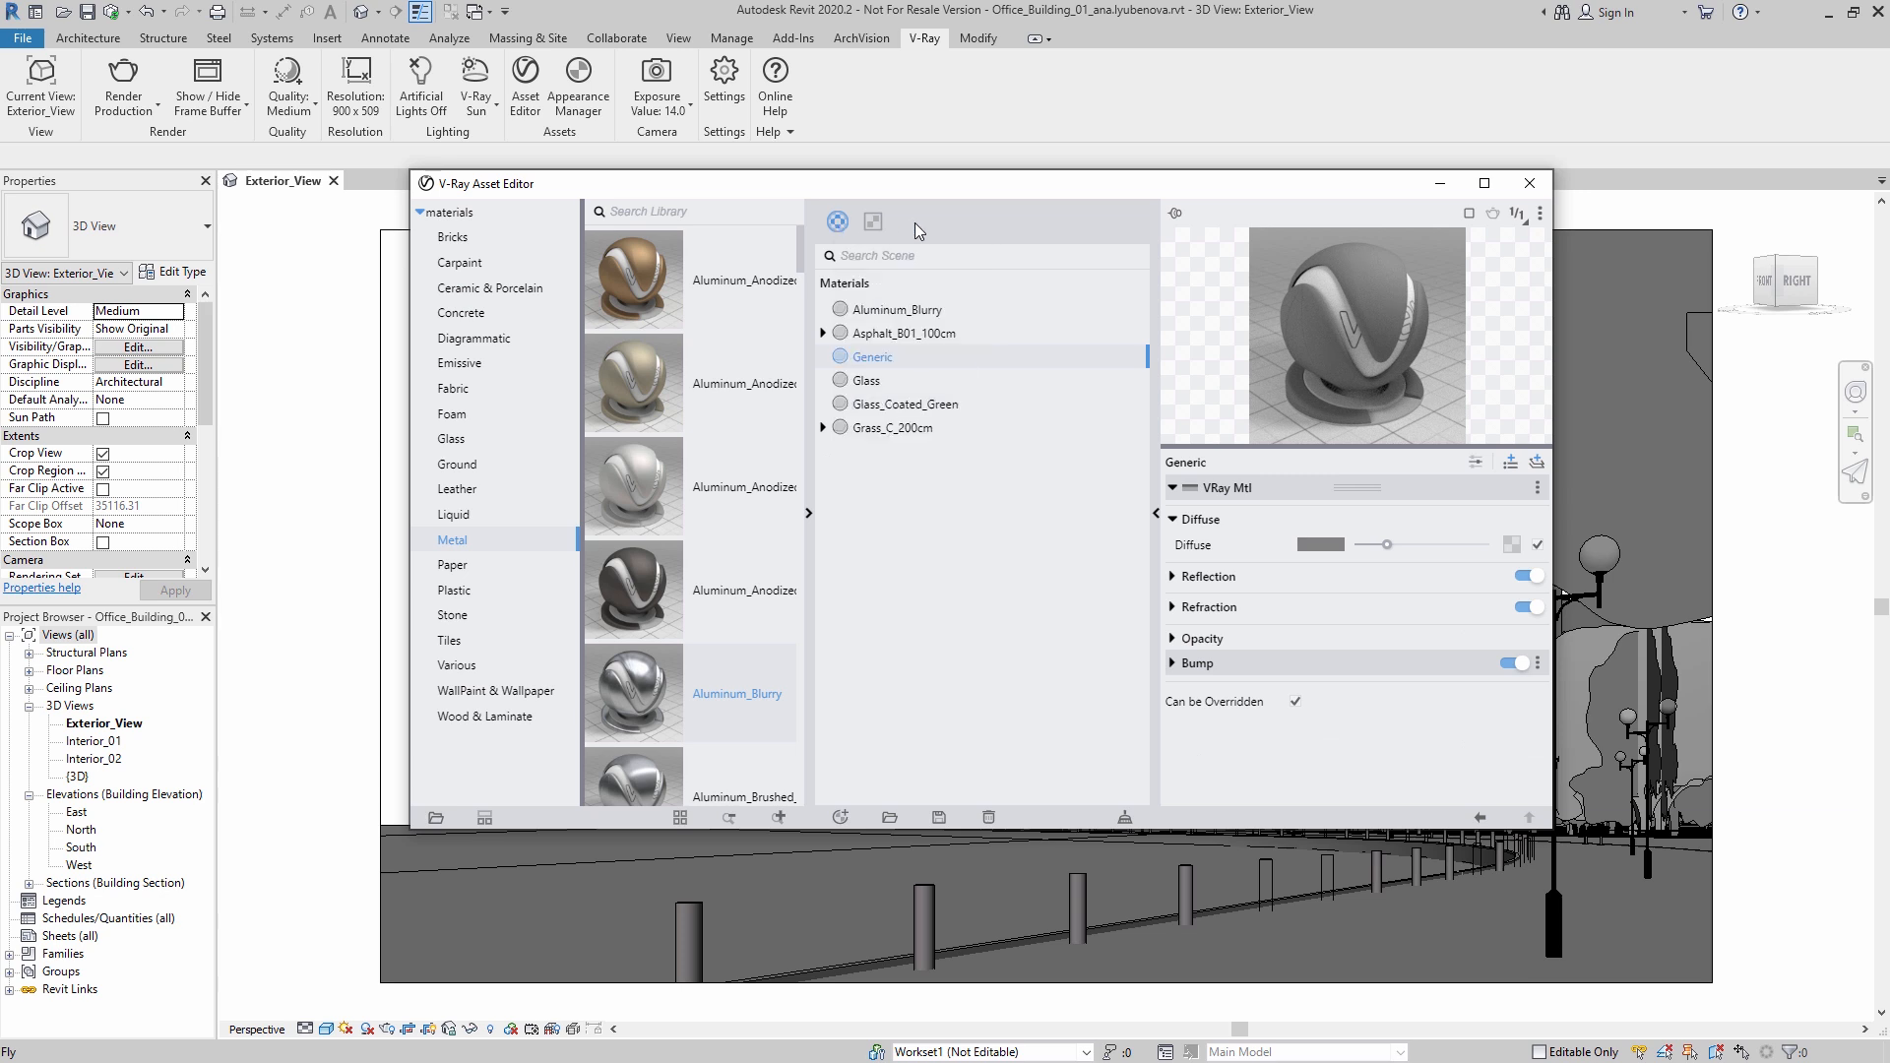
Step: Create a Tiles texture and a Water texture in the scene
click(872, 222)
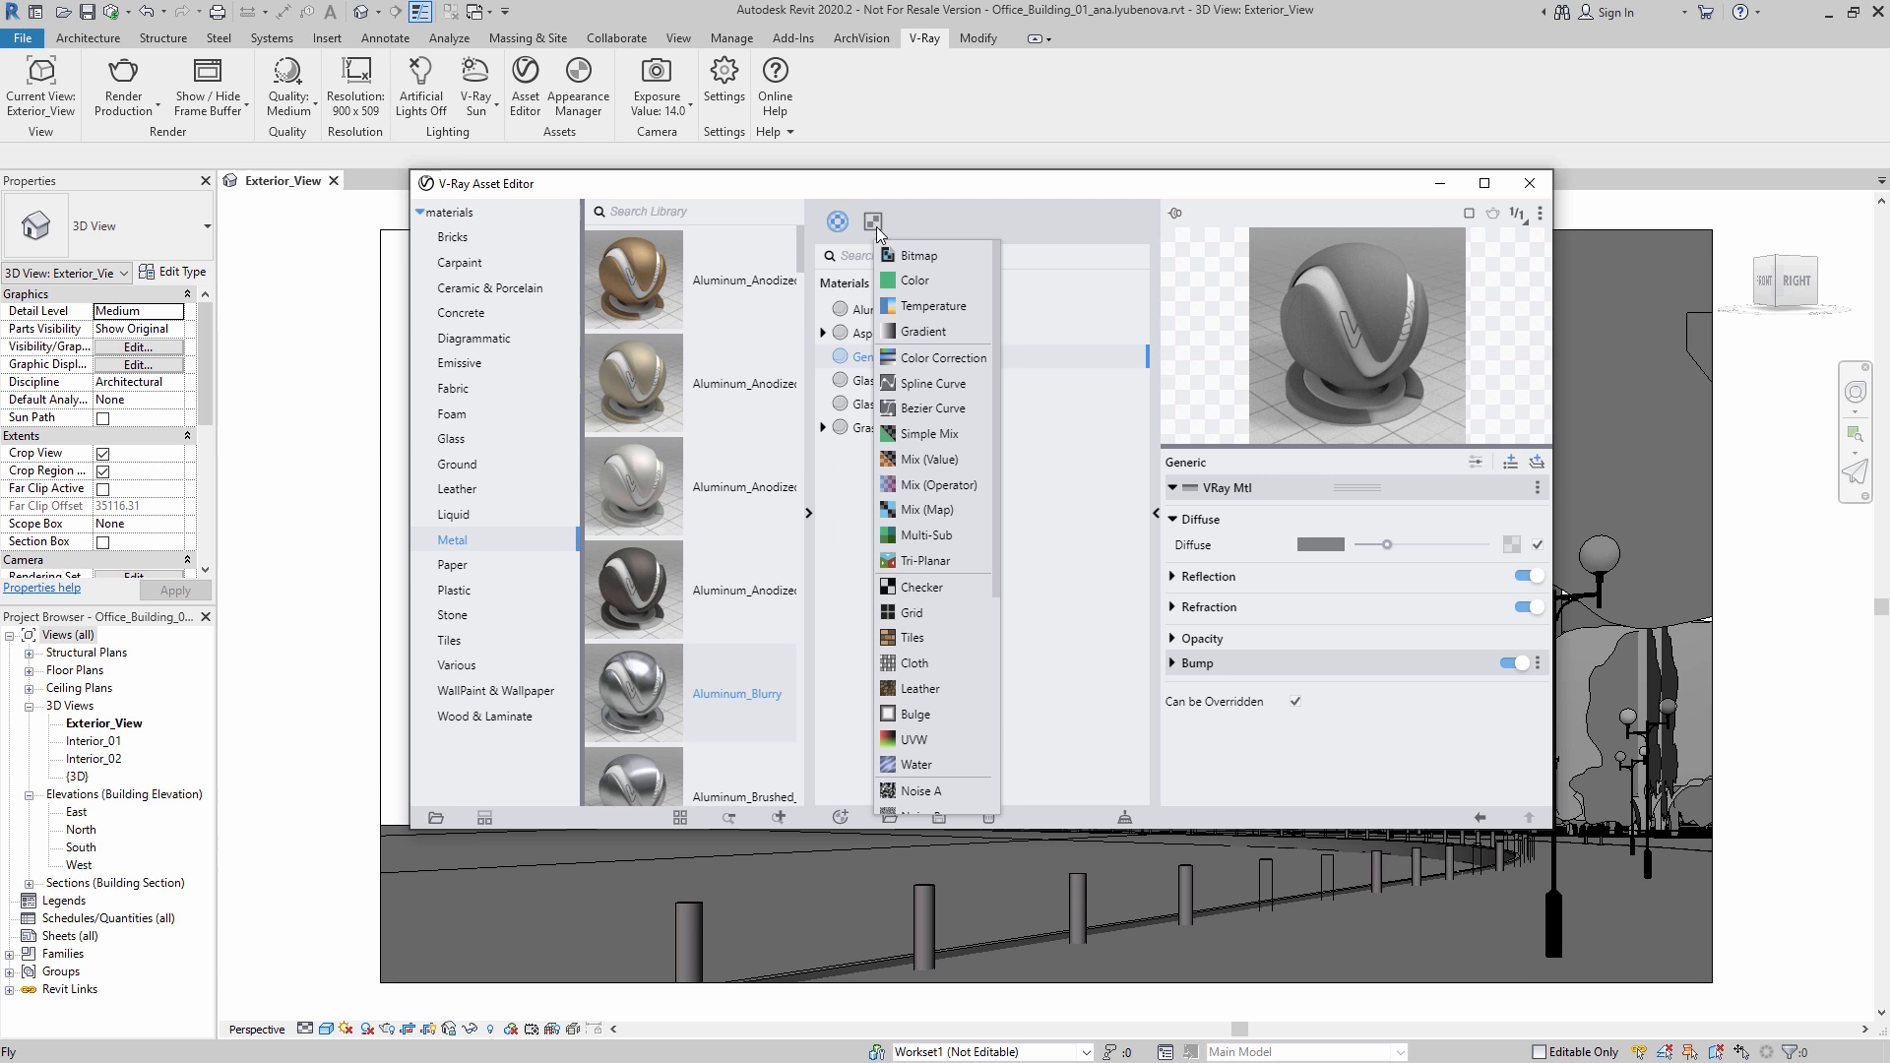
click(936, 635)
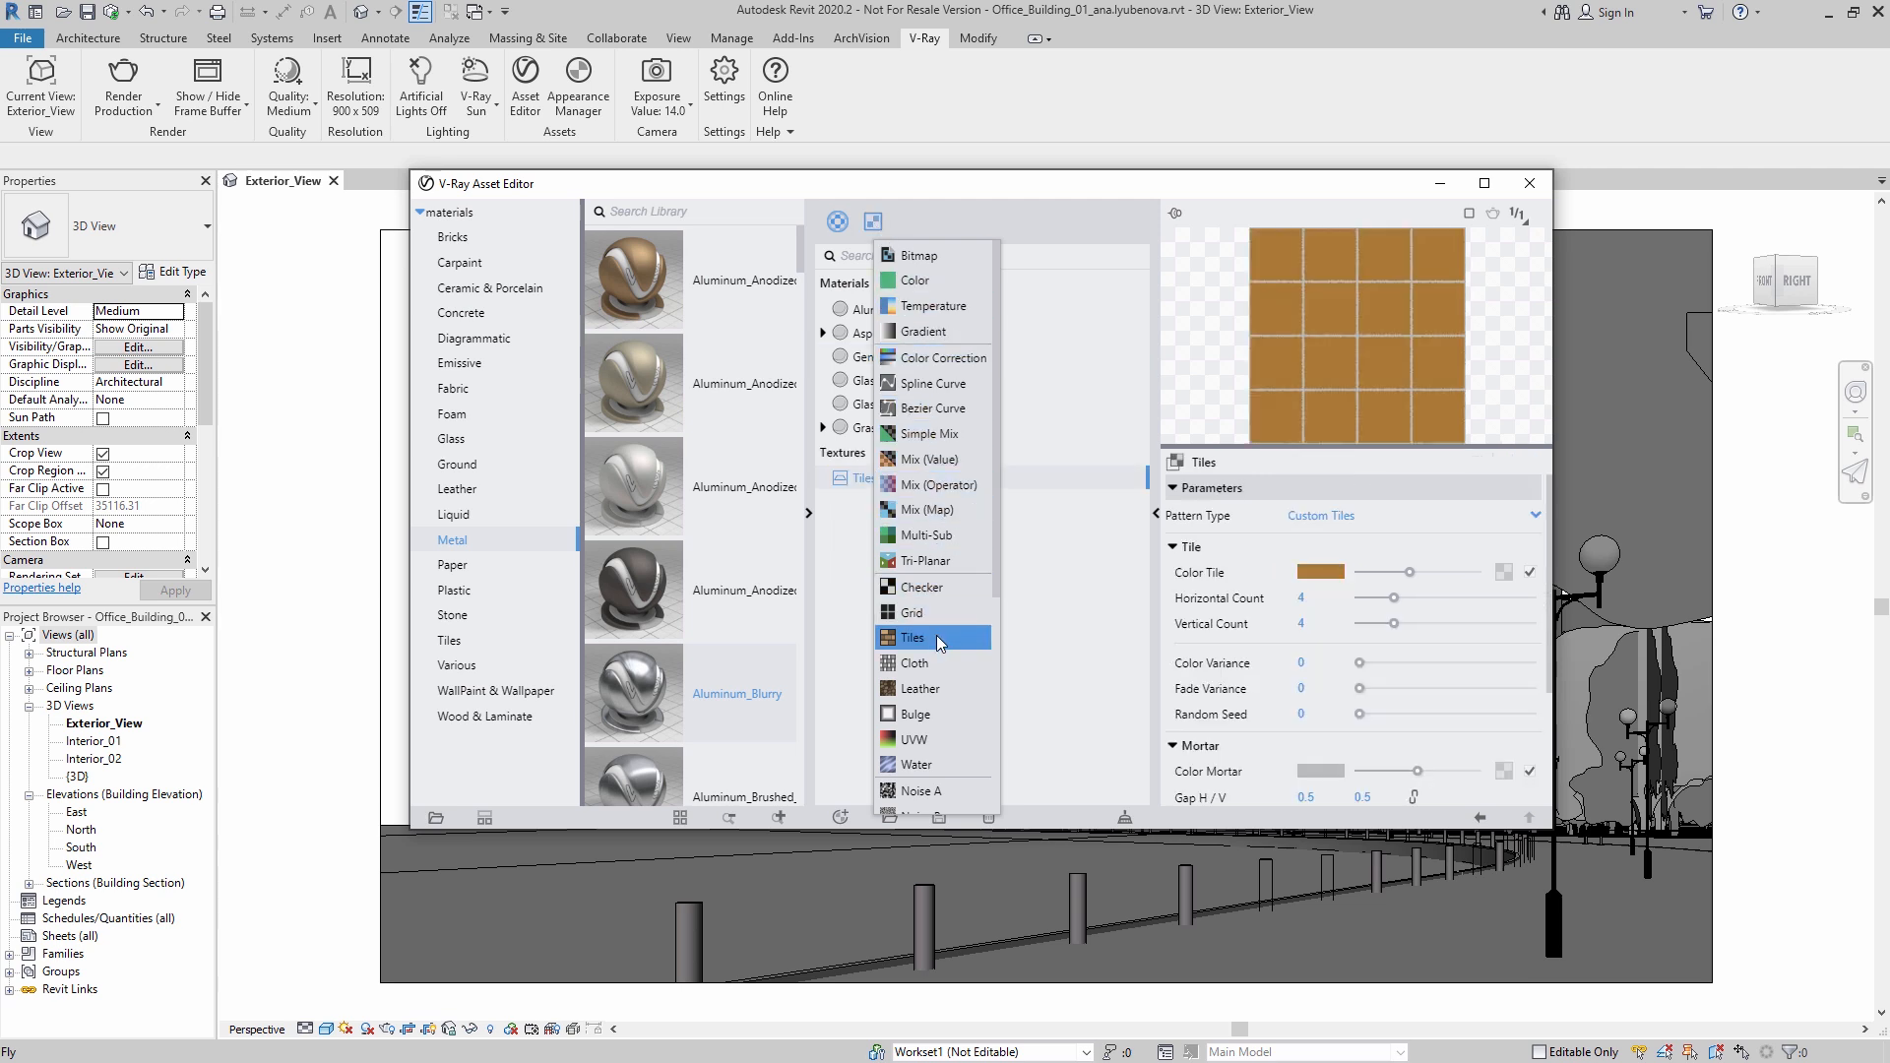
drag(996, 557, 983, 699)
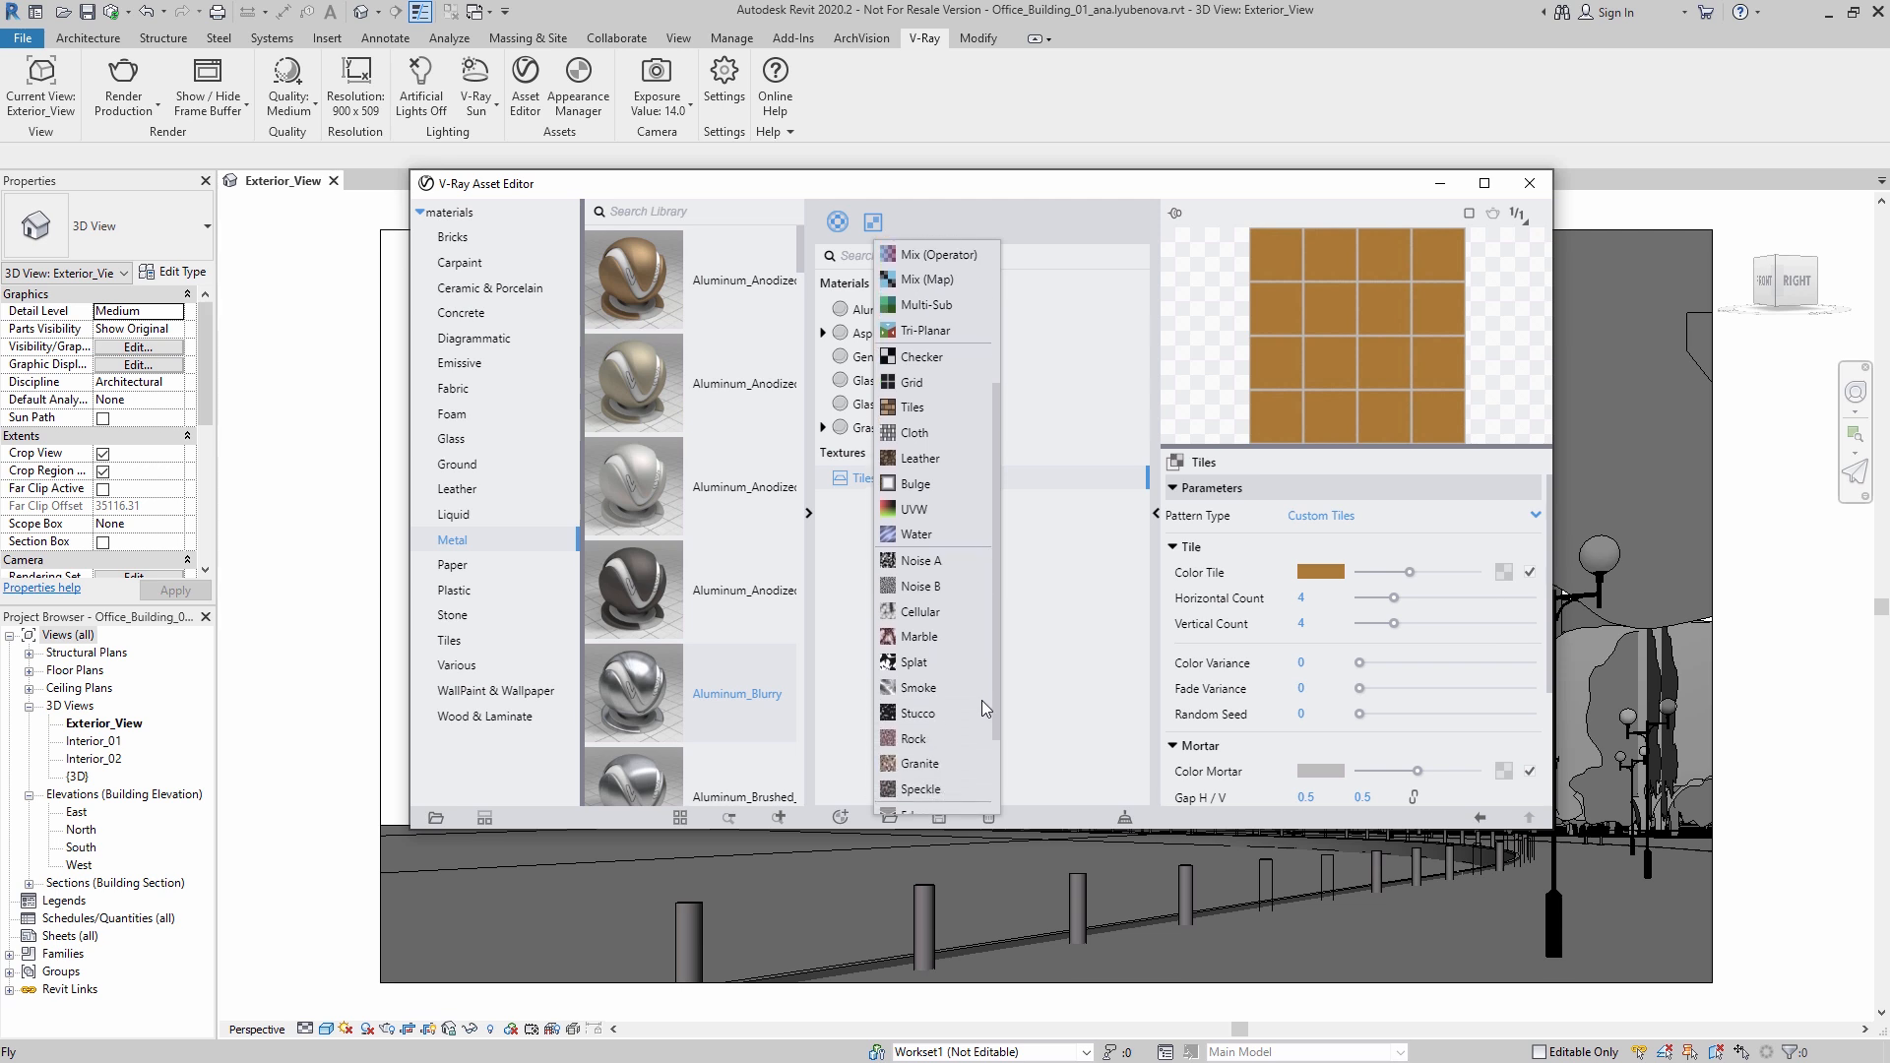
click(924, 530)
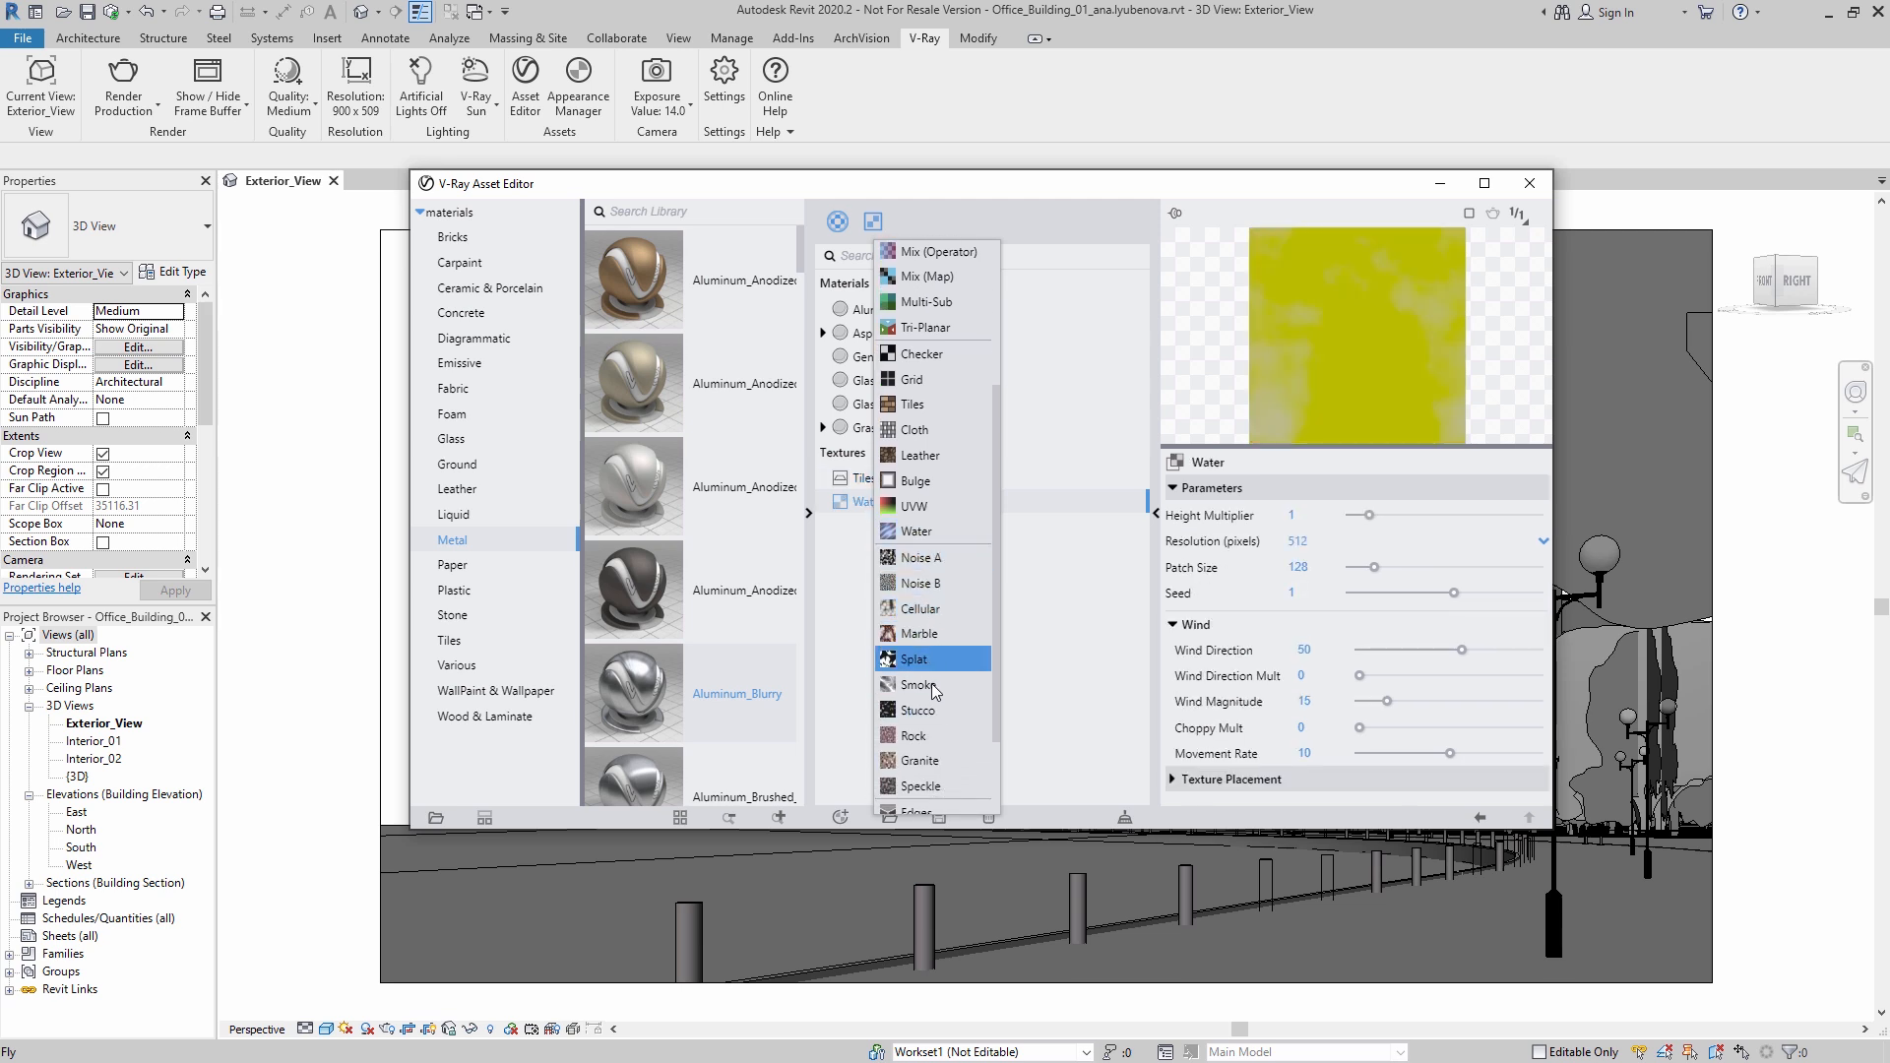
Step: Create a Granite texture in the scene and filter the scene's asset list to materials only
click(922, 762)
click(840, 650)
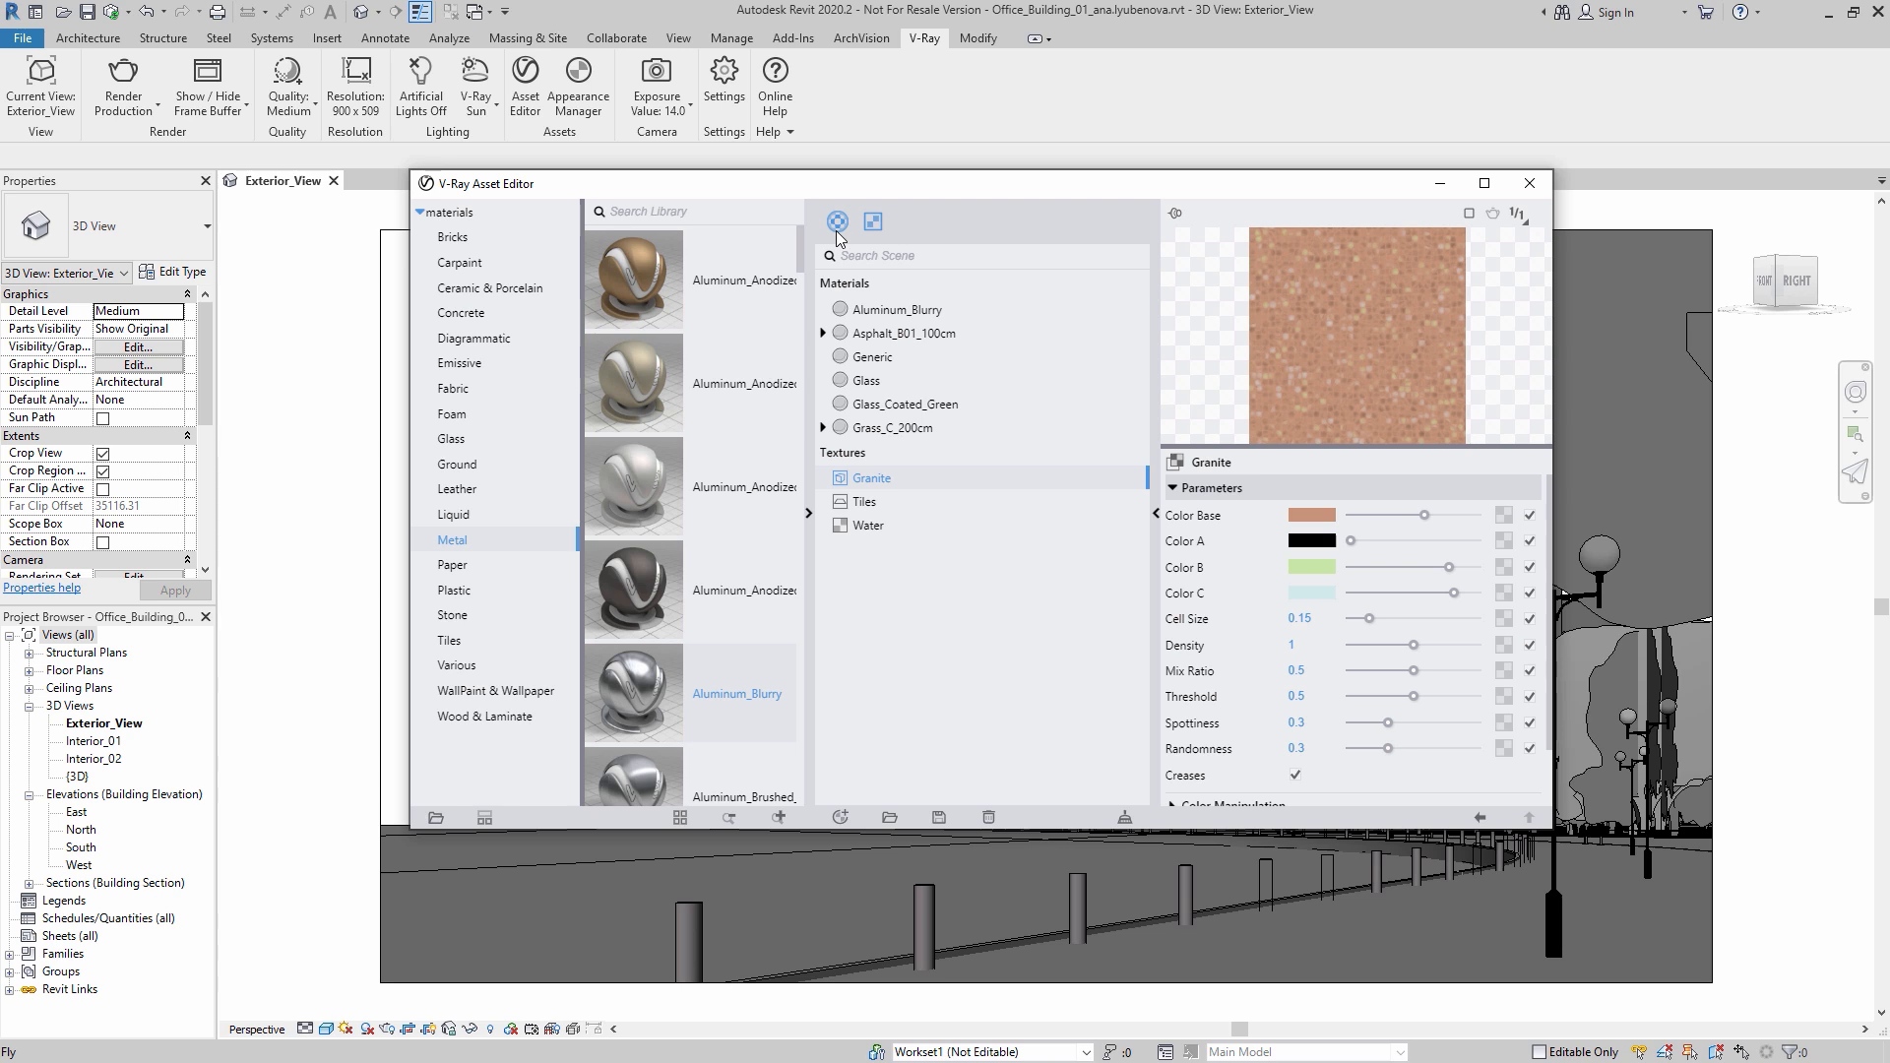
click(873, 222)
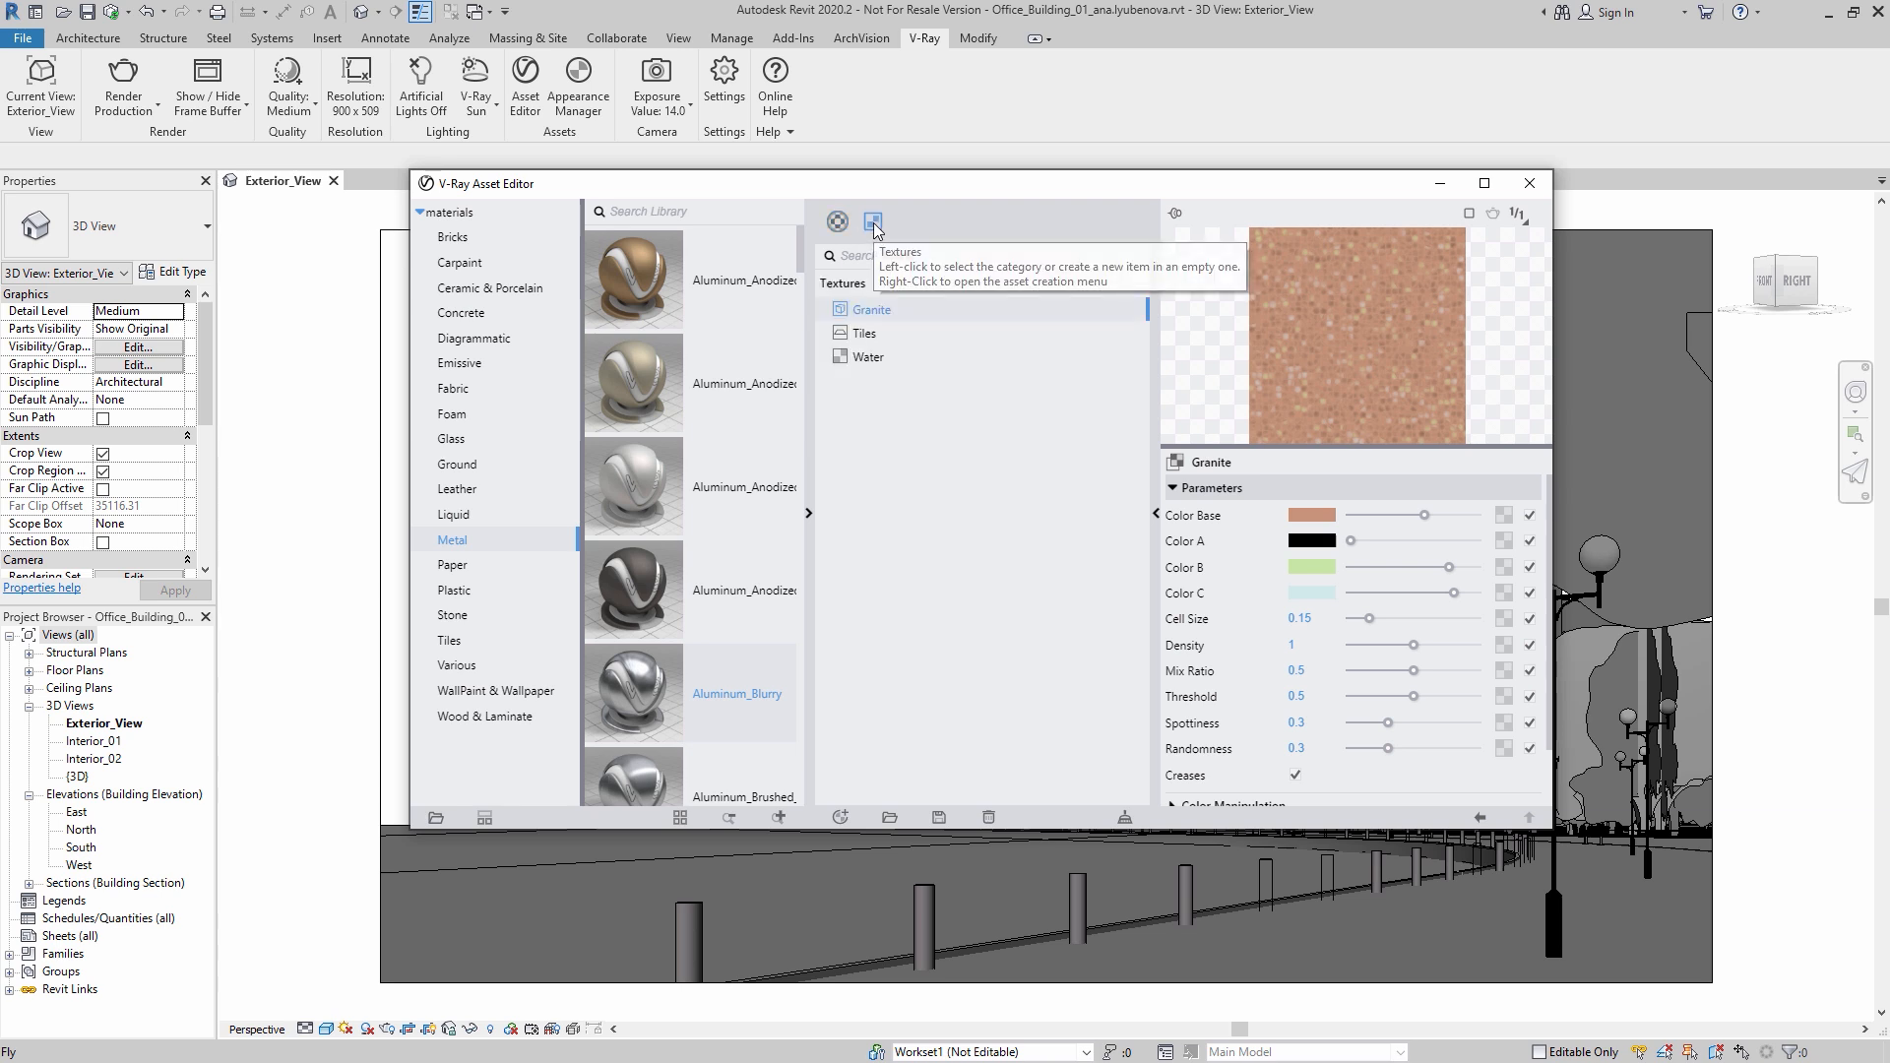
click(838, 223)
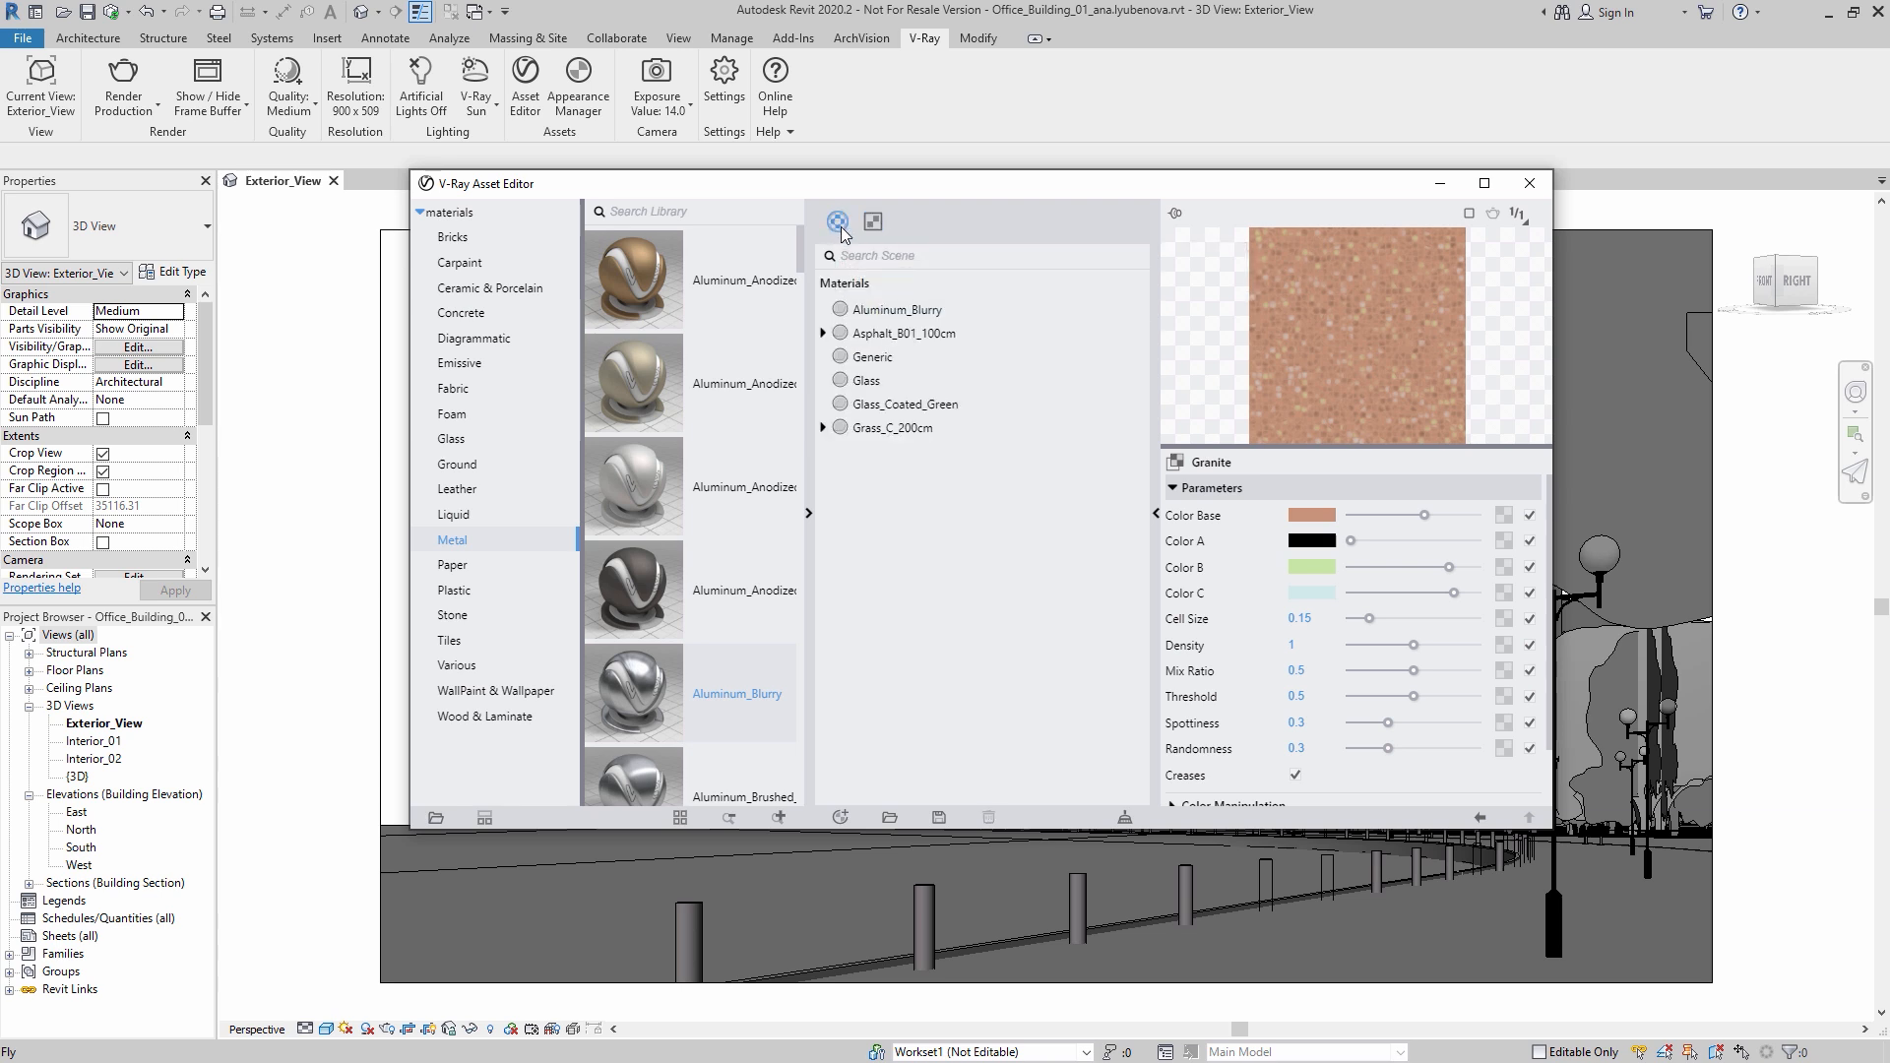
click(873, 225)
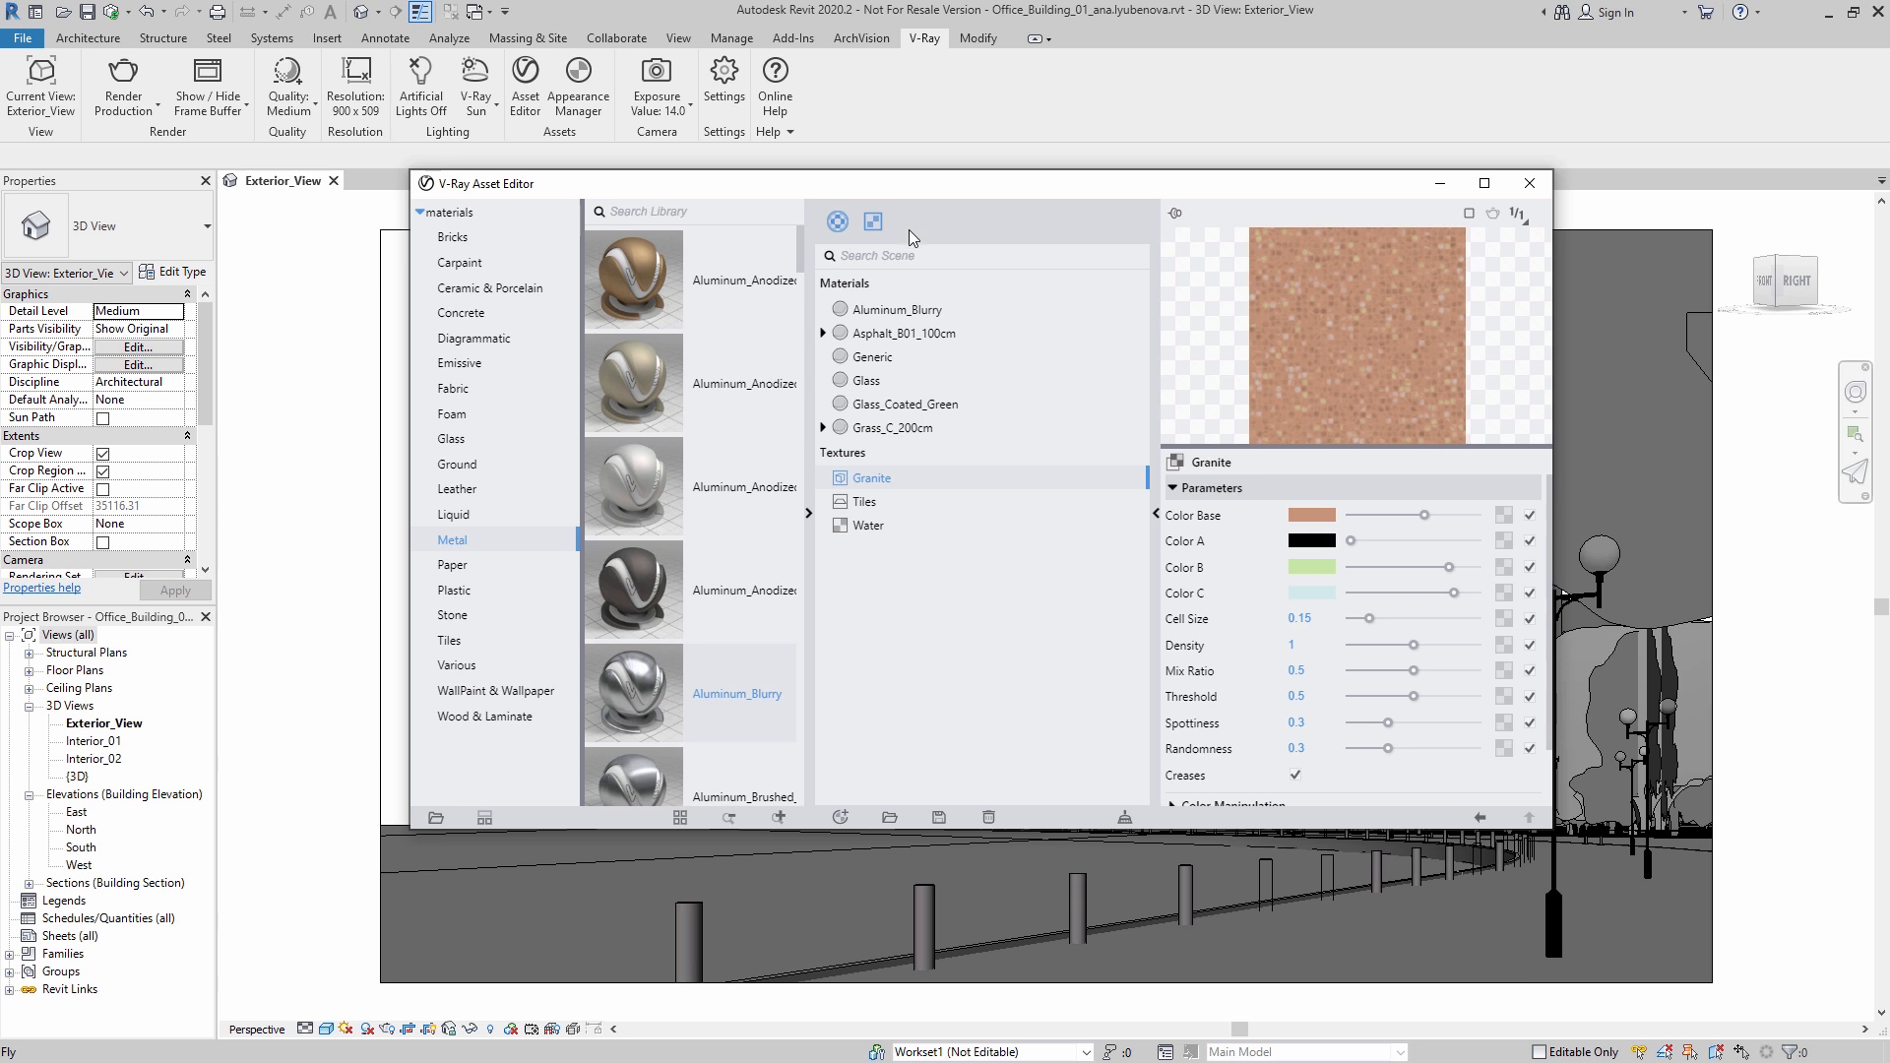
click(837, 224)
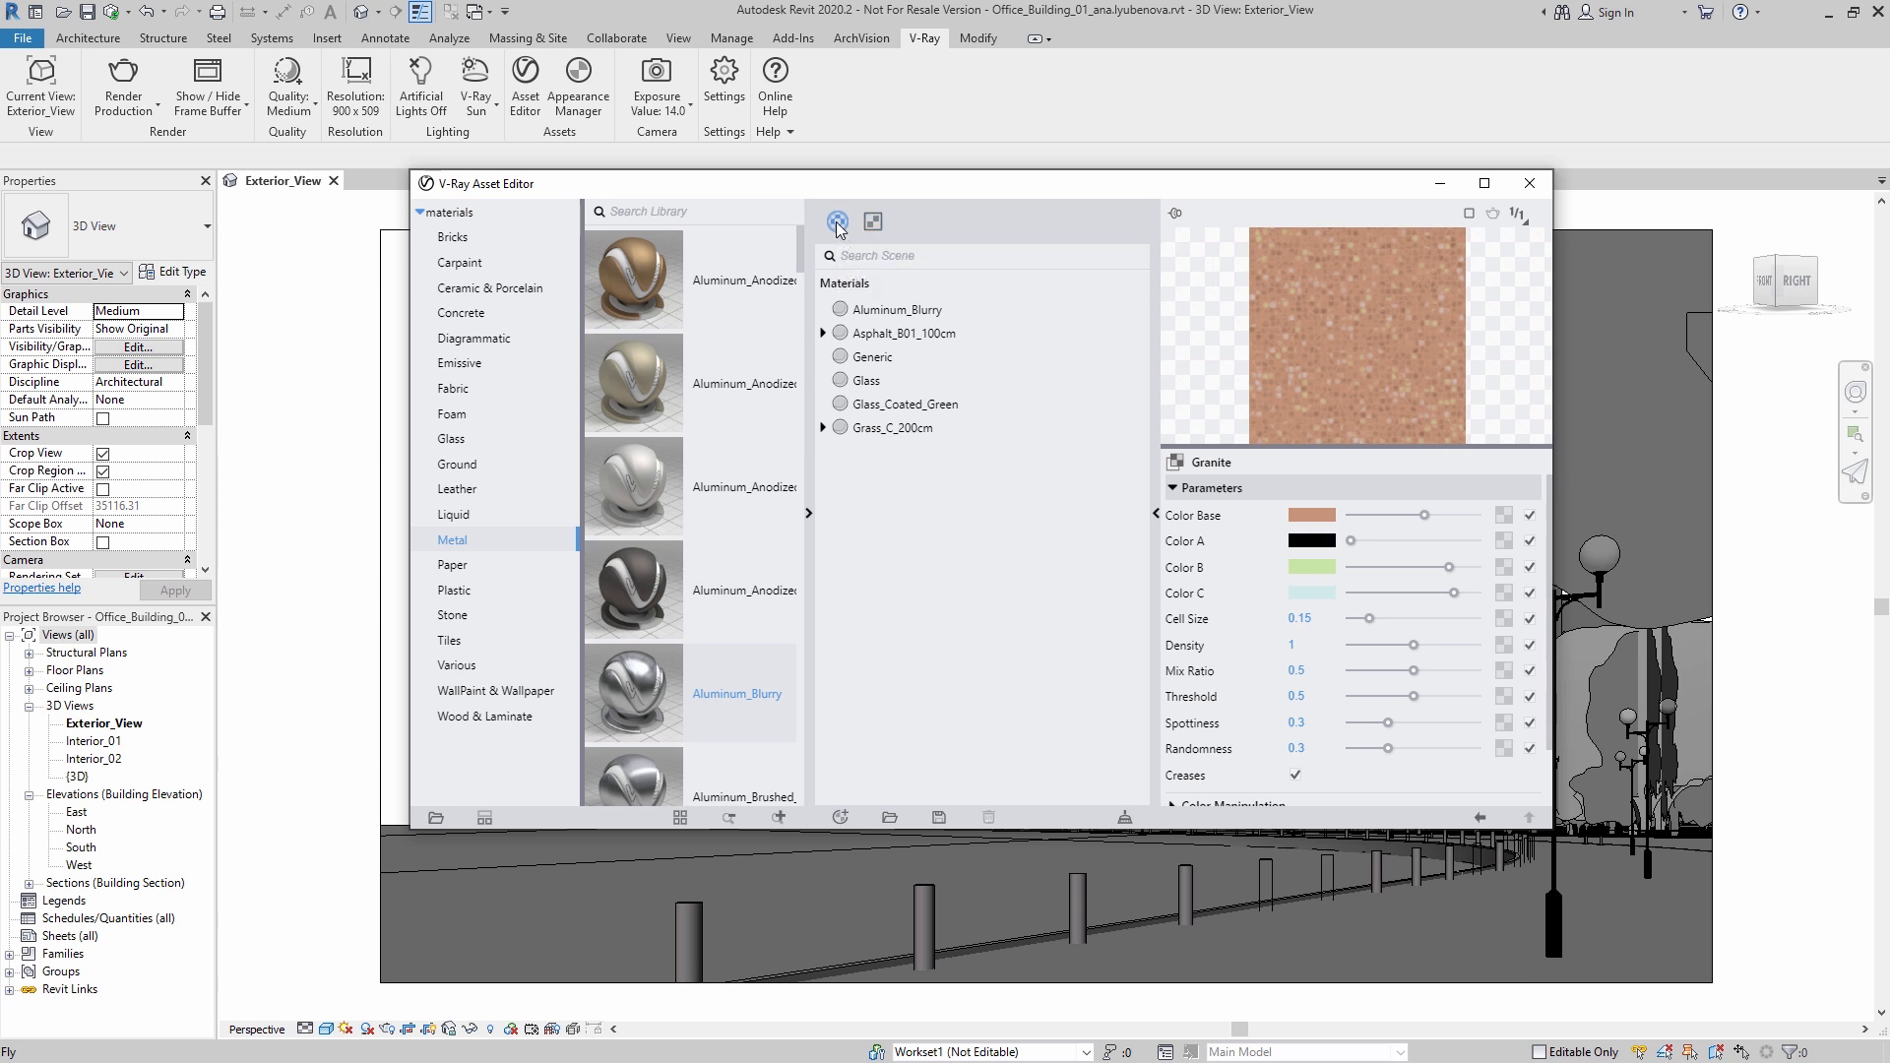
Step: Examine the bitmaps and color correction nested under the Asphalt_B01_100cm and Grass_C_200cm materials
click(888, 337)
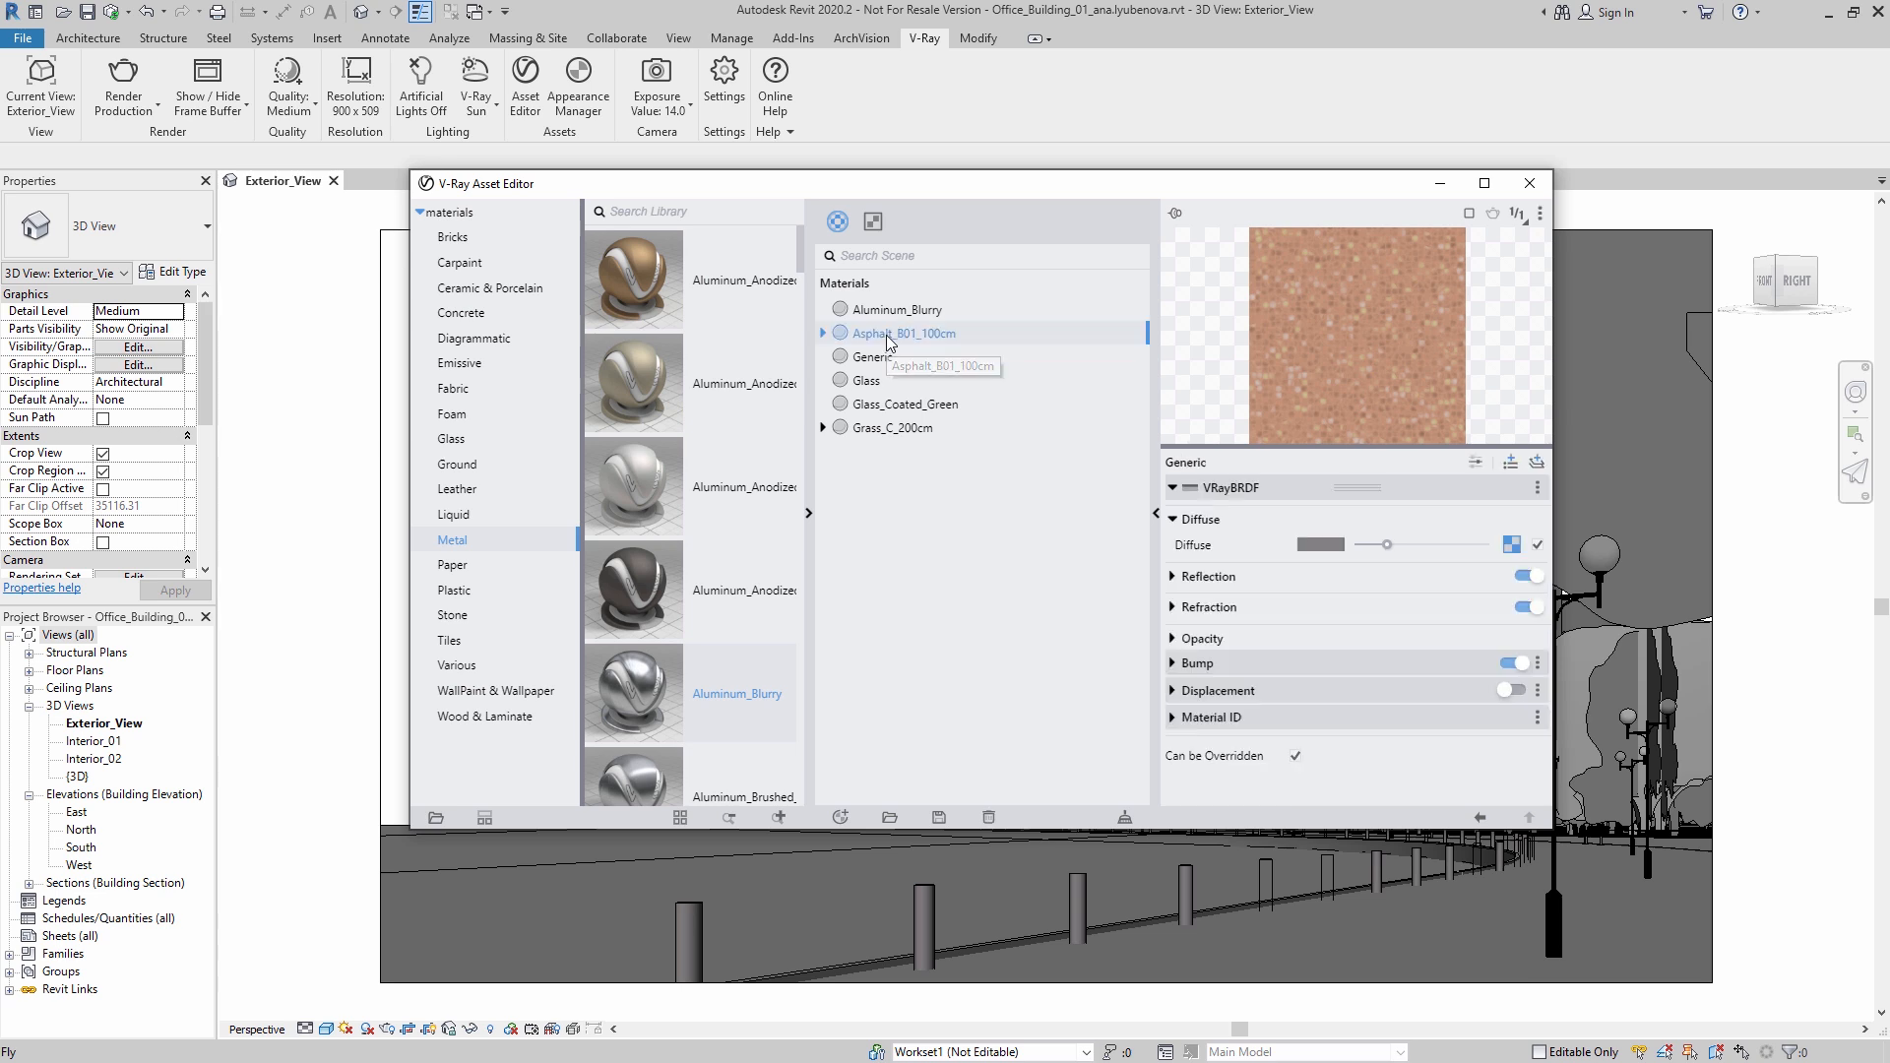
click(823, 334)
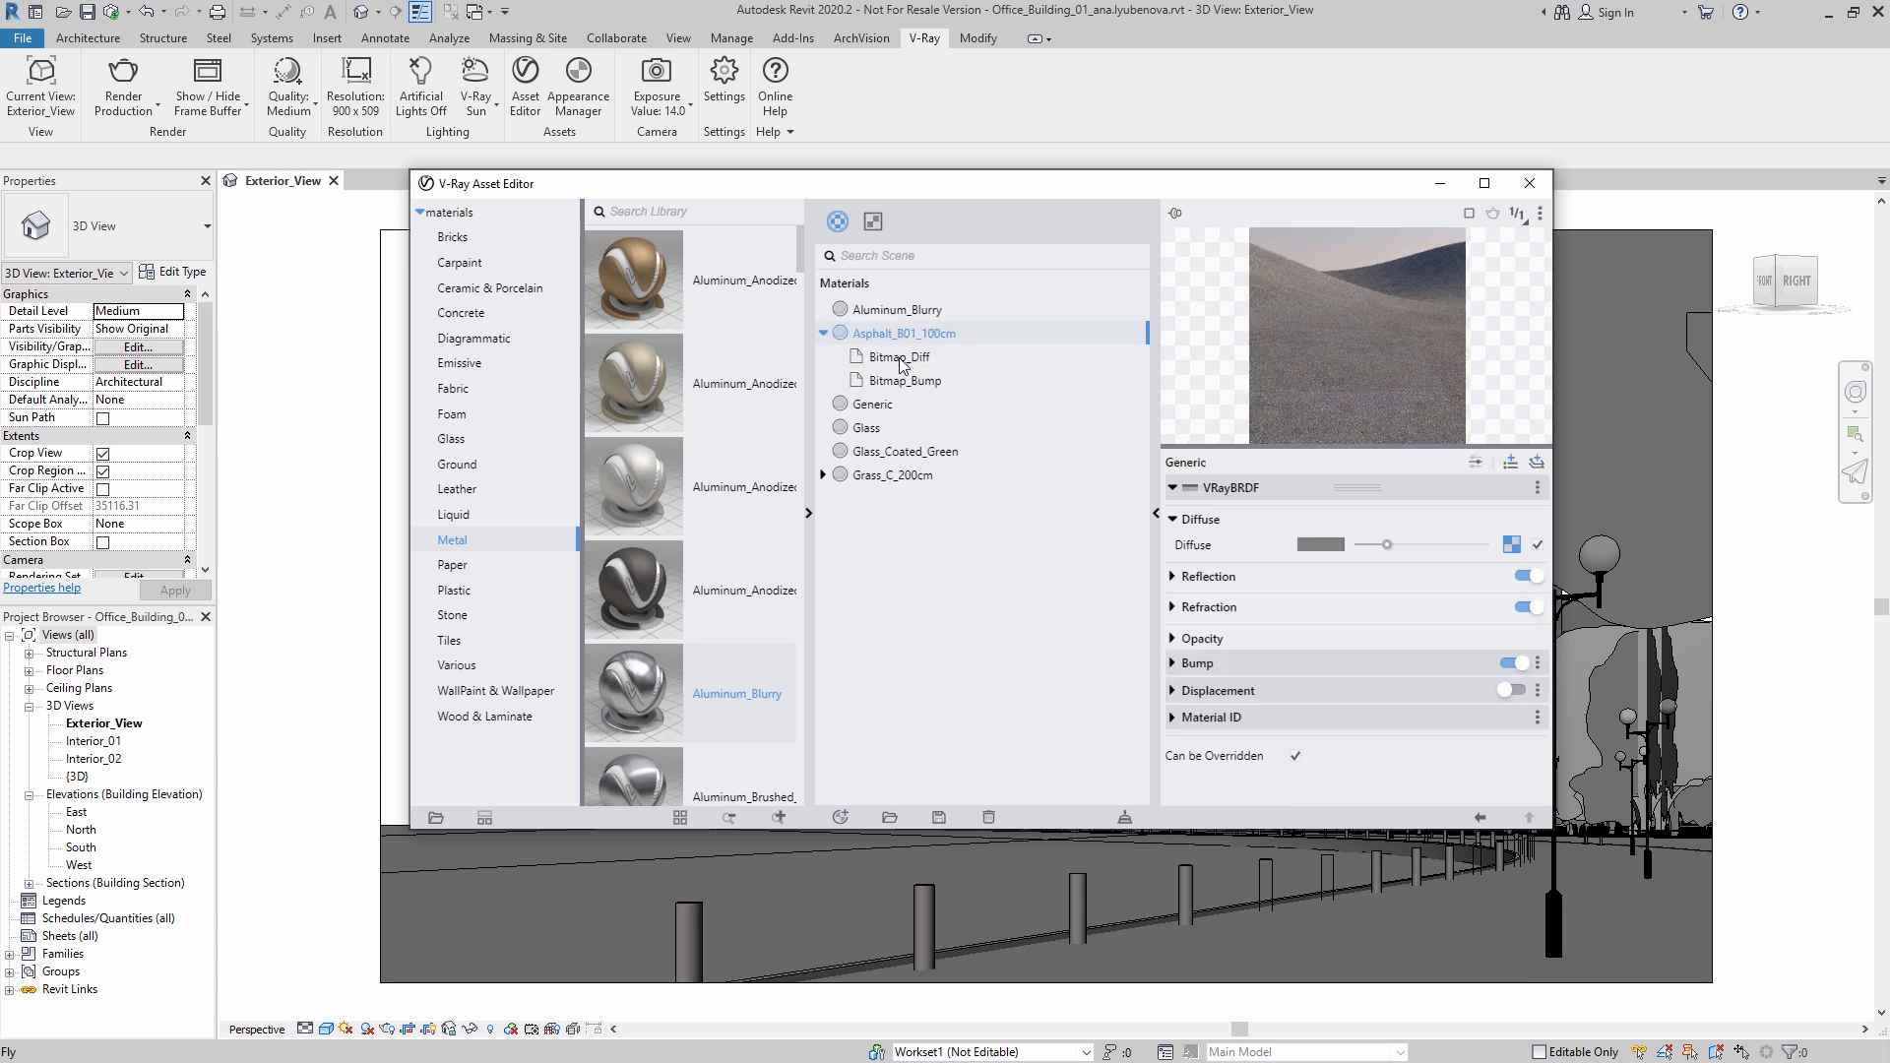
click(900, 358)
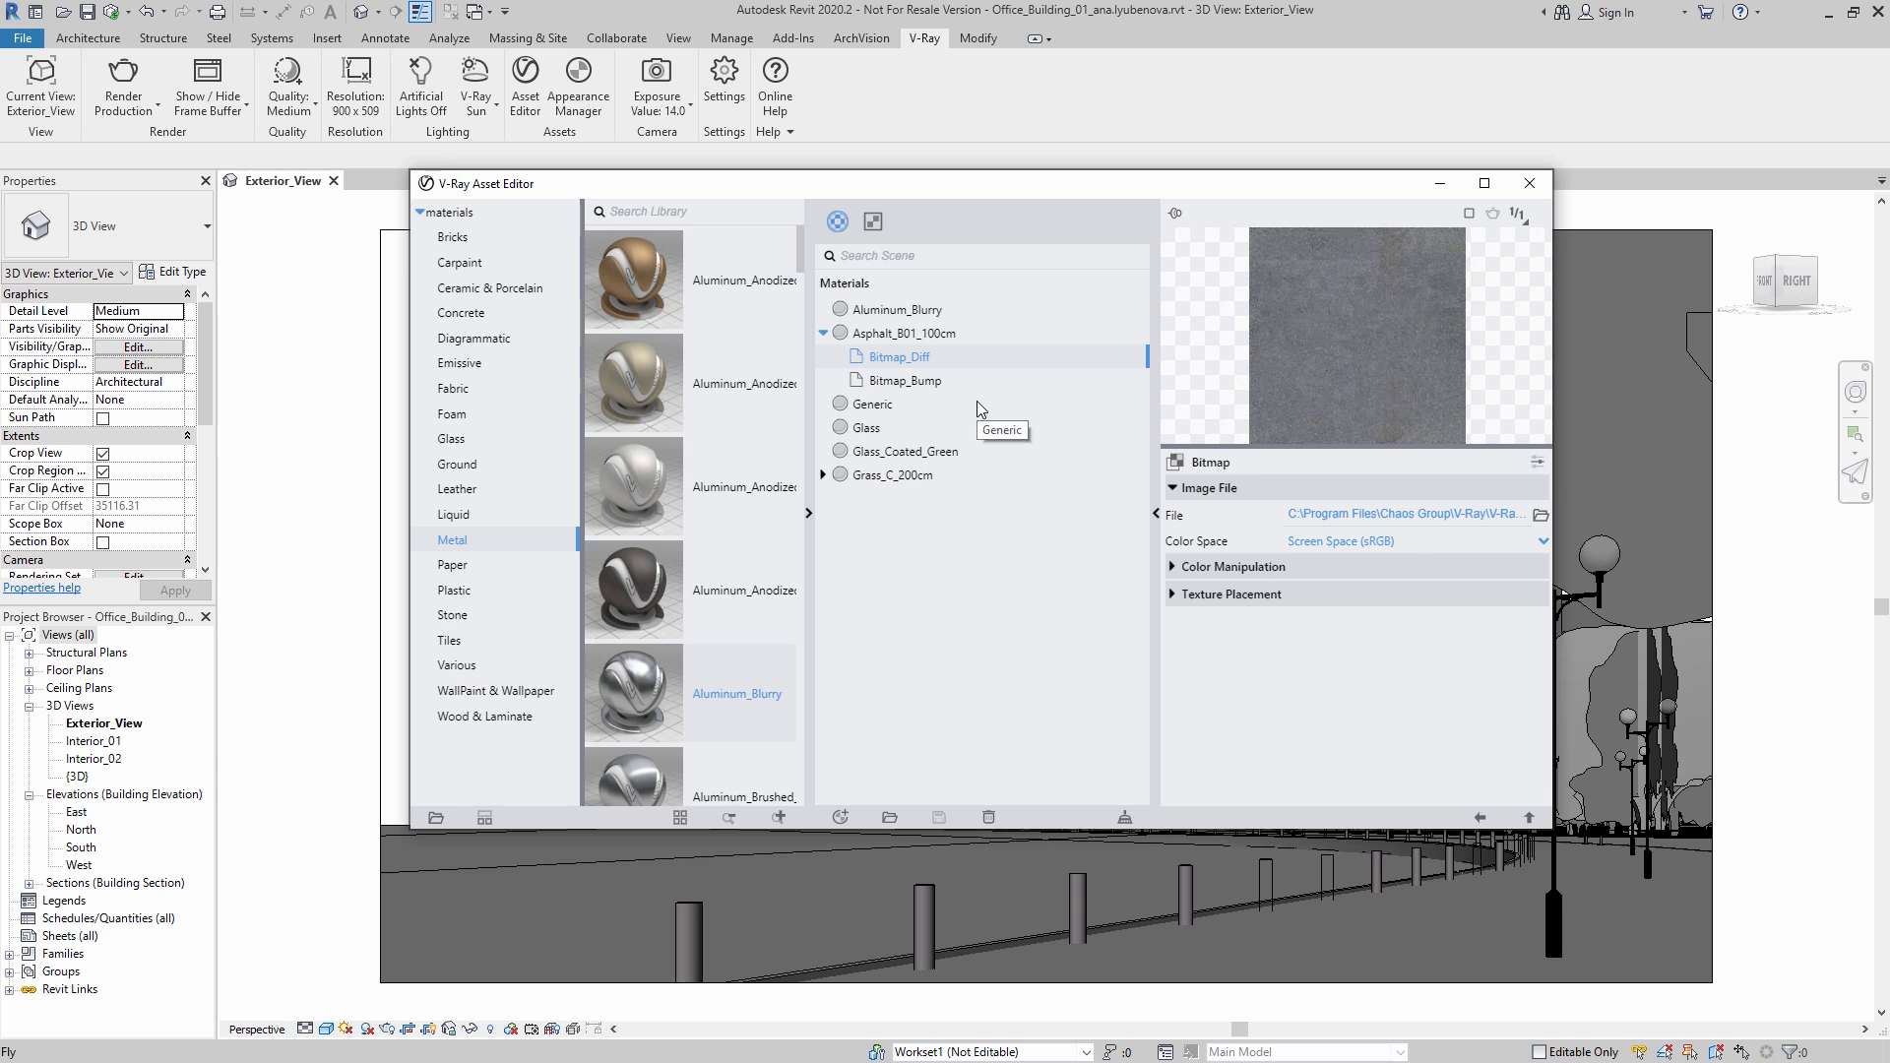
click(923, 382)
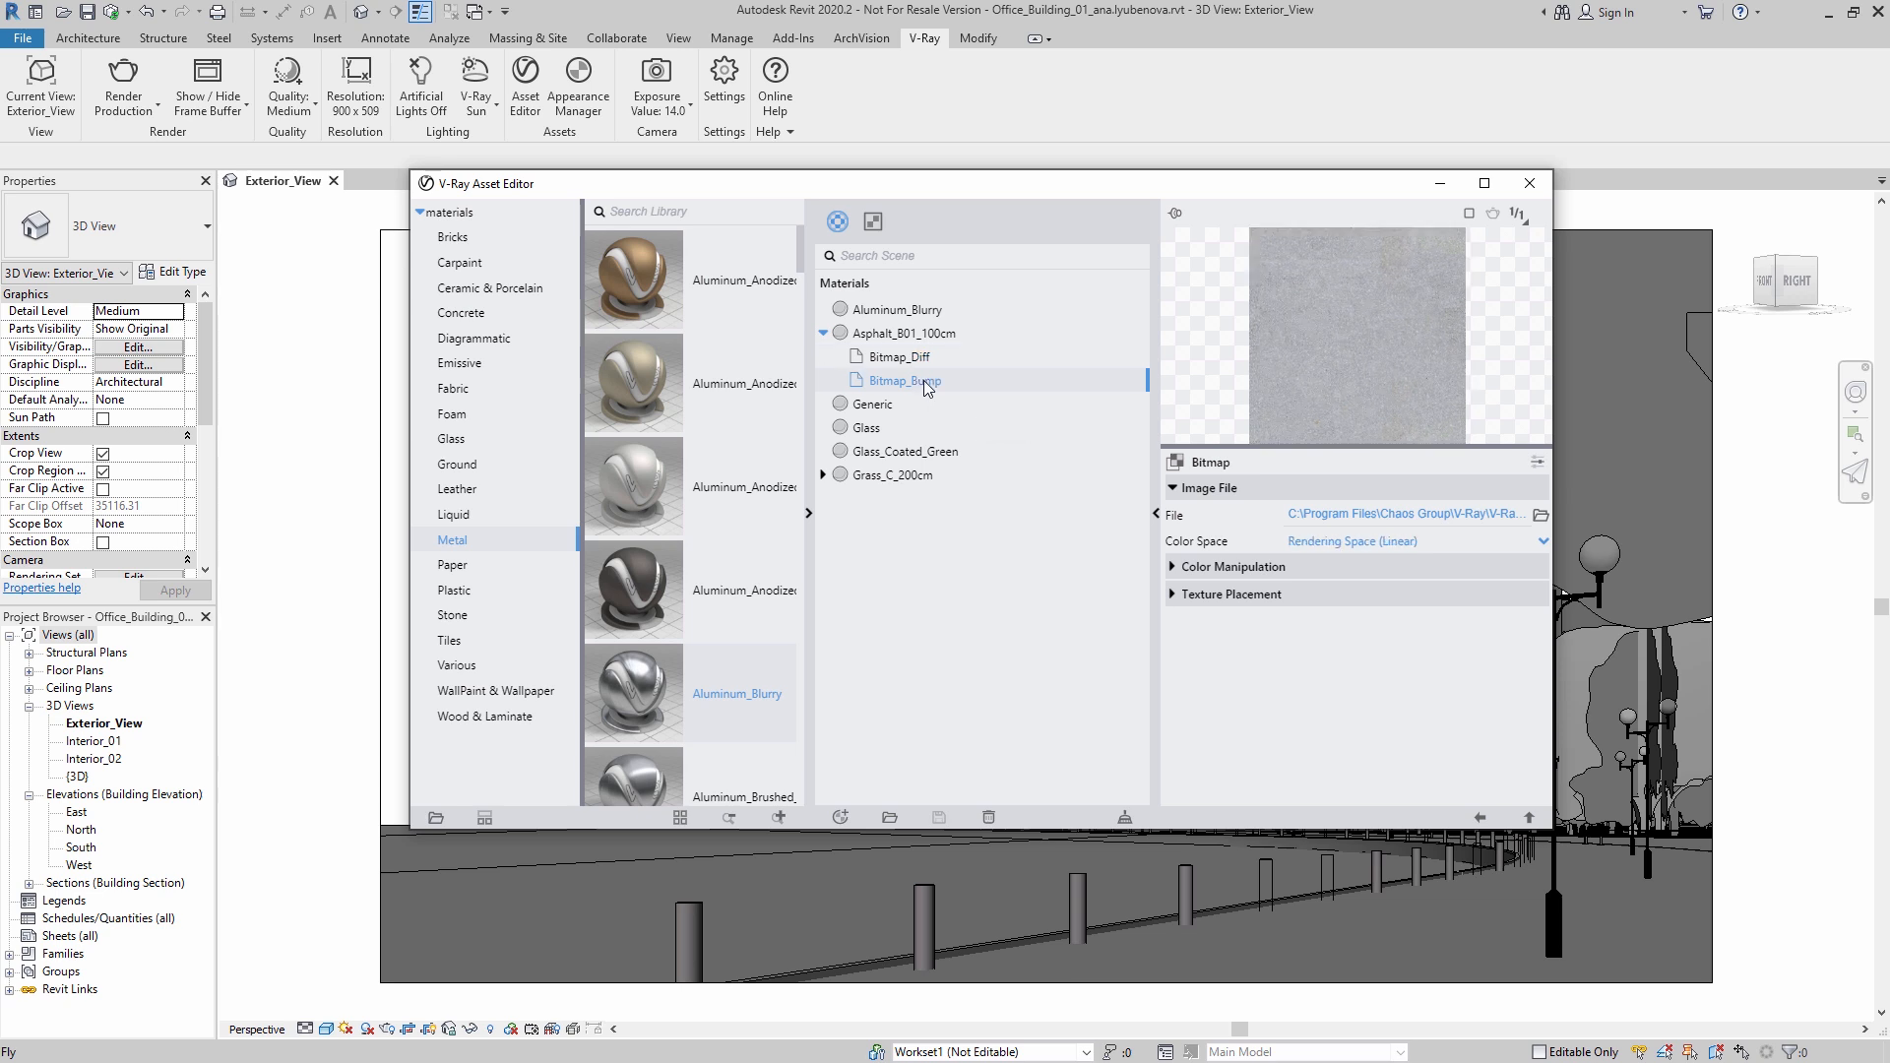
click(891, 475)
click(822, 476)
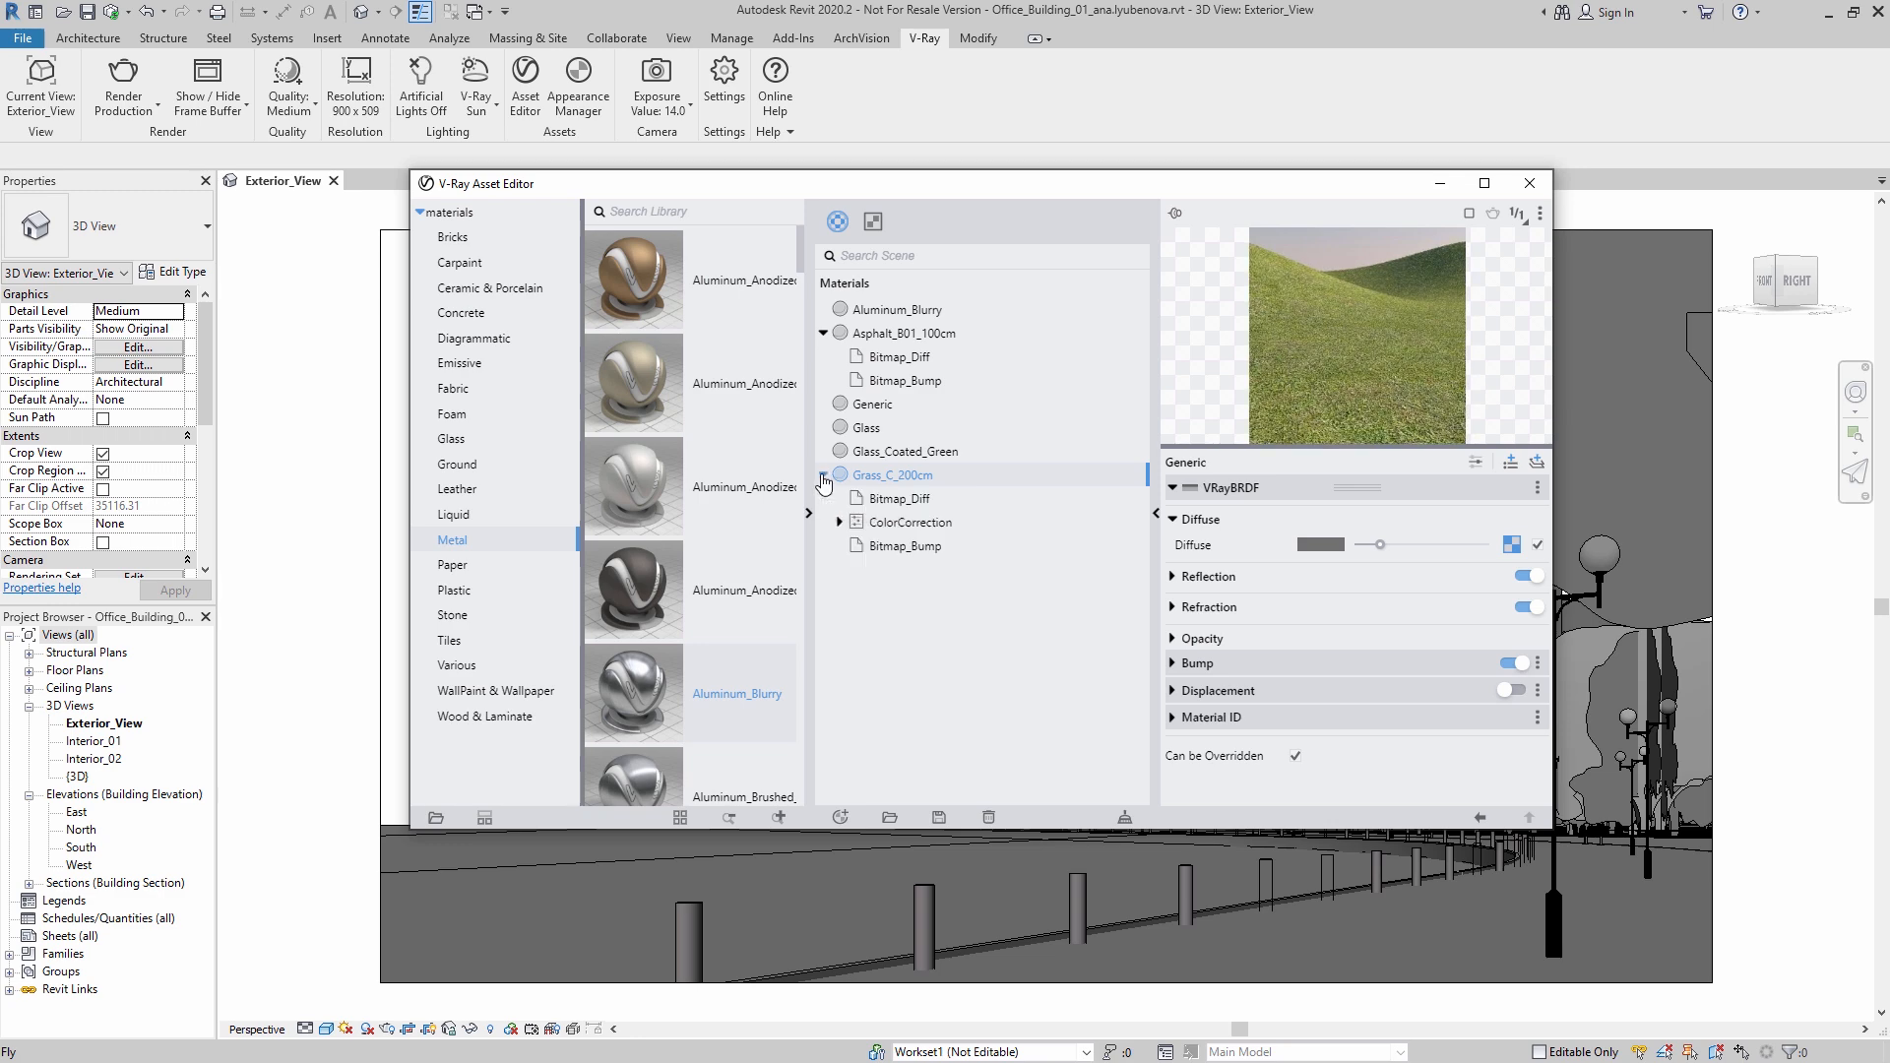
click(838, 522)
click(839, 523)
click(823, 475)
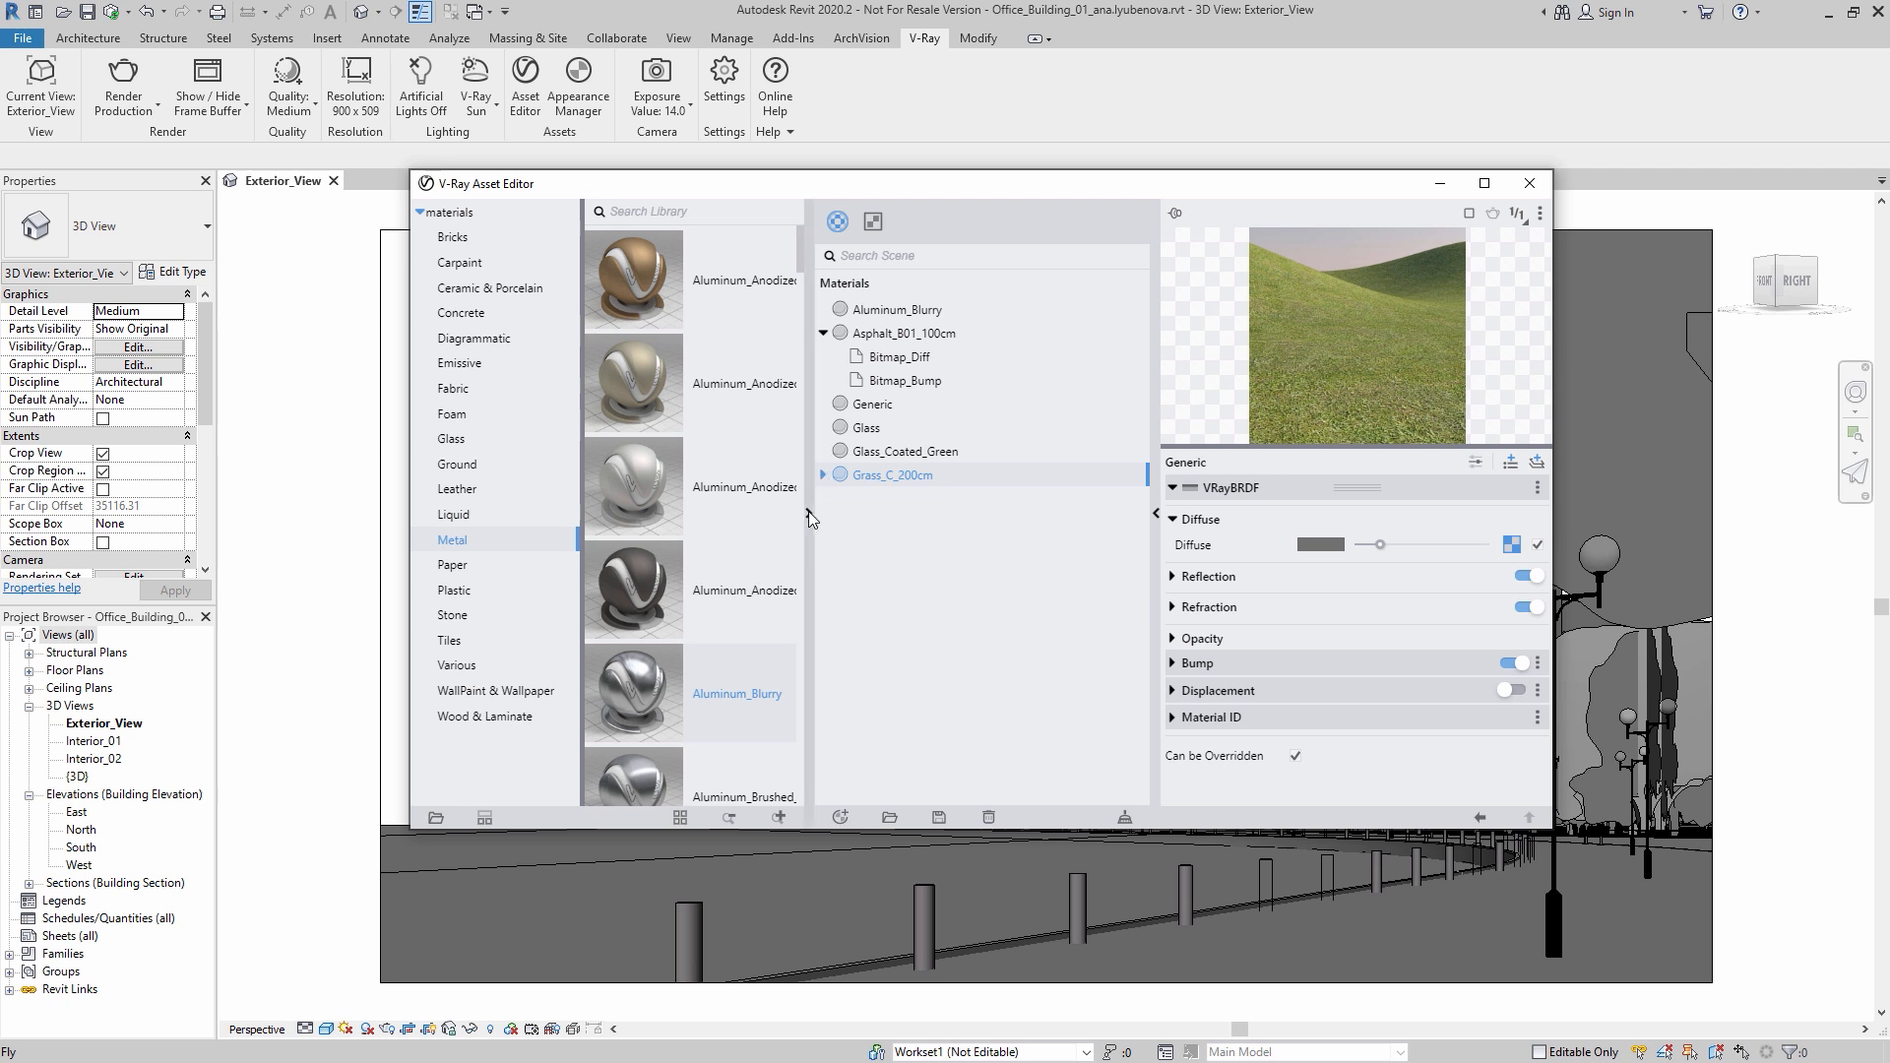
Step: Collapse the asset library and open the Appearance Manager to review its project material list and filter options
click(809, 513)
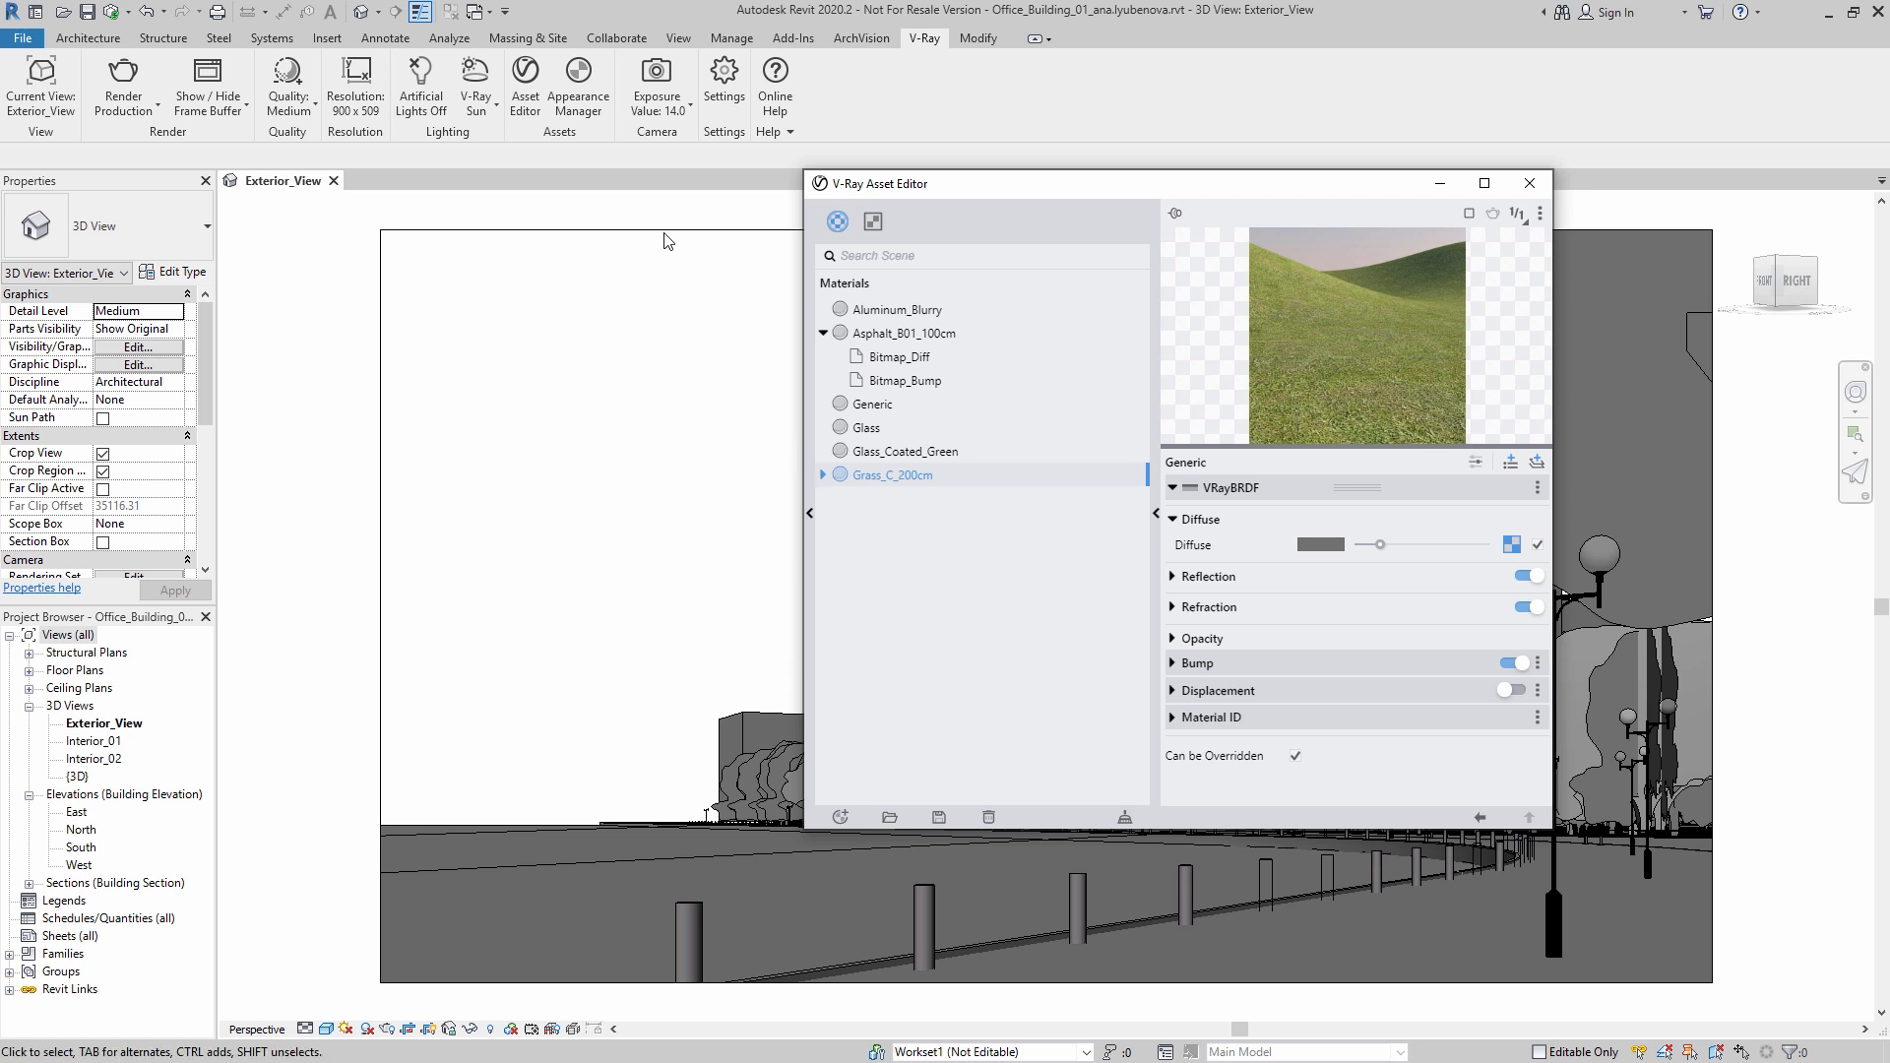
click(574, 86)
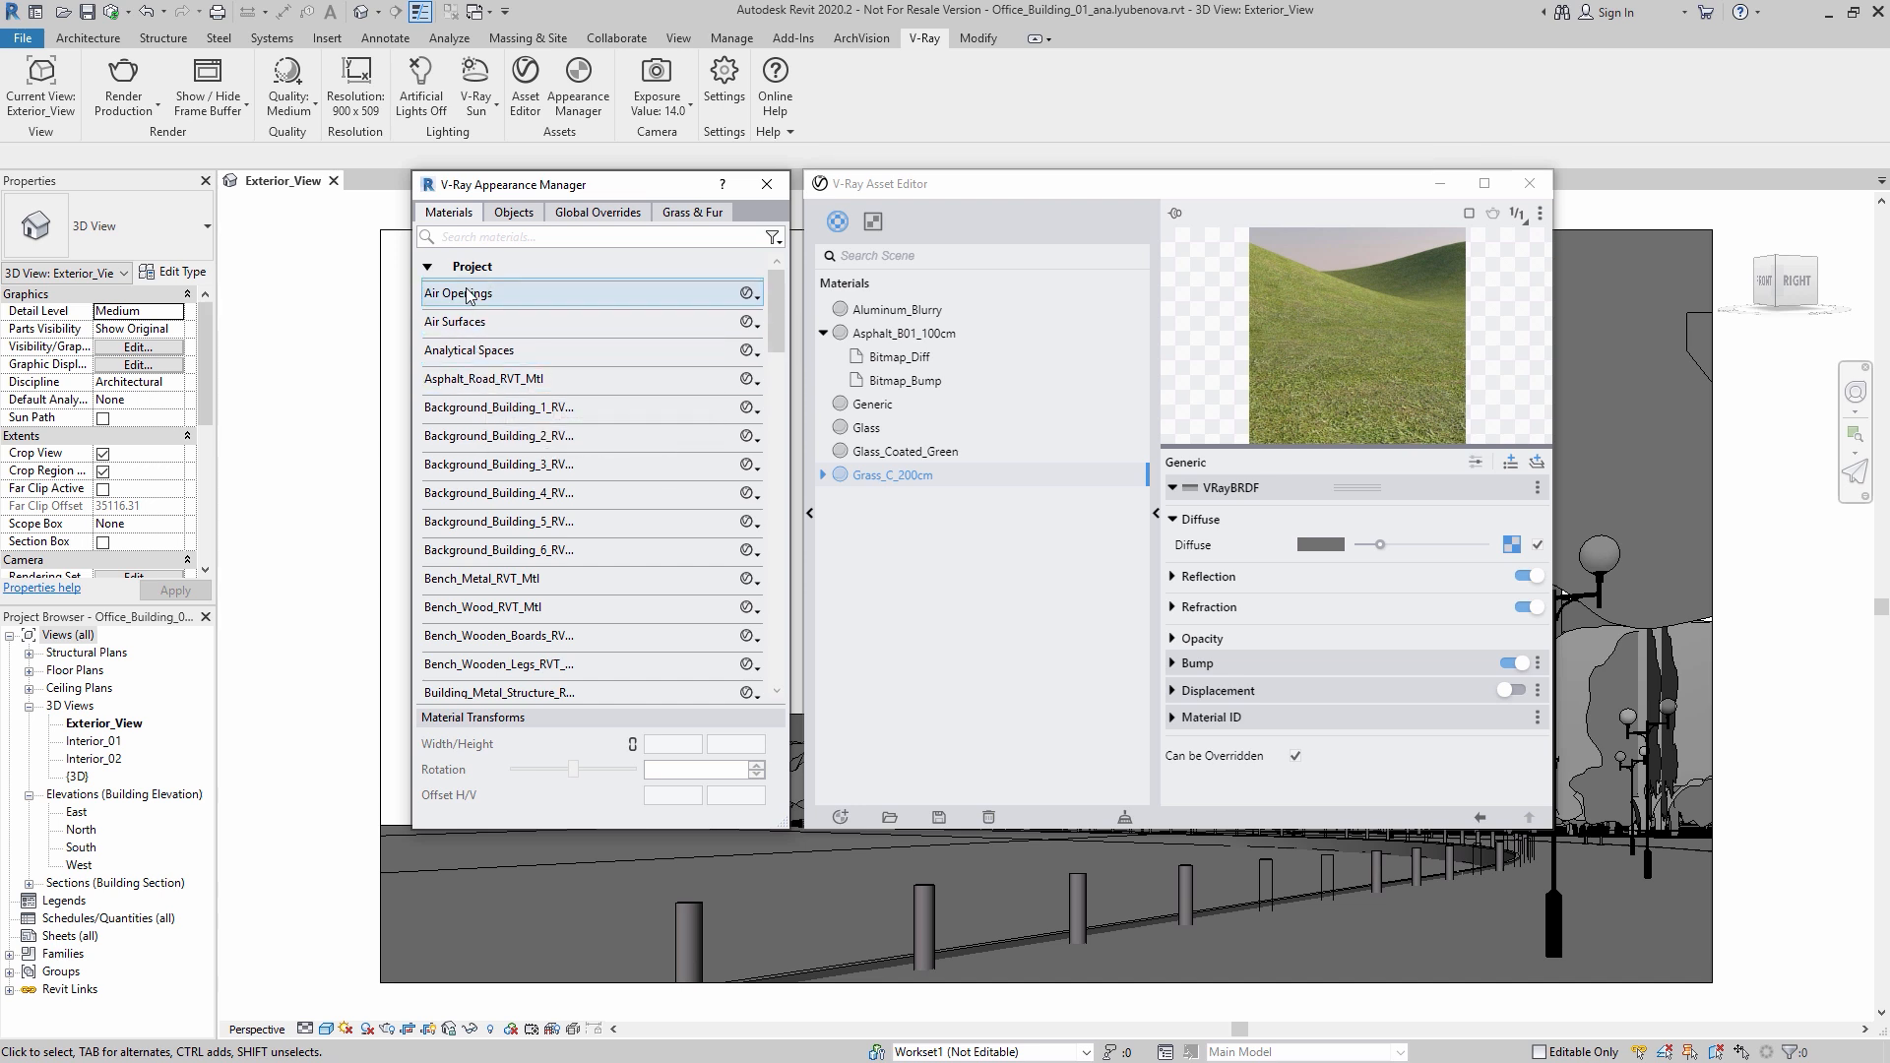
click(429, 268)
click(429, 295)
click(429, 295)
click(428, 267)
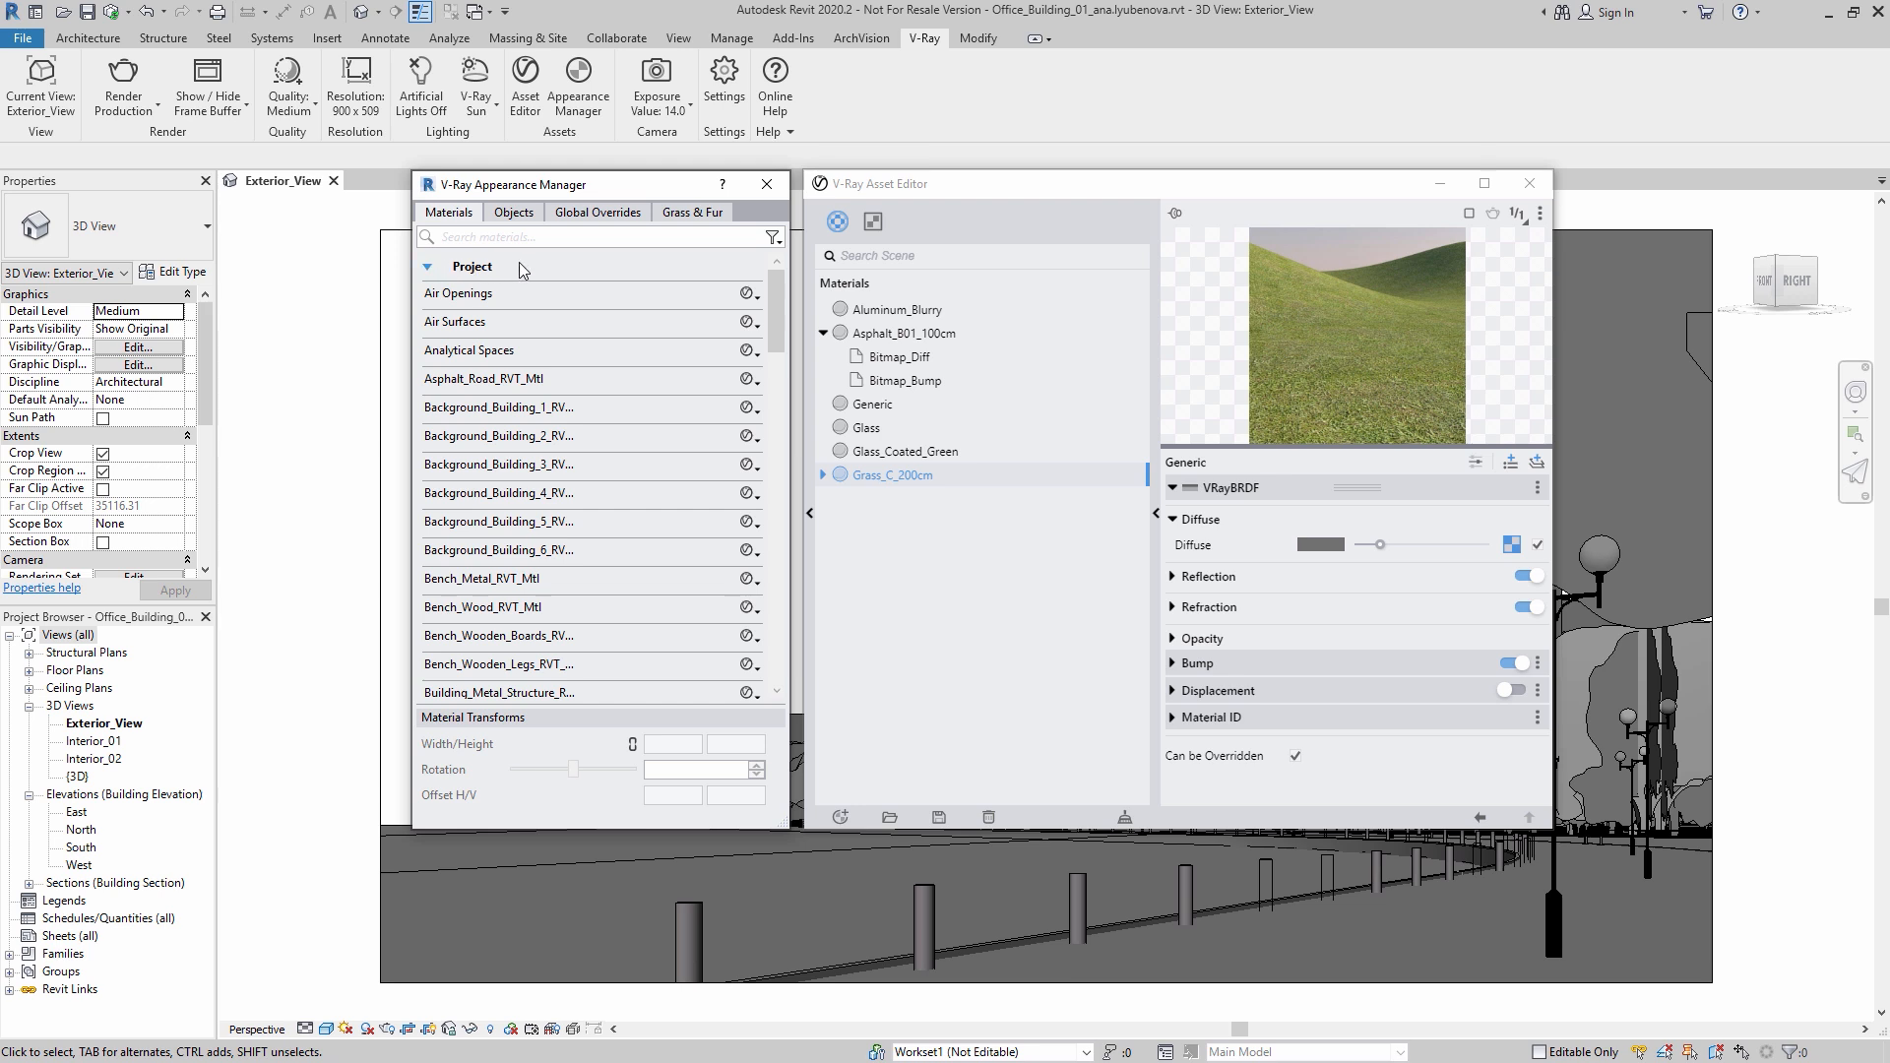
click(773, 237)
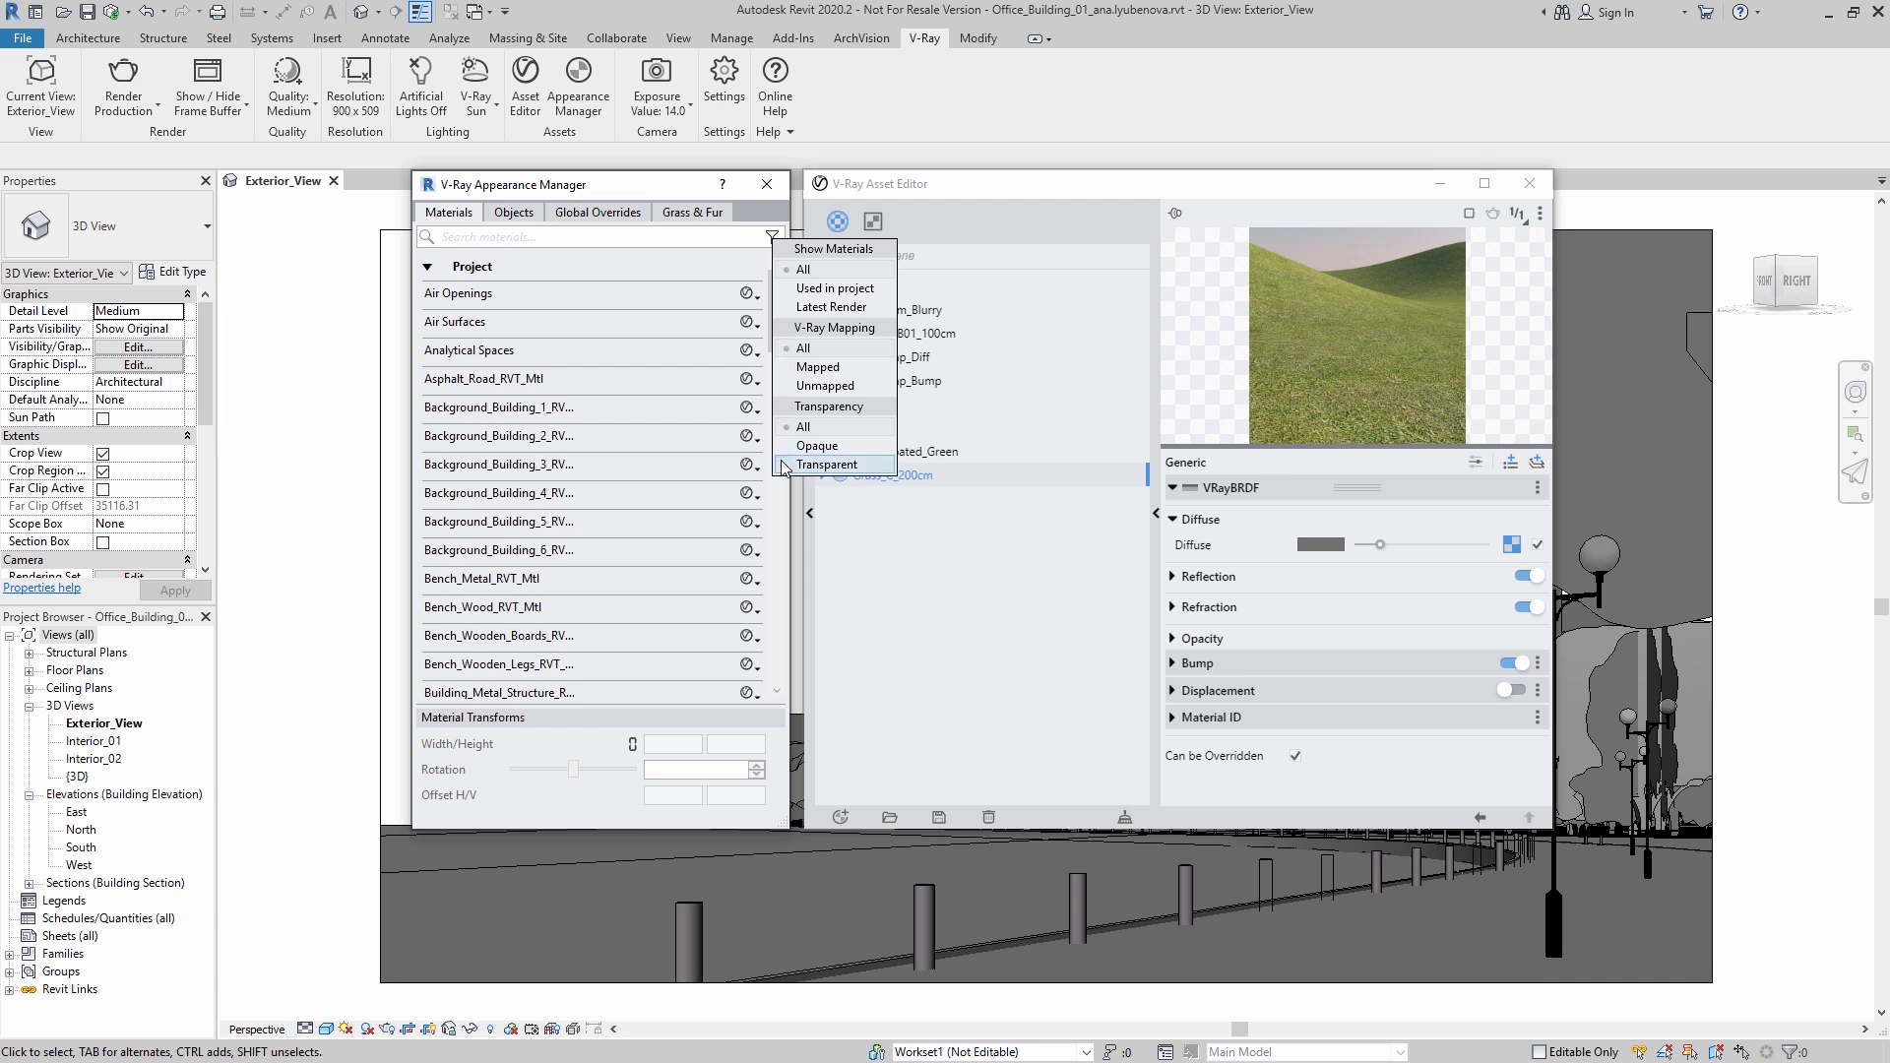
click(725, 266)
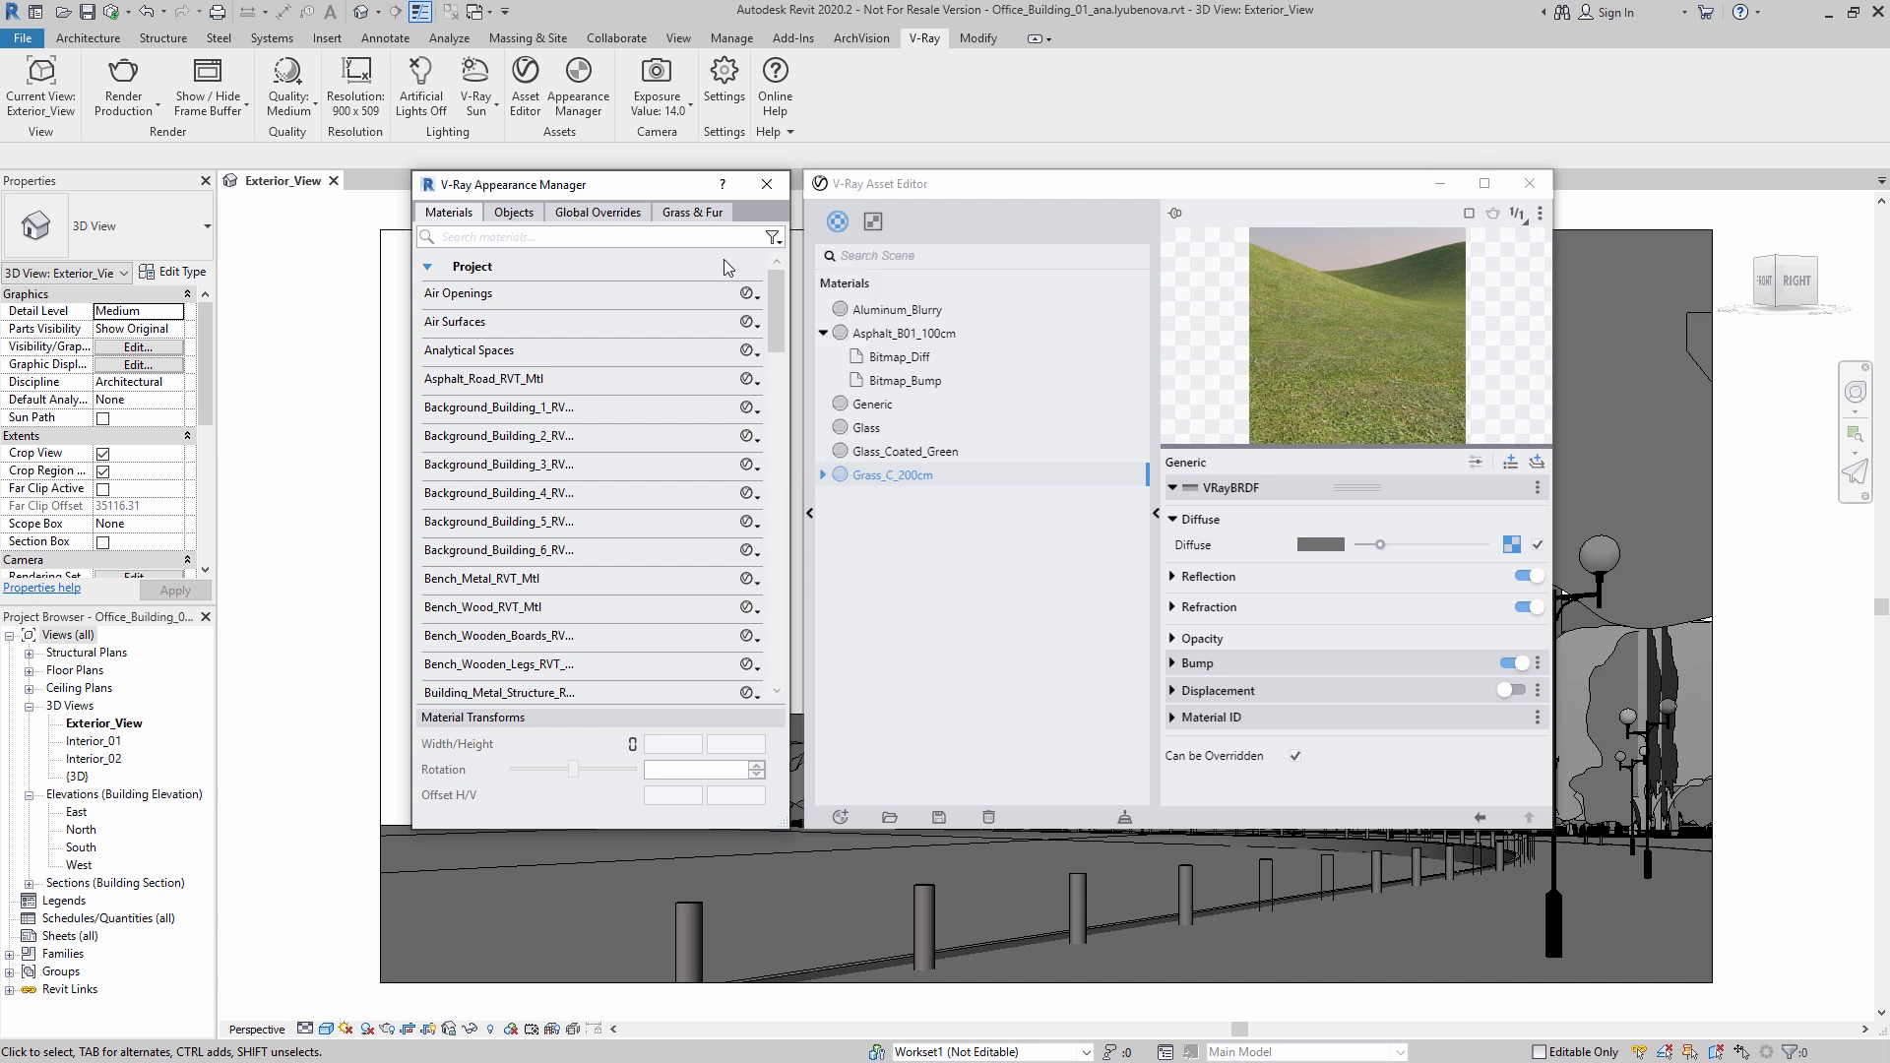
Step: Search the project materials for grass and assign the V-Ray material Grass_C_200cm to Grass_RVT_Mtl, keeping that entry selected
click(628, 238)
text(grass)
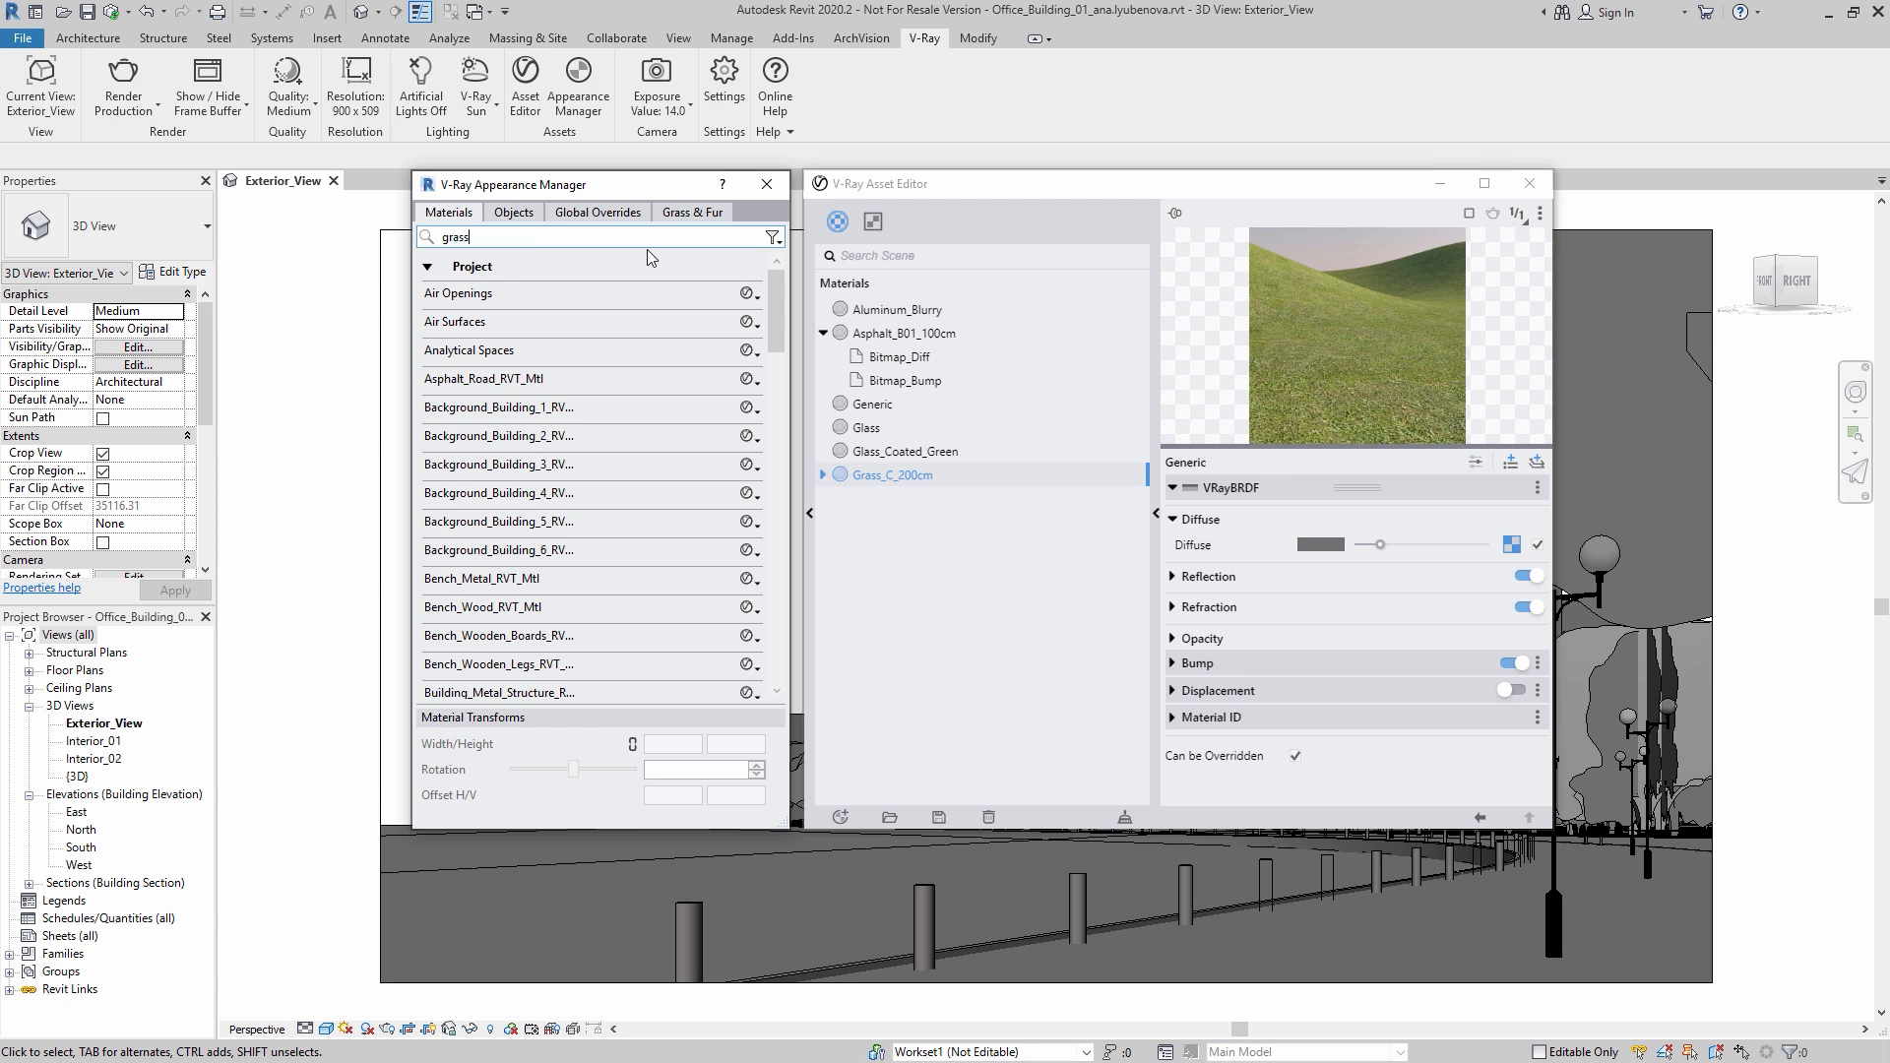
key(Return)
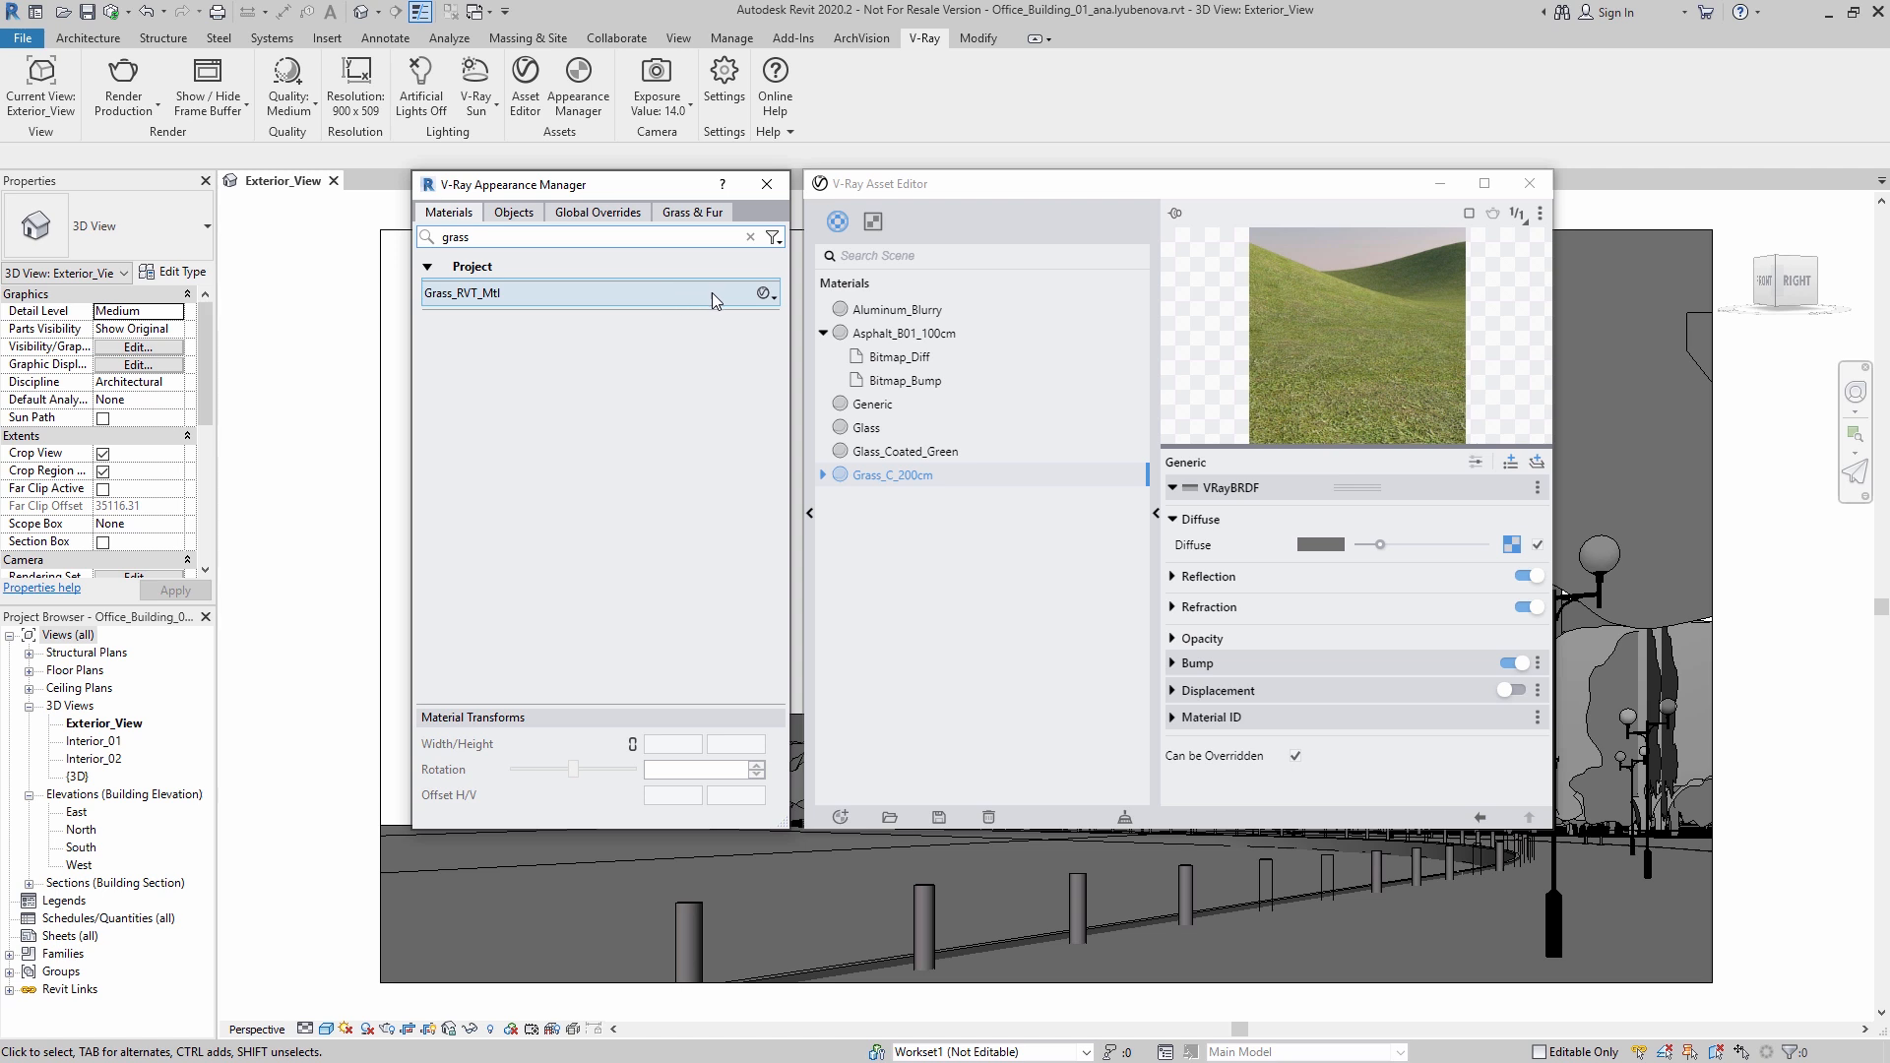
click(765, 295)
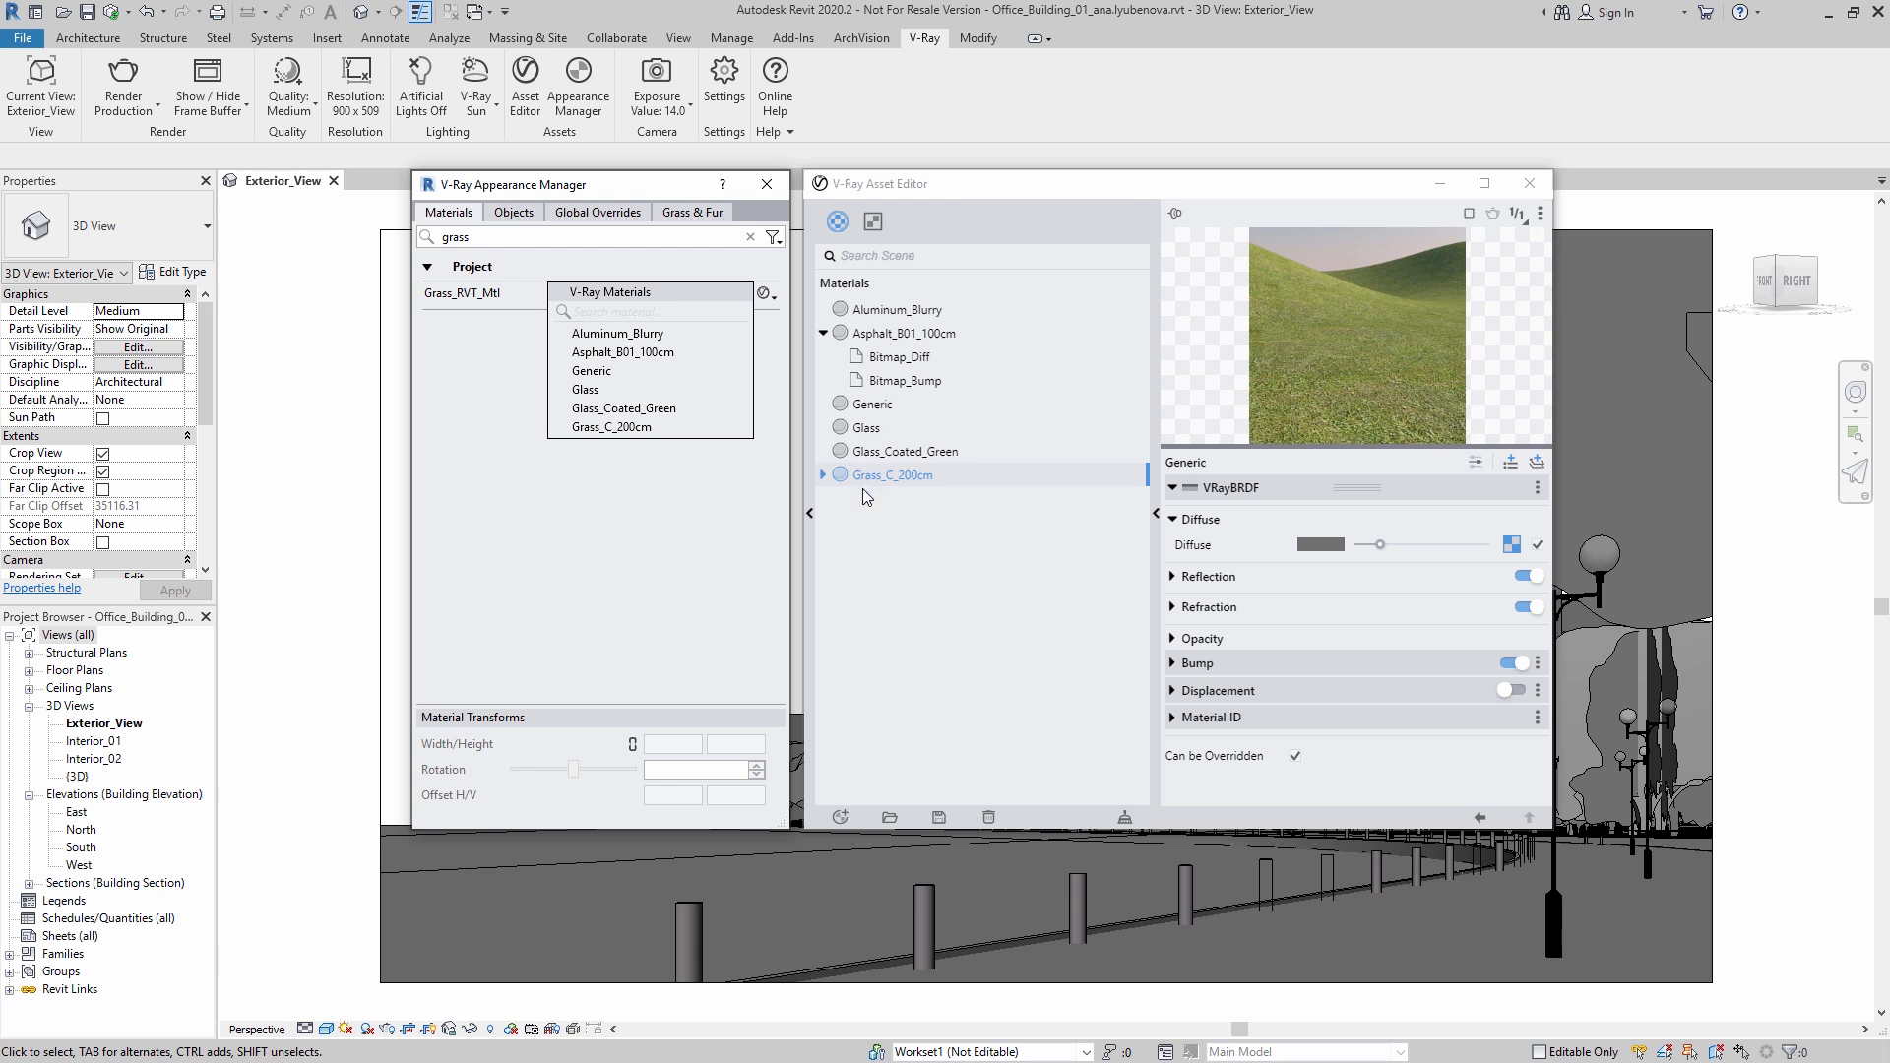
click(641, 426)
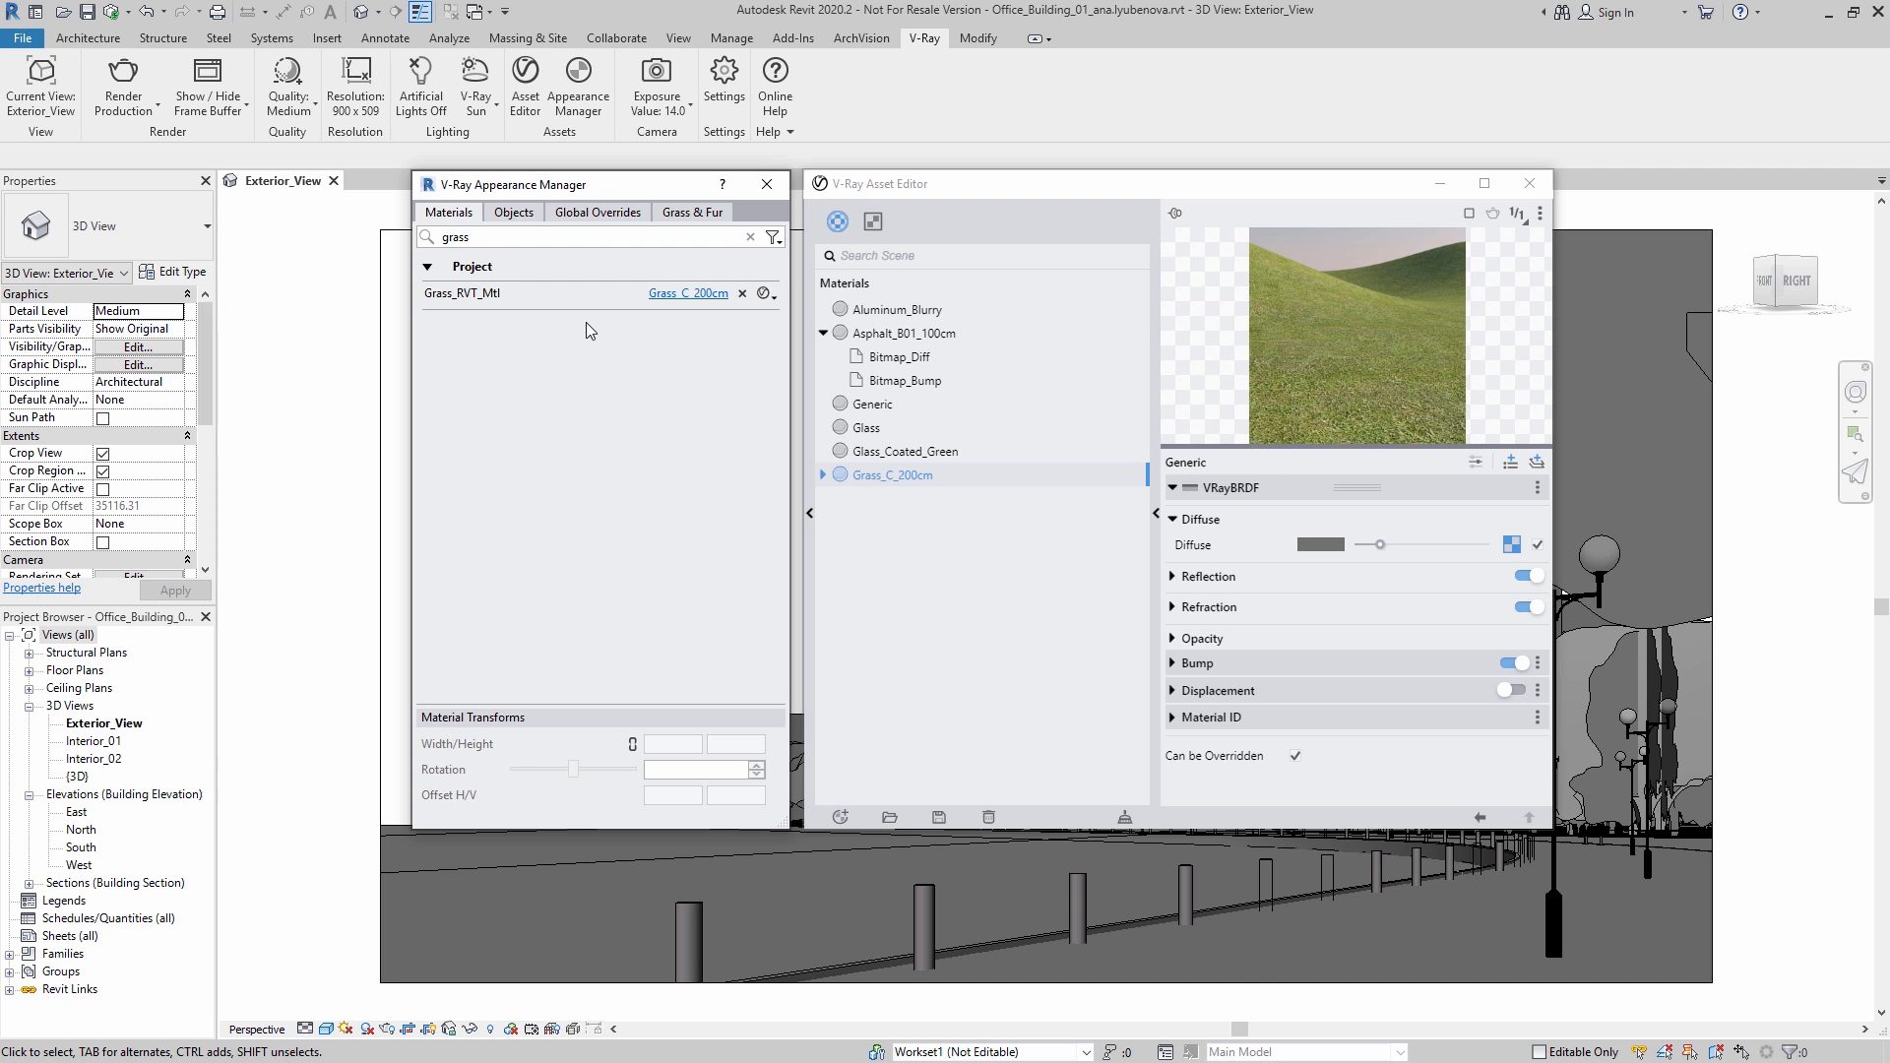
click(569, 294)
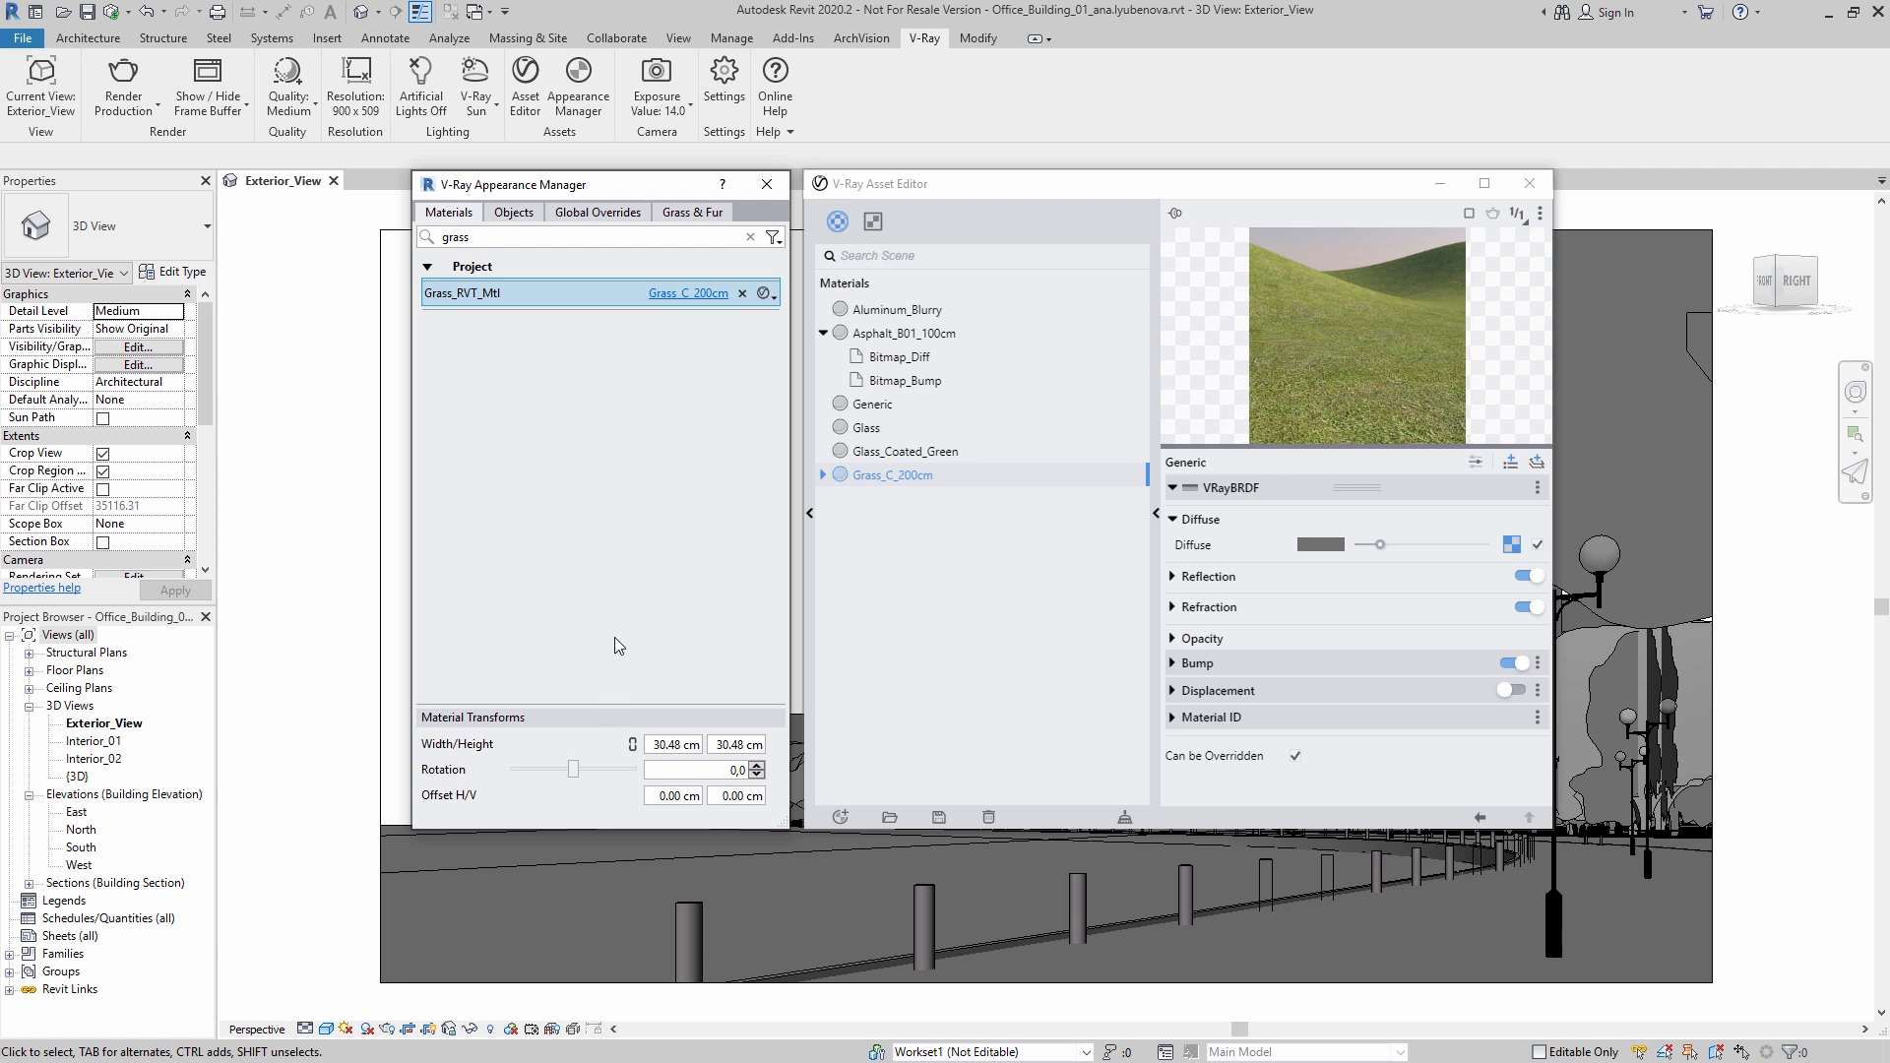
Step: Clear the search and try selecting Grass_RVT_Mtl, Ground_RVT_Mtl, Interior Walls and Lamps_Glass_RVT_Mtl together, then reselect only Grass_RVT_Mtl
click(750, 237)
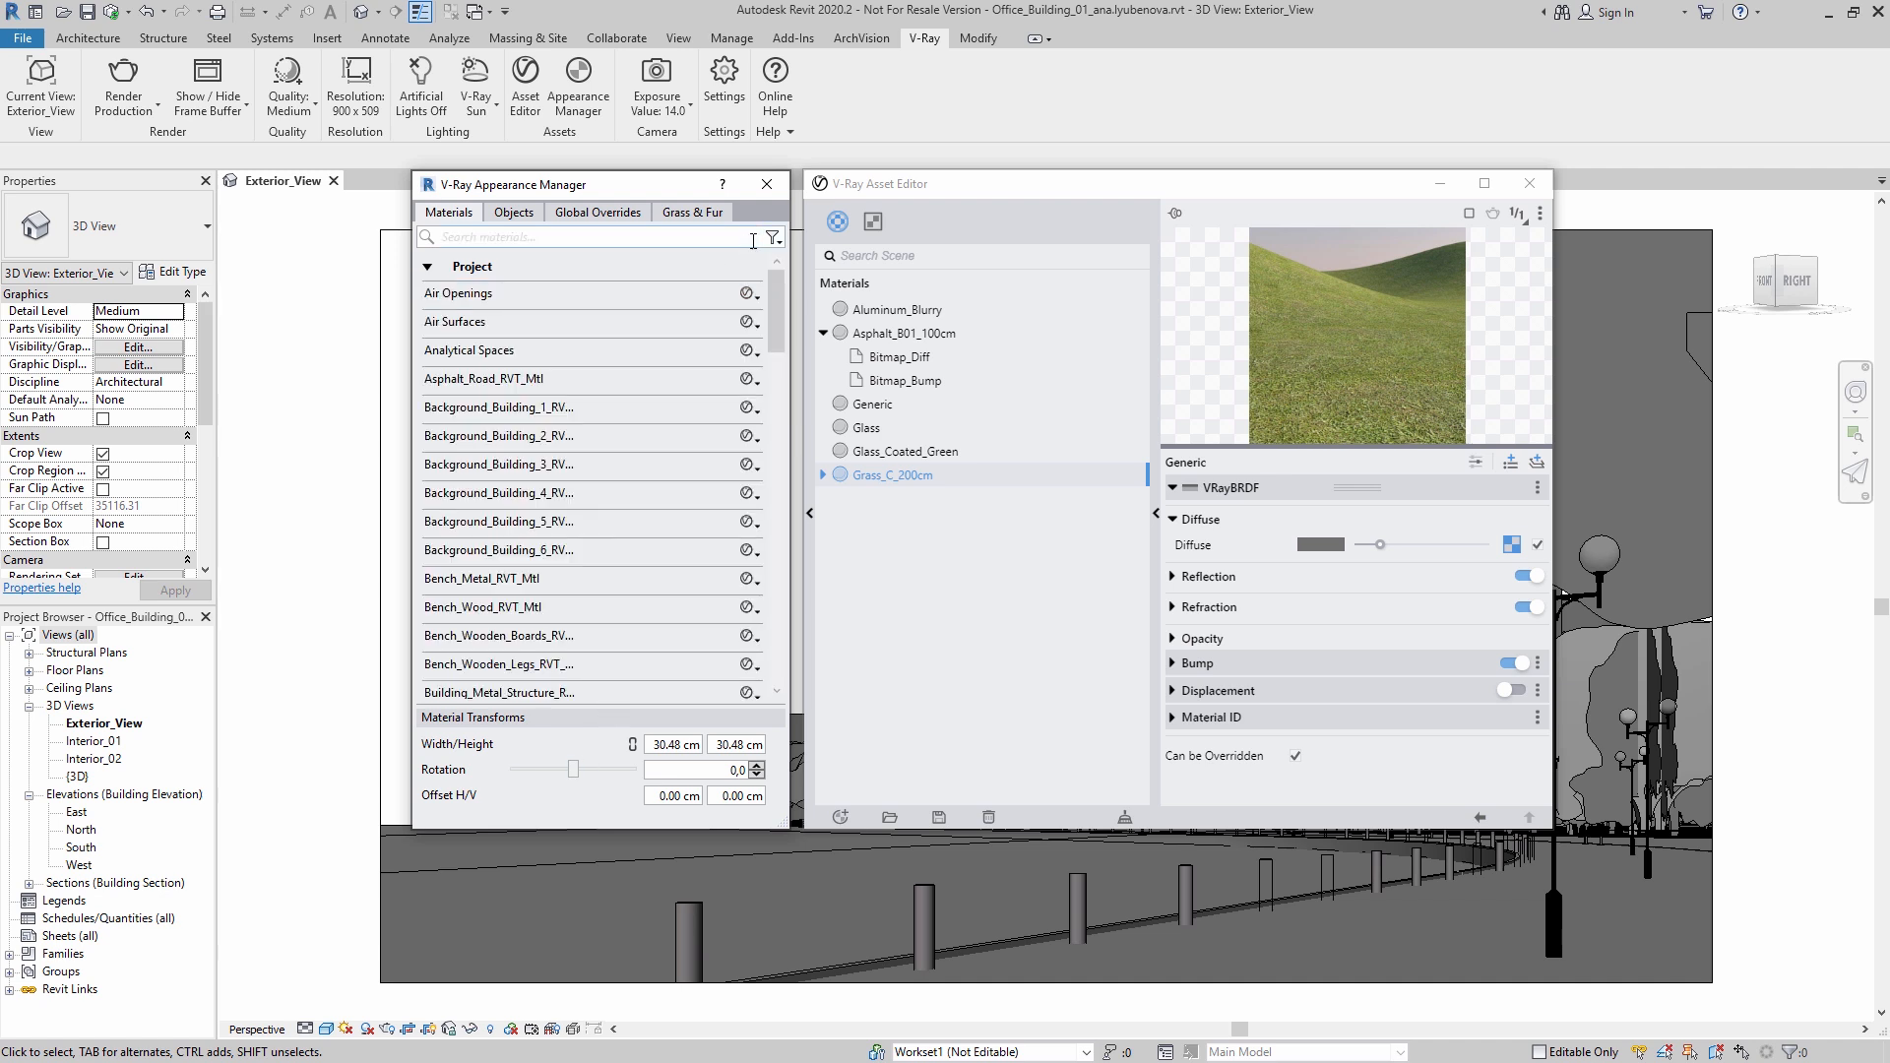
drag(776, 288, 765, 433)
ctrl+click(608, 465)
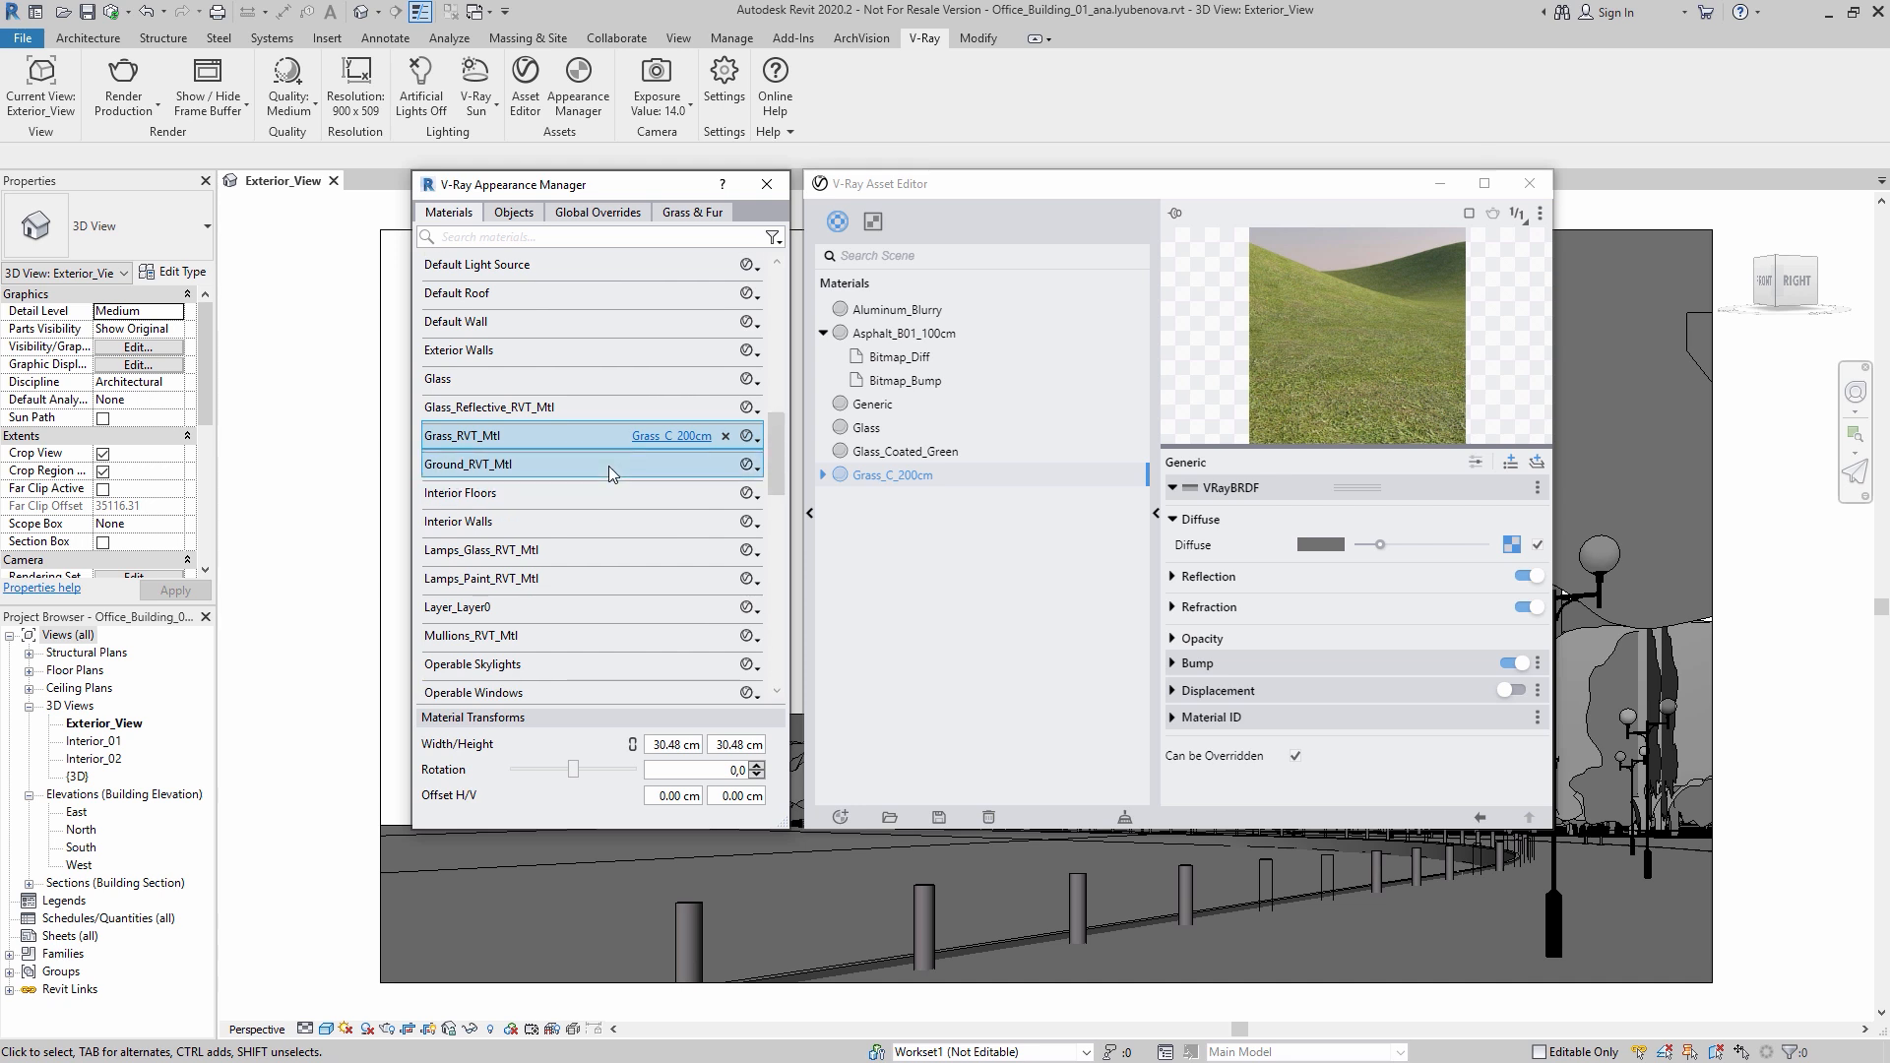
ctrl+click(606, 519)
ctrl+click(611, 548)
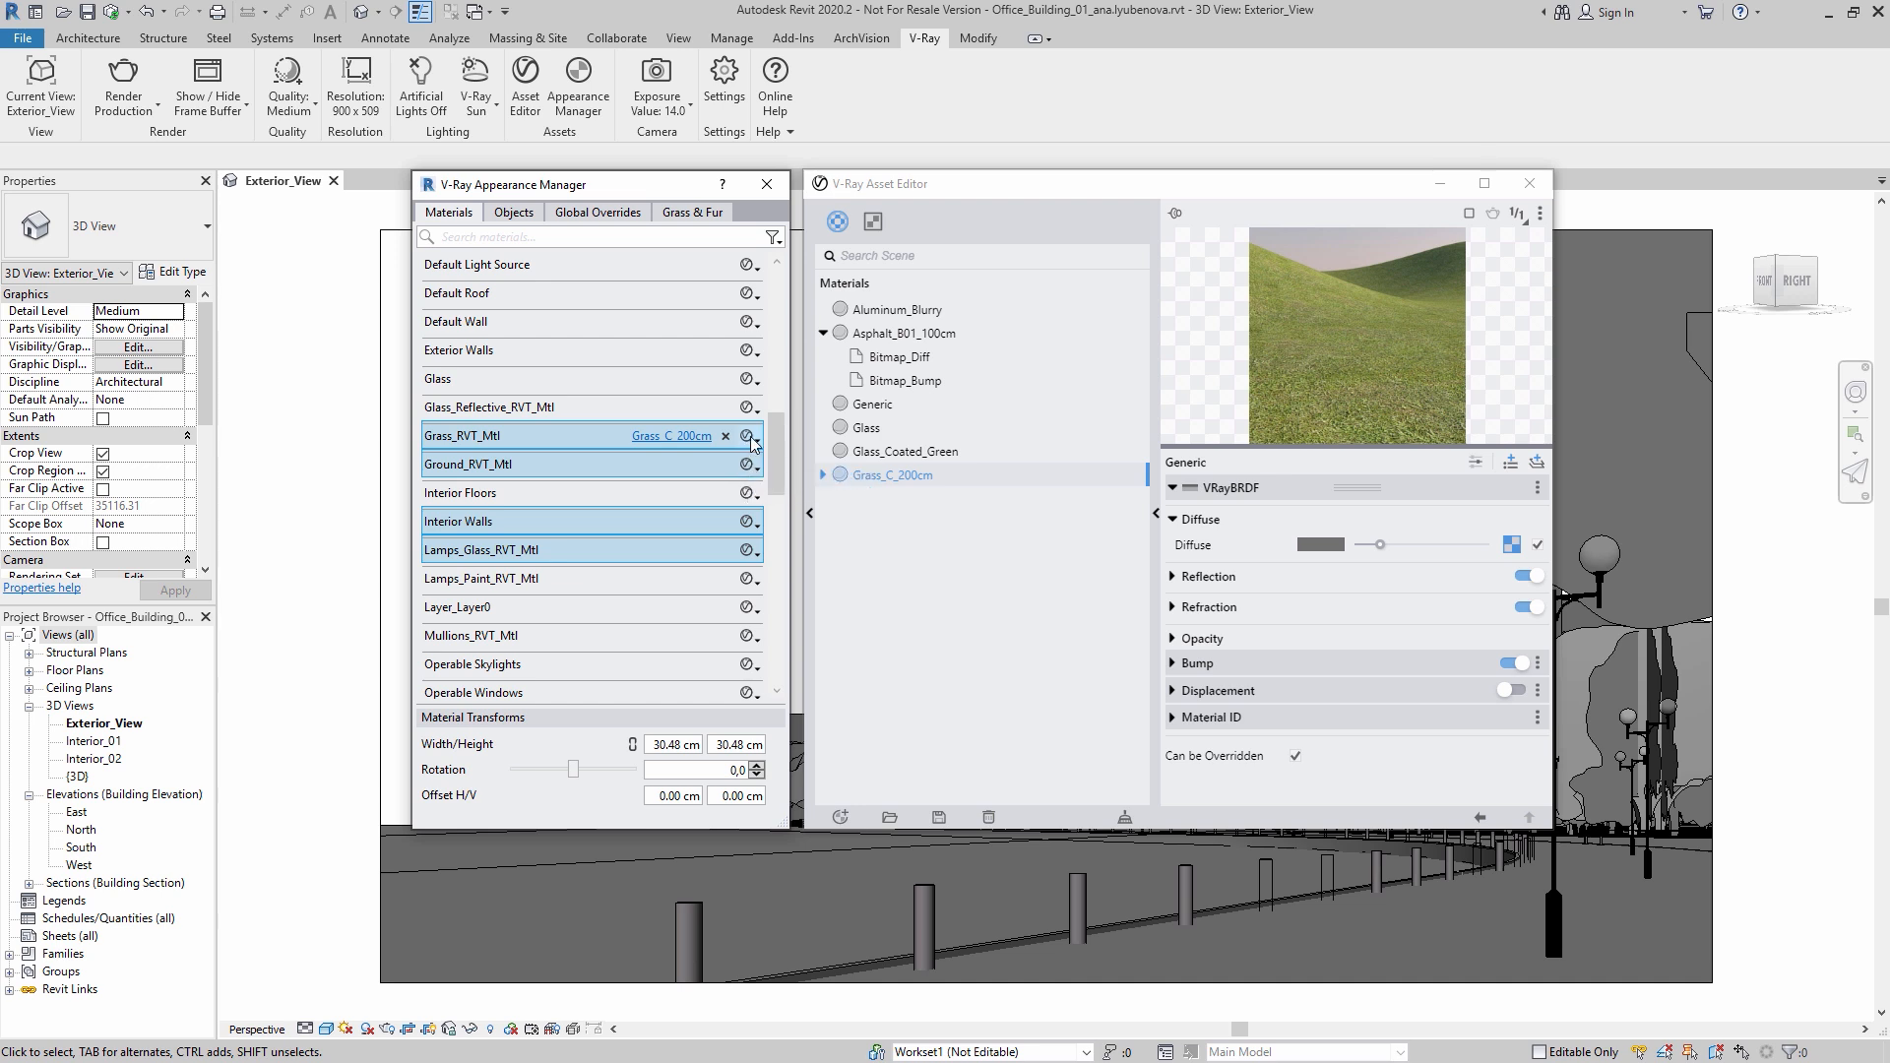
click(604, 438)
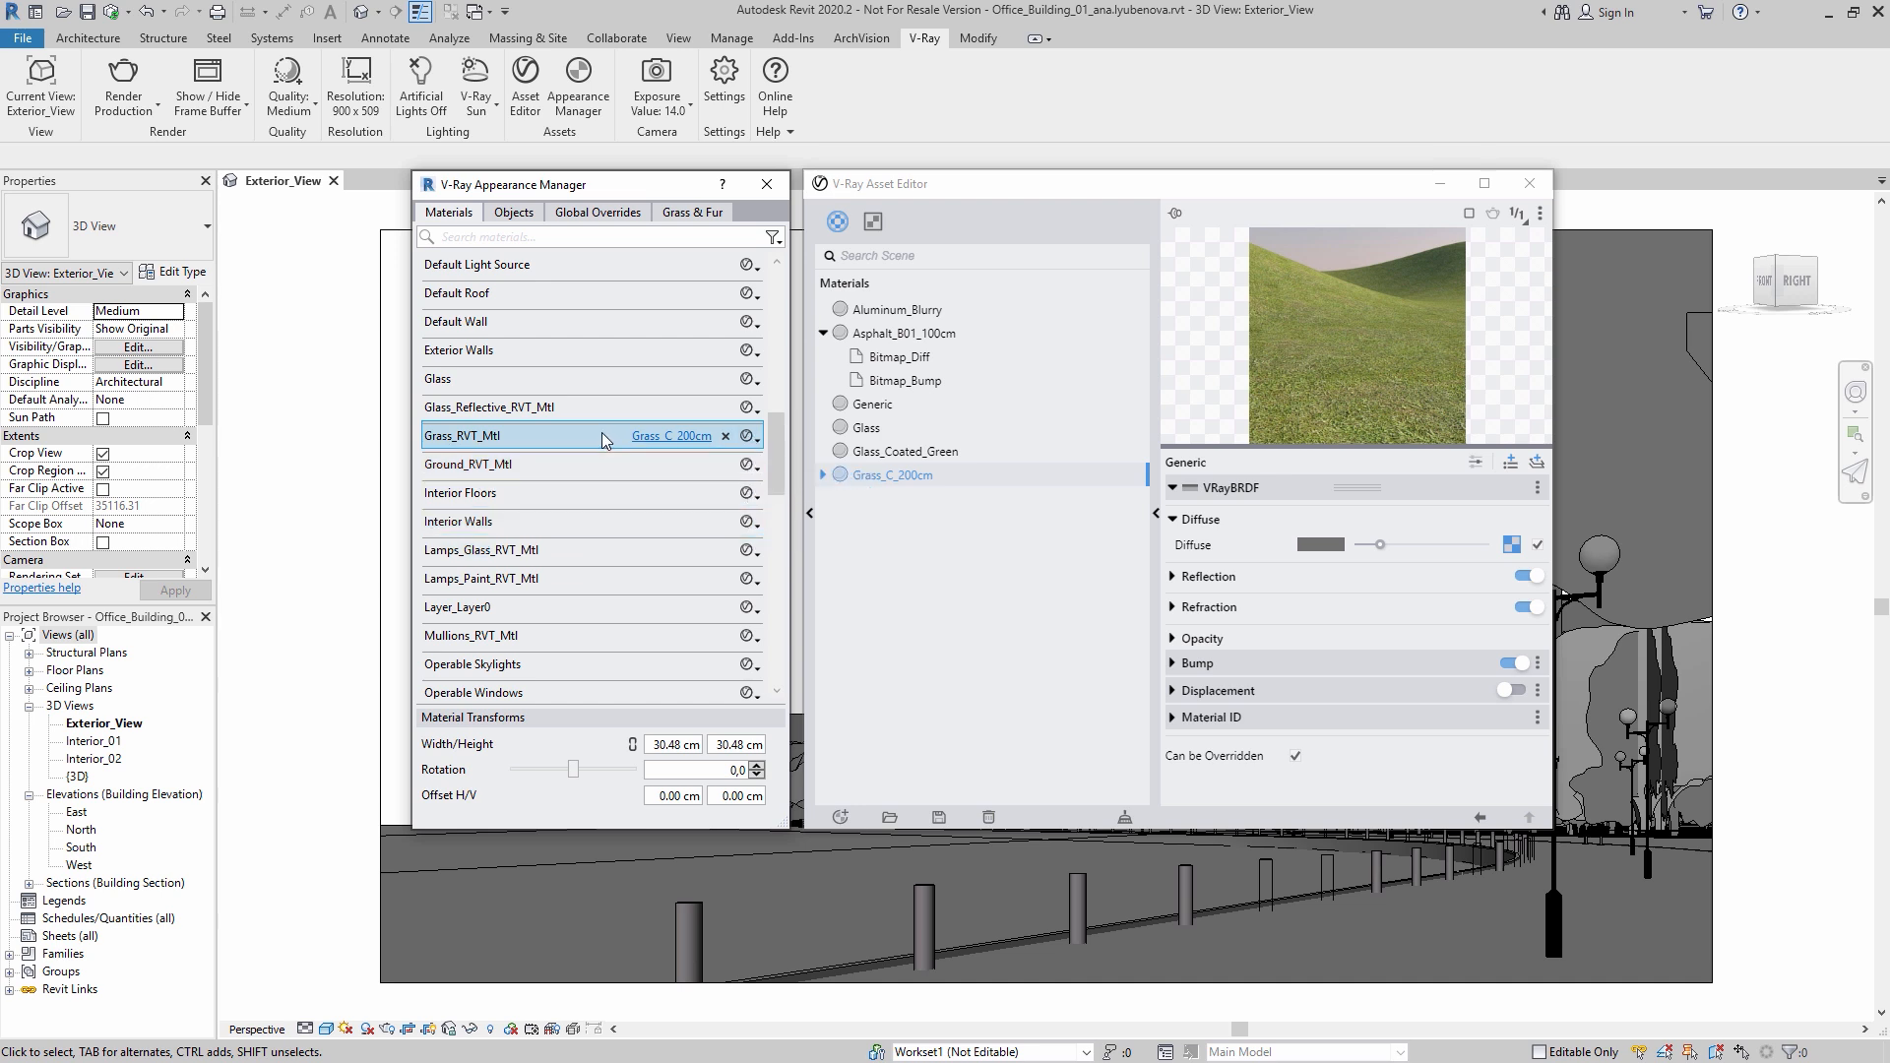
Step: Unassign the V-Ray material from Grass_RVT_Mtl and close the Appearance Manager
click(727, 436)
click(752, 439)
key(Return)
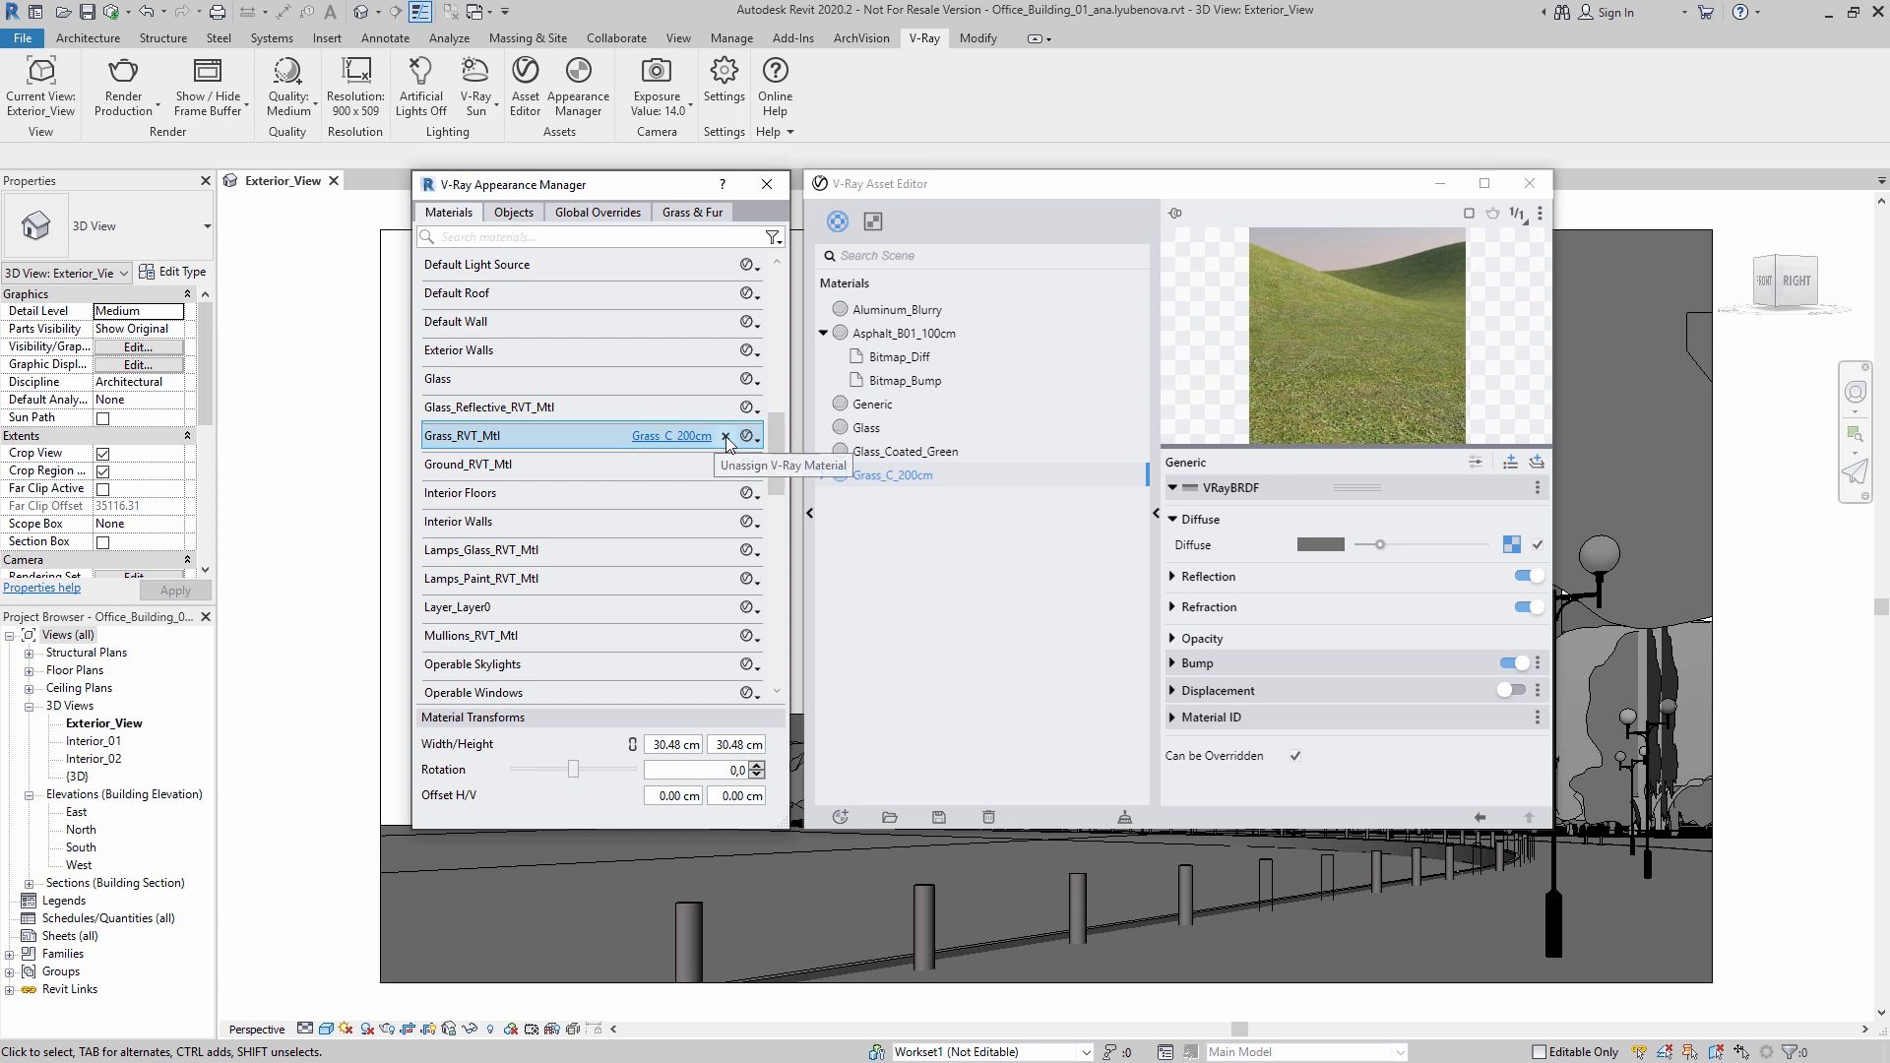
click(726, 437)
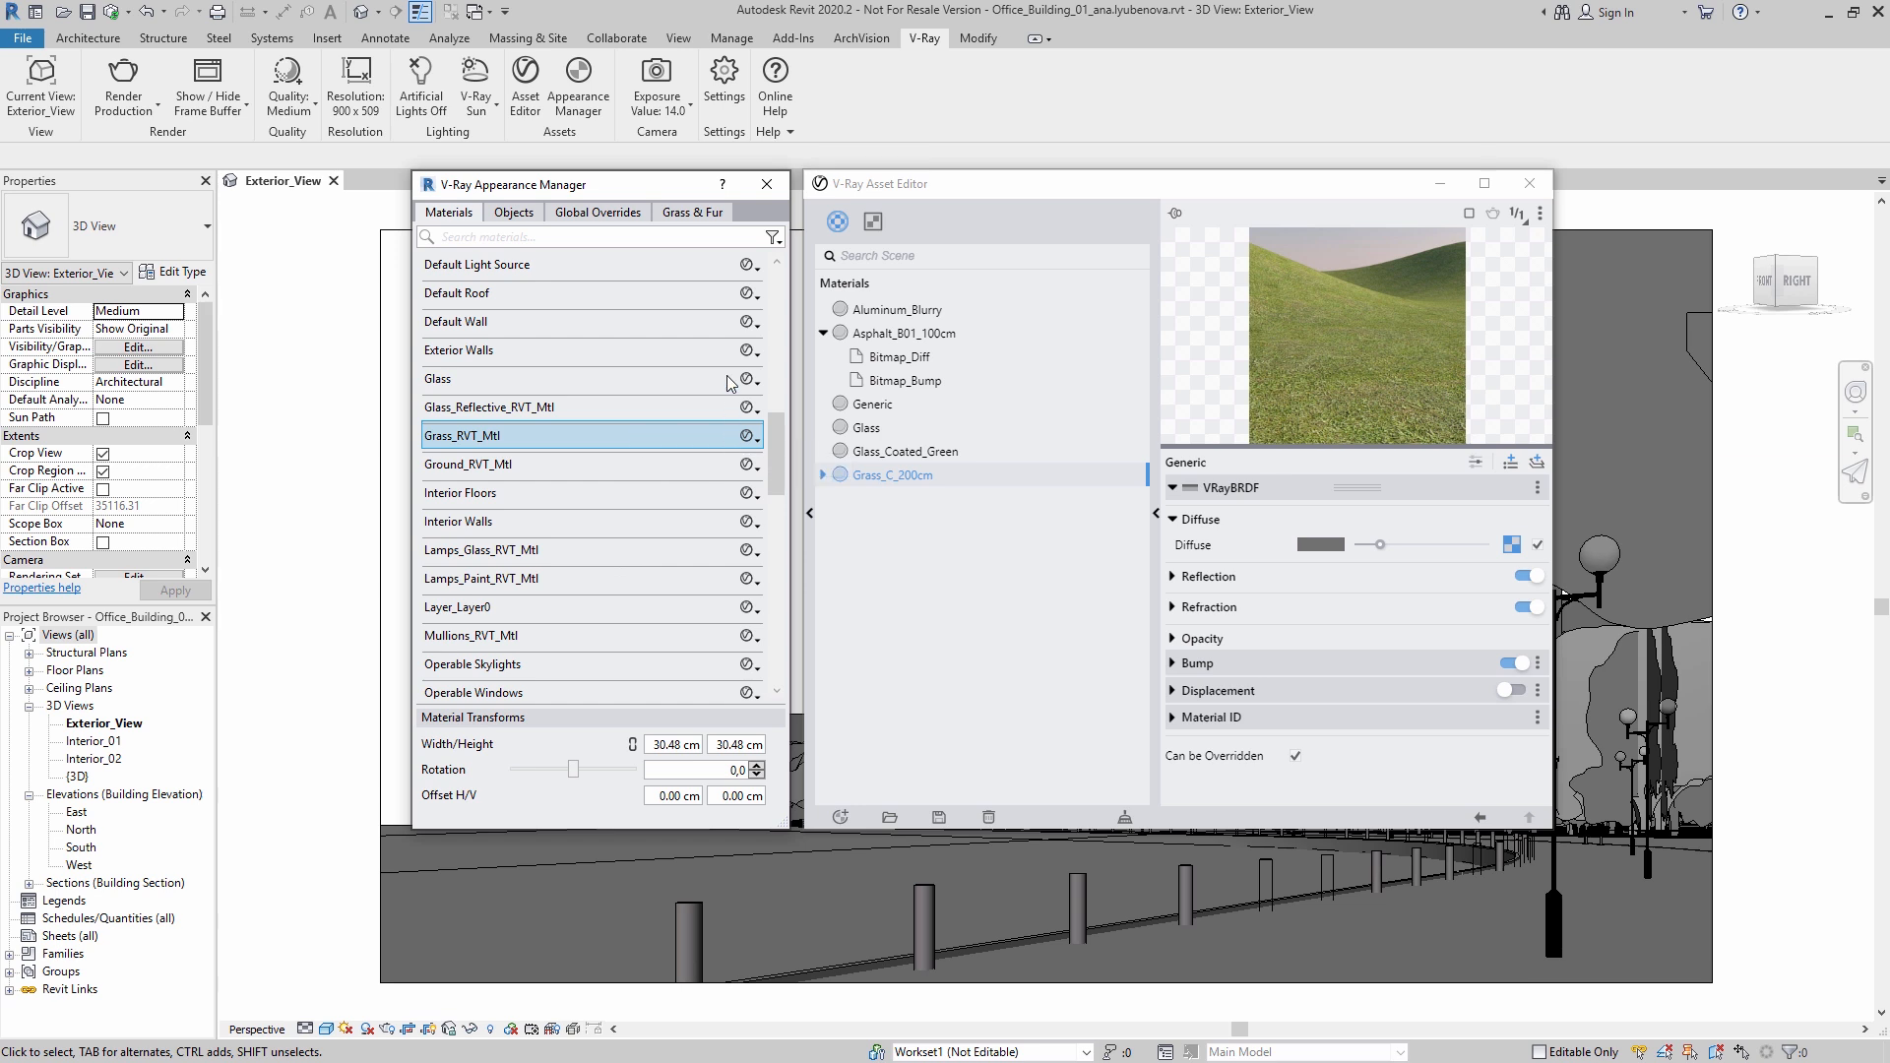
click(766, 184)
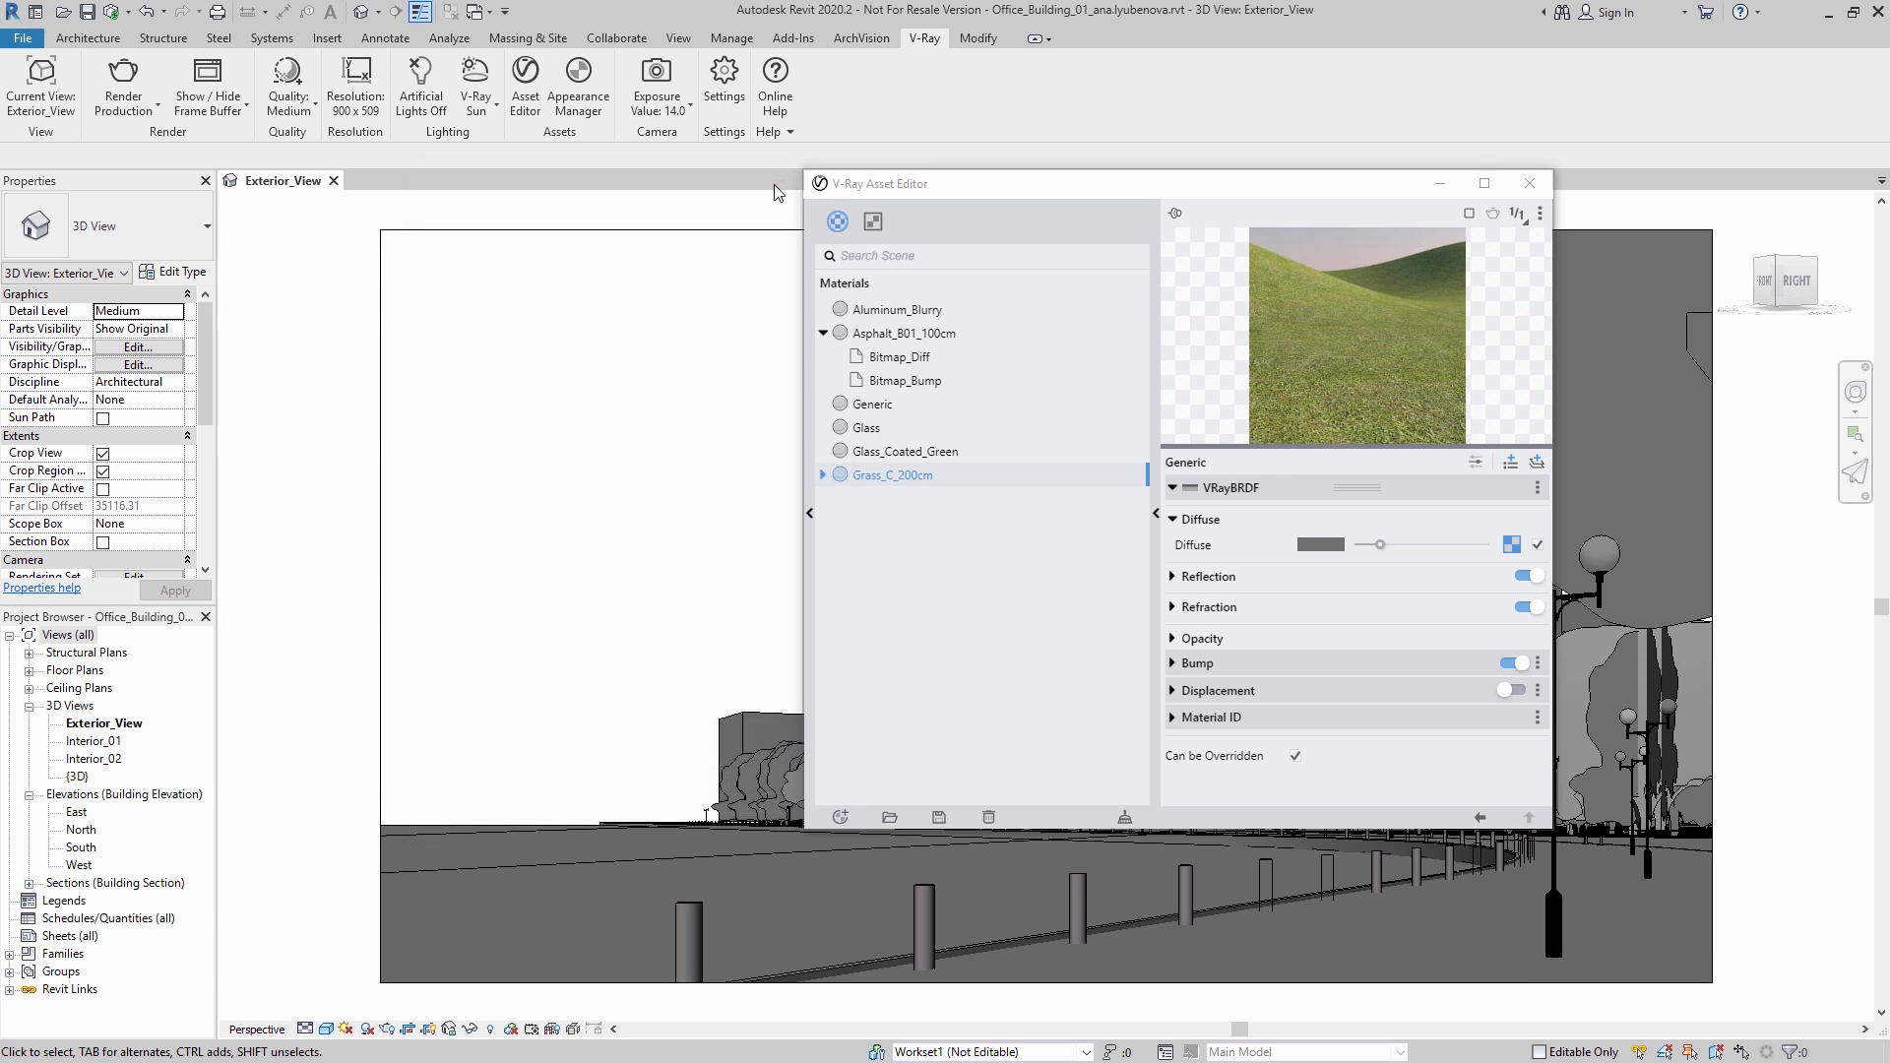
Step: Expand the asset library and add the Custom Library folder from the Official directory to it
click(810, 513)
click(424, 216)
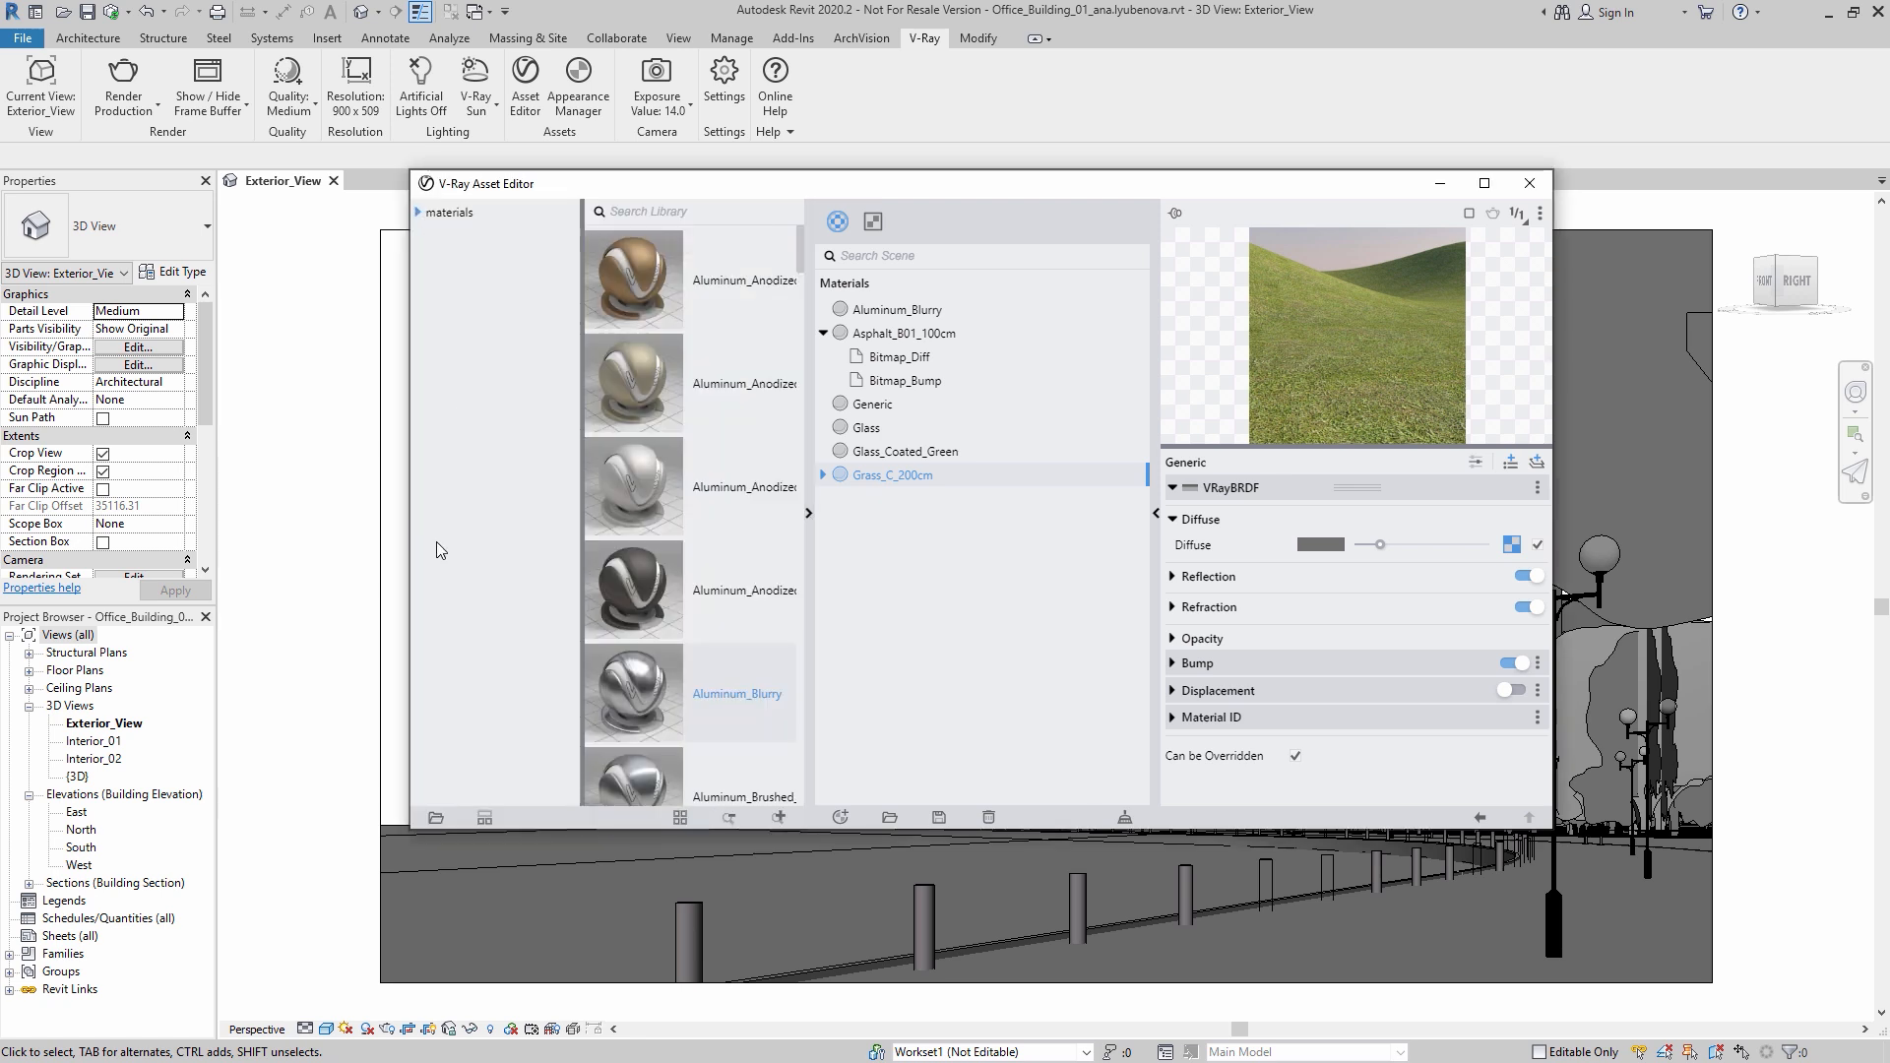
click(435, 819)
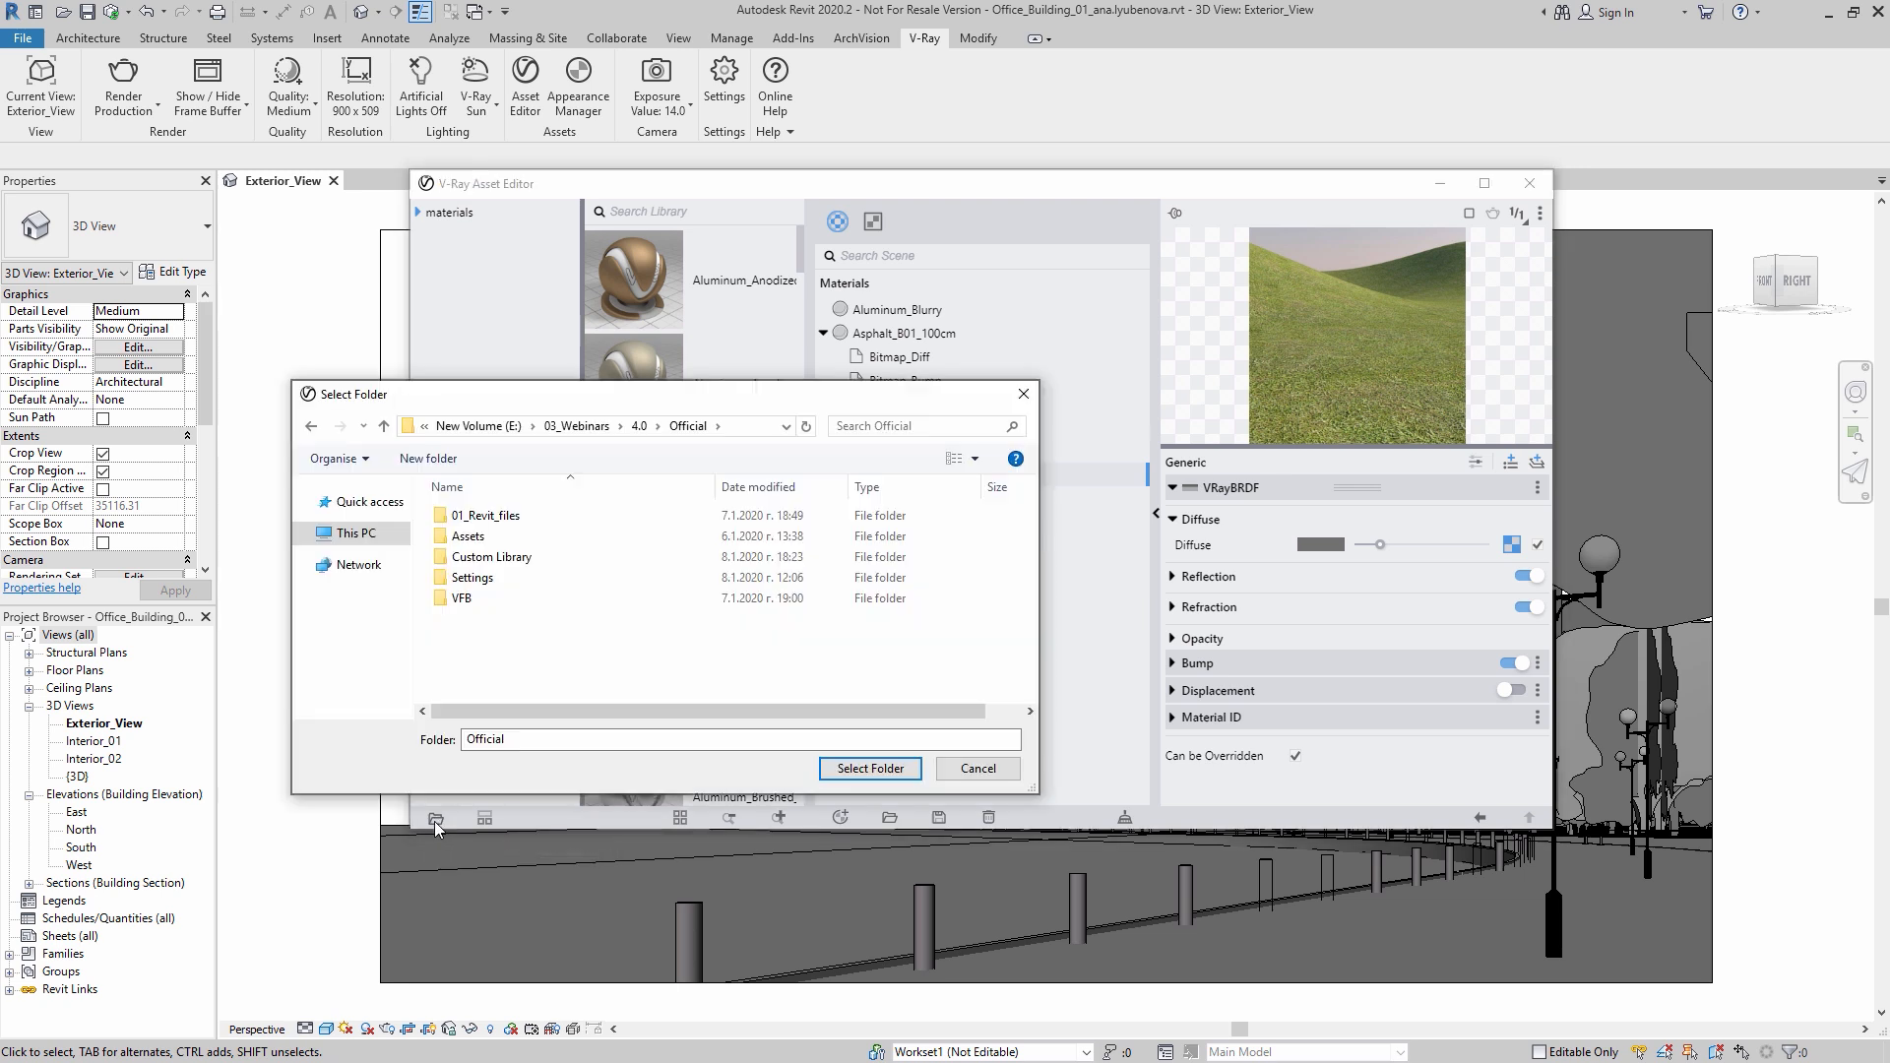
click(516, 558)
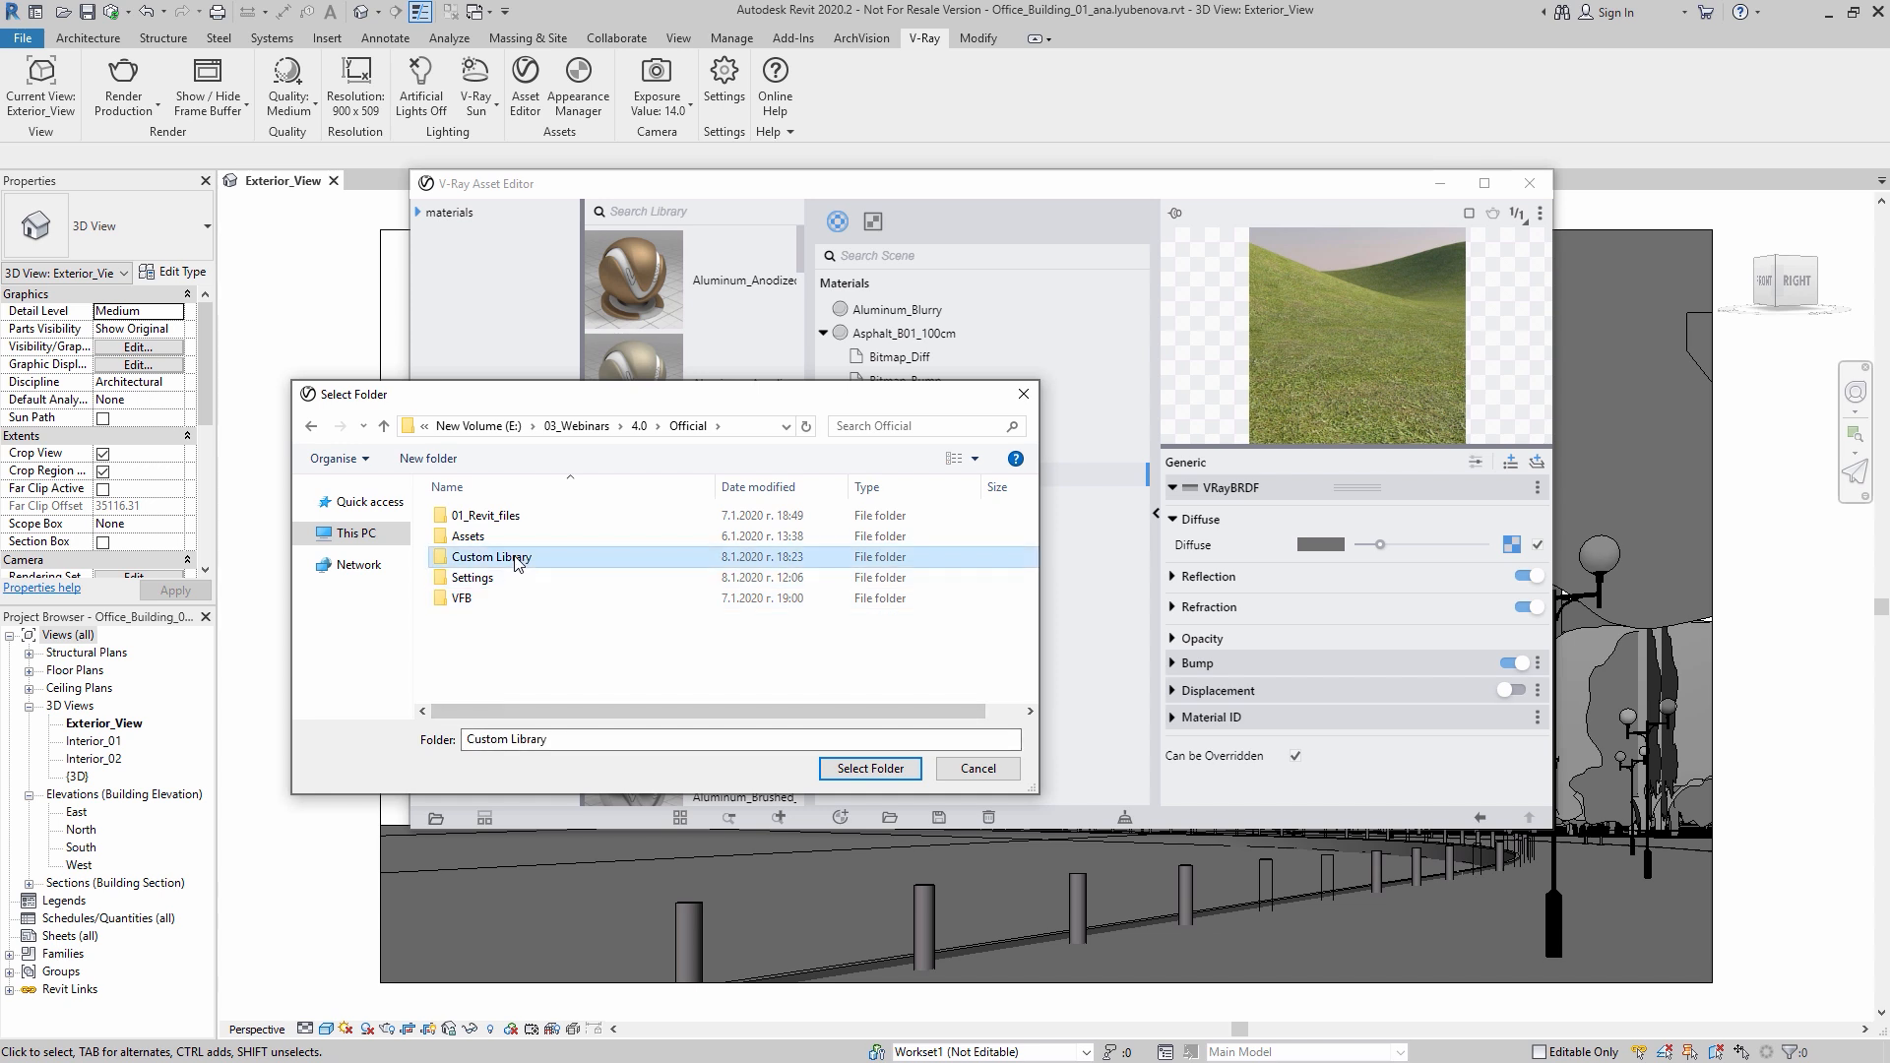
click(865, 768)
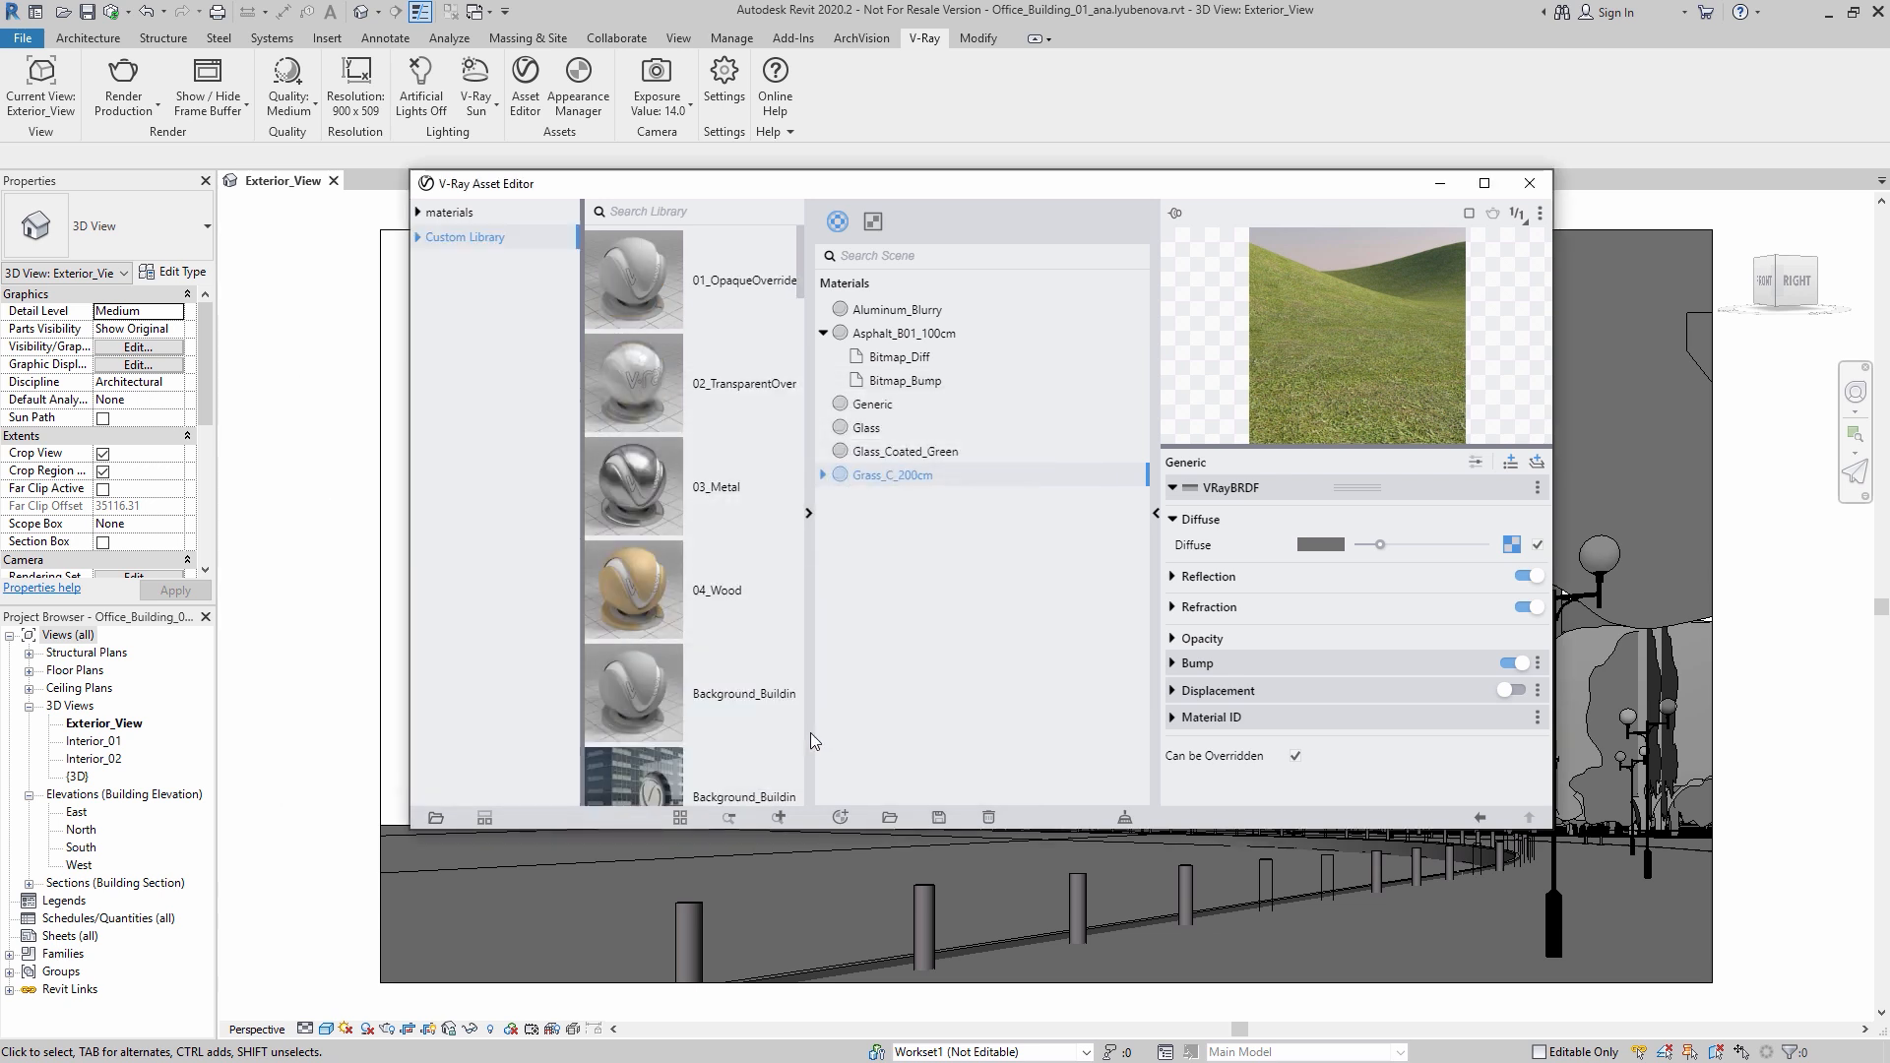
Step: Save the scene's Glass material into the Concept category of the Custom Library
click(419, 238)
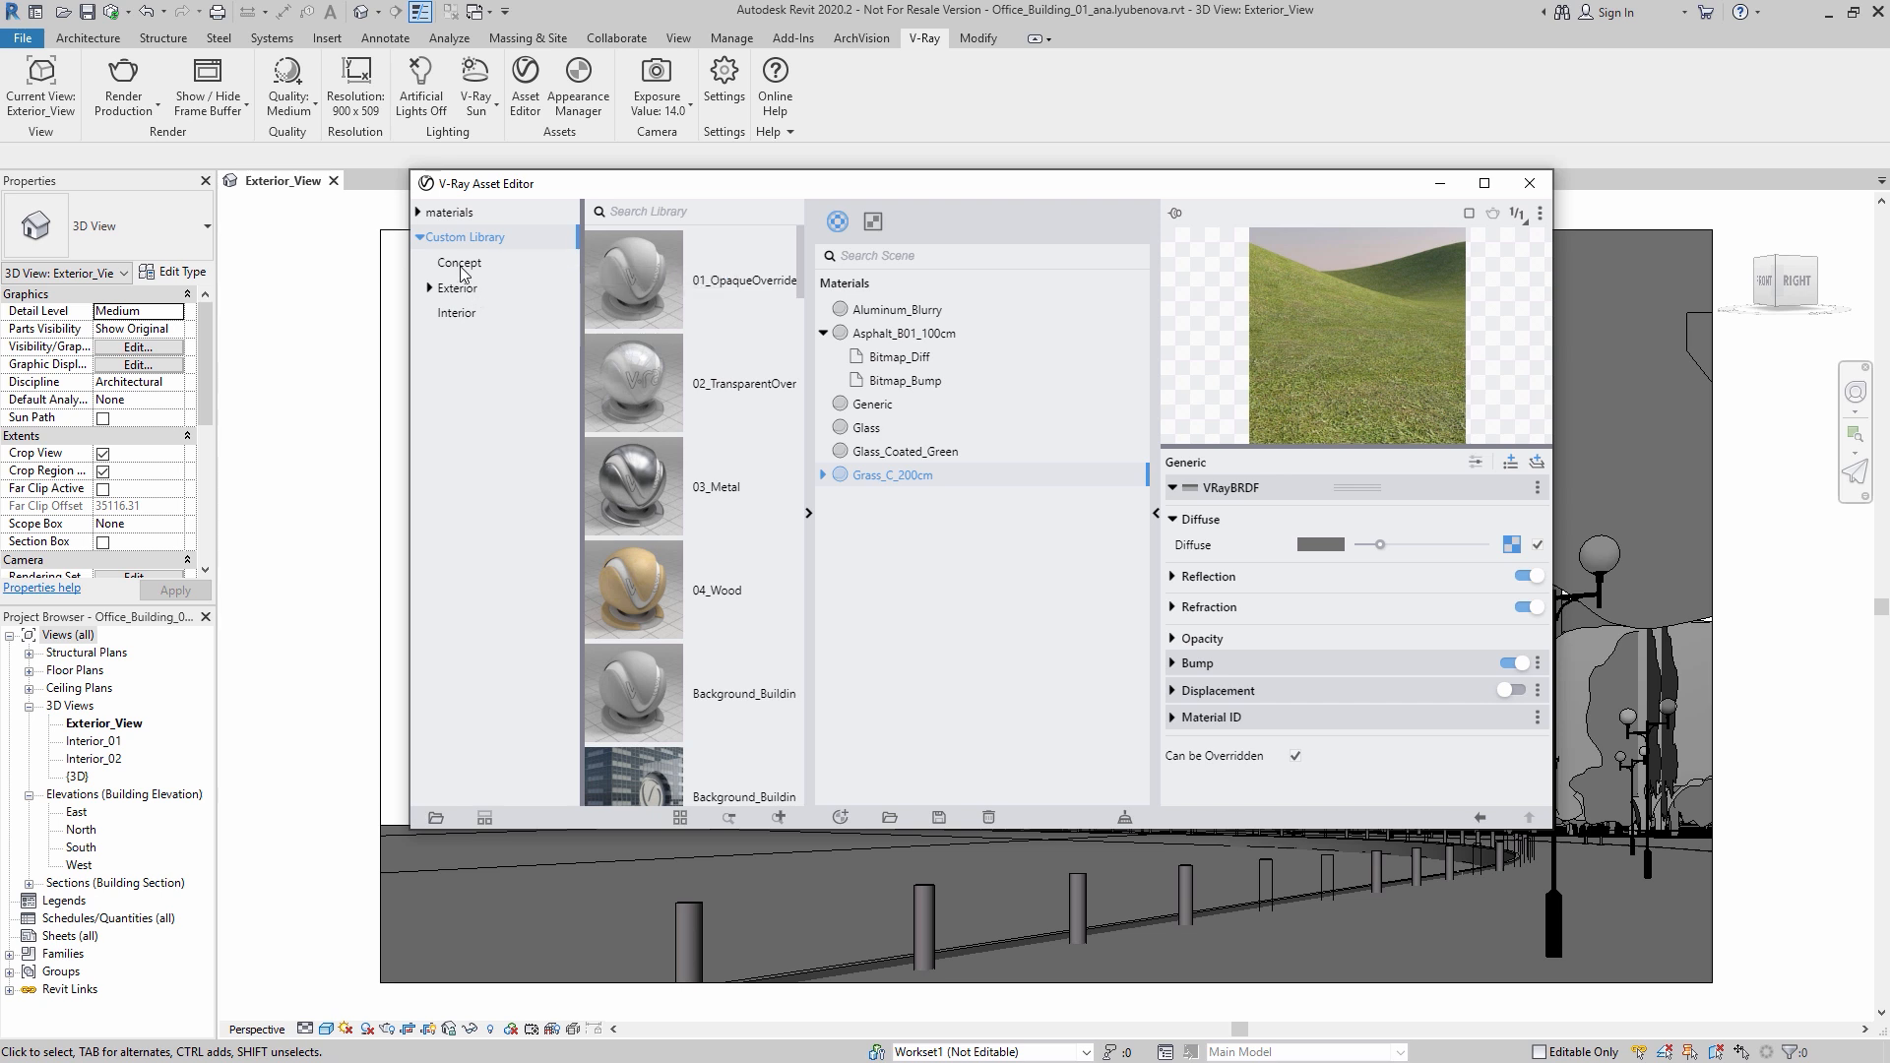
click(458, 261)
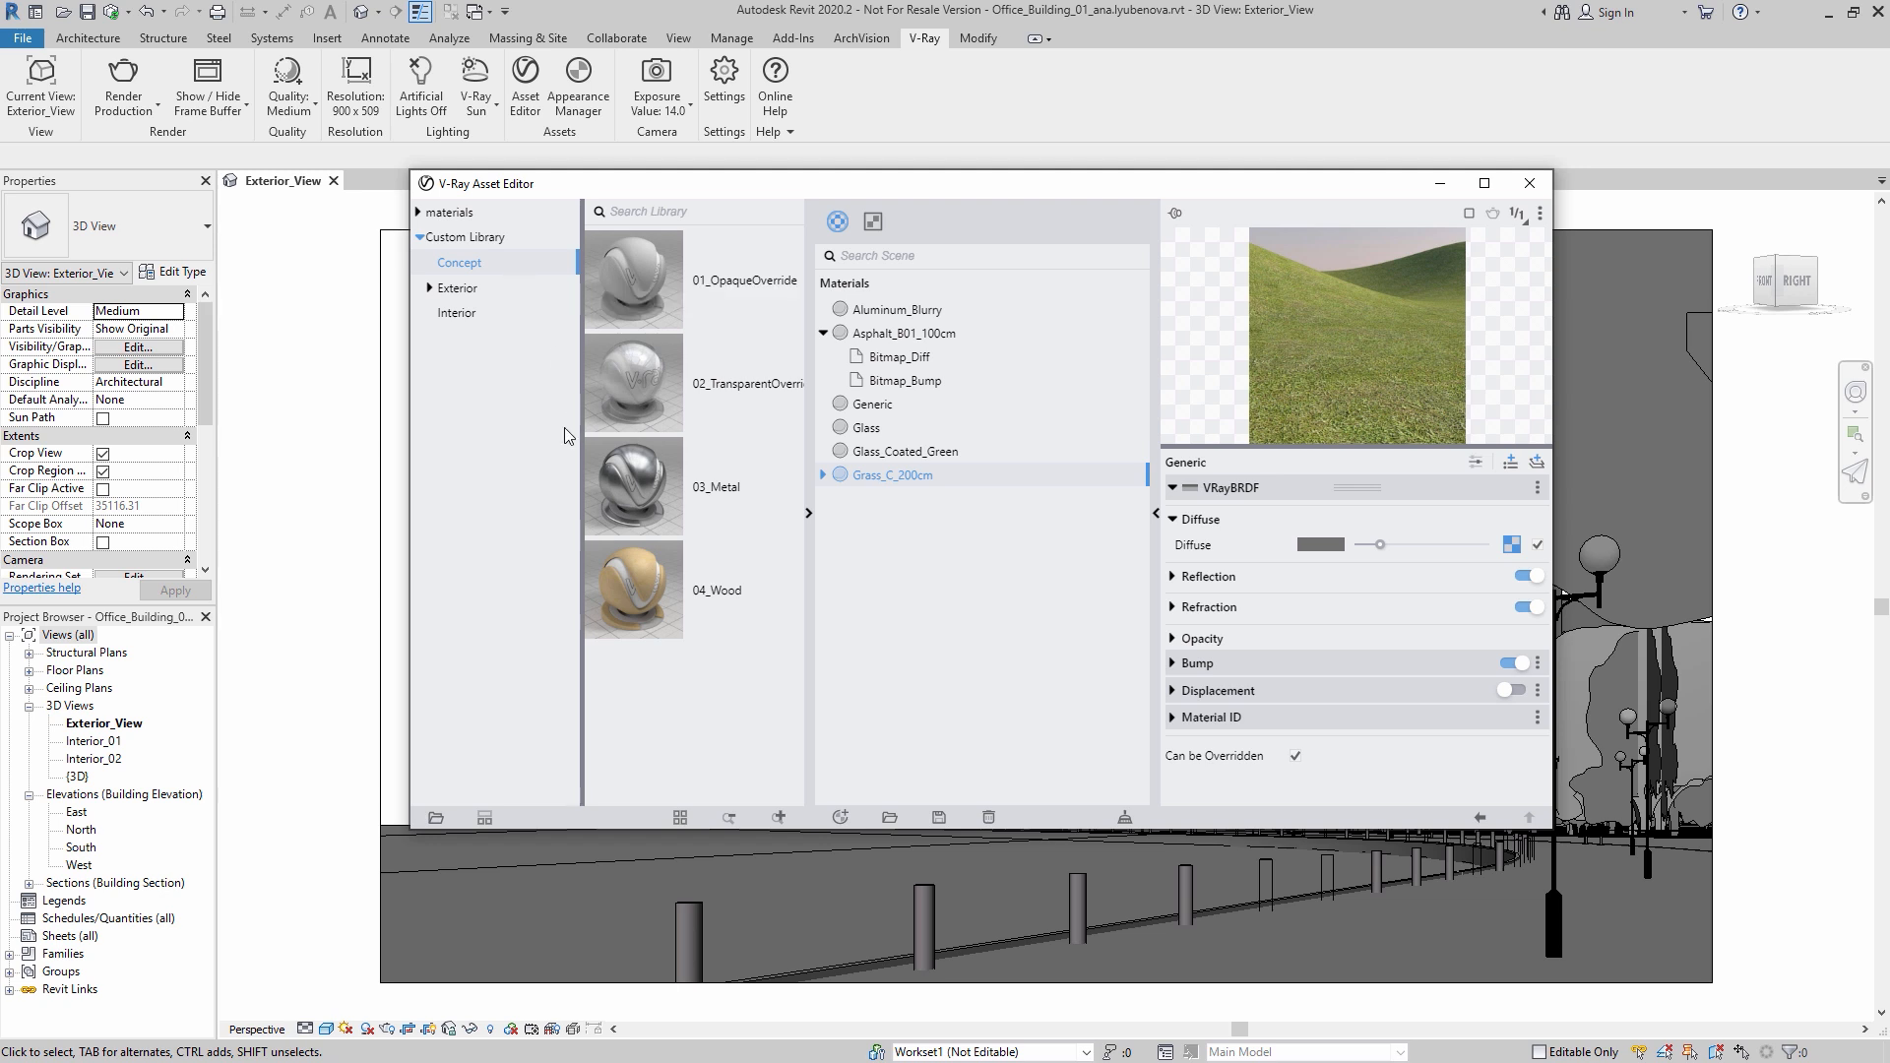
click(868, 430)
drag(869, 435, 683, 706)
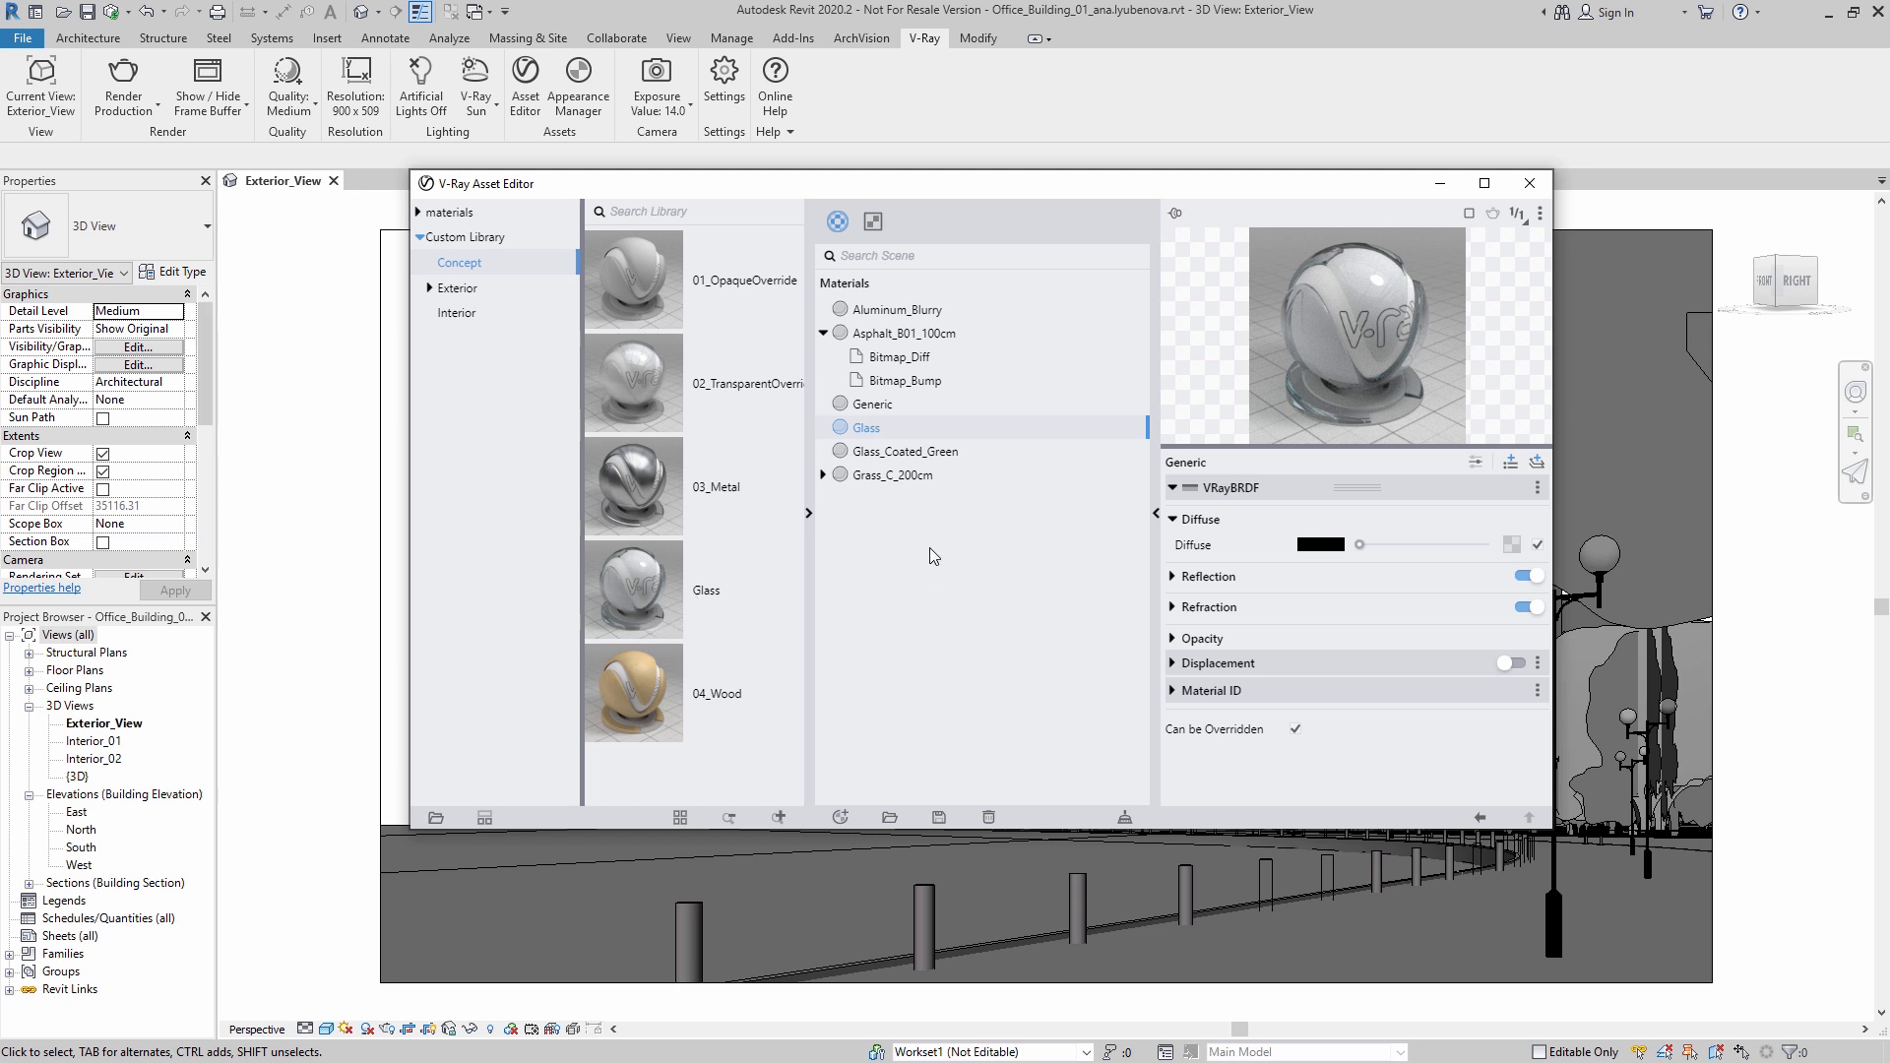
Step: Set the scene Glass material's reflection glossiness to 0.7 and try saving it to the Concept category of the Custom Library
click(1174, 576)
drag(1461, 631, 1441, 634)
drag(871, 433, 735, 614)
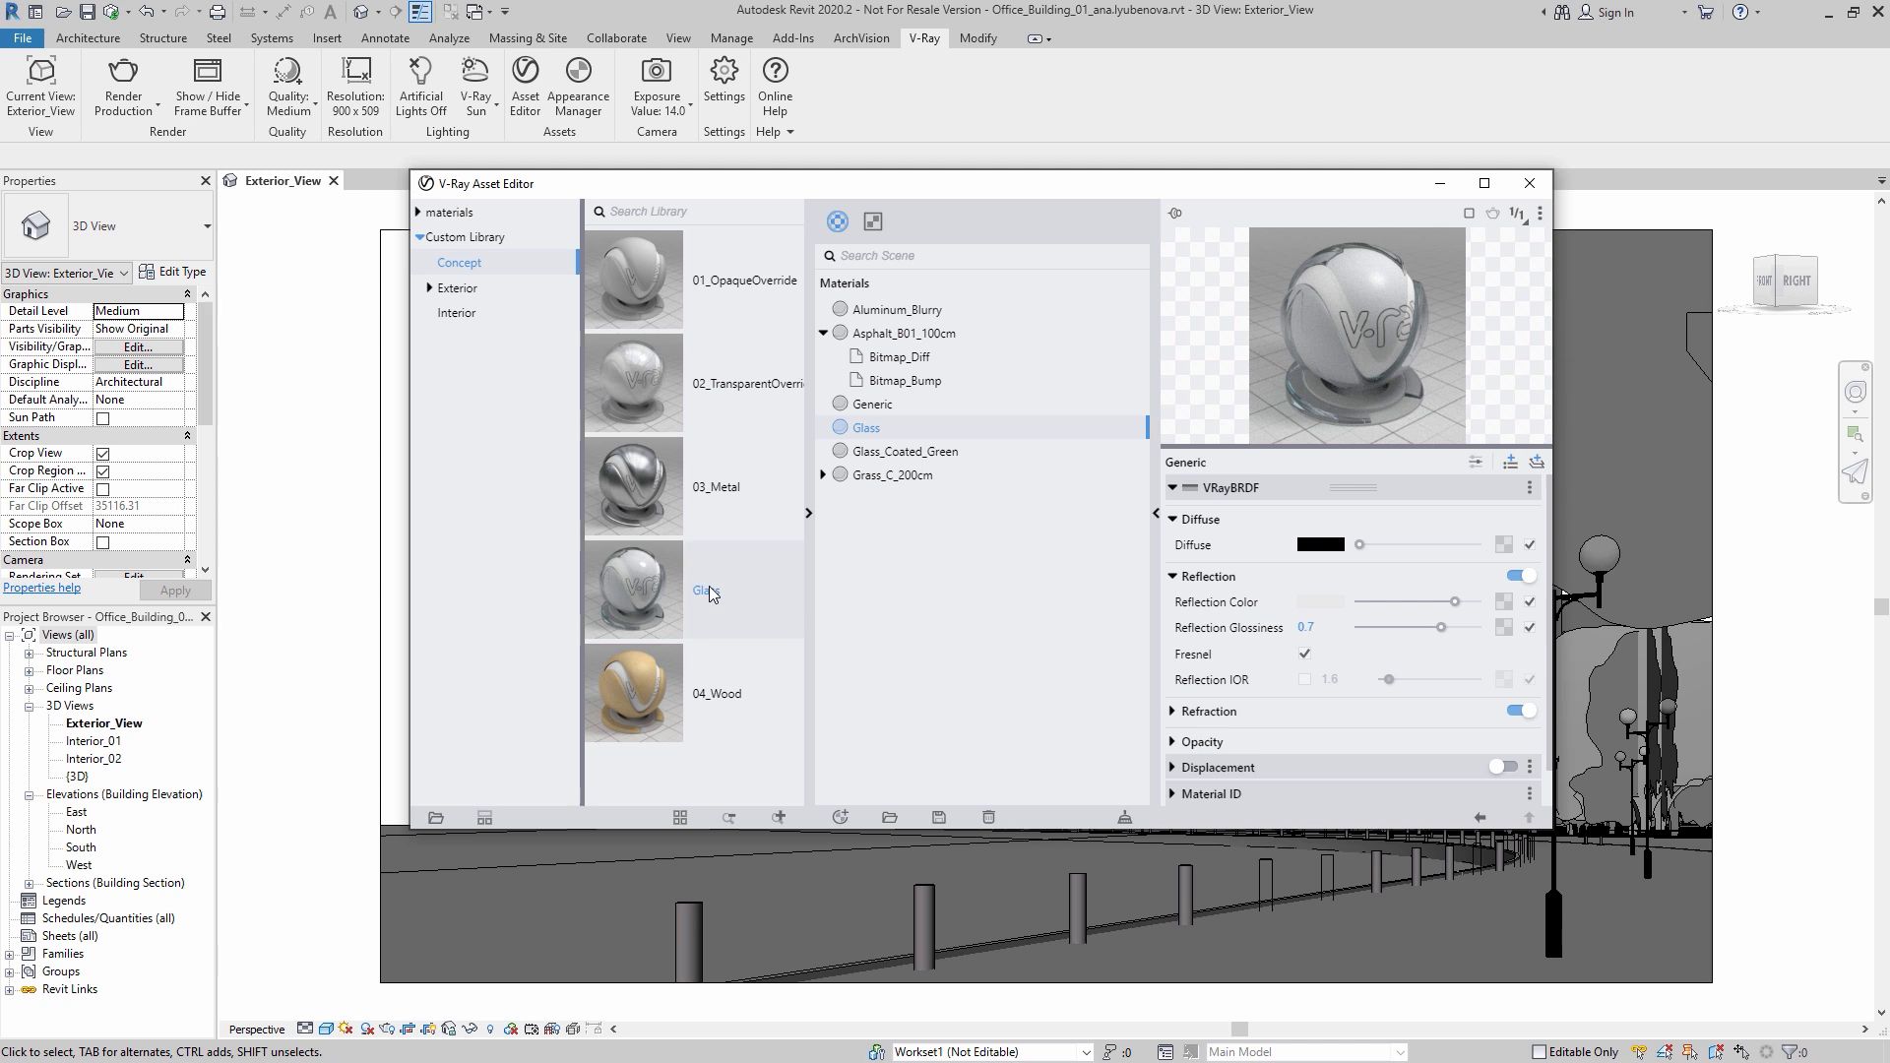
Step: Delete the Glass material from the Custom Library's Concept category and reload that category
right_click(723, 593)
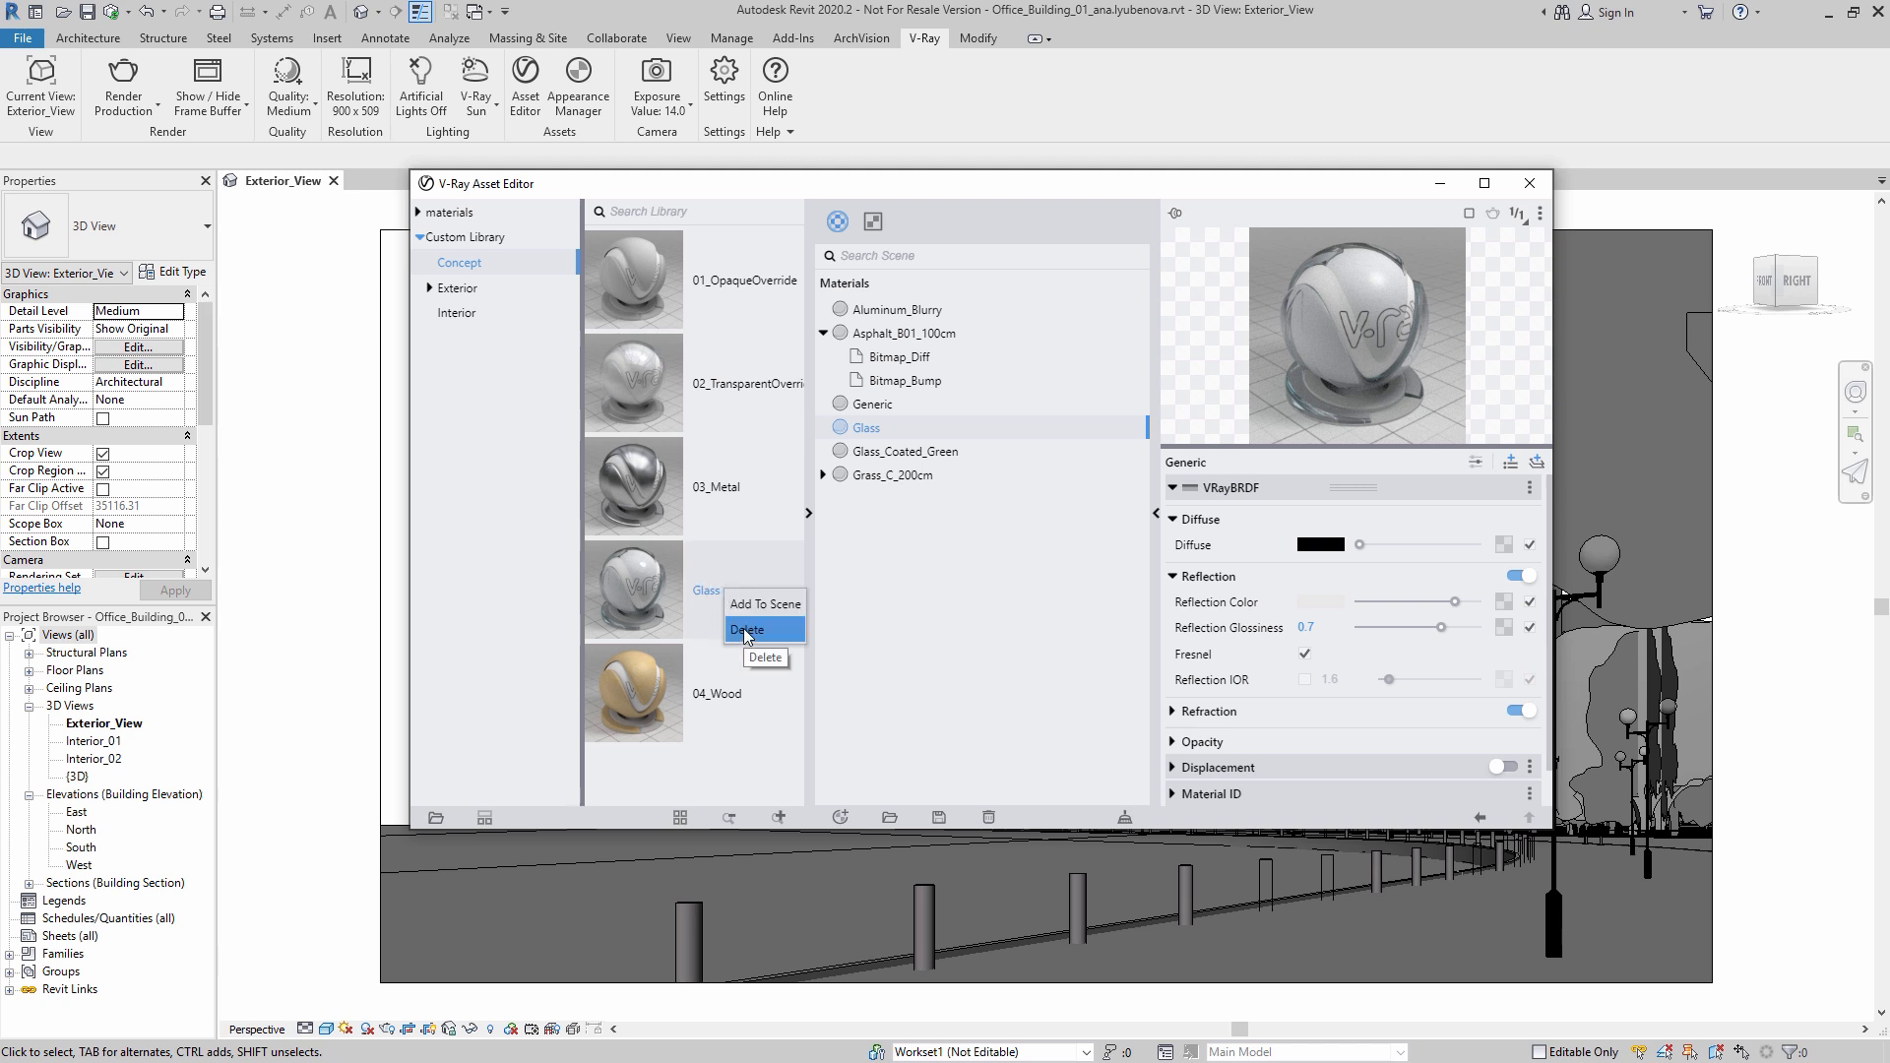
click(746, 630)
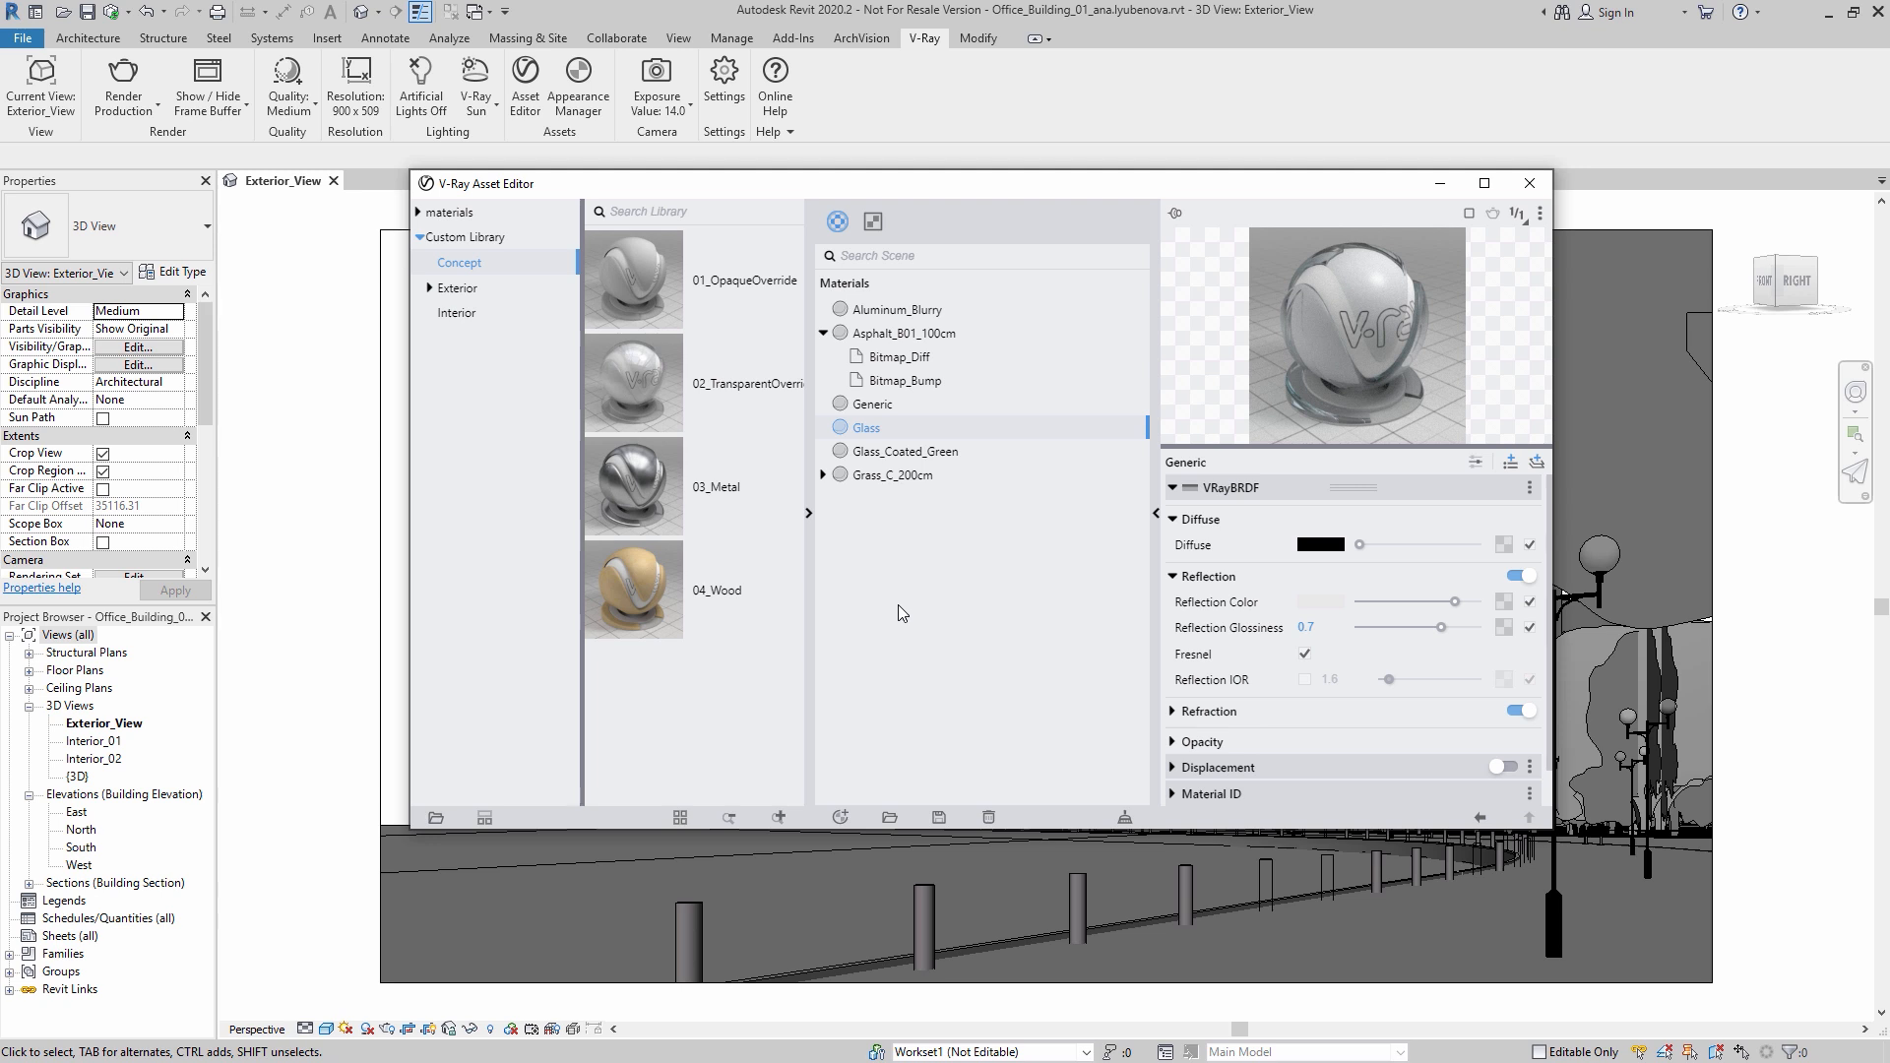
click(464, 264)
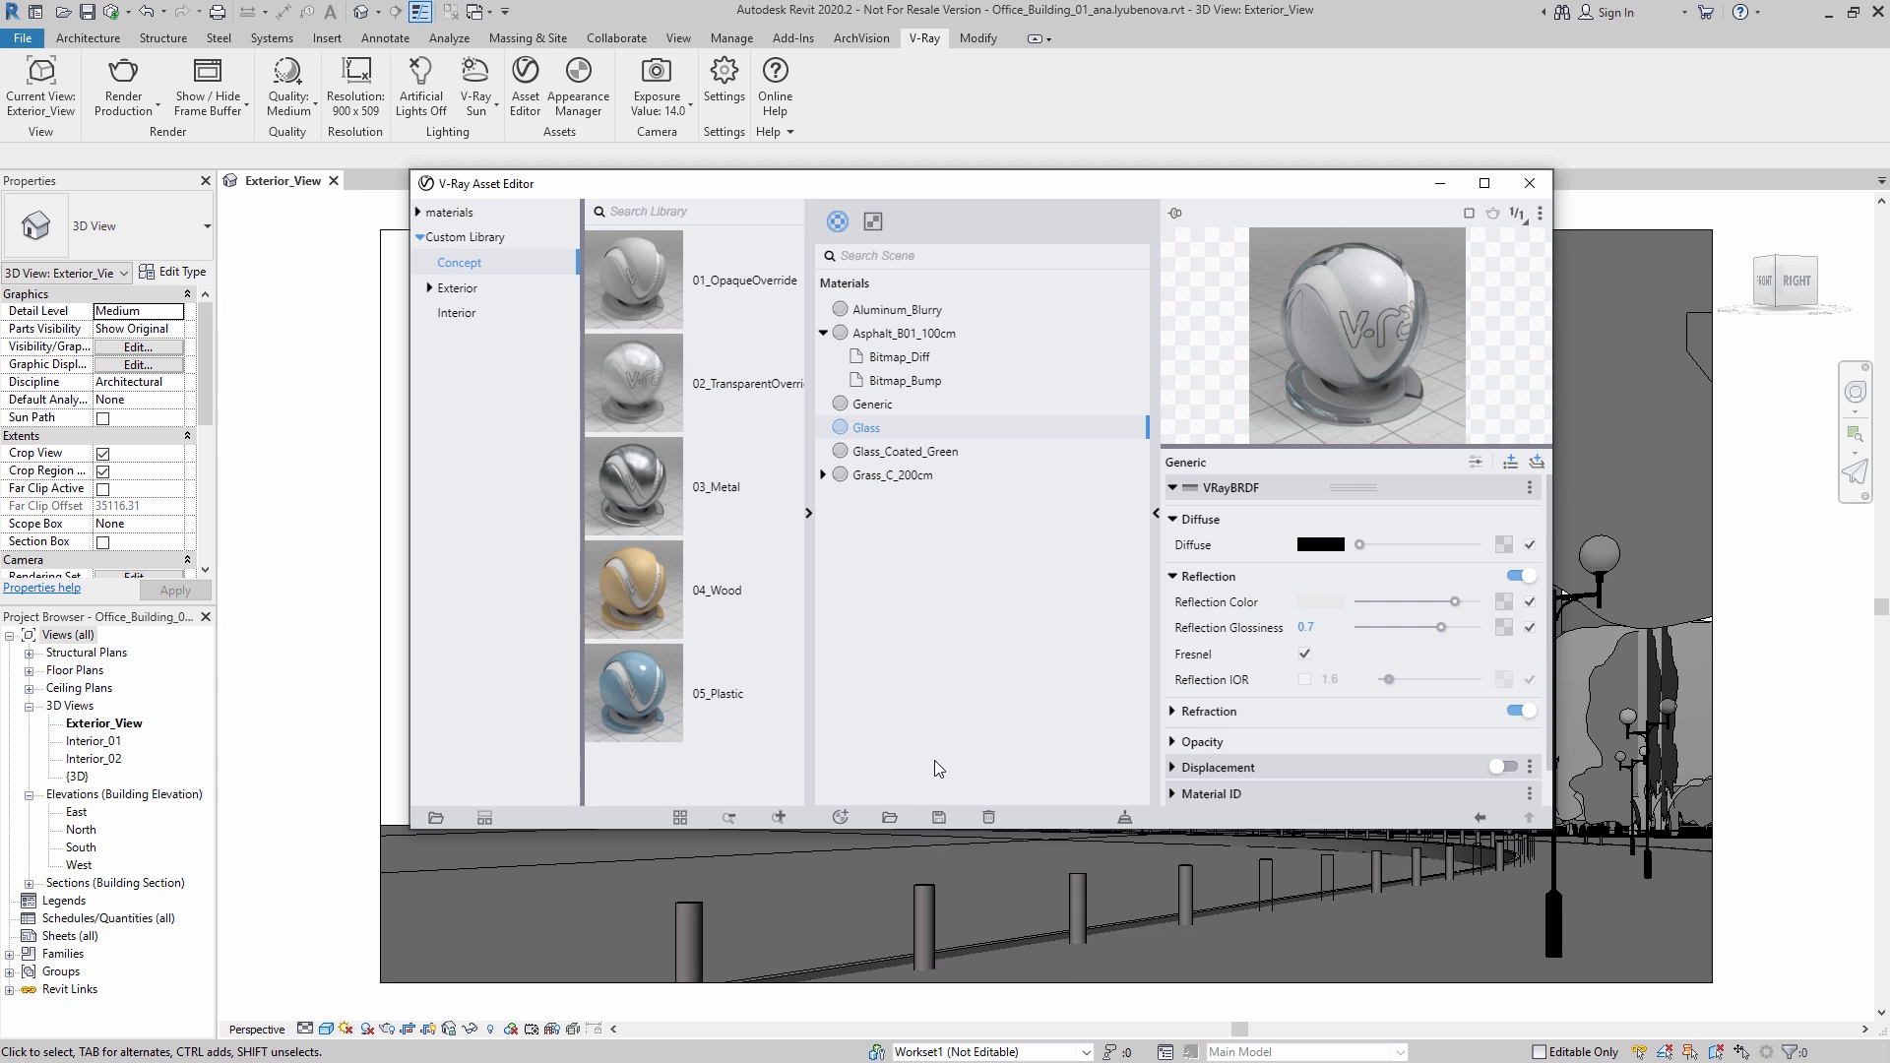
Step: Purge the unused scene materials and add 01_OpaqueOverride and 02_TransparentOverride from the Concept category to the scene
click(1125, 818)
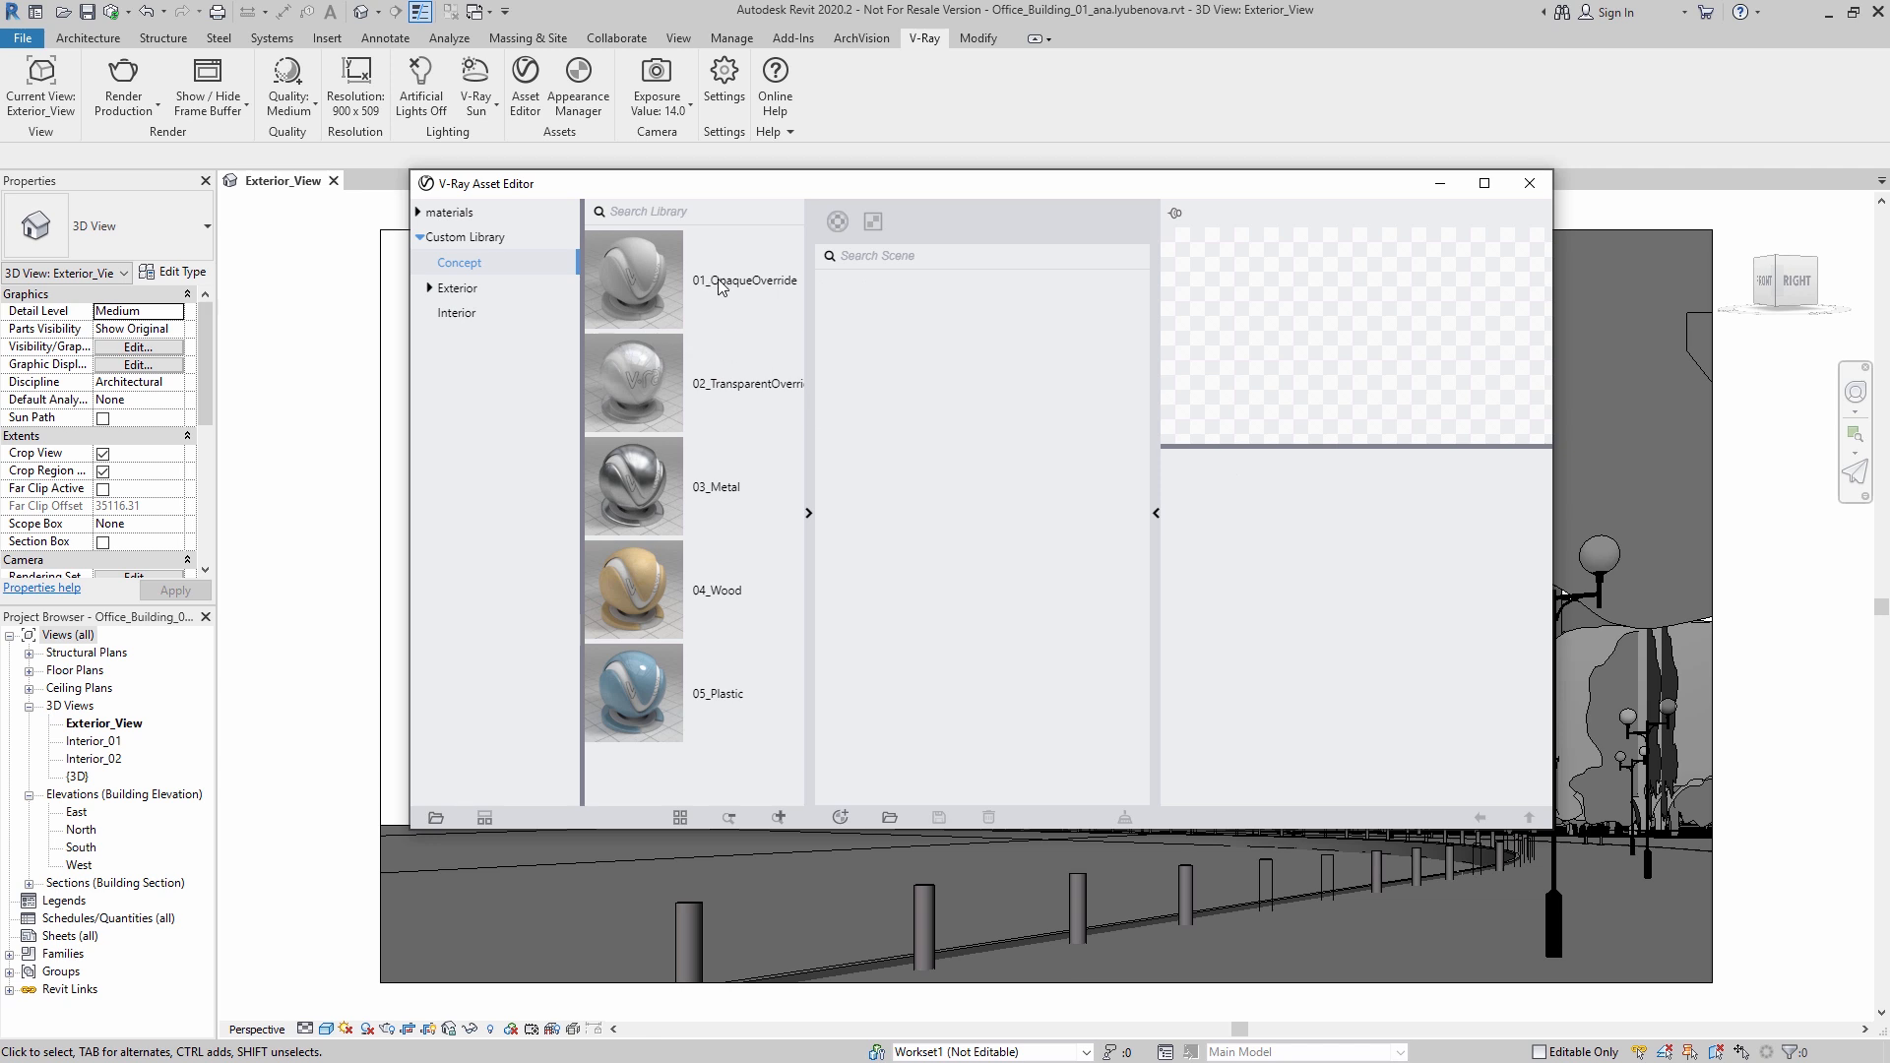
drag(719, 286, 931, 364)
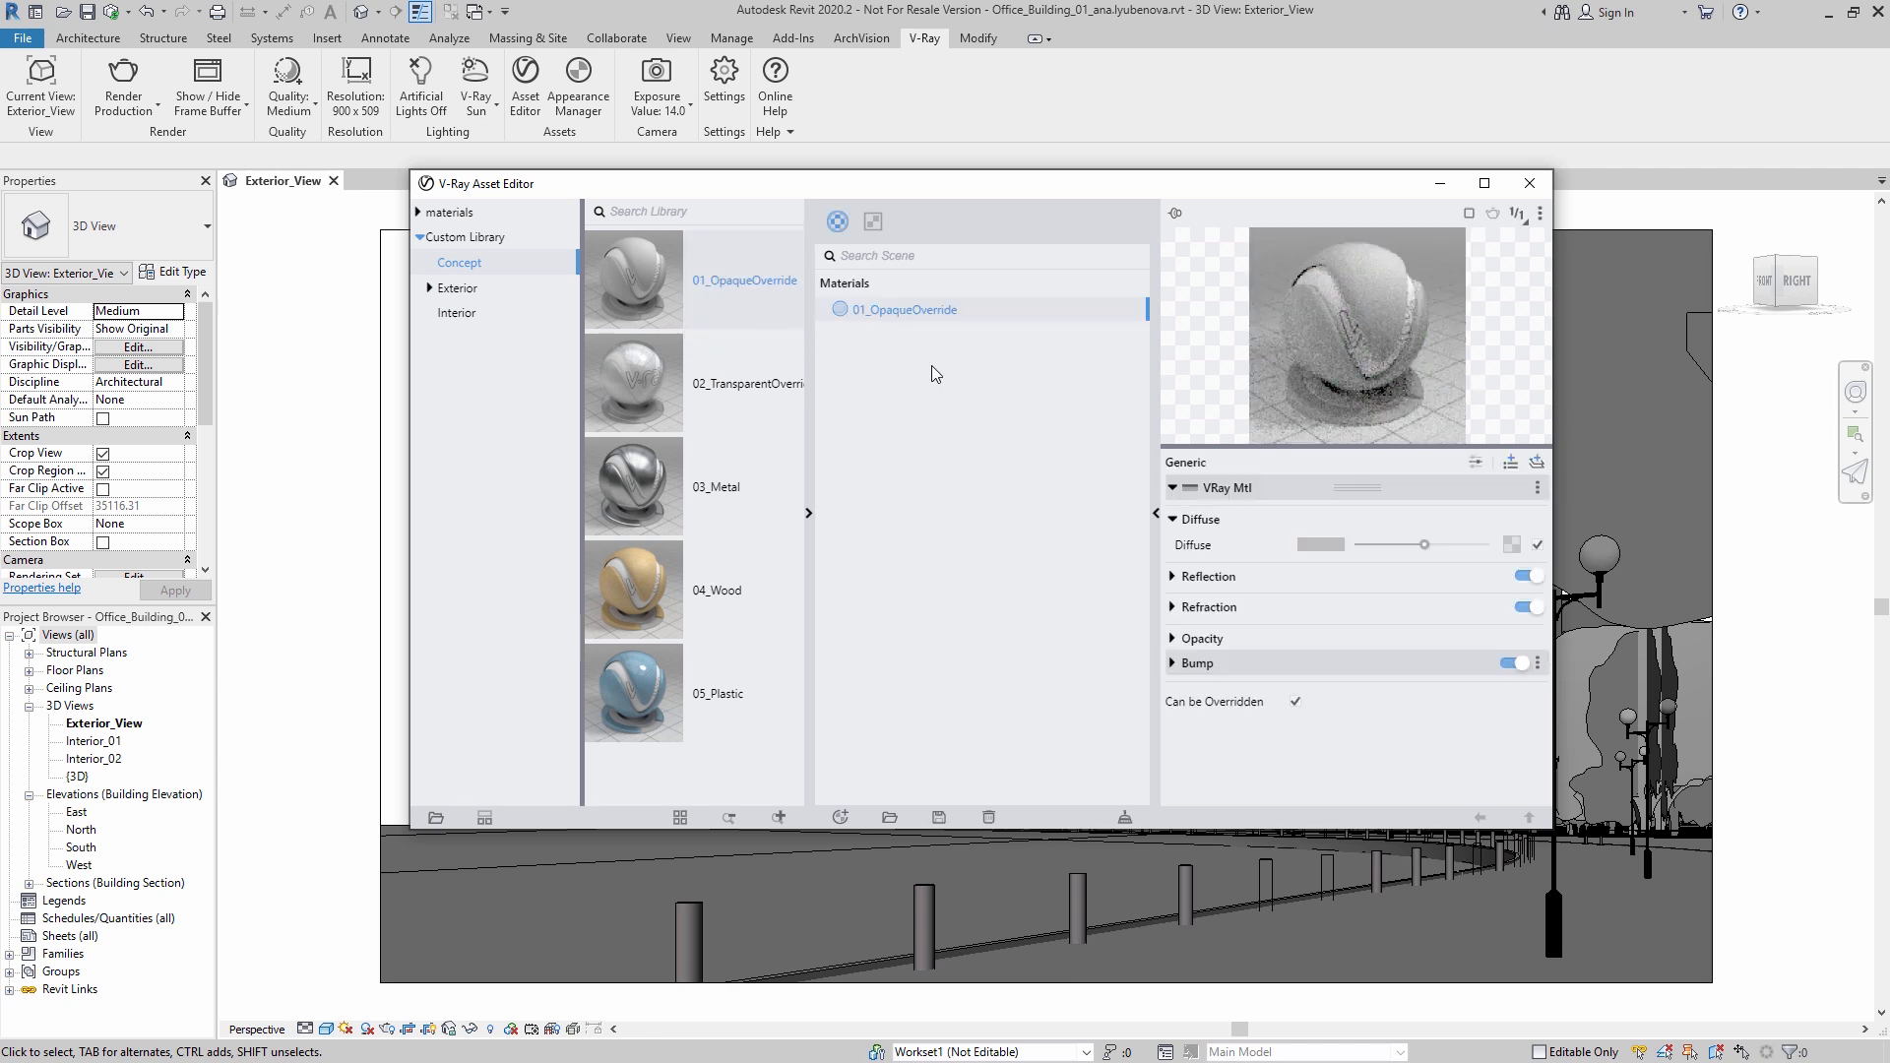
drag(718, 383, 966, 396)
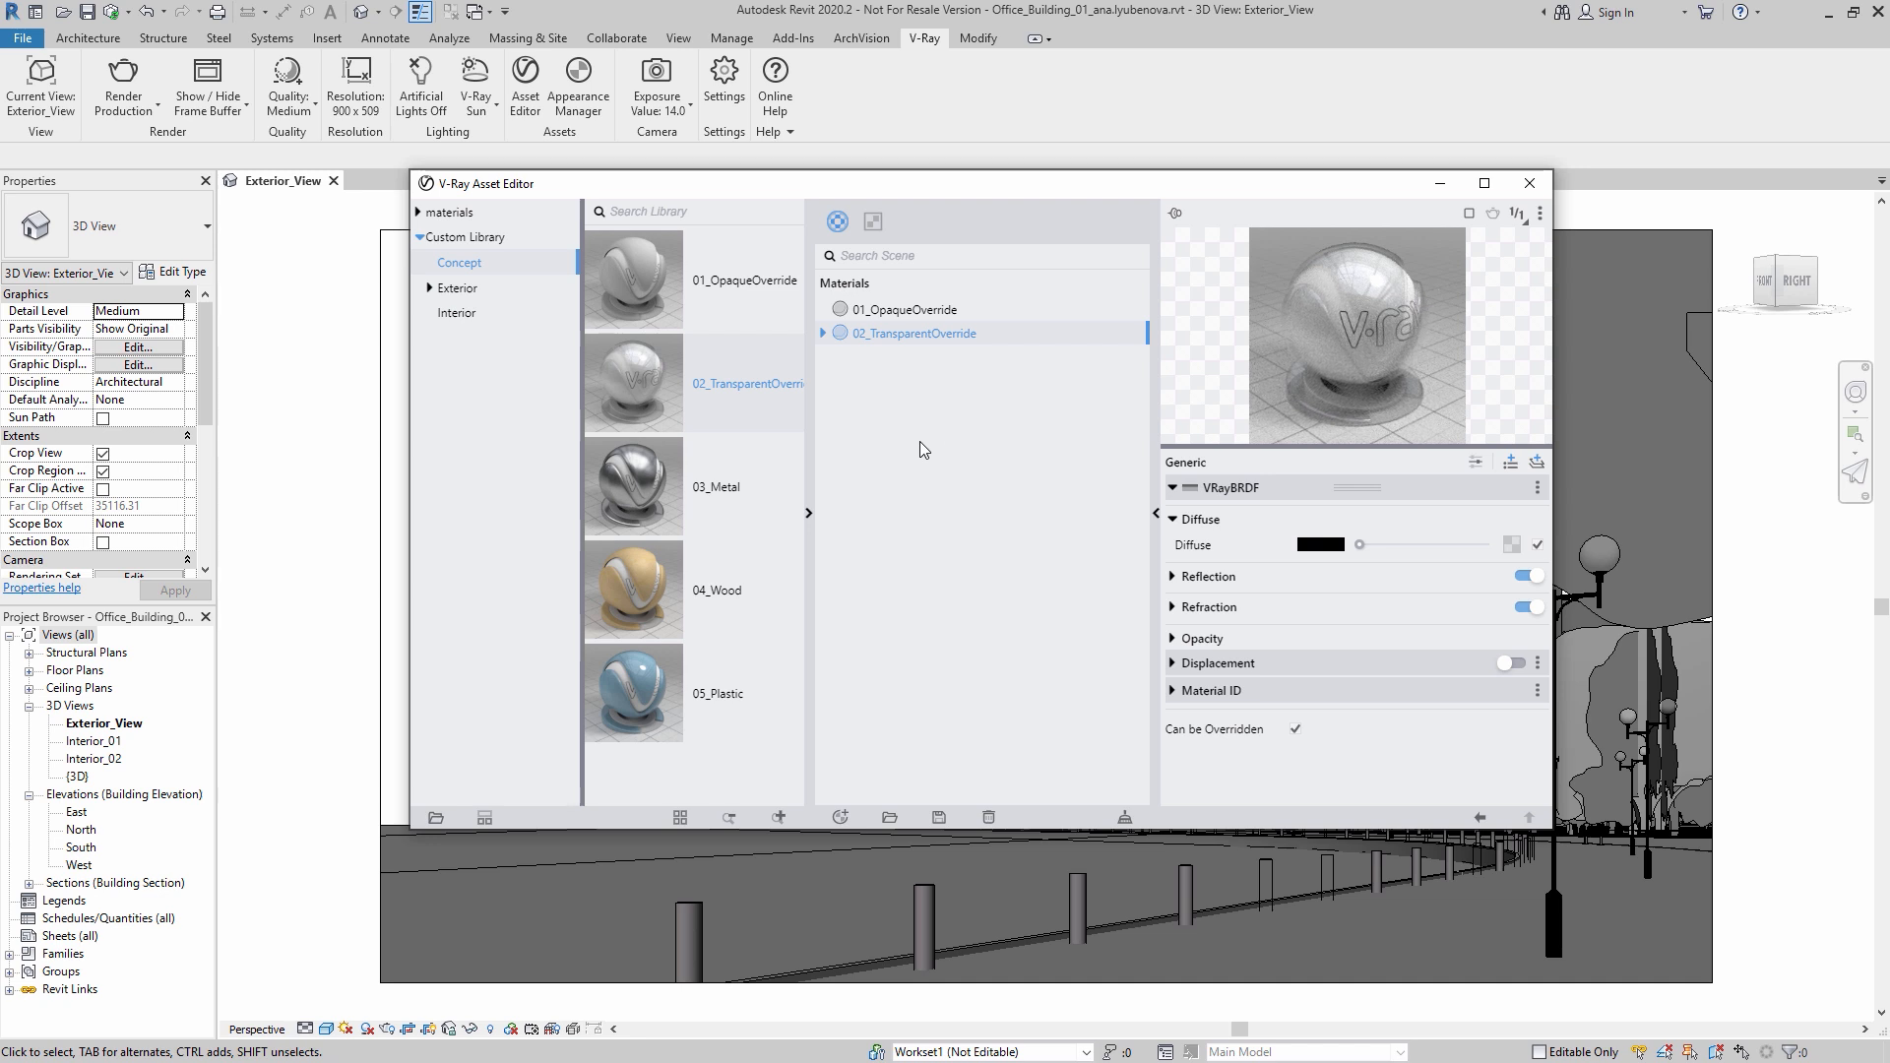
click(808, 512)
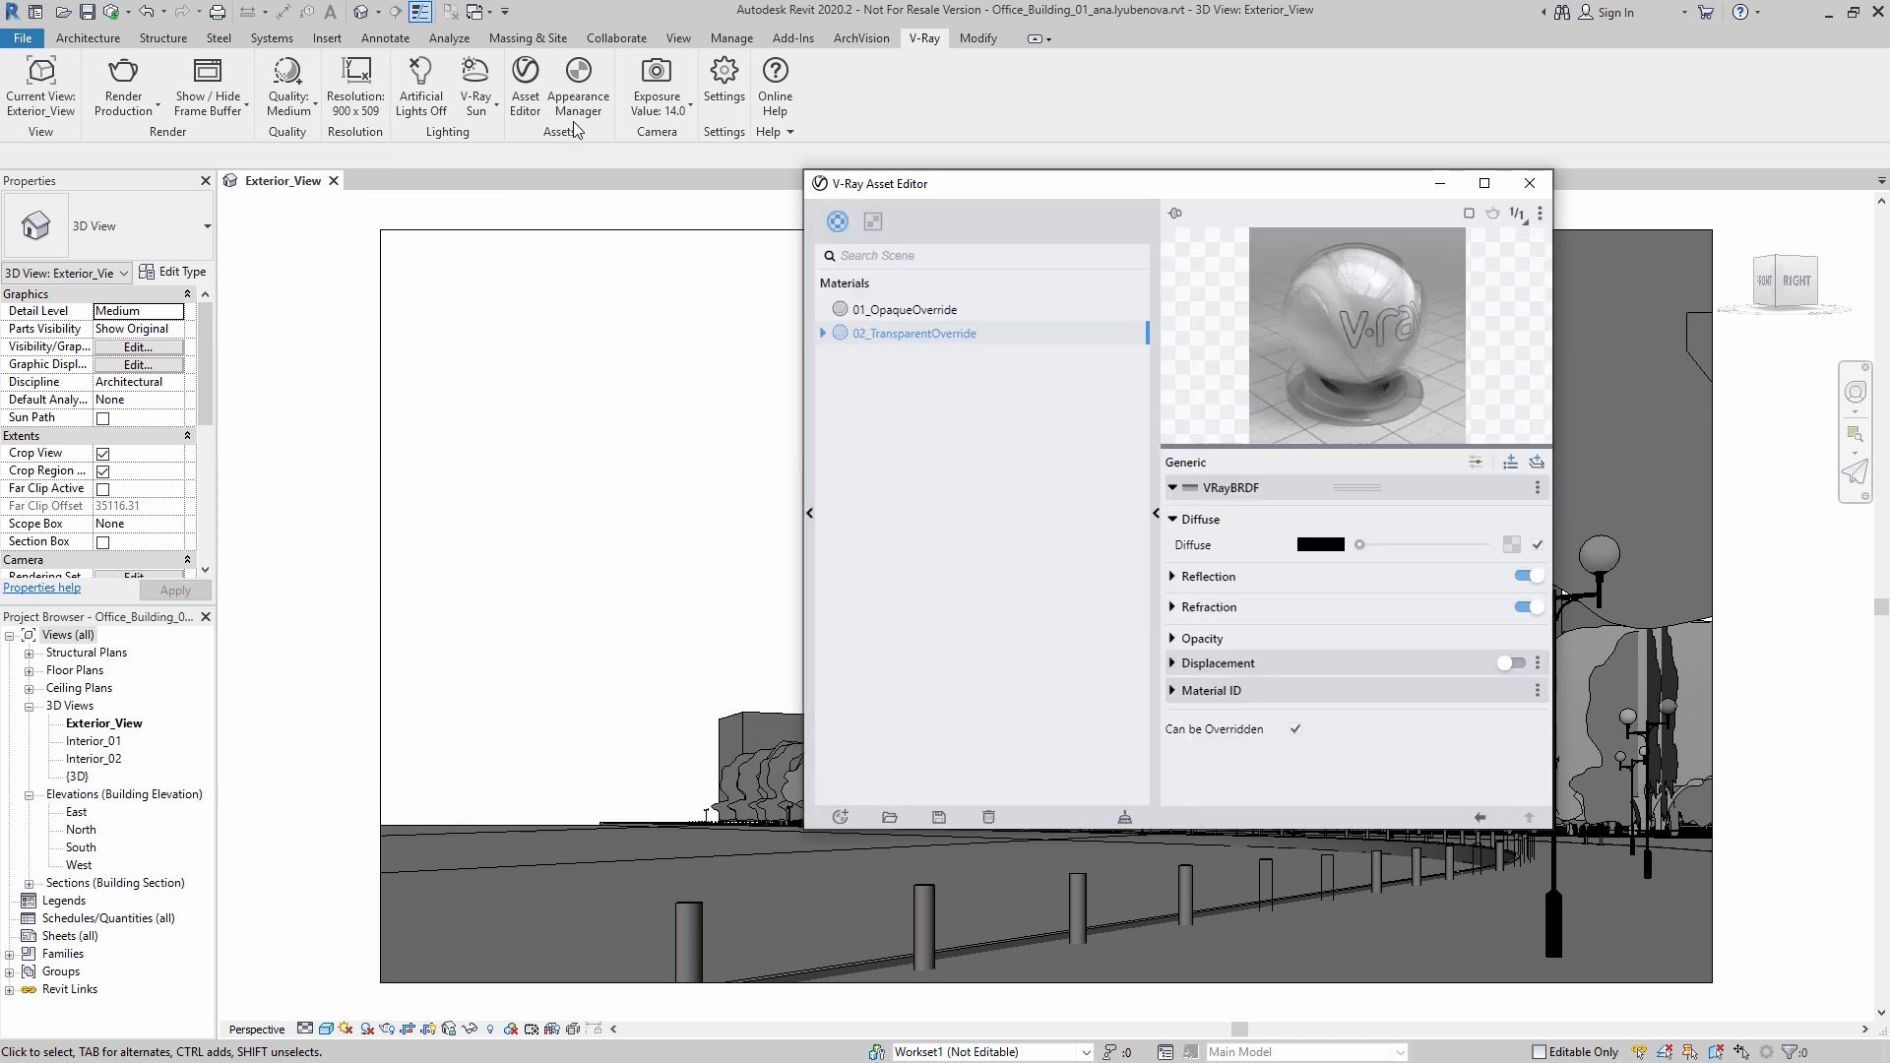
Step: In the Appearance Manager's global overrides, keep V-Ray as the type and assign 01_OpaqueOverride to opaque materials and 02_TransparentOverride to transparent ones
click(573, 88)
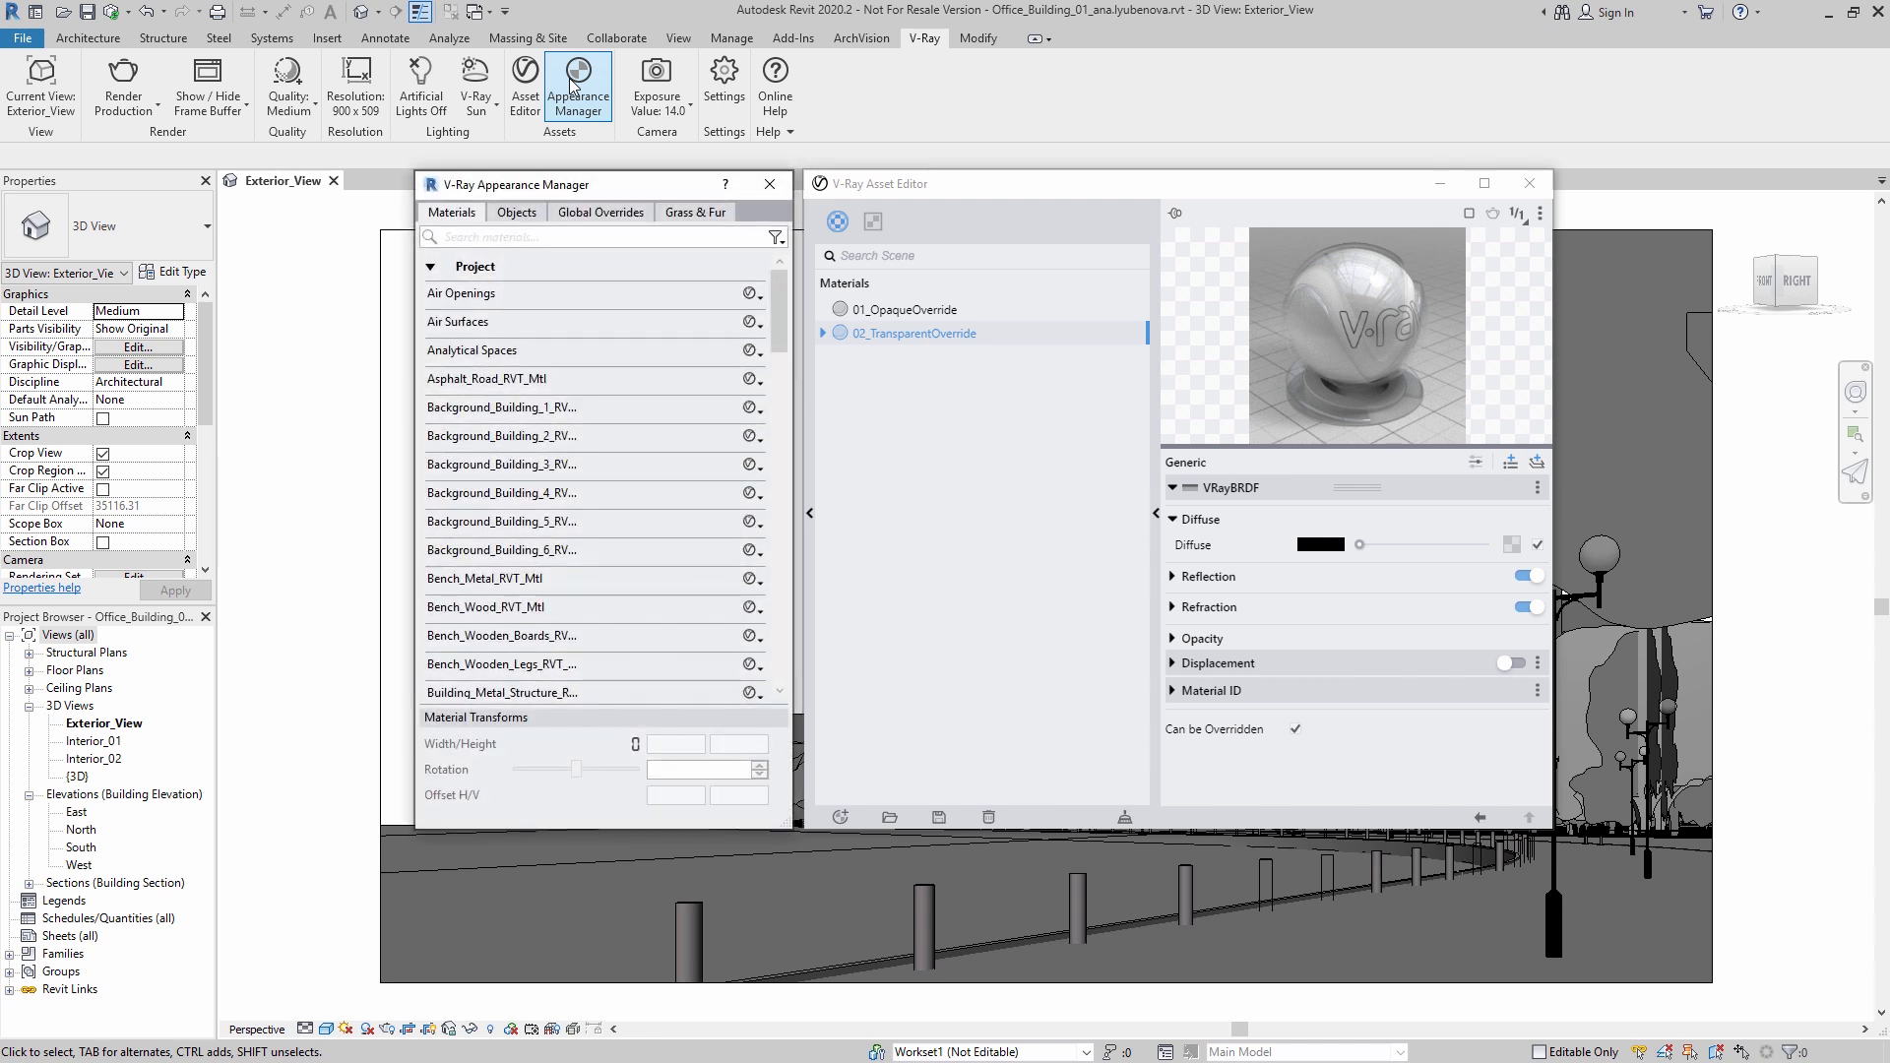
click(599, 216)
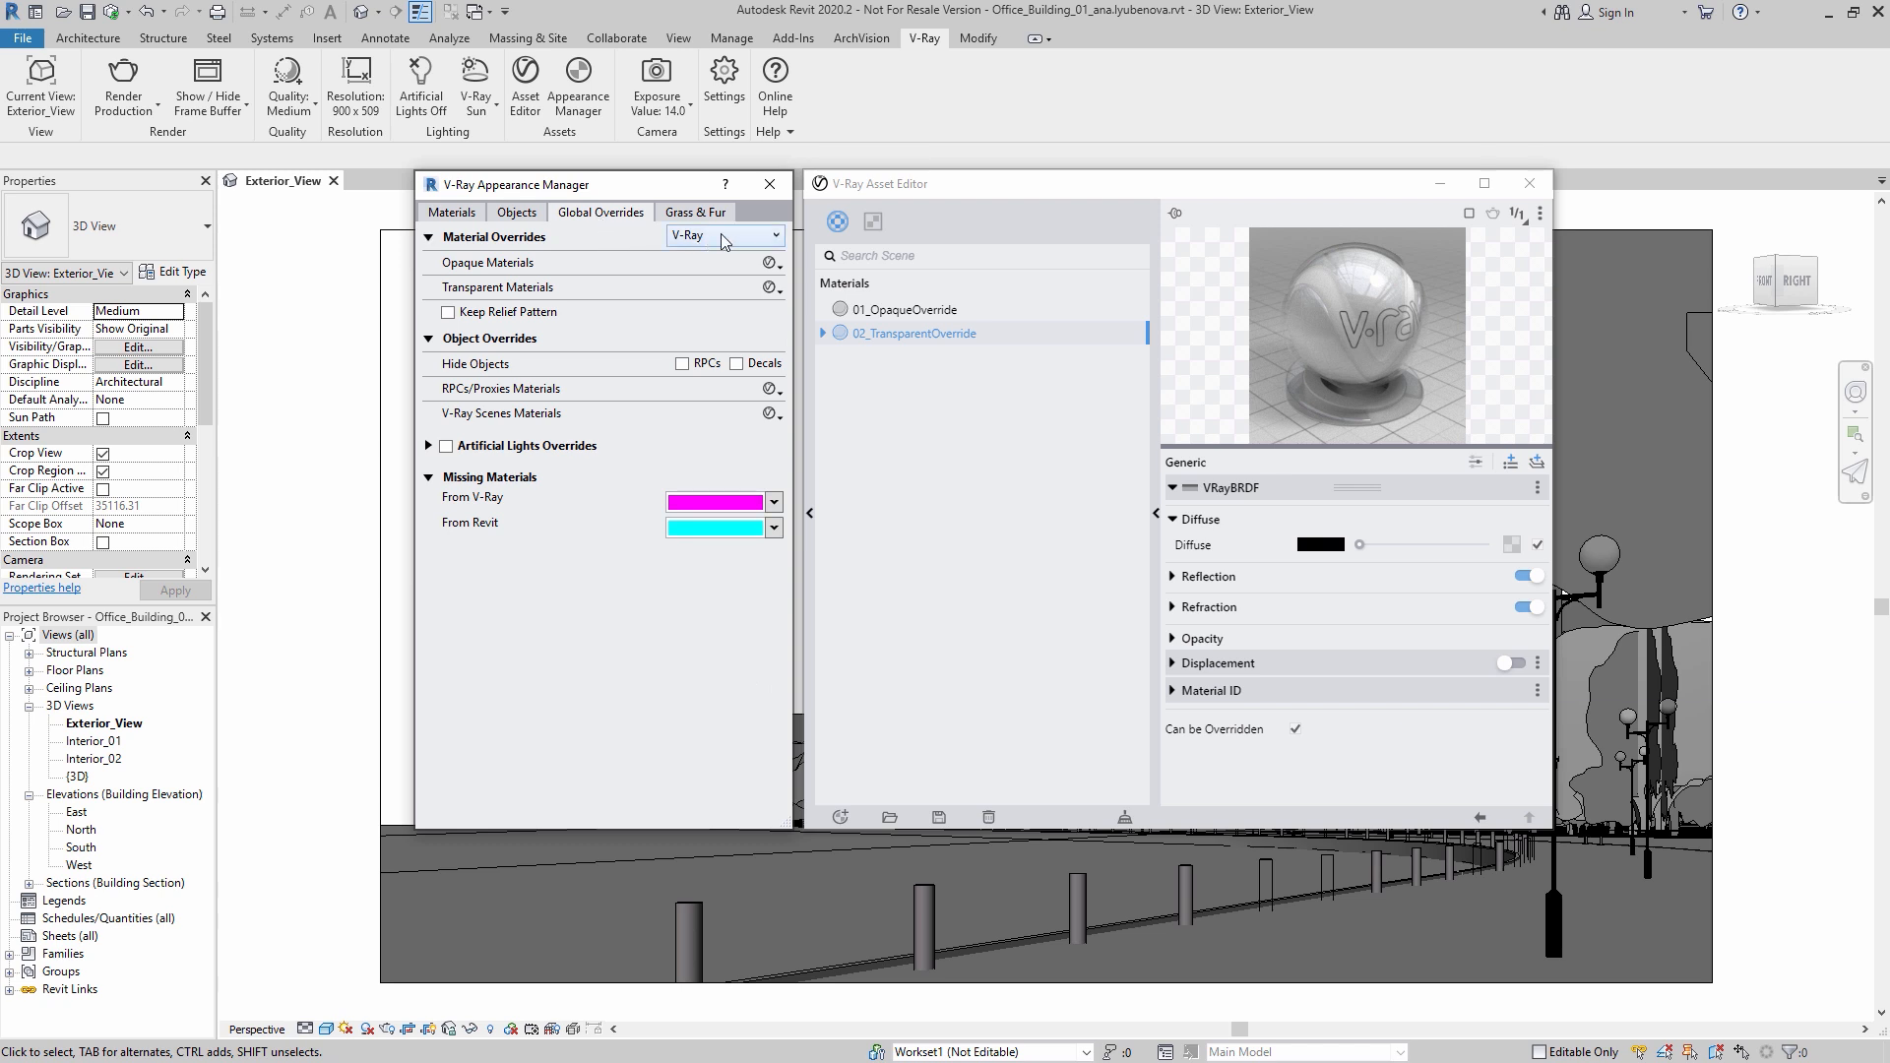
click(778, 237)
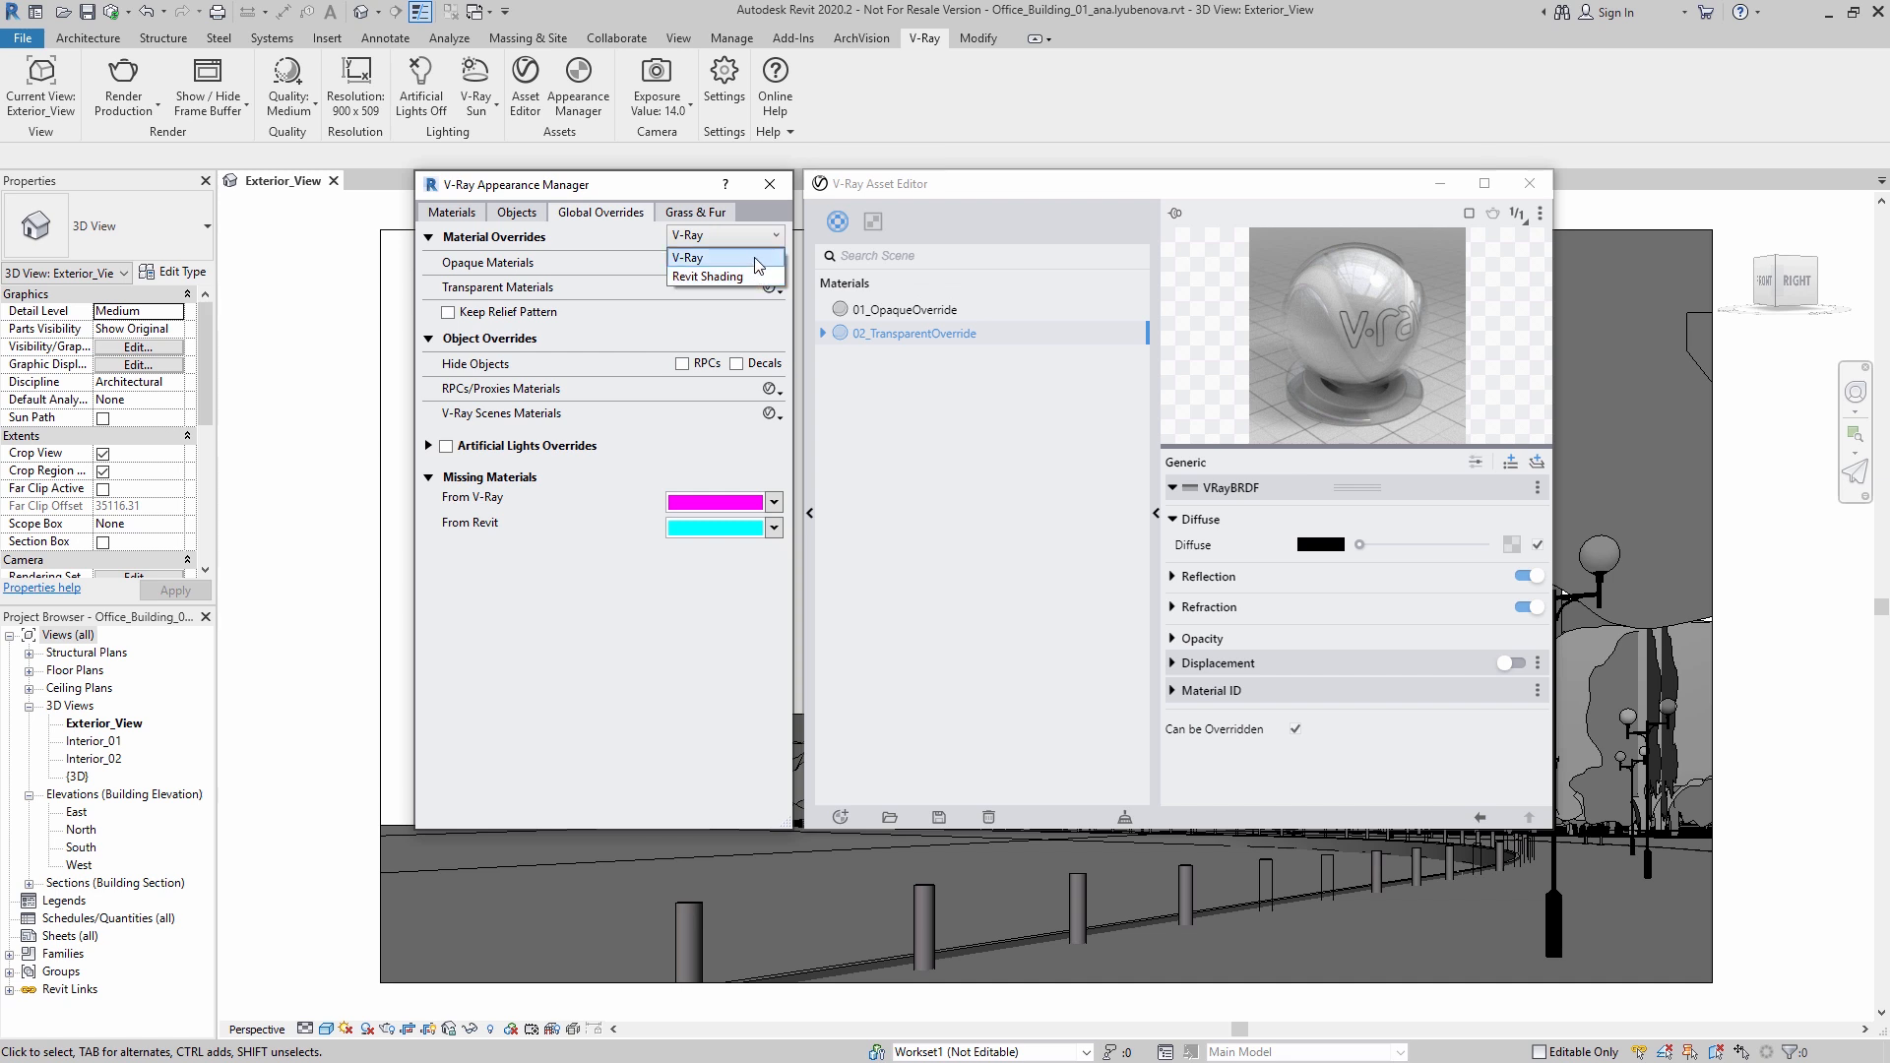
click(758, 259)
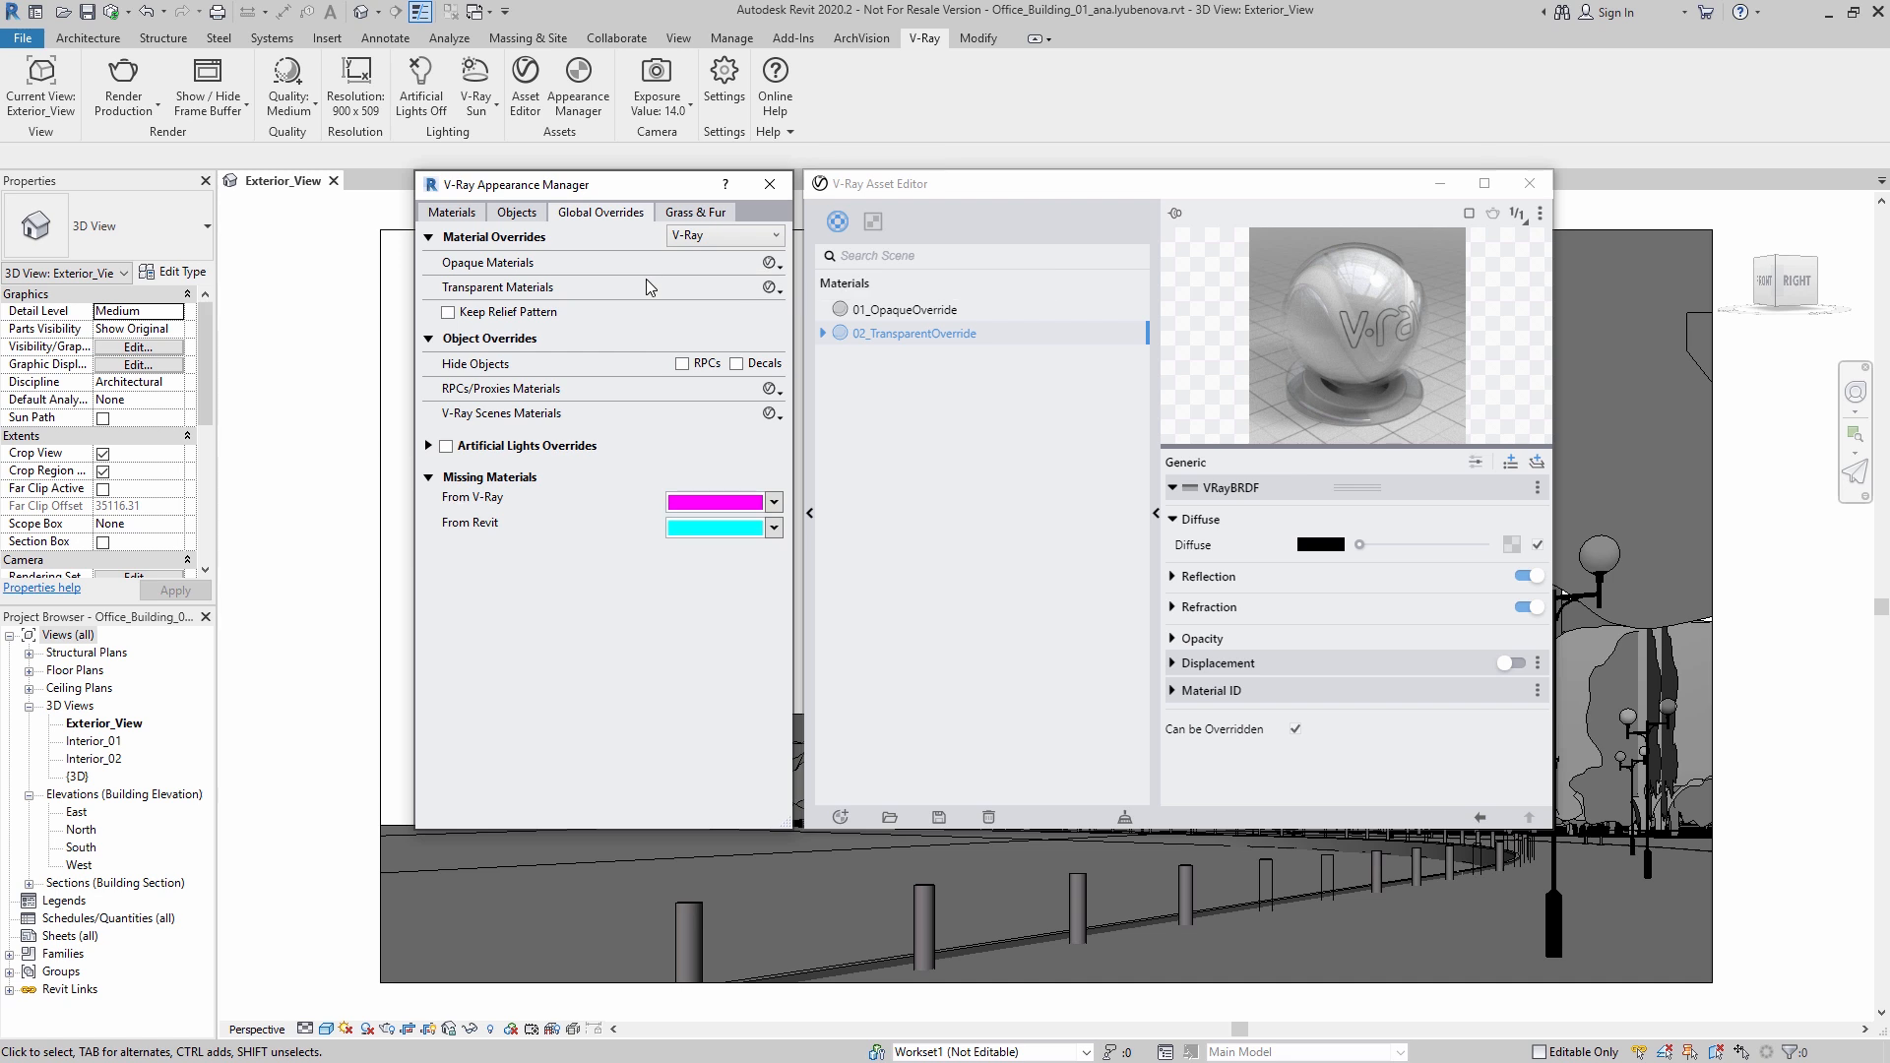
click(771, 264)
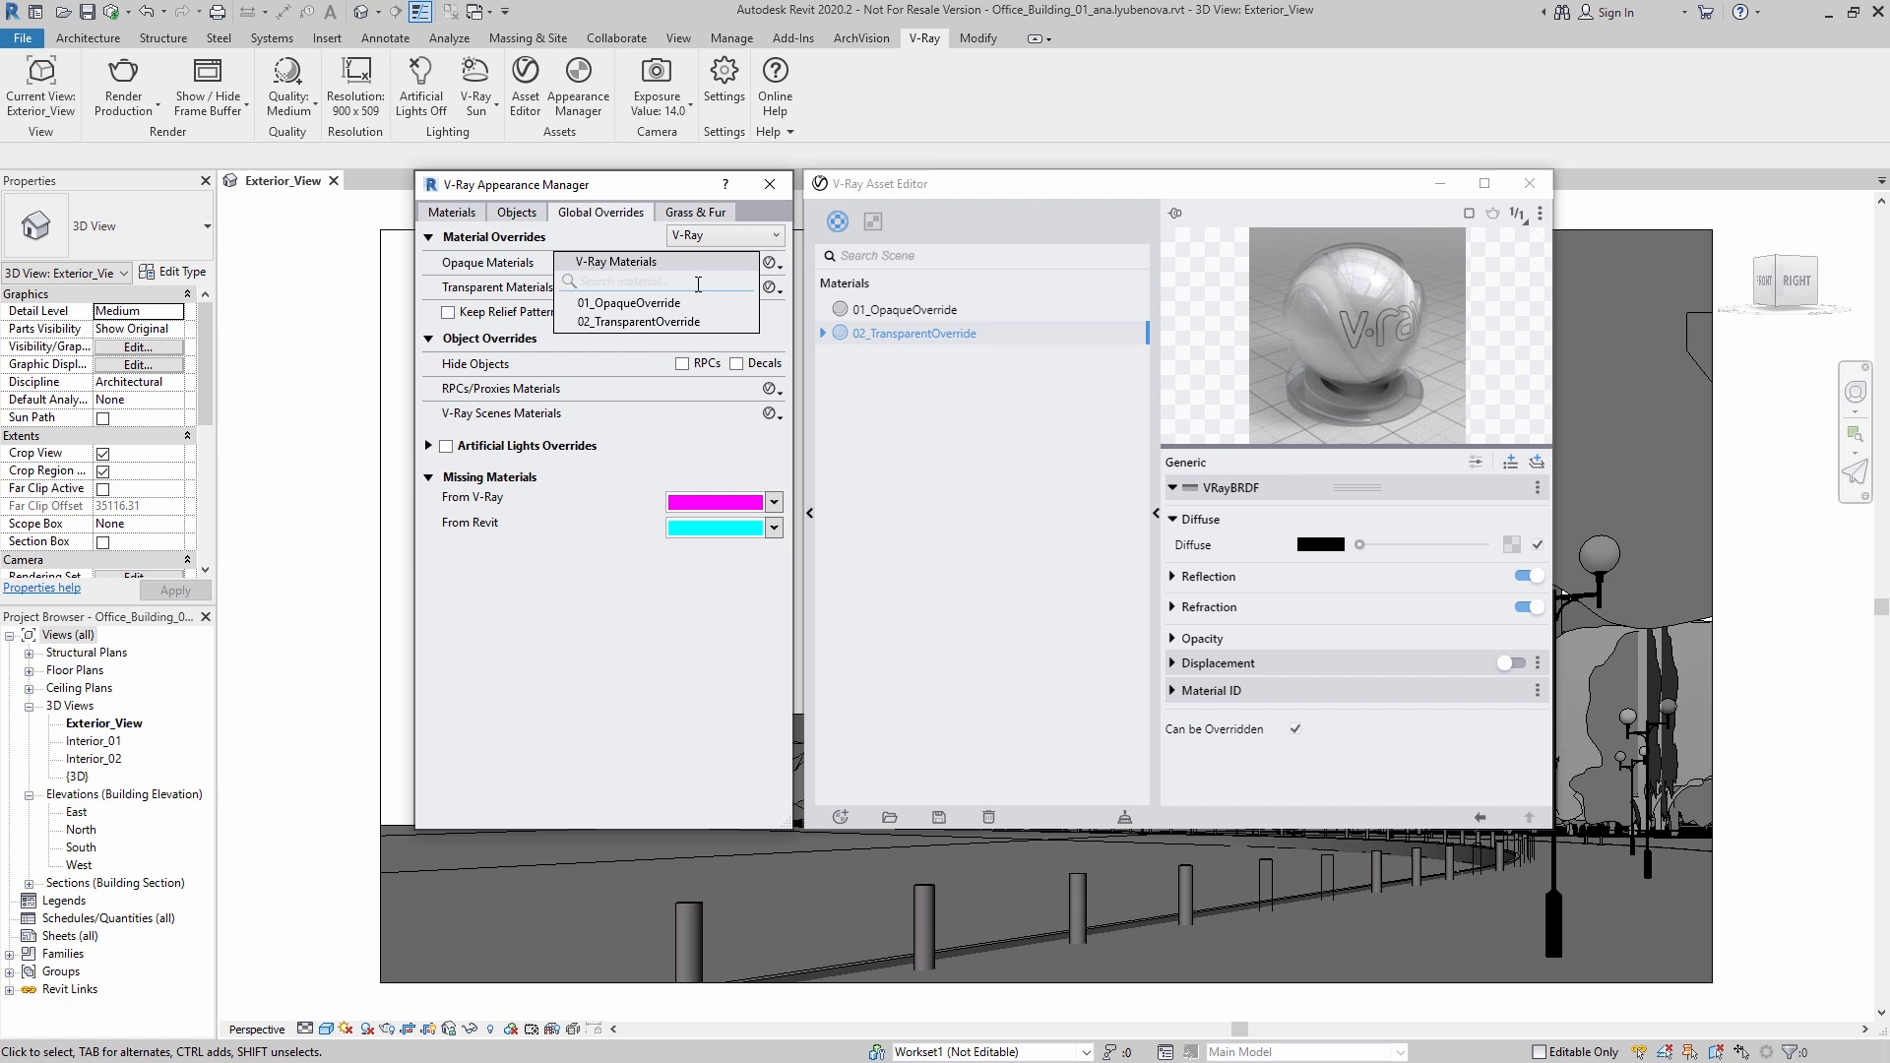
click(650, 303)
click(769, 288)
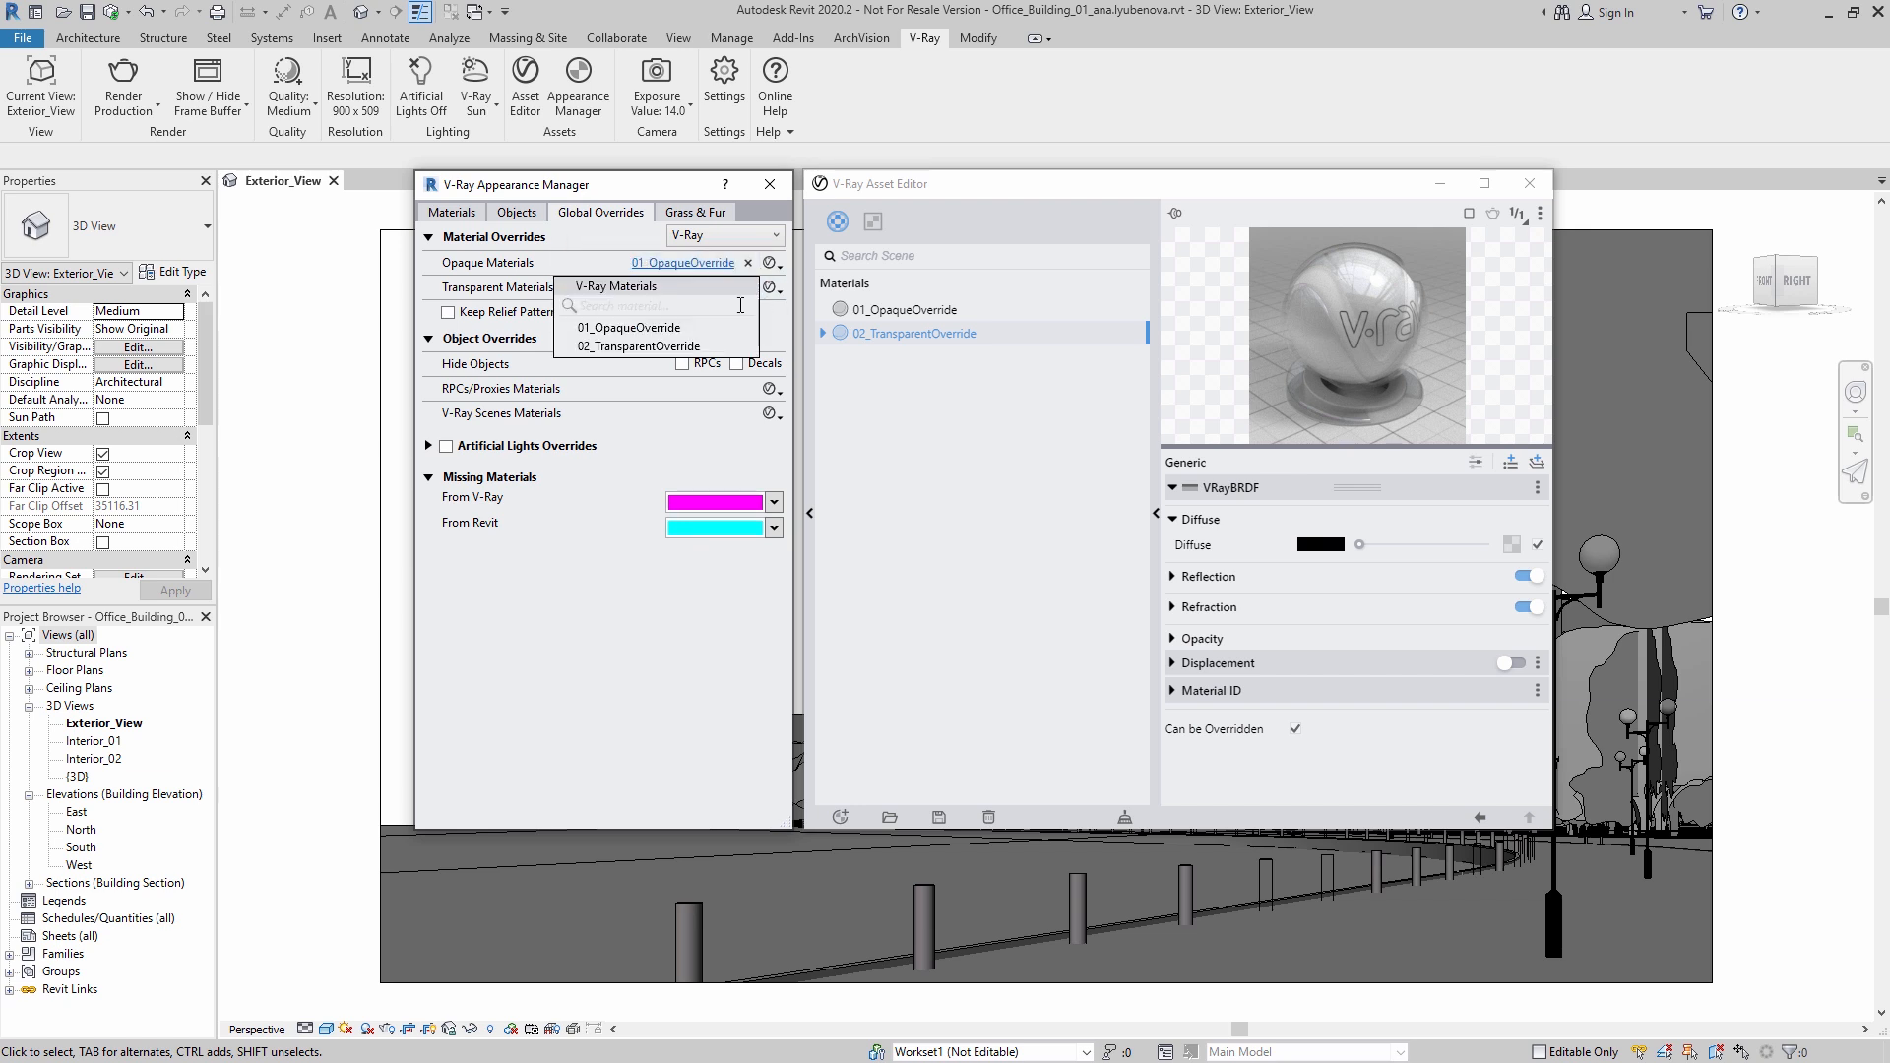
click(640, 346)
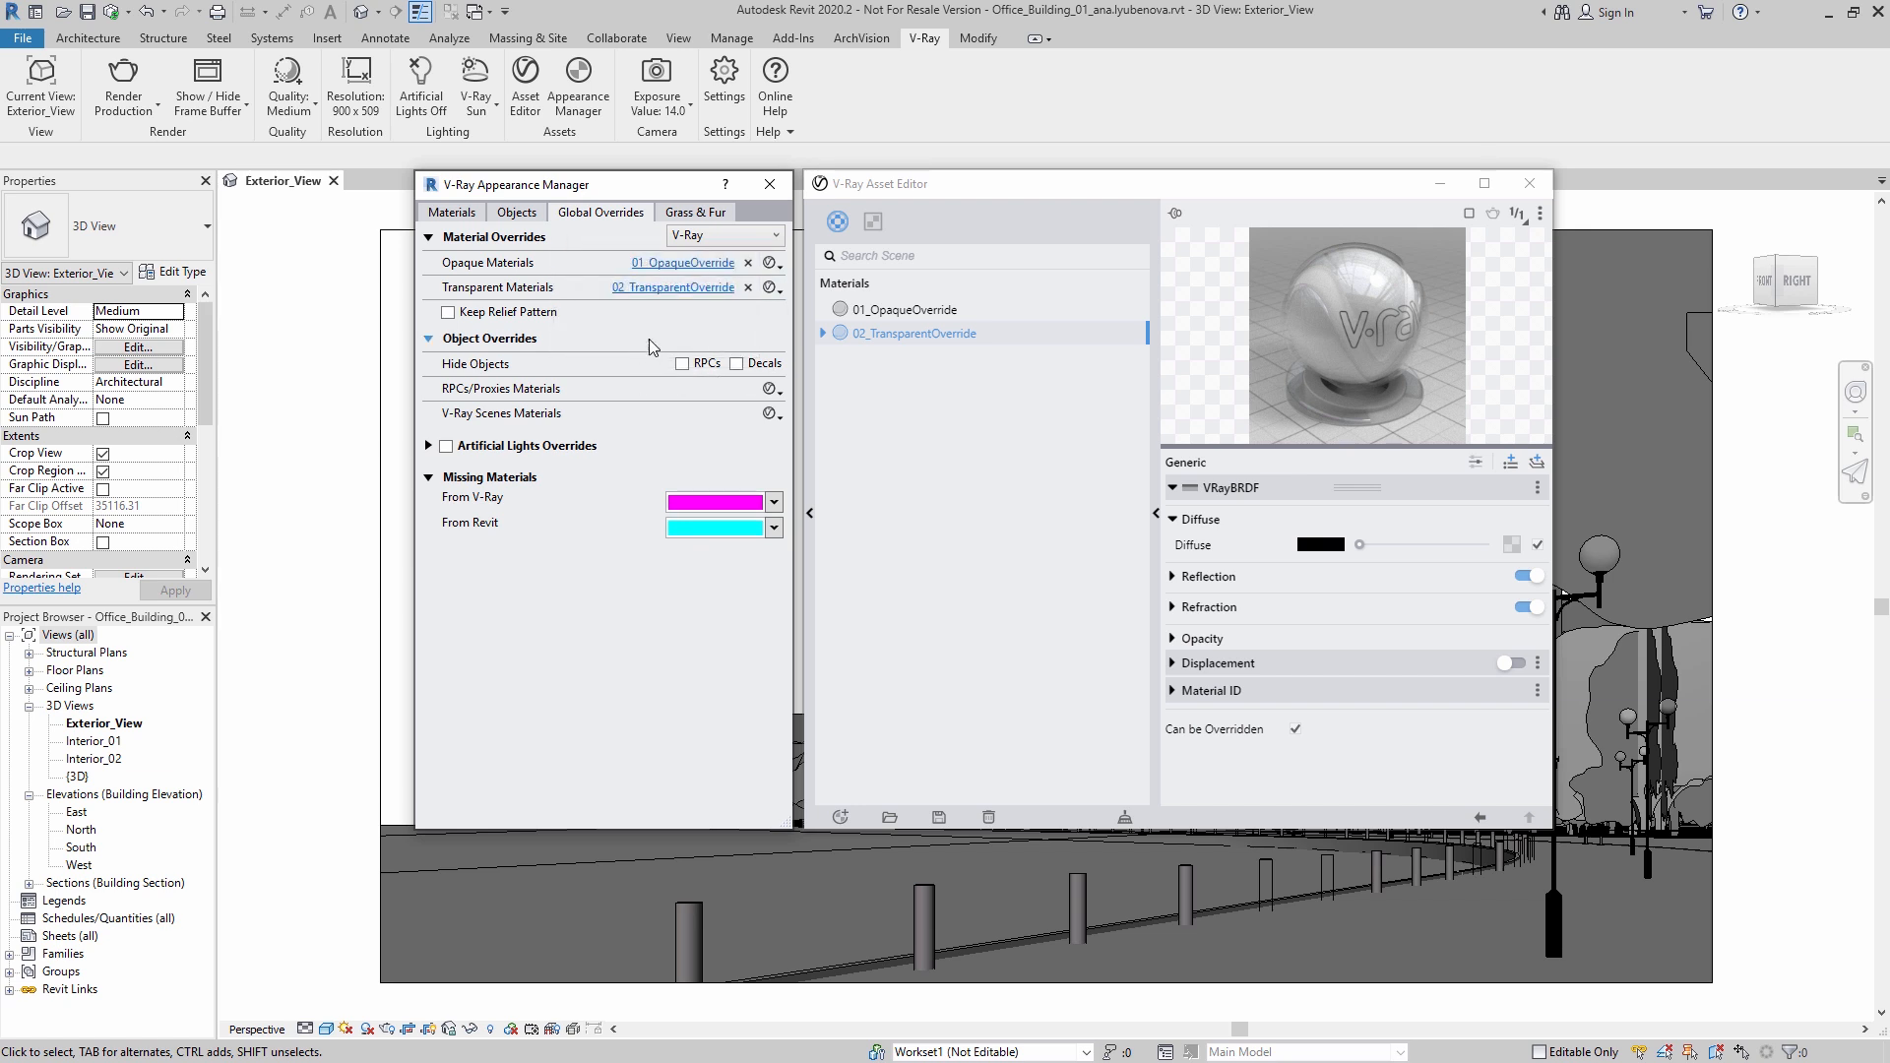
Step: Override the RPCs/Proxies materials with 01_OpaqueOverride and close the Appearance Manager and Asset Editor
click(771, 388)
click(670, 430)
click(770, 184)
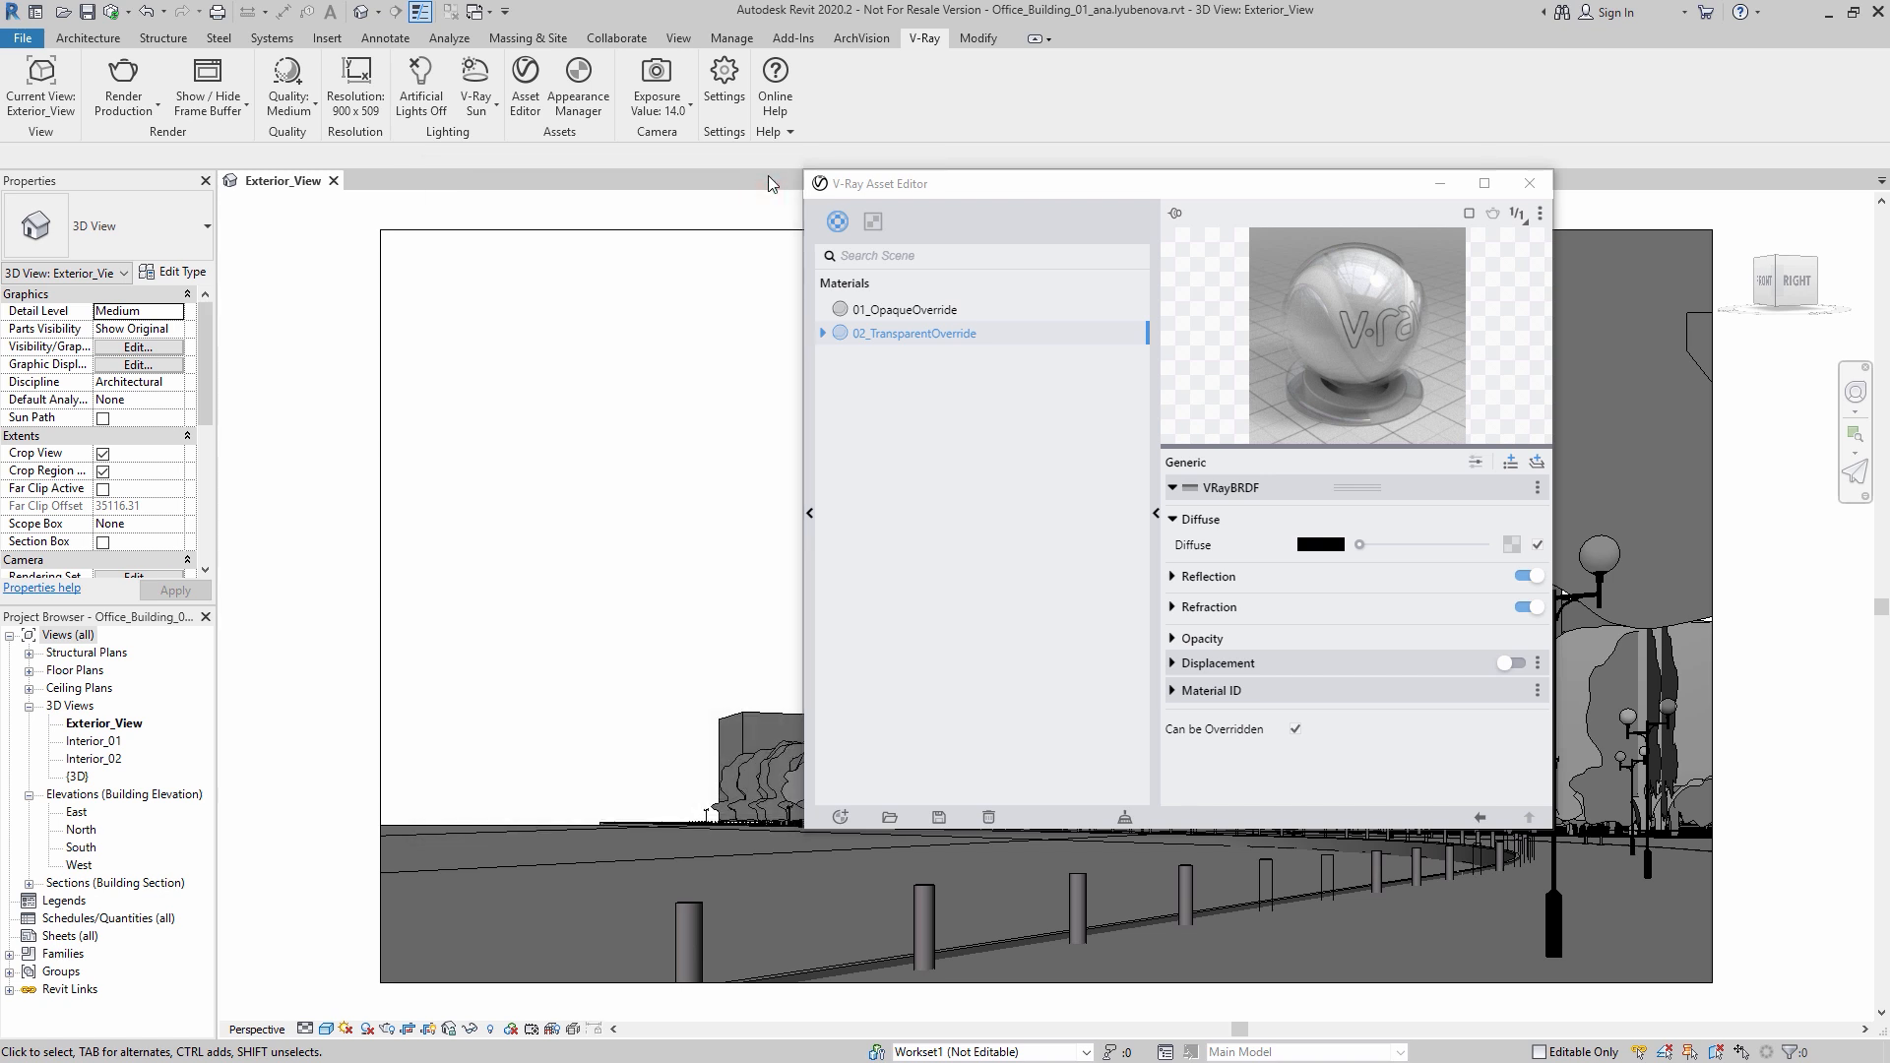
click(1530, 182)
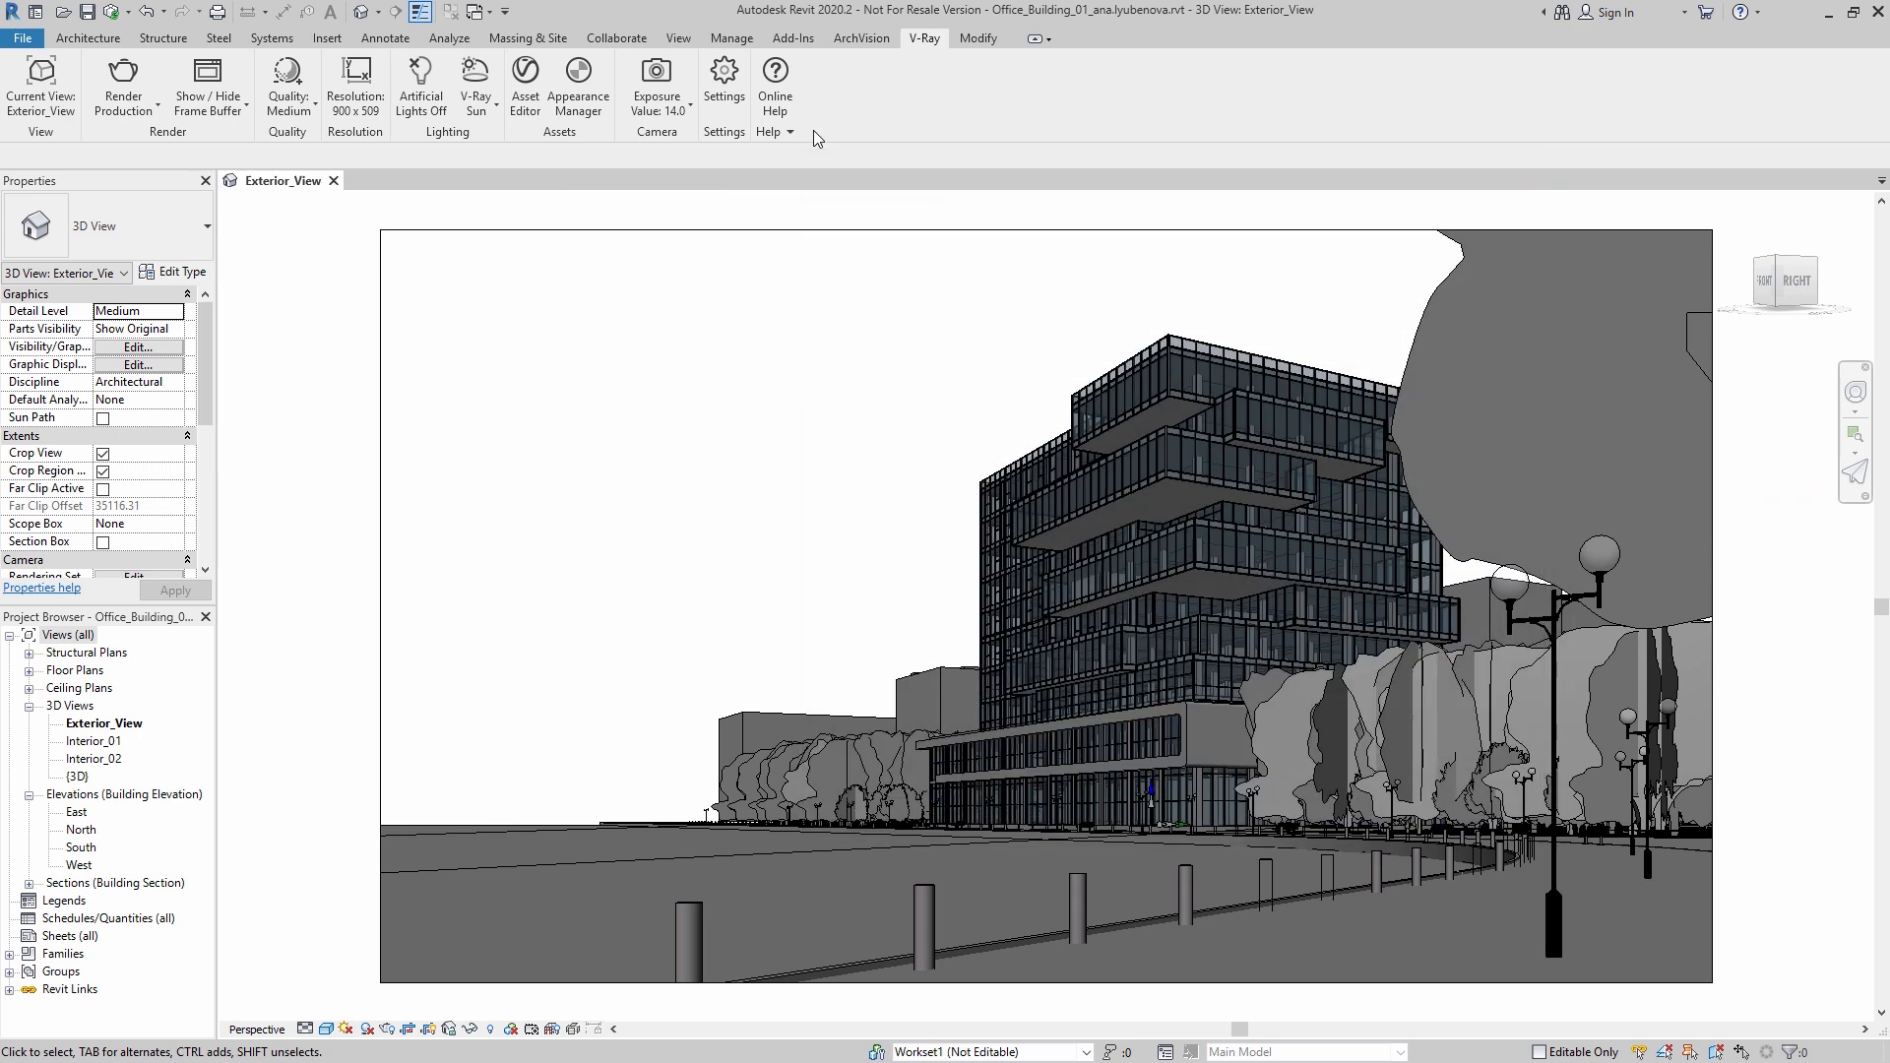
Step: Set the V-Ray render engine to GPU and enable the denoiser with the NVIDIA AI Denoiser engine
click(723, 84)
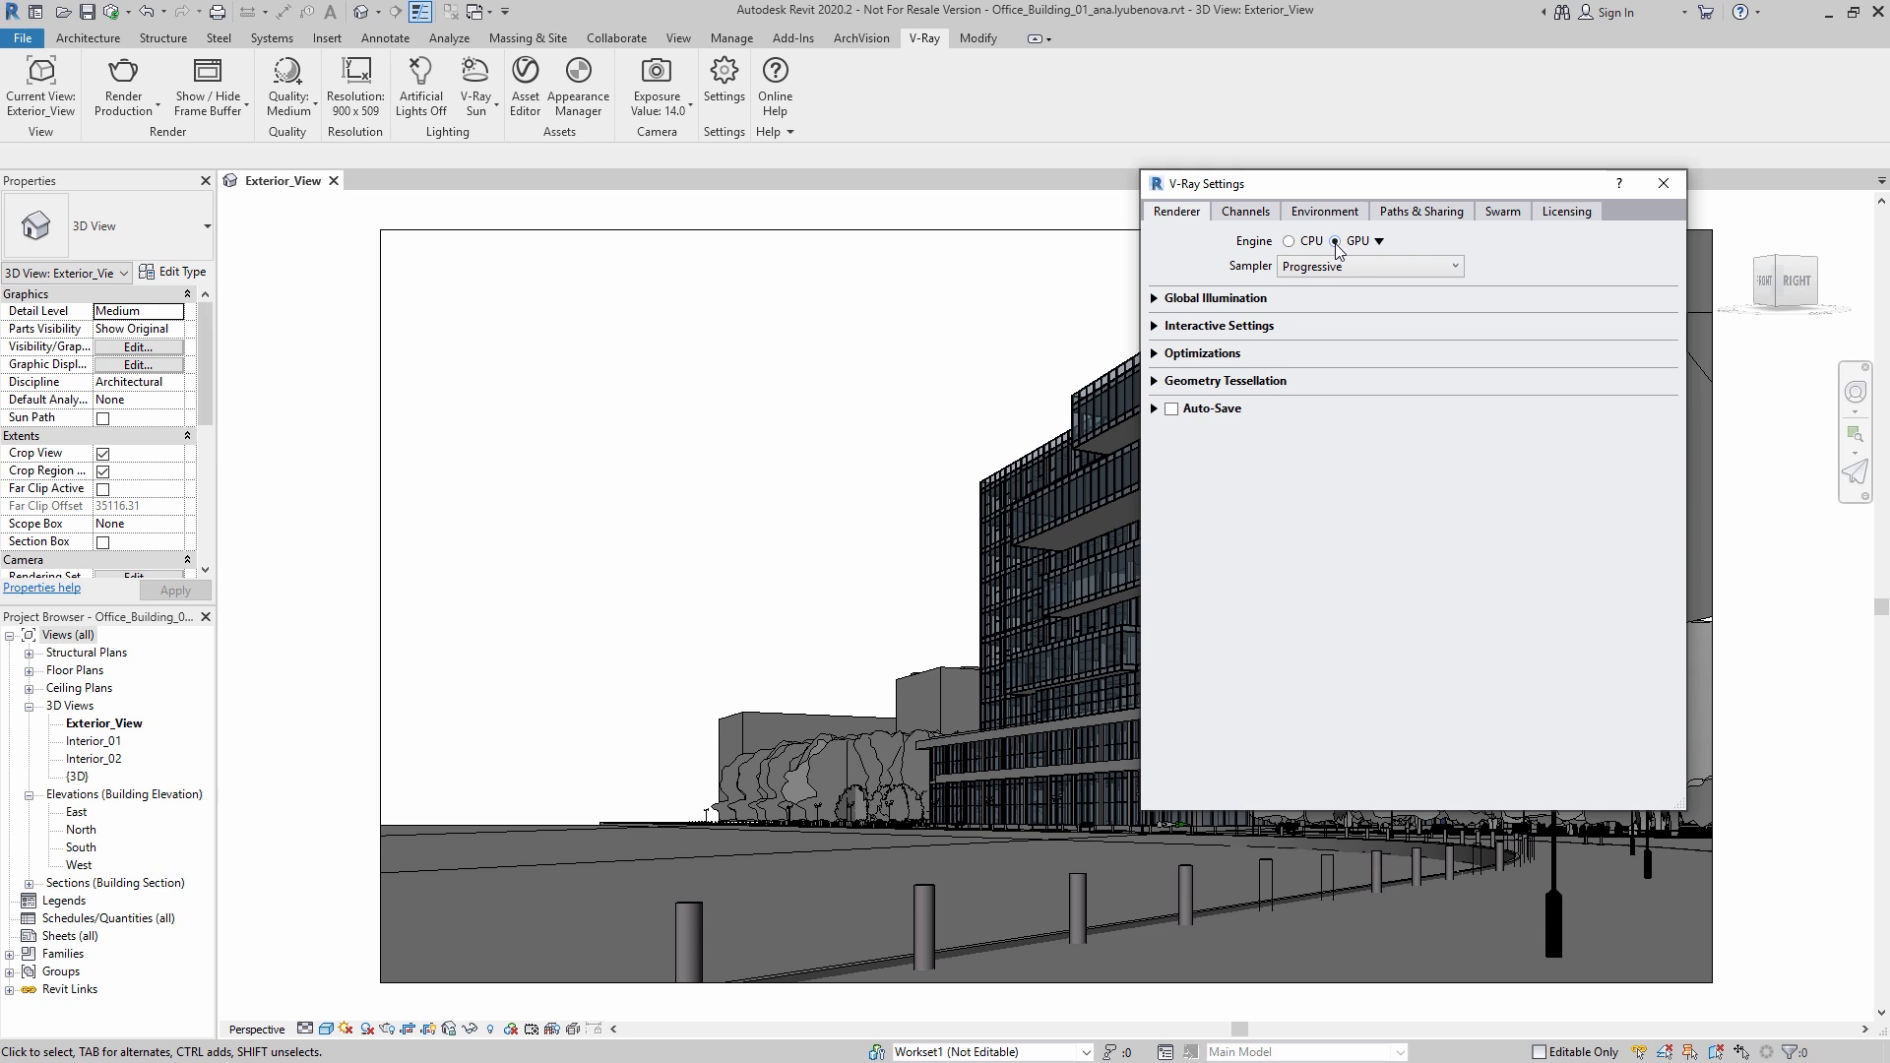
click(1241, 212)
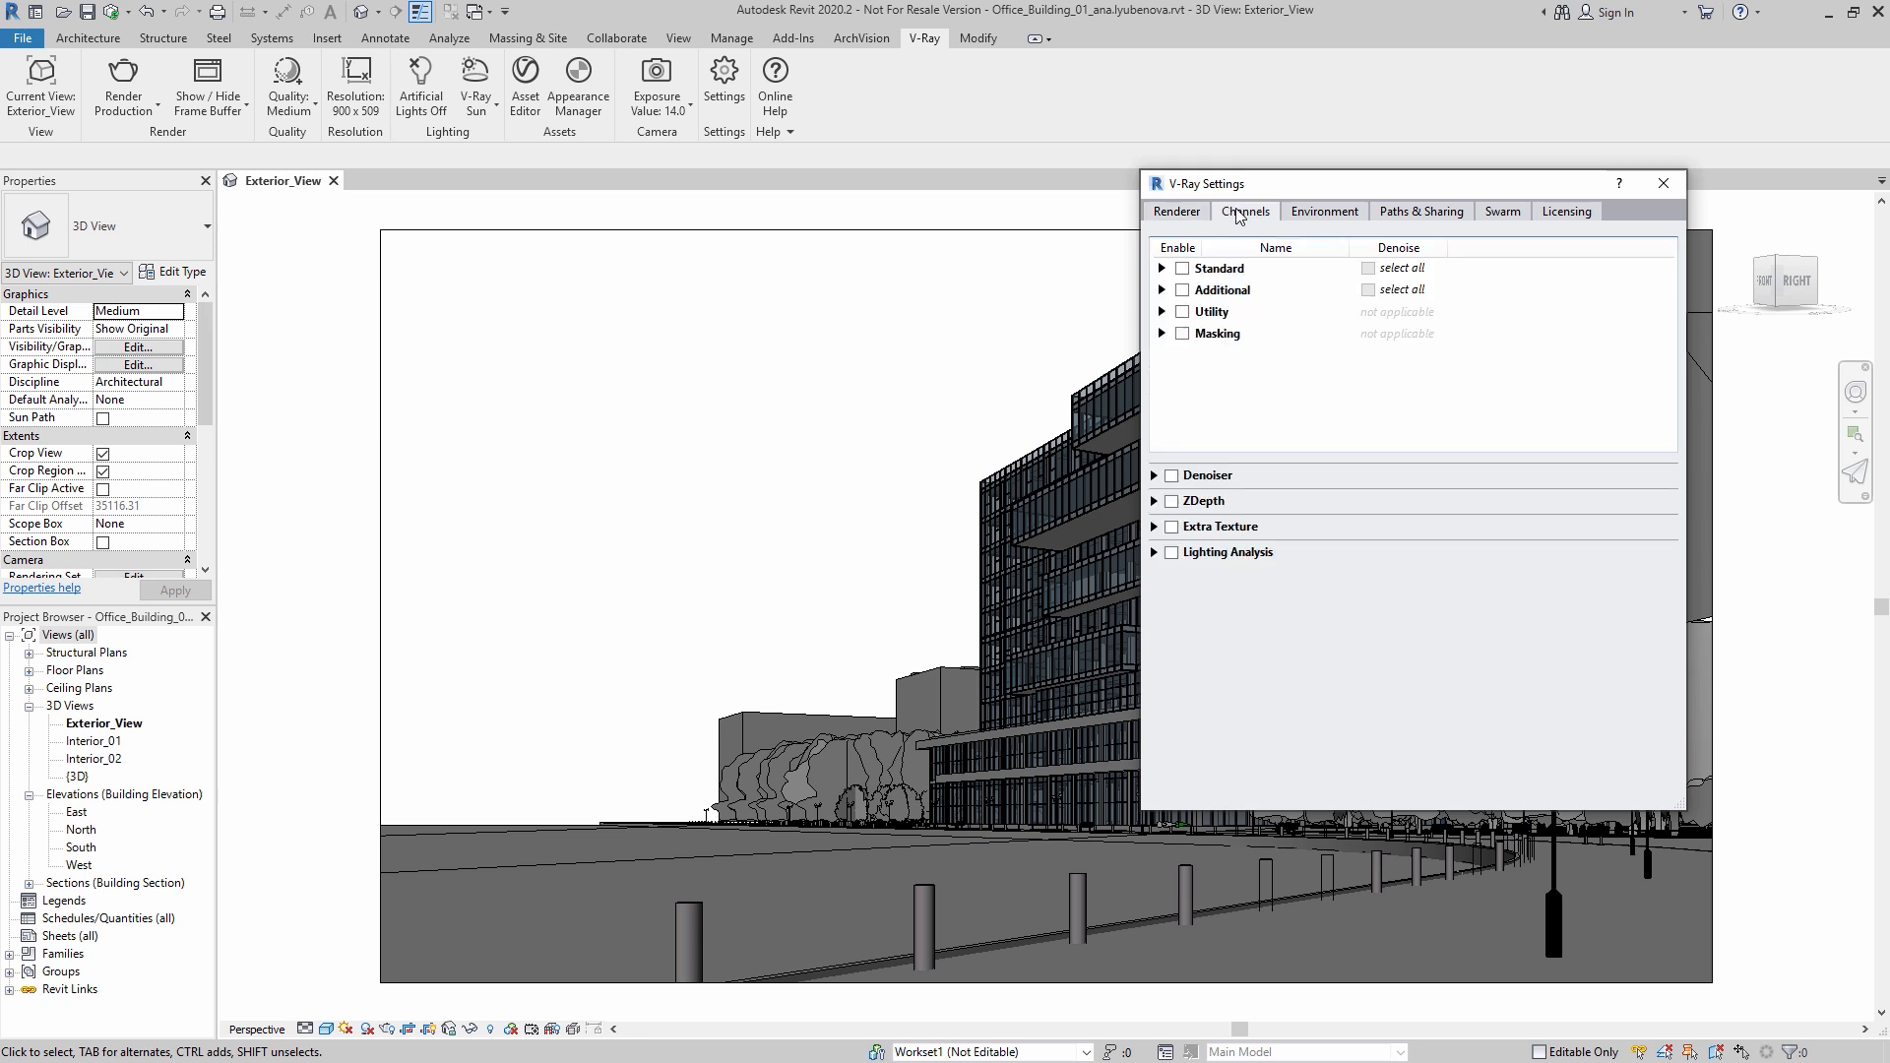
click(1171, 475)
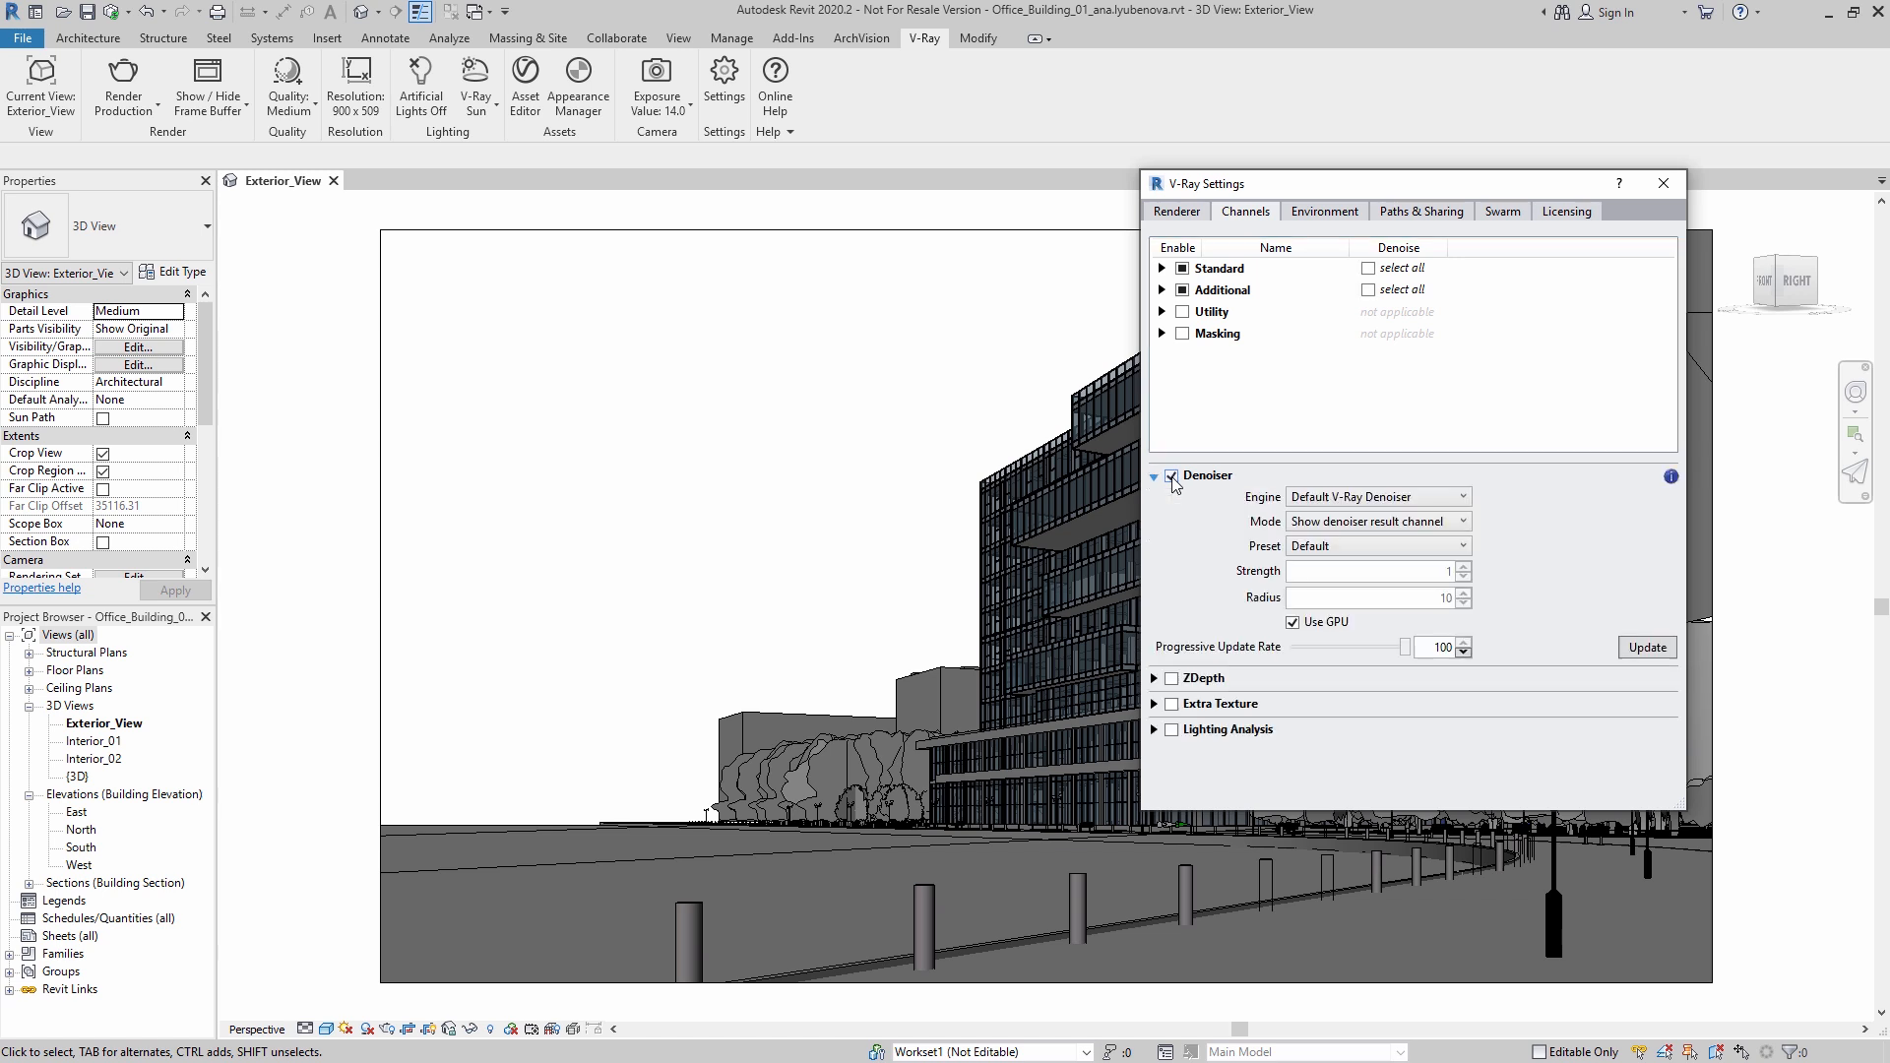
click(1449, 498)
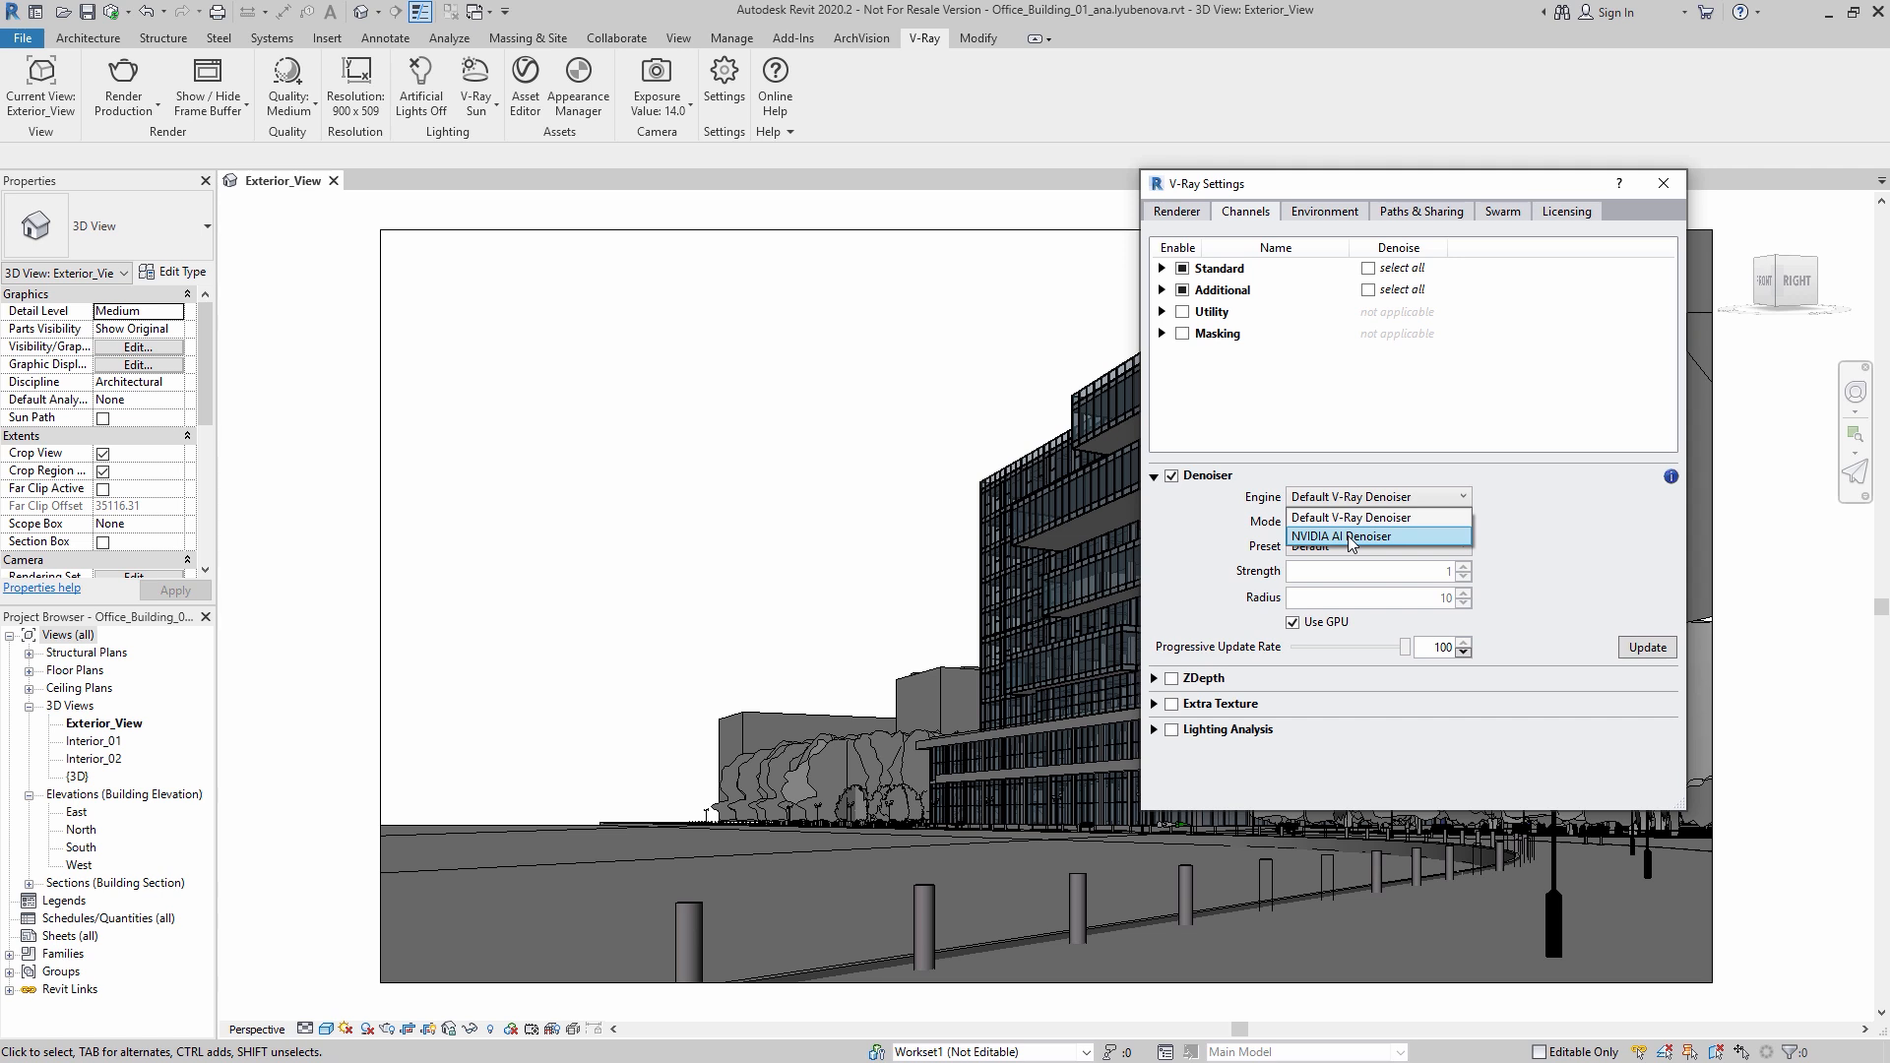
click(1349, 536)
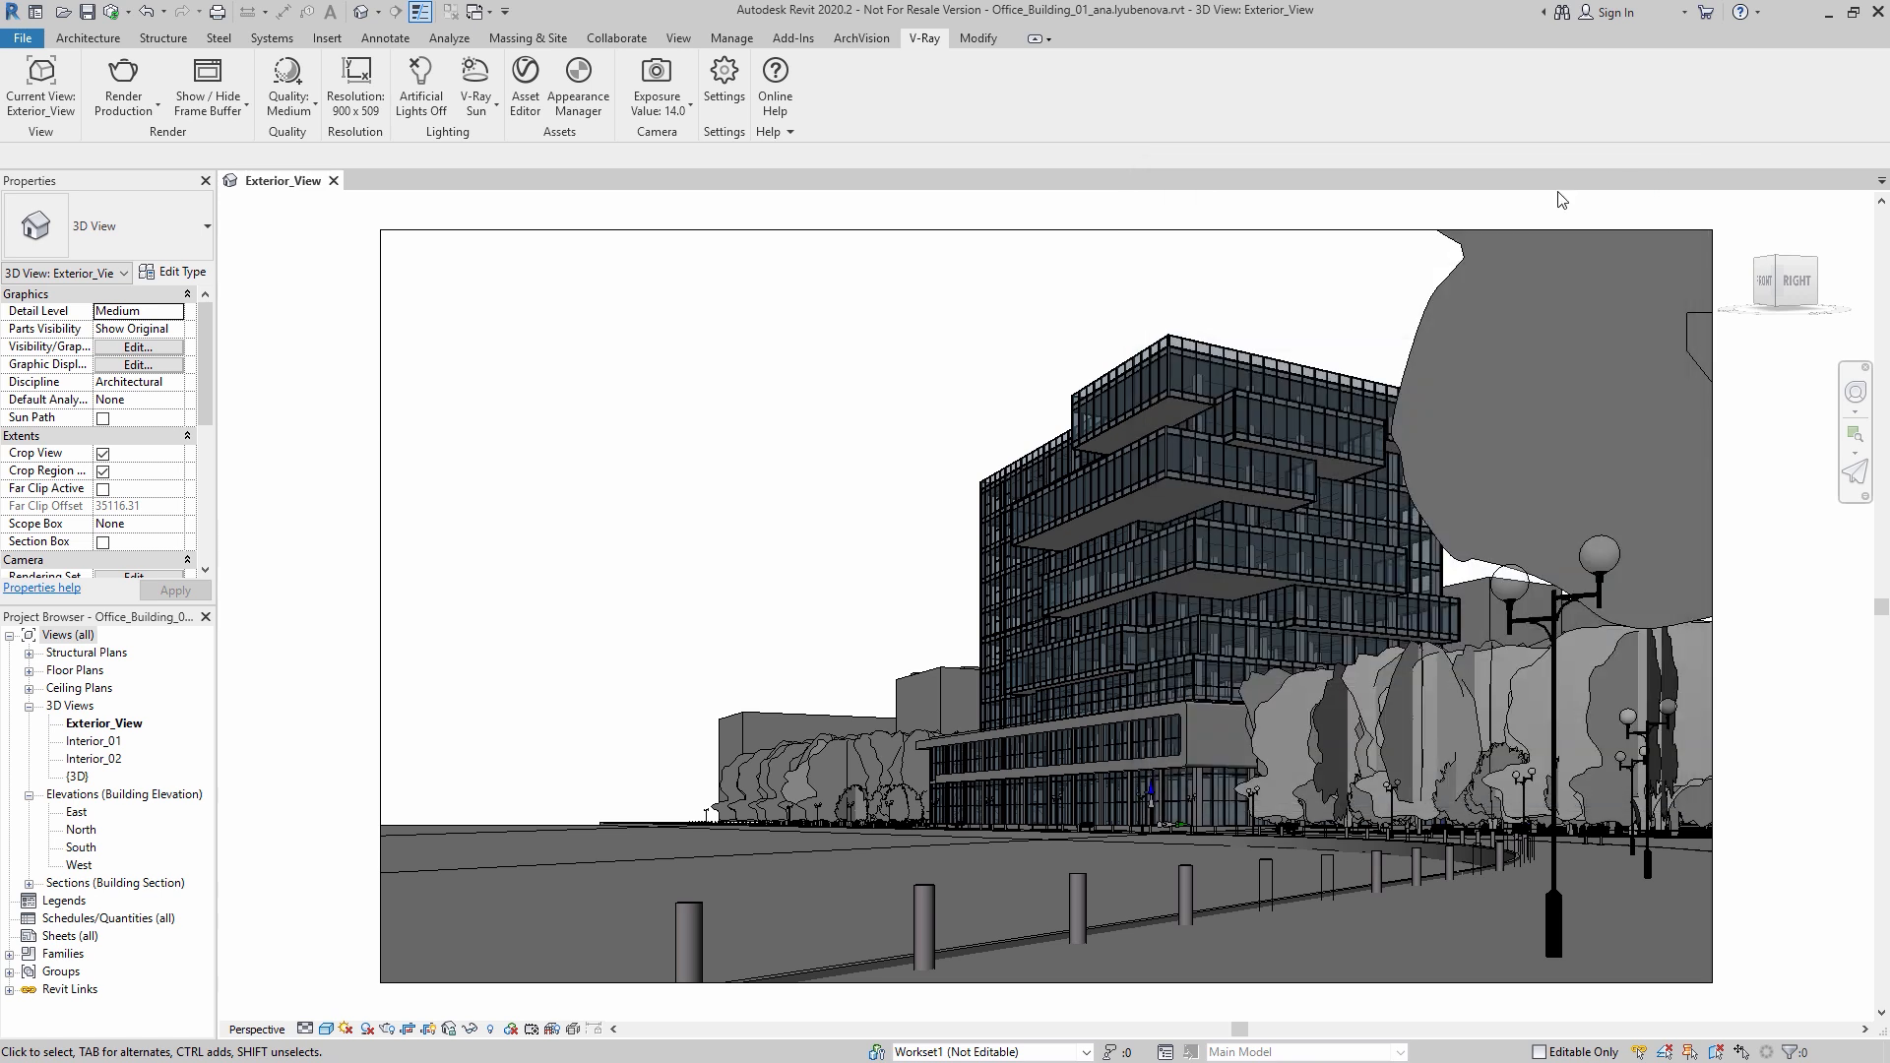
Step: Check the render resolution and start an interactive V-Ray render of Exterior_View
click(349, 81)
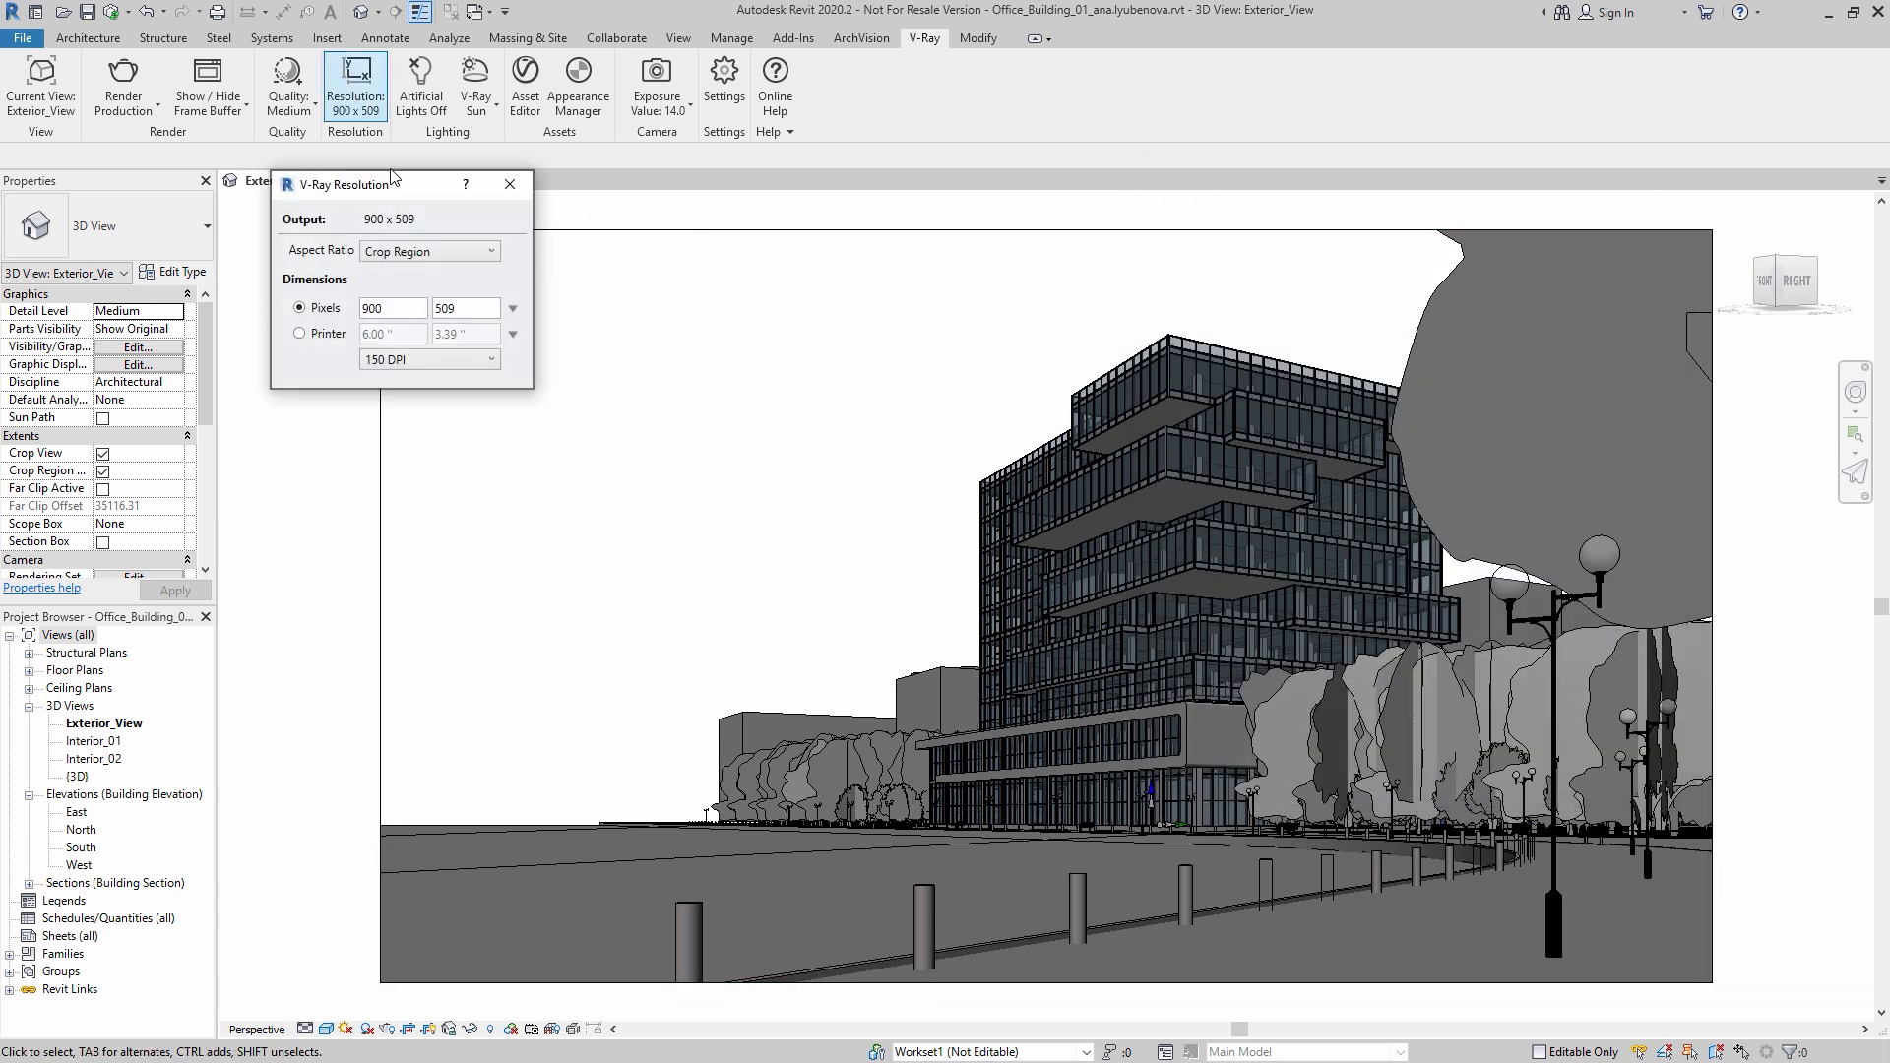
click(510, 185)
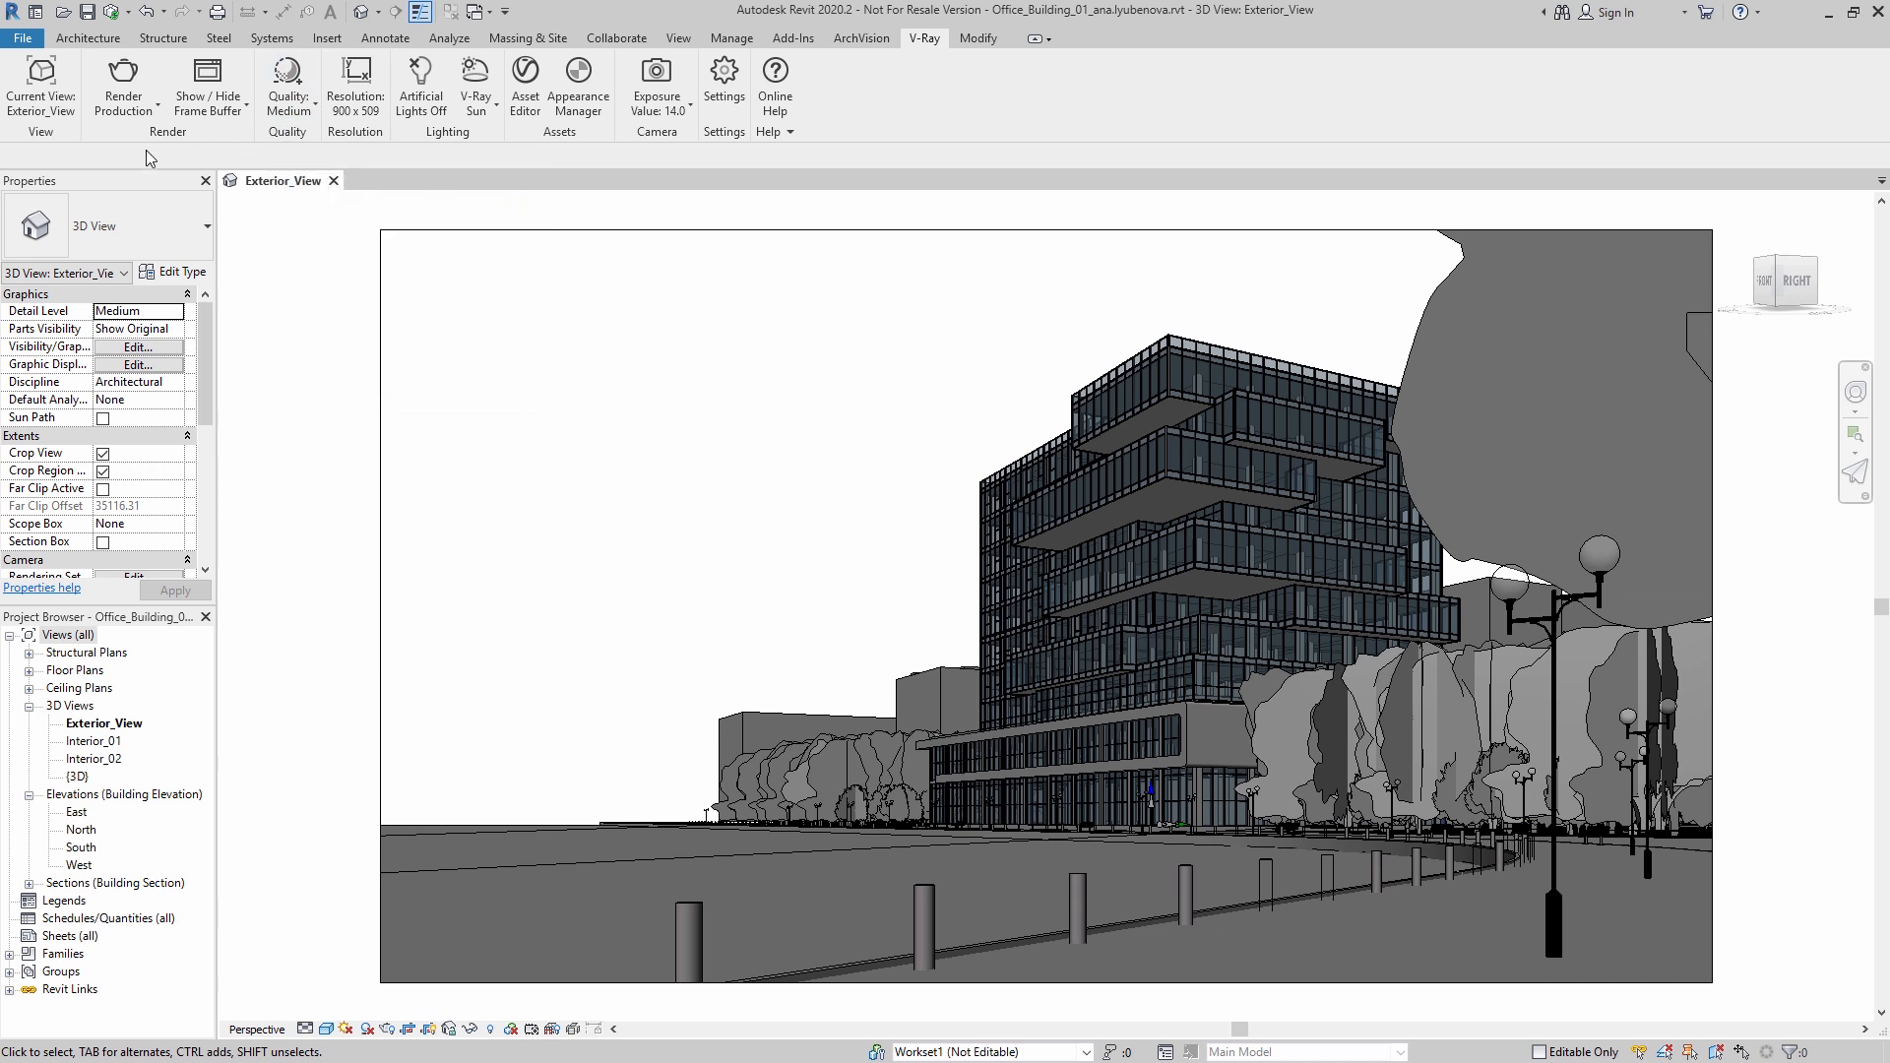
click(54, 98)
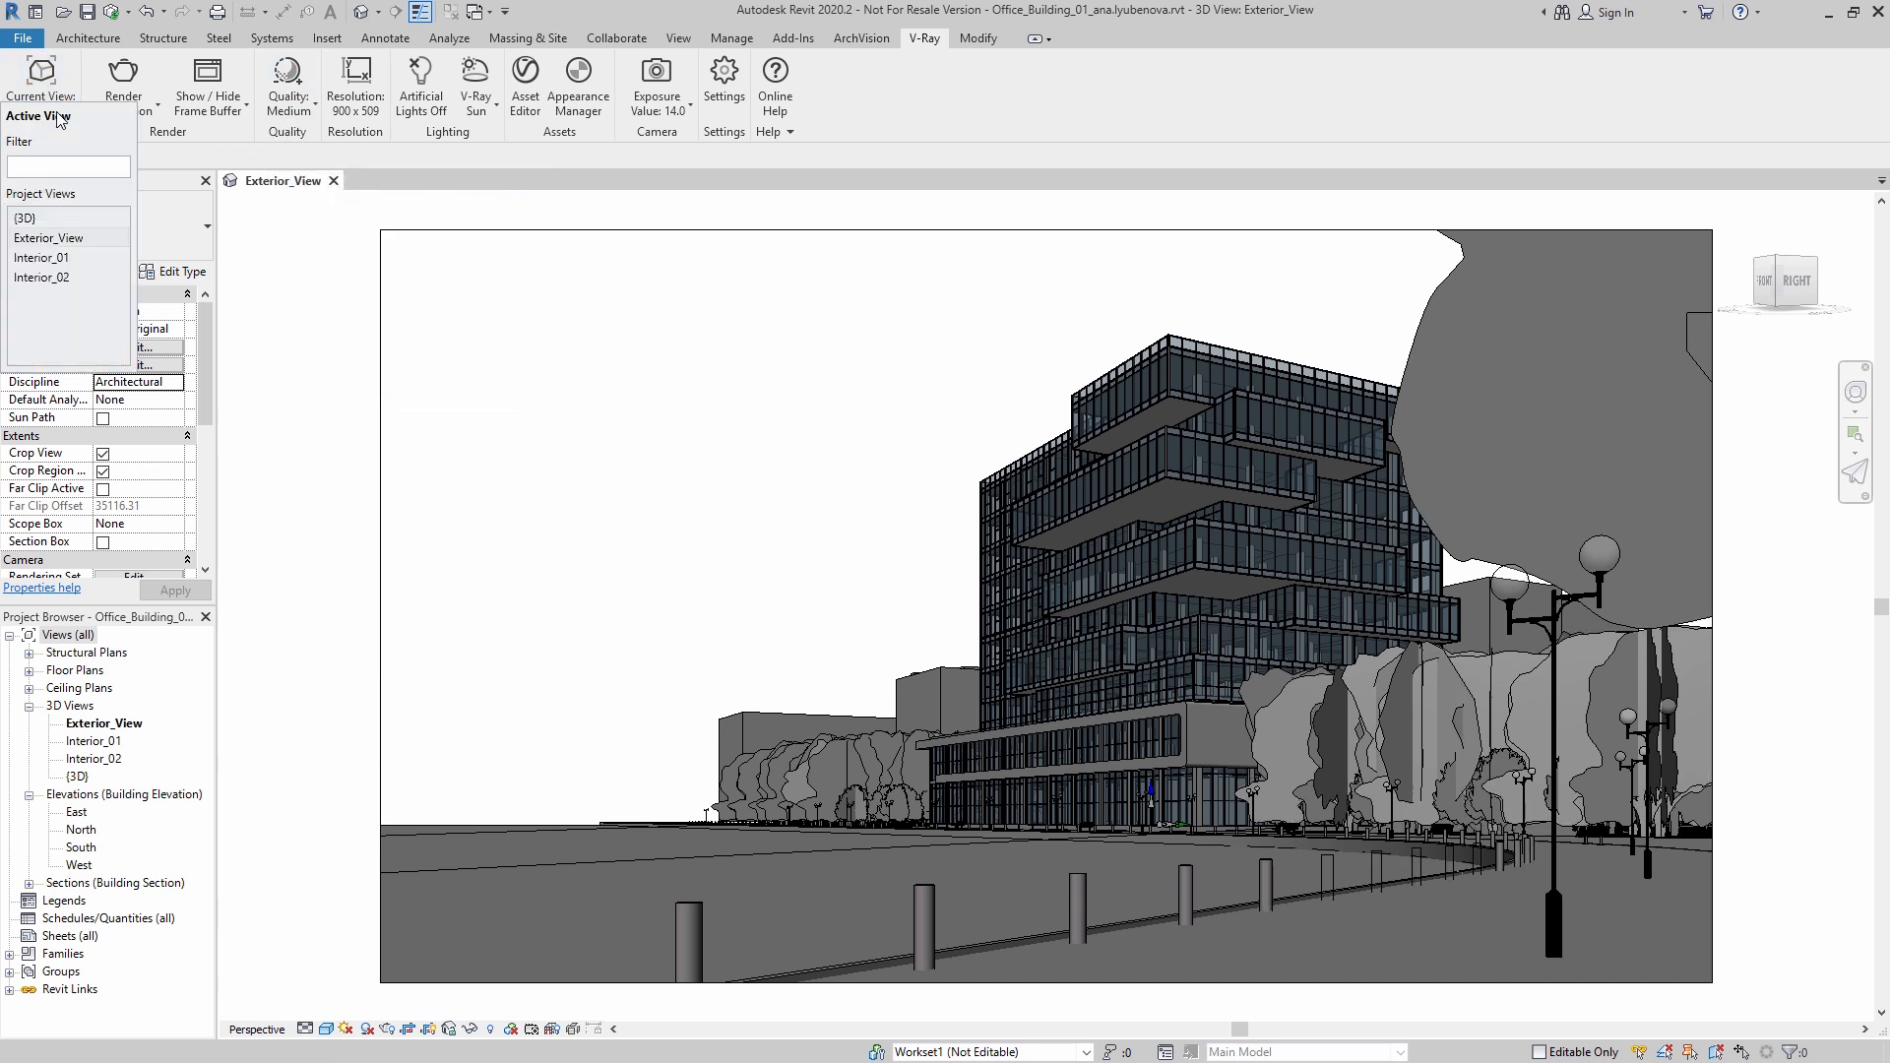
click(45, 240)
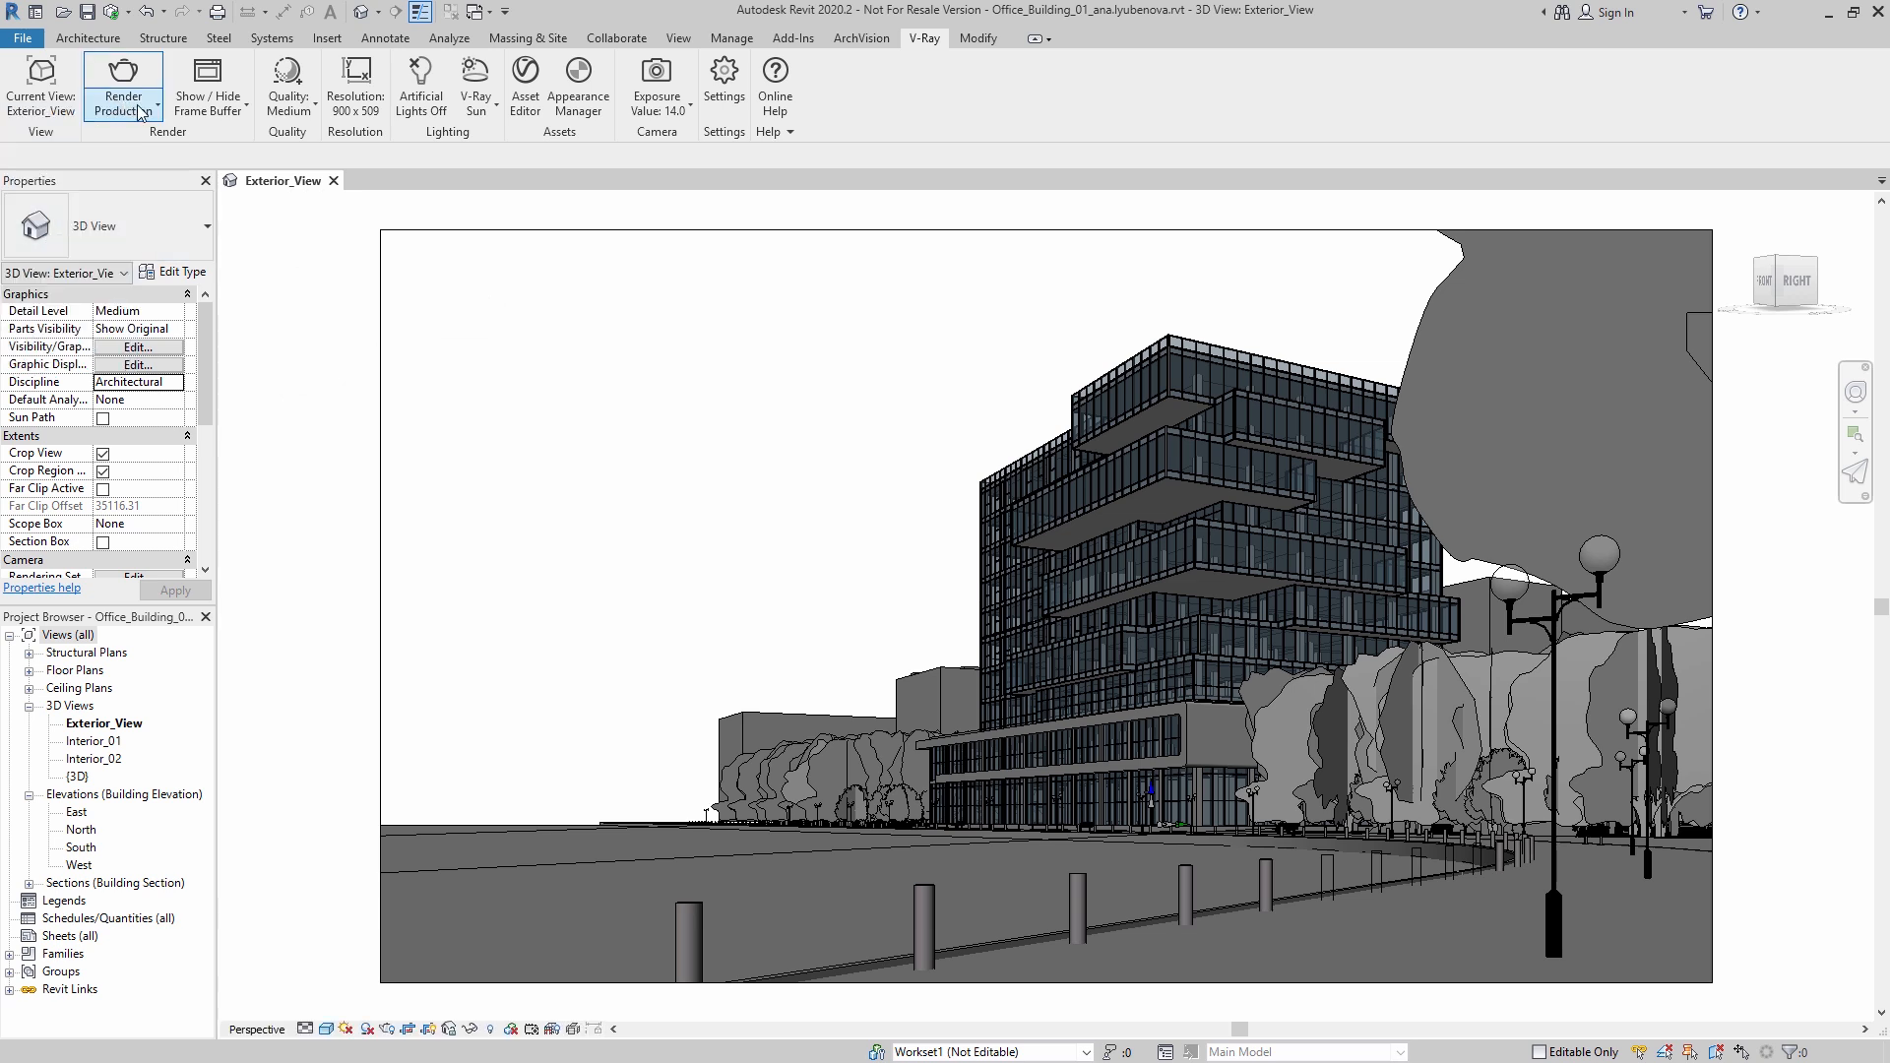
click(138, 108)
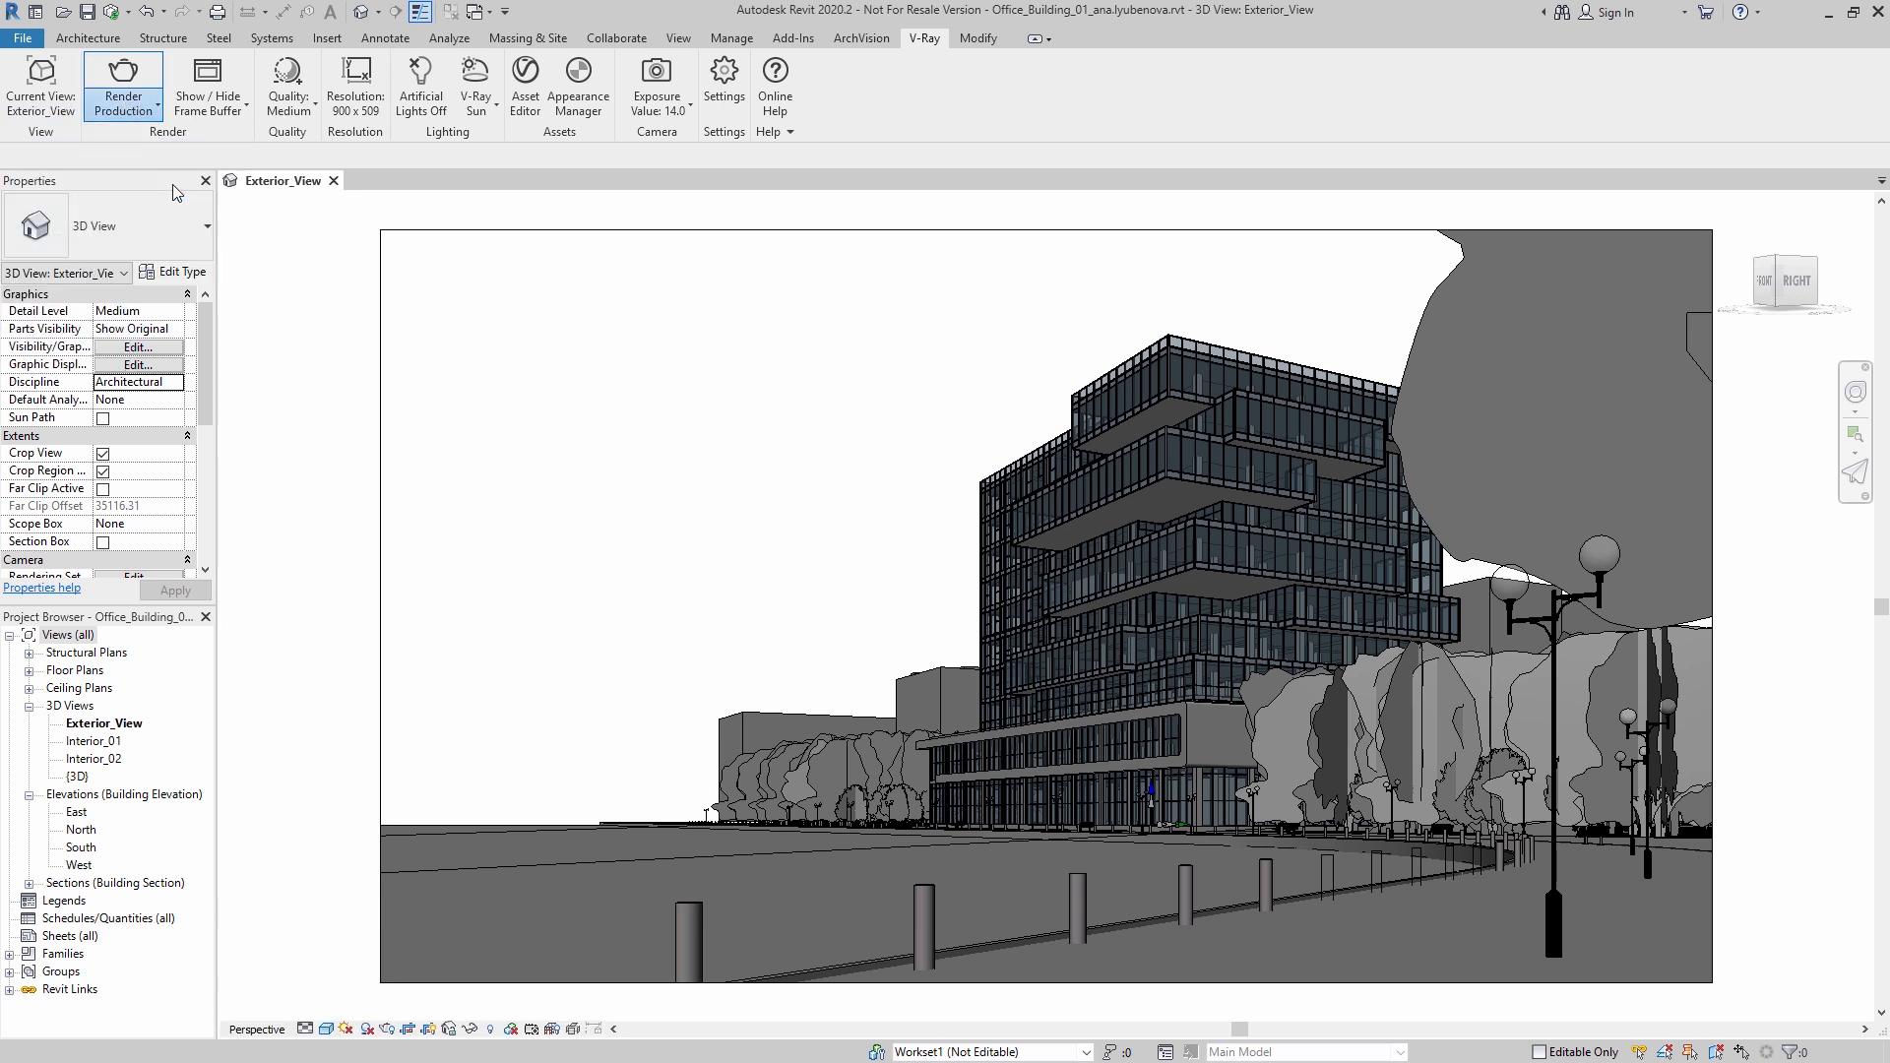
click(173, 185)
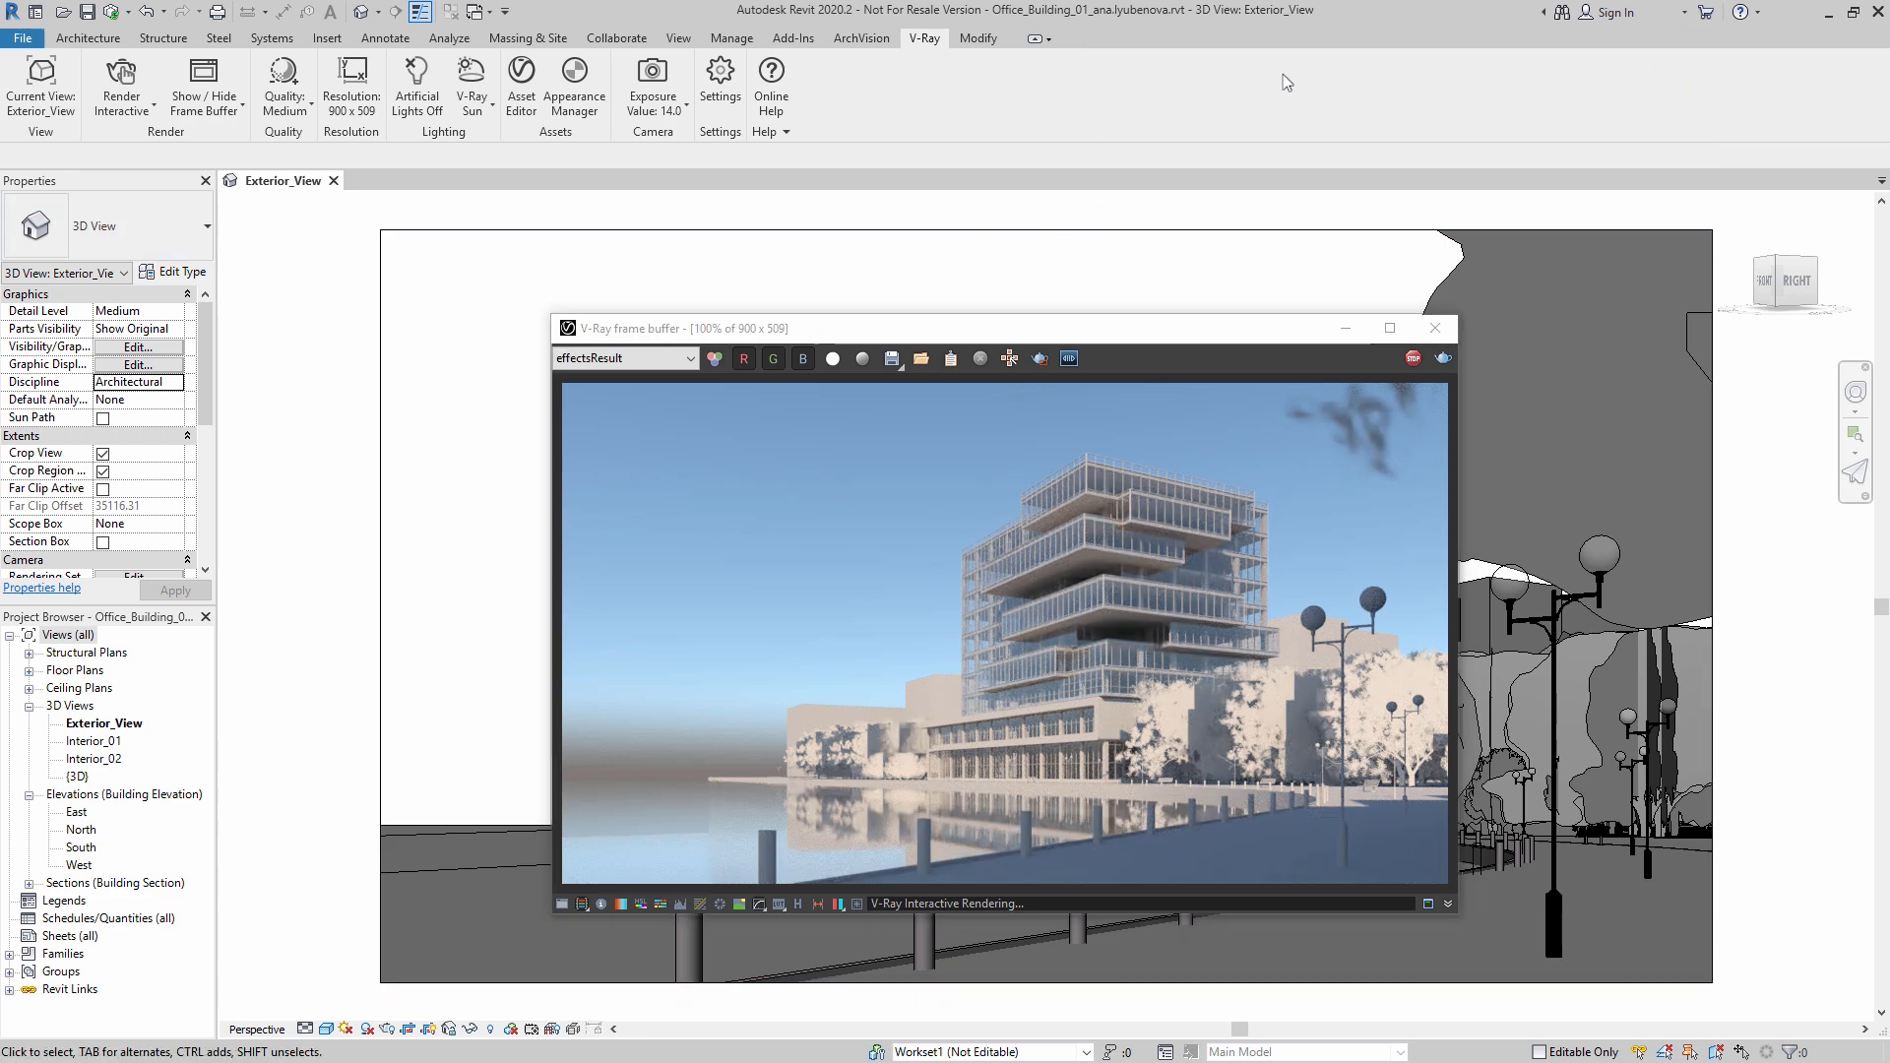
Step: Open the Appearance Manager beside the frame buffer and show its objects with Furniture Systems and Generic Models collapsed
click(569, 88)
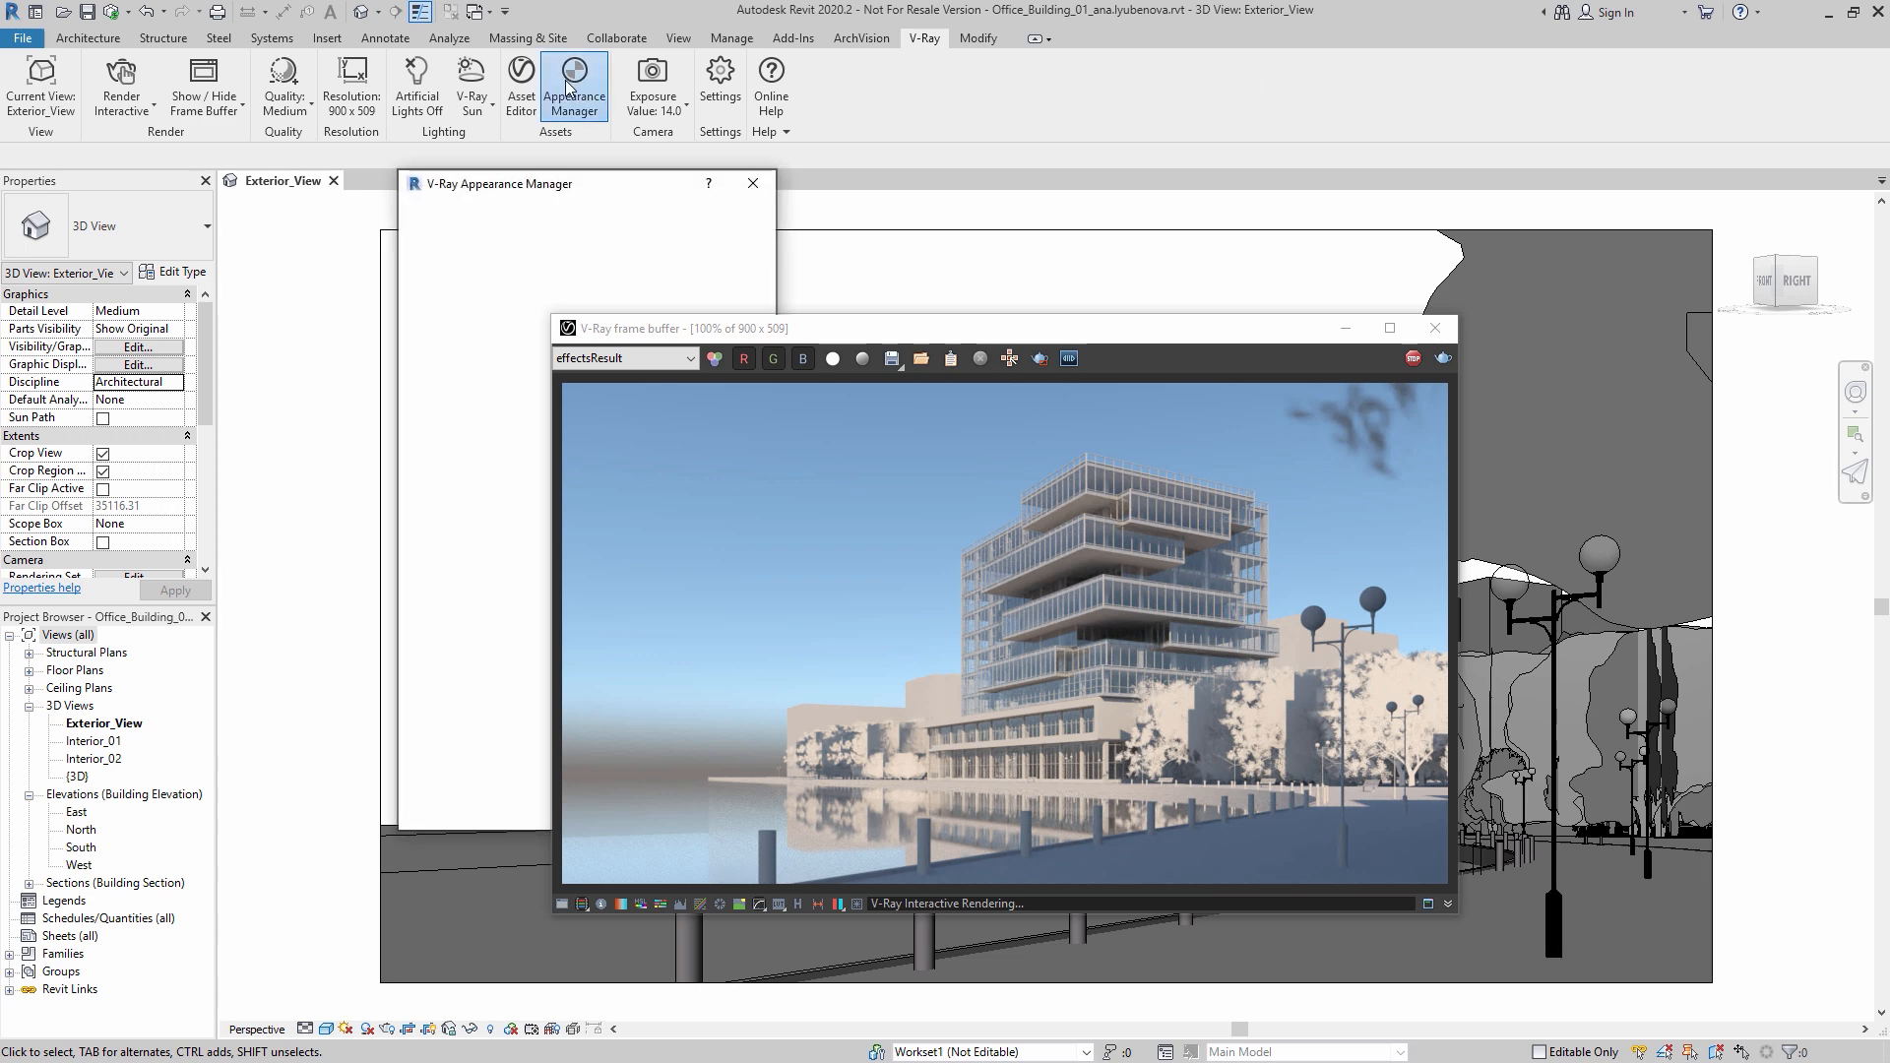
drag(536, 187, 1379, 183)
drag(1167, 335, 833, 191)
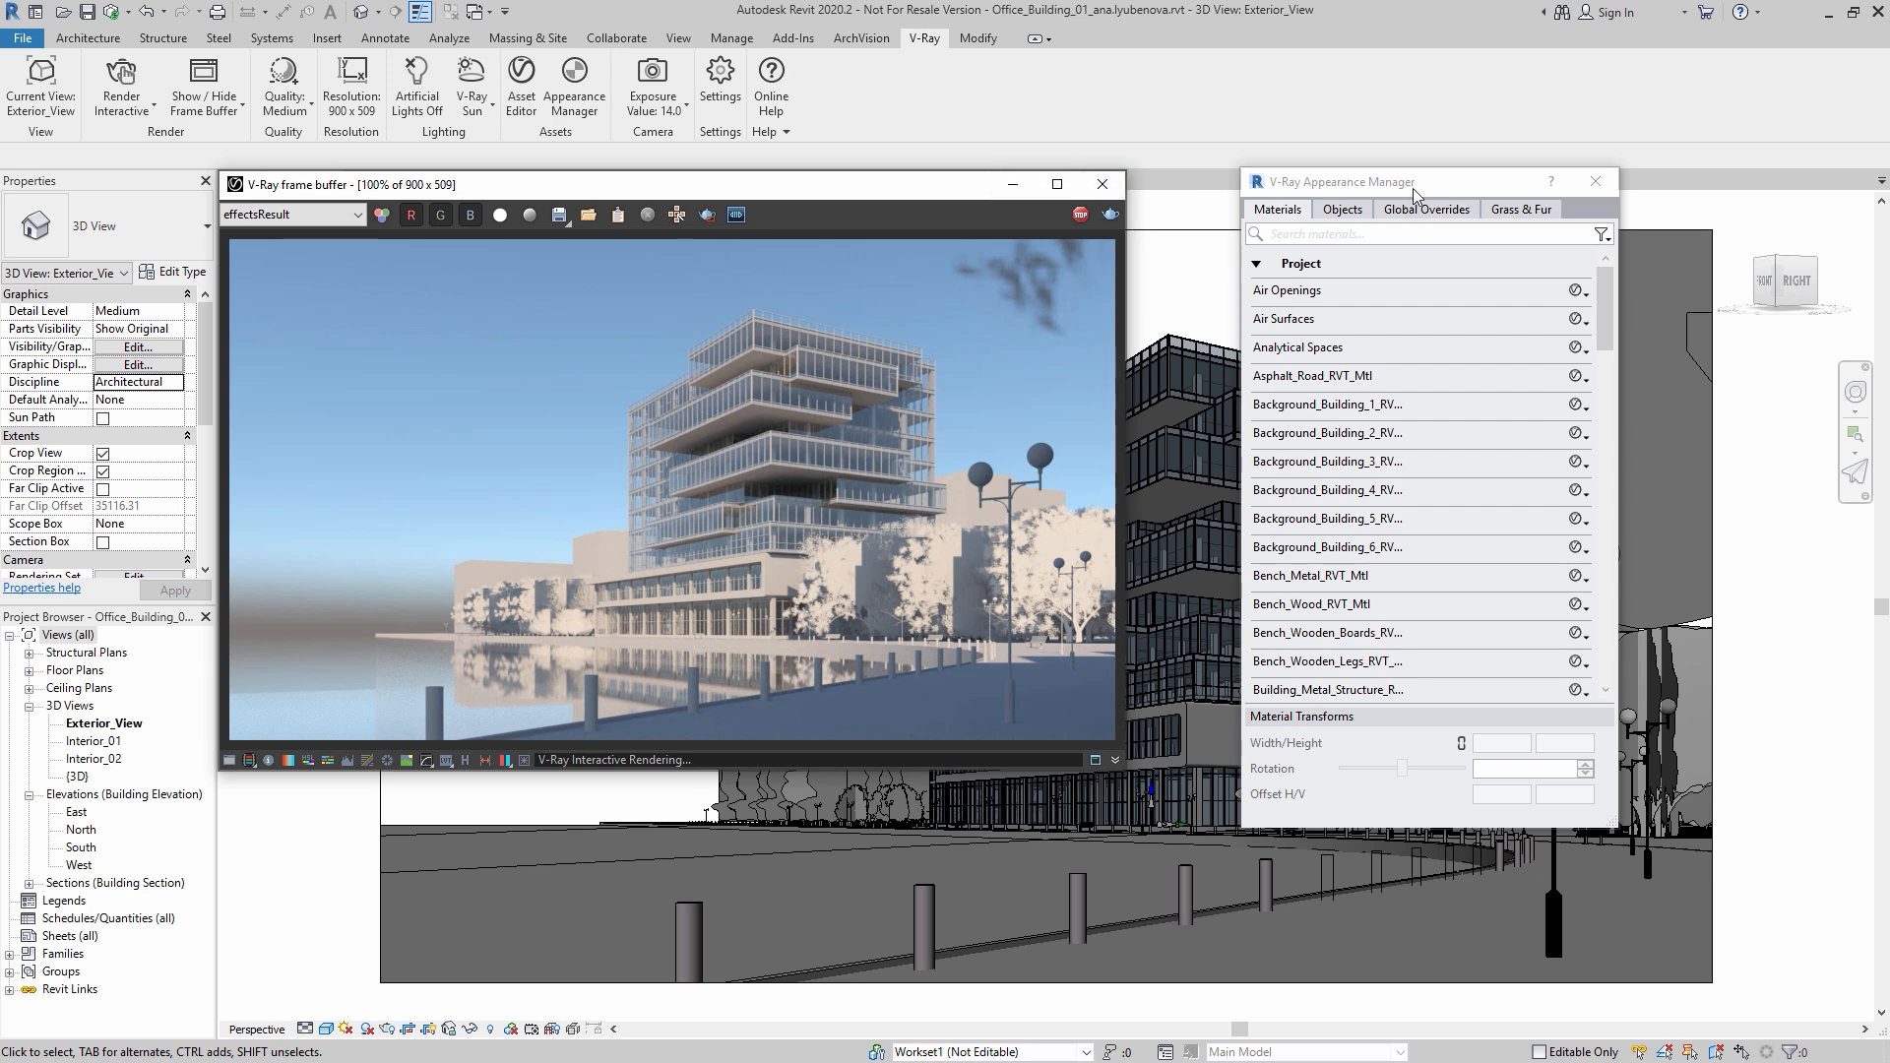
drag(1417, 195, 1318, 195)
click(1244, 210)
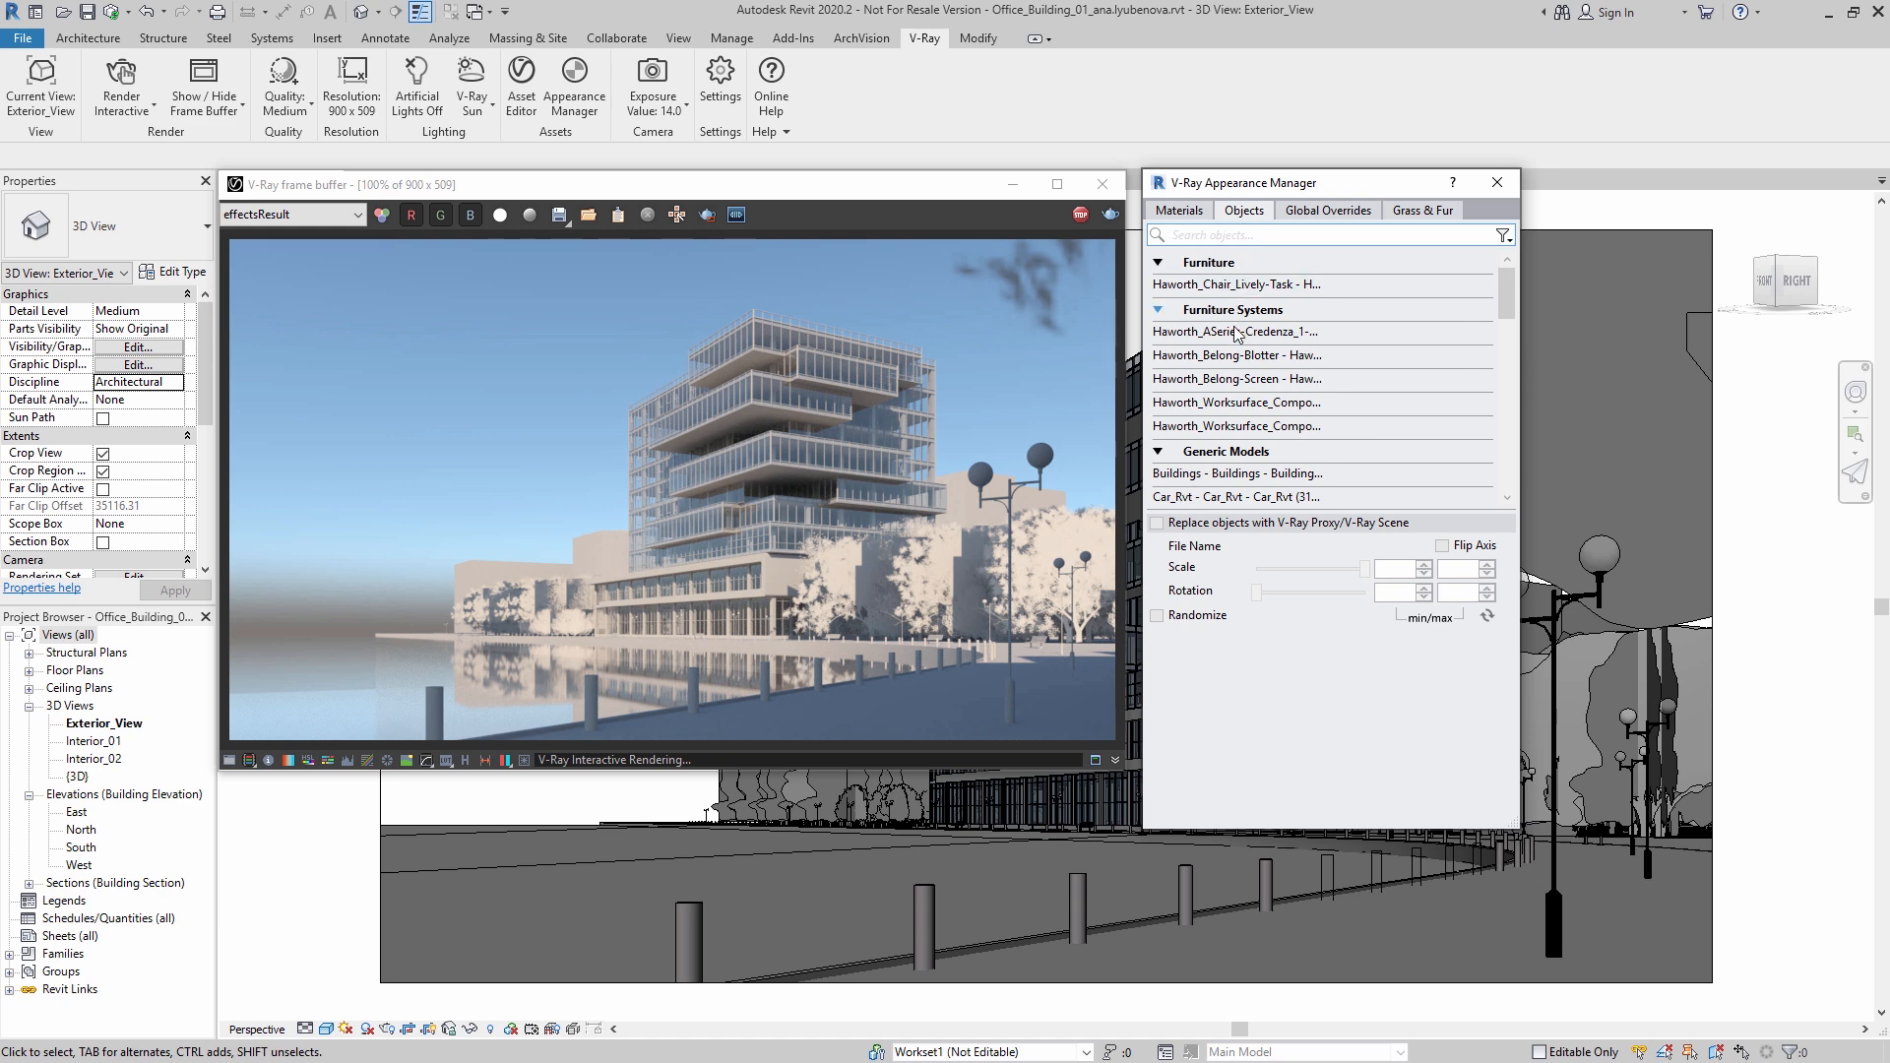
click(1164, 454)
click(1160, 310)
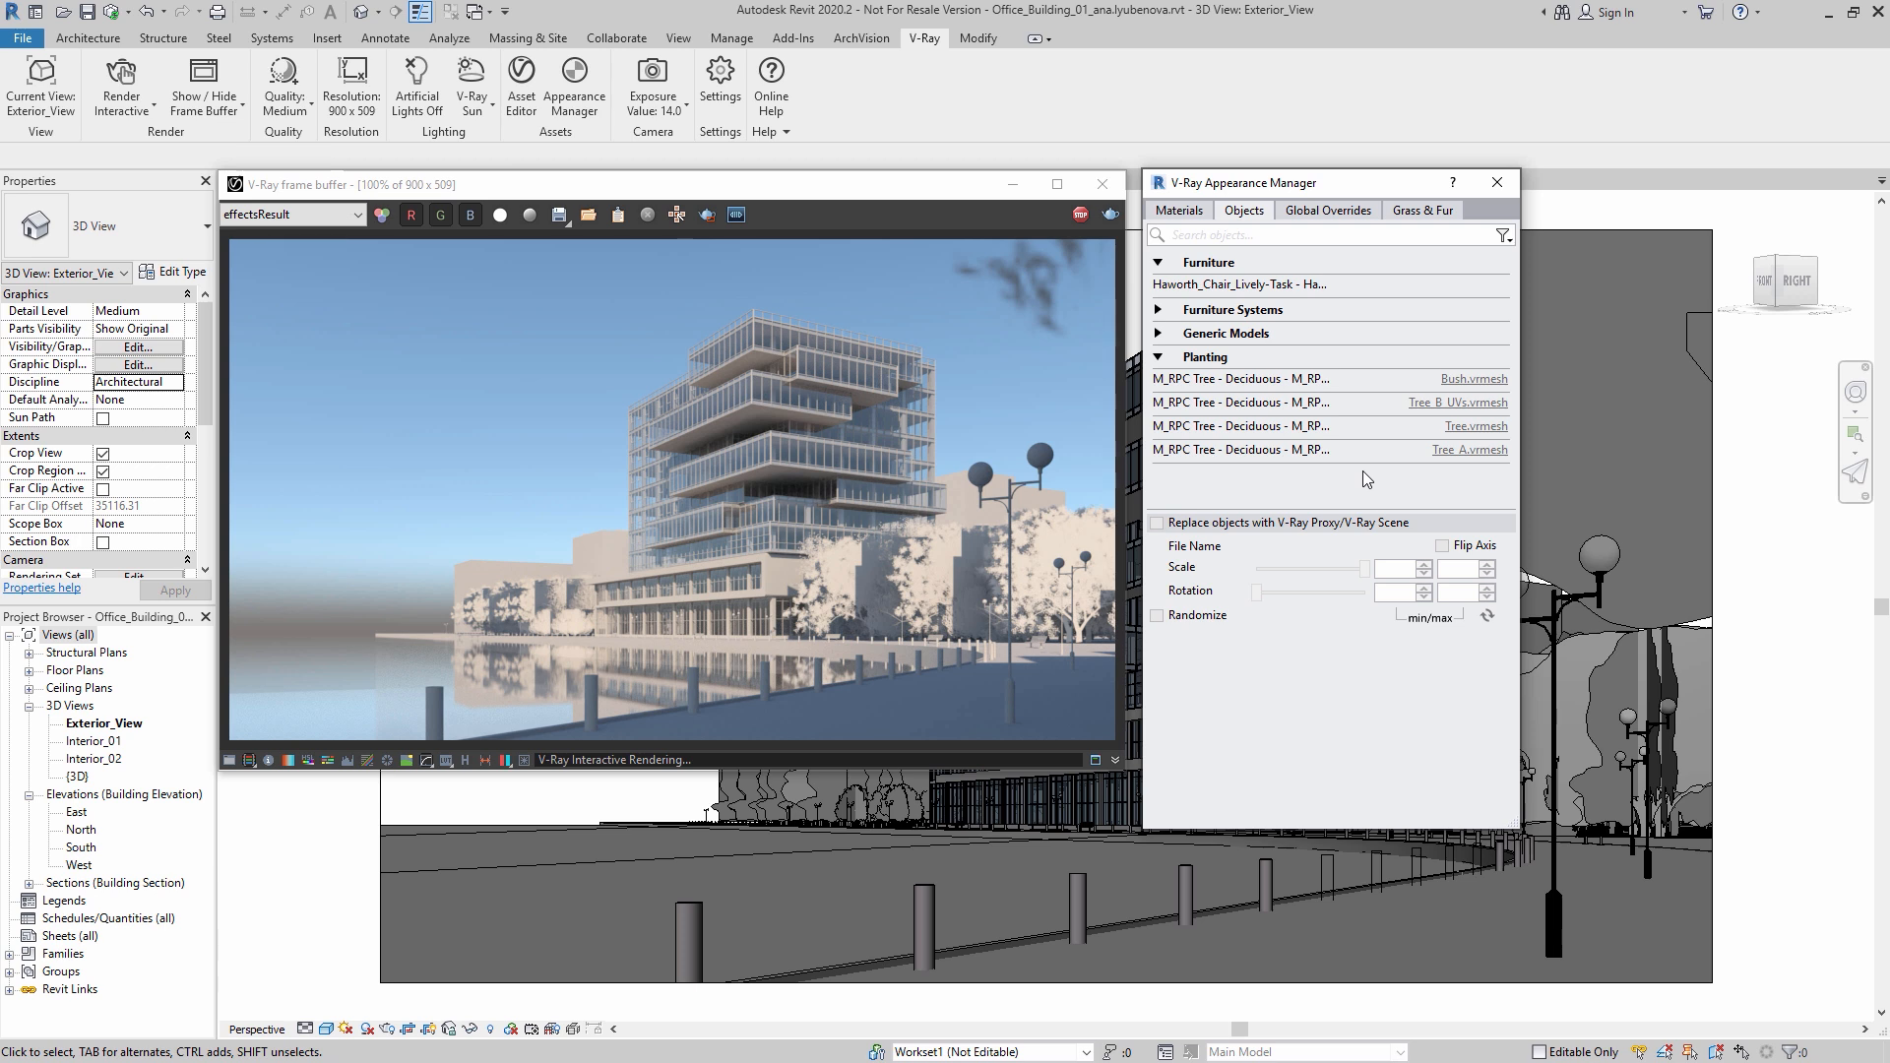
Step: Enable V-Ray Proxy replacement for all four Planting tree types: Bush, Tree_B_UVs, Tree and Tree_A
click(1335, 381)
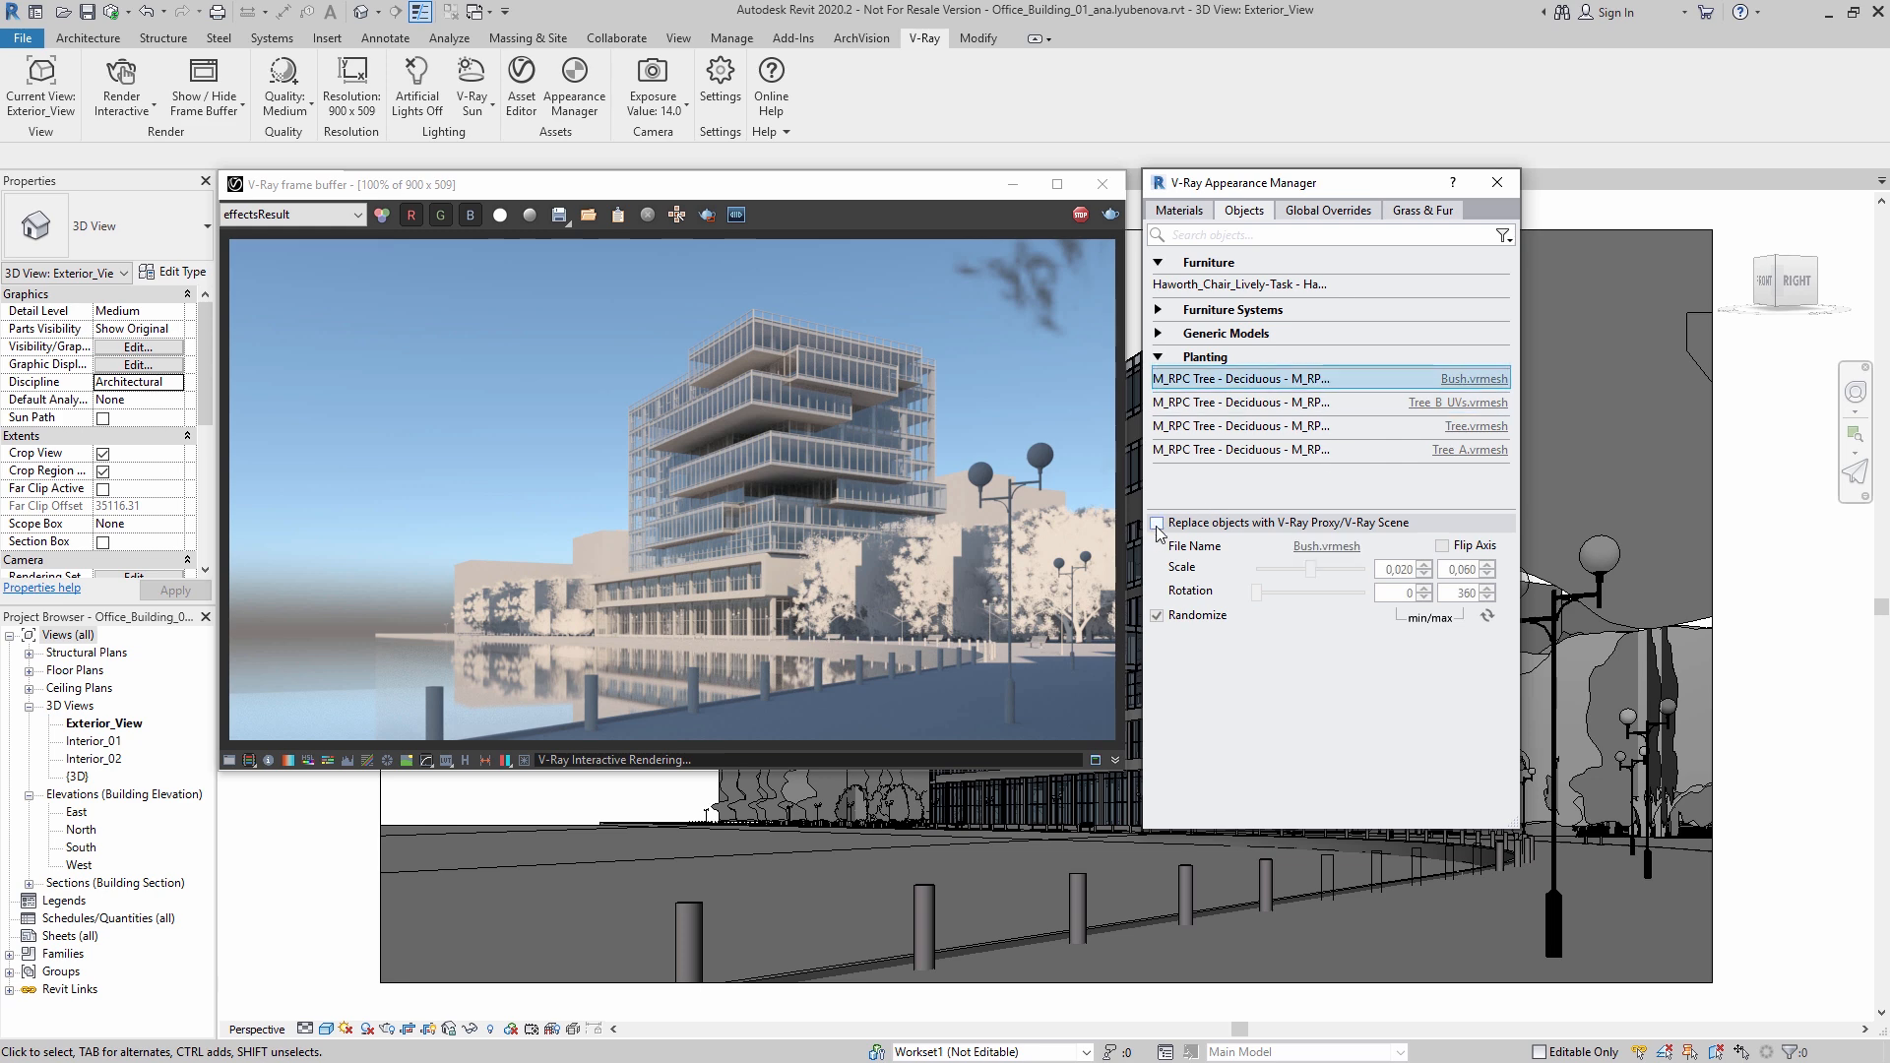
click(1158, 524)
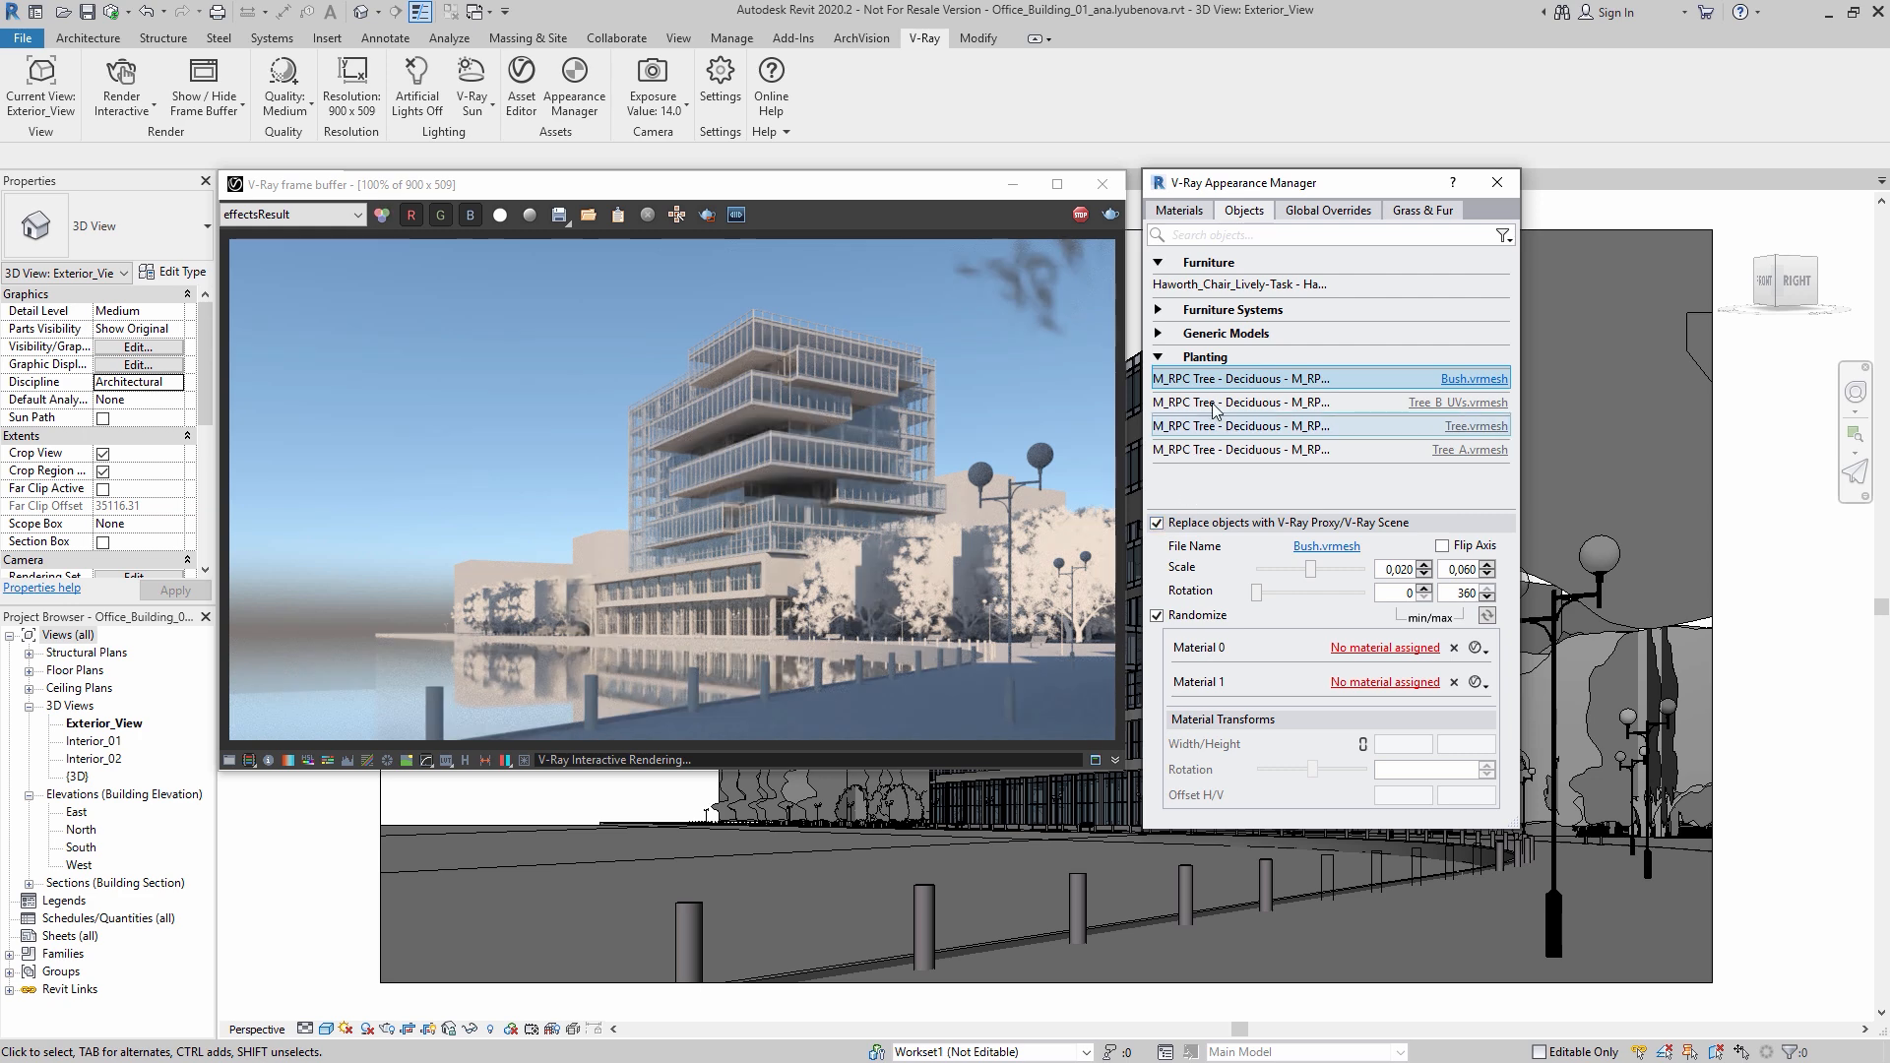
click(1191, 403)
click(1157, 523)
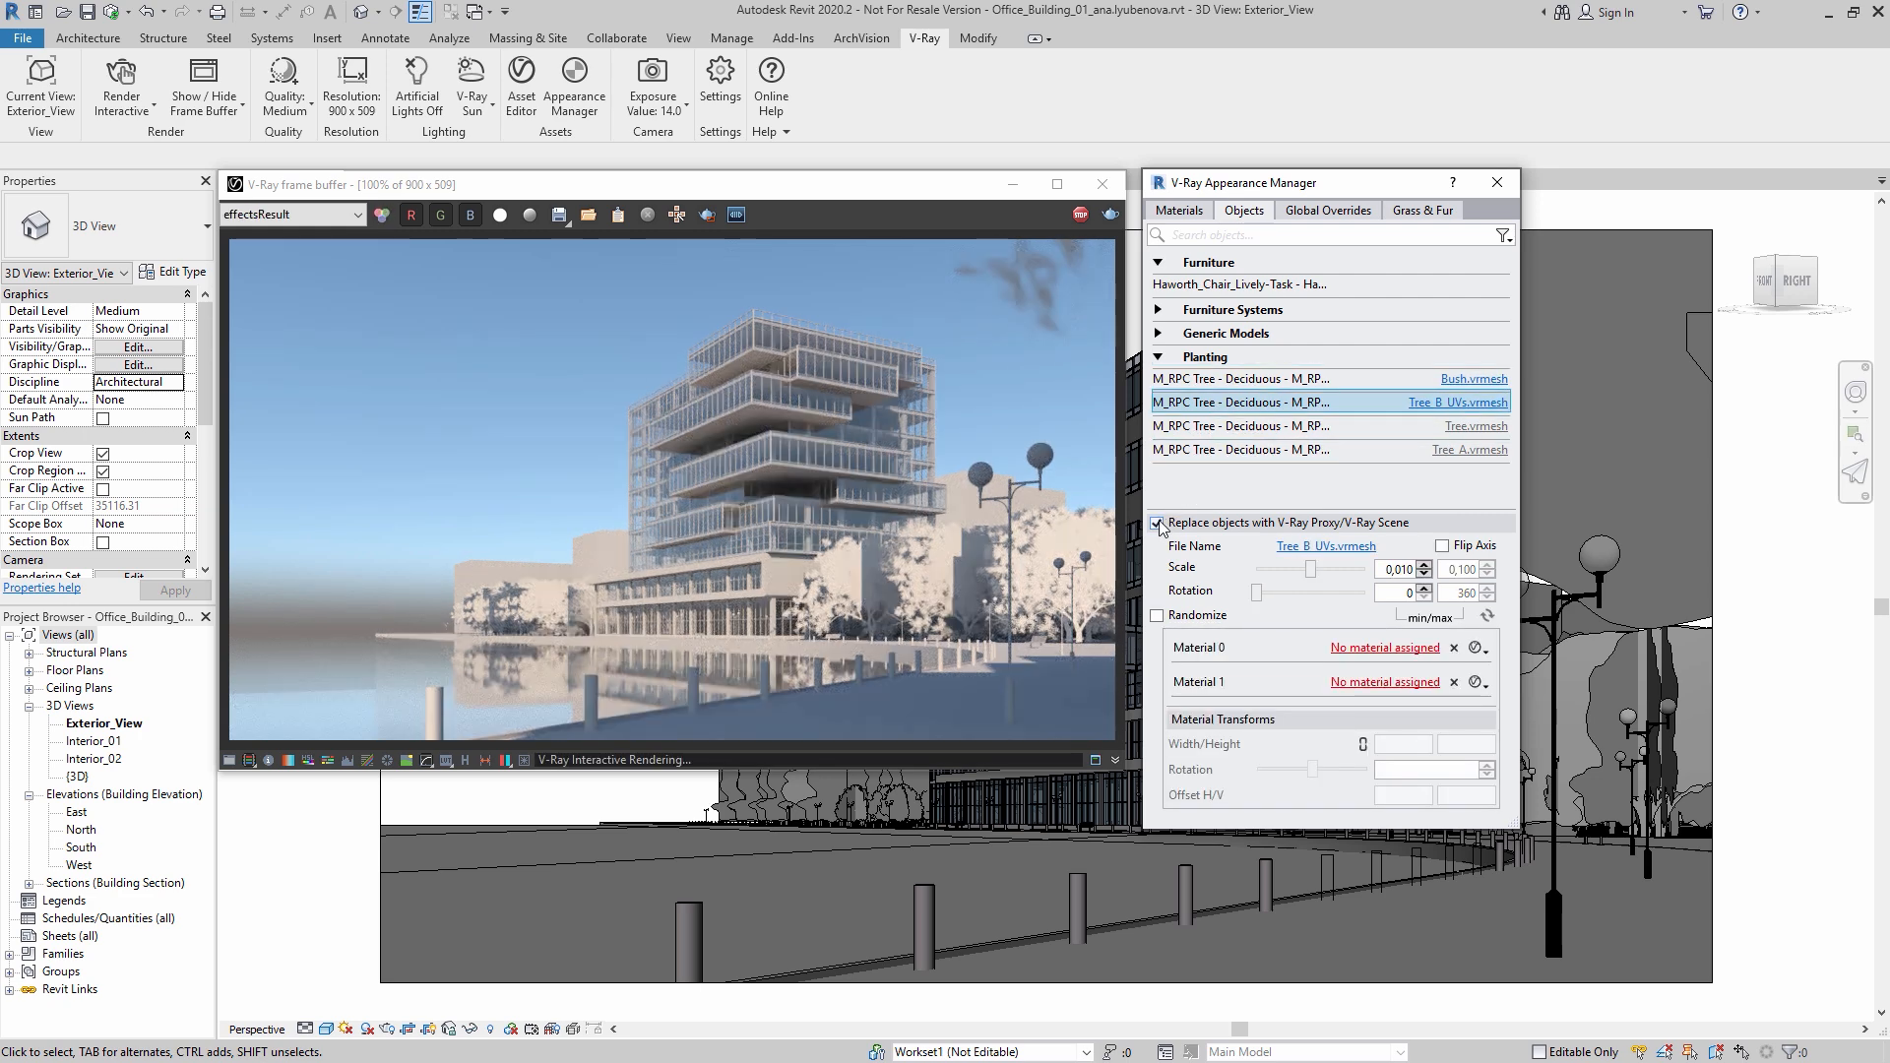
click(1214, 426)
click(1157, 522)
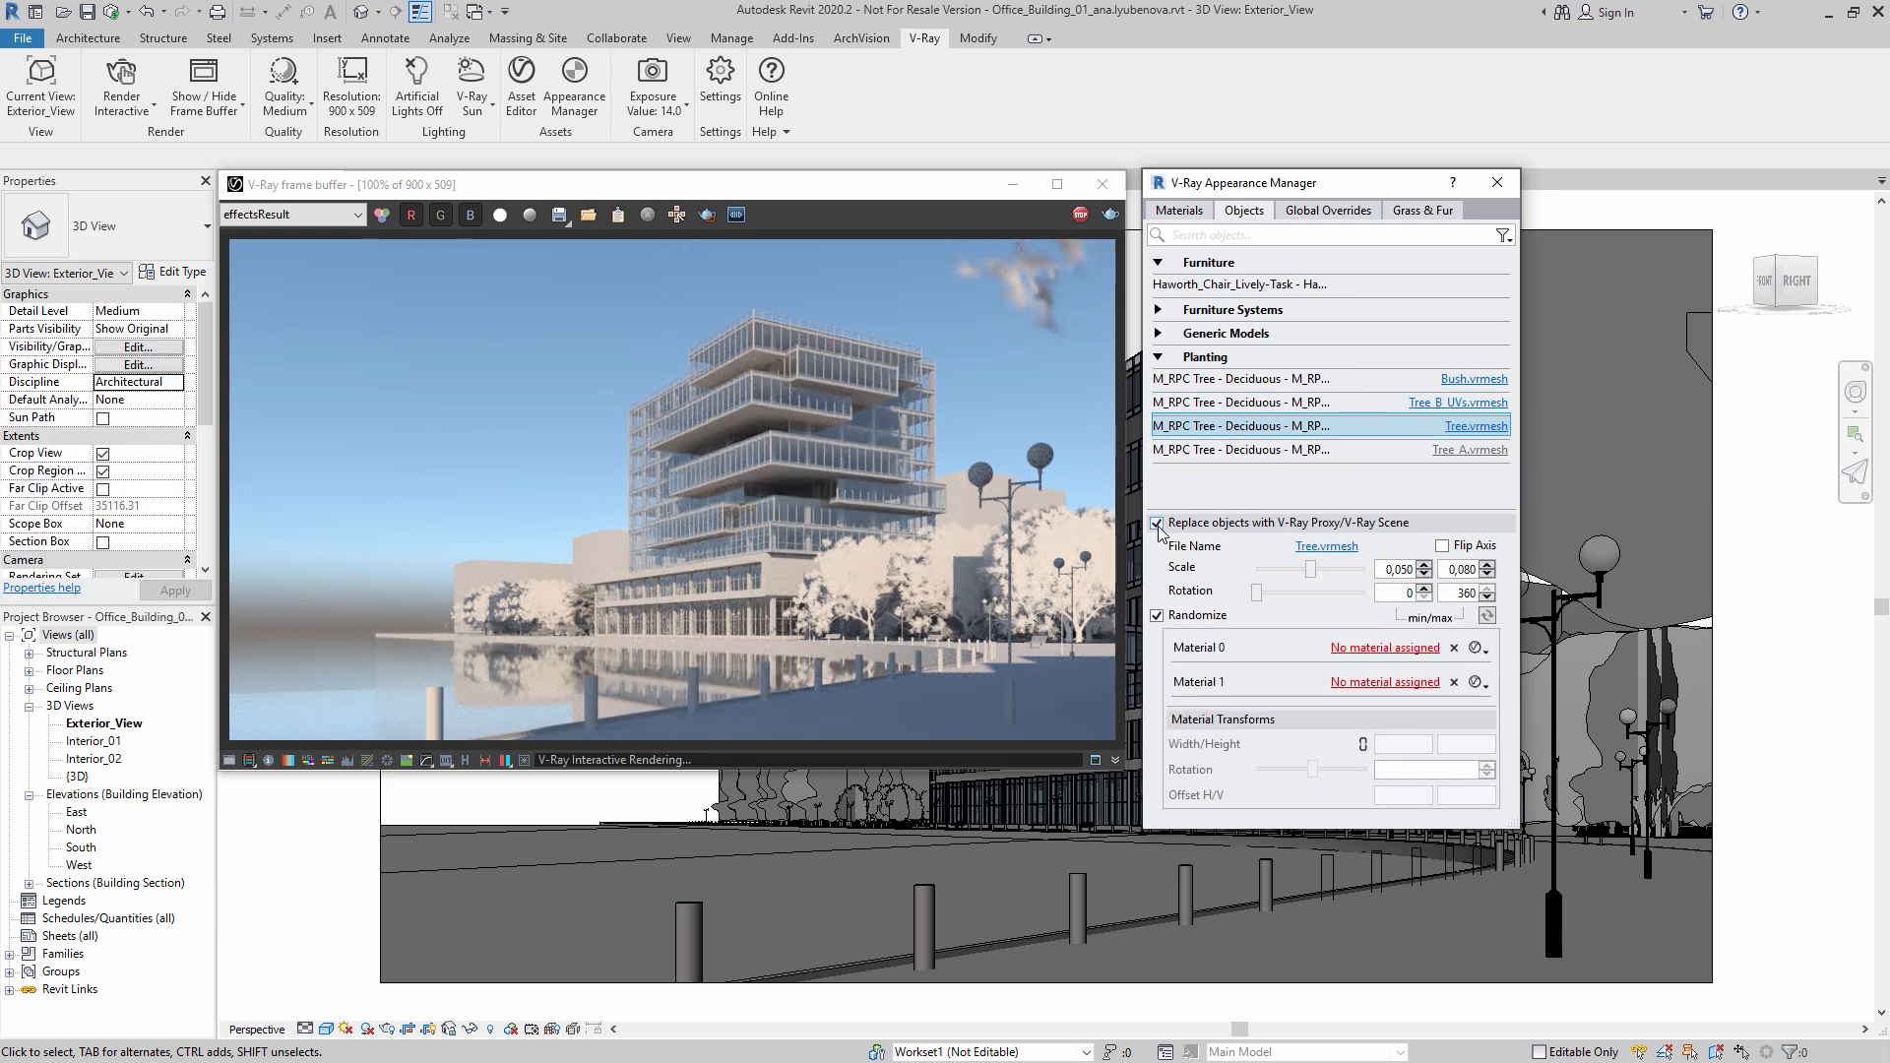
click(1199, 449)
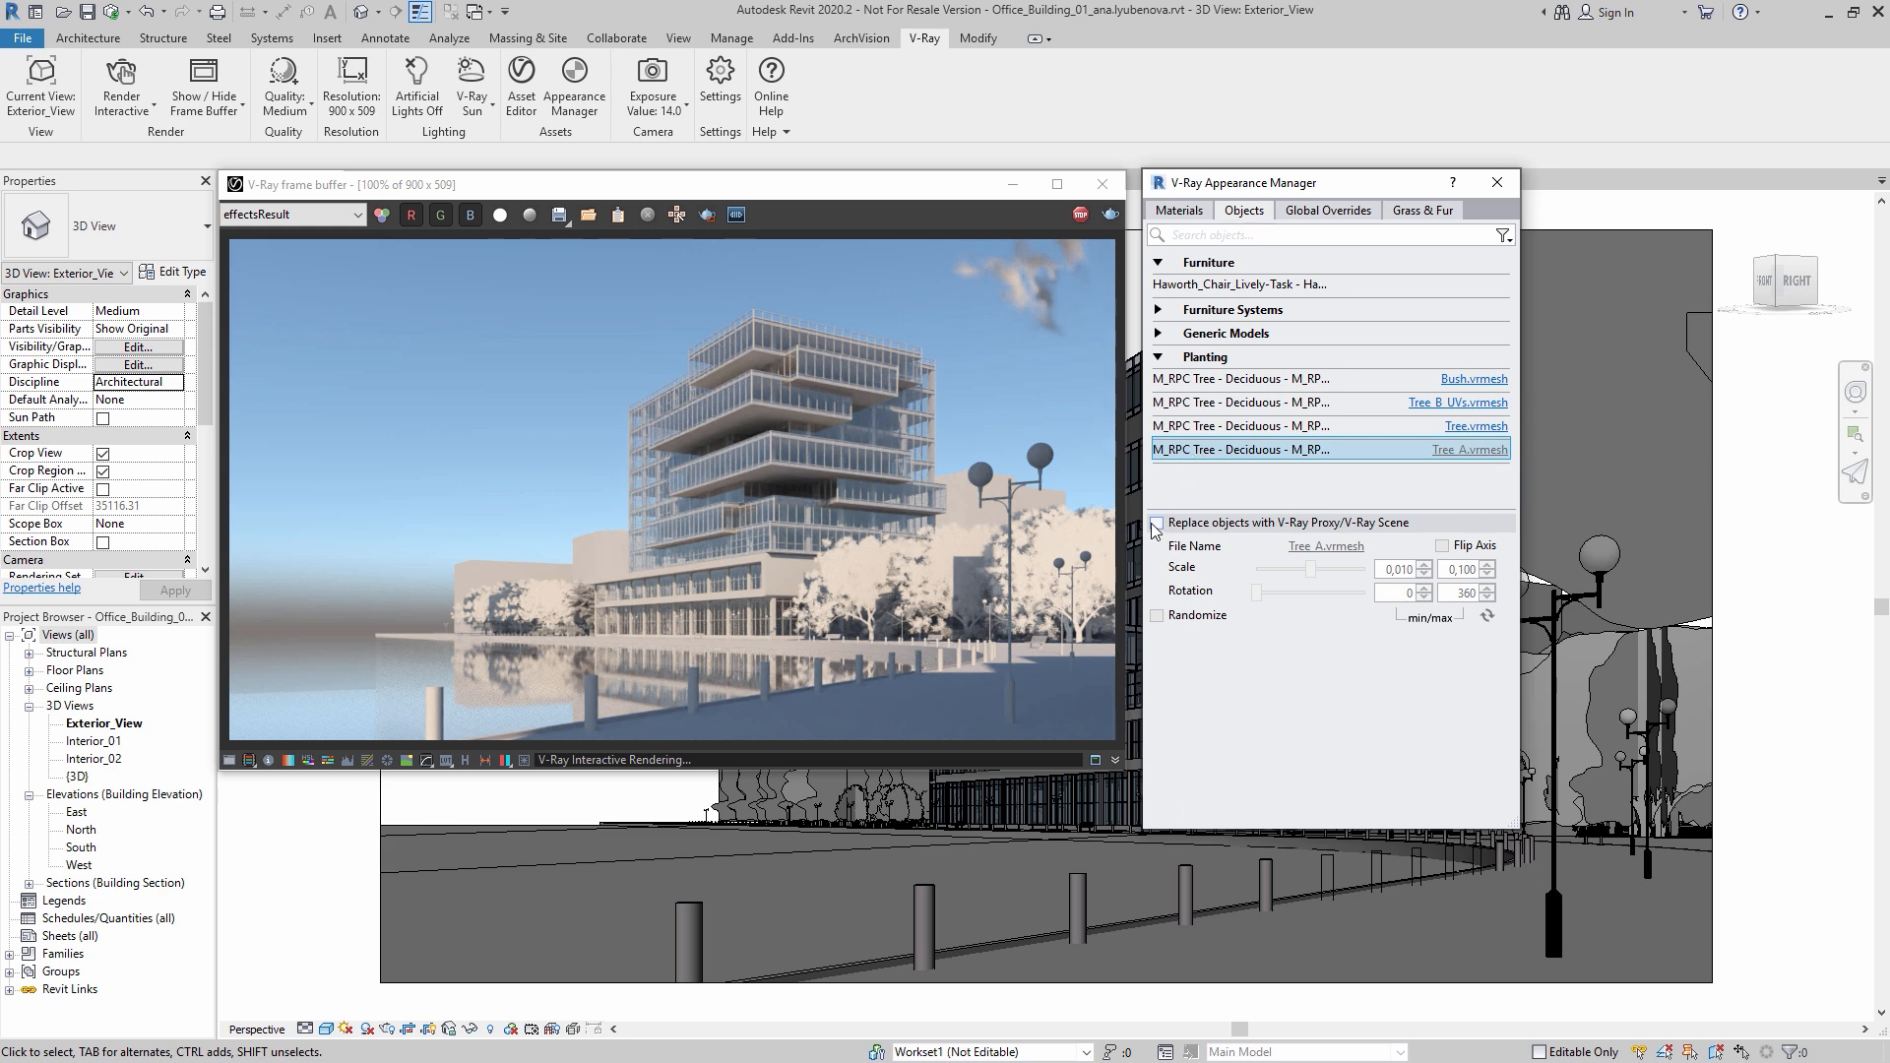
click(1158, 523)
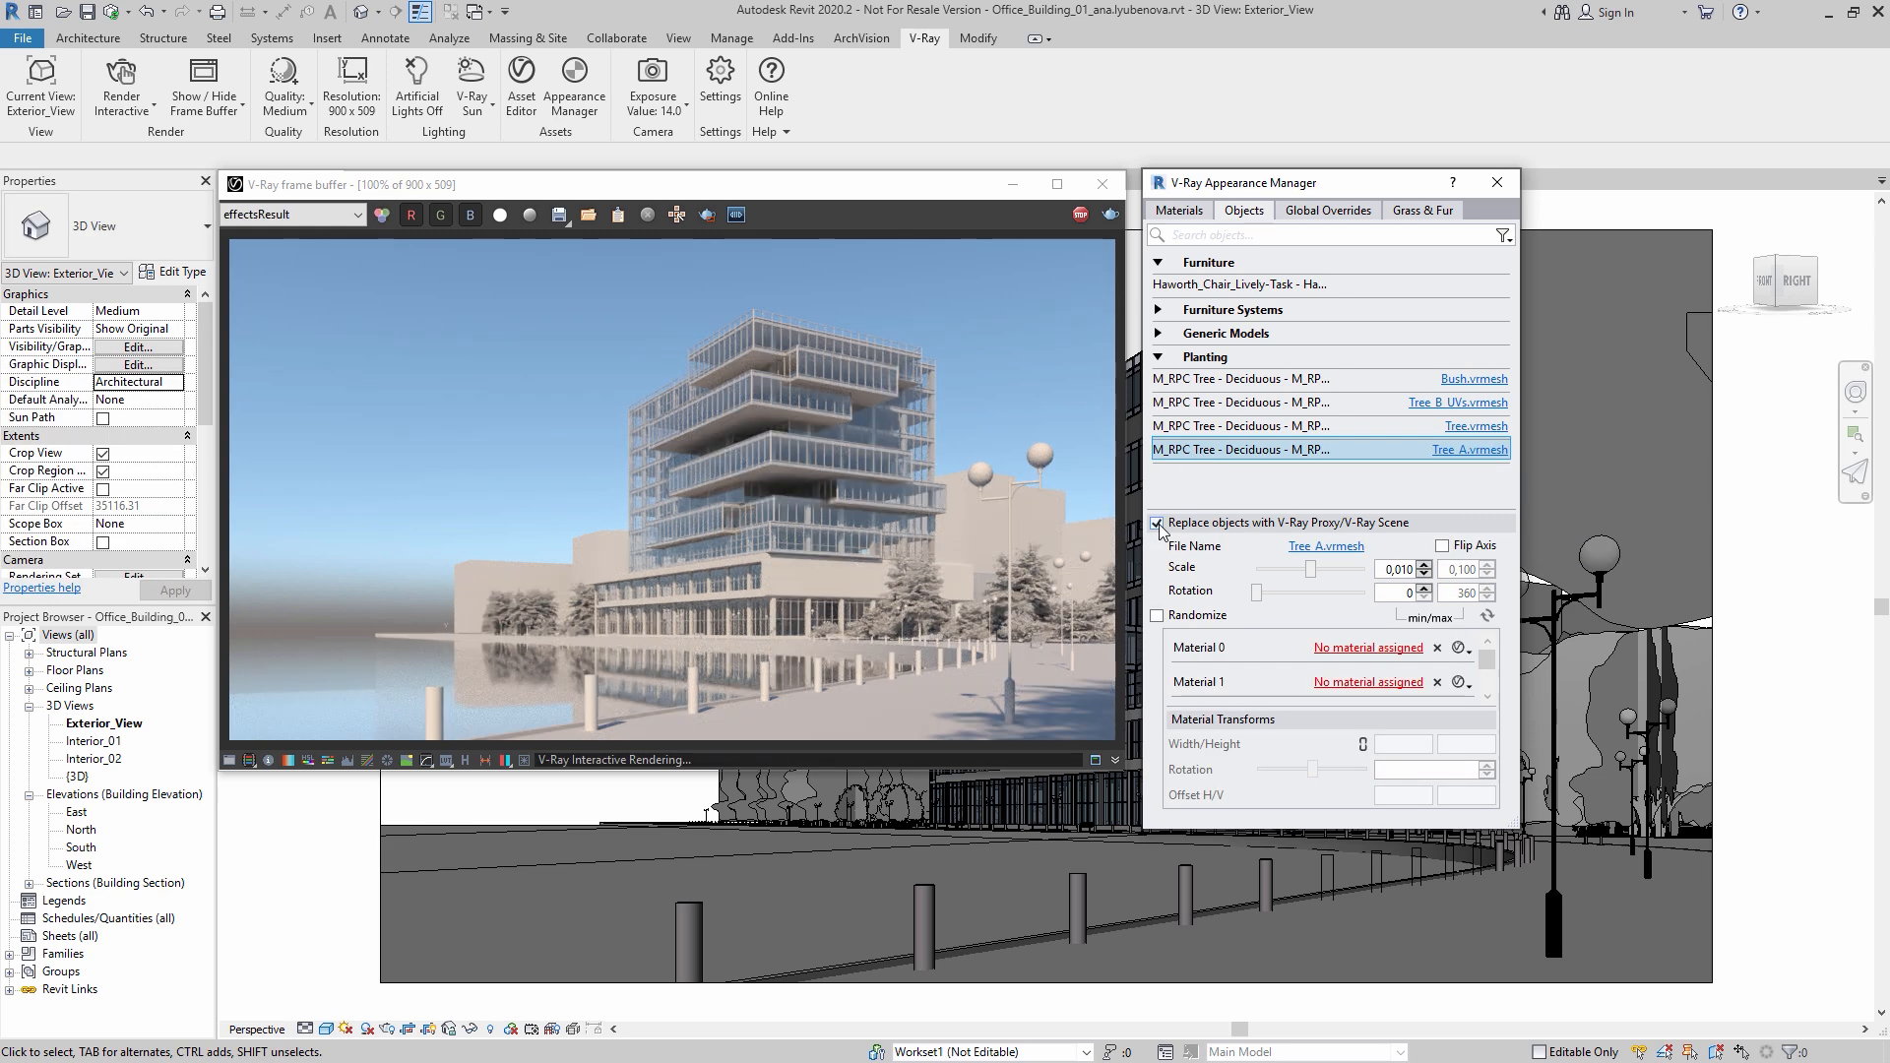
Step: Randomize the Tree_B_UVs and Tree_A proxies together, with a scale range from 0,020 to 0,050
ctrl+click(1346, 411)
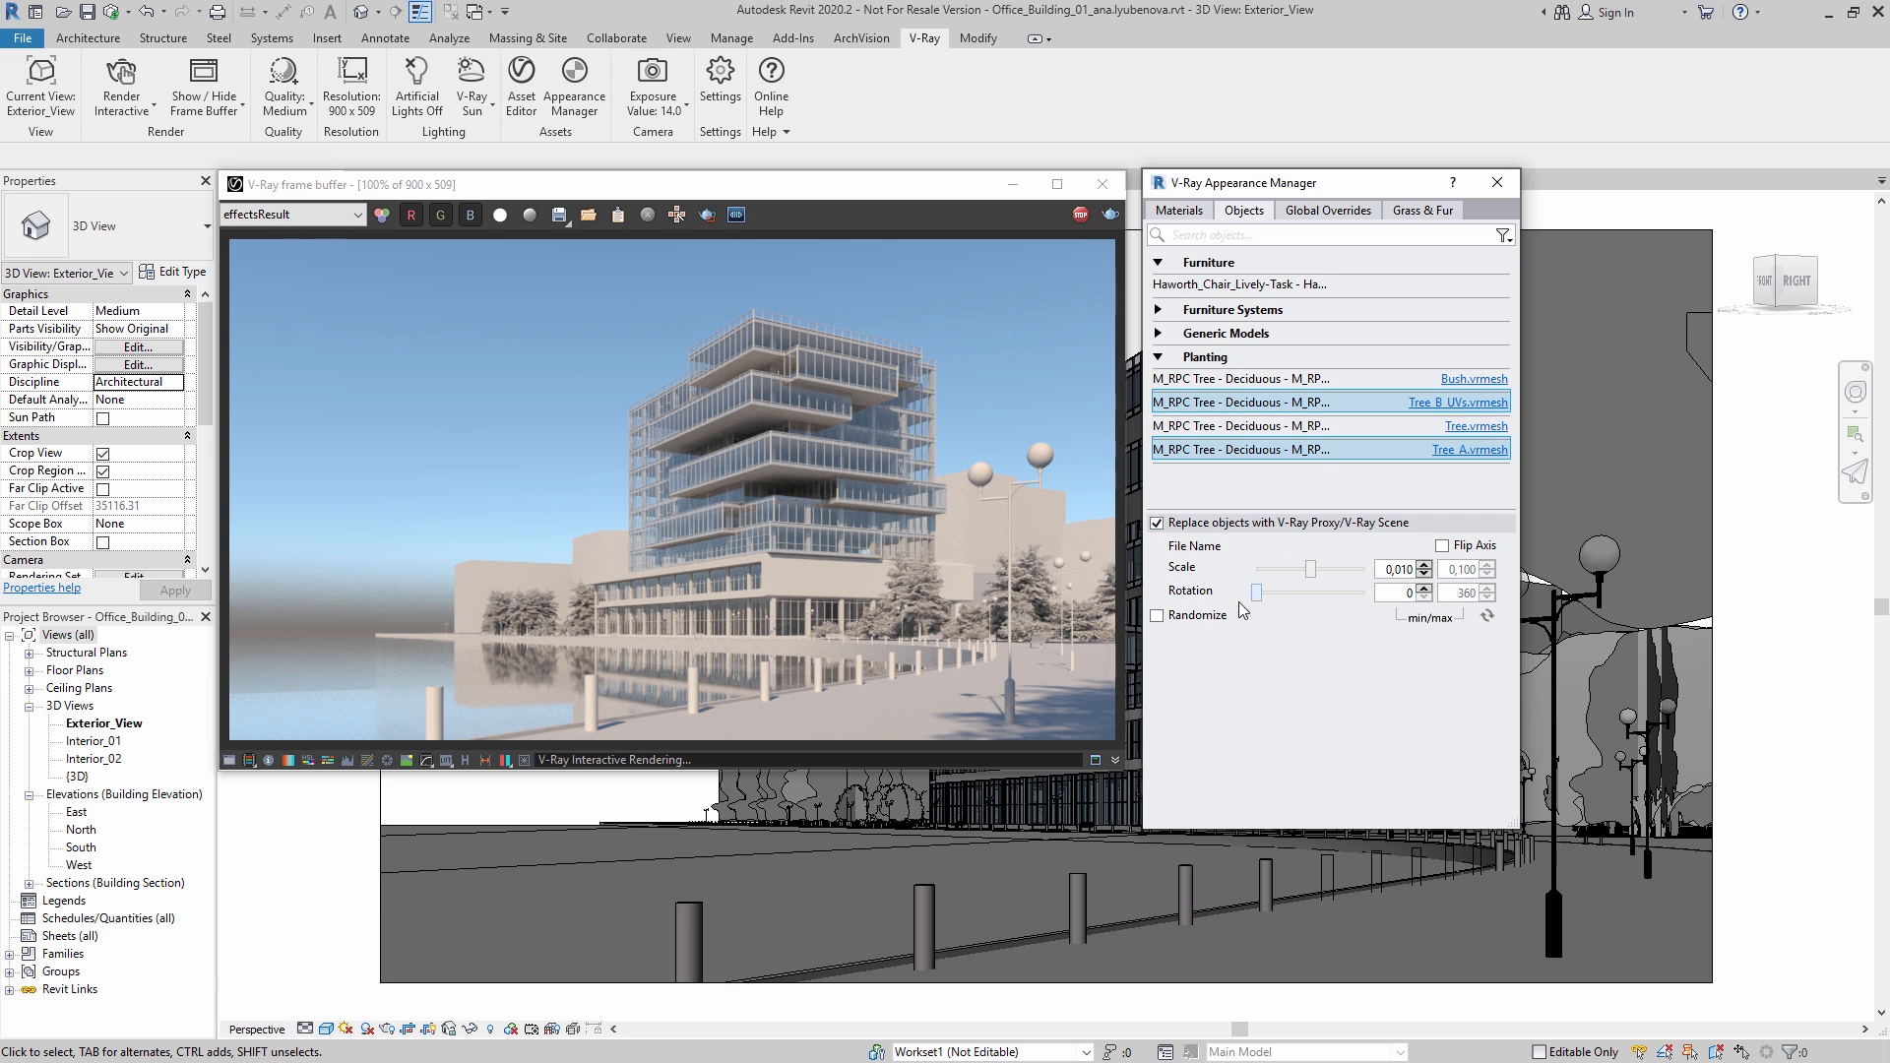
click(1158, 617)
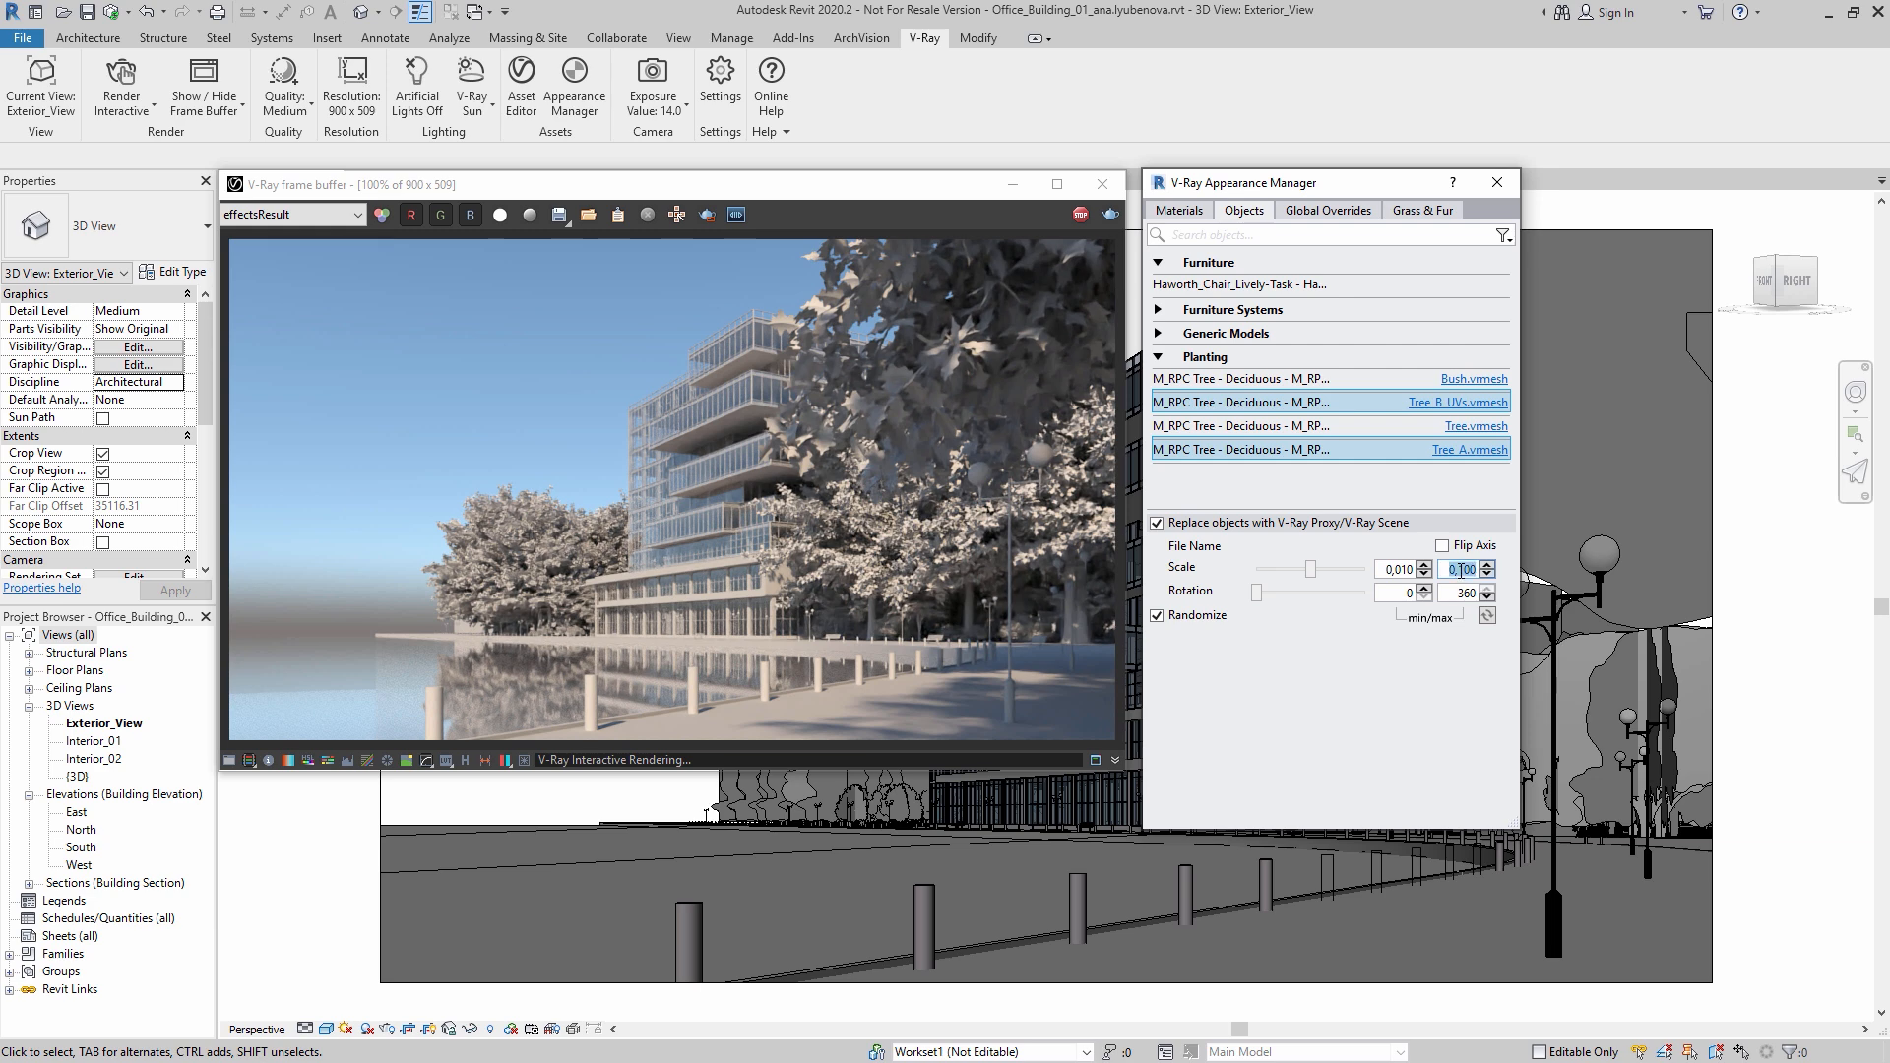
drag(1459, 569, 1478, 569)
text(070)
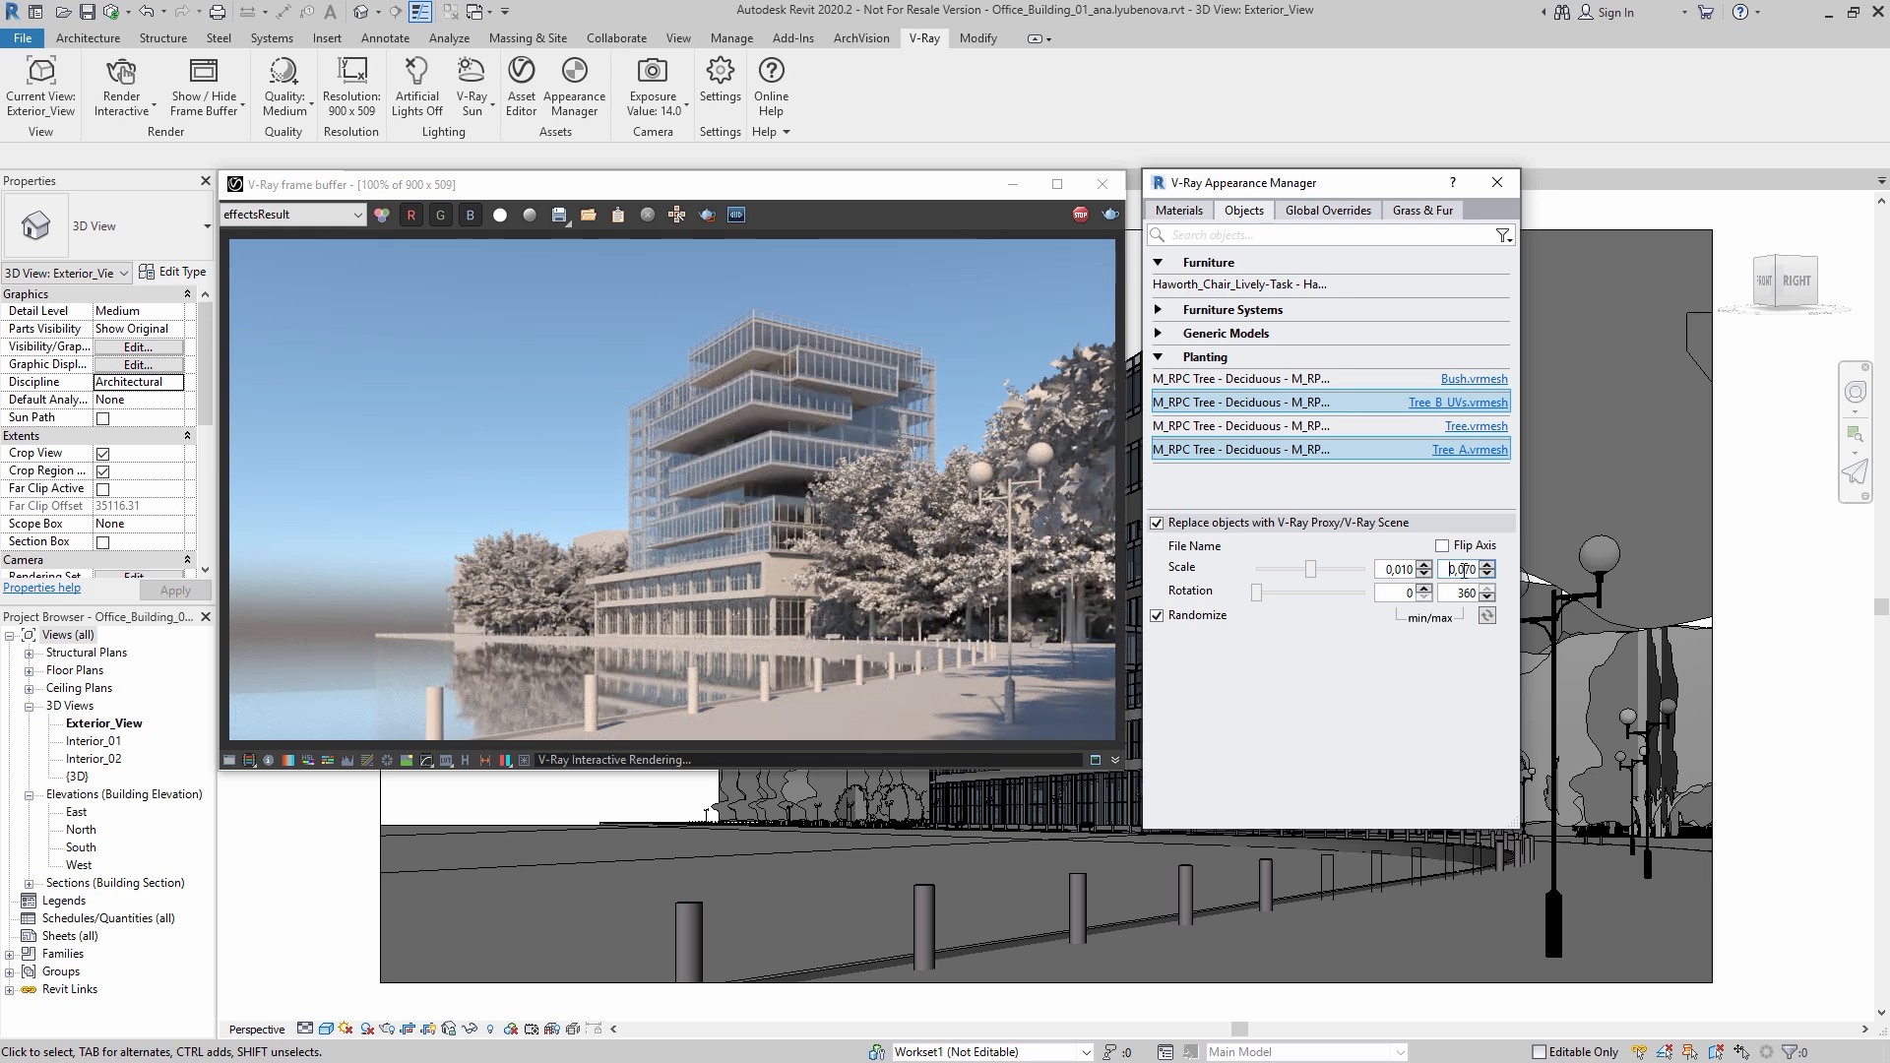
drag(1462, 569, 1478, 569)
text(050)
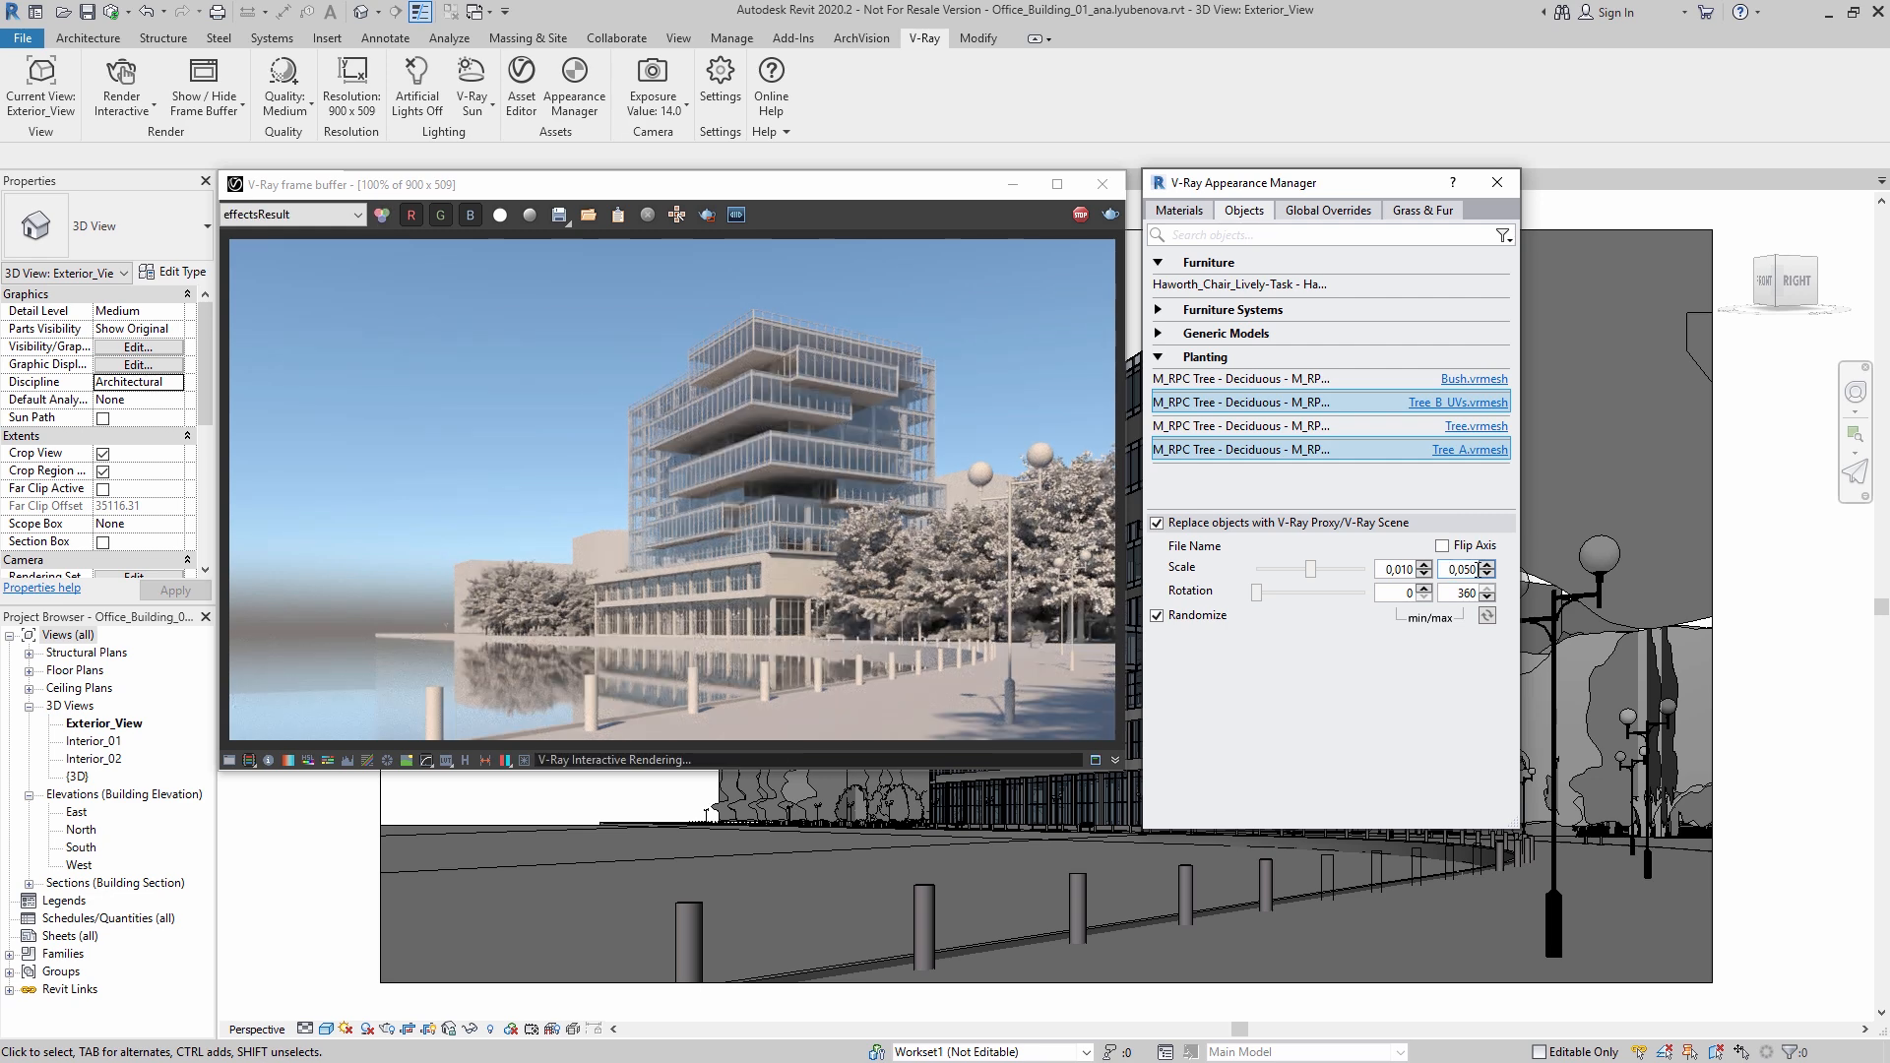
drag(1401, 569, 1418, 569)
text(020)
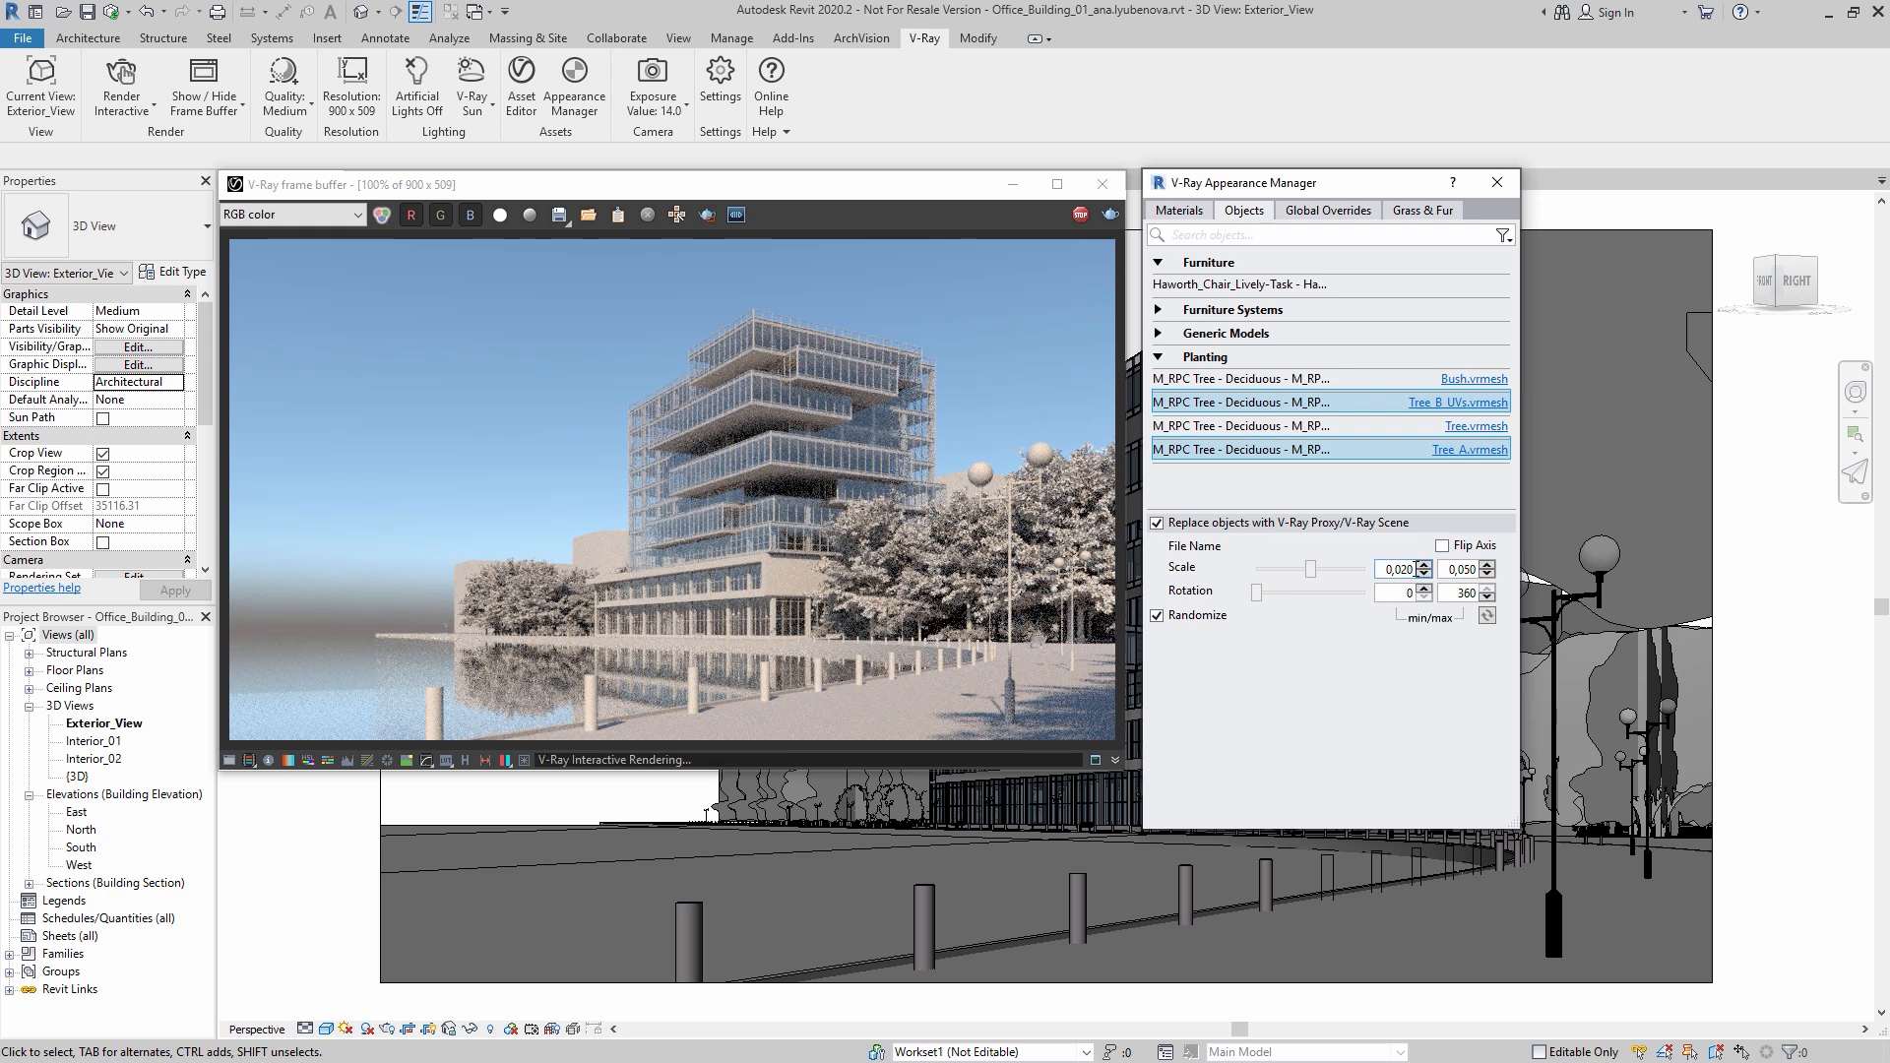
Step: Try a minimum rotation of 50 for the two selected tree proxies and reshuffle their randomization twice
double_click(1406, 594)
text(50)
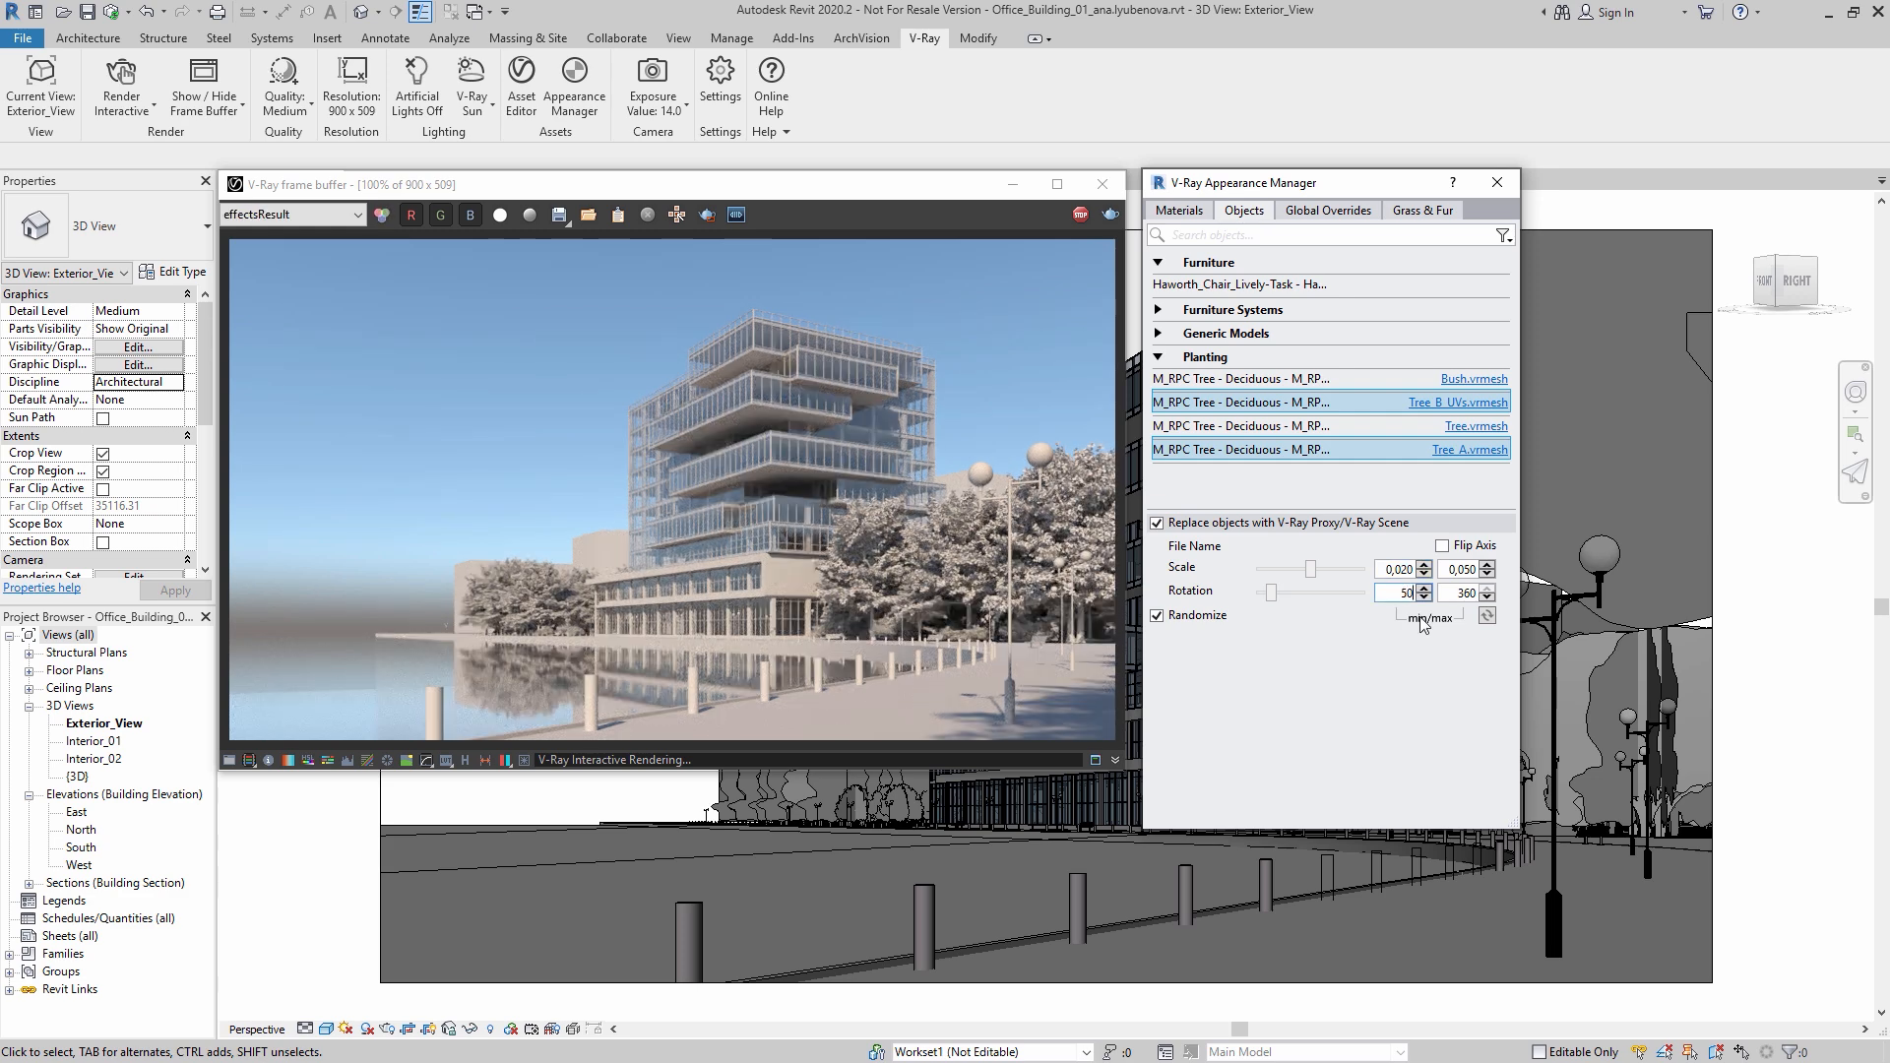
click(1486, 616)
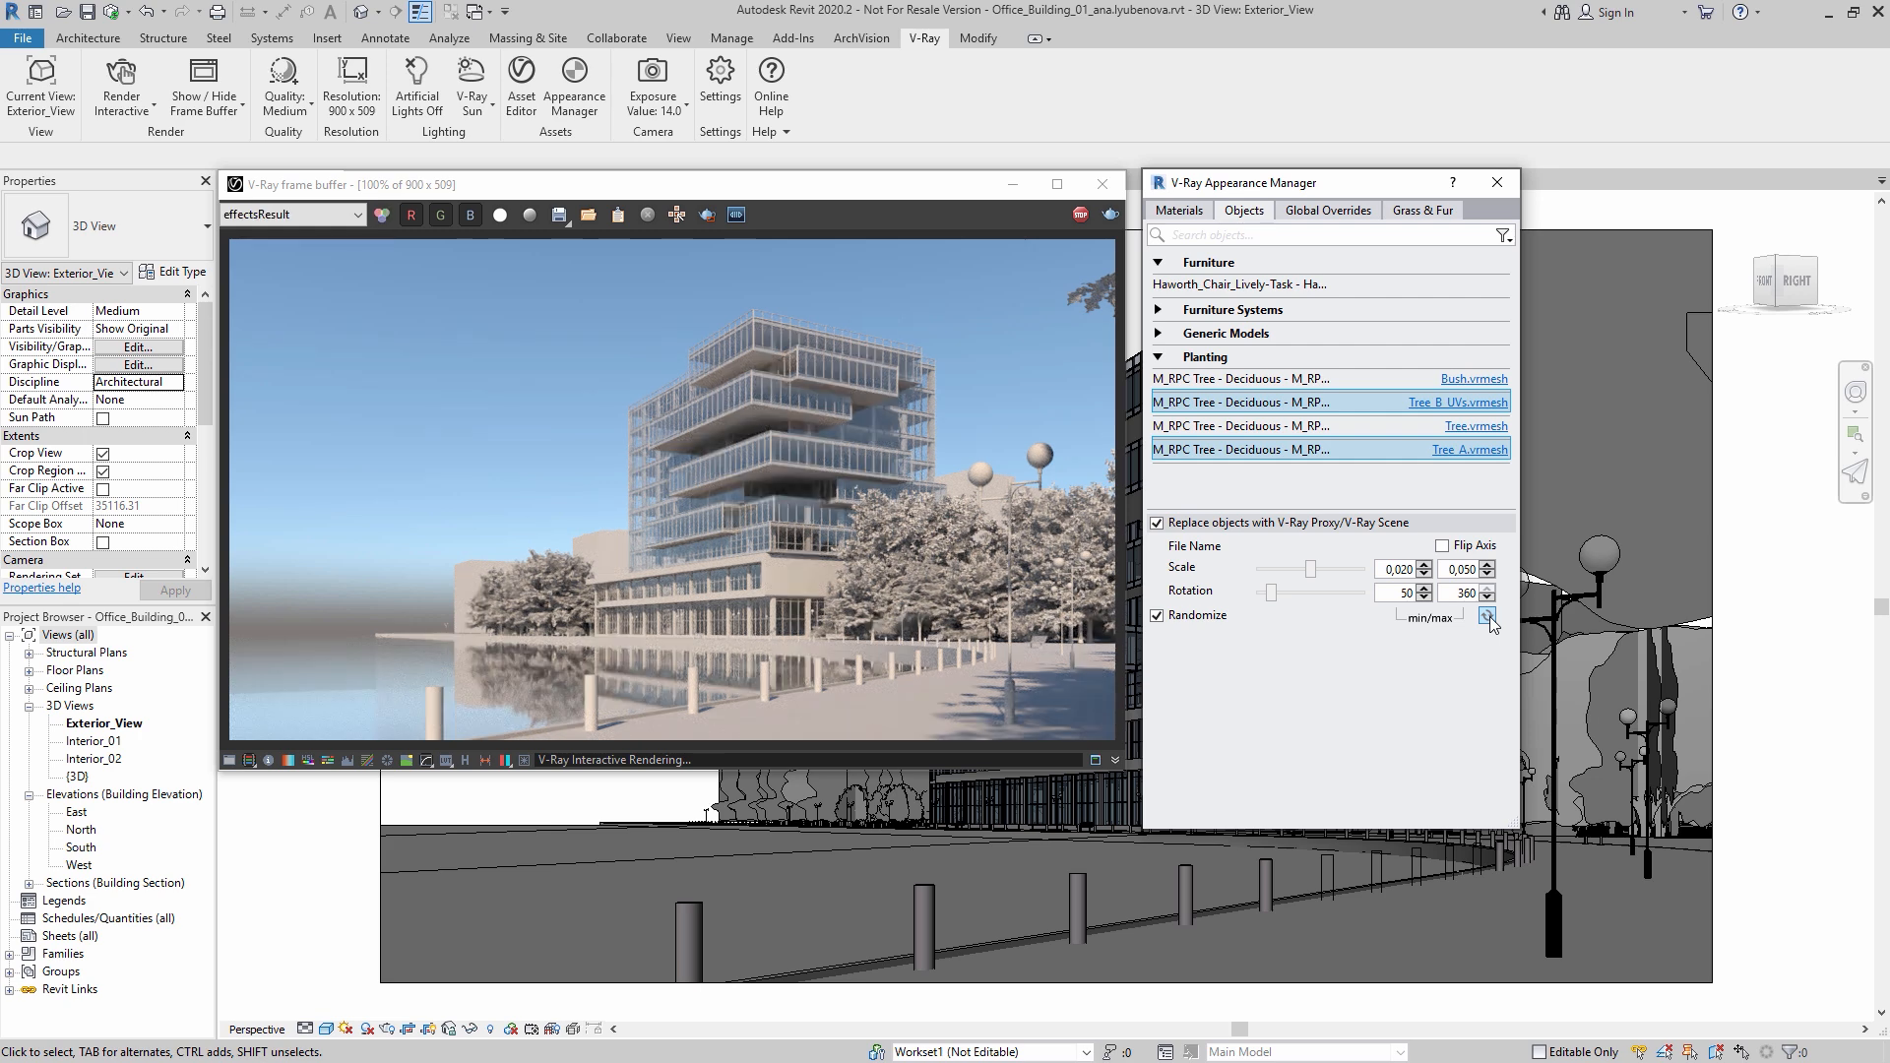
click(1486, 616)
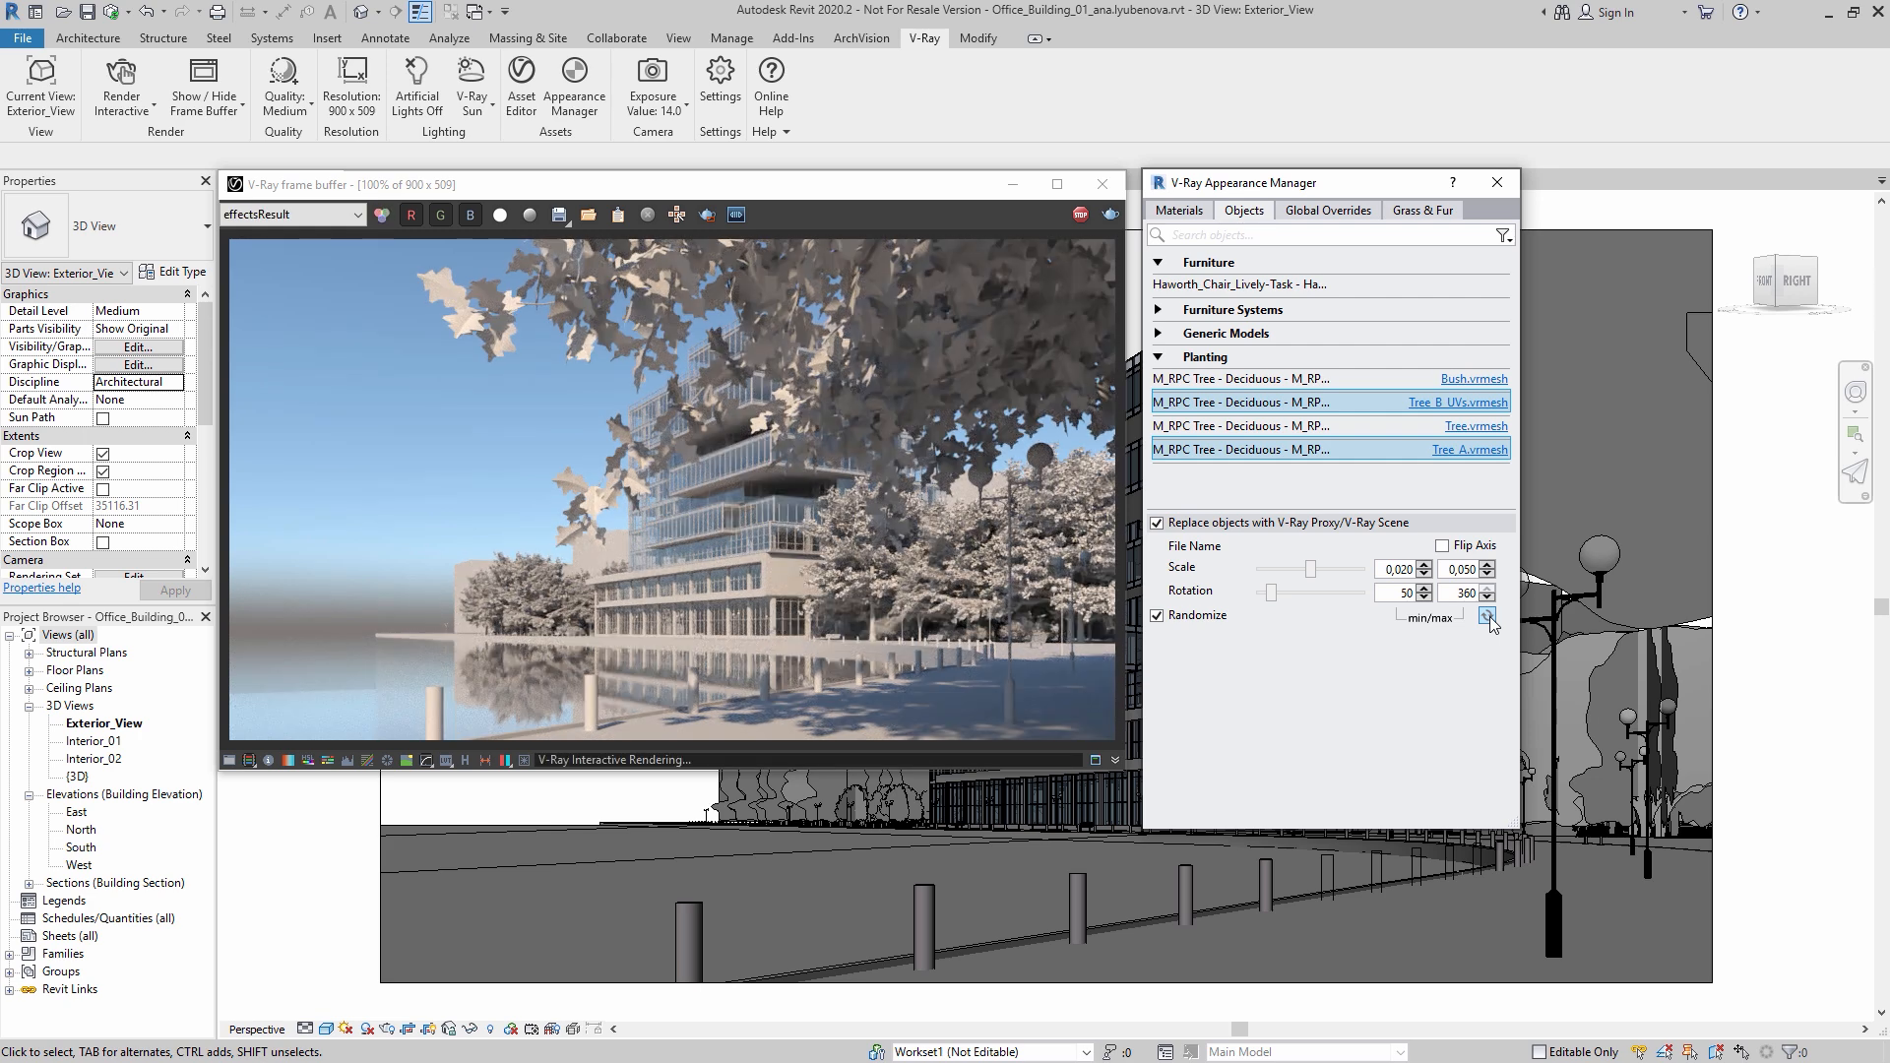
Step: Reshuffle the two trees' randomization with minimum rotation 0, raise the minimum rotation to 51, and close the Appearance Manager
drag(1271, 603, 1265, 606)
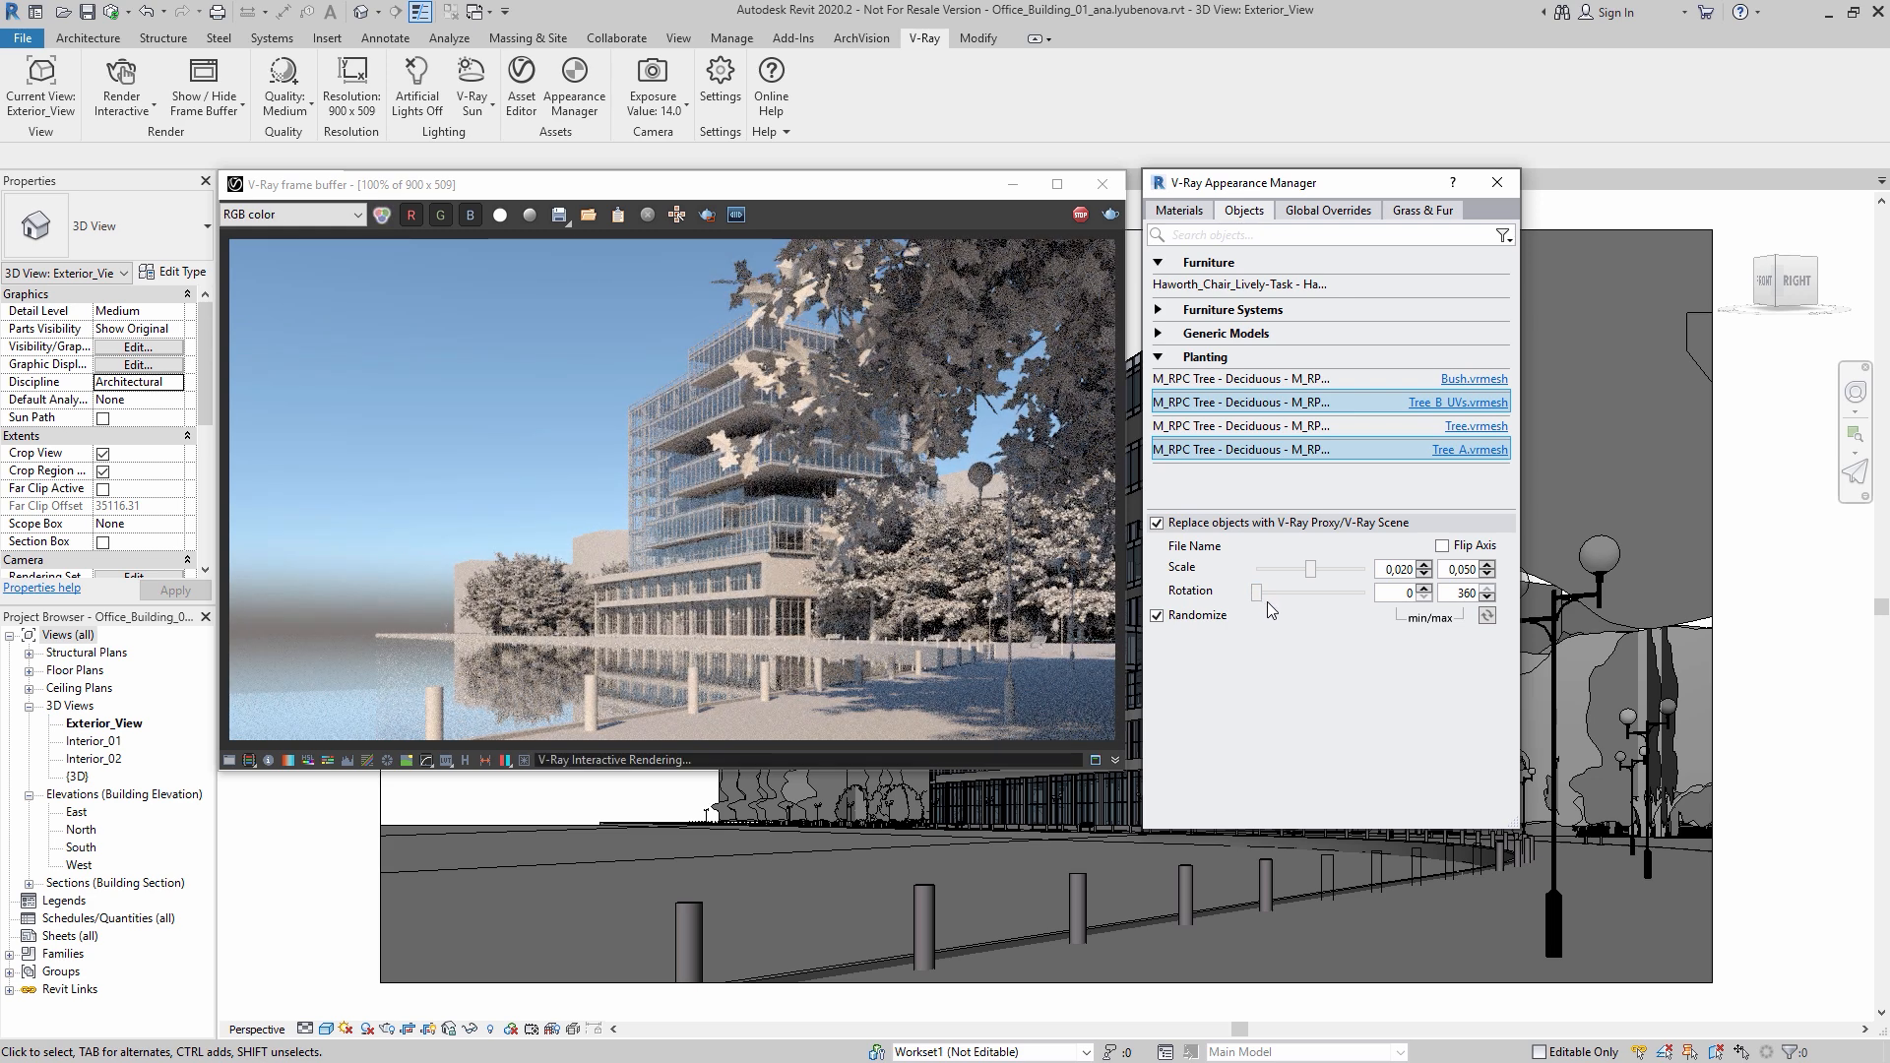
click(1487, 616)
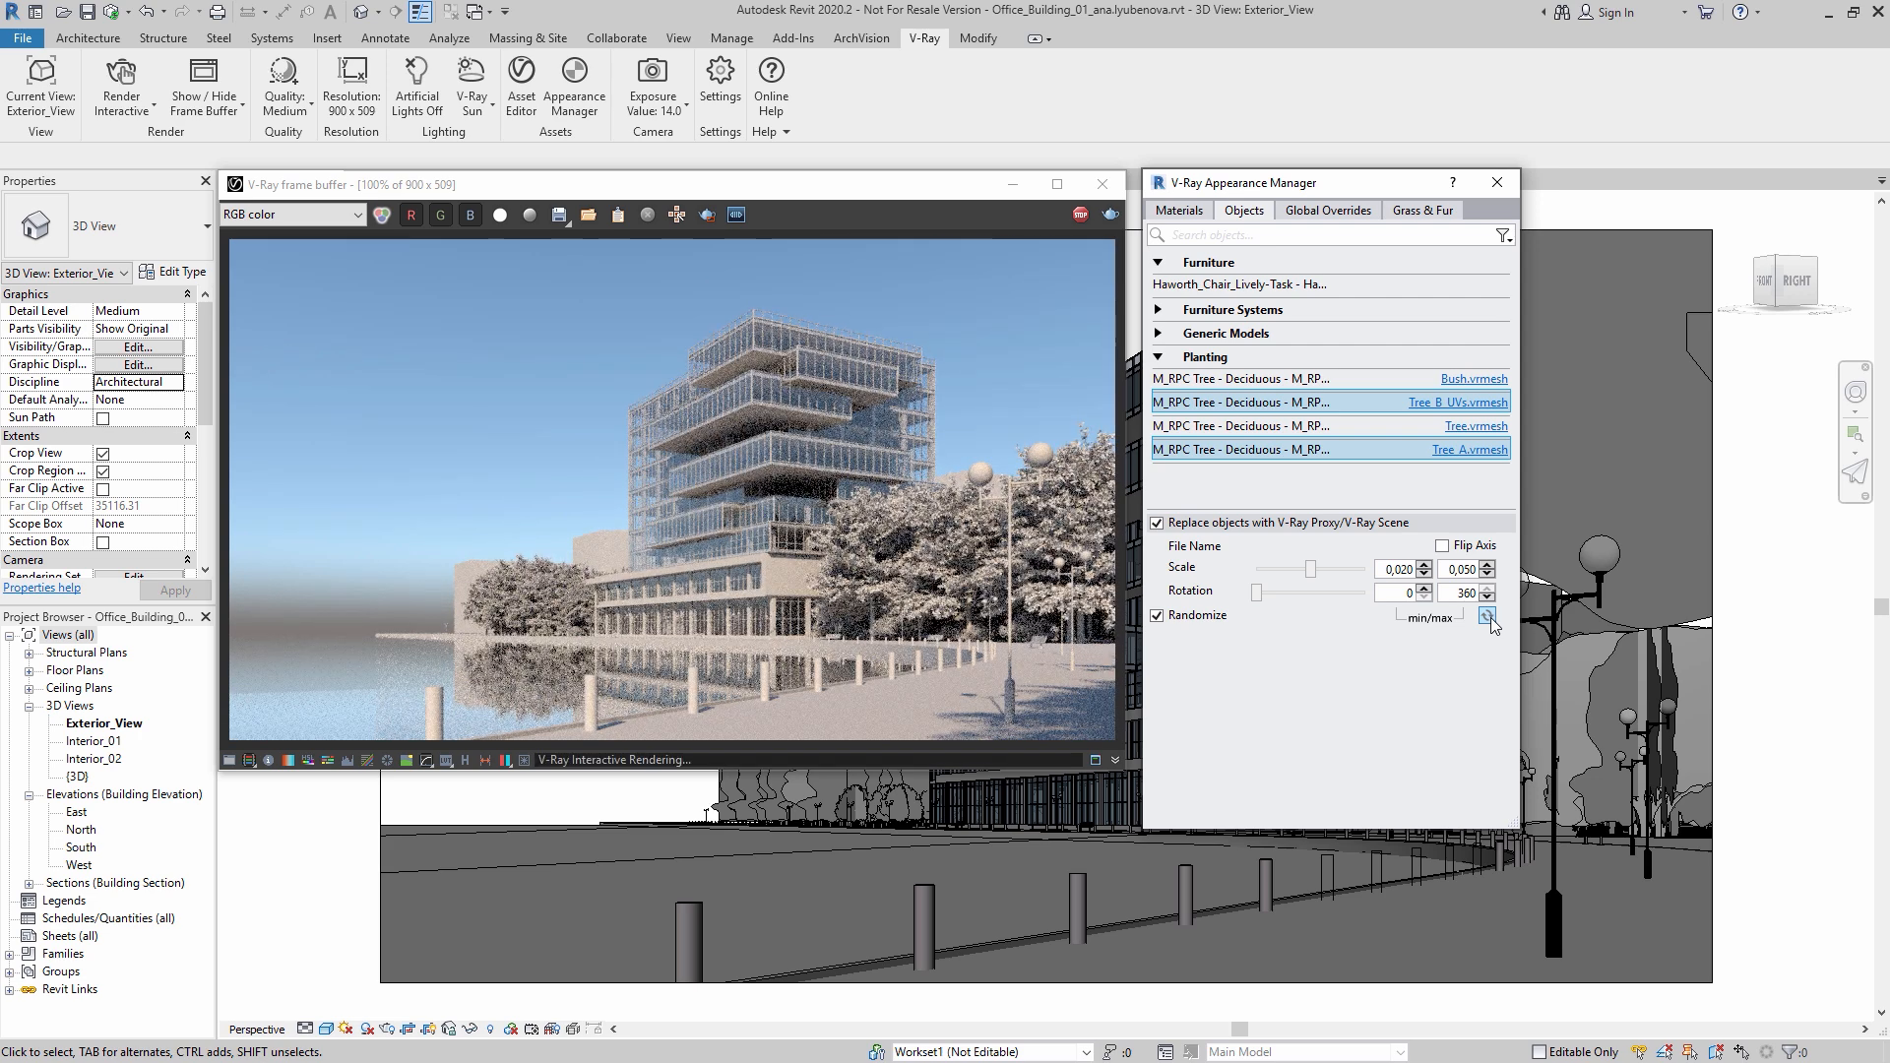
drag(1254, 595, 1272, 599)
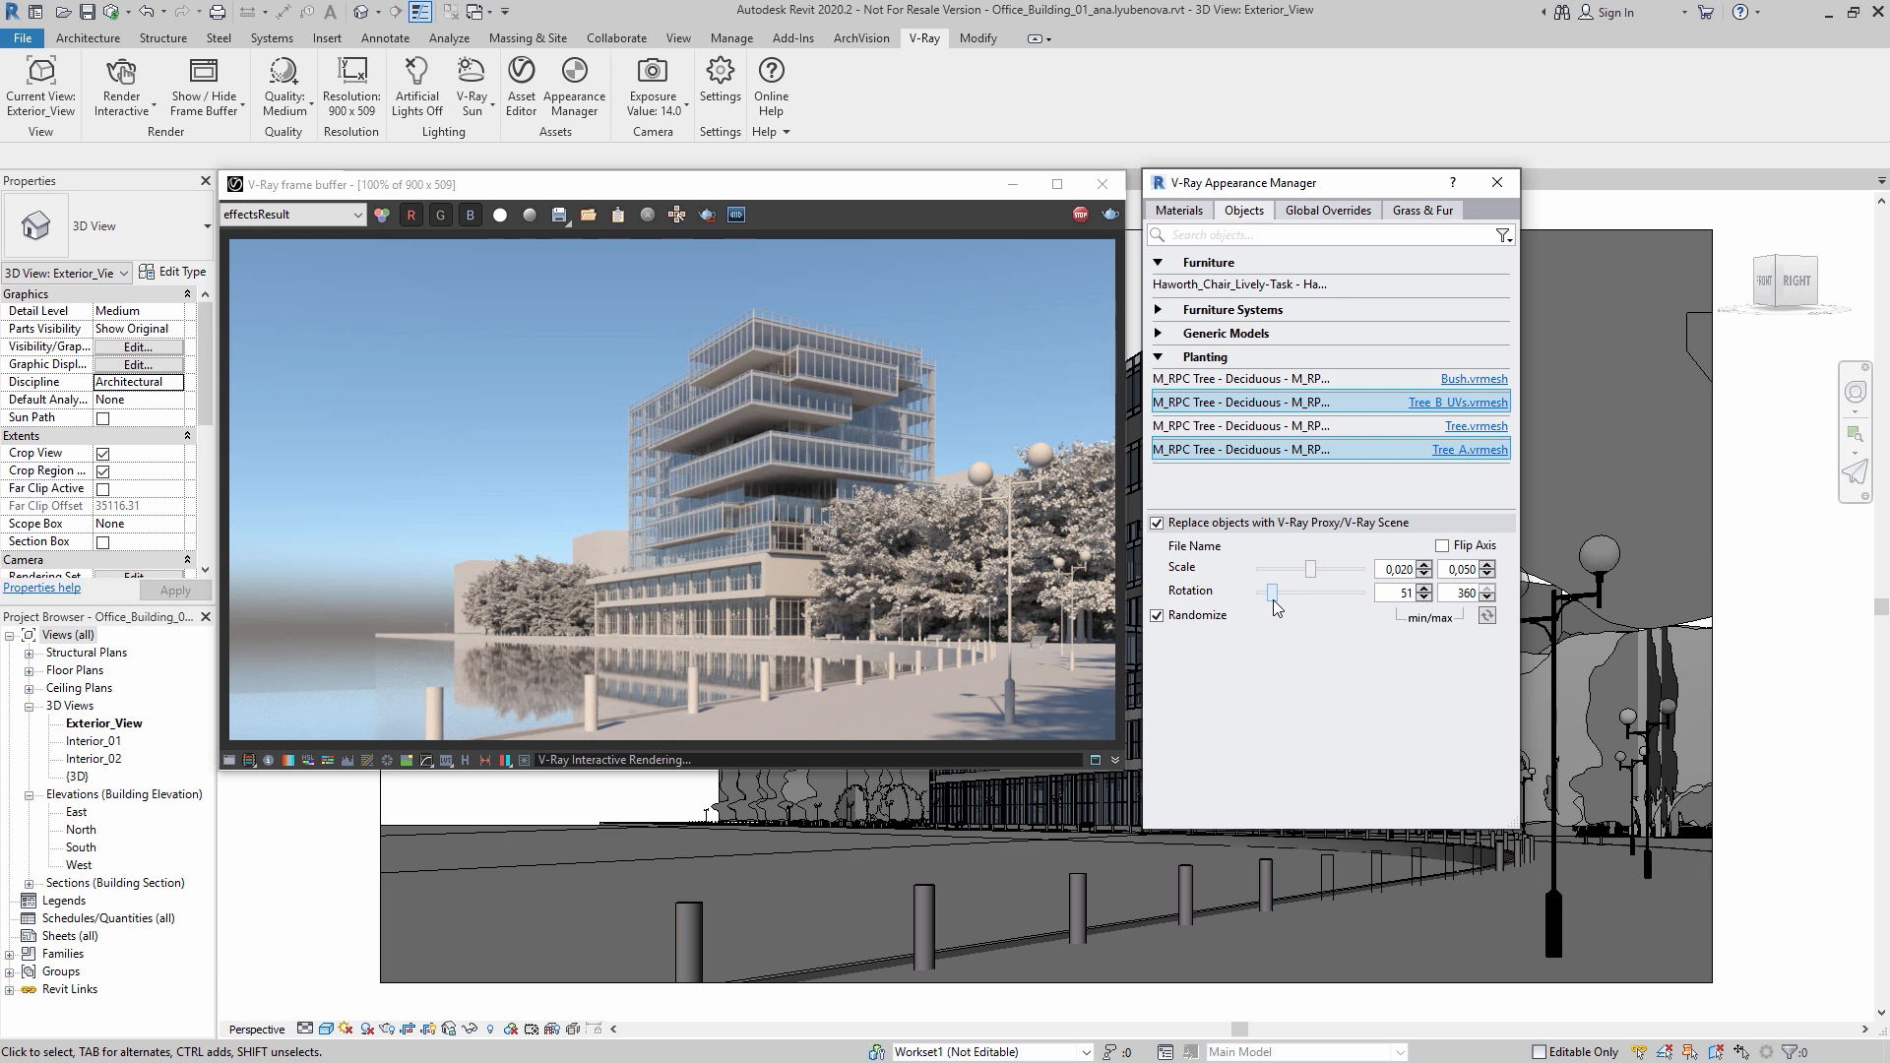
click(1498, 183)
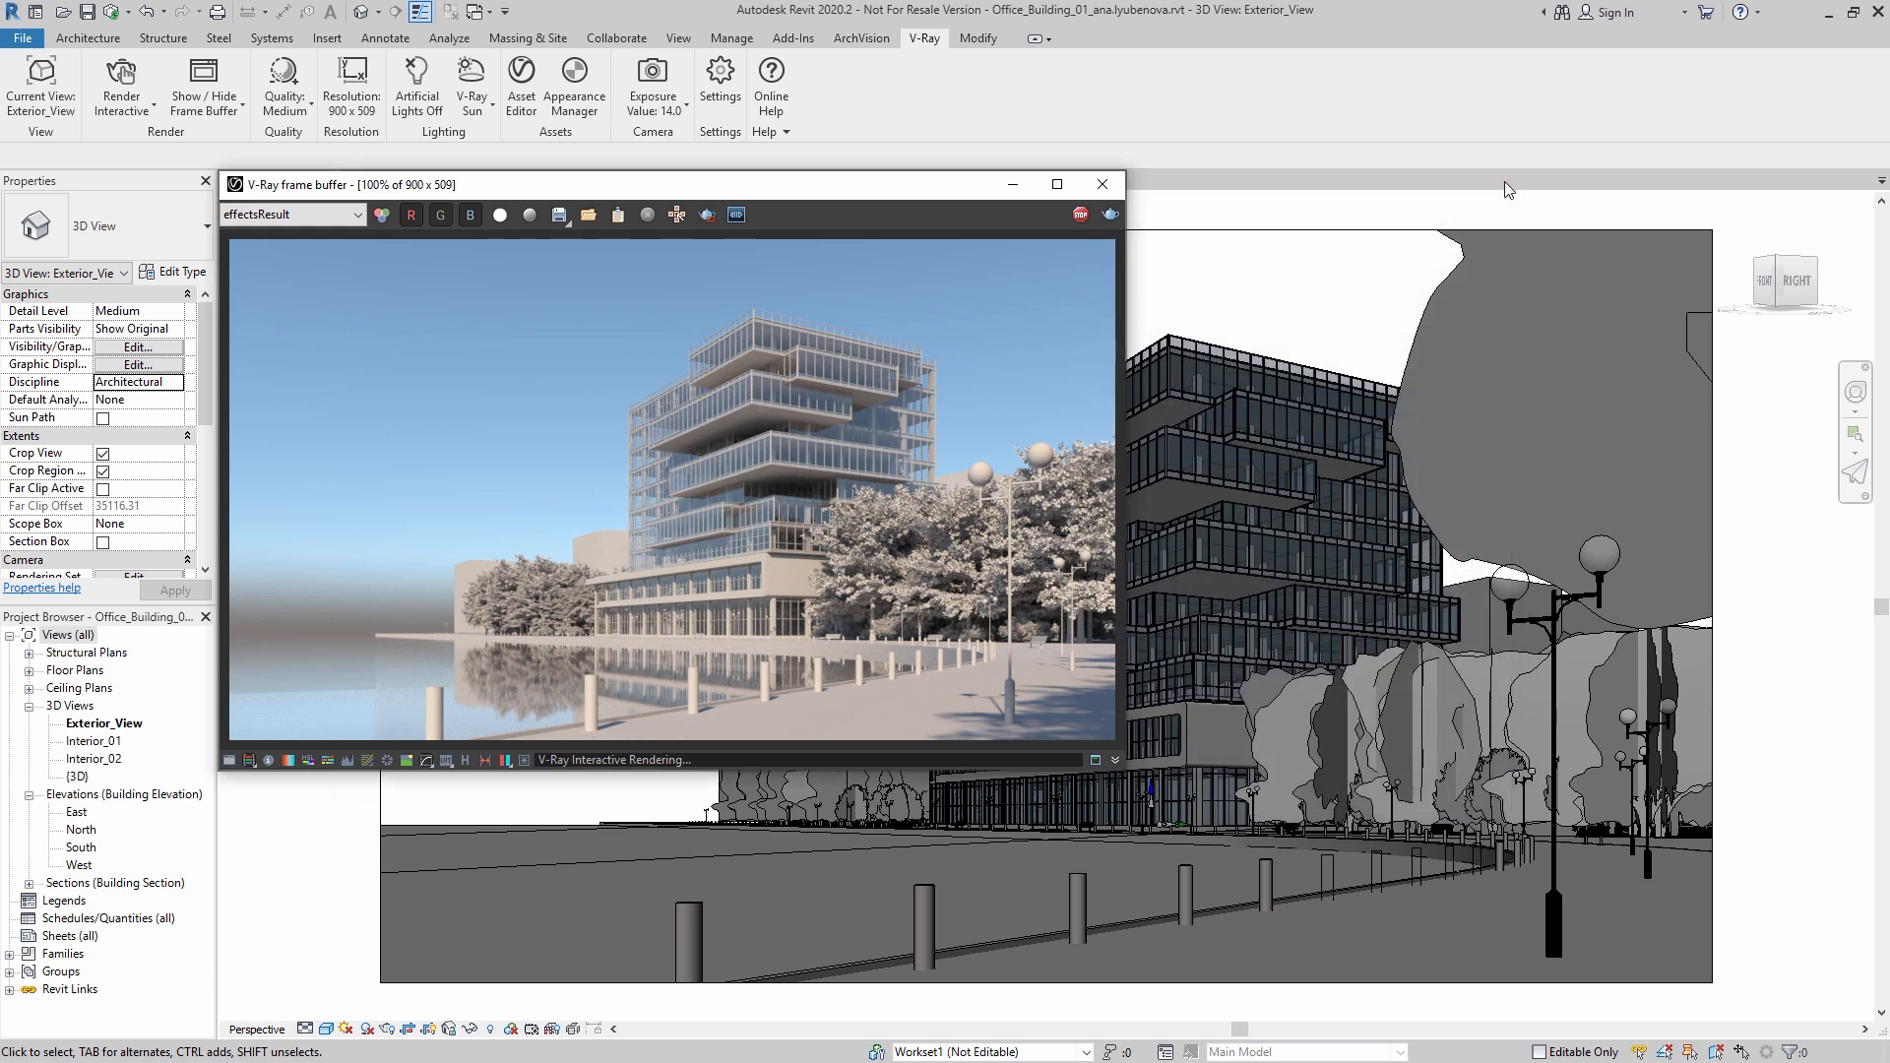
Step: Set the Lighting solar study's sun azimuth to 236° and altitude to 20° in the Sun Settings, and apply them
click(345, 1029)
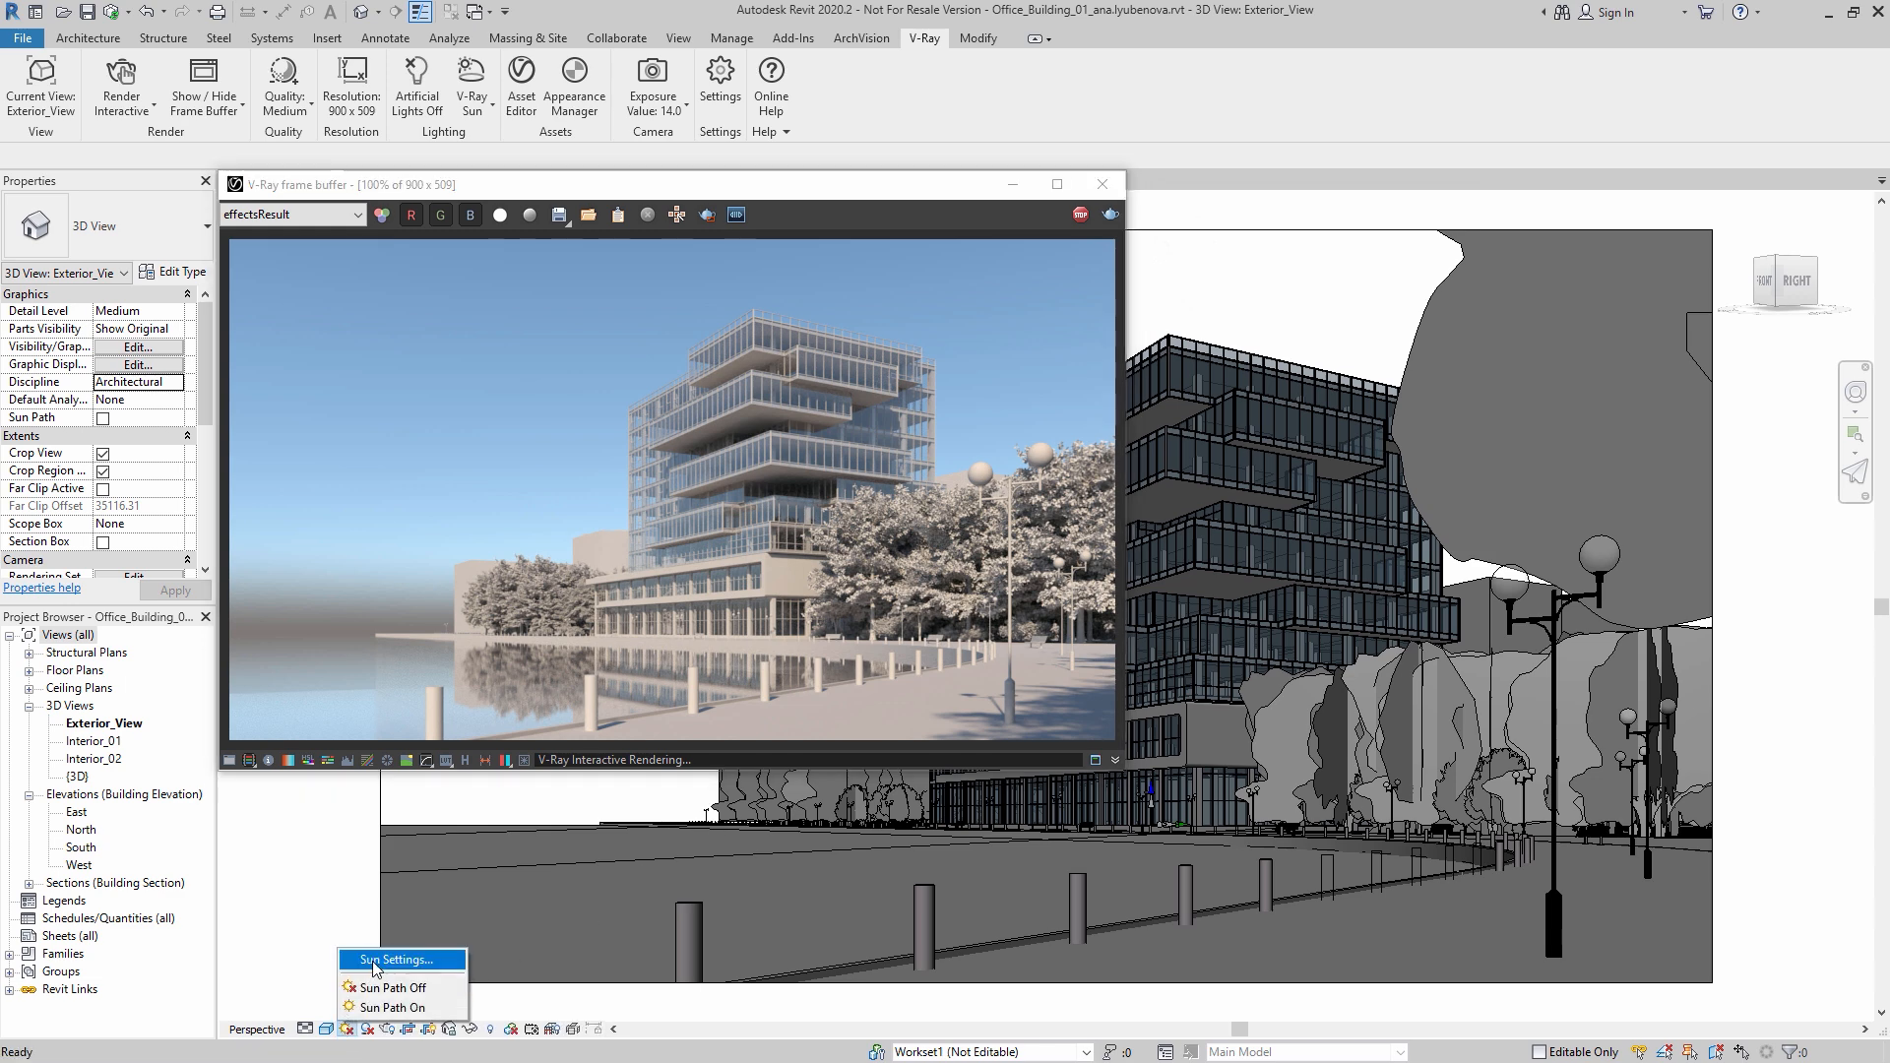
click(377, 970)
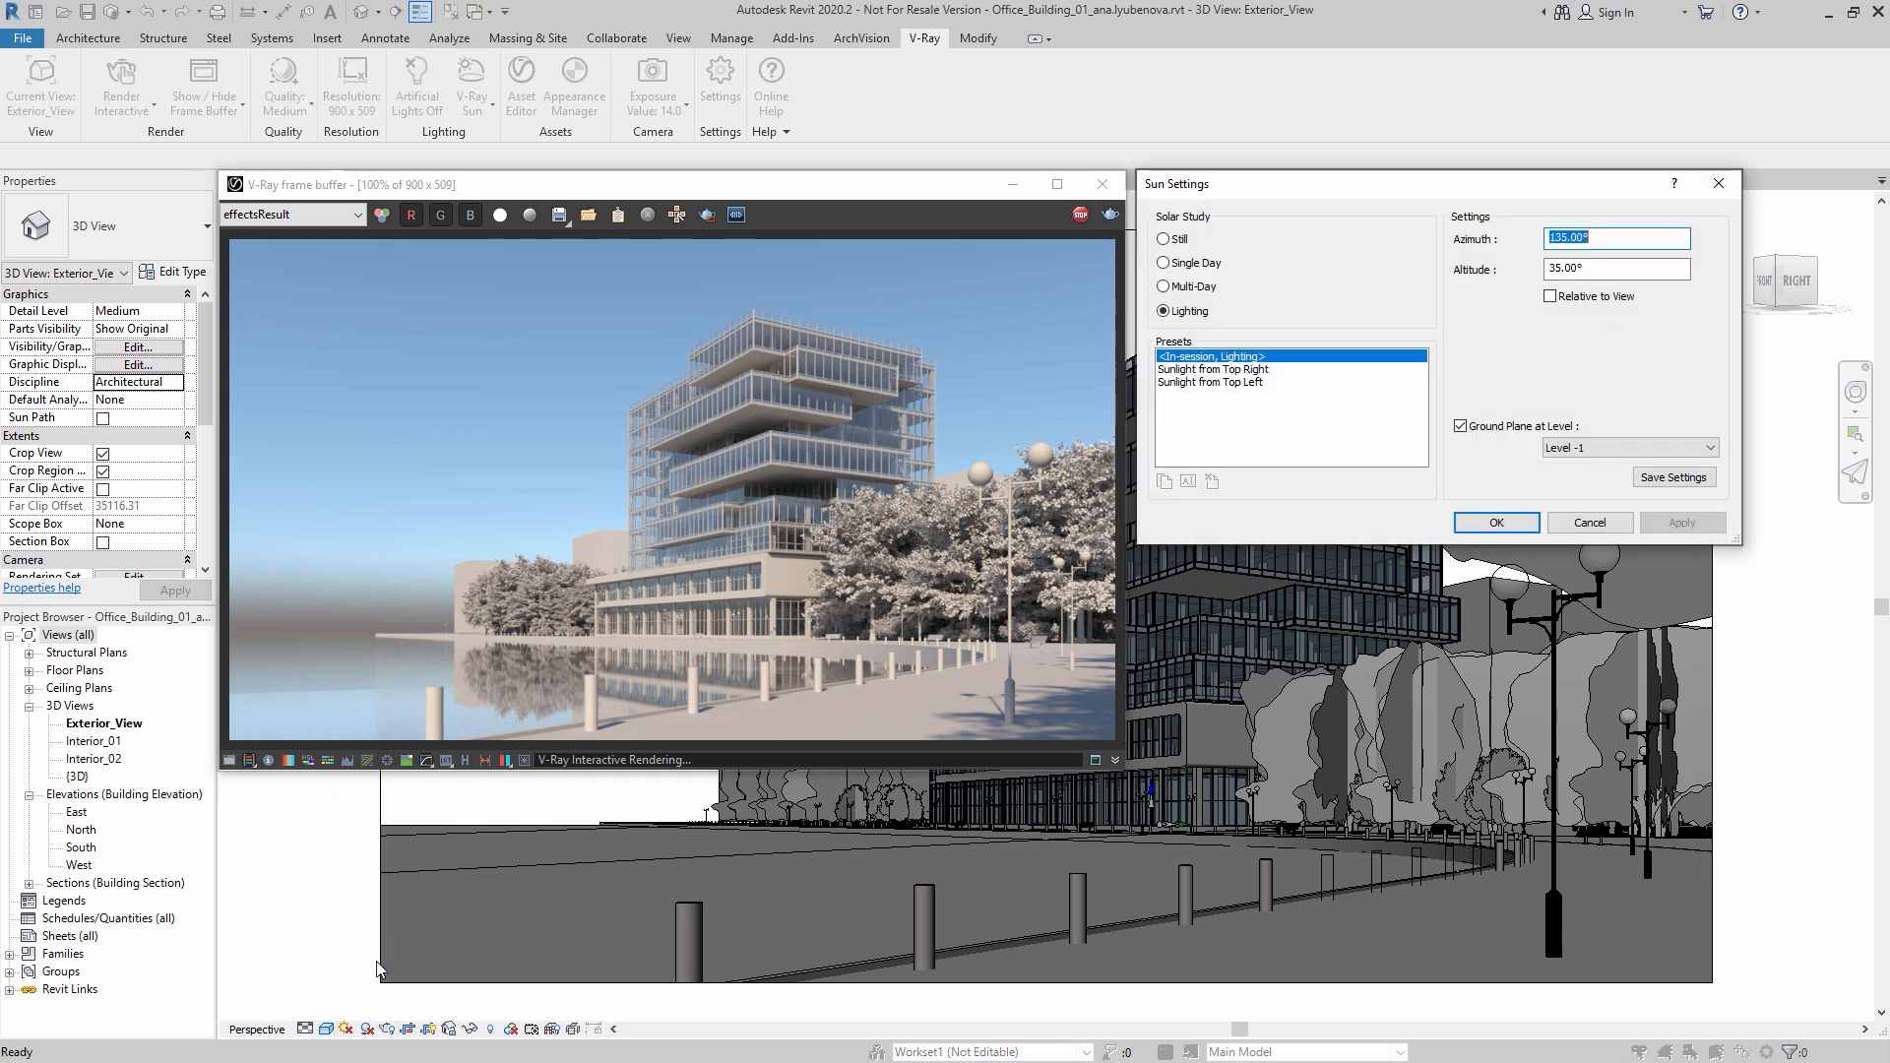
text(236)
key(Tab)
text(20)
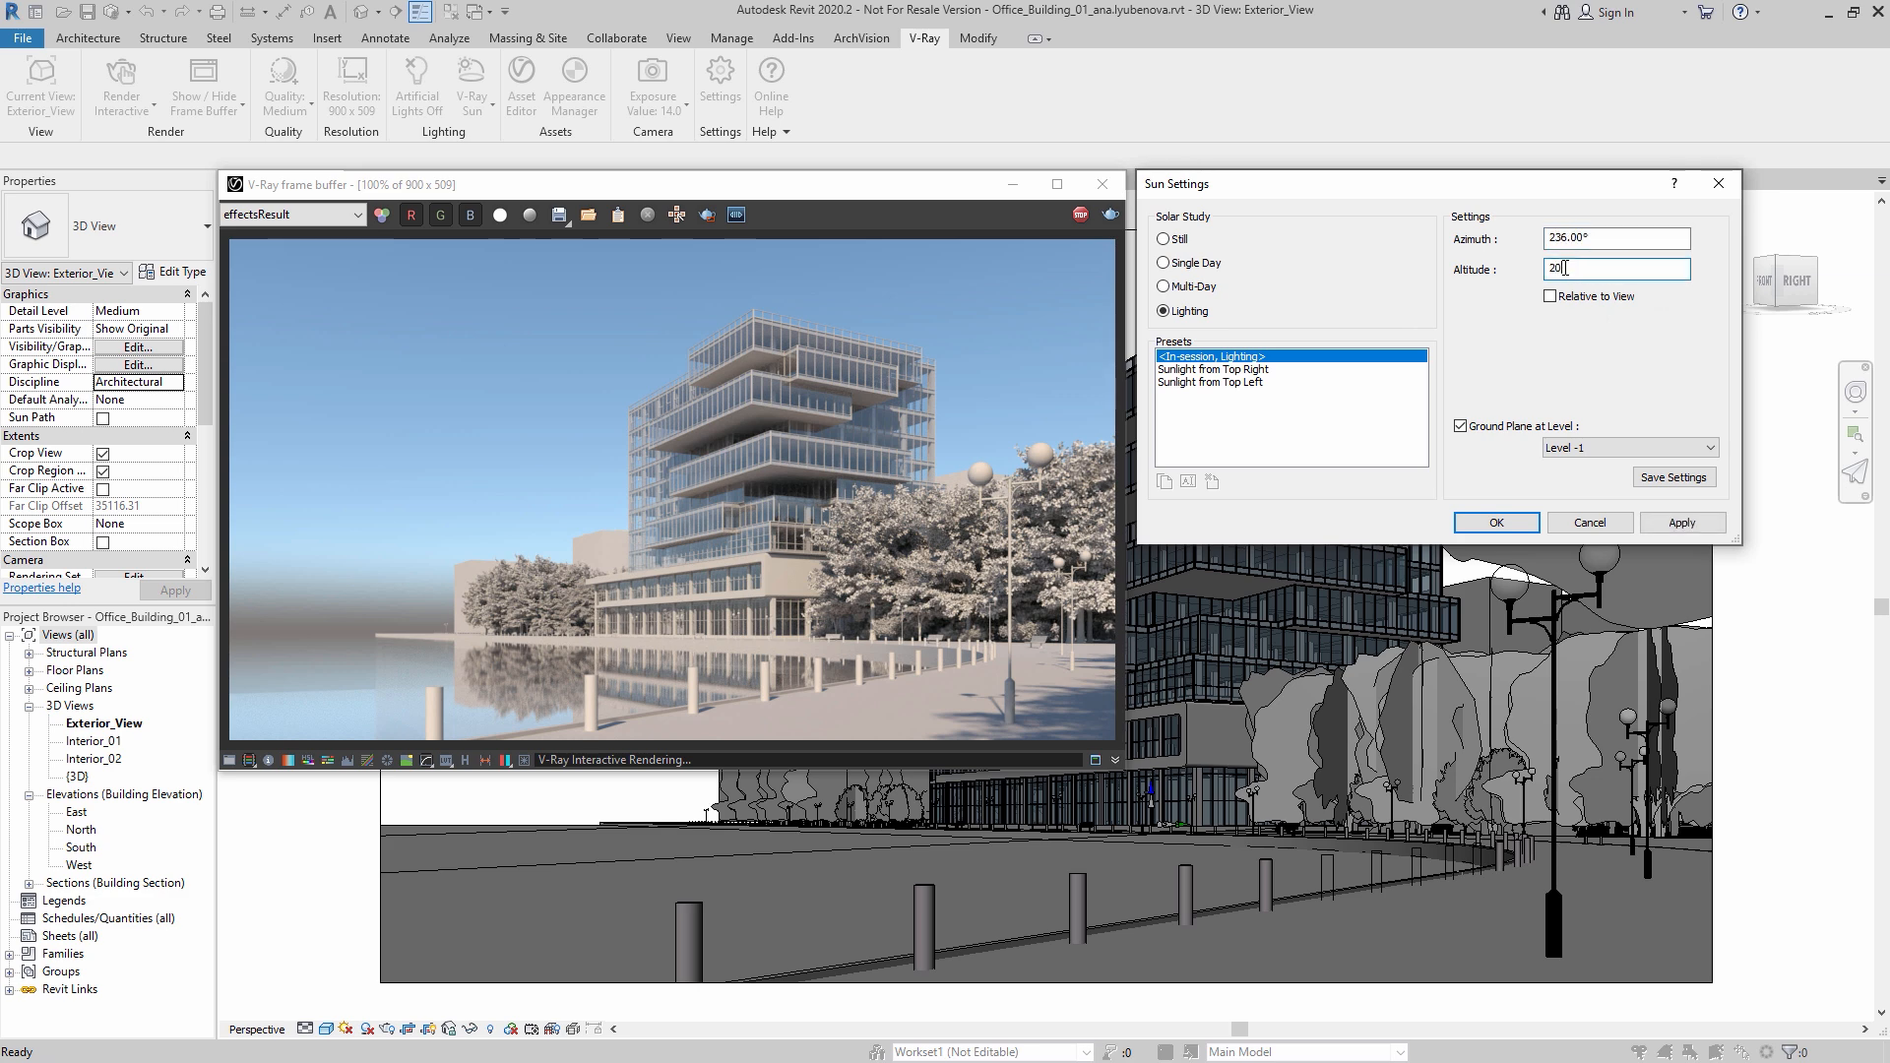
click(1681, 524)
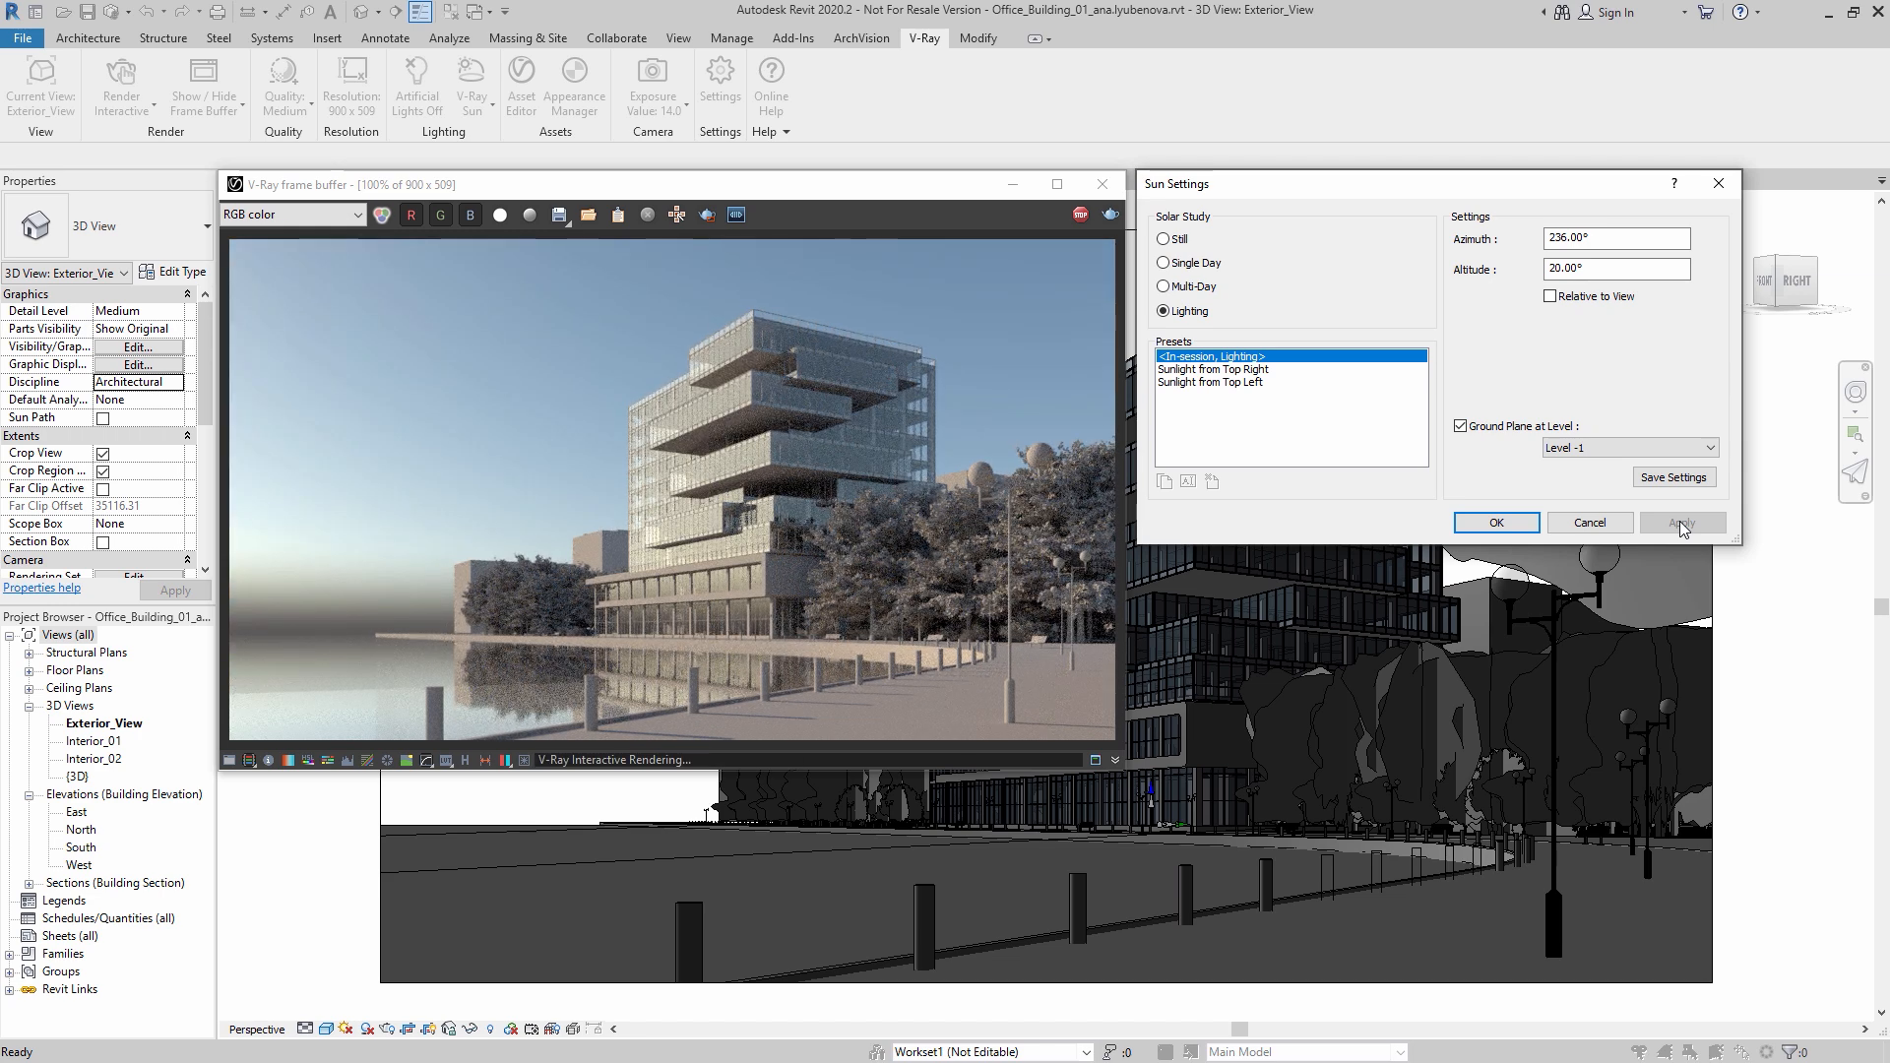
click(1496, 523)
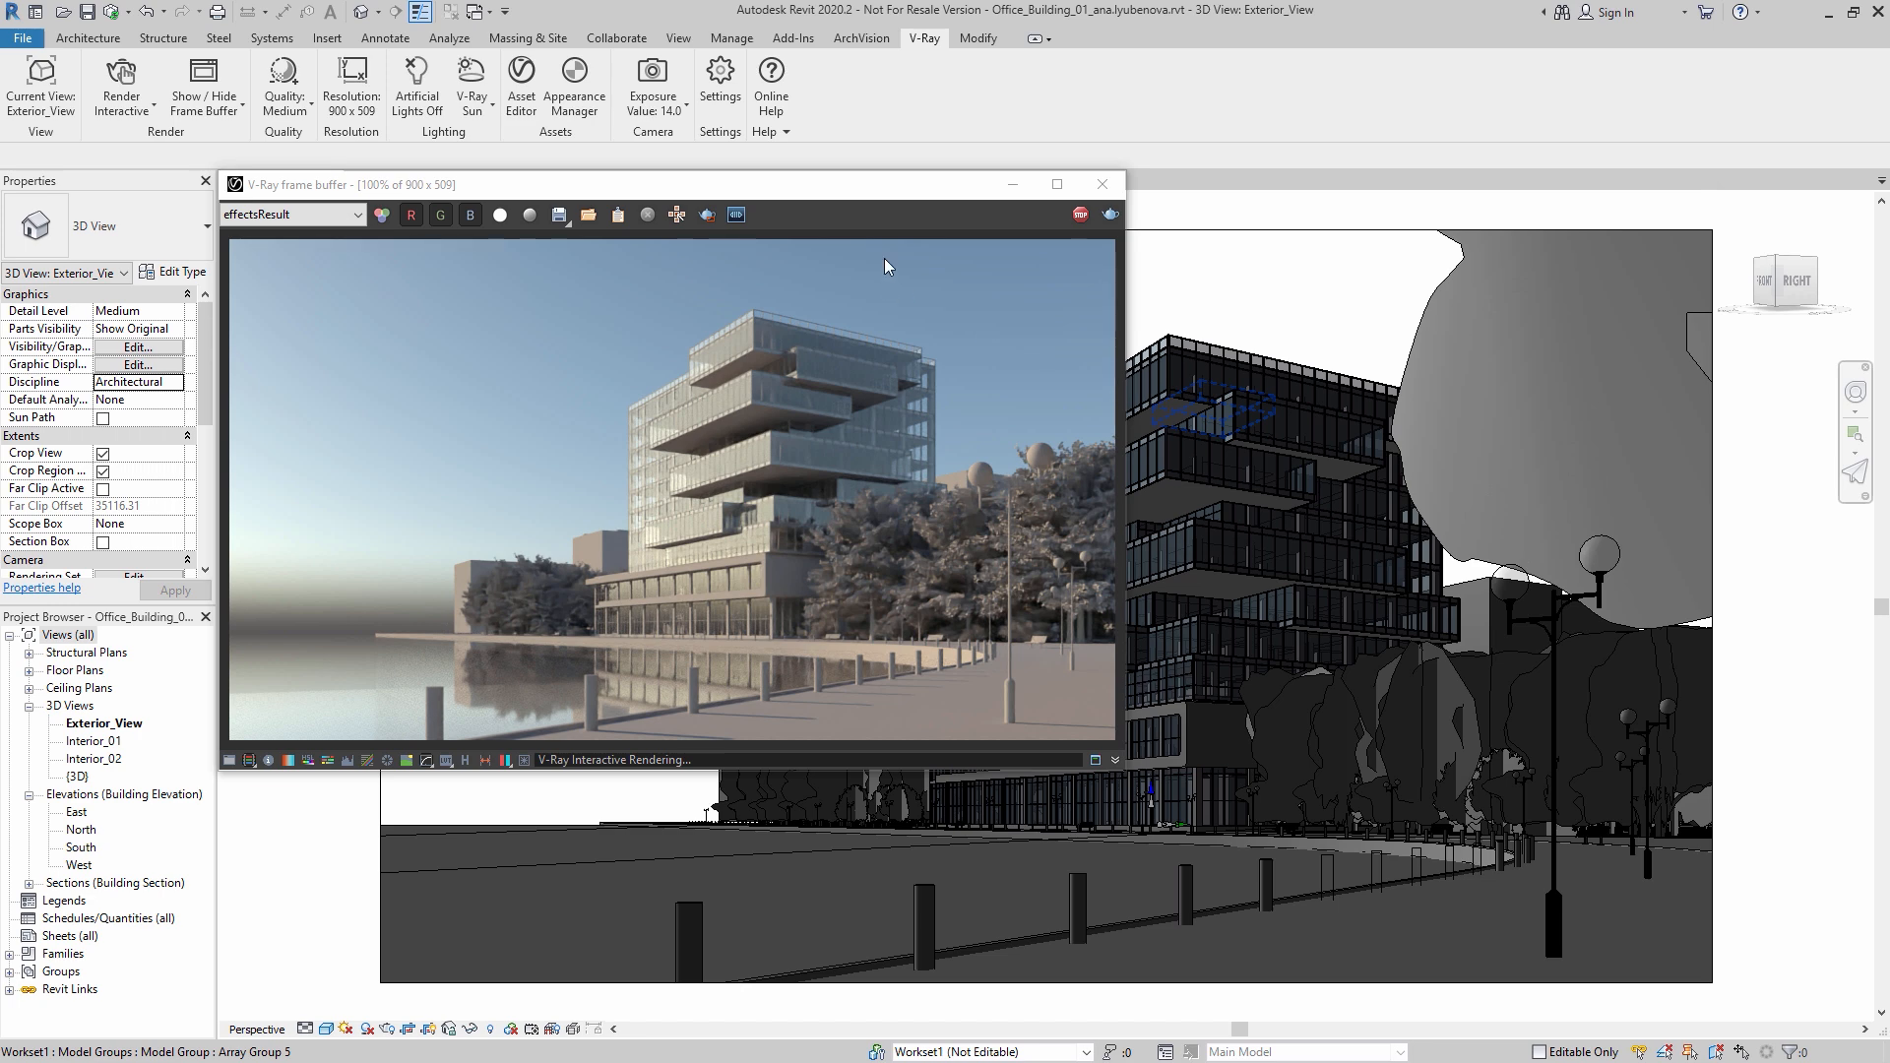
Step: Open the V-Ray Lights and V-Ray Camera settings and set the V-Ray Sun's background to Custom
click(469, 78)
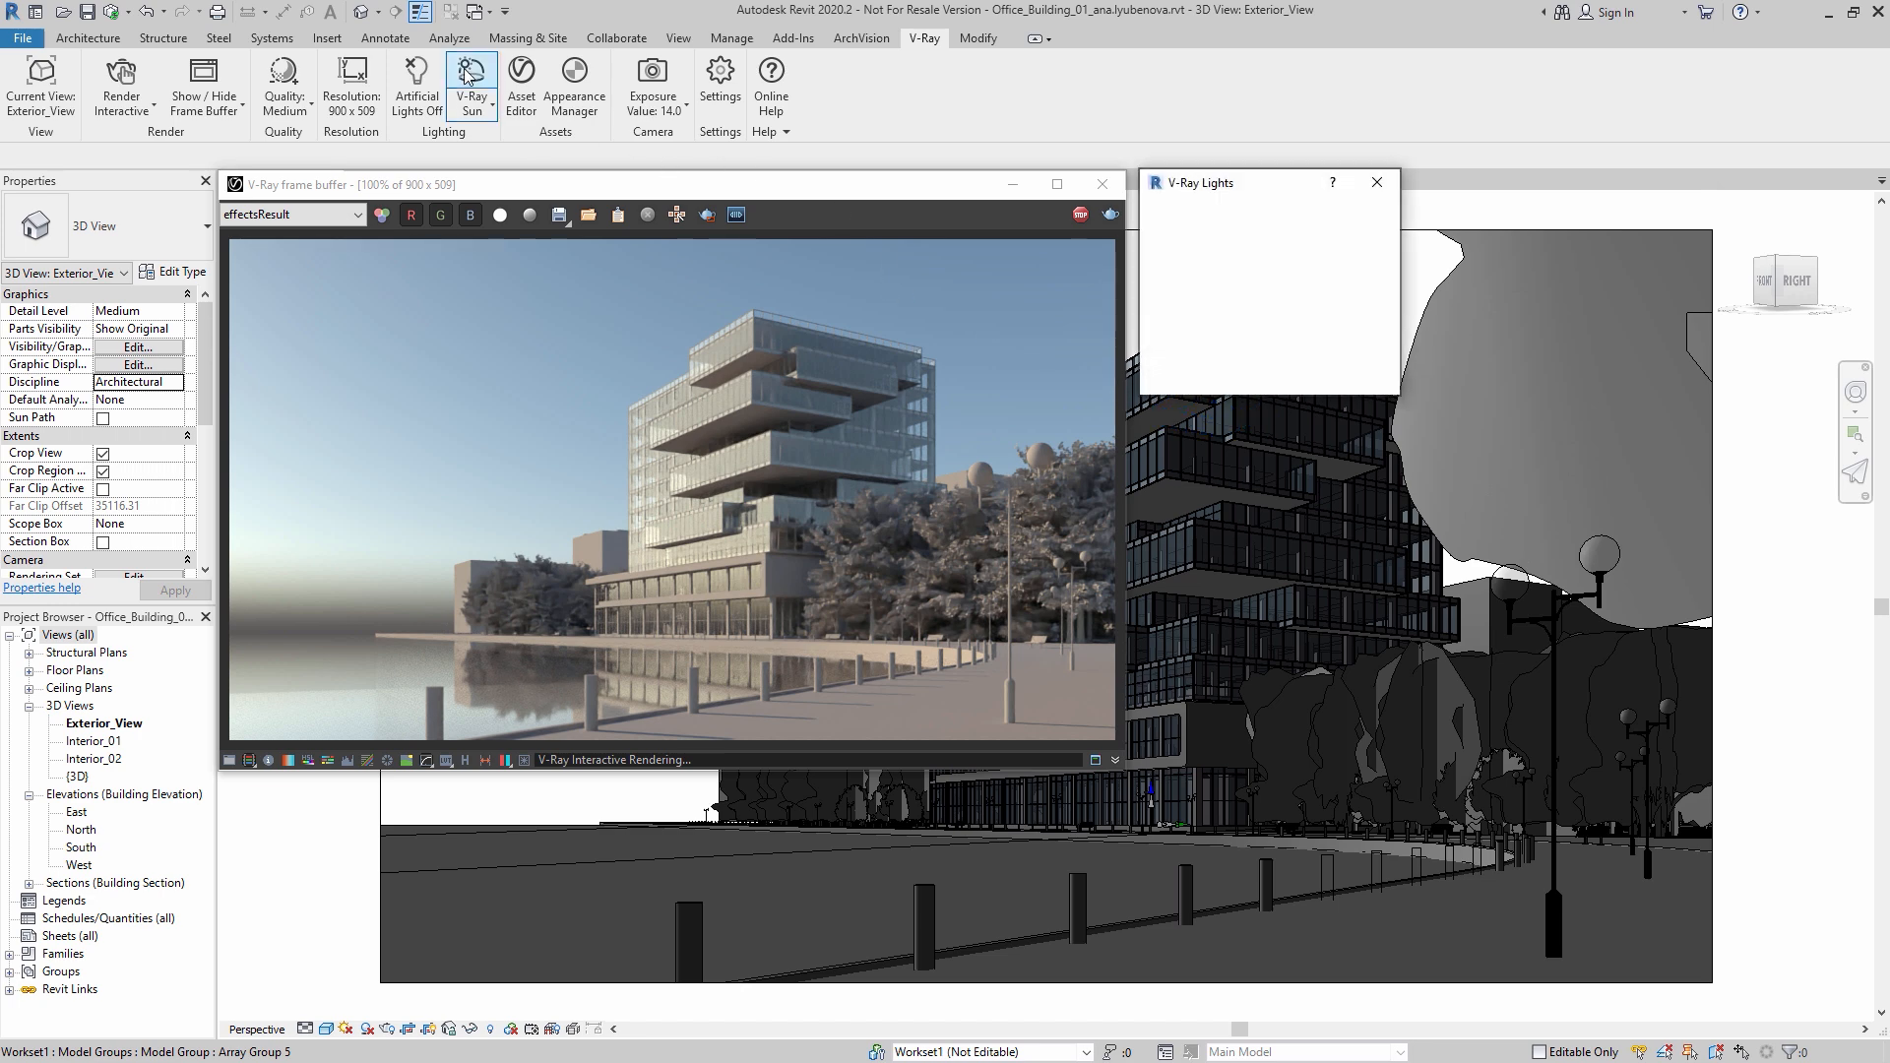
click(650, 82)
click(1242, 183)
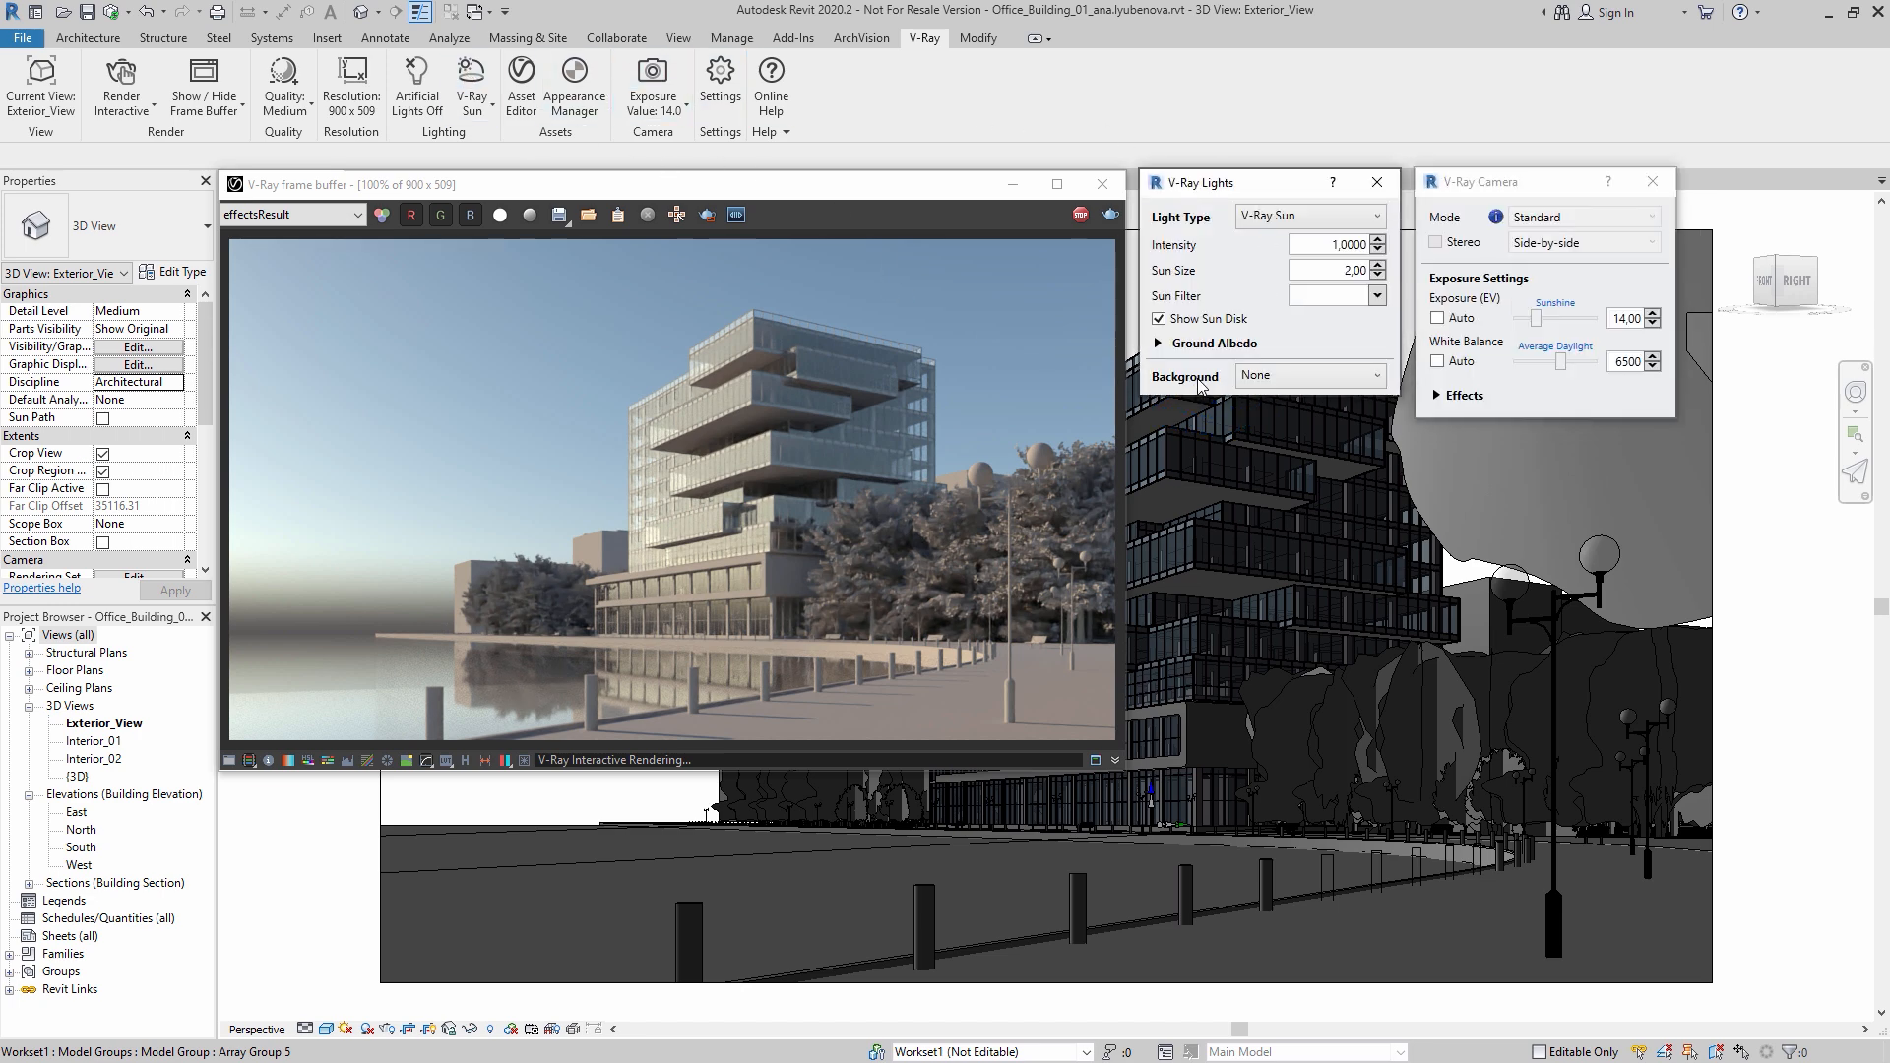
click(1376, 378)
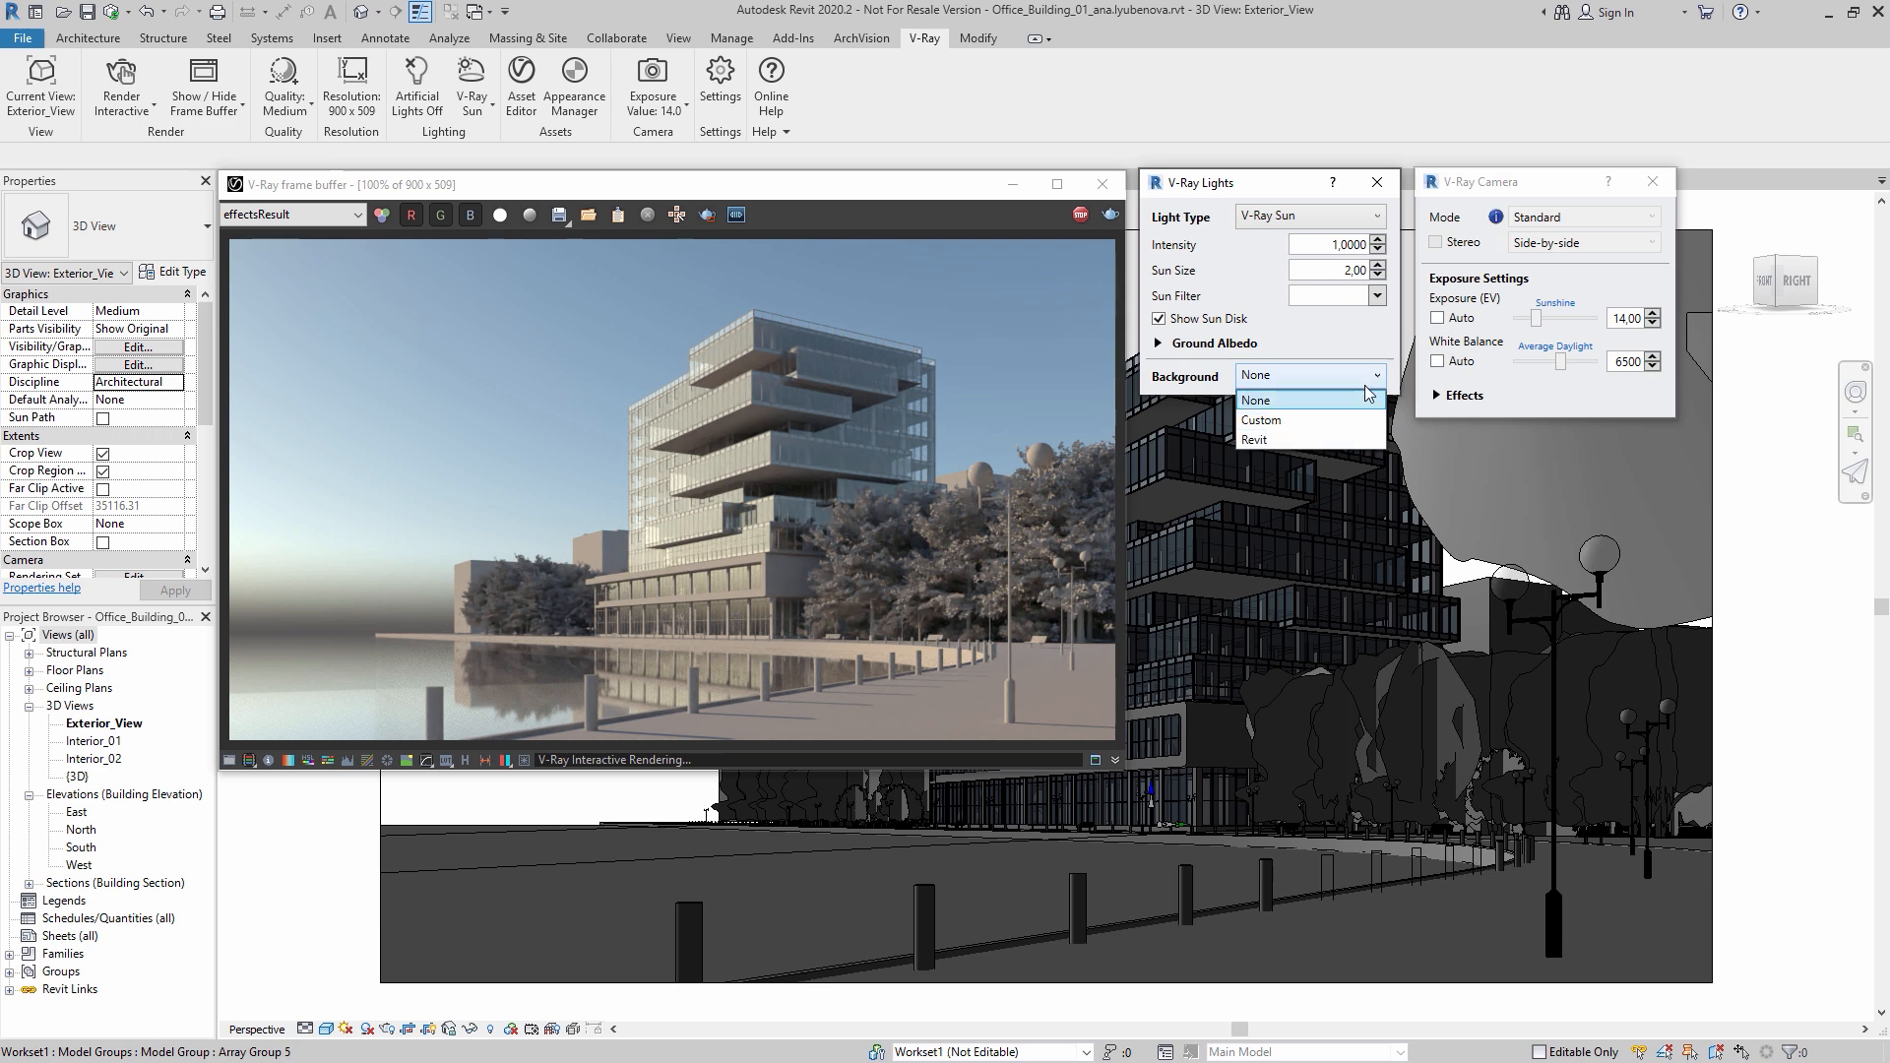
click(1275, 421)
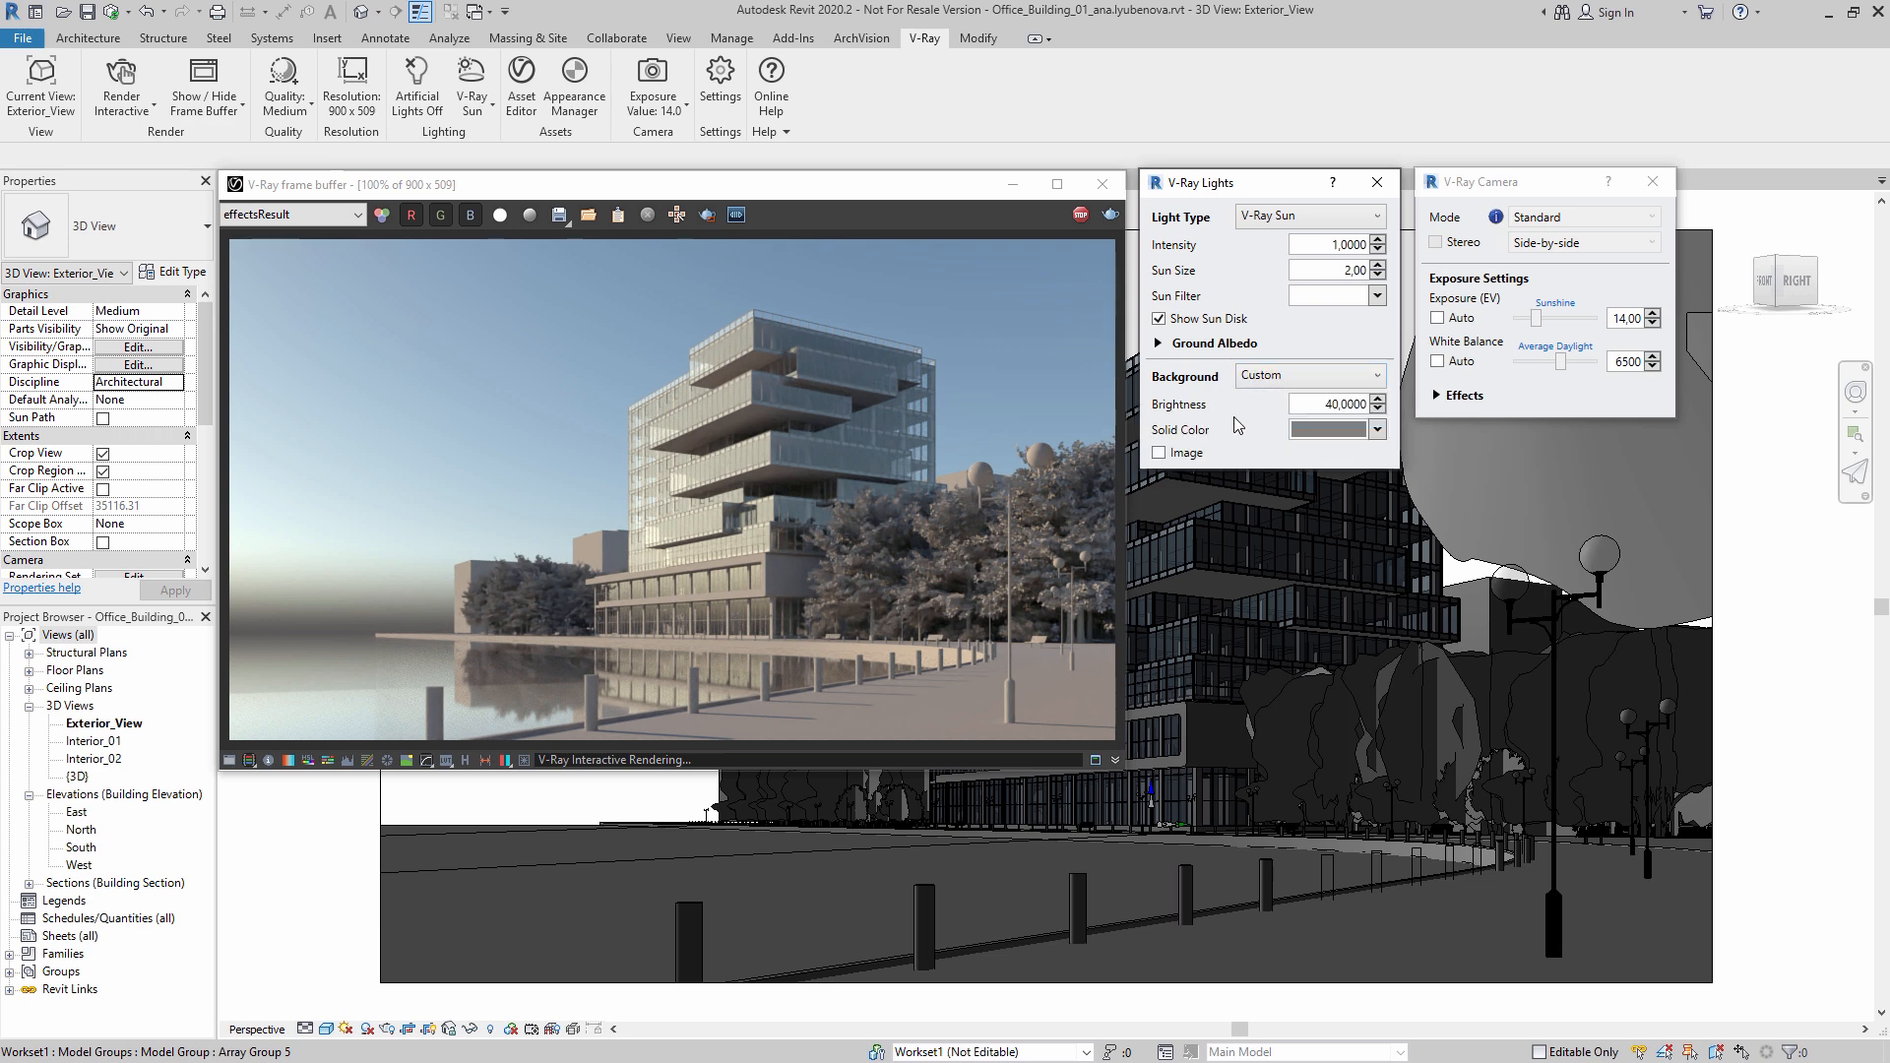
Step: Enable the background image, load 04-29_Sun_A.hdr for it, and expand the background image preview
click(1159, 453)
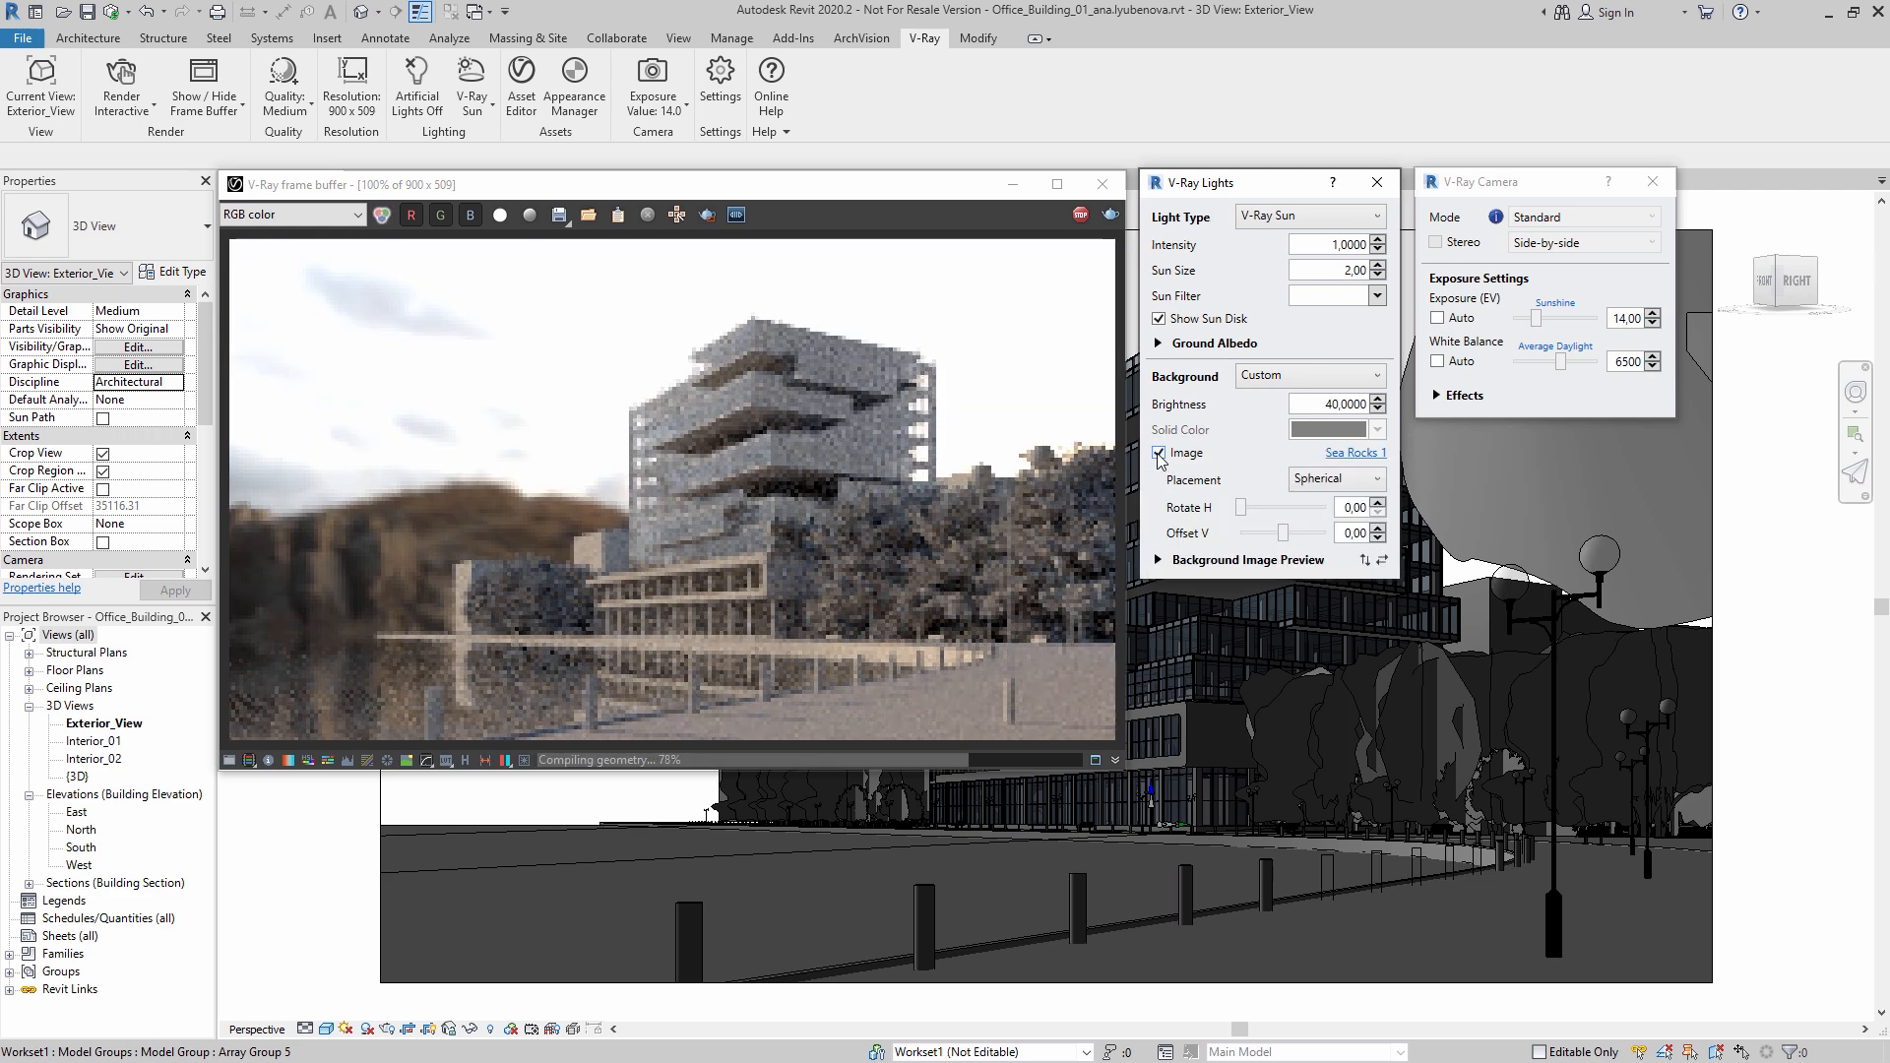
click(1348, 458)
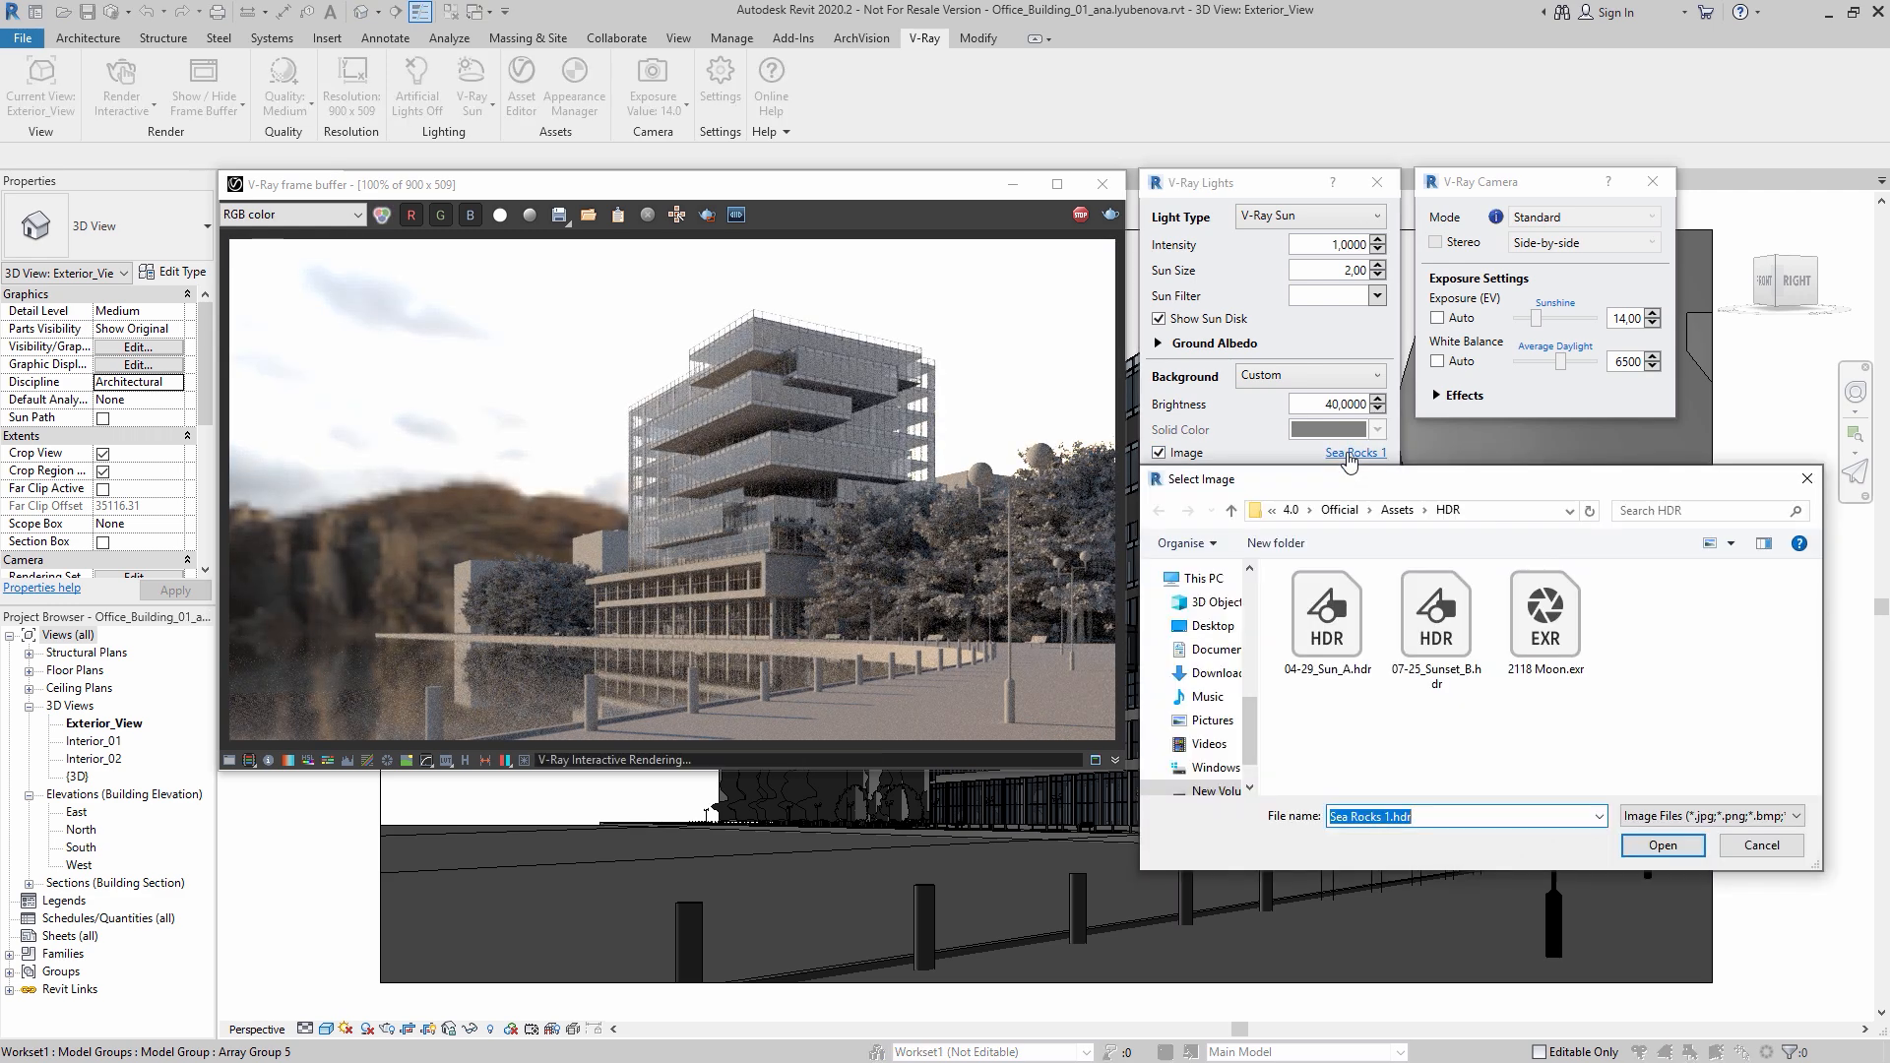
click(1327, 620)
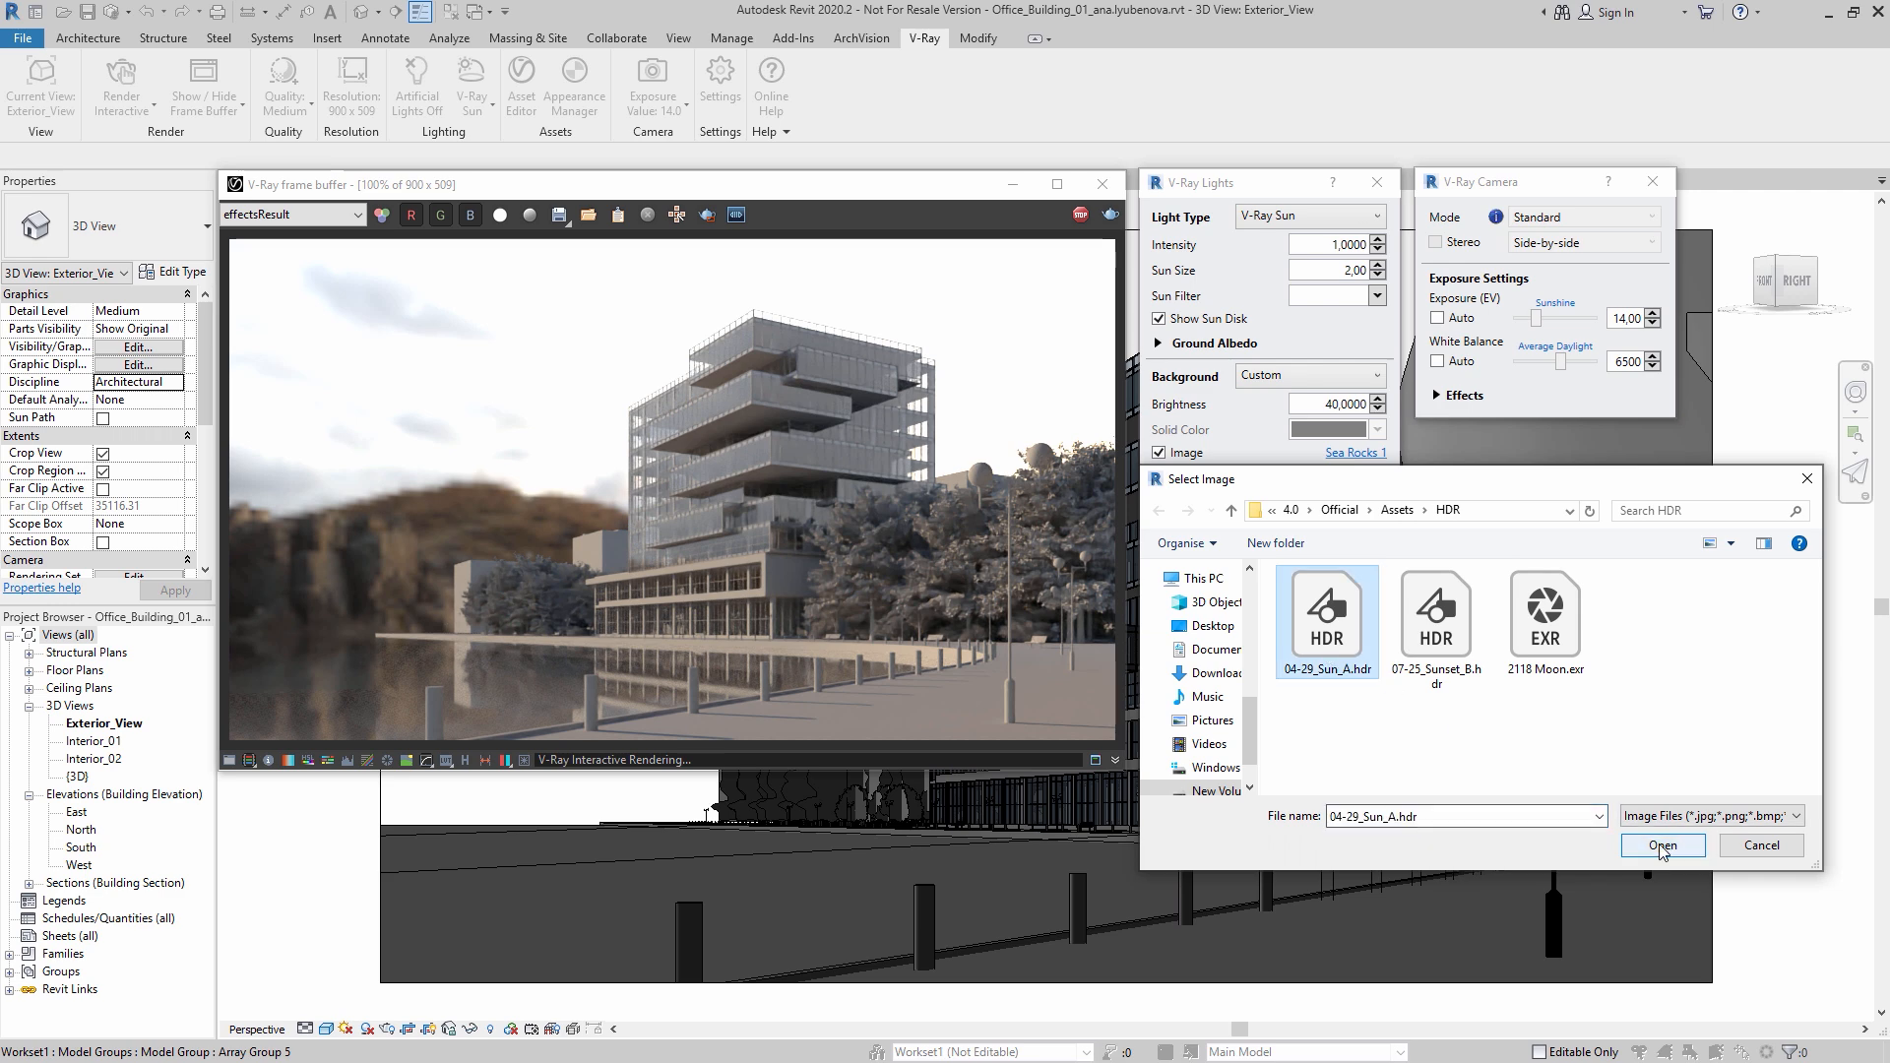
click(1662, 846)
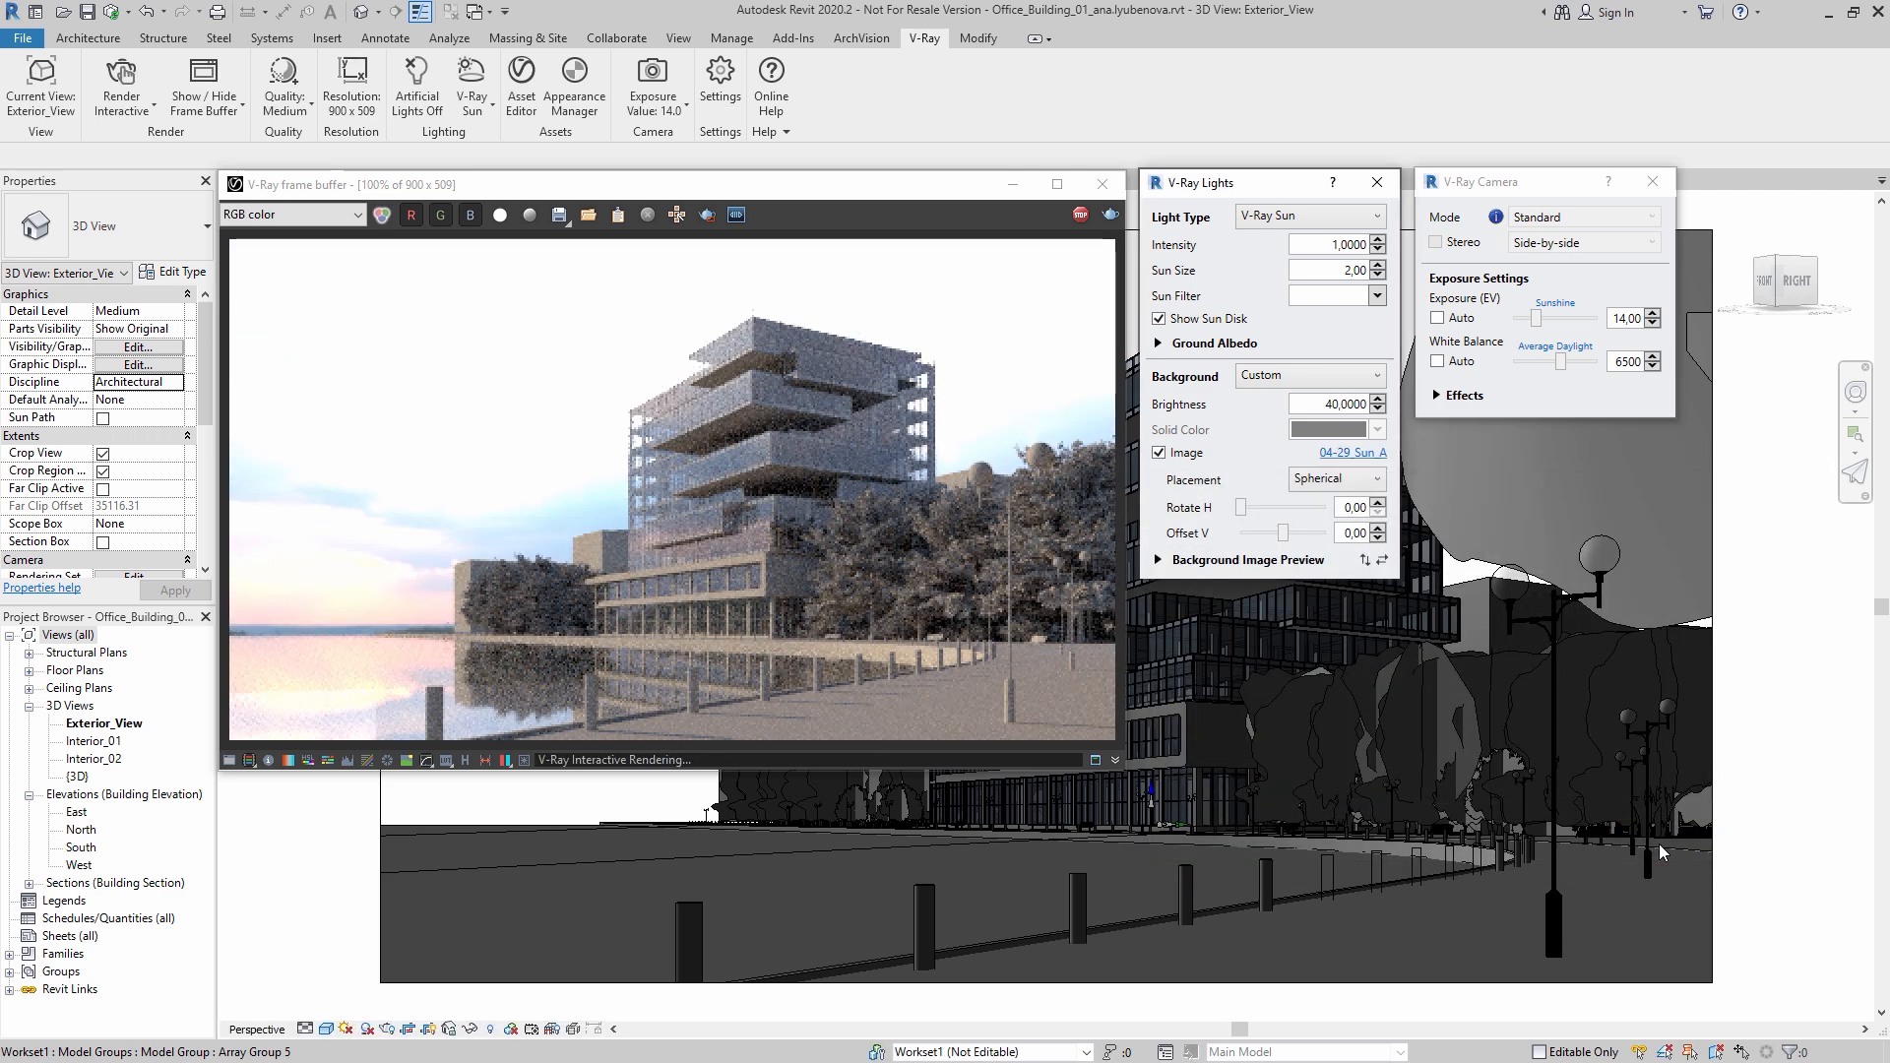
click(1158, 559)
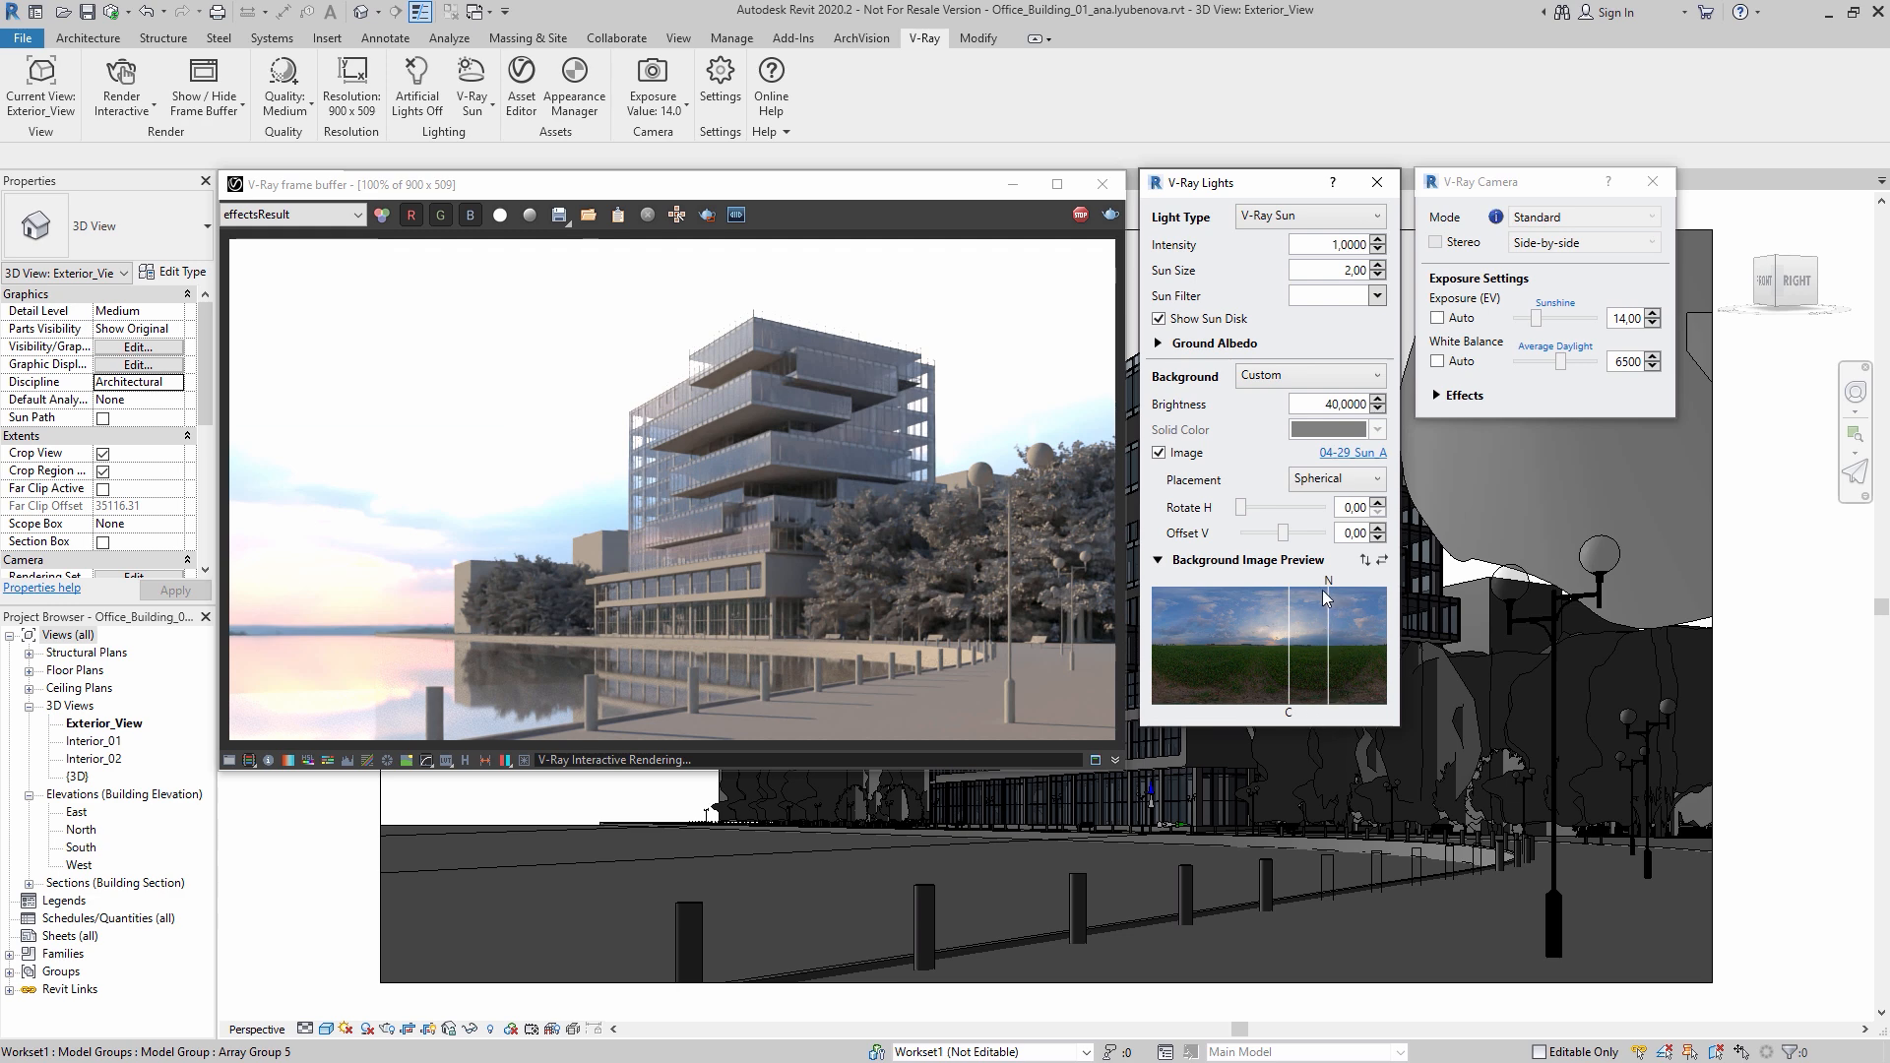
Step: Set the background brightness to 10 and its horizontal rotation to 55
double_click(1331, 404)
drag(1350, 405, 1368, 414)
text(10,0000)
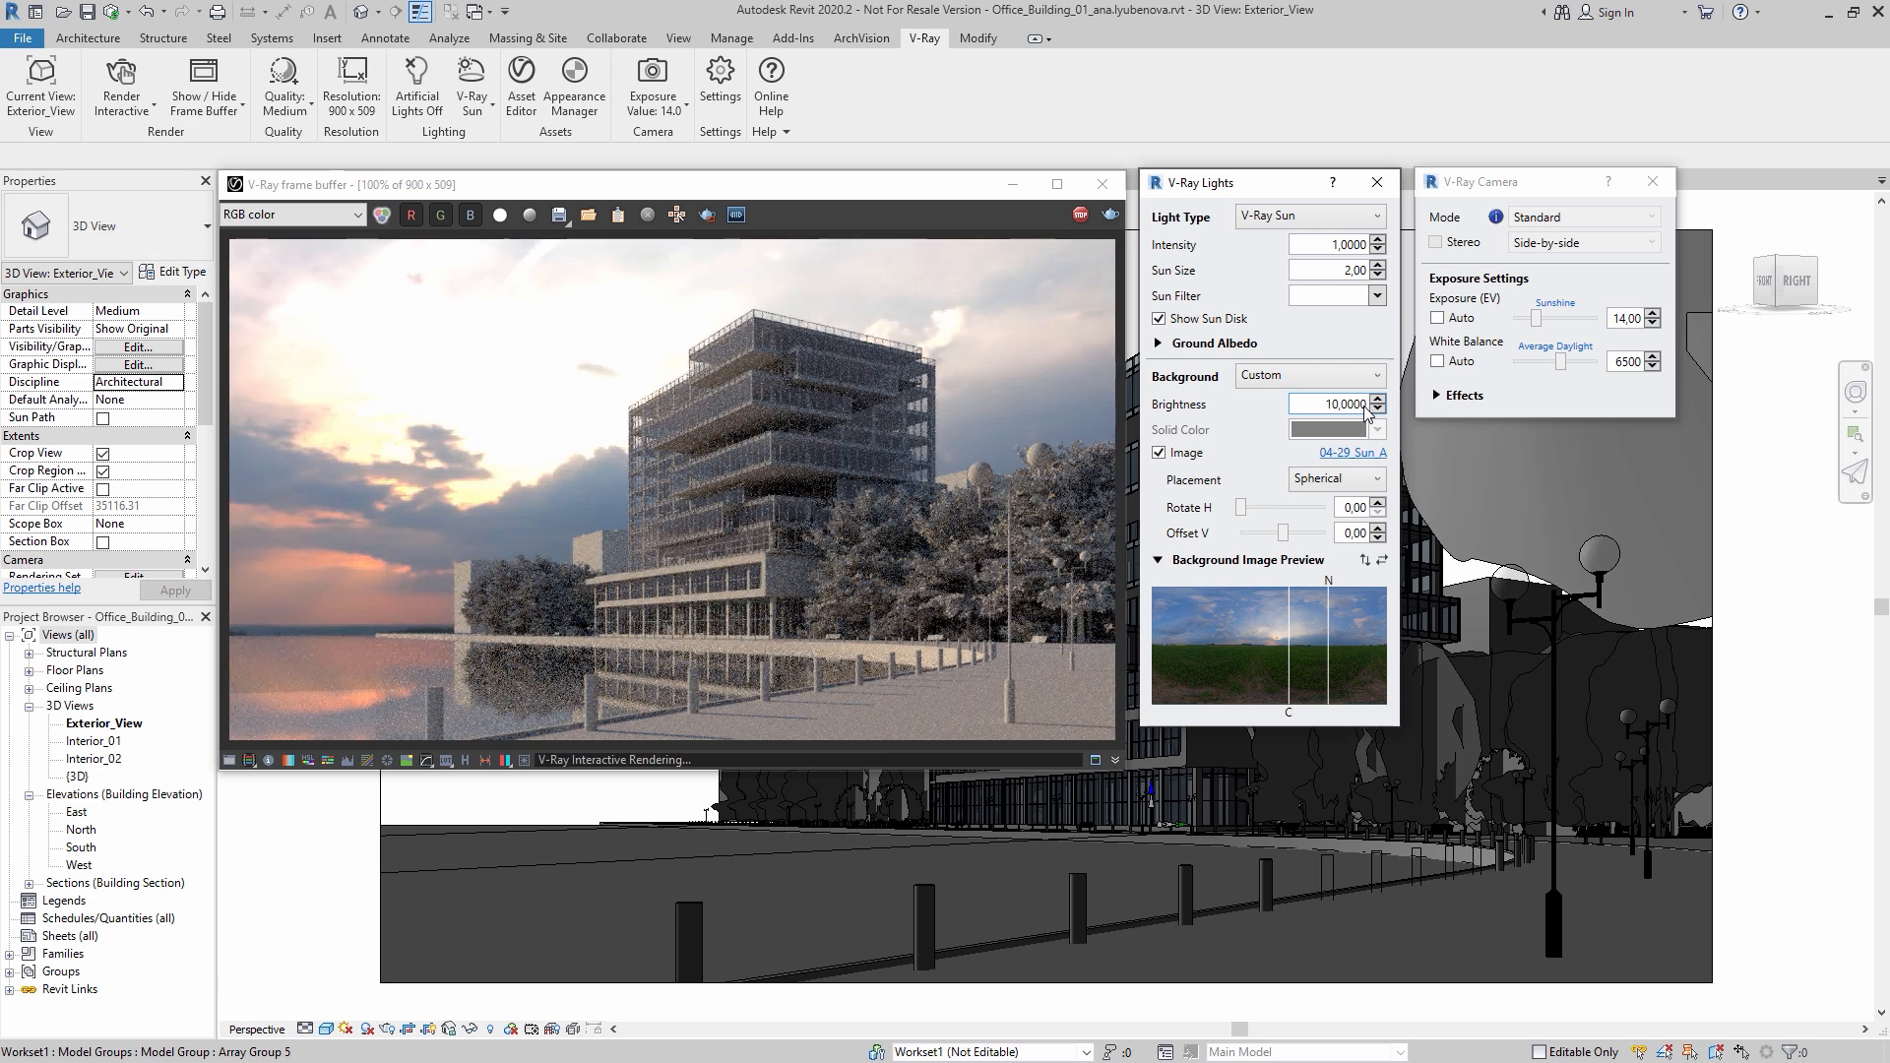
drag(1252, 509, 1262, 508)
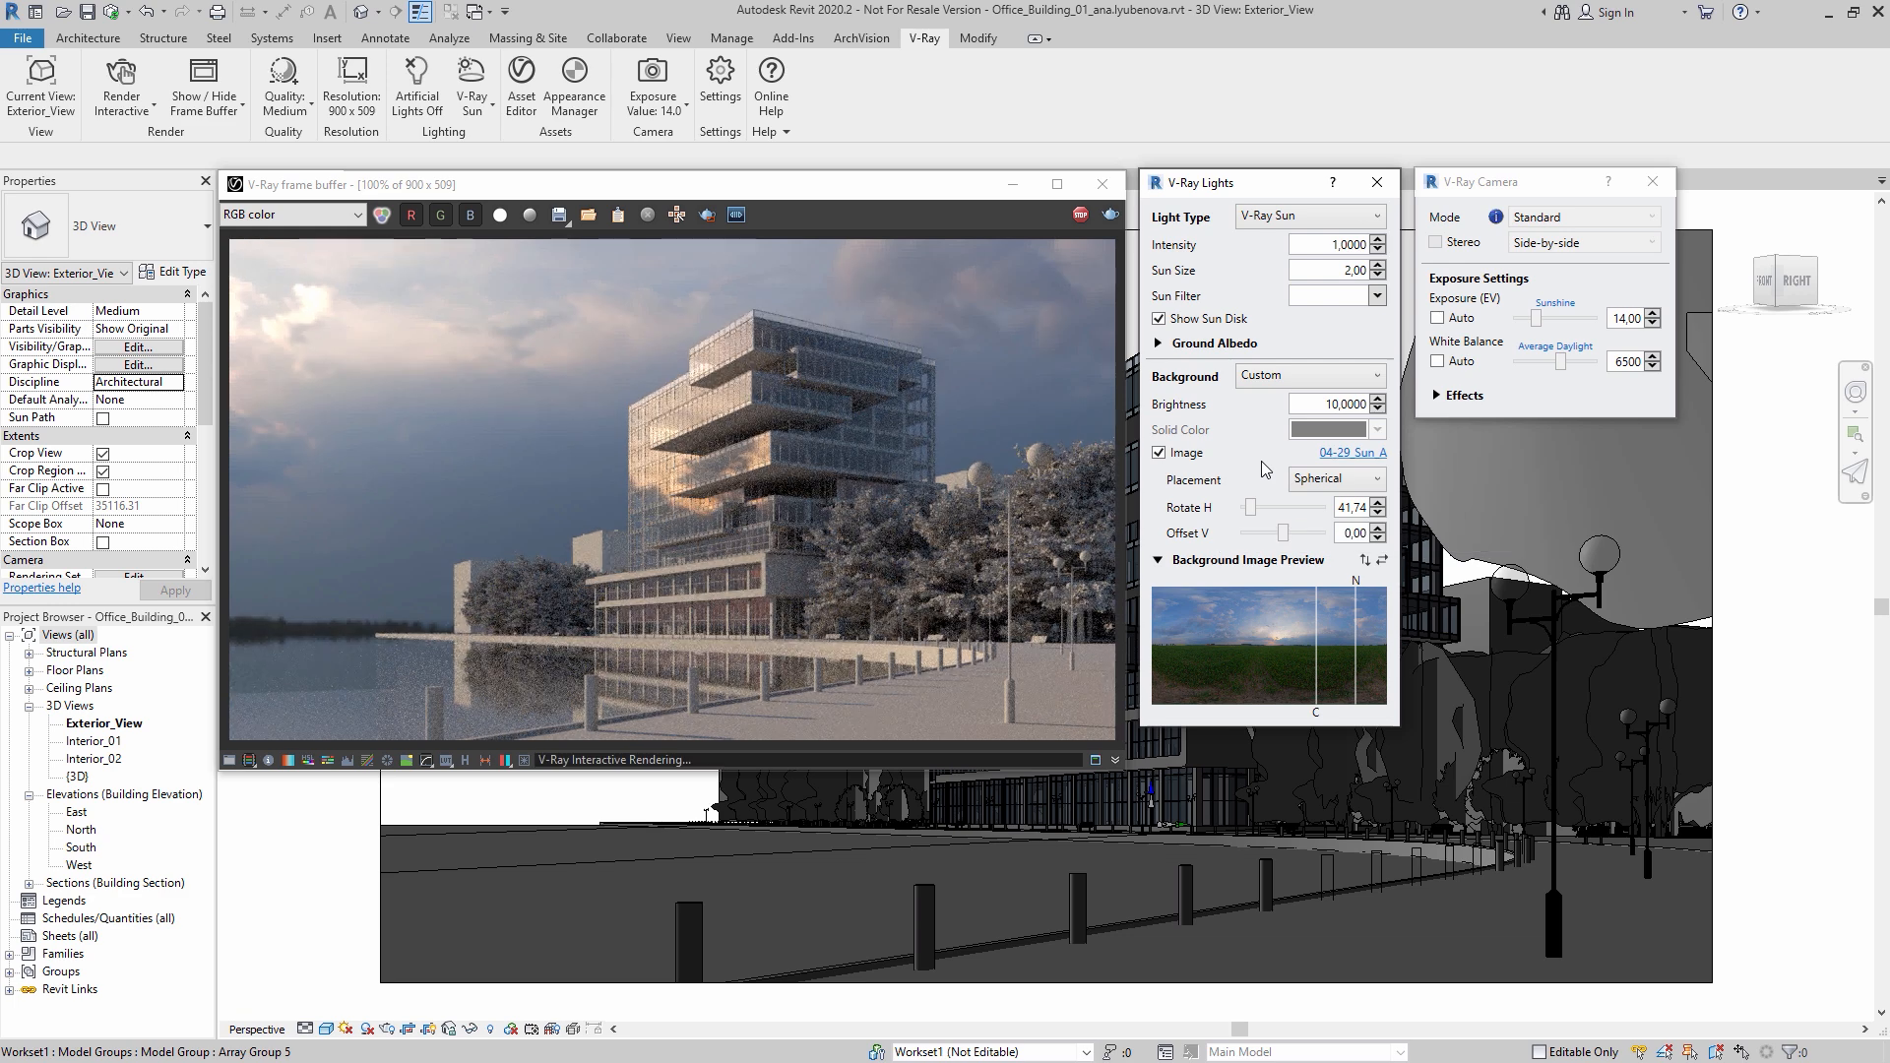
double_click(1341, 508)
text(55)
key(Return)
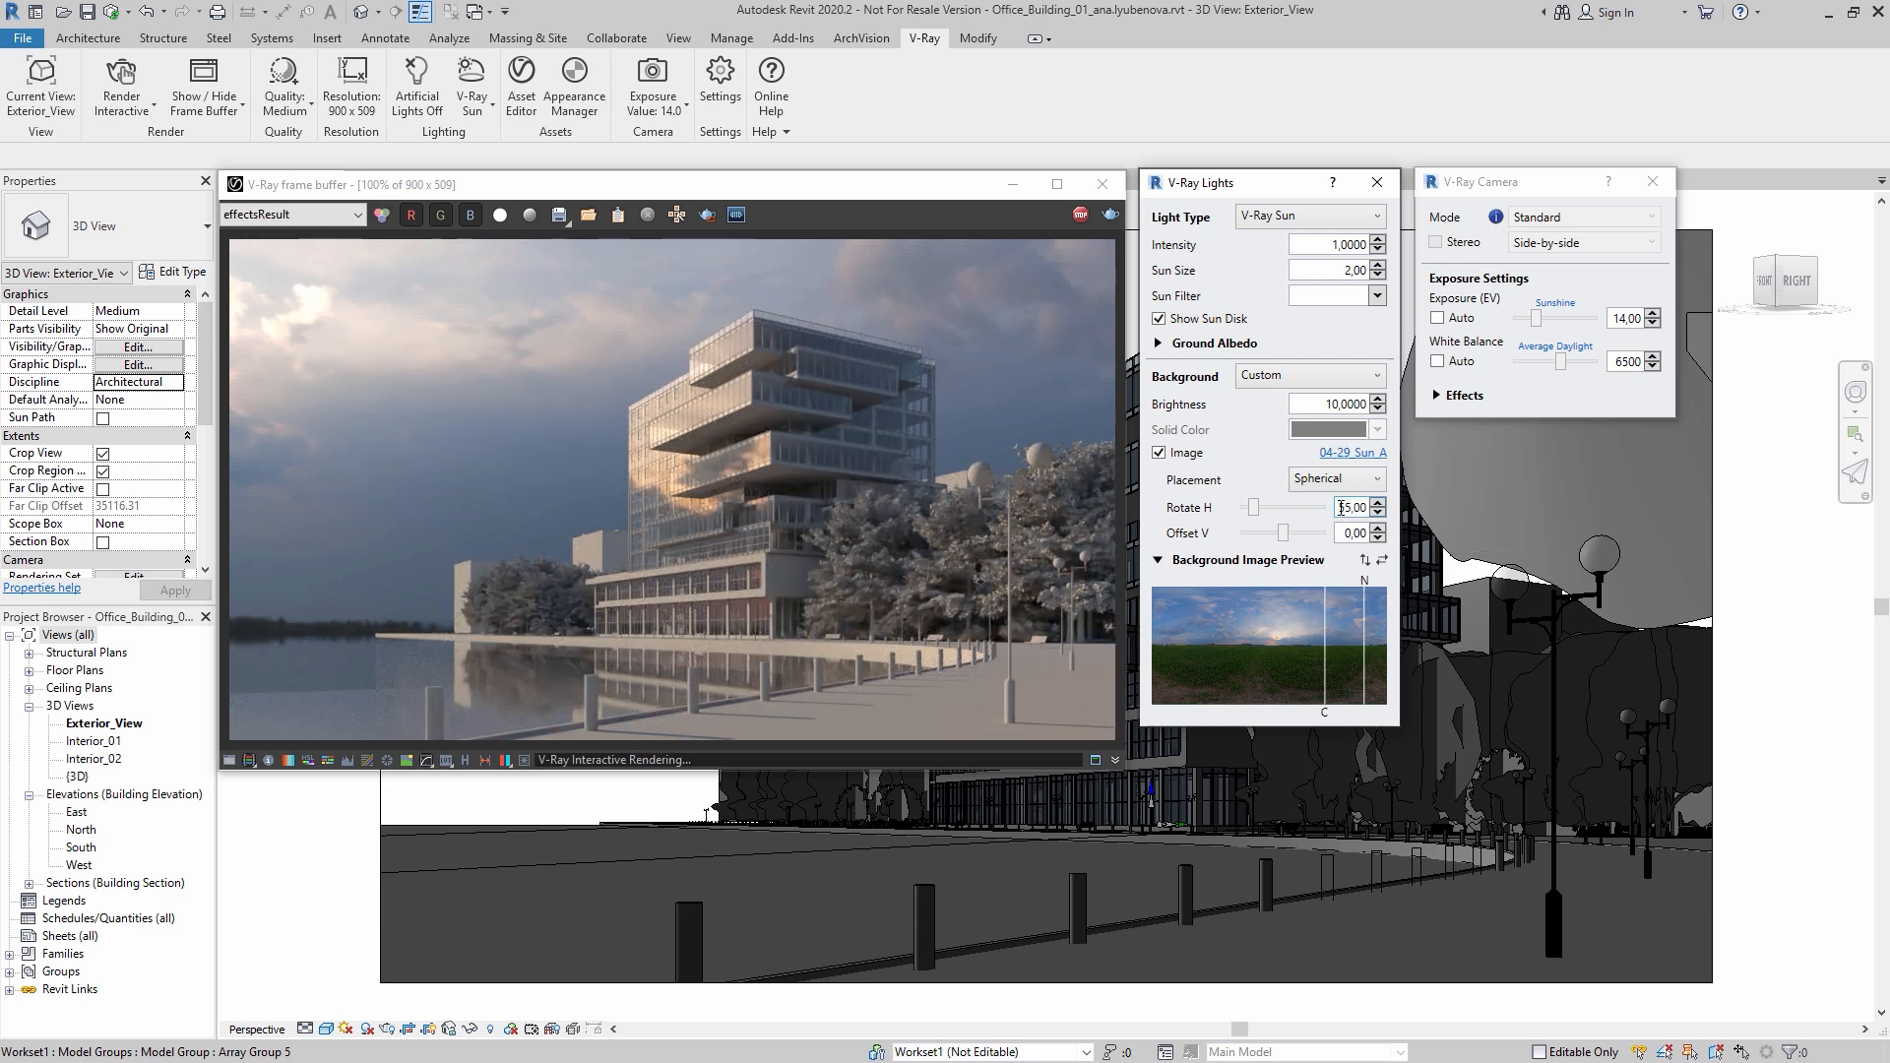
Step: Set the background image's vertical offset to 6
double_click(1345, 532)
text(5)
key(Return)
drag(1345, 532, 1370, 533)
text(6)
key(Return)
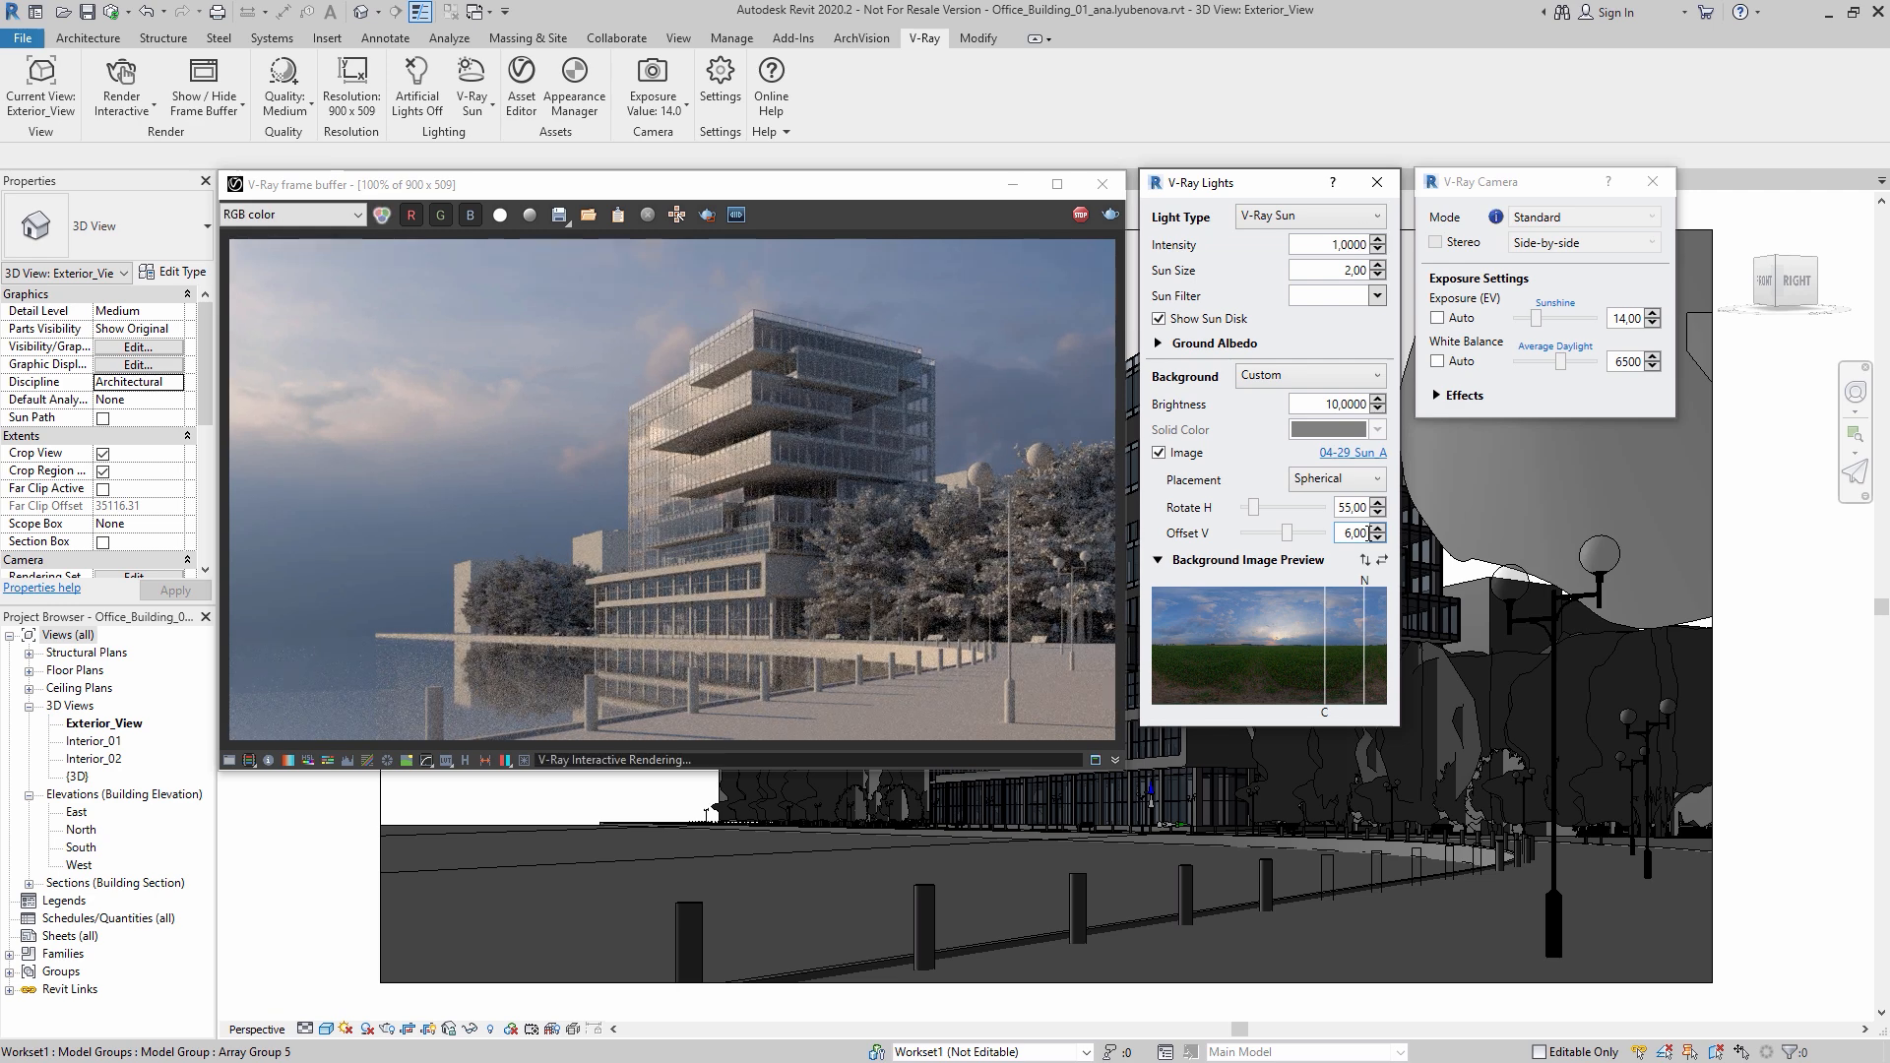
Step: Set the V-Ray camera's exposure value to 13.5 and close the camera and lights settings
drag(1538, 320, 1540, 319)
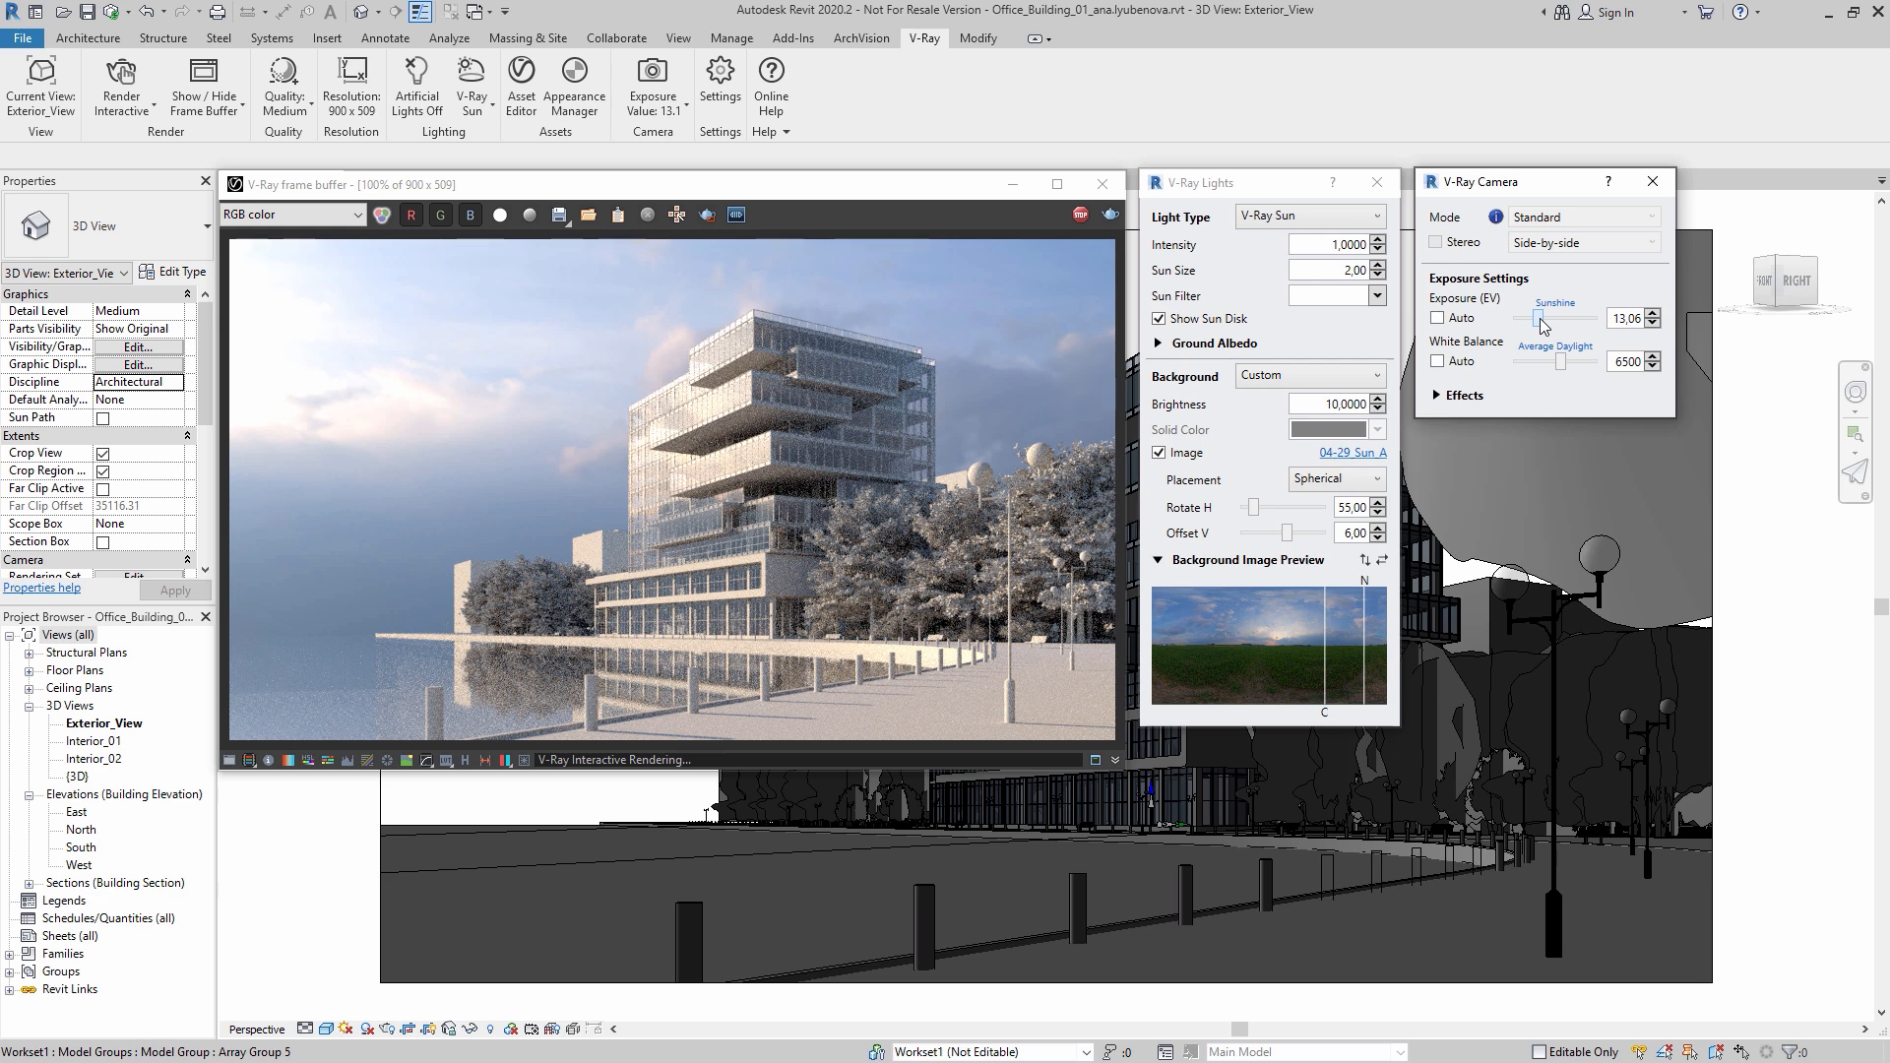
click(1634, 318)
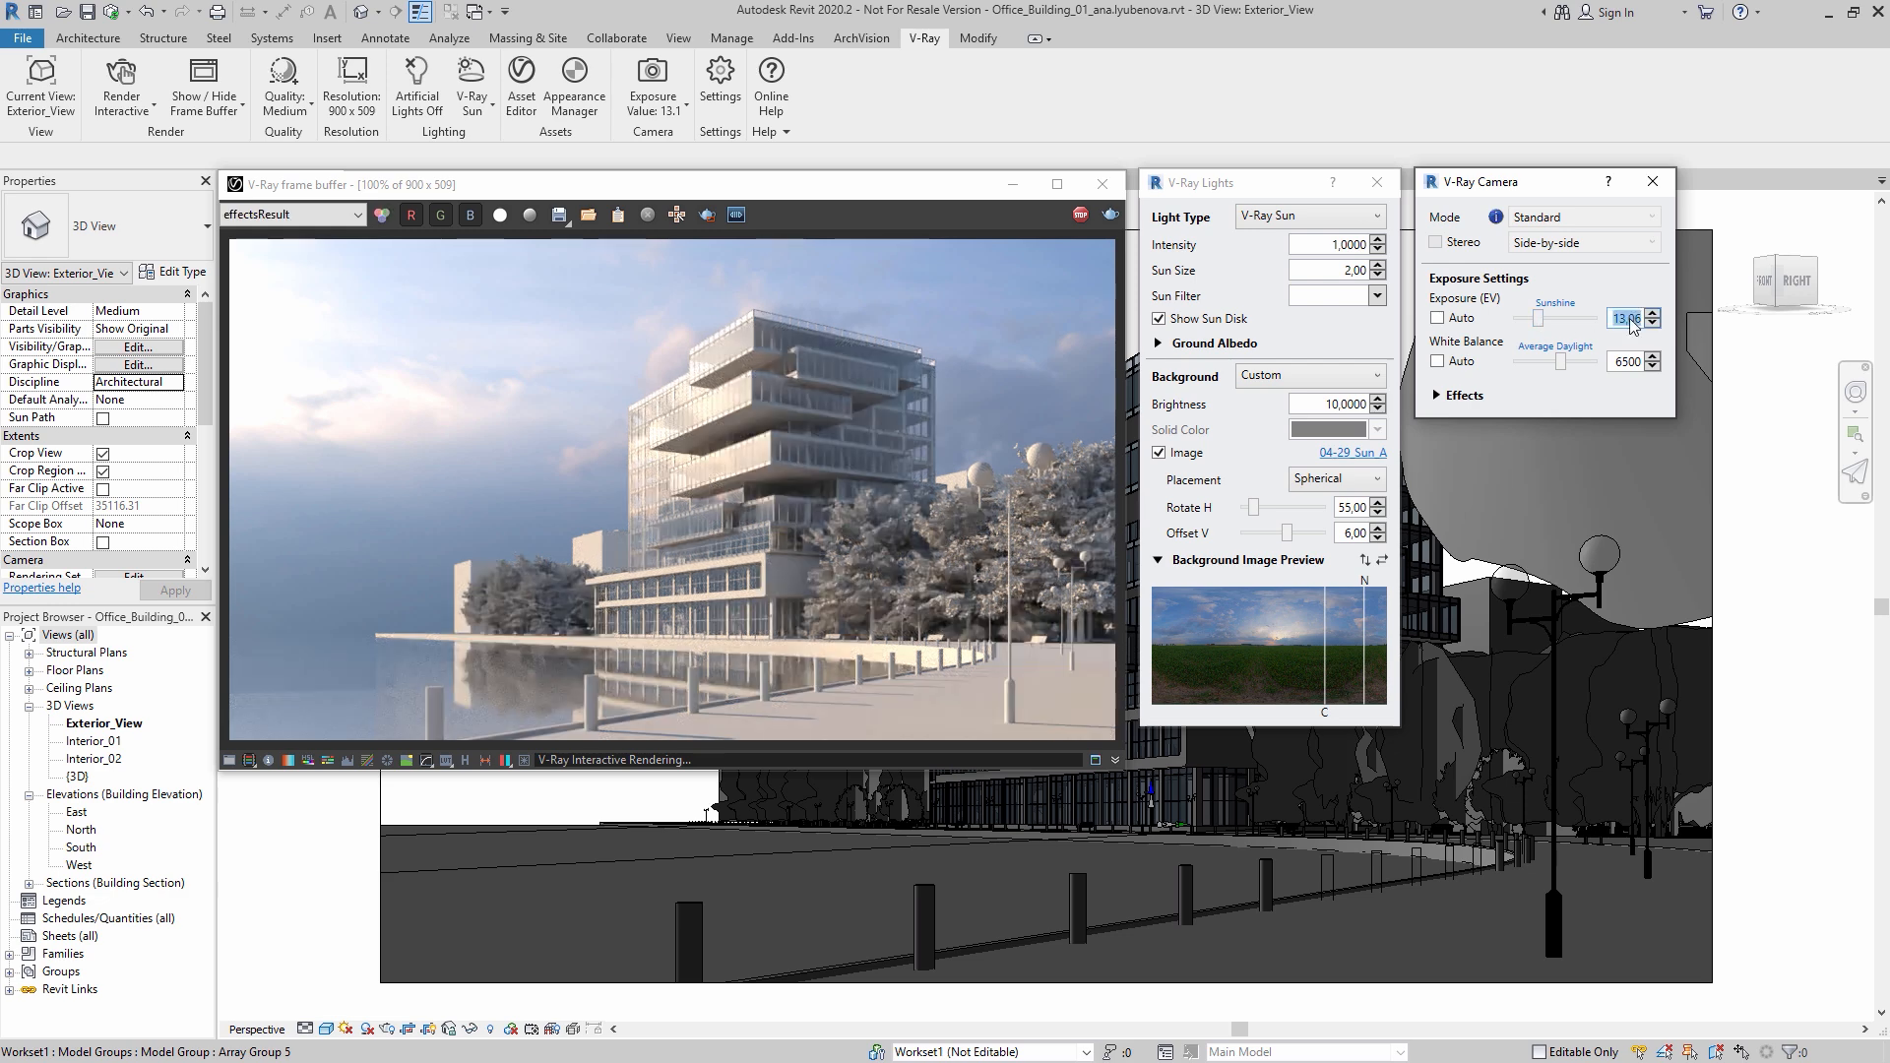
text(5)
key(Return)
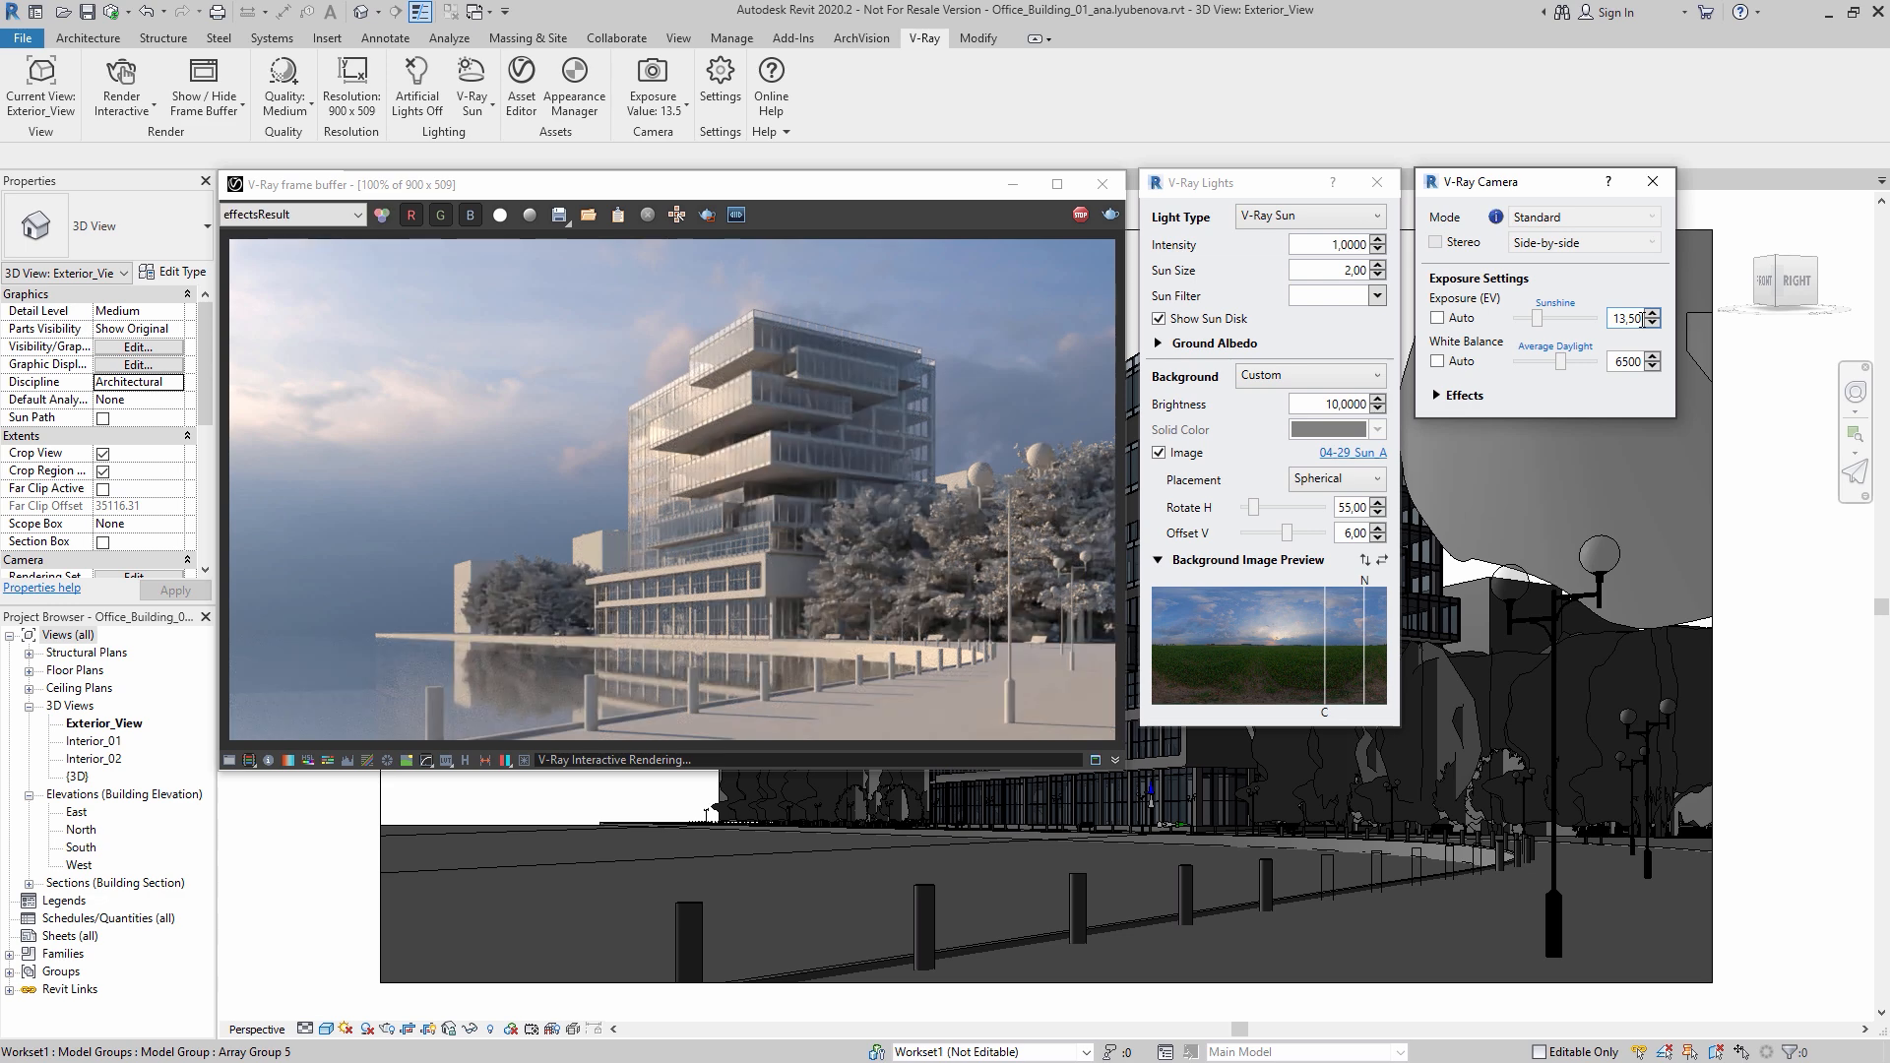
click(1655, 183)
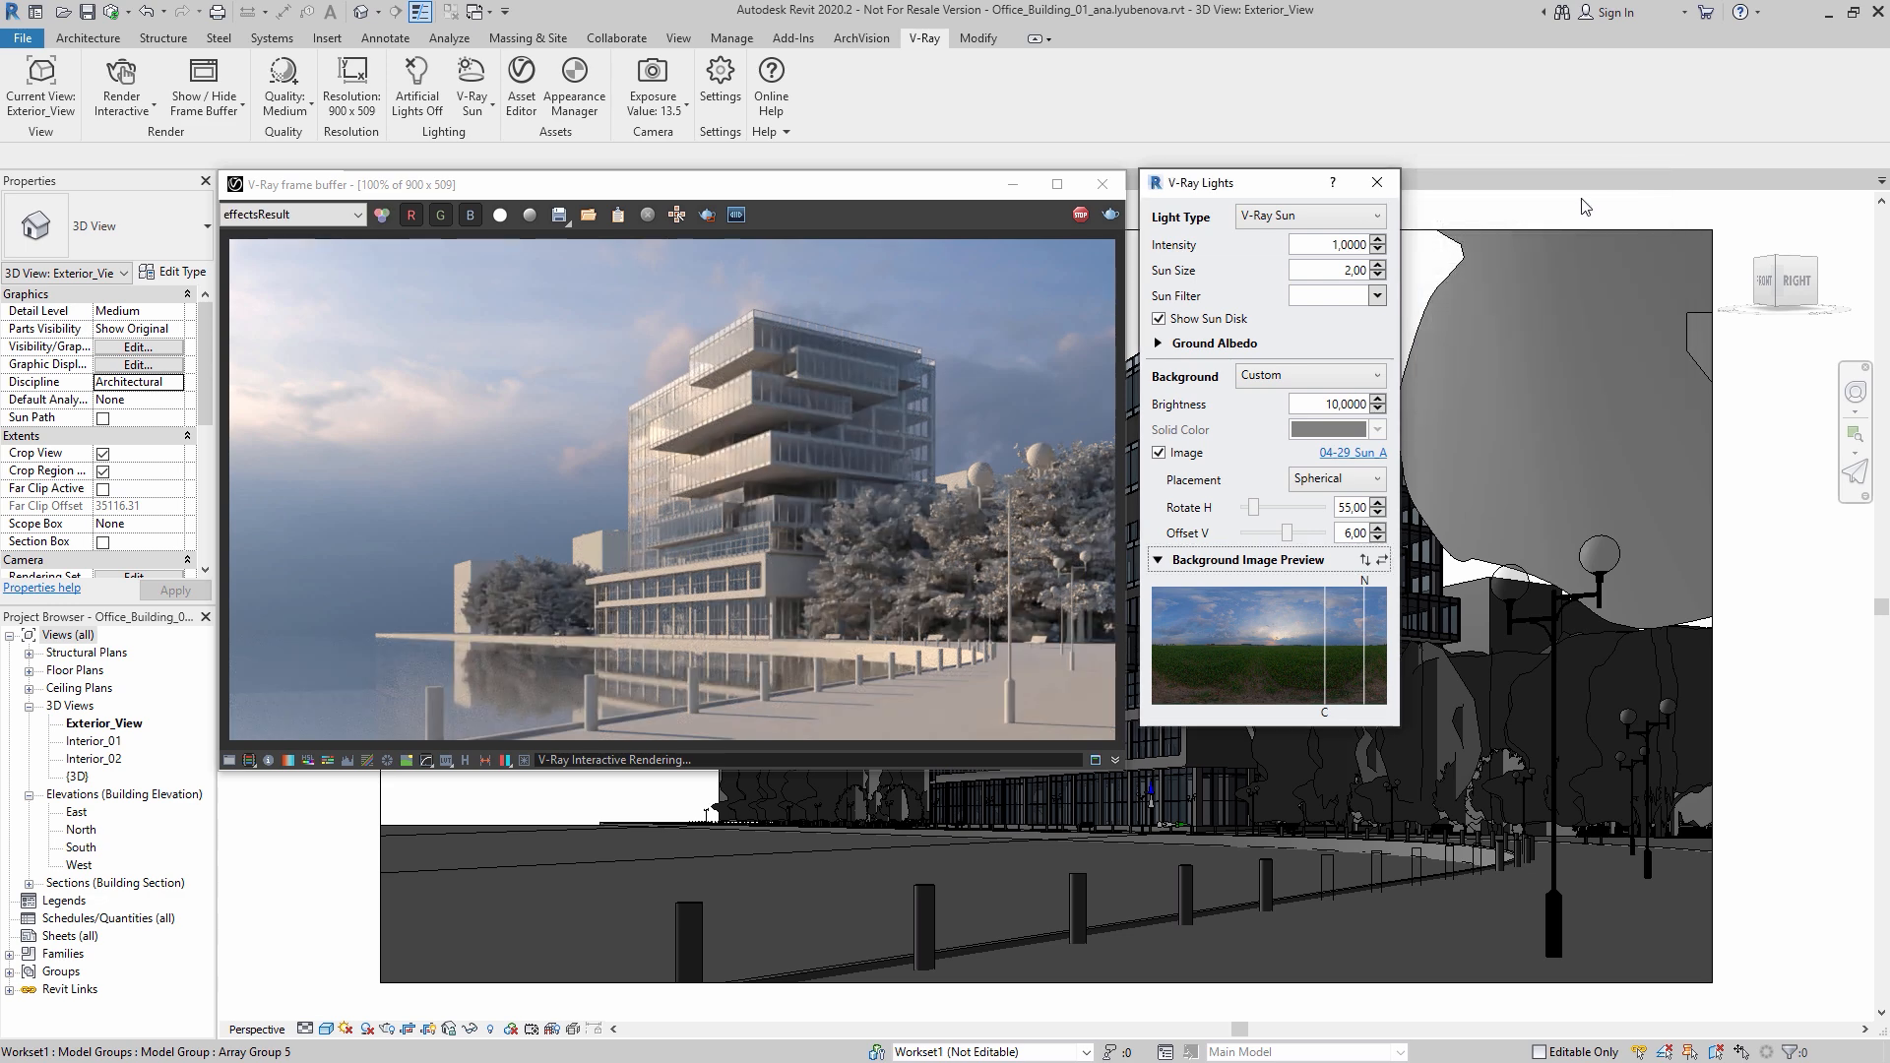
click(1377, 184)
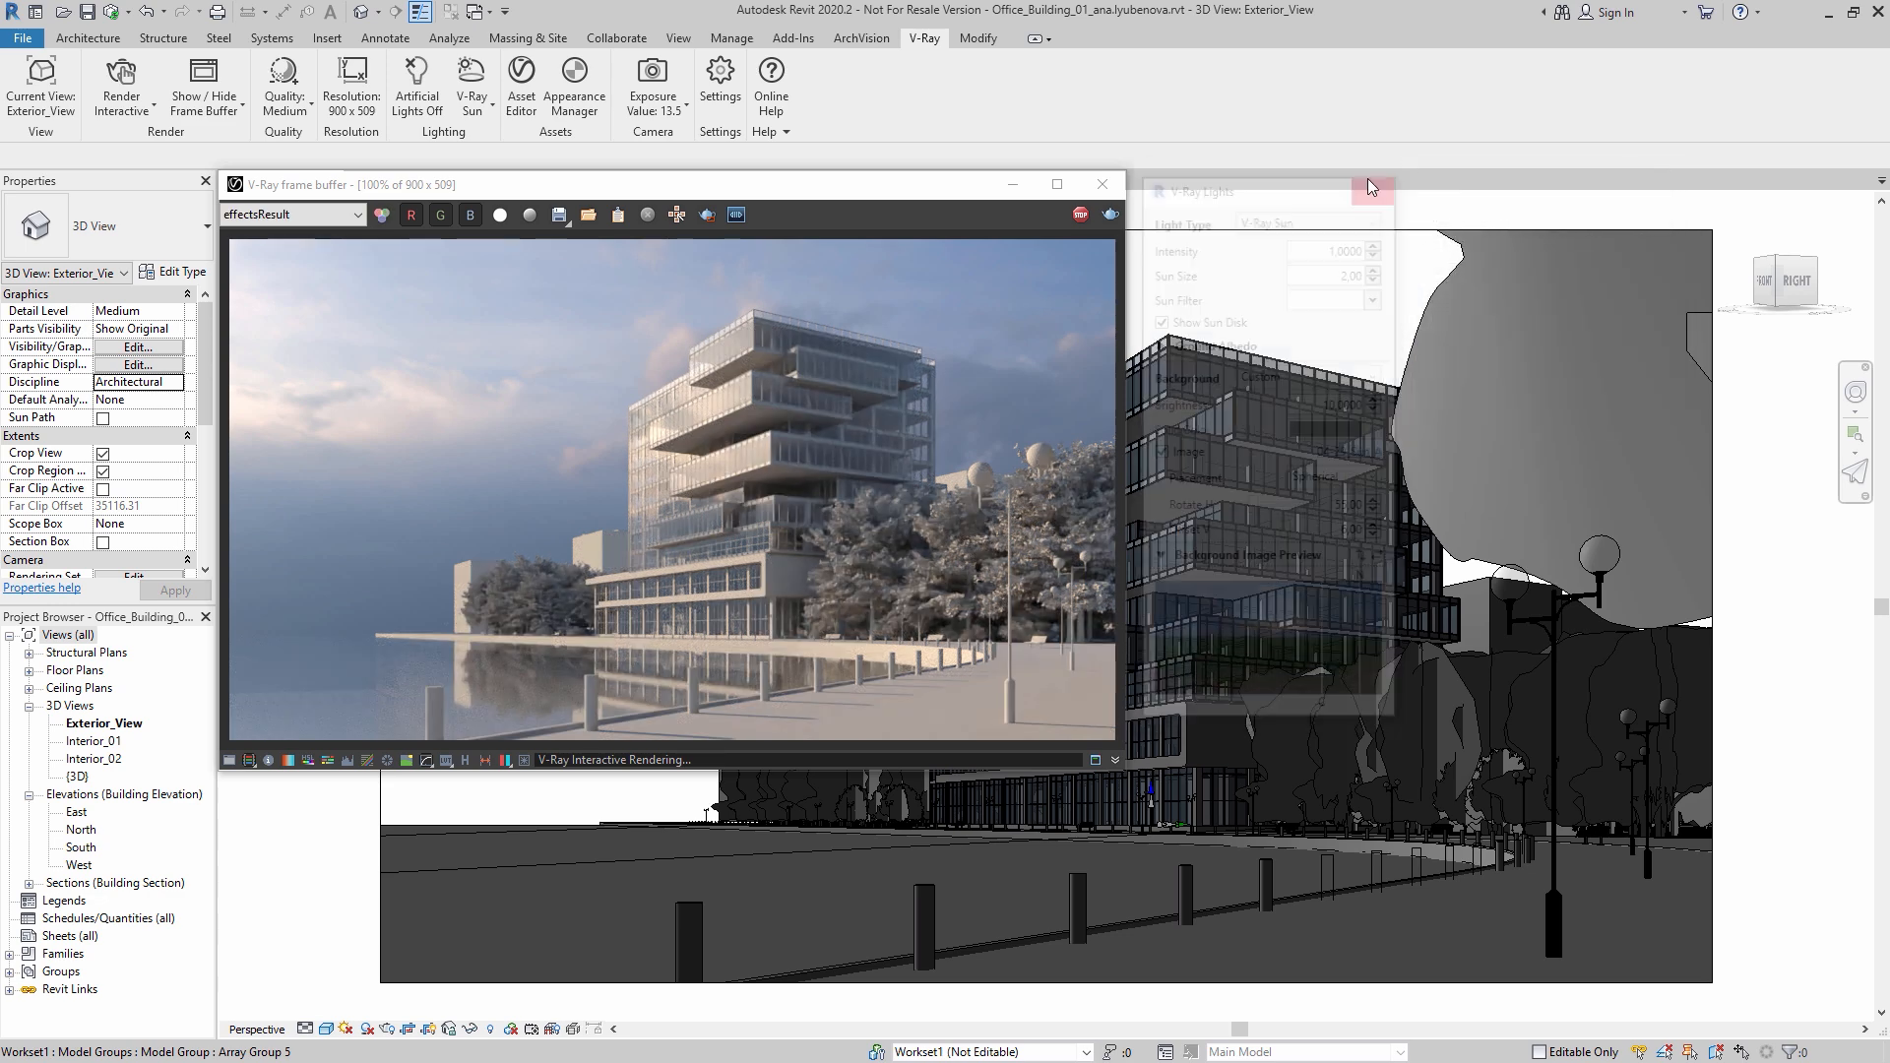
Step: Enable Aerial Perspective in the V-Ray environment settings and set its atmospheric height to 3000 cm
click(716, 79)
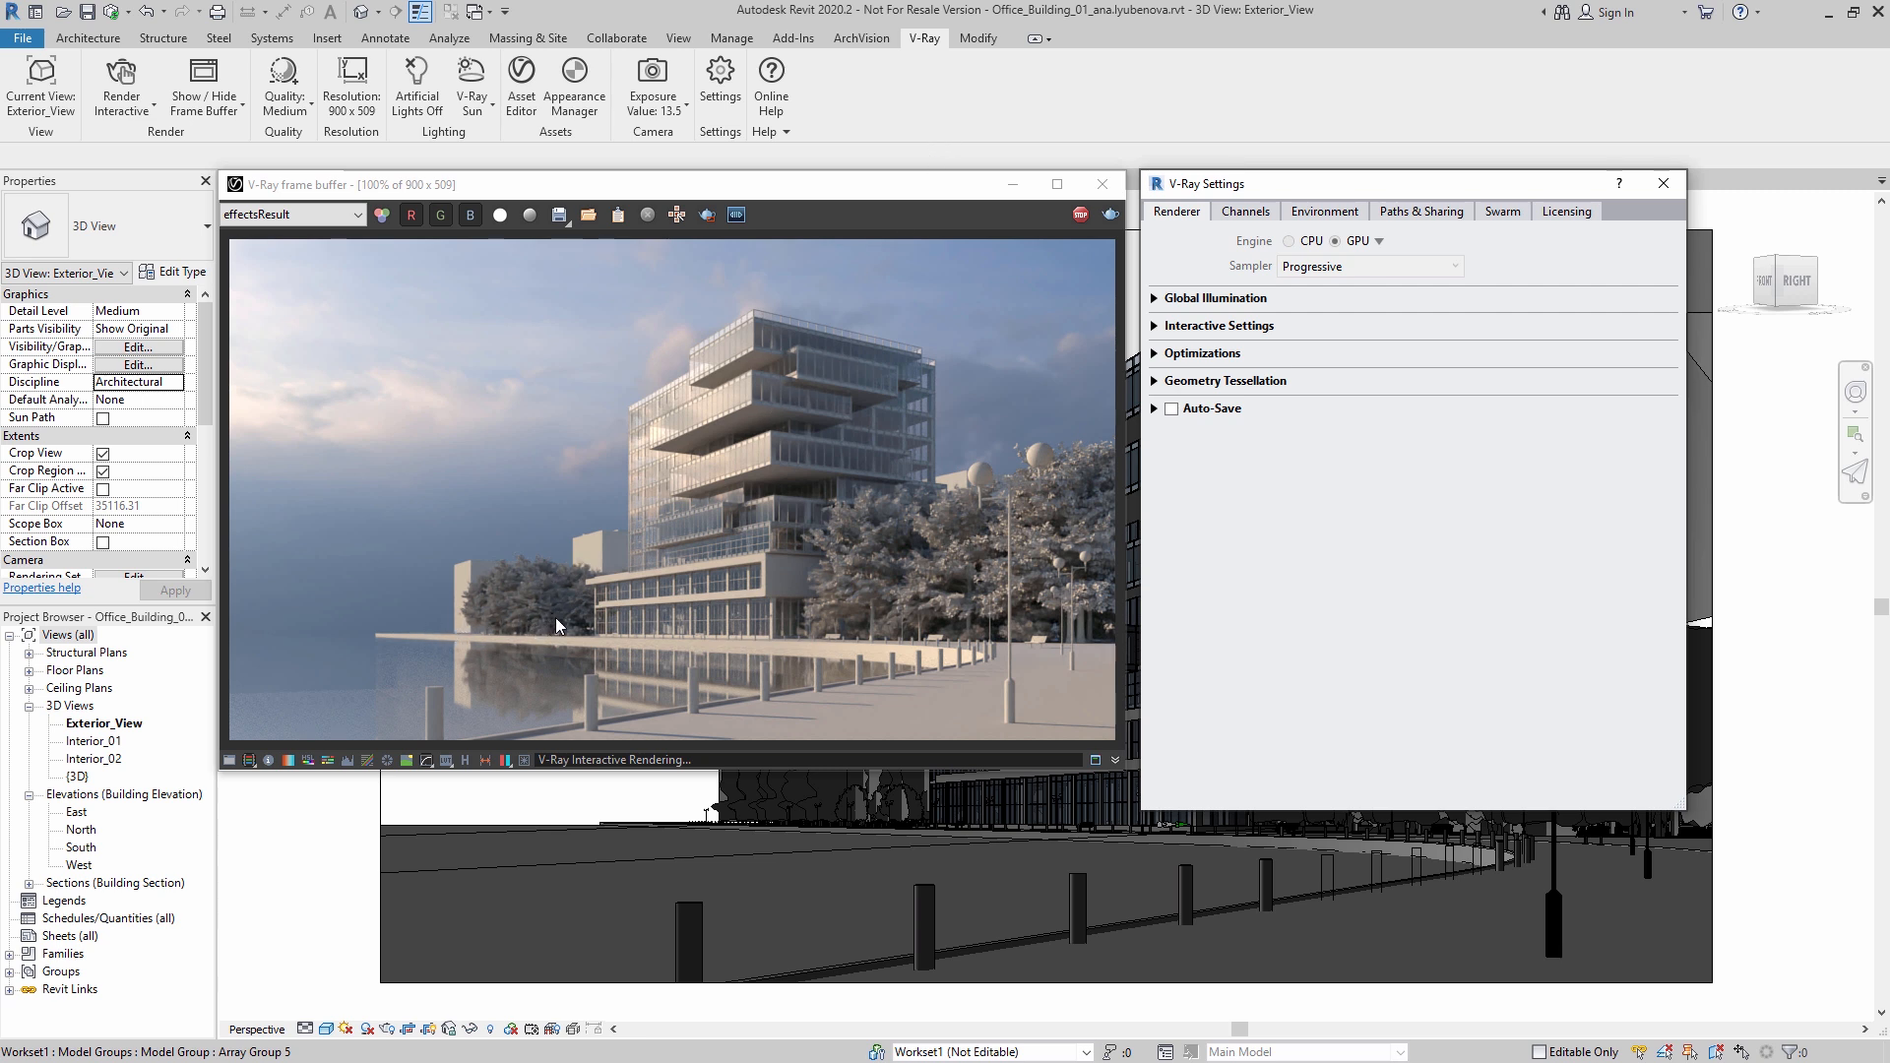
click(1324, 213)
click(1171, 237)
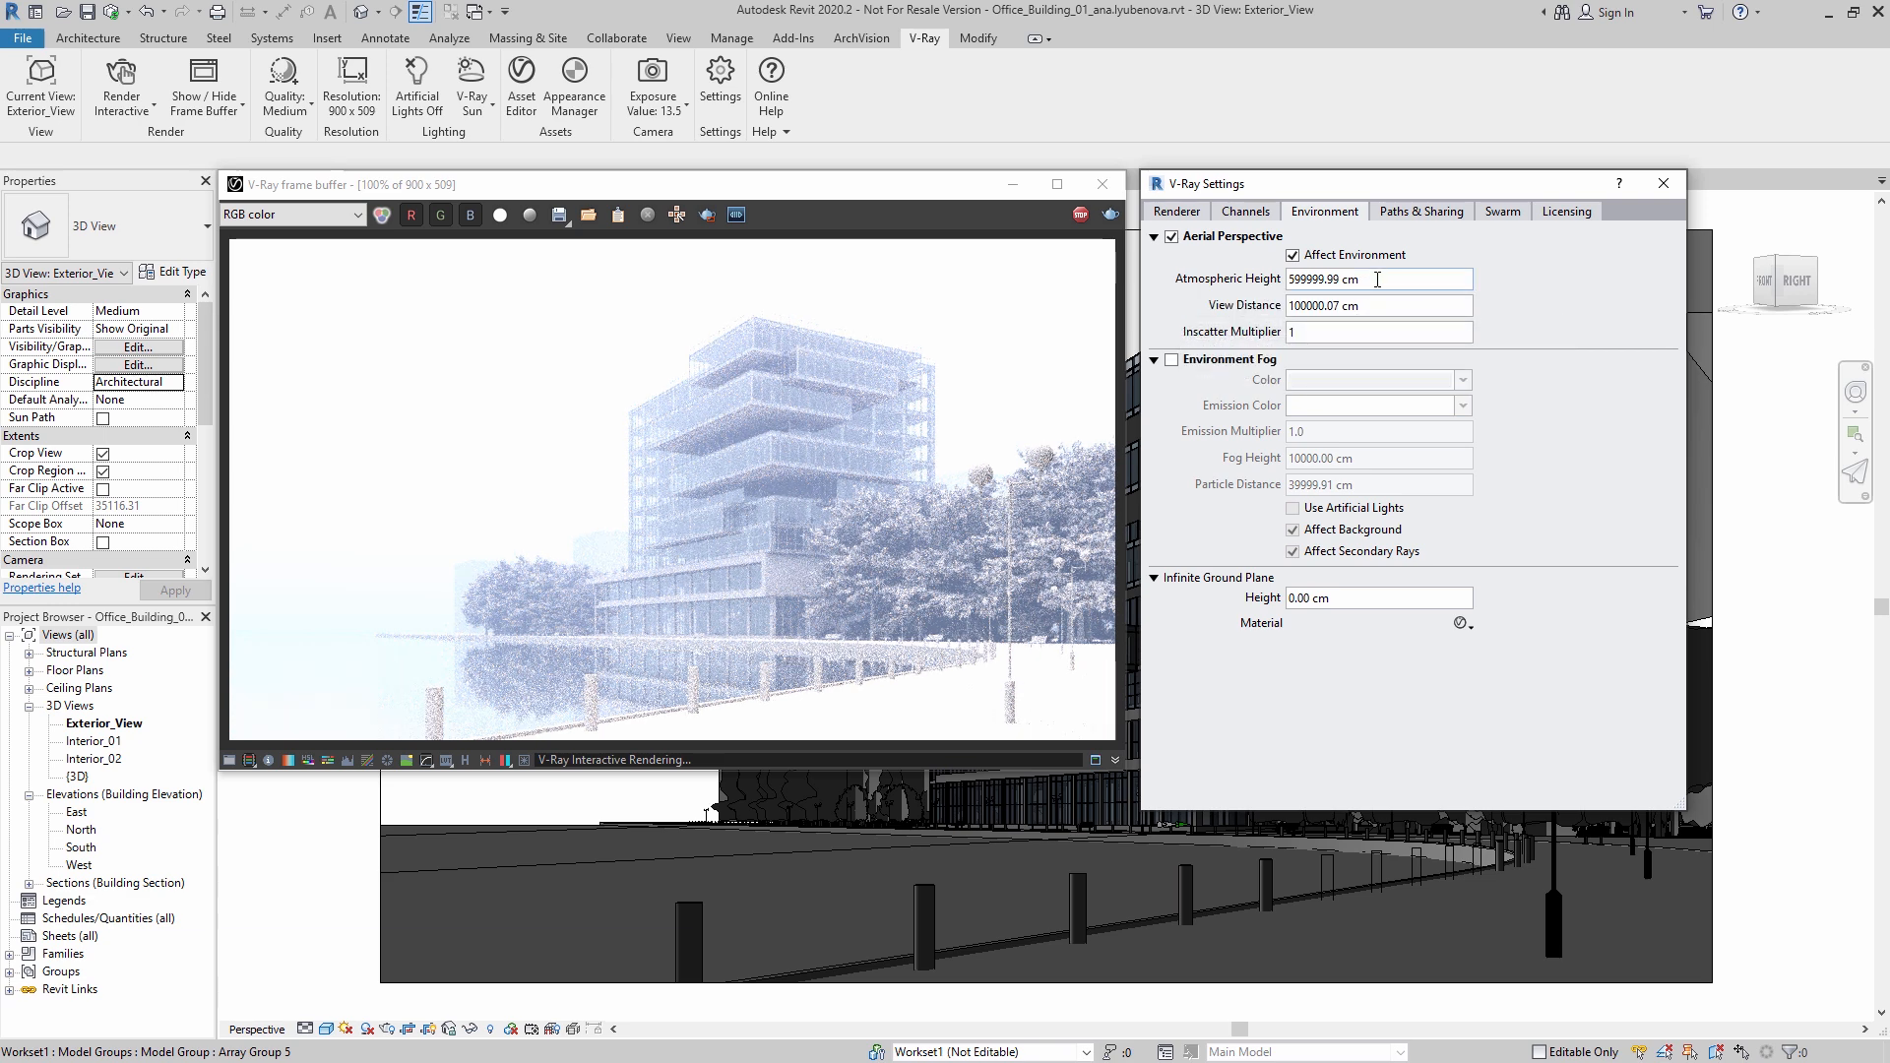
drag(1347, 280, 1288, 282)
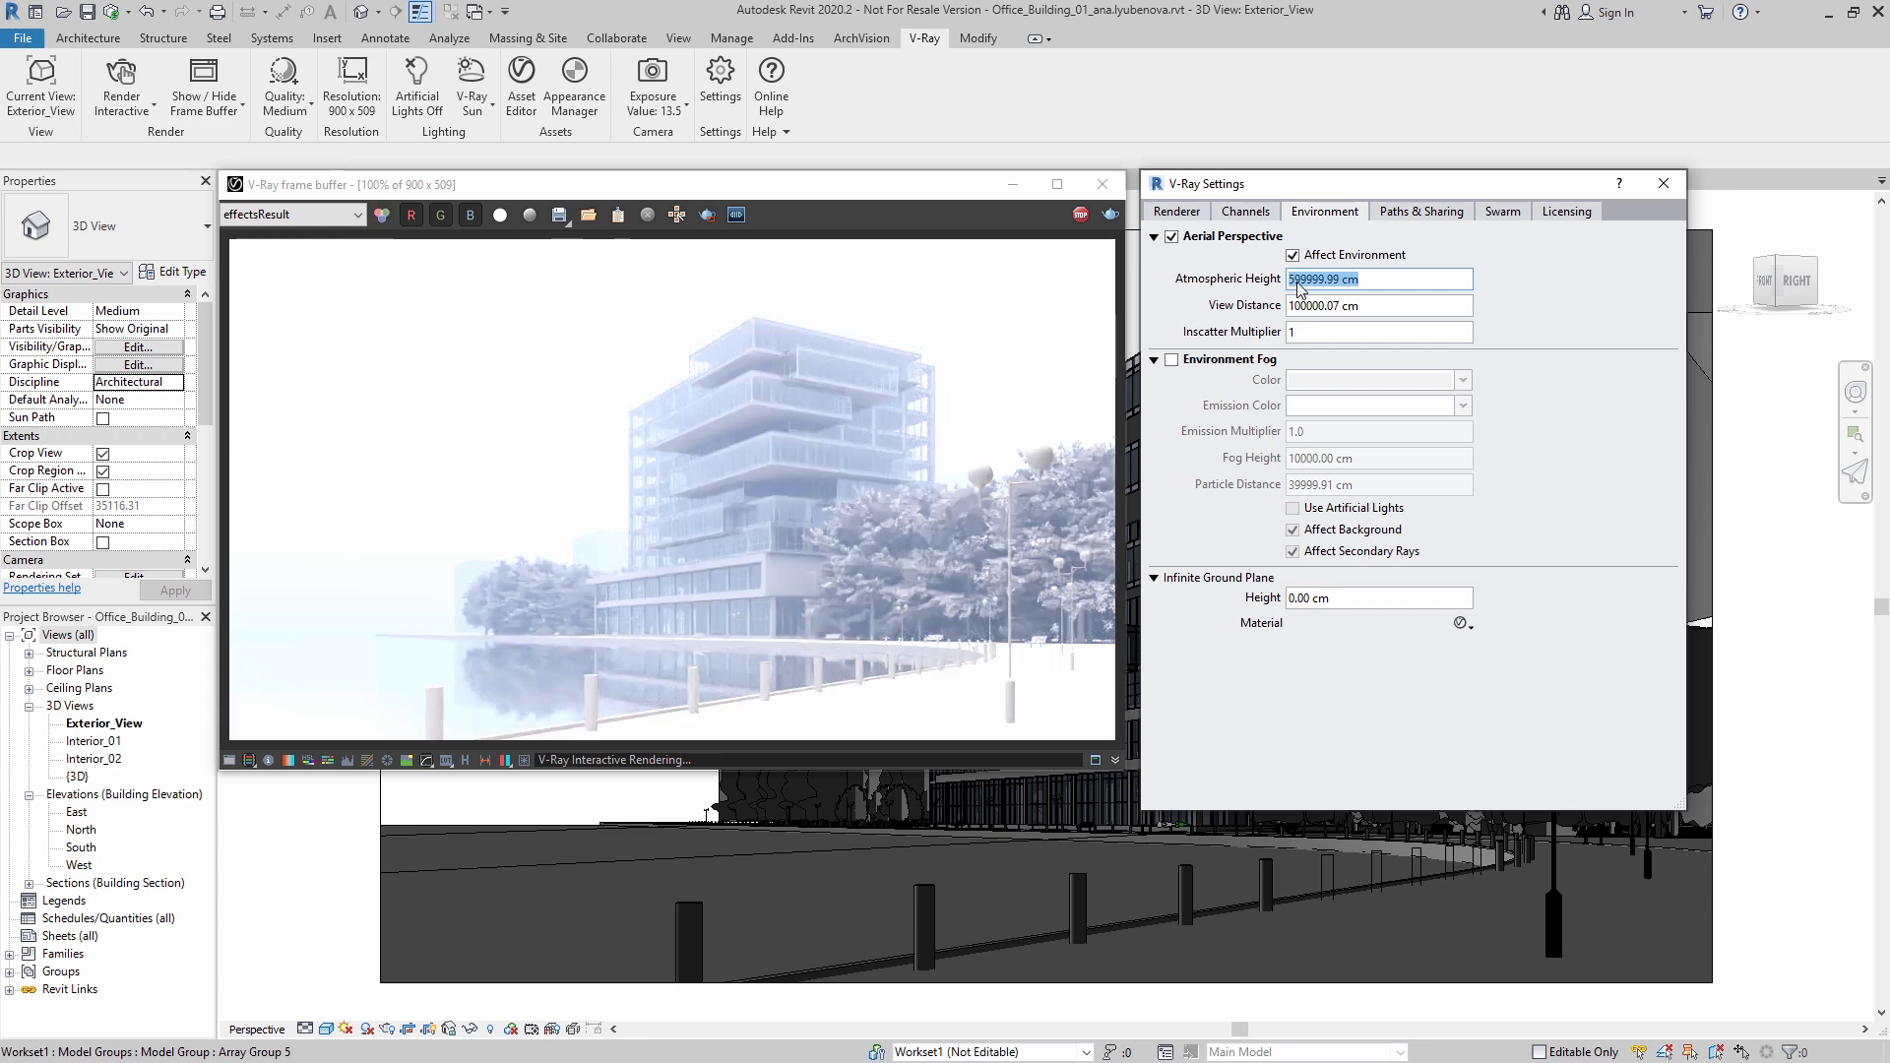
text(3000)
key(Return)
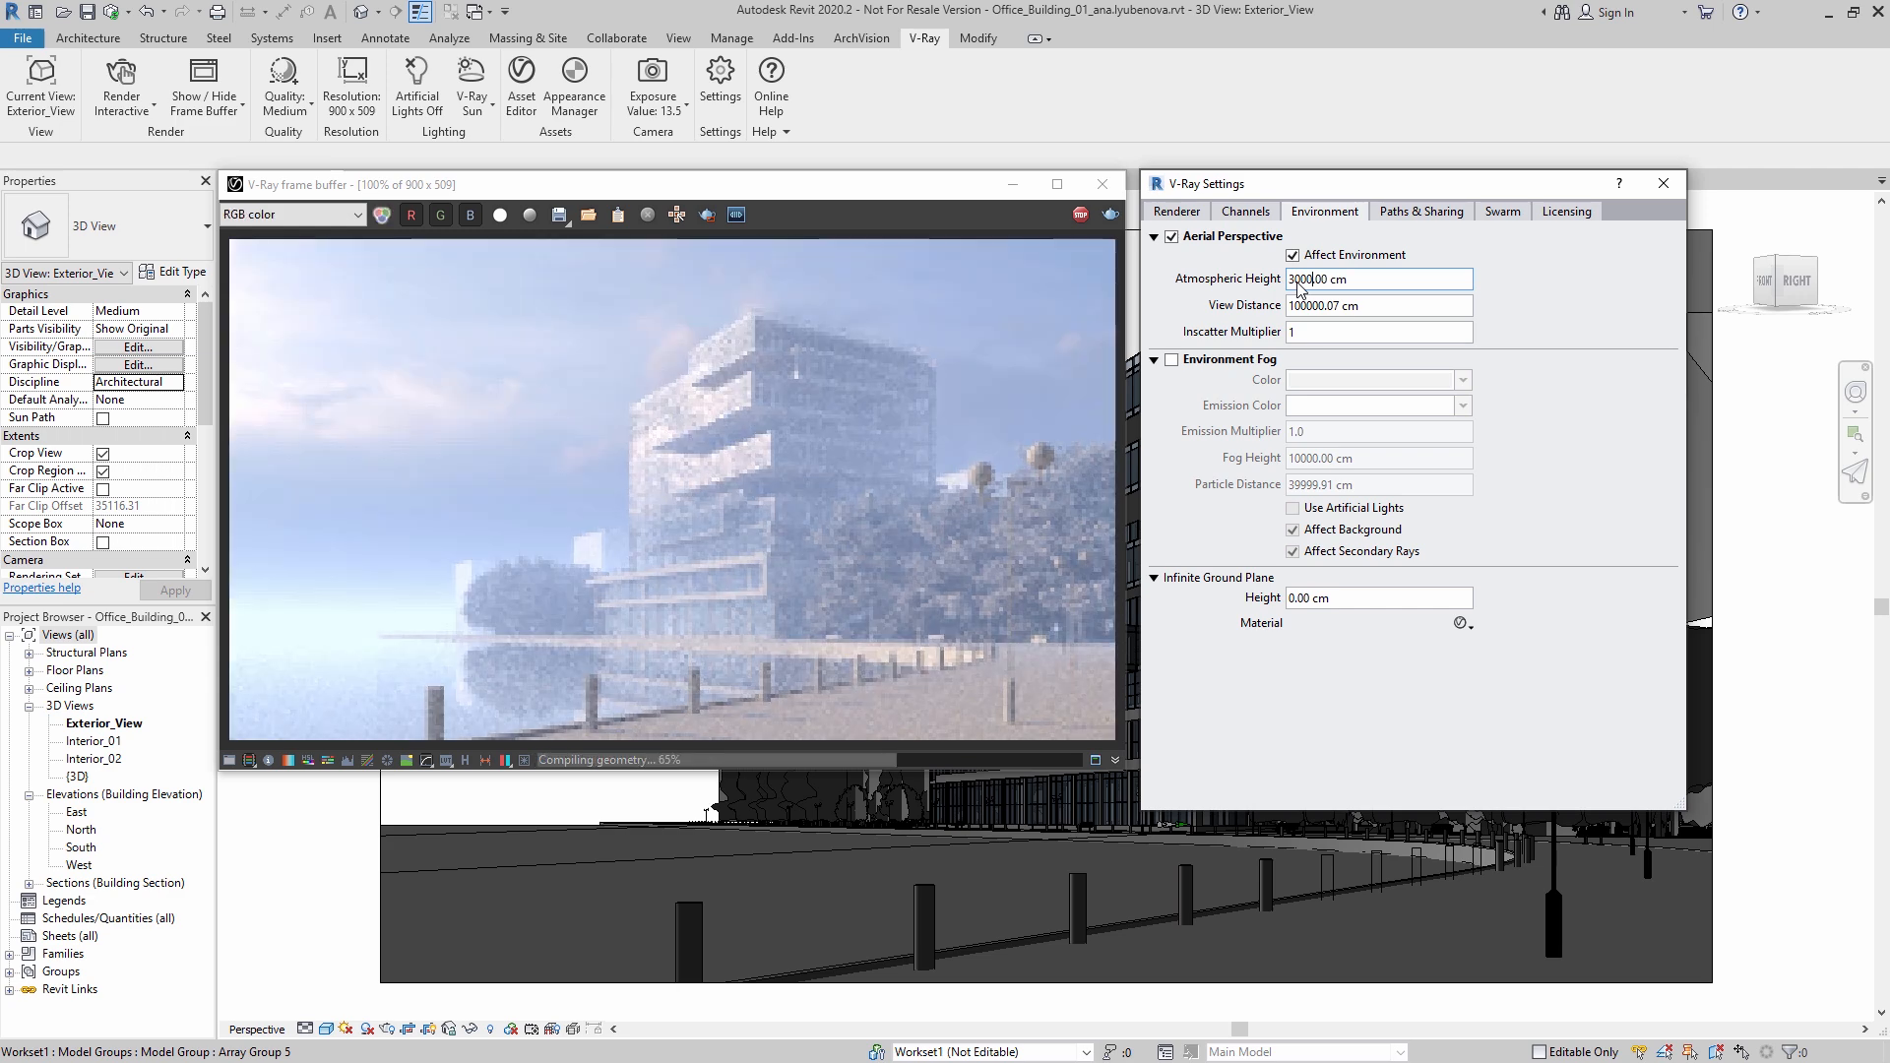
Step: Set the aerial perspective's inscatter multiplier to 0.5 and view distance to 401000 cm, and stop the interactive render
double_click(1302, 332)
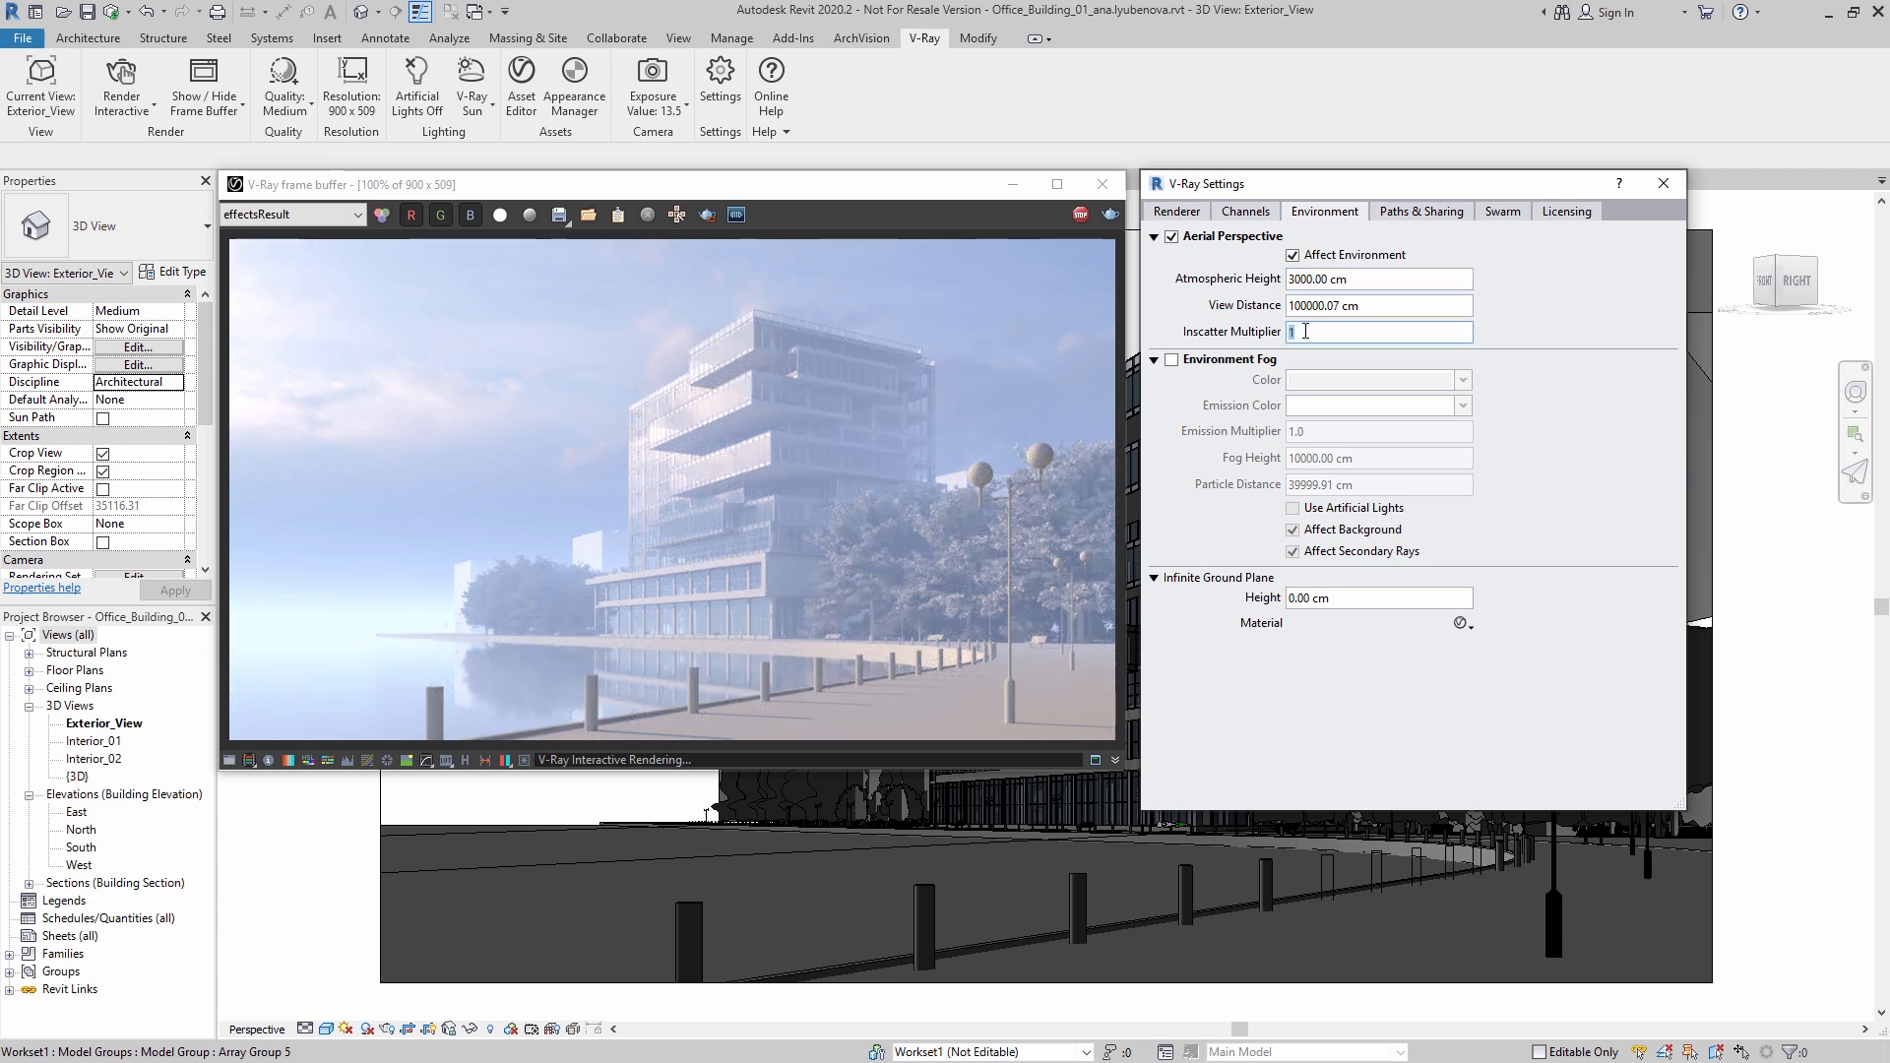
text(0.5)
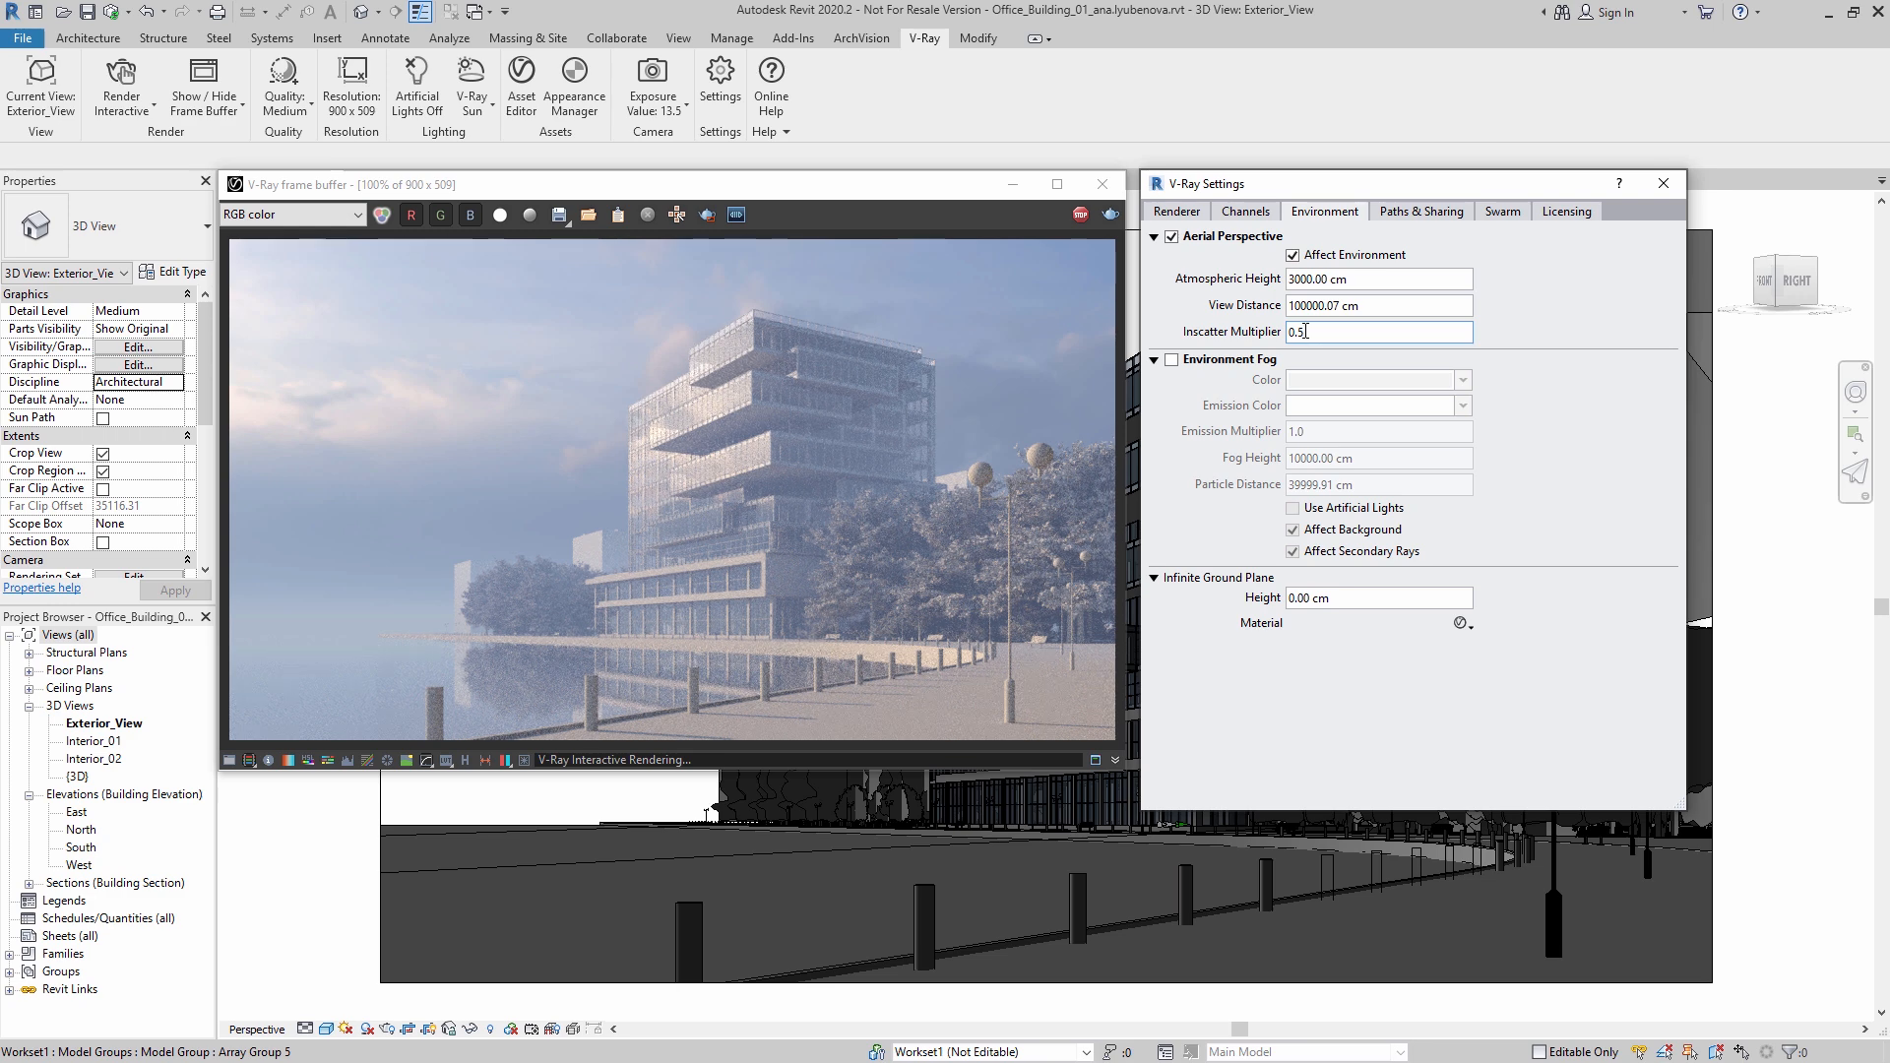
drag(1369, 306, 1293, 306)
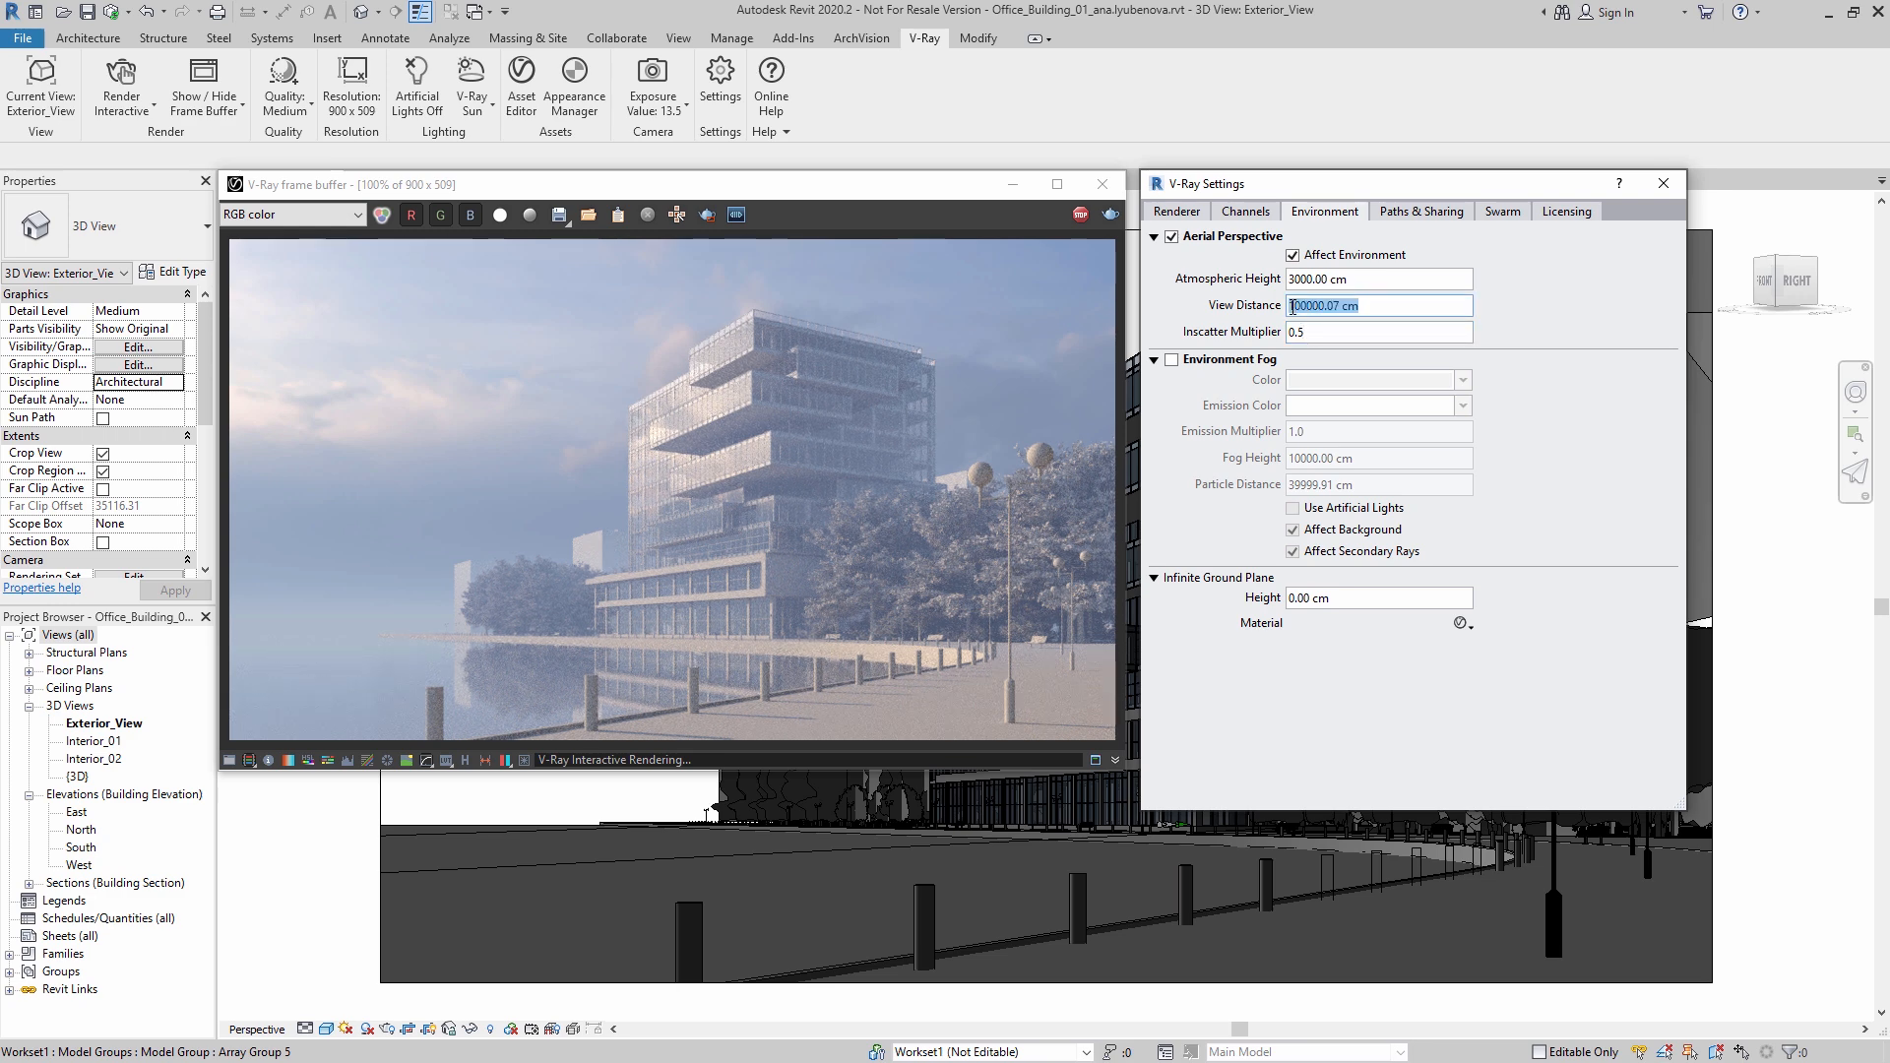
text(2)
text(01000)
key(Return)
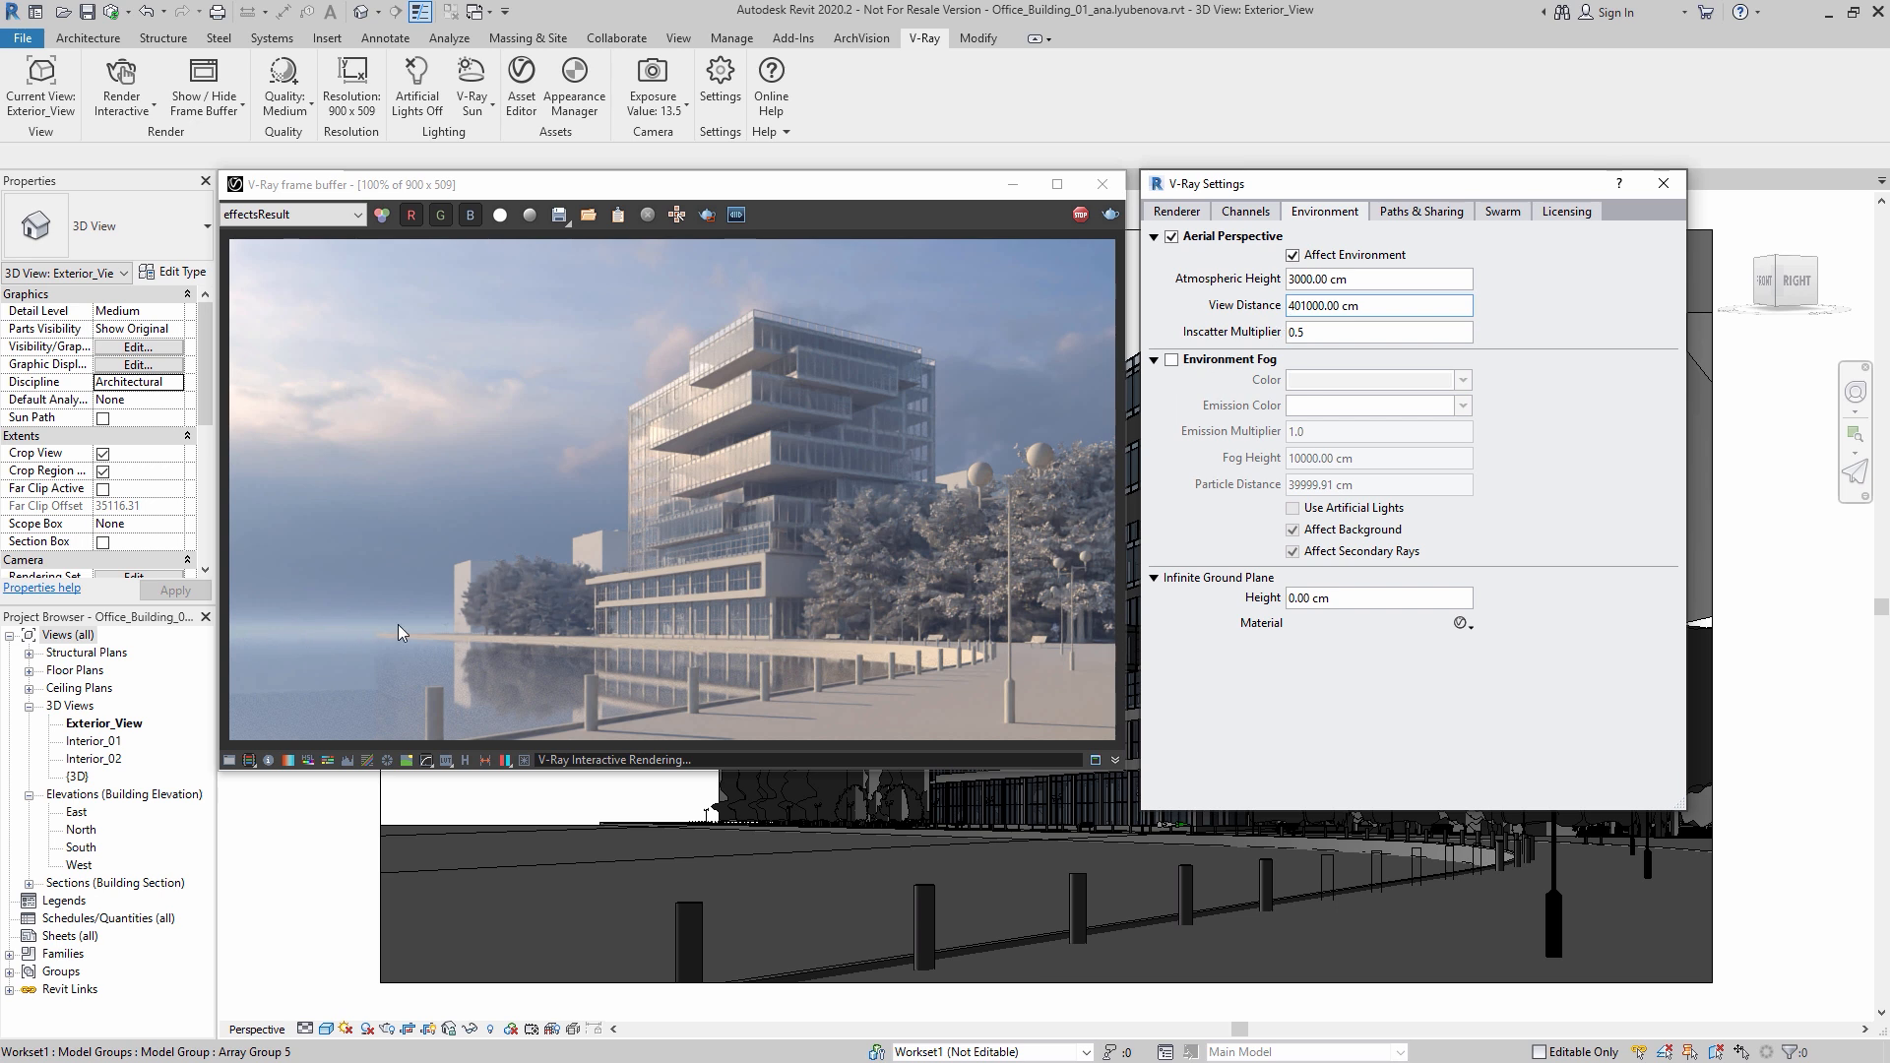
click(1079, 215)
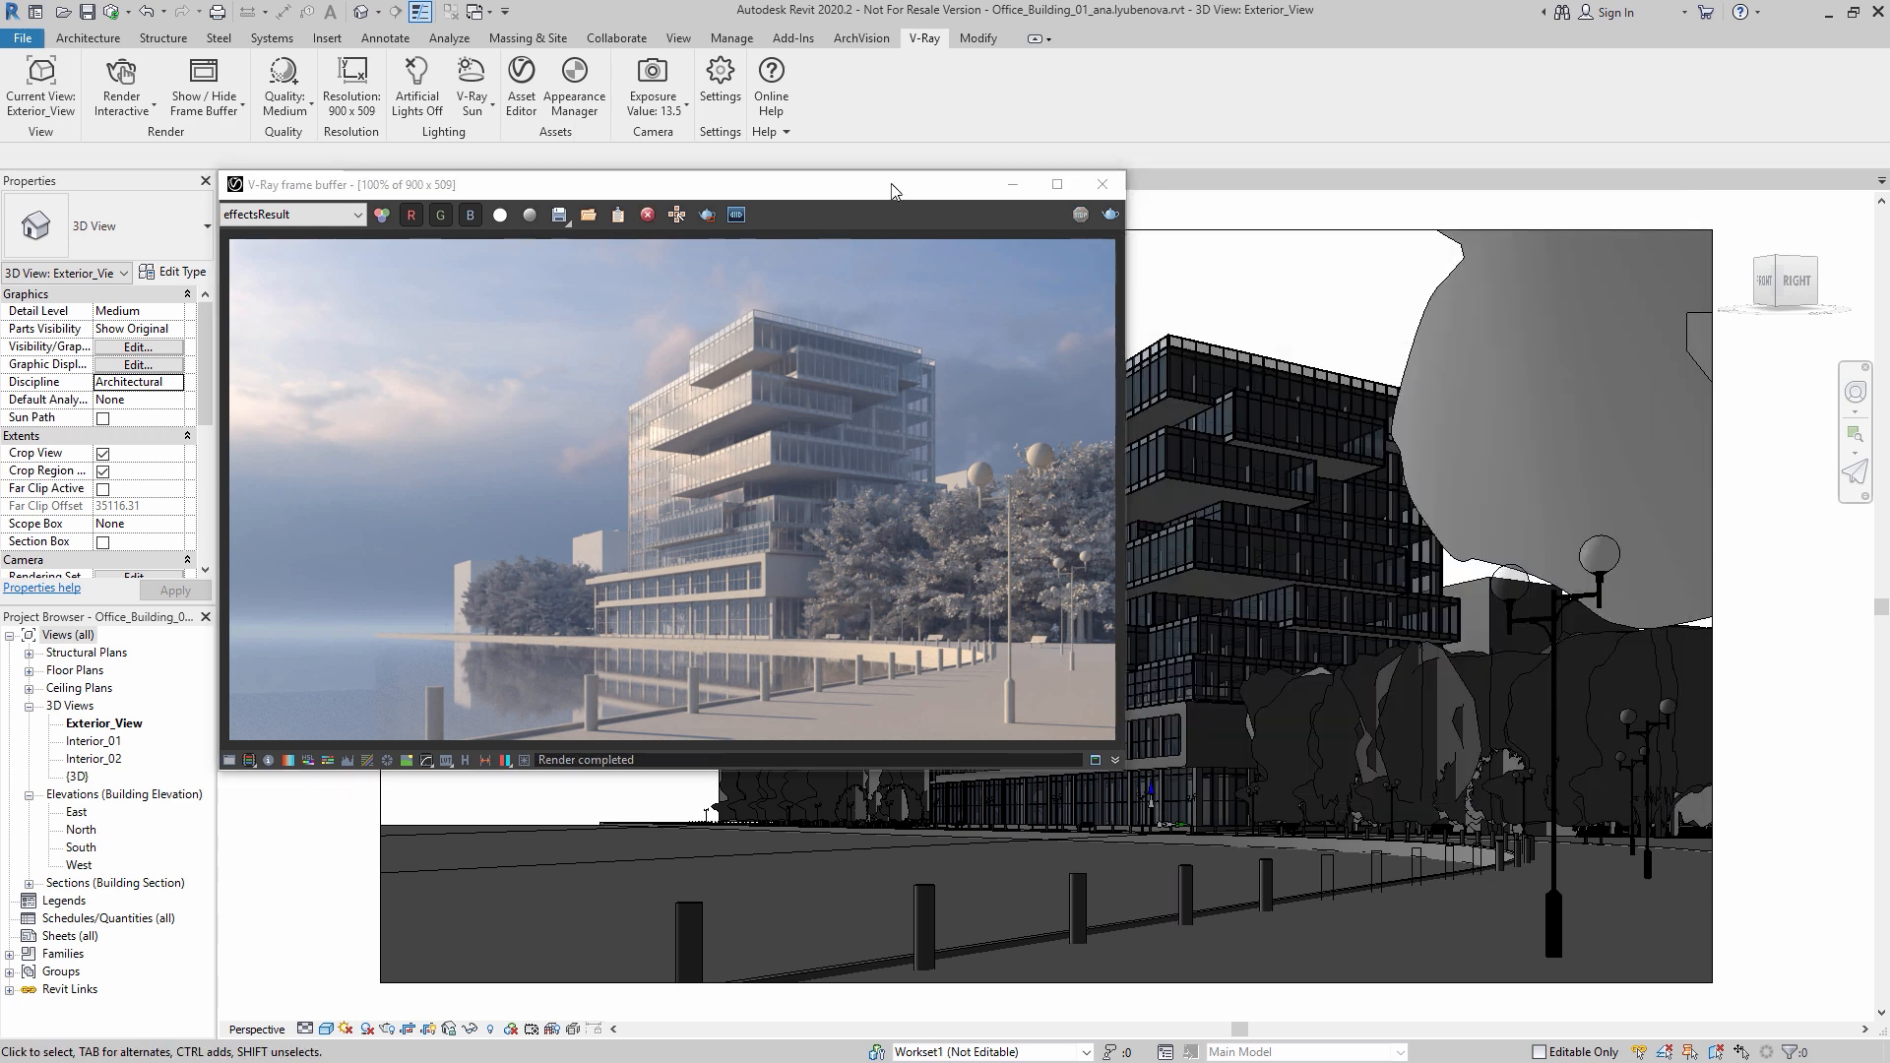
Step: Add Waves_A_01_200cm from the Liquid material library to the scene and turn off Can be Overridden for it
click(570, 98)
click(519, 84)
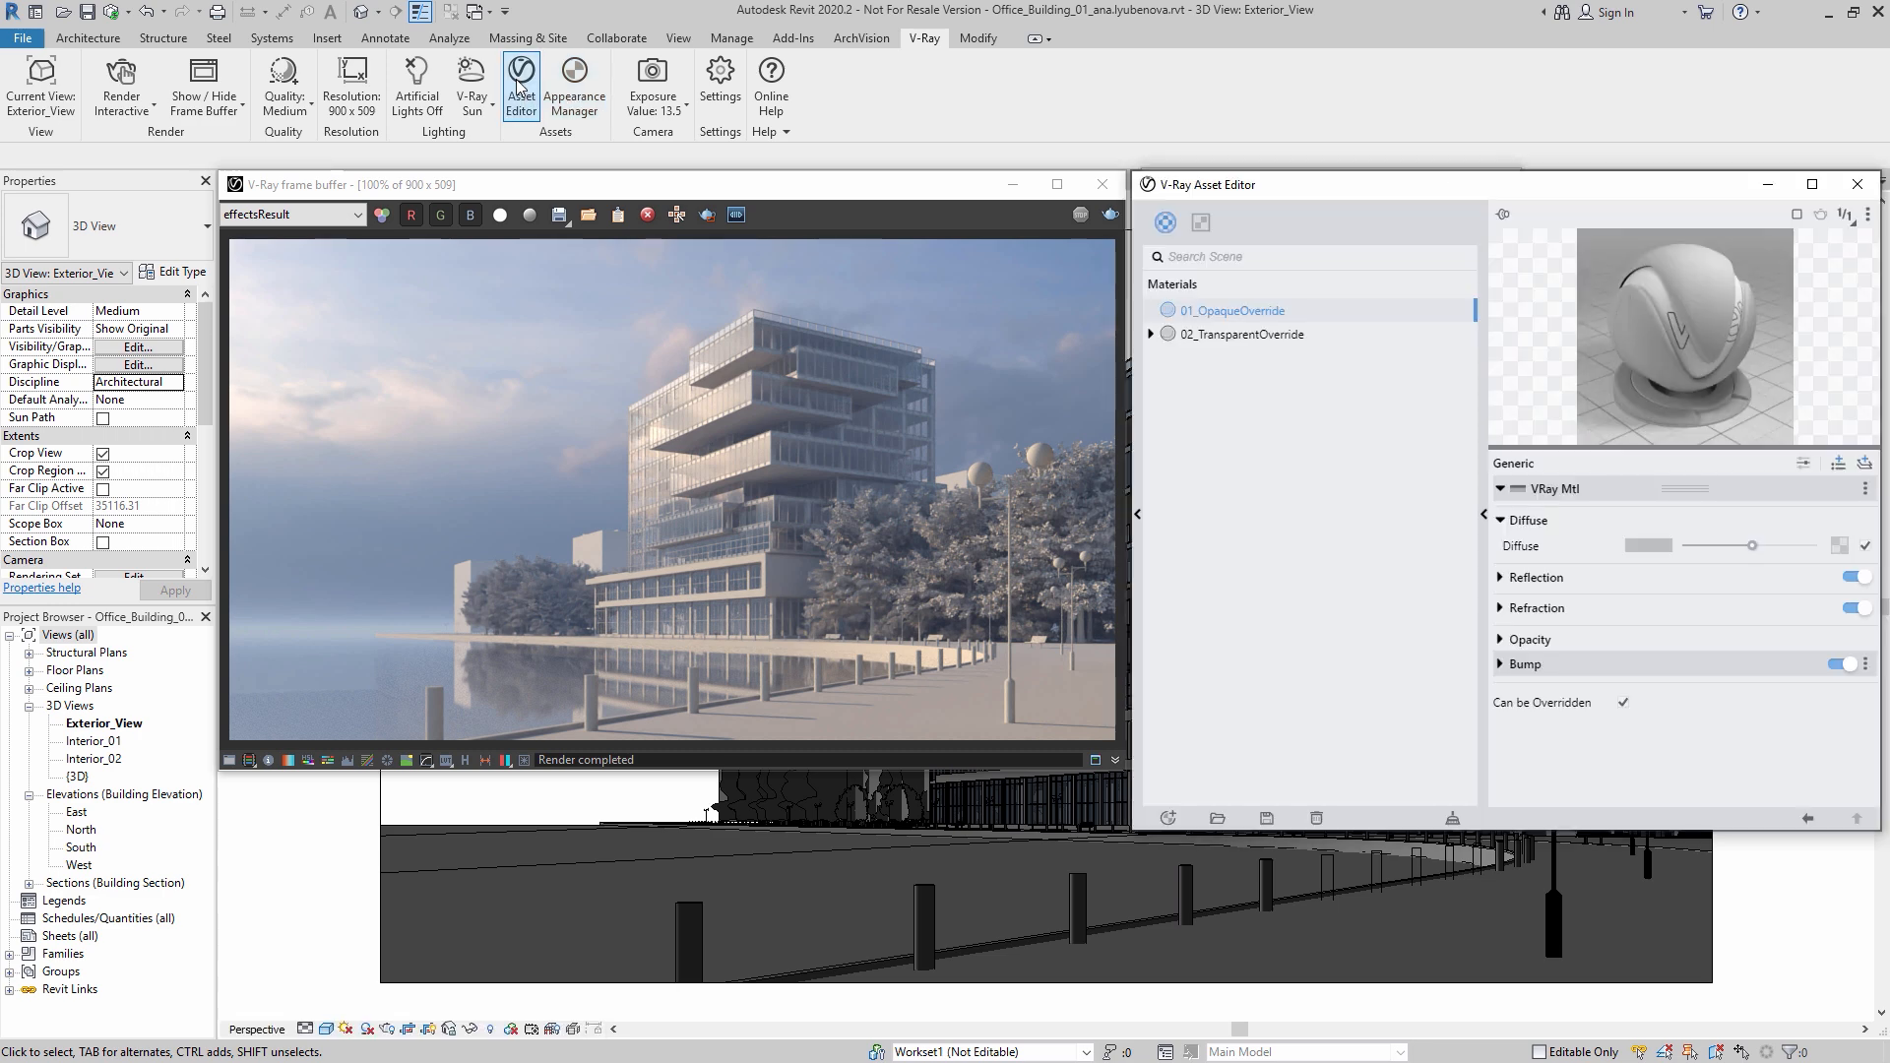
click(1139, 512)
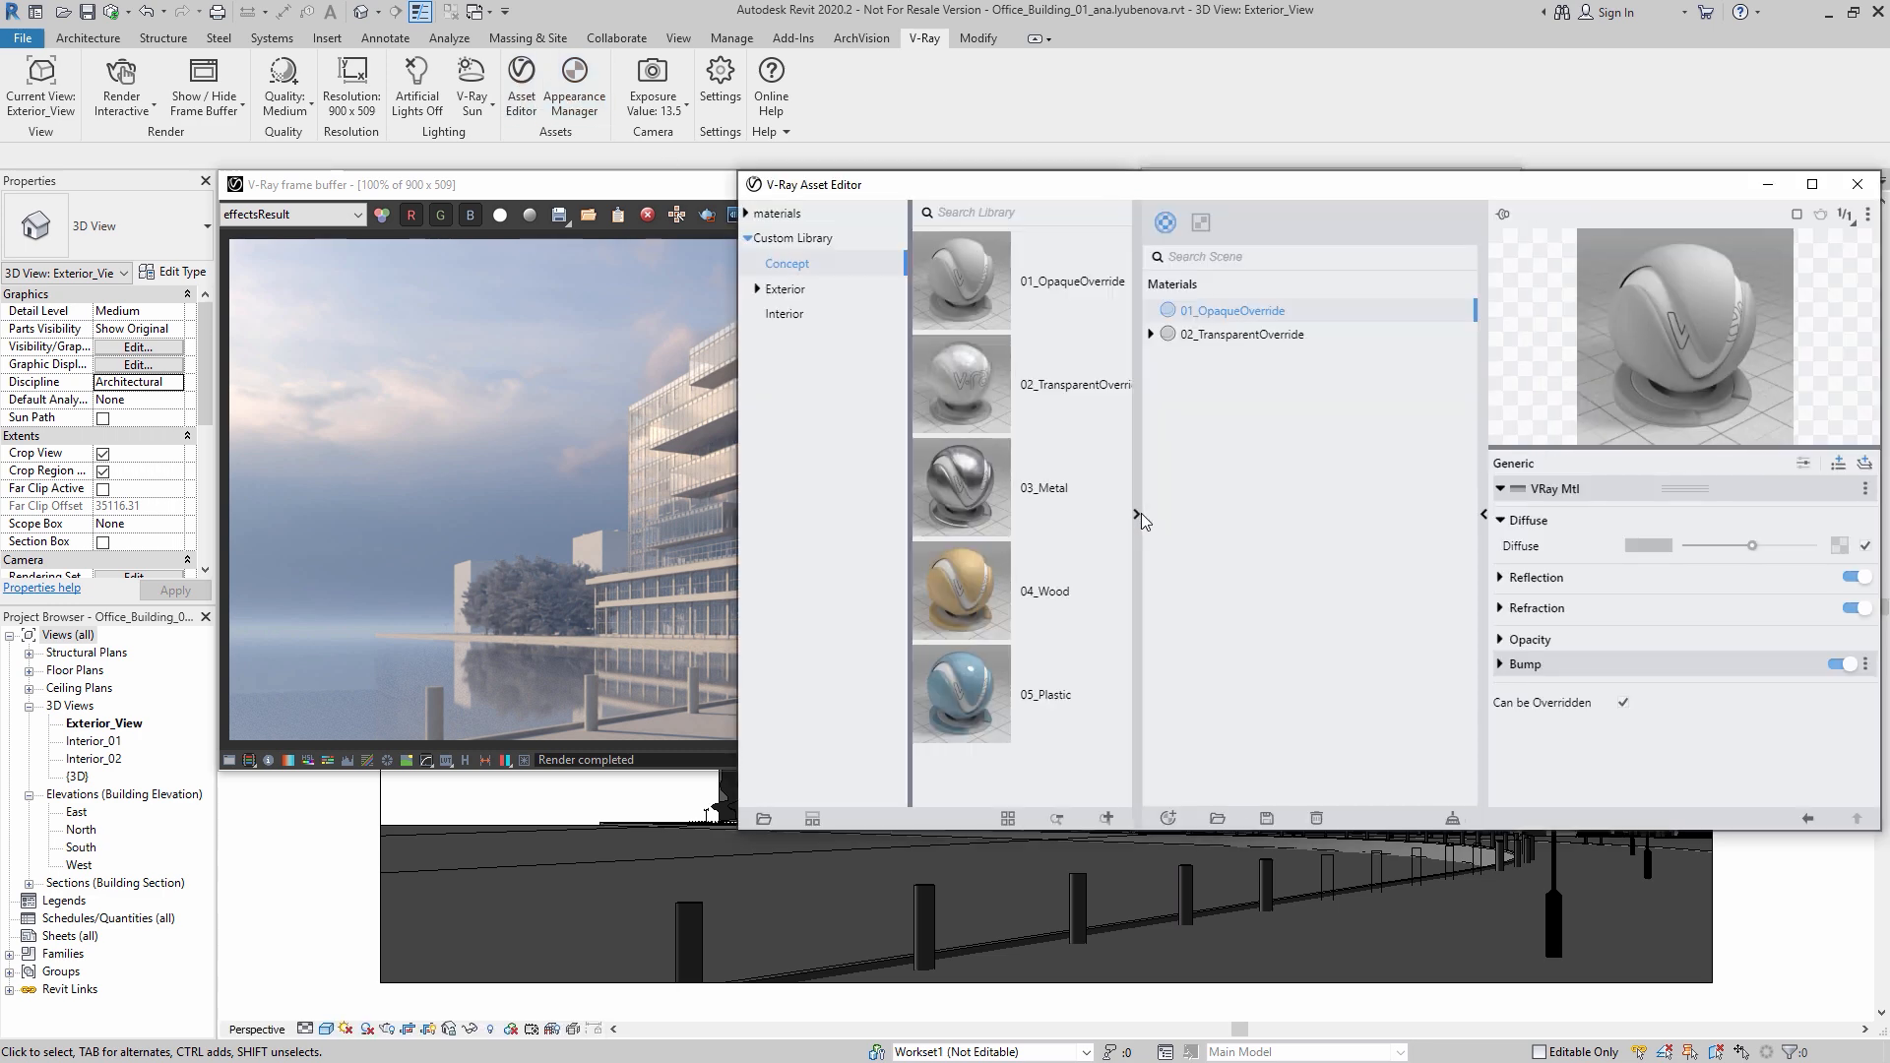
click(748, 214)
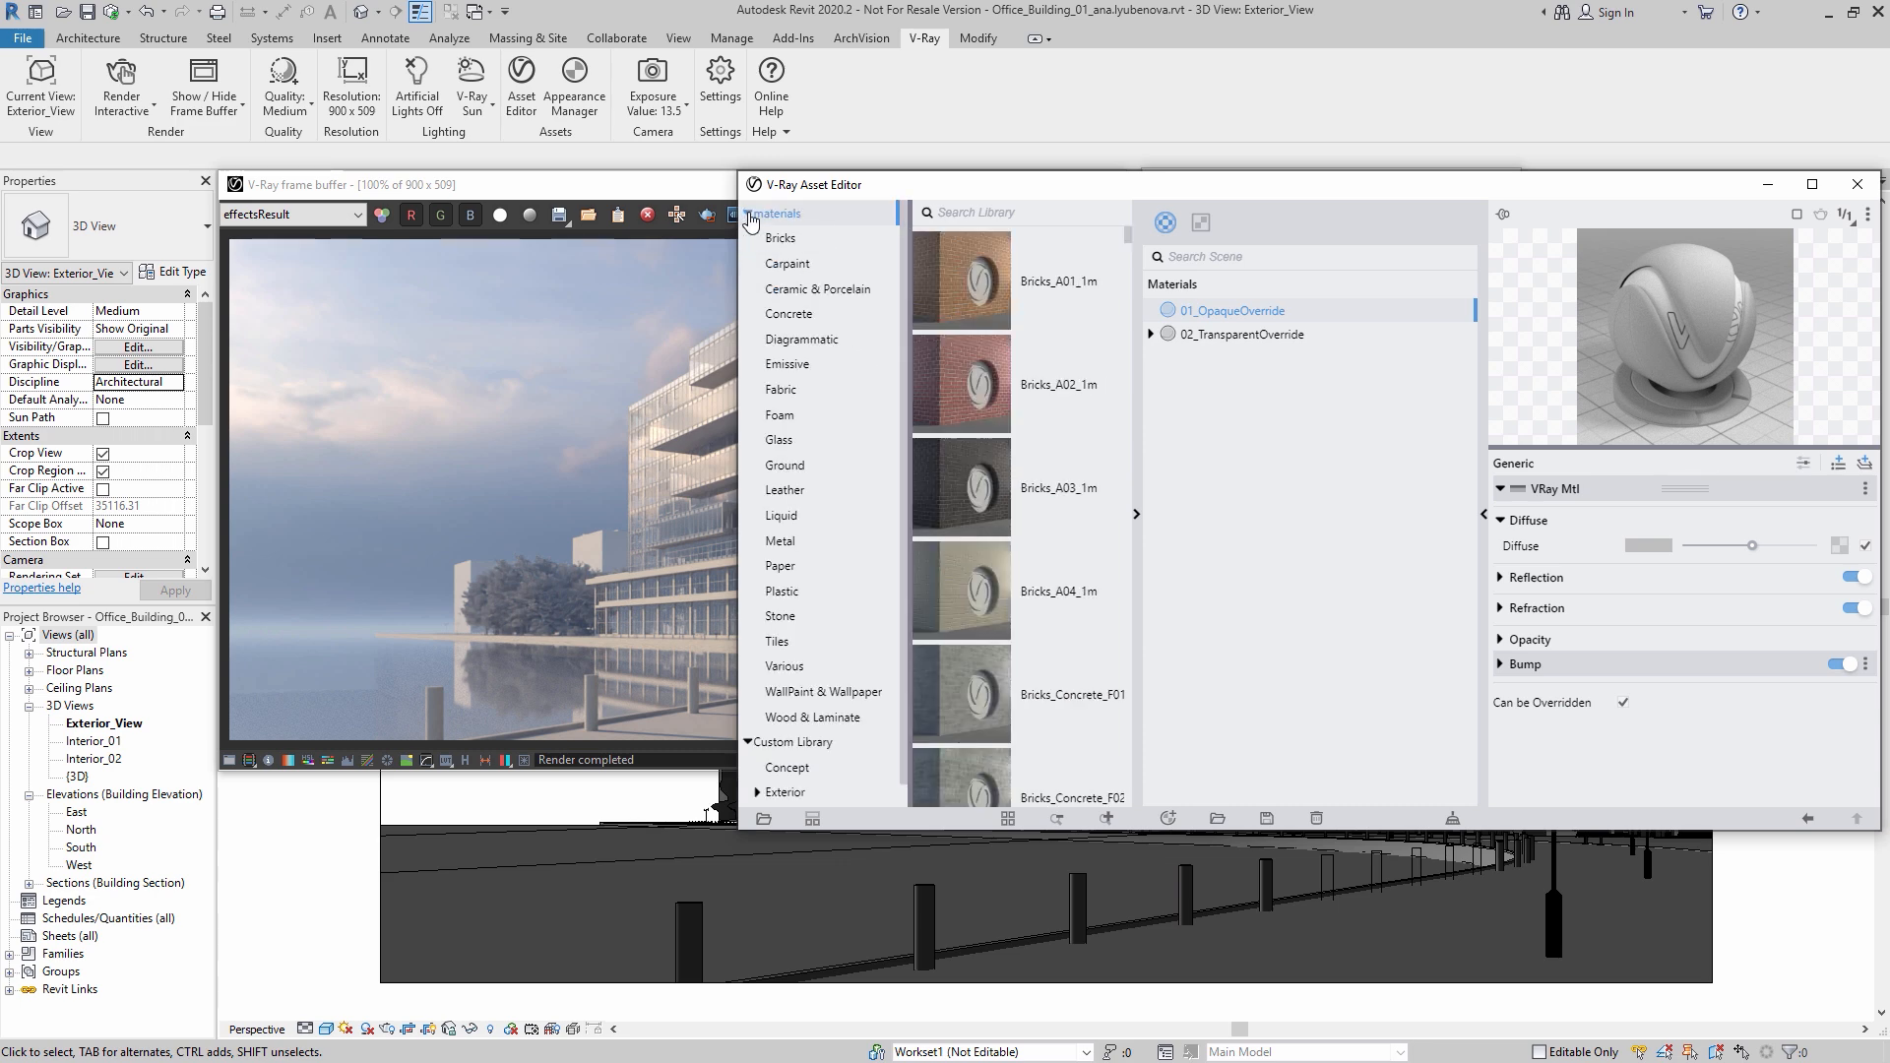
click(781, 515)
drag(1130, 350, 1127, 606)
drag(1043, 541, 1316, 489)
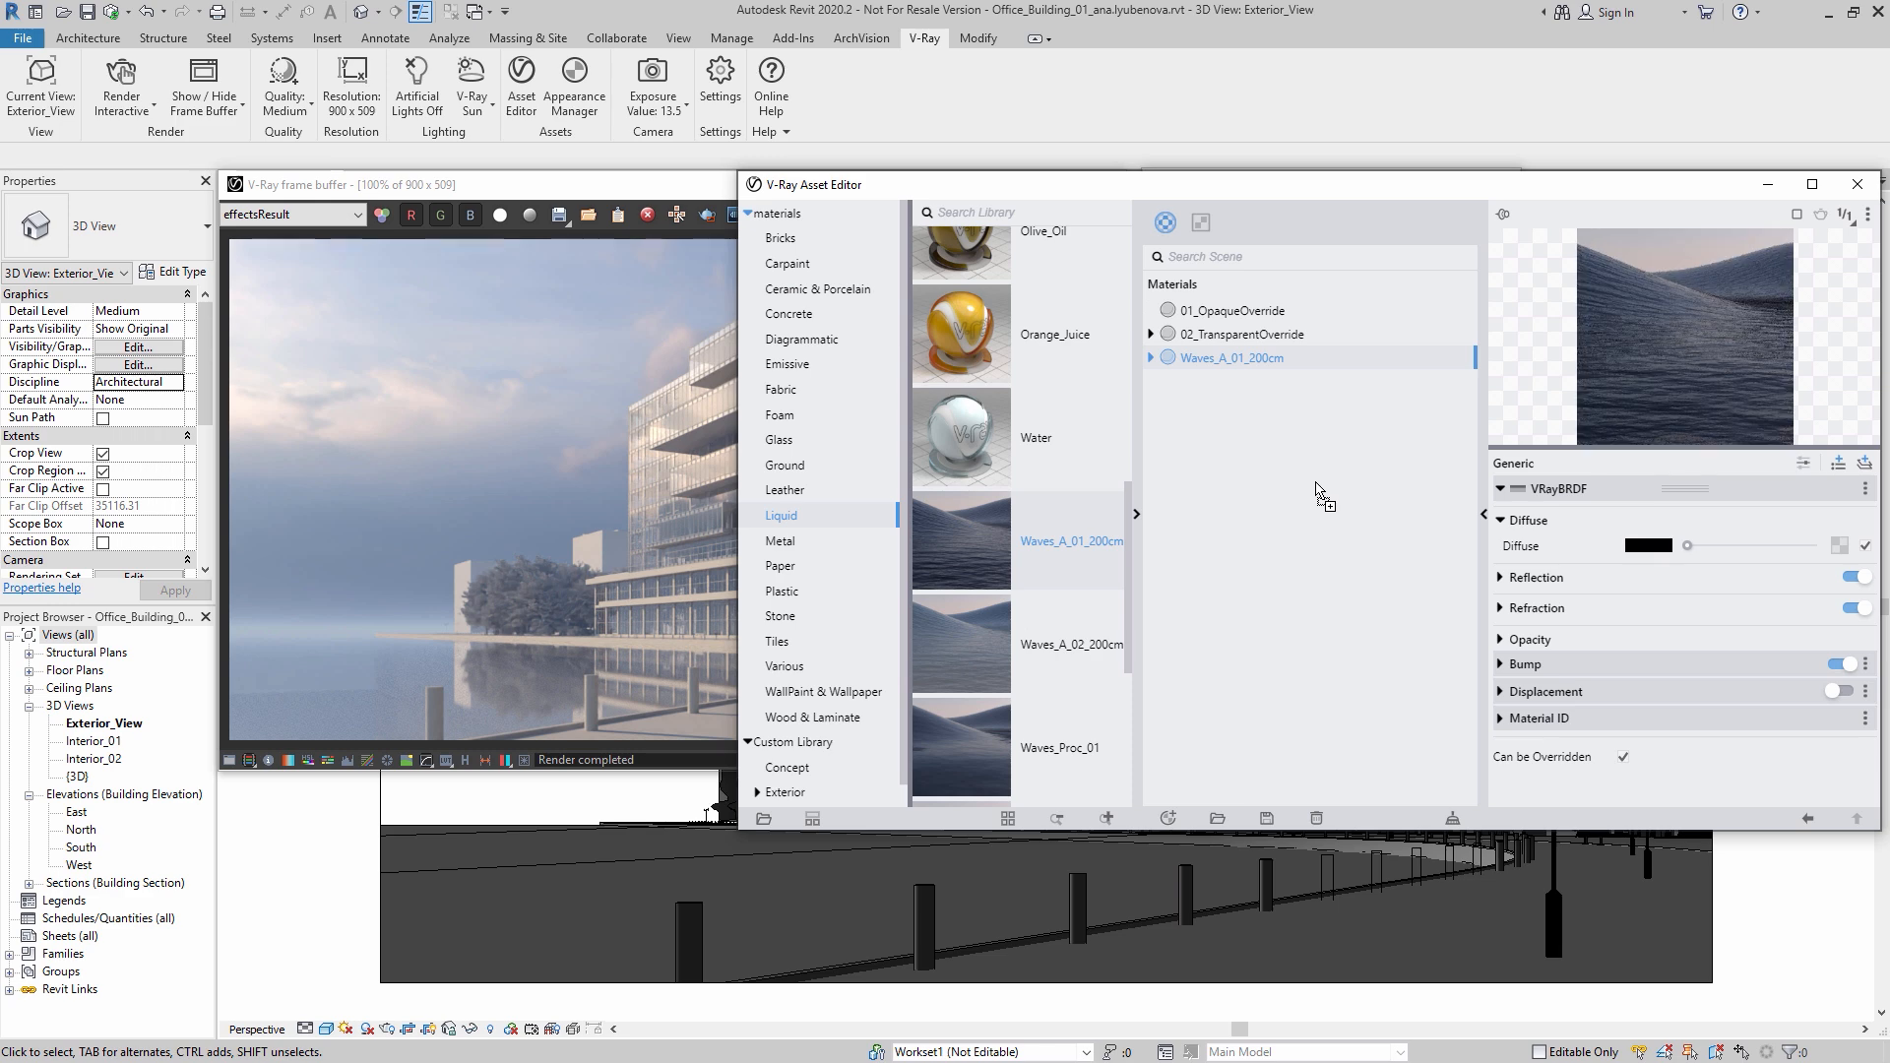
click(1137, 515)
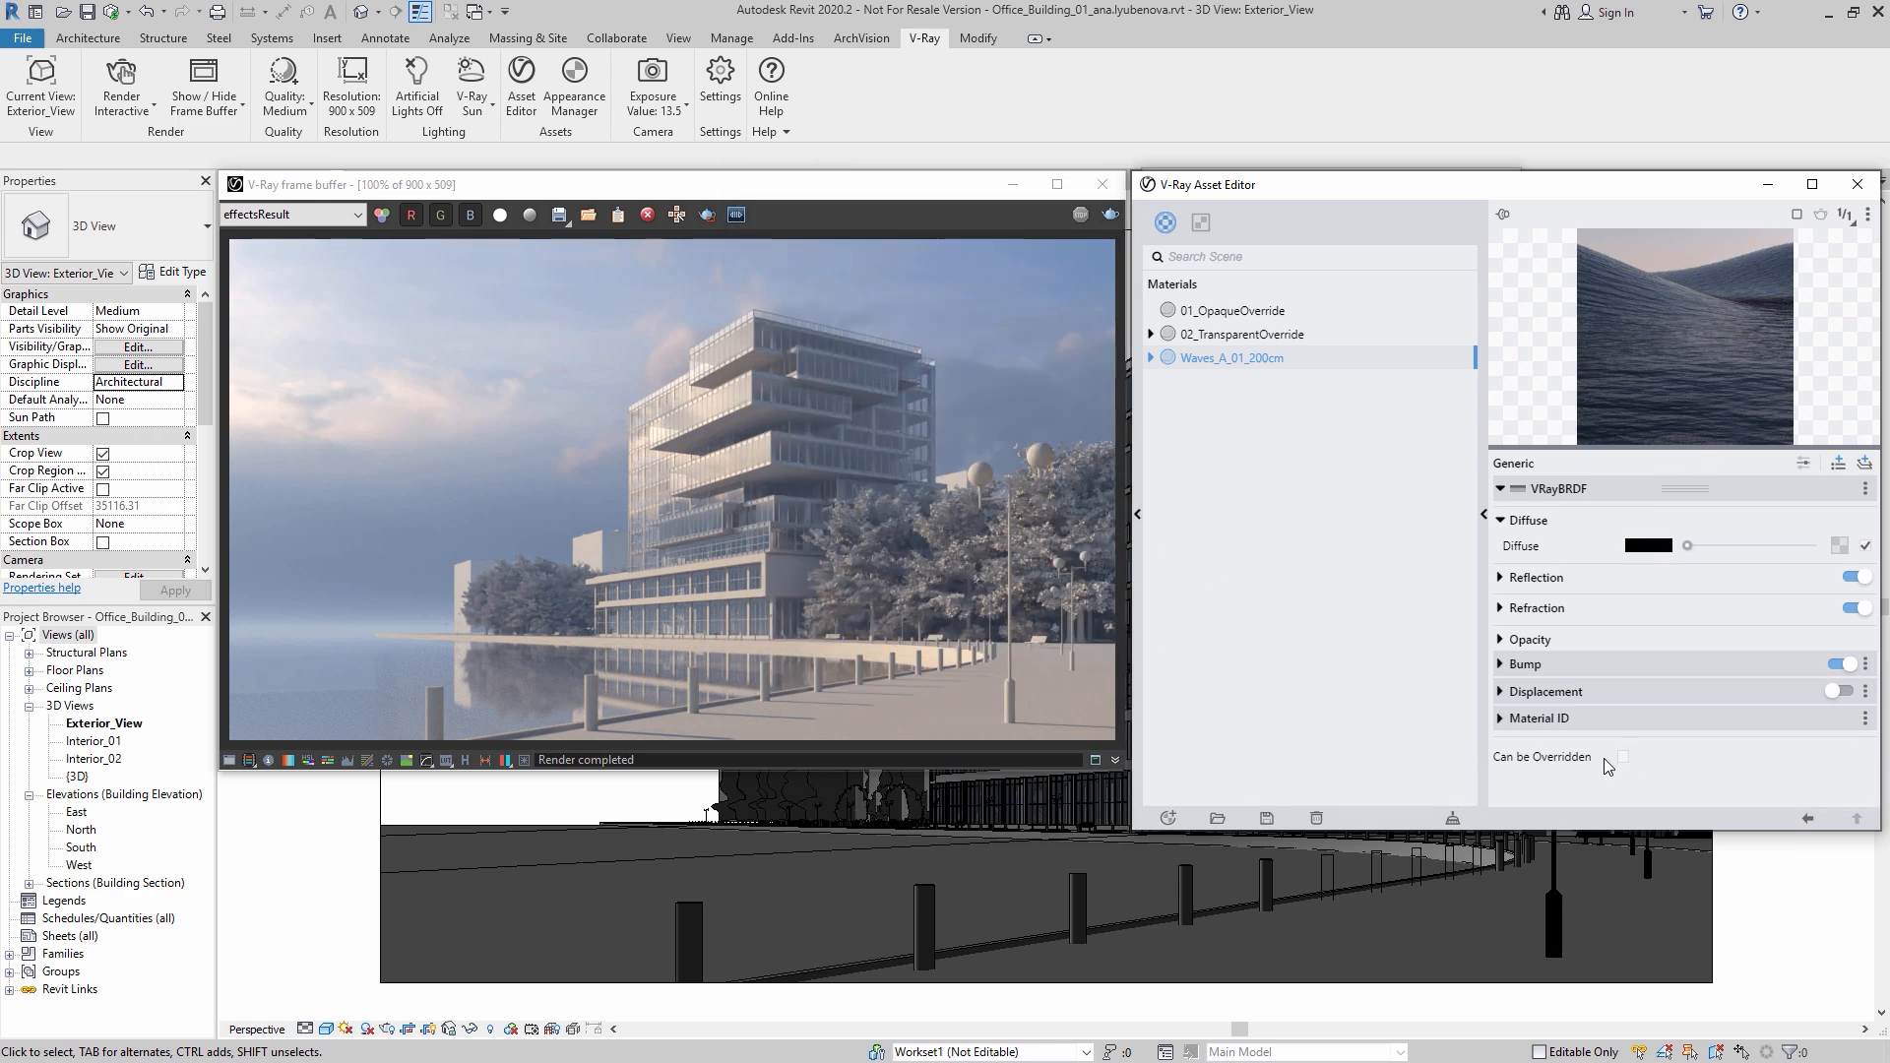
click(1857, 185)
Step: Filter the project materials by "water" and assign Waves_A_01_200cm to Water_Surface_RVT_Mtl
click(1249, 233)
text(water)
click(1380, 319)
click(1496, 321)
click(1383, 398)
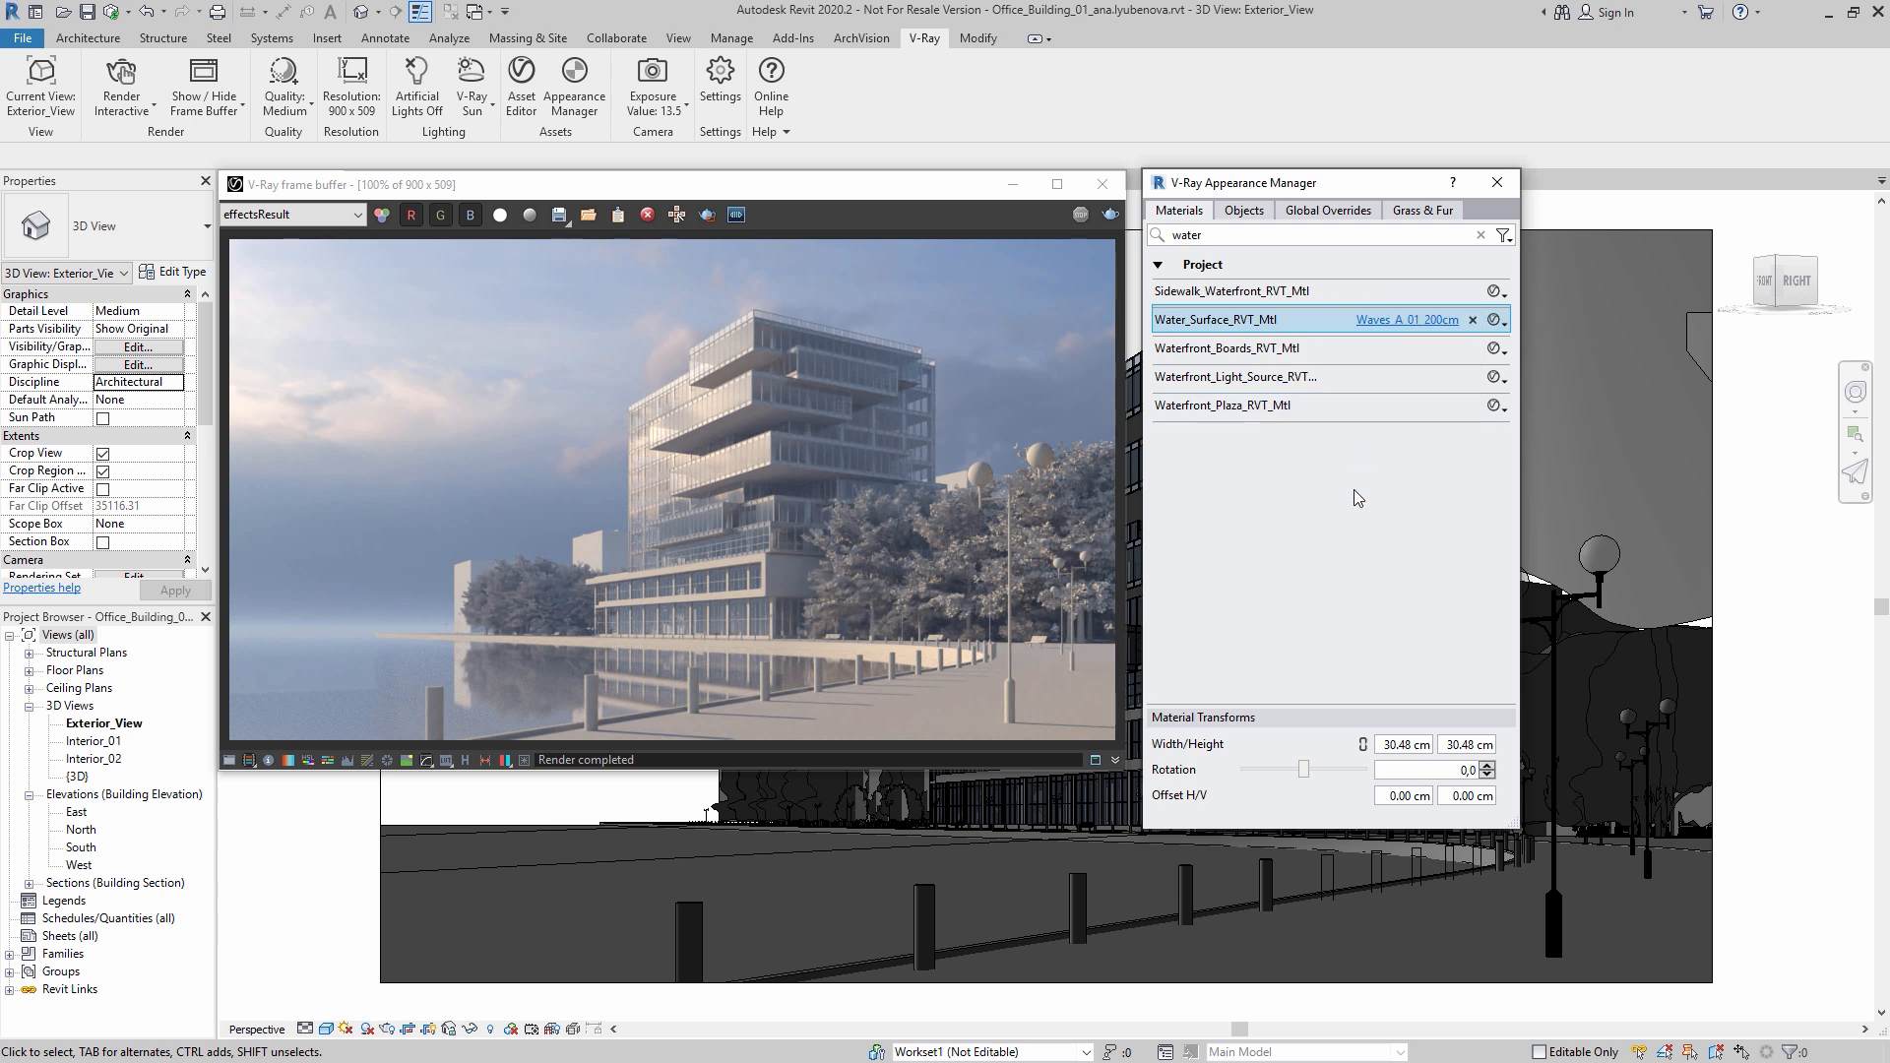
Step: Start interactive rendering and draw a render region around the water in the frame buffer
click(119, 79)
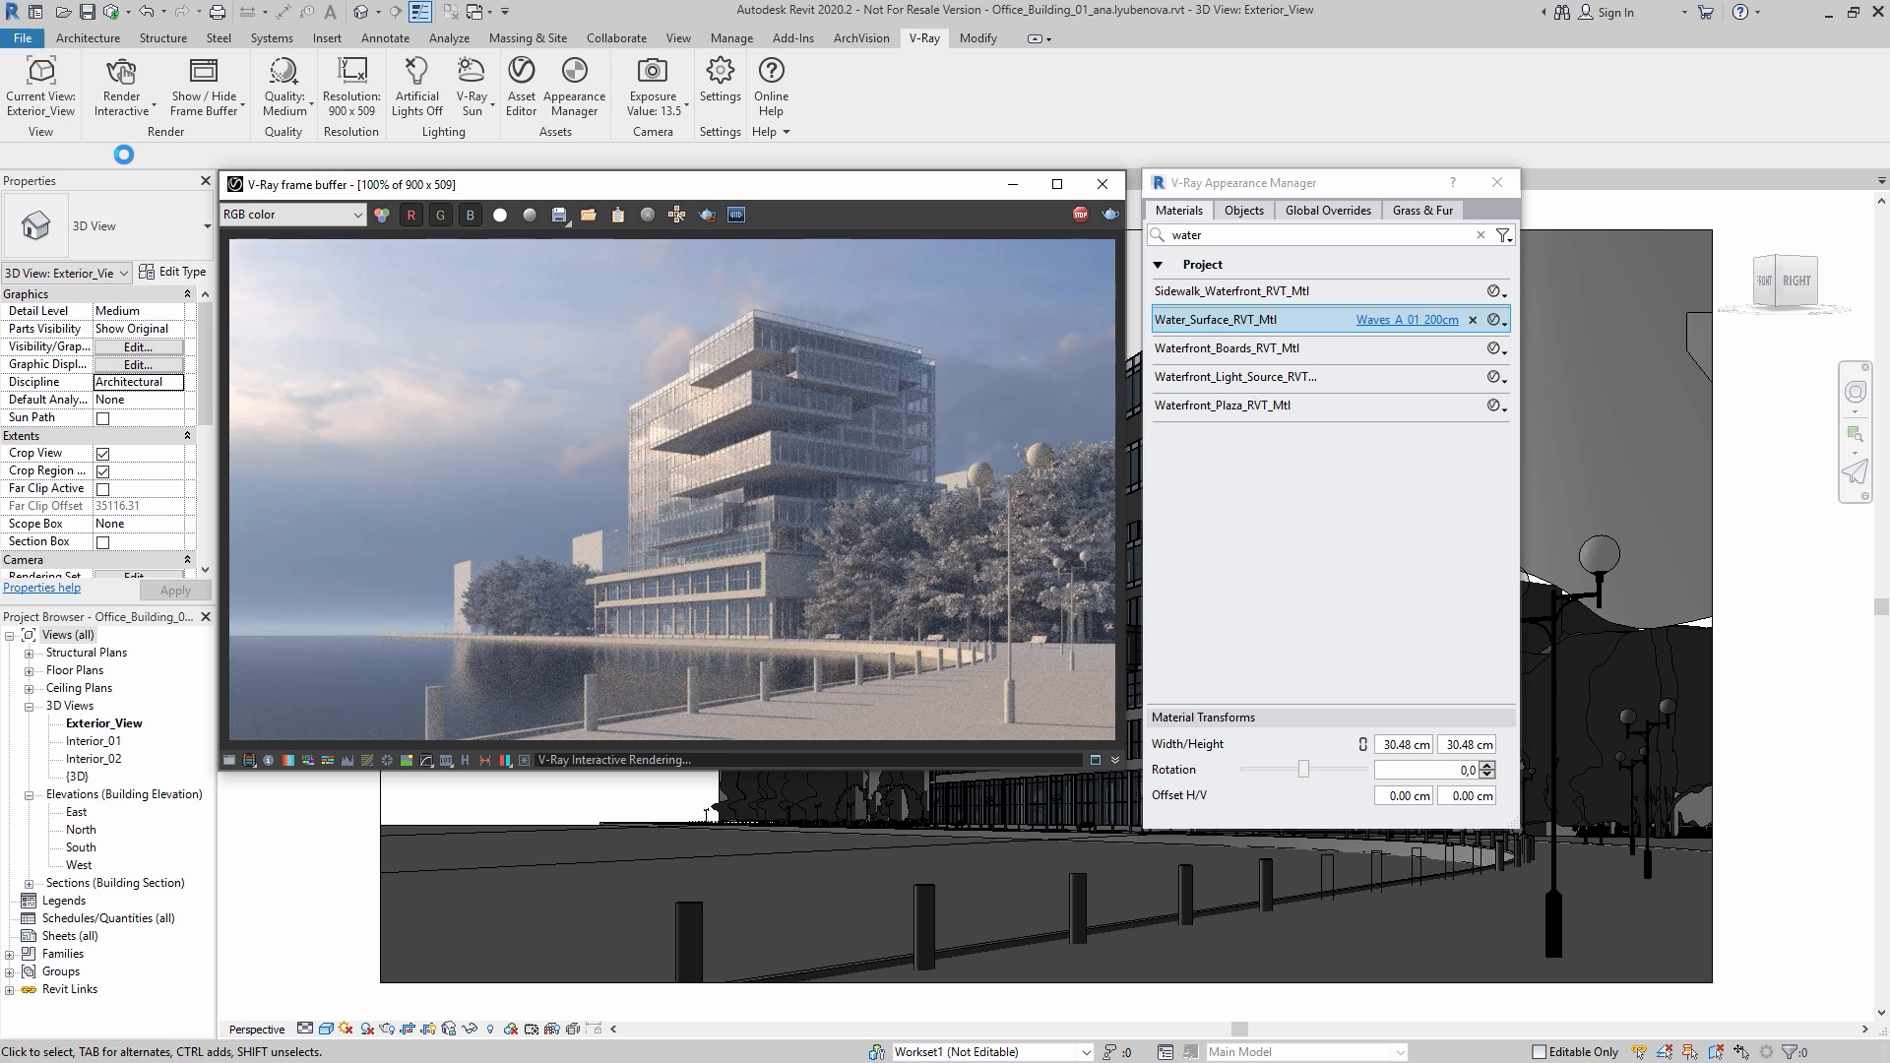
click(706, 215)
drag(228, 623, 985, 762)
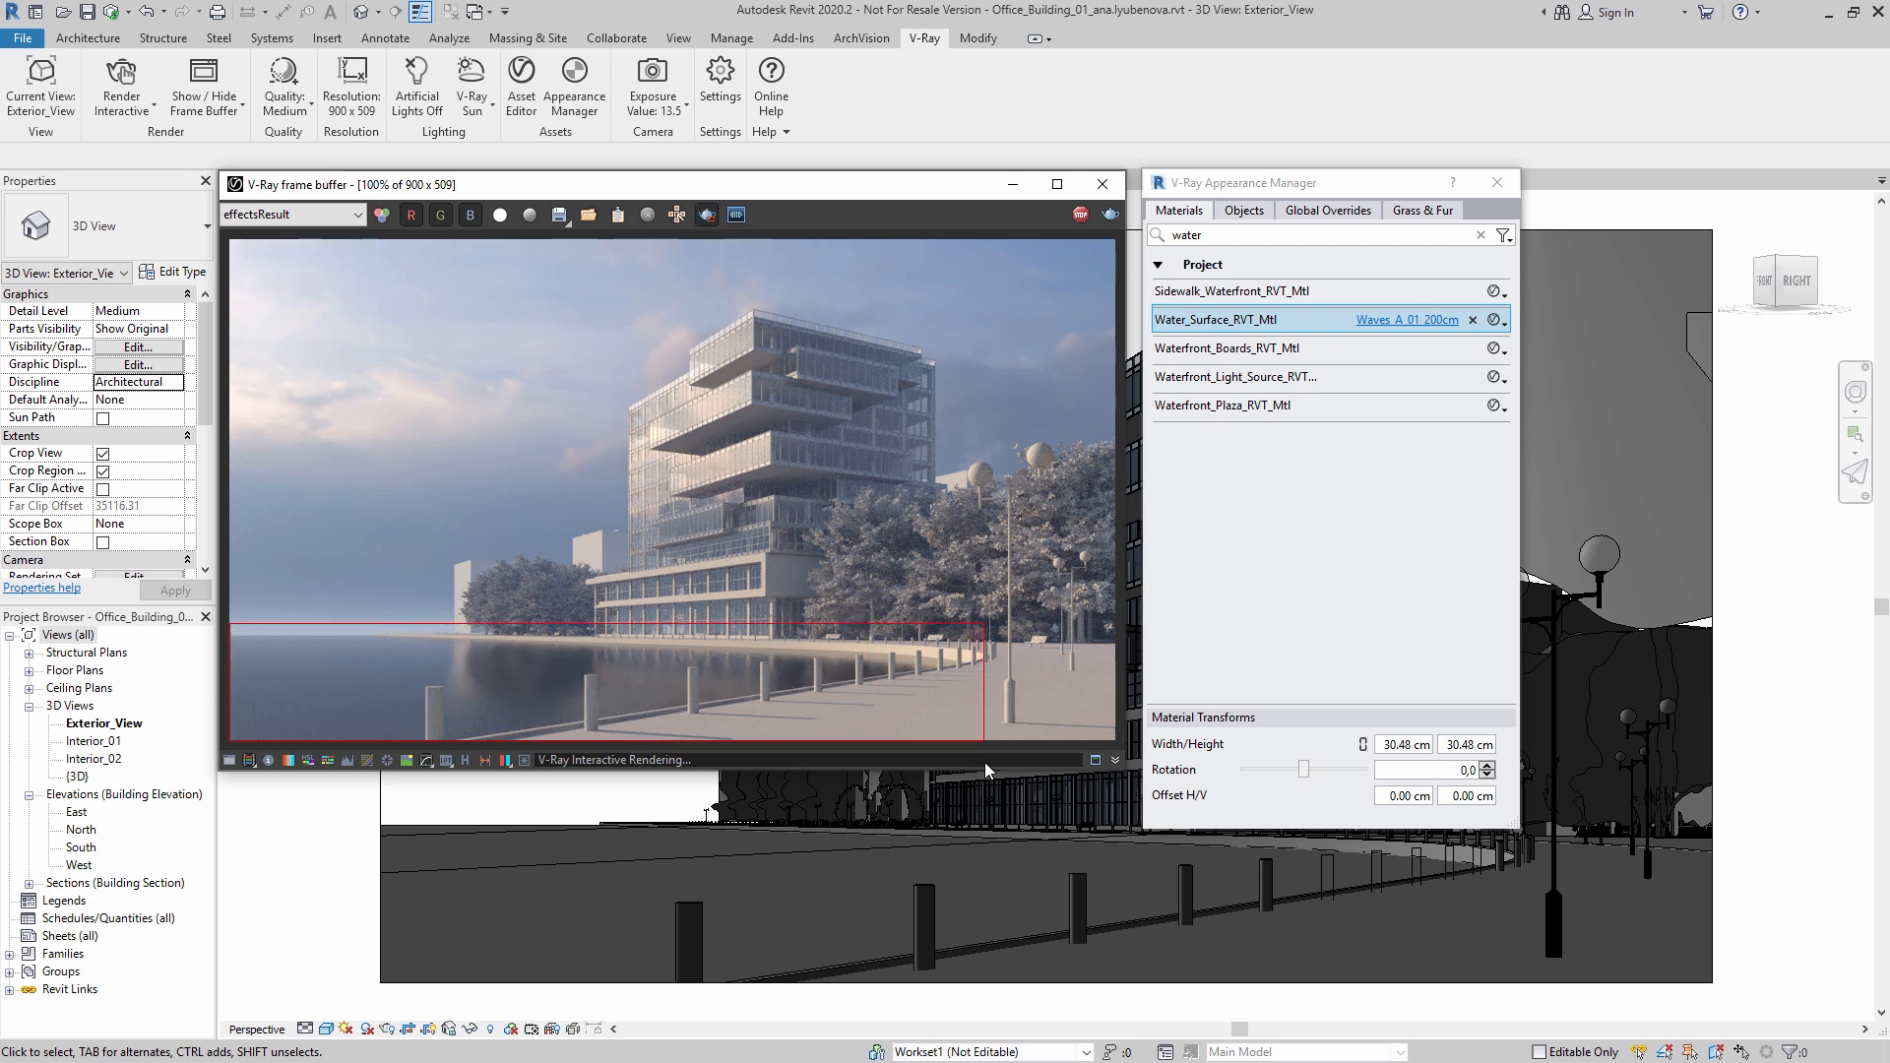
Step: Link the water material's width and height, set them to 600 cm, and set its rotation to 45
click(1363, 745)
double_click(1408, 745)
text(600)
key(Tab)
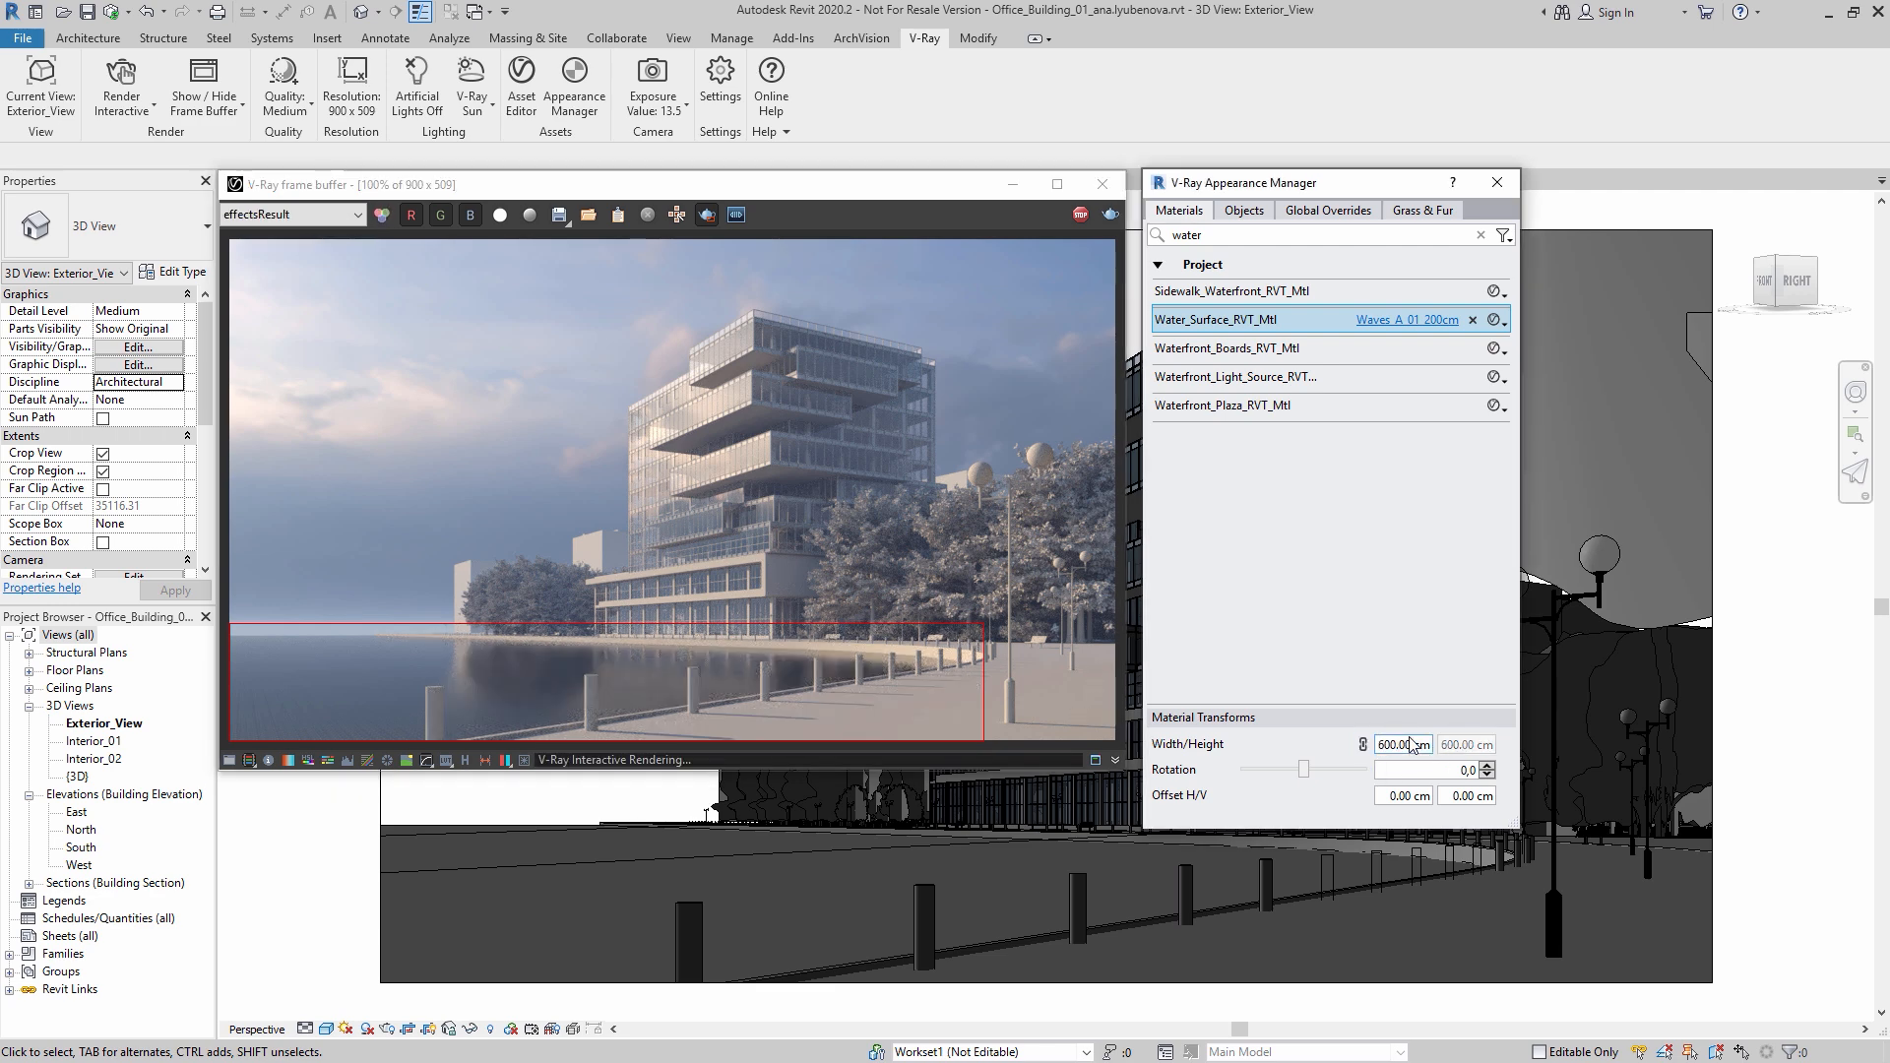
text(45)
key(Return)
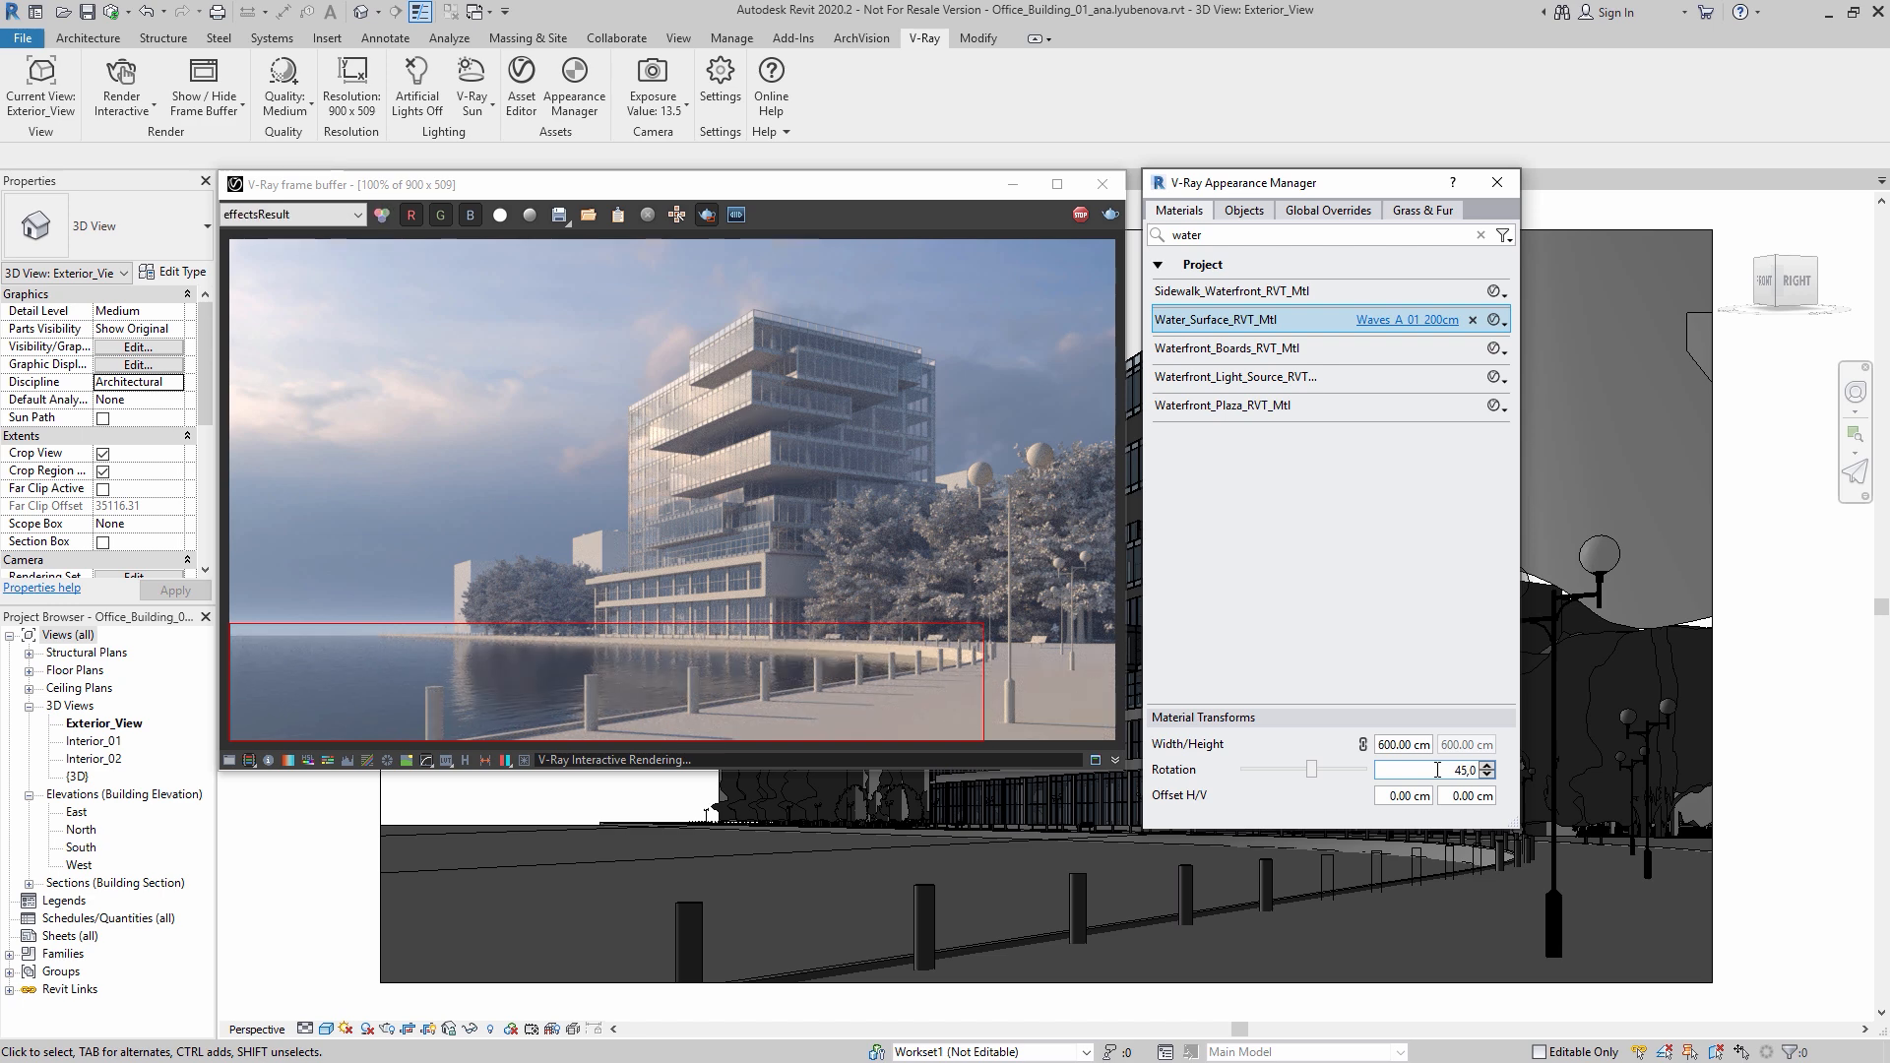
Step: Set the diffuse color of Waves_A_01_200cm to RGB 11, 60, 70 in the Asset Editor
click(522, 83)
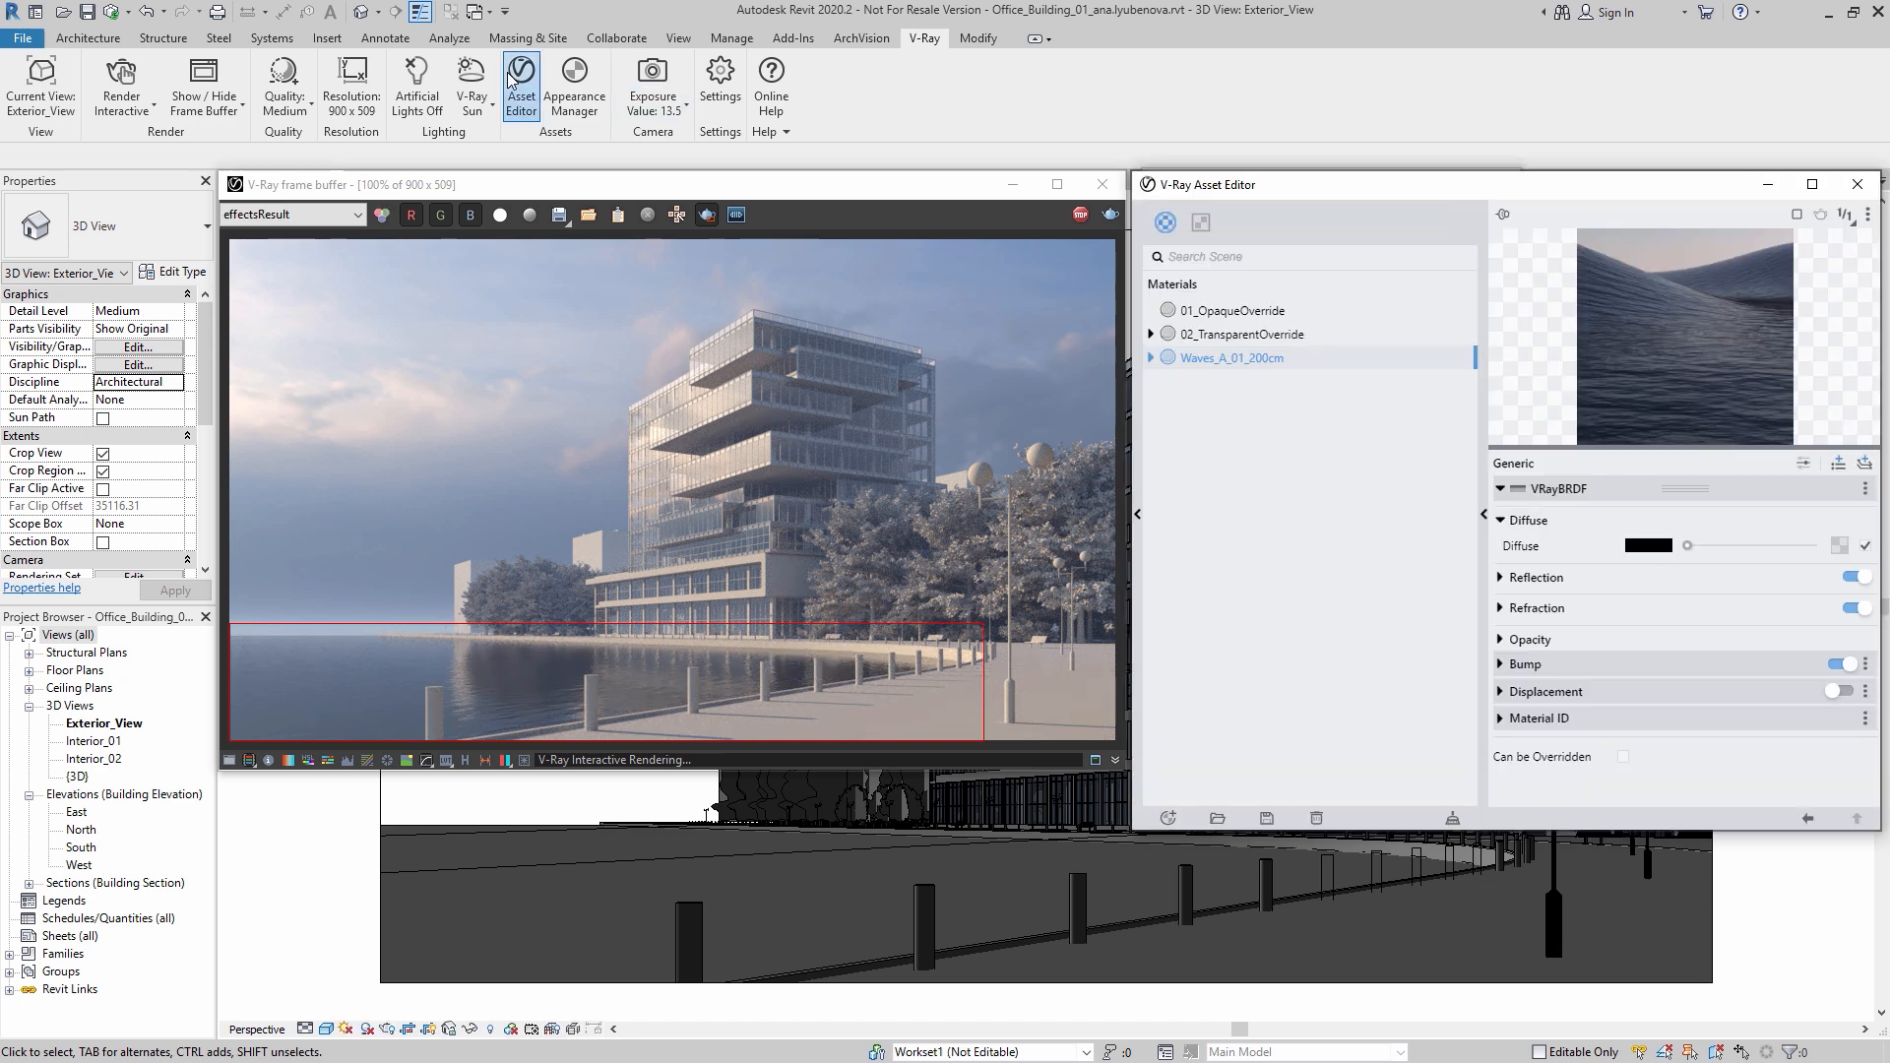
click(1646, 546)
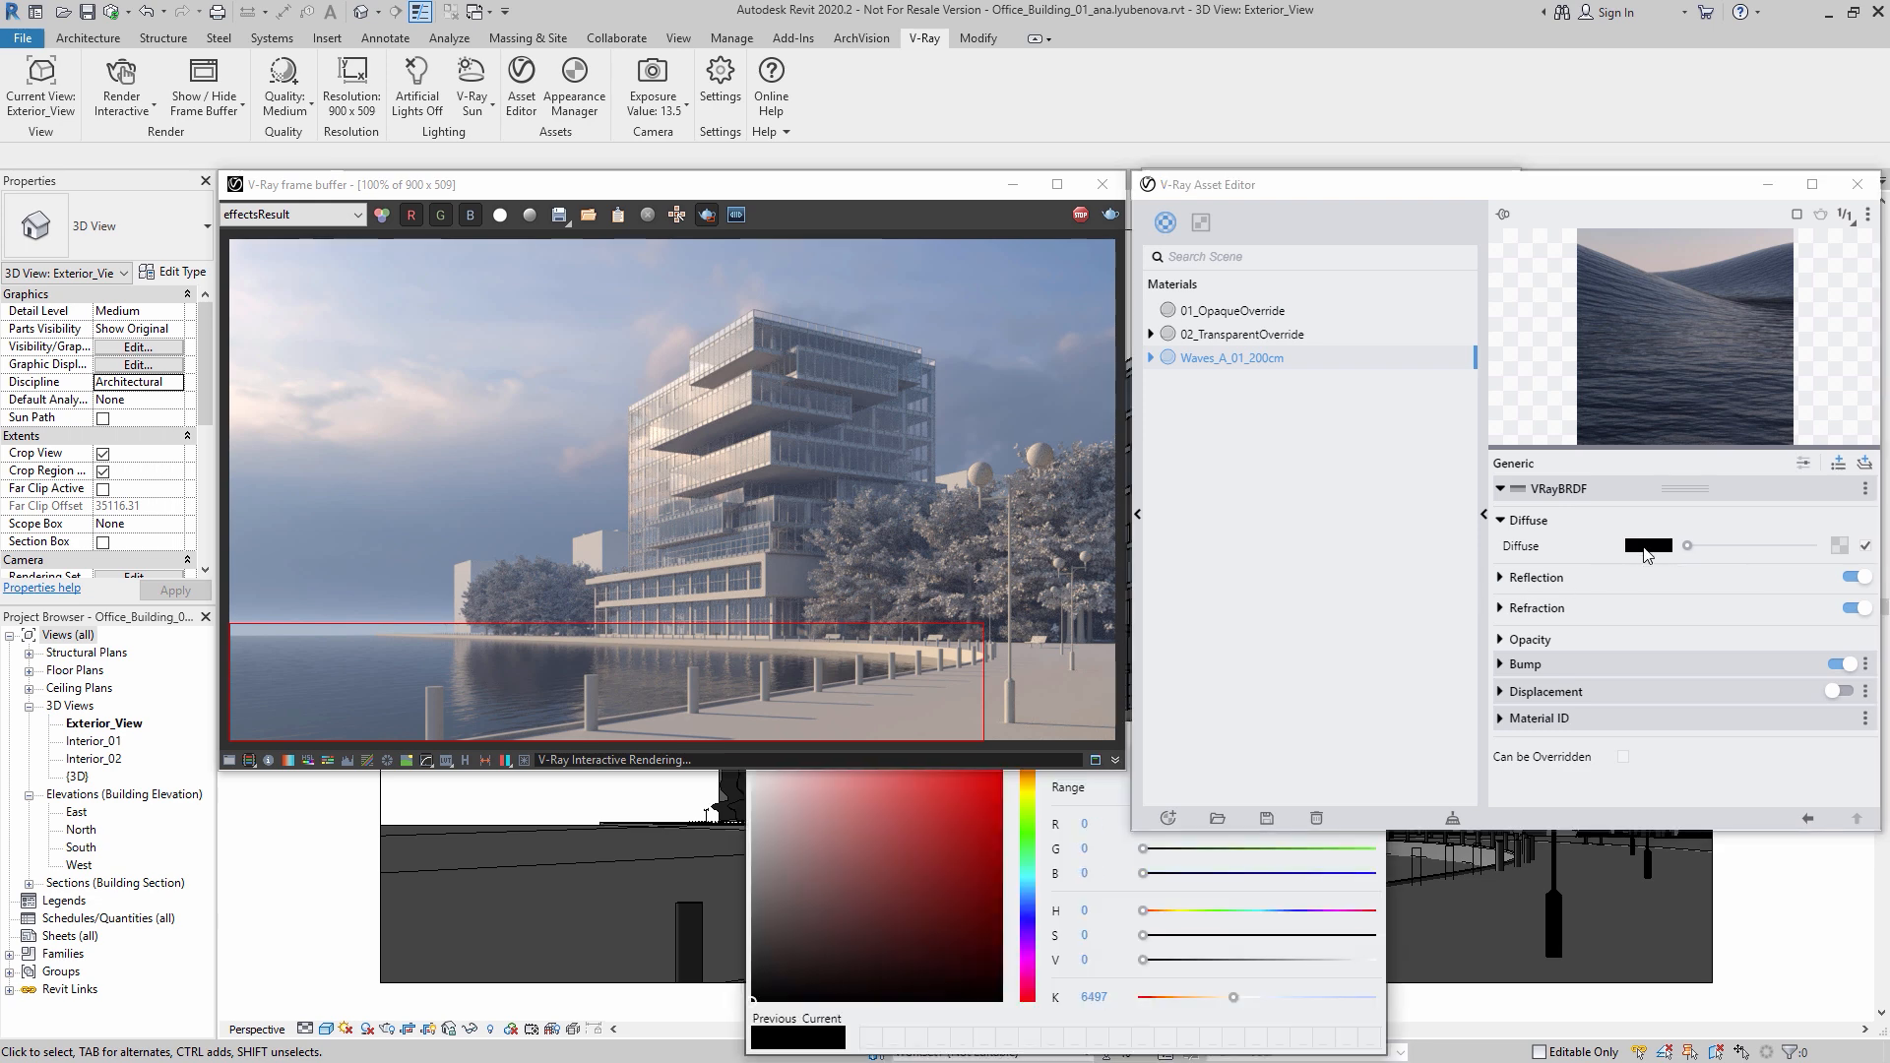
click(1026, 898)
drag(881, 862, 853, 821)
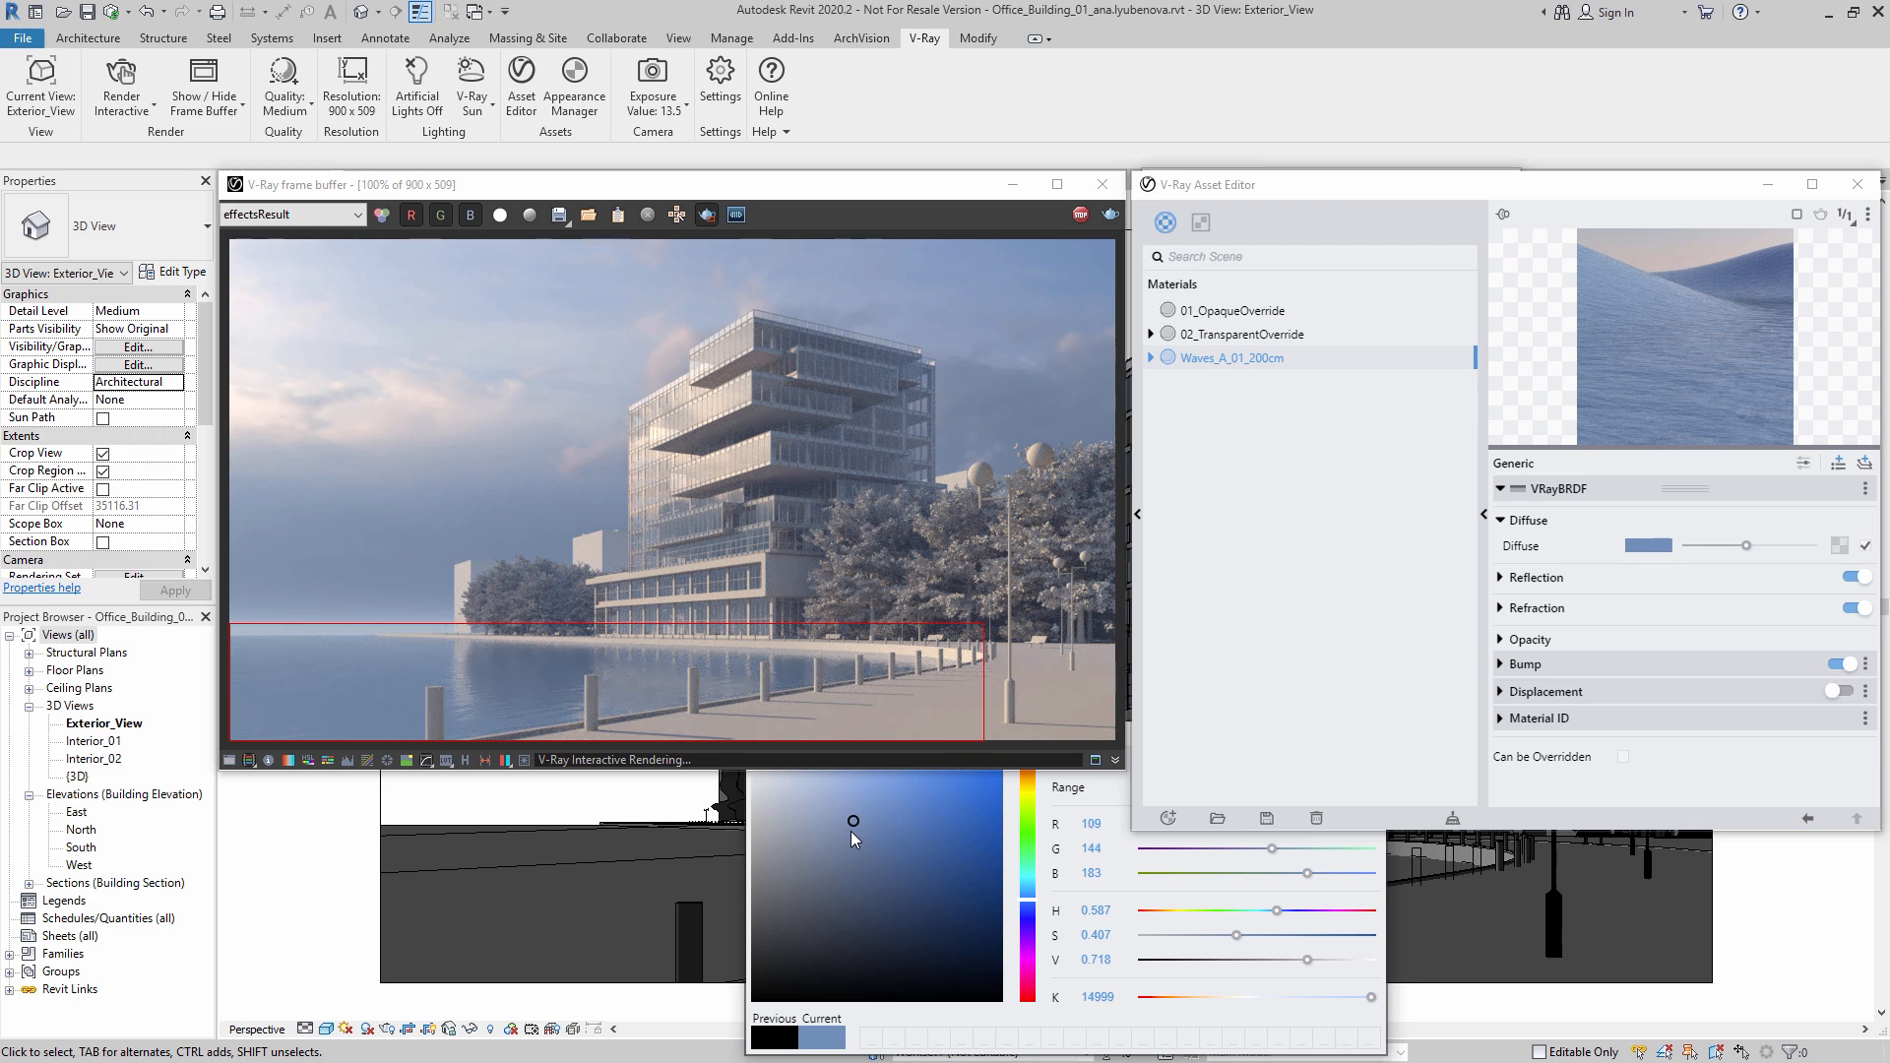
double_click(1090, 824)
text(11)
key(Tab)
text(60)
key(Tab)
text(70)
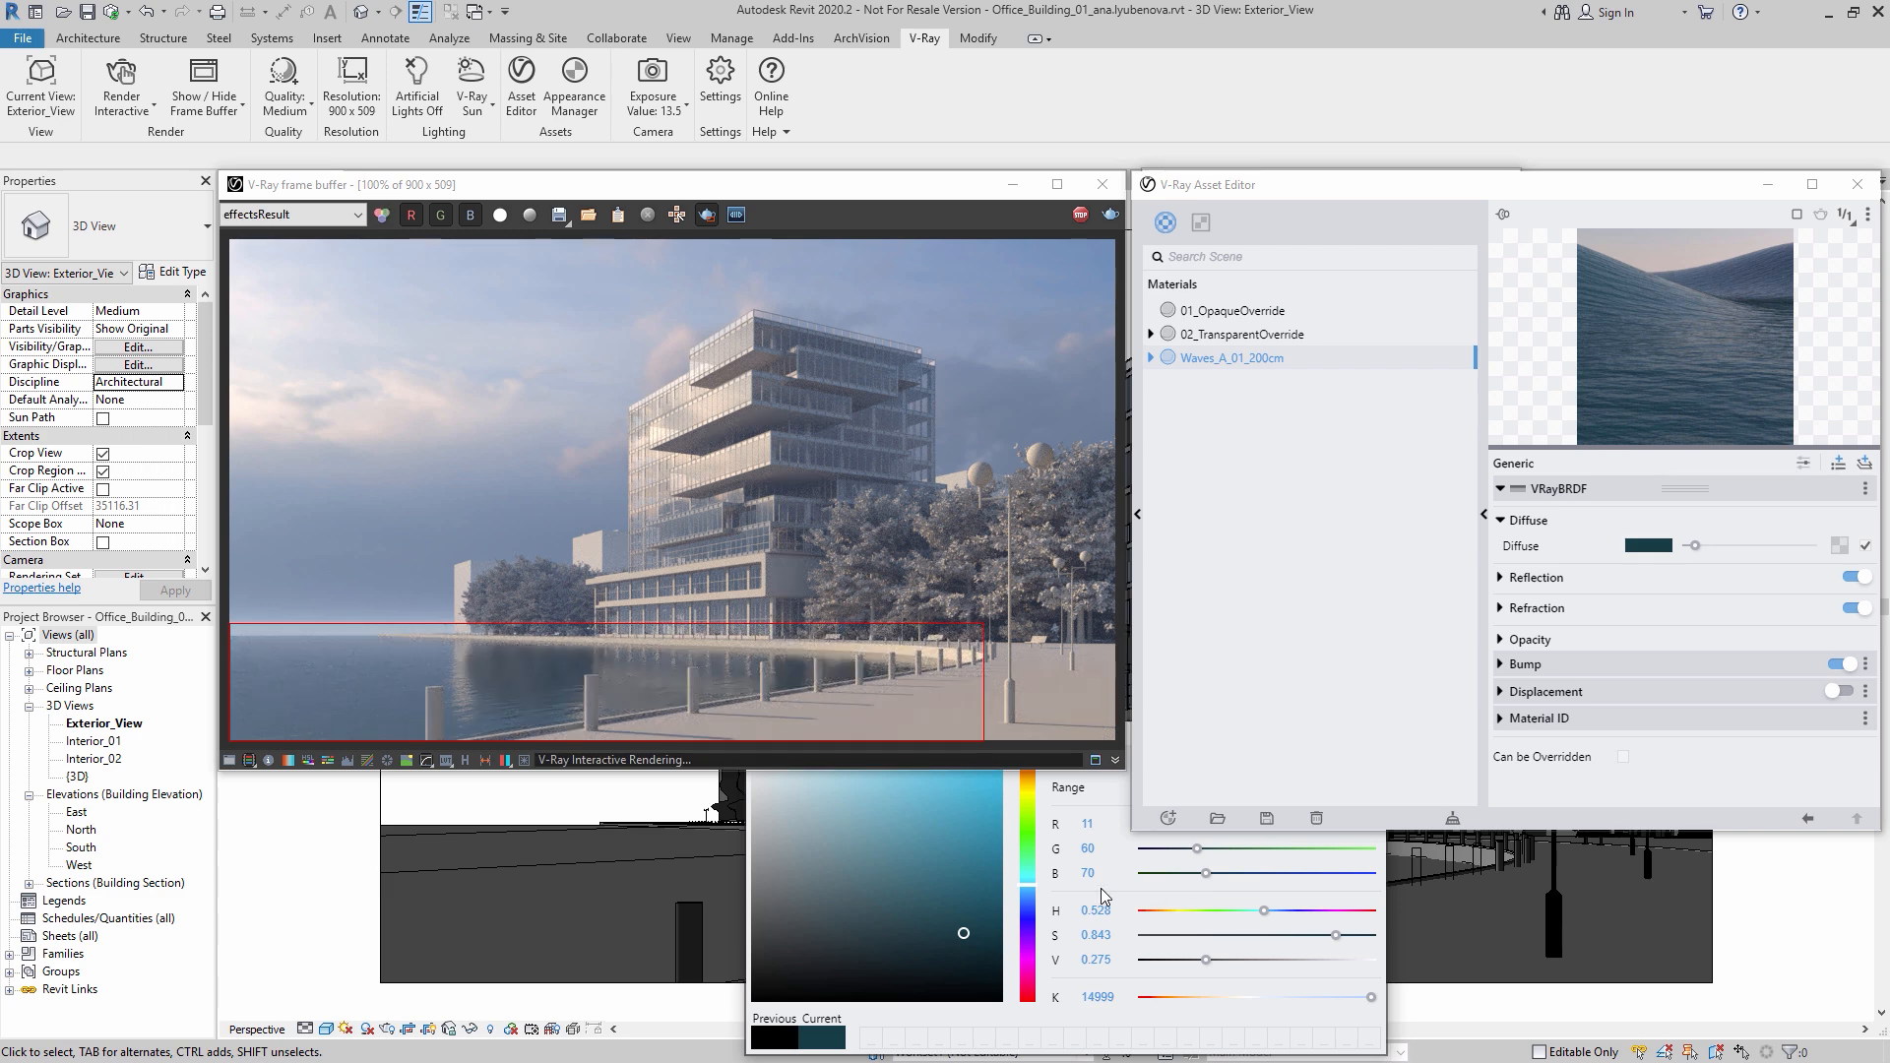
key(Escape)
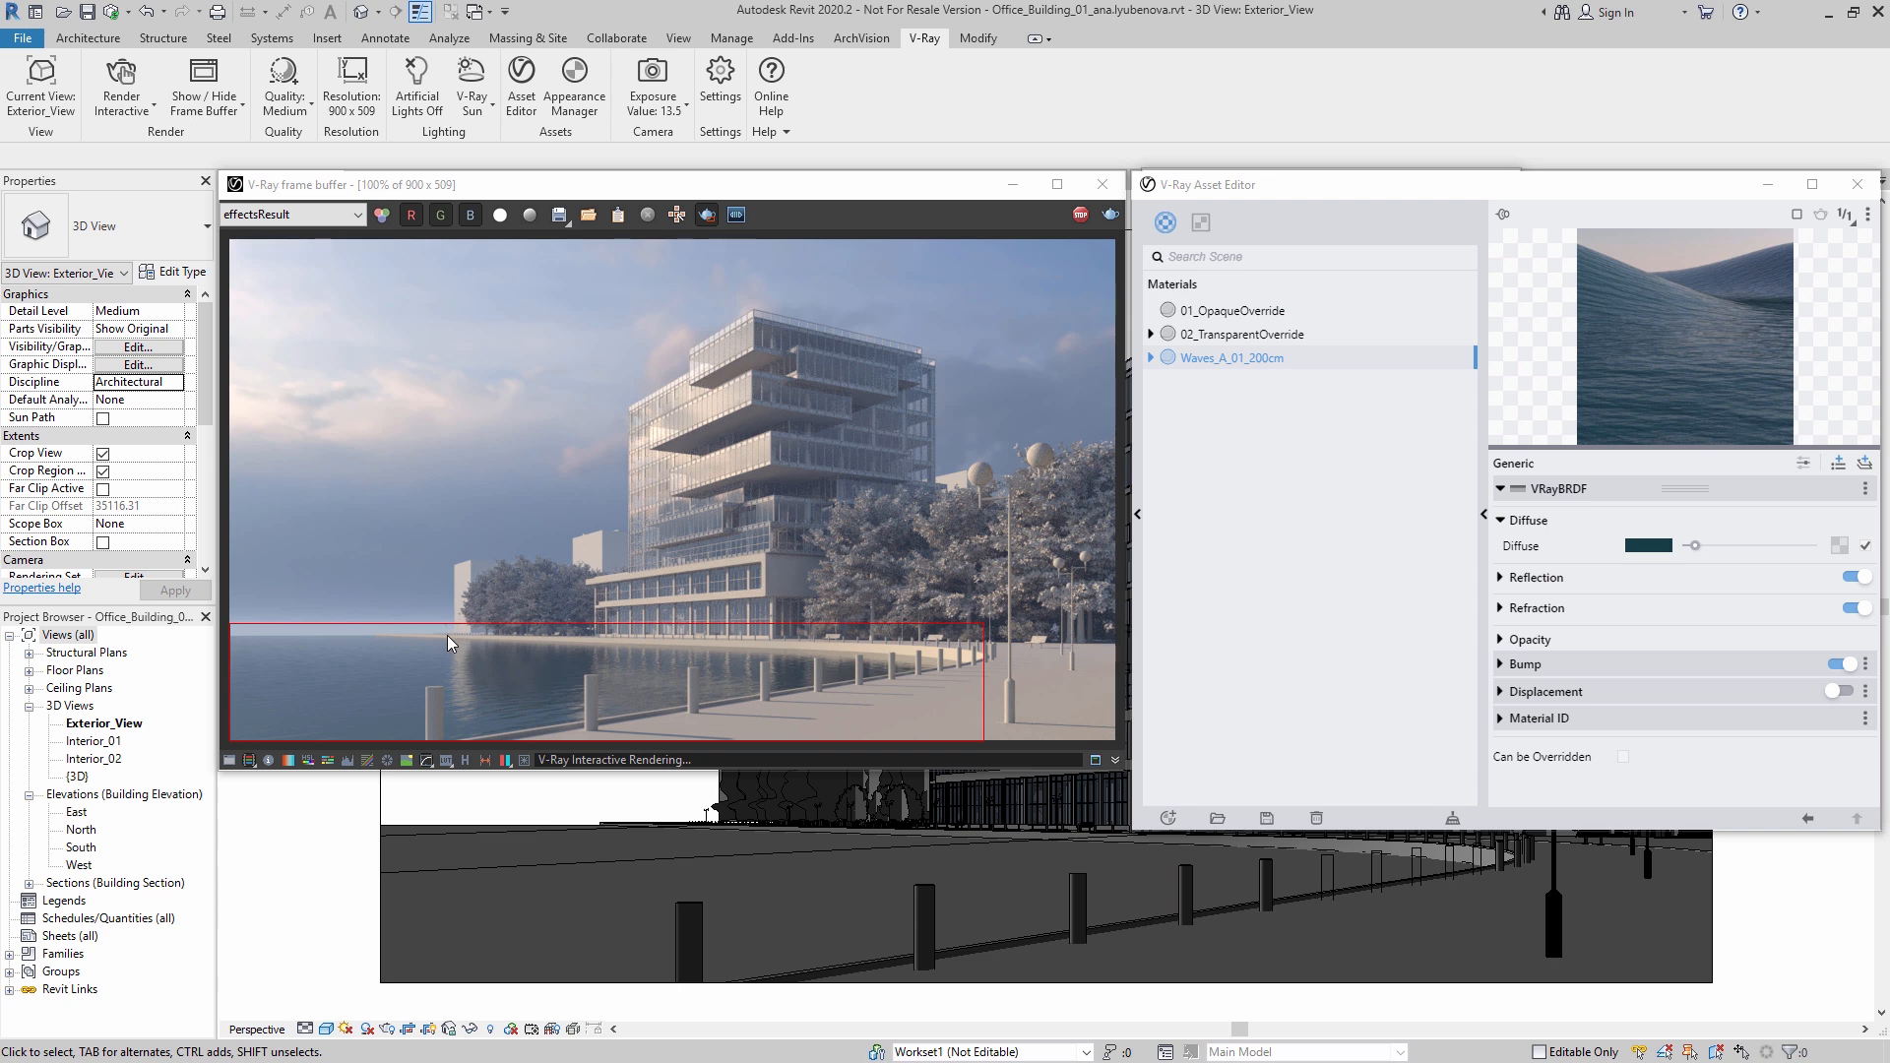
Step: Redraw the render region over the waterfront plaza and add Asphalt_B01_100cm from the Ground material library to the scene
drag(487, 635, 1149, 768)
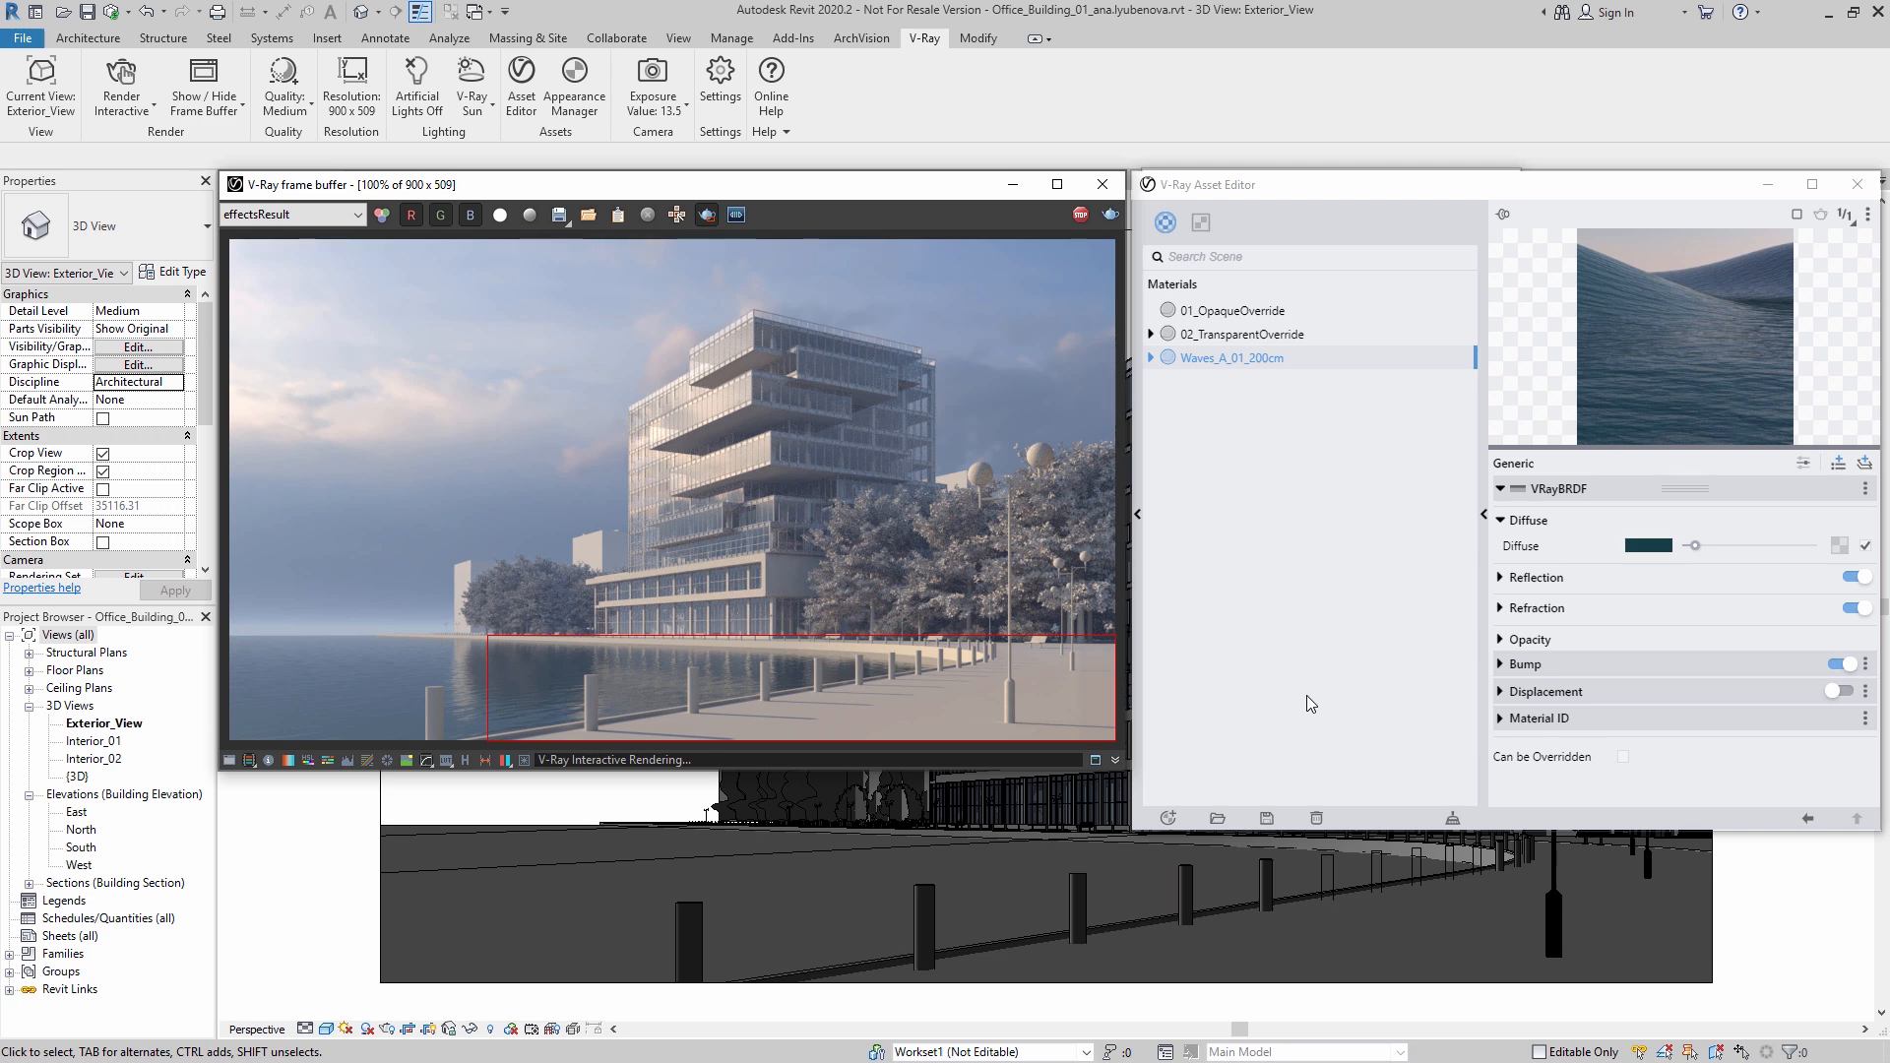
click(1138, 513)
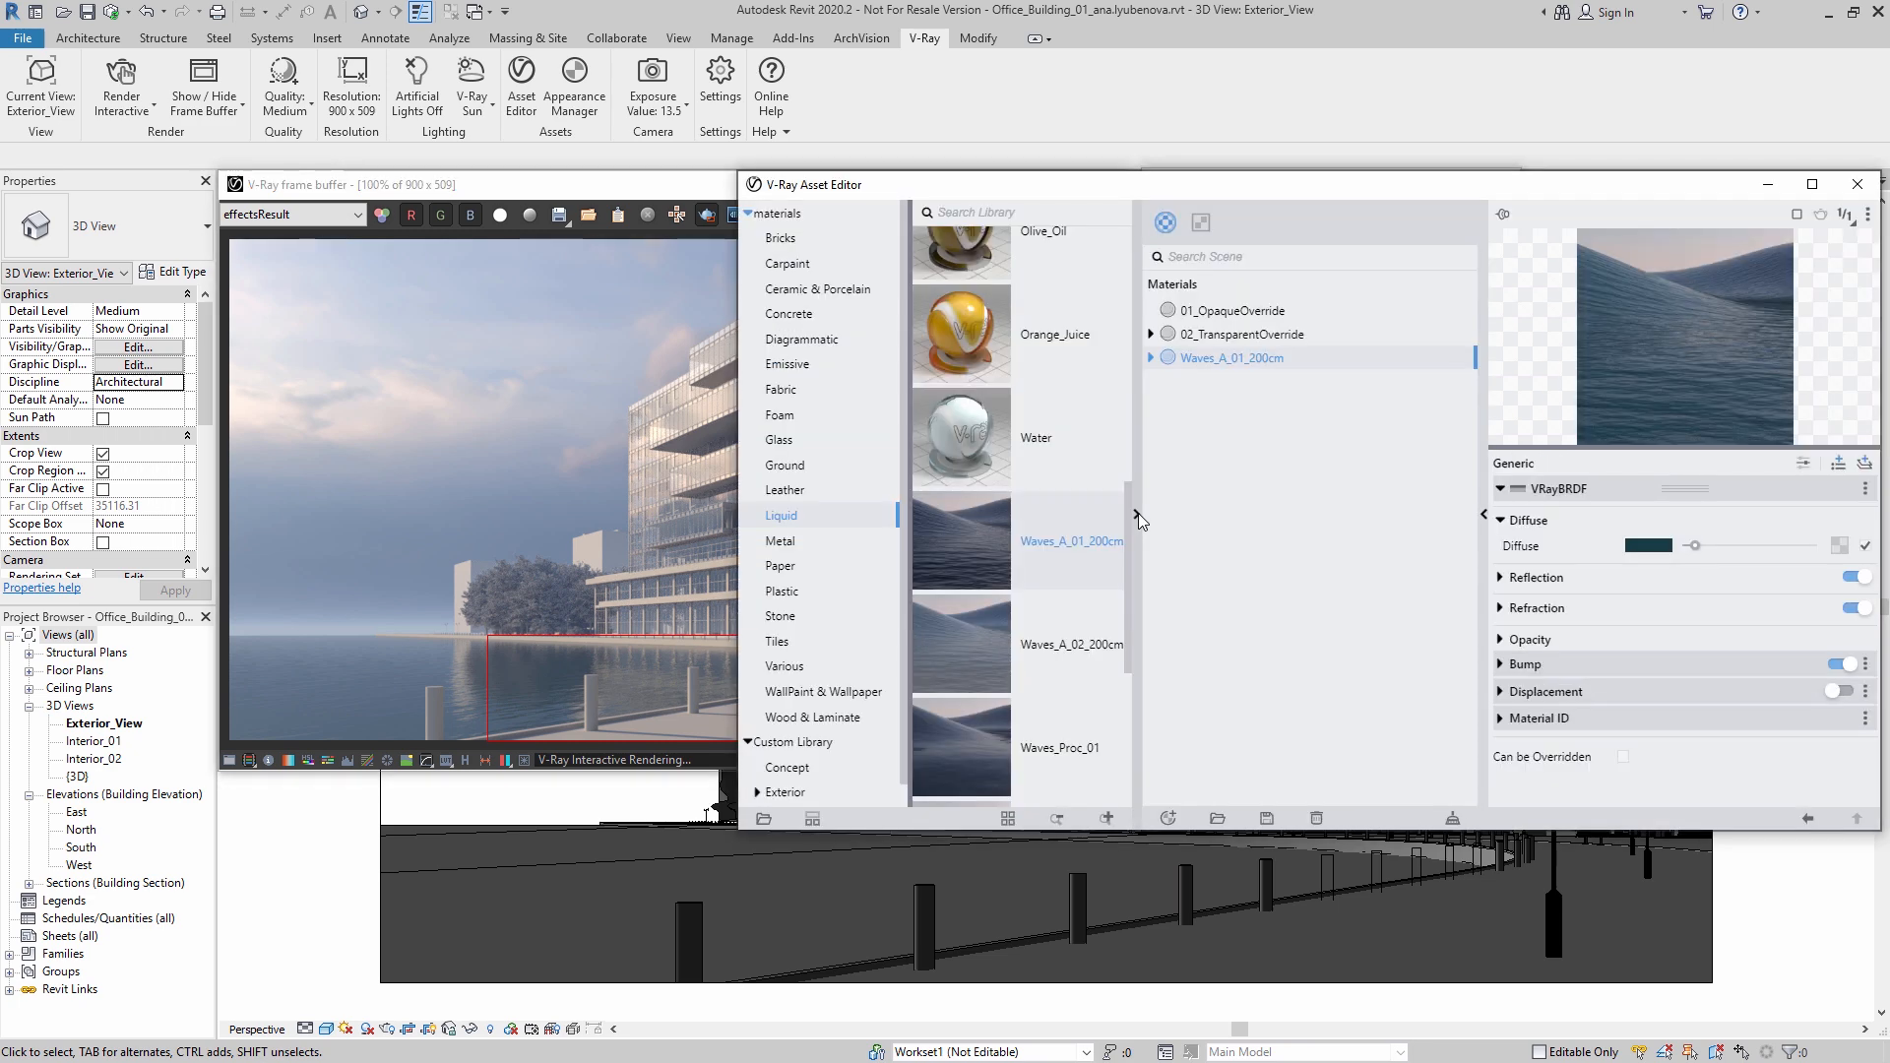
click(786, 467)
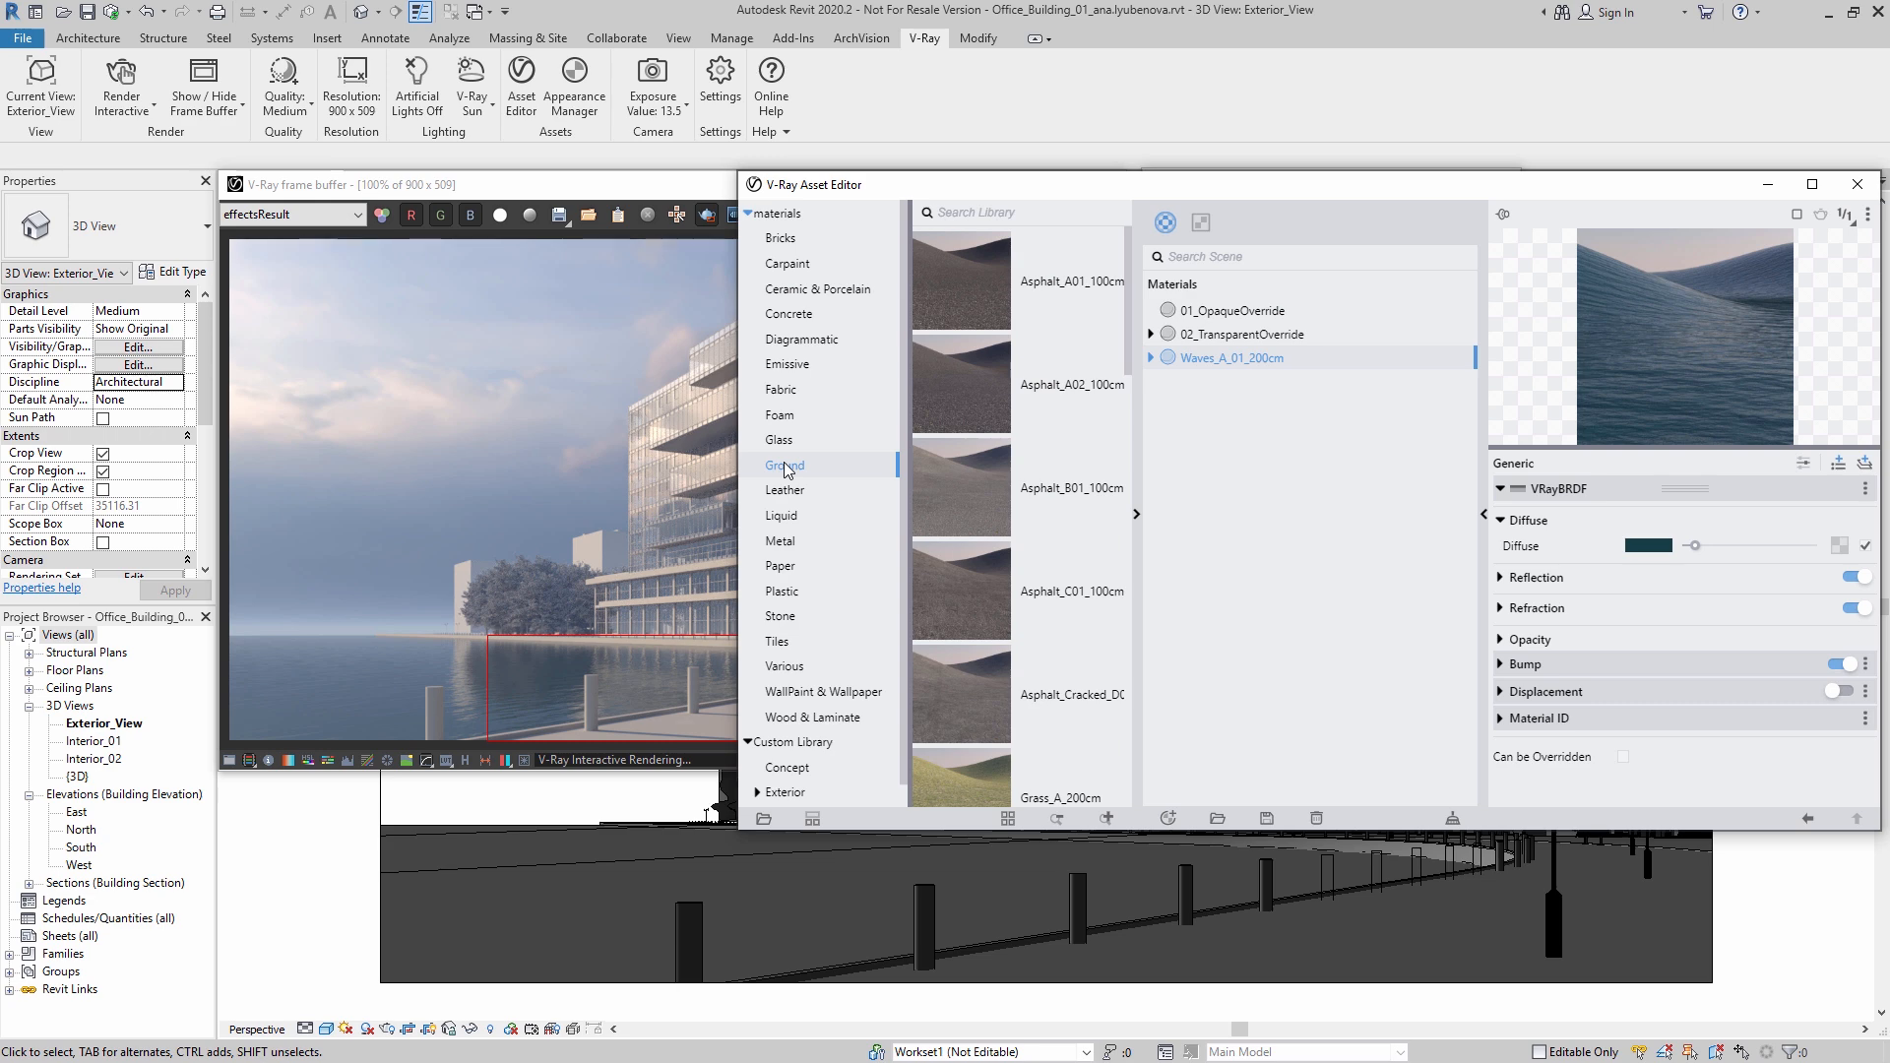
drag(1017, 487, 1268, 516)
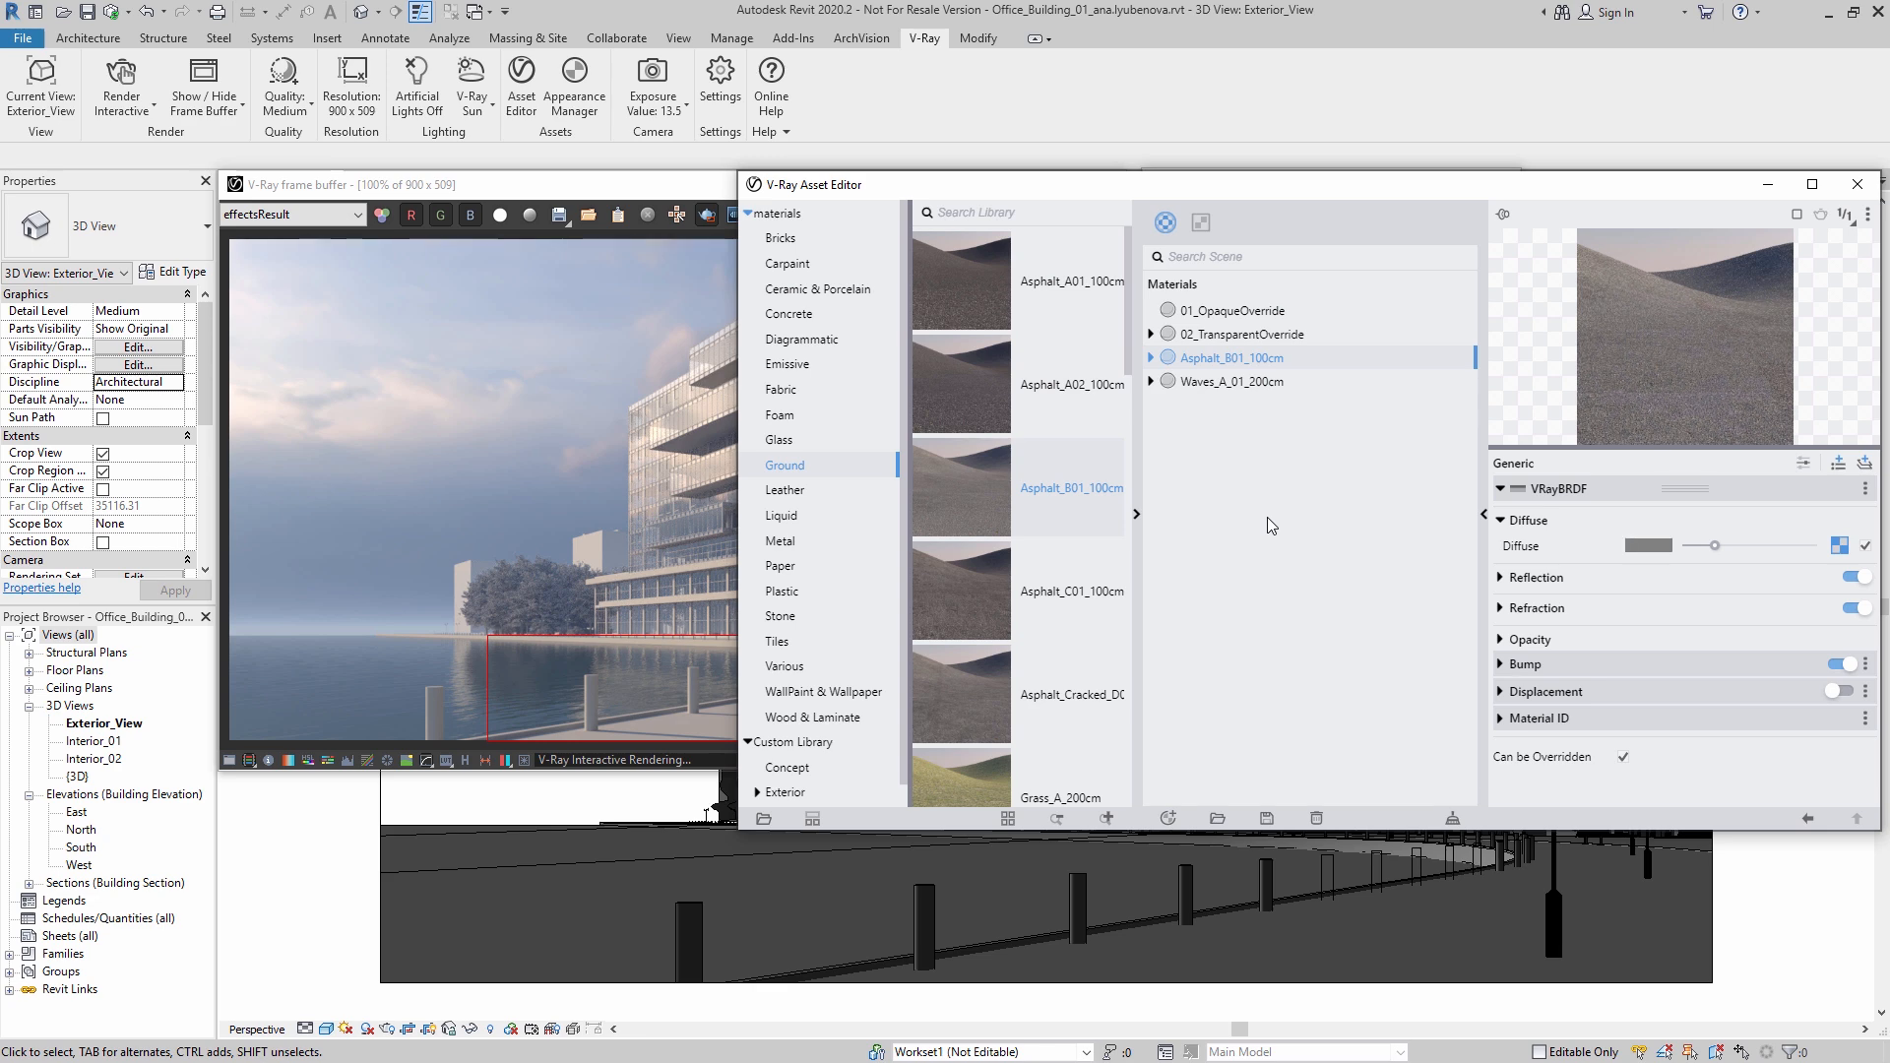
click(1136, 513)
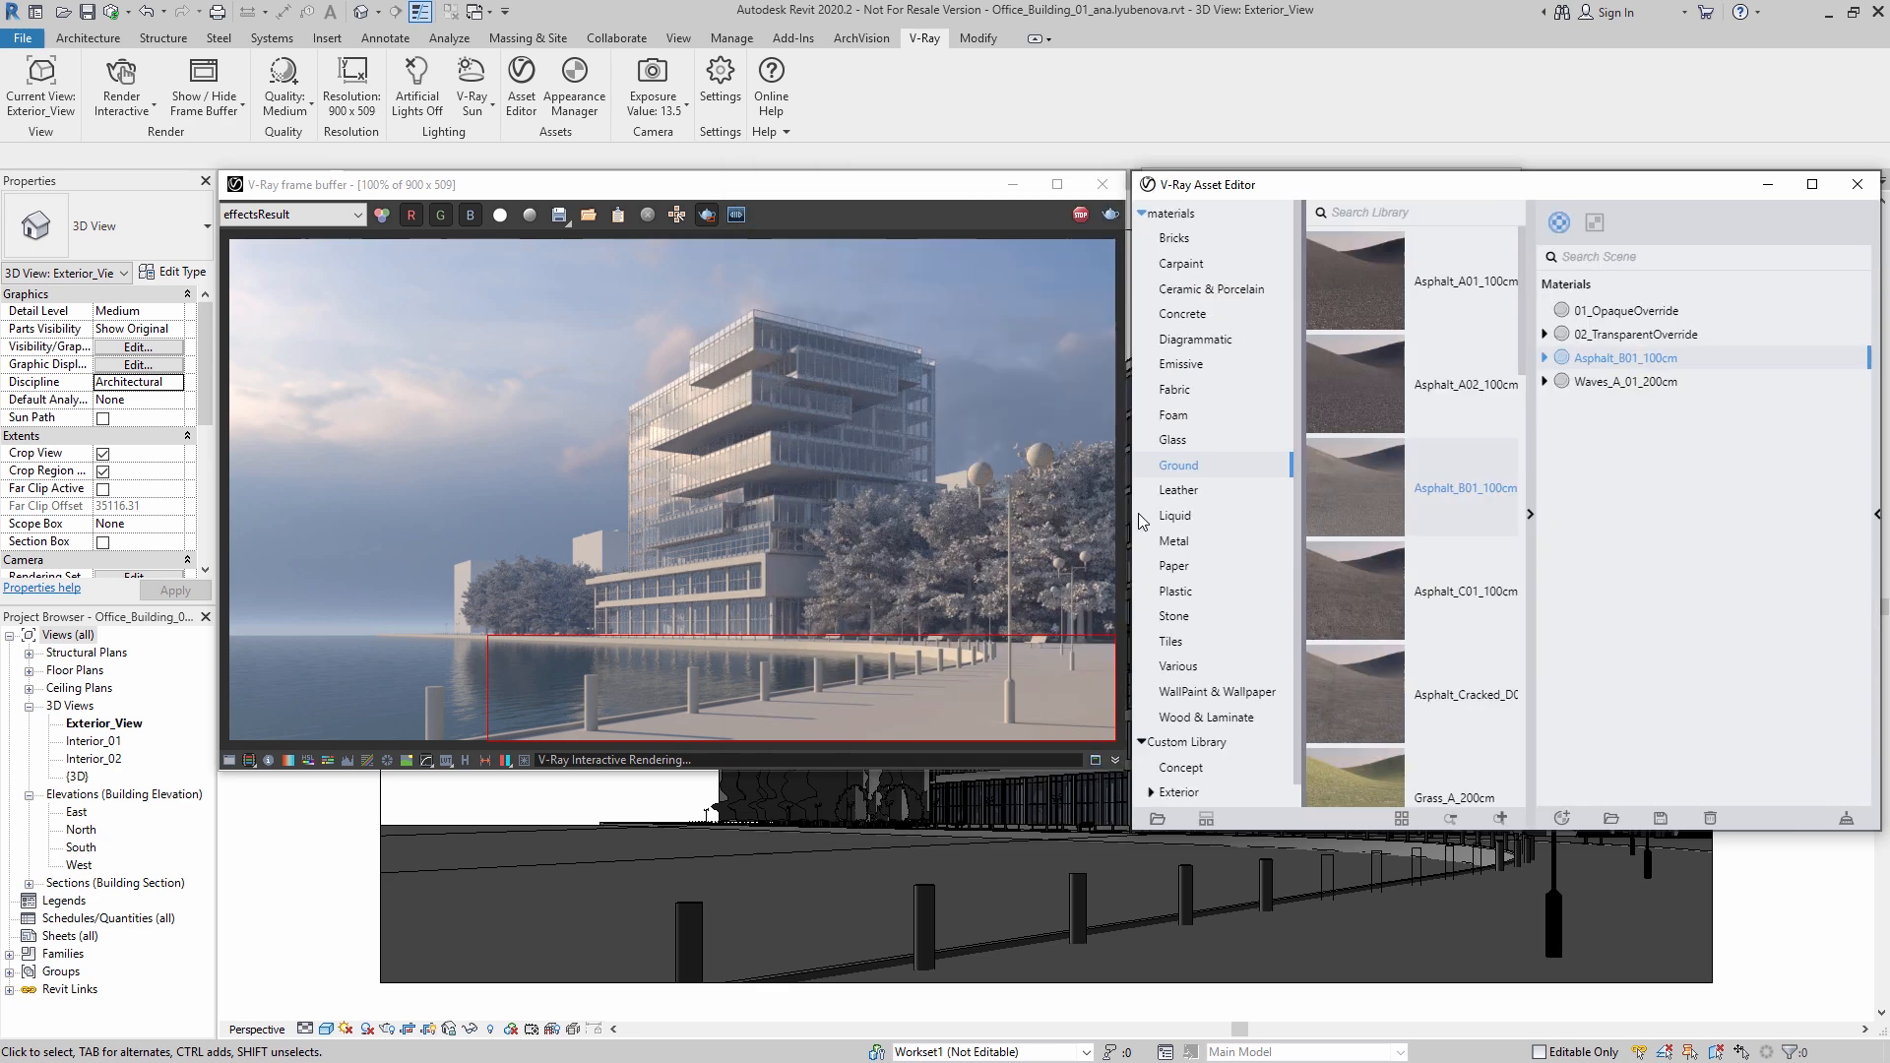
Step: Create a new Generic V-Ray material and name it Asphalt_puddles
click(1166, 224)
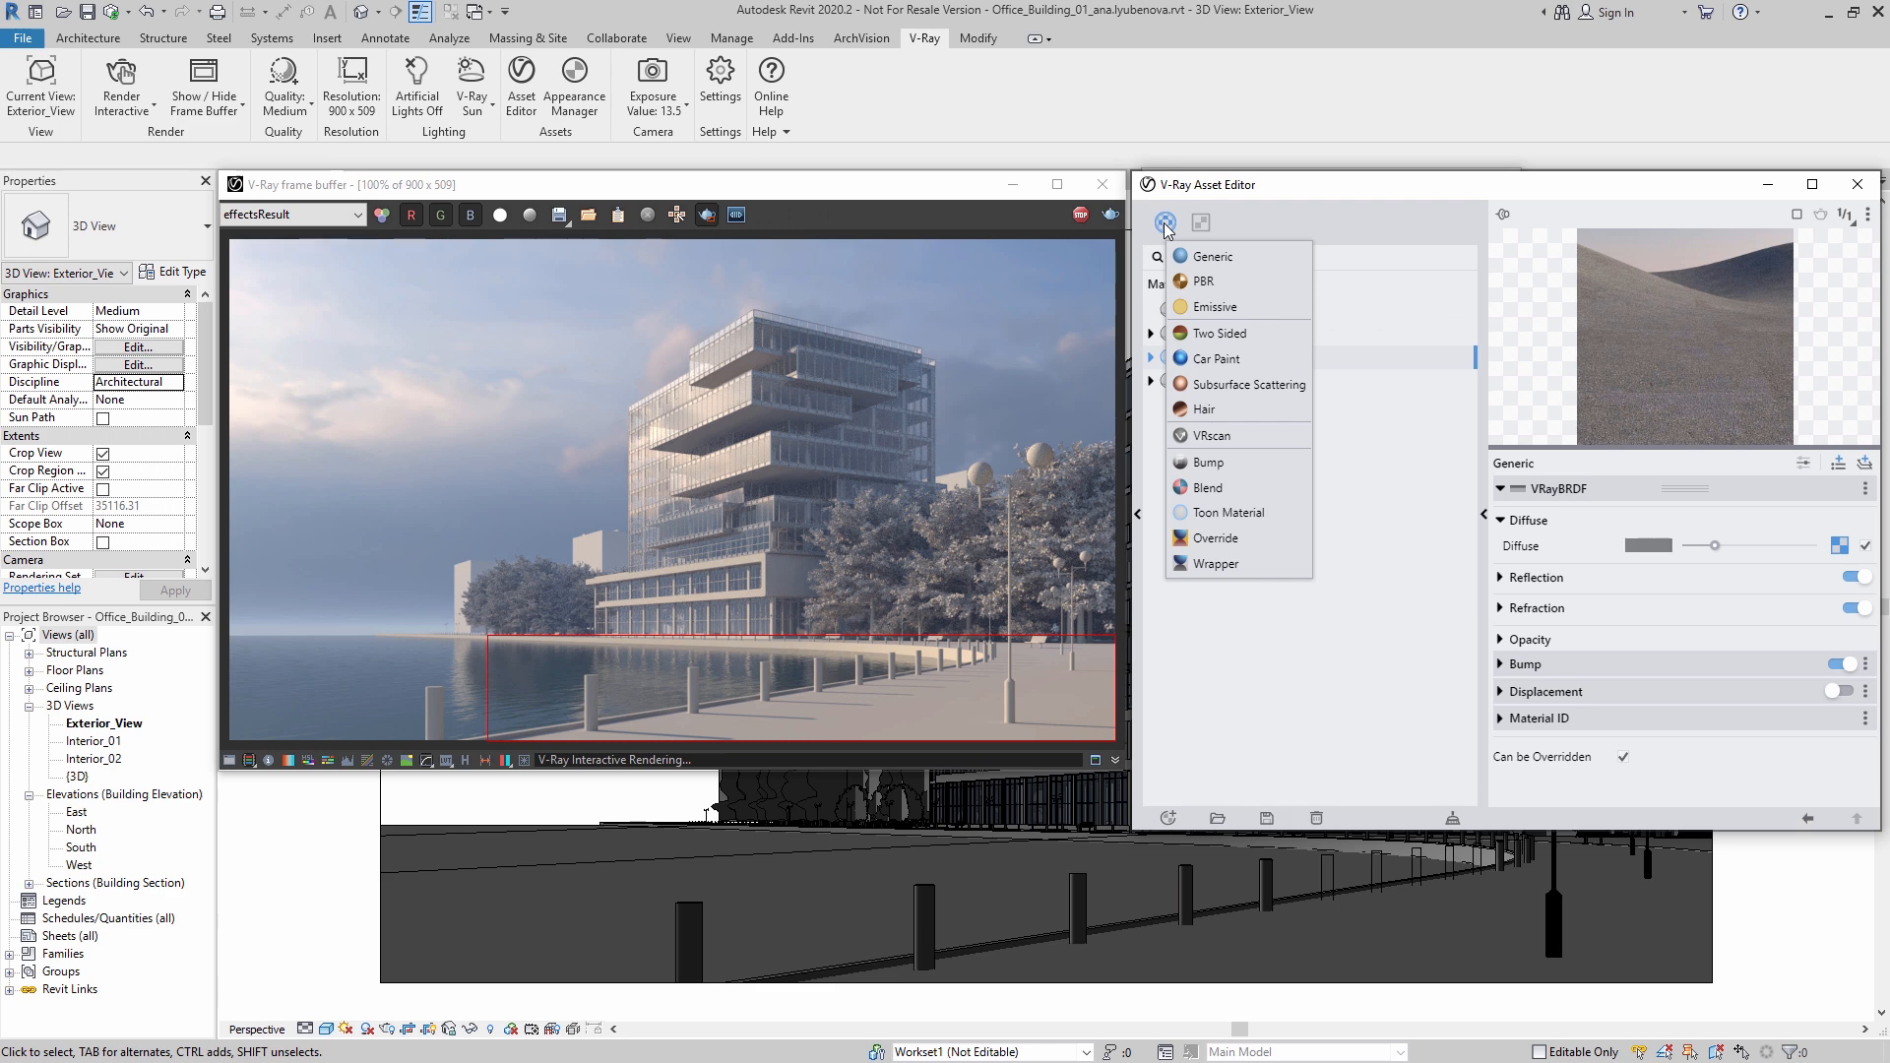
click(1220, 256)
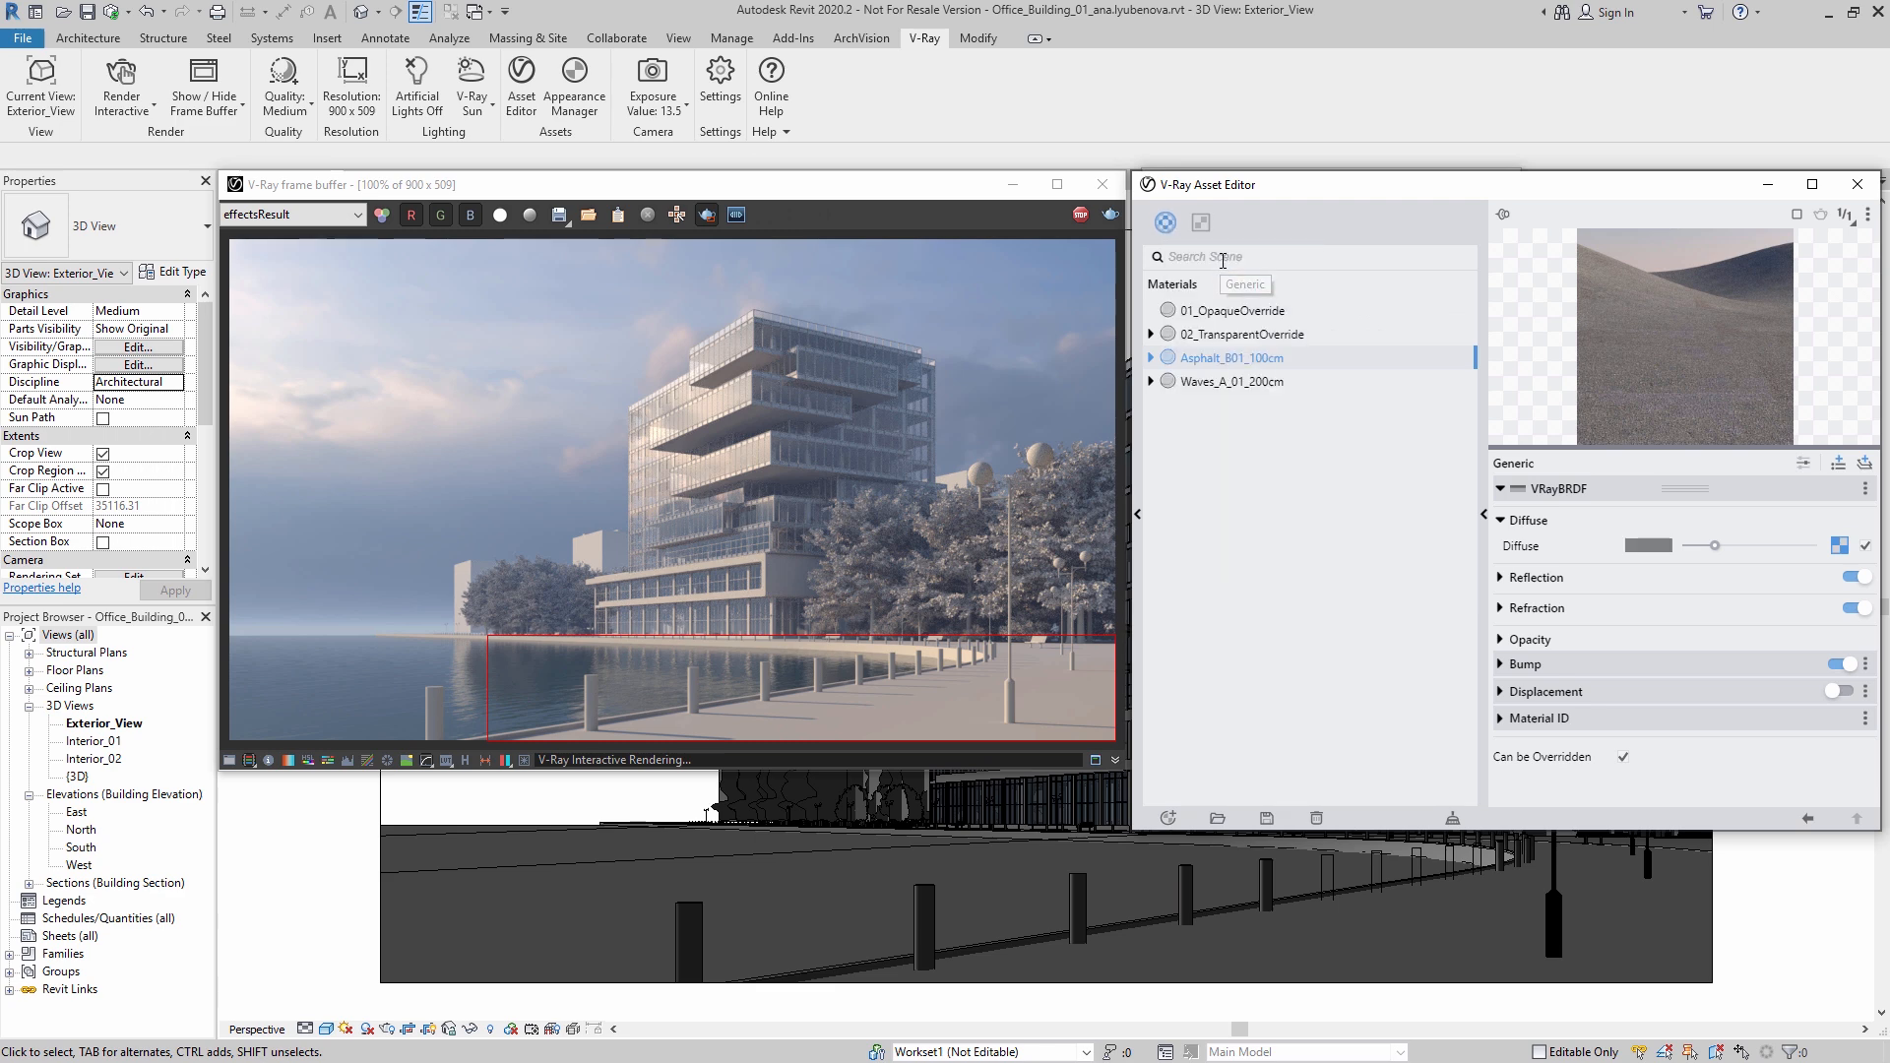
double_click(1209, 387)
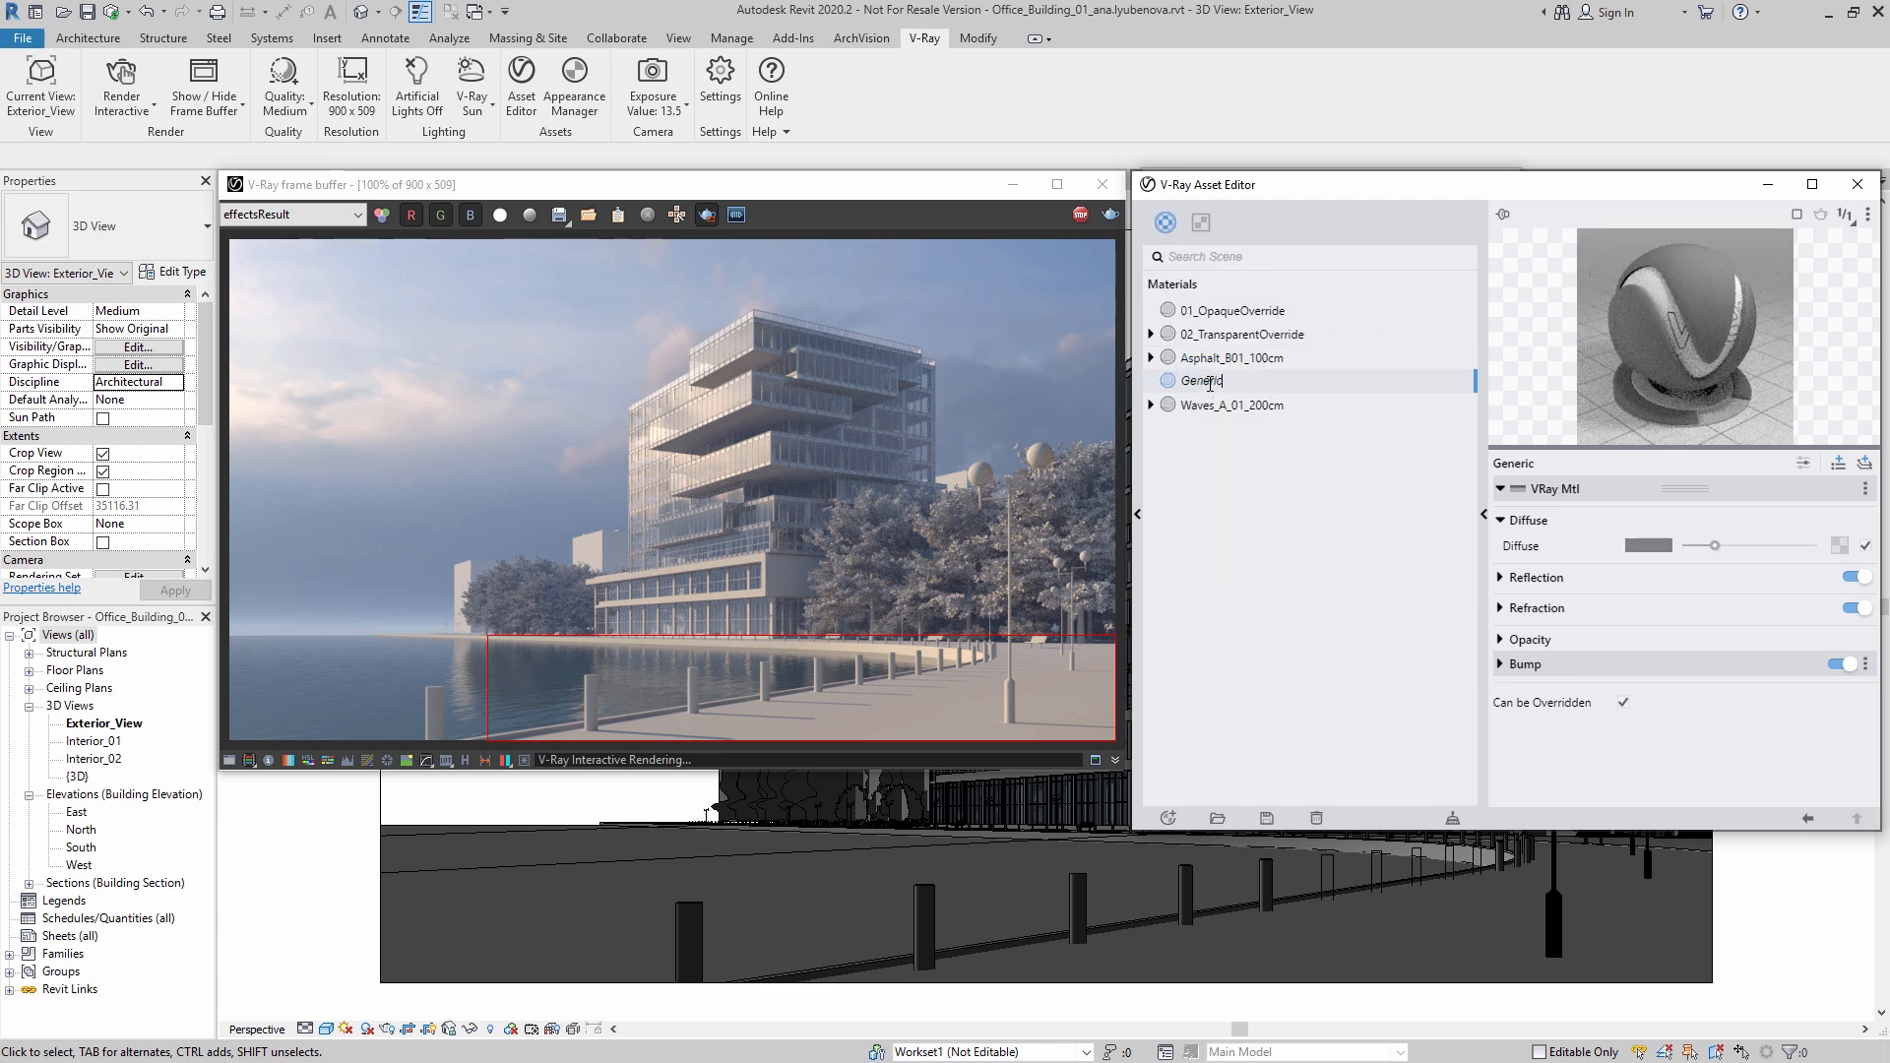
drag(1223, 382, 1182, 382)
text(Asphalt_puddles)
key(Return)
Step: Set Asphalt_puddles to a black diffuse color, white reflection and refraction colors, and a refraction IOR of 1.333
drag(1715, 546, 1798, 604)
click(1501, 578)
click(1534, 578)
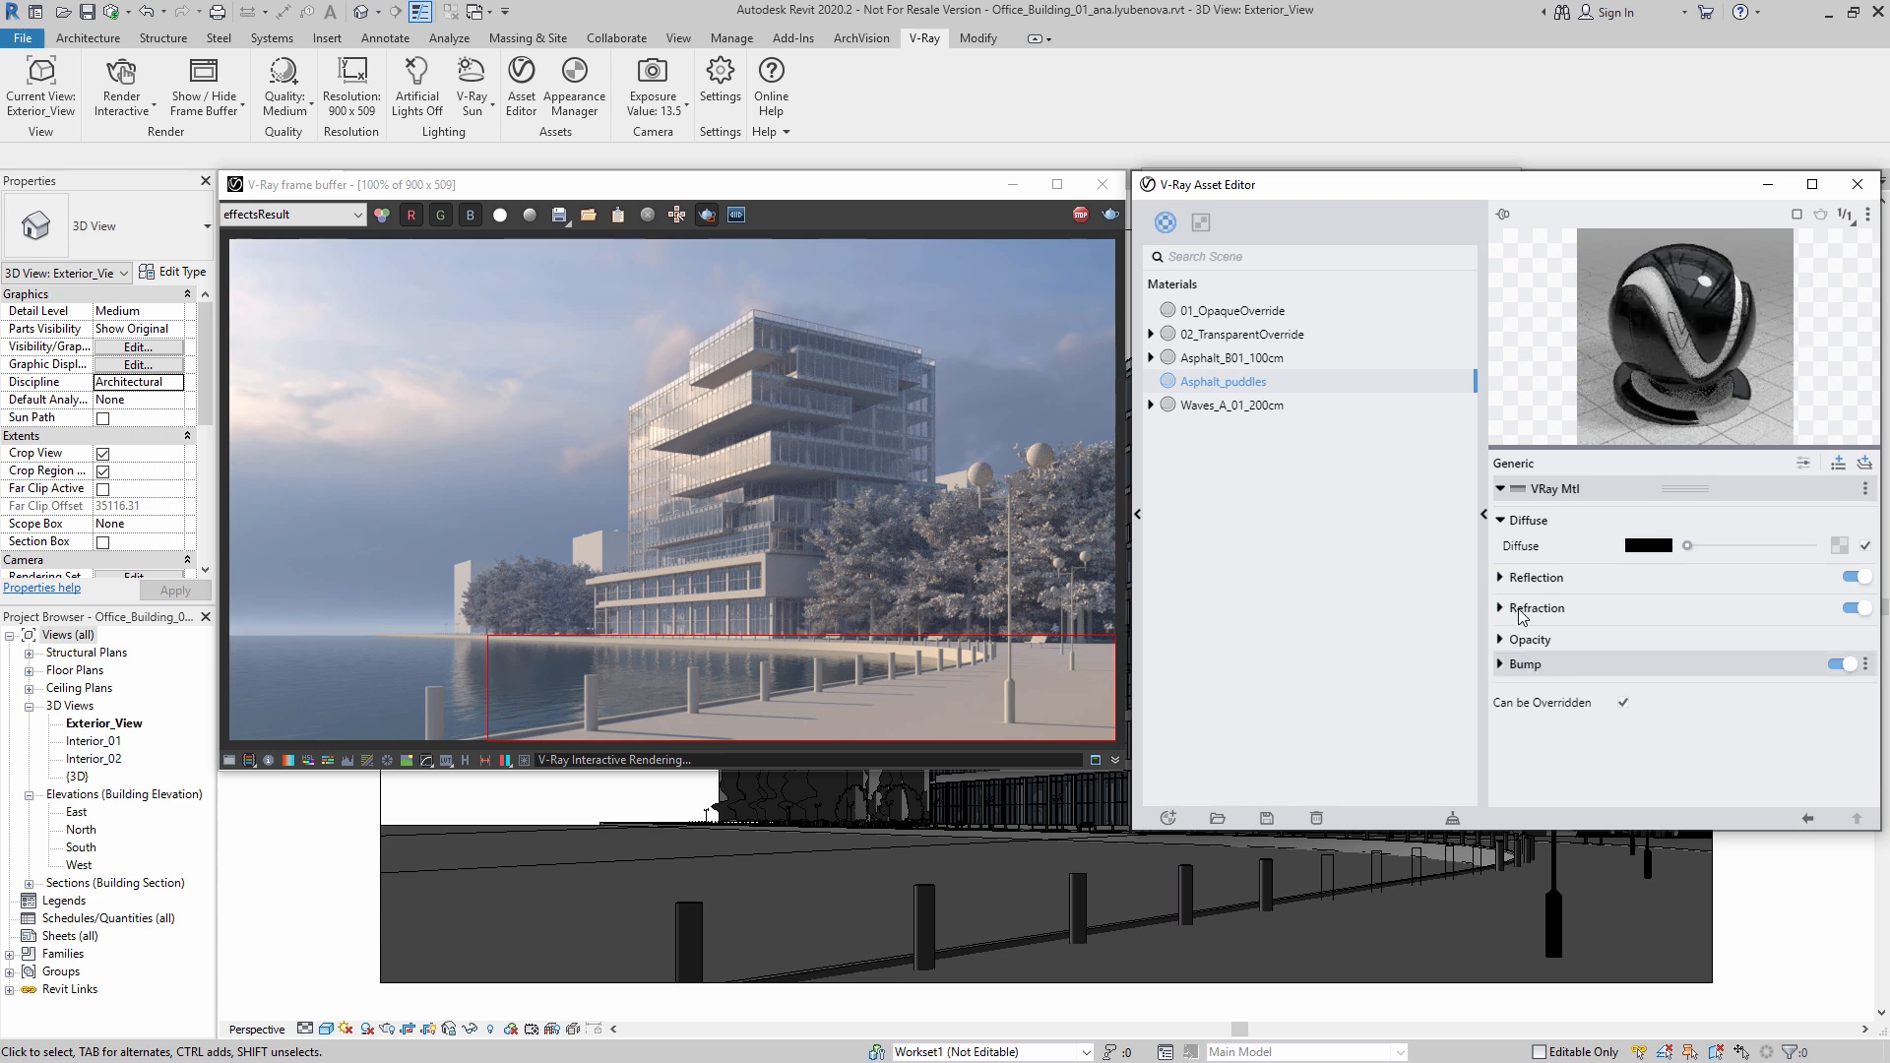
click(1529, 608)
drag(1687, 633, 1799, 634)
click(1637, 711)
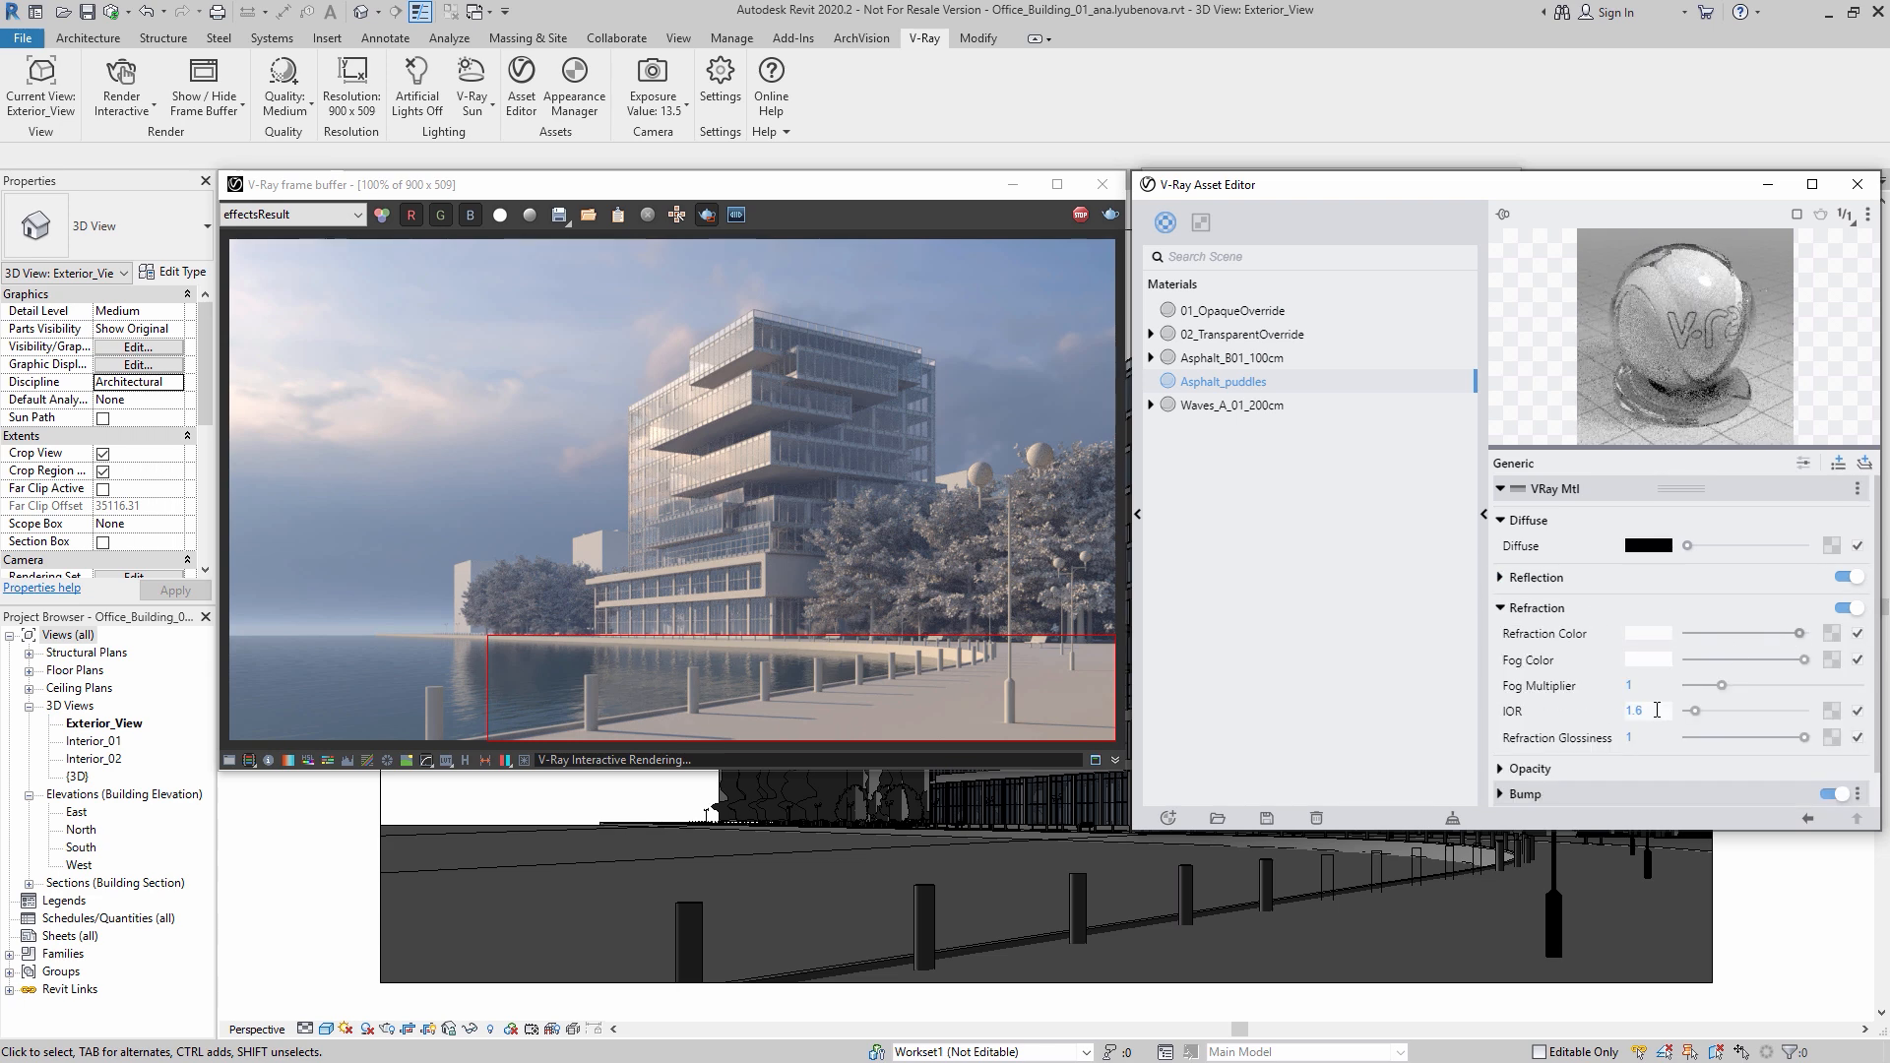
text(1.333)
Step: Create a Blend material with Asphalt_B01_100cm as its base and Asphalt_puddles as its first coat
click(1166, 222)
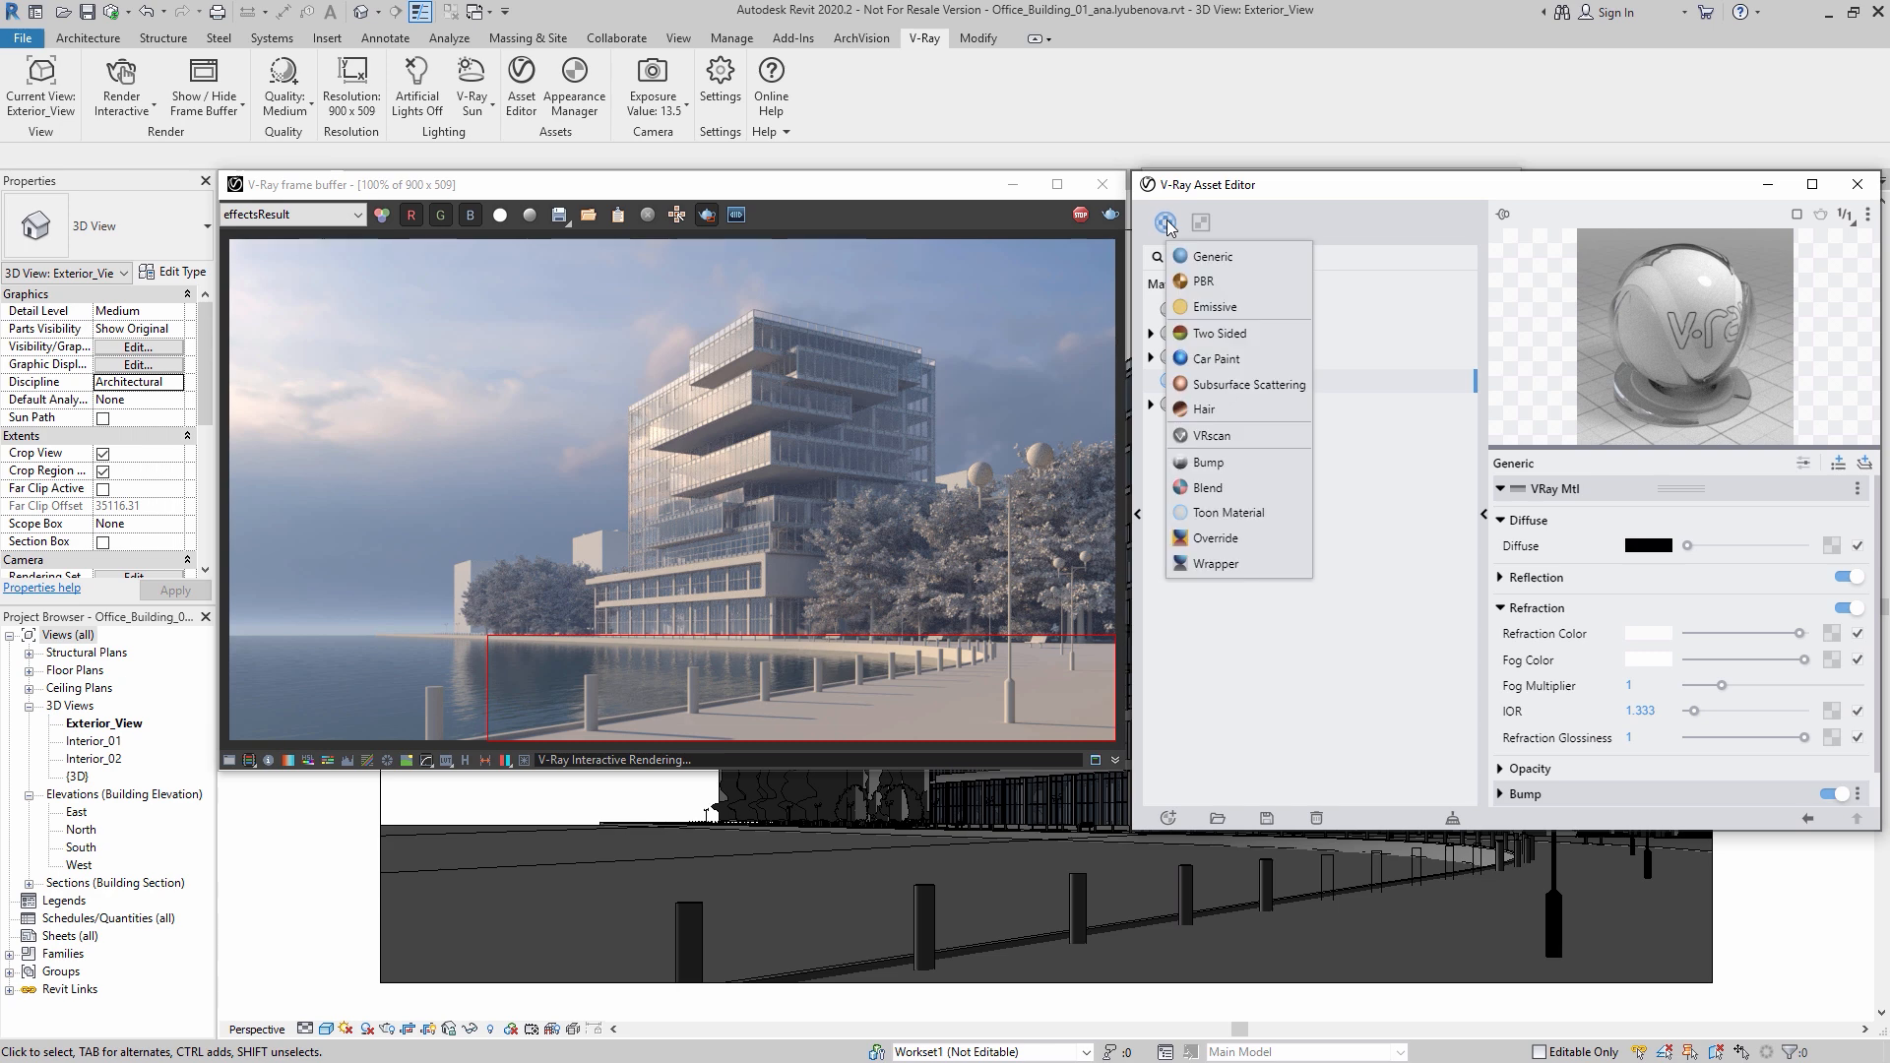
click(1214, 487)
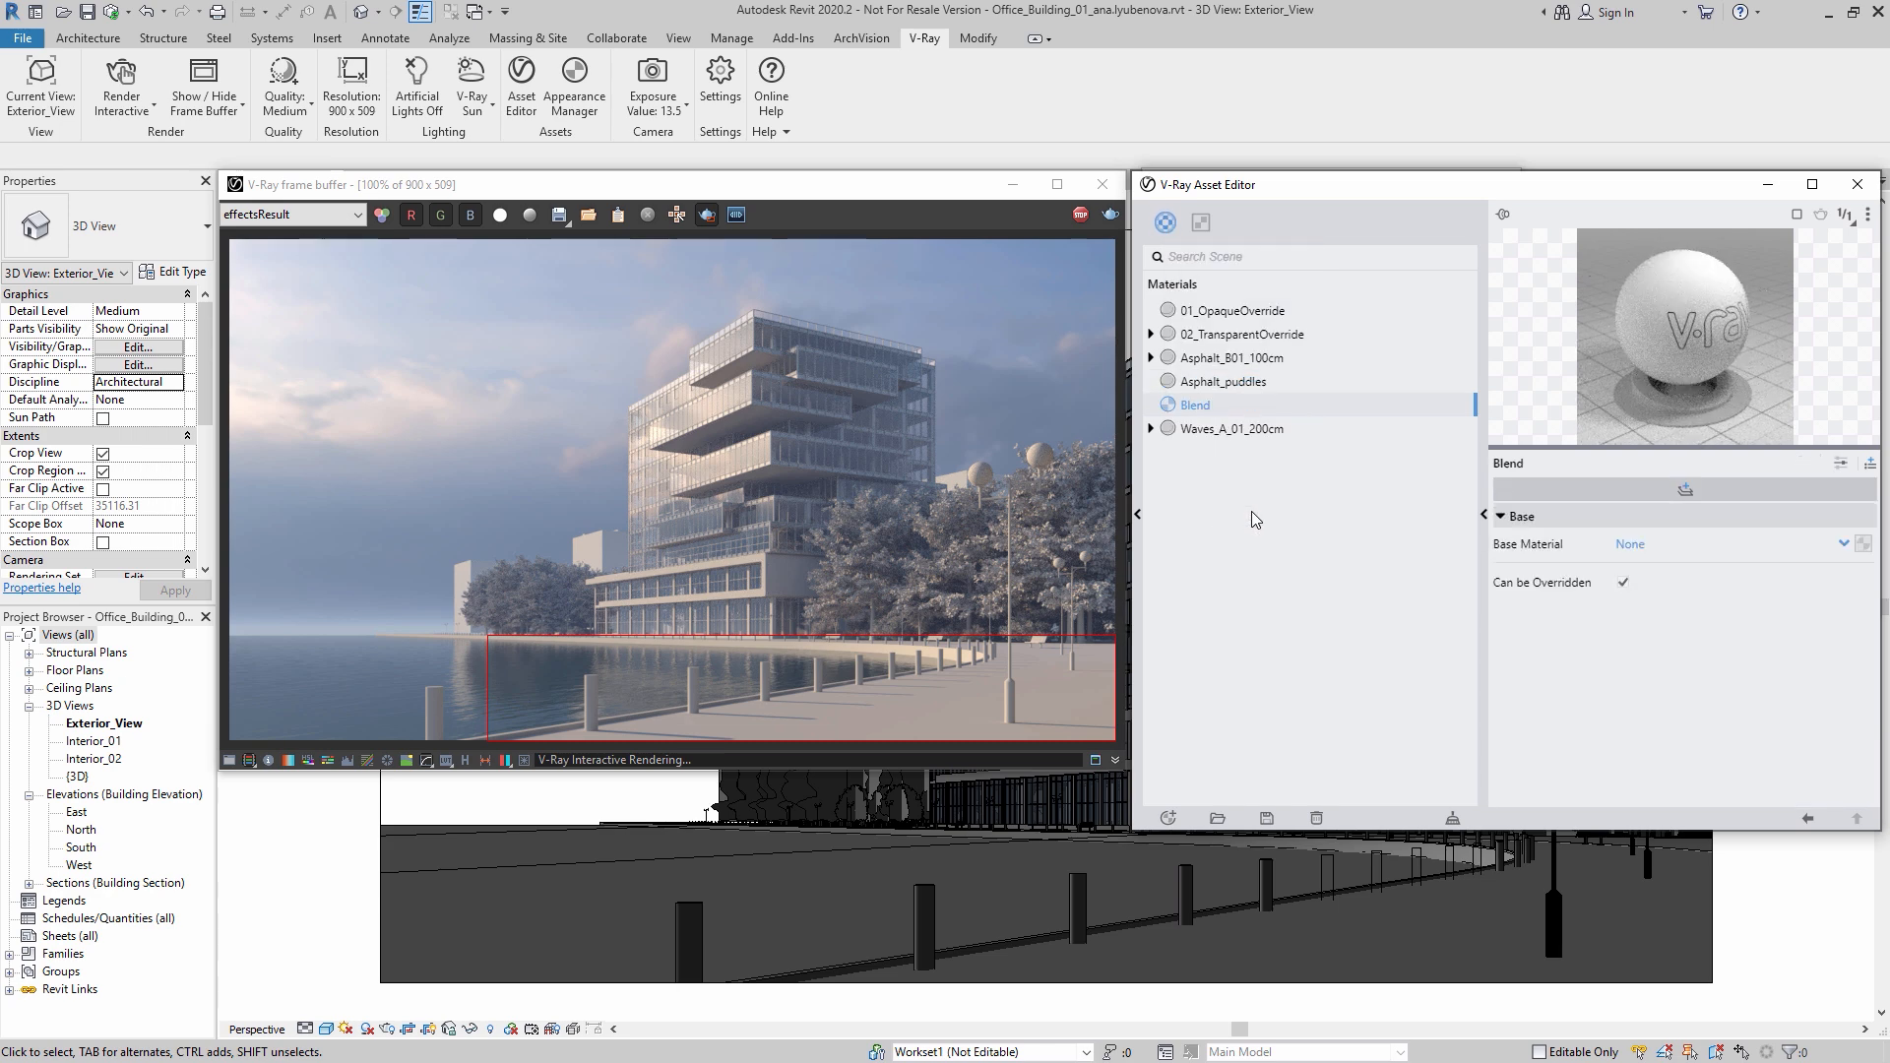
click(1636, 543)
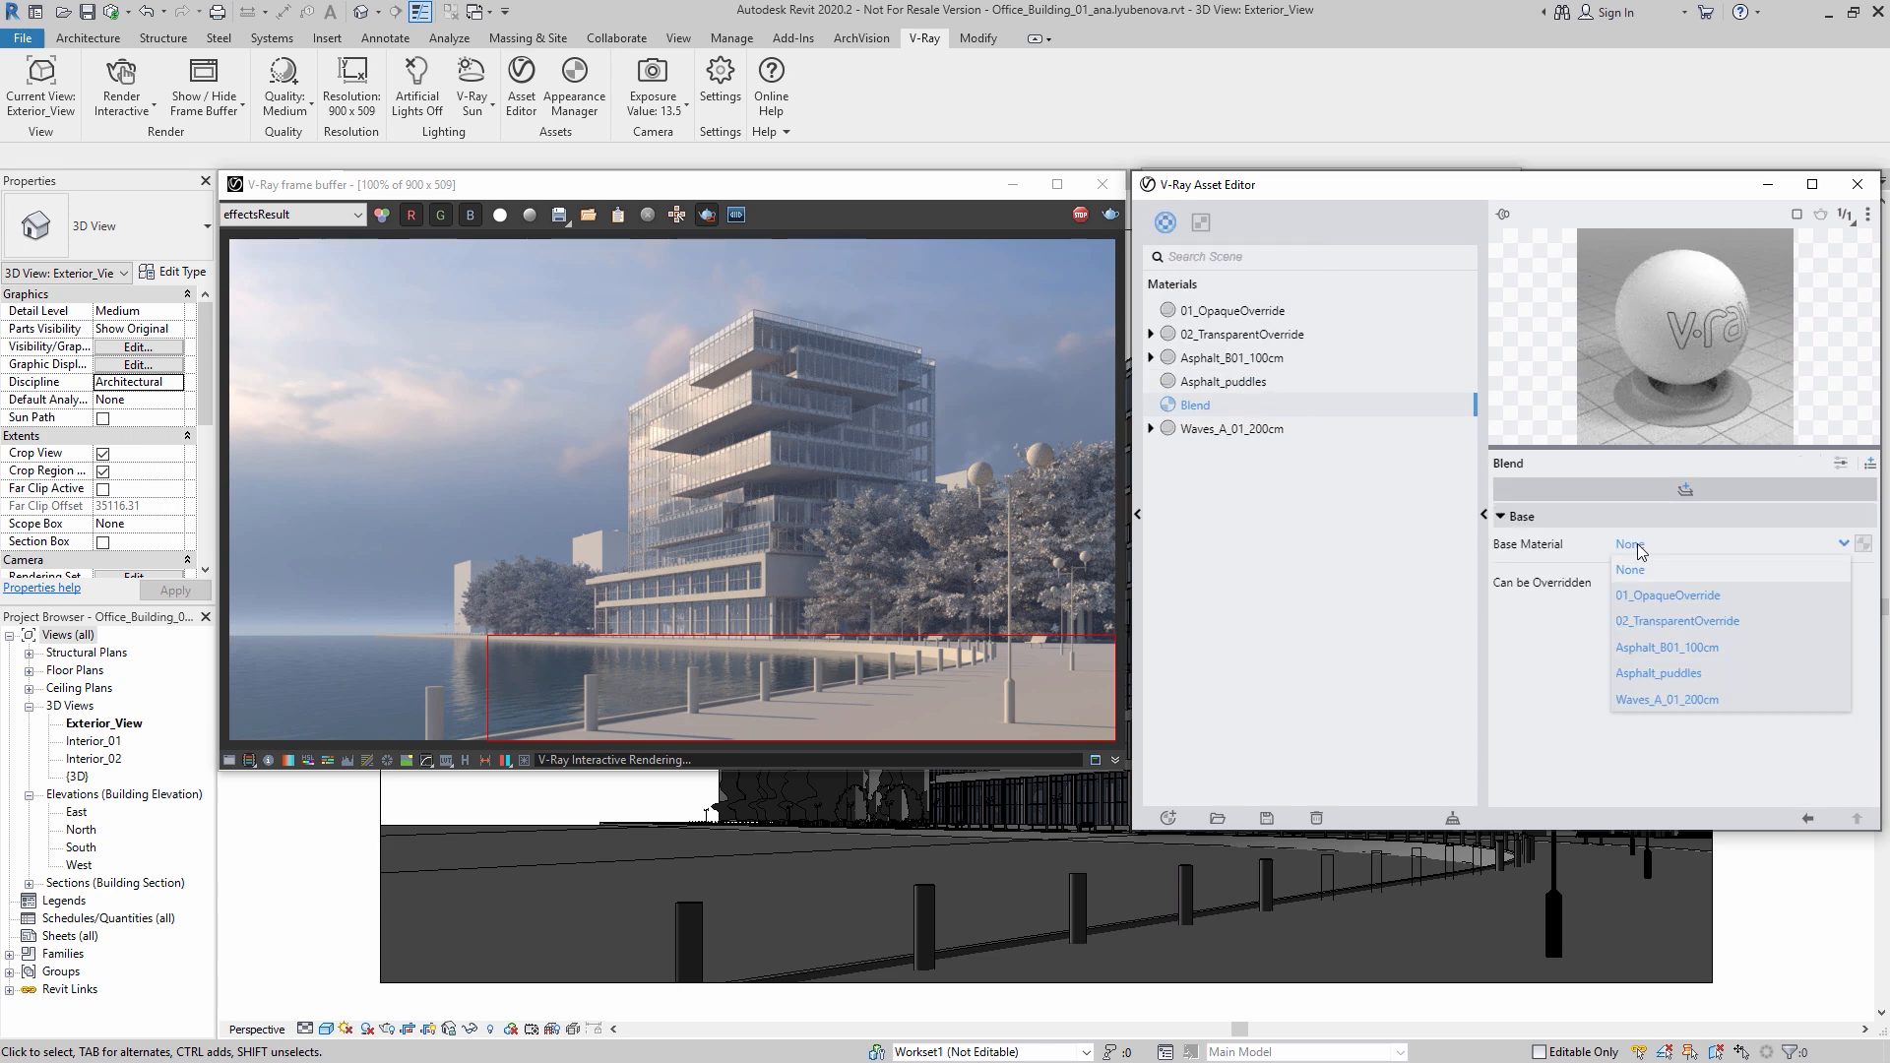
click(1679, 647)
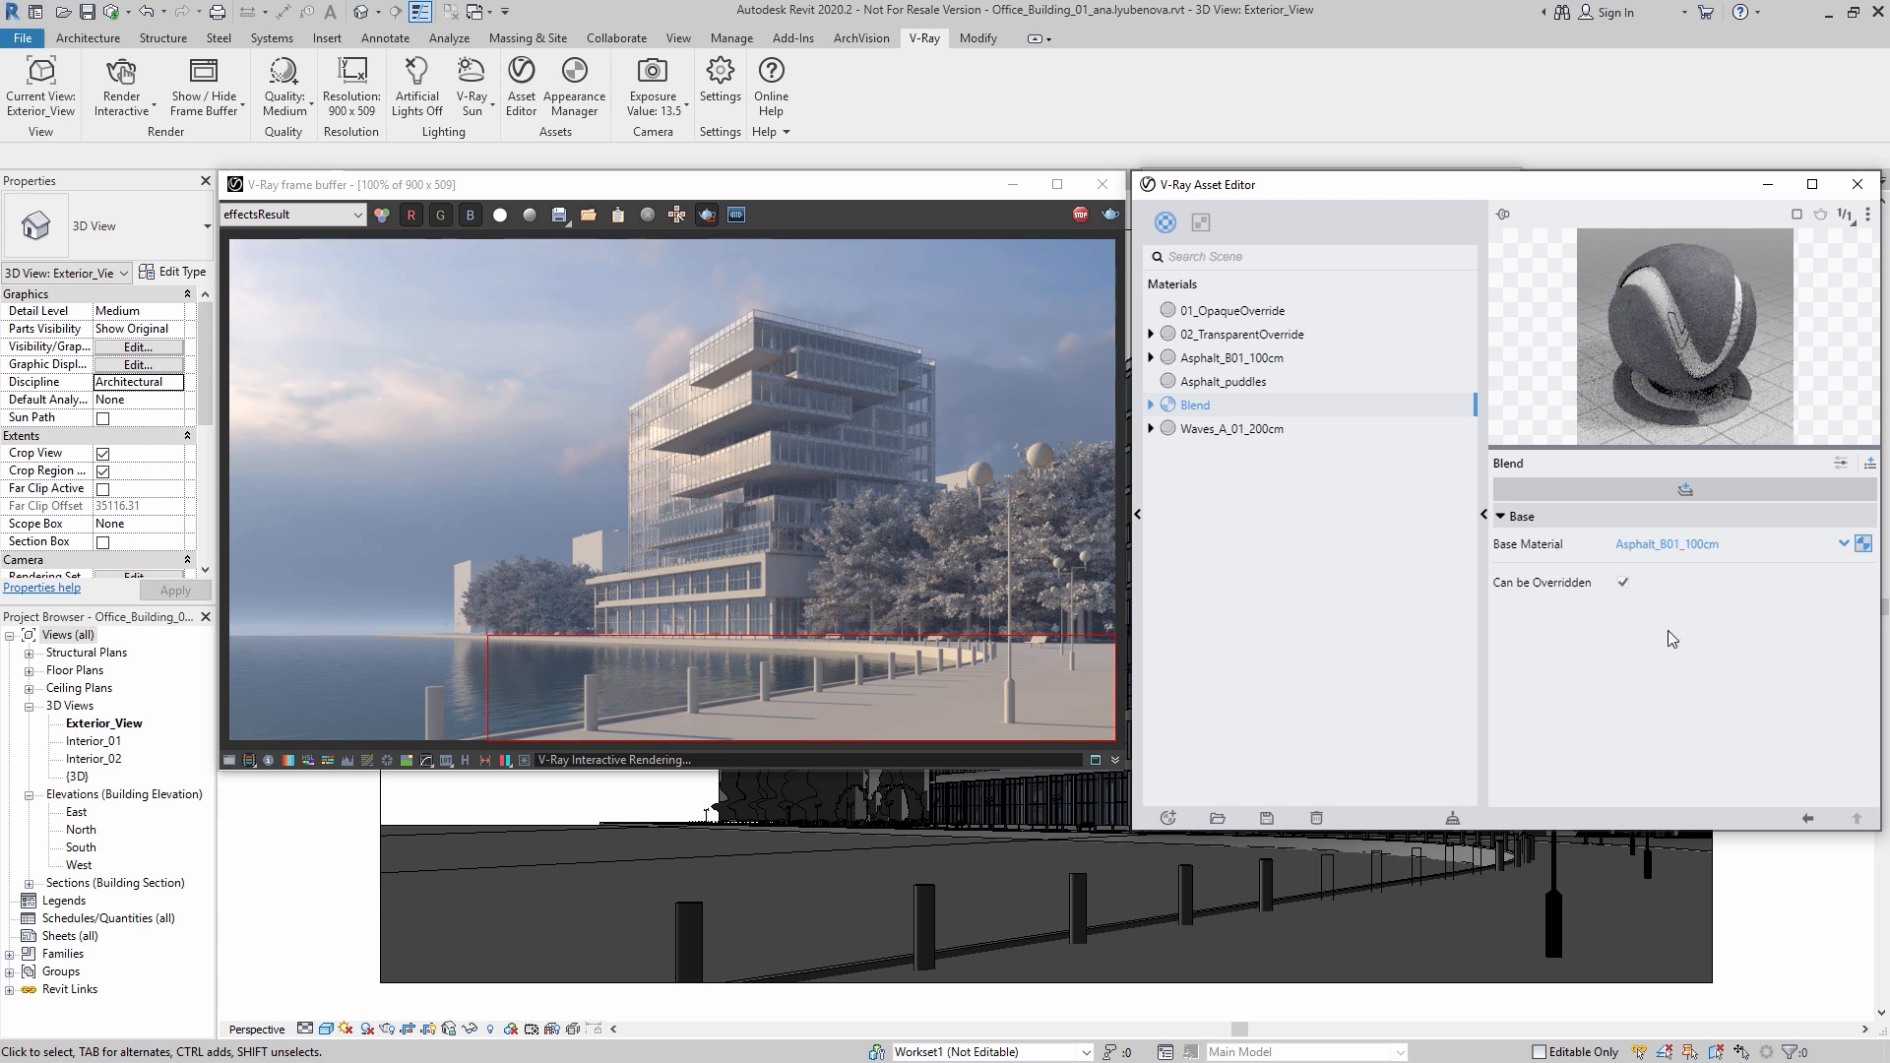
click(1691, 489)
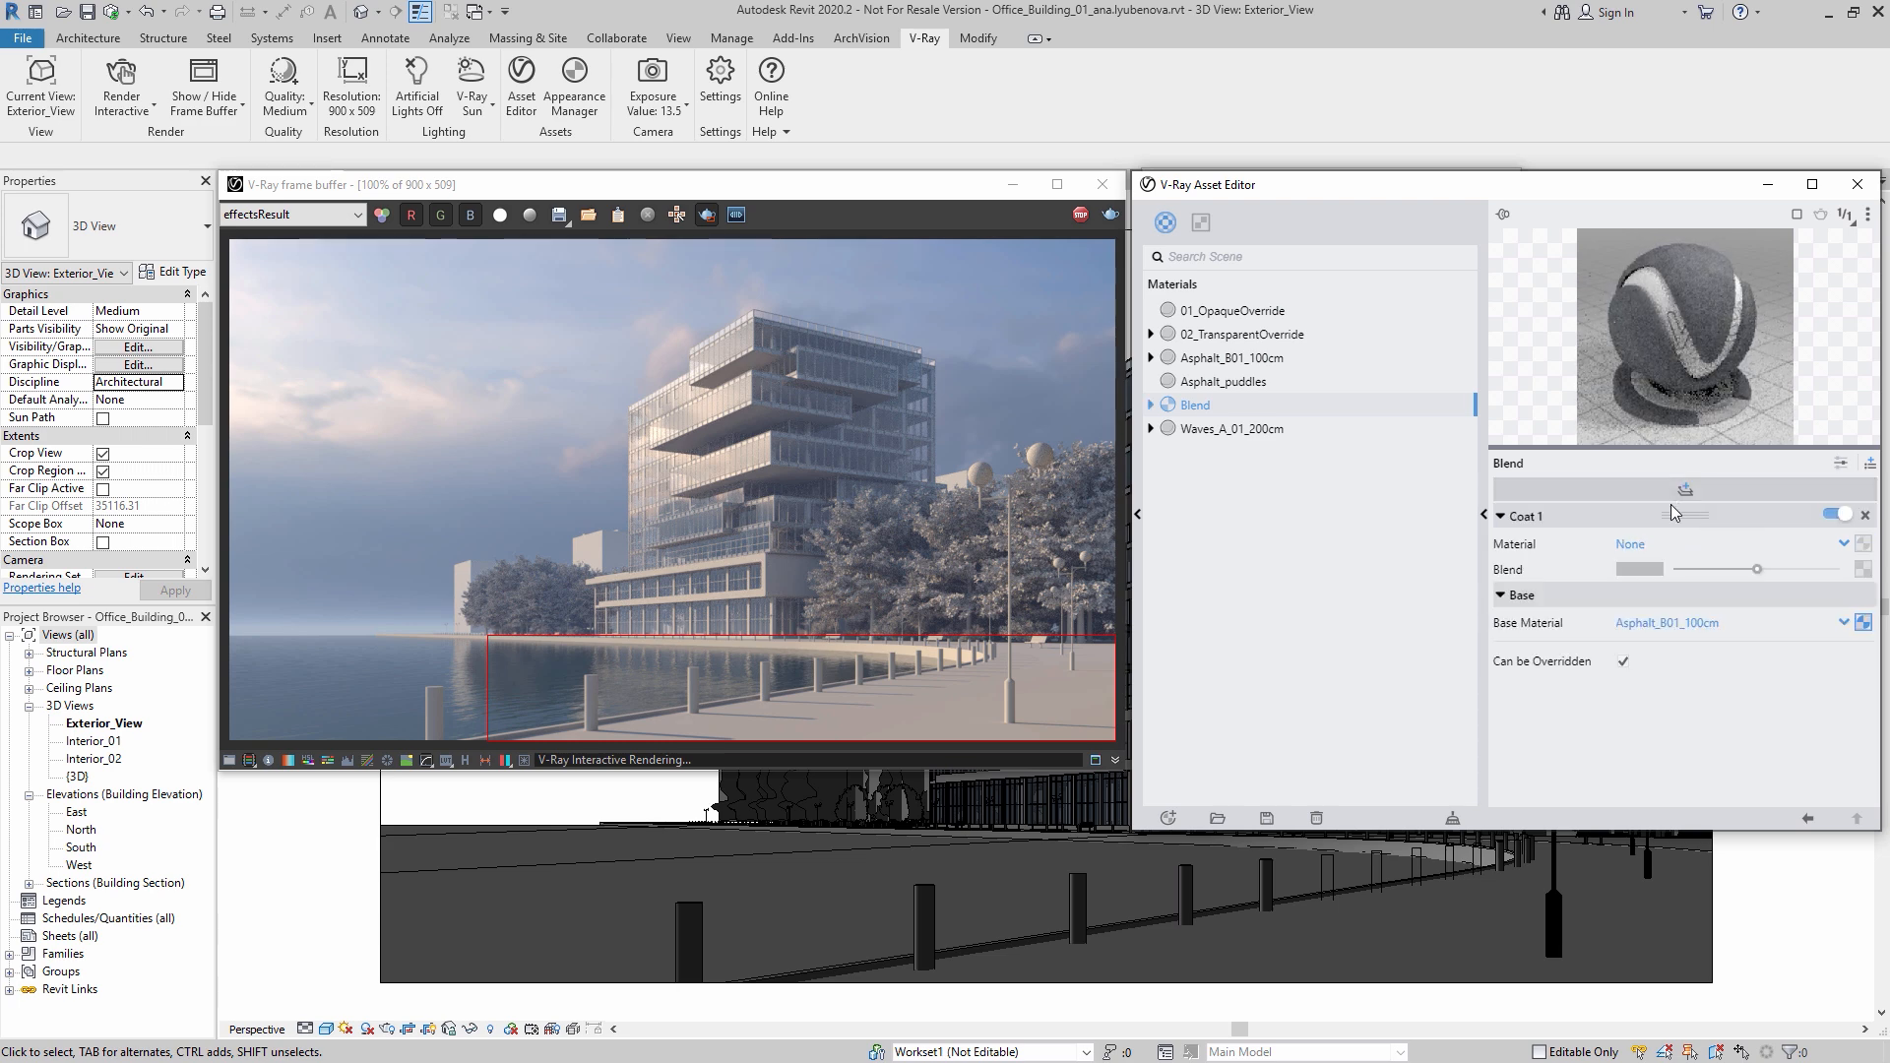
click(1640, 543)
click(1680, 673)
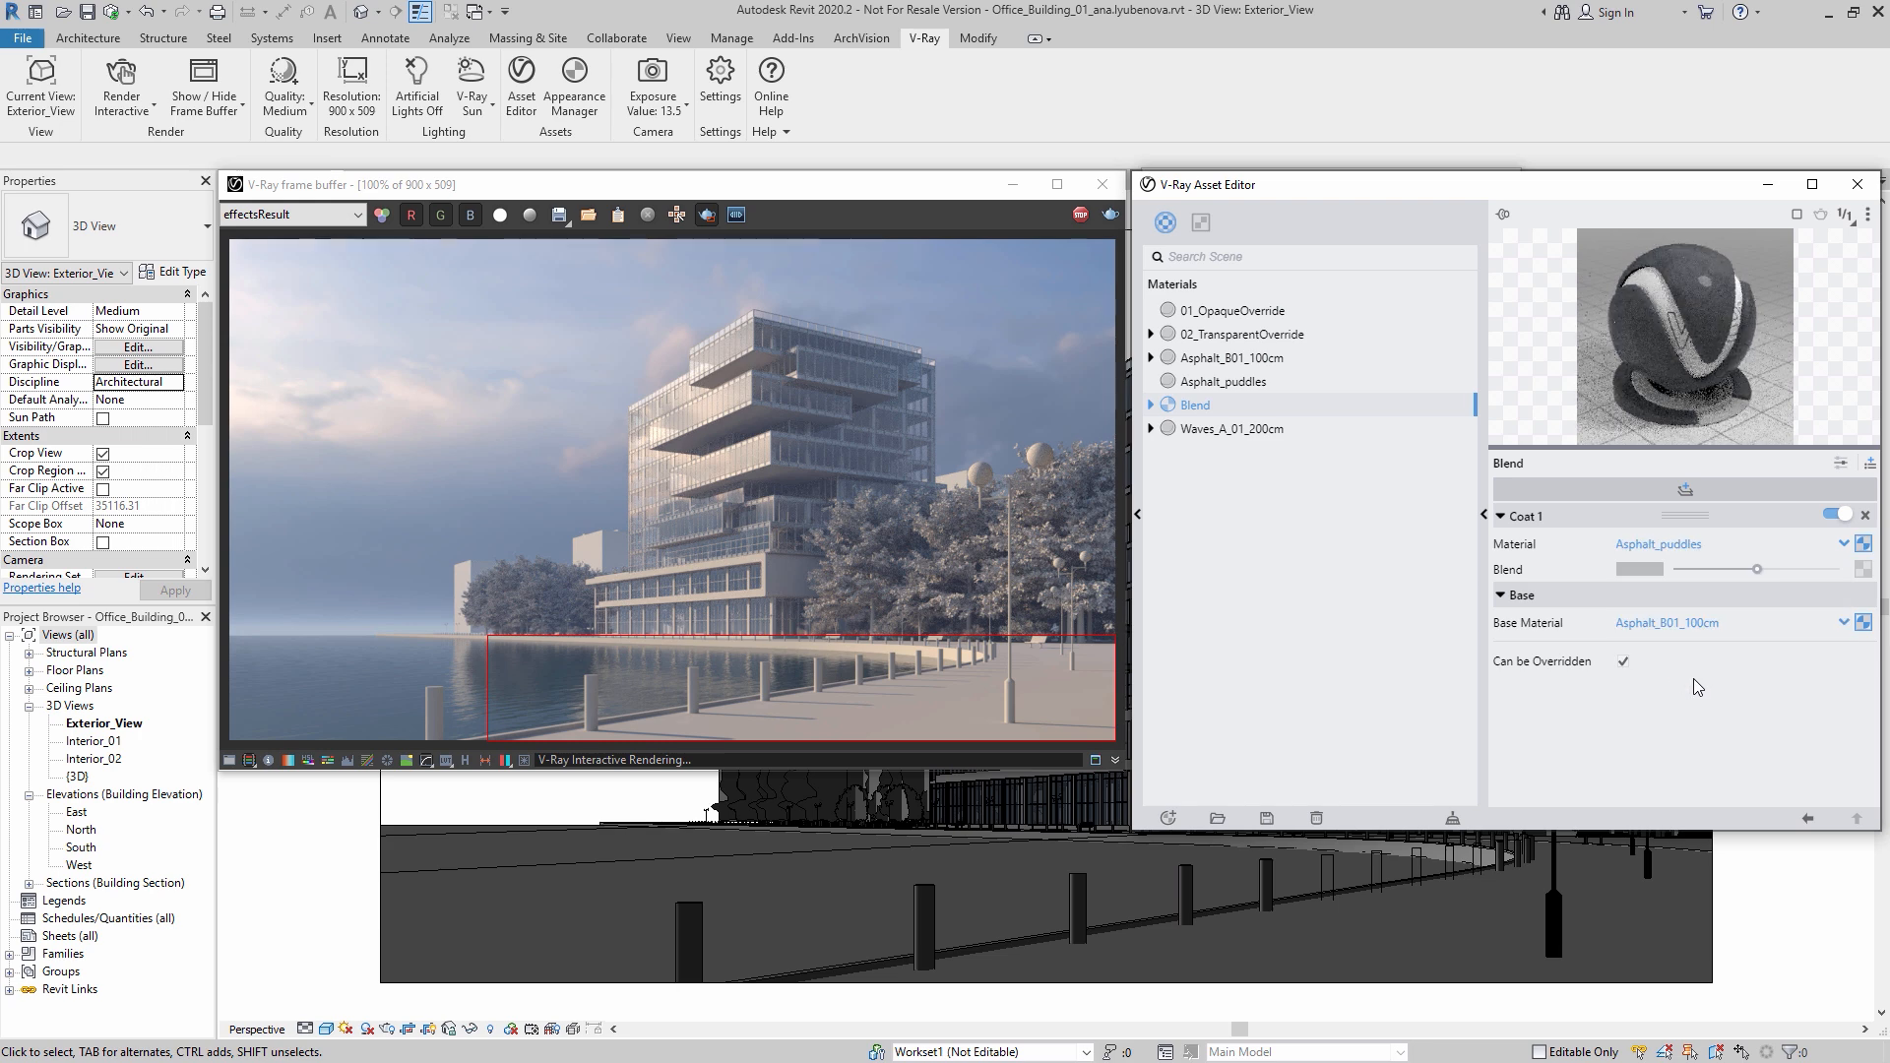
Step: Add a Noise B texture to the blend amount of the Blend material's Coat 1
click(1863, 570)
drag(1868, 311, 1869, 442)
click(1793, 451)
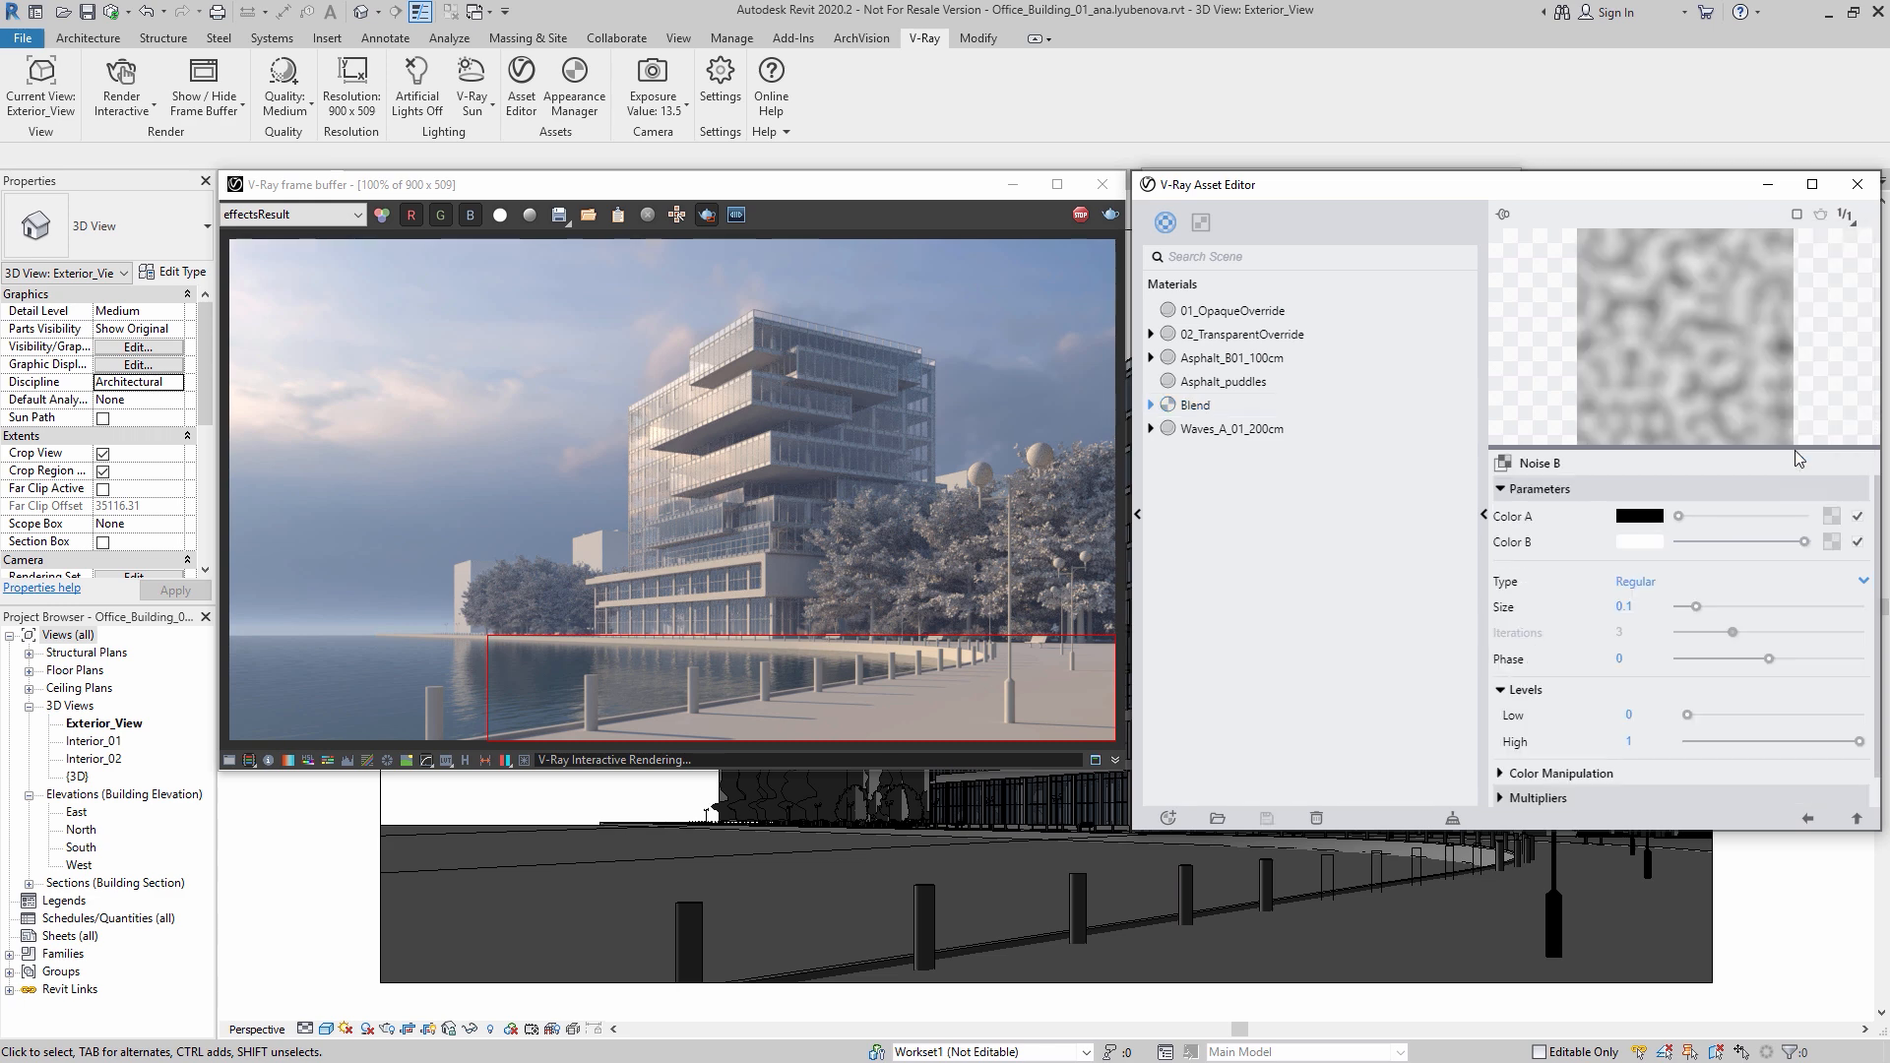
click(1807, 818)
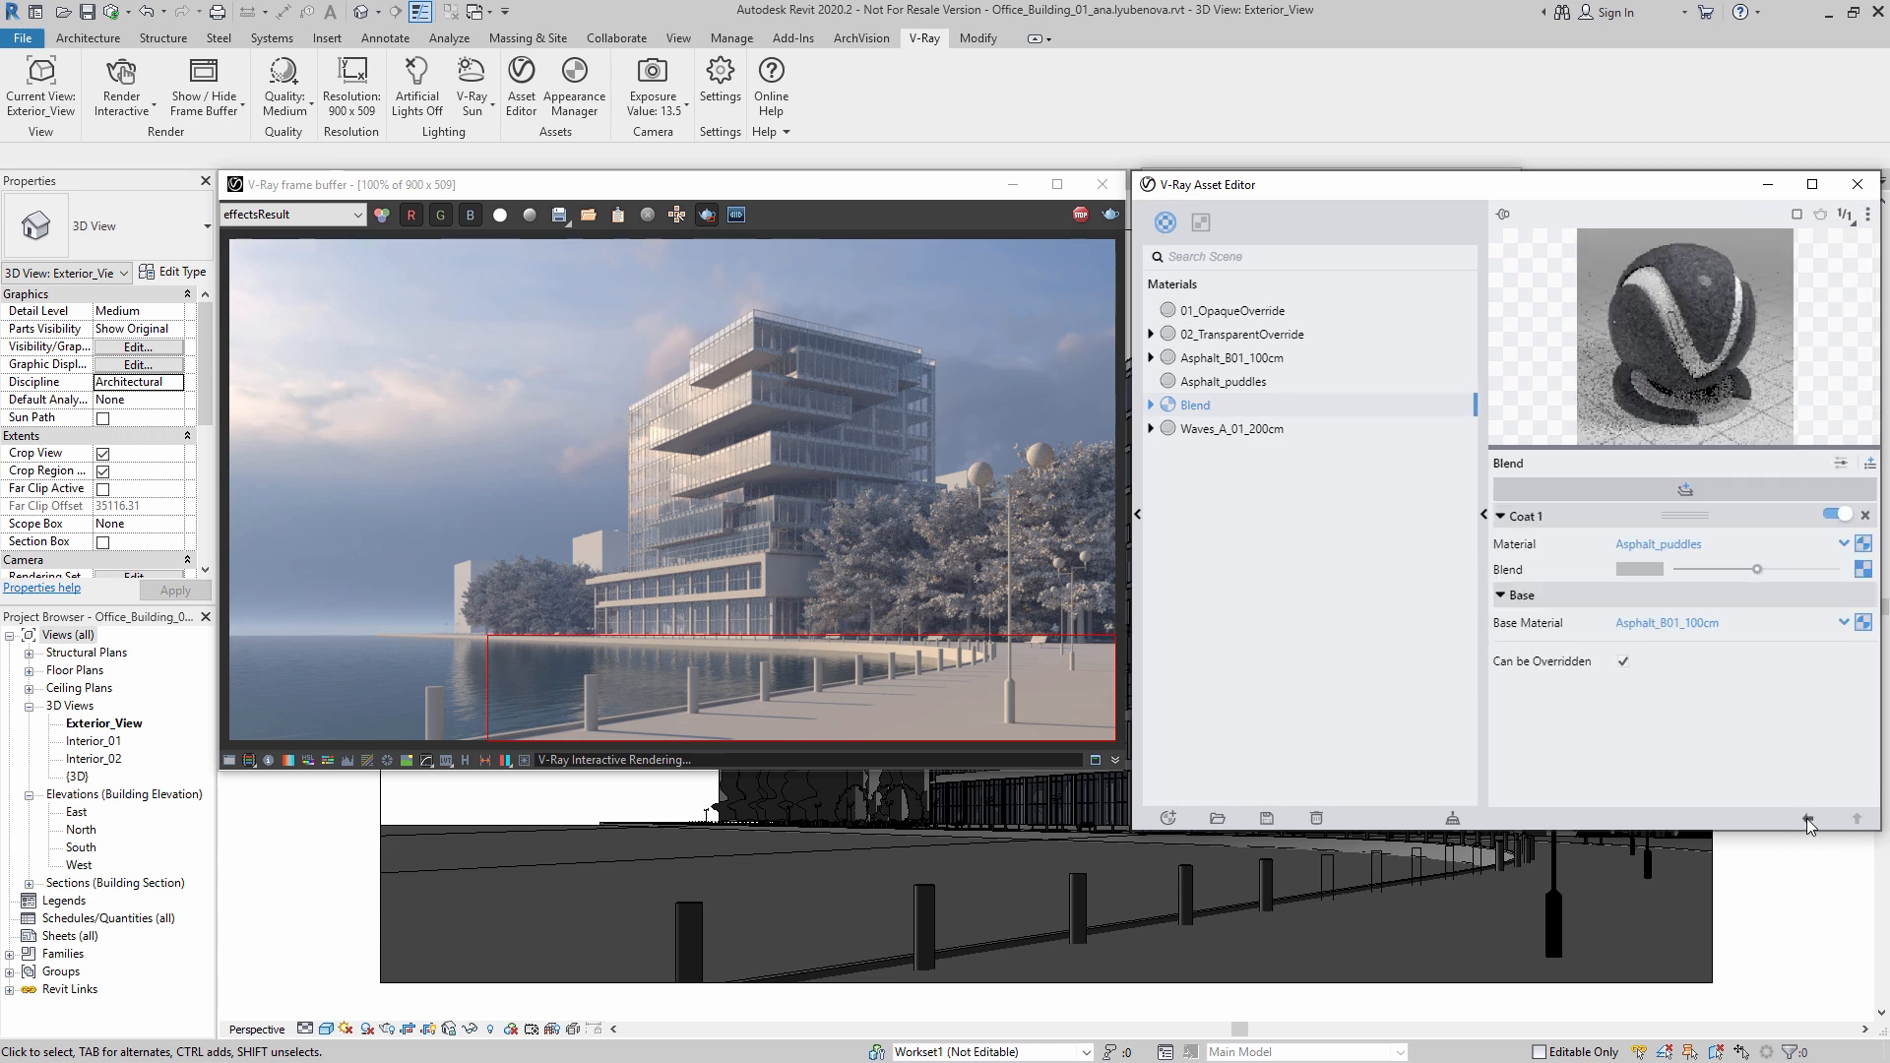
Step: Disable Can be Overridden for the Blend material and rename it Puddles
click(1623, 662)
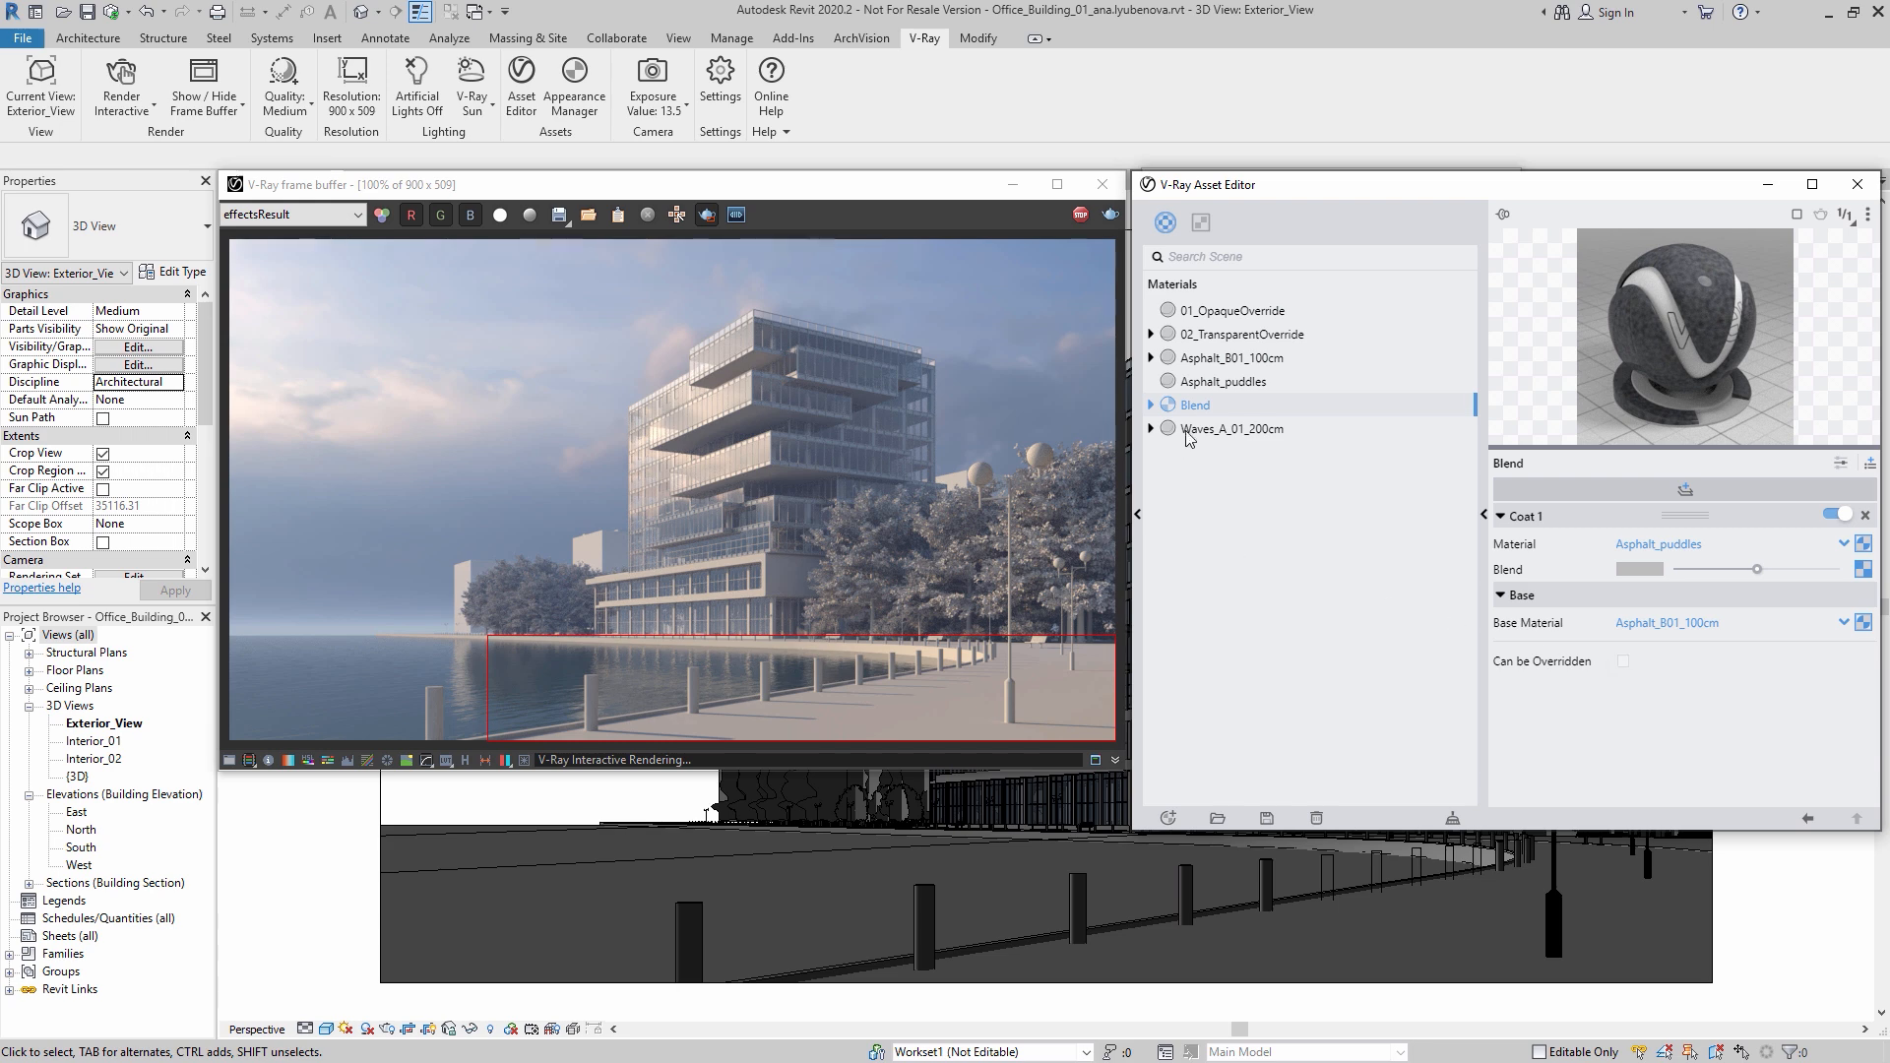
double_click(1201, 403)
text(Puddles)
key(Return)
Step: Assign the Puddles V-Ray material to Sidewalk_Waterfront_RVT_Mtl in the Appearance Manager
click(1858, 185)
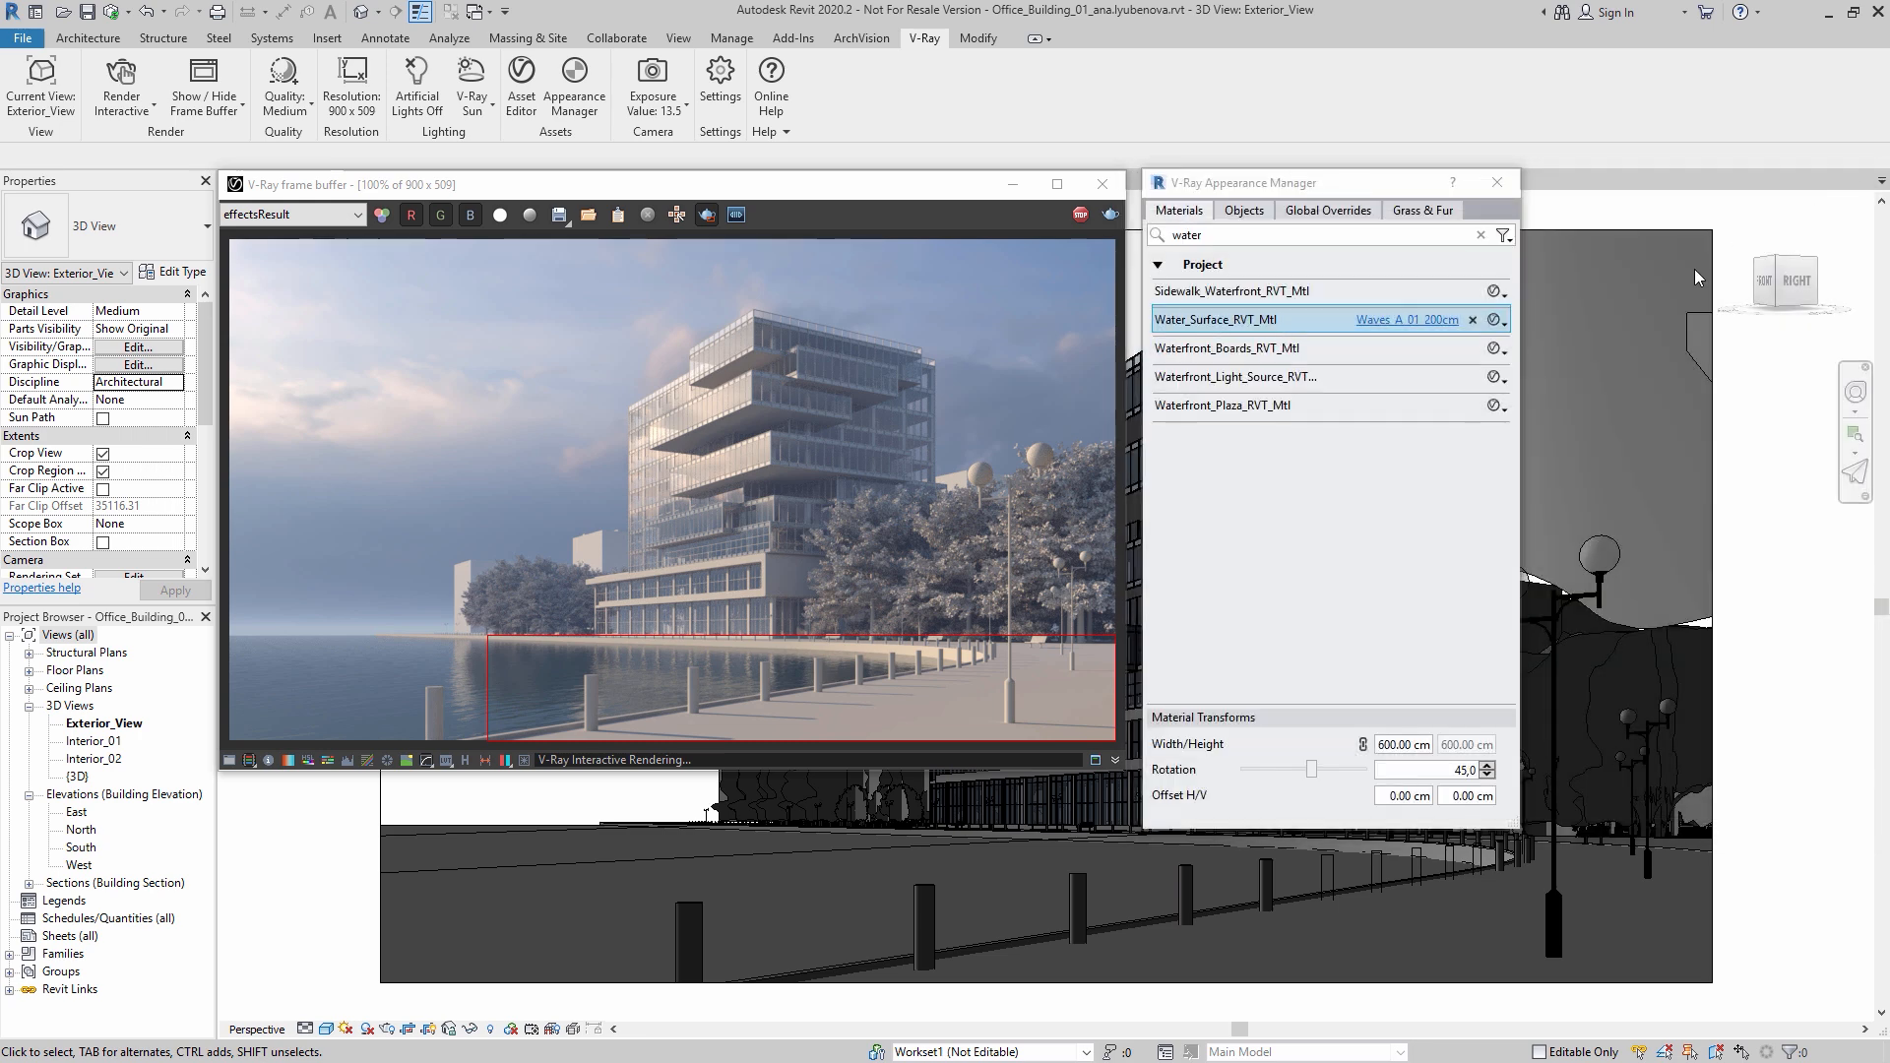
click(1319, 290)
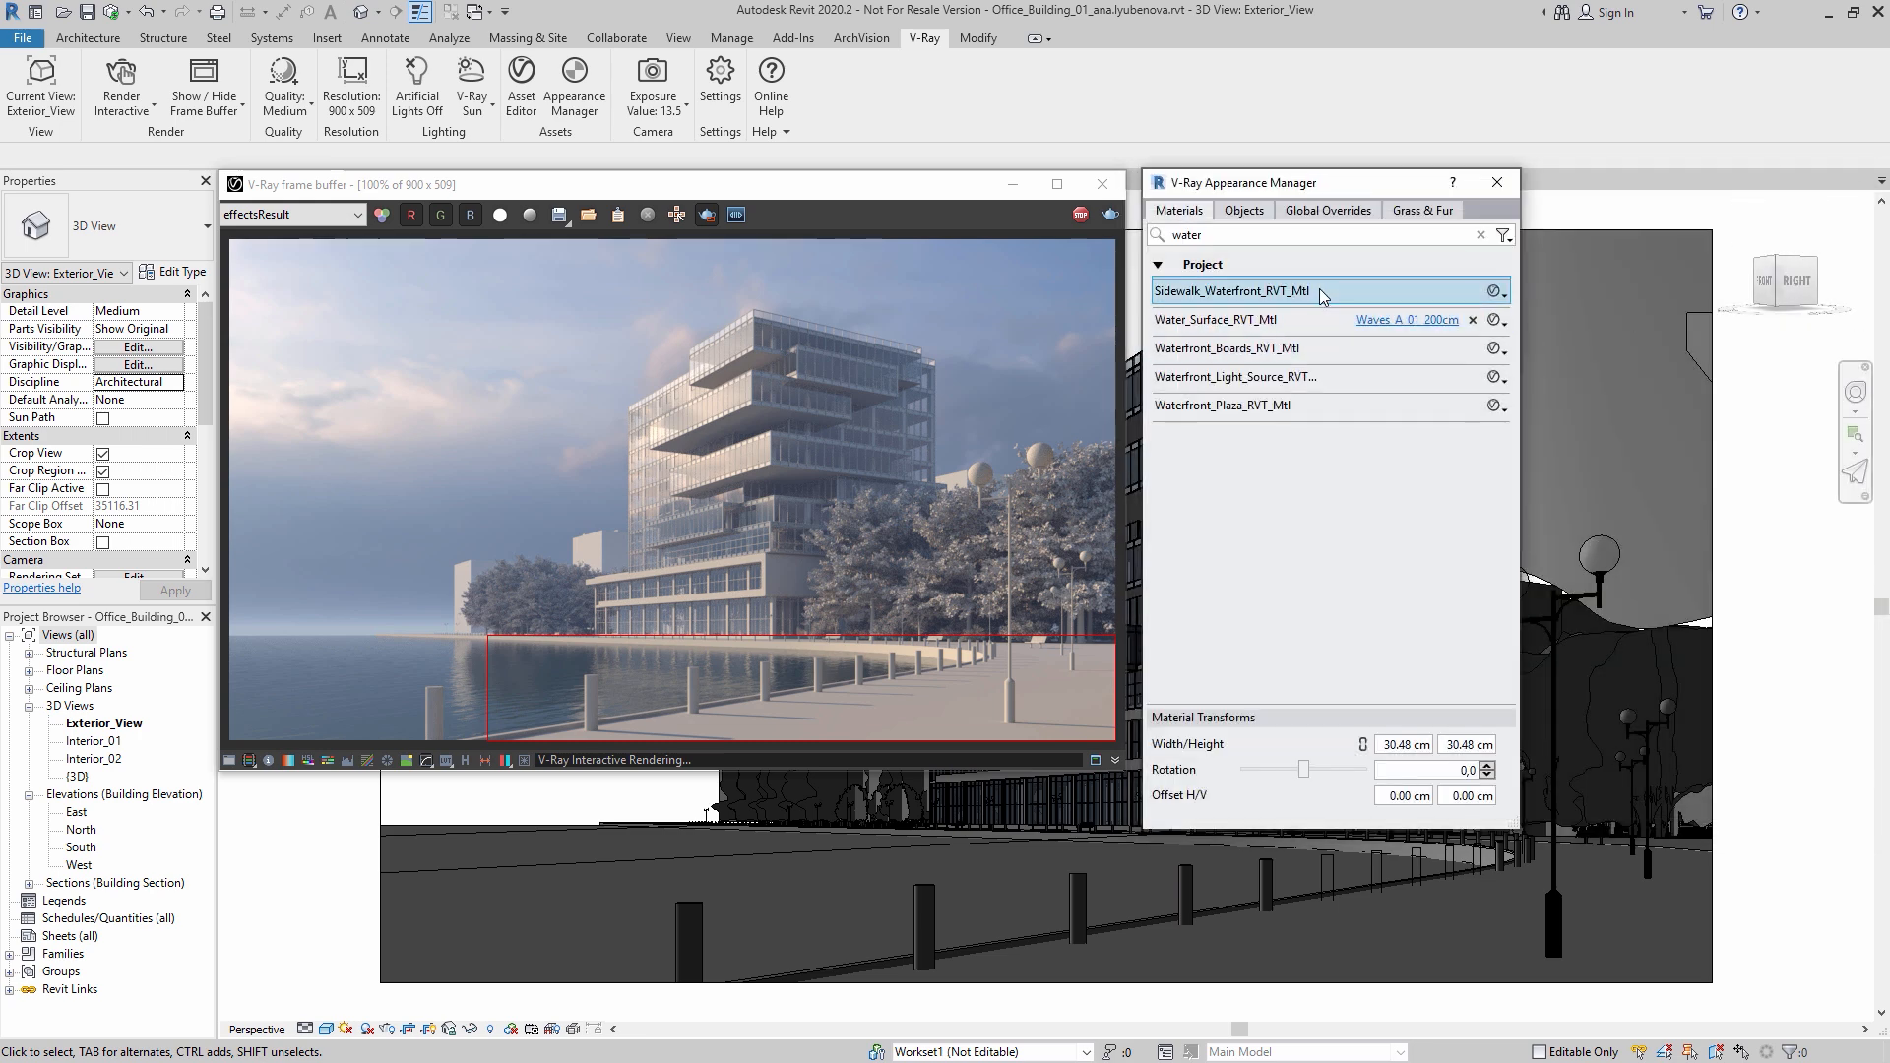
click(1497, 292)
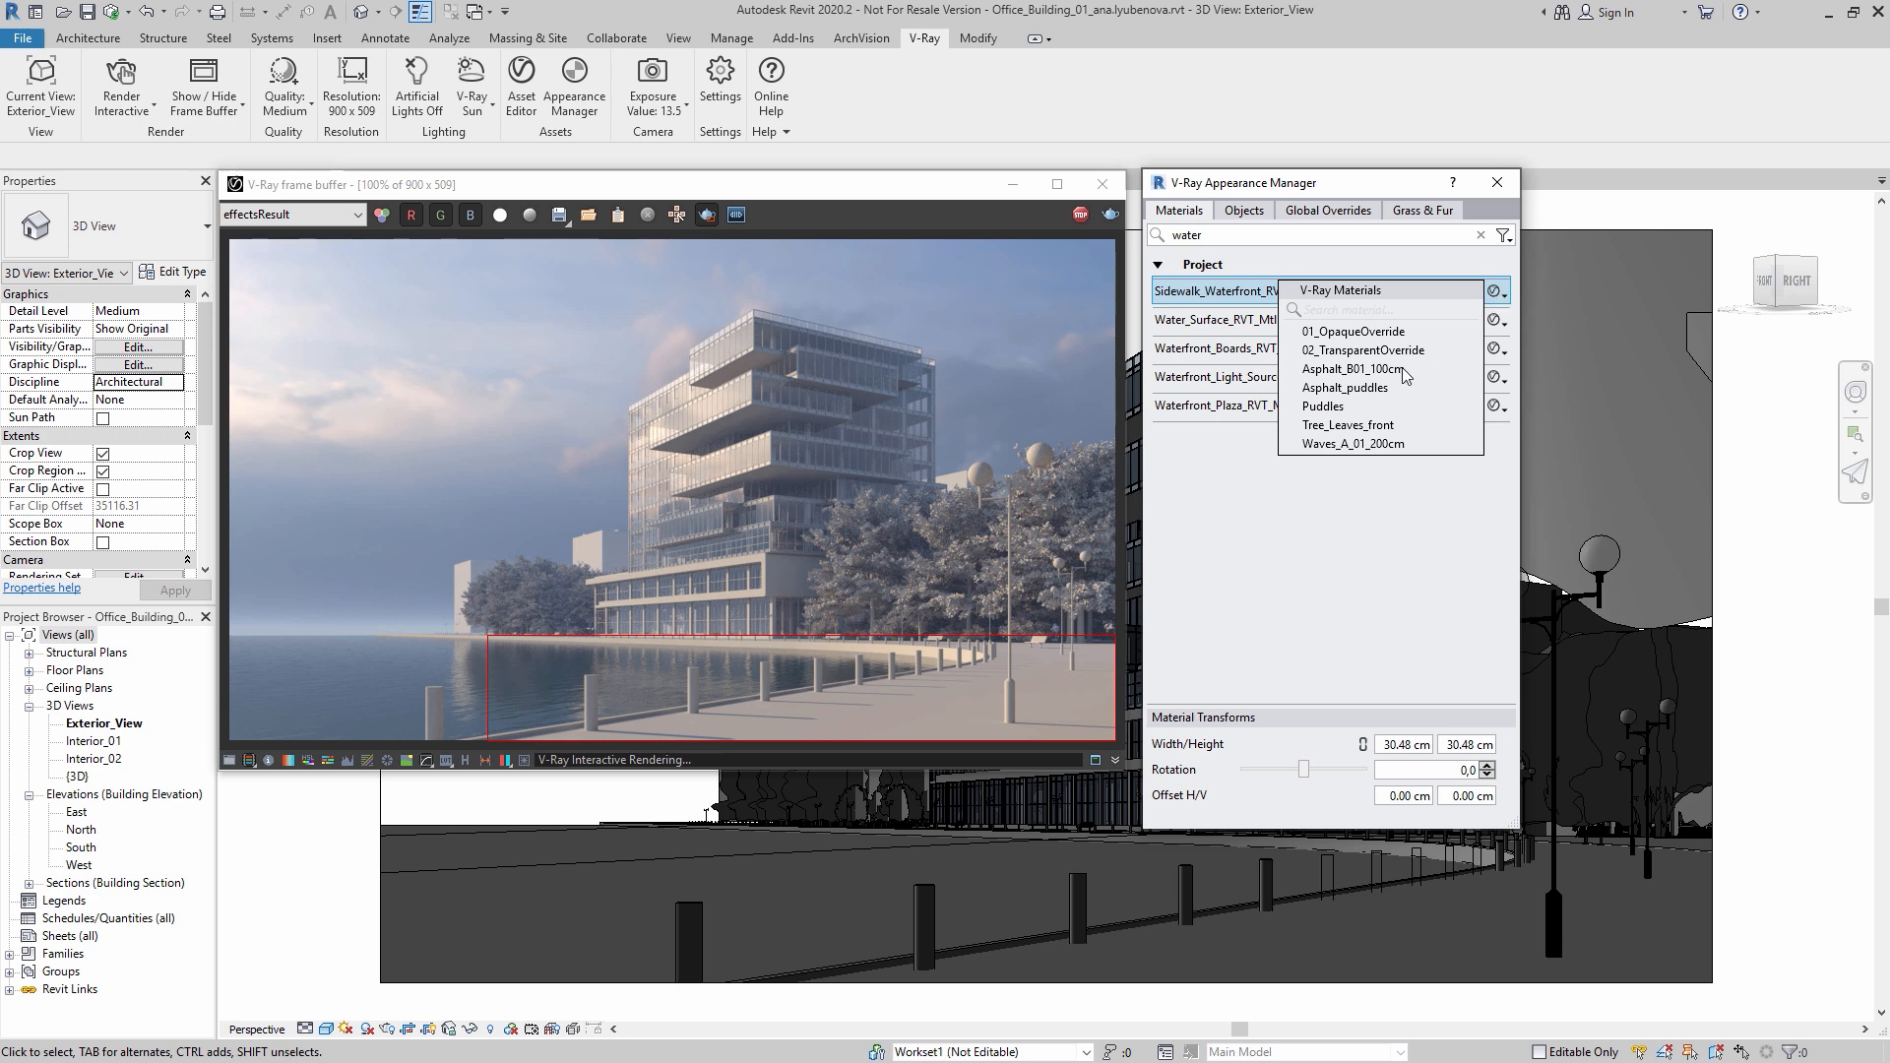
click(1322, 407)
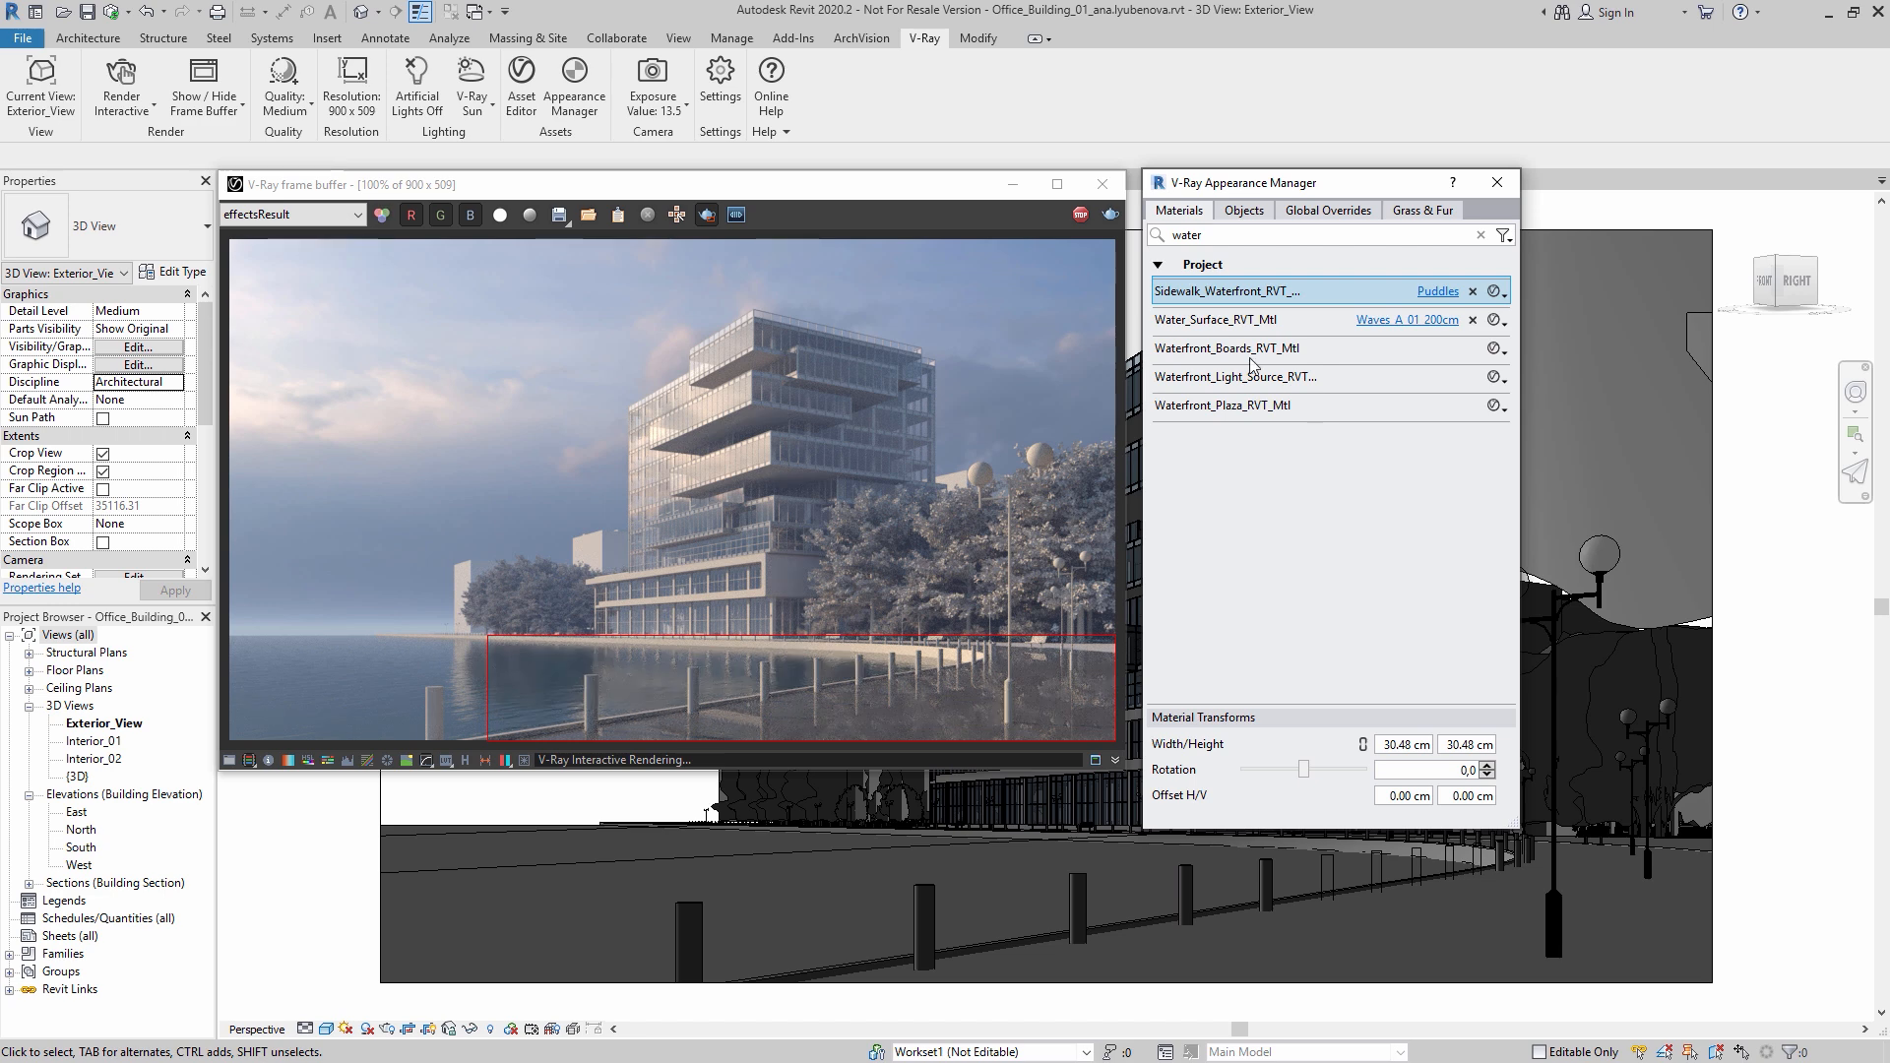
Step: Set the Noise B texture of the Puddles coat to size 1.5, with levels low 0.5 and high 0.6
click(521, 85)
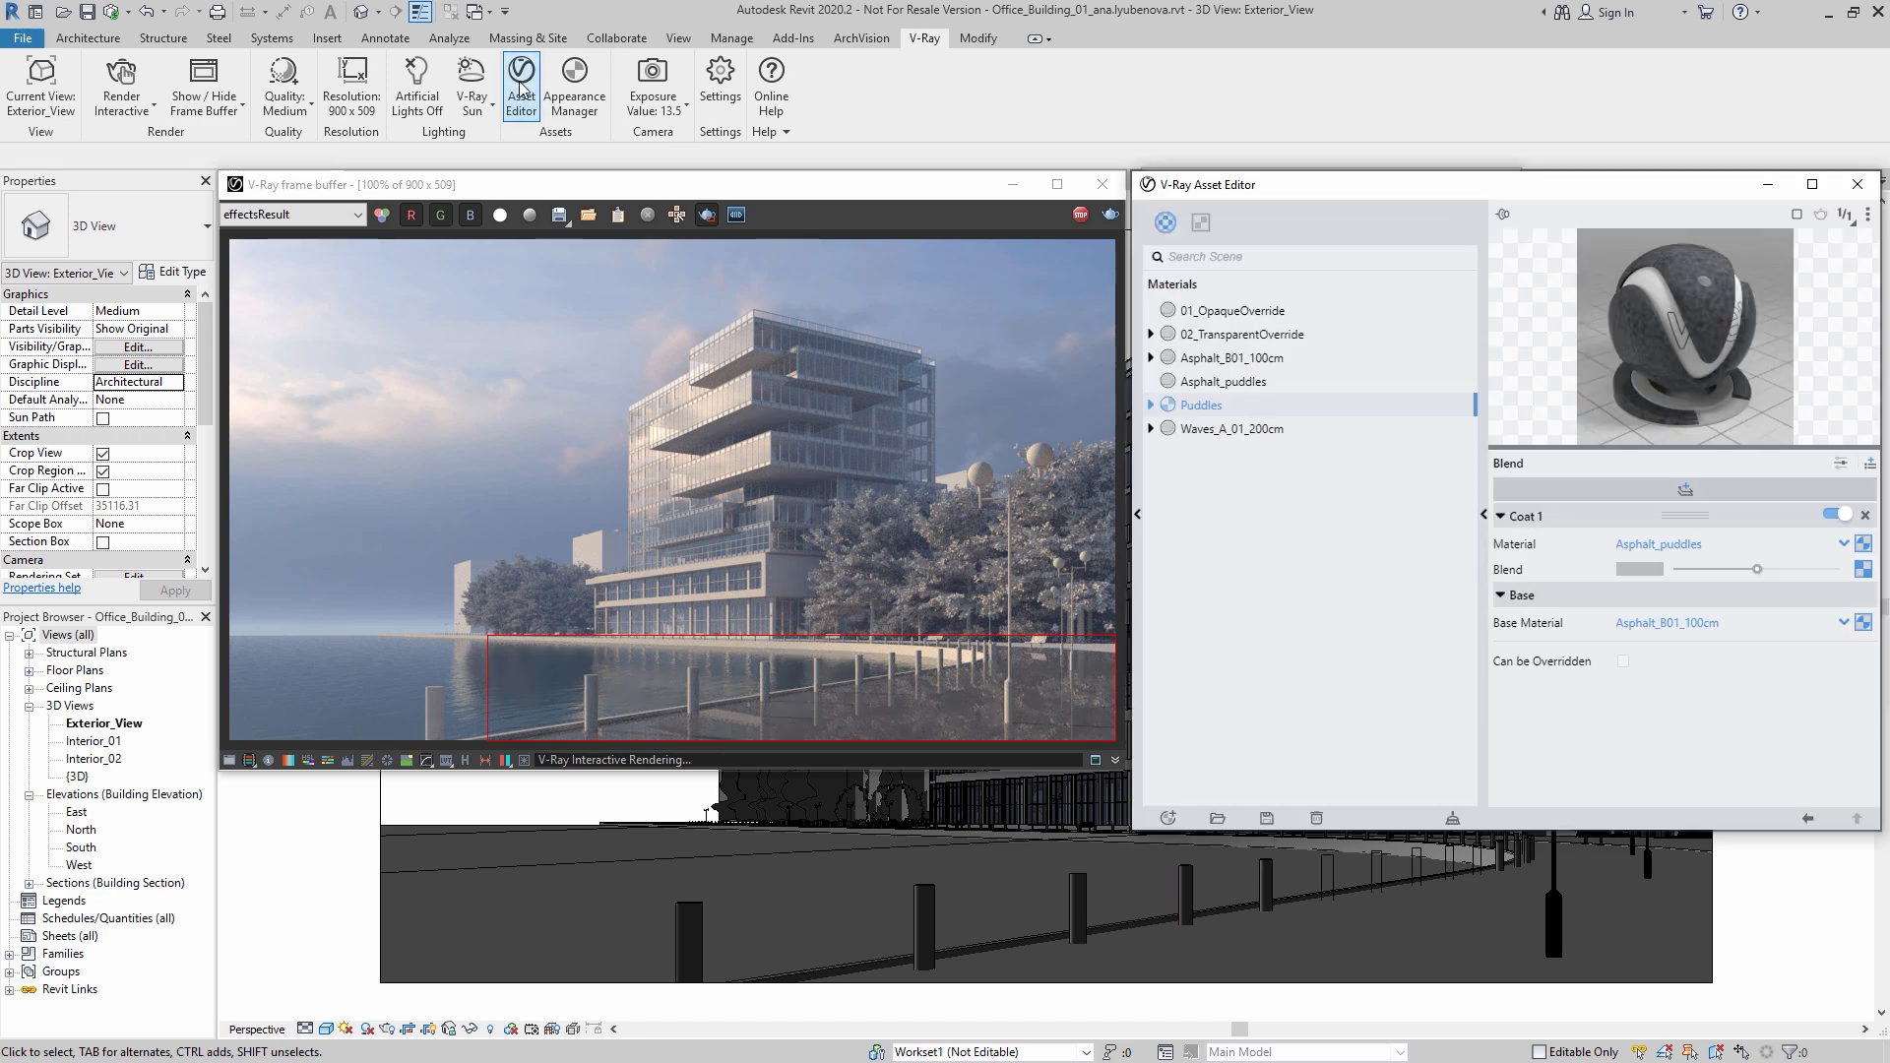
click(1857, 570)
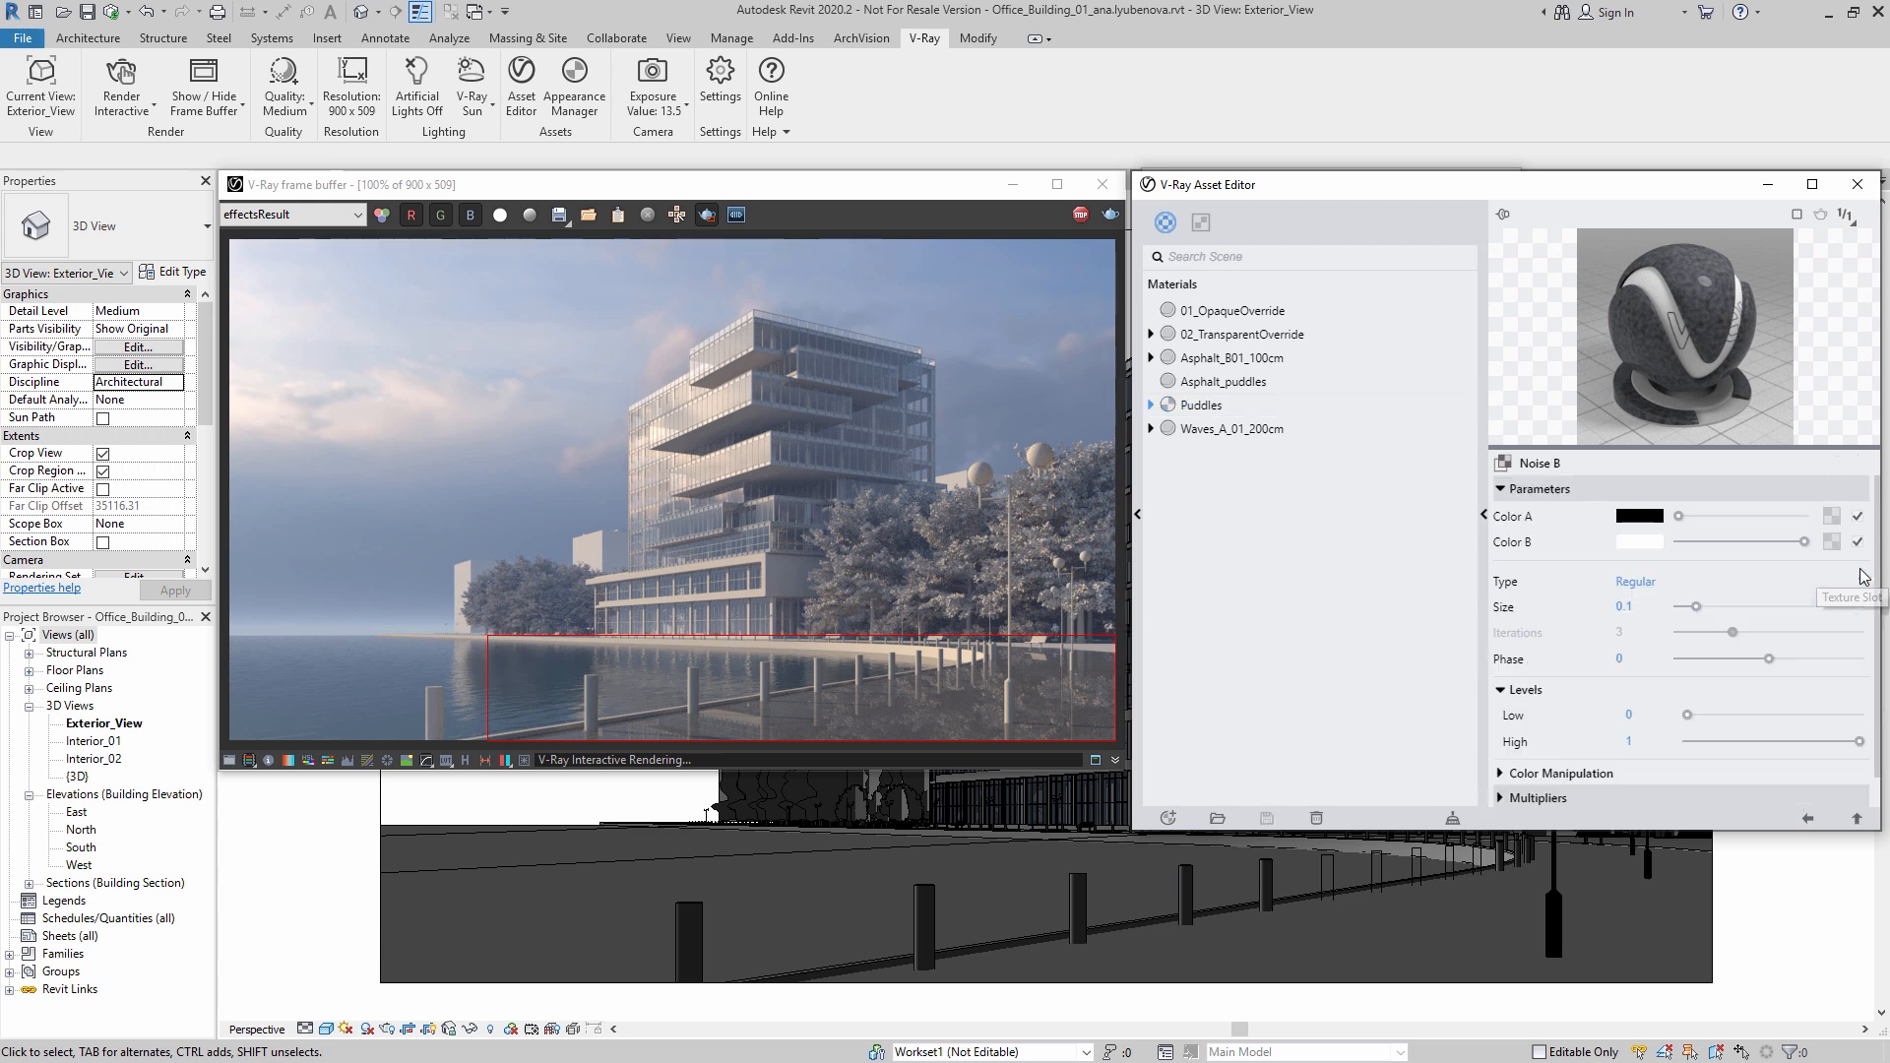
click(1646, 606)
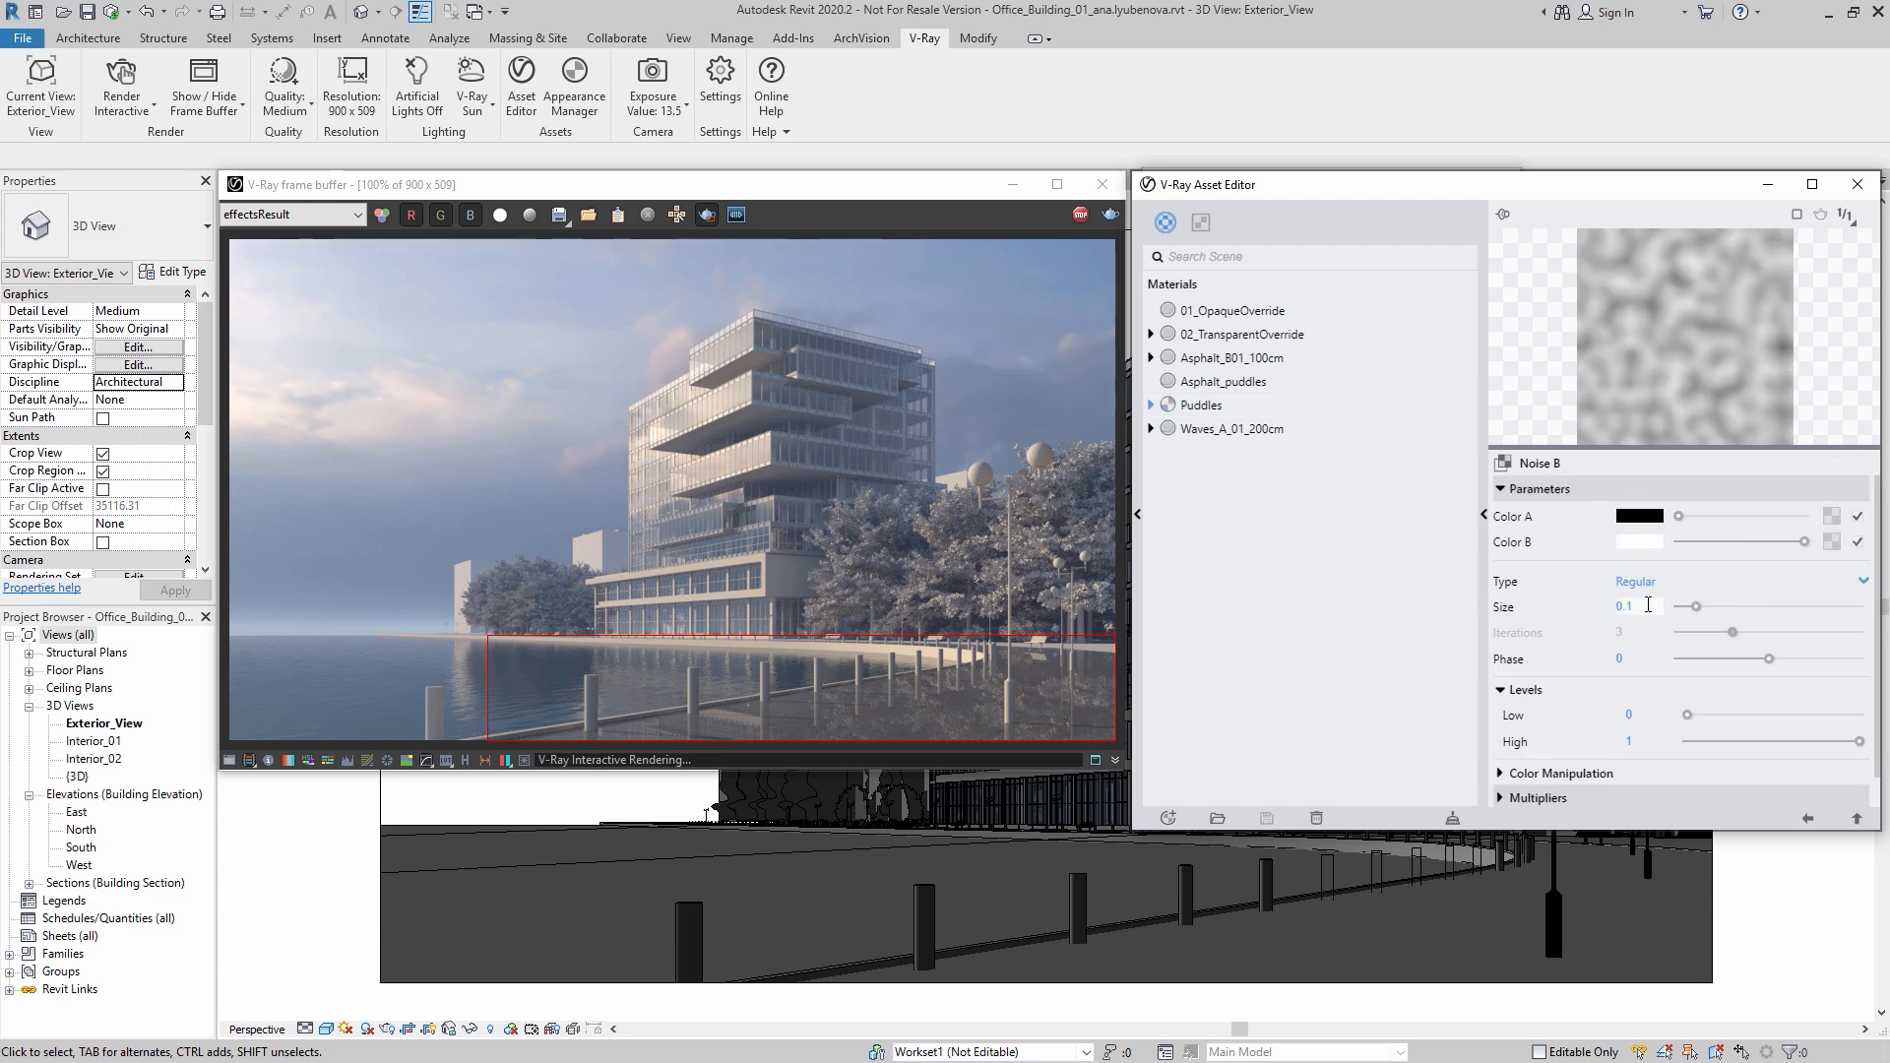
text(1.5)
key(Return)
drag(1687, 714, 1792, 740)
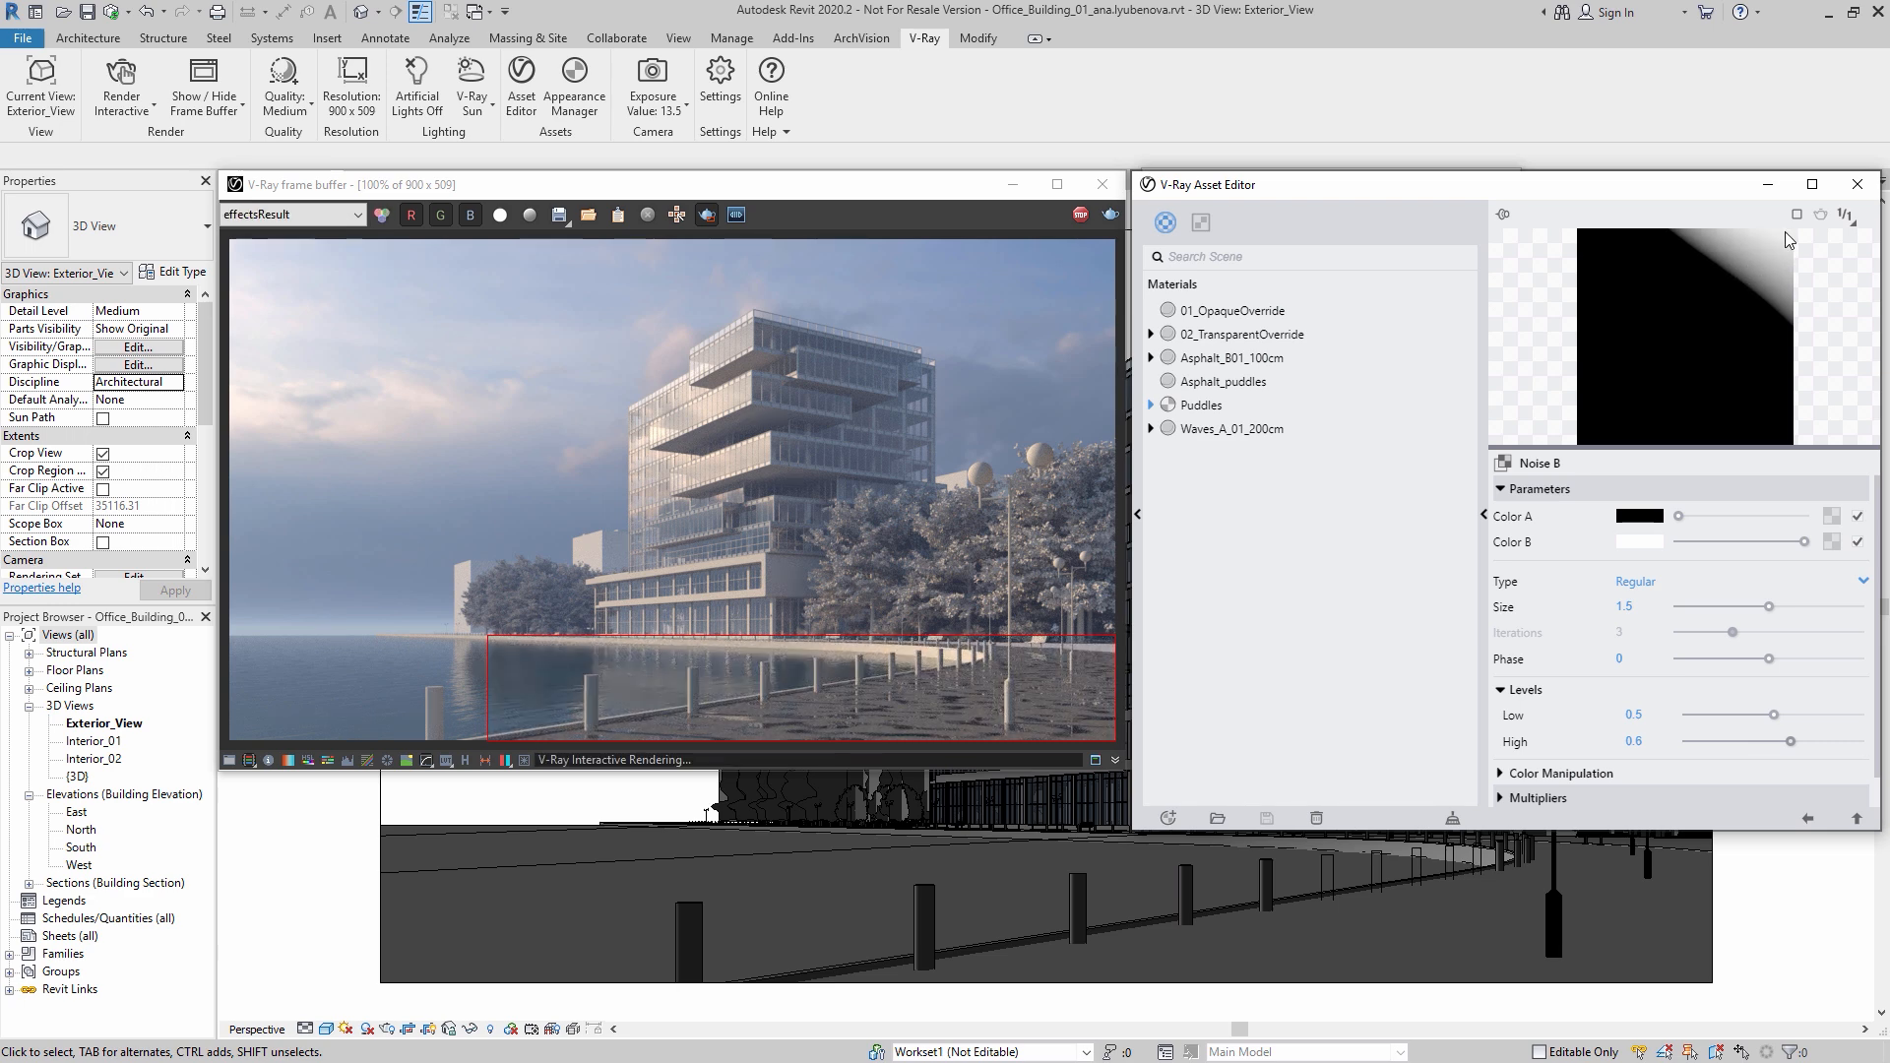
Step: Link the width and height of the waterfront sidewalk material and set them to 150 cm
click(1858, 184)
click(1365, 743)
click(1427, 746)
text(150)
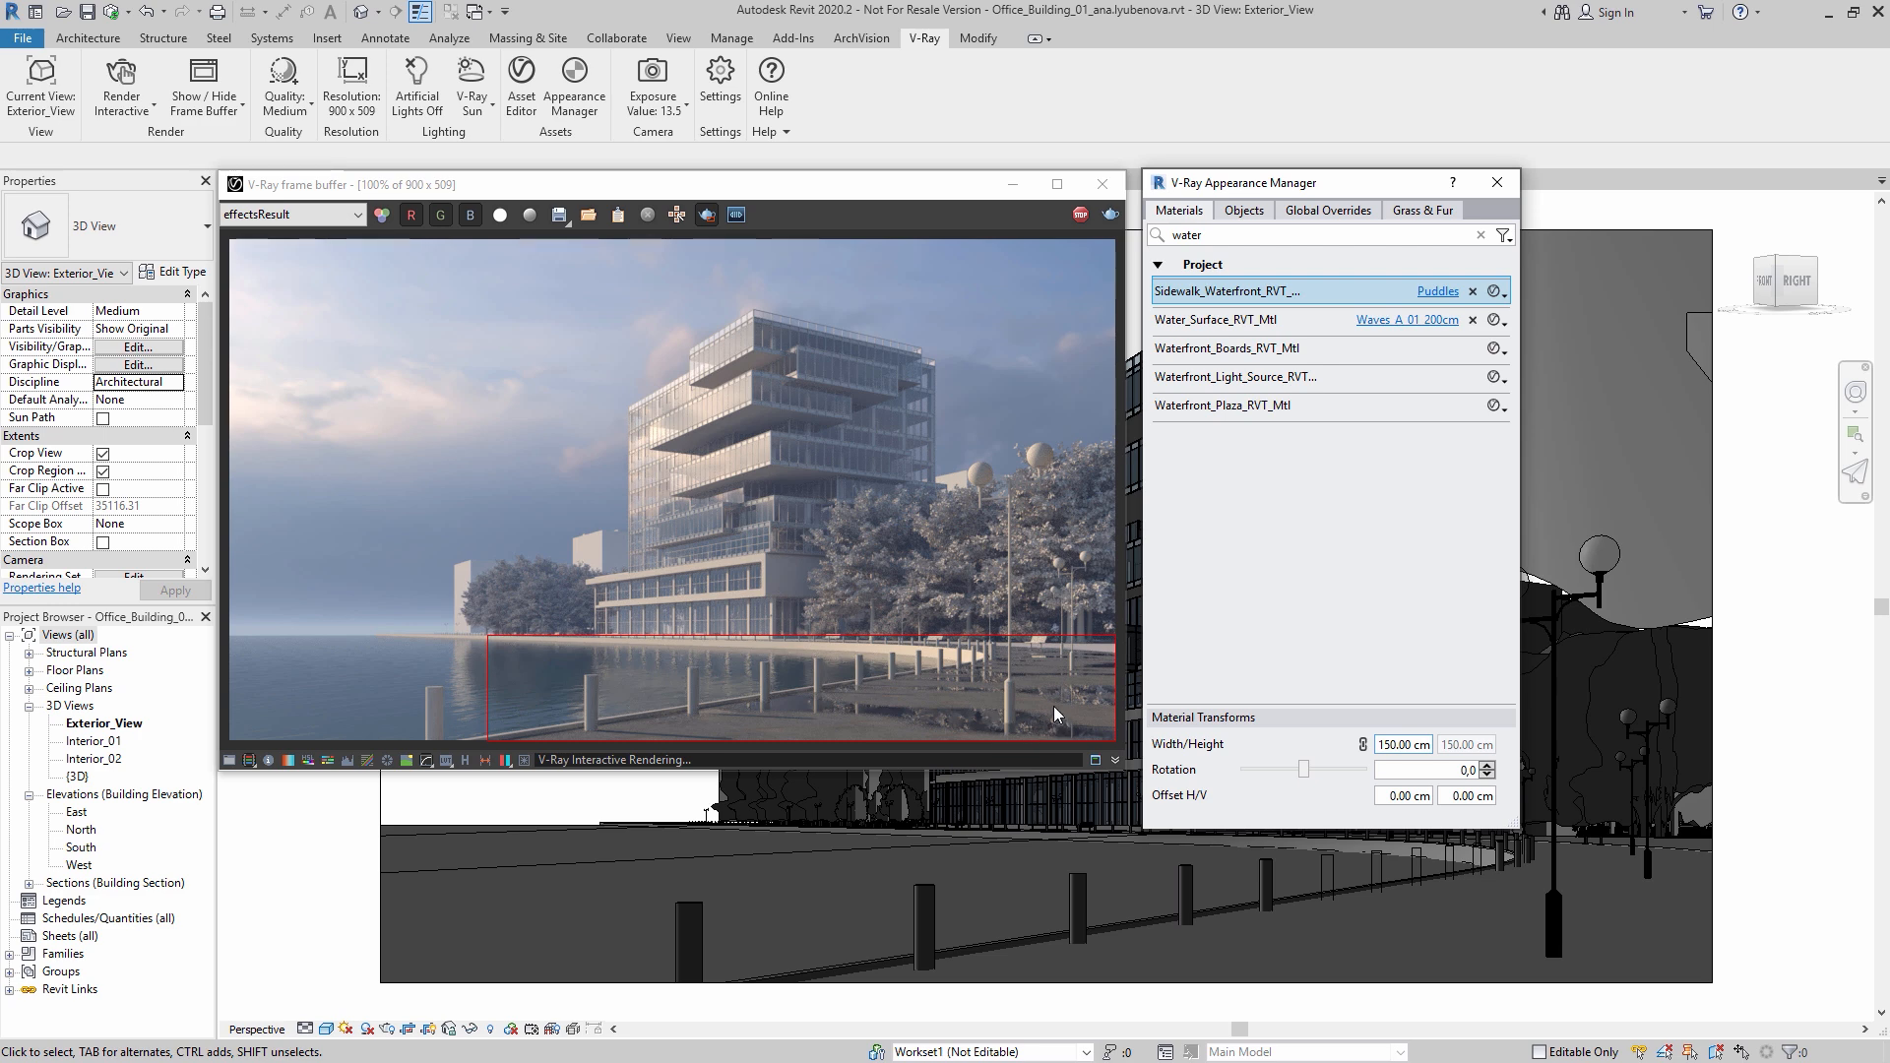
Step: Set the Noise B phase of the Puddles material to 1 and slightly darken its Color B from white
click(526, 96)
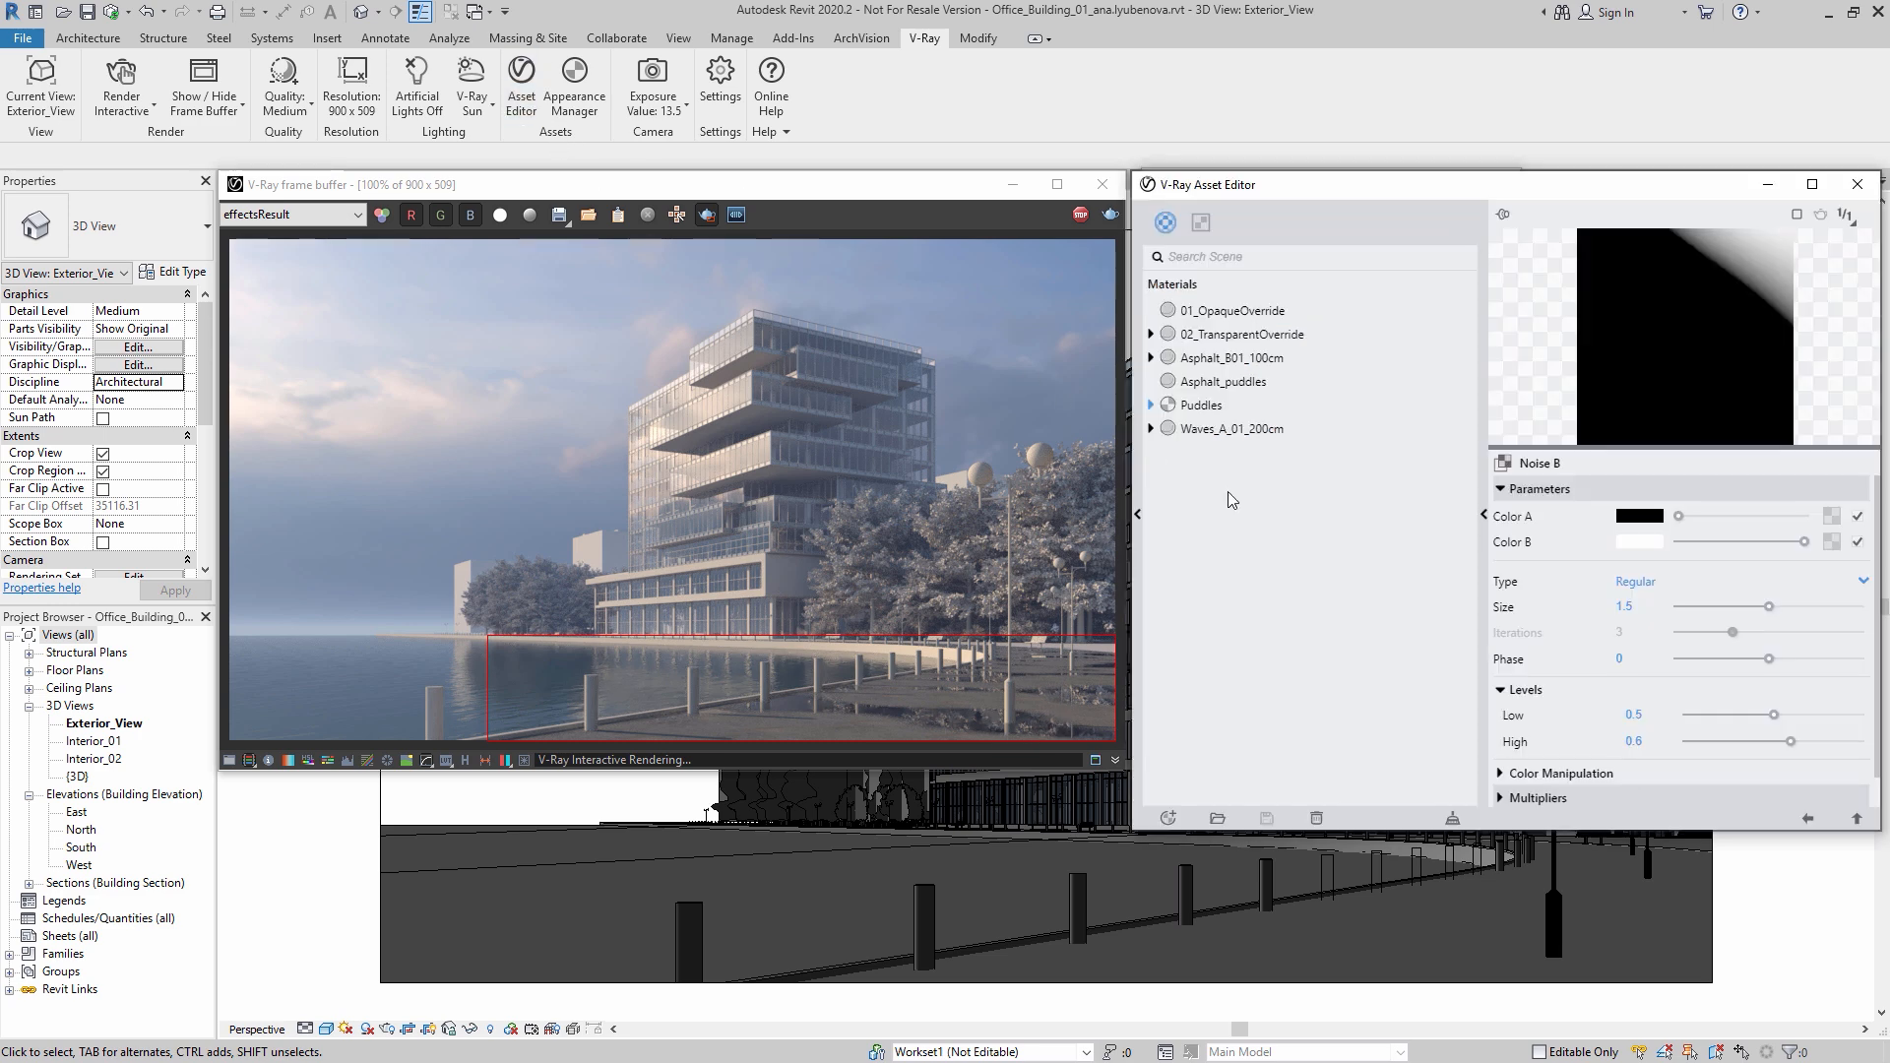
drag(1768, 658, 1790, 658)
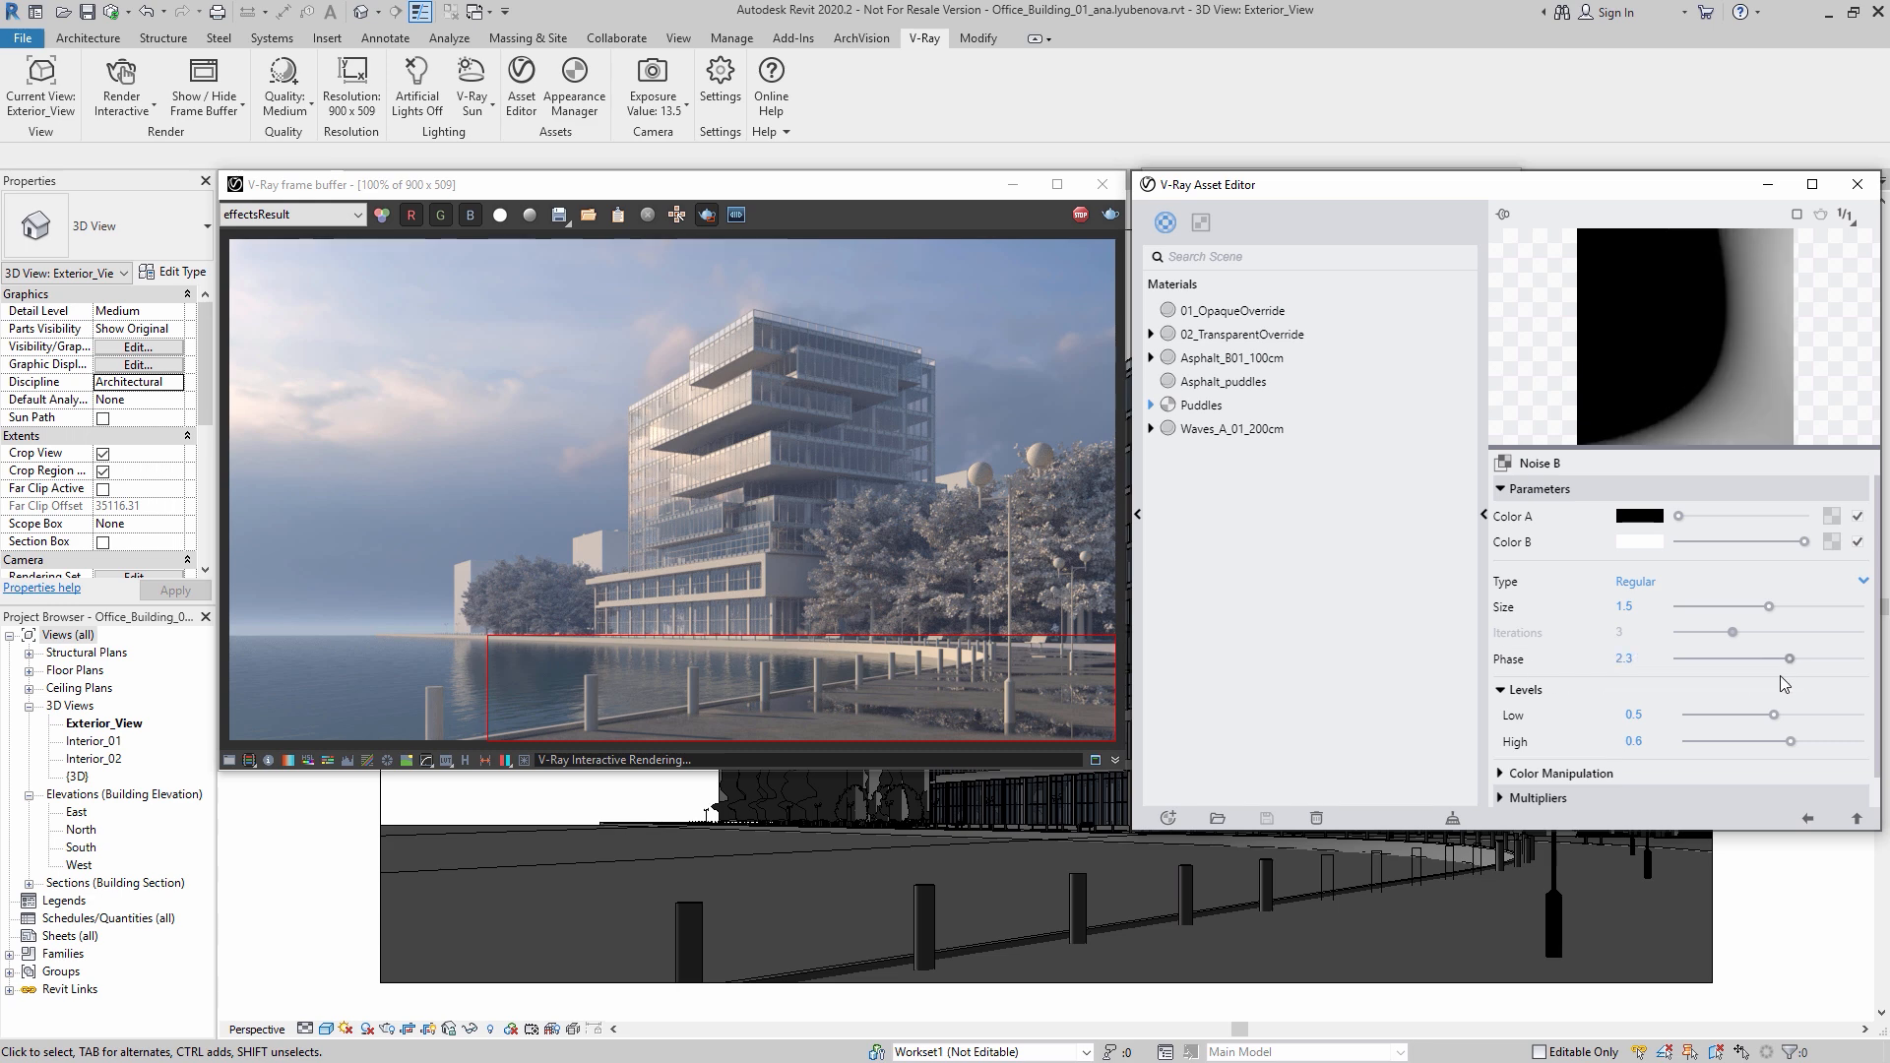
drag(1789, 660, 1776, 660)
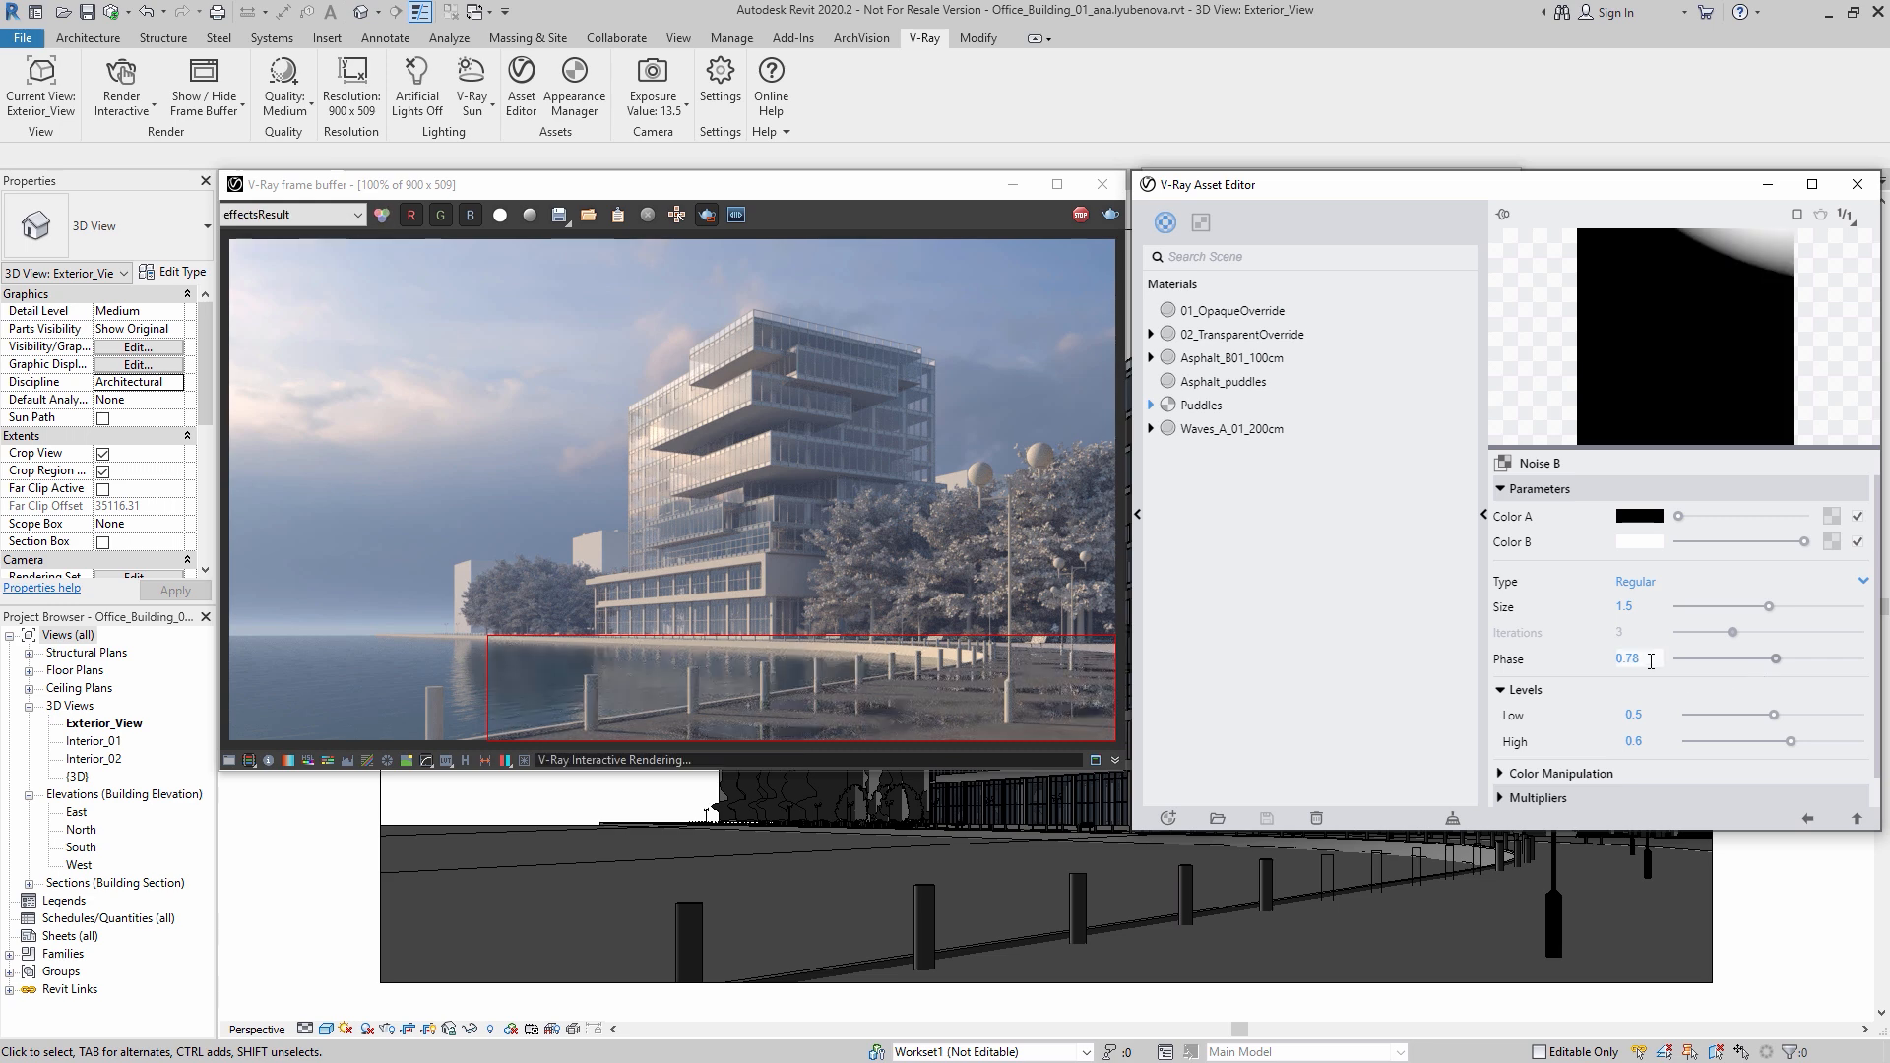
text(1)
key(Return)
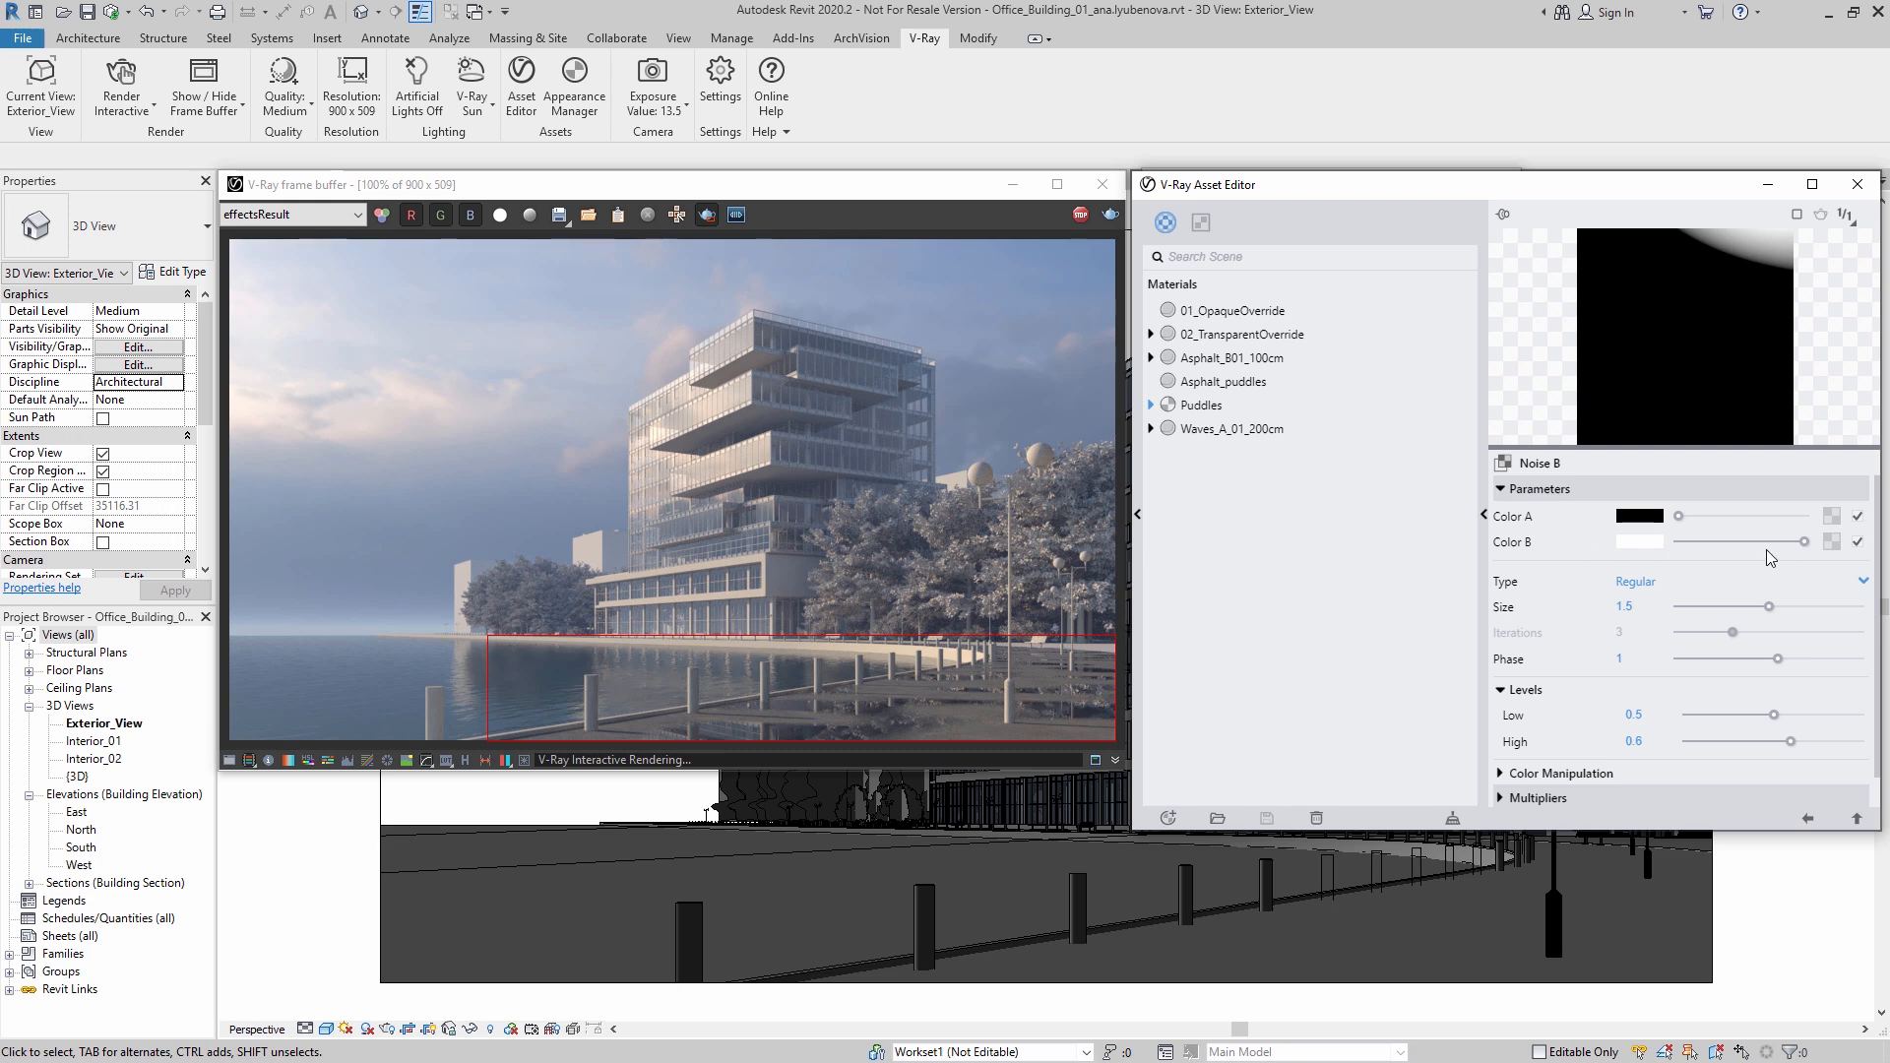
drag(1794, 541, 1787, 542)
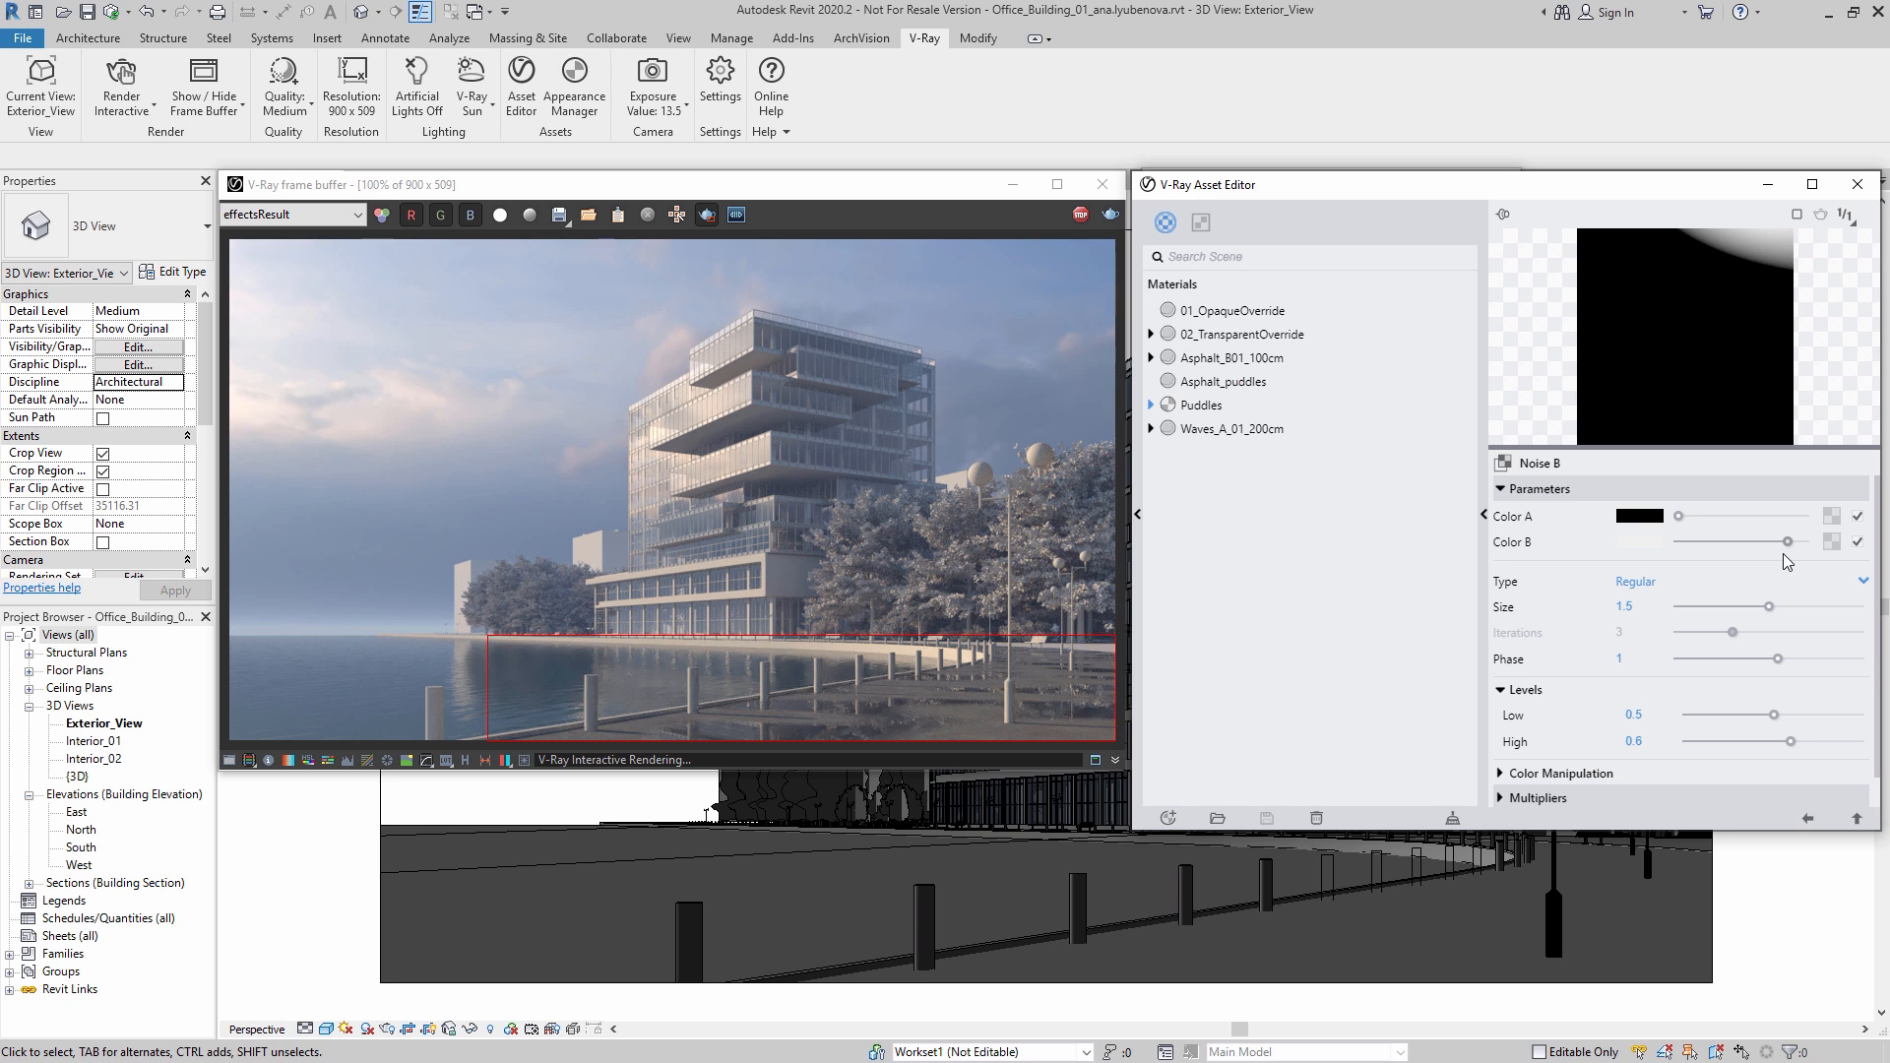
drag(1786, 541, 1781, 541)
Step: Stop the interactive rendering and turn off the render region in the frame buffer
click(1079, 220)
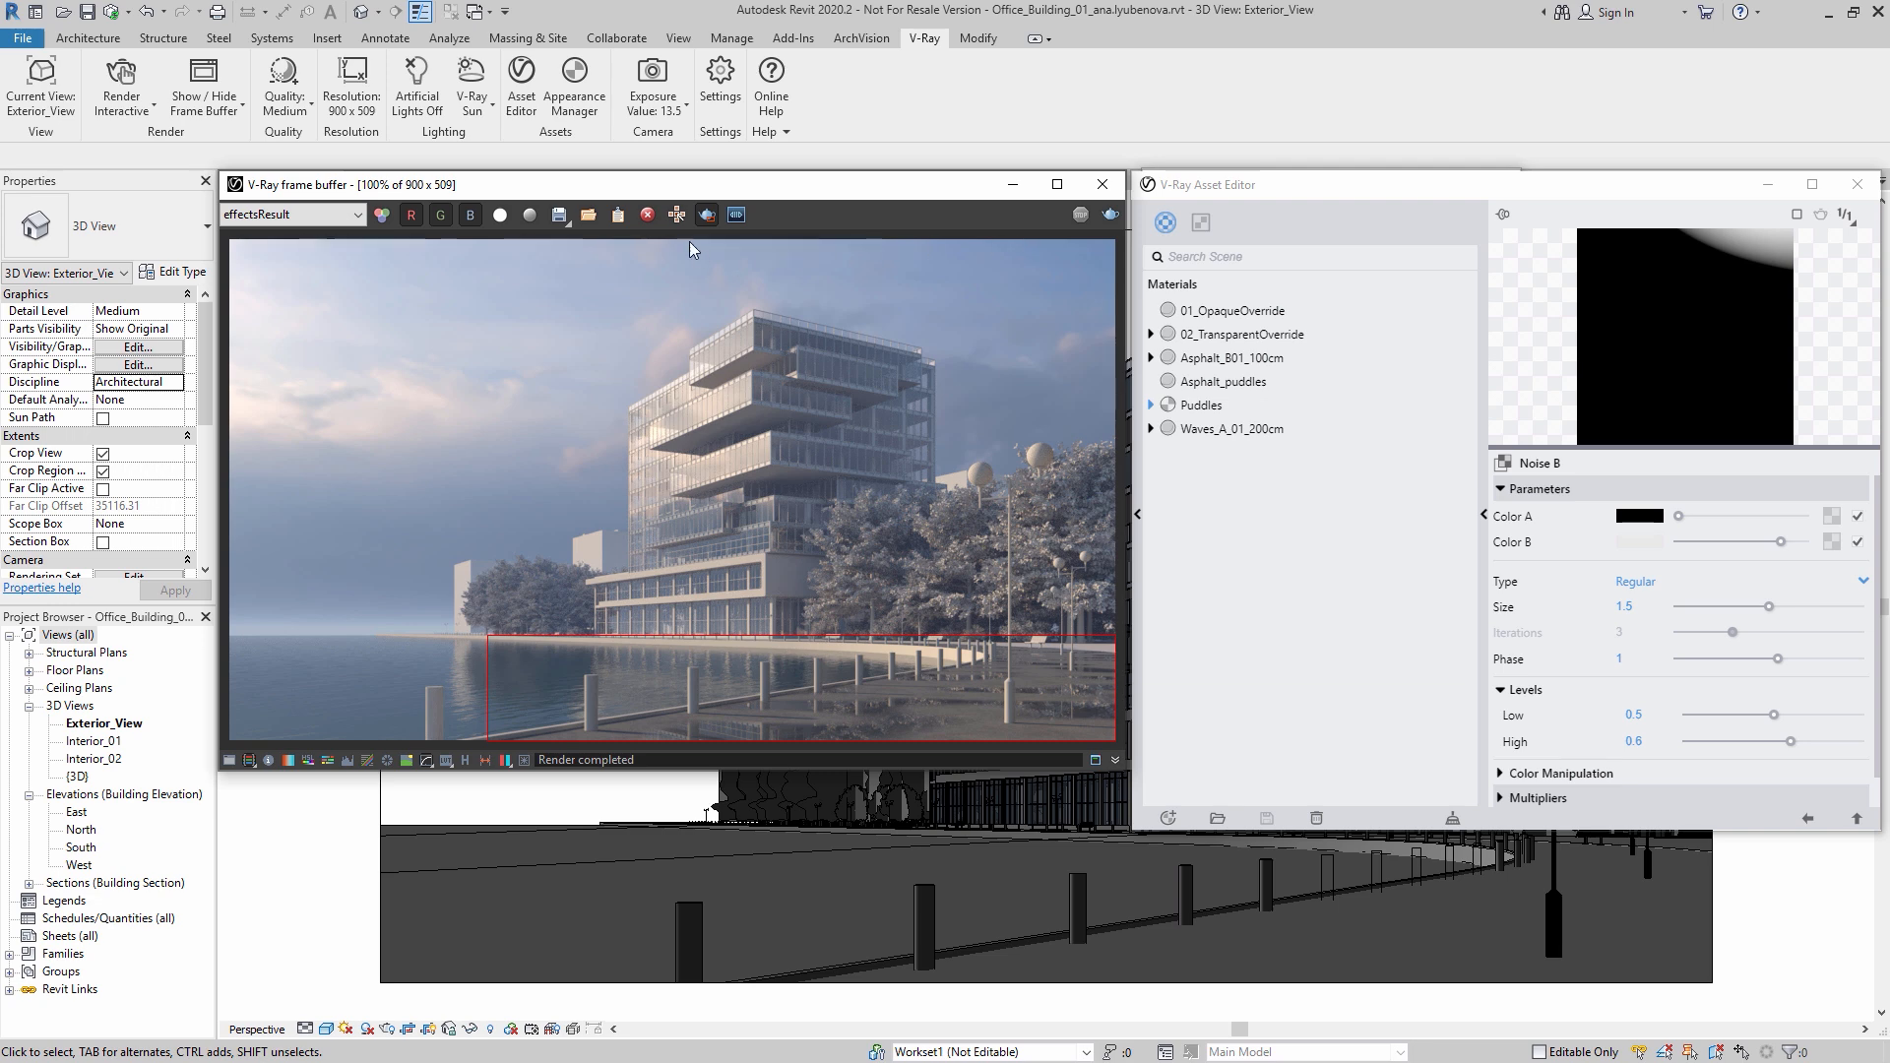
click(704, 219)
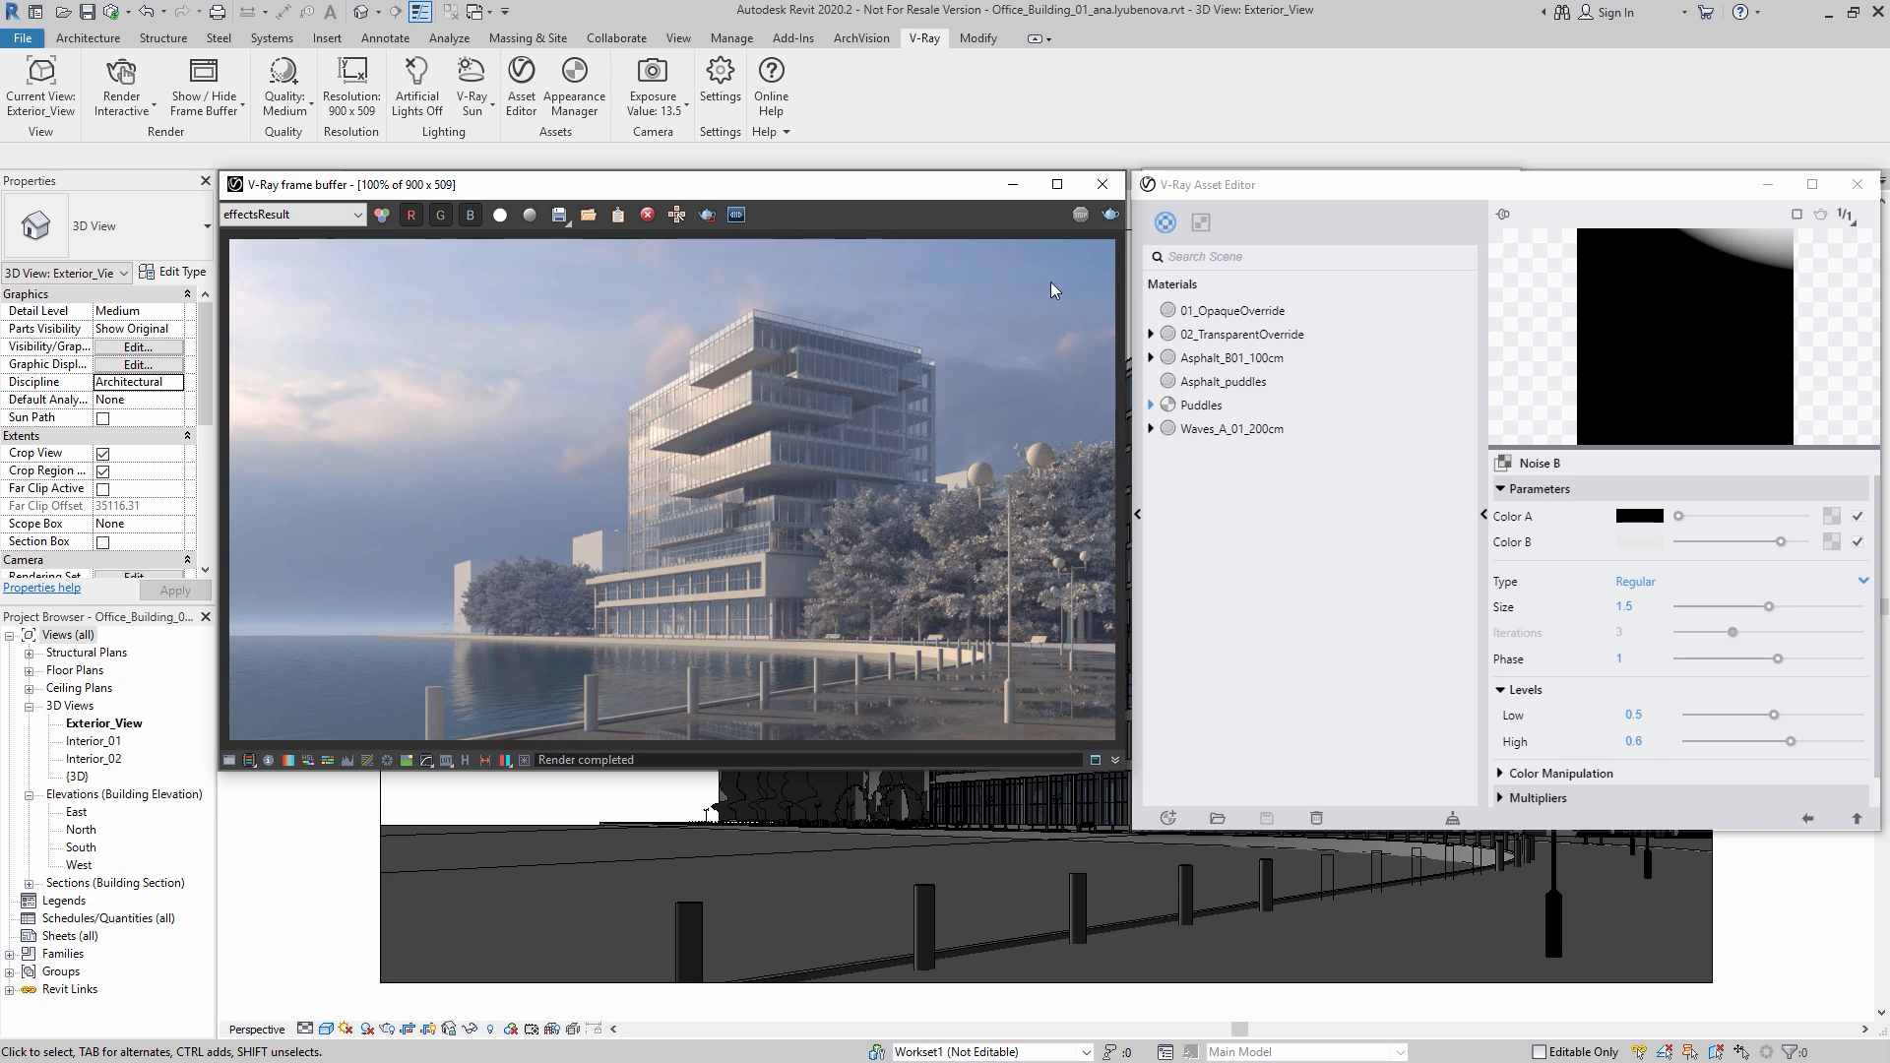
Step: Create a Two Sided V-Ray material and name it Tree_Leaves
click(1167, 223)
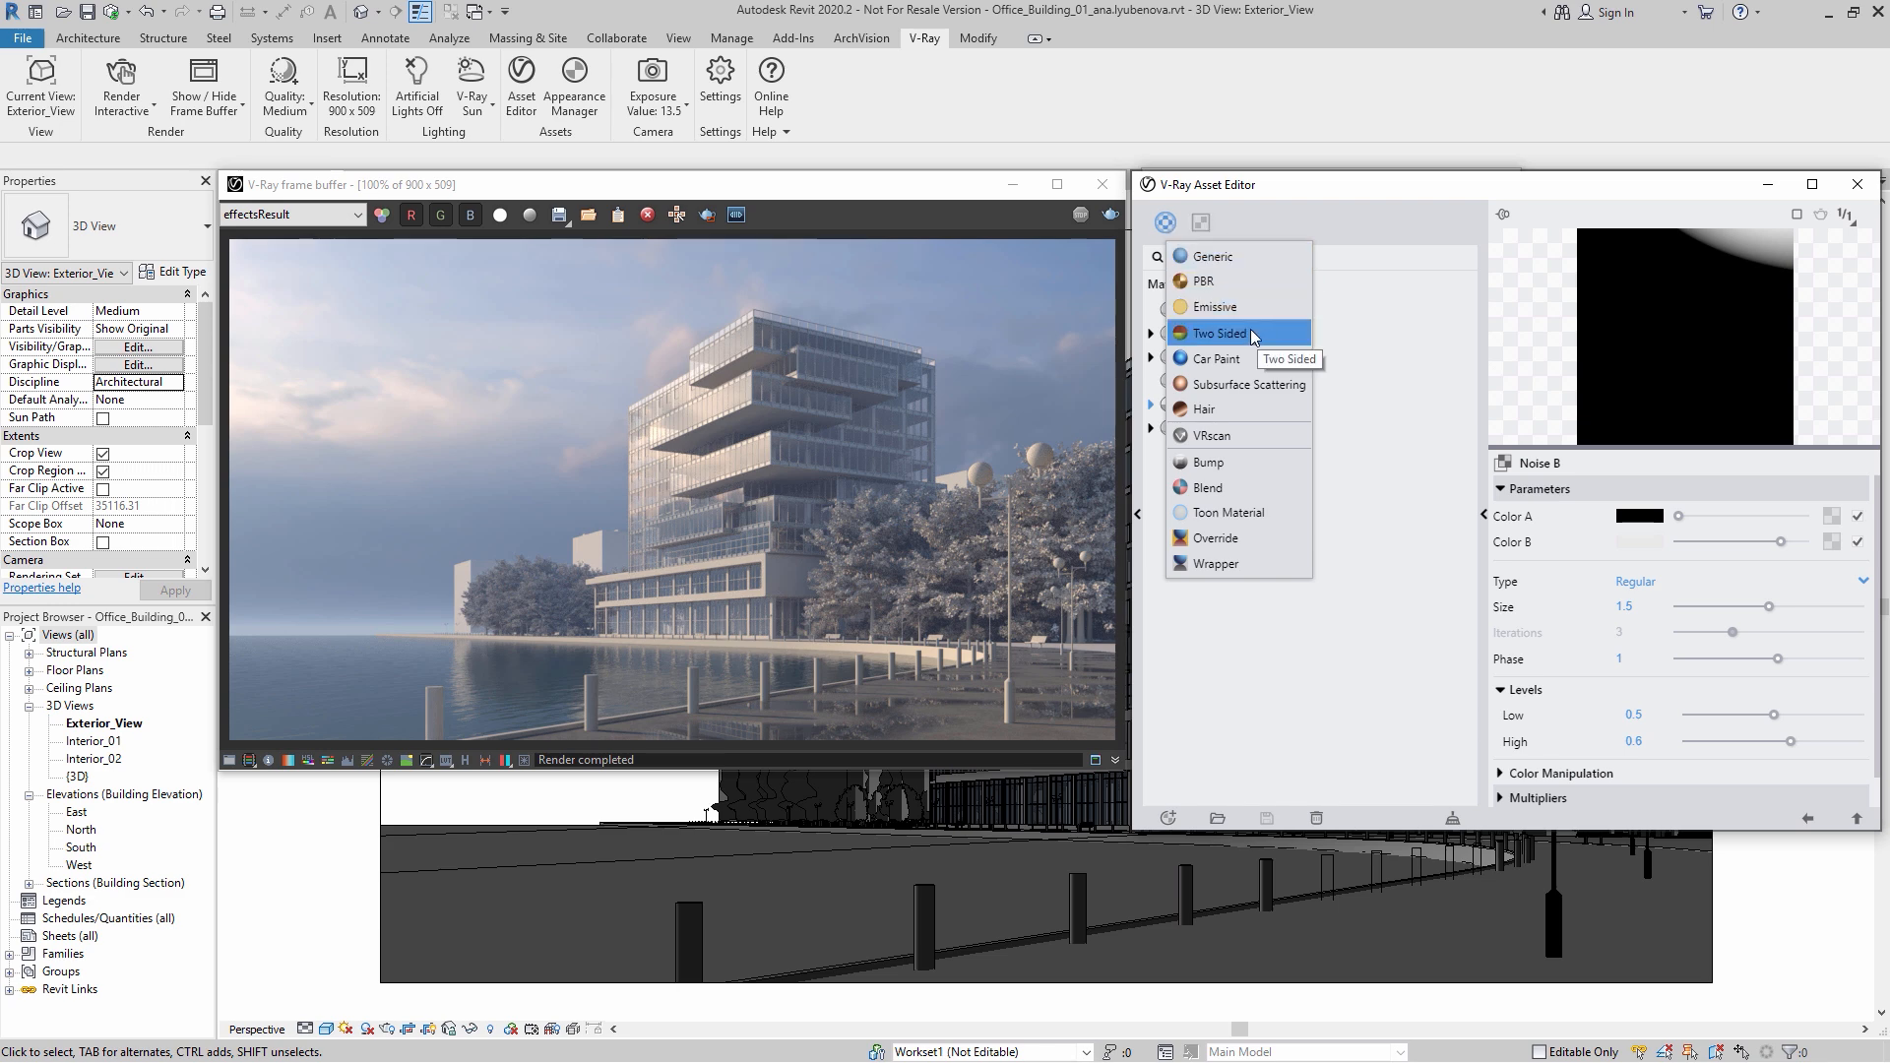
click(1221, 333)
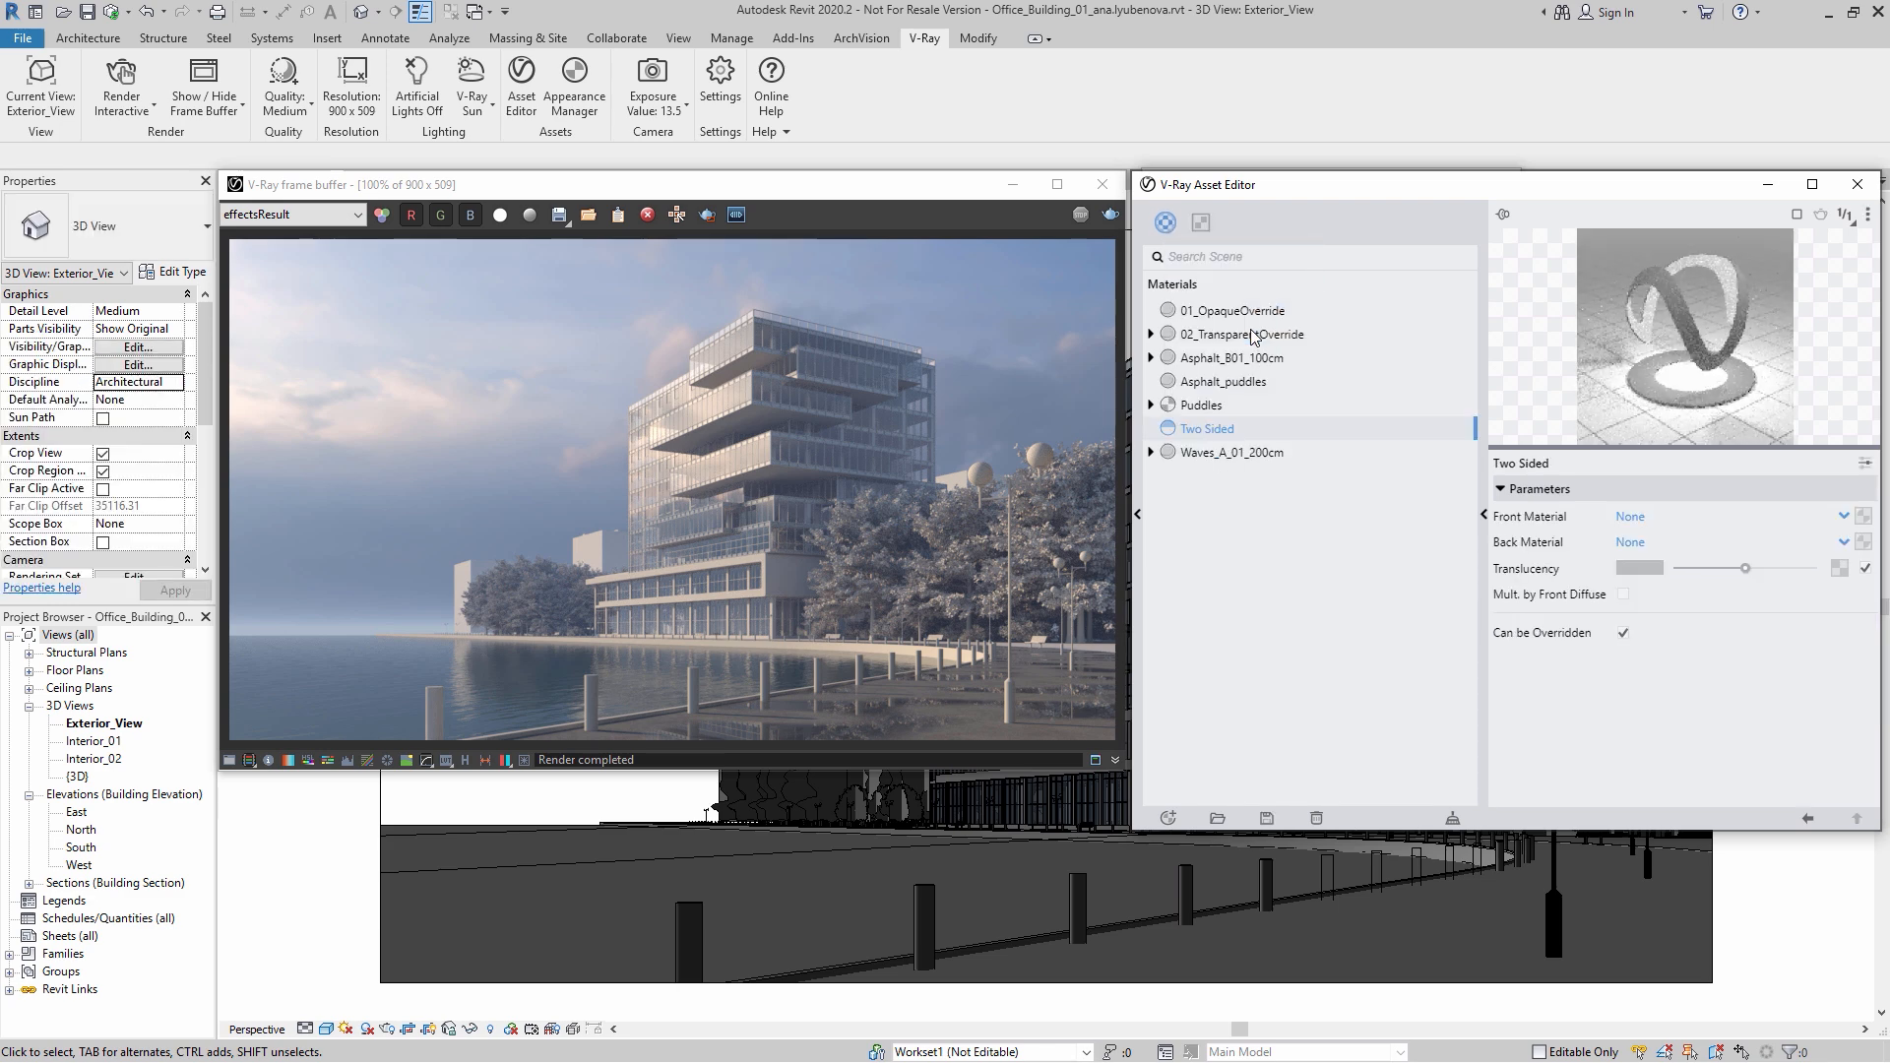
double_click(1236, 429)
drag(1237, 429, 1204, 429)
text(Tree_Leaves)
key(Return)
Step: Create a Generic V-Ray material and name it Tree_Leaves_01
click(1167, 224)
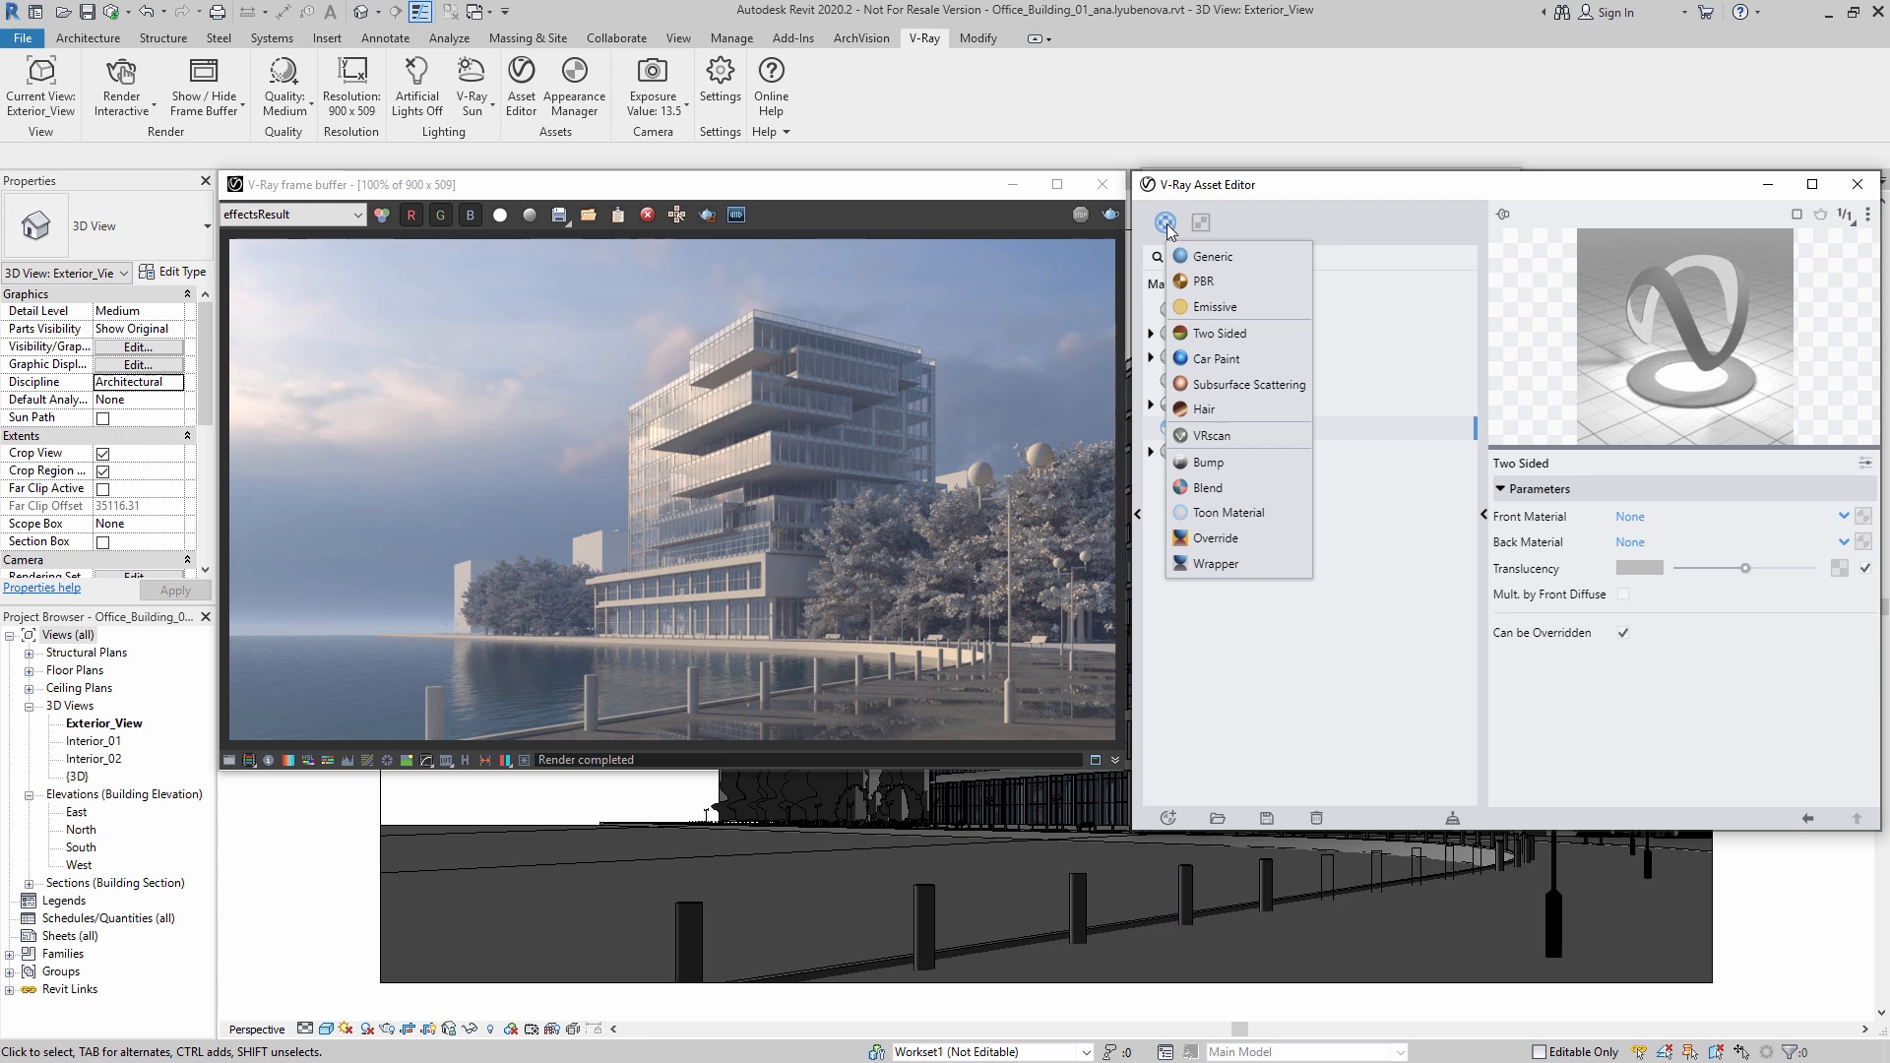
click(1231, 258)
double_click(1232, 405)
text(Tree_Leaves_01)
key(Return)
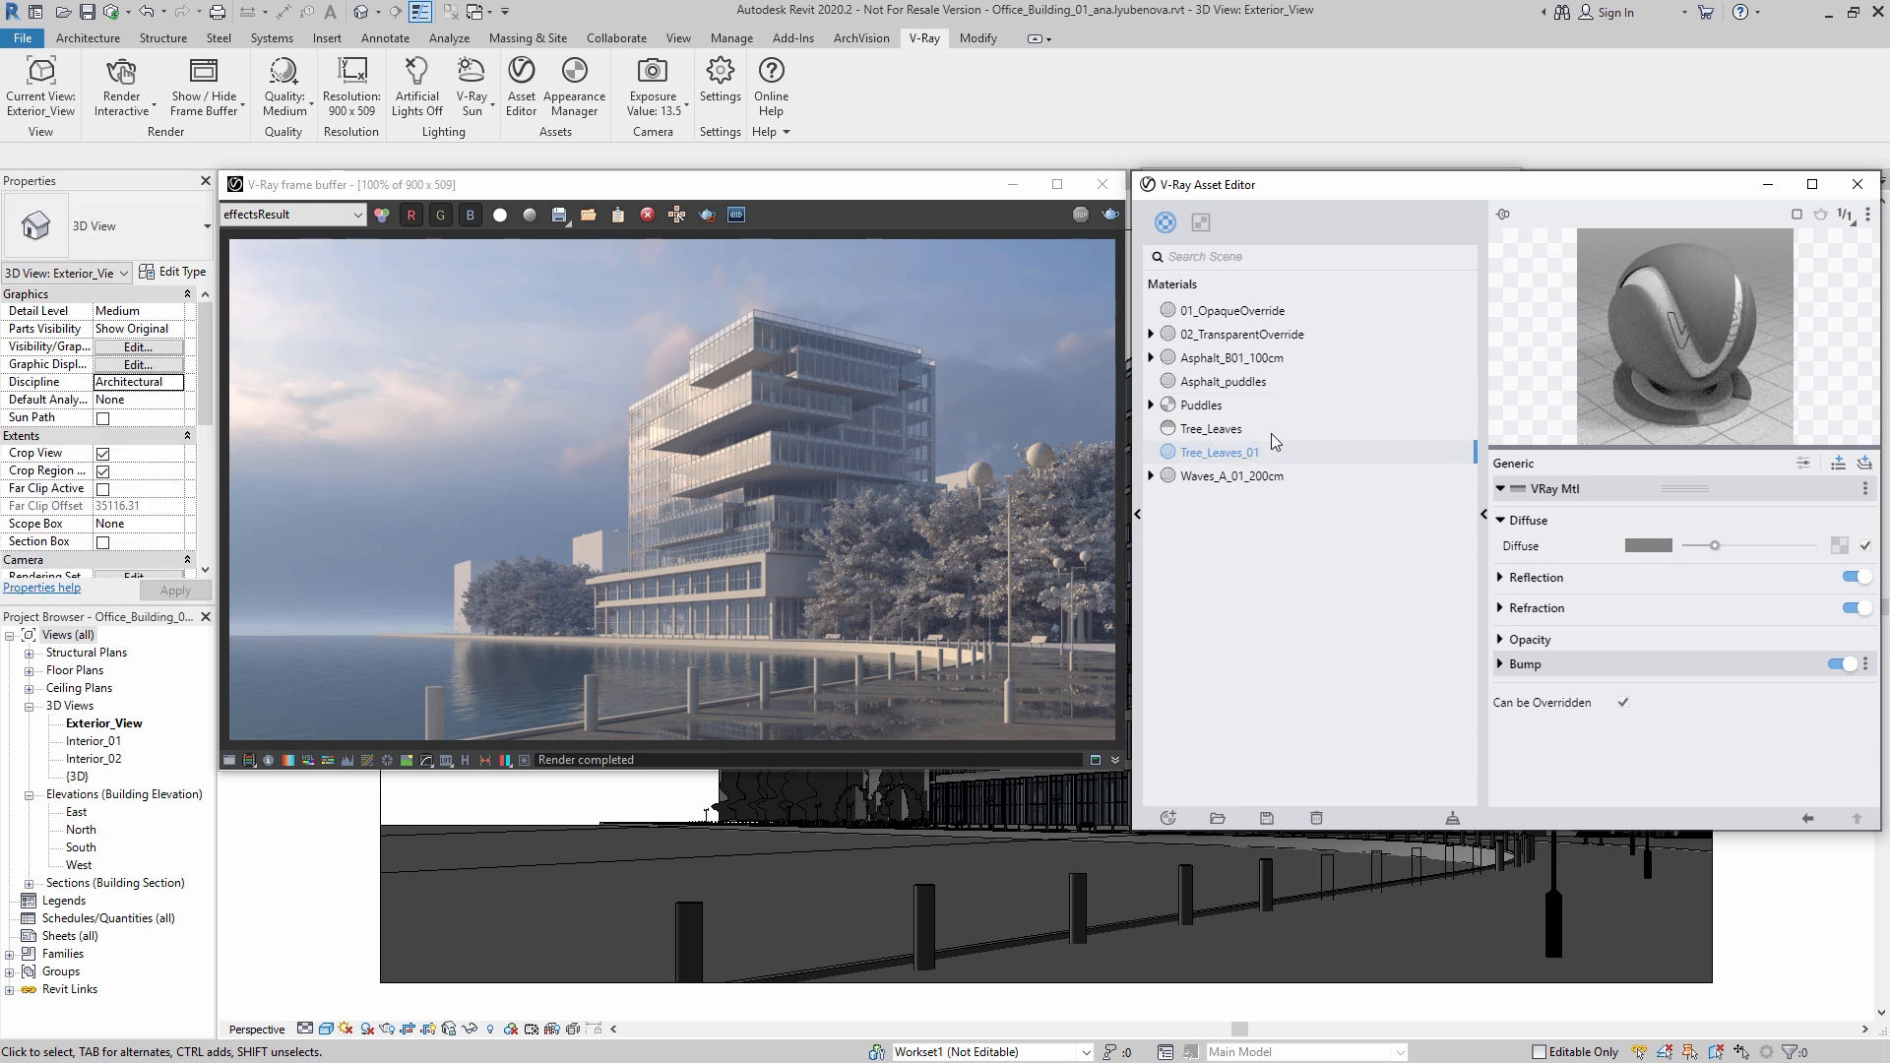
Step: Create a Bitmap texture in the scene's texture list from the file Leaf_Diff_01.jpg
click(1840, 546)
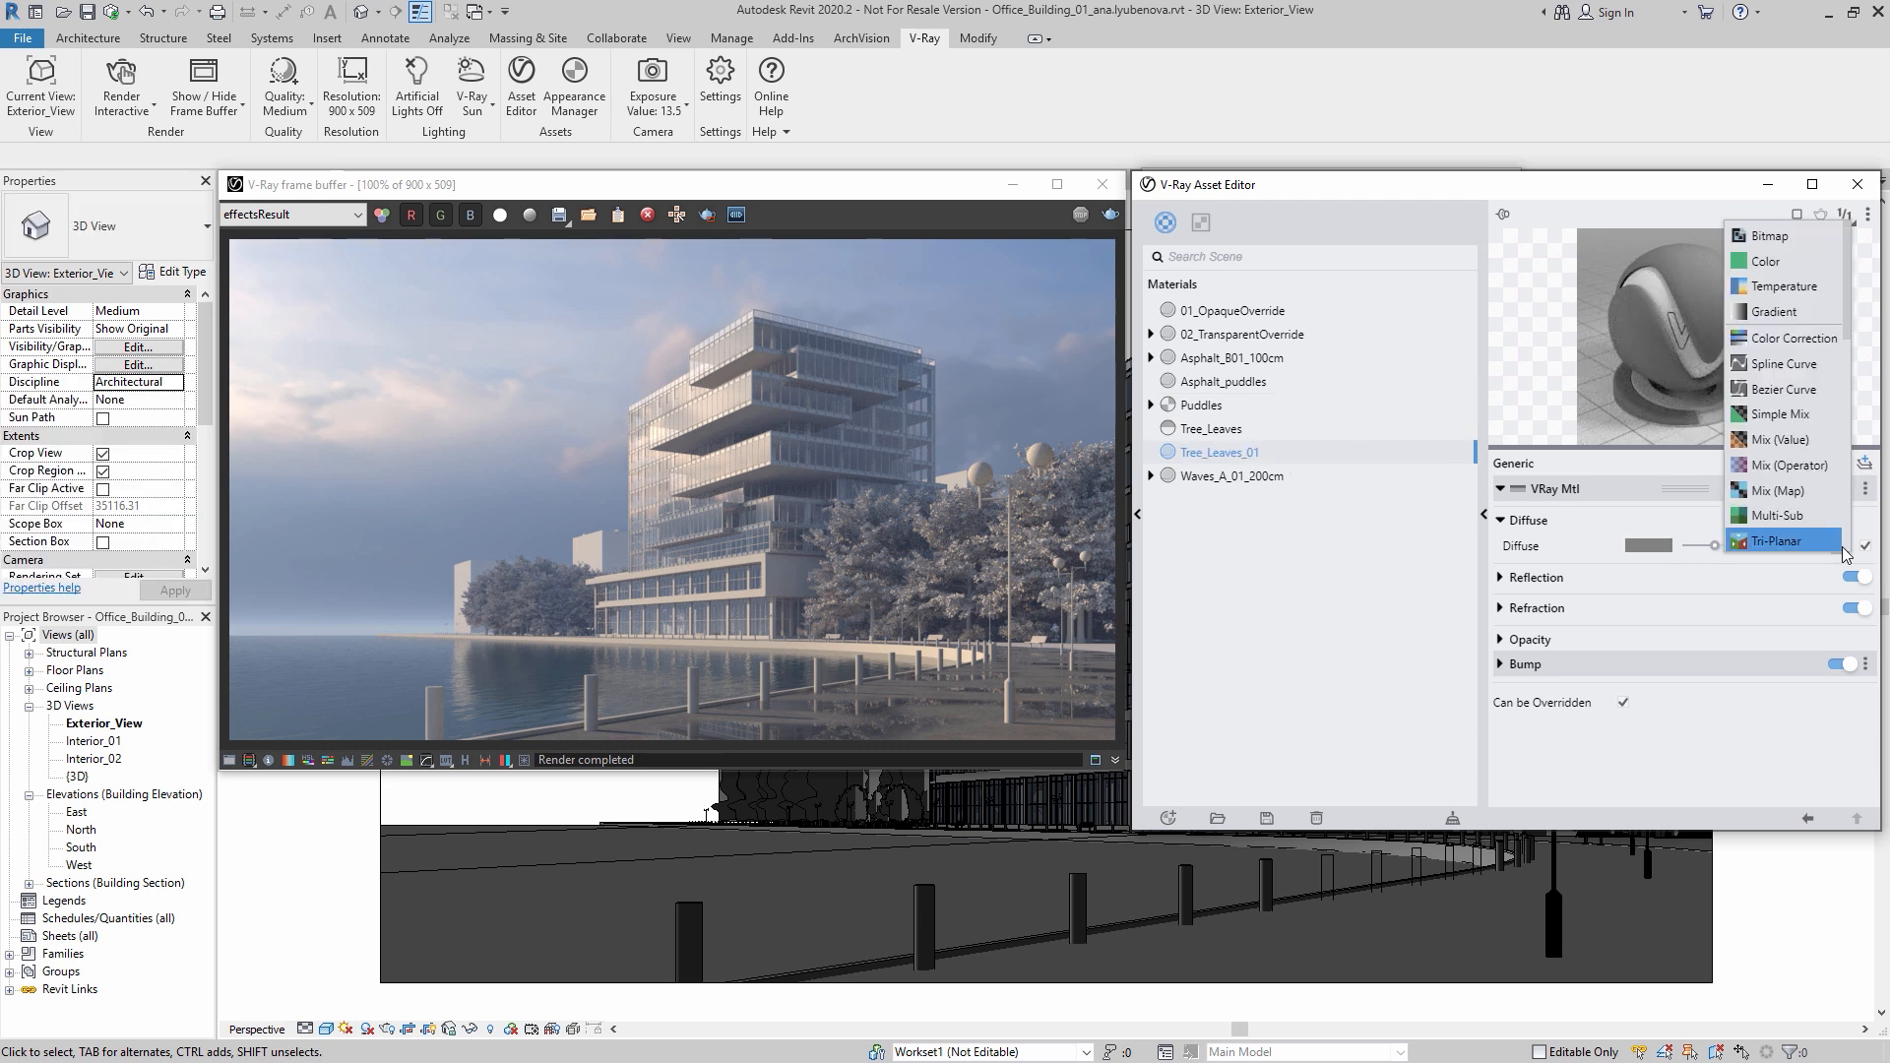
click(1775, 246)
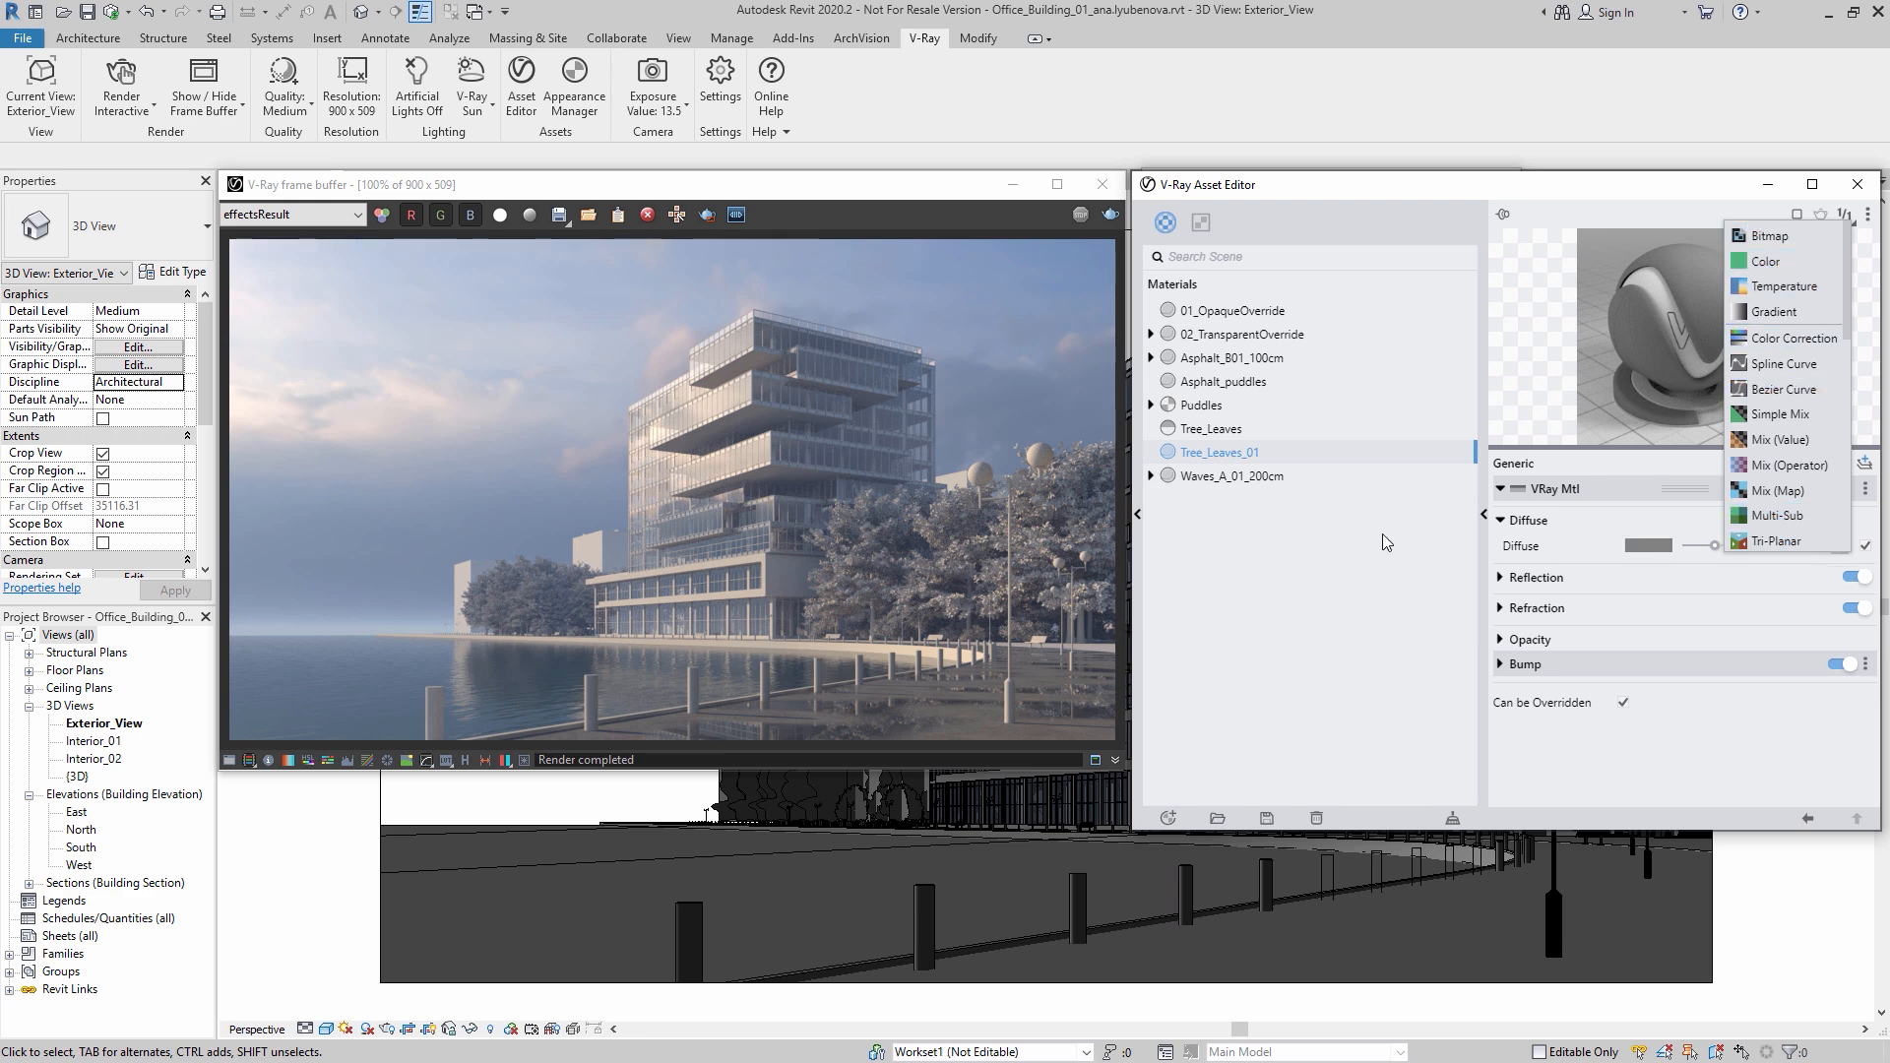
click(1201, 225)
click(1248, 256)
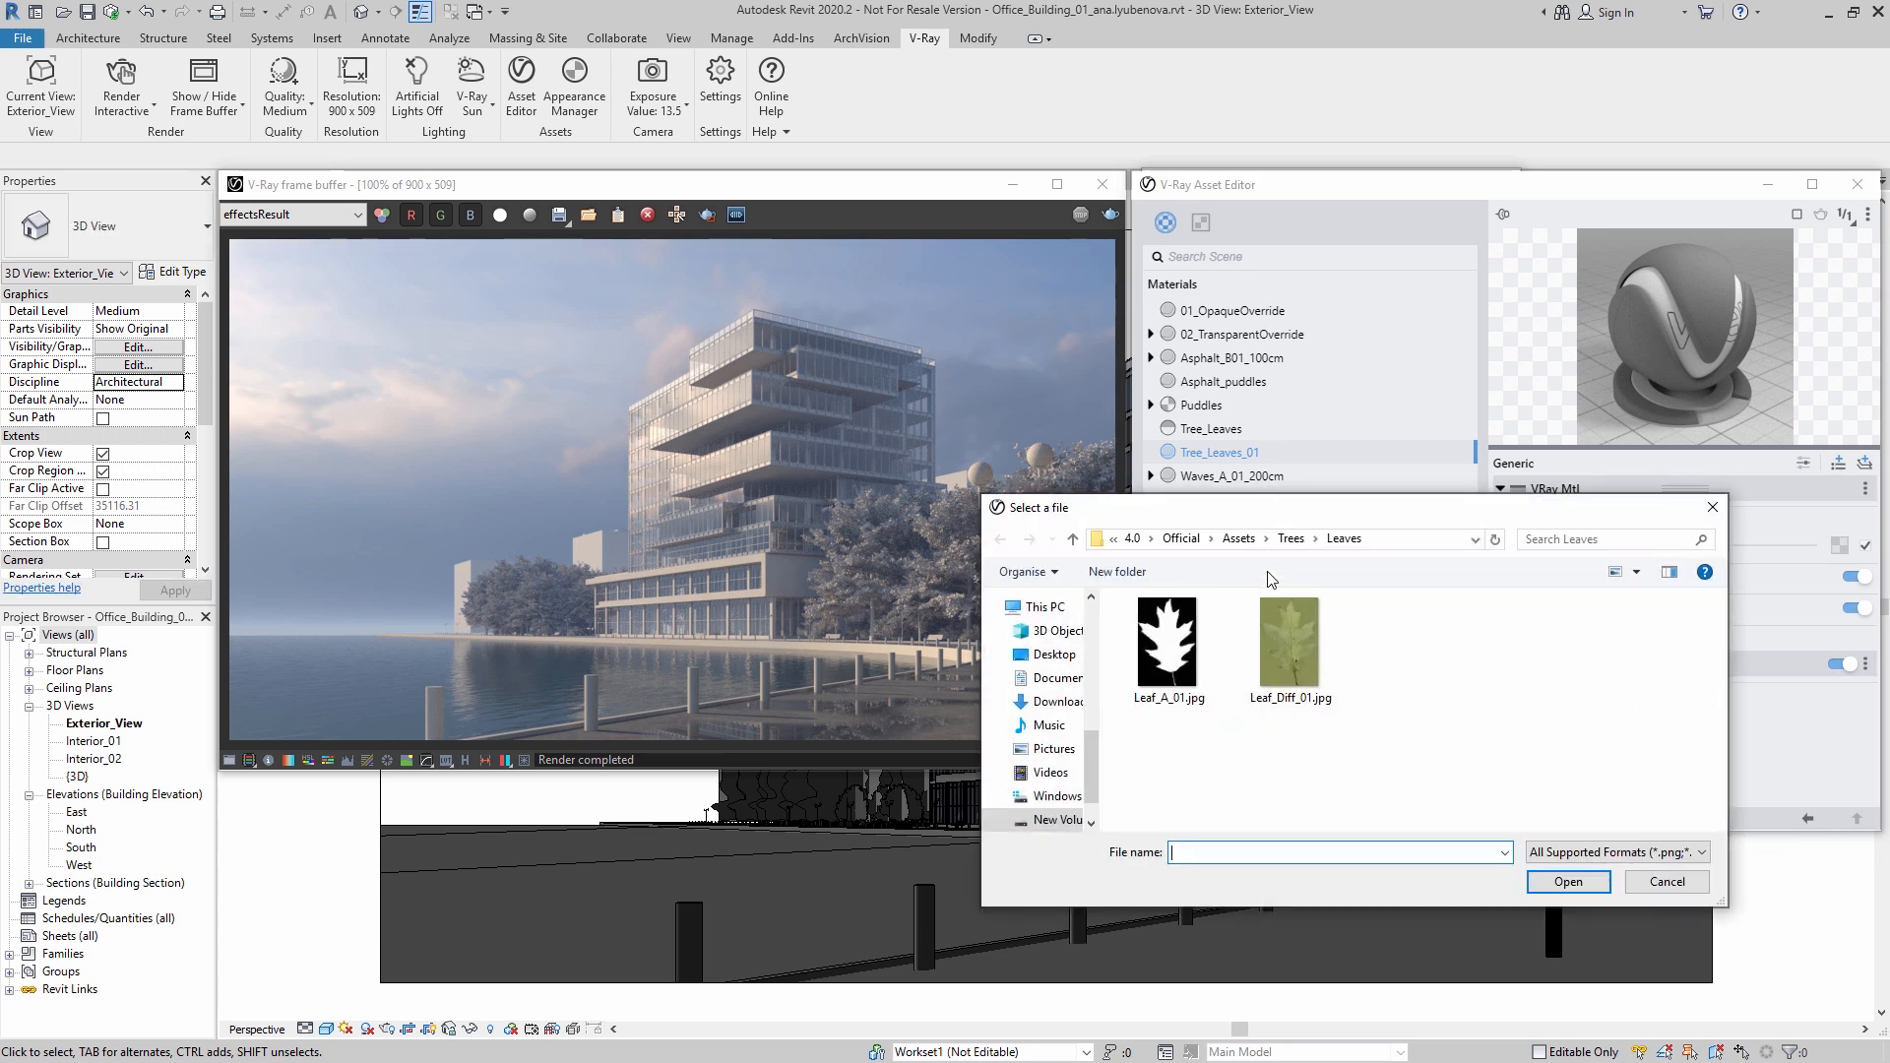
click(1278, 653)
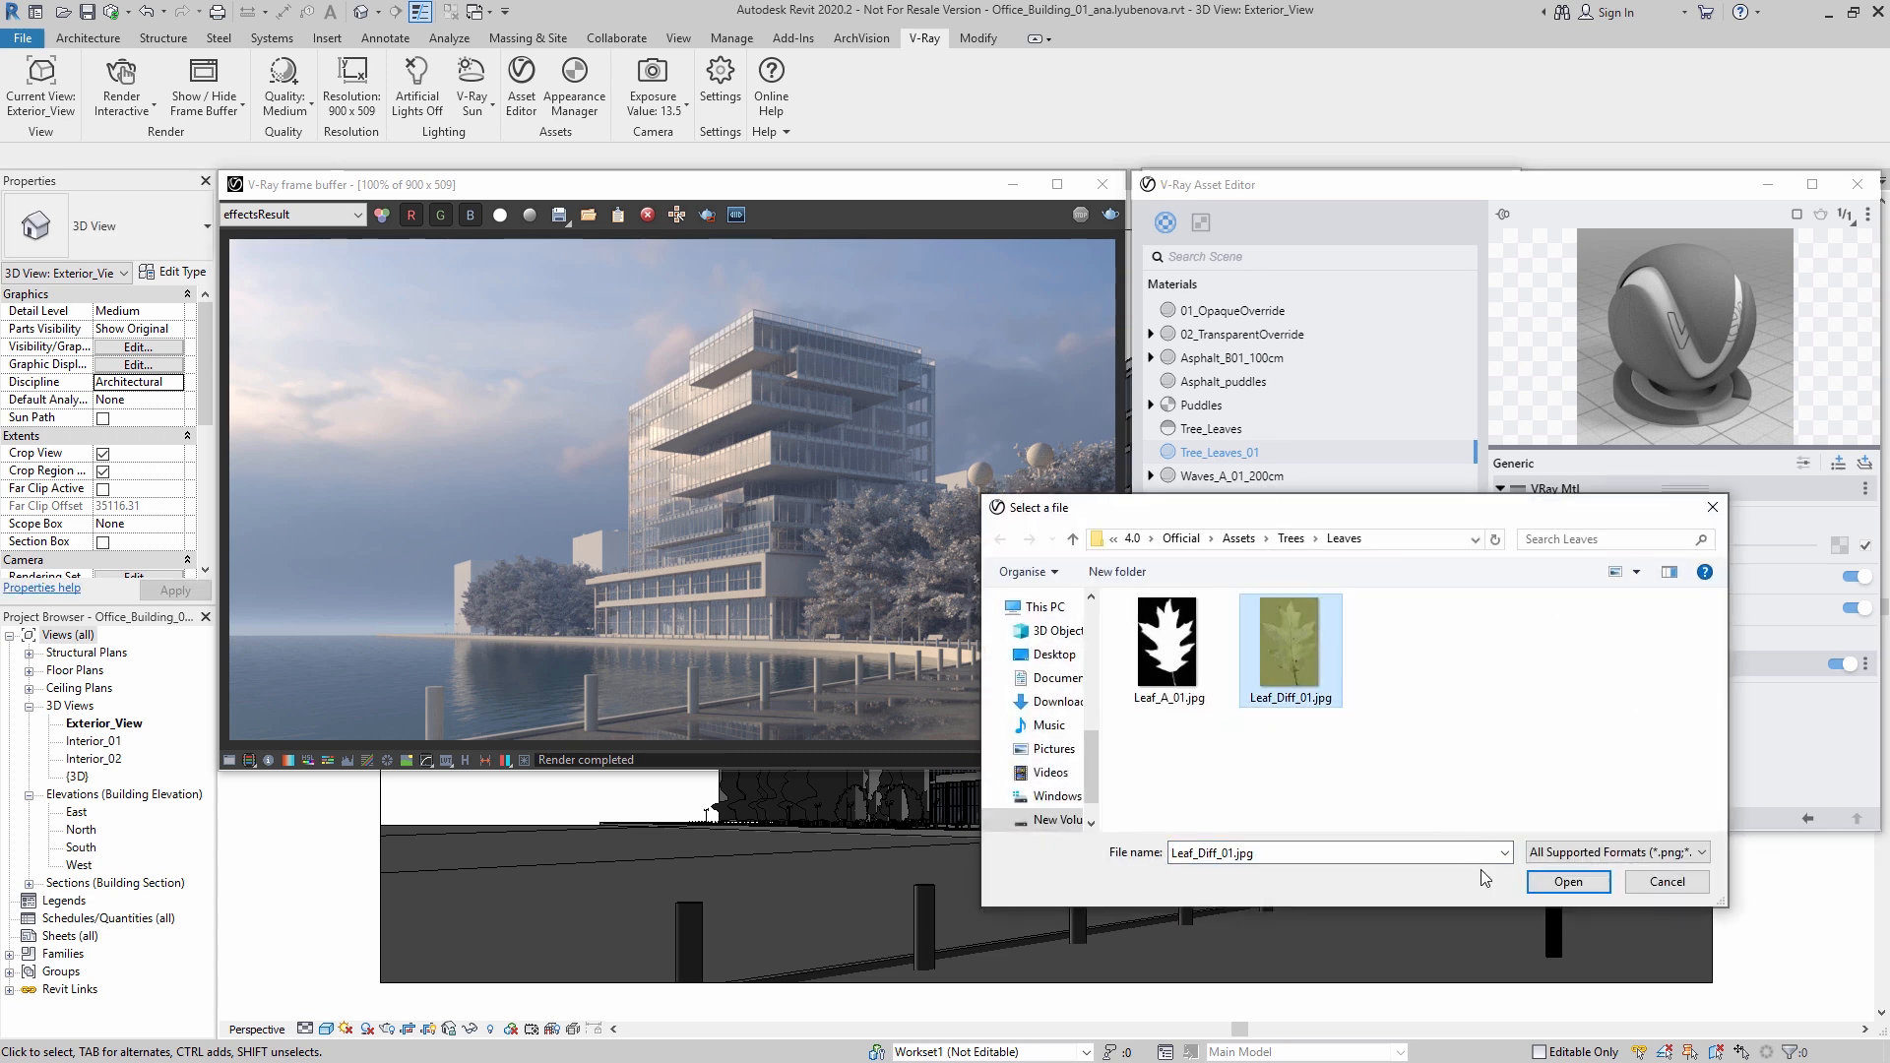
click(1568, 881)
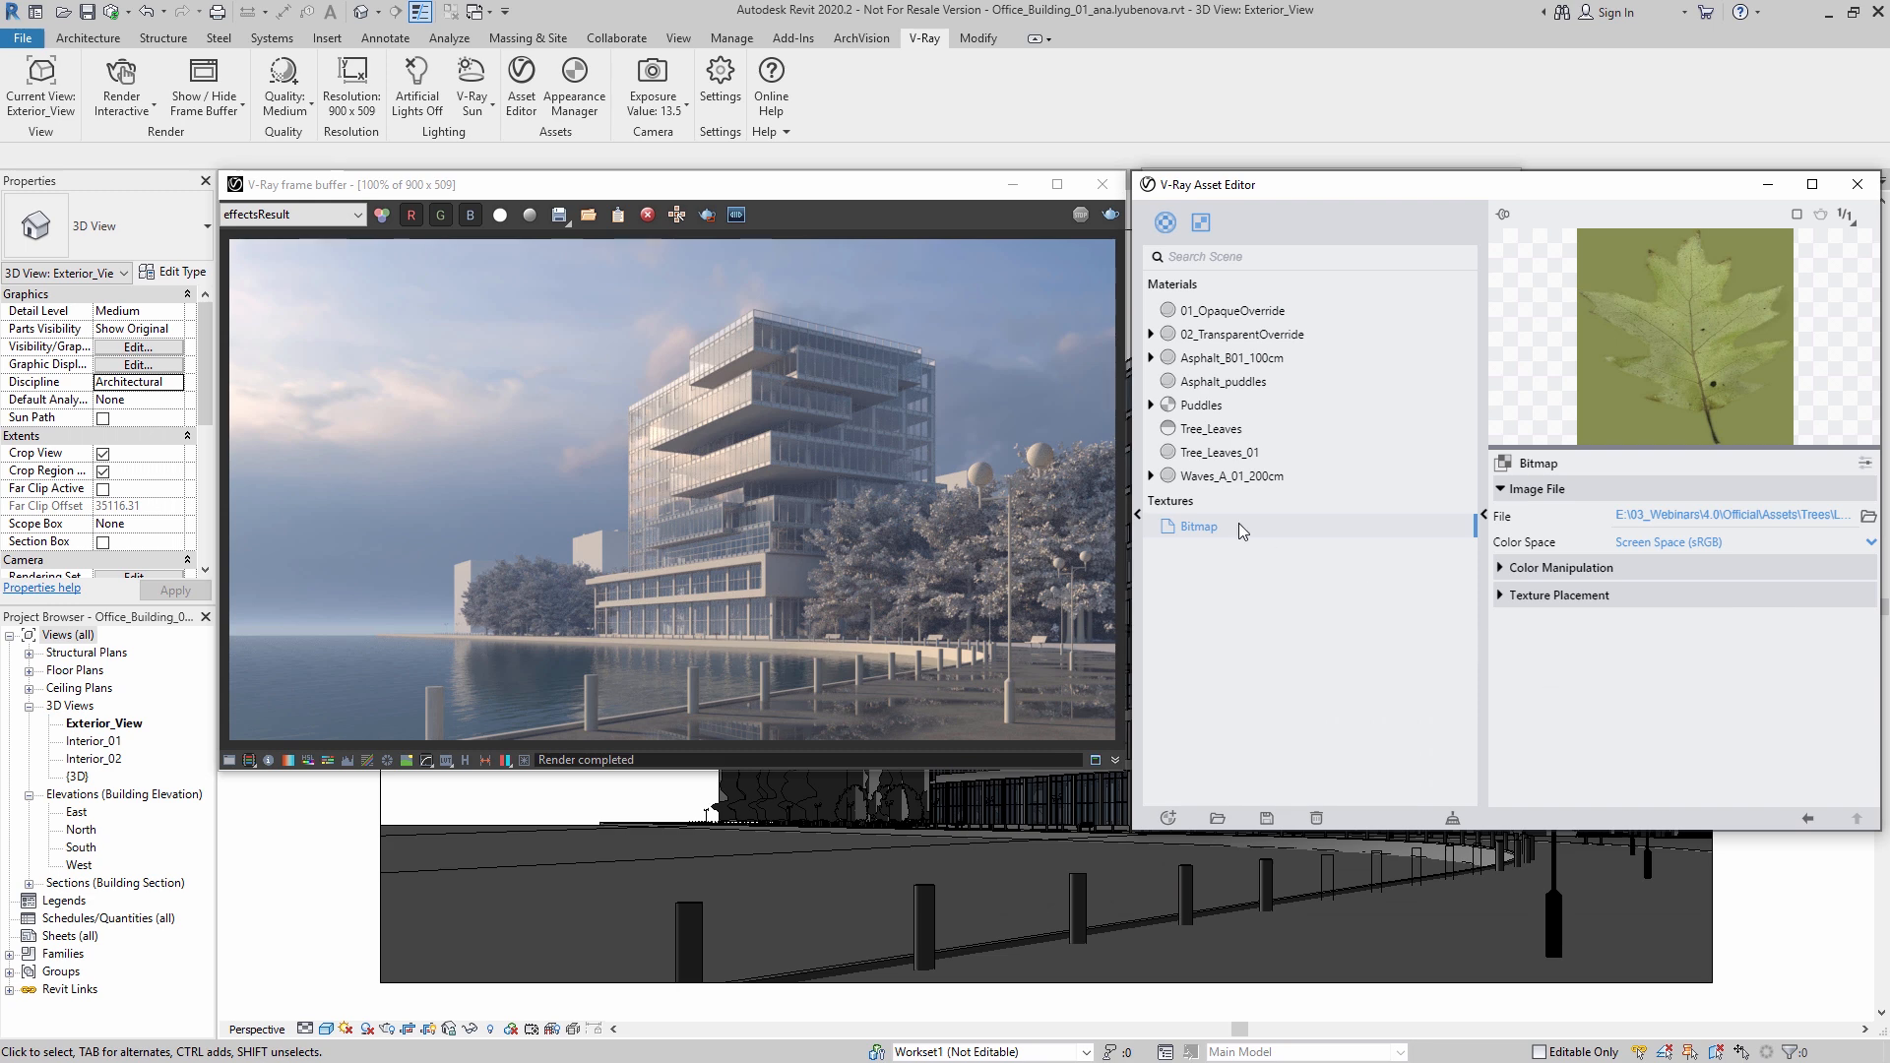
Step: Assign the leaf Bitmap texture to the Diffuse slot of the Tree_Leaves_01 material as a copy
click(1205, 453)
drag(1200, 535, 1843, 553)
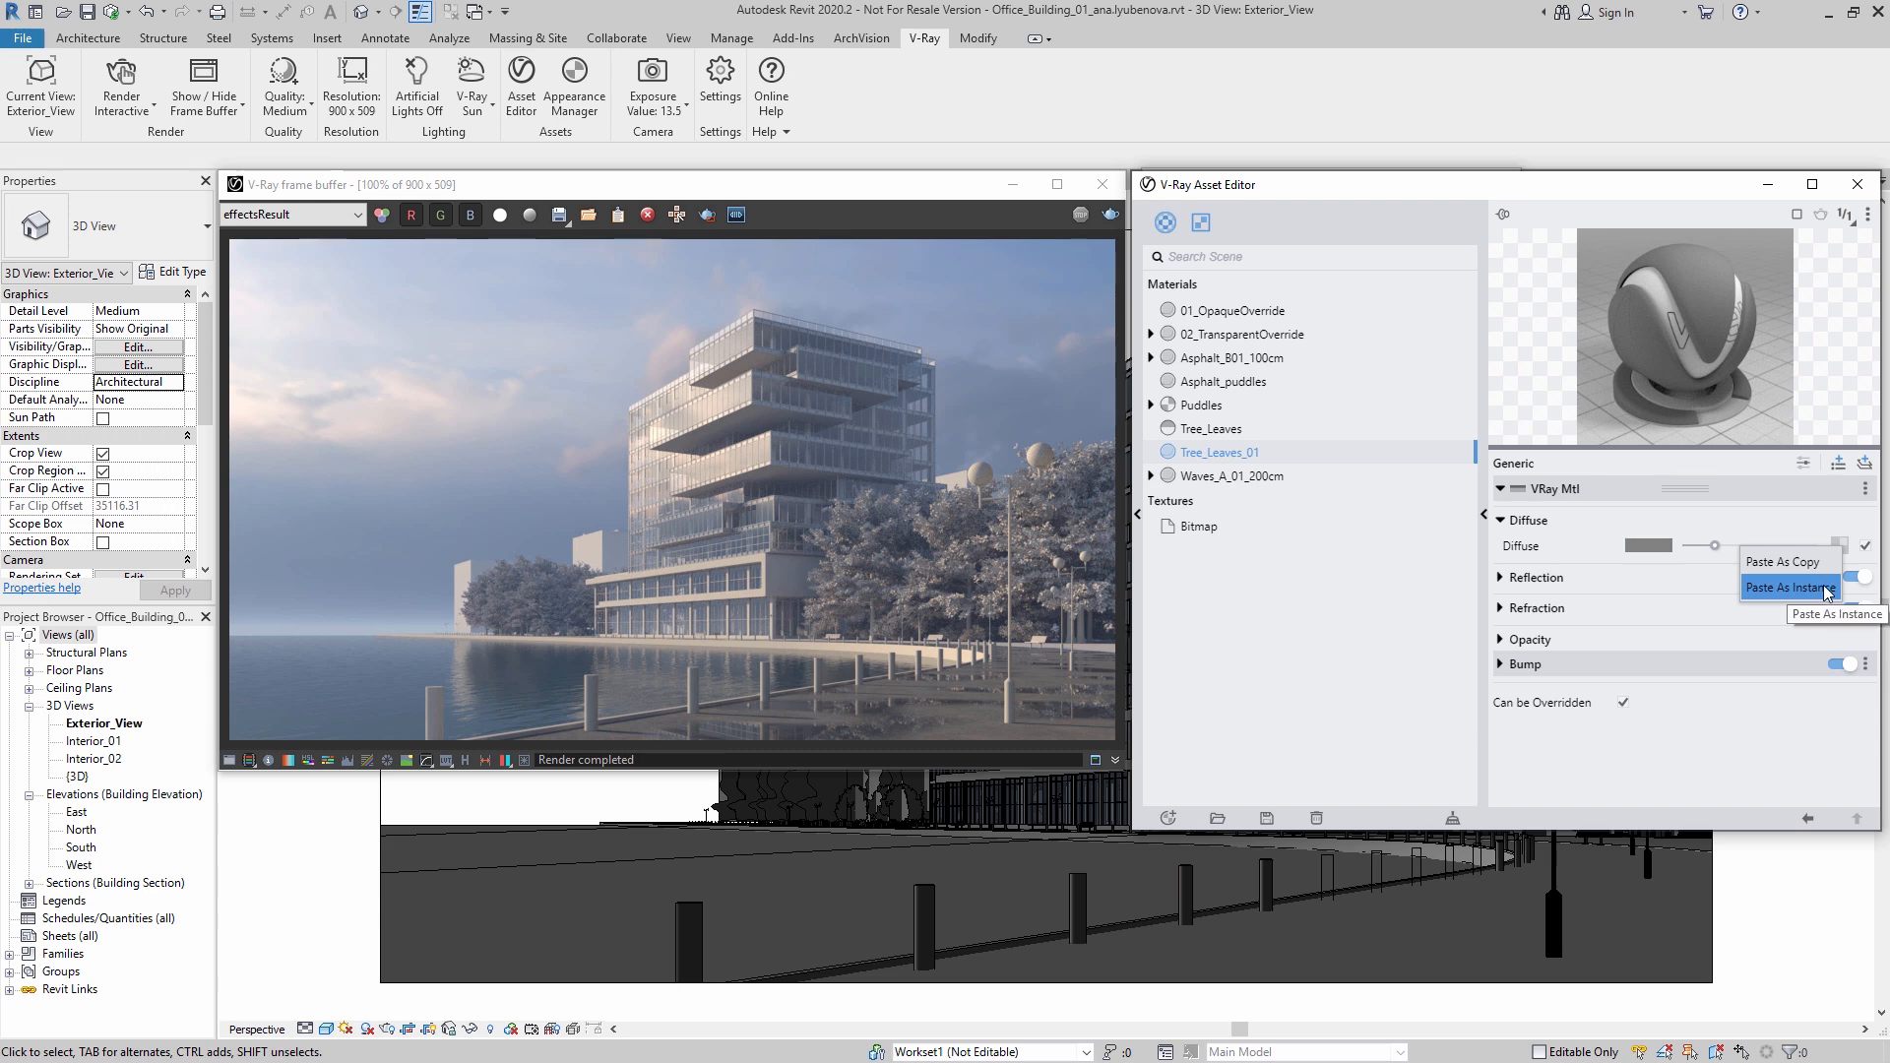
click(1815, 563)
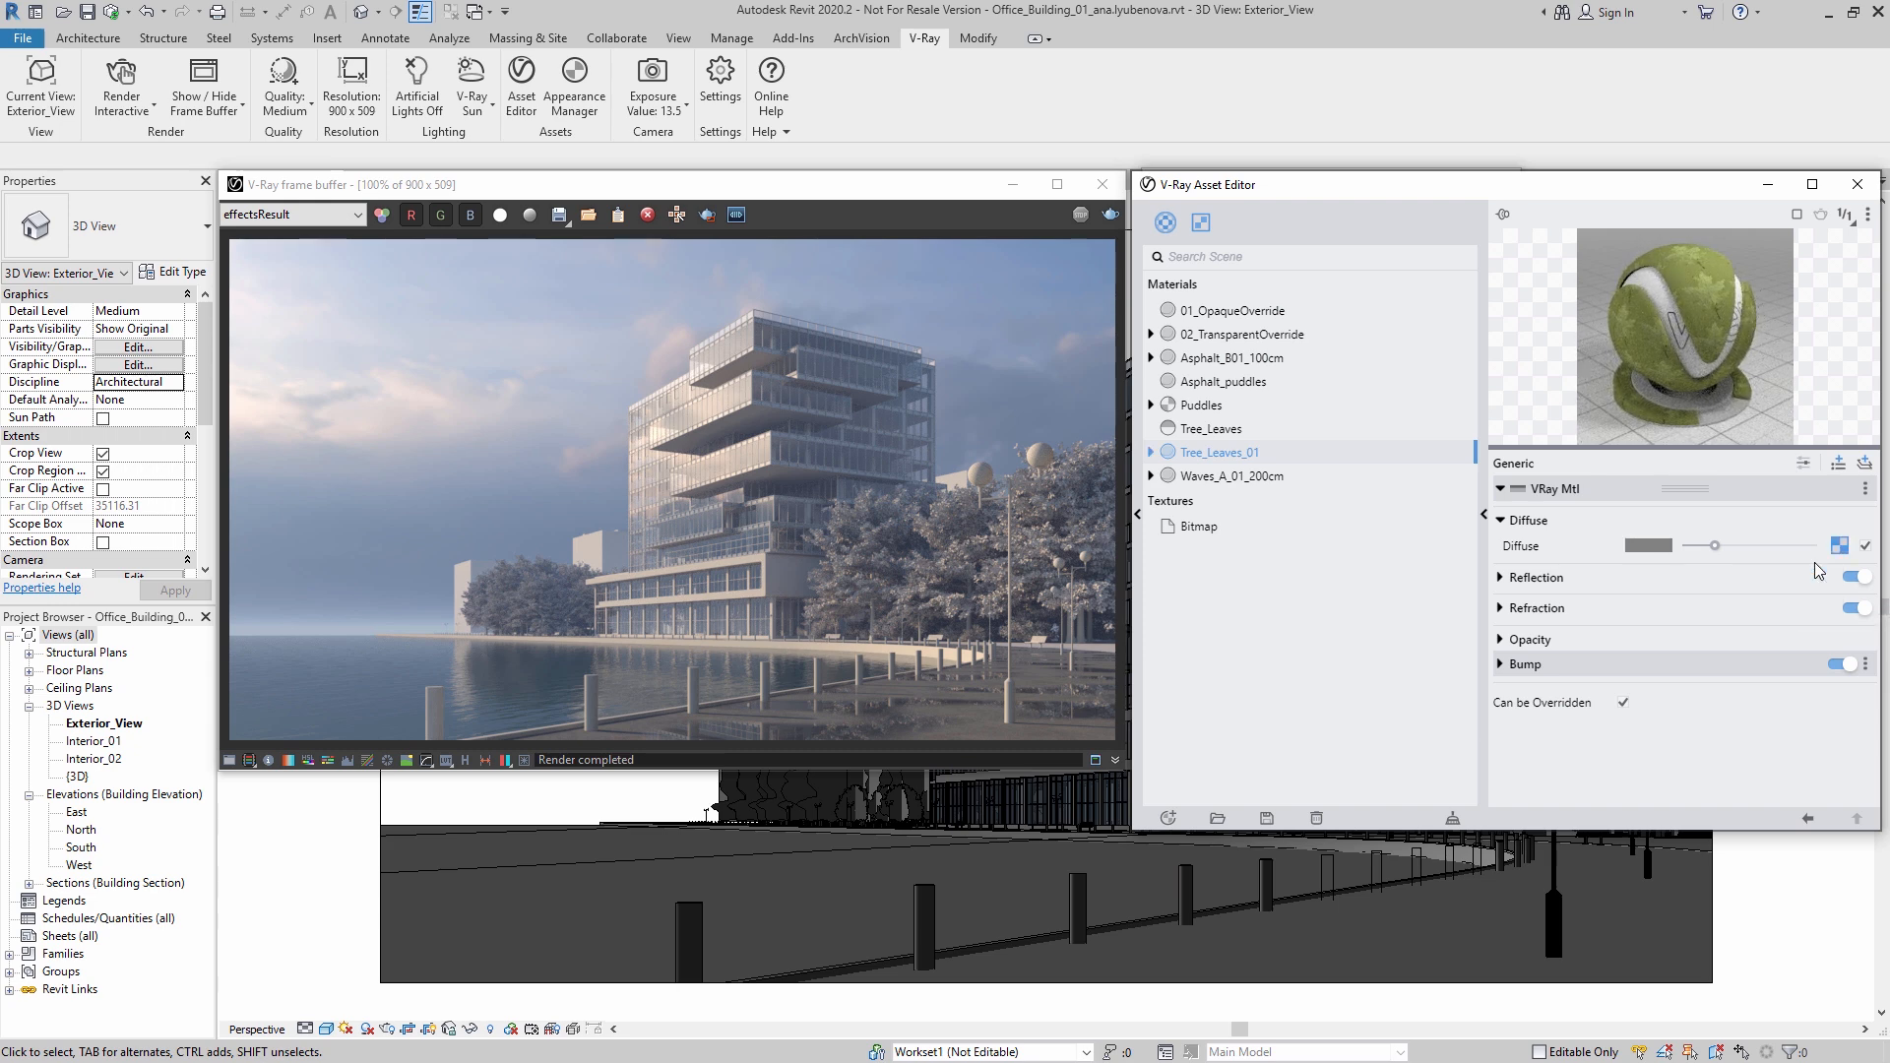
Step: Add a Bitmap with the file Leaf_A_01.jpg to the Opacity slot of Tree_Leaves_01
click(1528, 641)
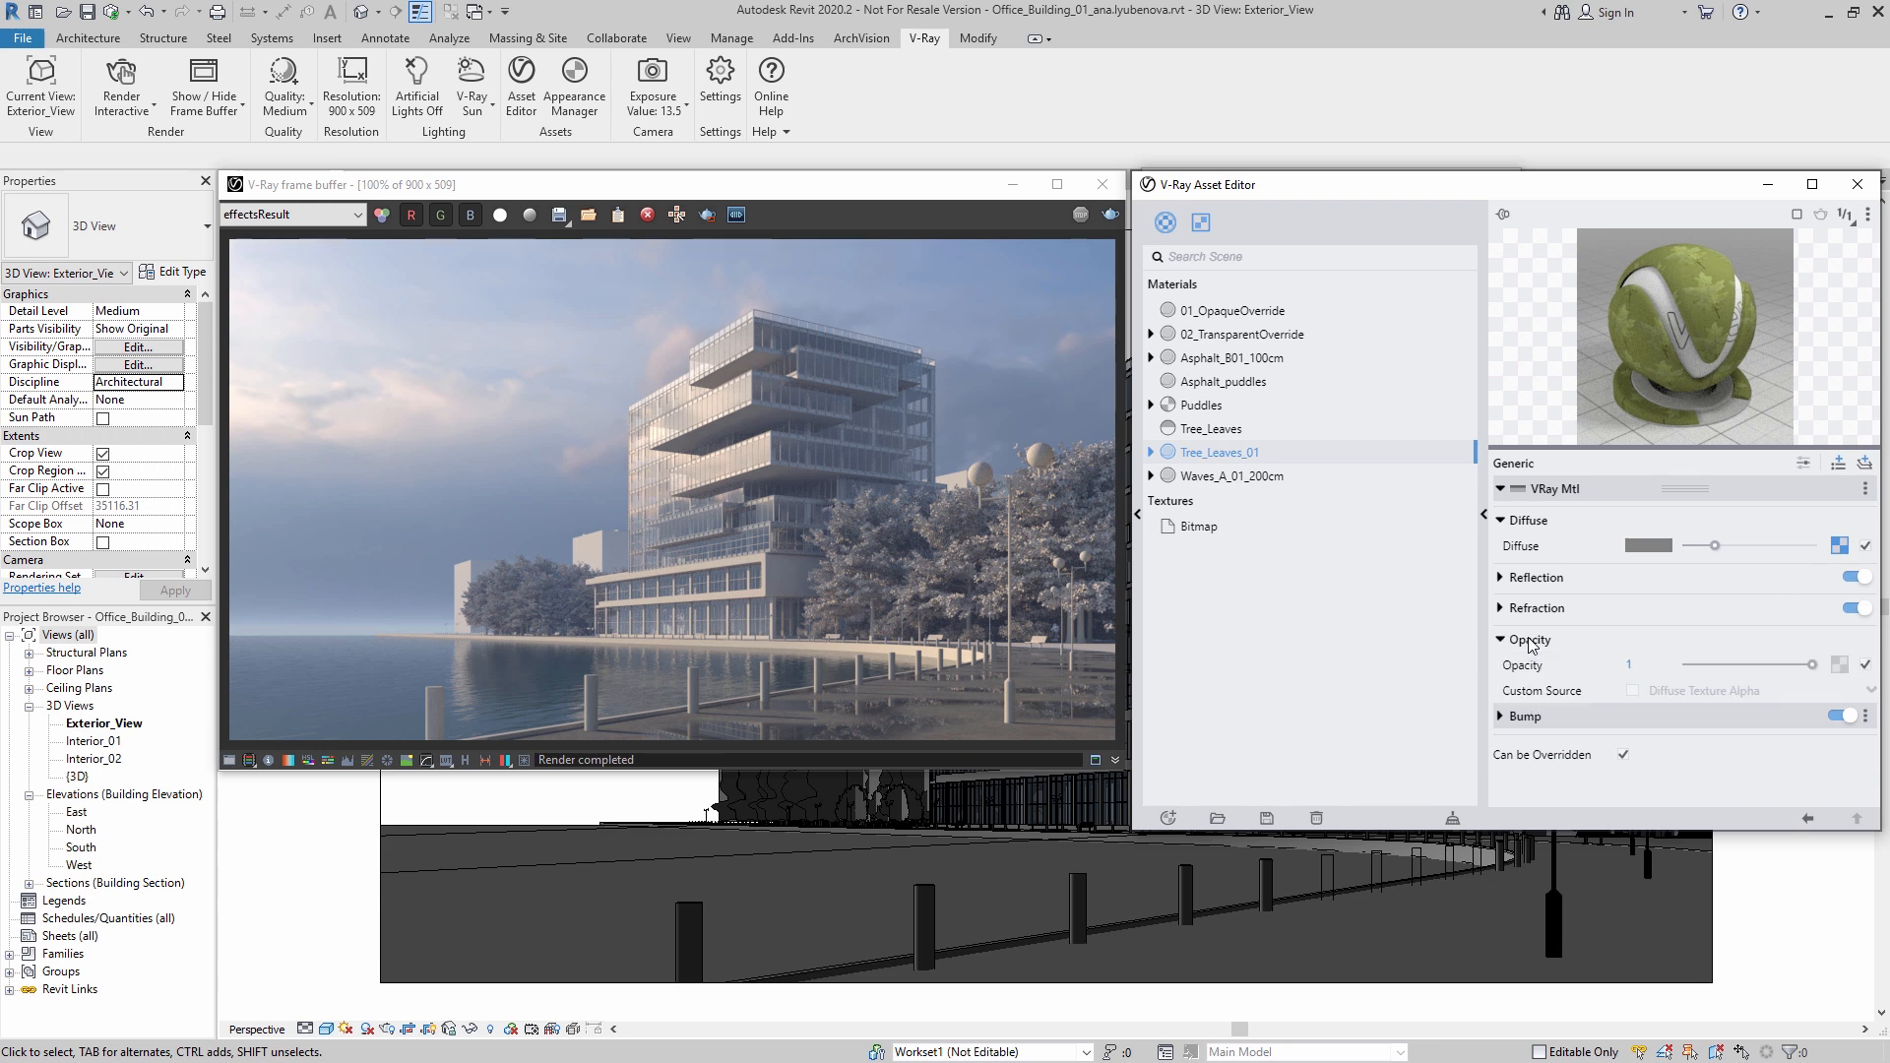
click(1840, 667)
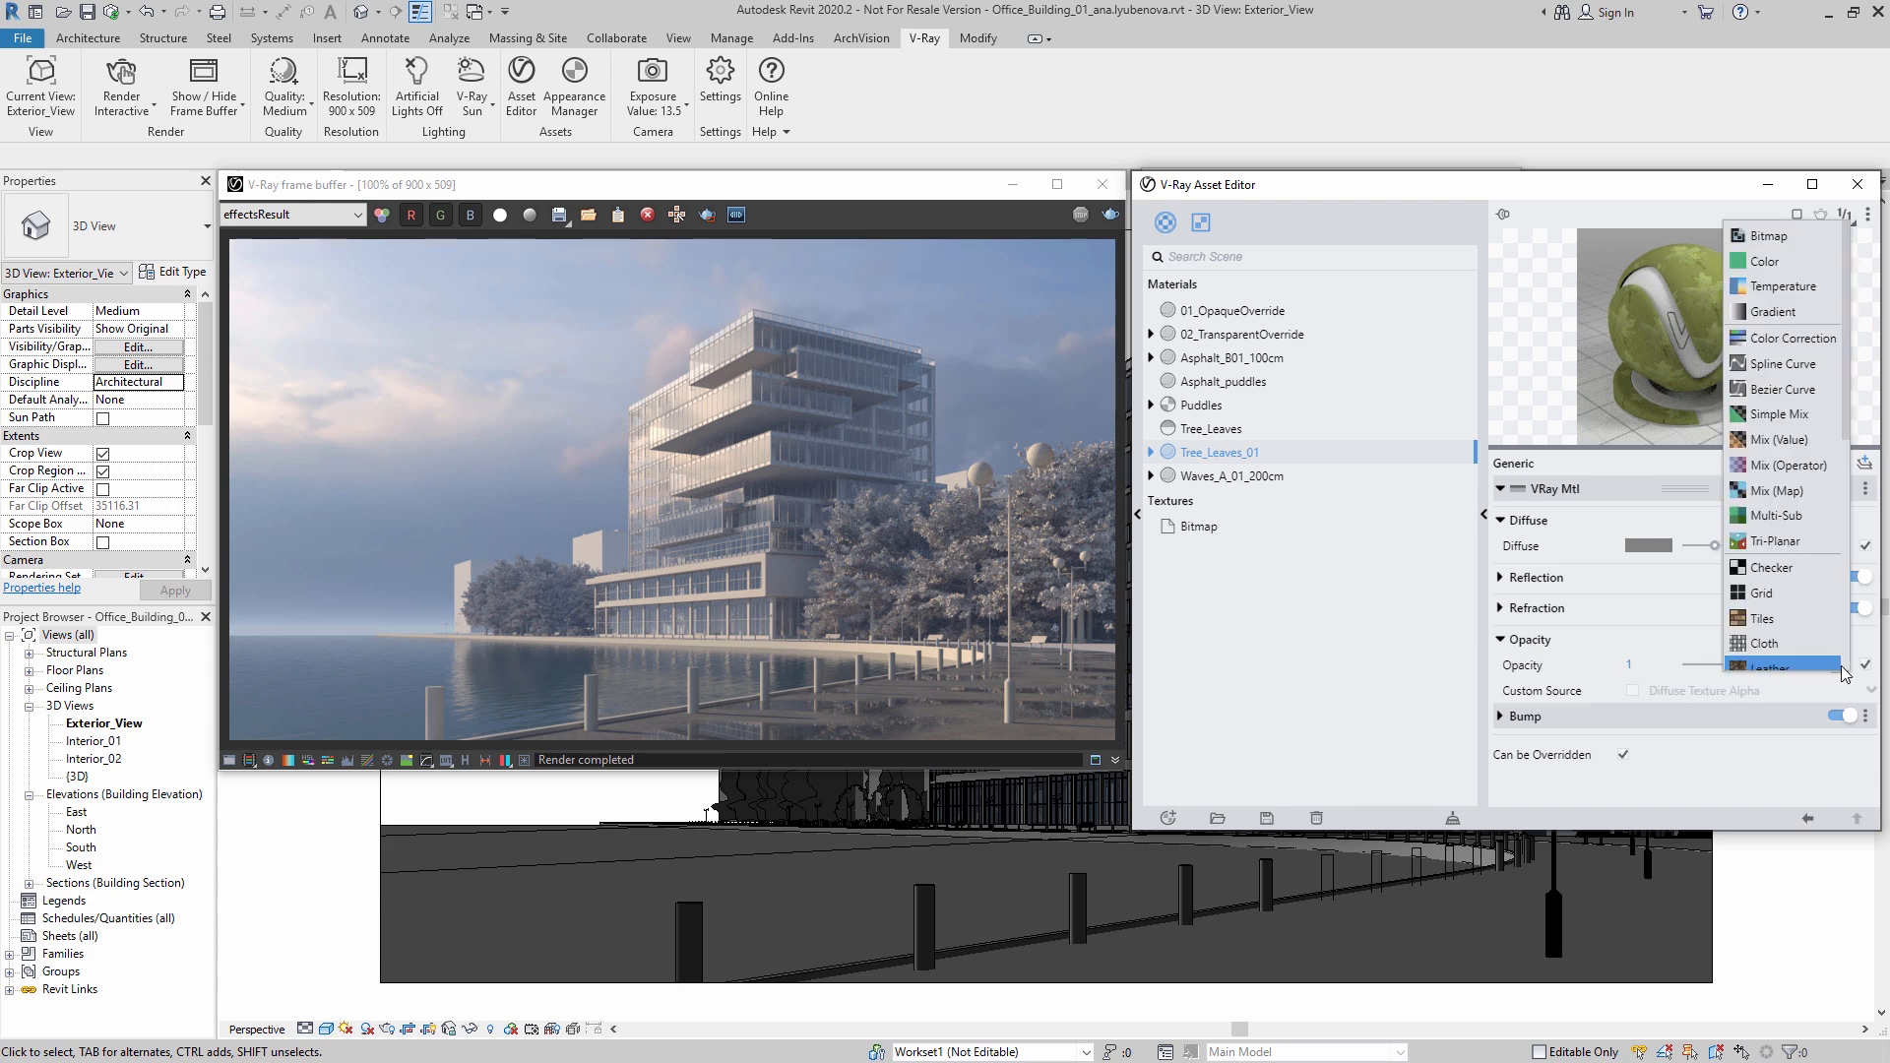
click(1759, 243)
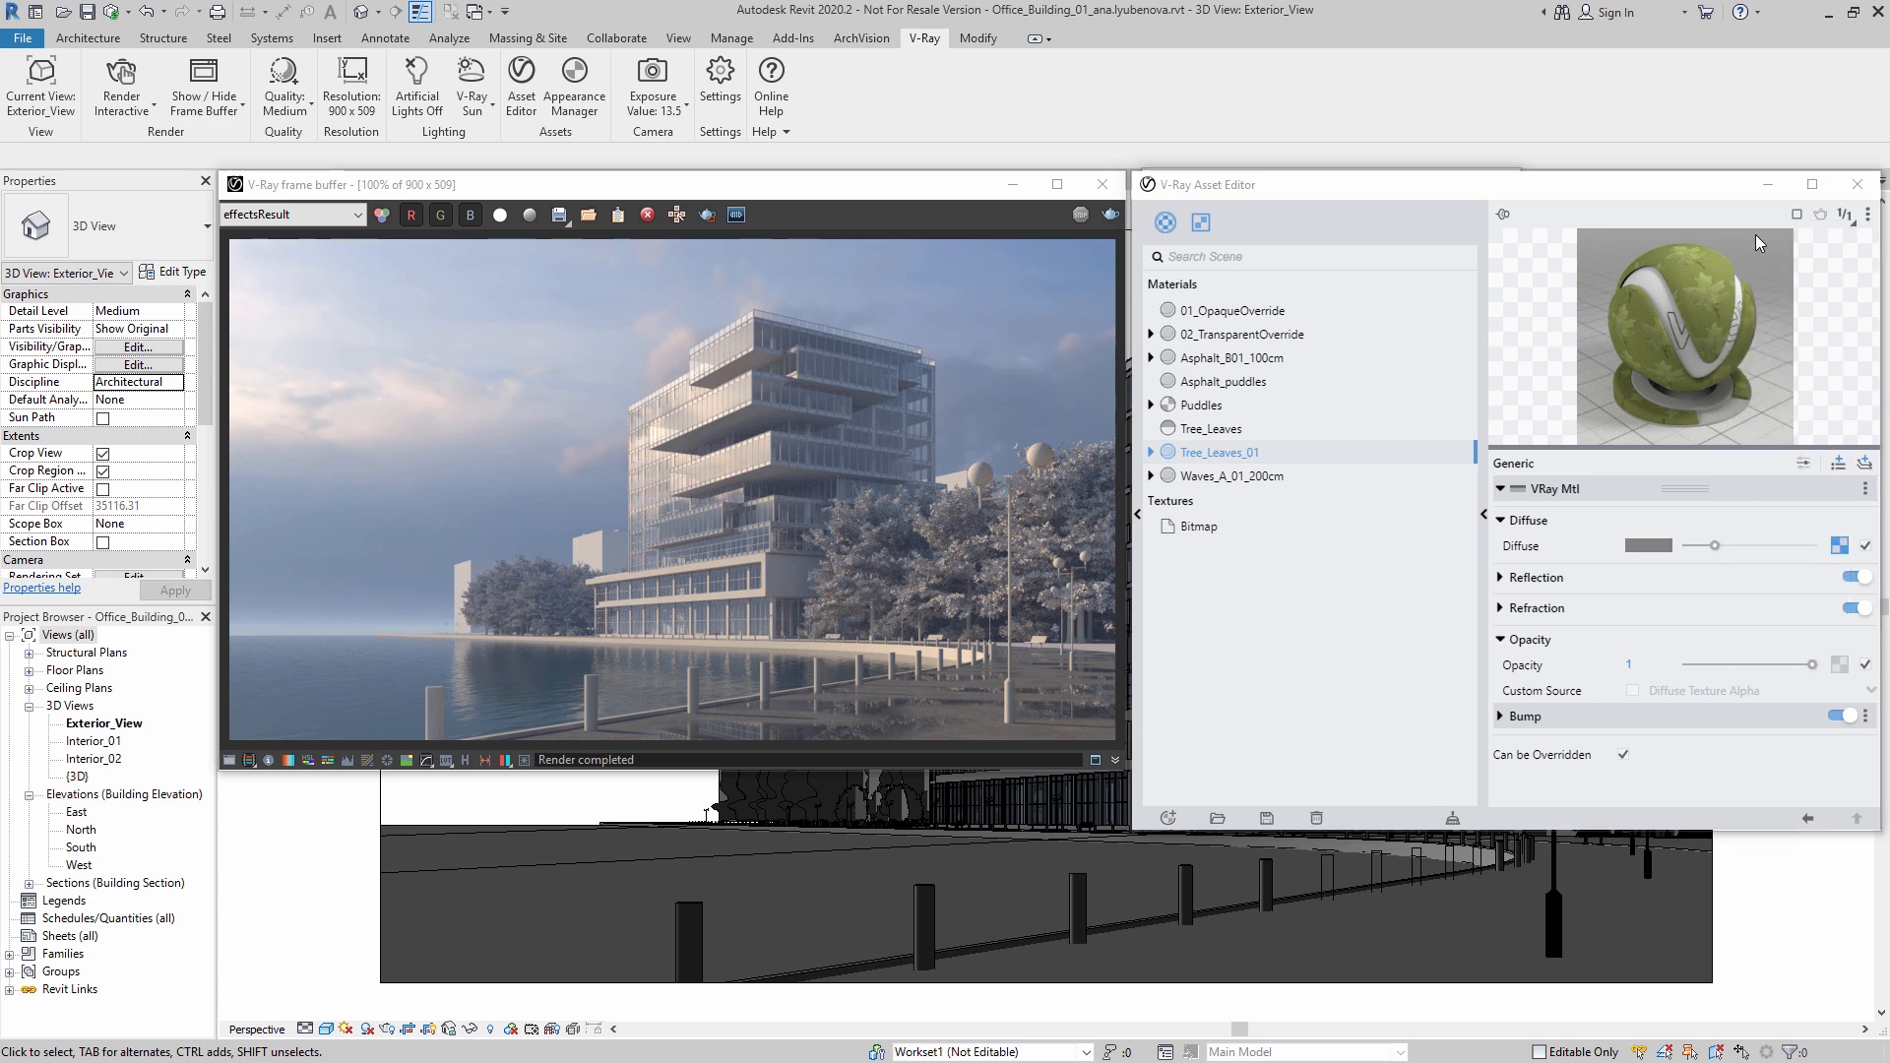
click(1161, 647)
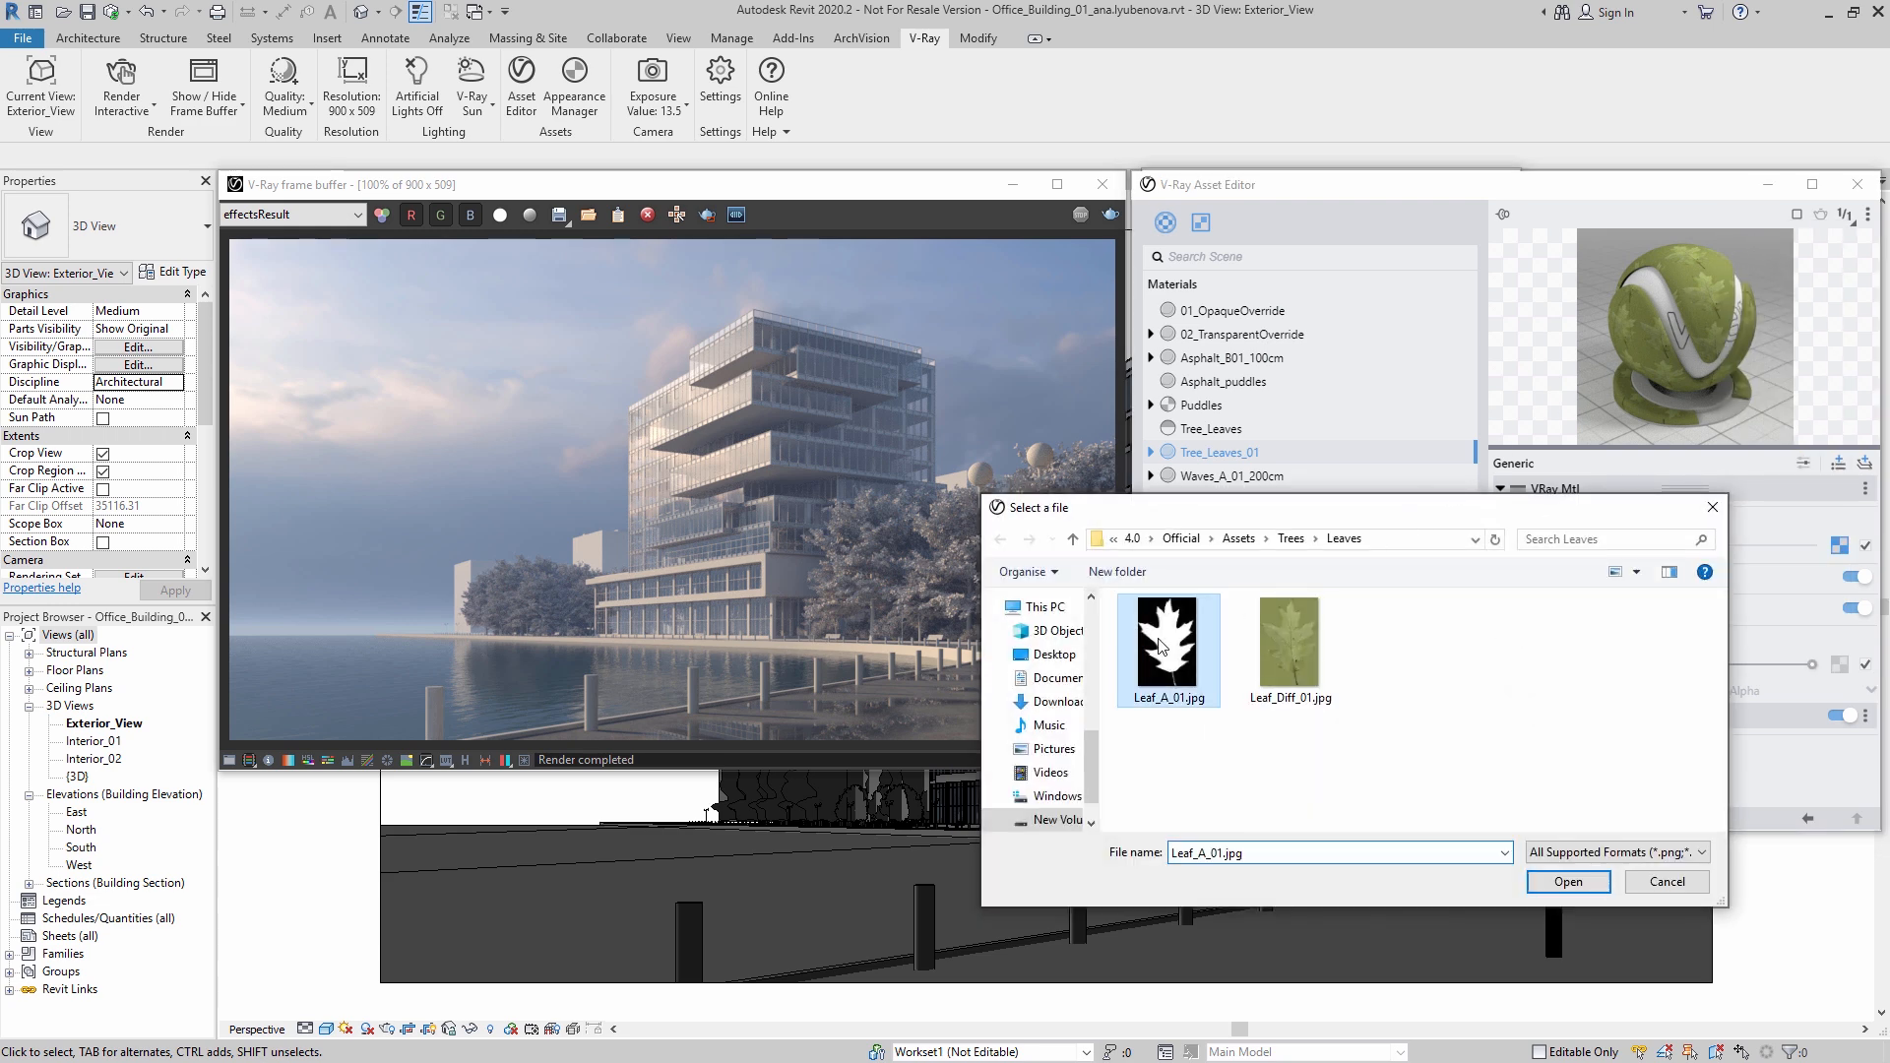
click(1565, 883)
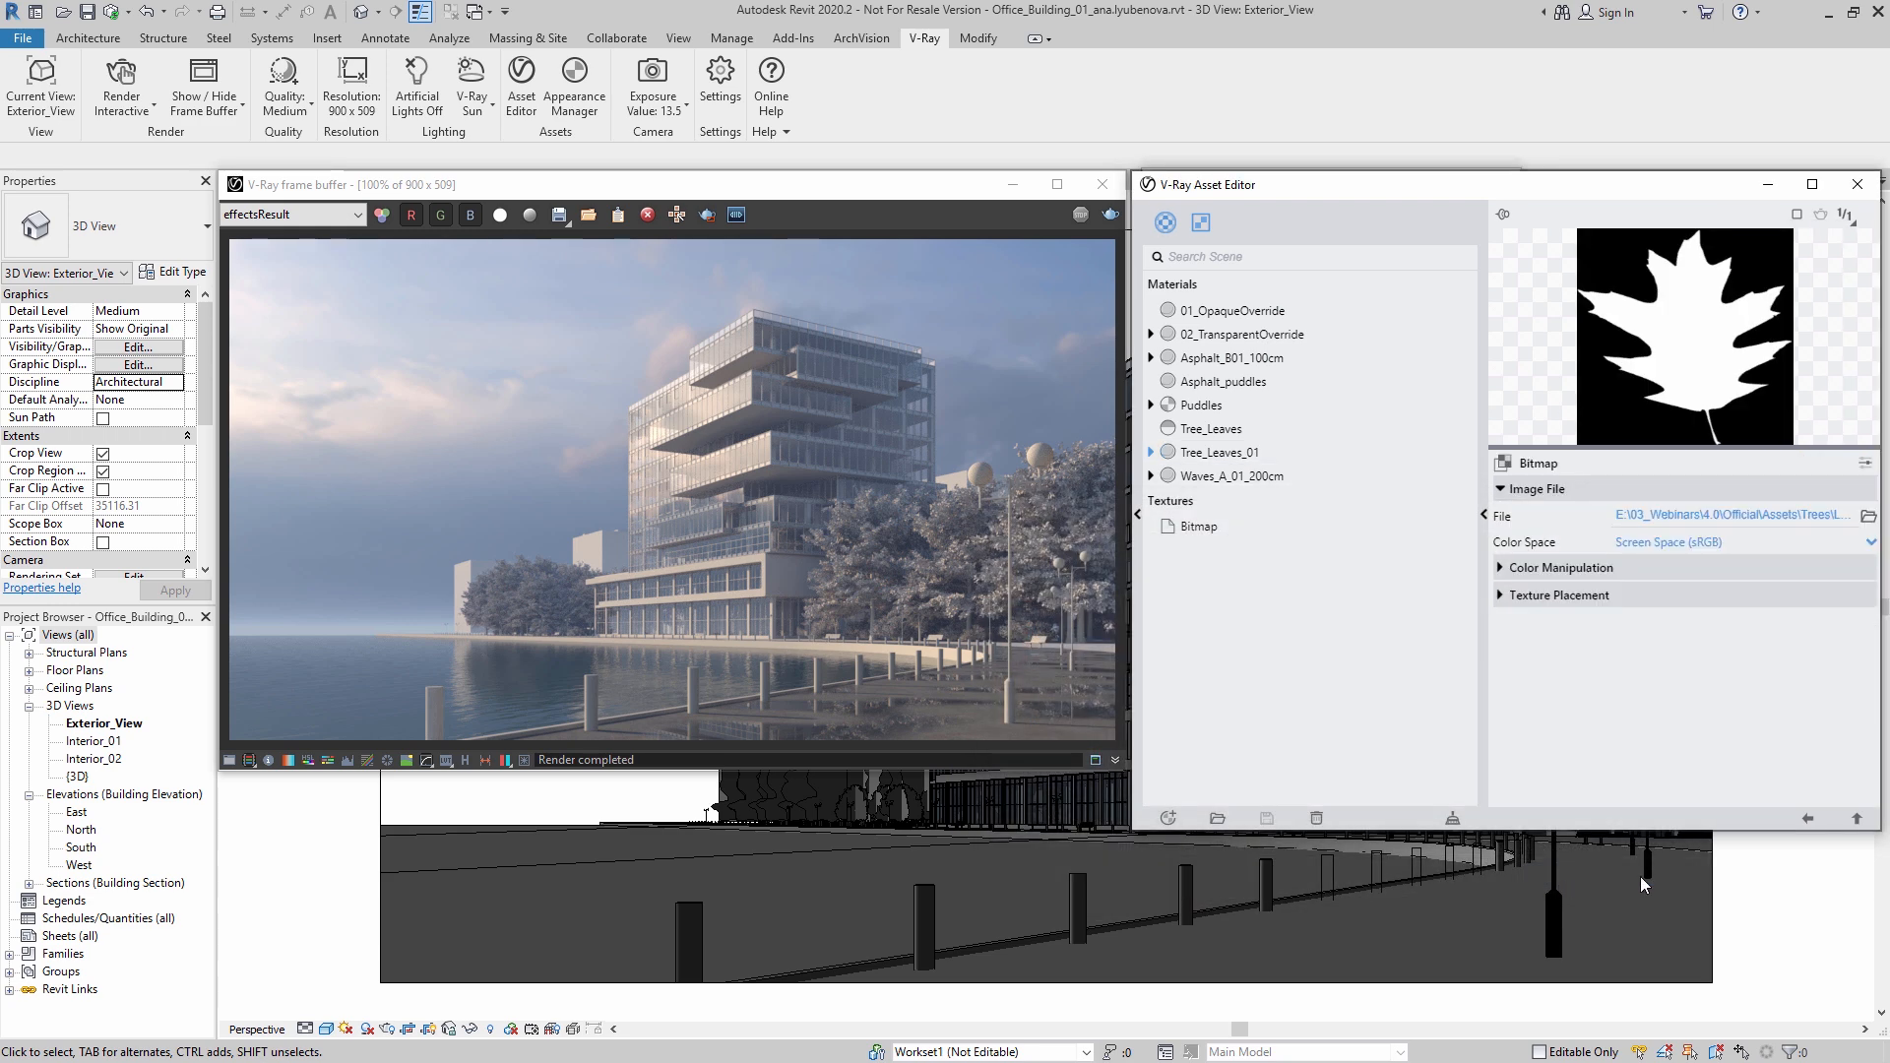
click(1807, 818)
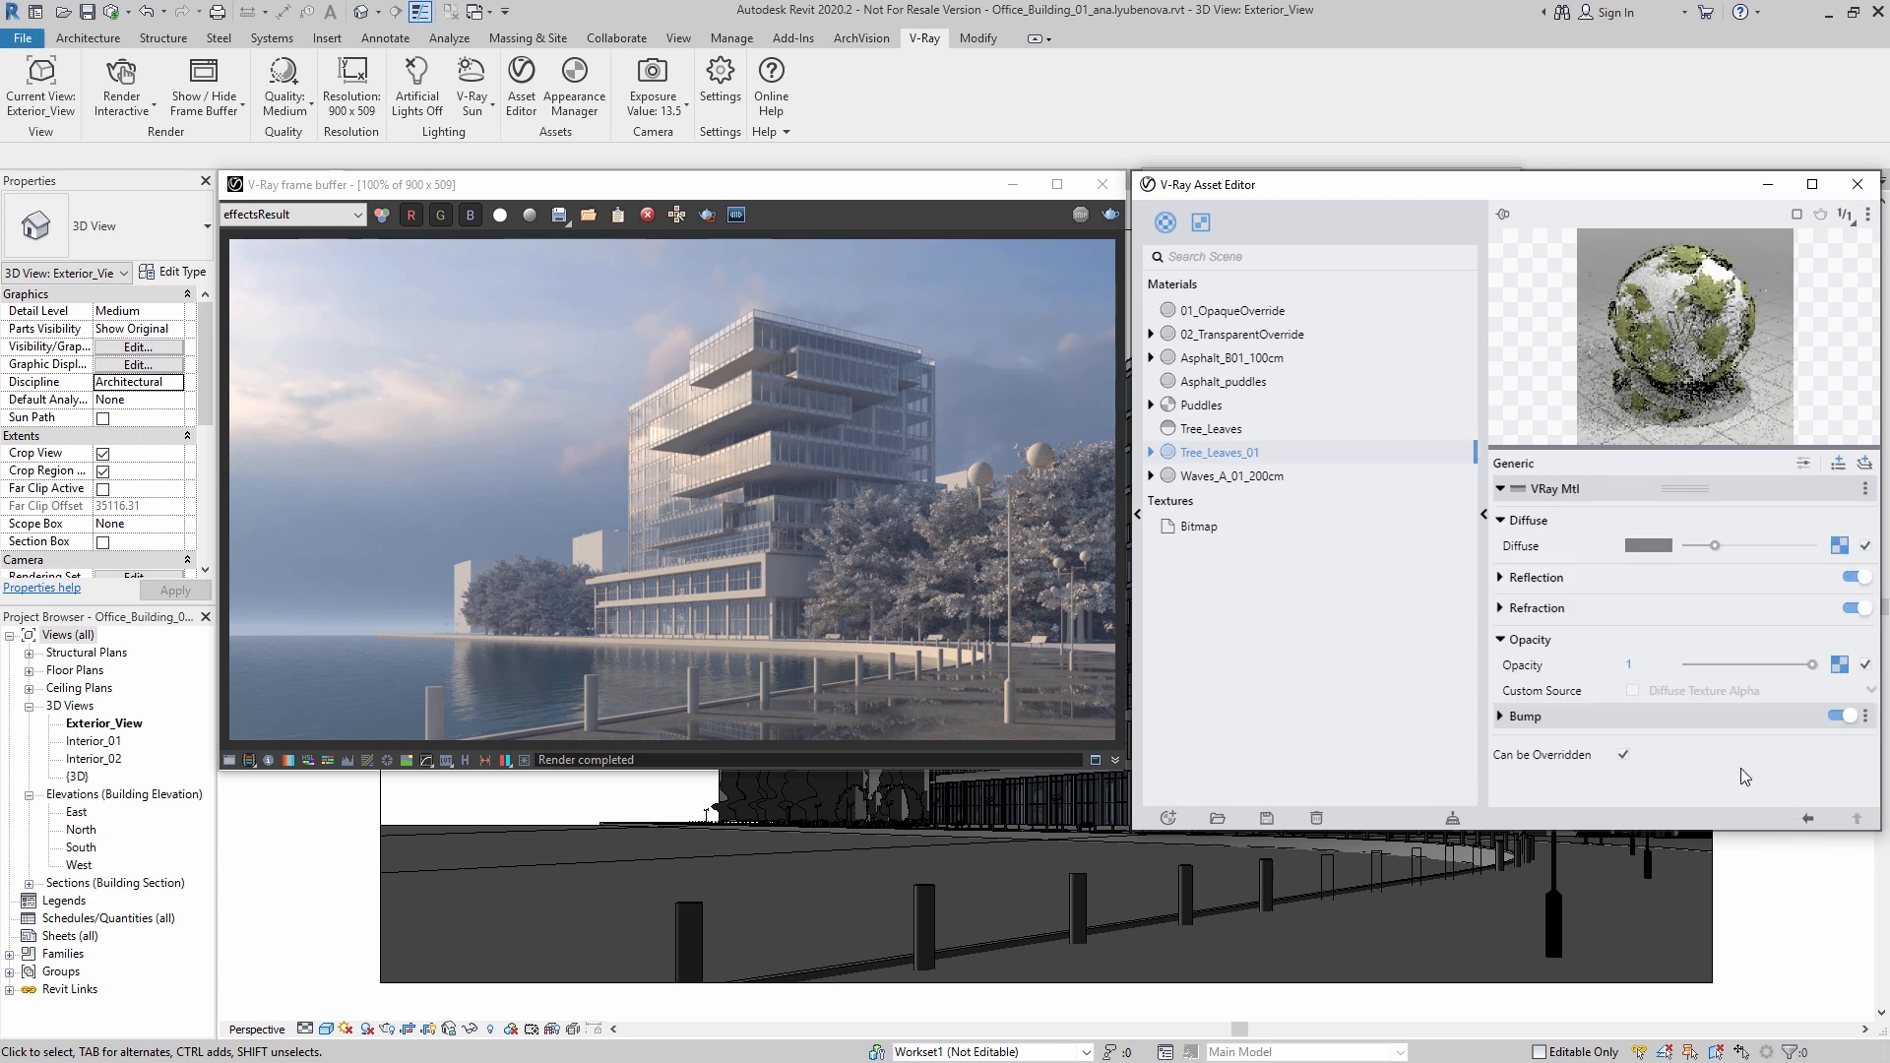
Step: Set the Reflection Color of Tree_Leaves_01 to a muted blue (RGB 101, 139, 165) and its Reflection Glossiness to 0.7
click(1498, 580)
drag(1686, 605, 1746, 602)
click(1648, 603)
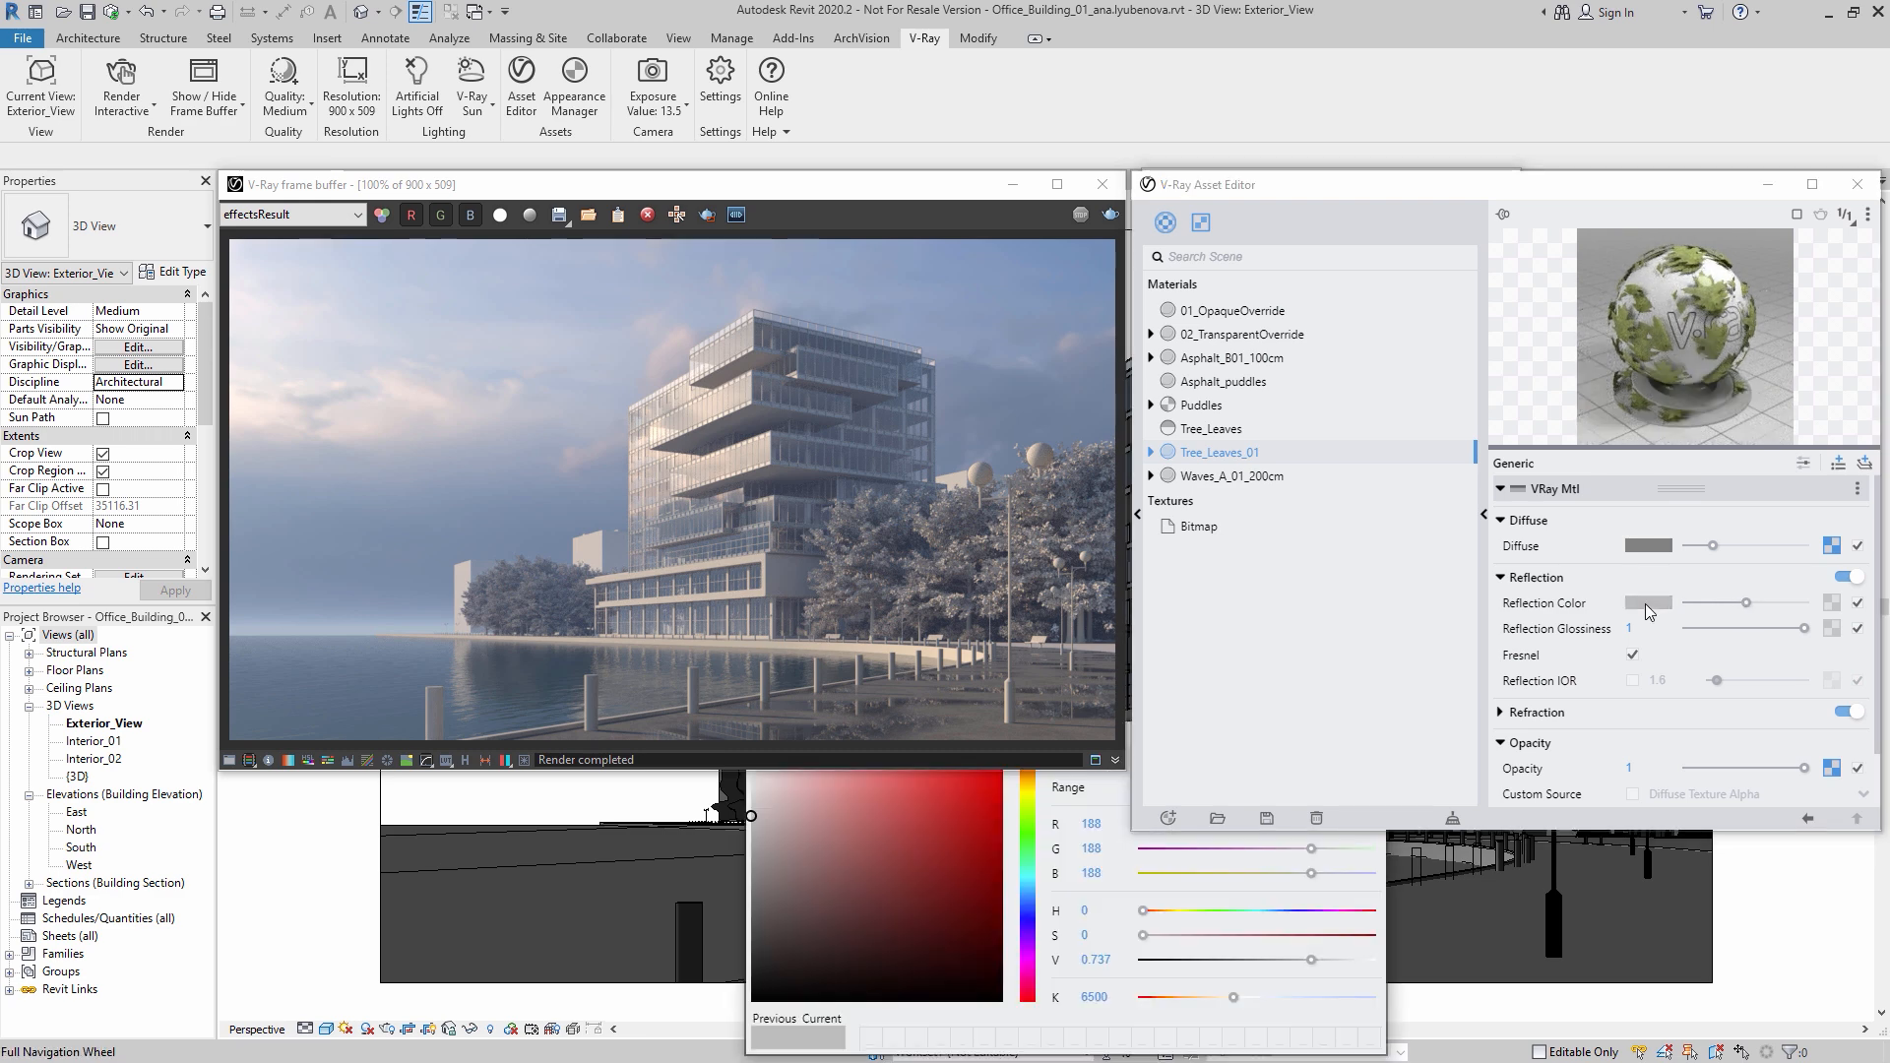
click(1030, 889)
click(848, 842)
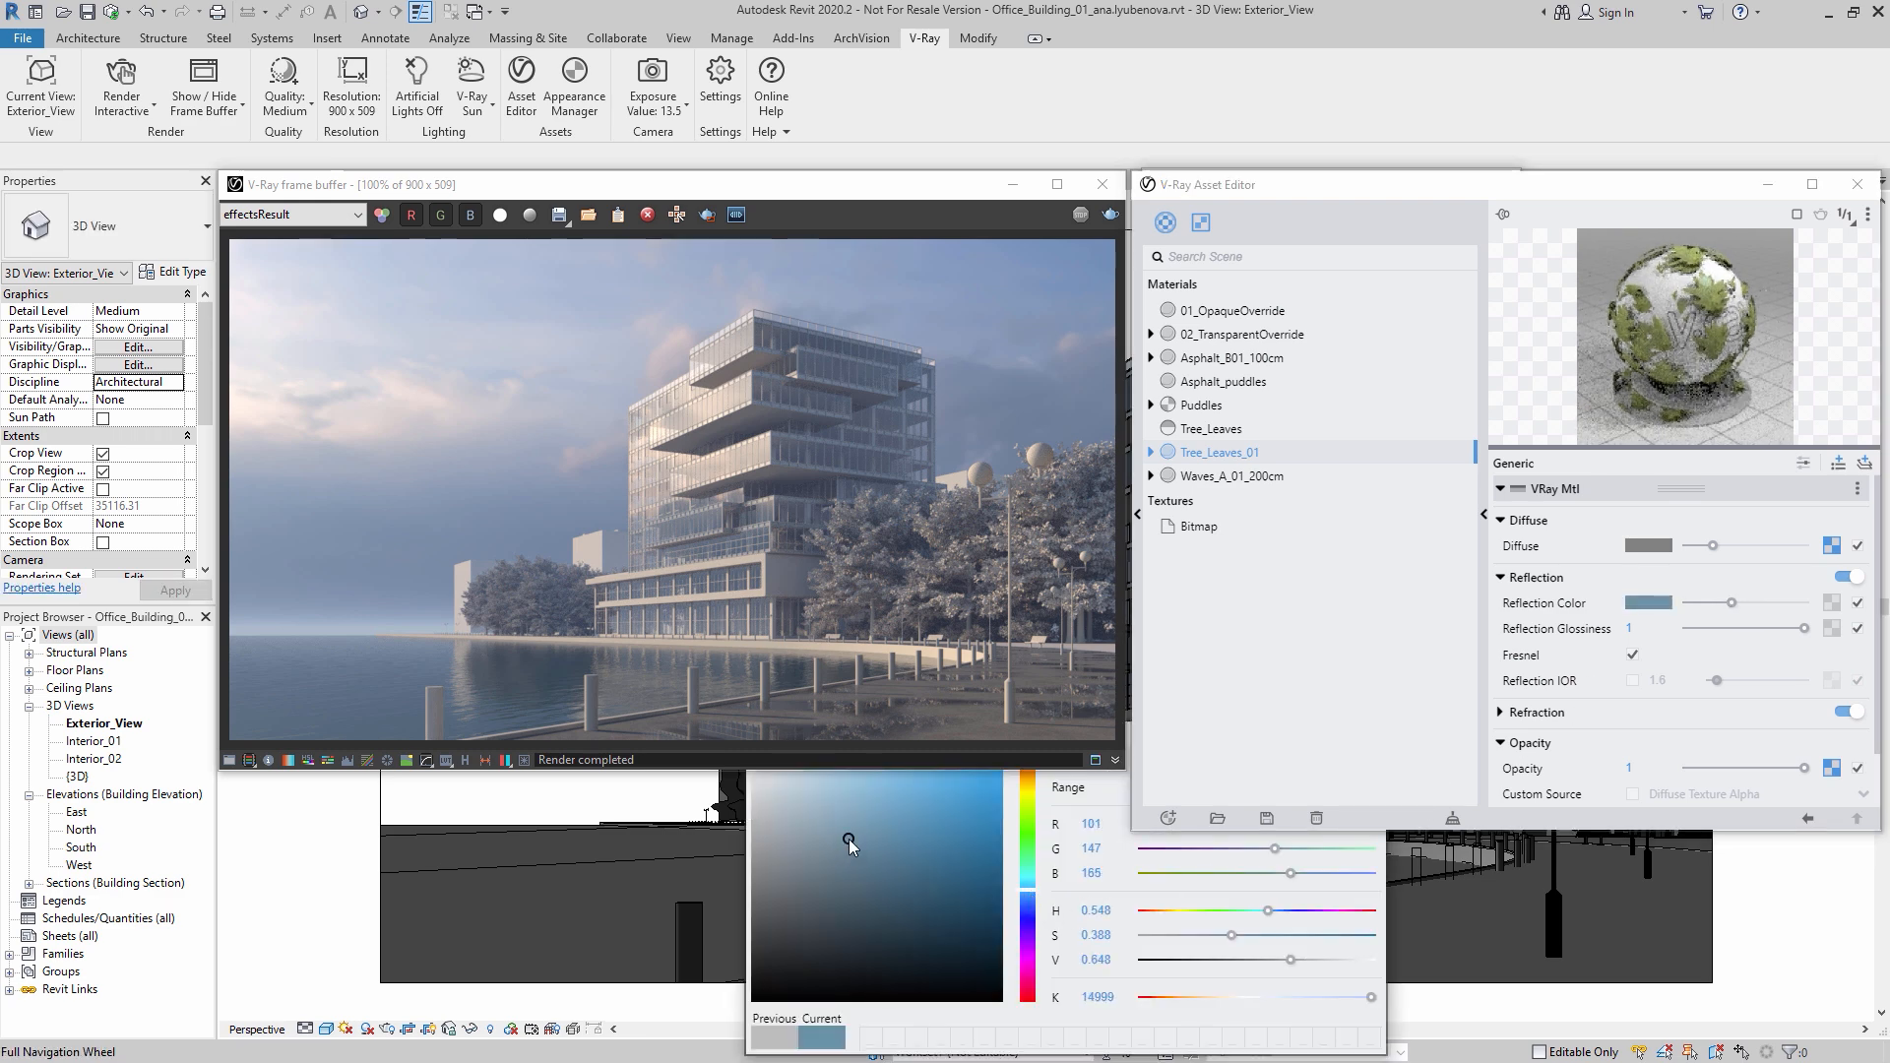
click(1029, 896)
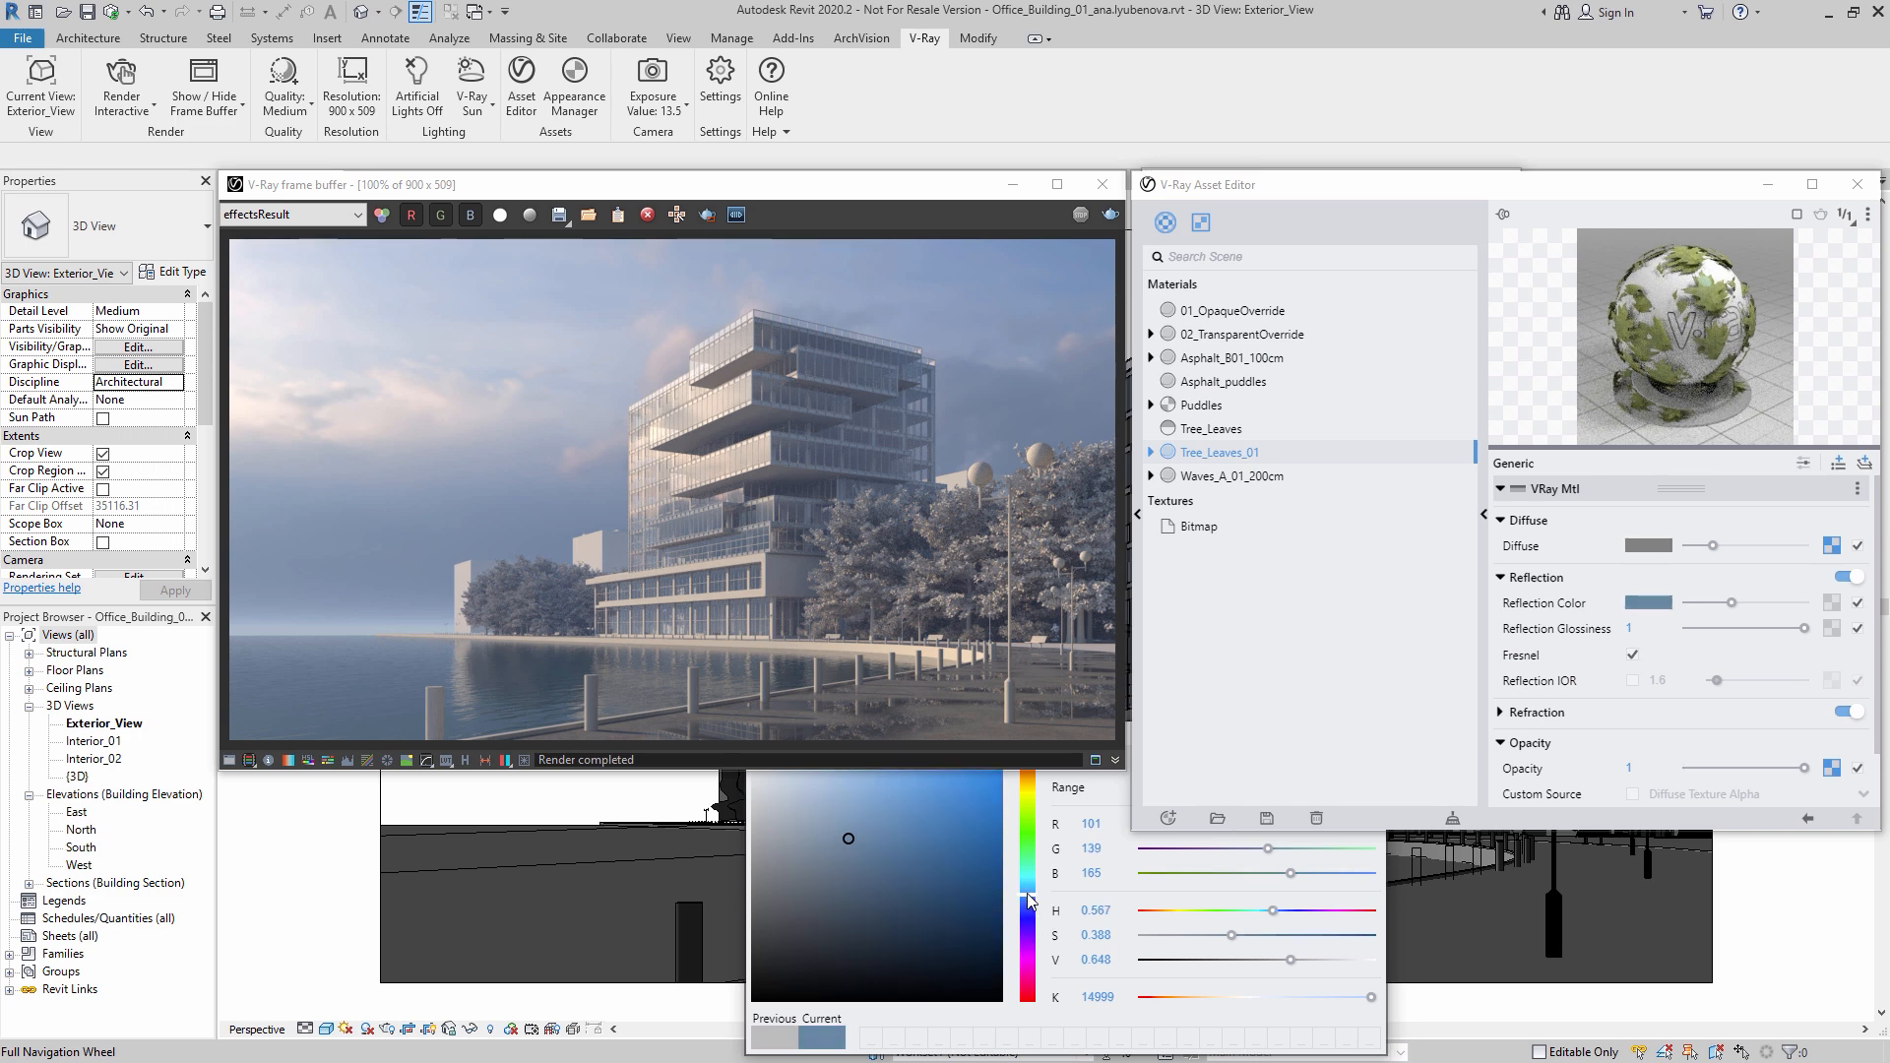
key(Escape)
click(1804, 628)
drag(1804, 628, 1769, 628)
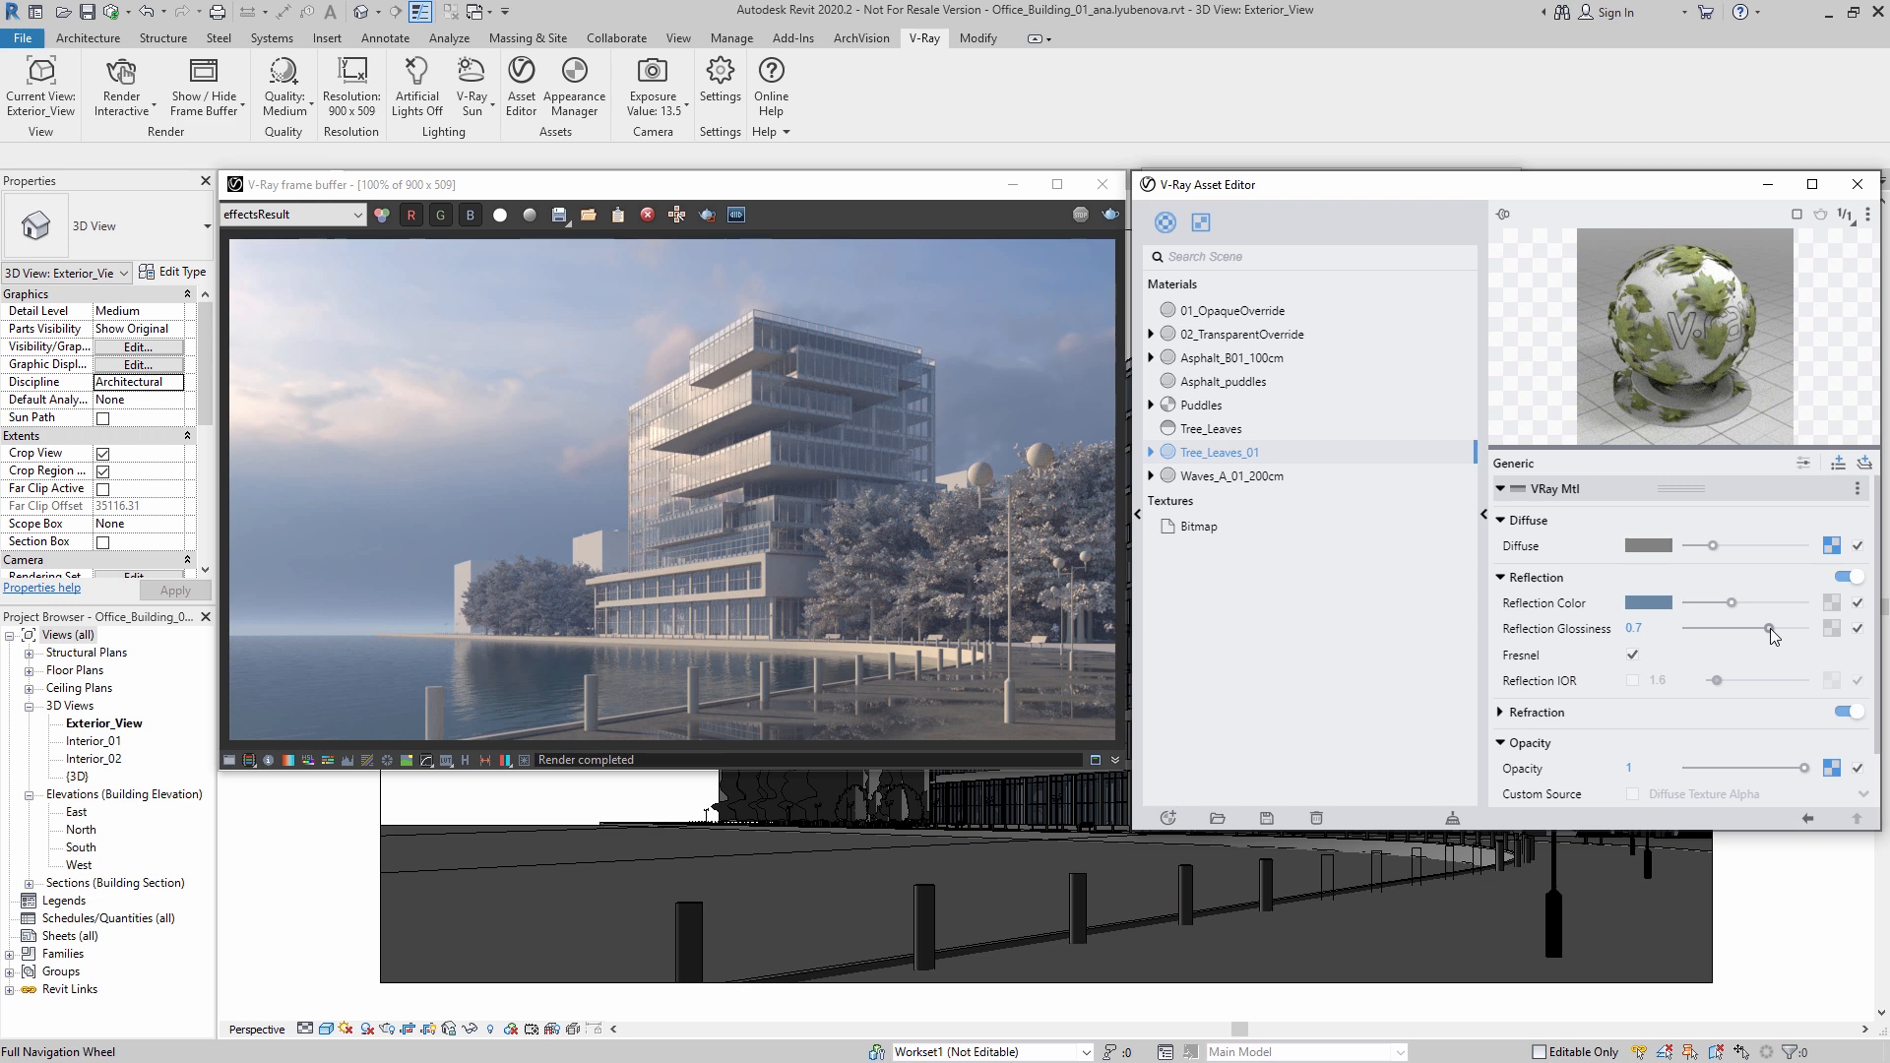
Step: Duplicate the Tree_Leaves_01 material and rename the copy Tree_Leaves_front_mtl
right_click(1240, 456)
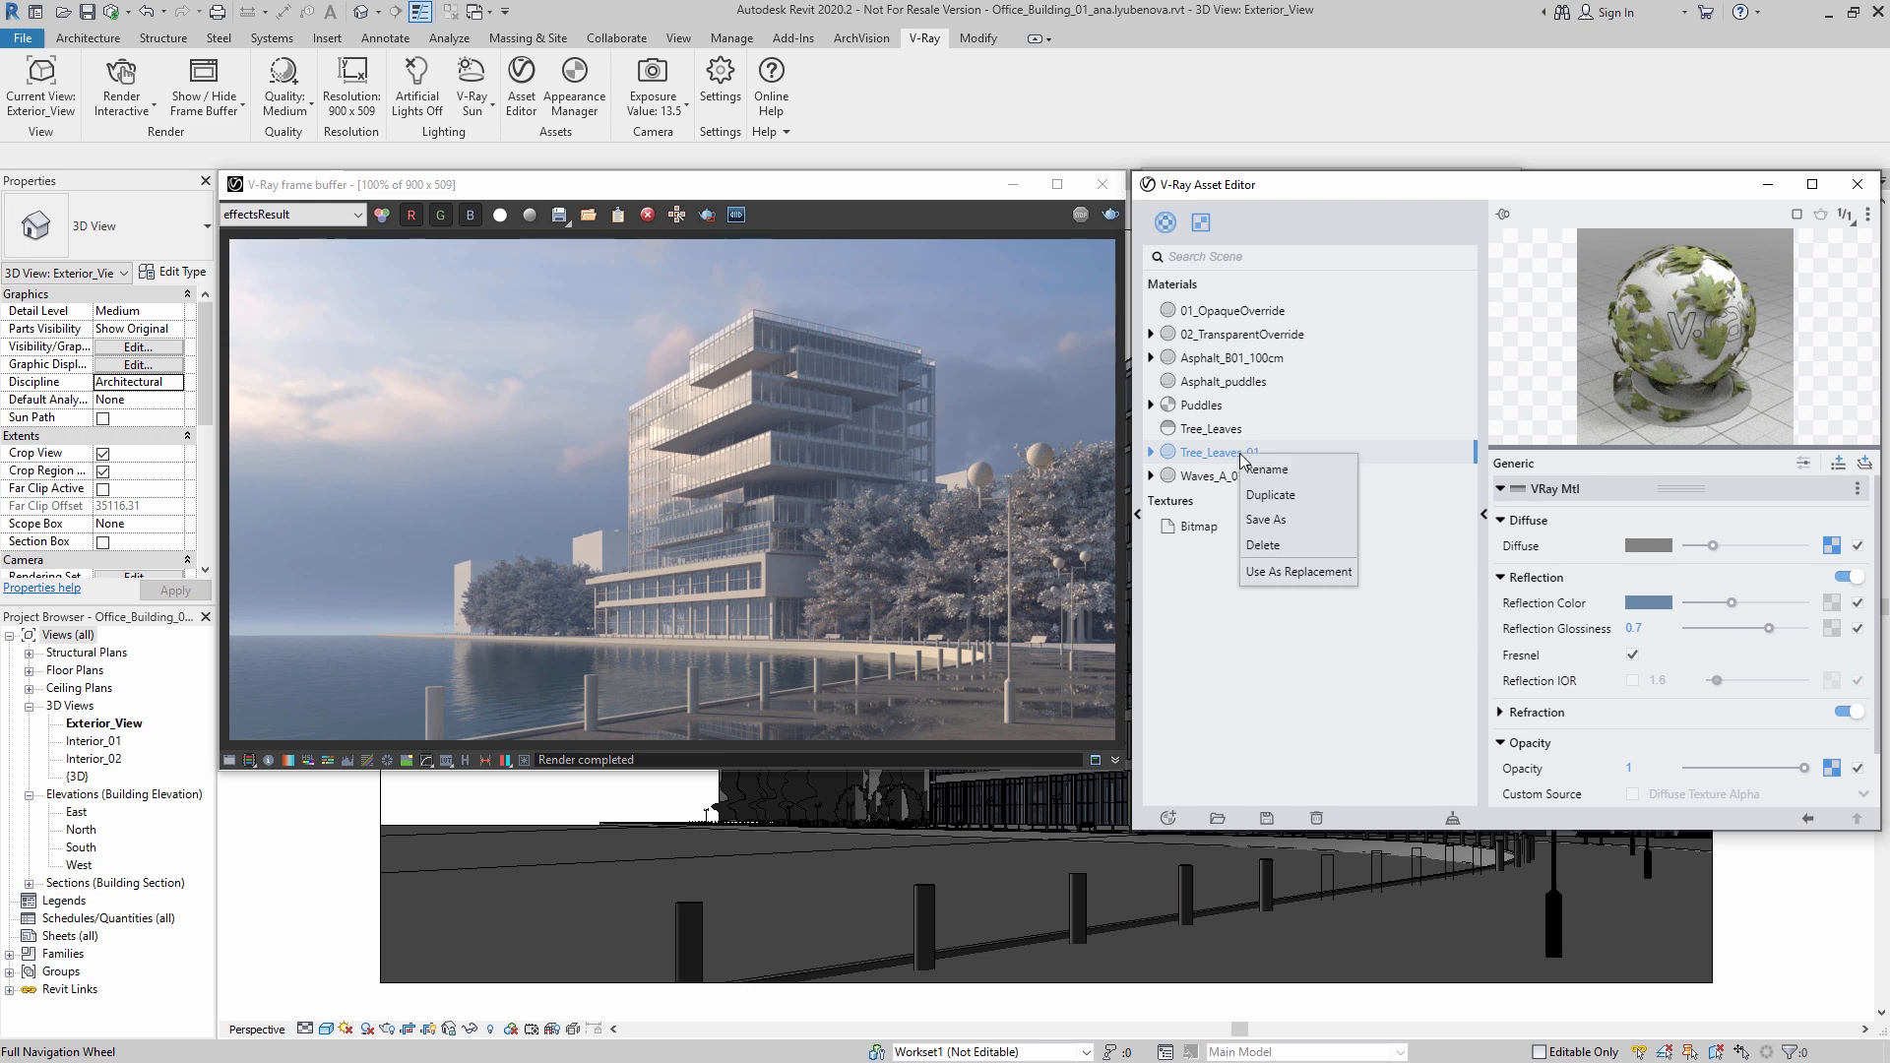
click(1286, 496)
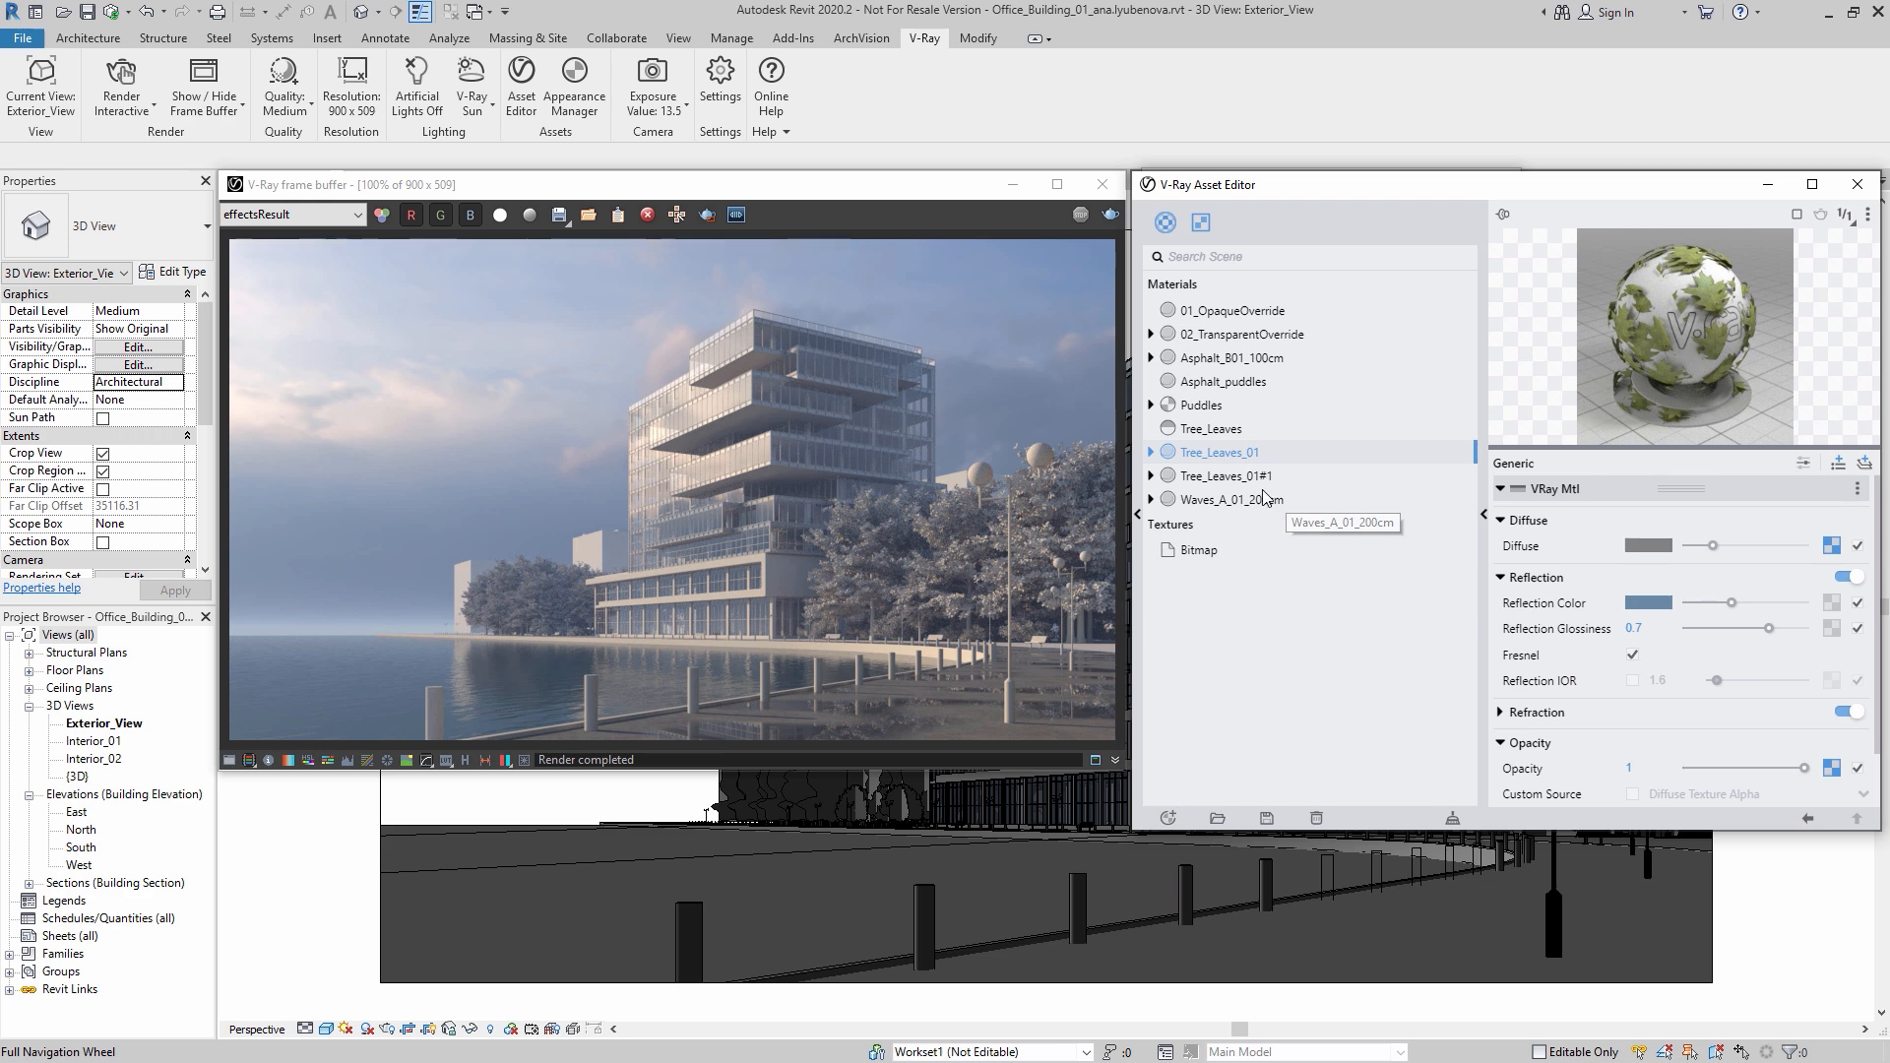
drag(1285, 477, 1256, 477)
text(front_mtl)
key(Return)
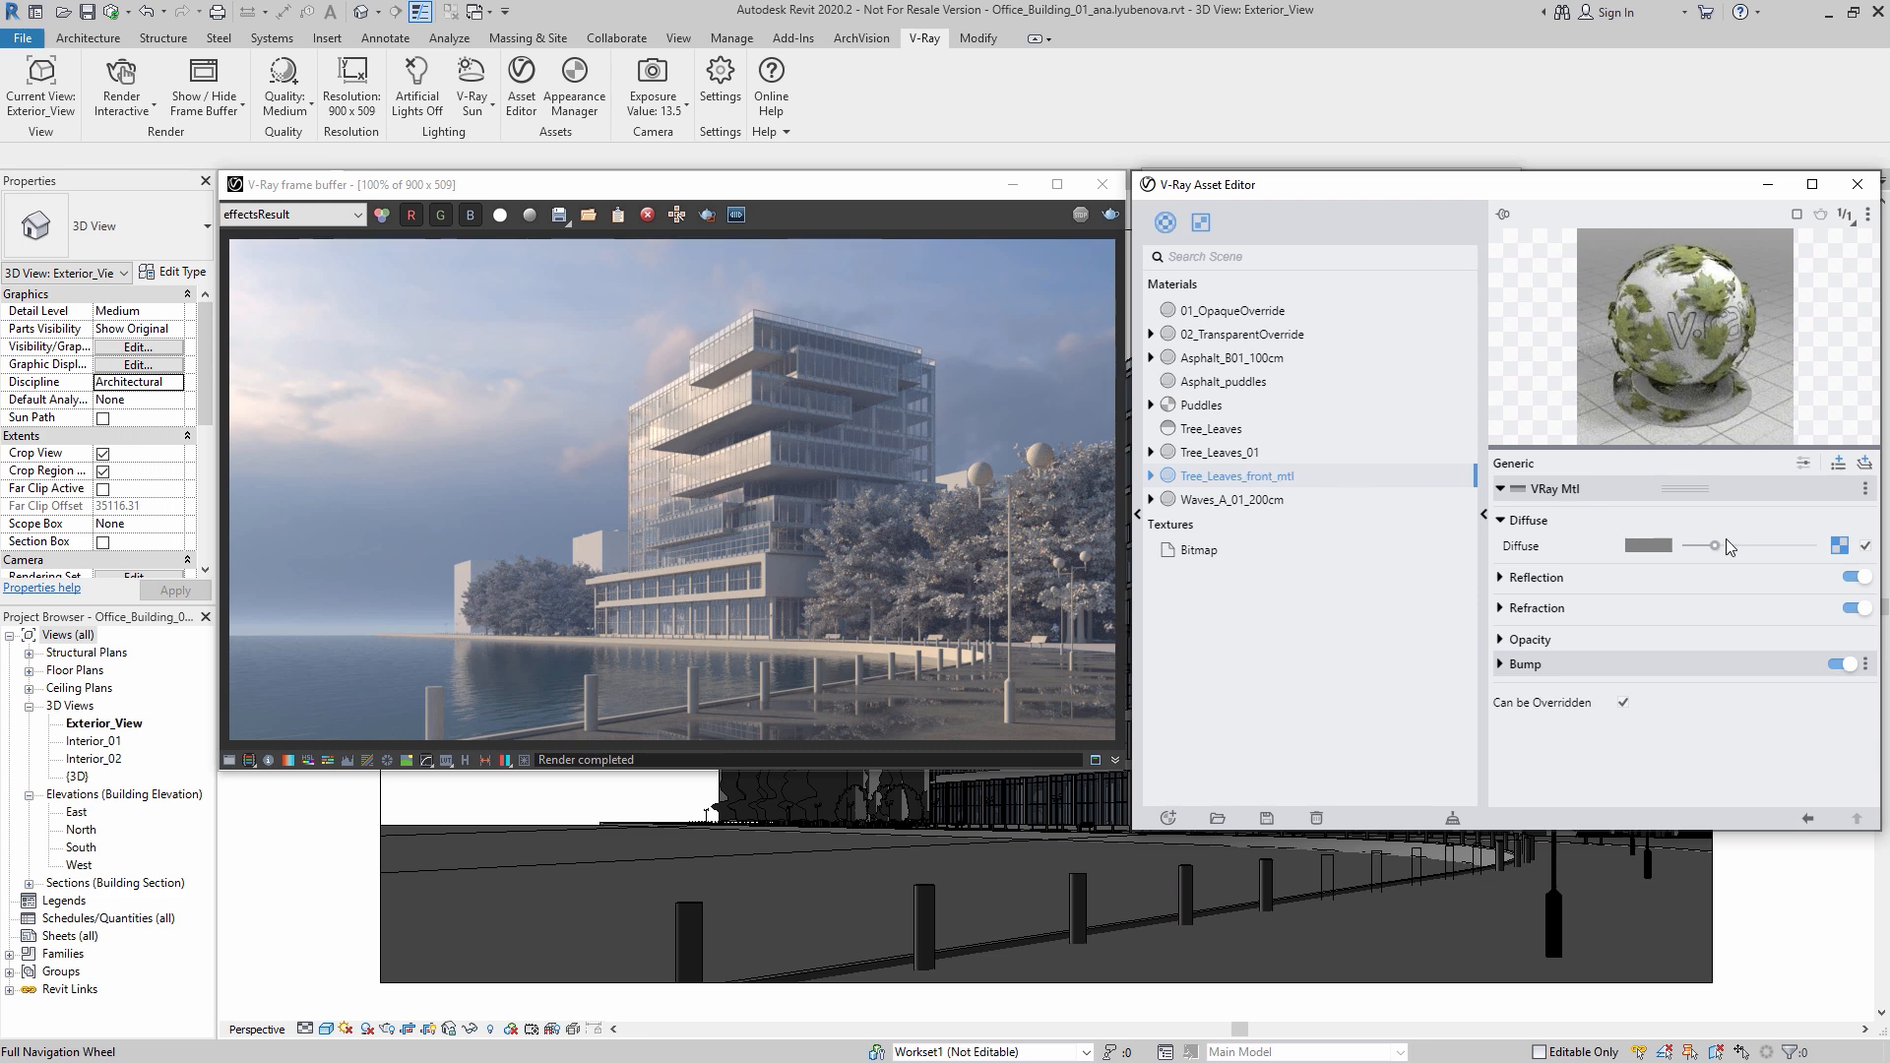
Step: Wrap the Diffuse bitmap of Tree_Leaves_front_mtl in a Color Correction and set its Saturation to 0.41
right_click(1840, 547)
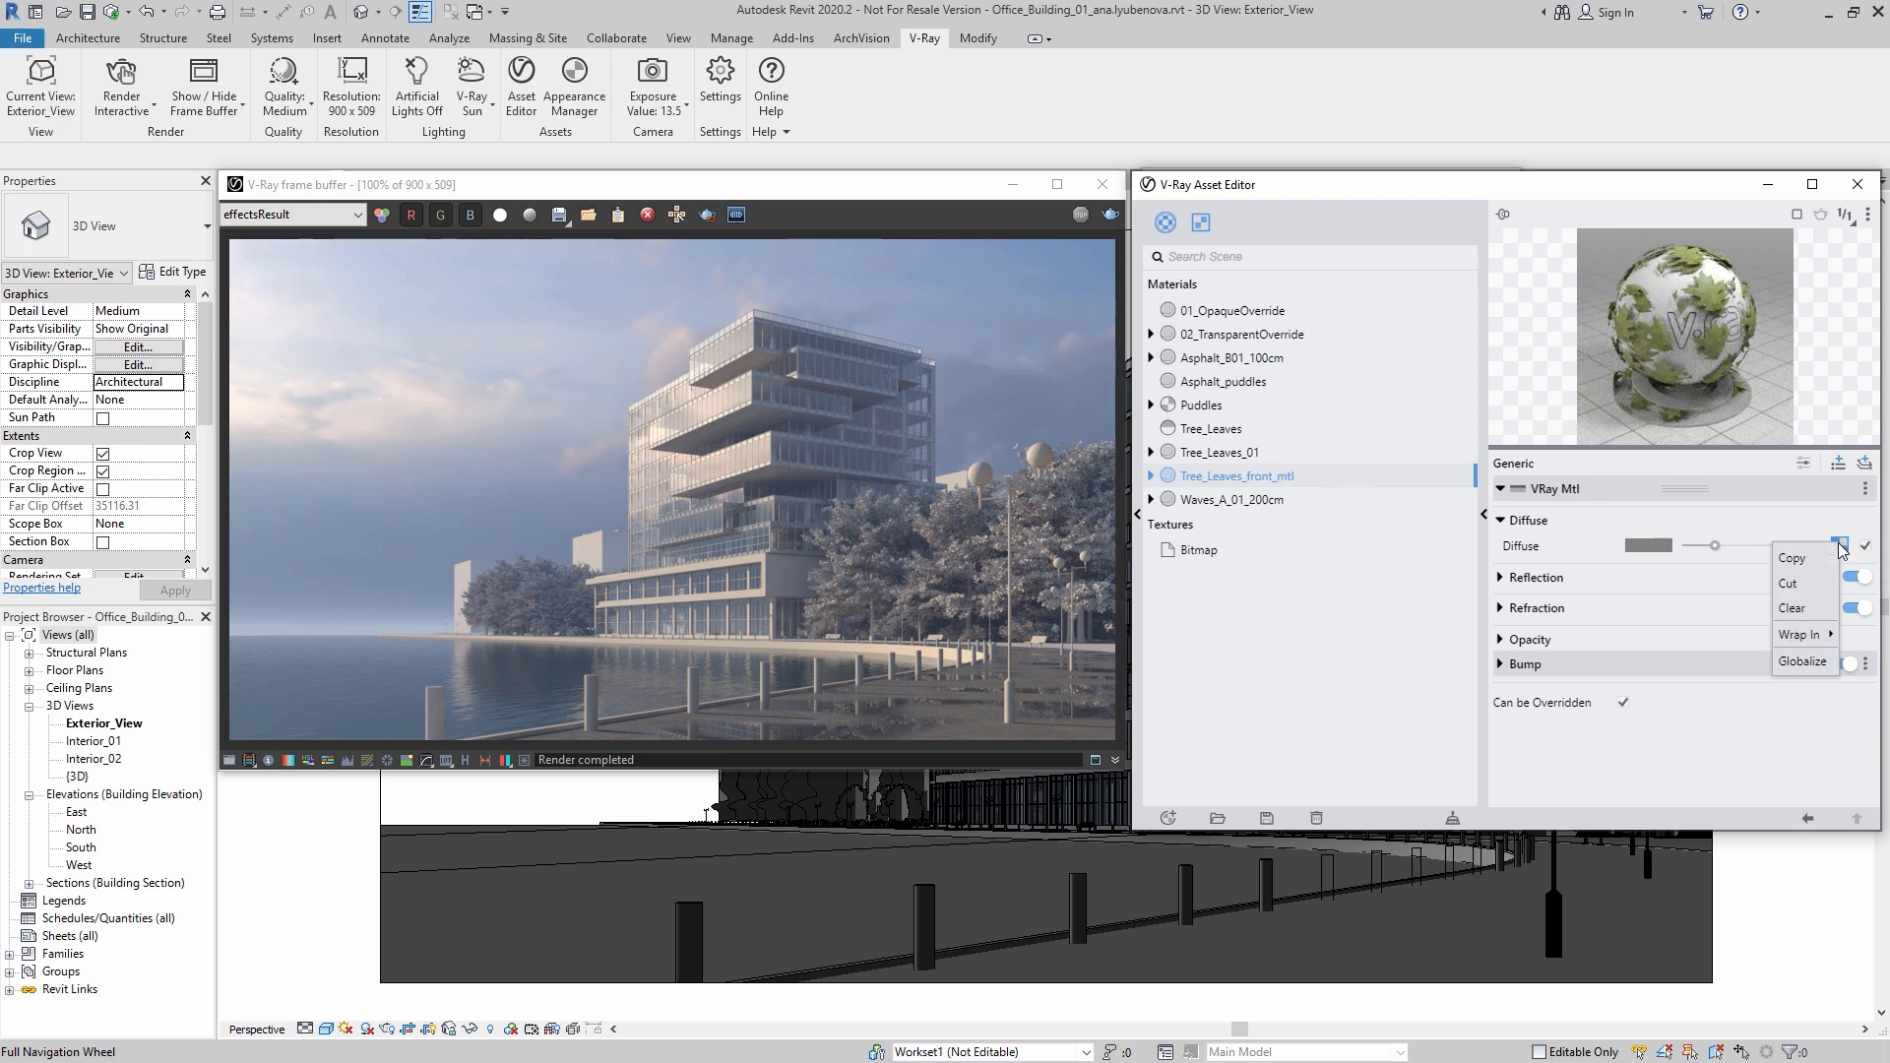
mouse_move(1812, 635)
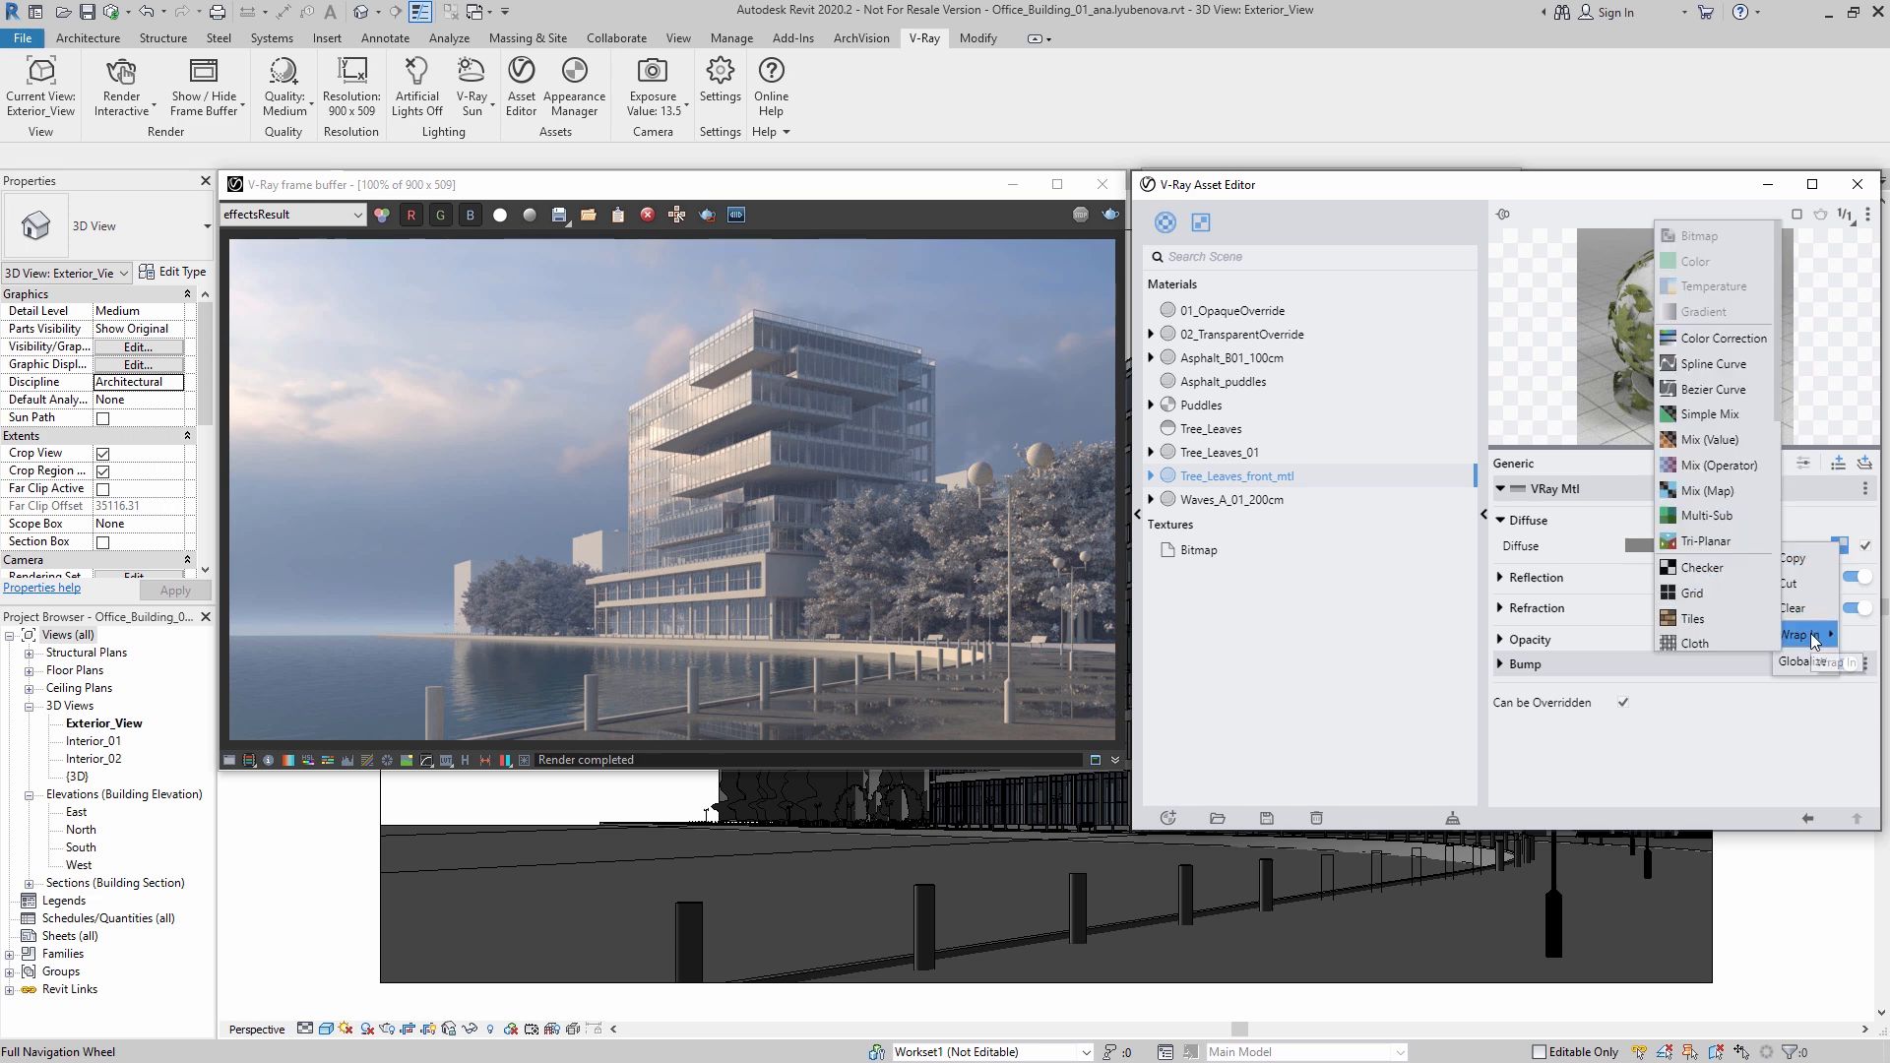
click(1734, 337)
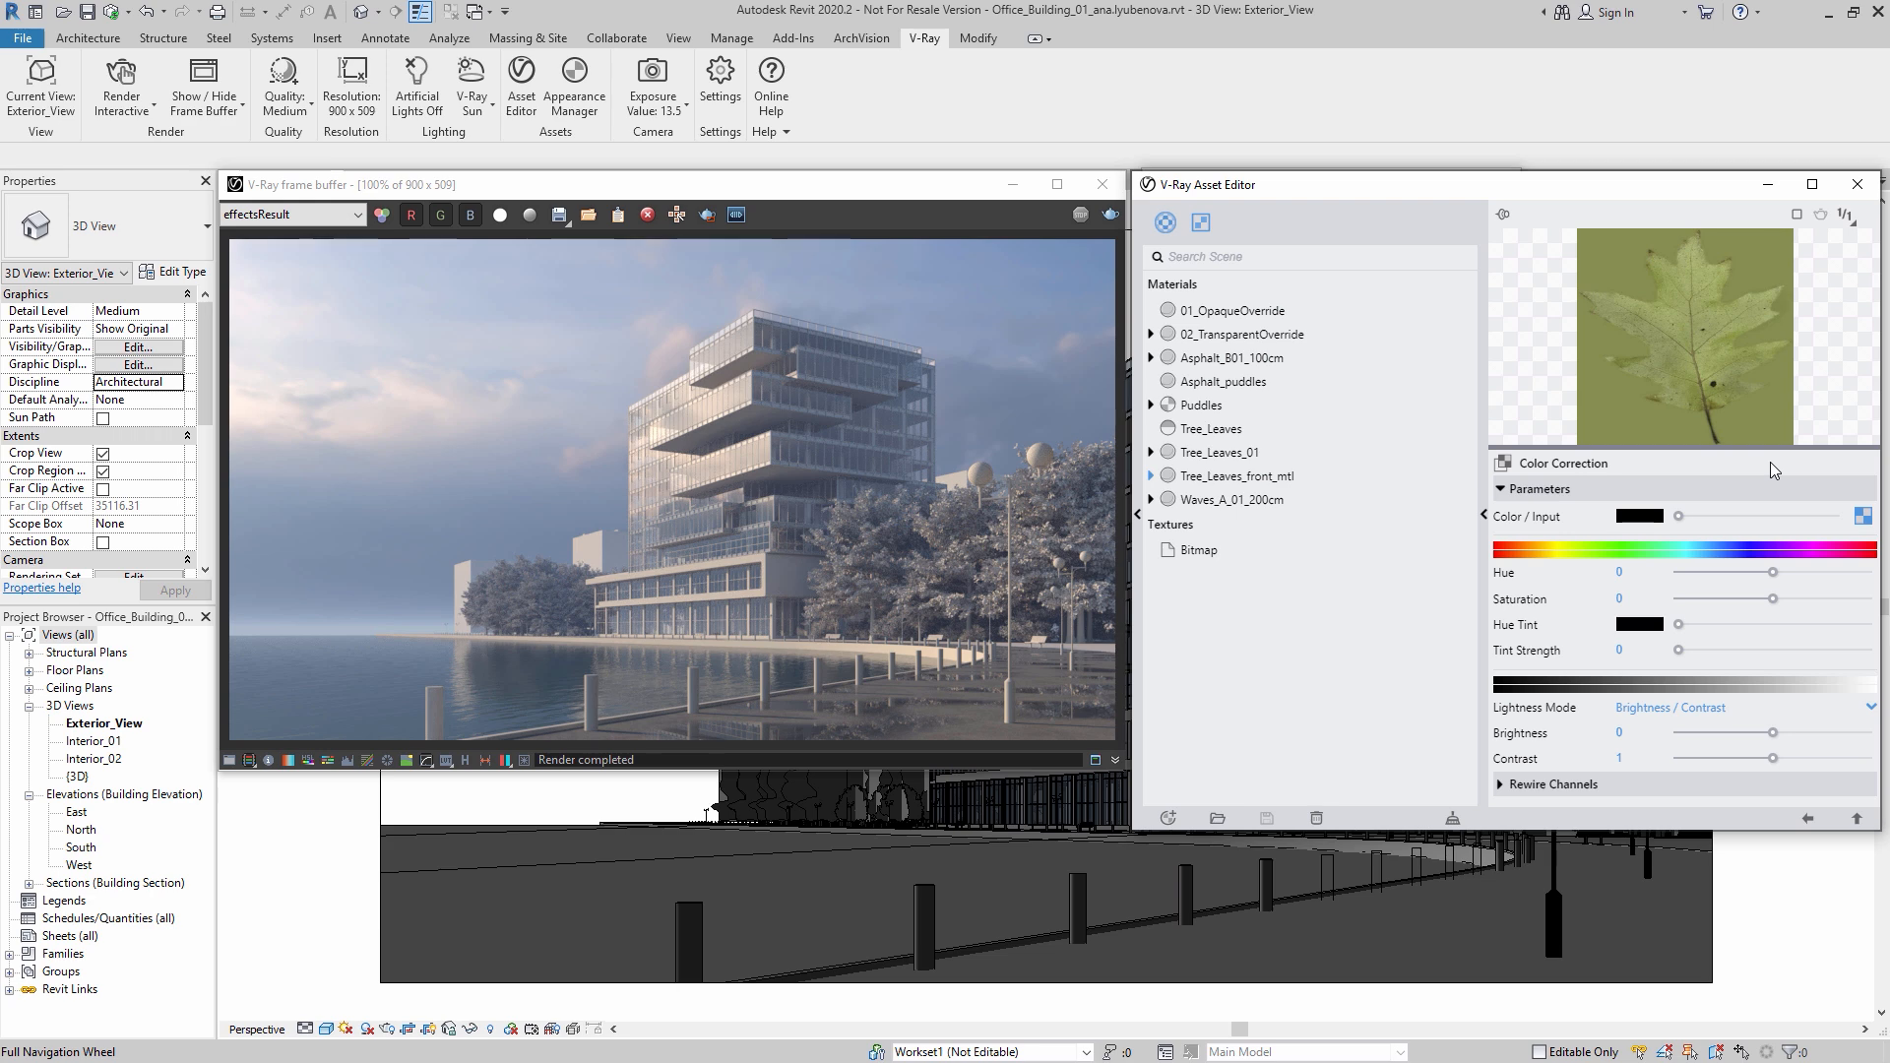
drag(1775, 598, 1803, 596)
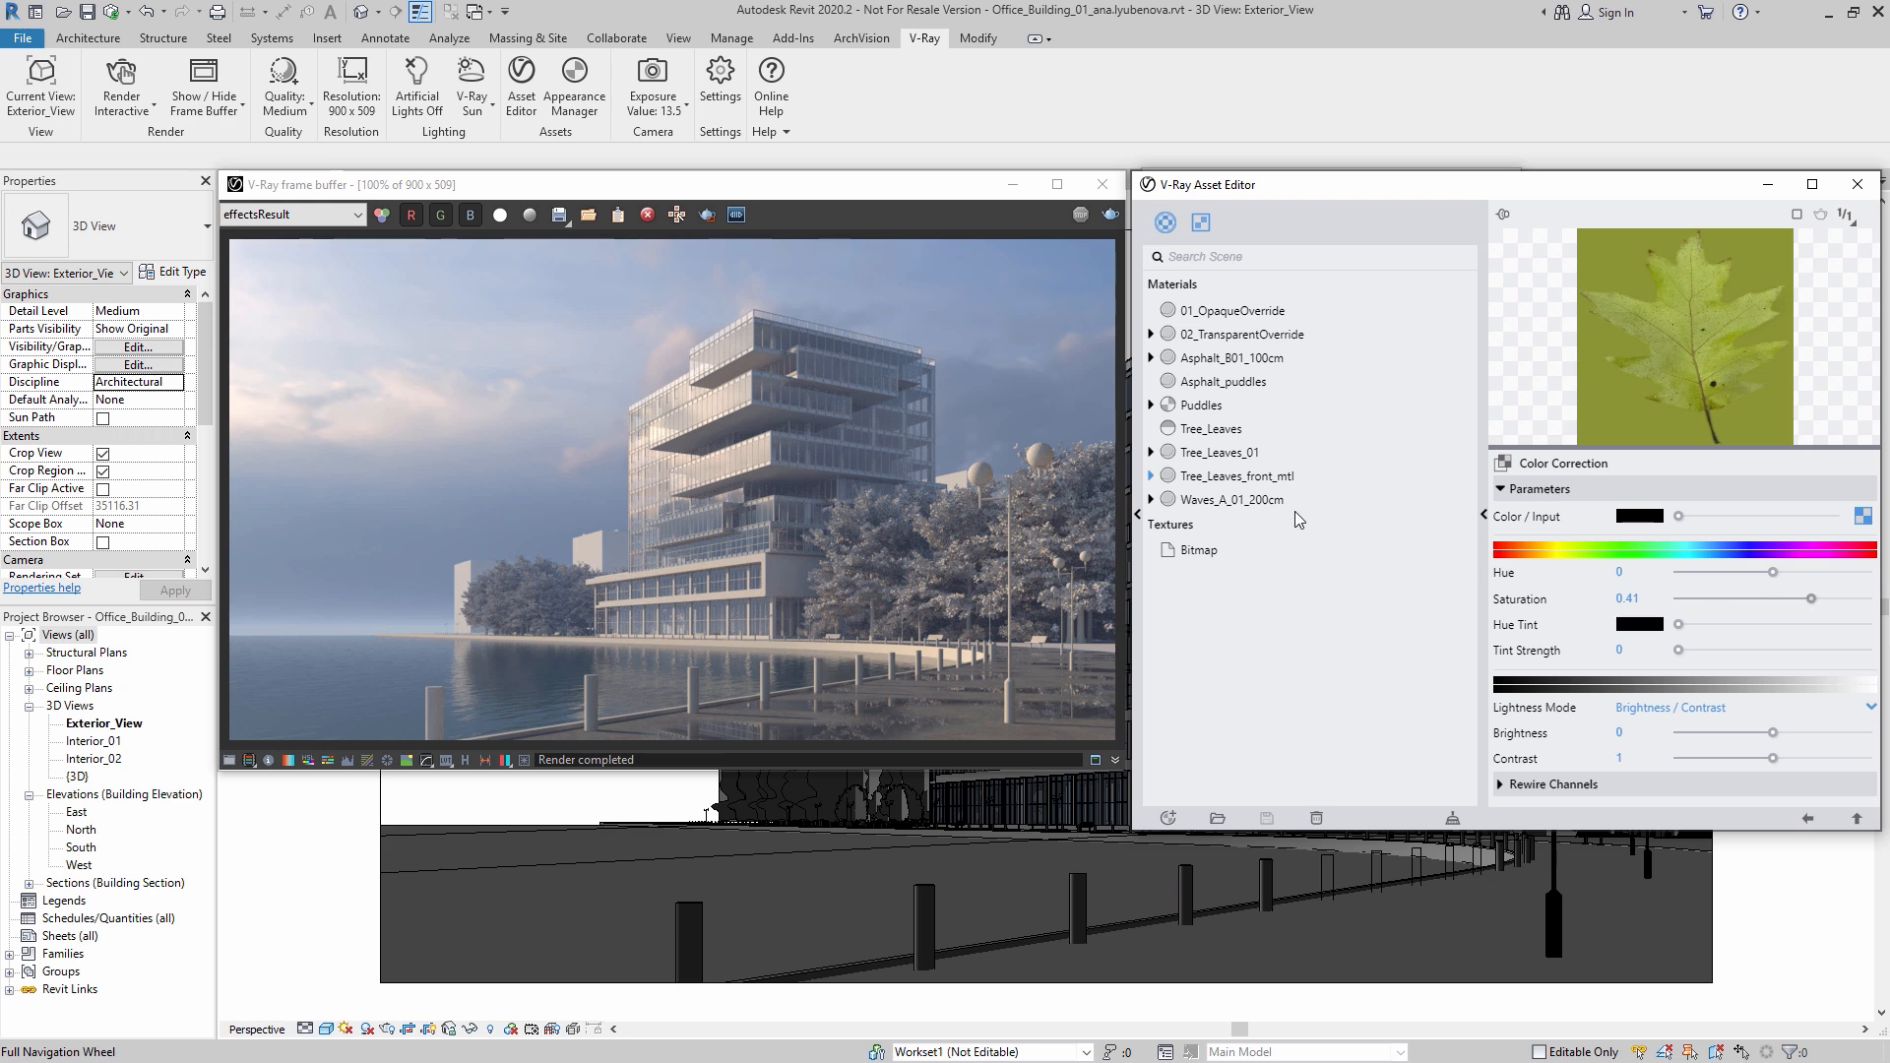
Step: Duplicate the Tree_Leaves_front_mtl material and rename the copy Tree_Leaves_back_mtl
click(1258, 476)
right_click(1258, 476)
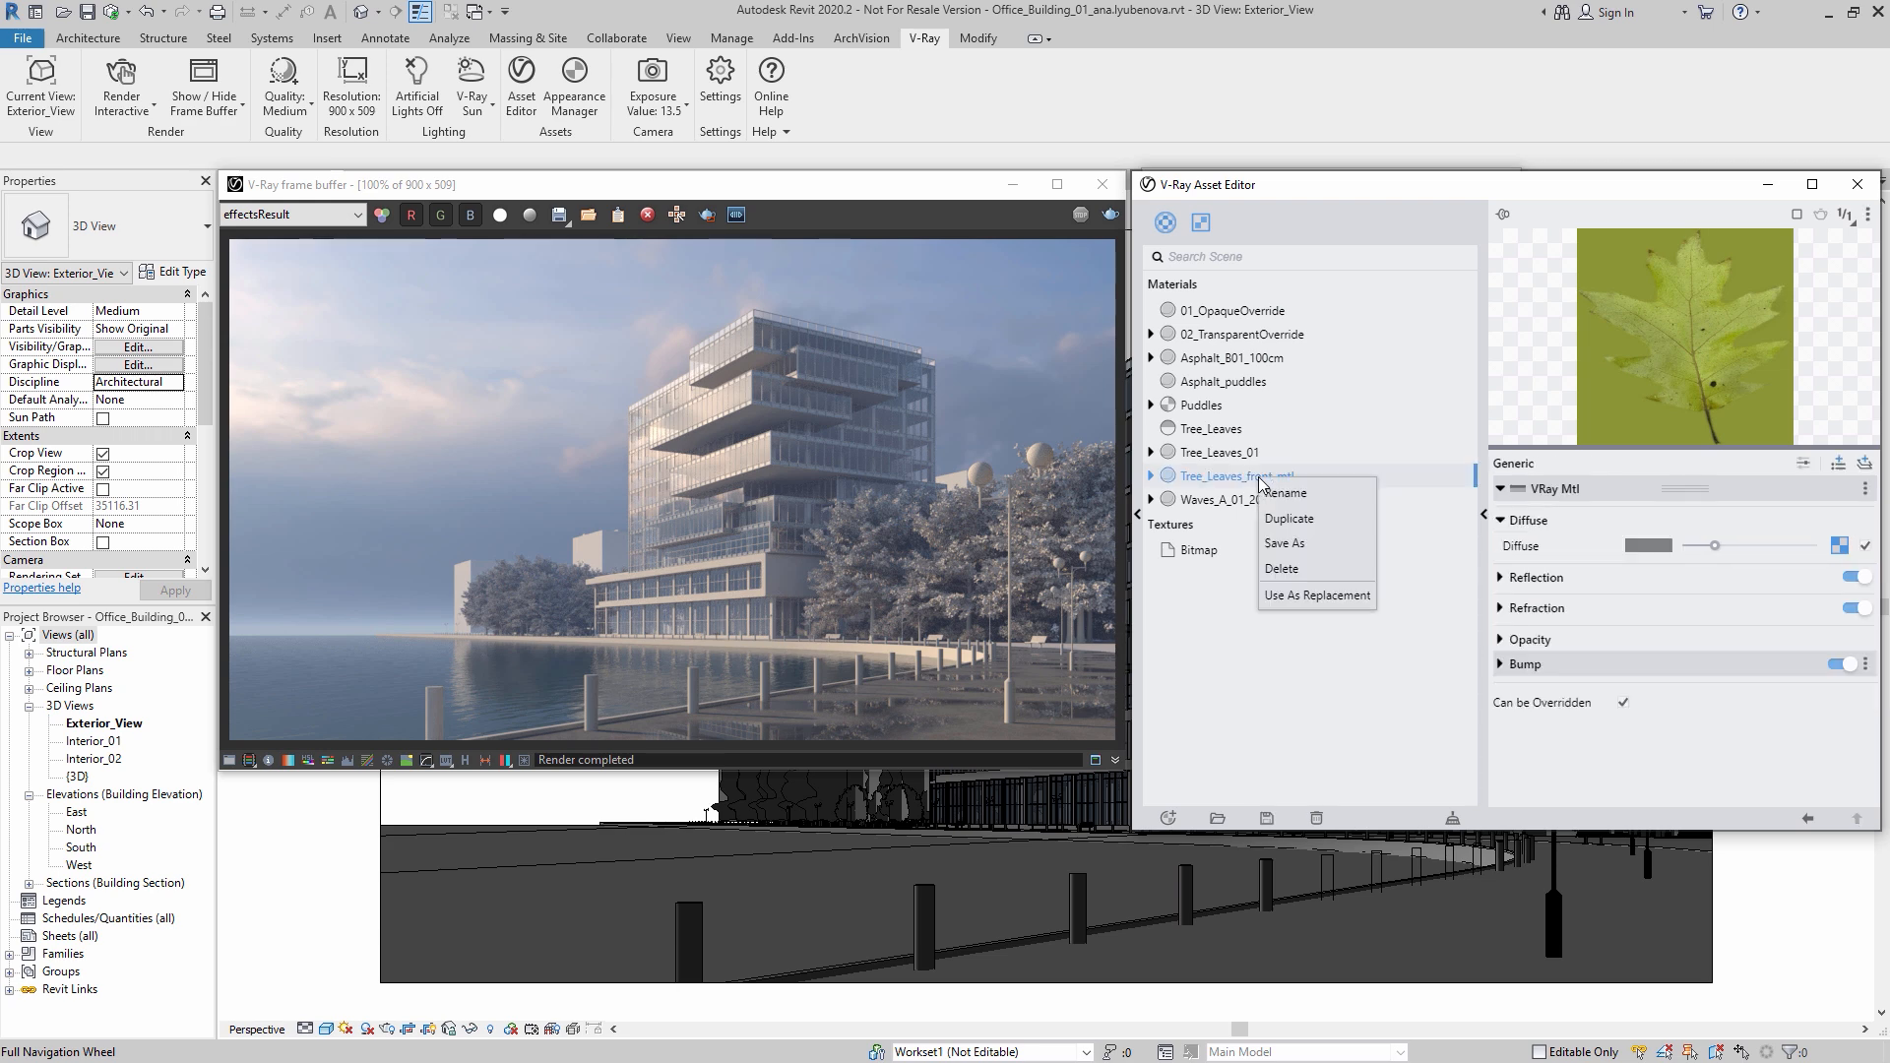
click(1299, 518)
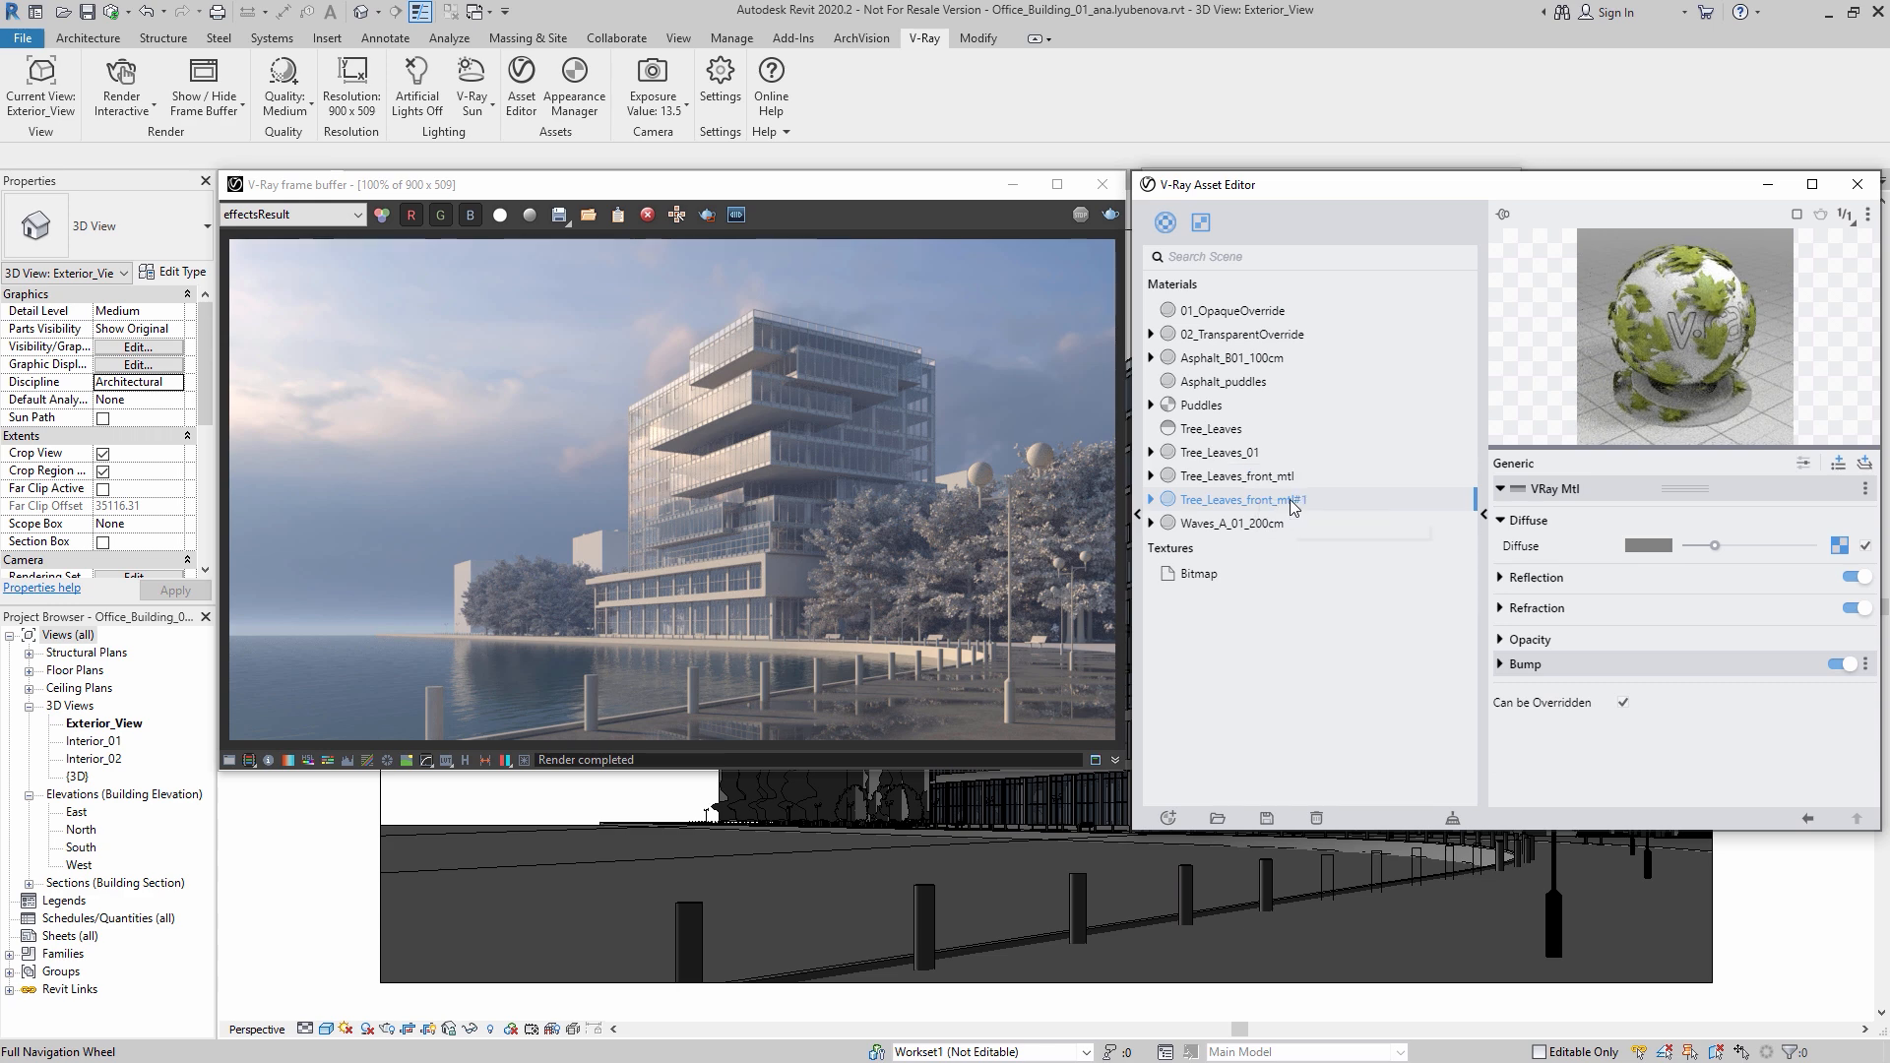
drag(1264, 495, 1254, 497)
click(1282, 498)
key(Return)
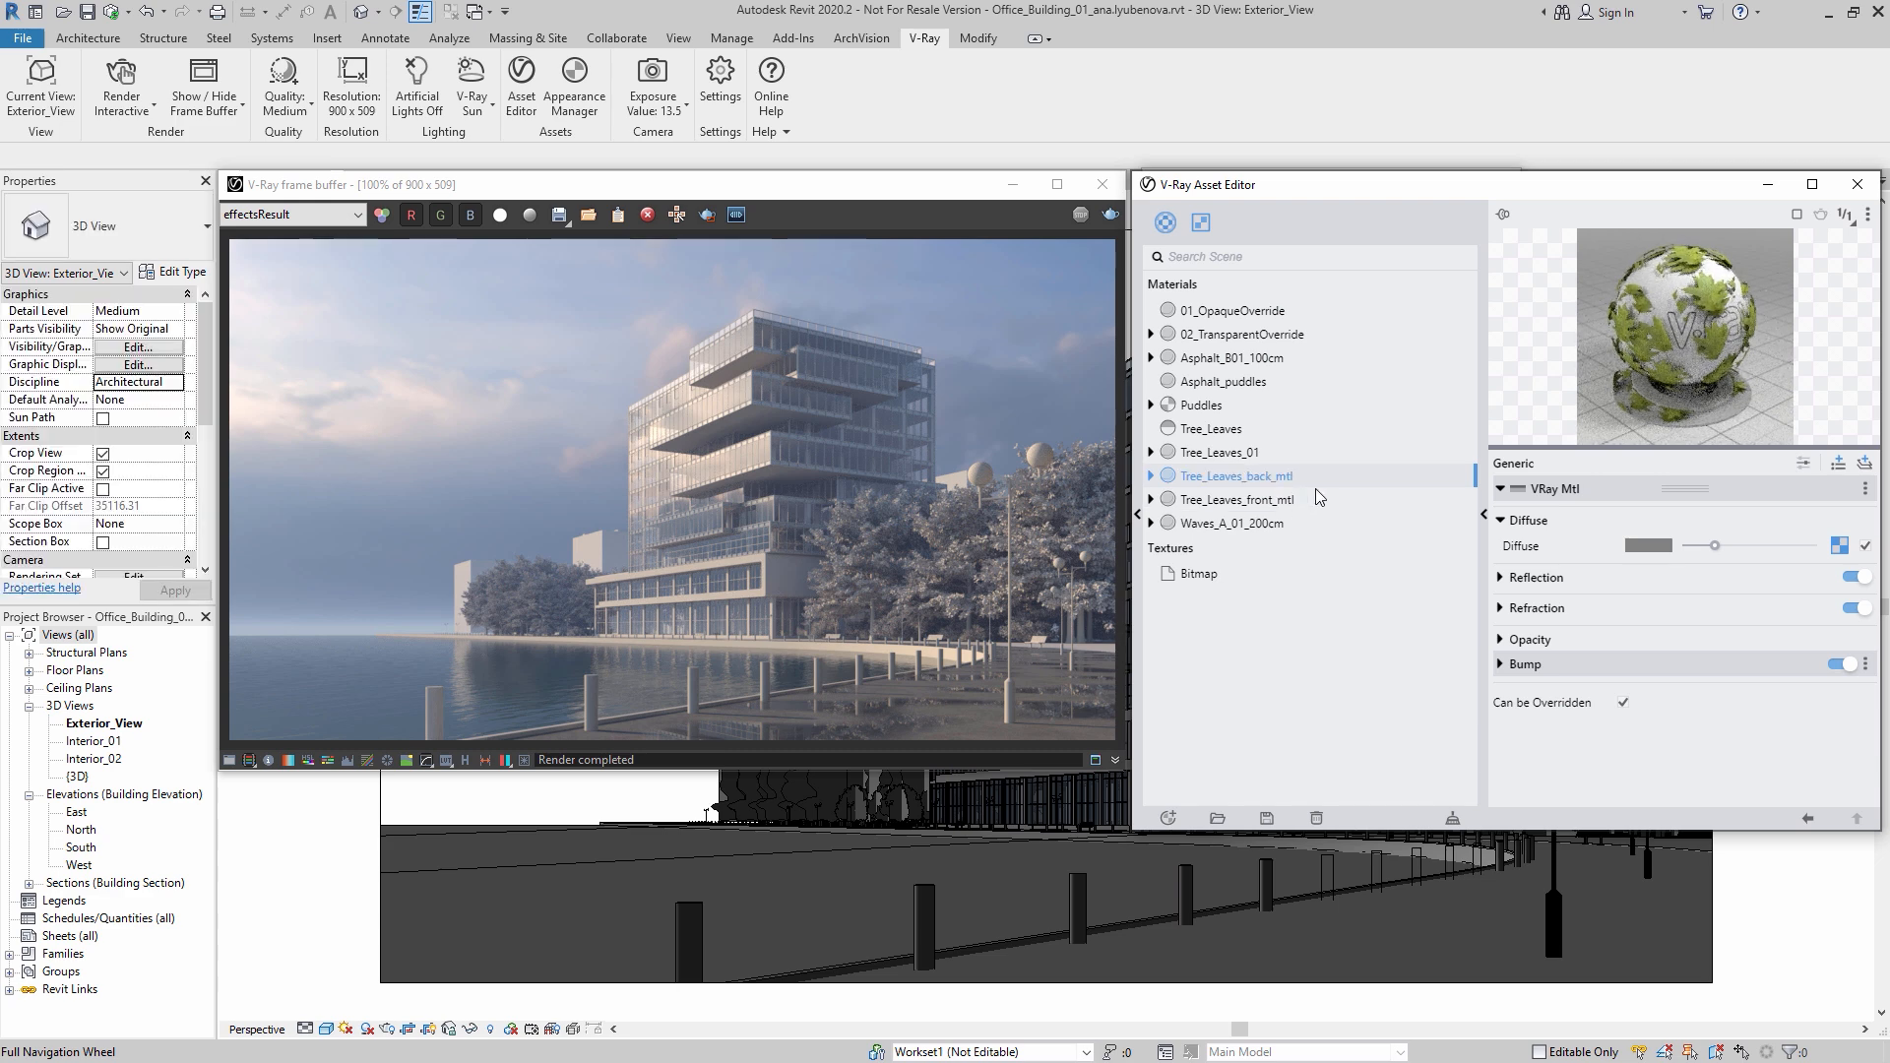
Step: Set the Diffuse Color Correction of Tree_Leaves_back_mtl to Hue -16.5 and Saturation 0.66
click(1838, 545)
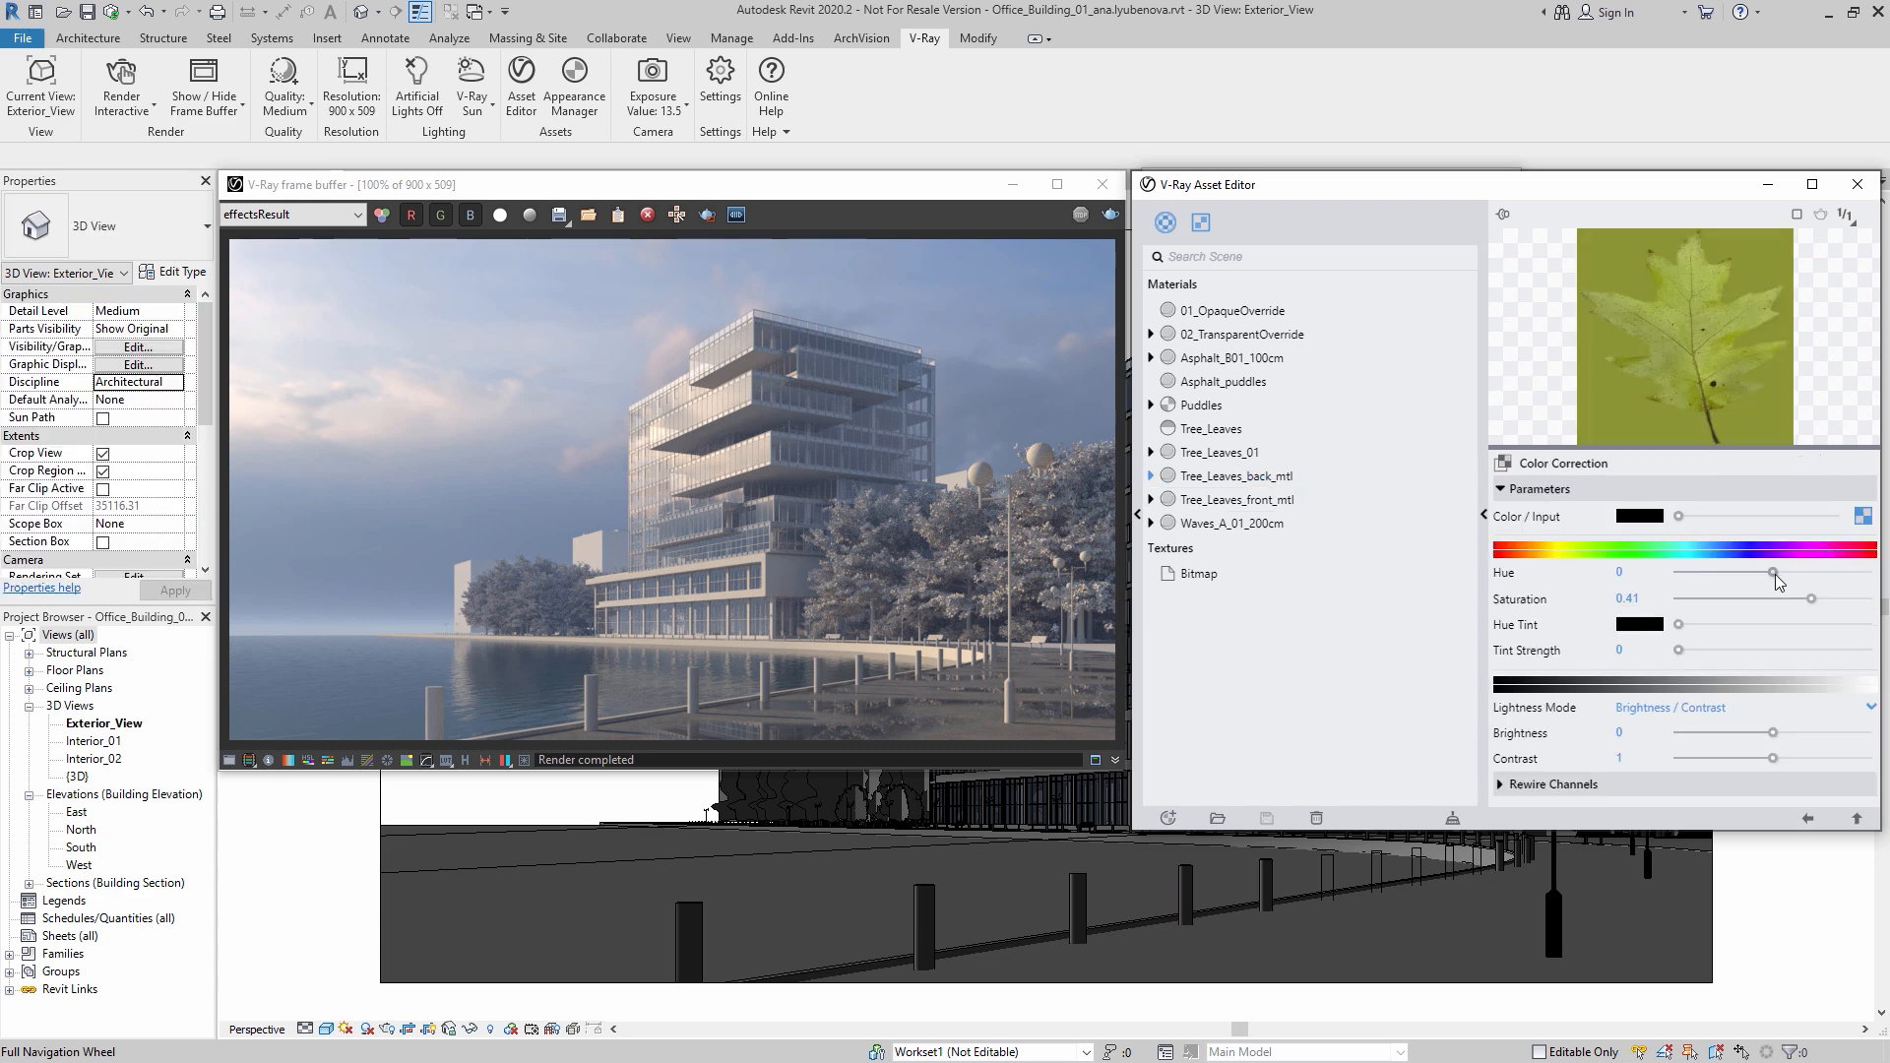
drag(1770, 571, 1838, 618)
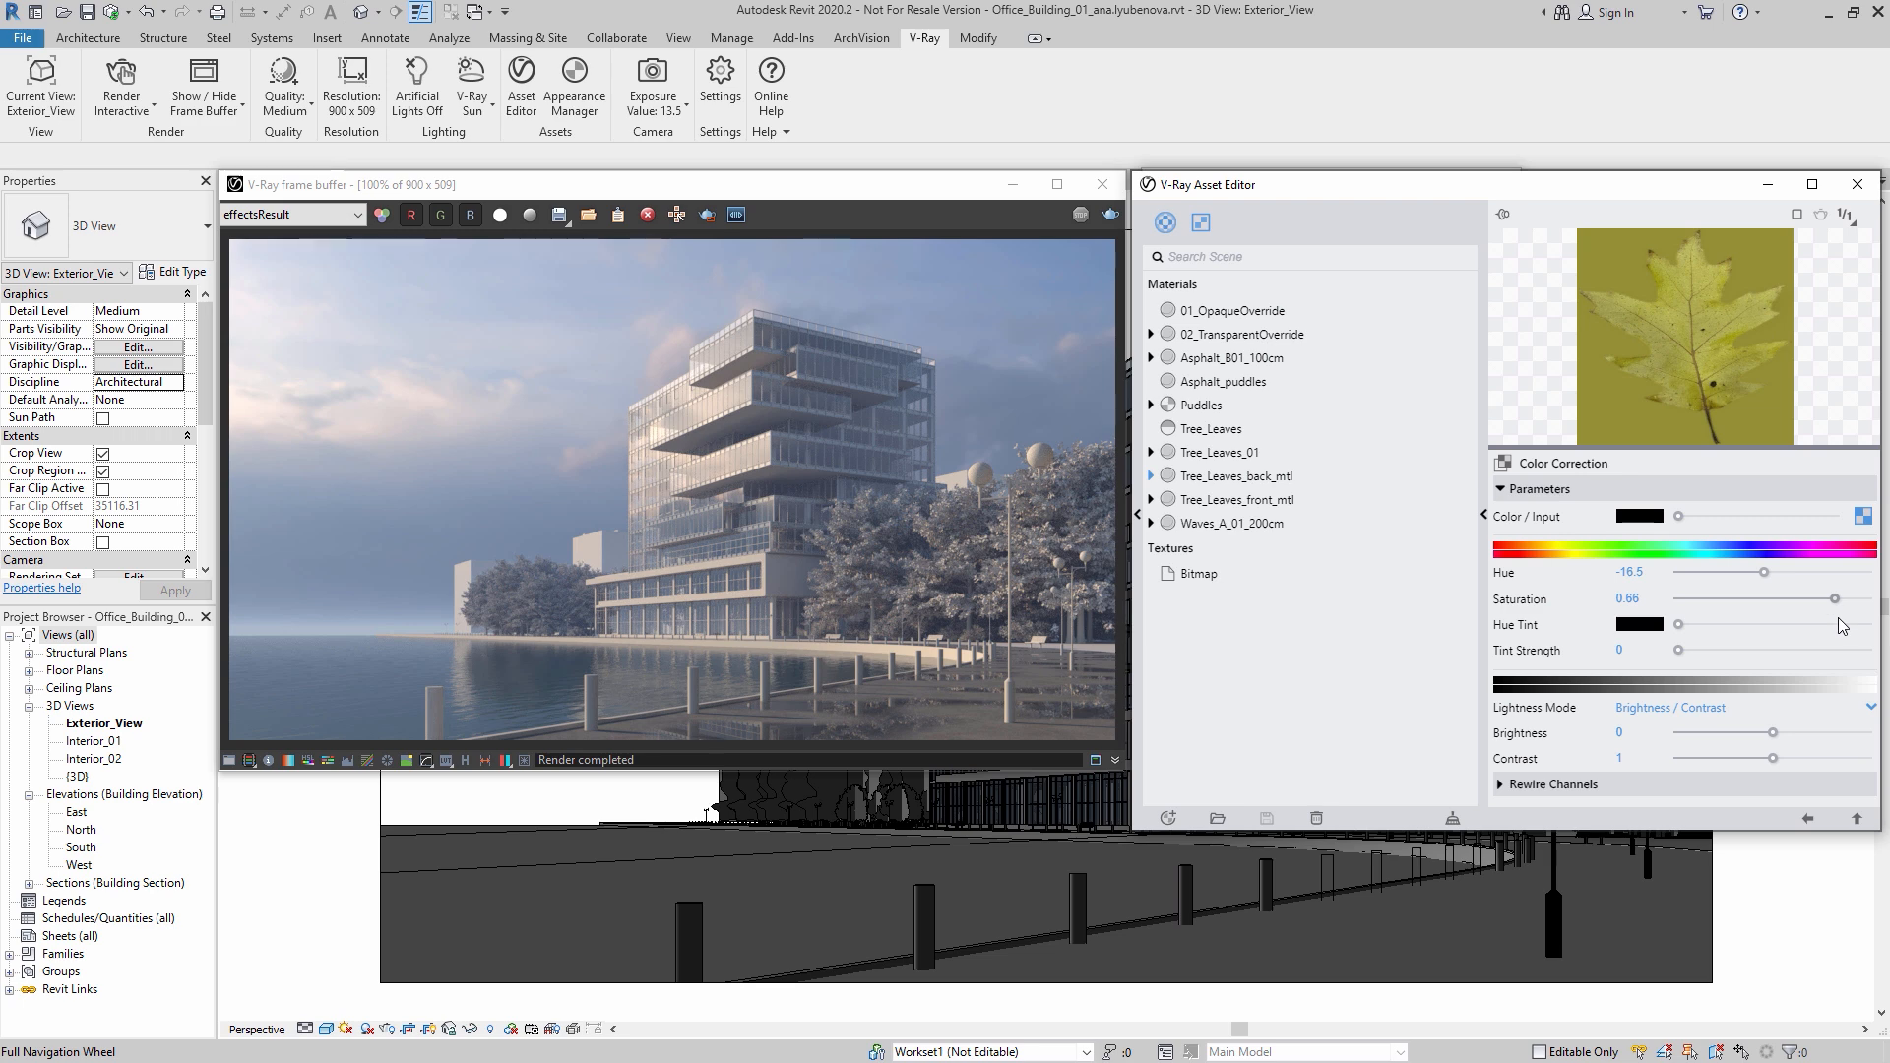
Step: Open the parameters of the Two Sided Tree_Leaves material
click(1204, 431)
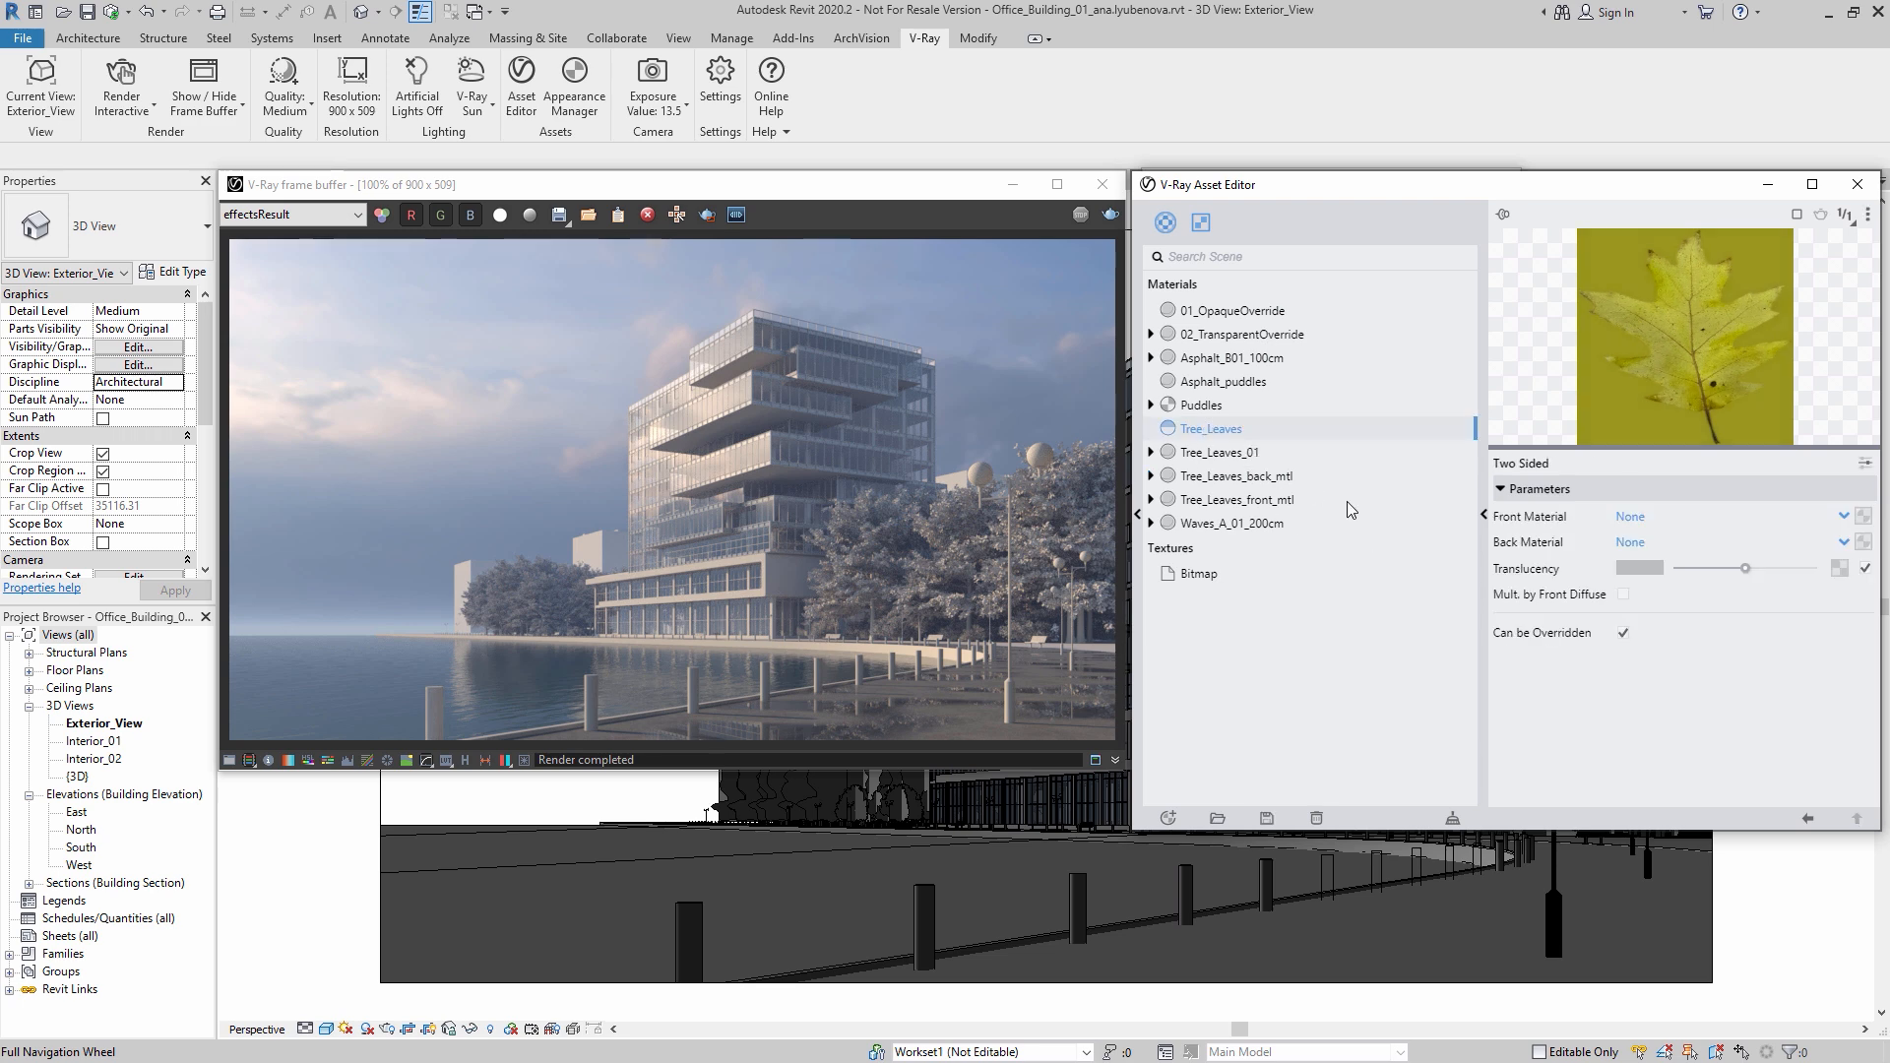
Step: Set the Tree_Leaves two-sided material's front to Tree_Leaves_front_mtl and its back to Tree_Leaves_back_mtl, and close the material editor
click(1841, 516)
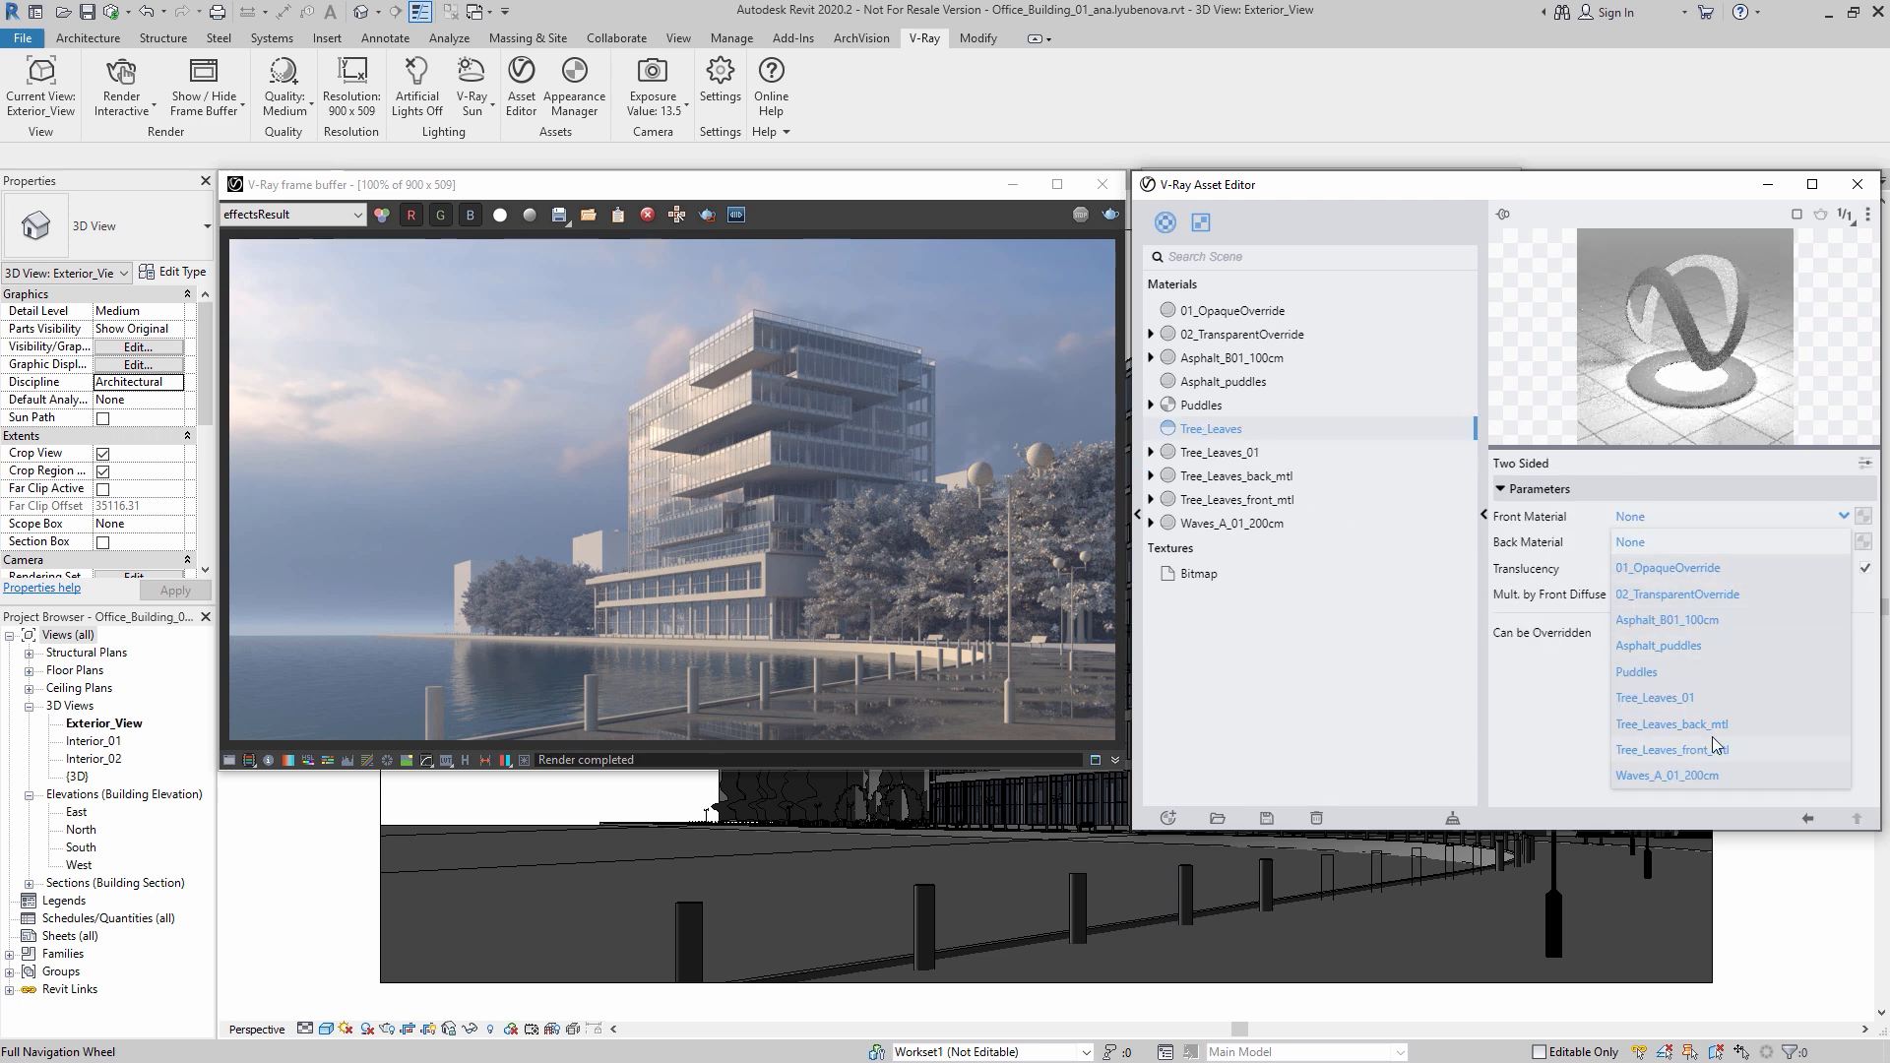
click(1712, 746)
click(1842, 543)
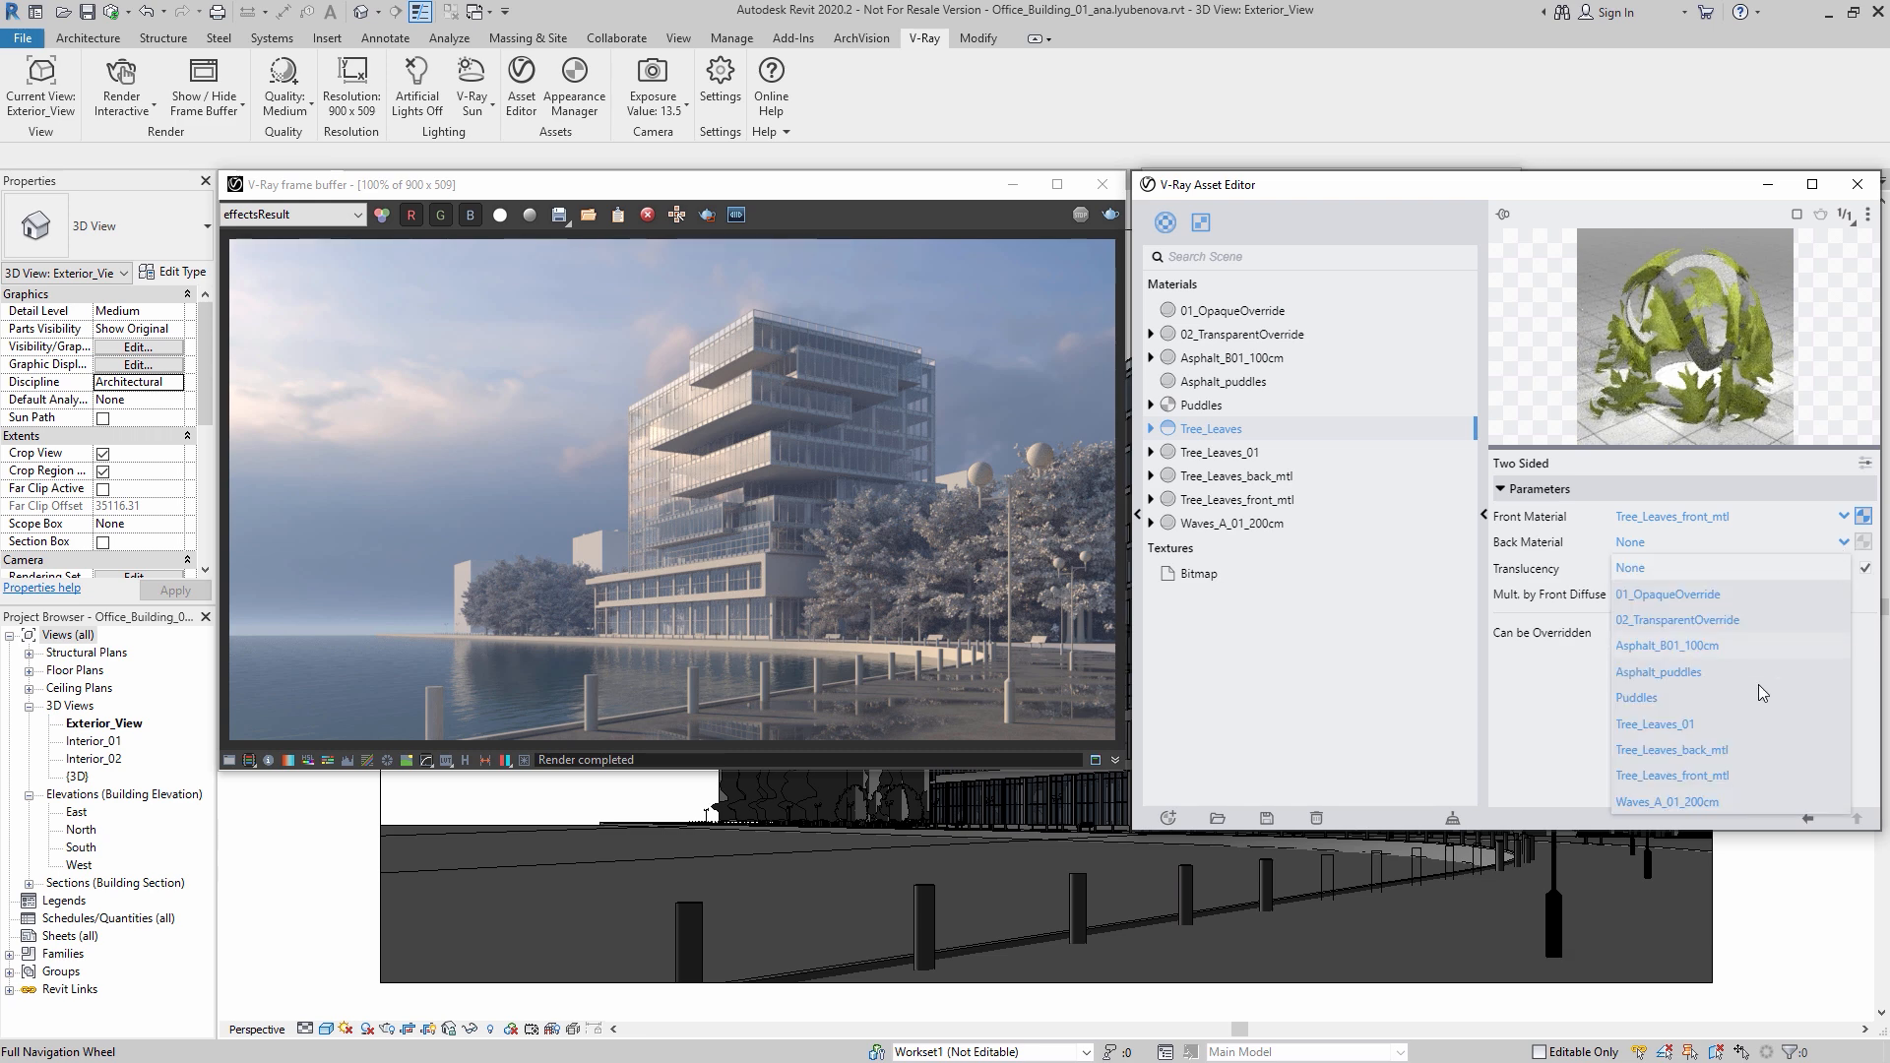
click(1720, 750)
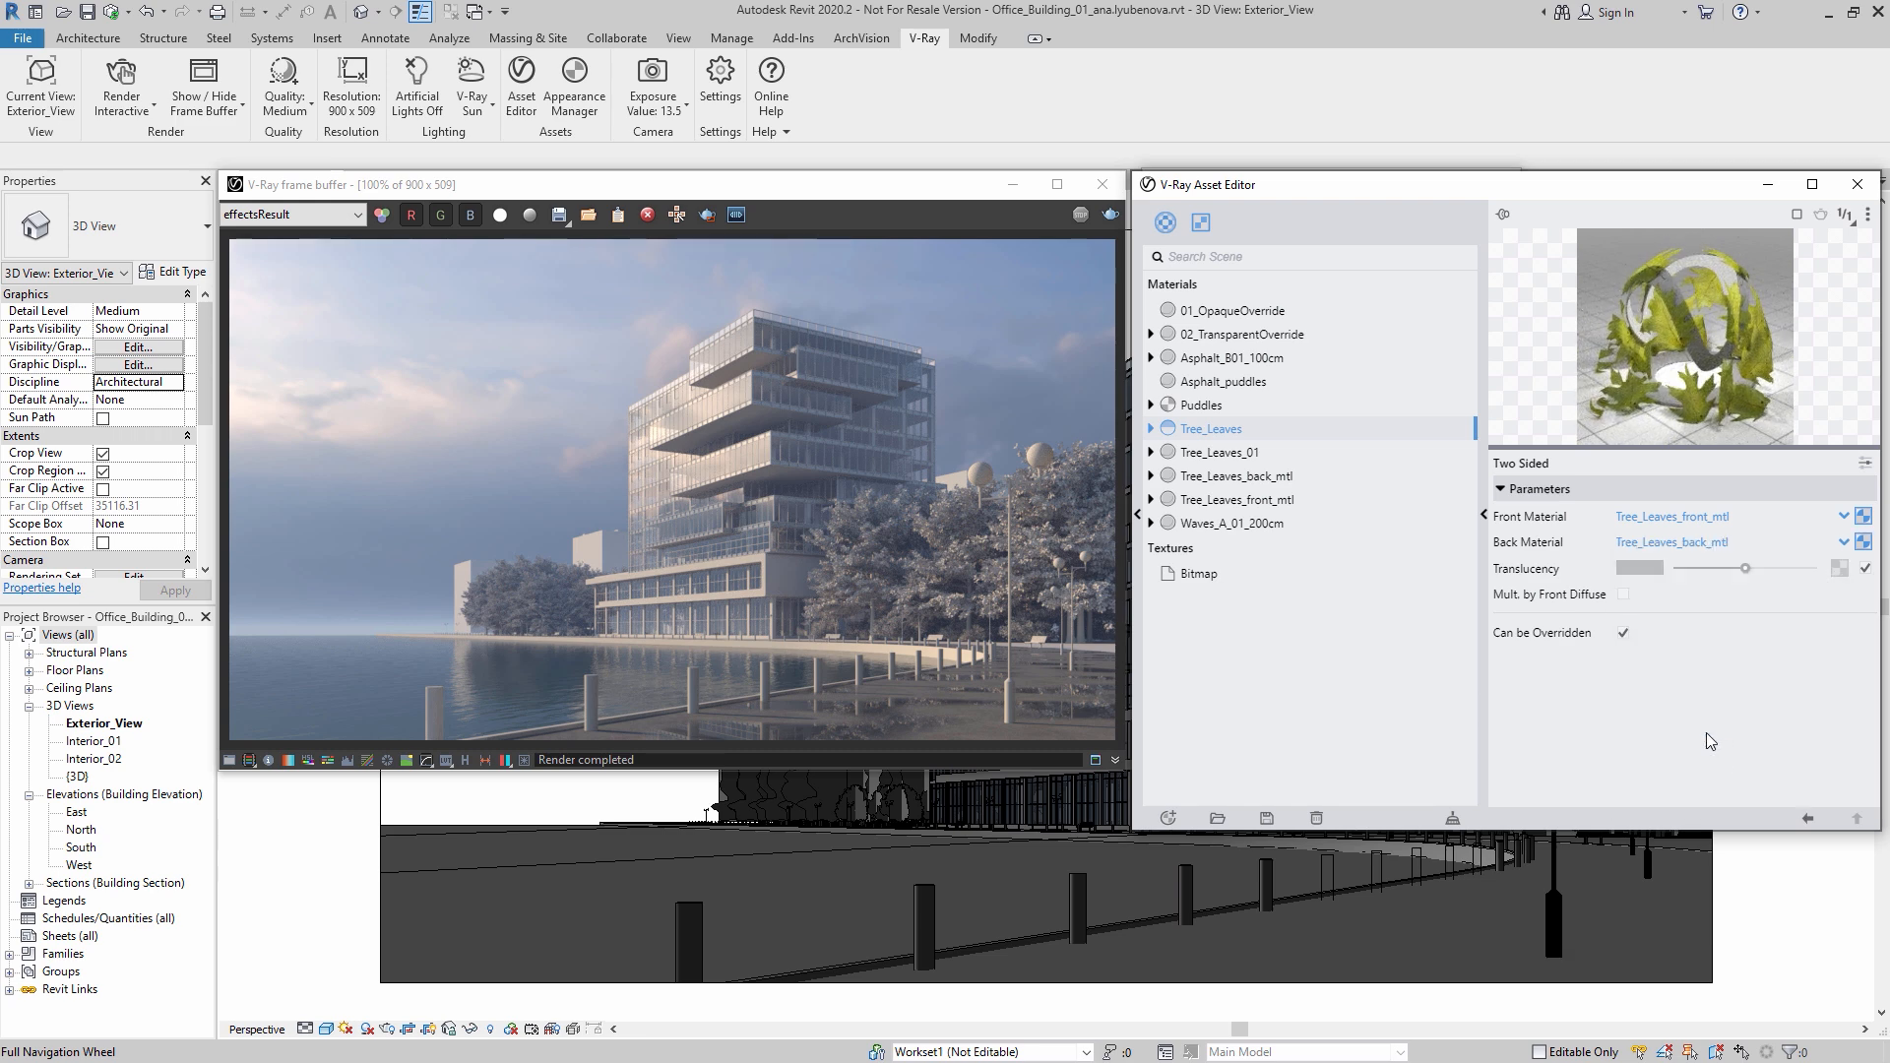
click(1858, 184)
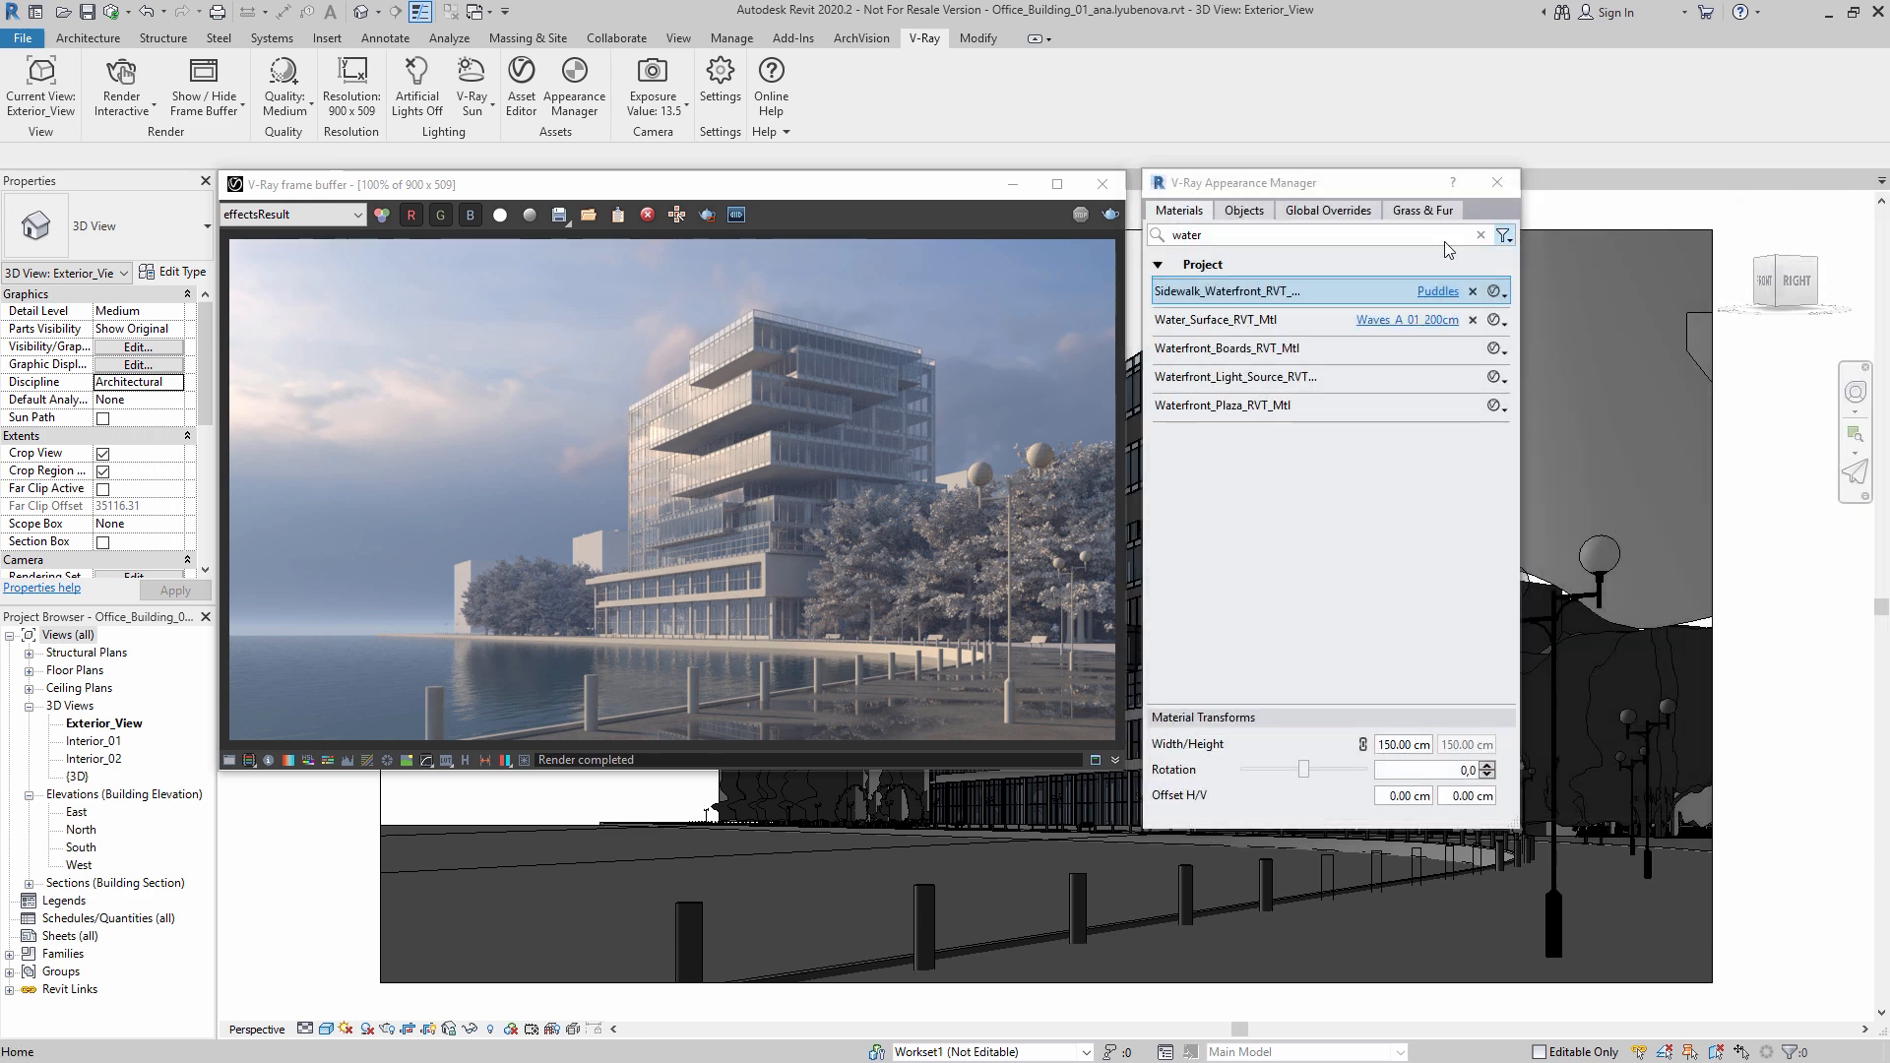
Step: Change the global override color for missing materials from V-Ray to light gray
click(1319, 214)
click(1474, 387)
click(1502, 500)
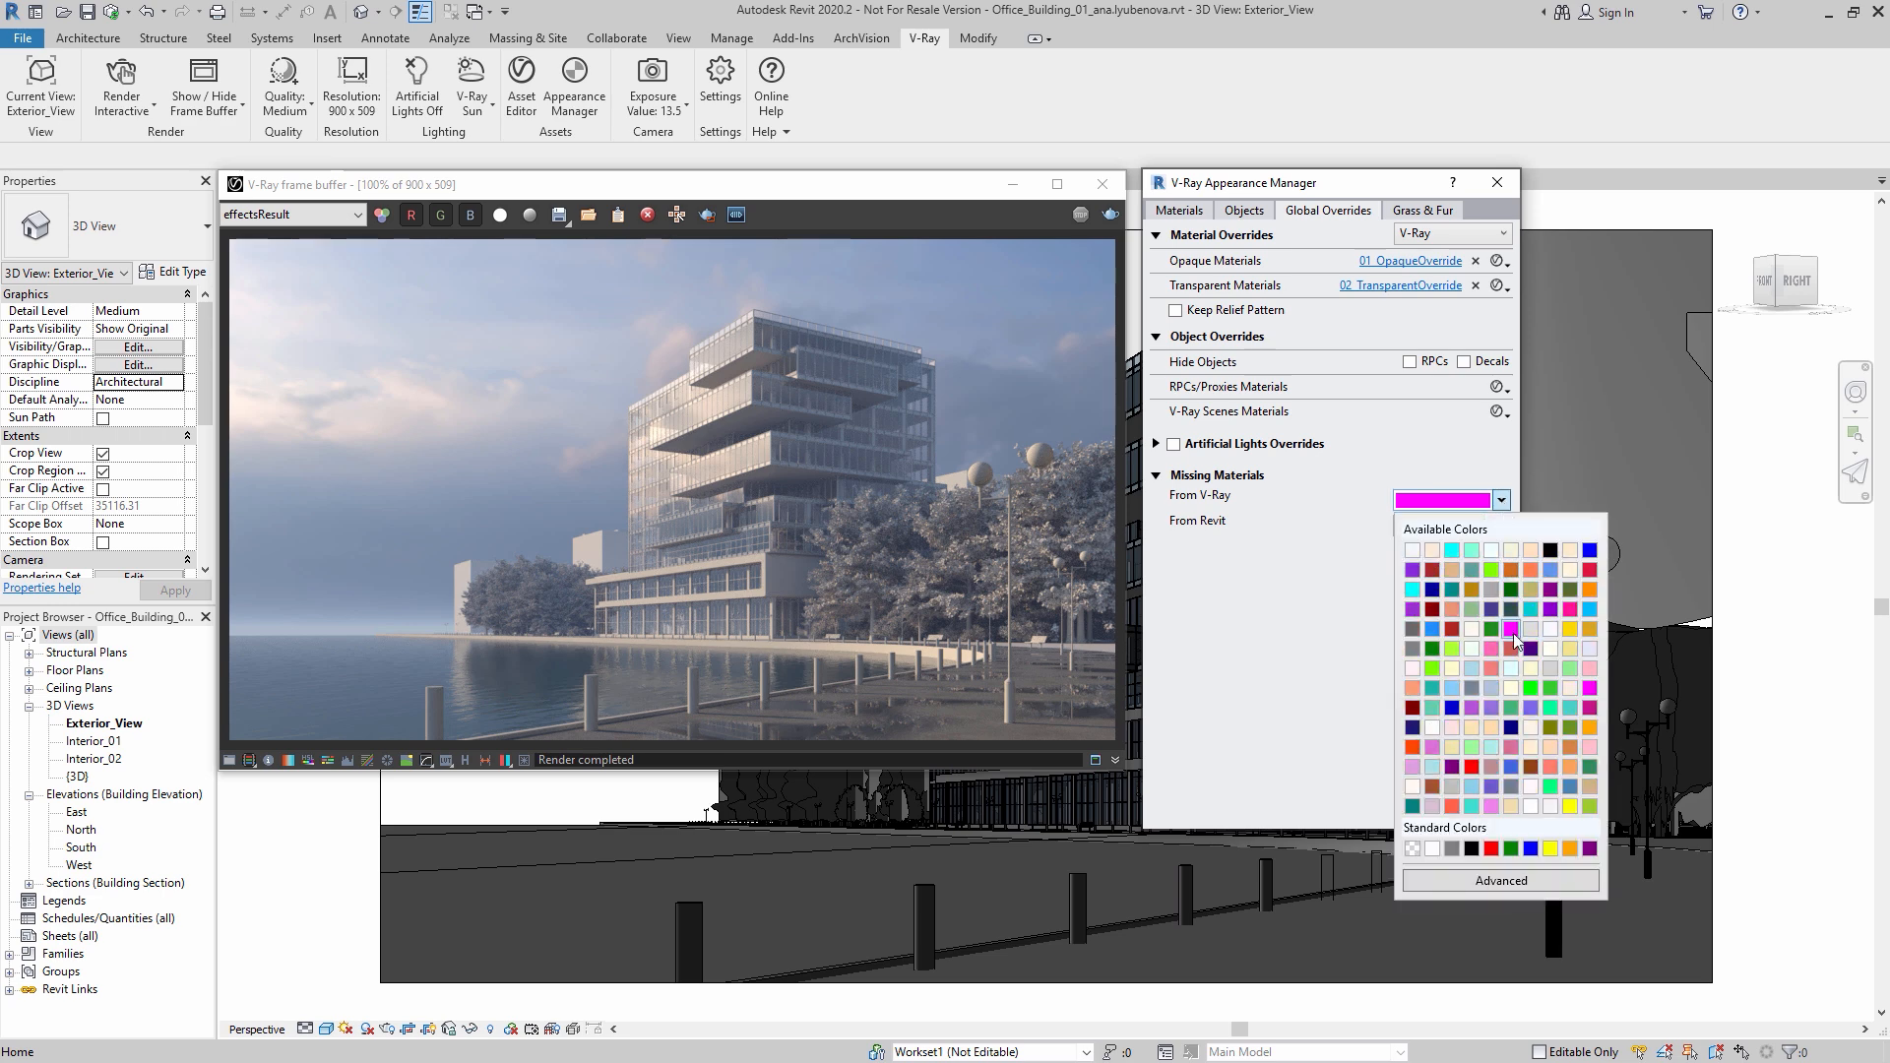
click(1452, 786)
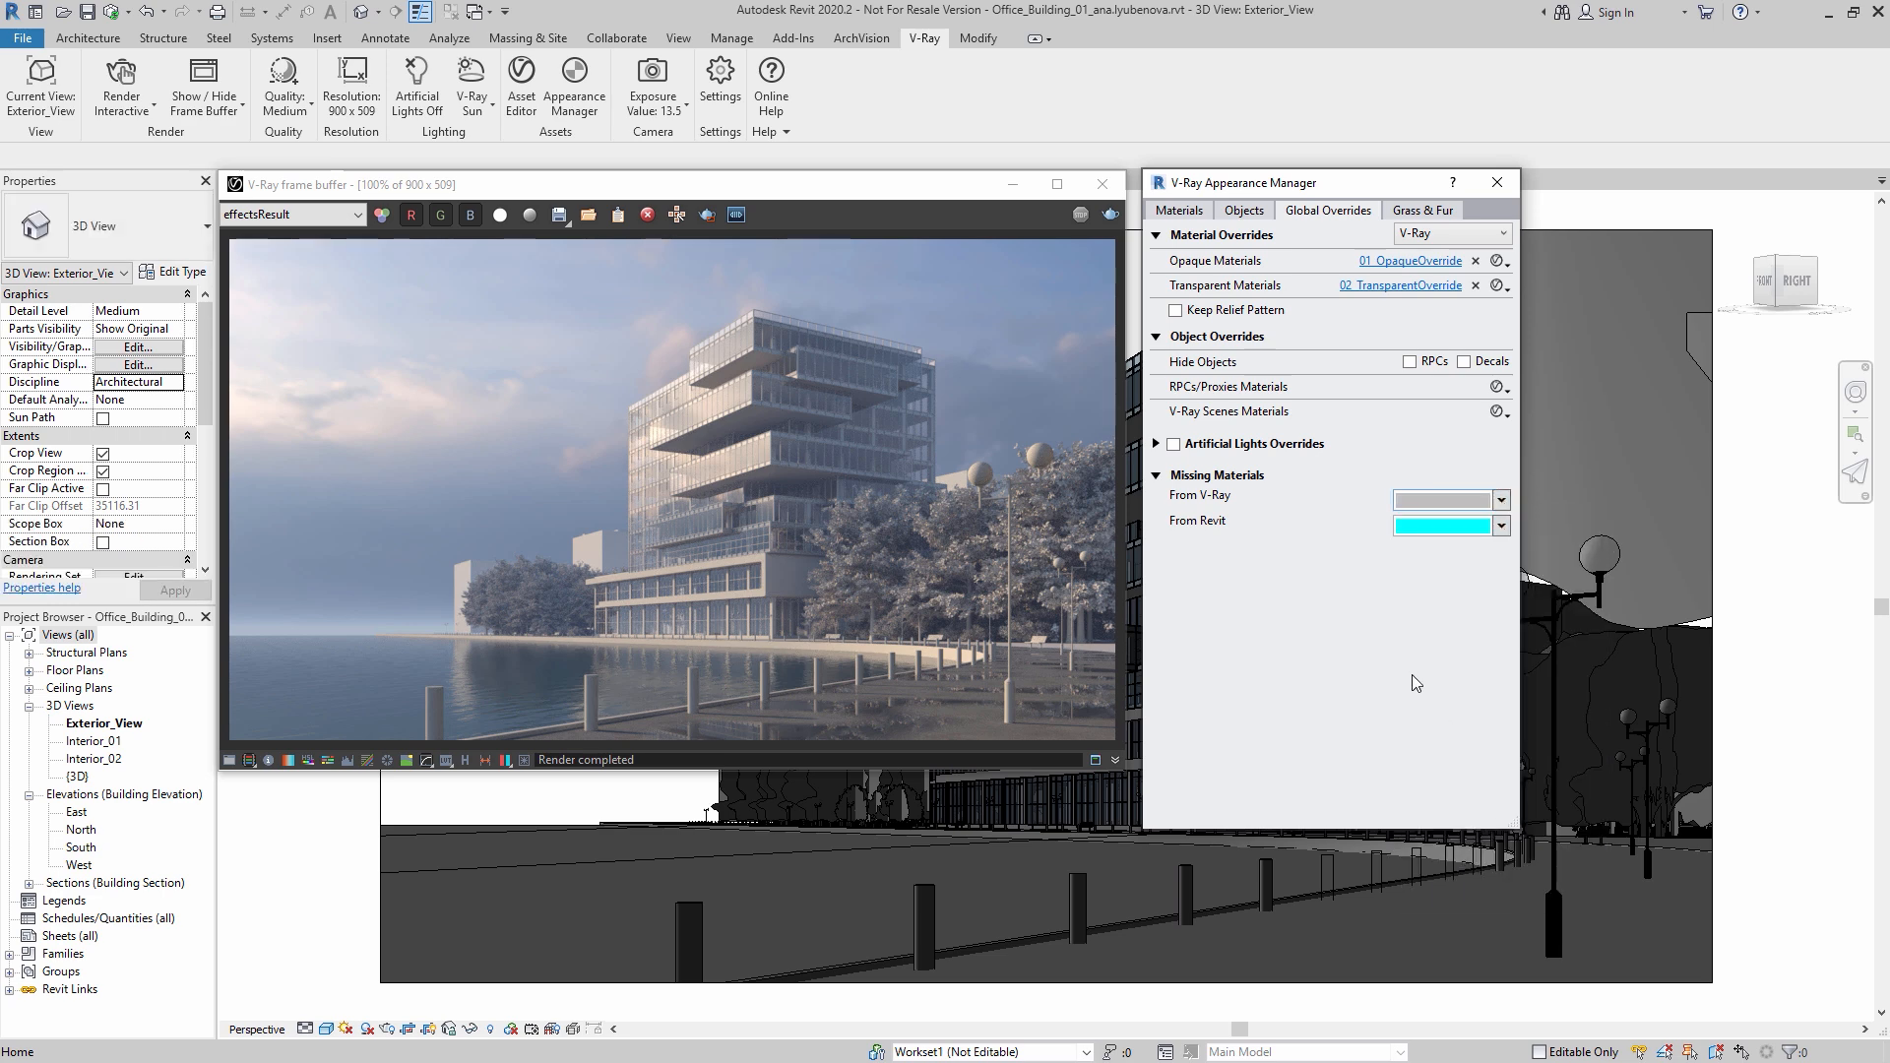
Step: Filter the objects in the Appearance Manager by V-Ray mapping to show only Mapped ones
click(1245, 211)
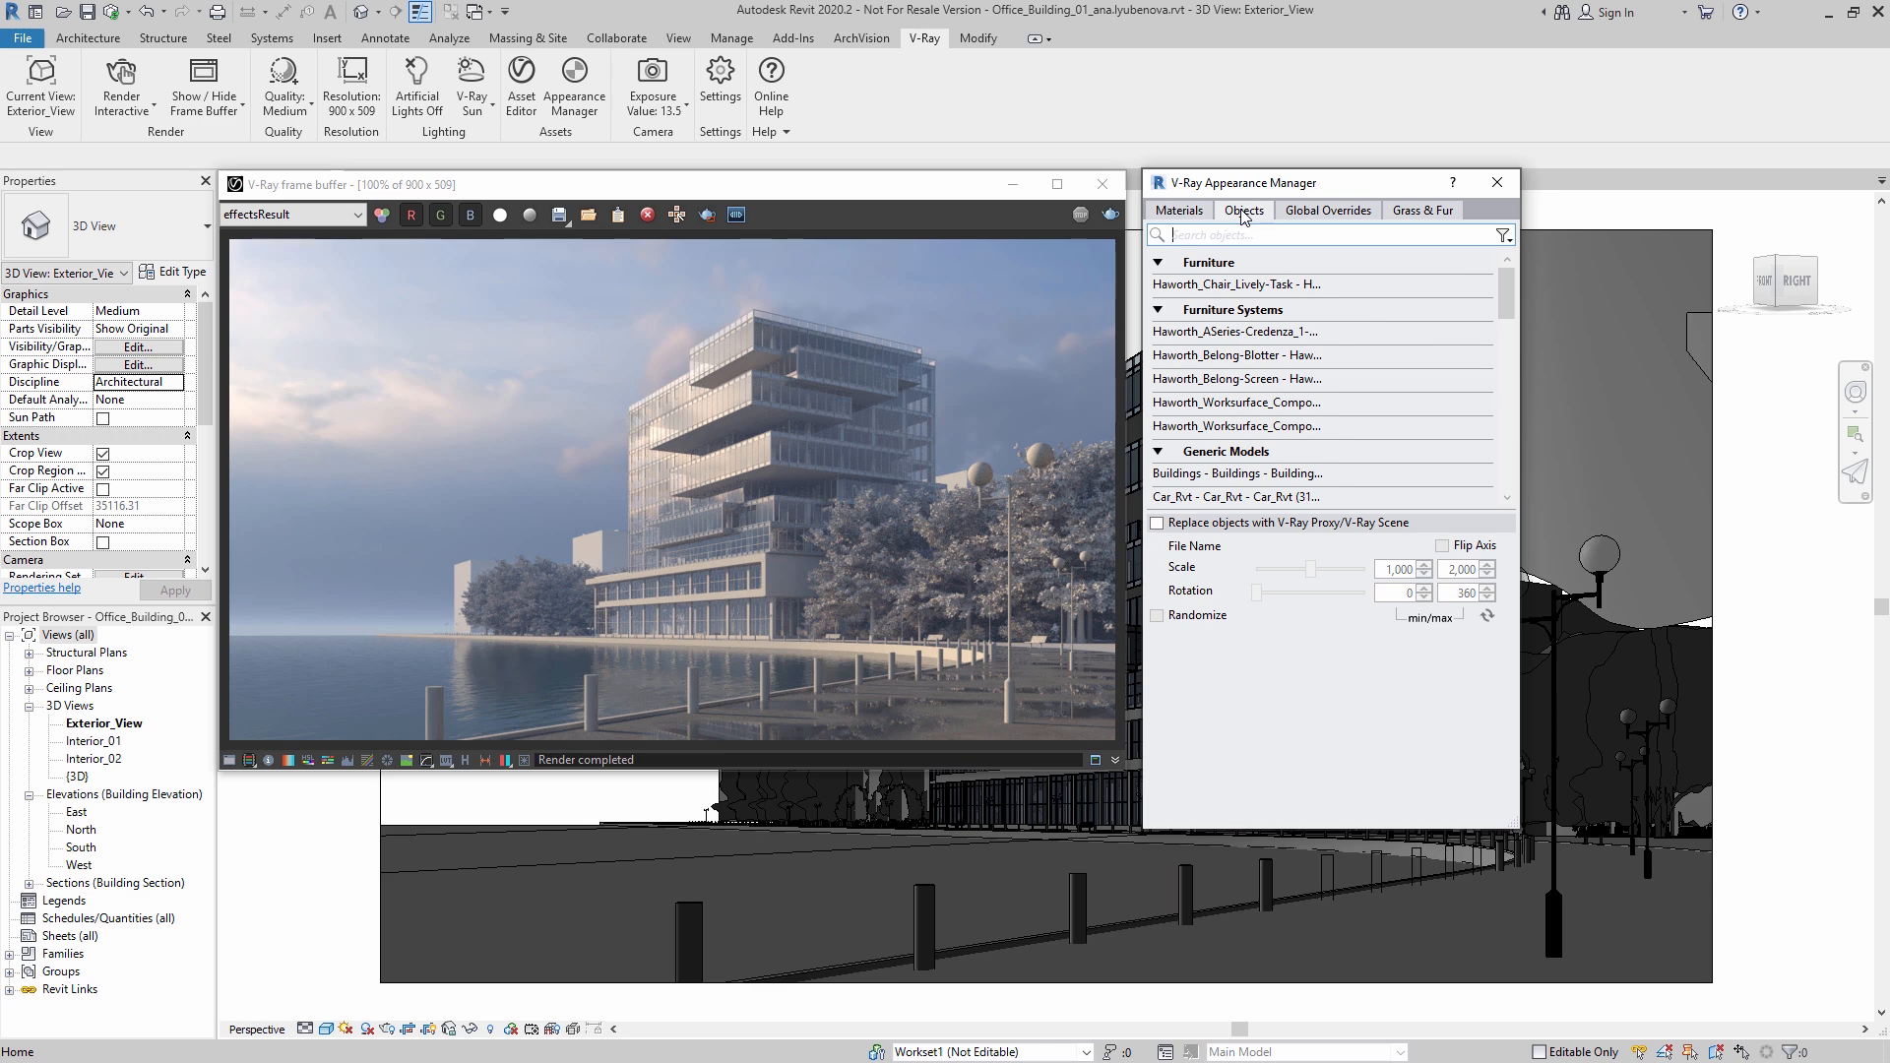
click(1503, 235)
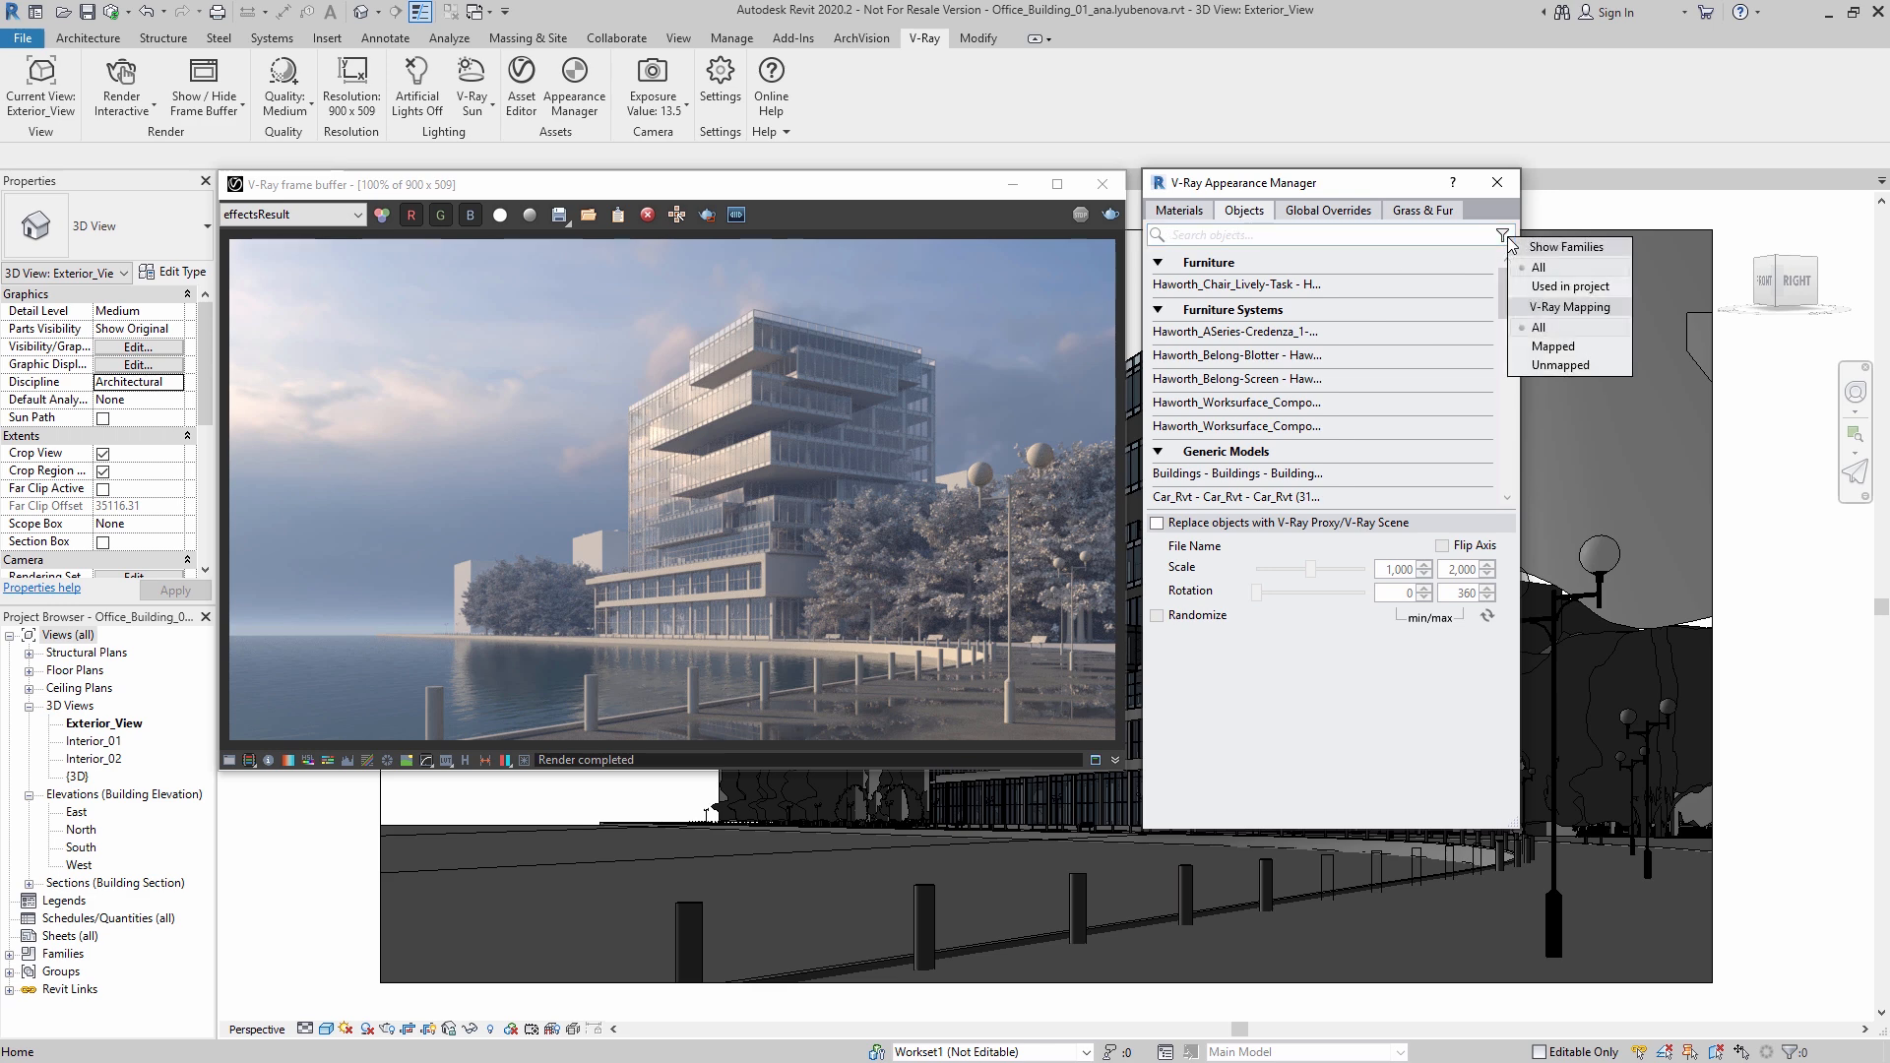
click(1554, 348)
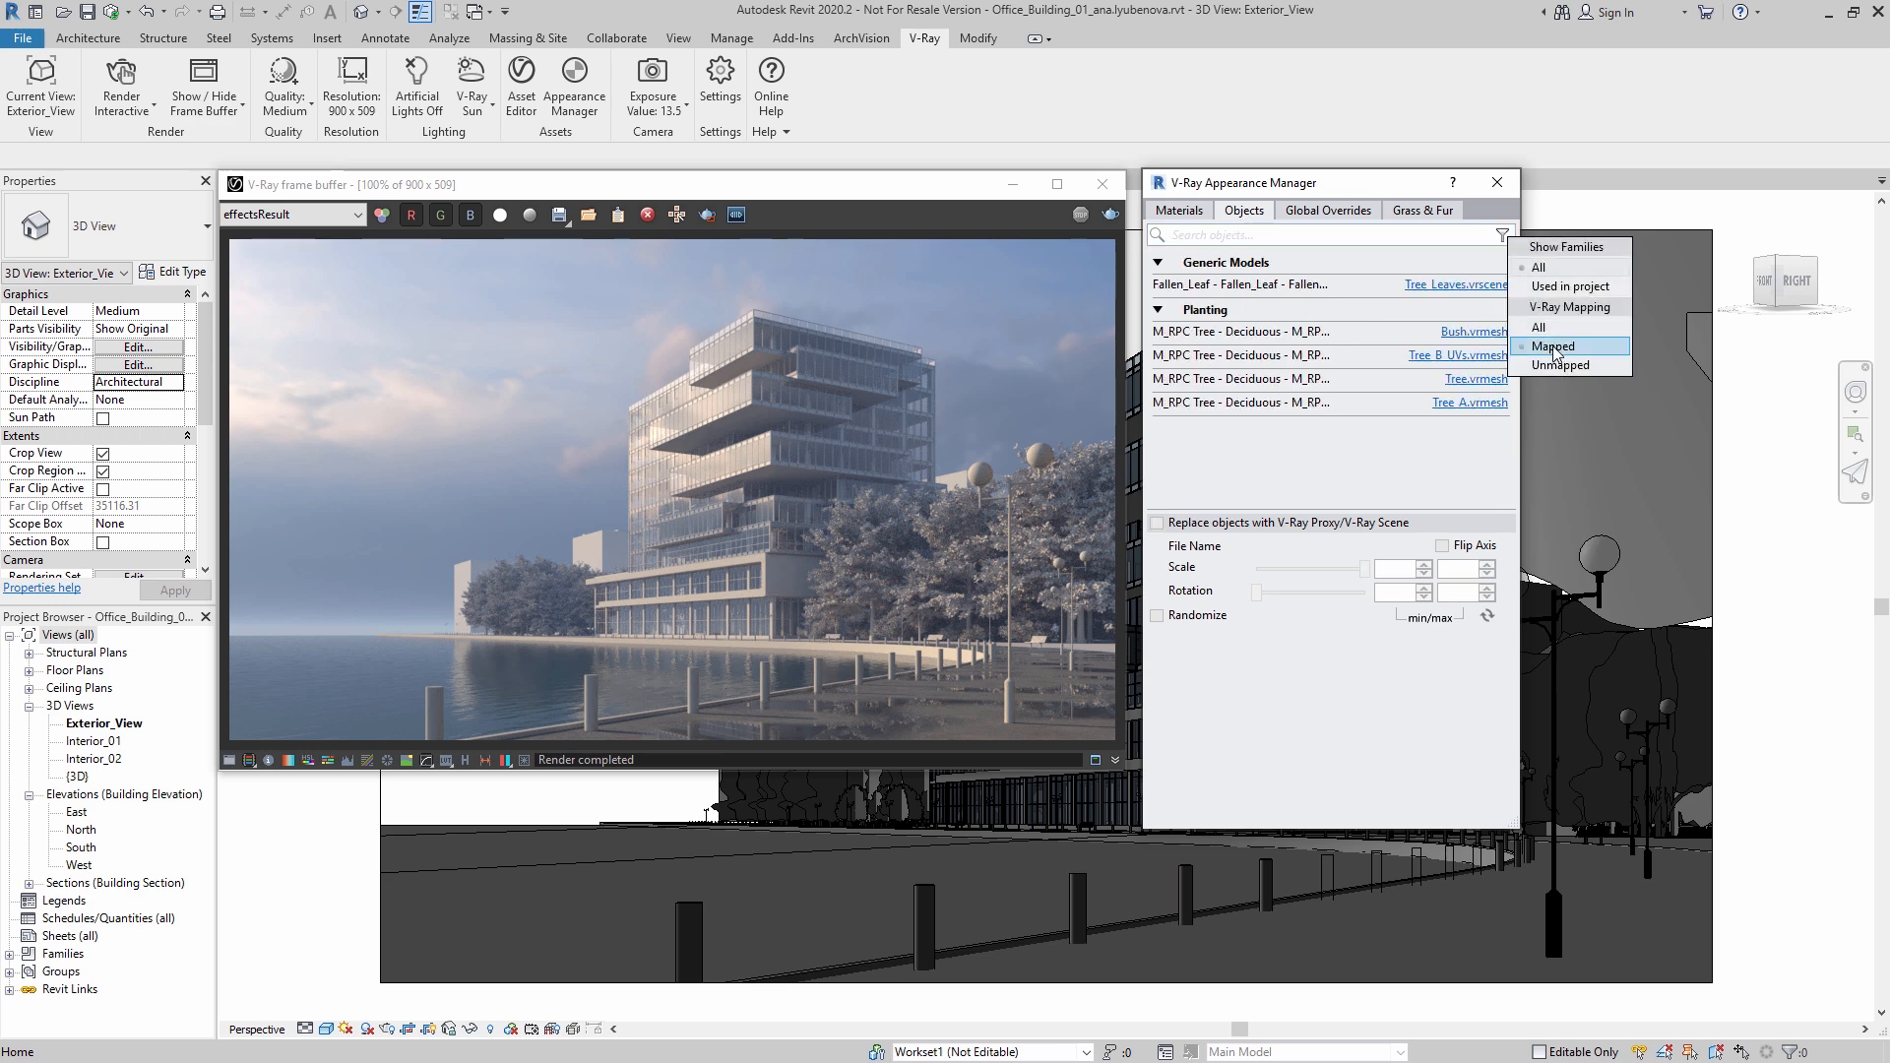
click(1451, 470)
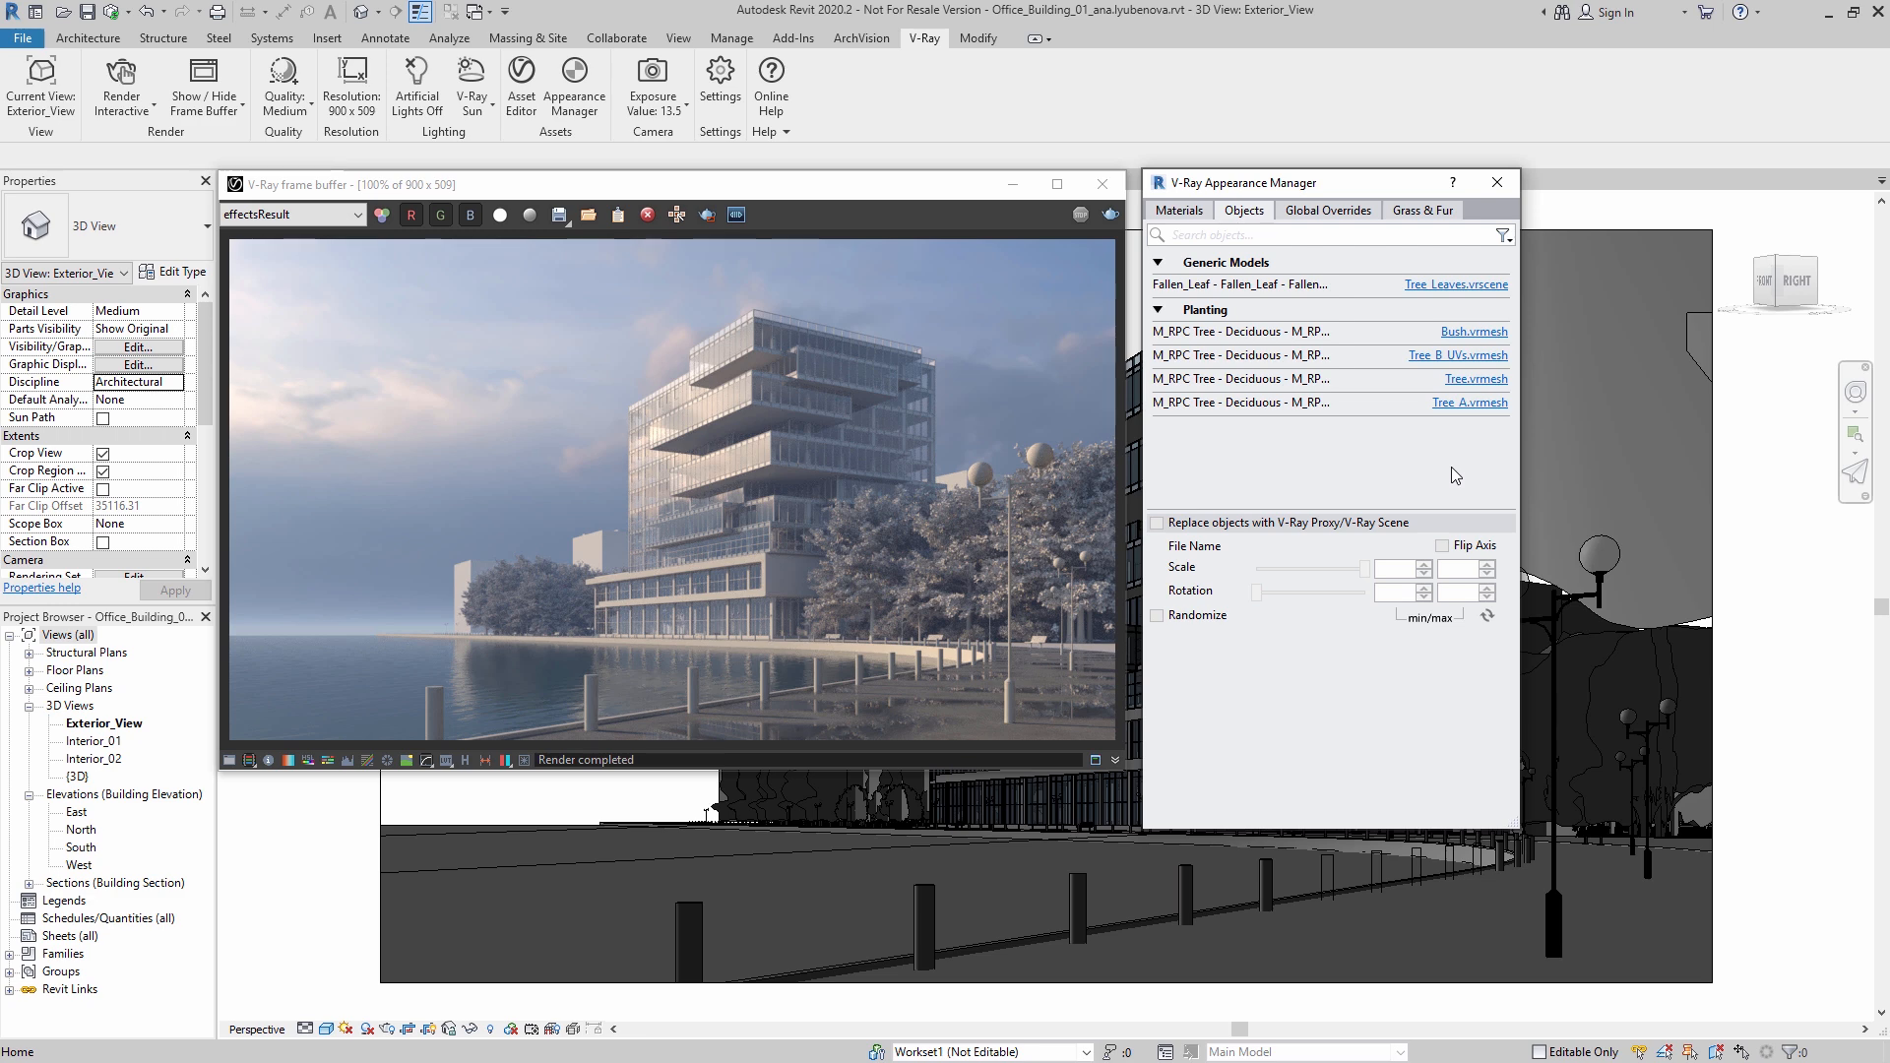
Step: Assign the Tree_Leaves material to Material 1 and the following leaf material slots of the Tree_A.vrmesh tree
click(1366, 403)
click(1368, 682)
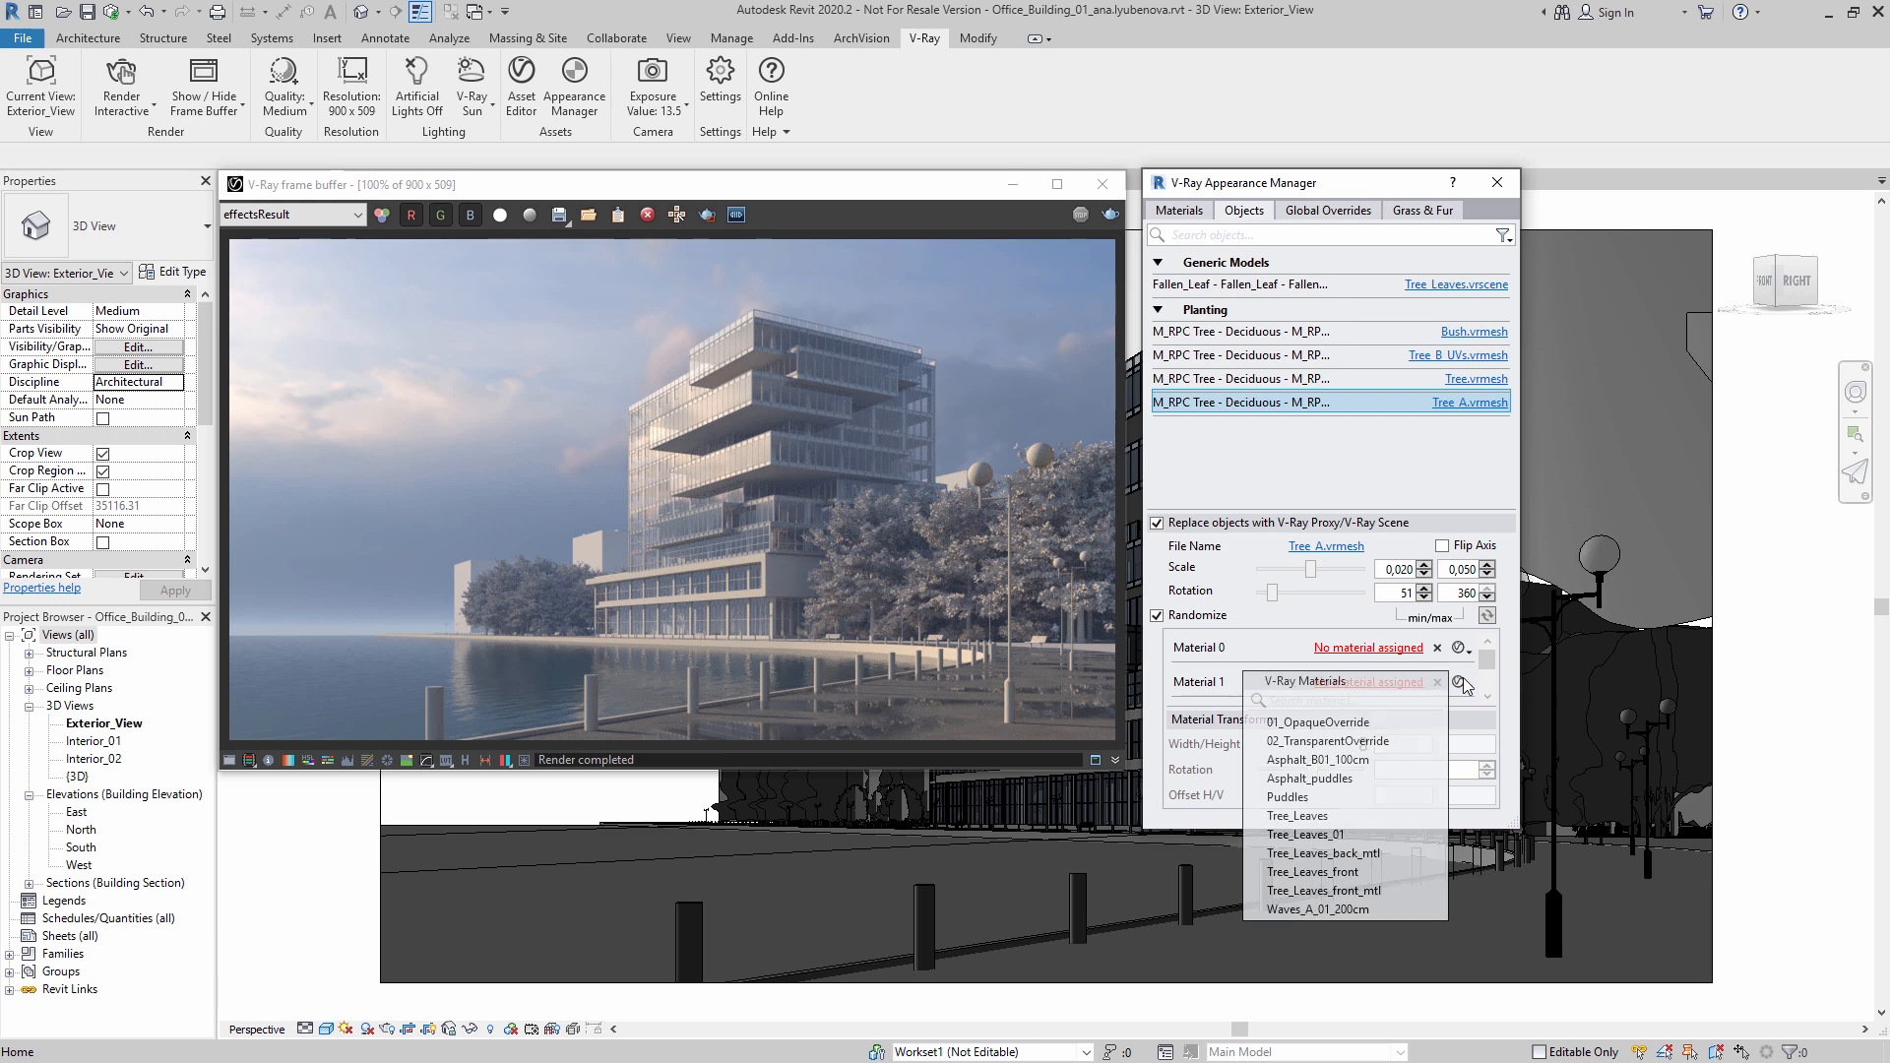
click(1319, 817)
click(1488, 696)
click(1378, 682)
click(1297, 816)
click(1487, 696)
click(1392, 682)
click(1299, 816)
Step: Assign Tree_Leaves to Material 1 of the Tree_B_UVs.vrmesh tree and start an interactive render
click(1386, 355)
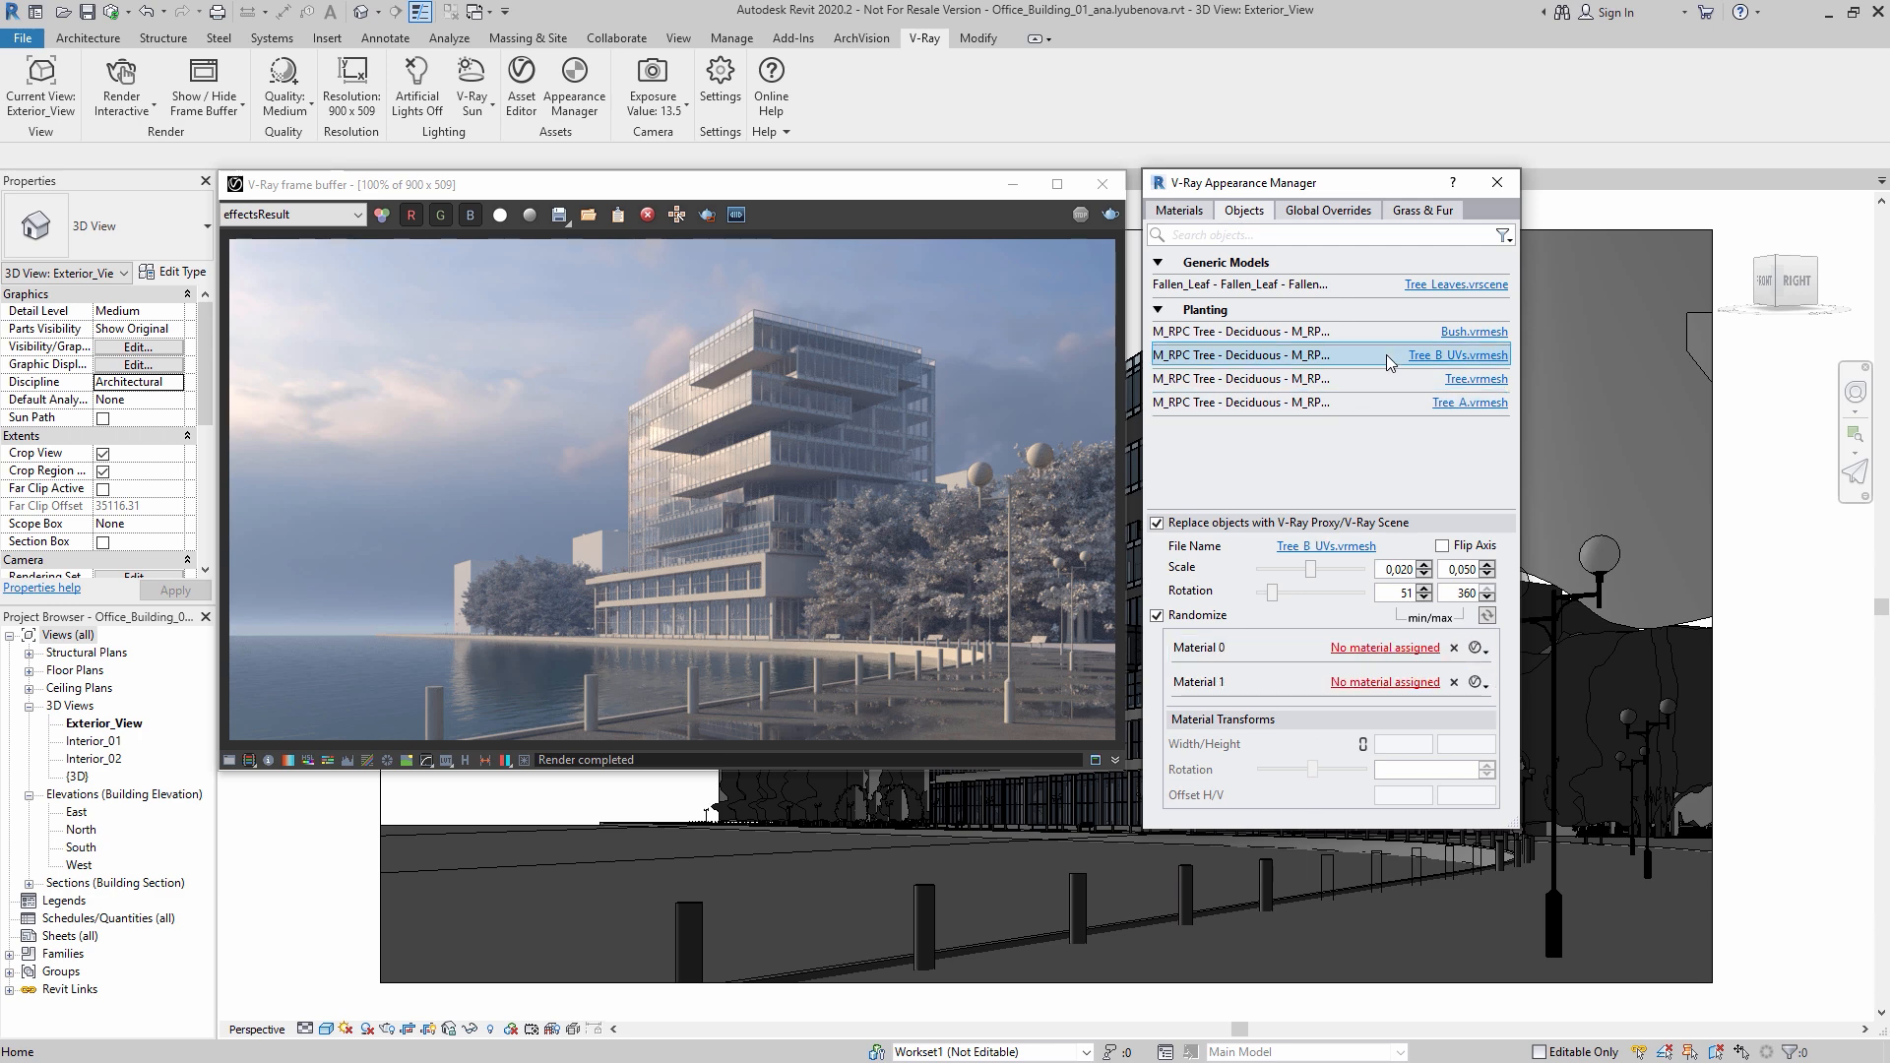
click(1476, 682)
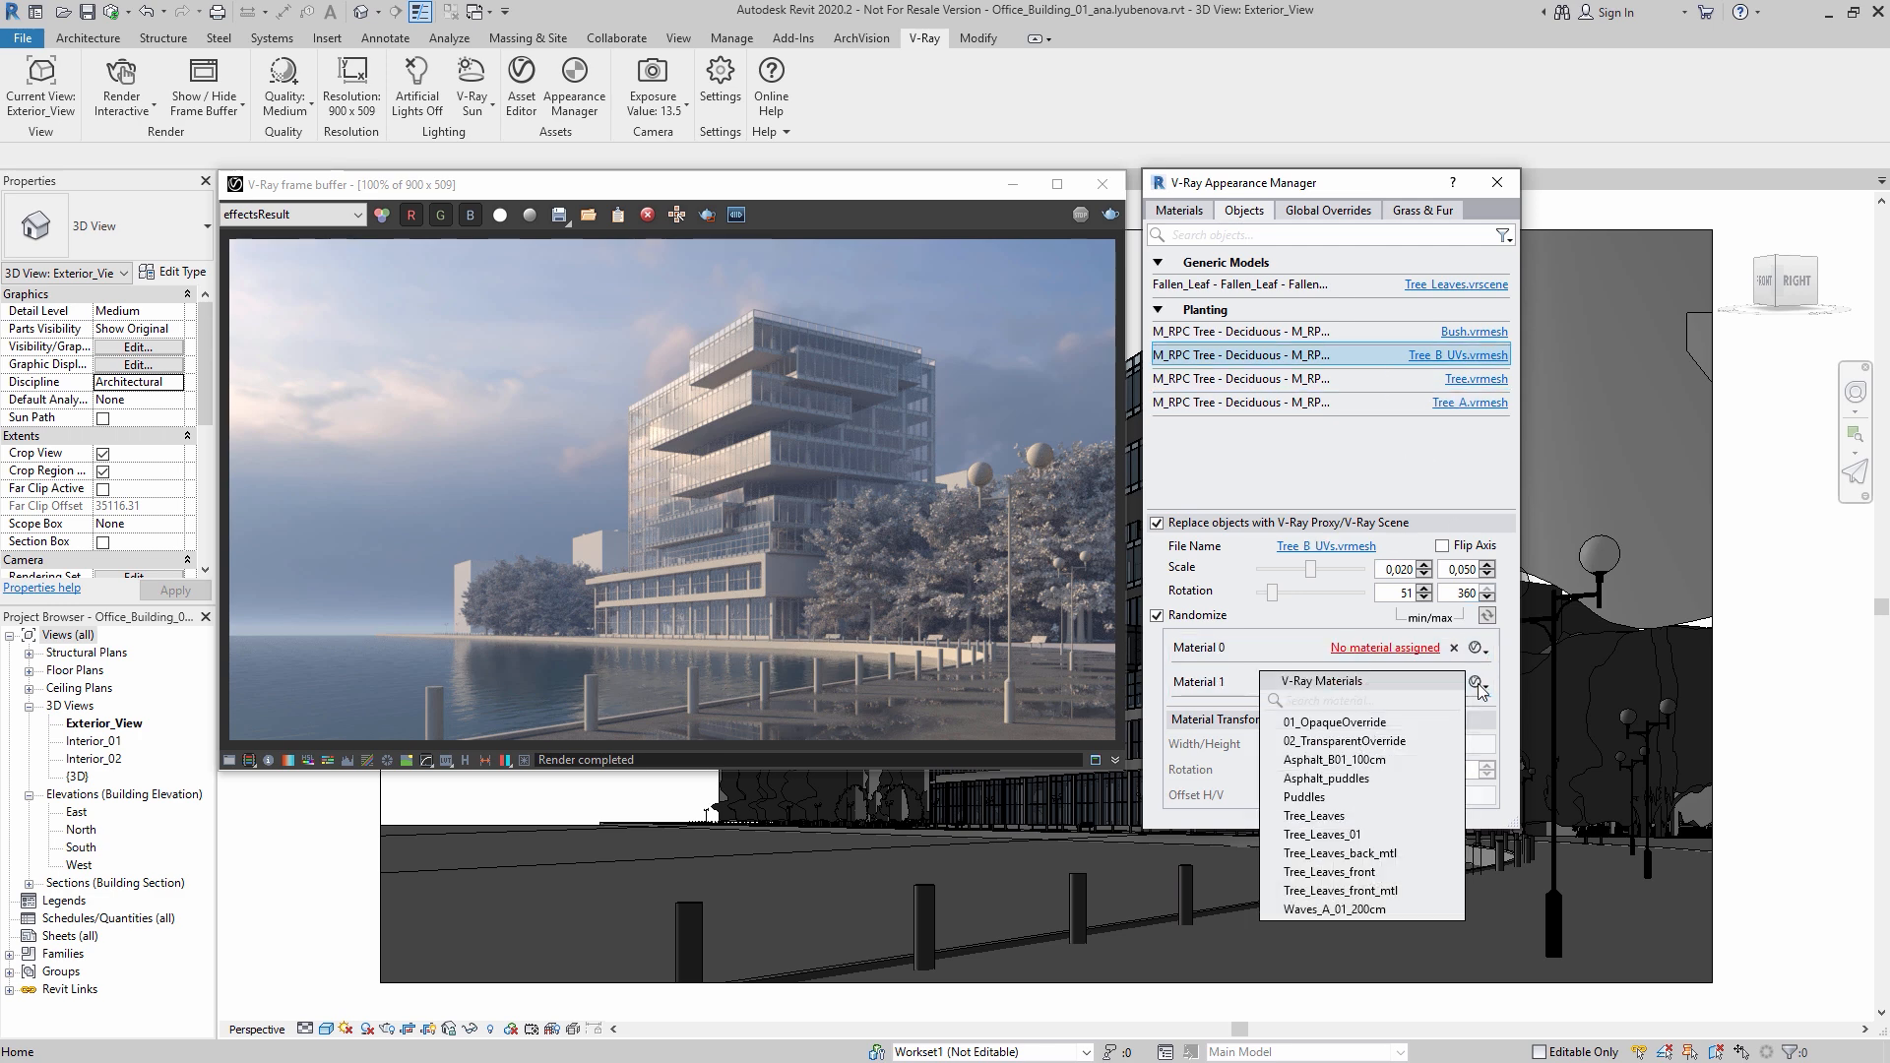
click(1331, 816)
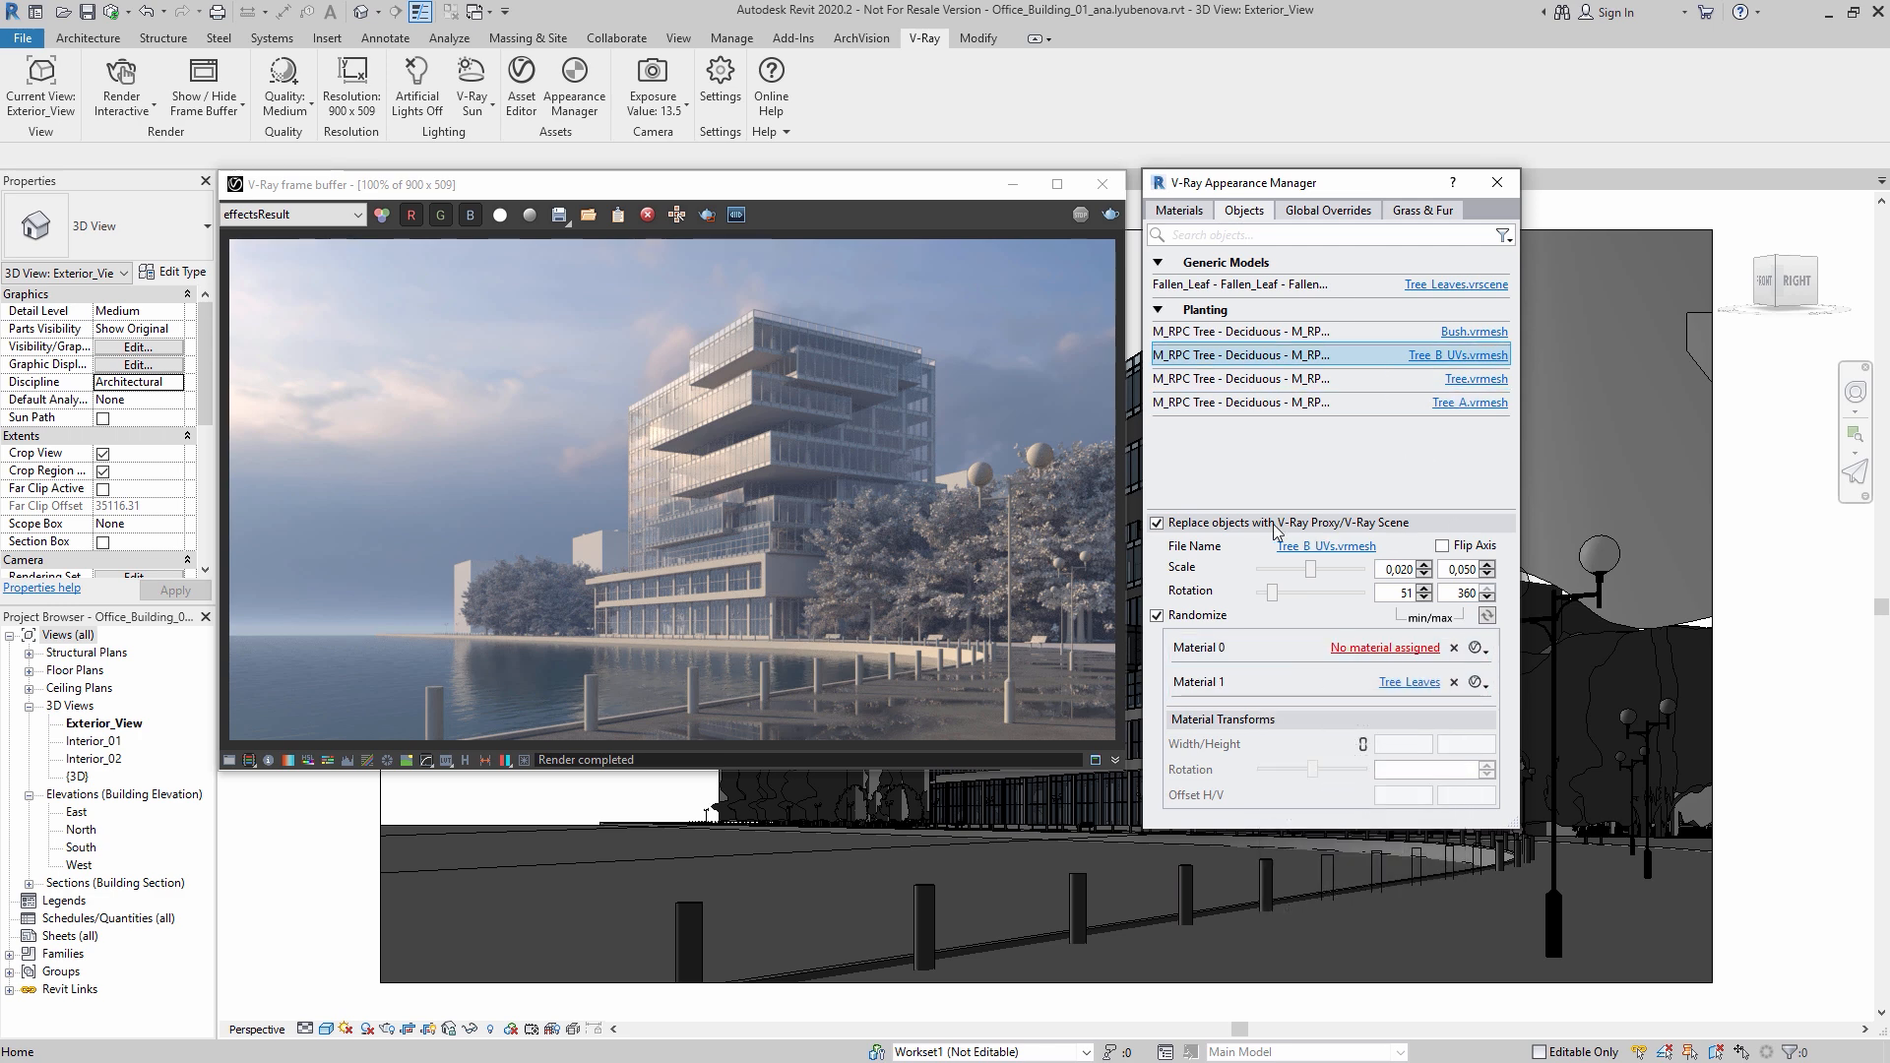
click(121, 77)
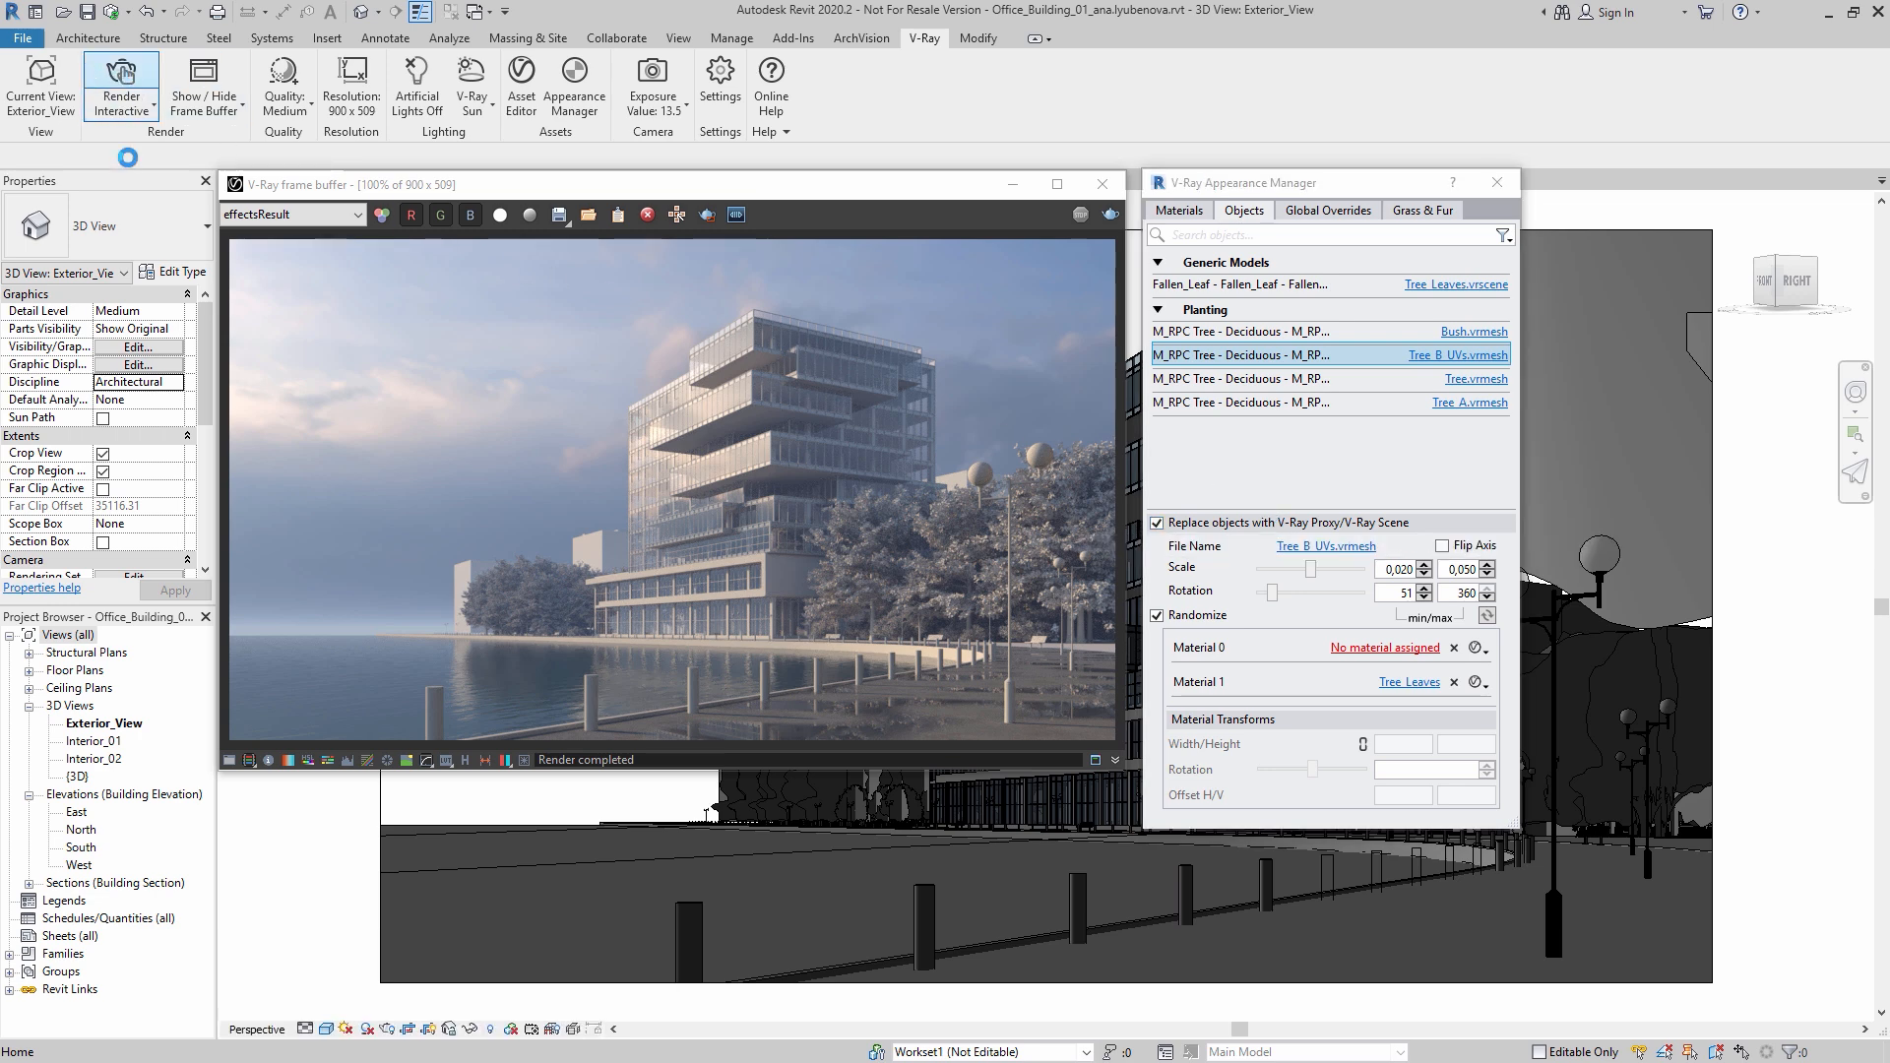
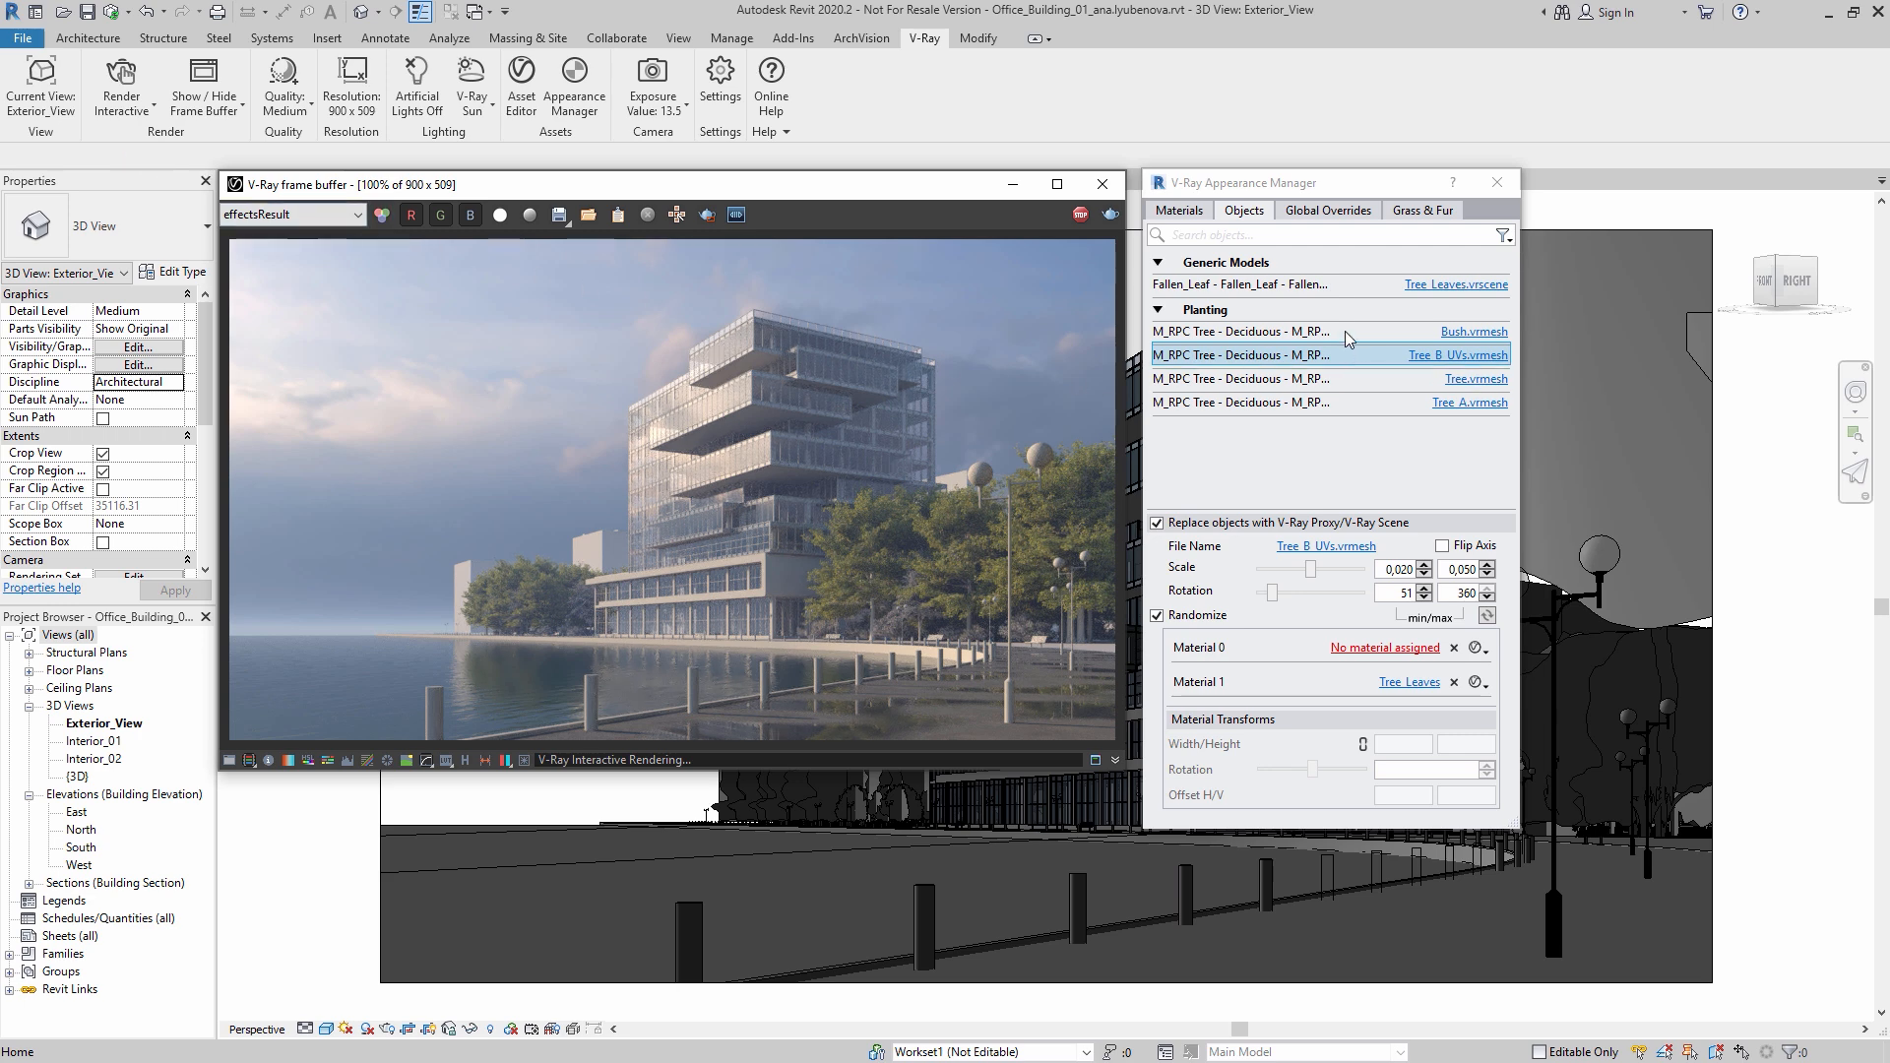
Step: Assign the Tree_Leaves_01 material to Material 1 of the Bush.vrmesh planting object
click(1345, 330)
click(1476, 683)
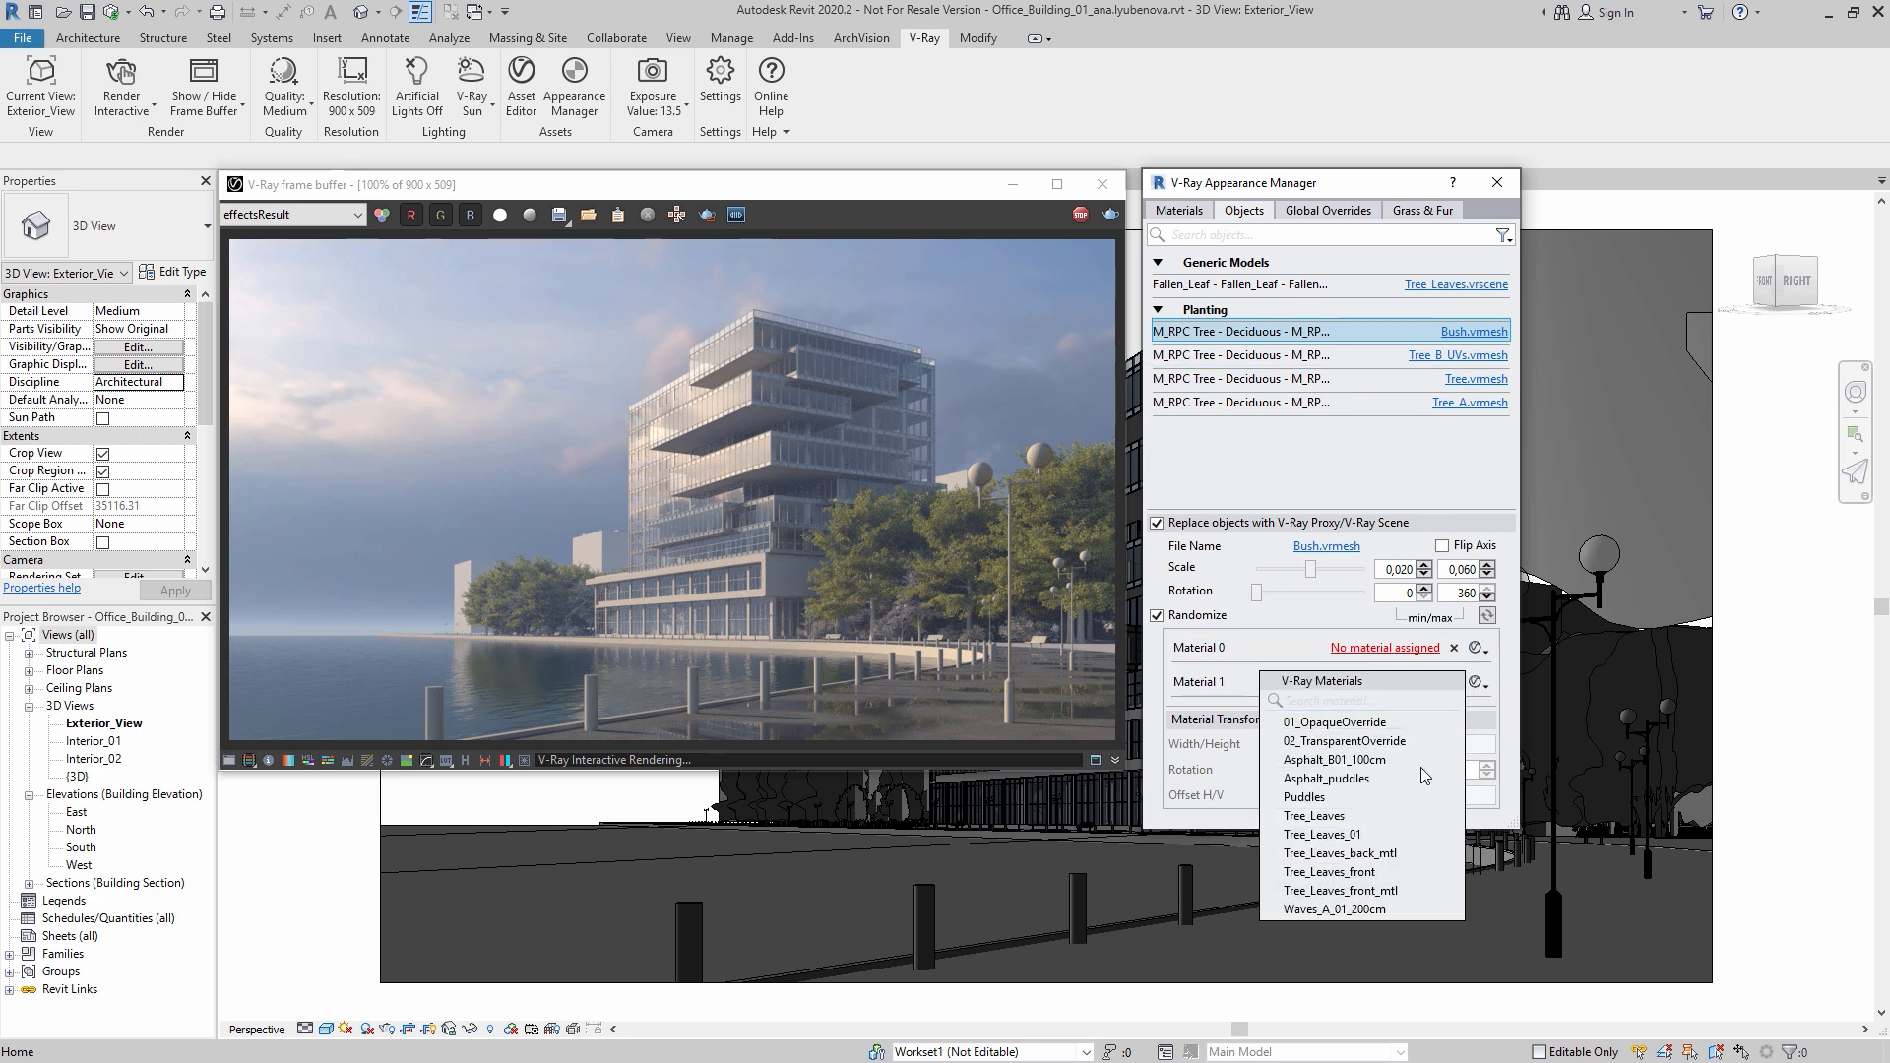
click(1322, 834)
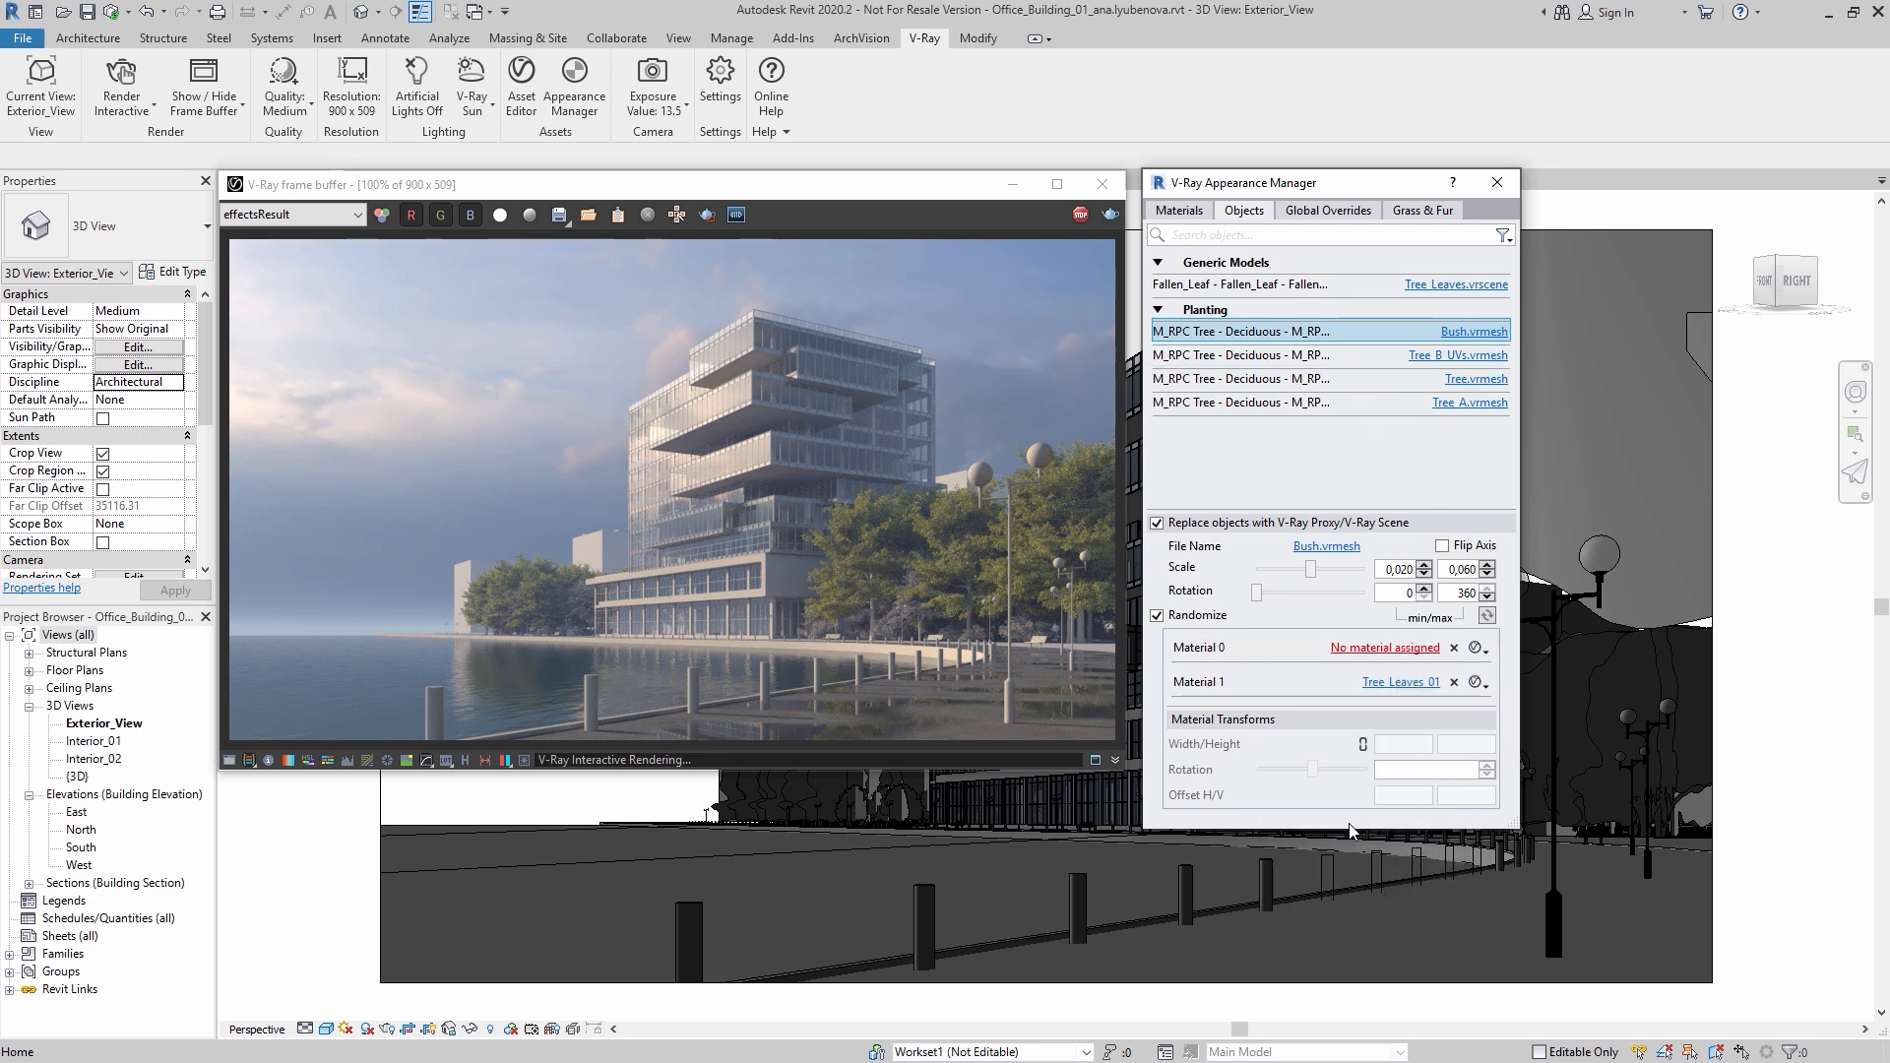
Step: Assign the Tree_Leaves_01 material to Material 1 of the Tree.vrmesh planting object
click(1360, 378)
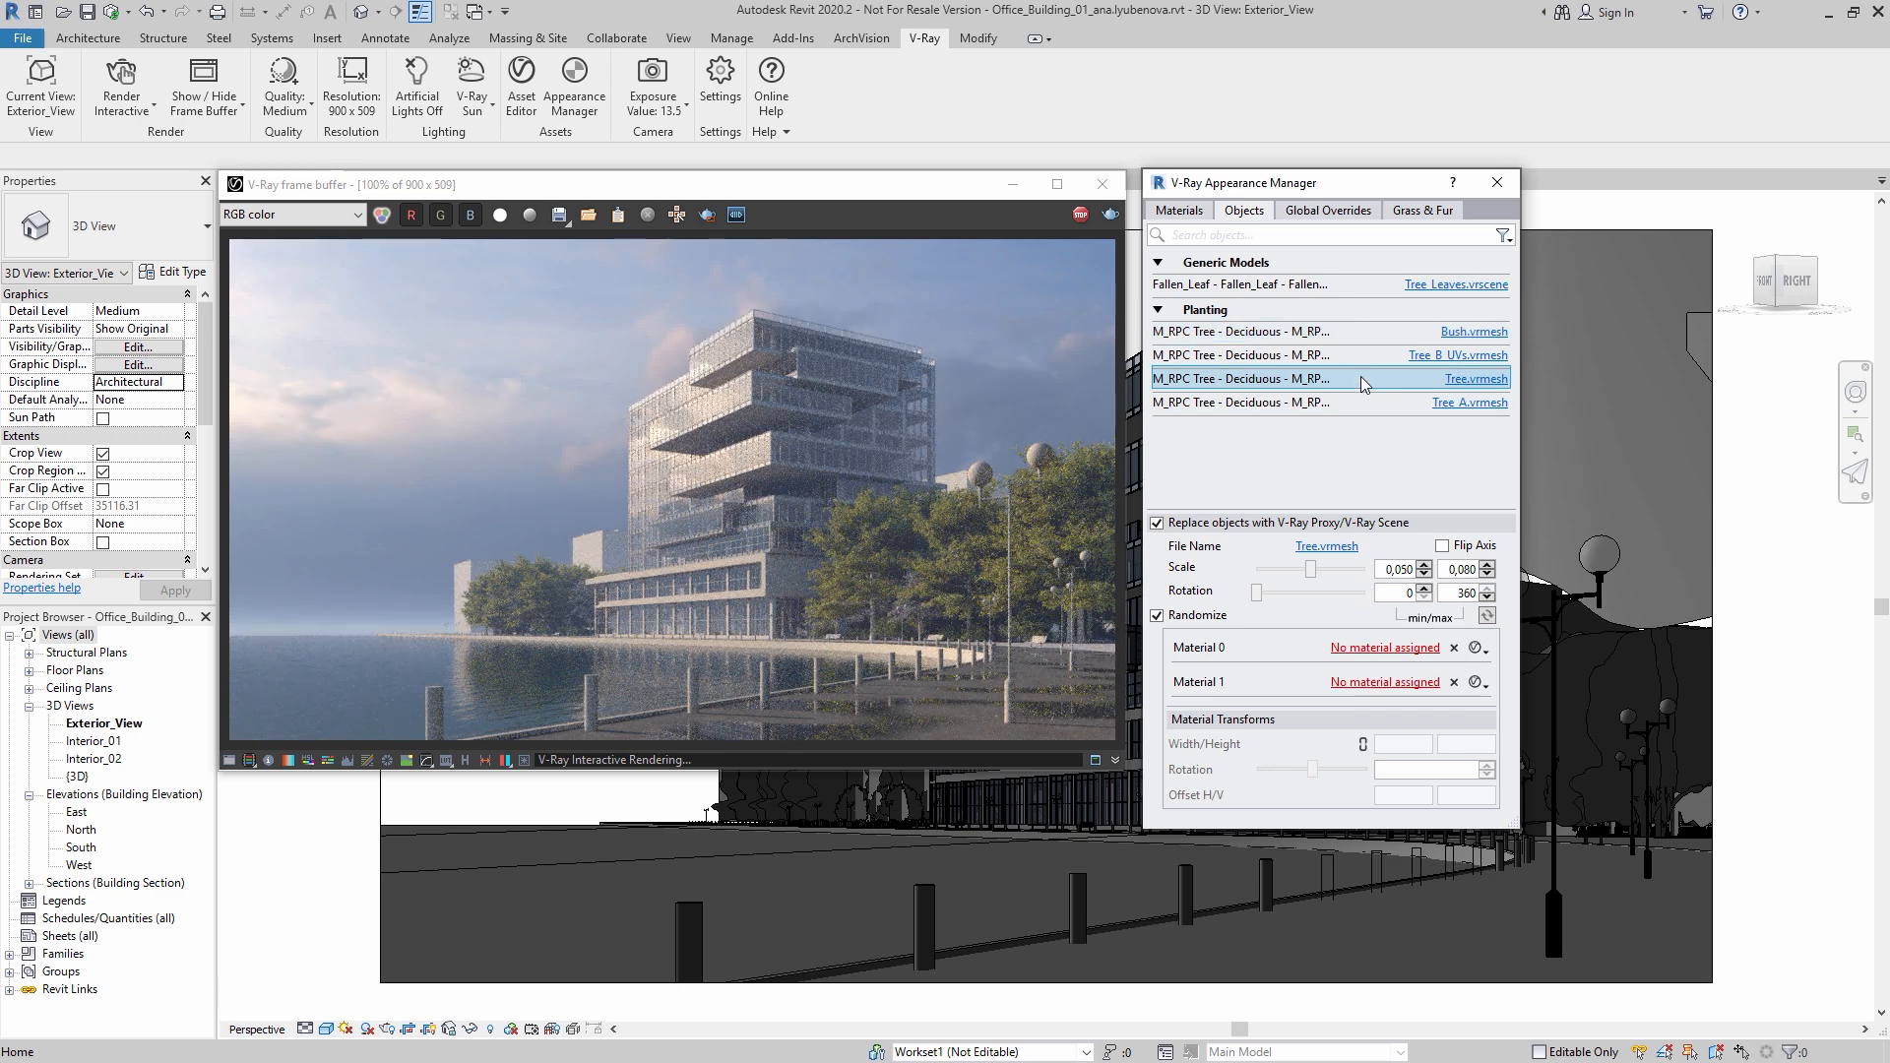
click(1477, 682)
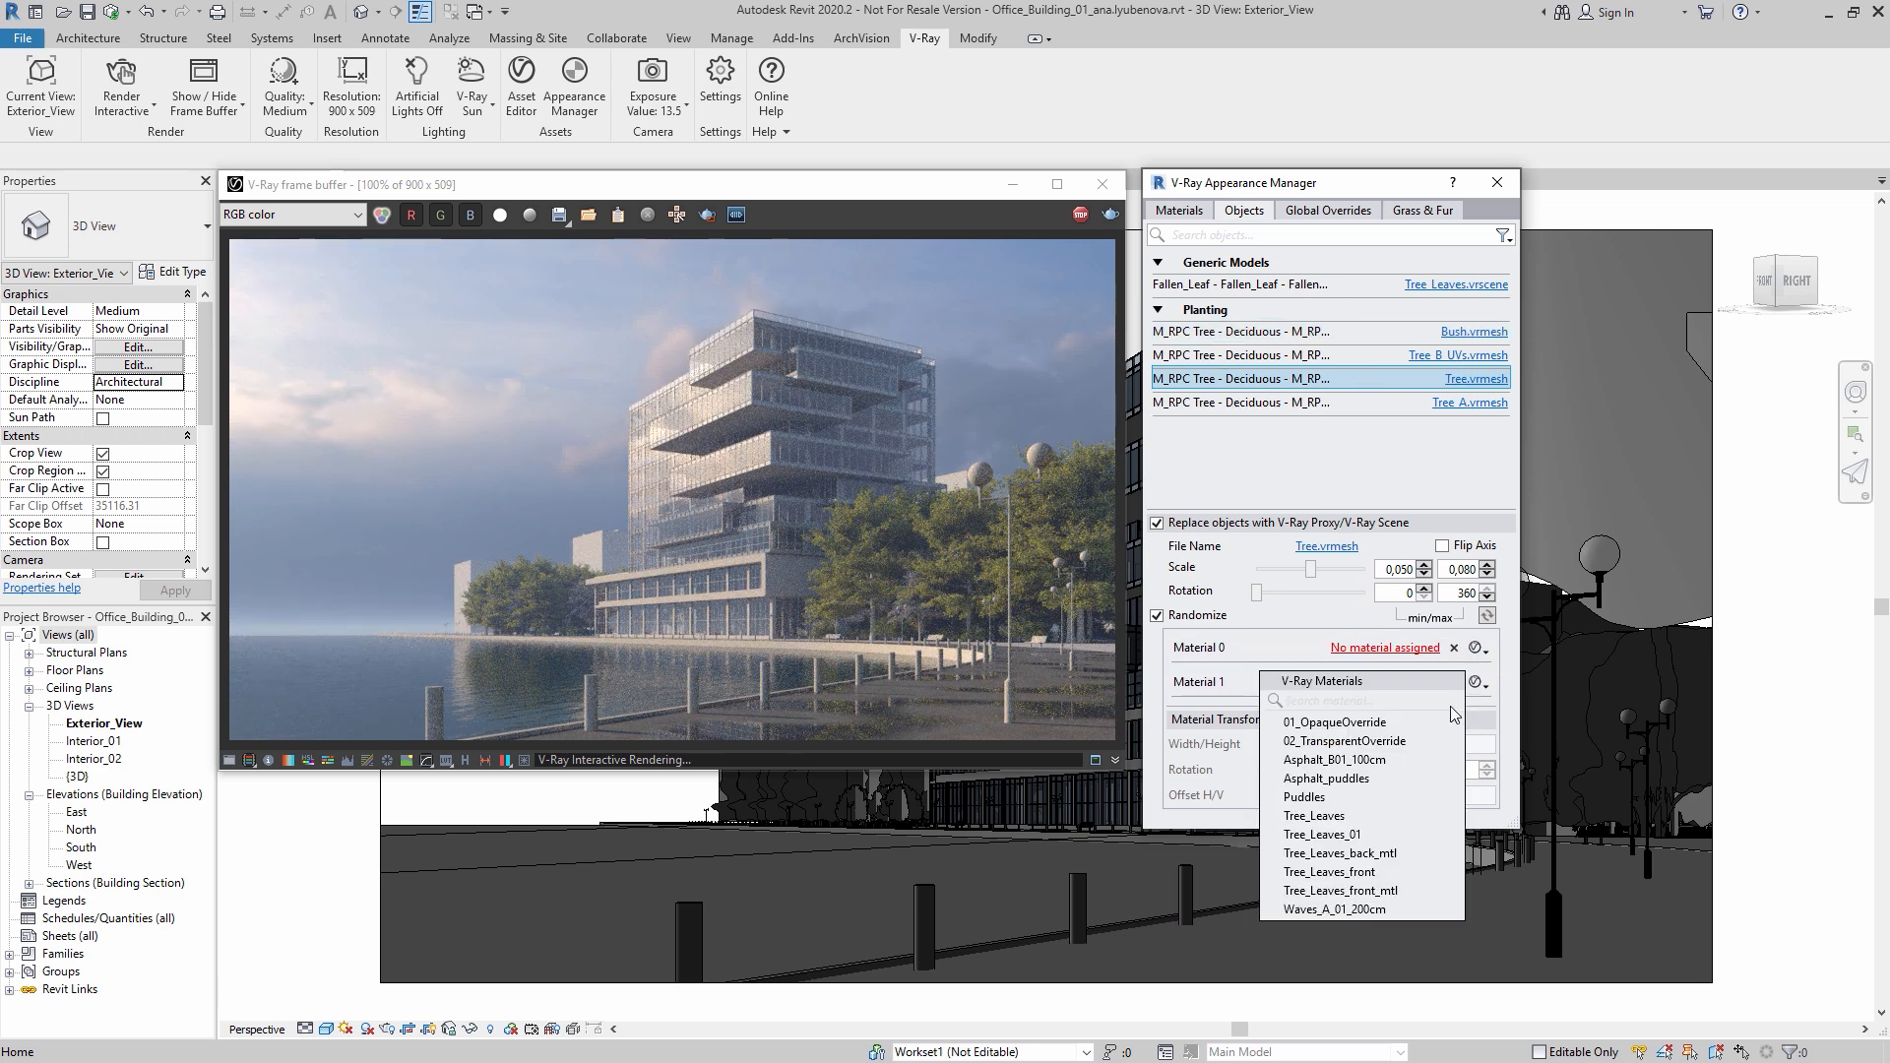
click(1334, 834)
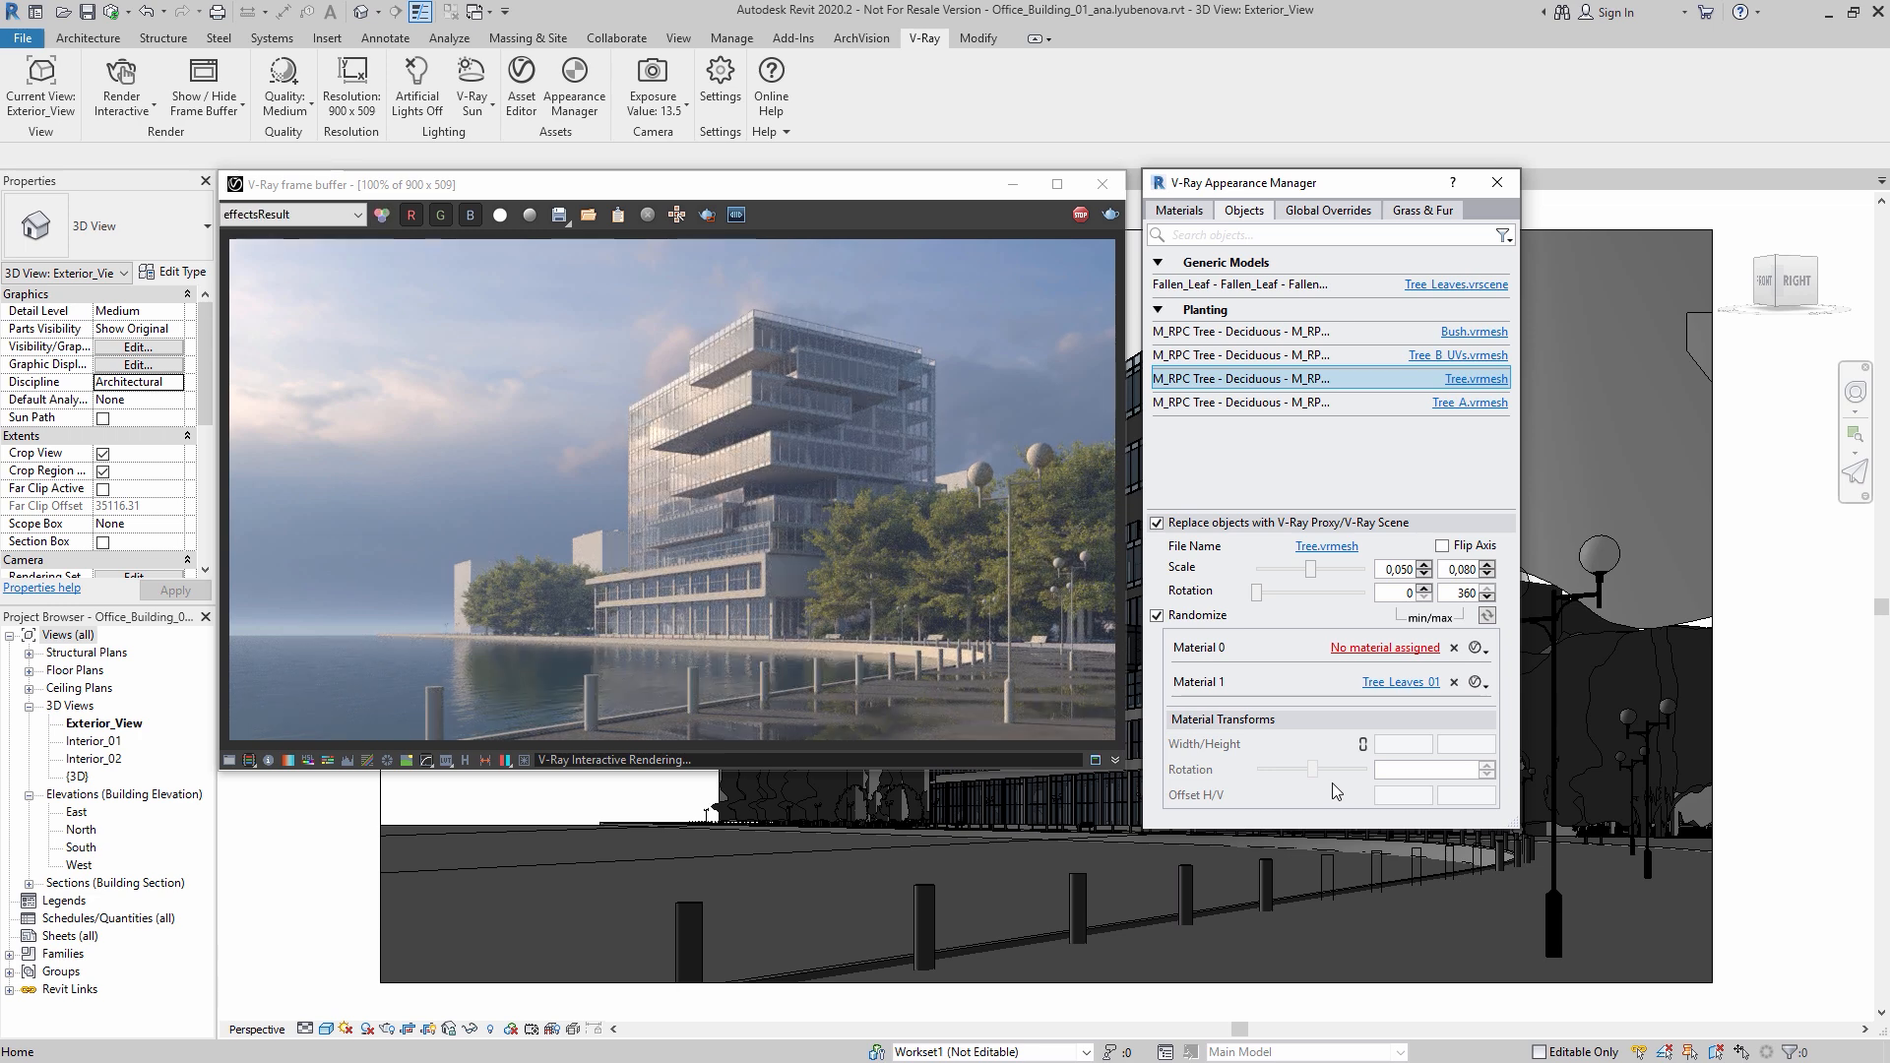
Step: Bring up the camera and light settings and set the background image's horizontal rotation to 58
click(652, 81)
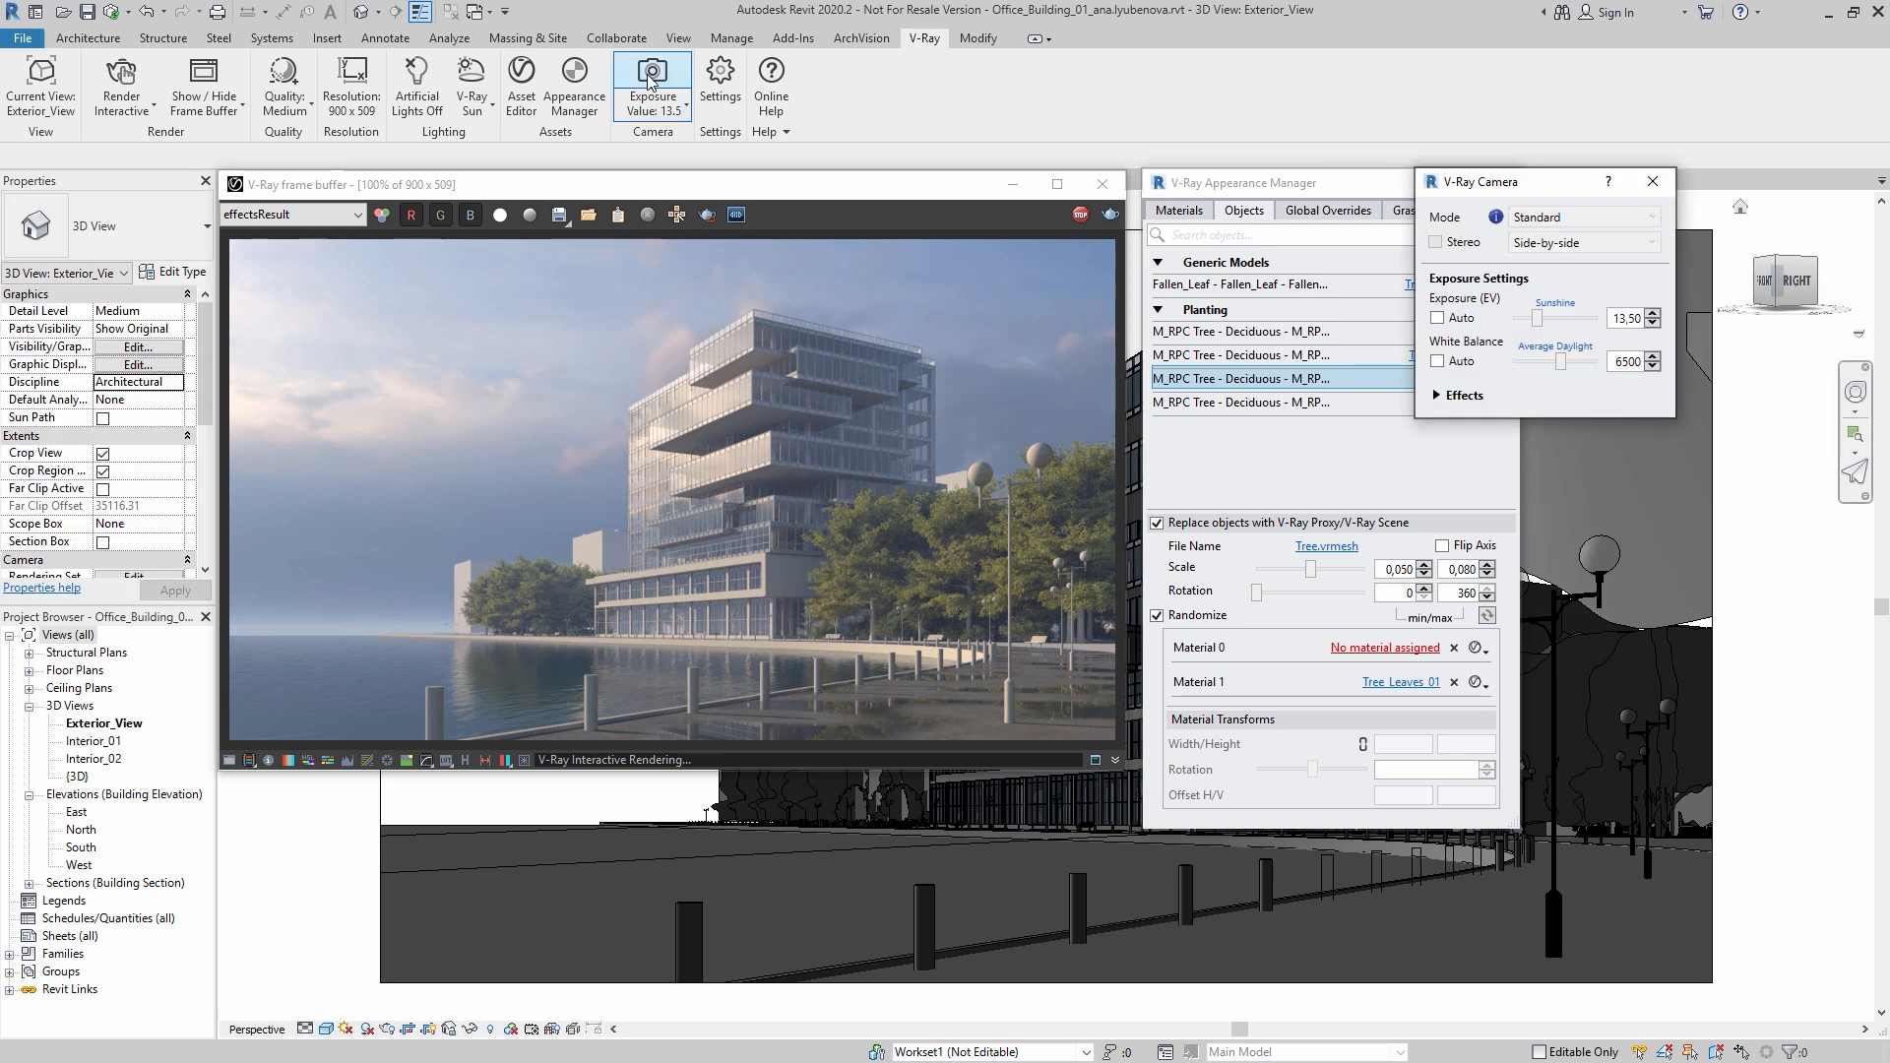
click(472, 77)
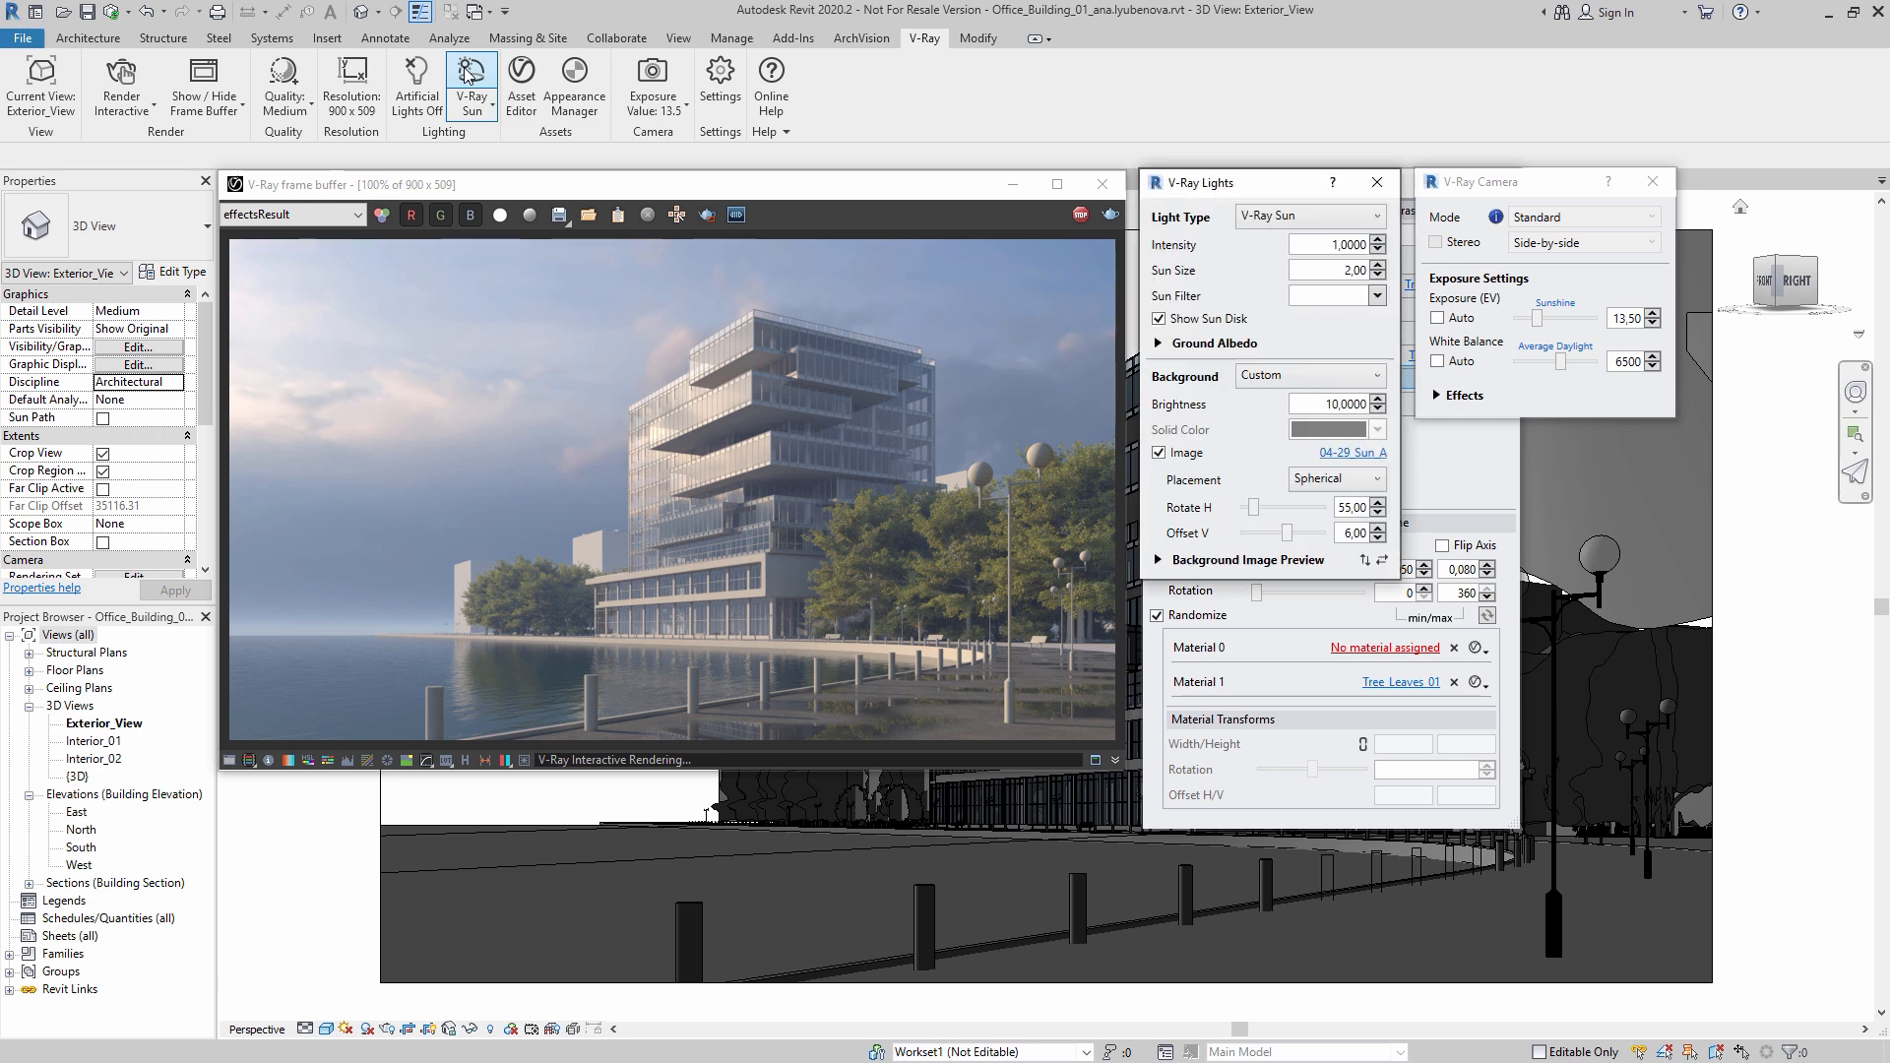
double_click(1341, 508)
text(58)
key(Return)
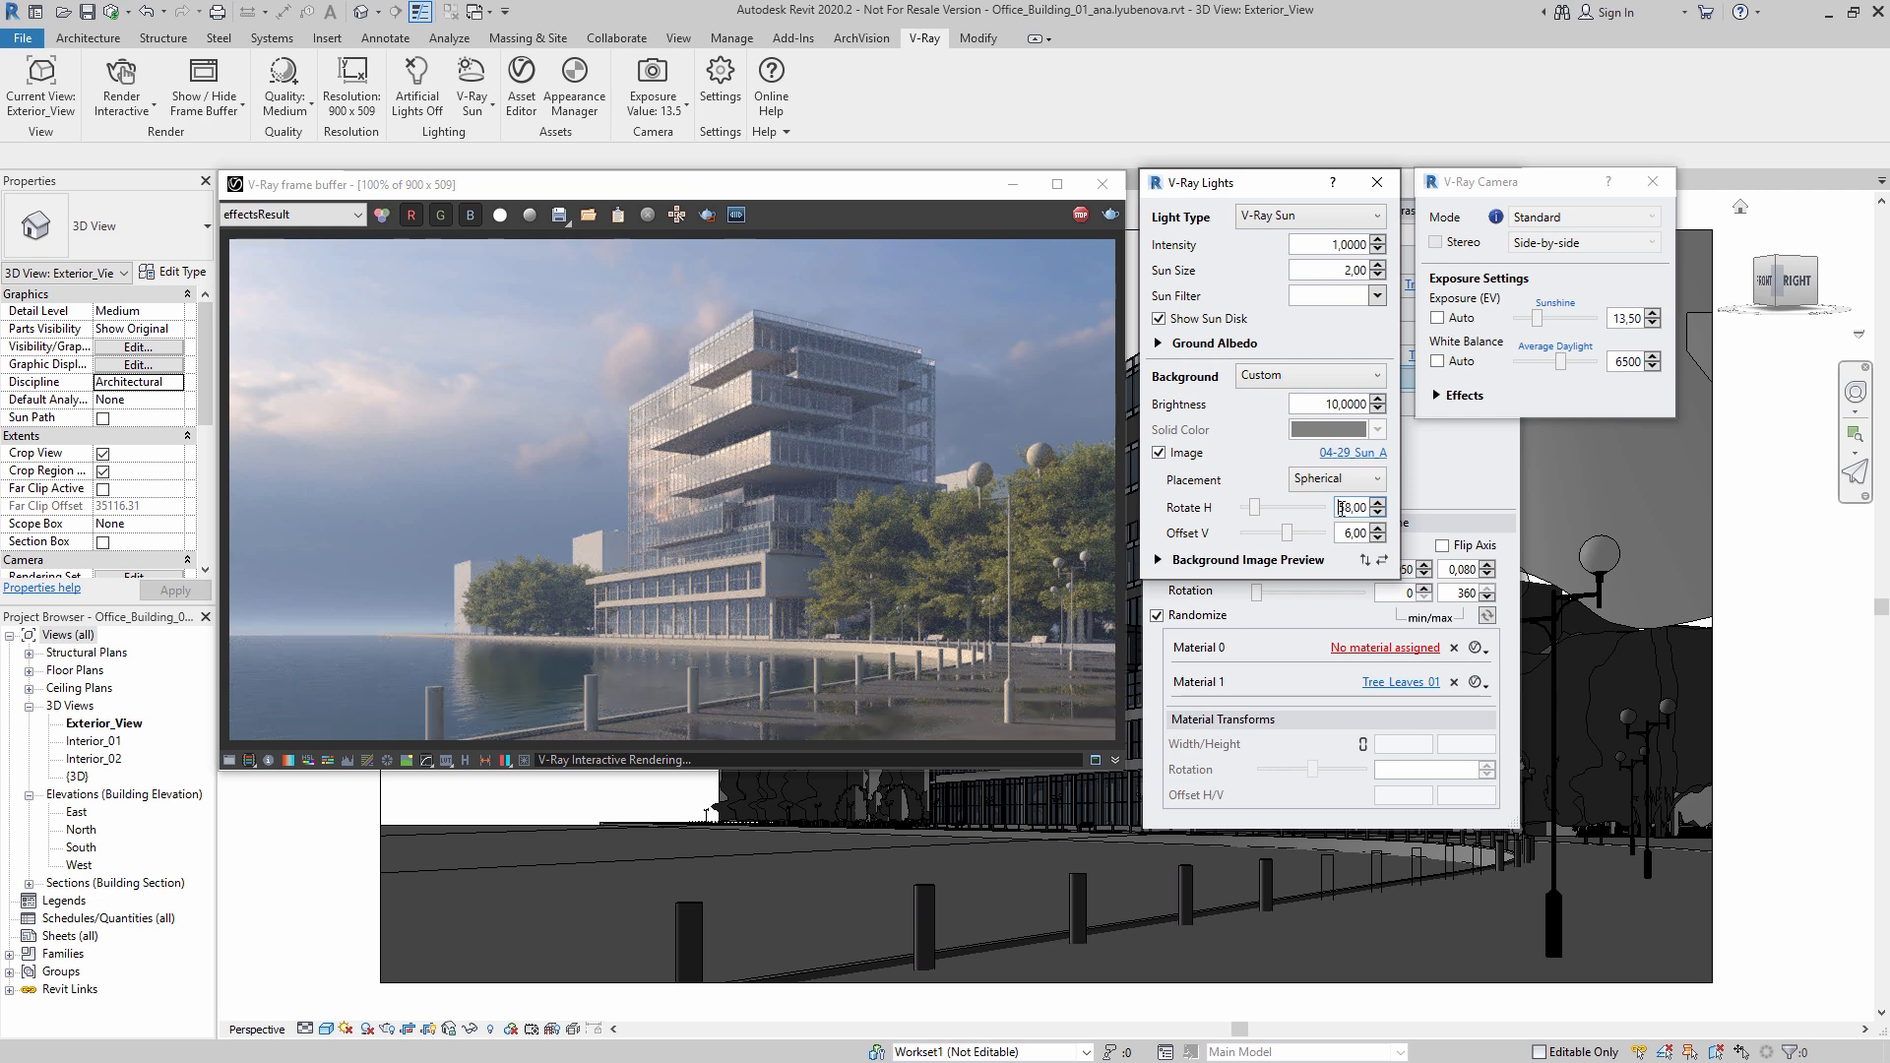
Step: Lower the camera exposure value to 13.25 and close the camera and light settings
click(1637, 318)
click(1651, 323)
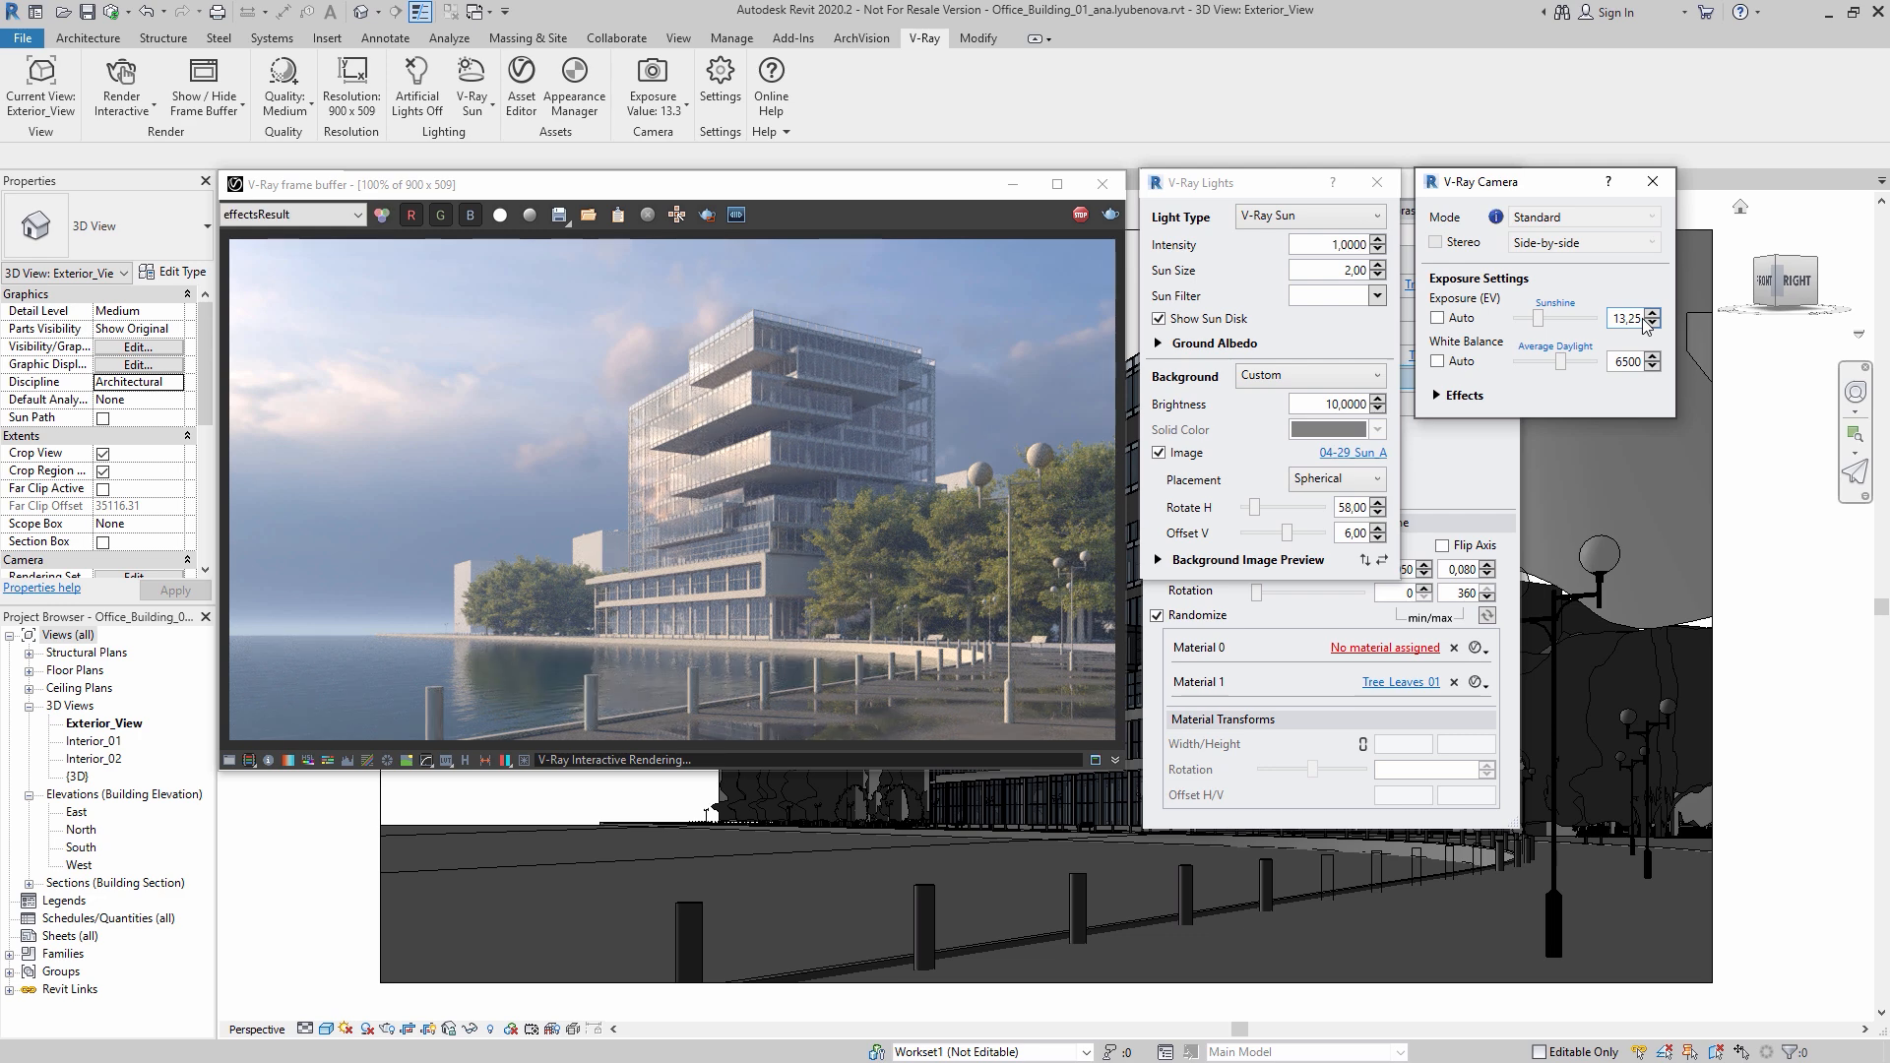
click(1653, 181)
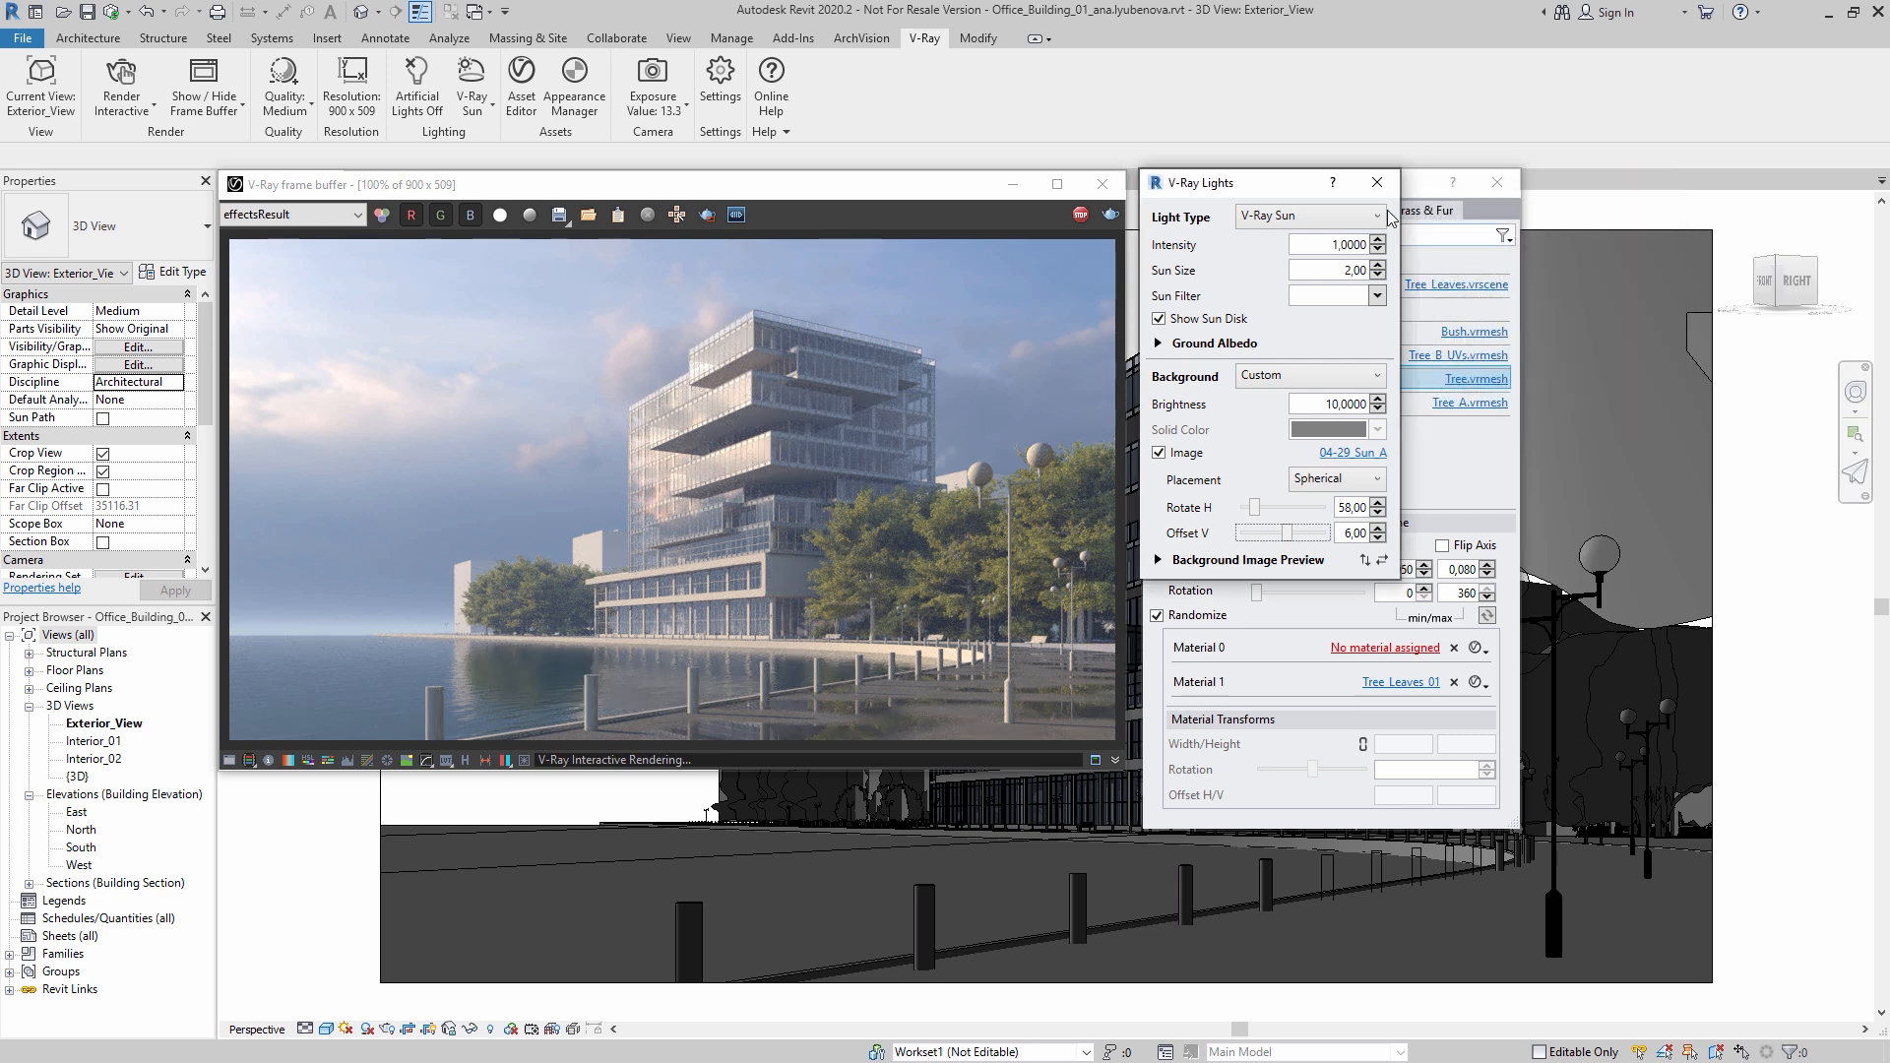
click(1377, 184)
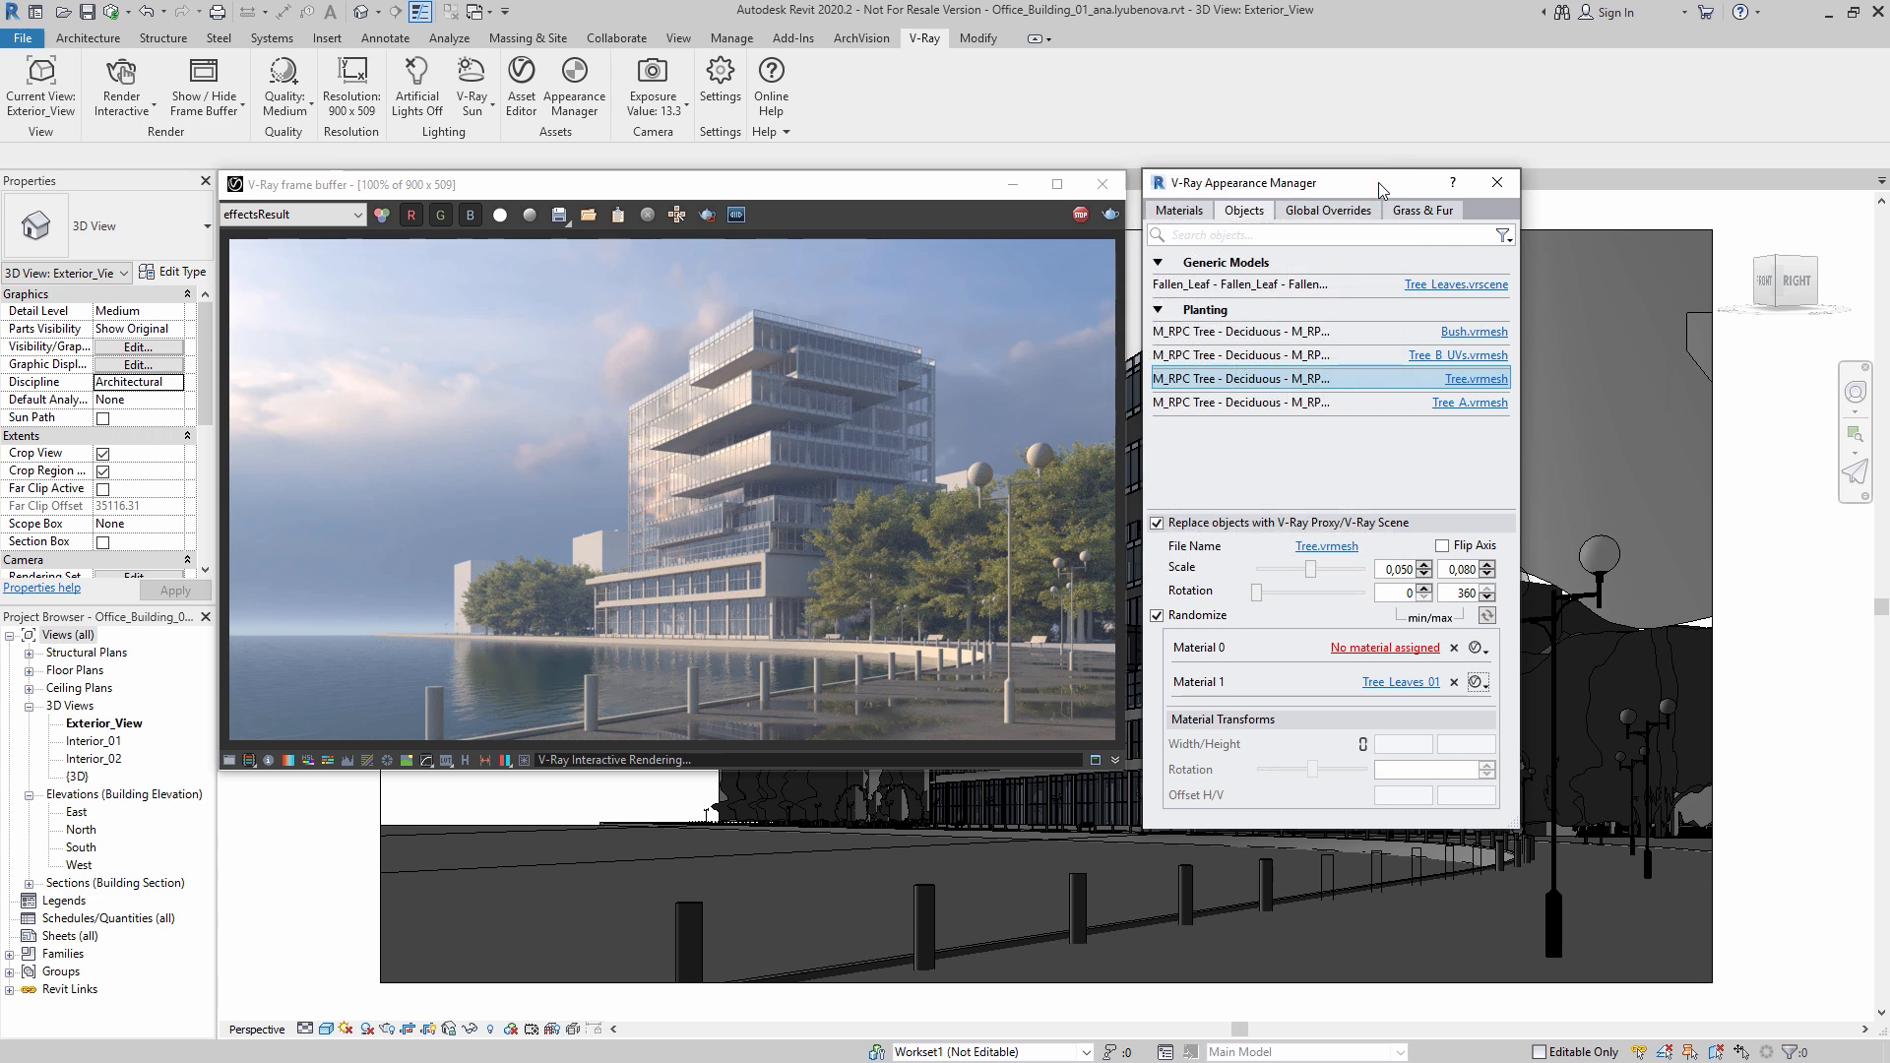
Step: Stop the interactive render, minimize the frame buffer and synchronize the project with the central model
click(1080, 215)
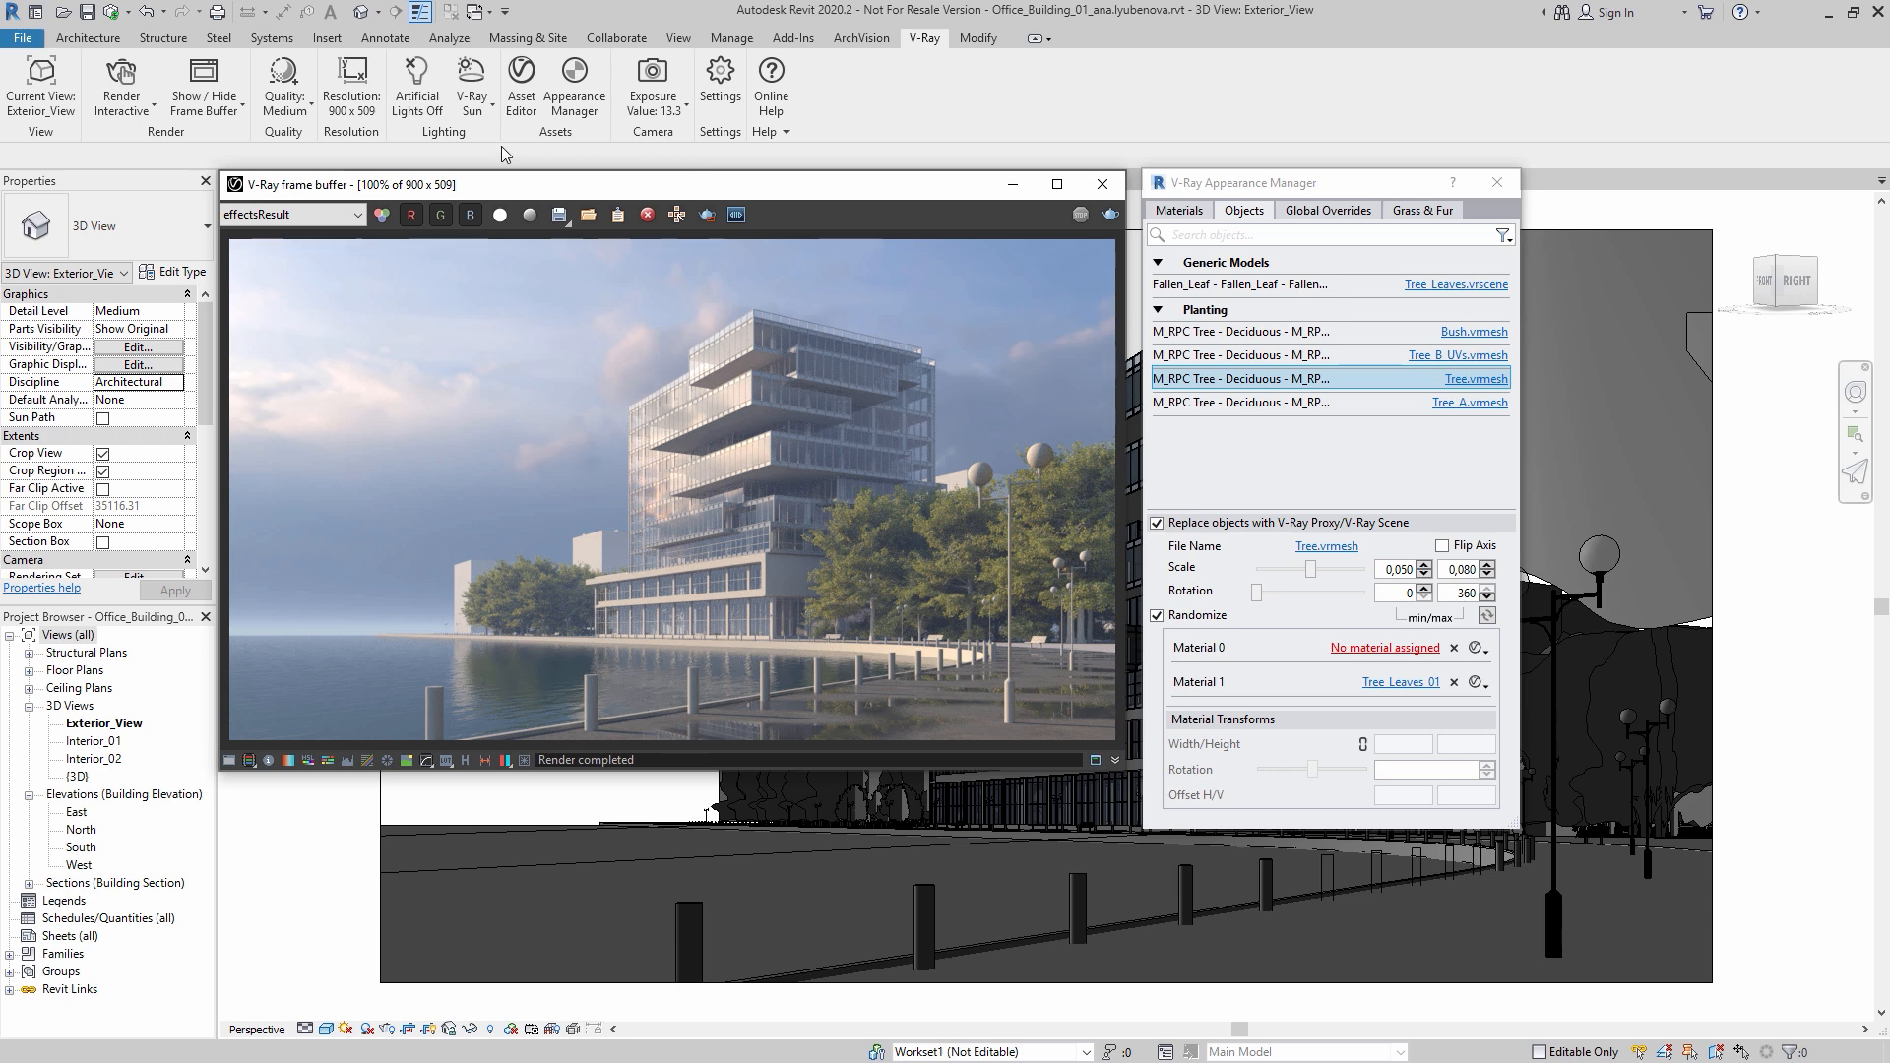
click(112, 12)
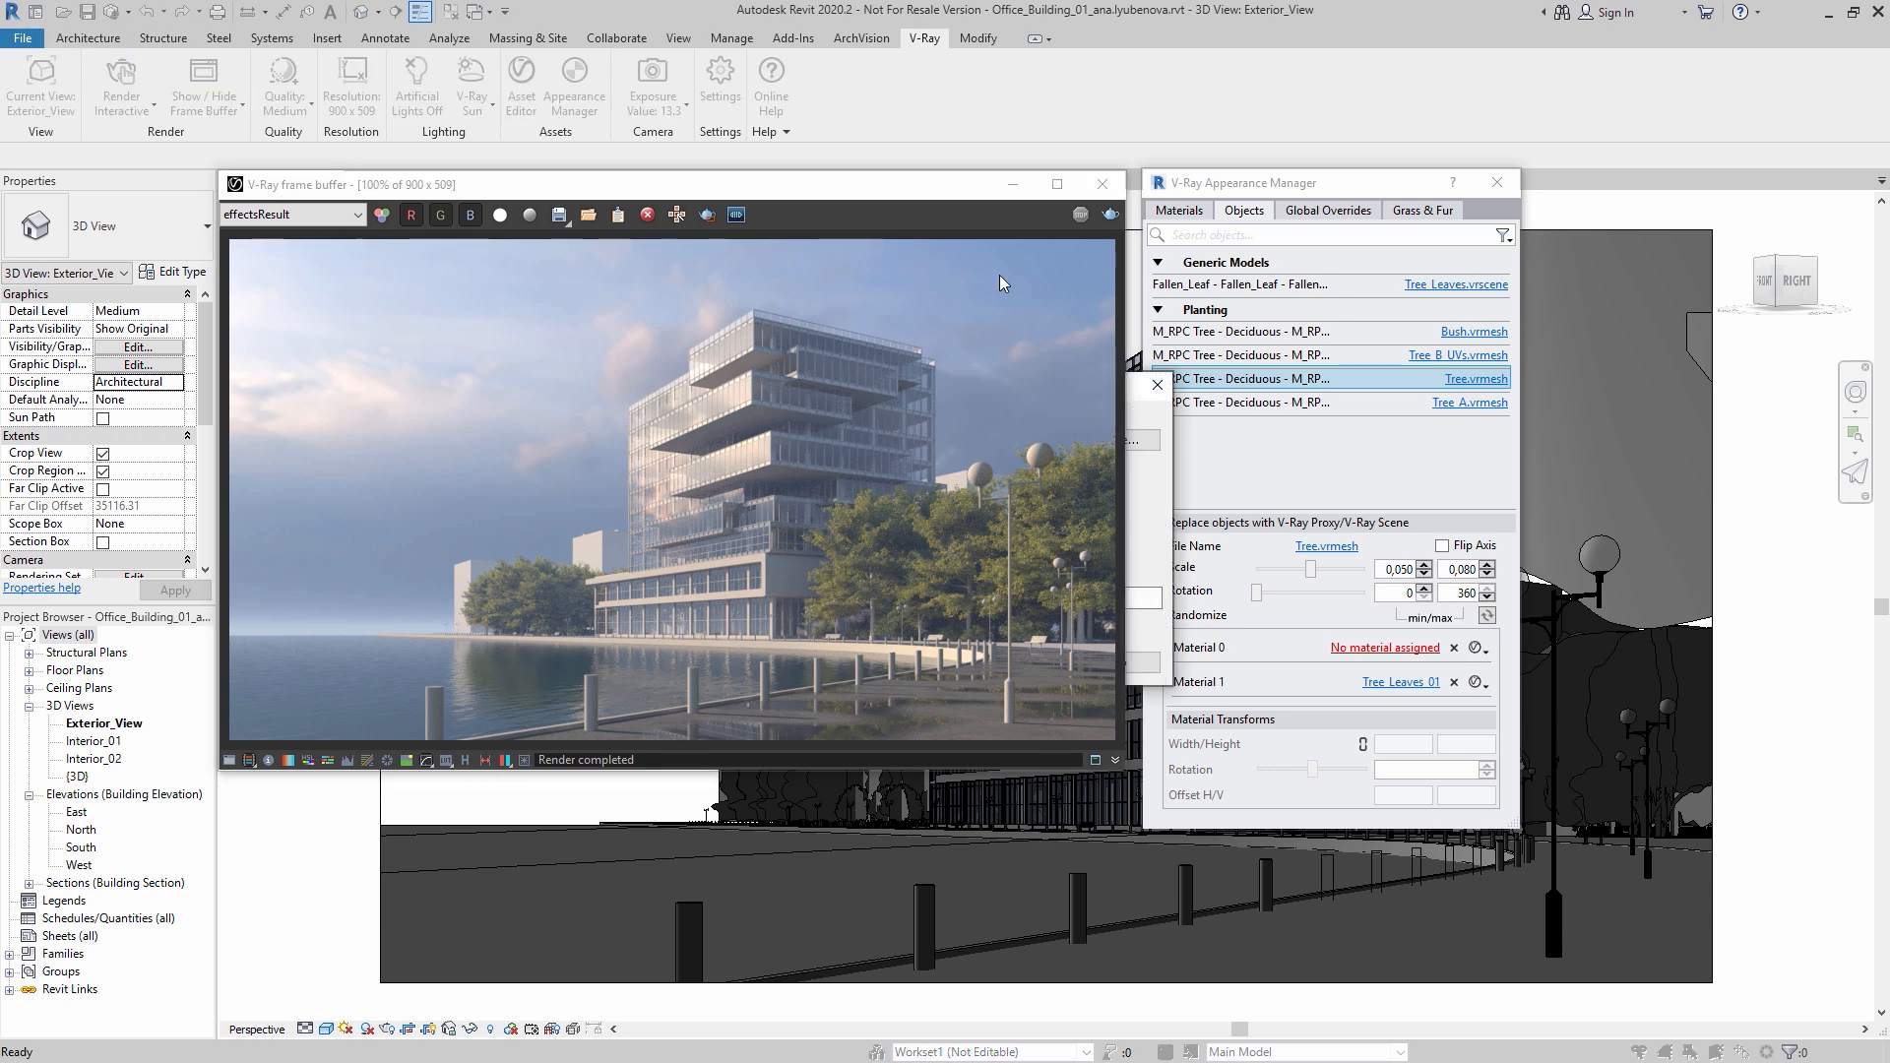
click(1012, 184)
key(Return)
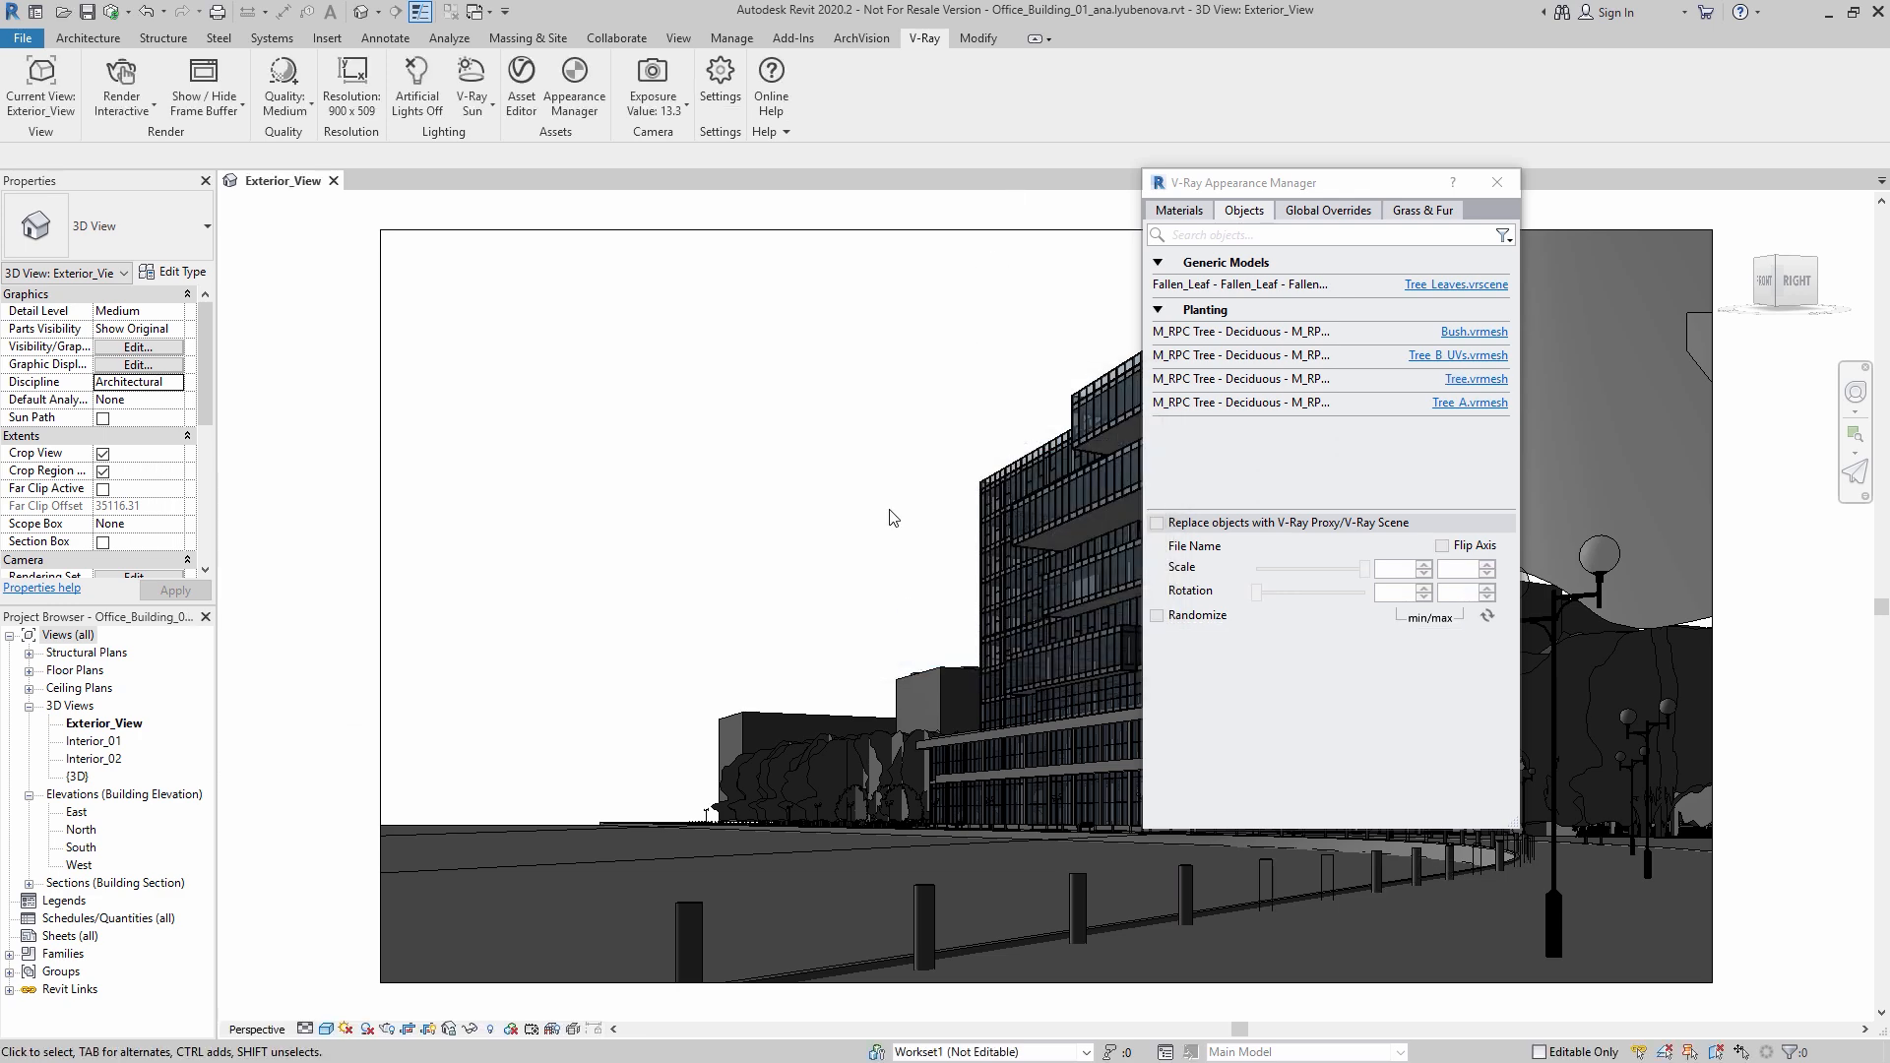
Step: Show the frame buffer again and review the scene's material list in the Asset Editor
click(205, 73)
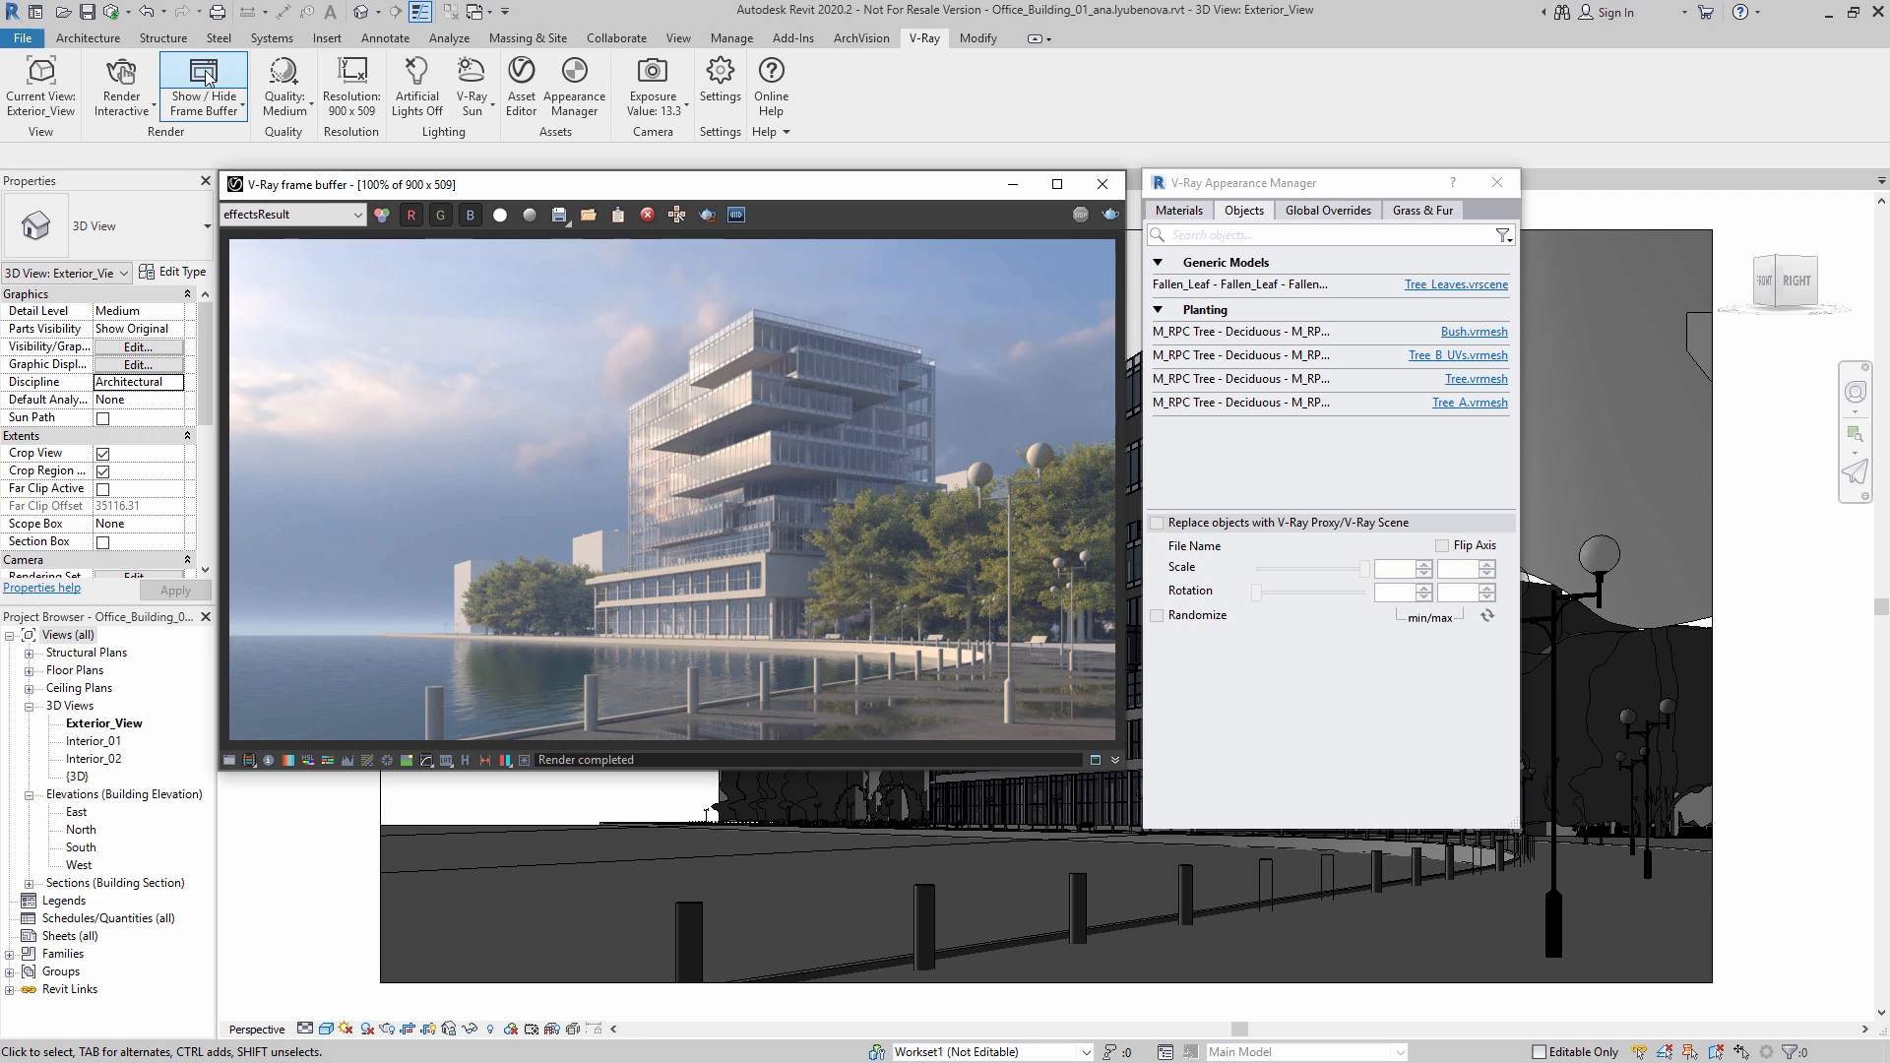
click(518, 83)
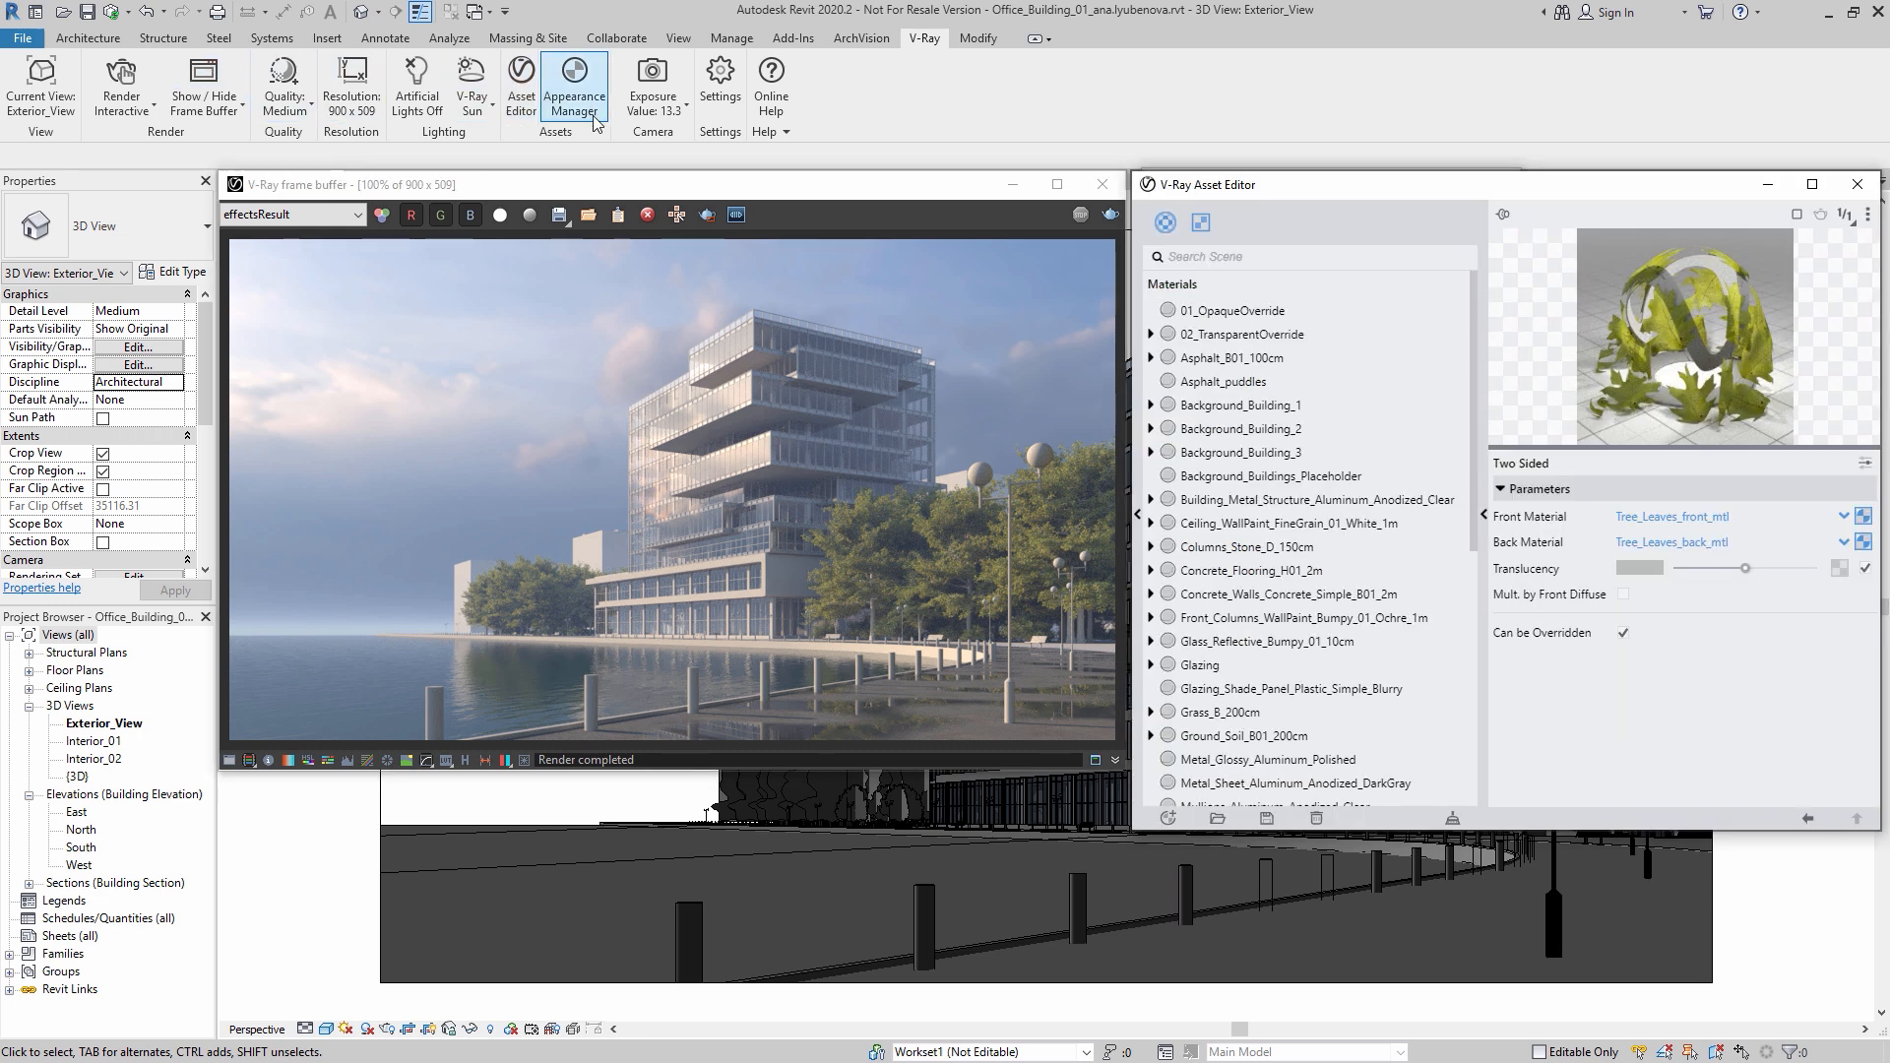
mouse_move(1473, 353)
mouse_down()
mouse_move(1478, 645)
mouse_move(1467, 334)
mouse_up()
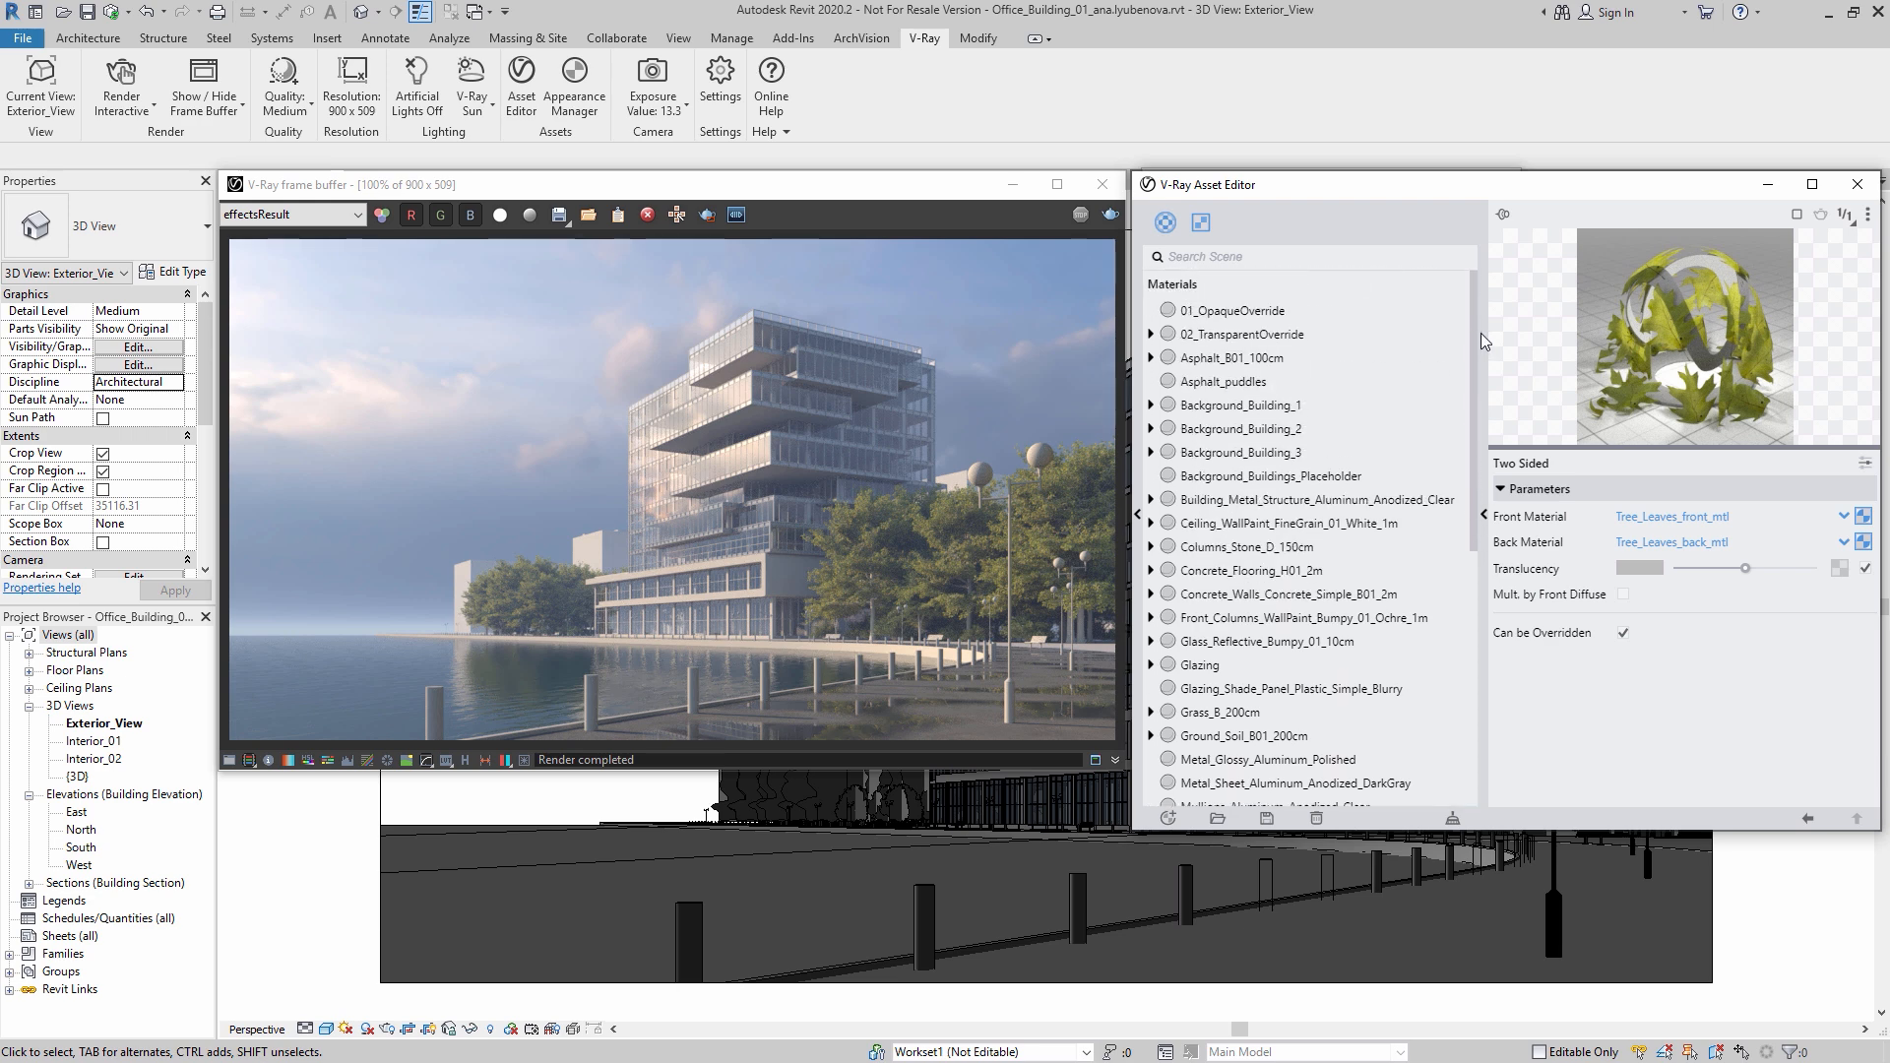
click(1858, 186)
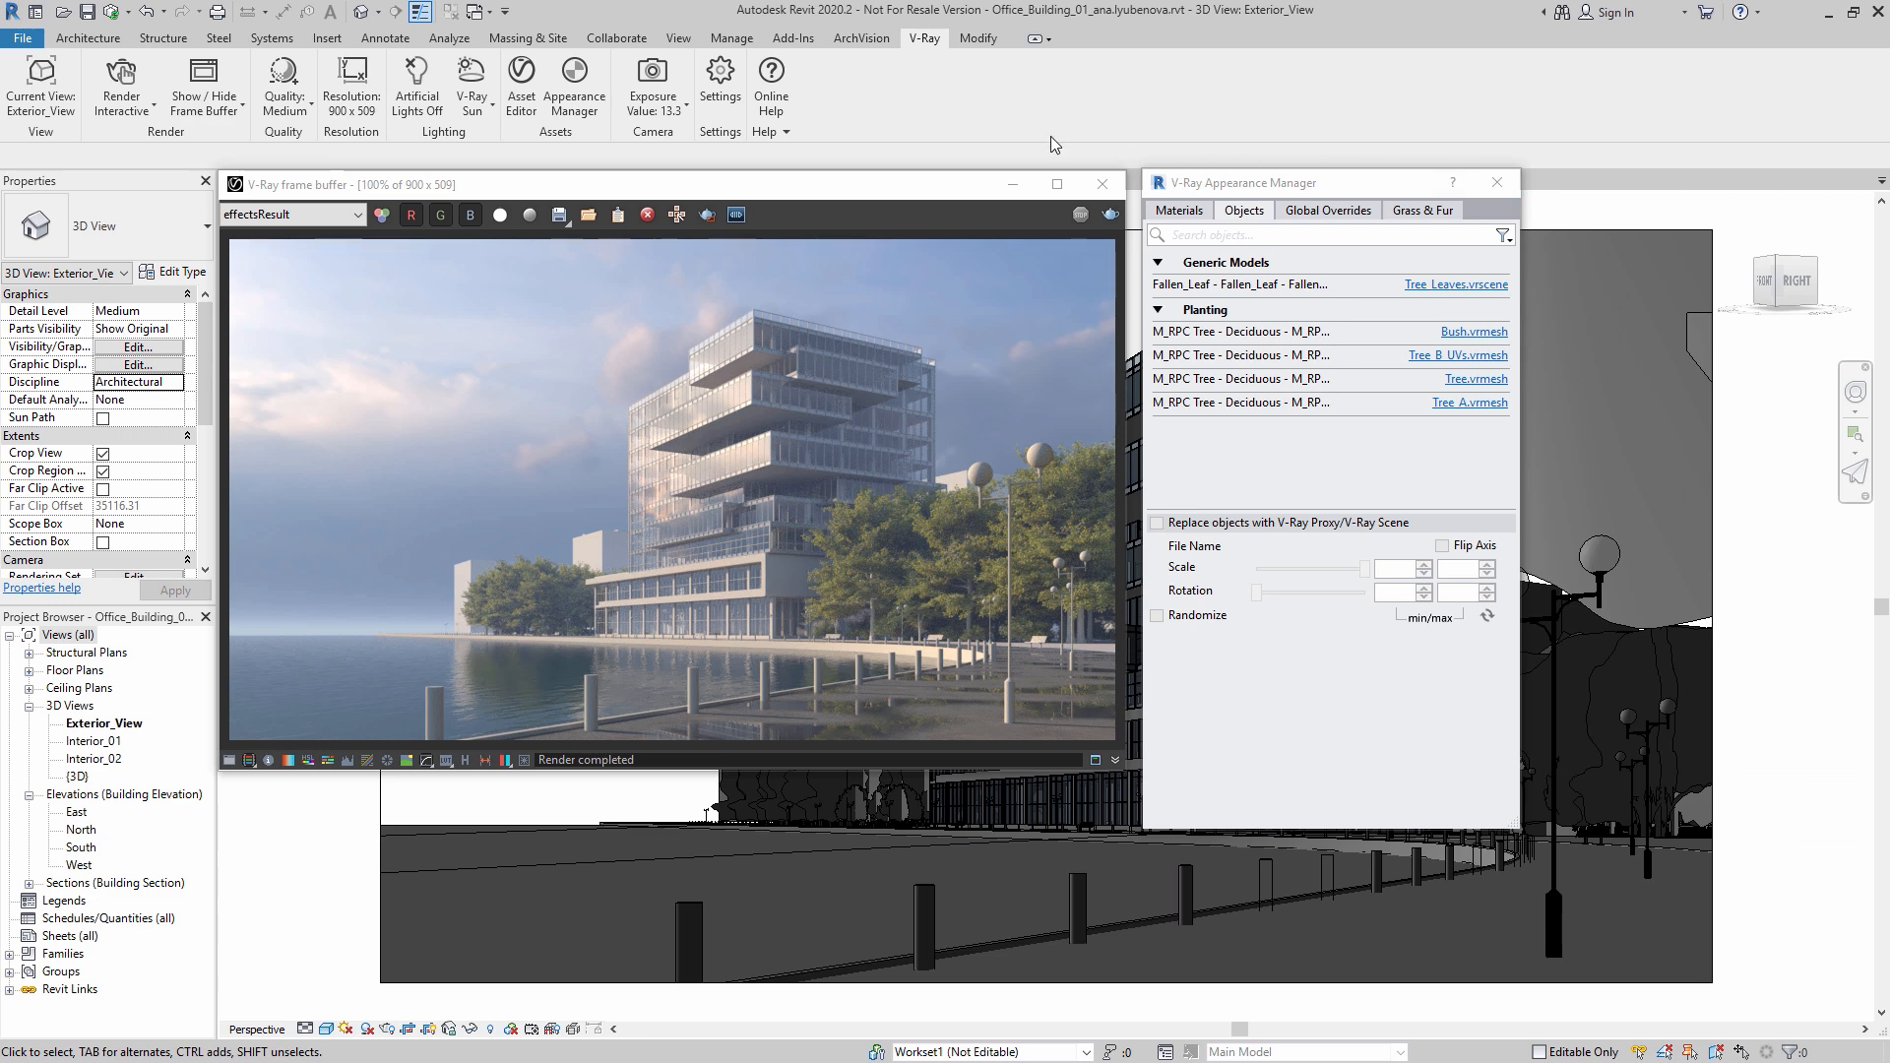
Step: Load the shared V-Ray settings saved on 11/05/2019 from the project storage for import
click(719, 81)
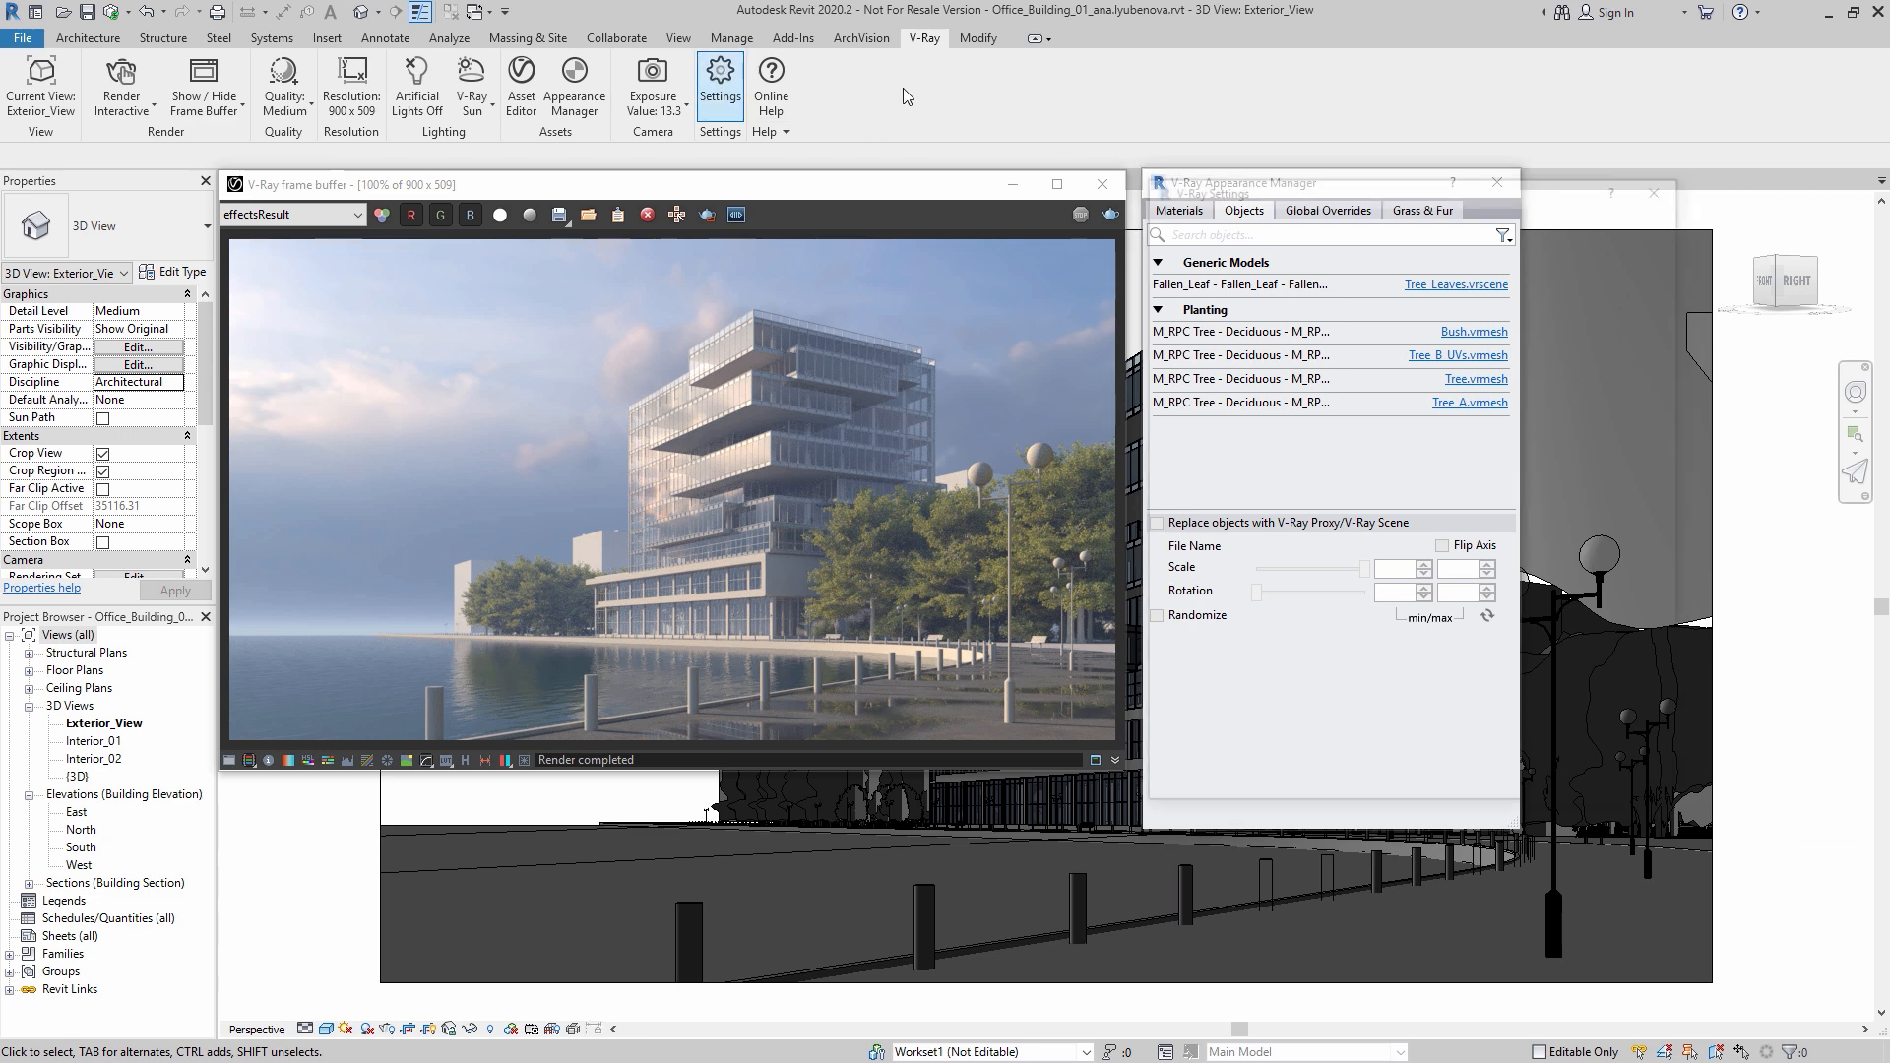
click(1421, 211)
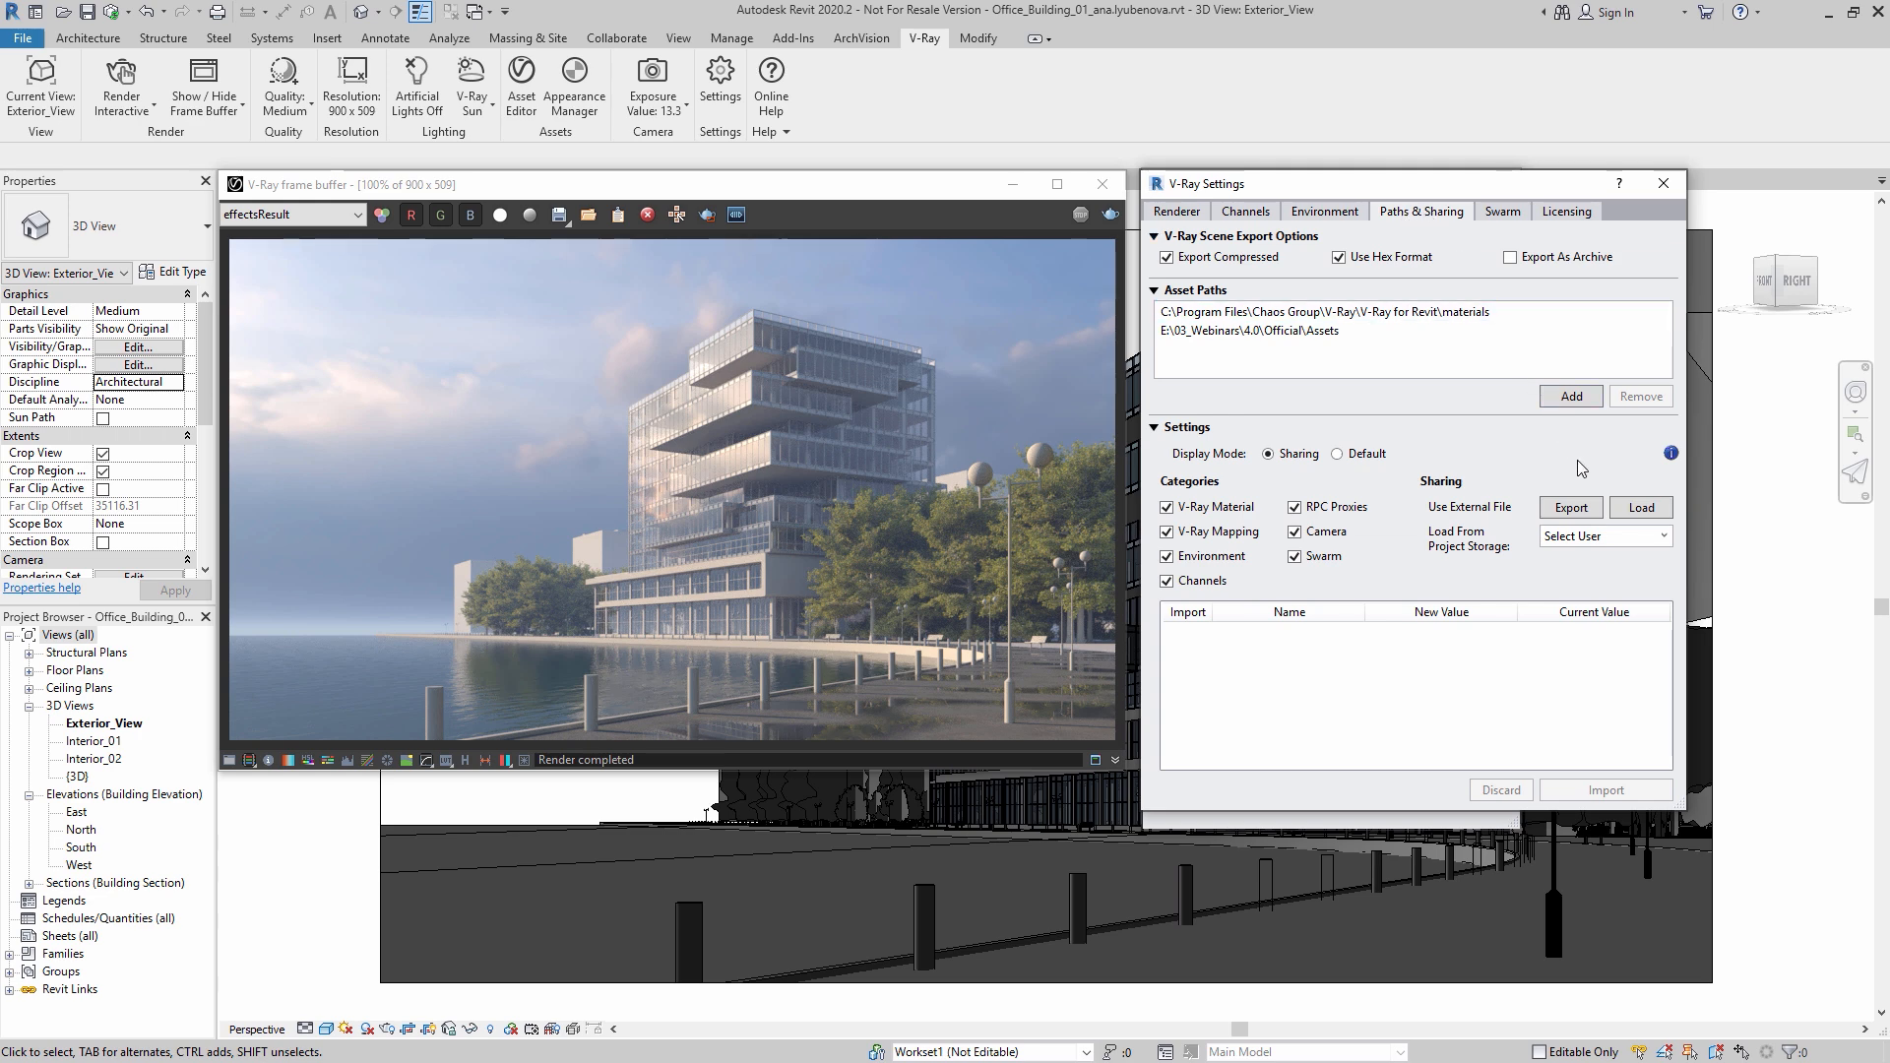
click(1665, 538)
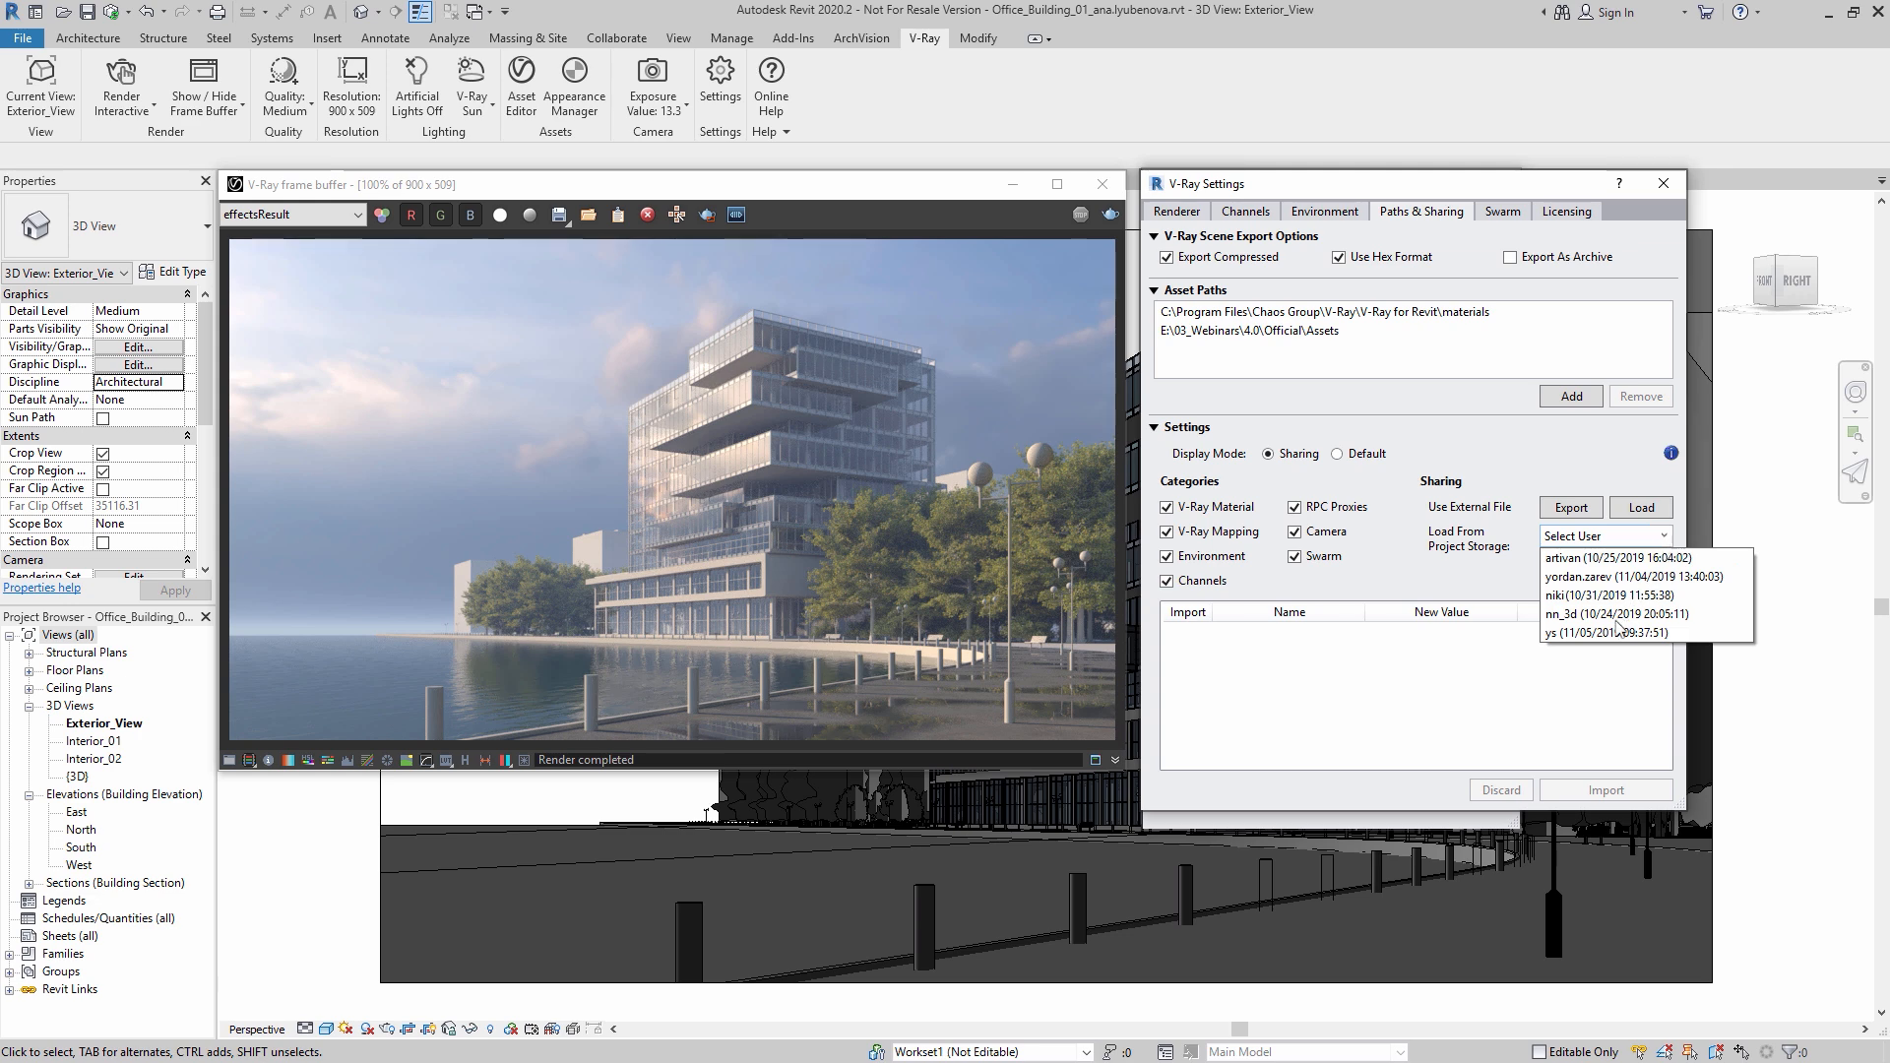
click(1608, 634)
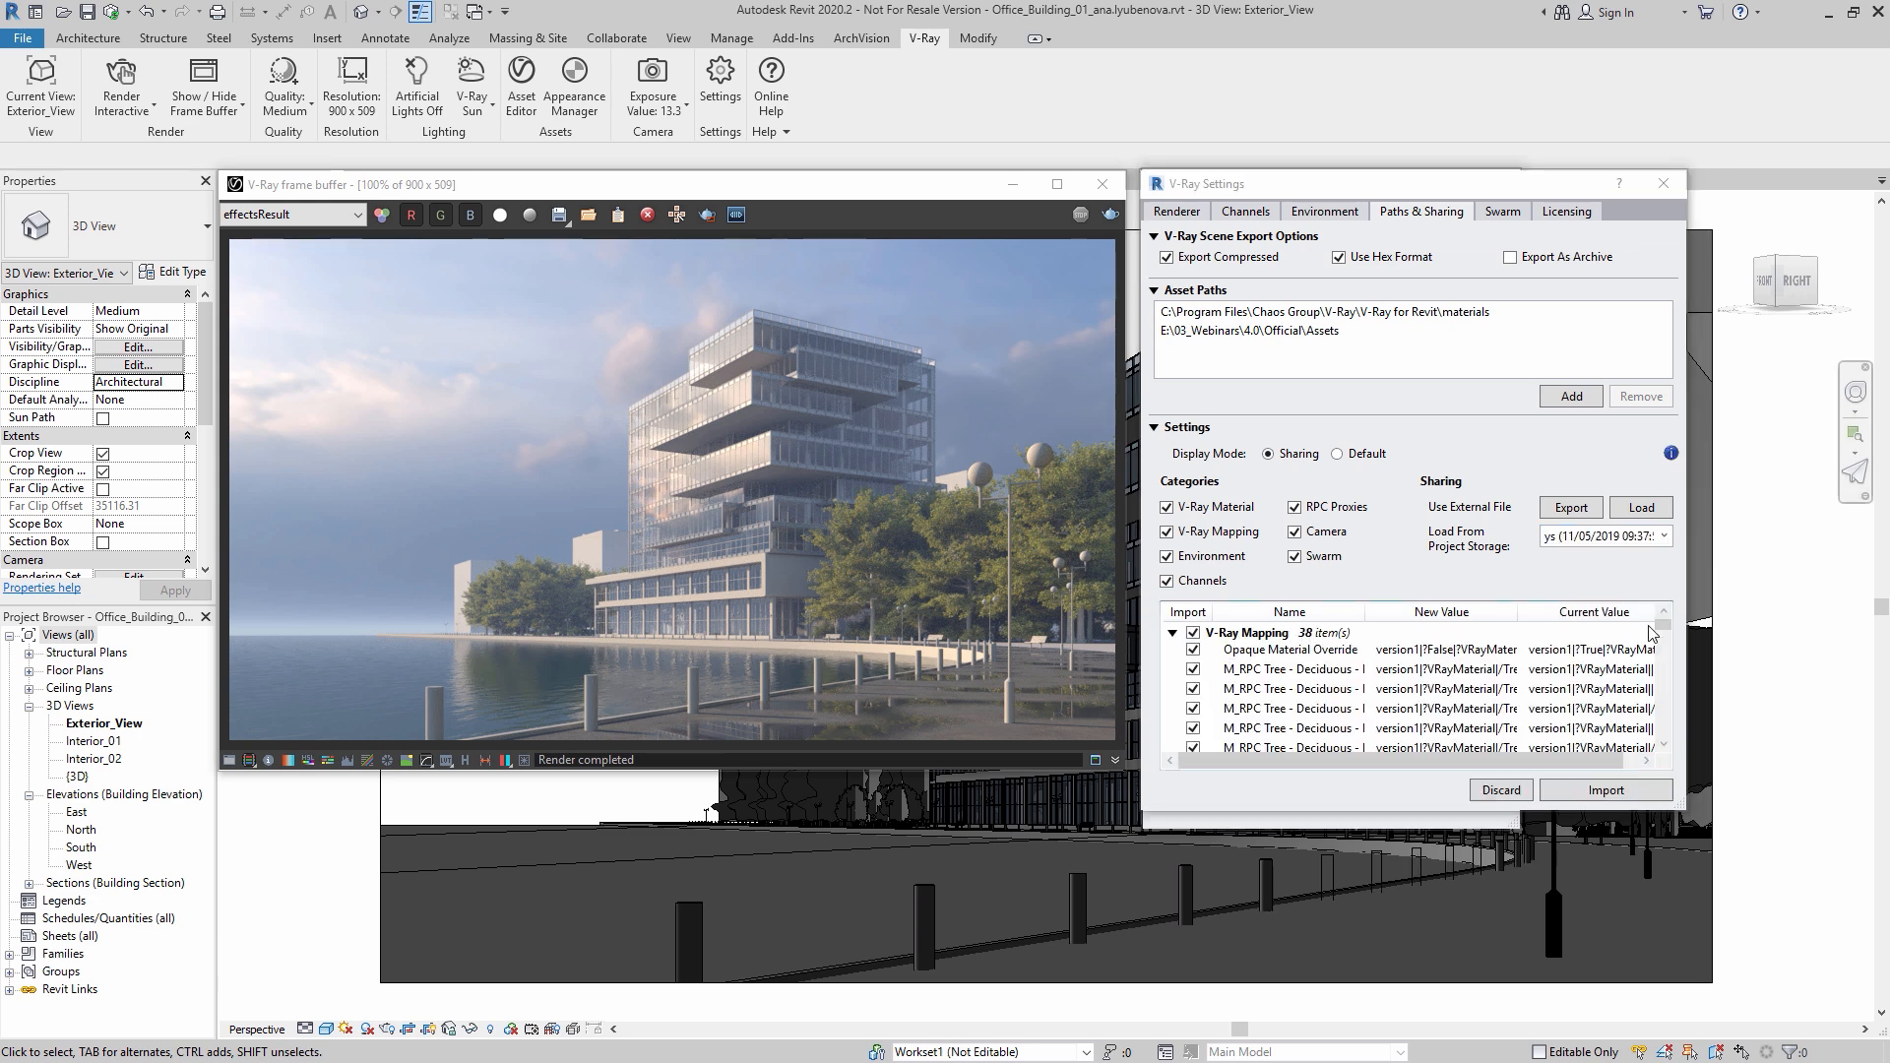
Step: Review the loaded setting categories and exclude RPC Proxies, Camera and Environment from the import
click(1172, 633)
click(1171, 654)
click(1172, 655)
click(1173, 698)
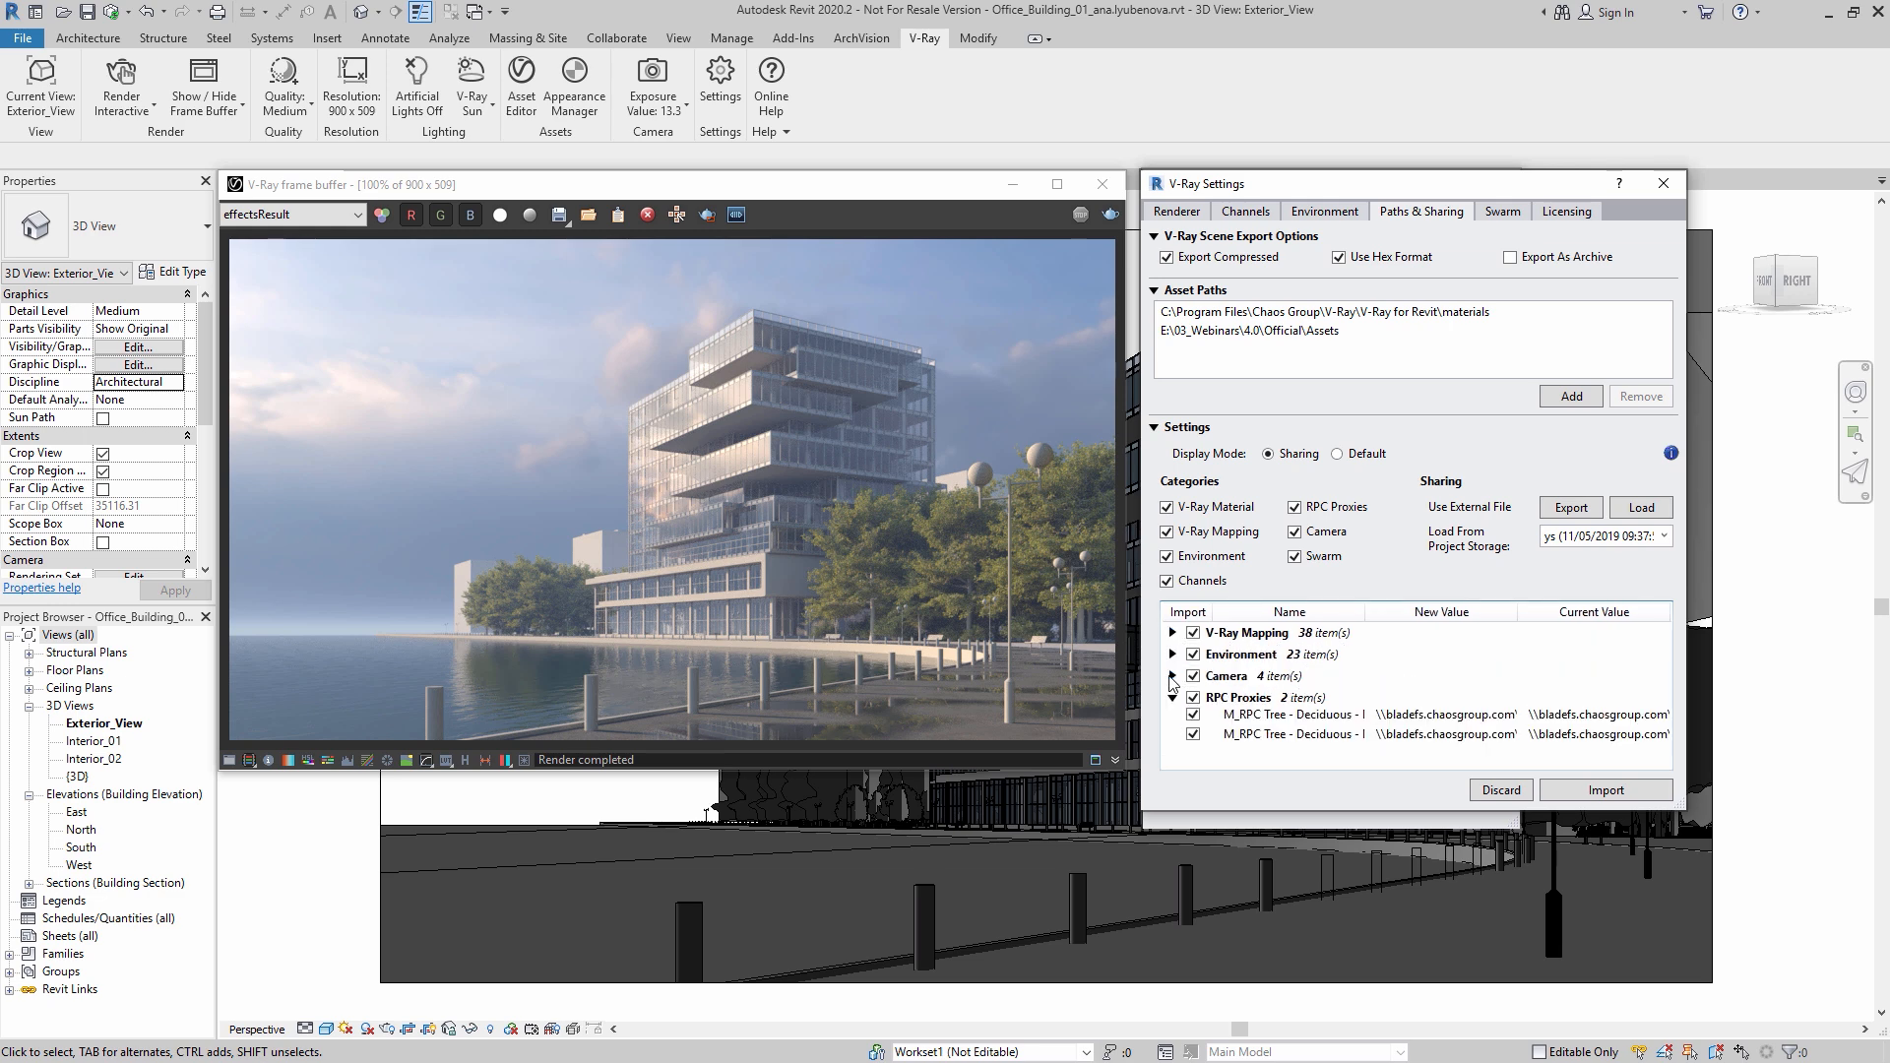
click(1173, 698)
click(1192, 697)
click(1192, 676)
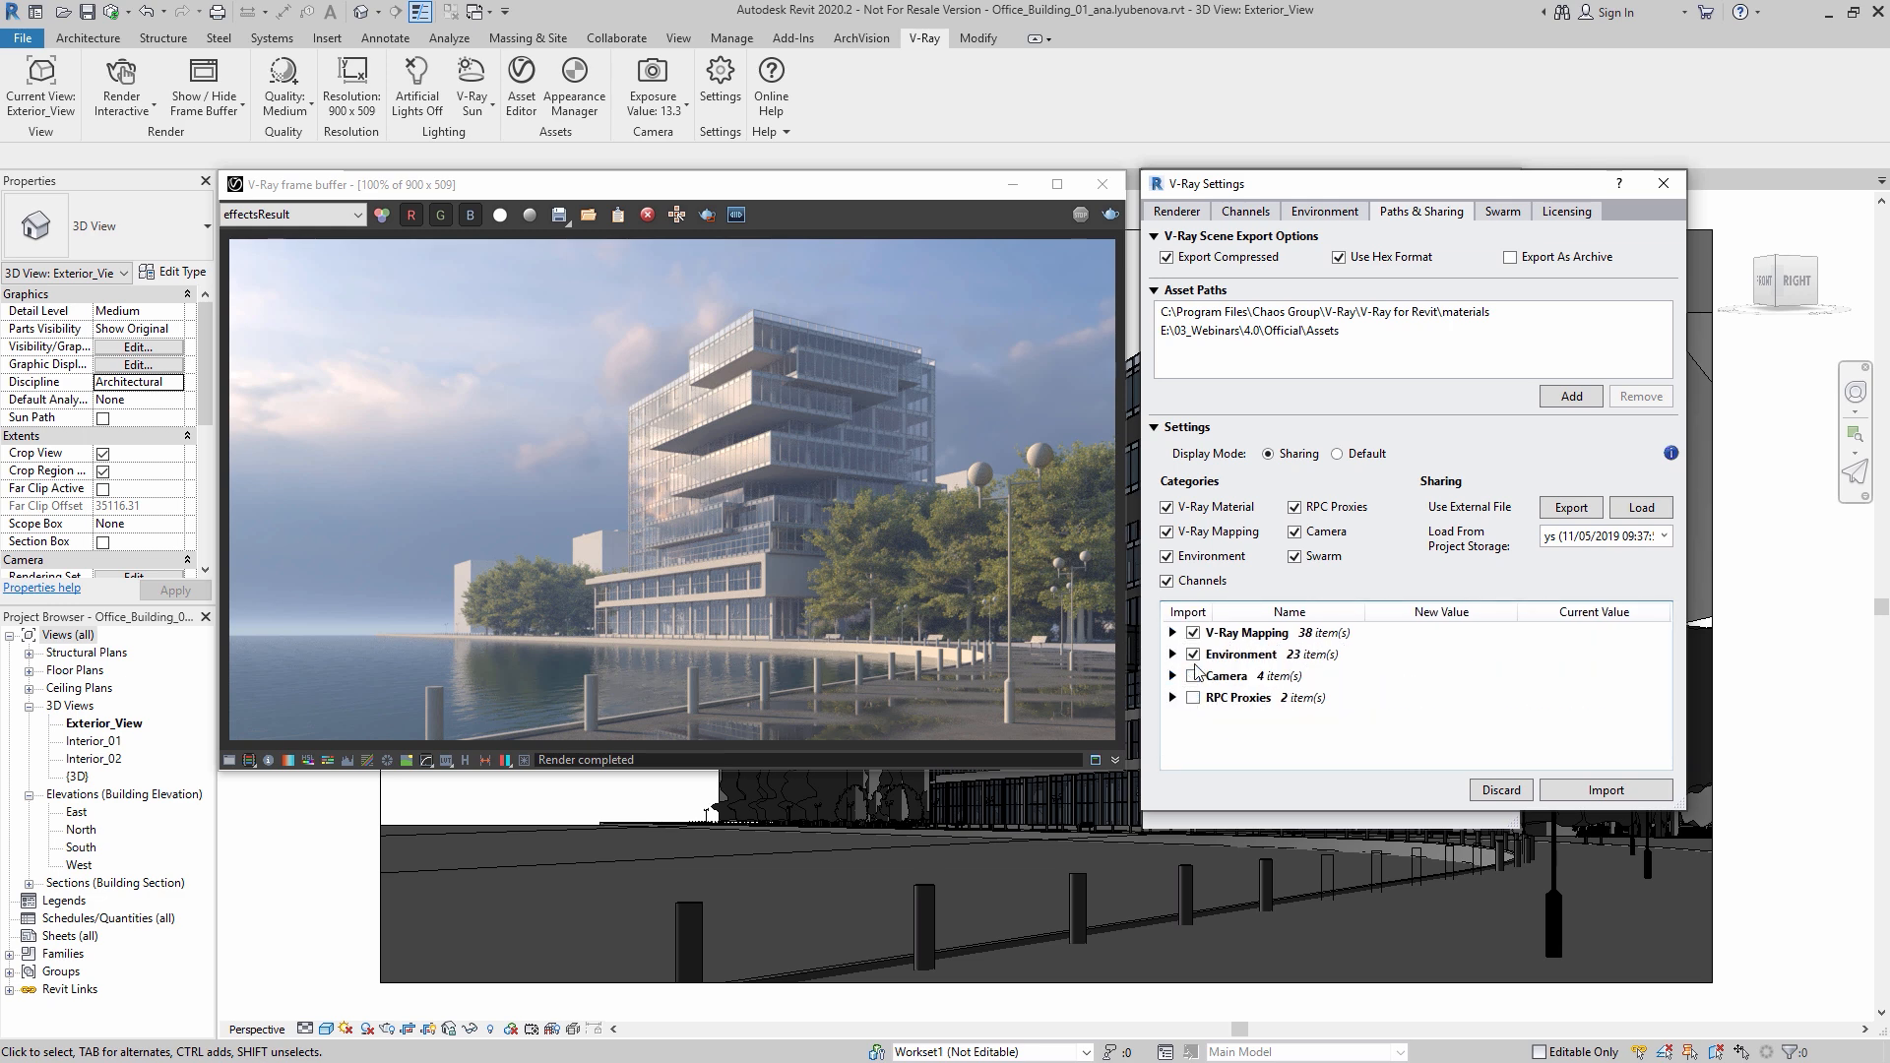
click(1192, 655)
Step: Import the V-Ray Mapping settings and close the V-Ray settings
click(1172, 633)
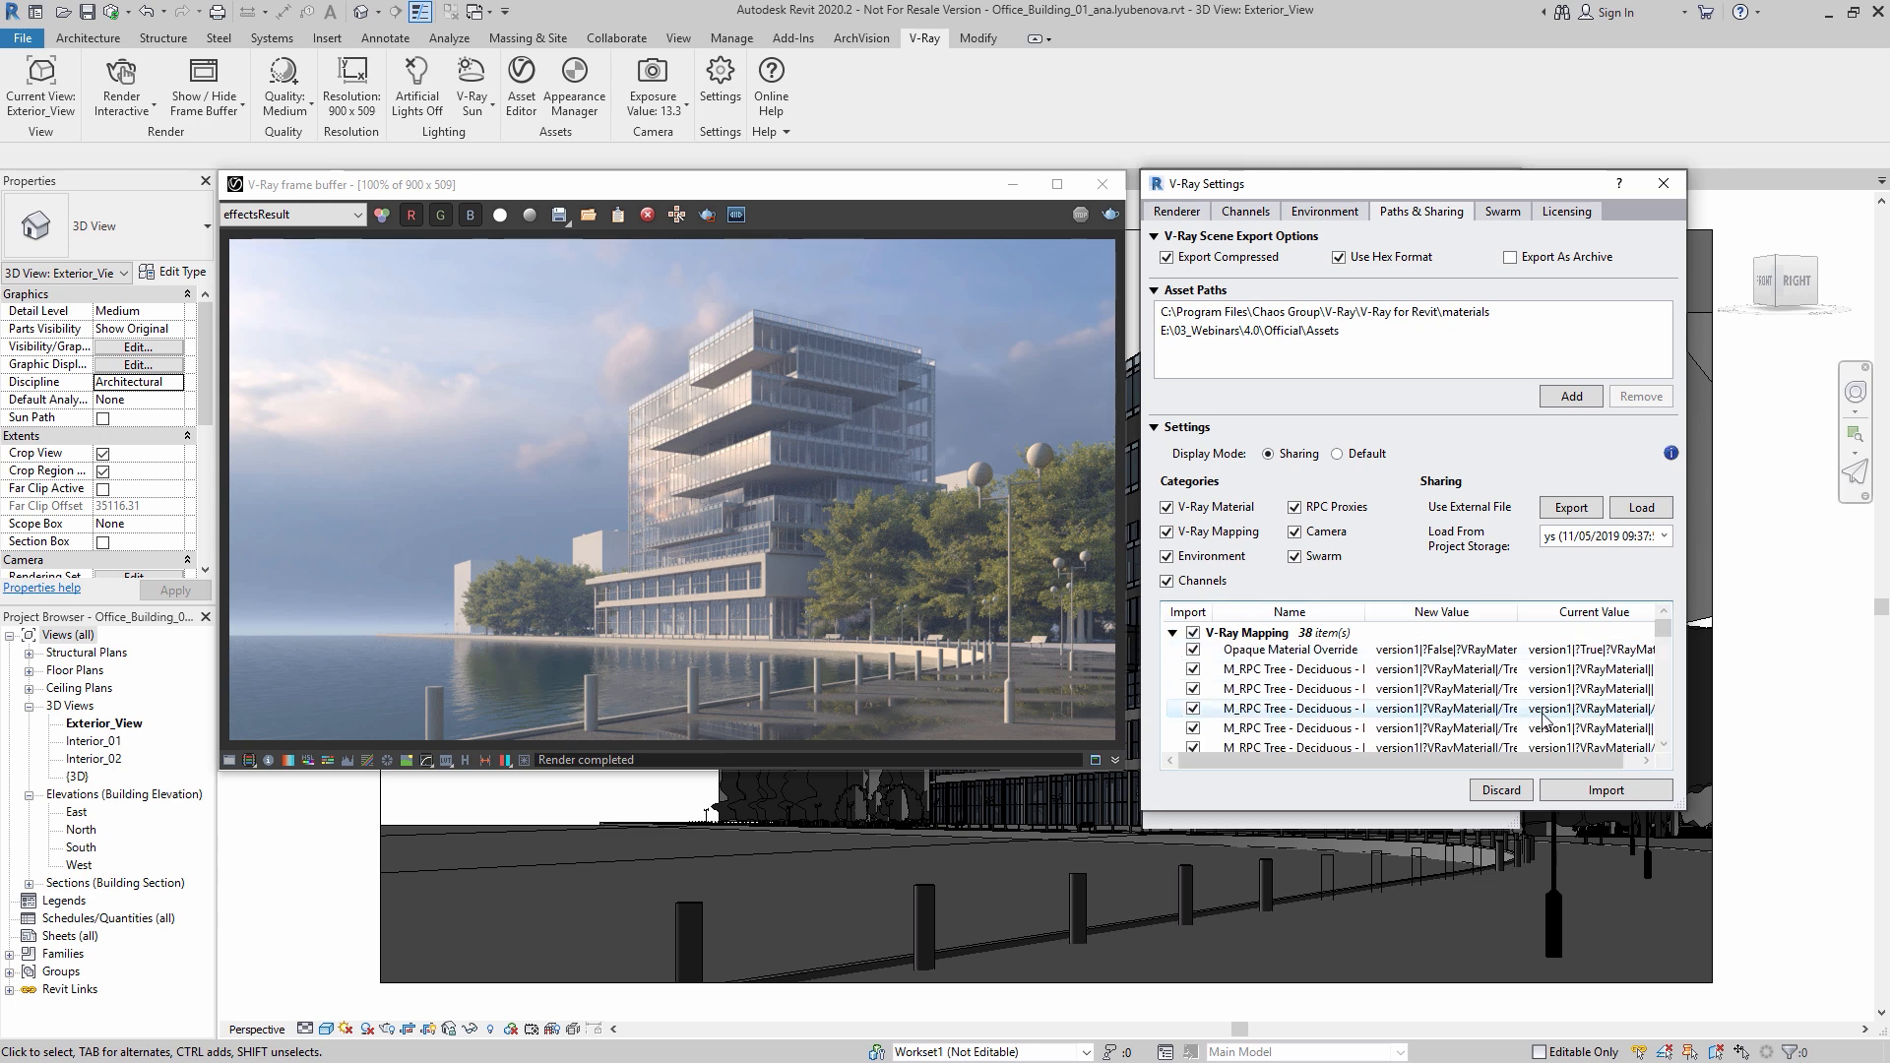
click(1604, 790)
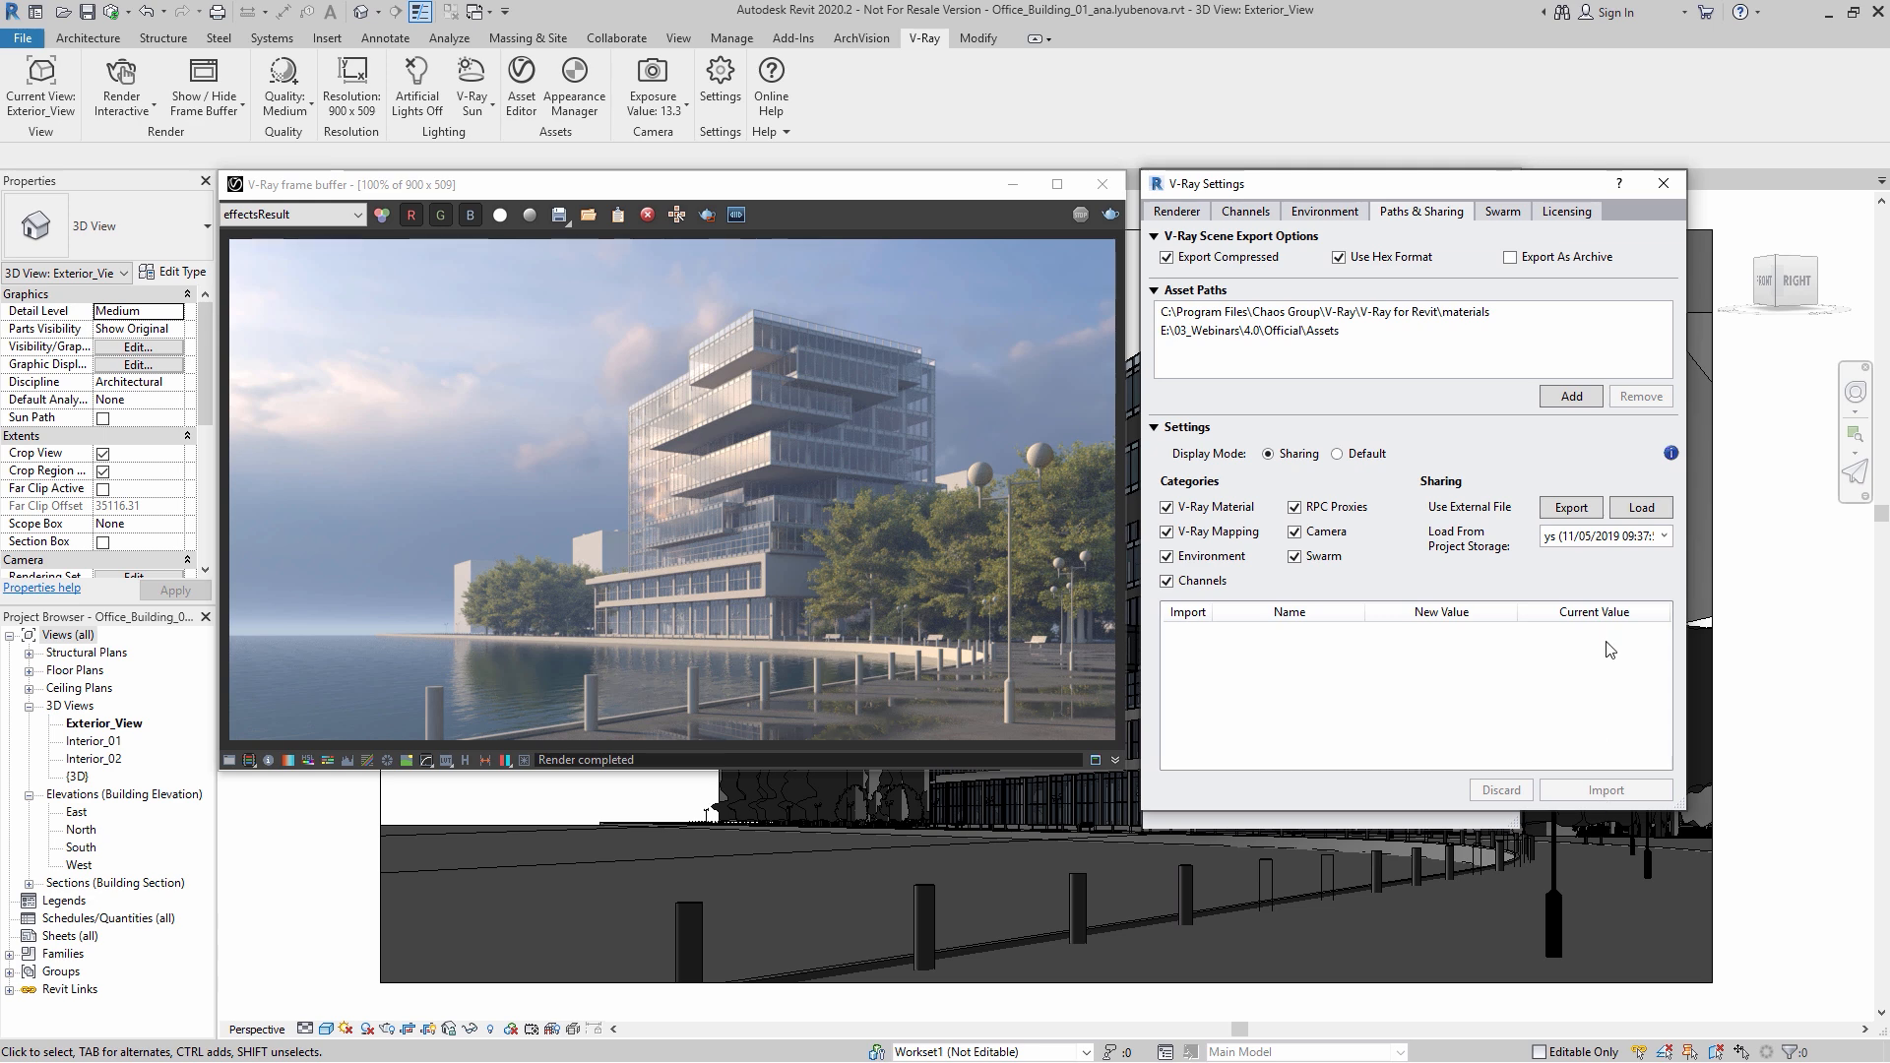
click(1664, 183)
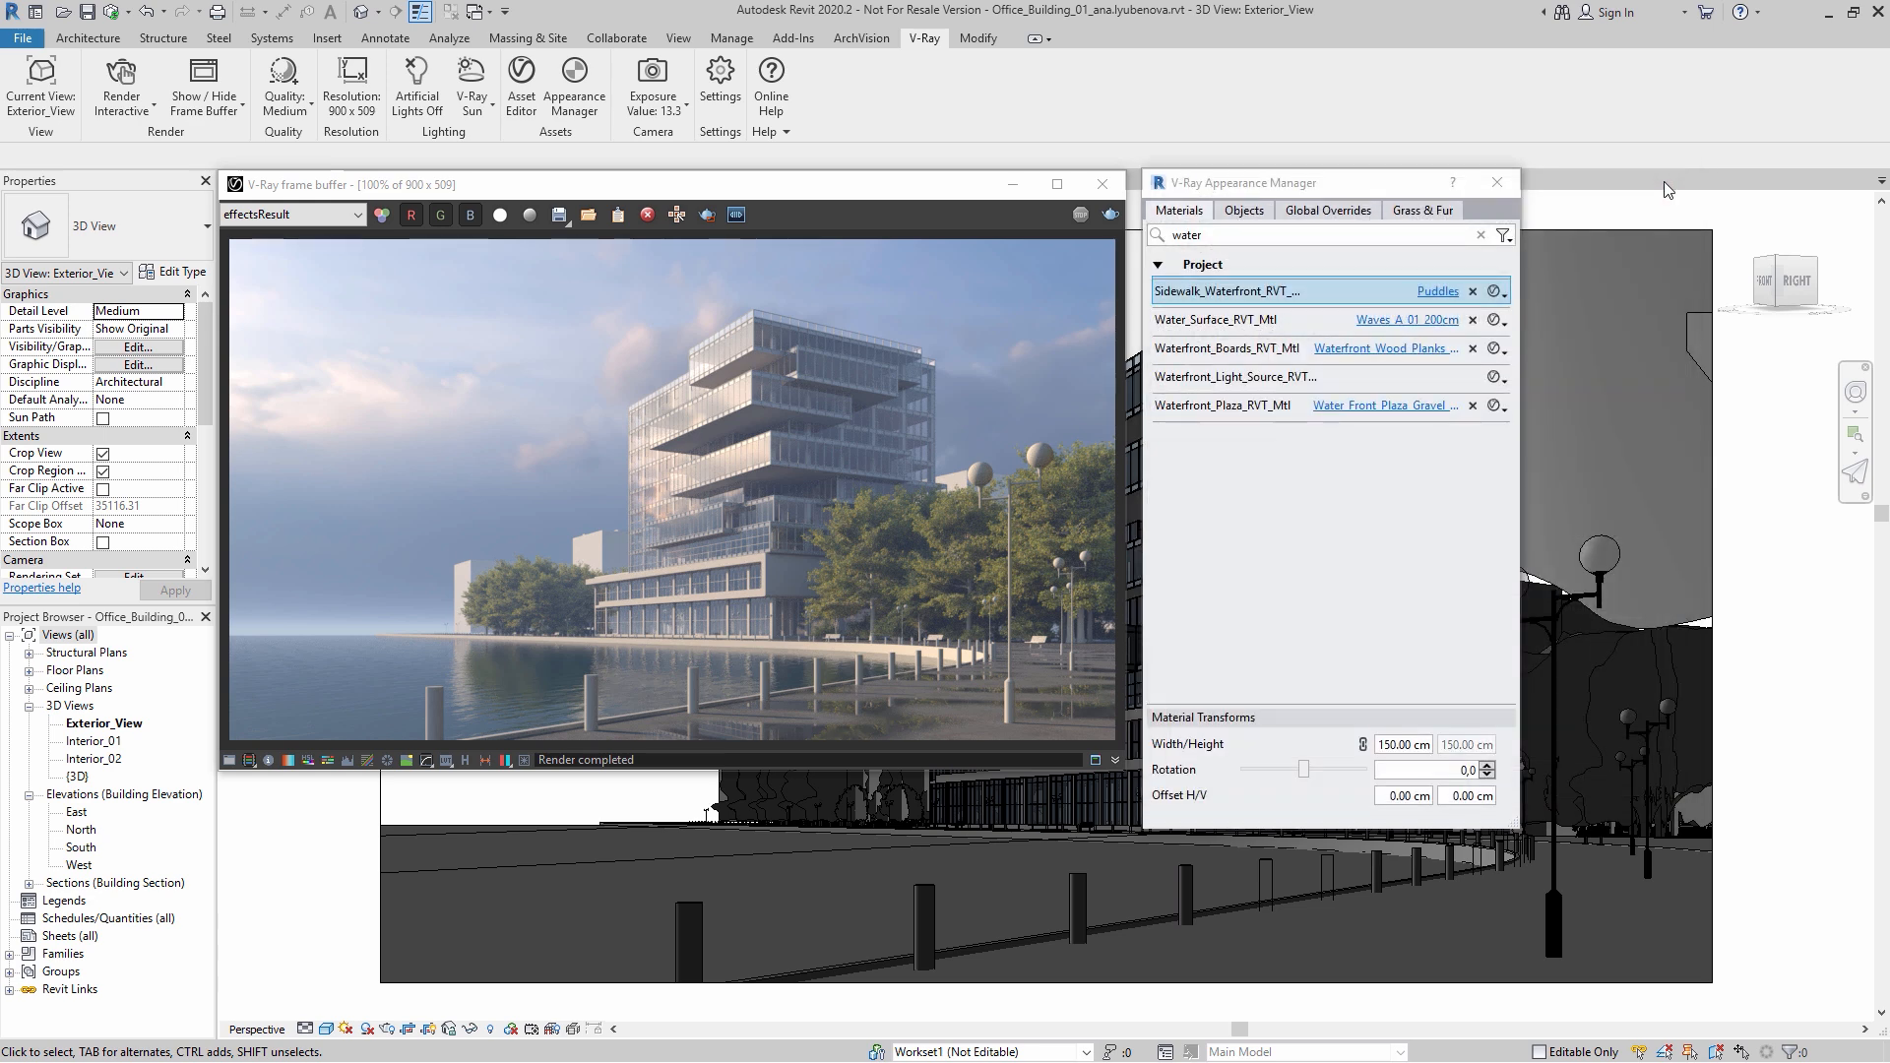
Step: Clear the material search and remove the global overrides for opaque and transparent materials
click(1479, 234)
click(1503, 235)
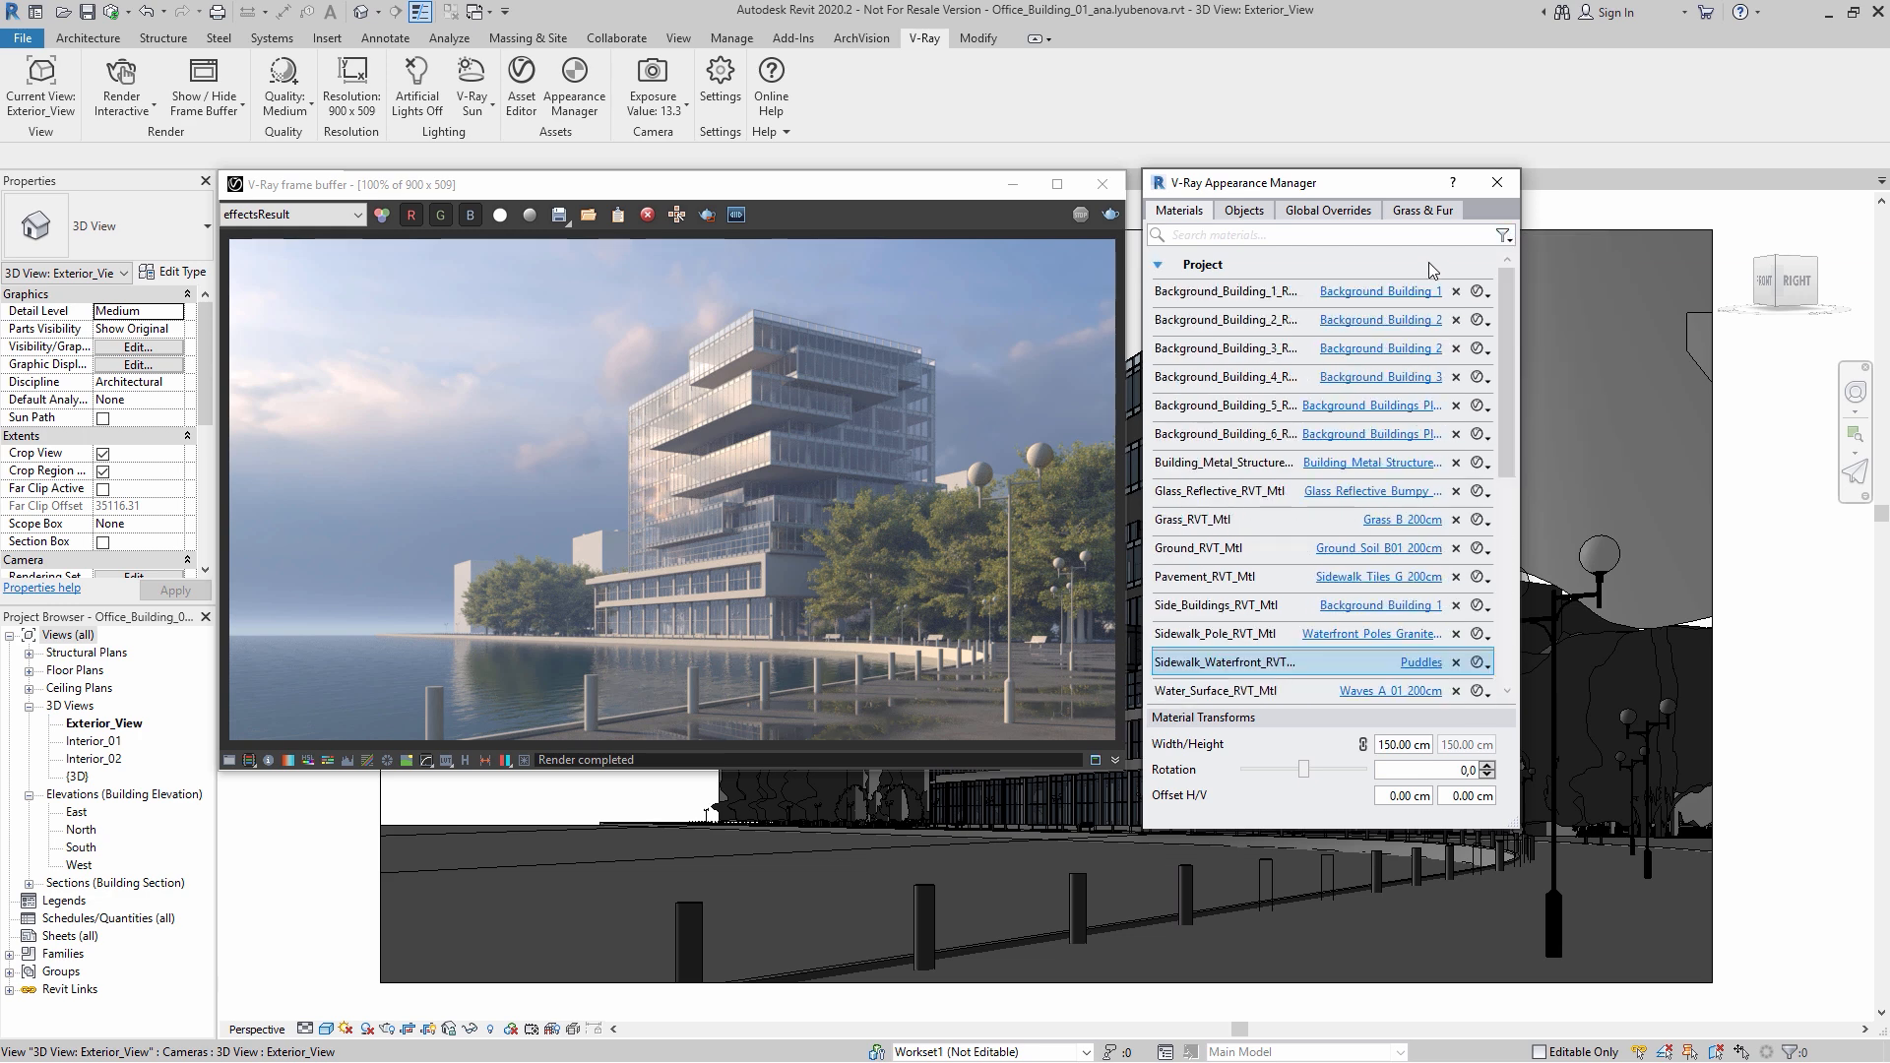
click(1328, 210)
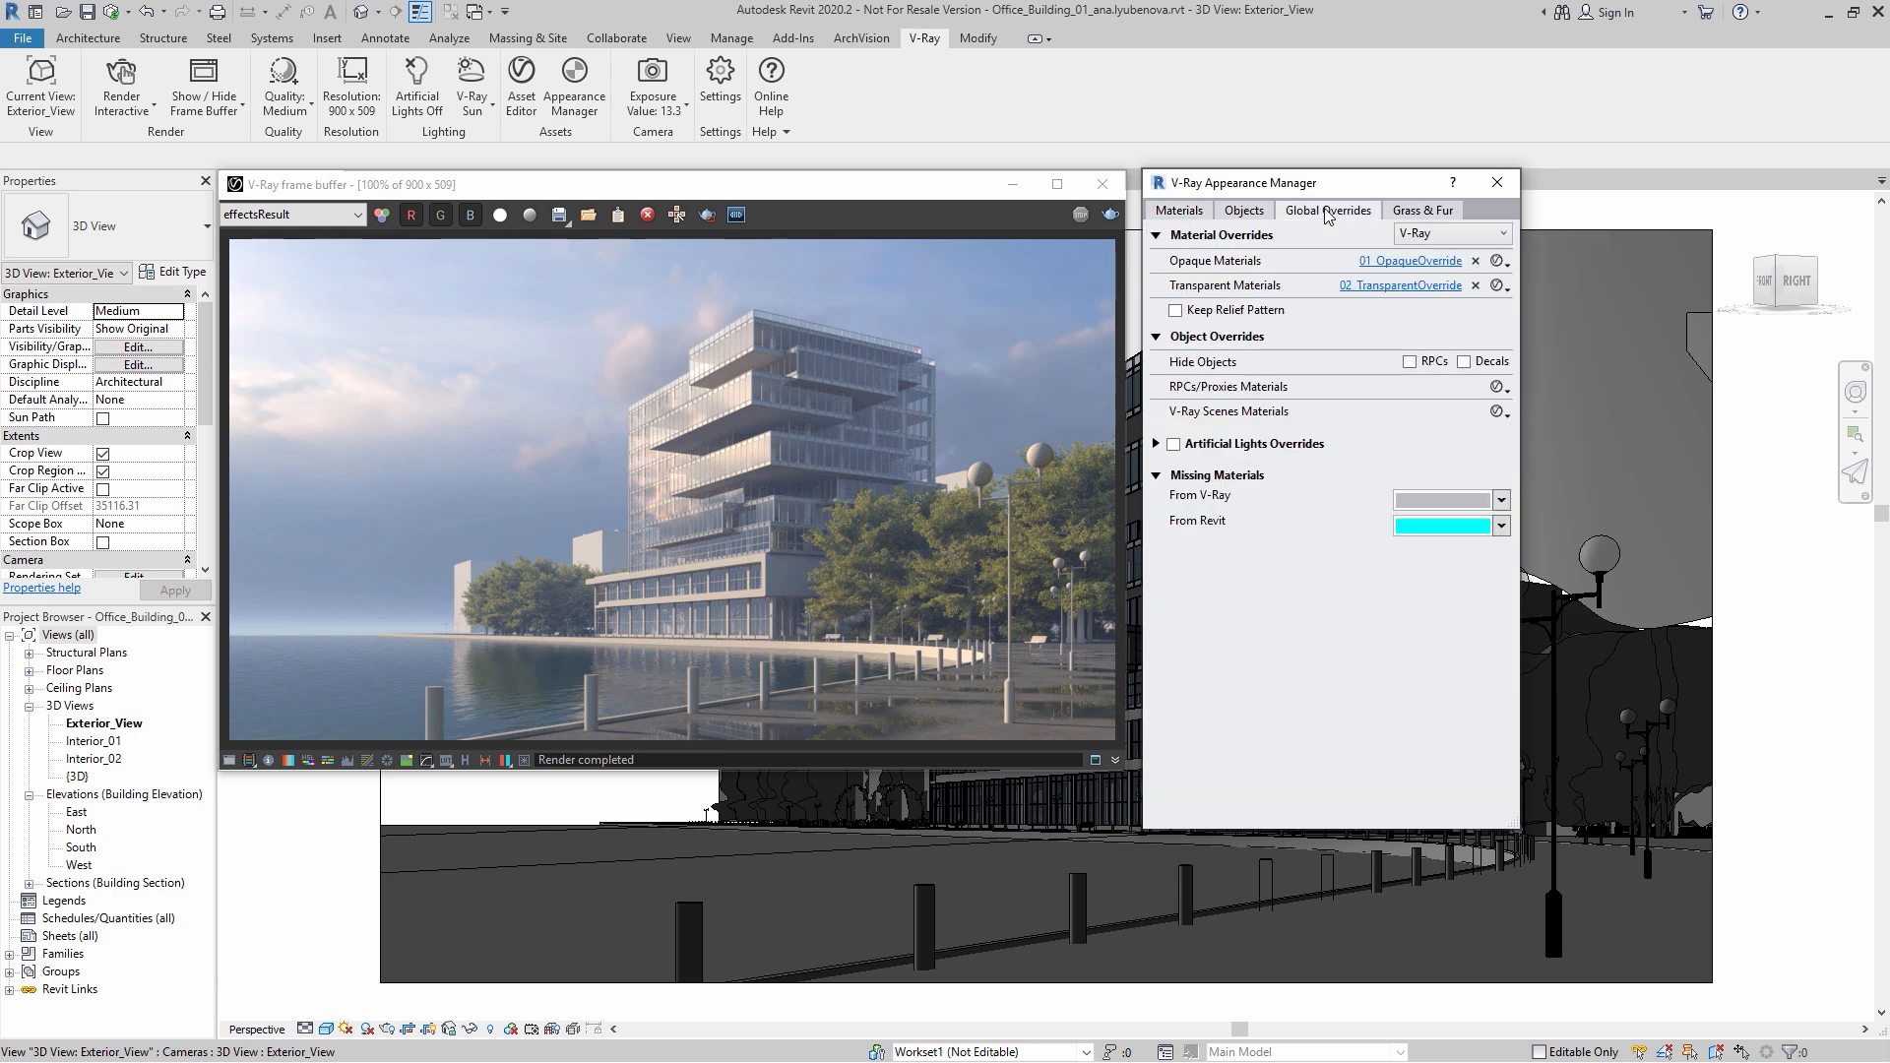
click(1475, 261)
click(1474, 285)
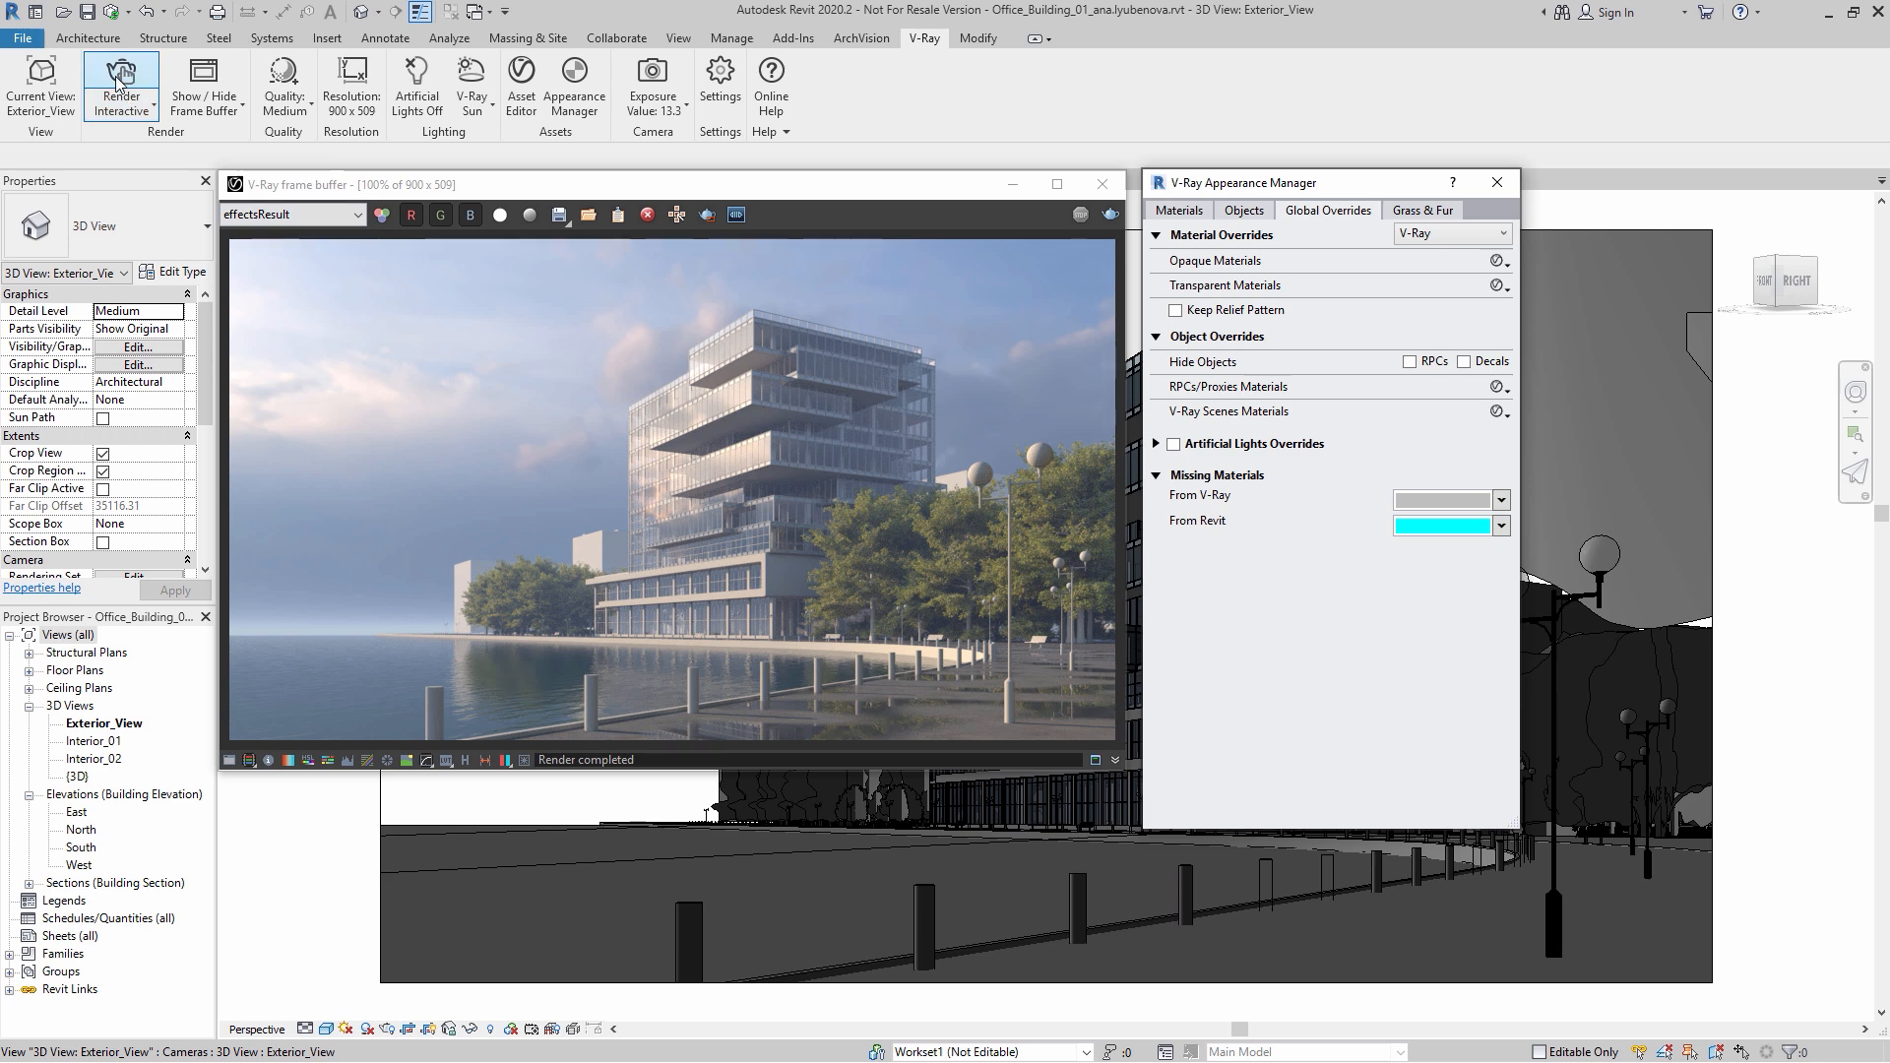
Step: Start the interactive render of the exterior view and set the camera exposure value to 13
click(119, 84)
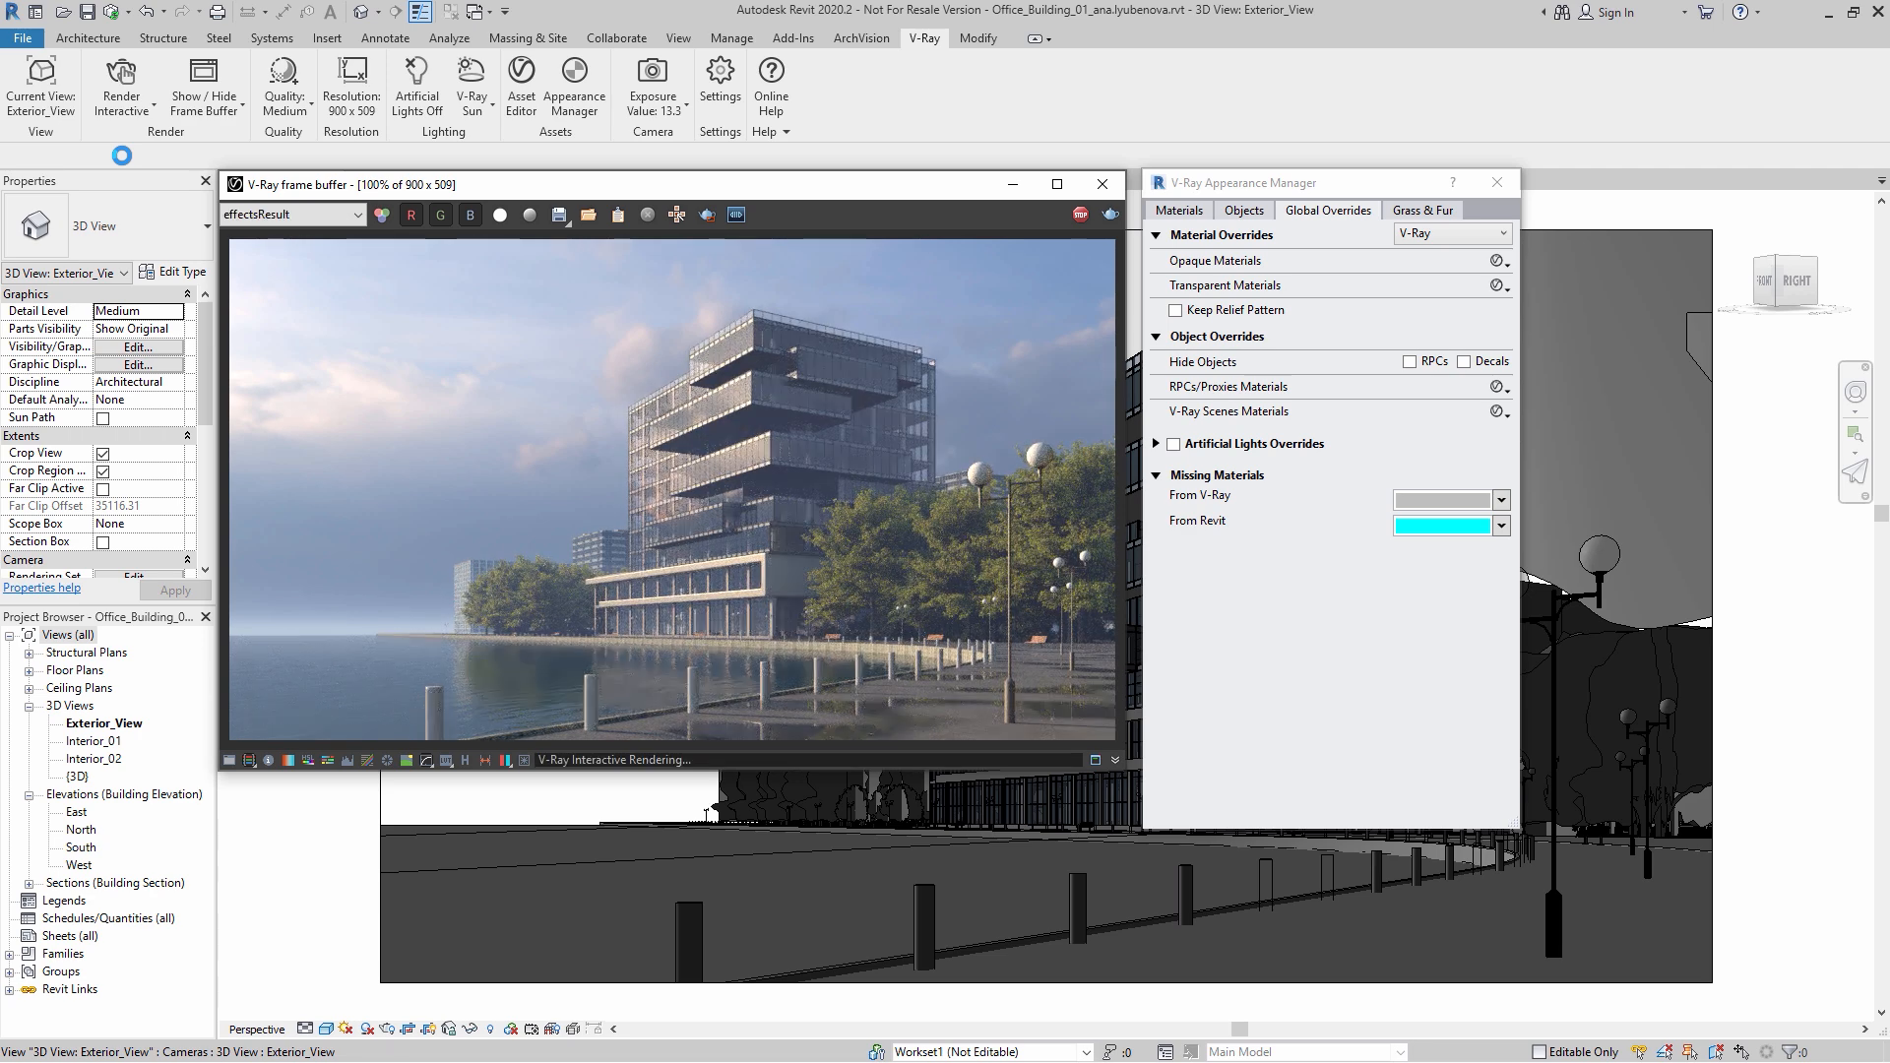
click(649, 81)
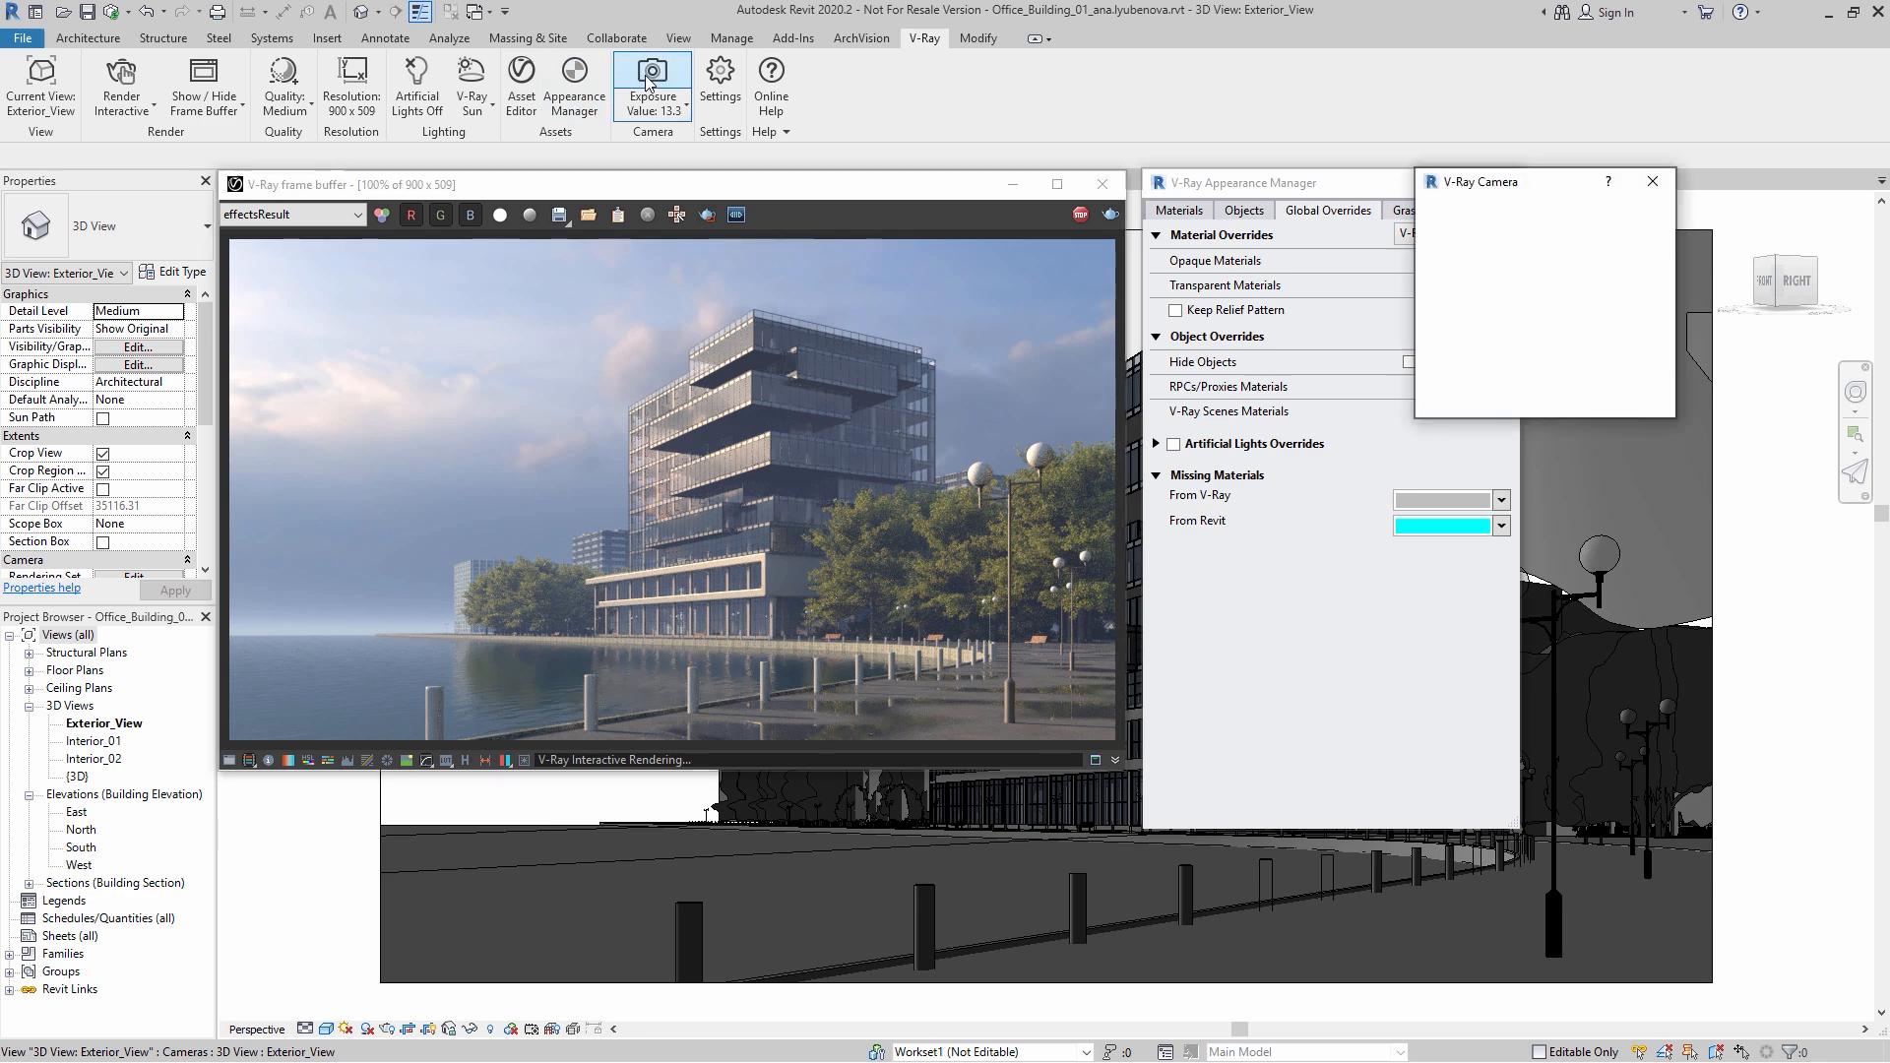
drag(1615, 318, 1646, 318)
text(13)
key(Return)
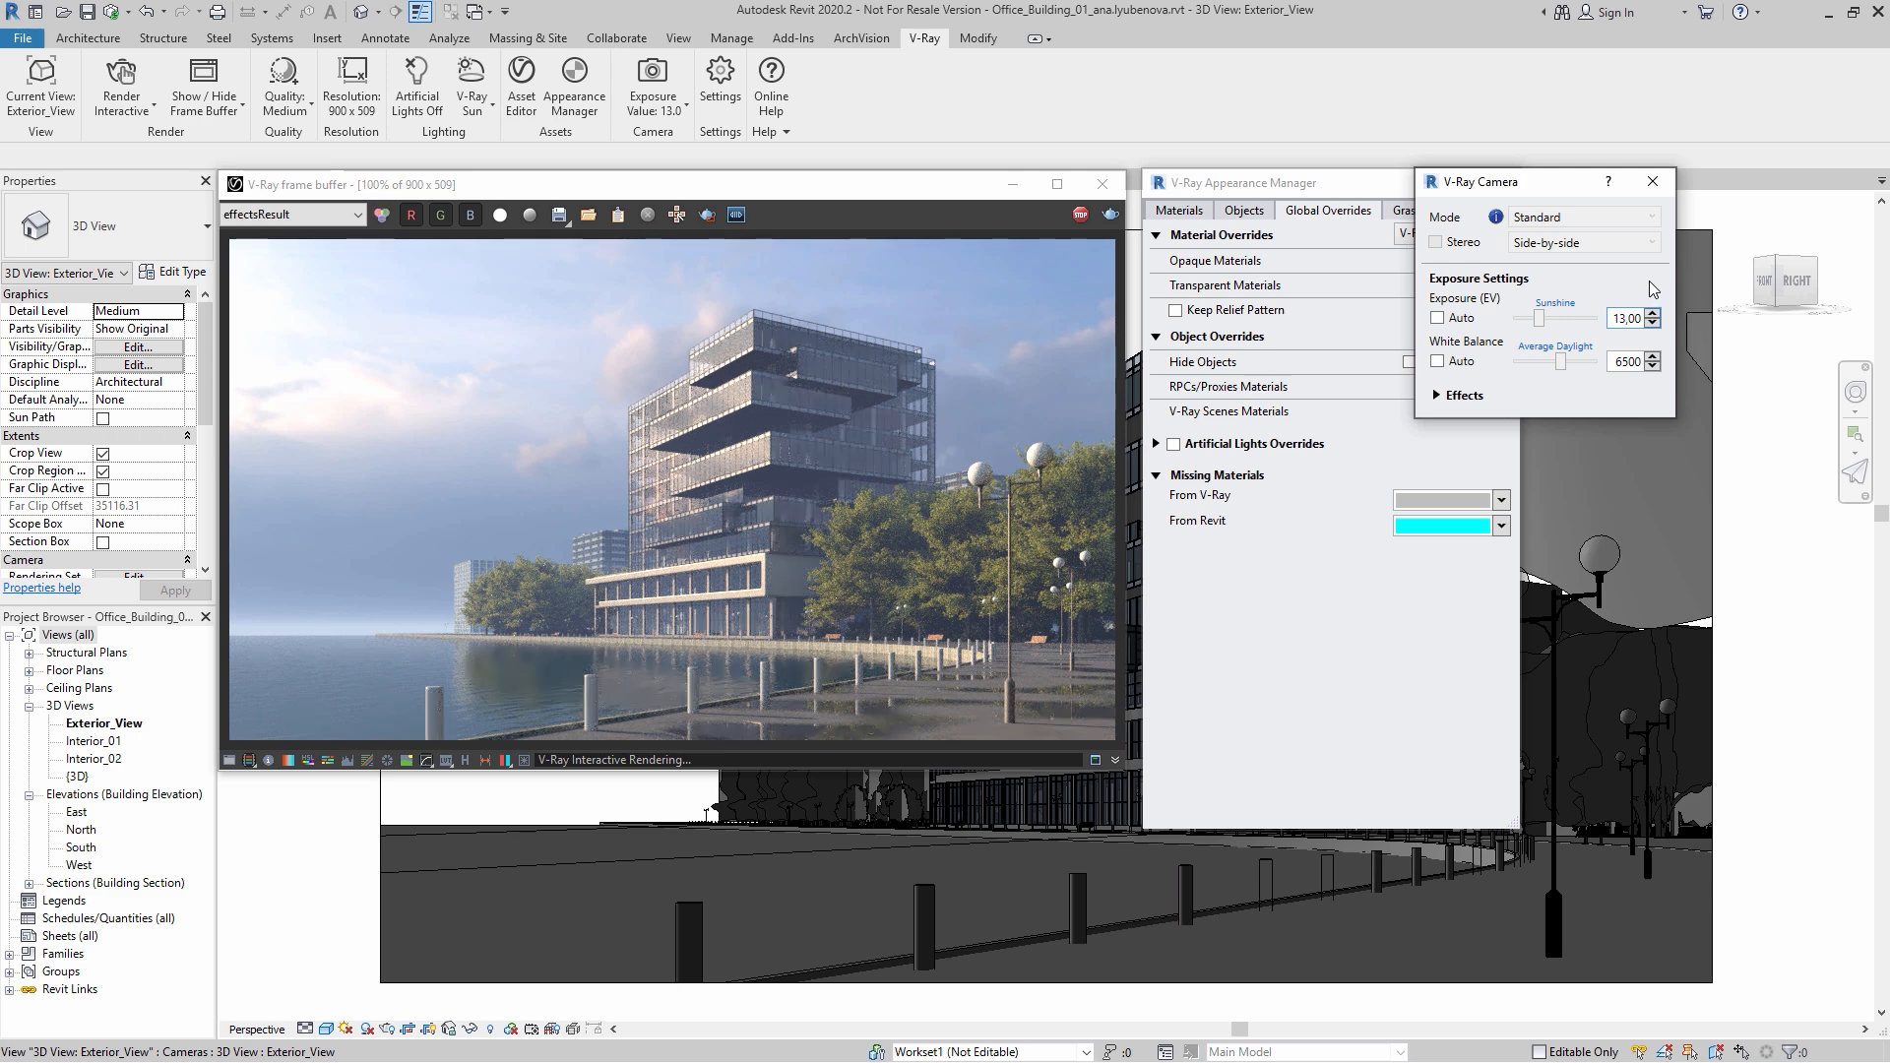
click(1654, 181)
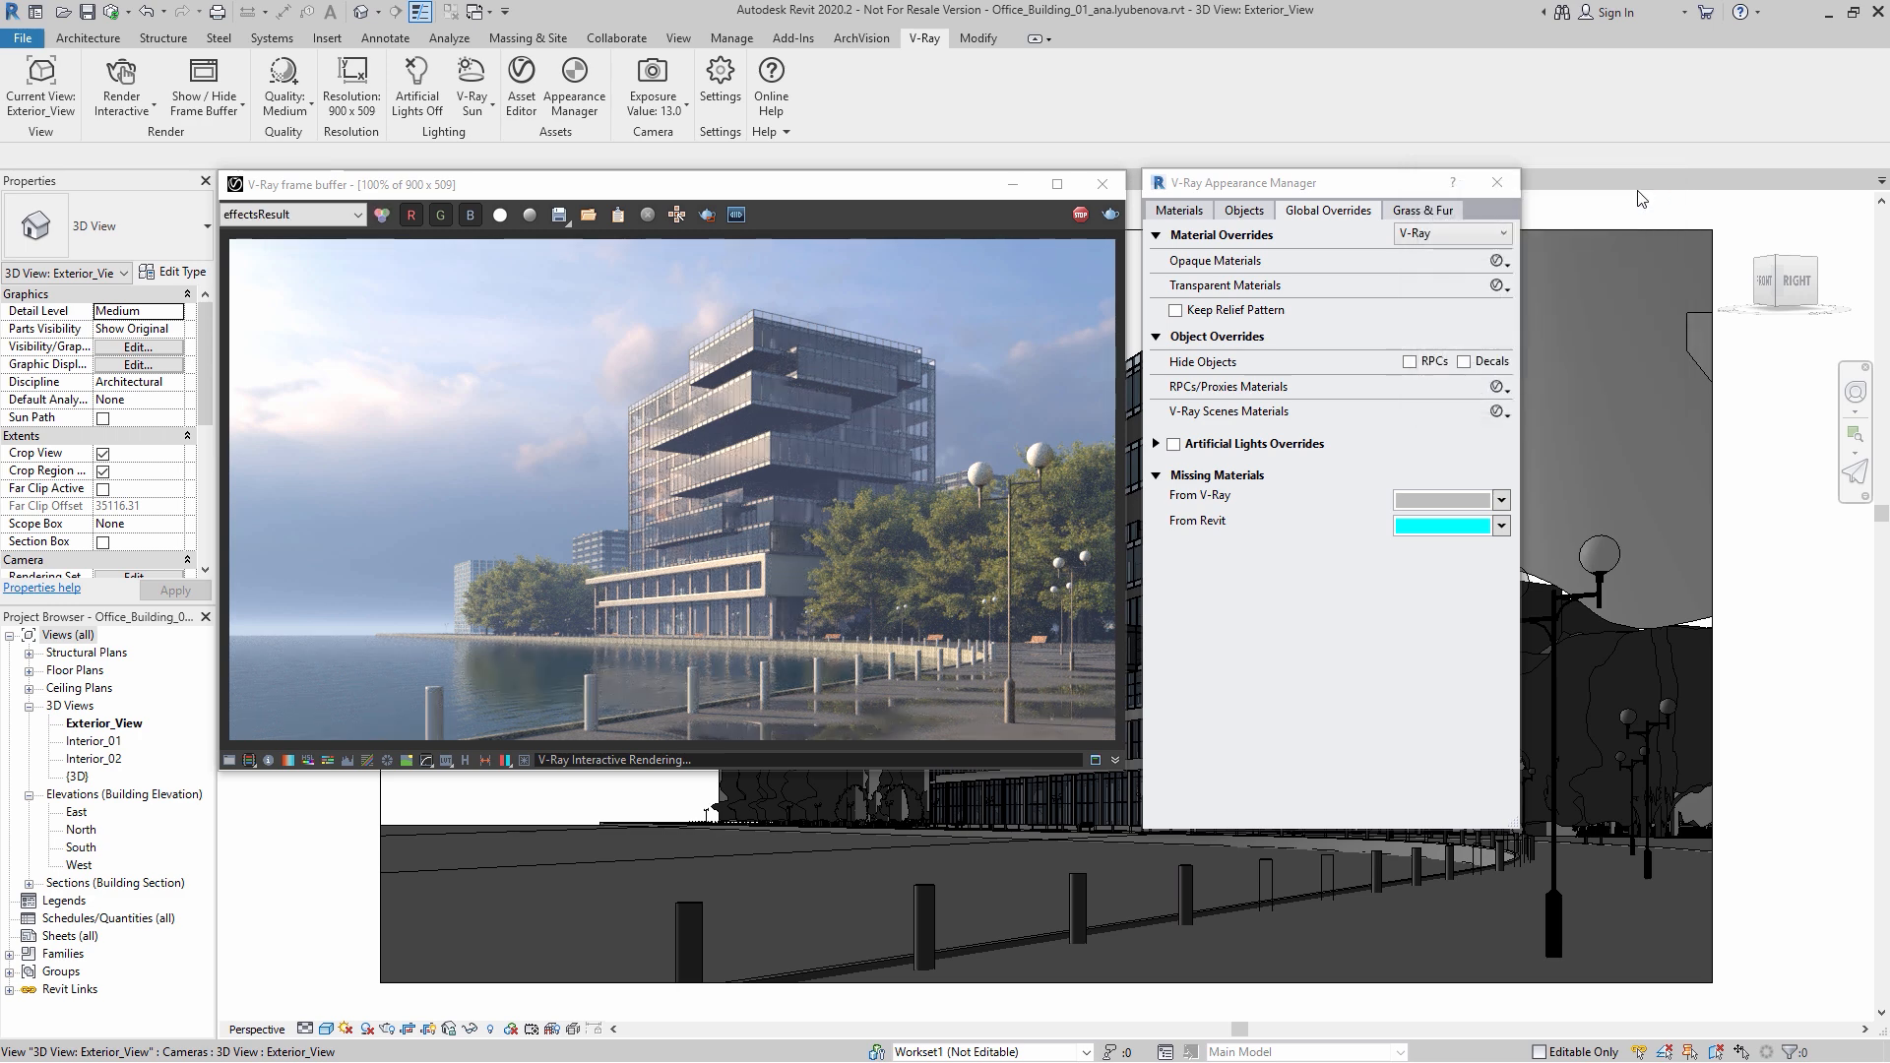
Step: Define a render region covering the trees, the lower part of the building and the waterfront
click(705, 214)
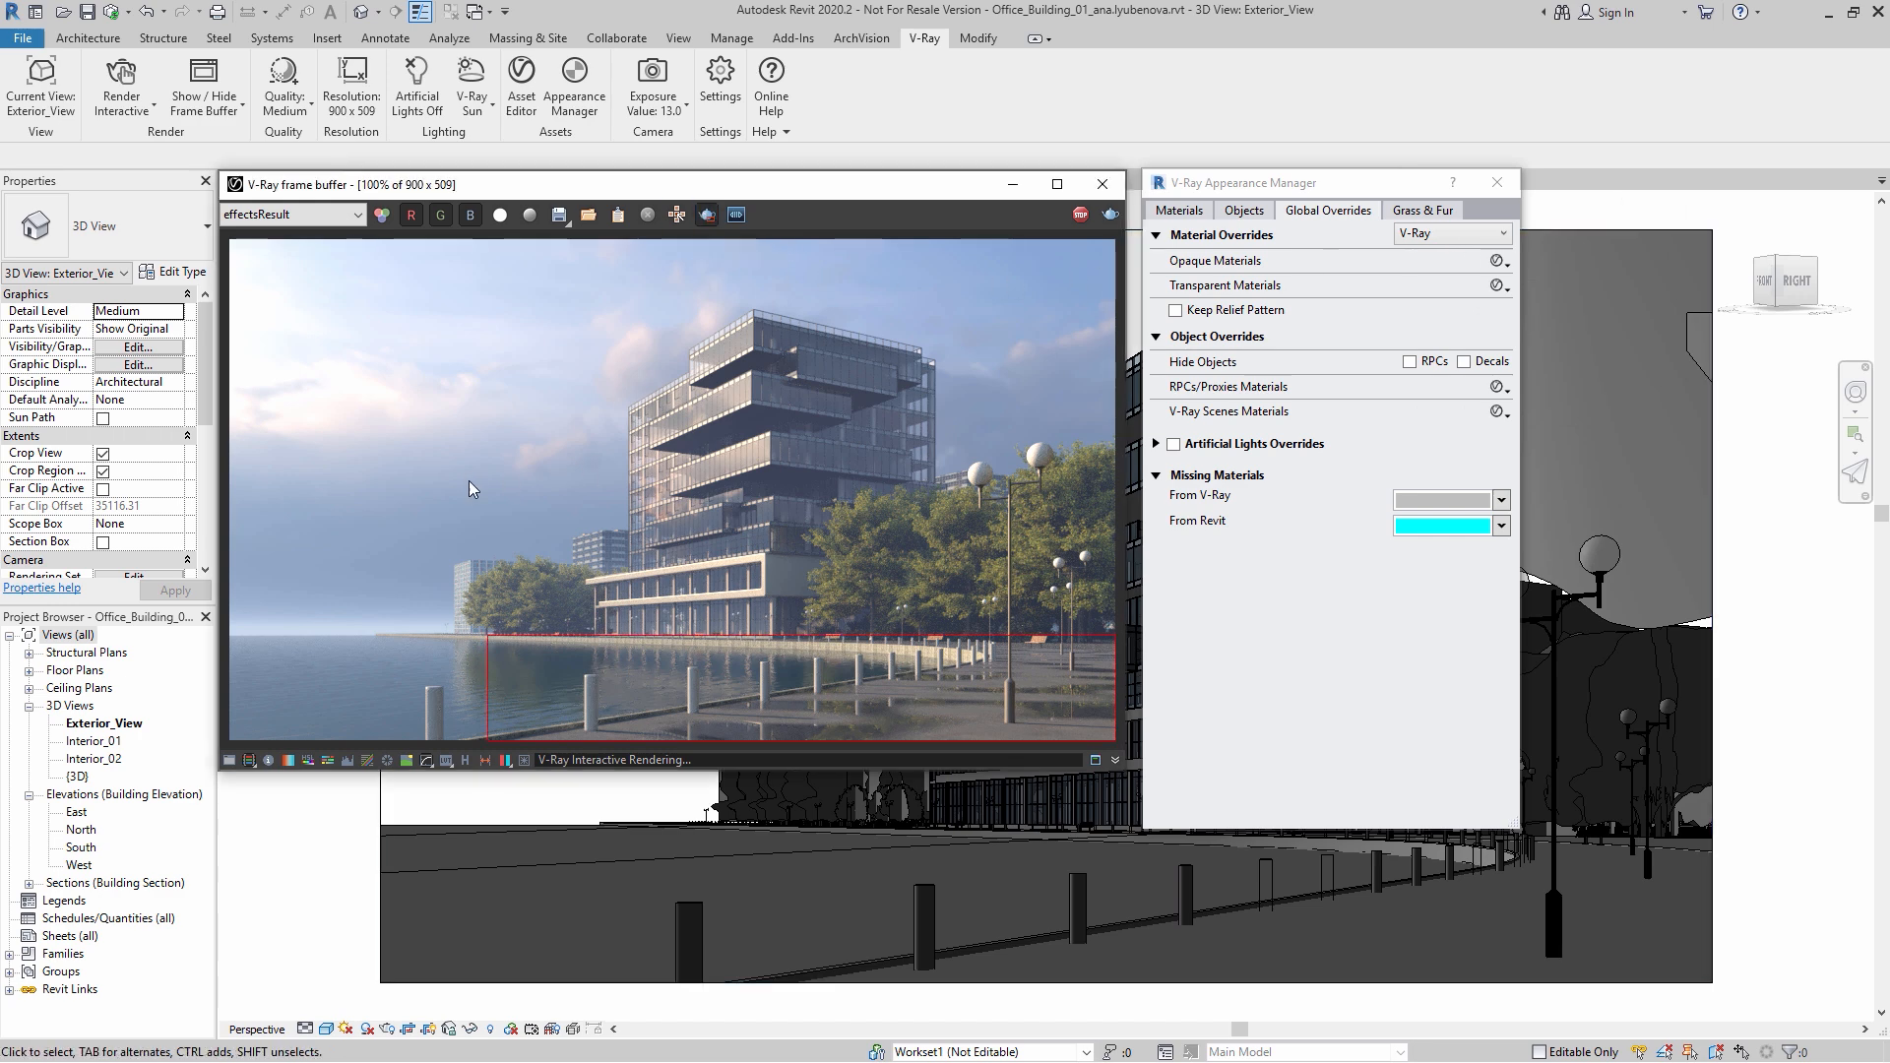
drag(469, 479, 846, 744)
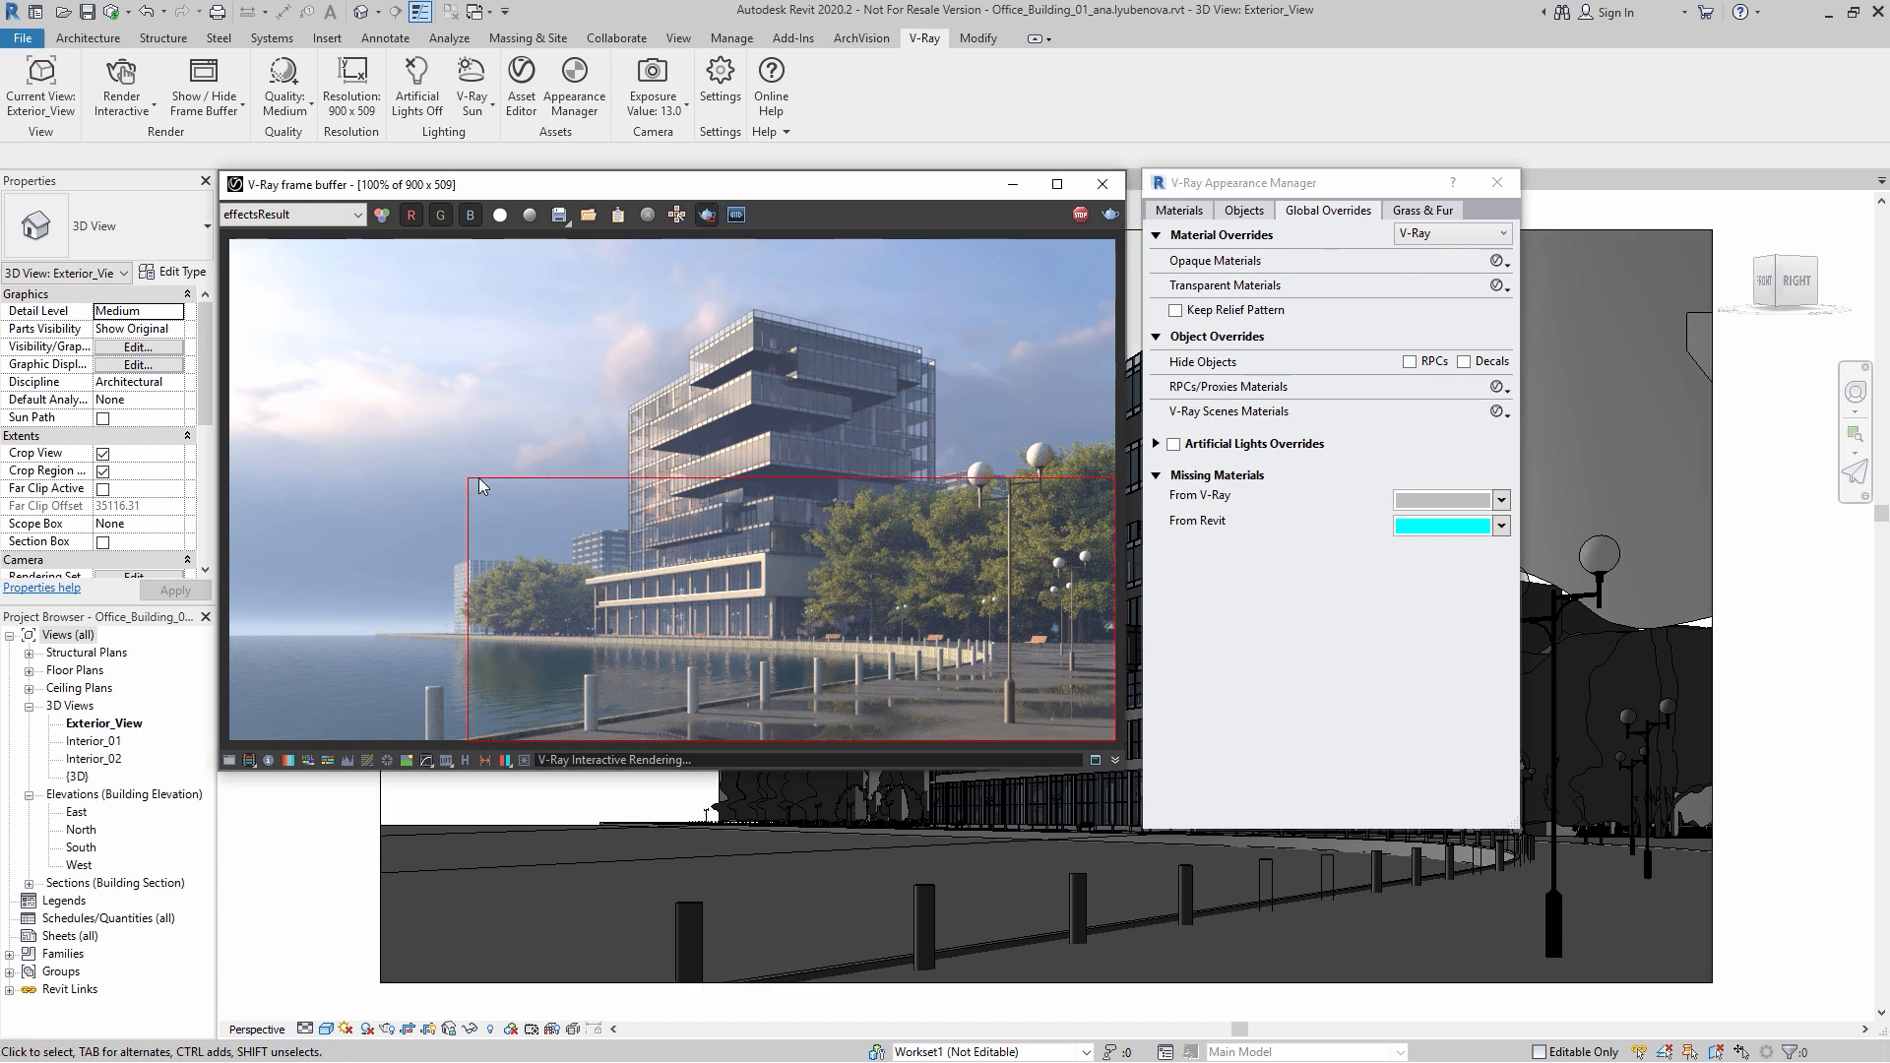
drag(470, 433, 1118, 739)
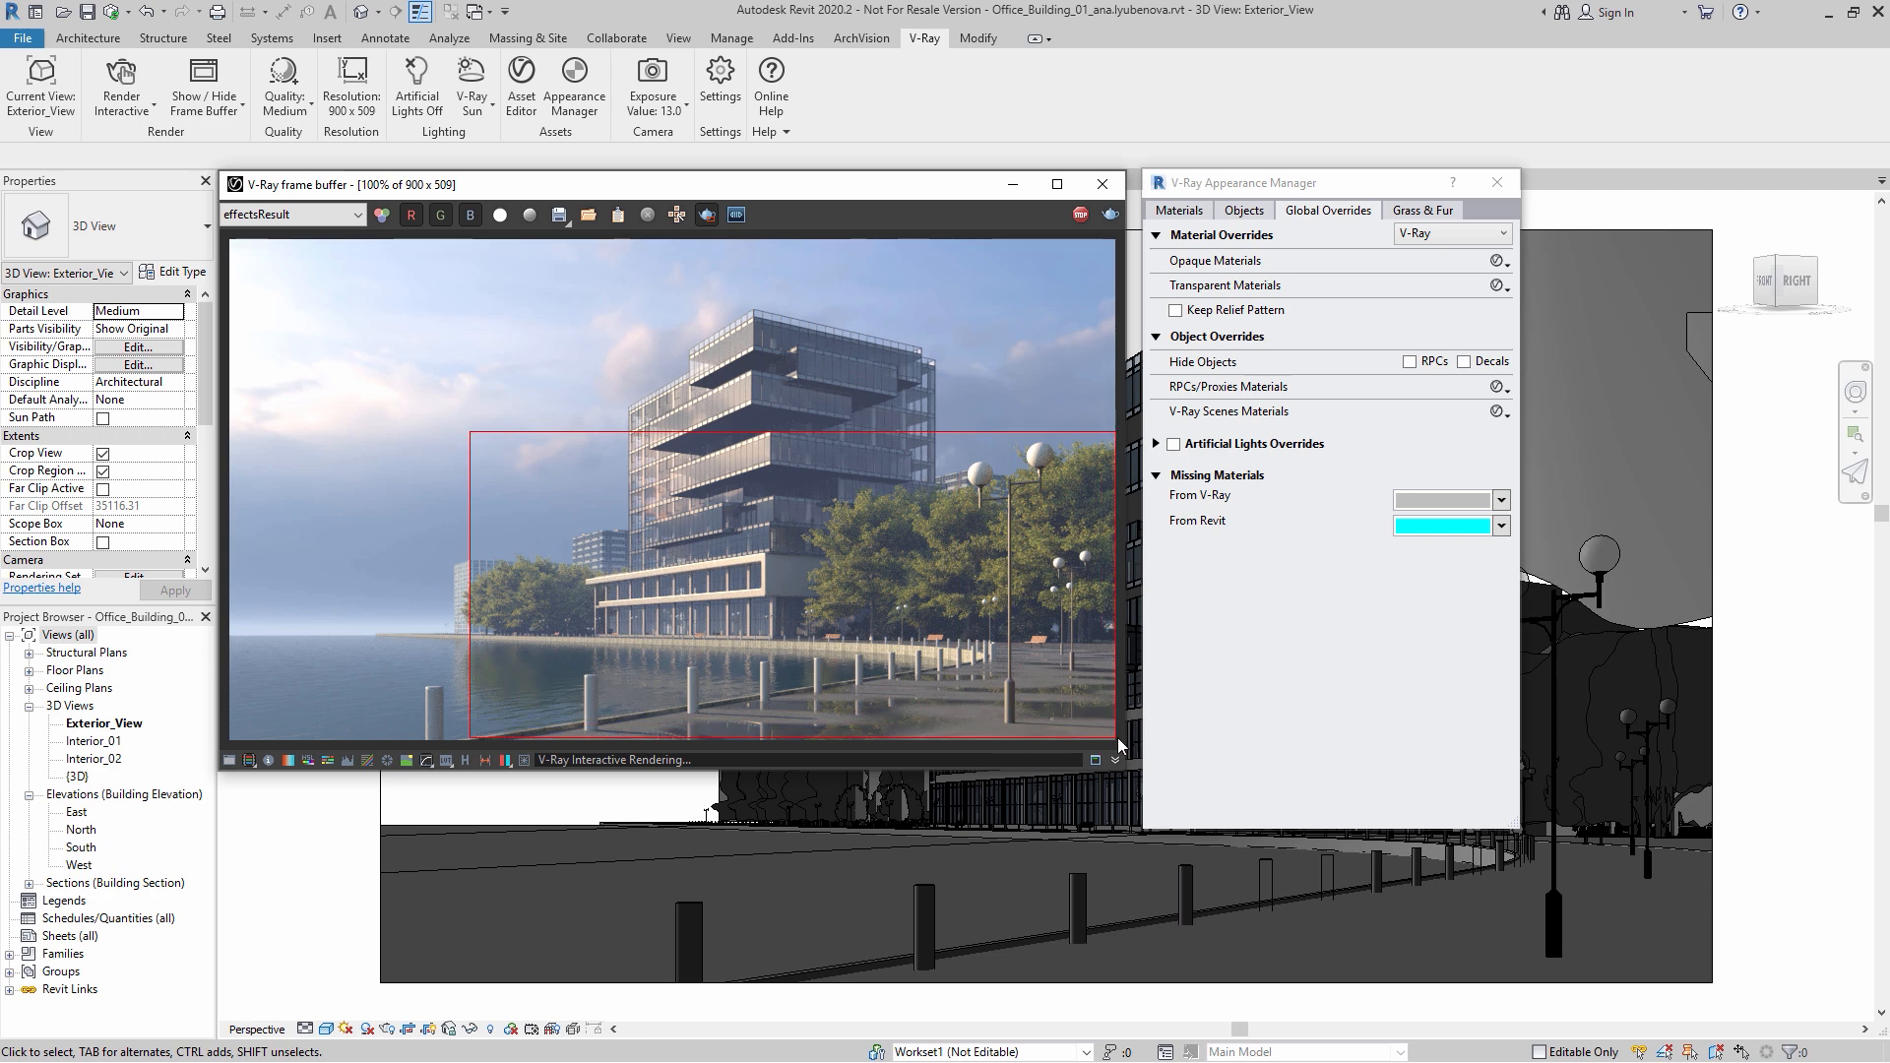
Step: Set the saturation of the Color Correction in Tree_Leaves_front_mtl to 2
click(521, 87)
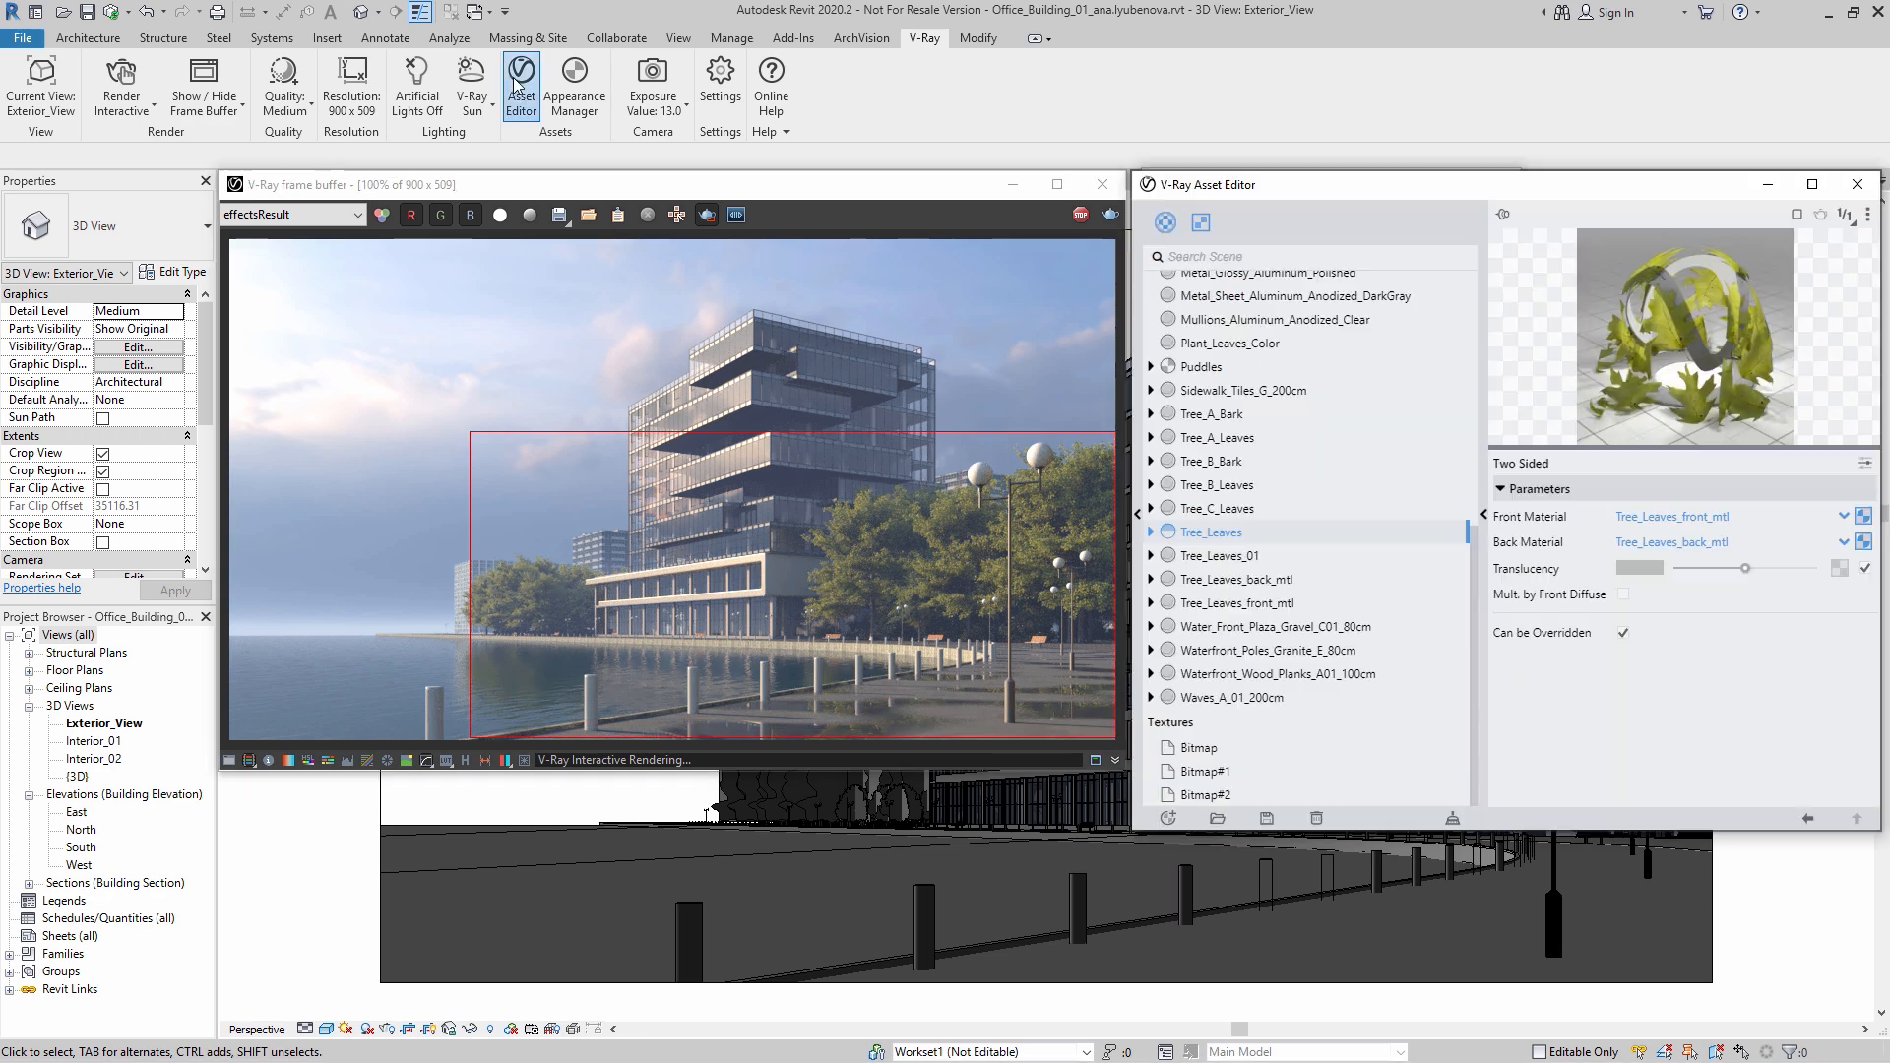
click(1150, 532)
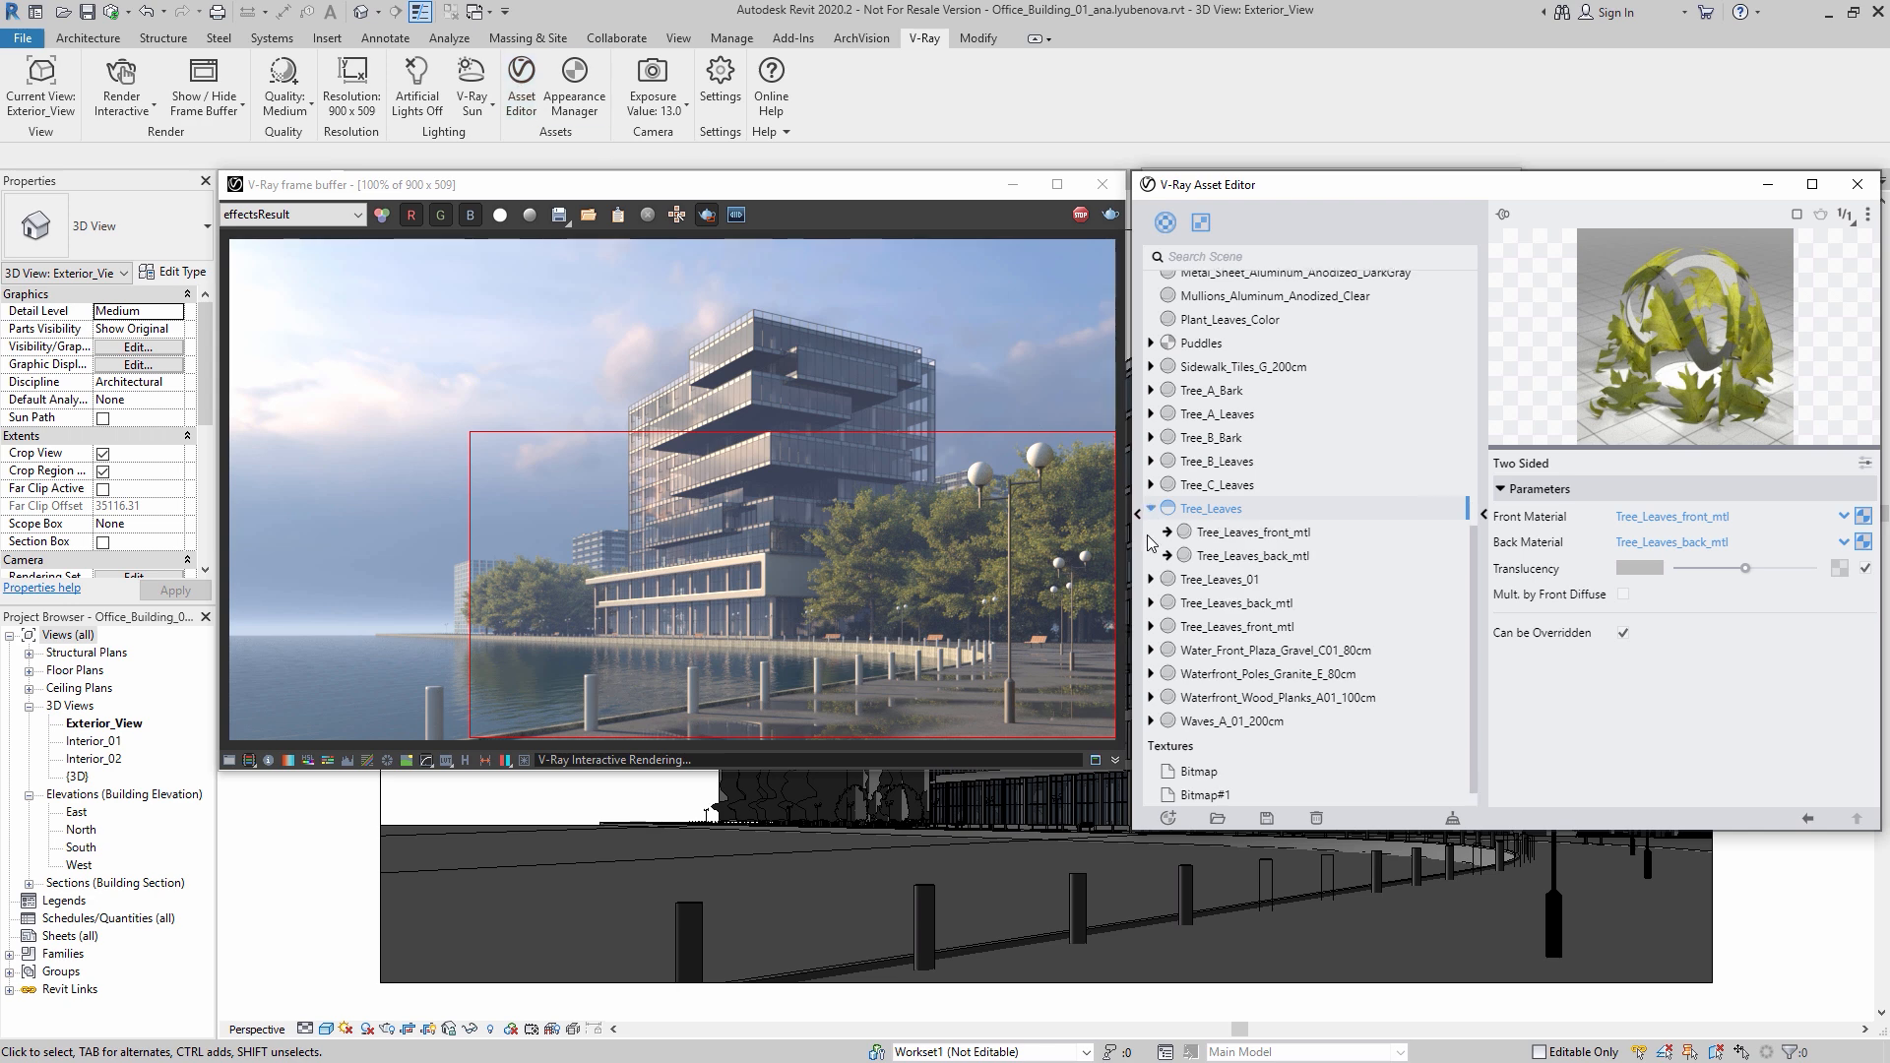
click(1230, 531)
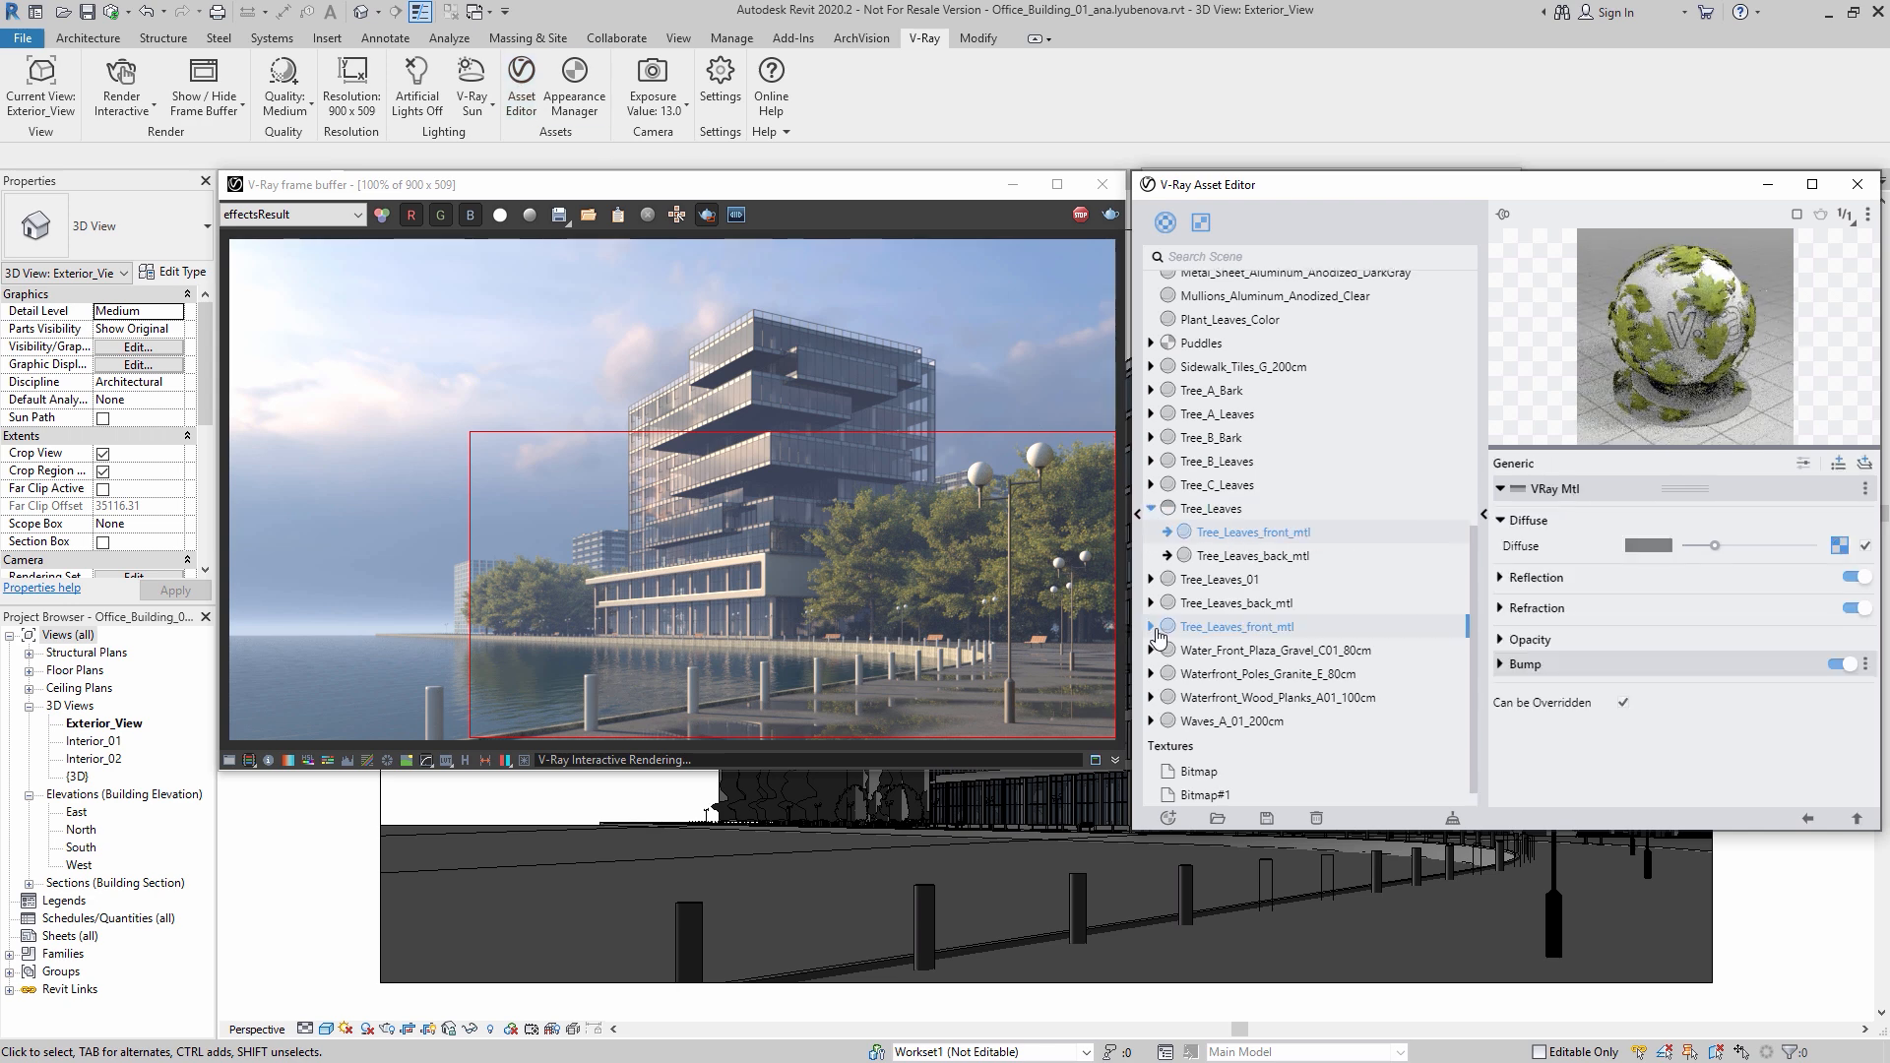
click(1152, 627)
click(1234, 652)
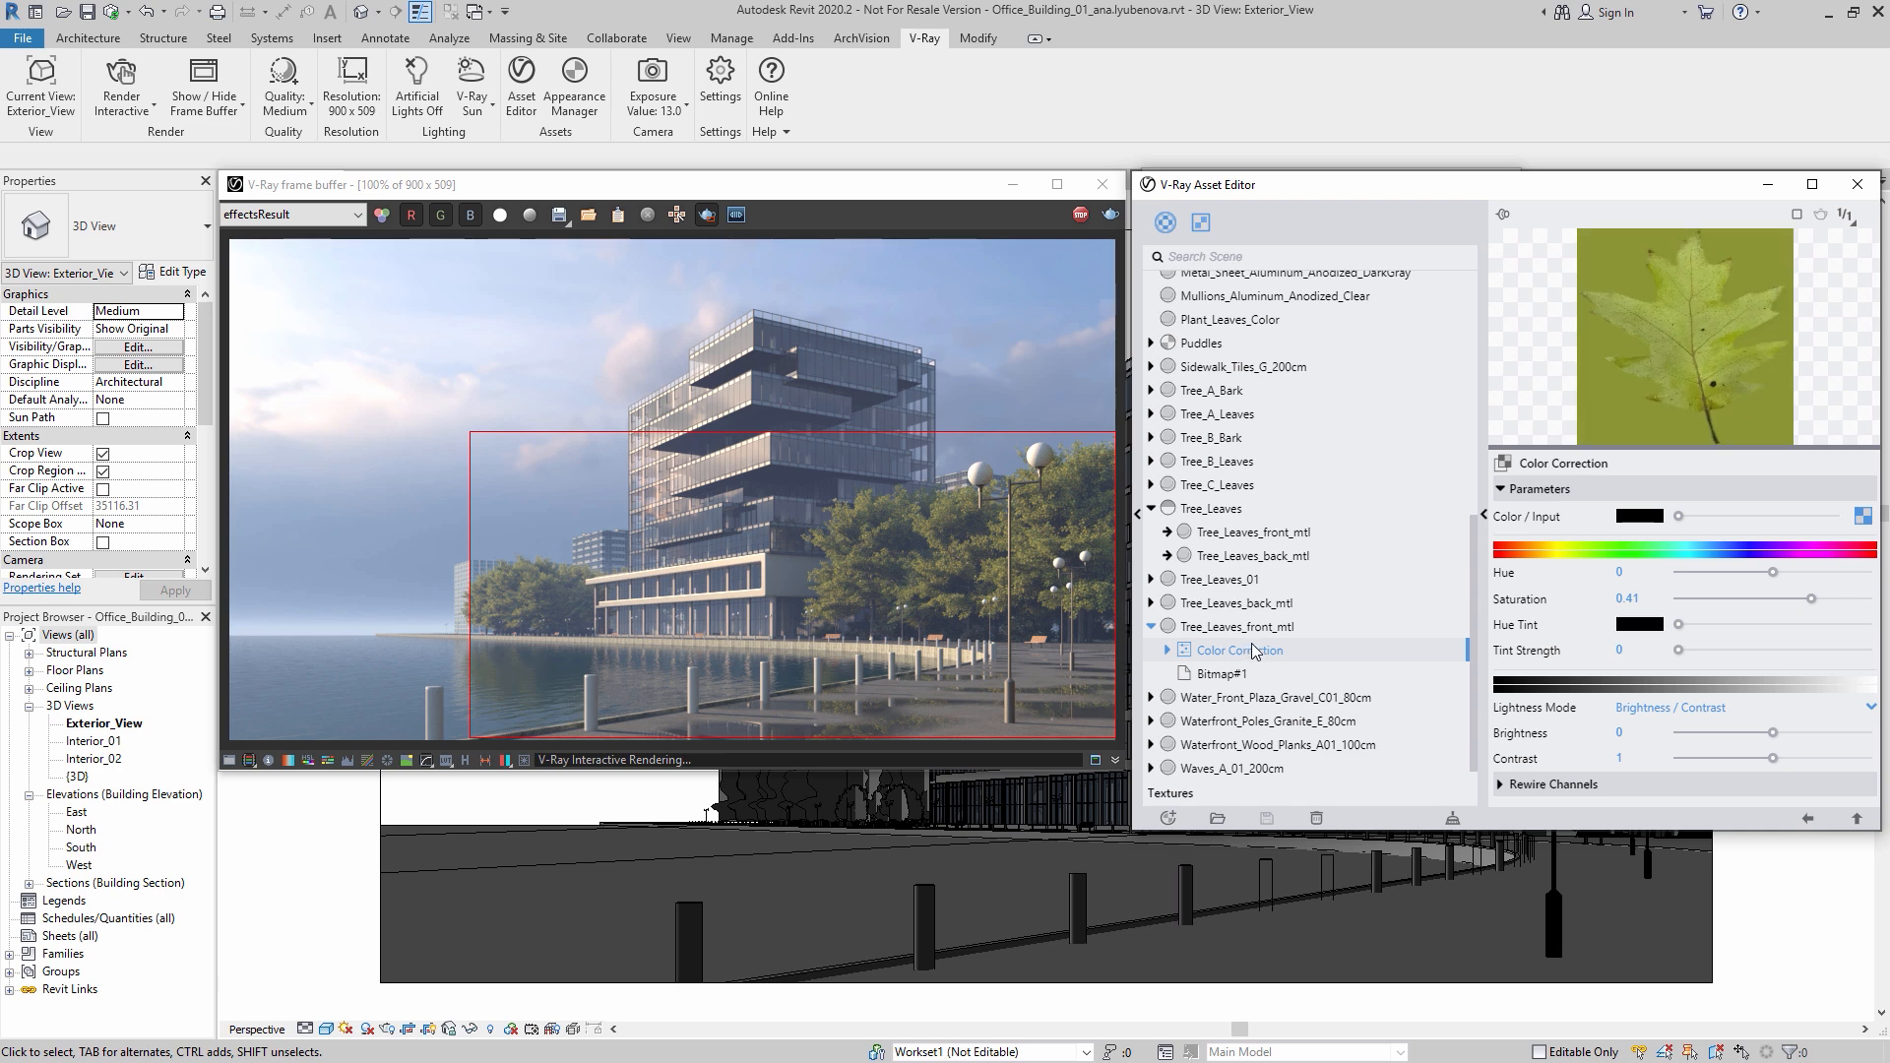
click(1624, 598)
text(2)
key(Return)
Step: Tint the front leaf material with an orange hue of RGB 255, 185, 0 at a tint strength of 1
click(1635, 625)
click(1095, 824)
text(255)
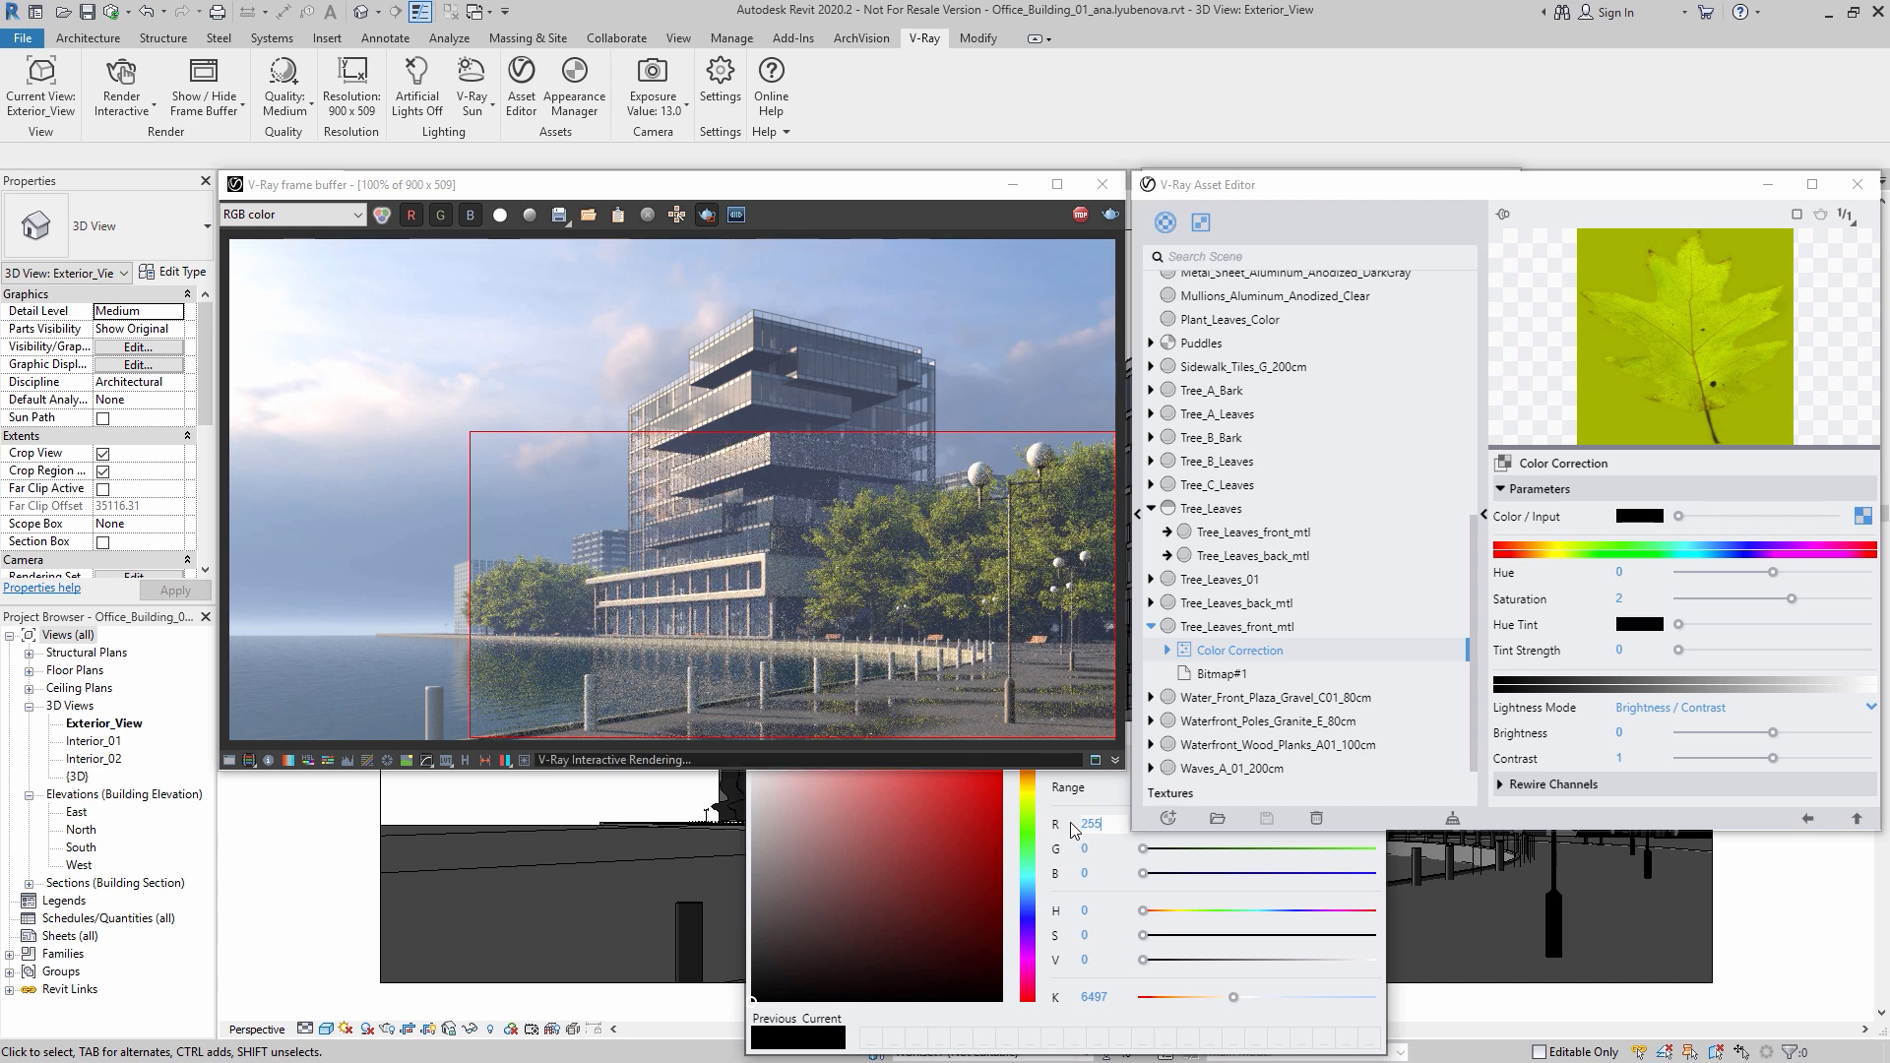
click(1087, 848)
text(185)
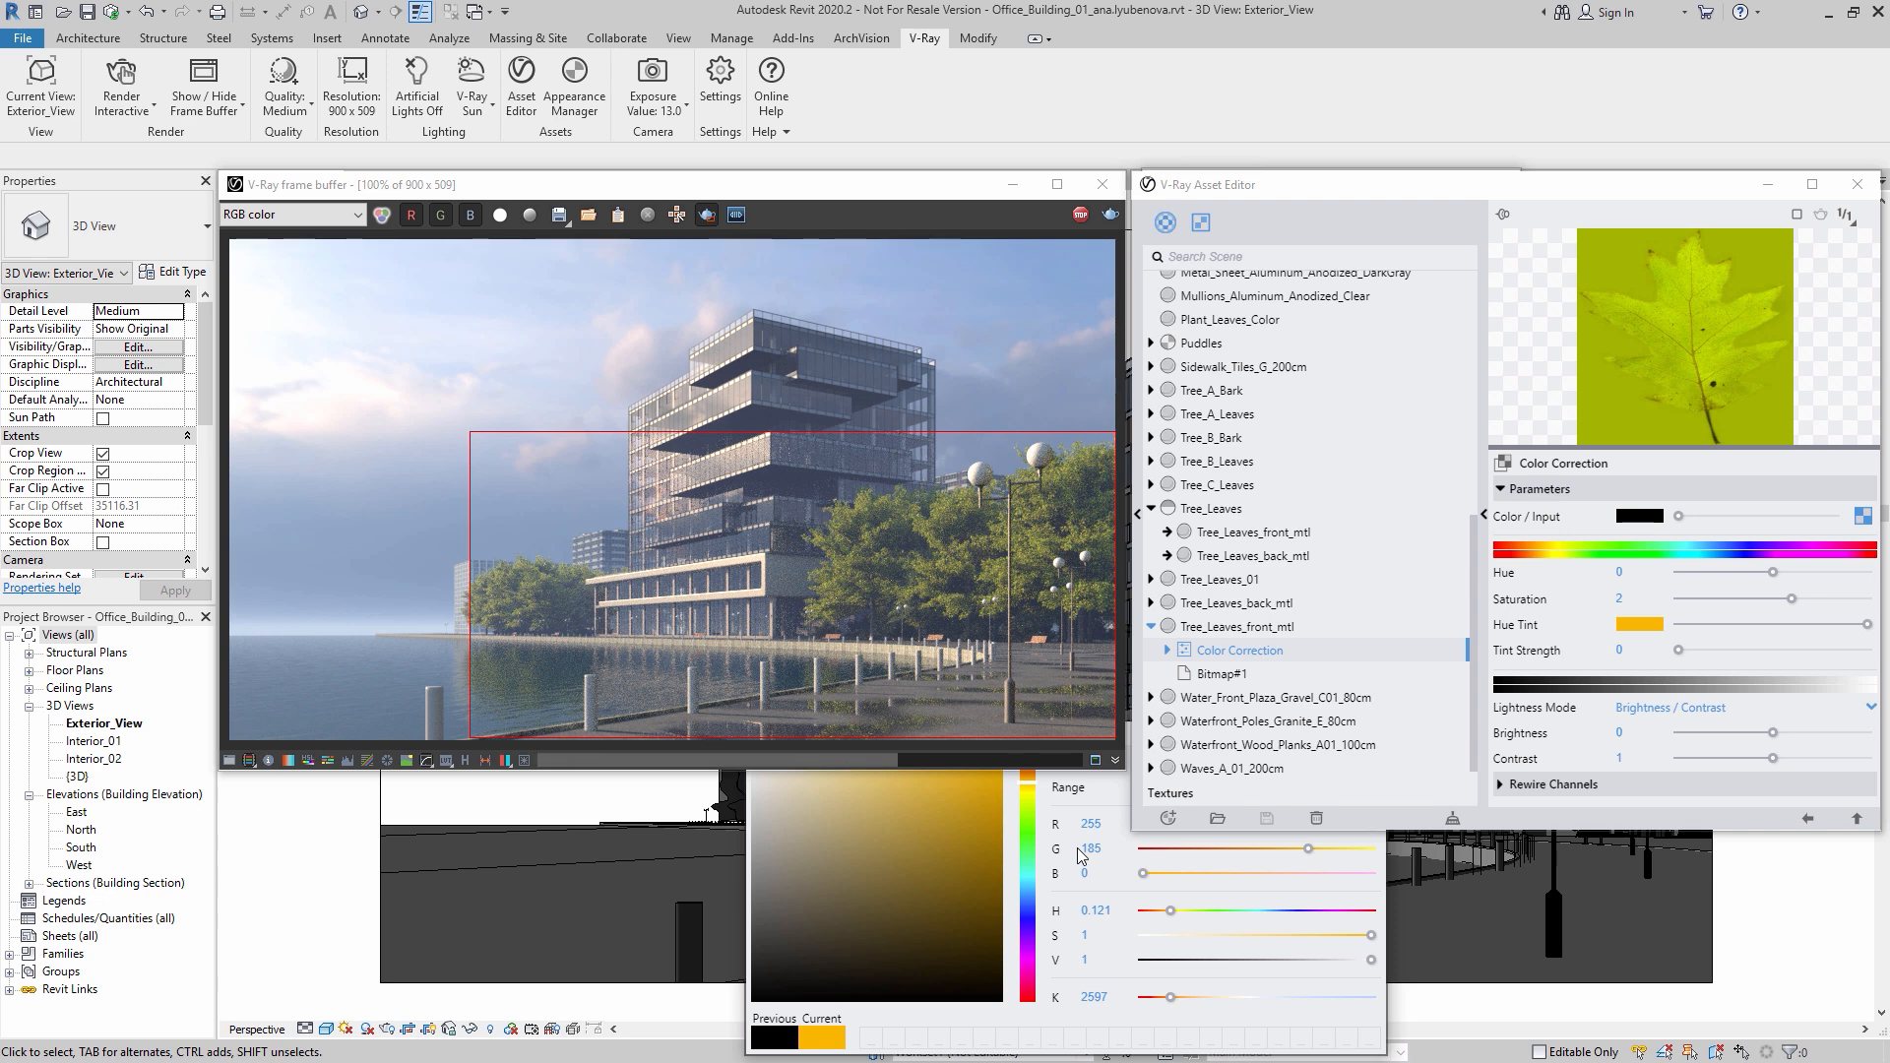
key(Return)
drag(1679, 650, 1875, 654)
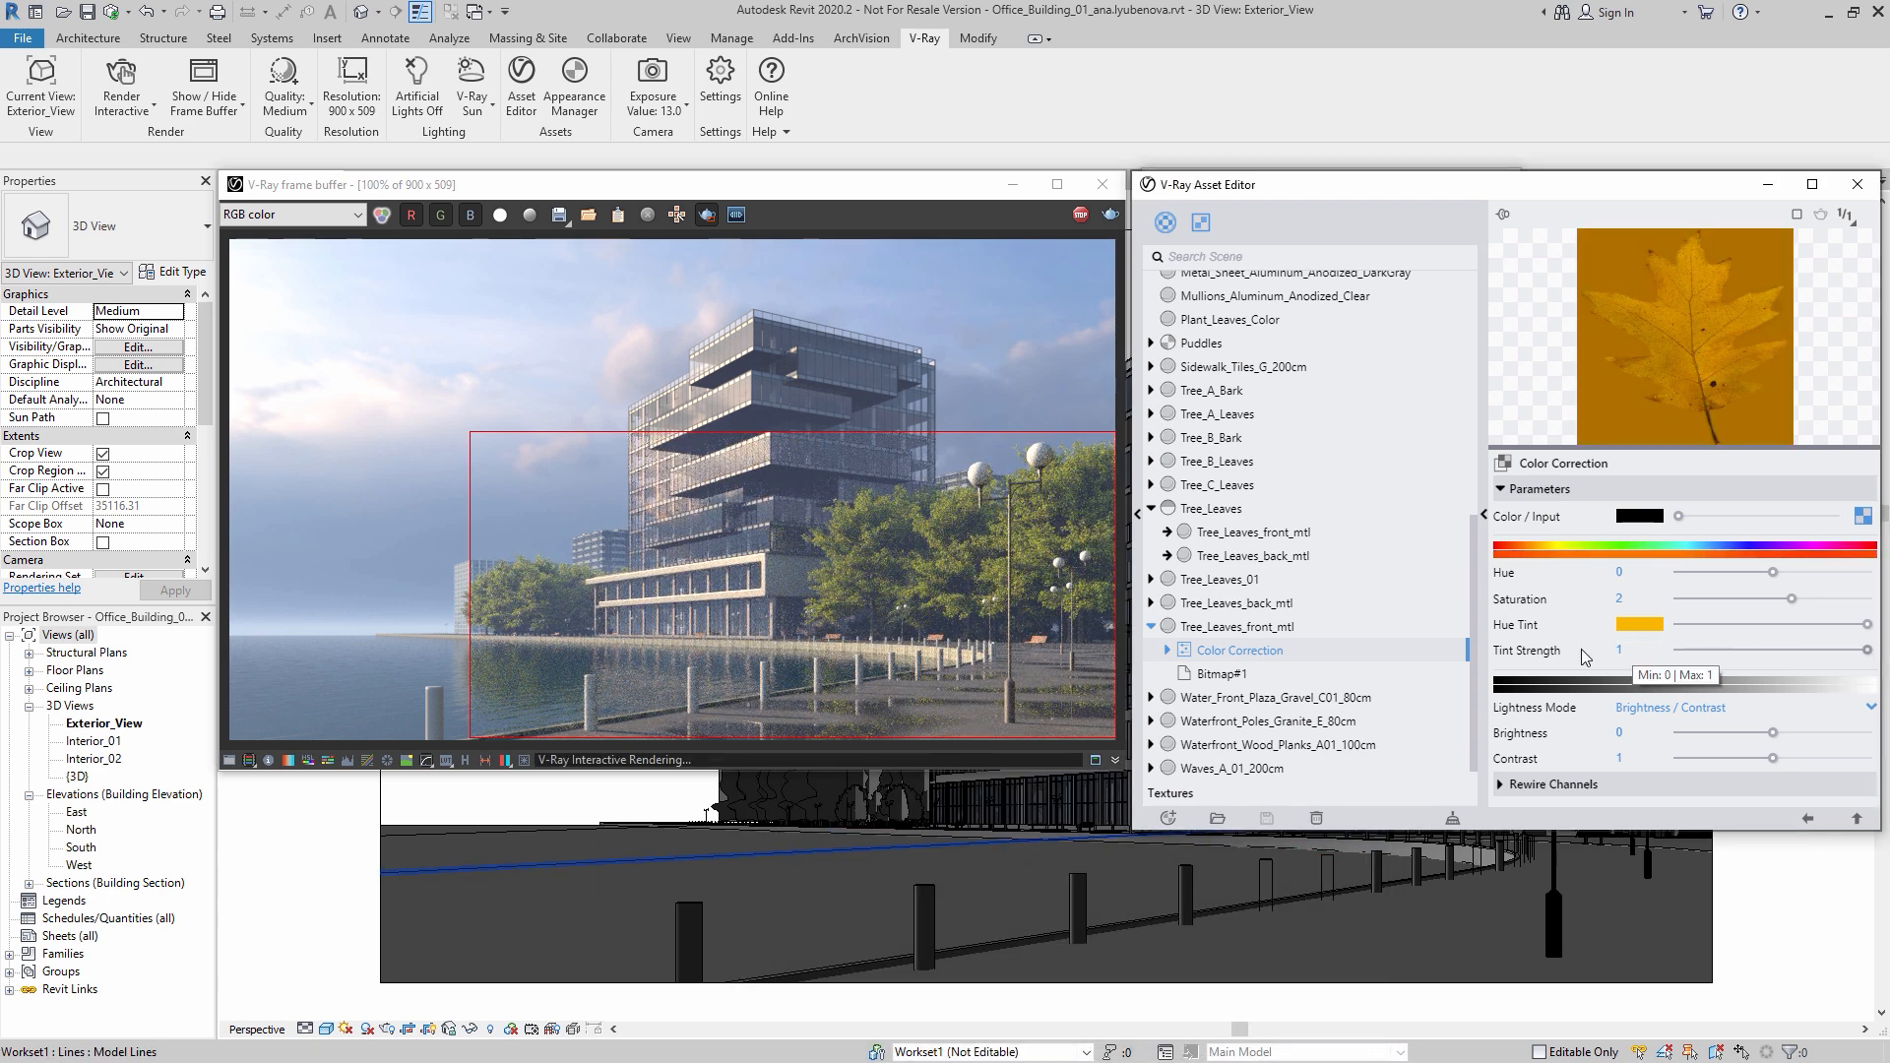
Step: Set the saturation of the Color Correction in Tree_Leaves_back_mtl to 2
click(1151, 603)
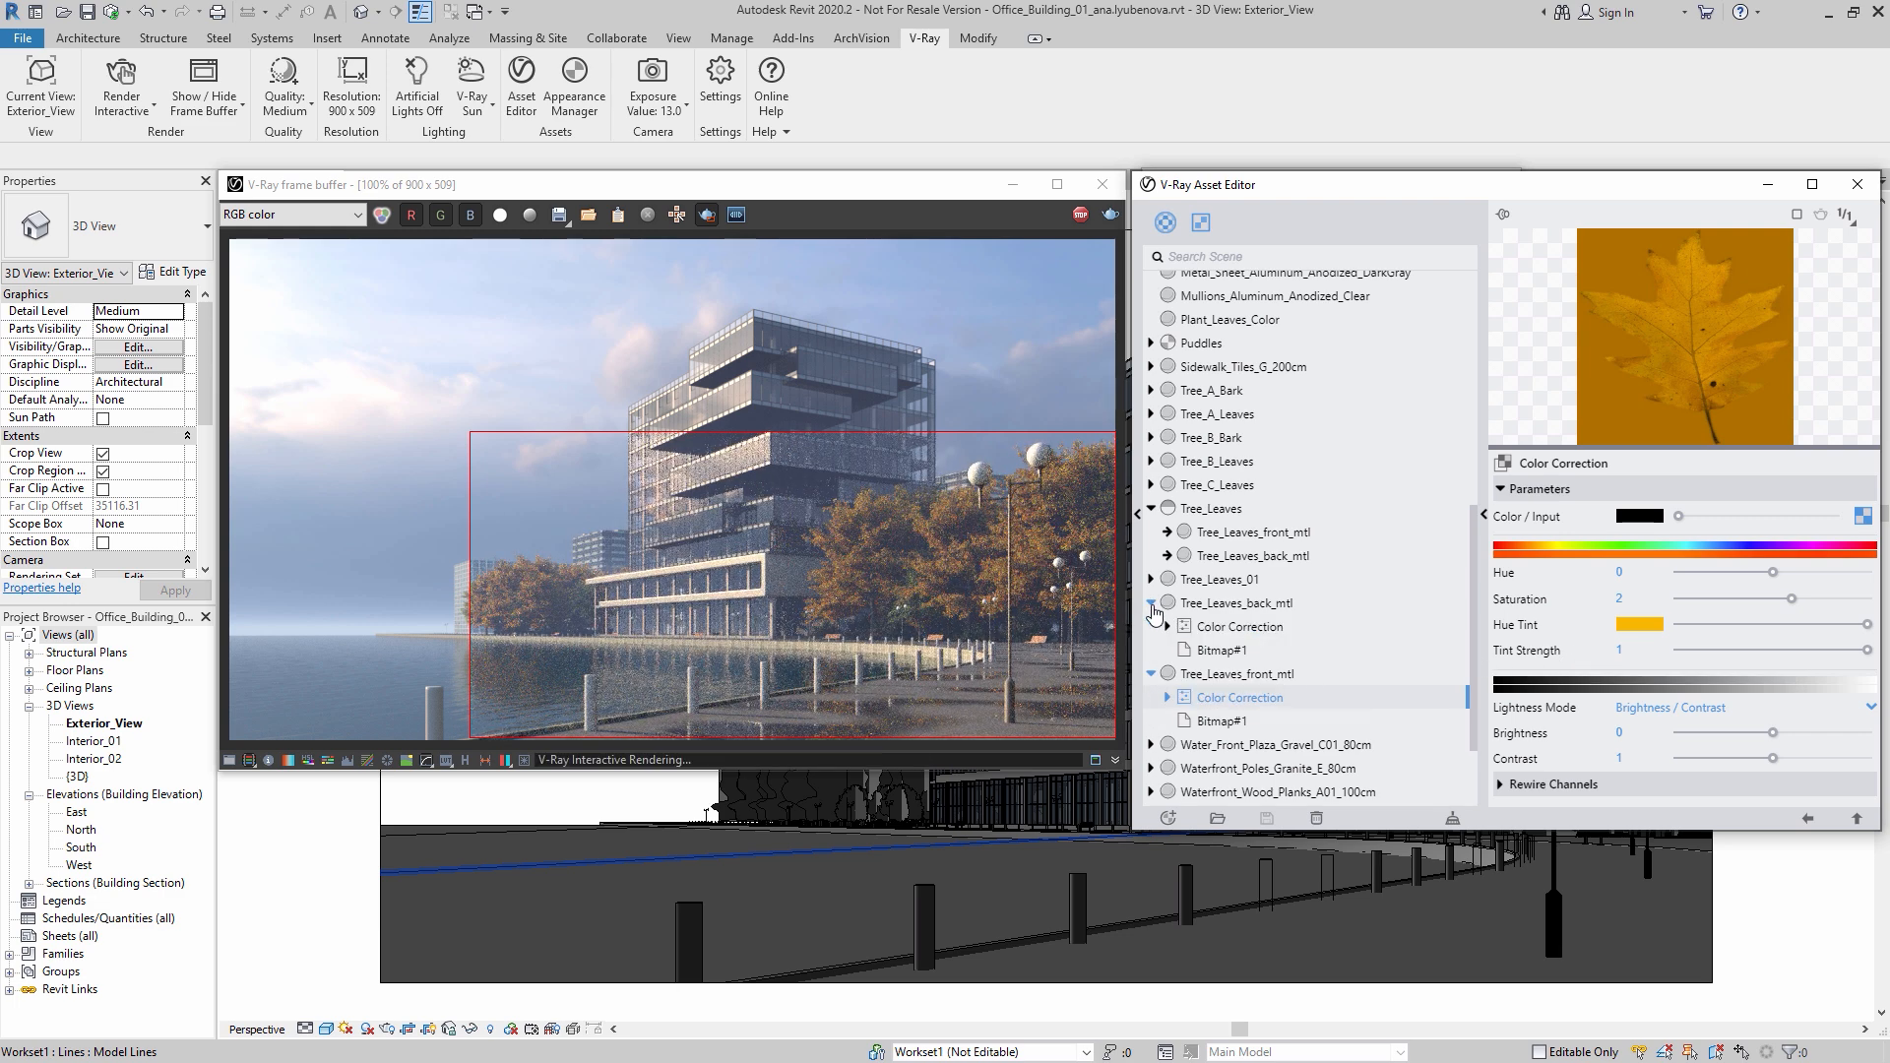
click(1241, 630)
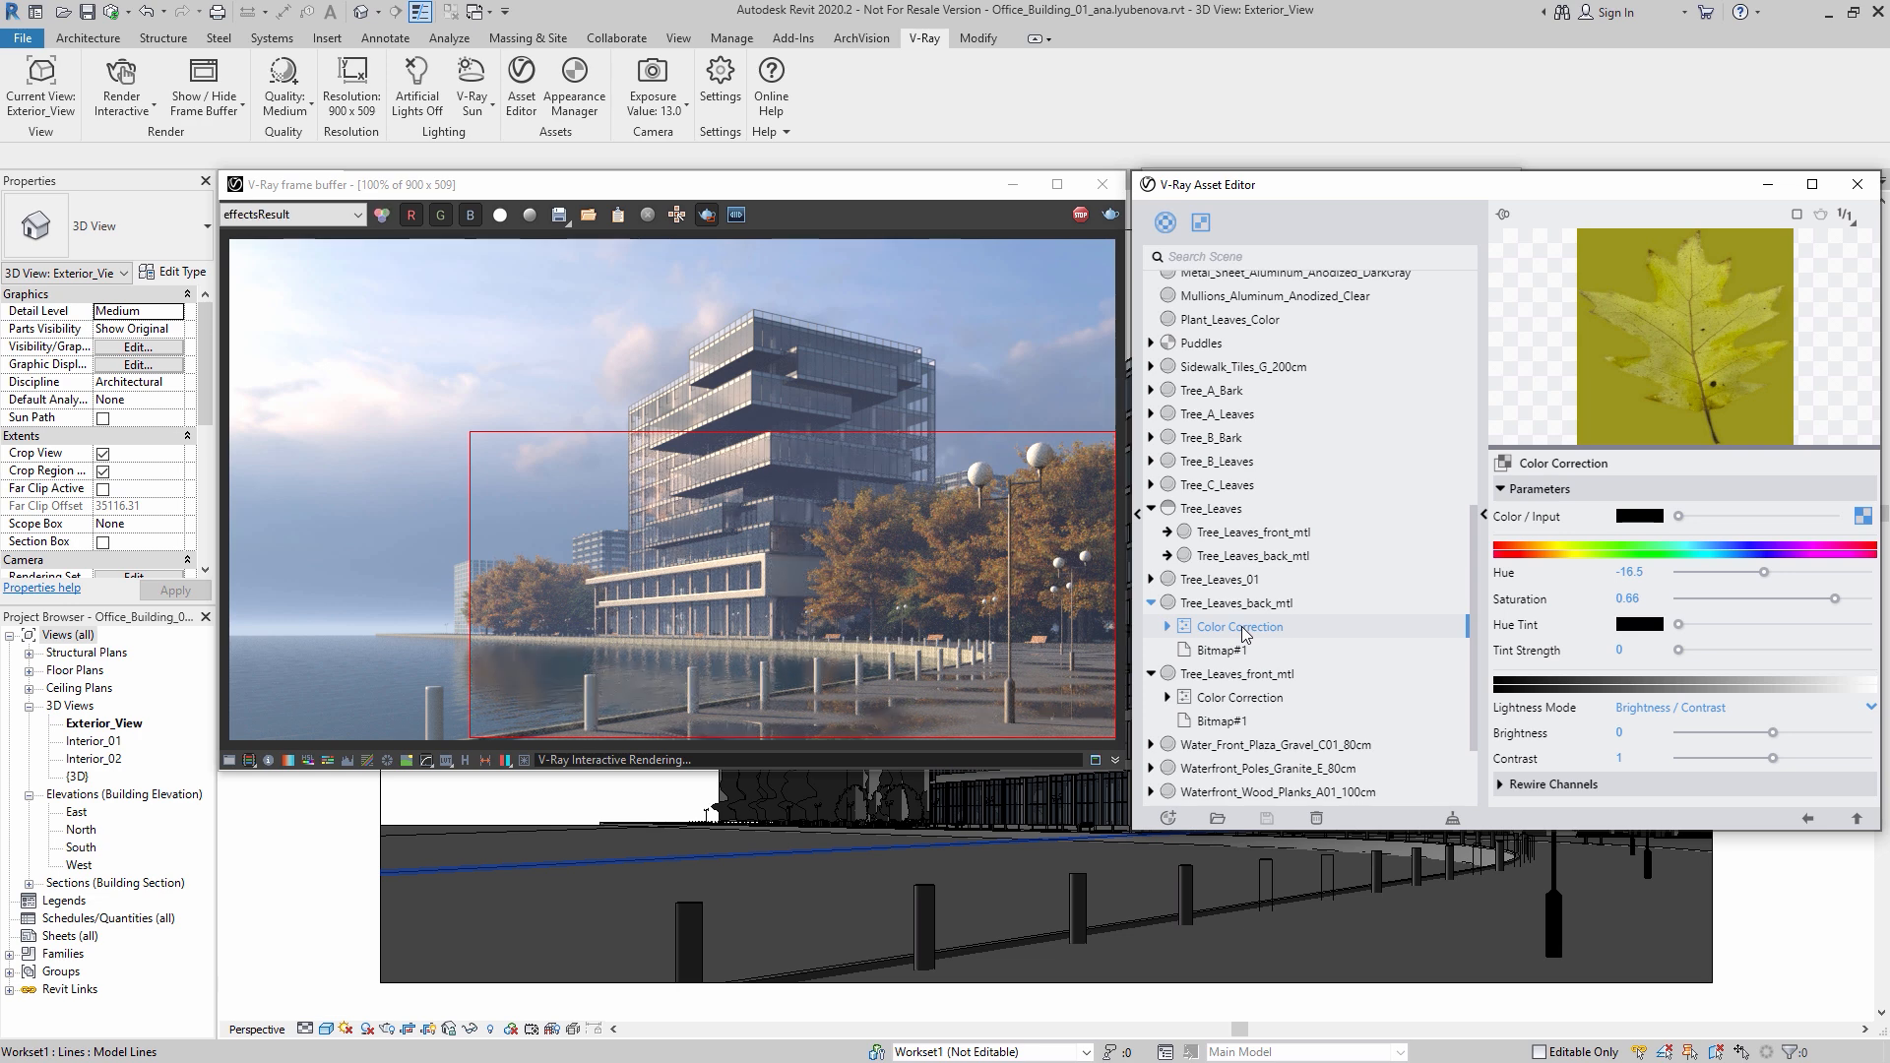
click(1640, 599)
text(2)
key(Return)
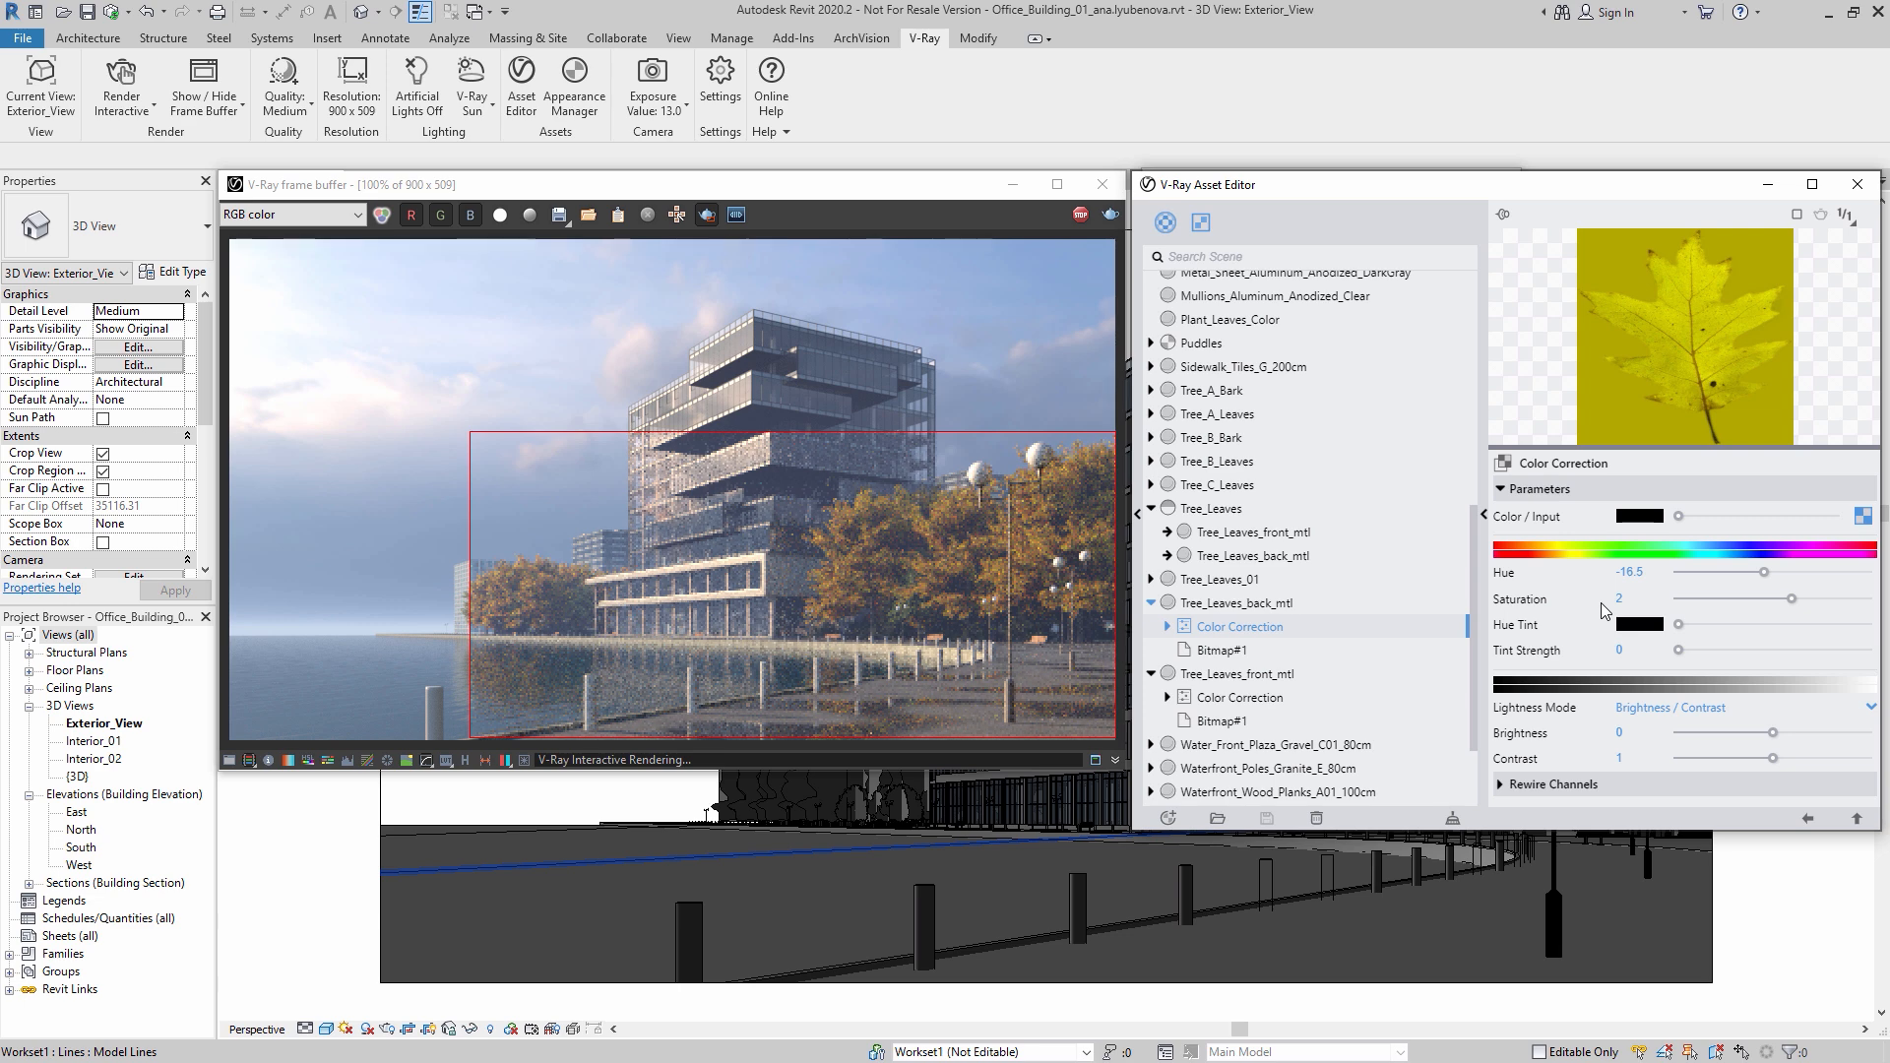
Step: Tint the back leaf material with a yellow hue of RGB 255, 232, 0 at a tint strength of 1
click(1640, 625)
click(1083, 824)
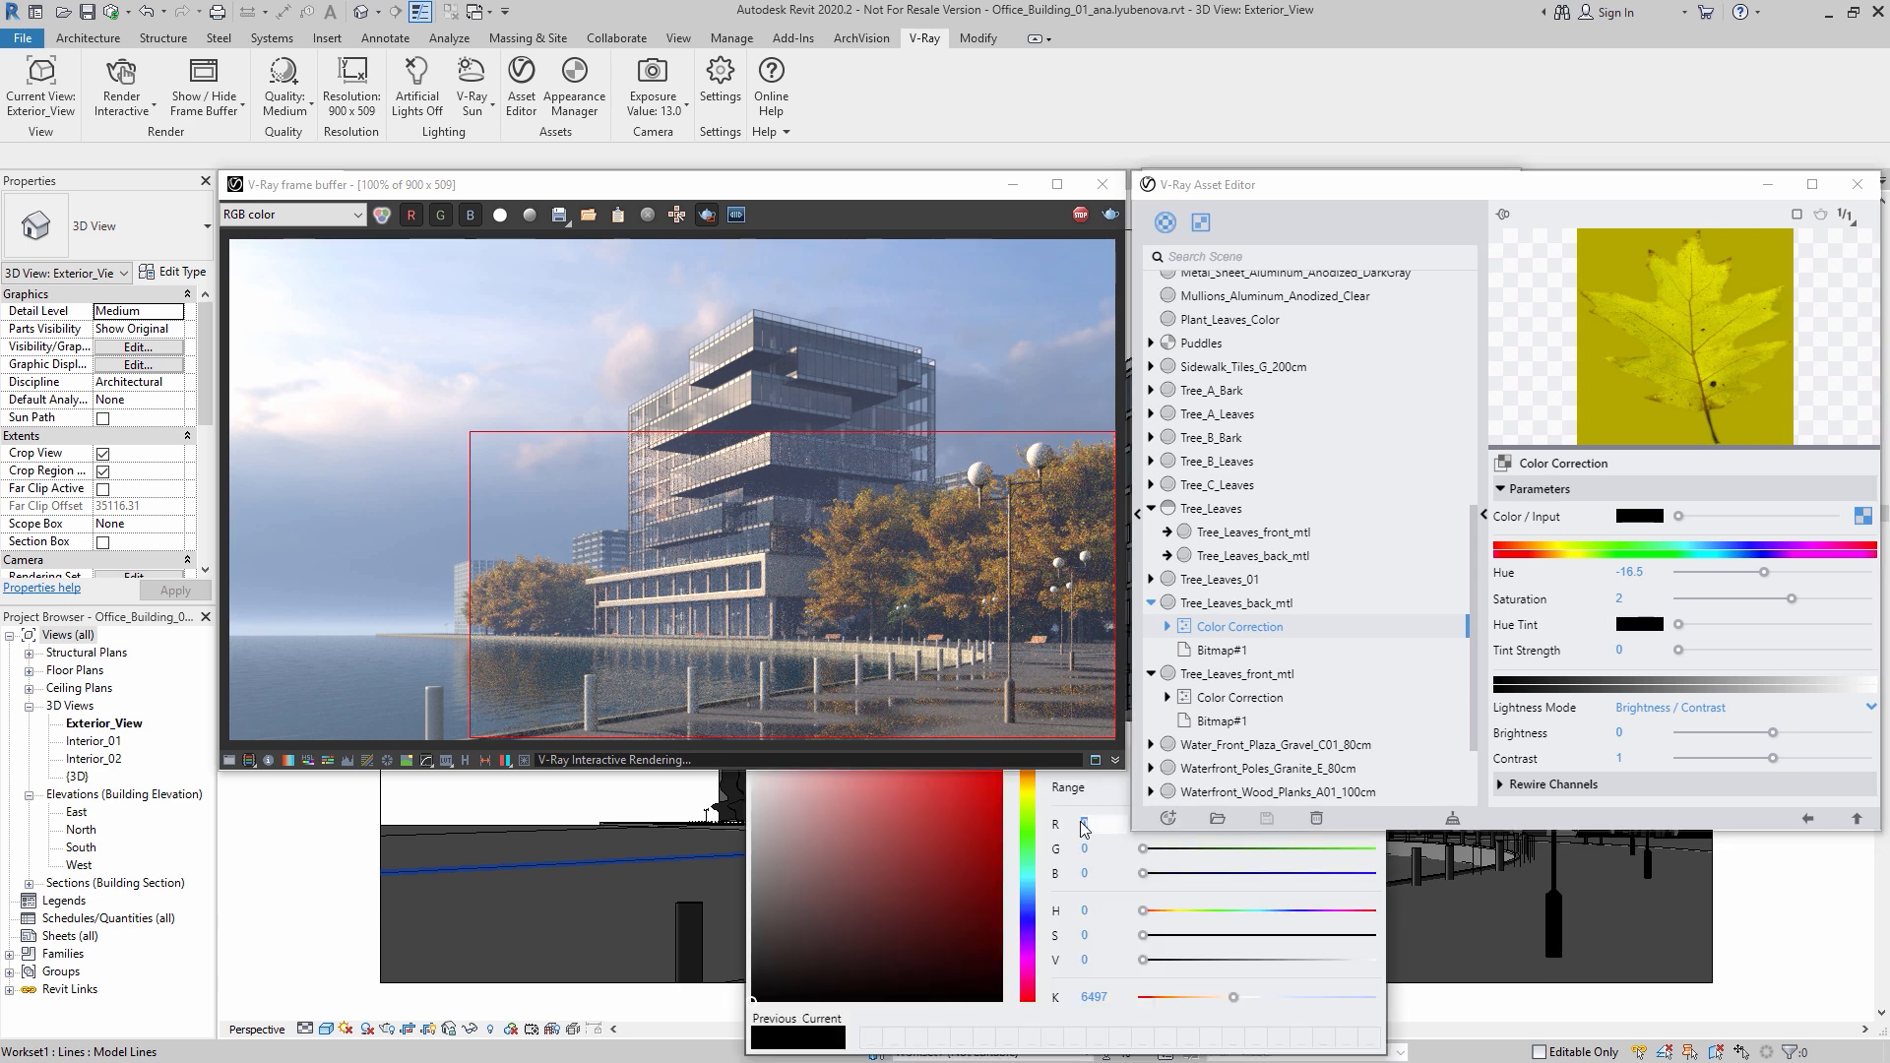
text(255)
click(1083, 849)
text(232)
key(Return)
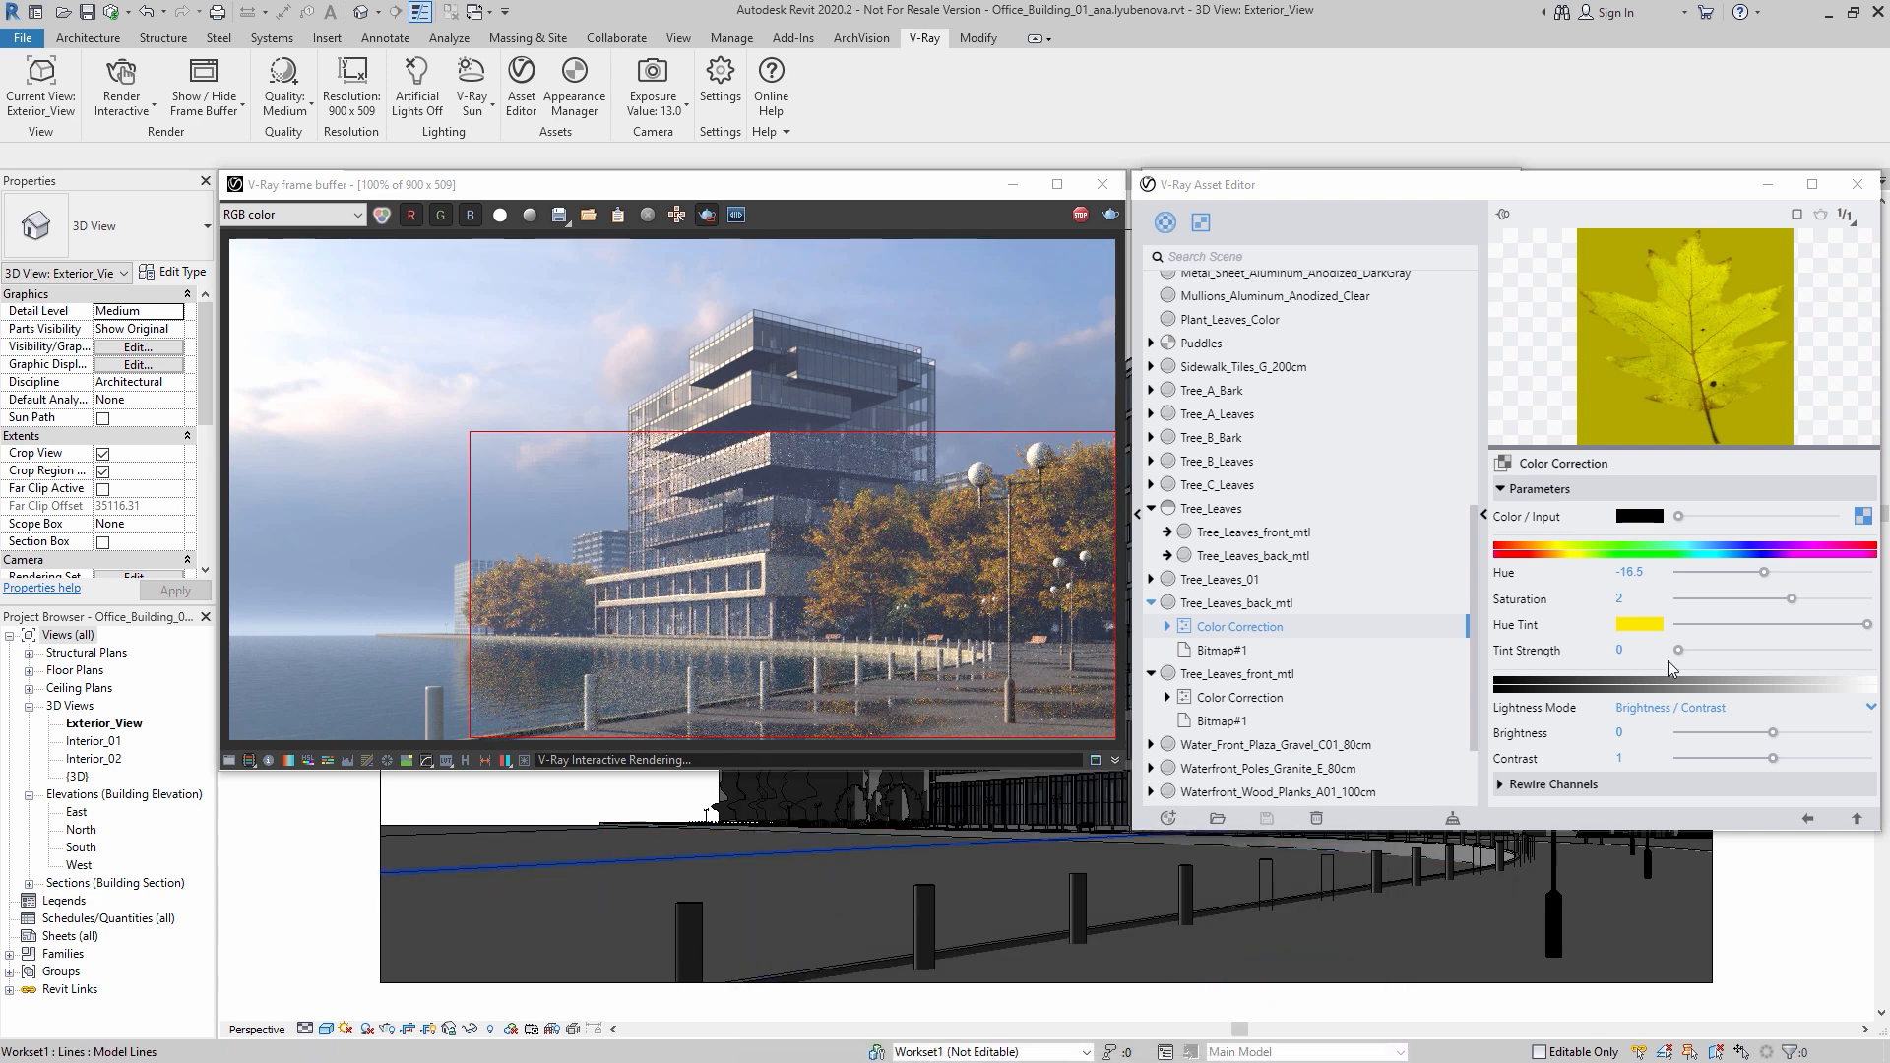
drag(1678, 649, 1869, 651)
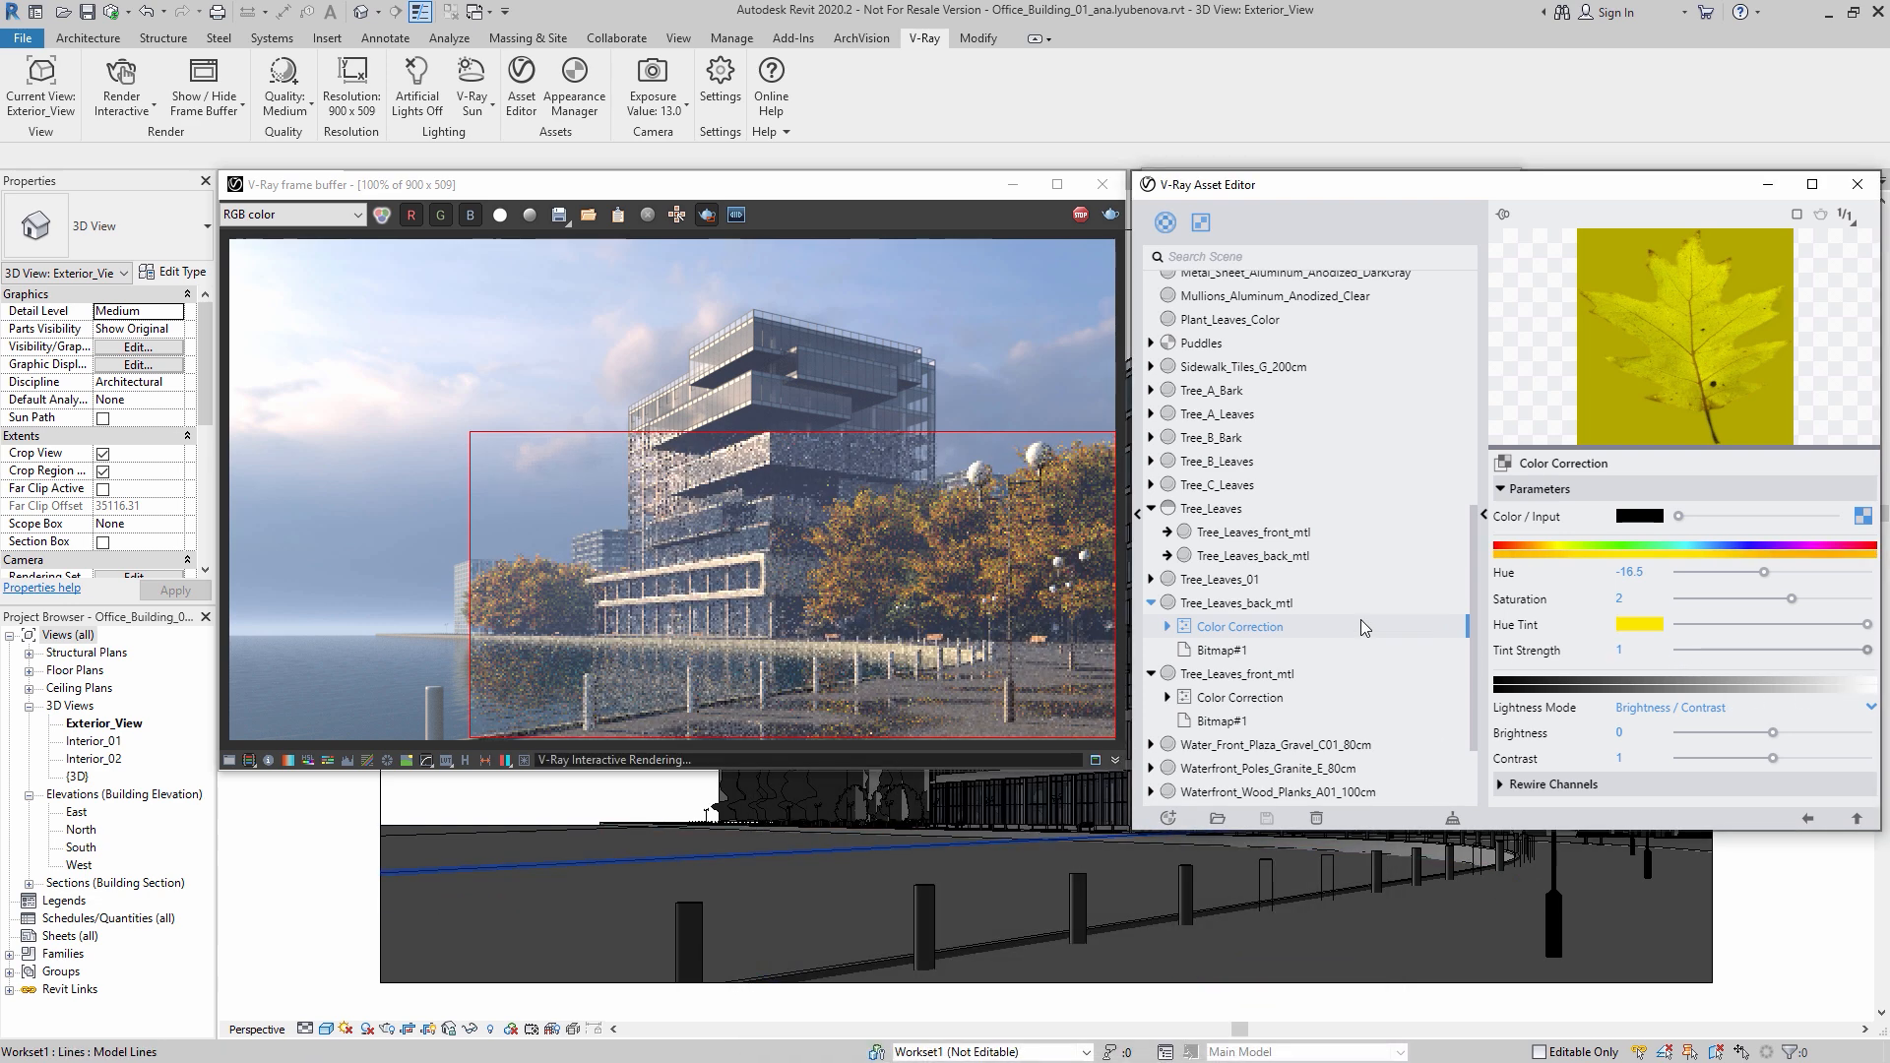
Step: Increase the translucency of the two-sided Tree_Leaves material and close the Asset Editor
click(1211, 508)
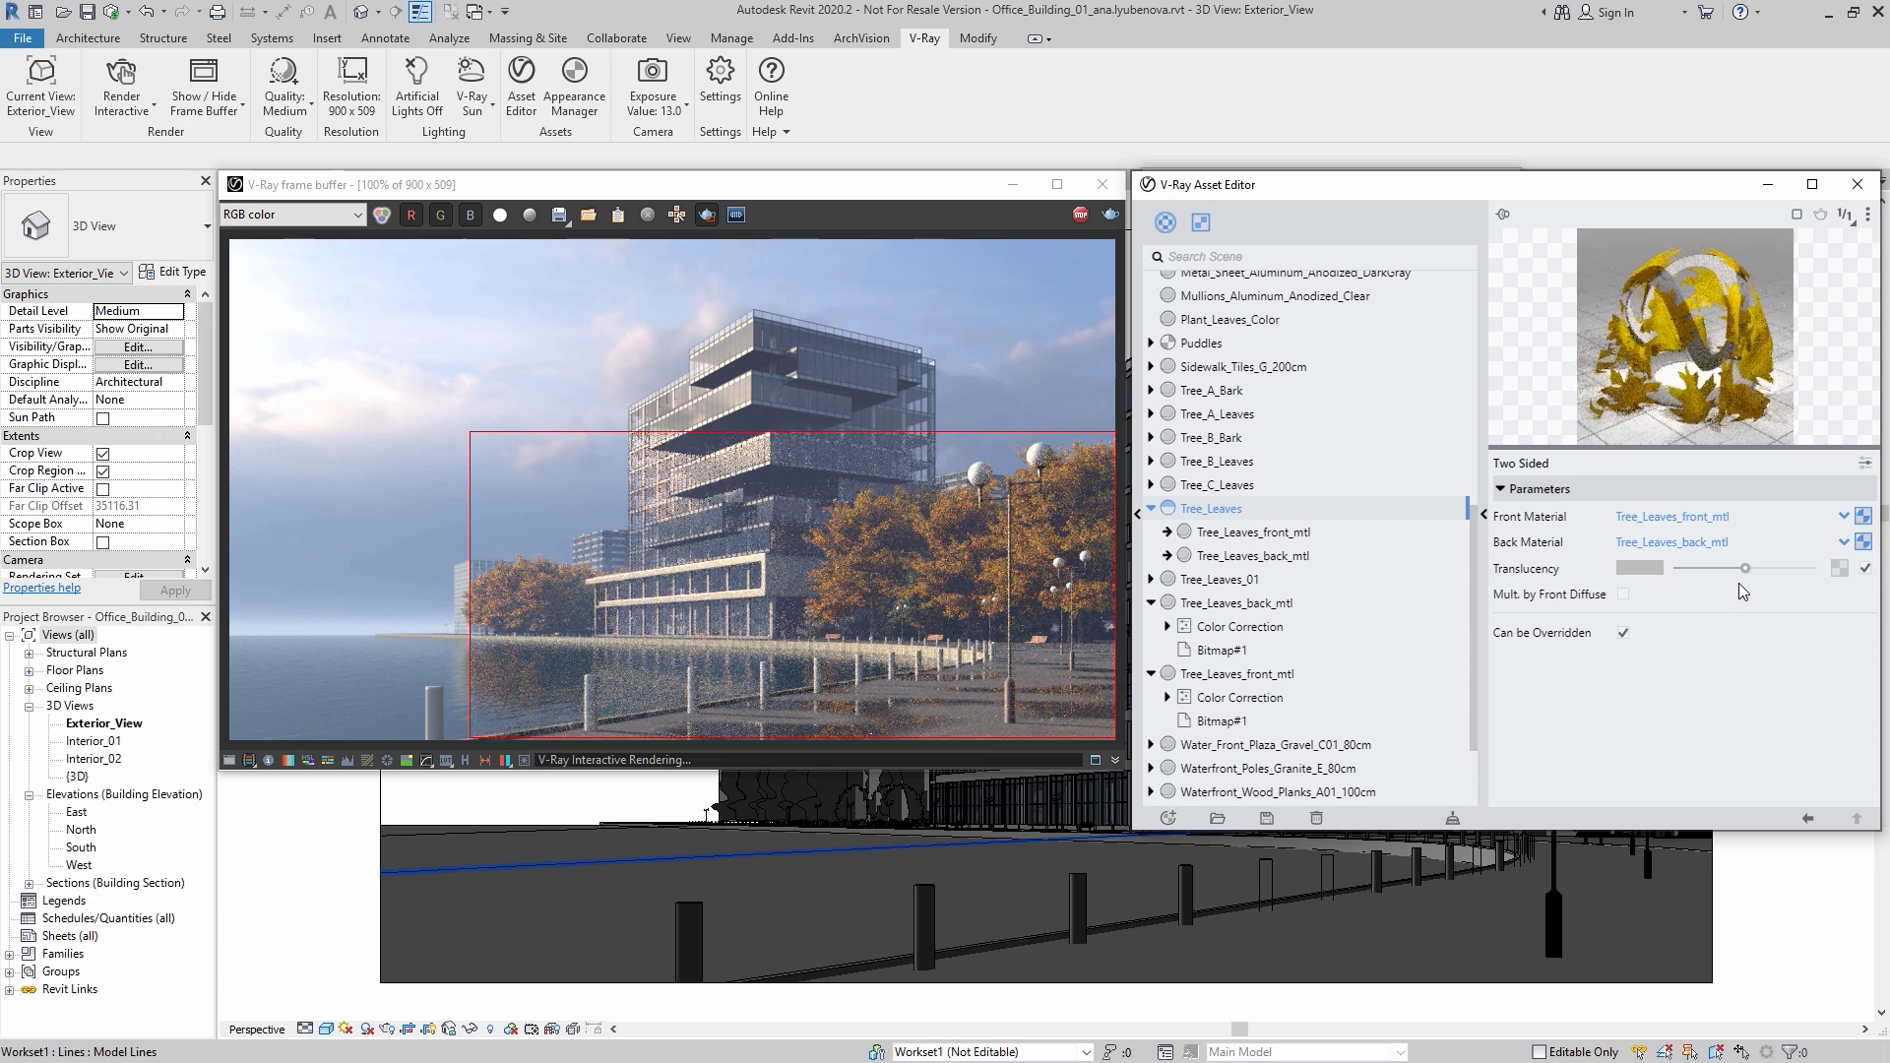
drag(1746, 569, 1778, 569)
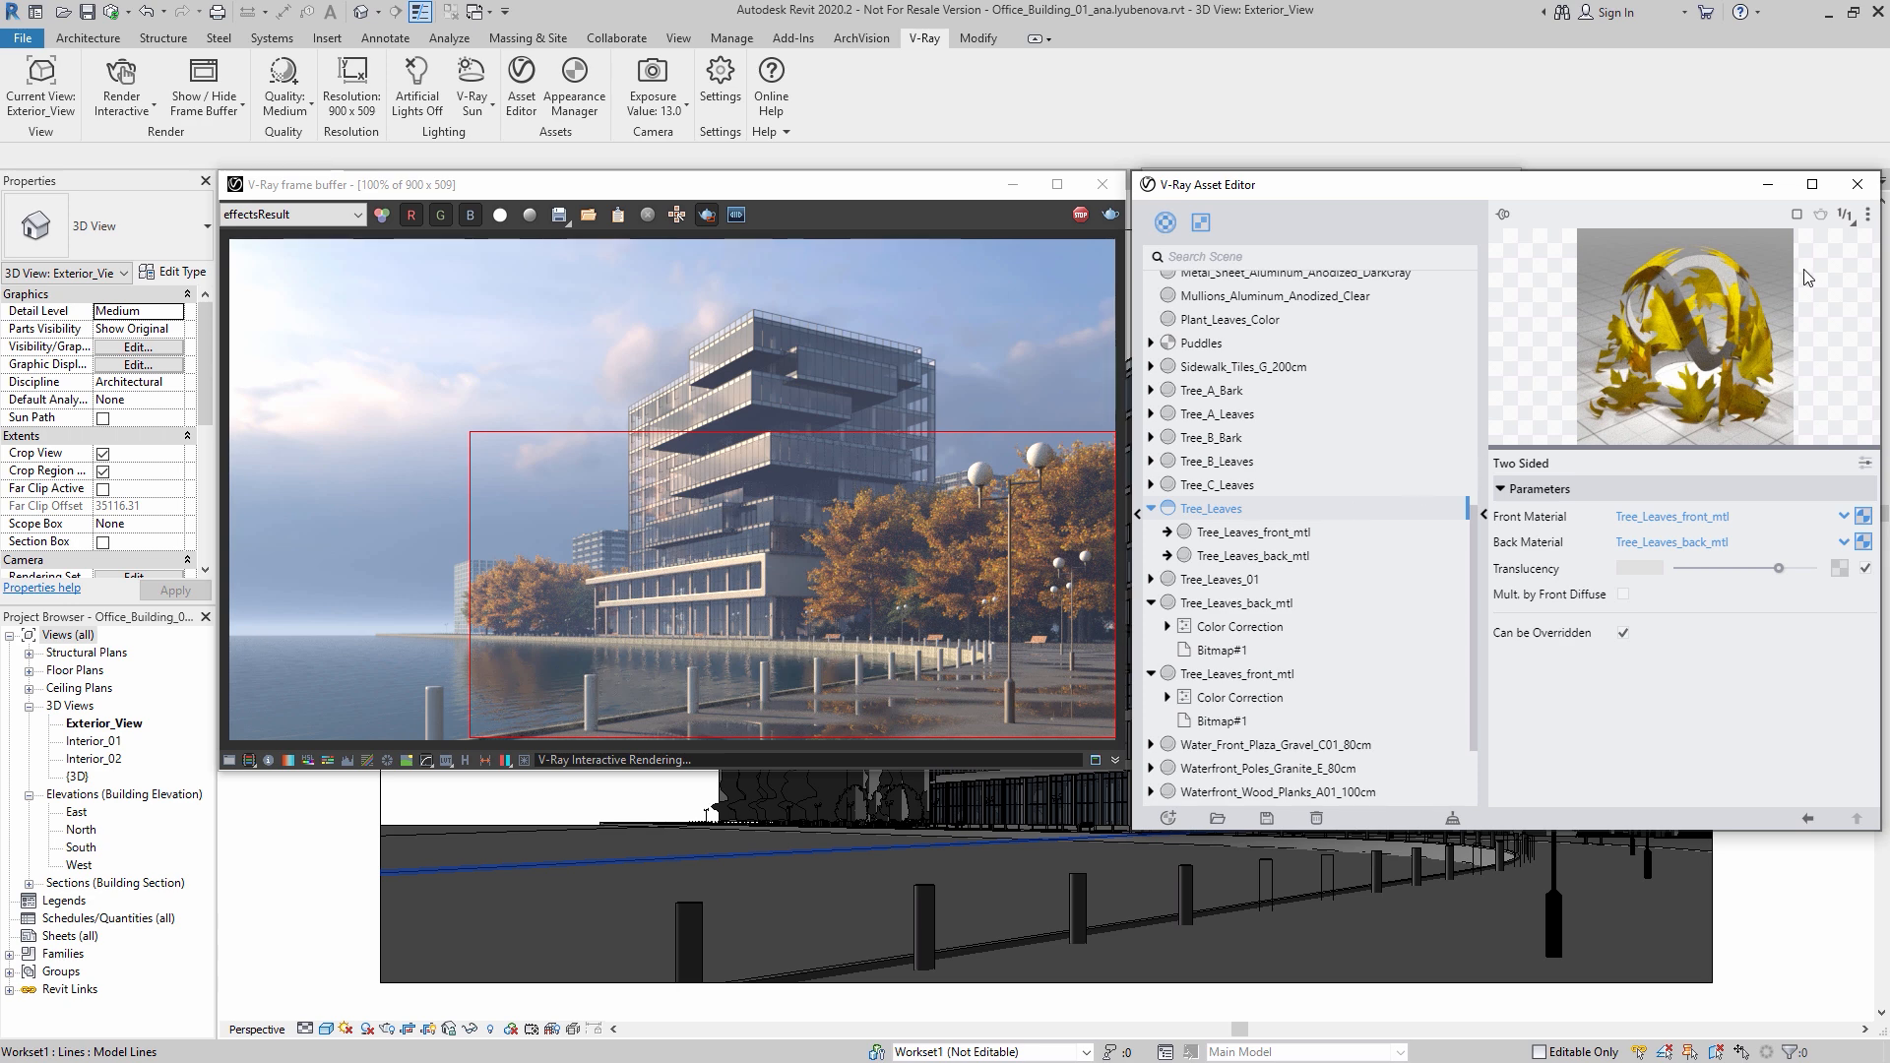
click(1857, 186)
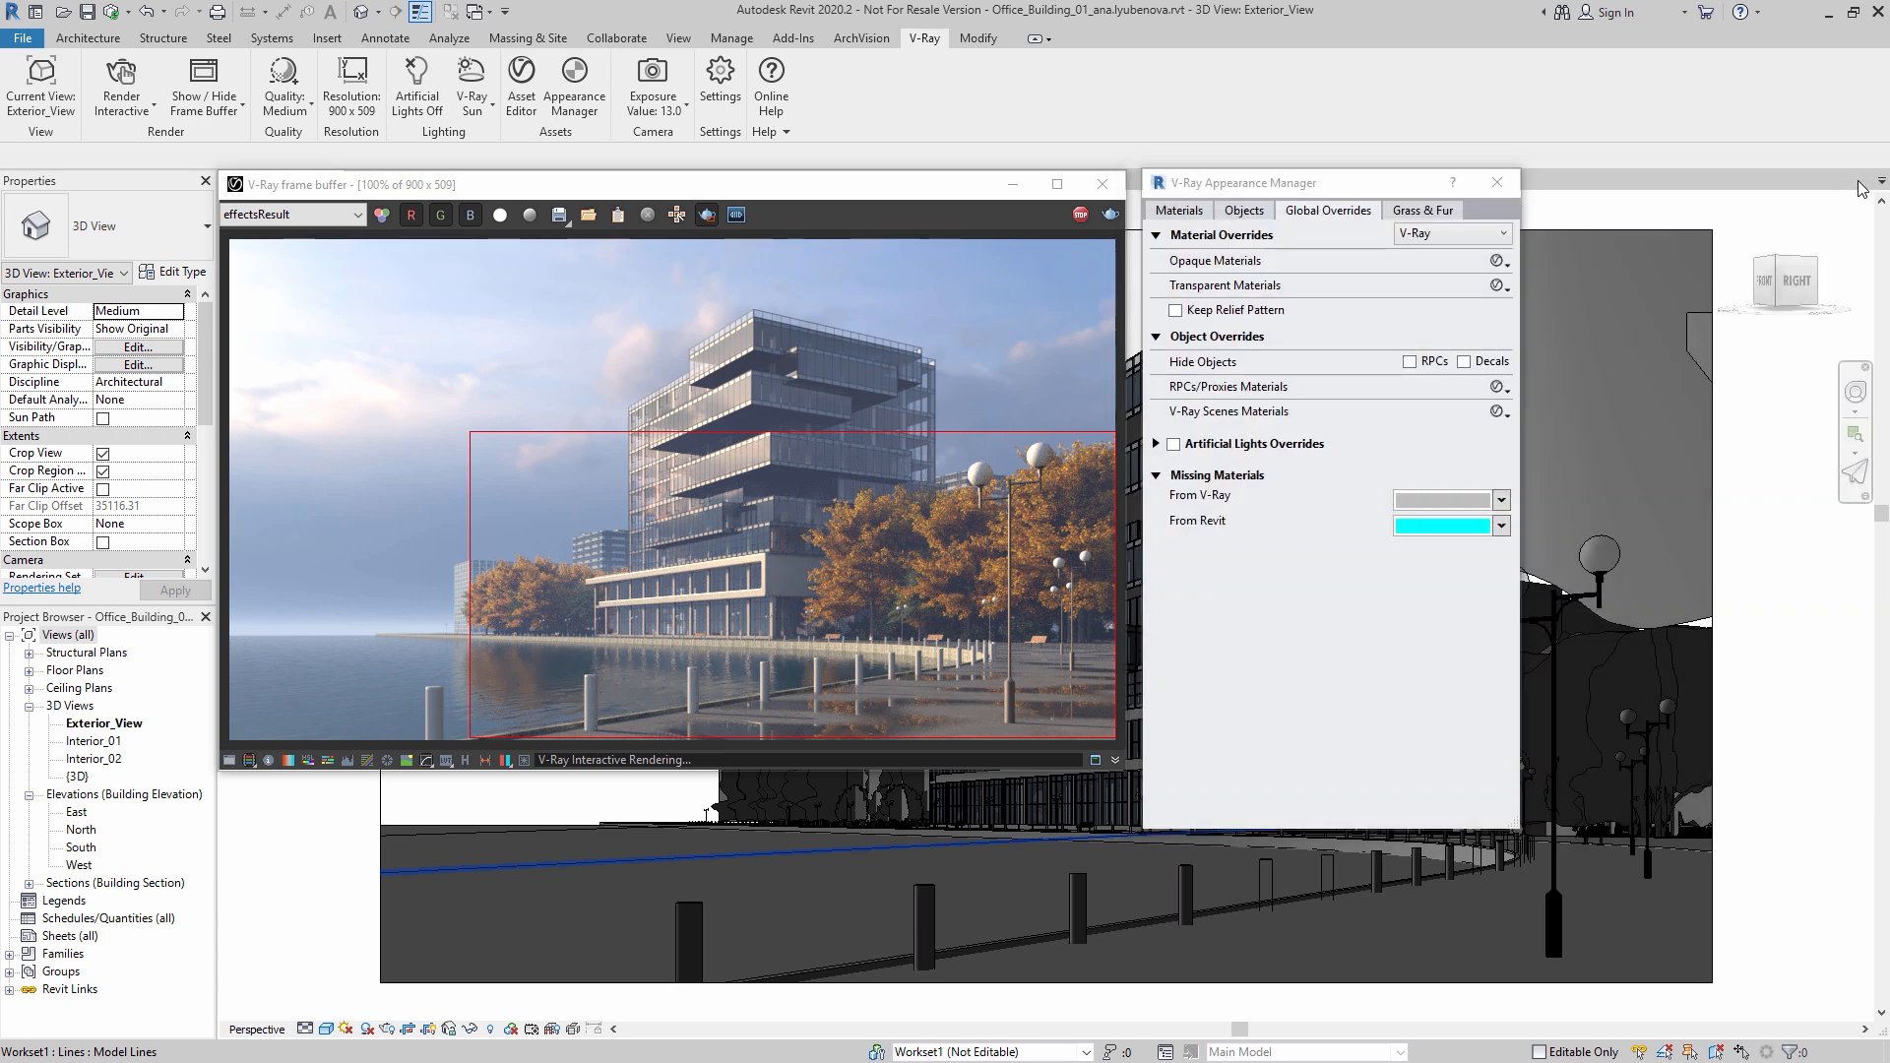
Step: Filter the objects to V-Ray mapped families and assign Tree_Leaves_front_mtl to Material 1 of the Tree.vrmesh planting
click(1245, 212)
click(1504, 236)
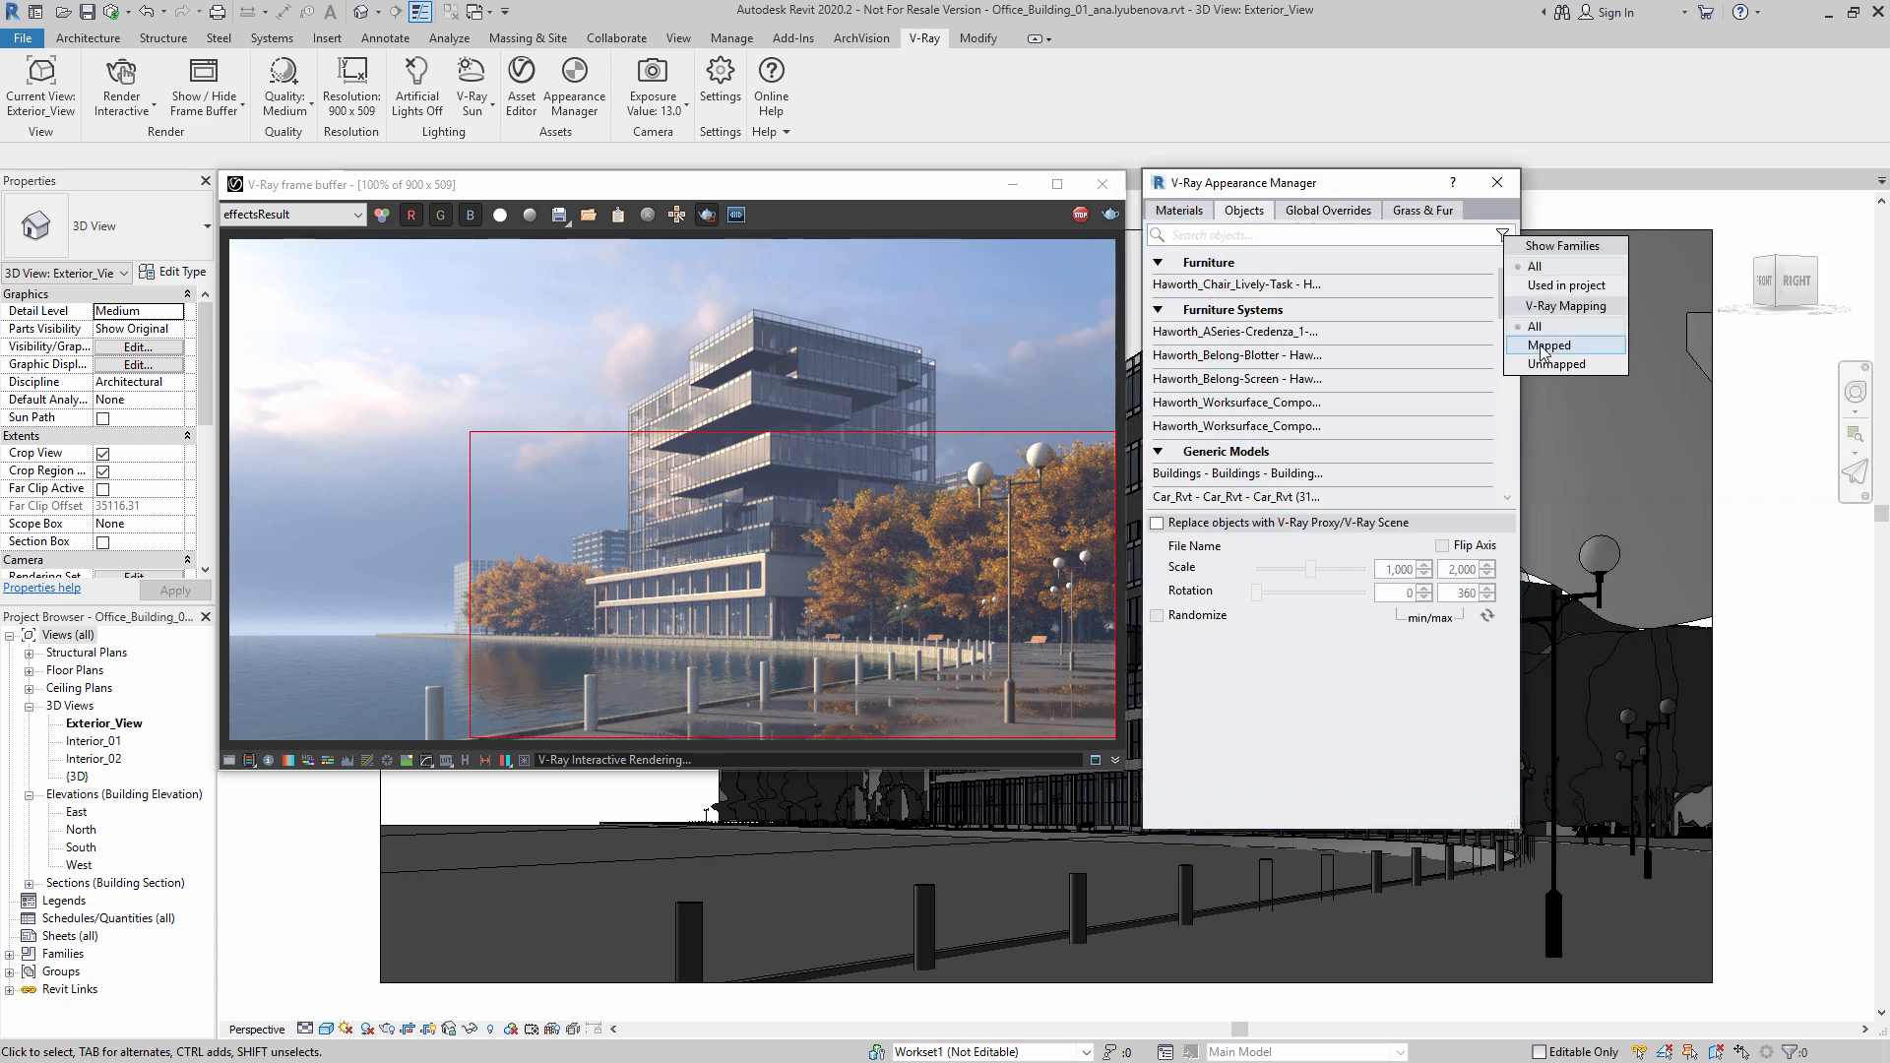
click(1565, 350)
click(1360, 379)
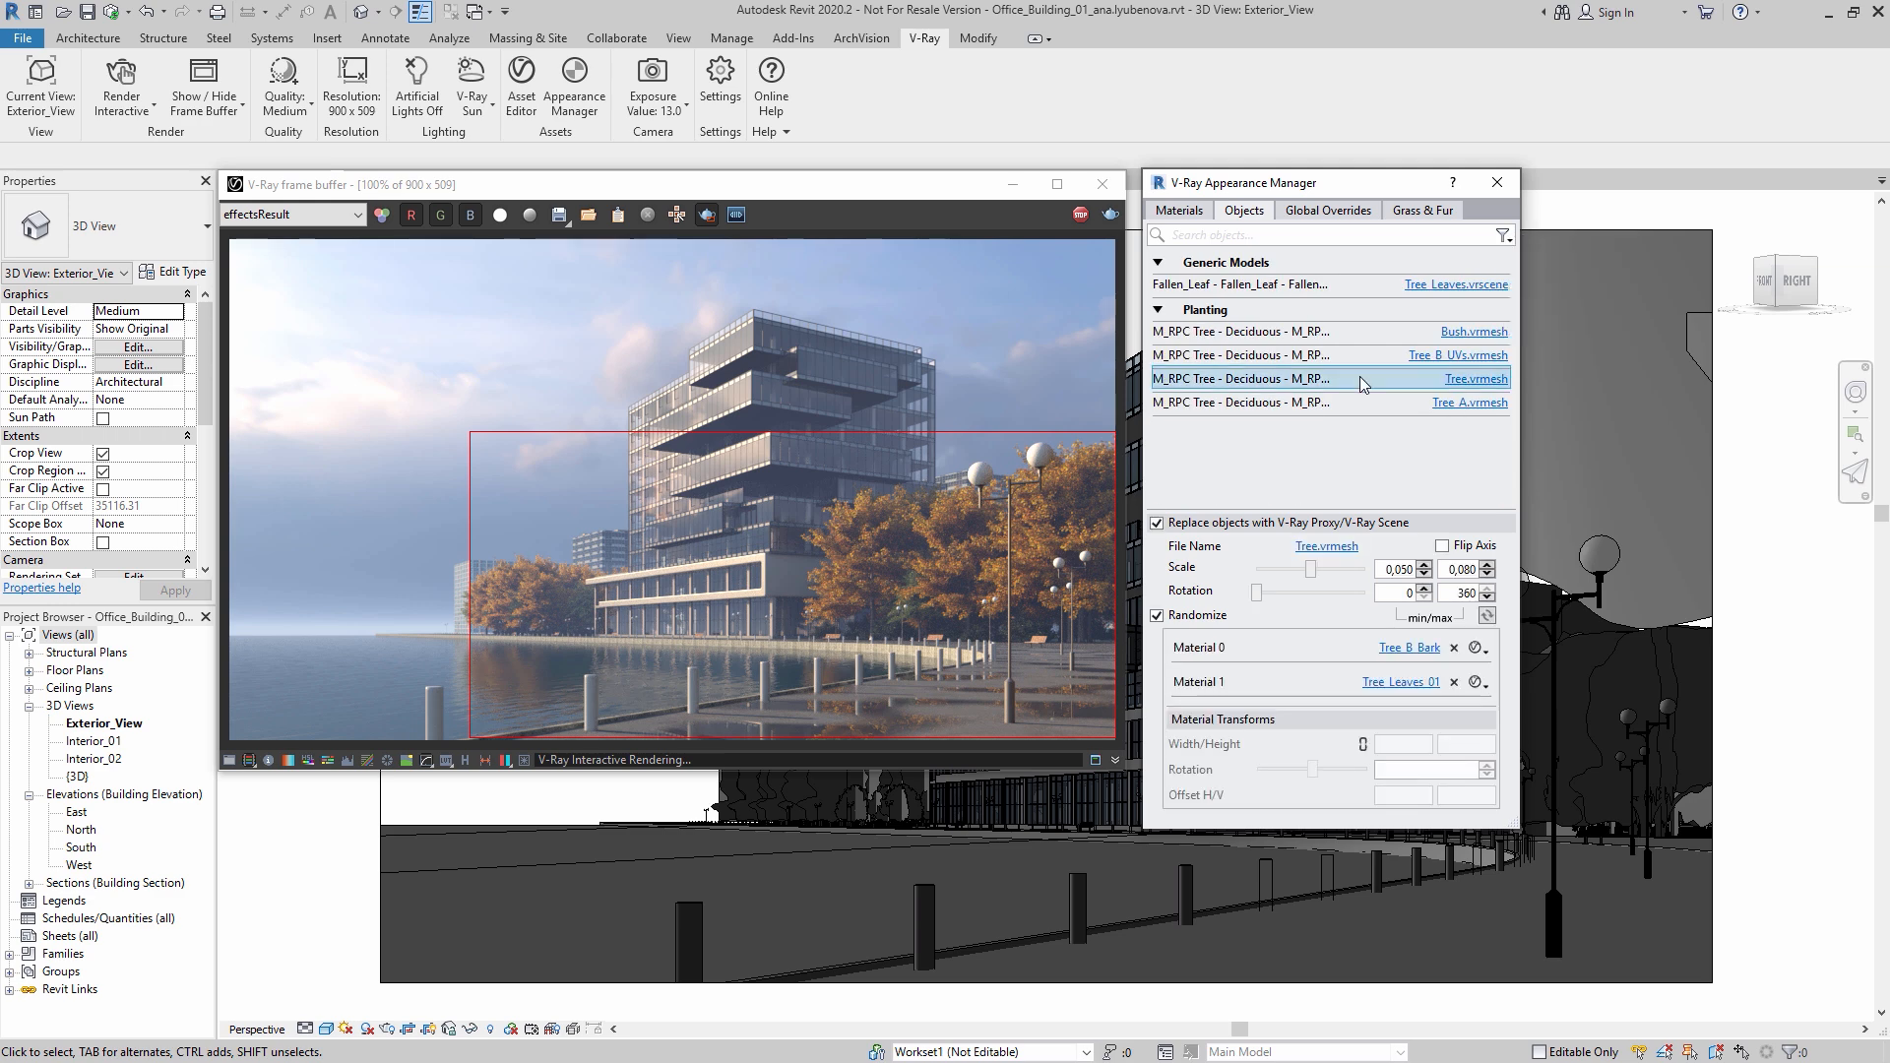
click(1478, 682)
drag(1457, 742, 1449, 933)
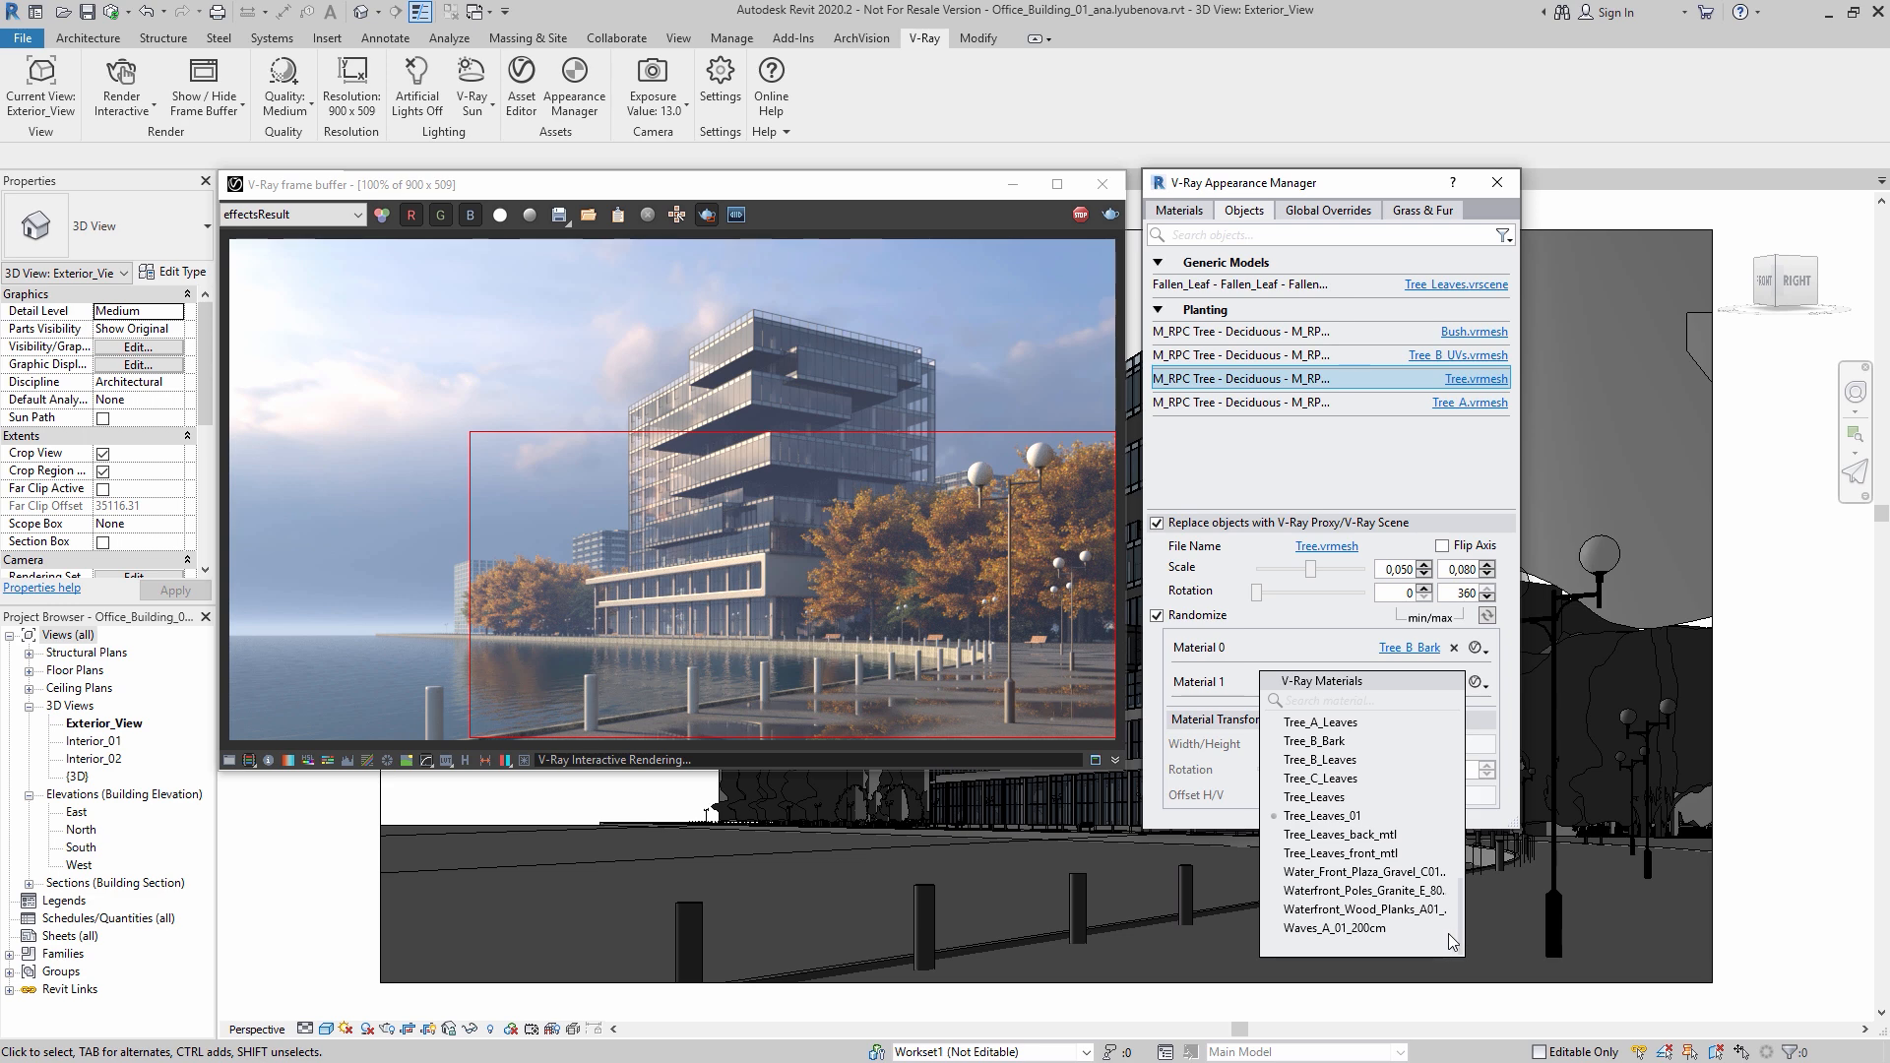
click(1361, 855)
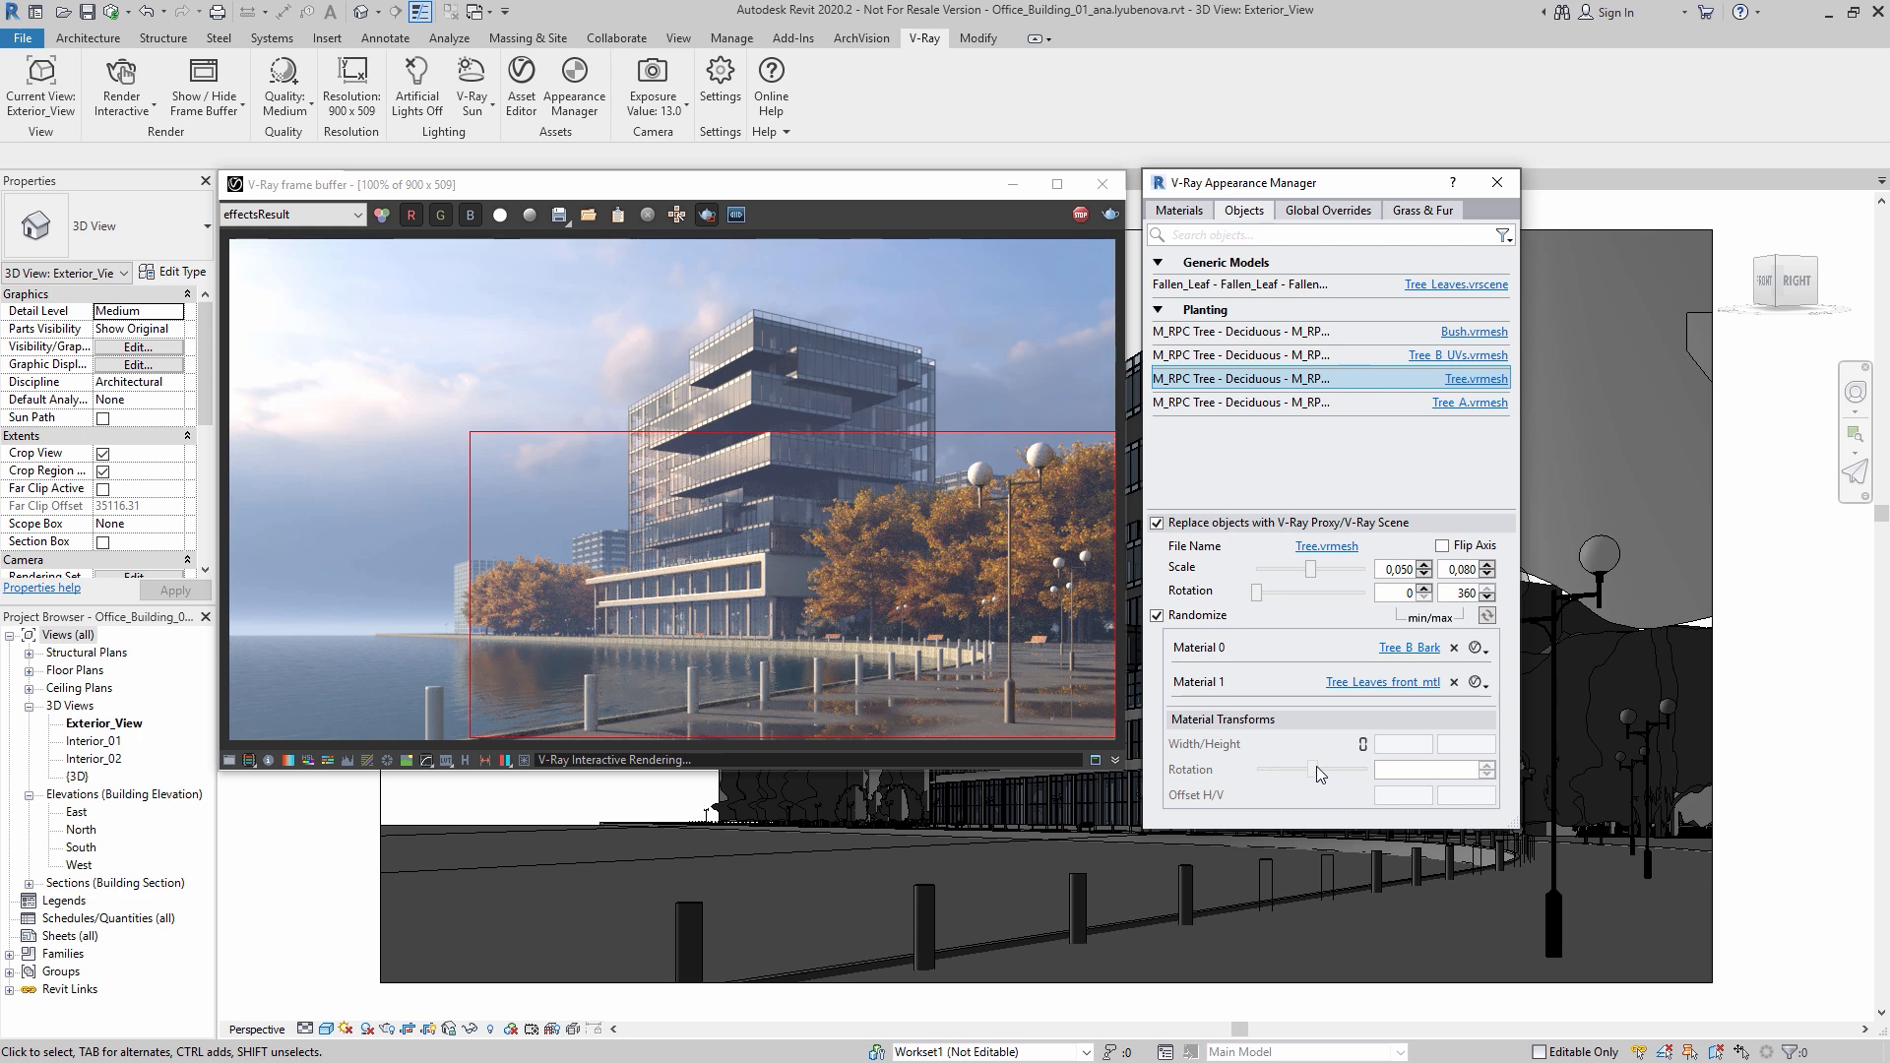
Step: Stop the interactive render and unhide the Fallen_Leaves model group in the exterior view
click(1078, 220)
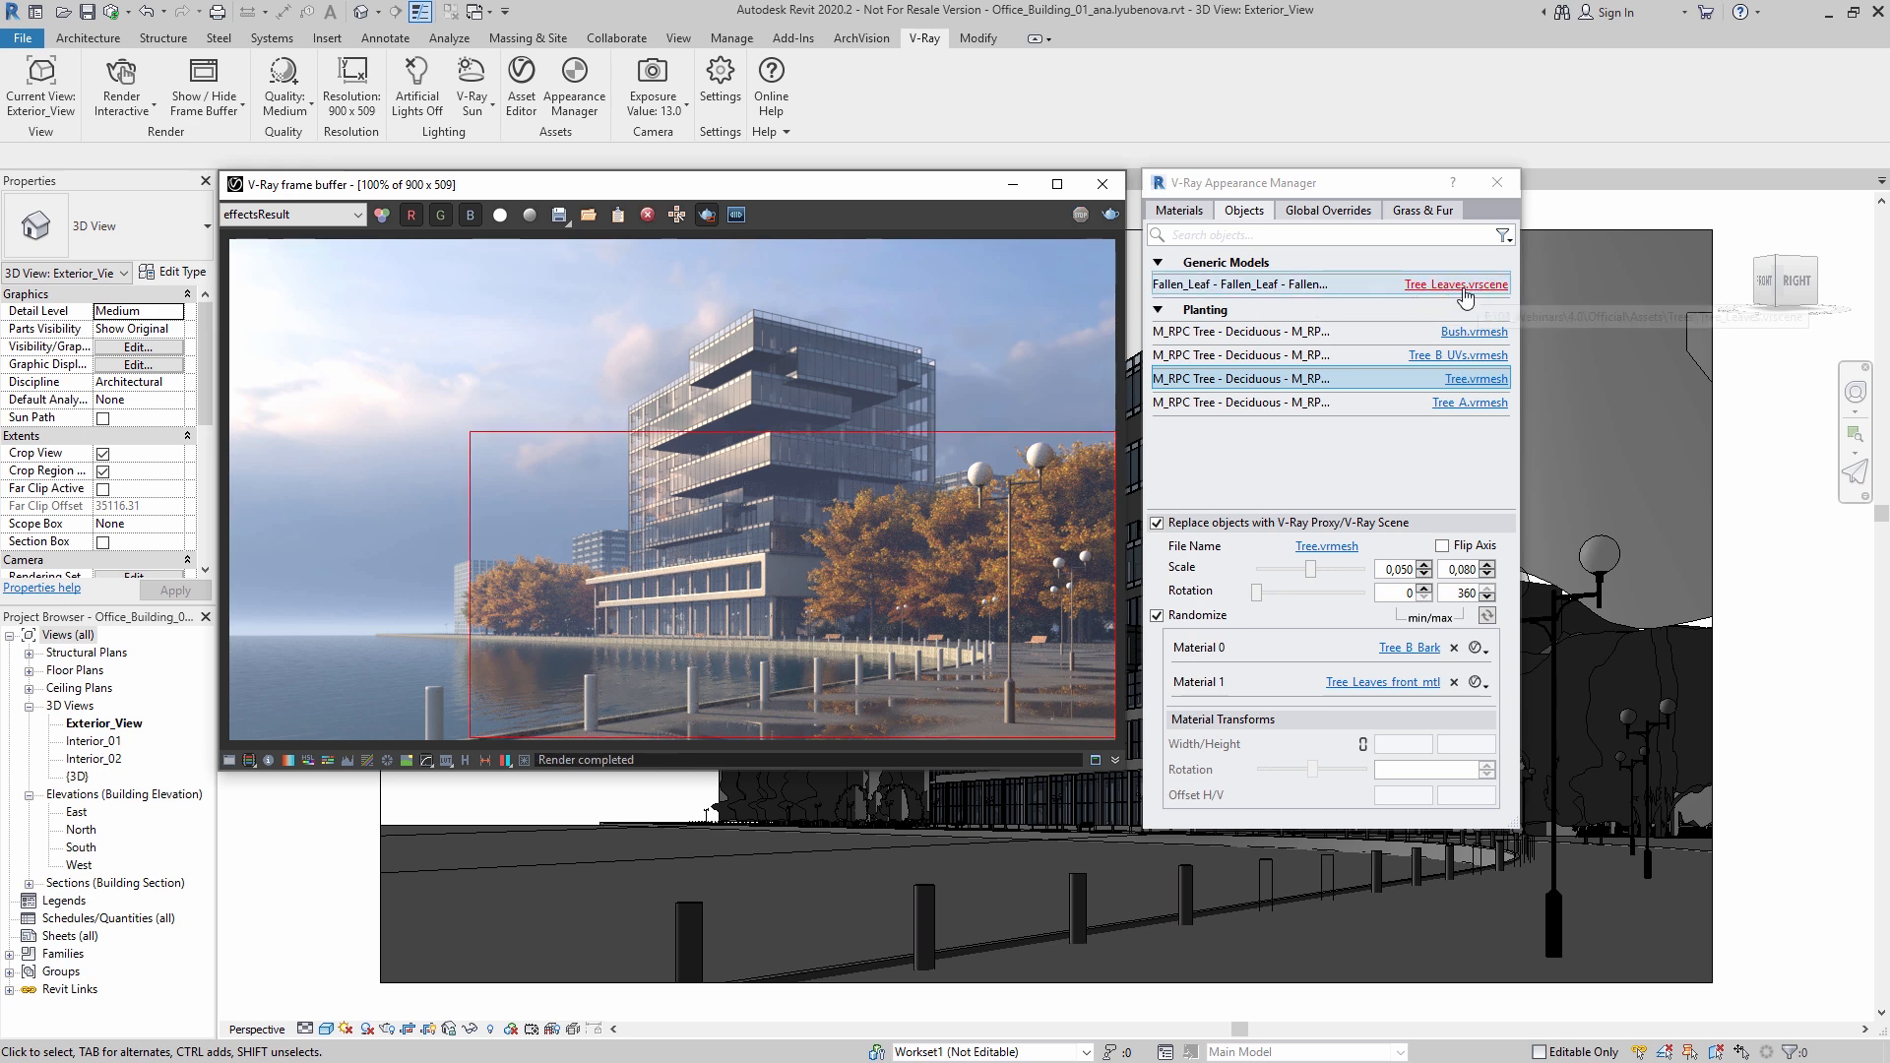
click(1364, 285)
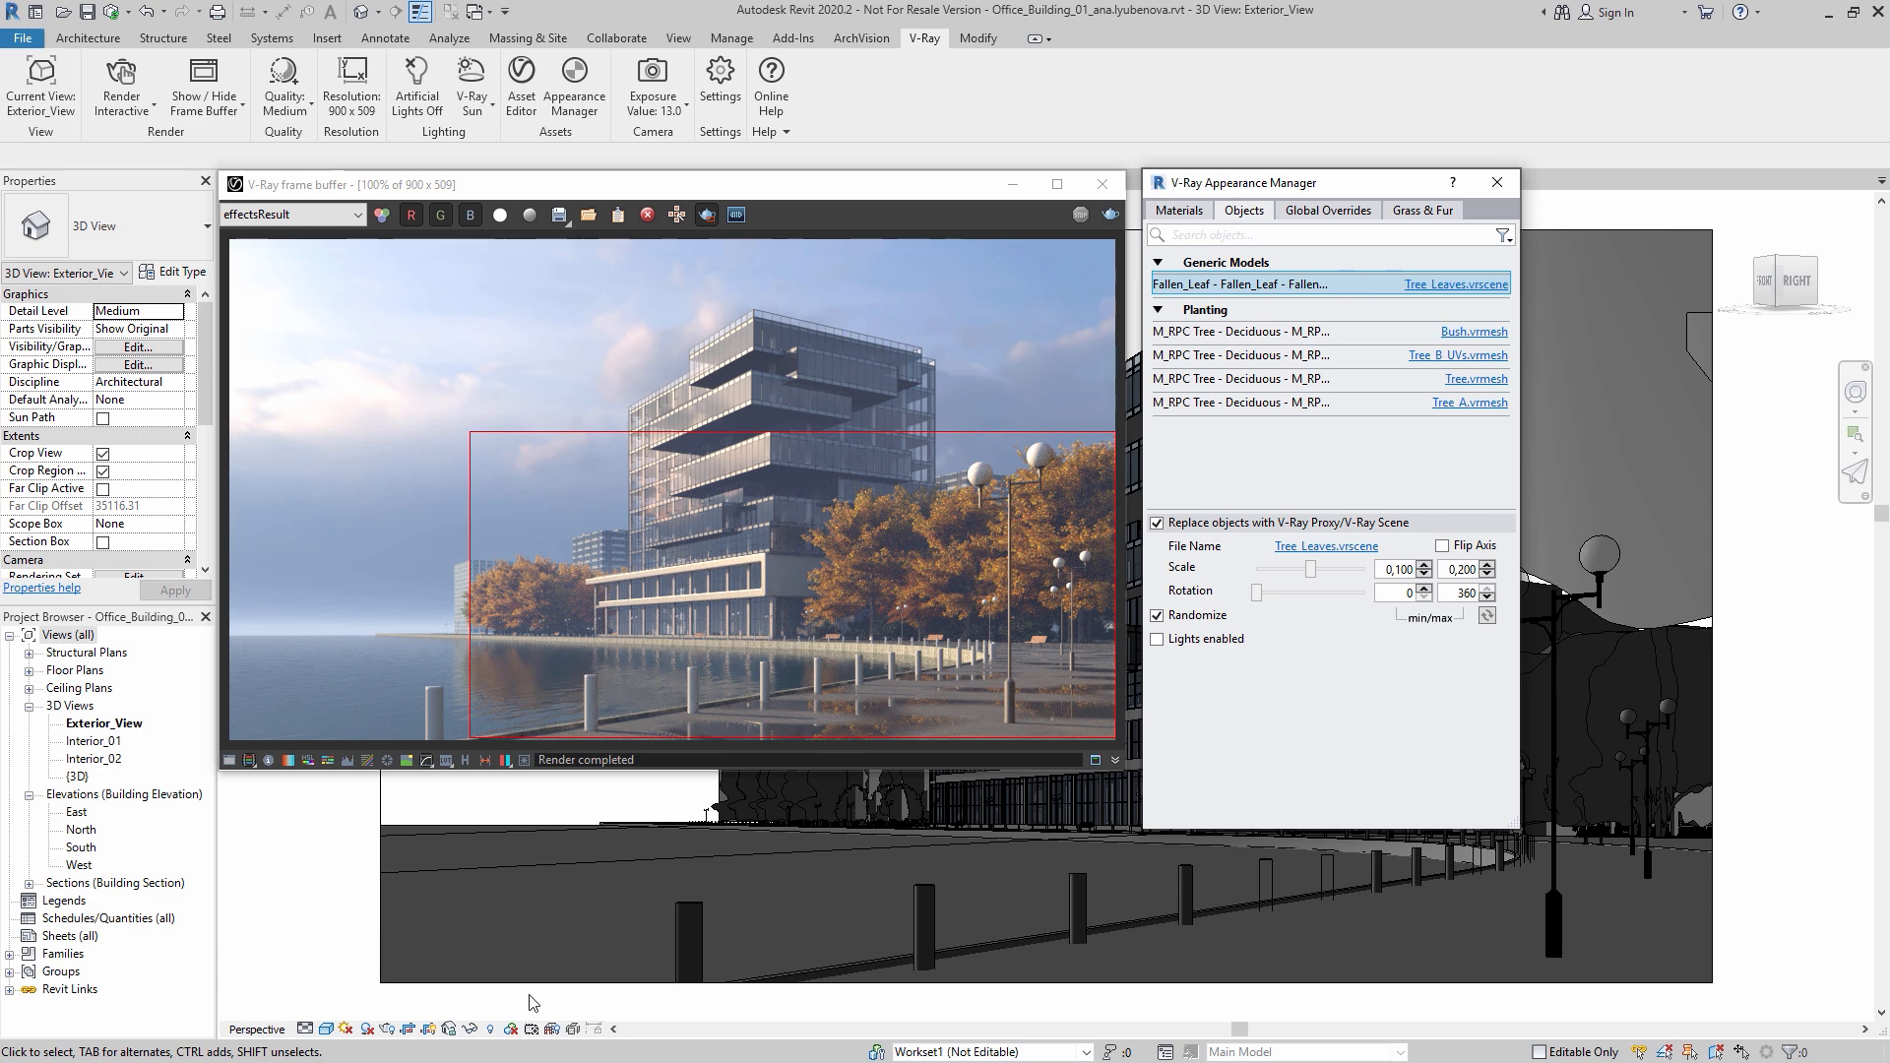
click(491, 1029)
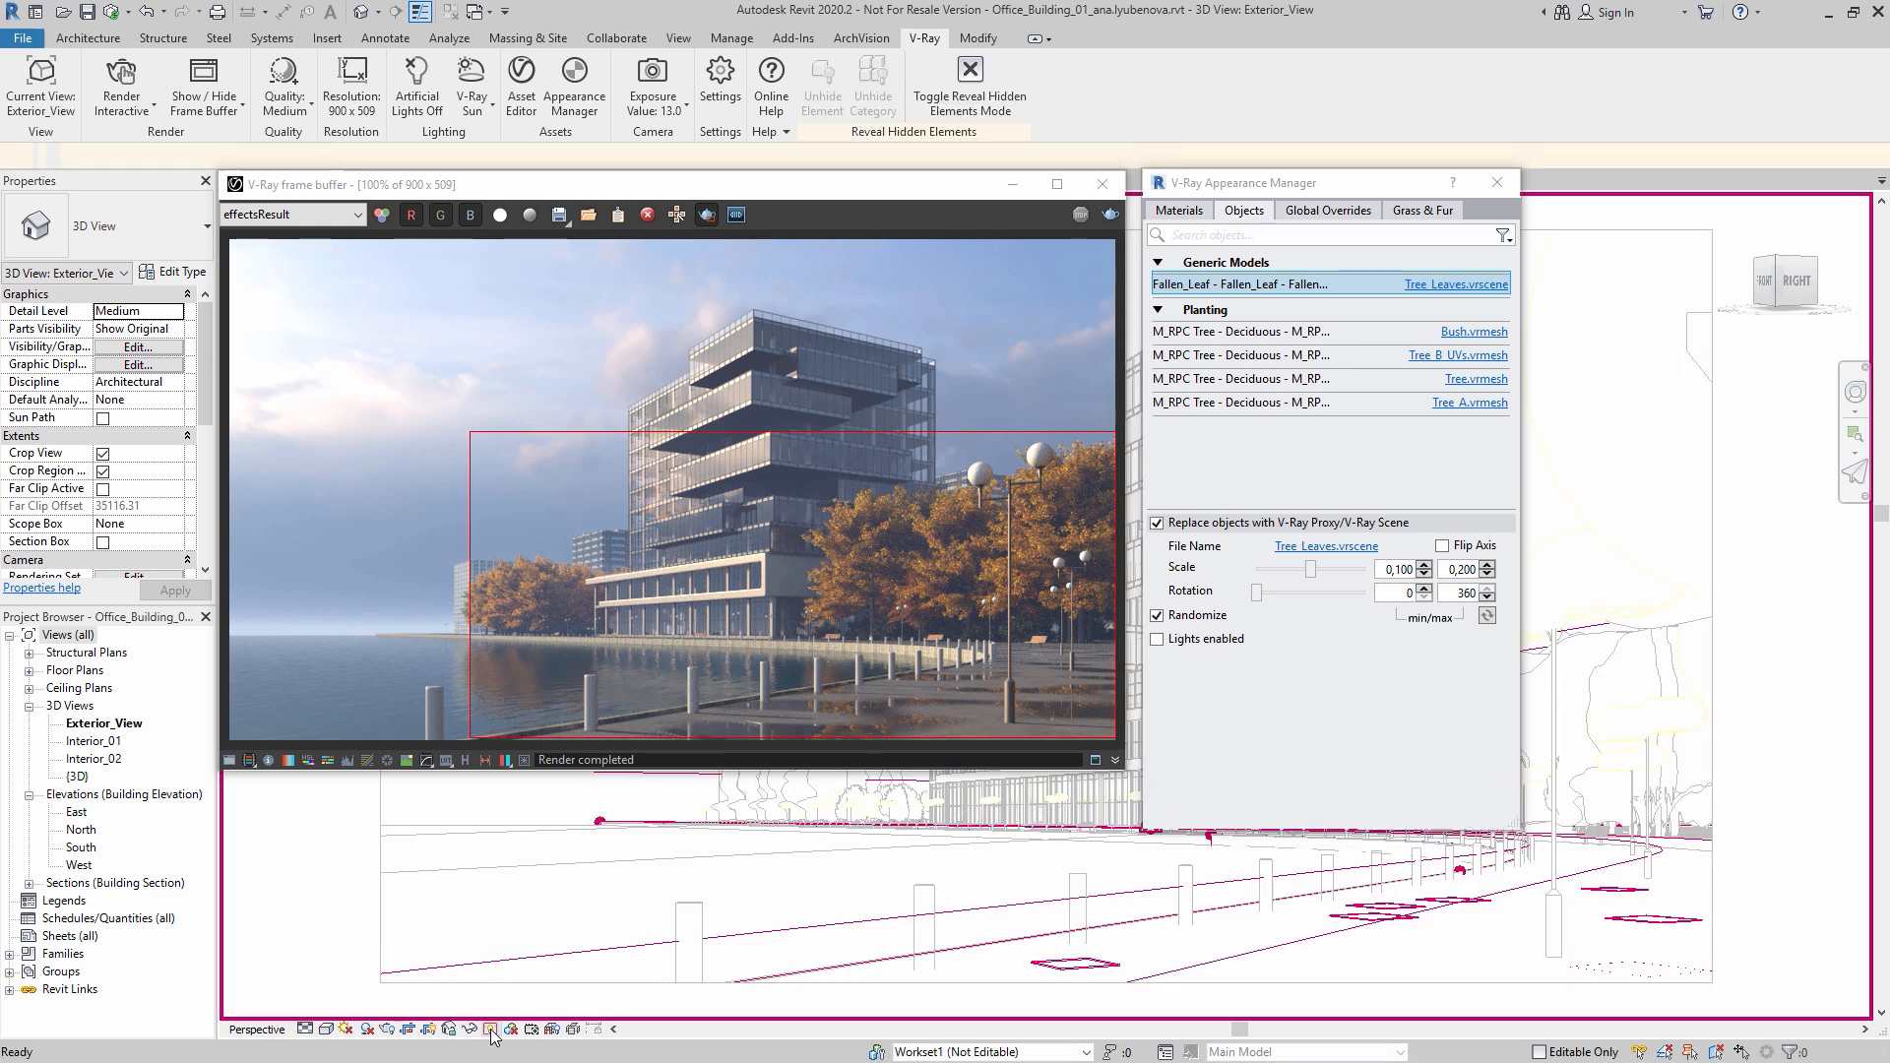
click(1051, 968)
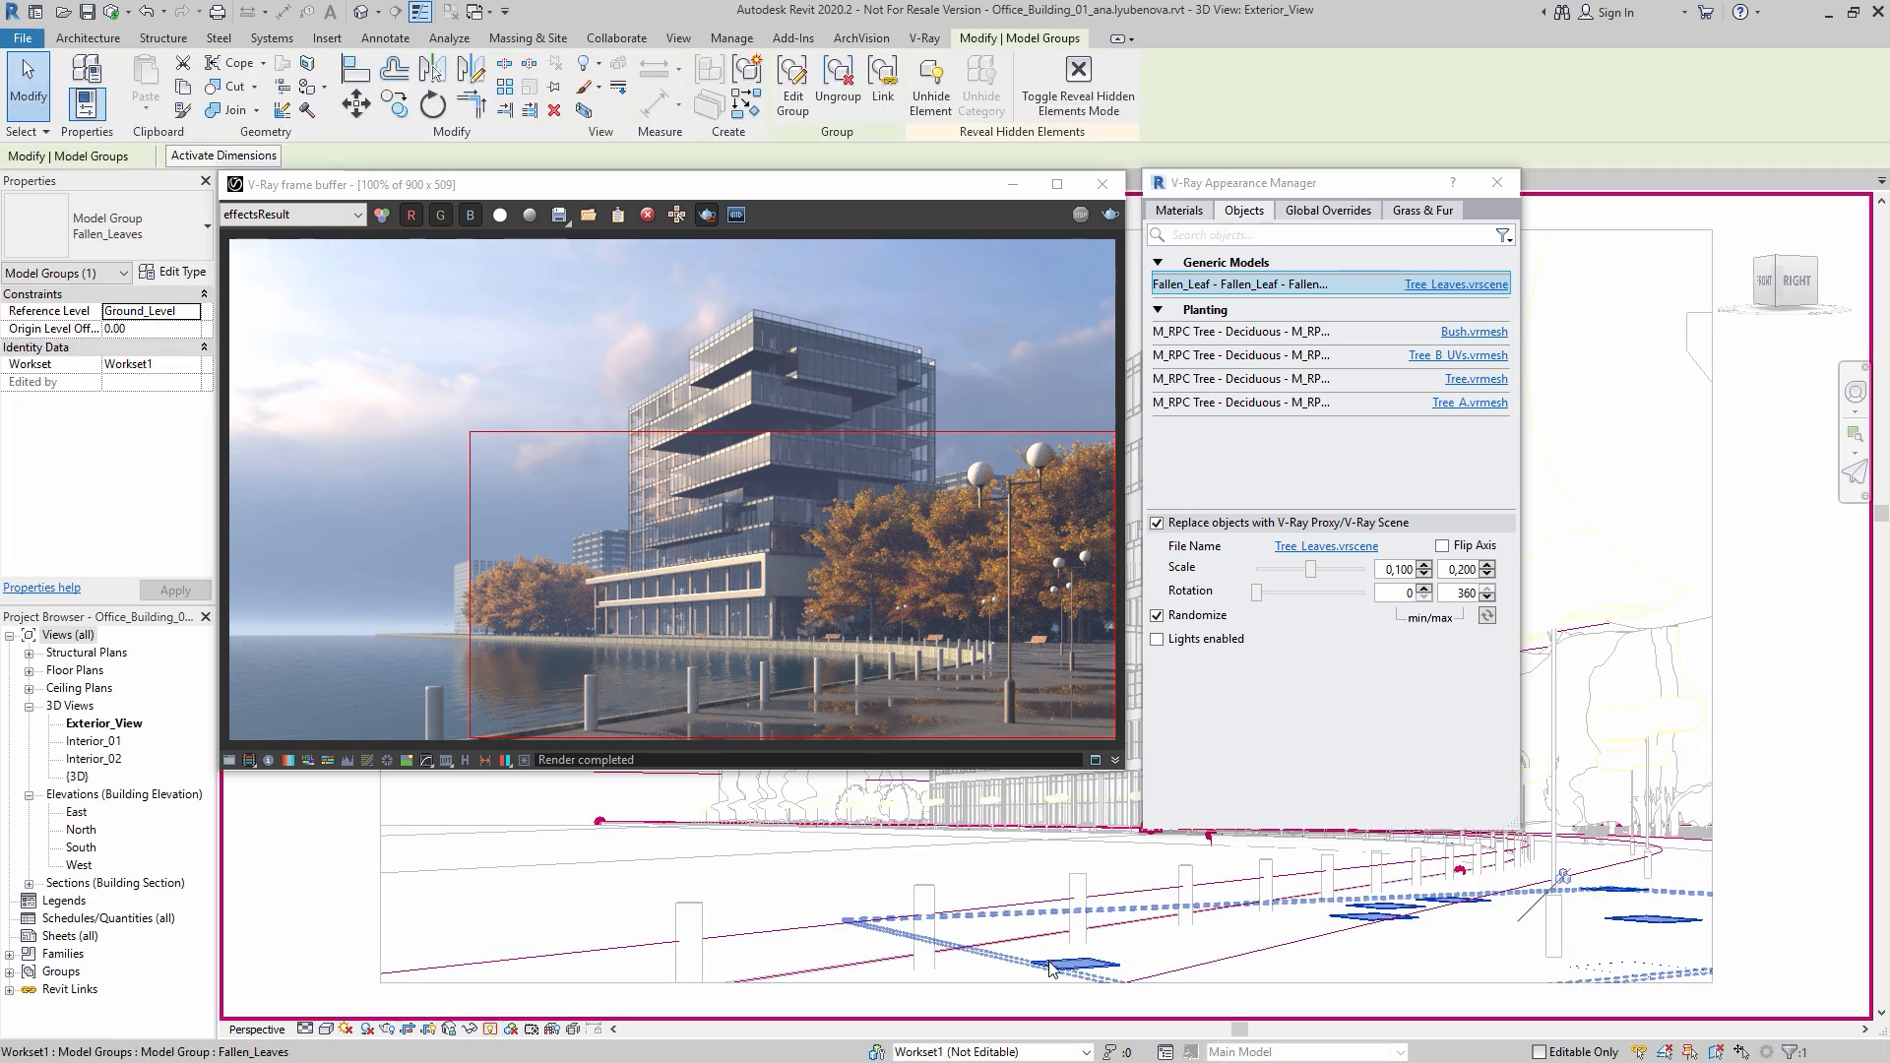
click(928, 91)
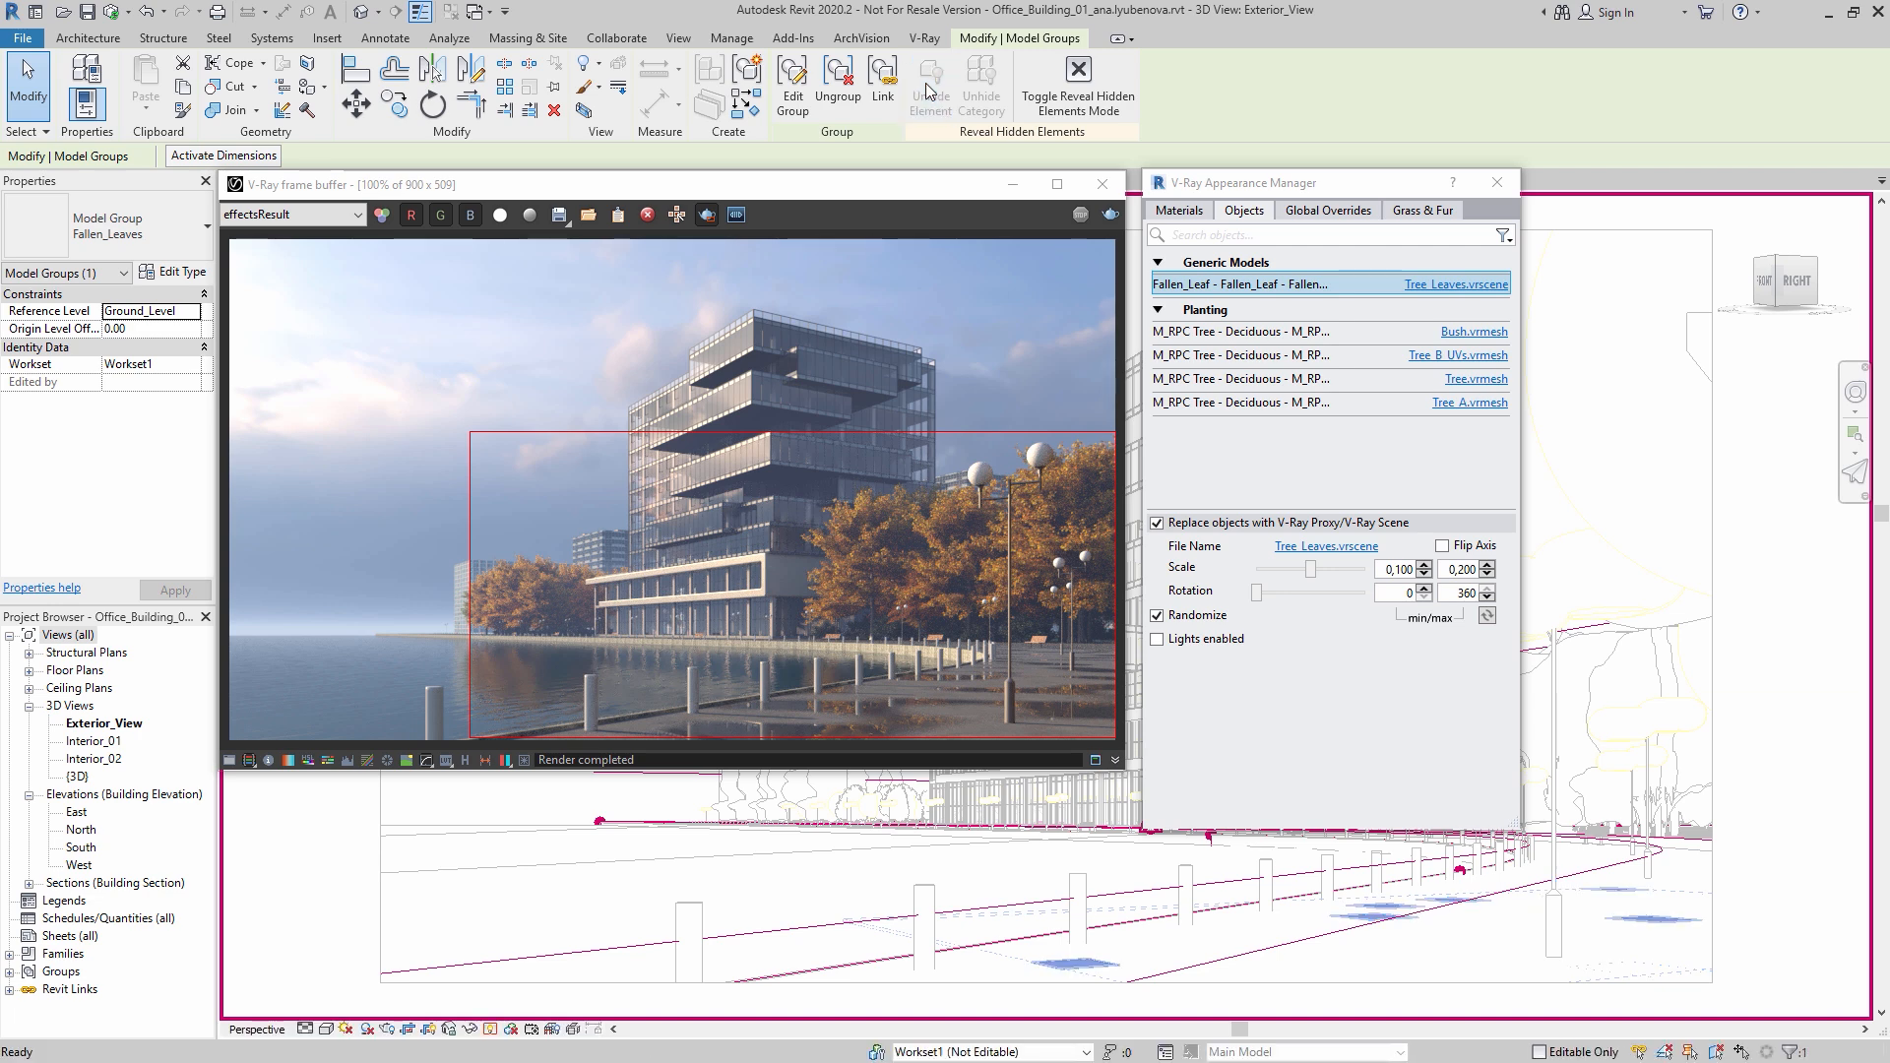
click(1080, 76)
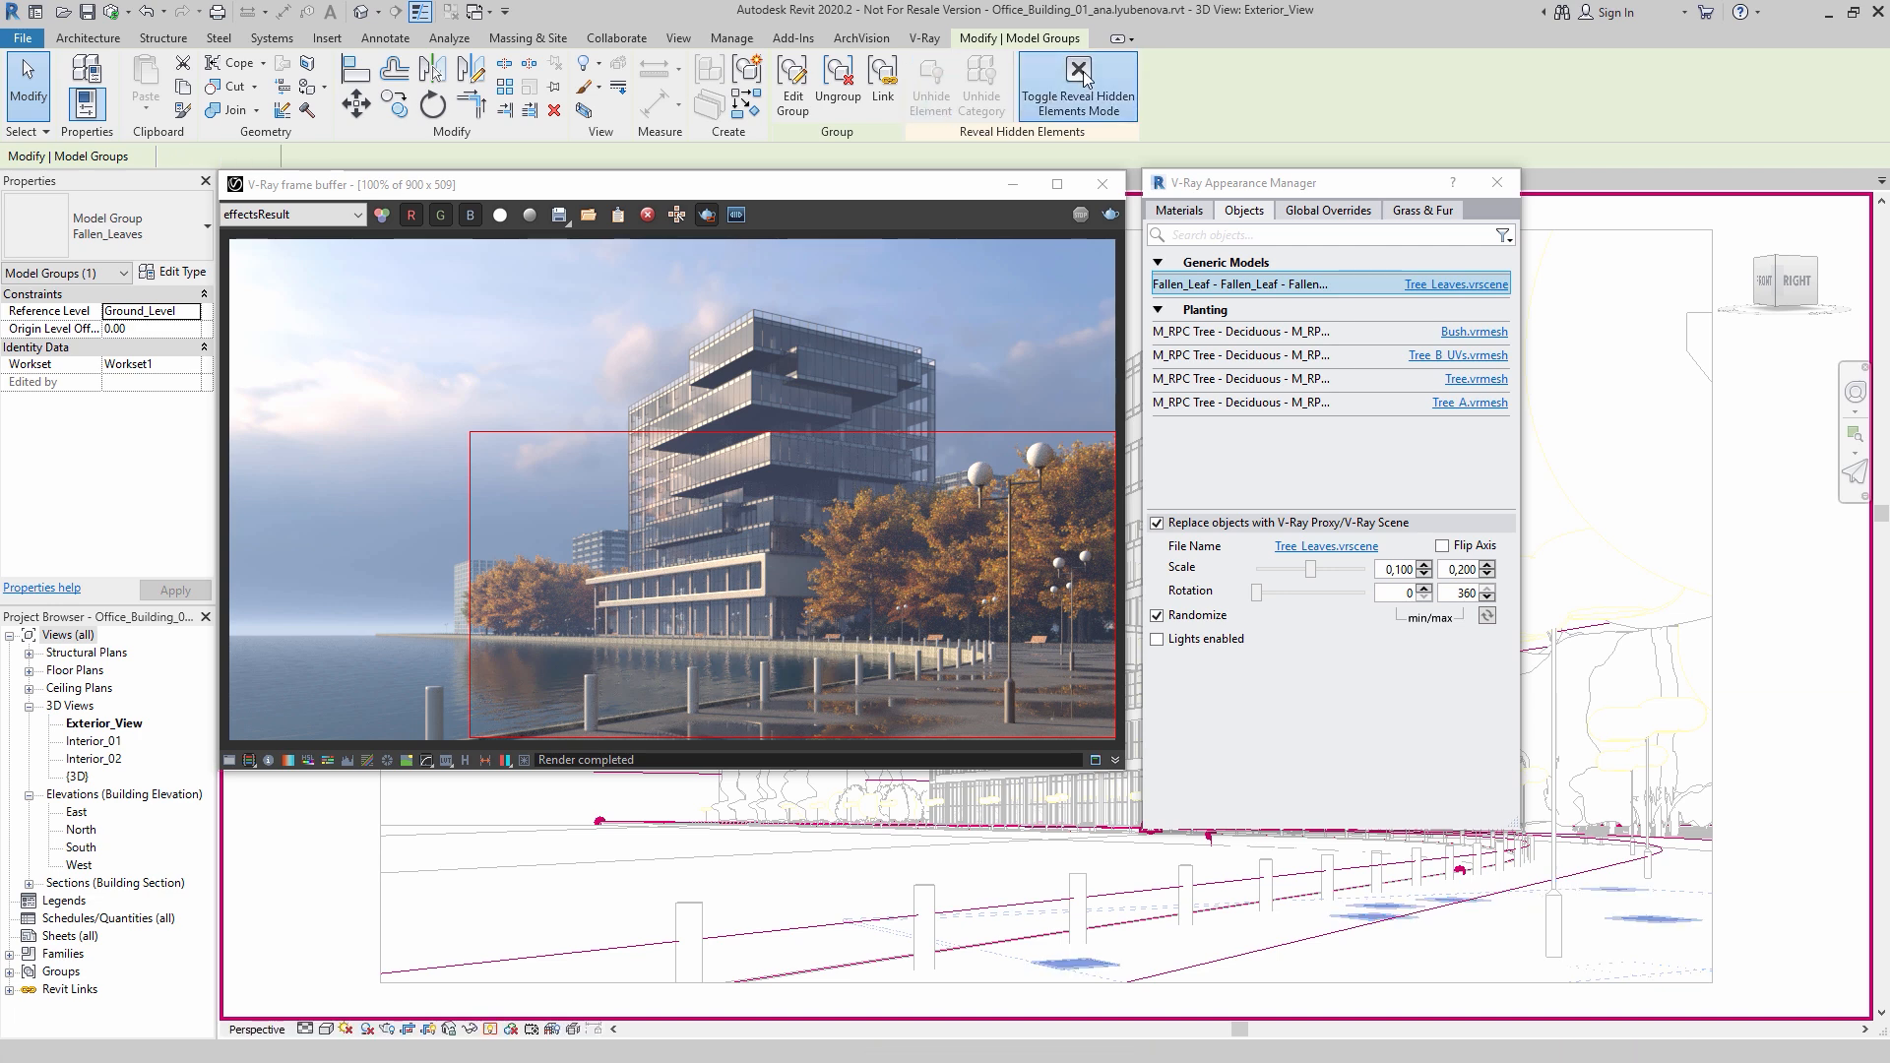
click(1080, 77)
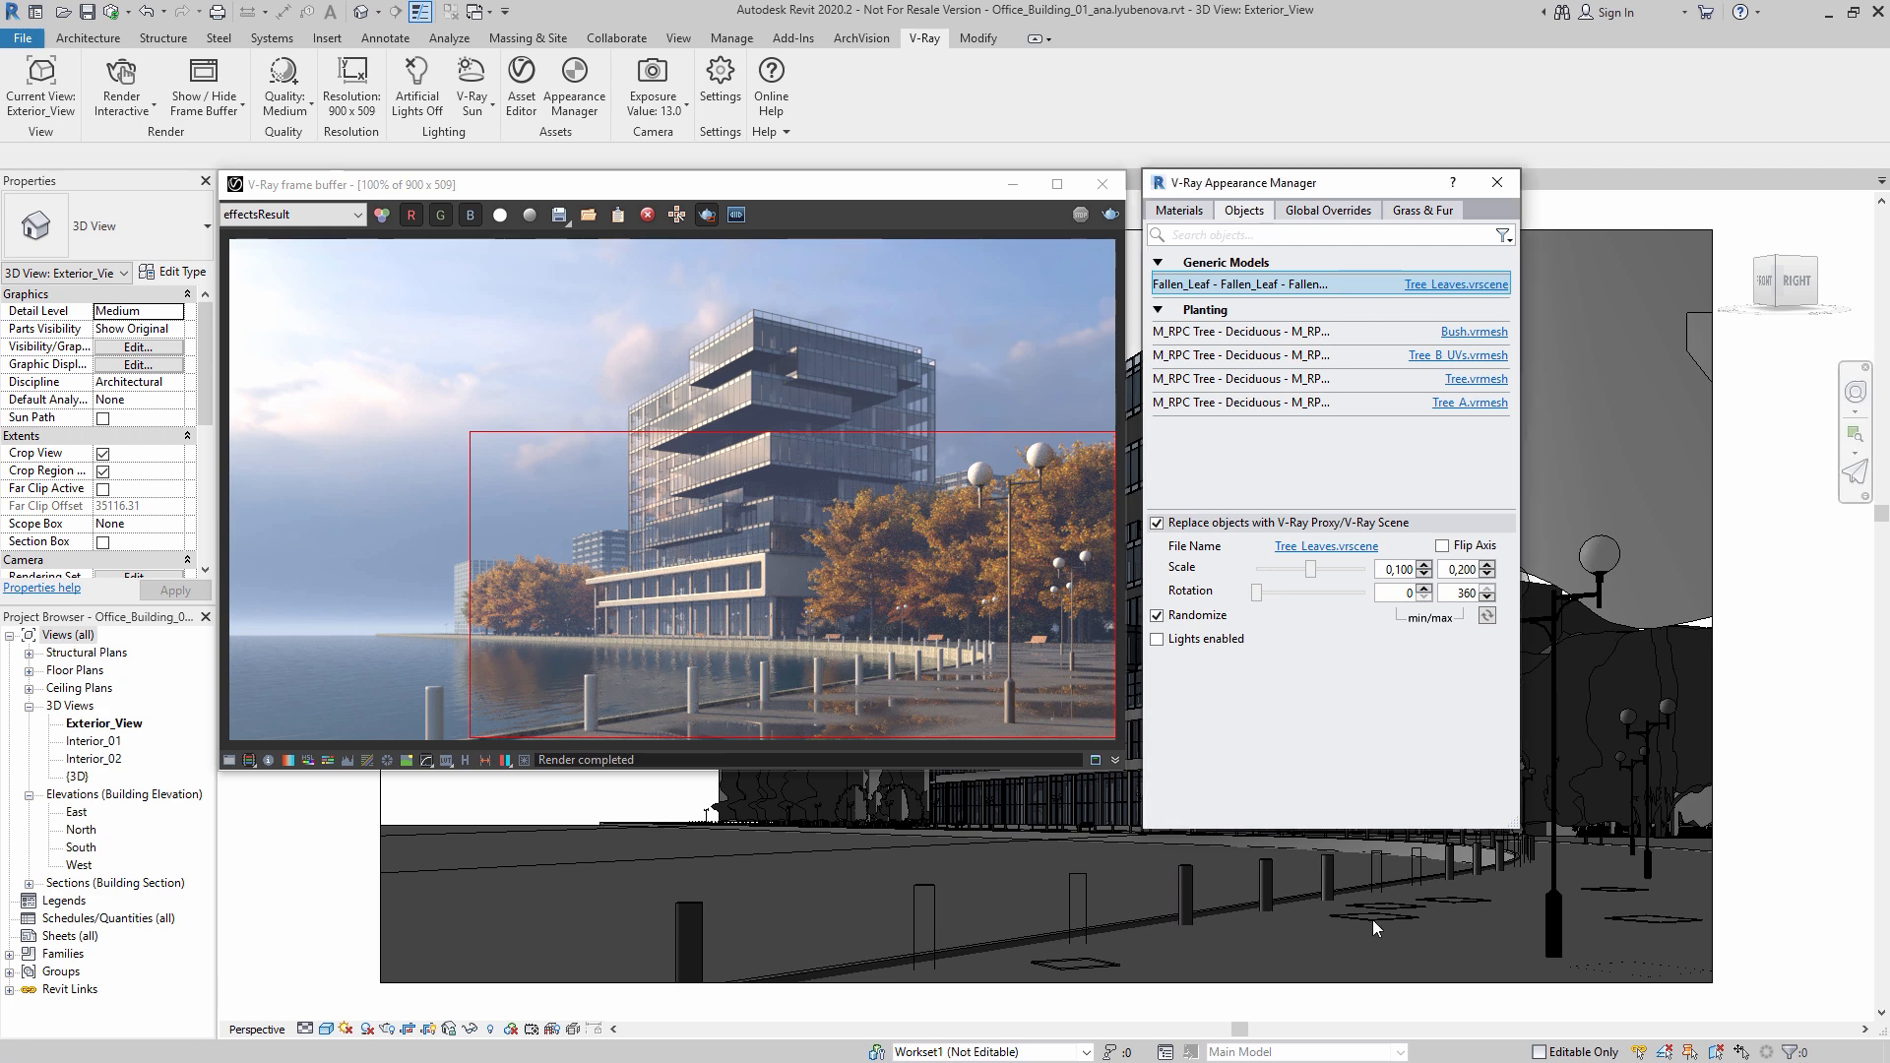
Step: Restart the interactive render with region rendering turned off and close the Appearance Manager
click(122, 78)
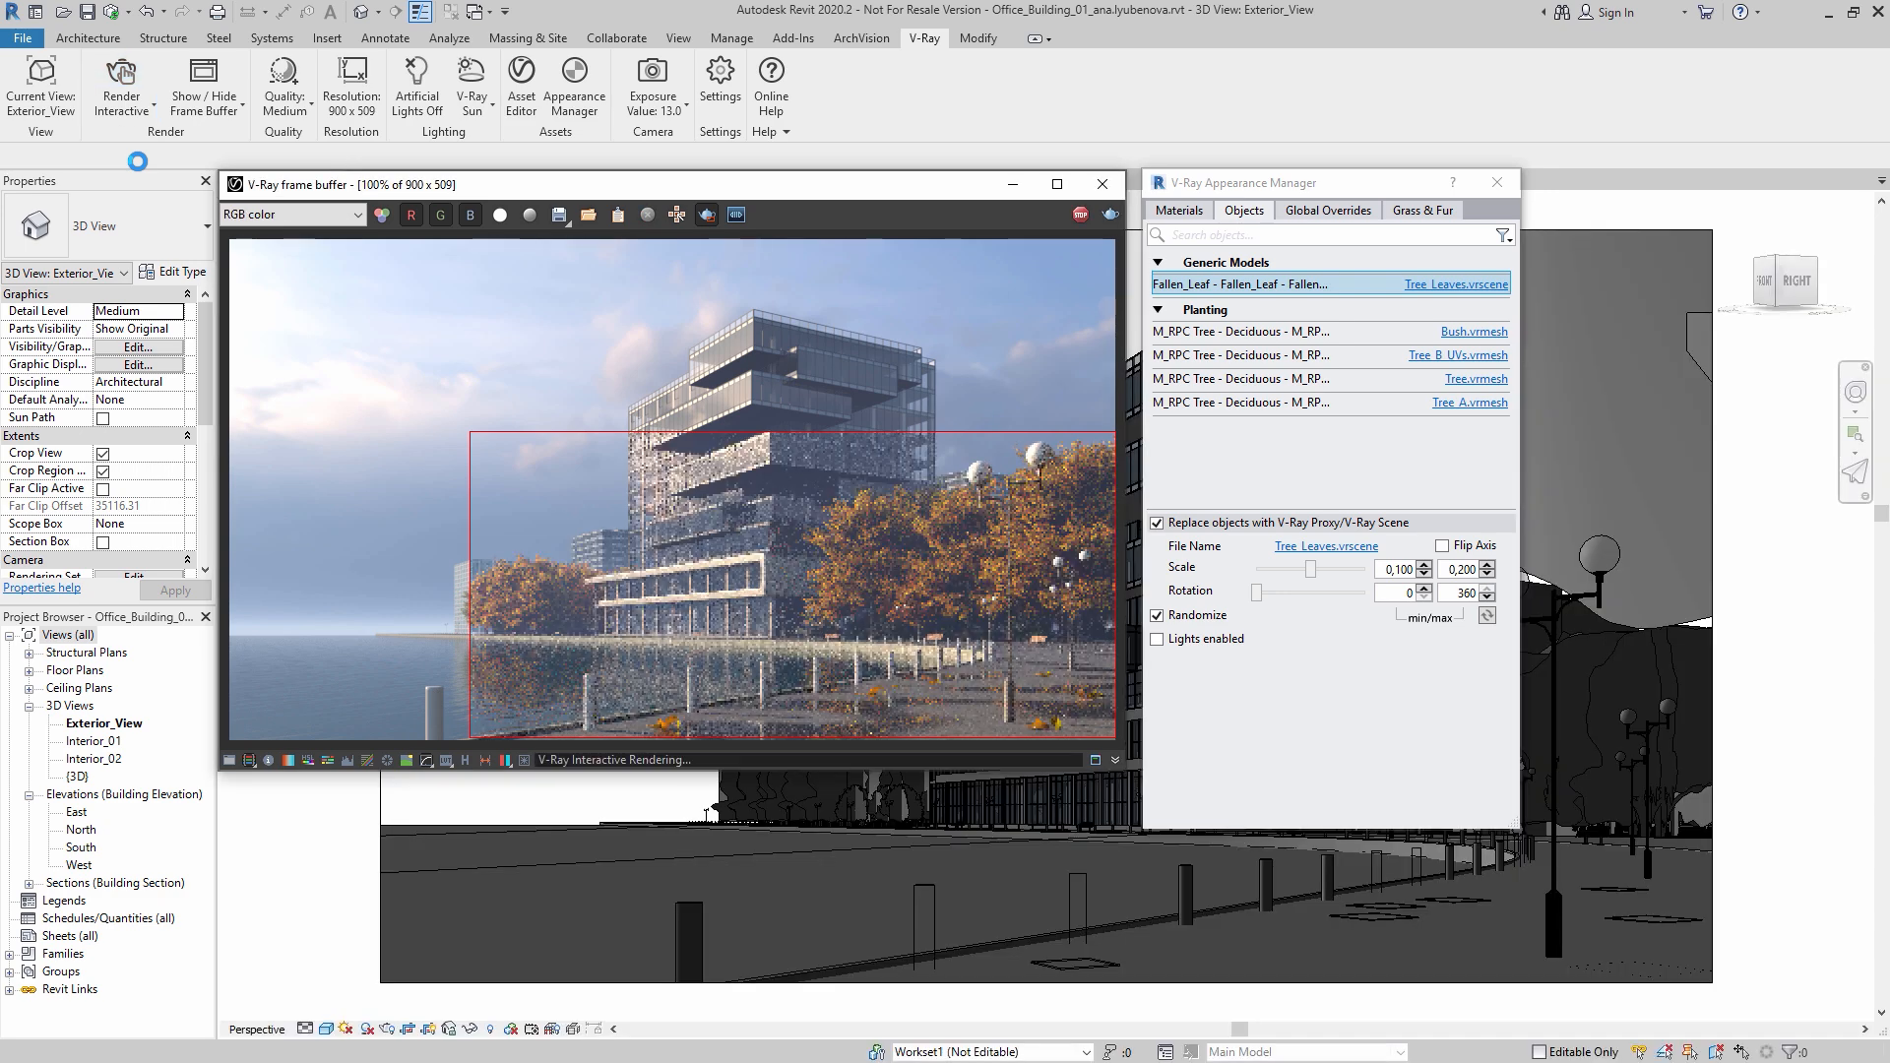
click(706, 215)
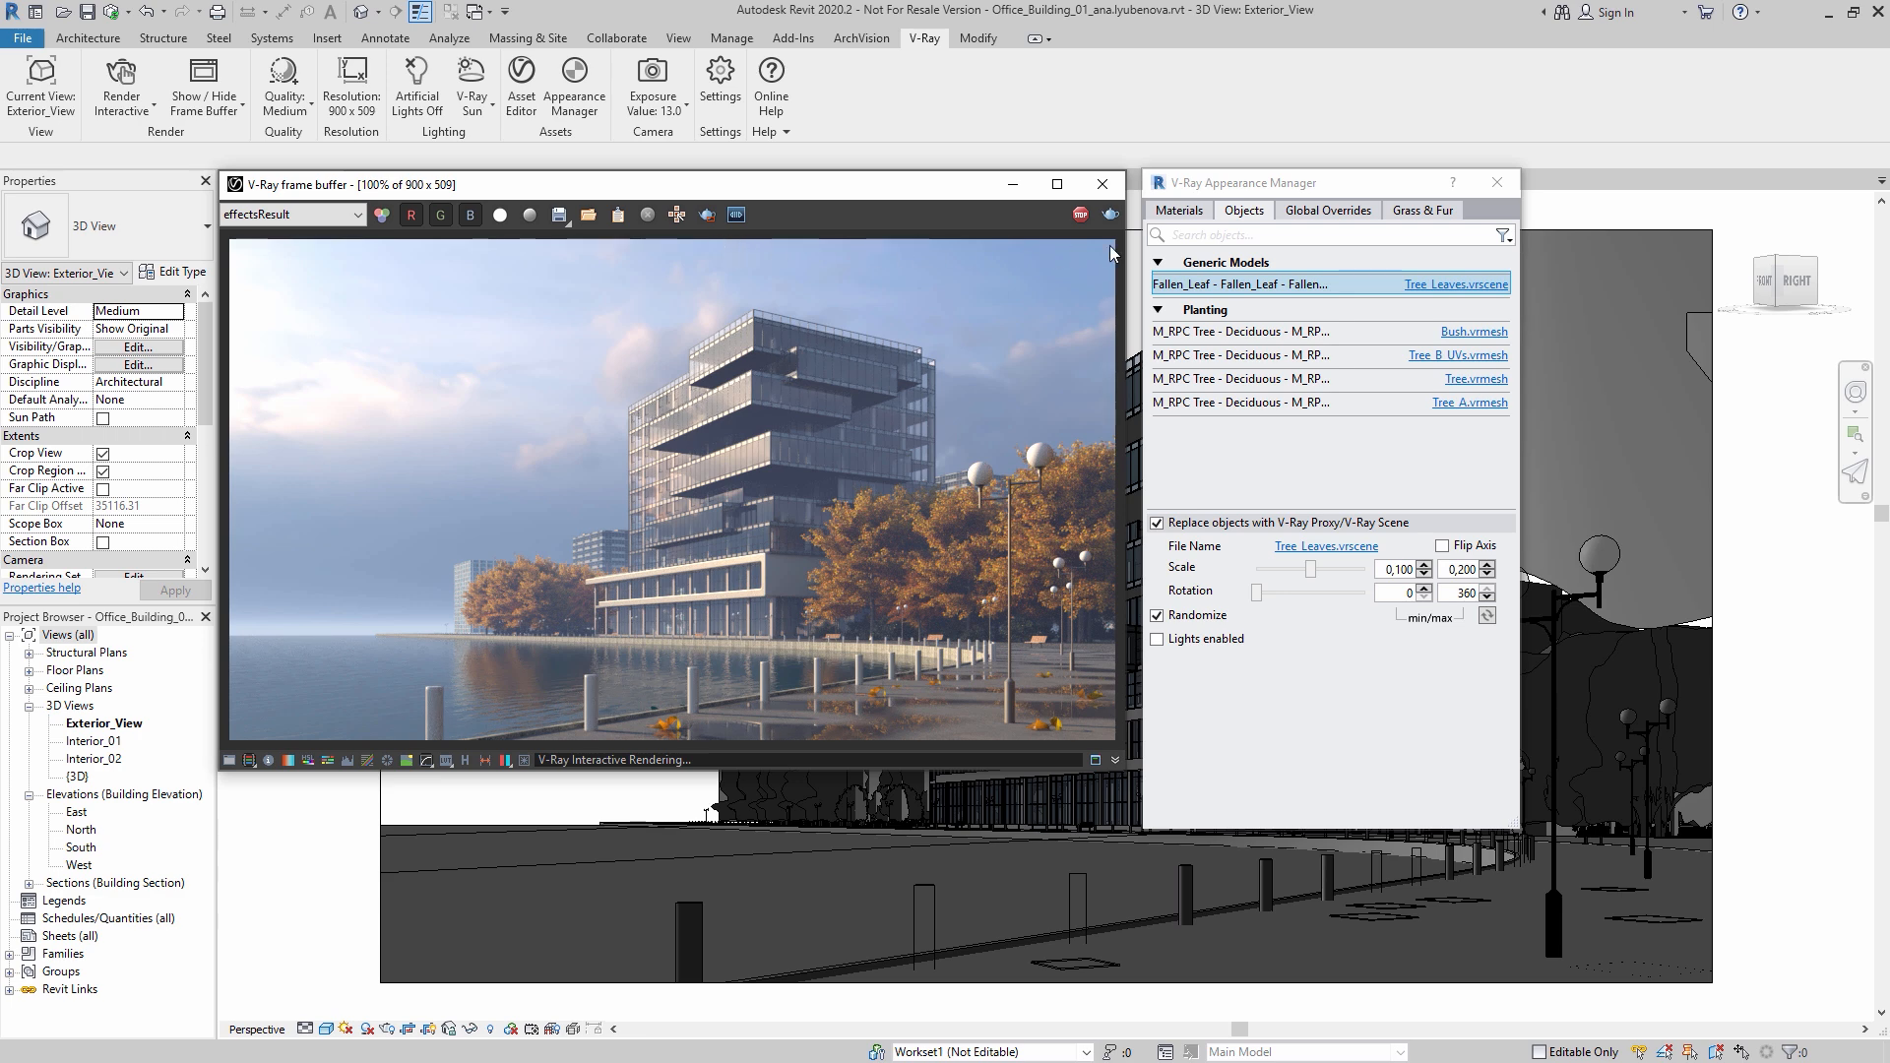
click(1497, 182)
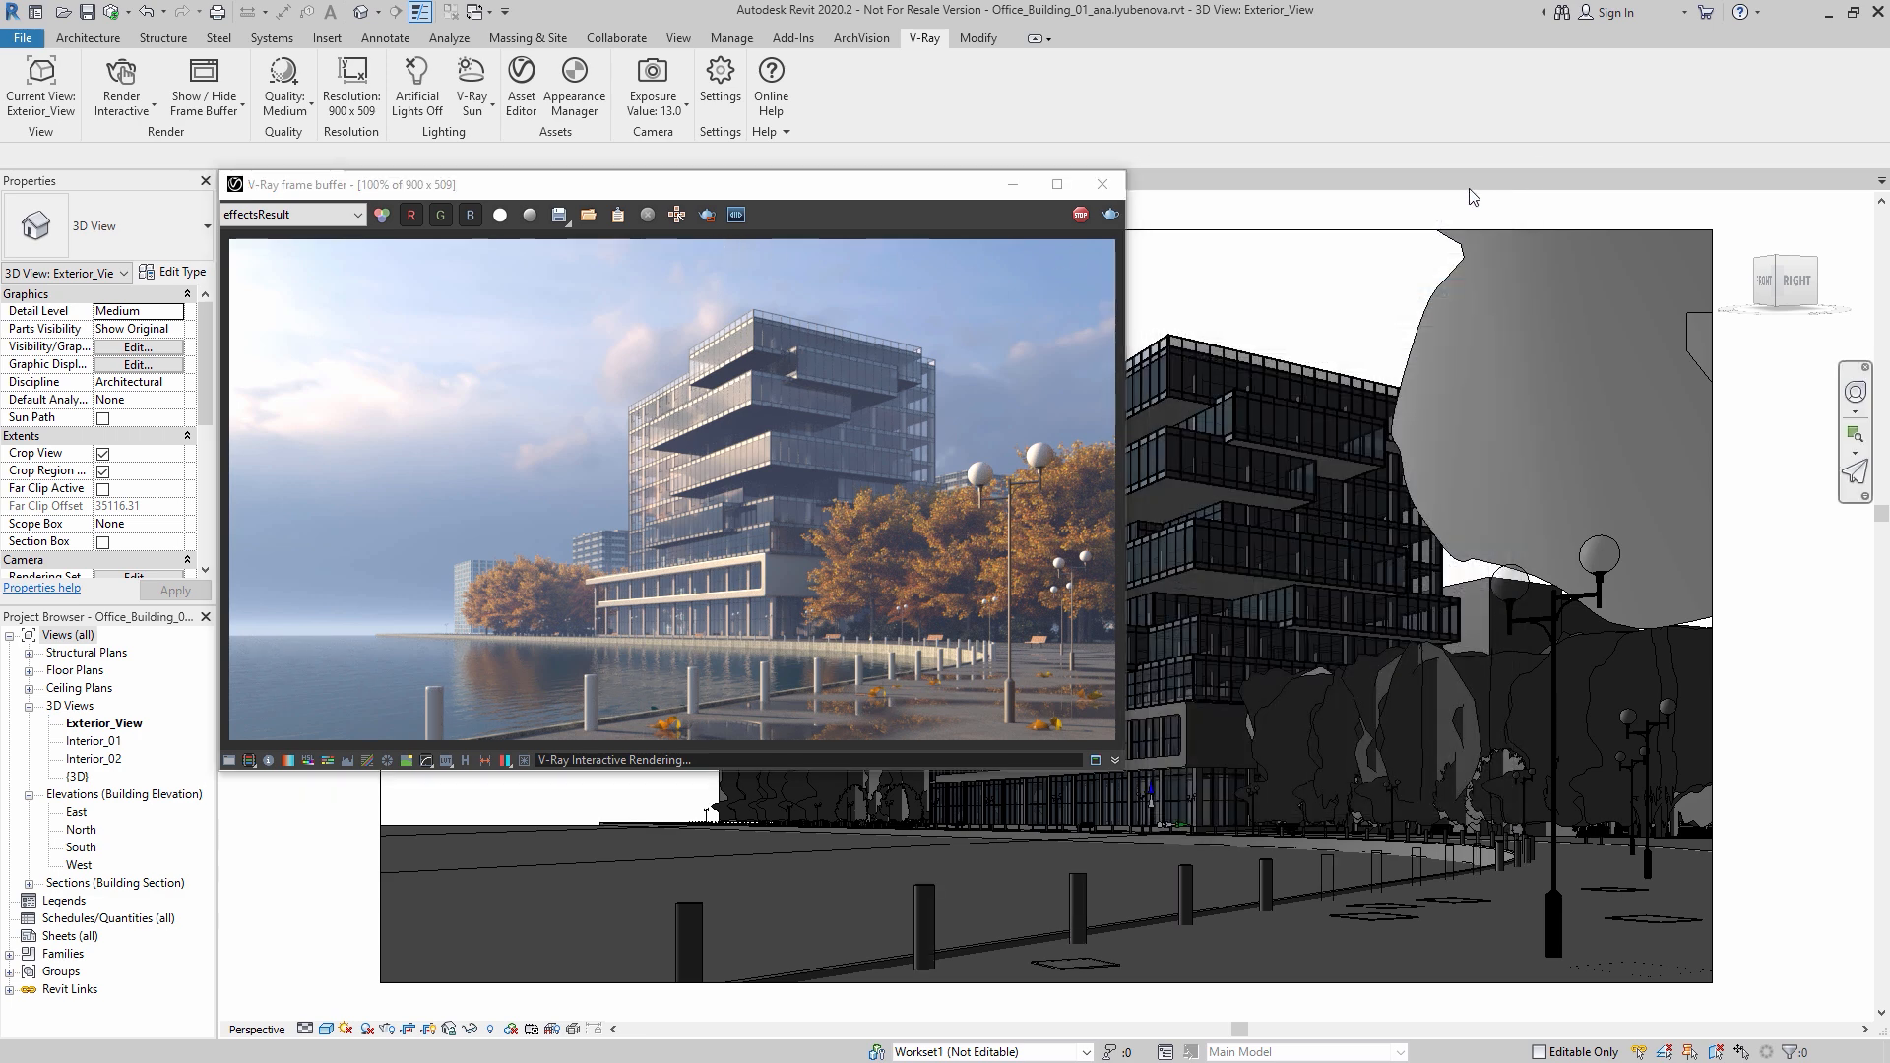
Step: Show the V-Ray camera's effects settings and set the defocus to 0.60
click(650, 79)
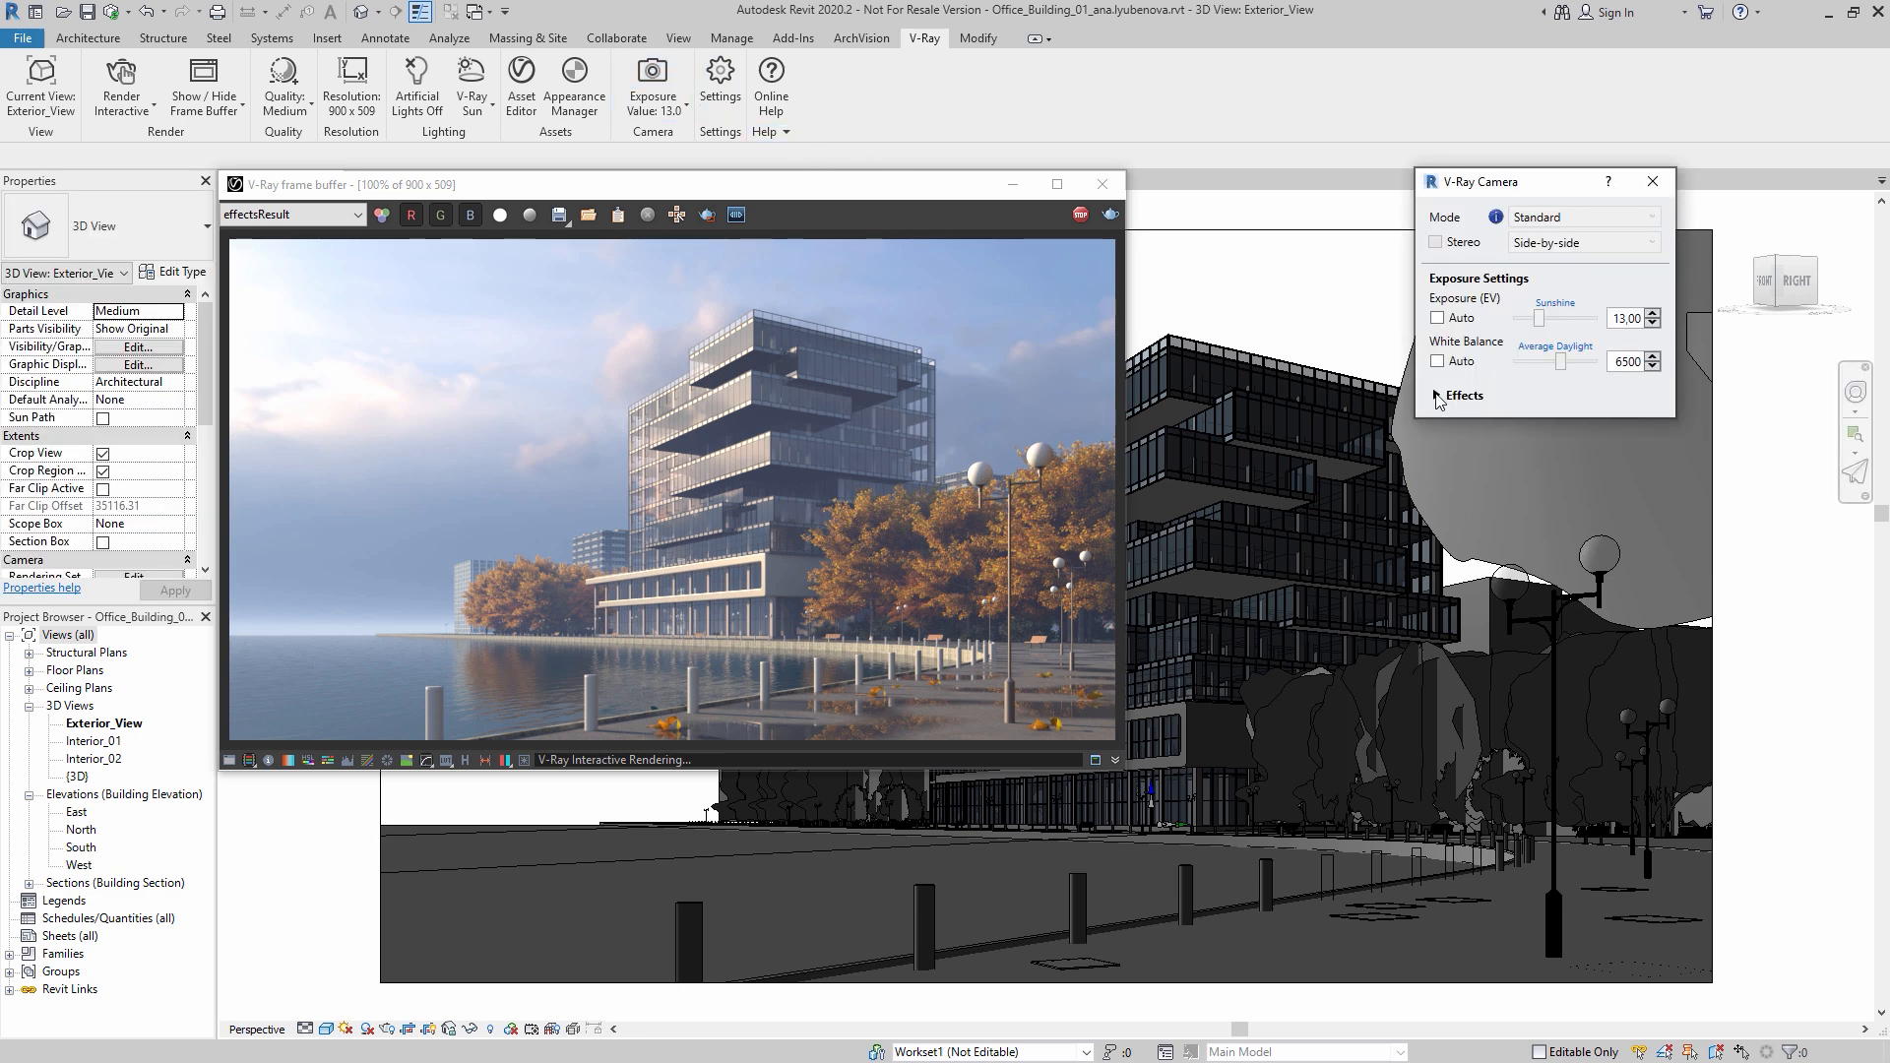
click(1436, 395)
drag(1517, 467, 1571, 474)
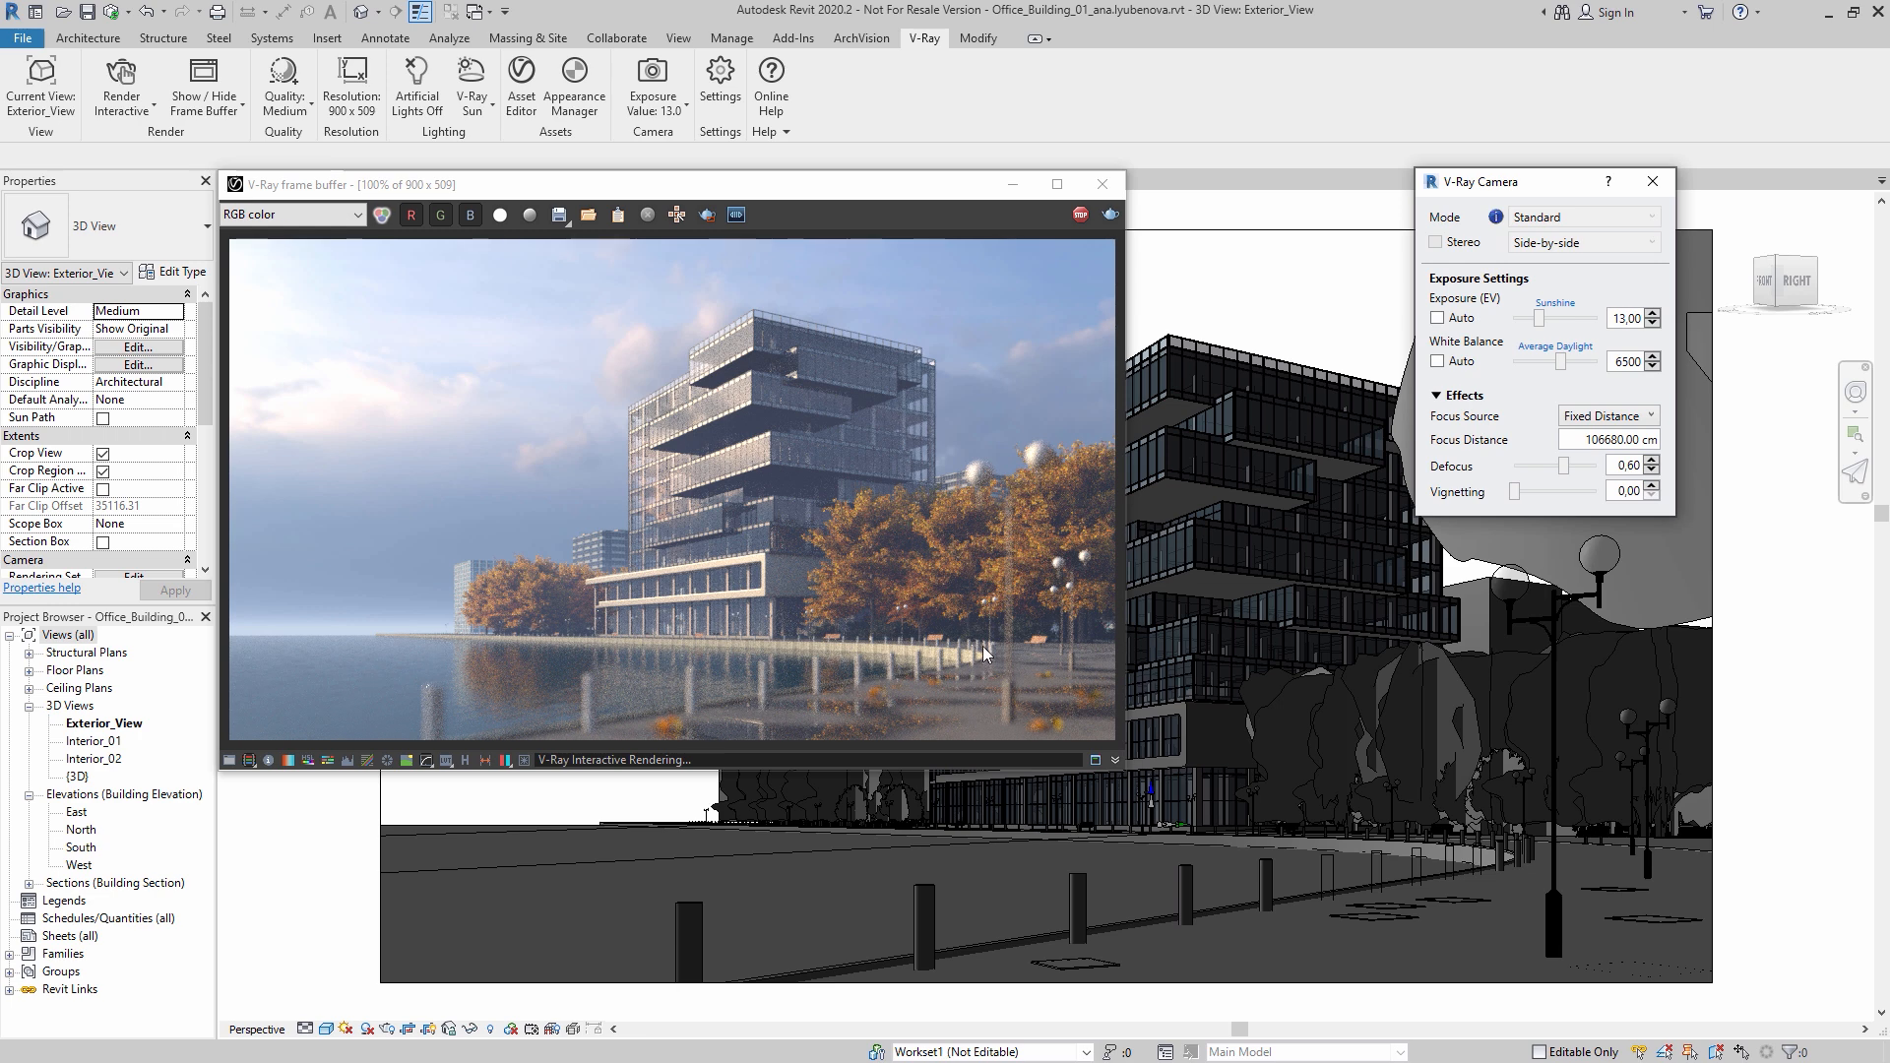
Step: Pick the camera focus point on the foreground lamp post
click(679, 109)
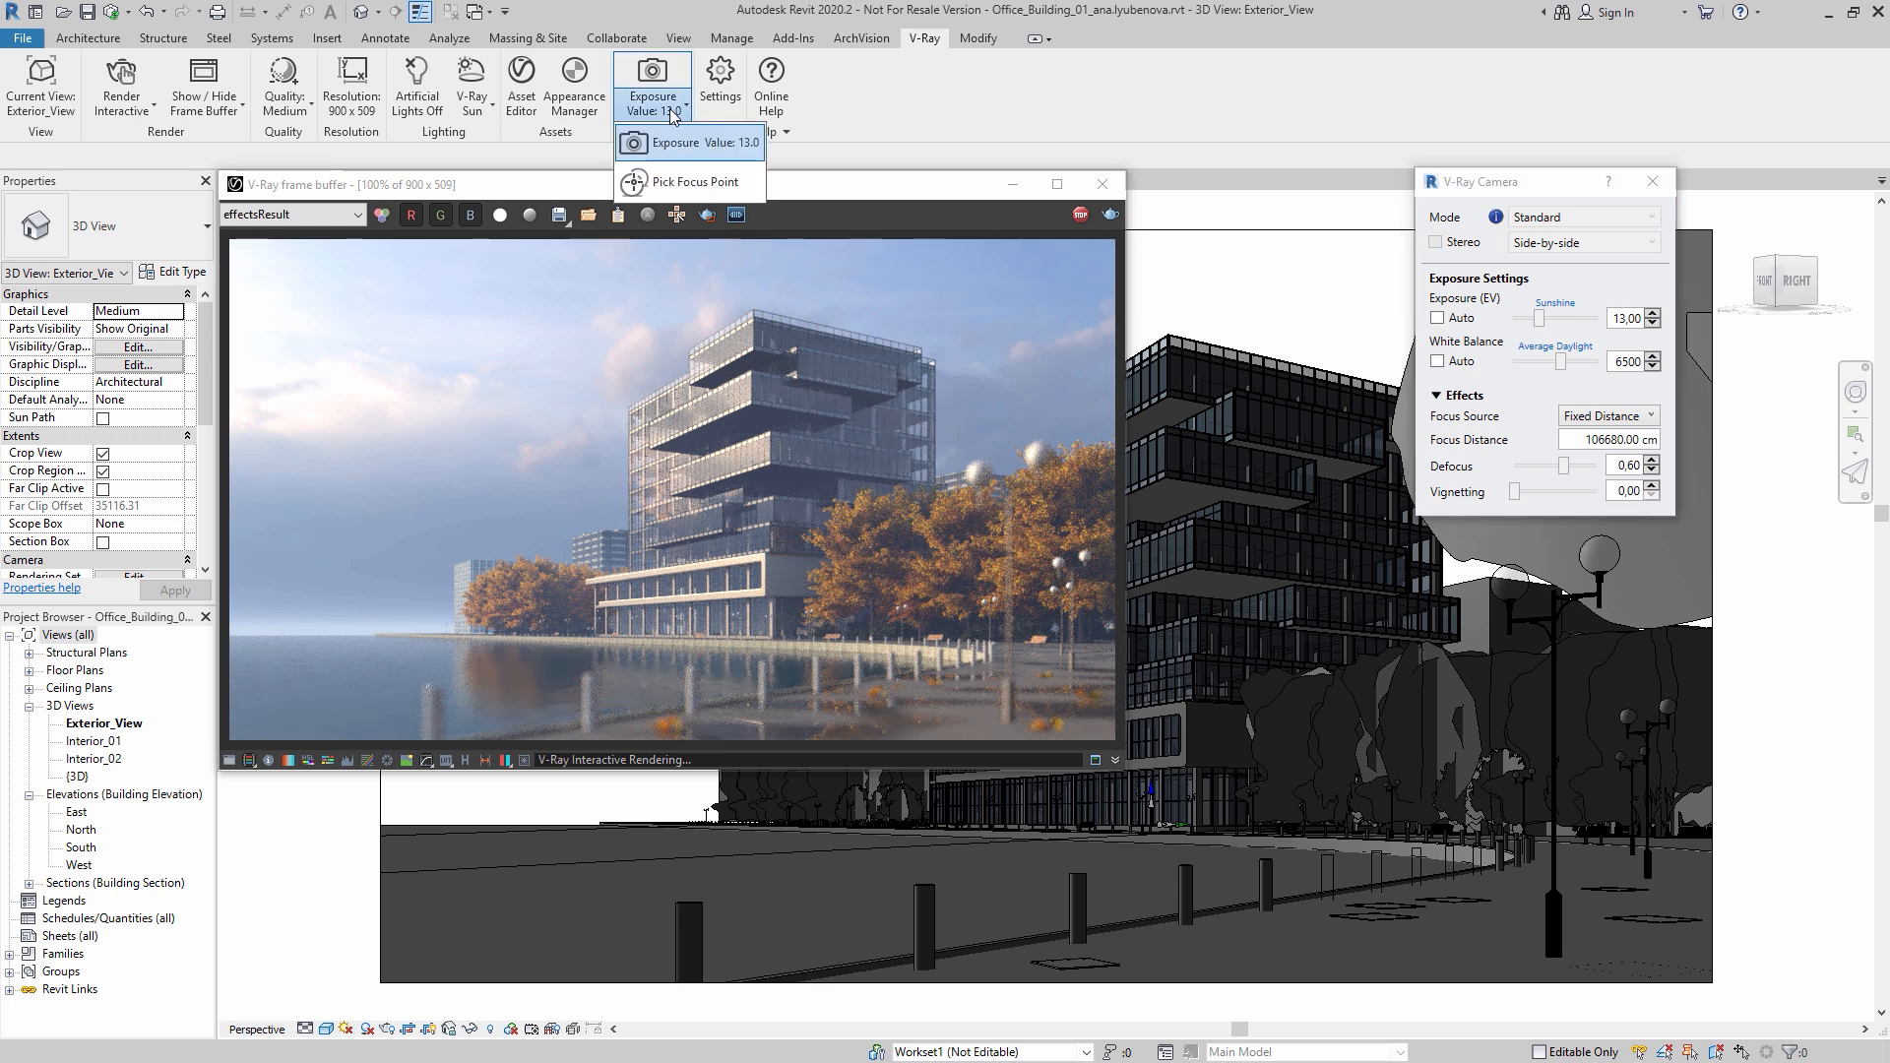
click(694, 182)
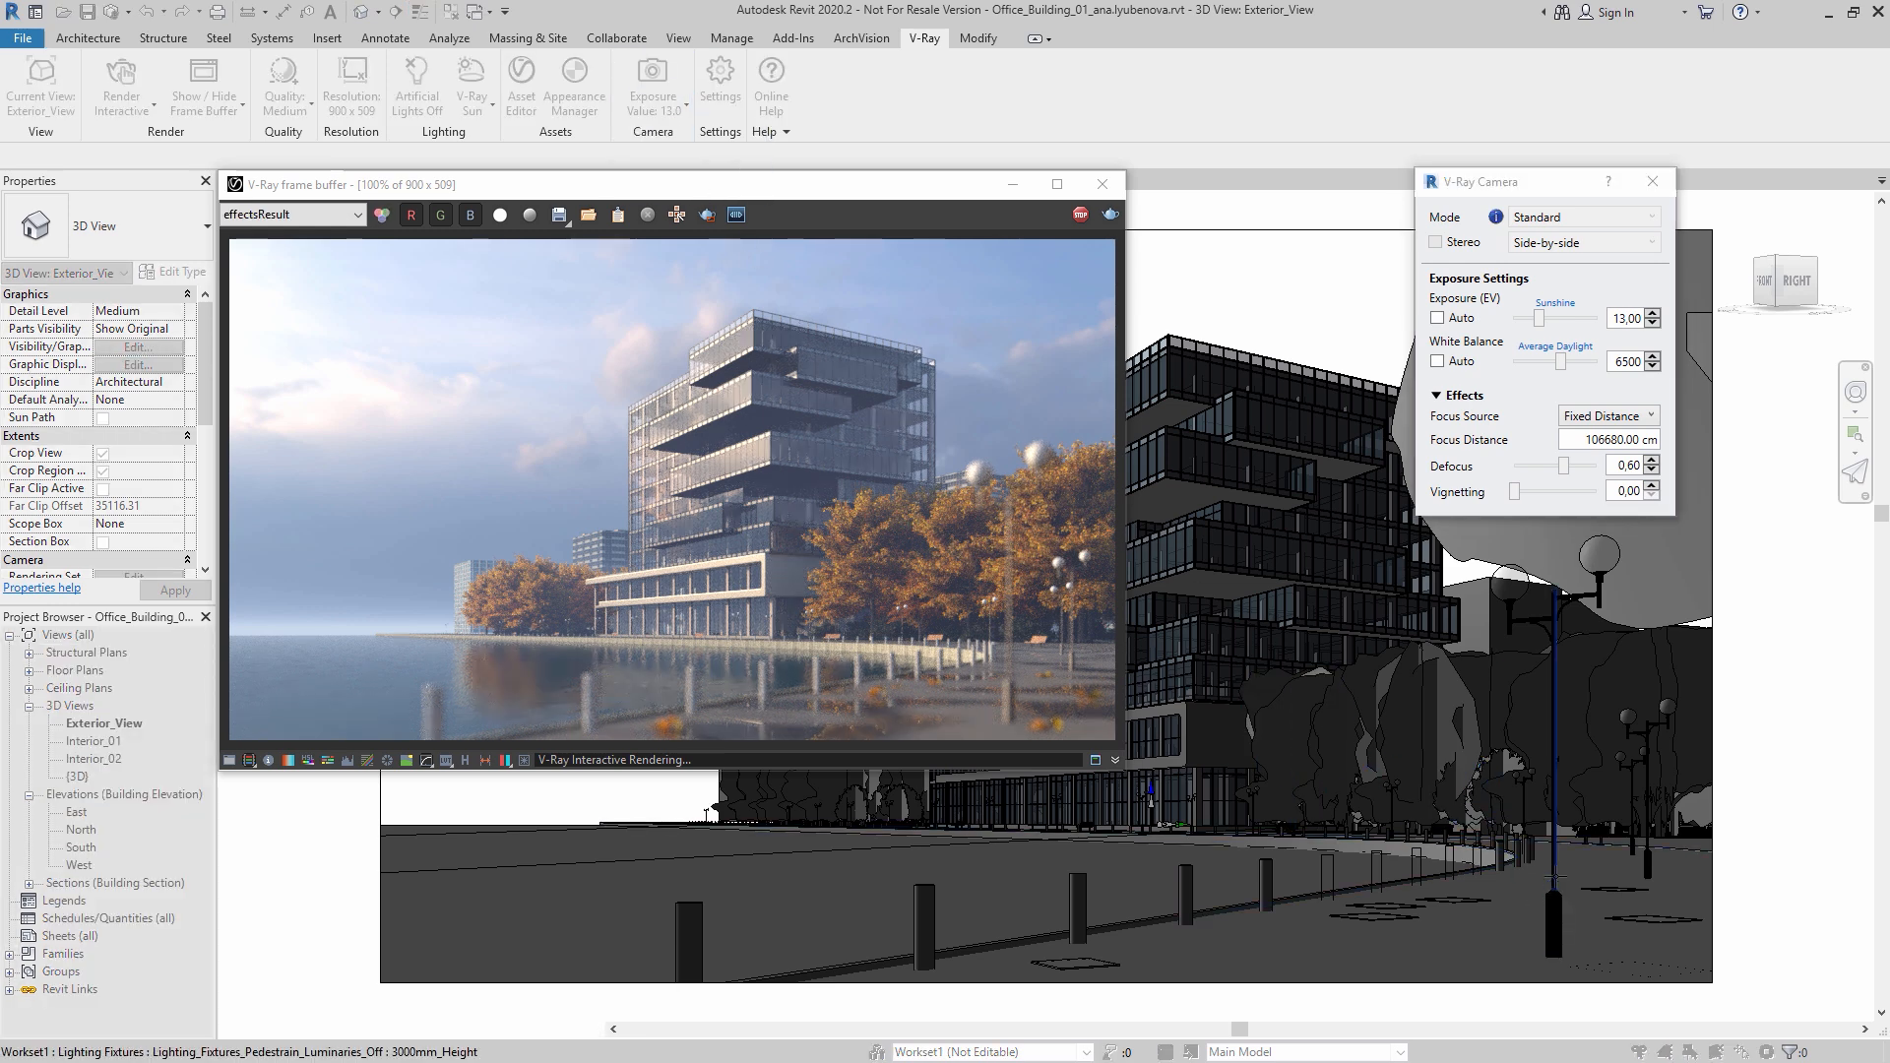
click(1556, 878)
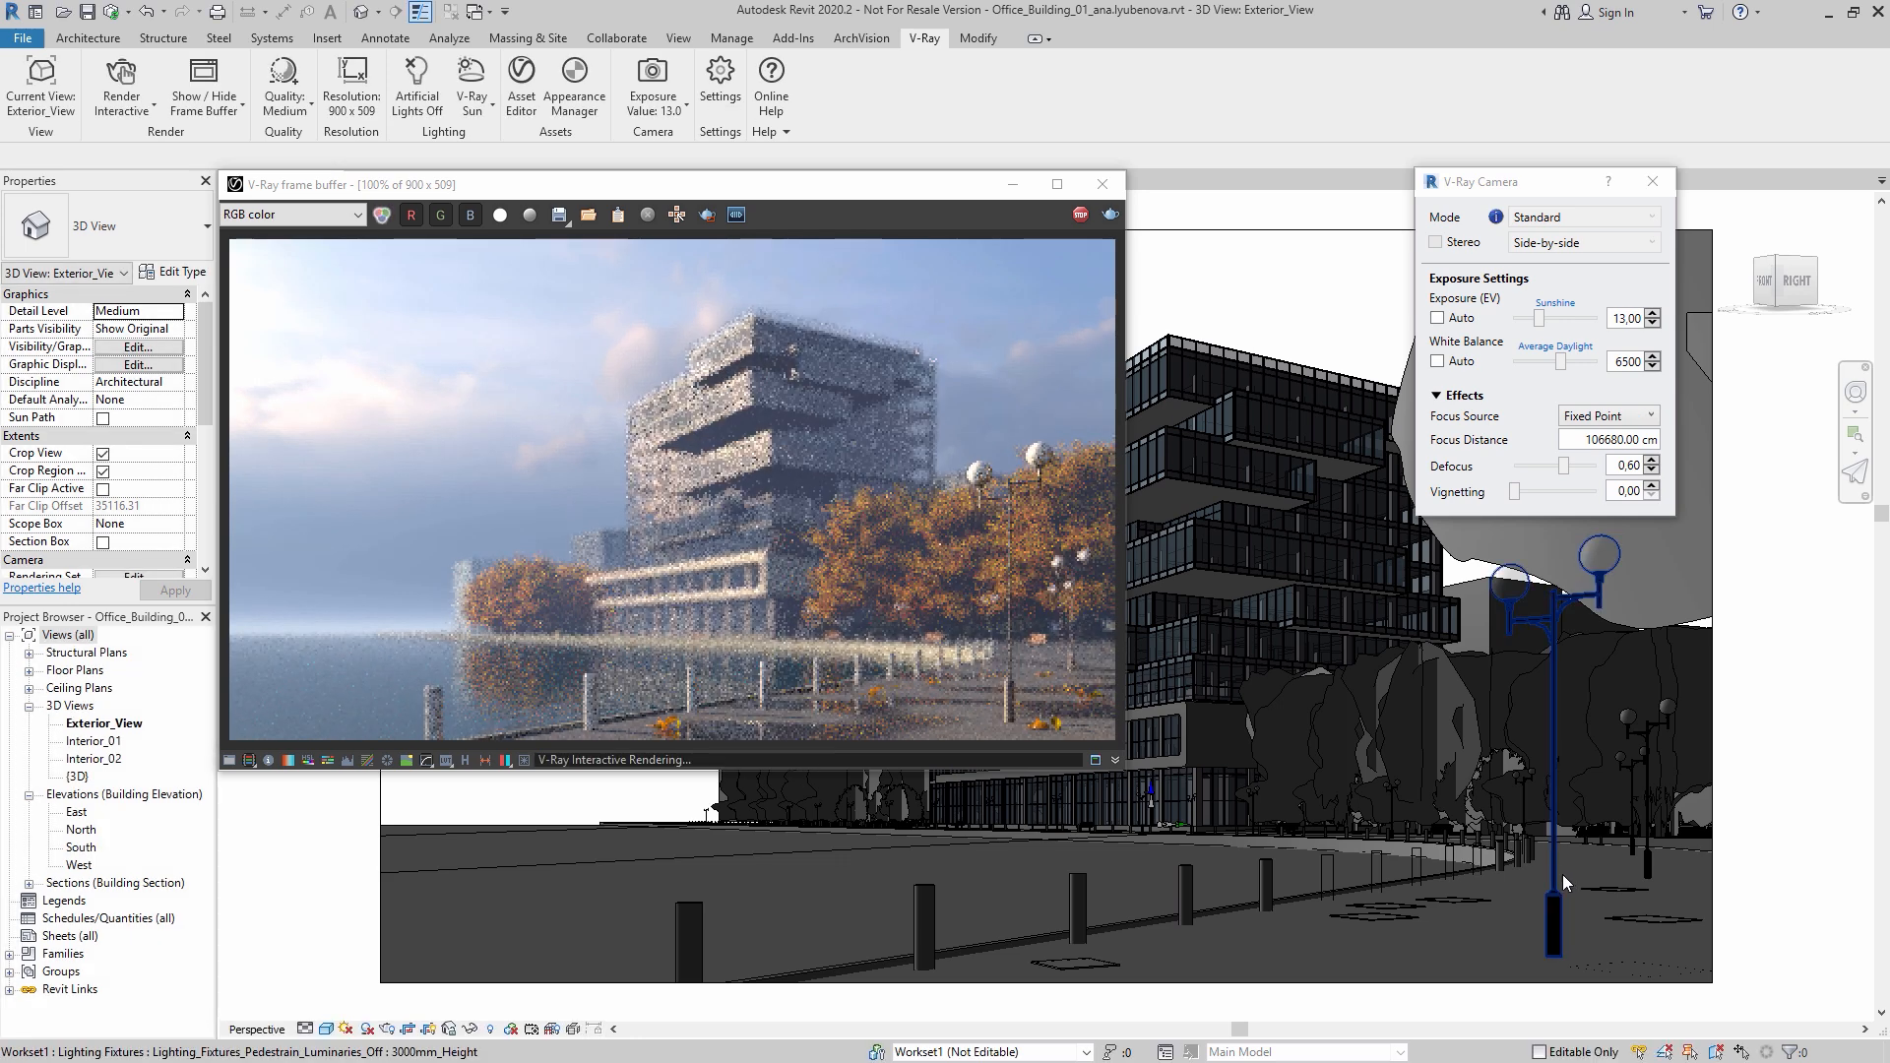
key(Escape)
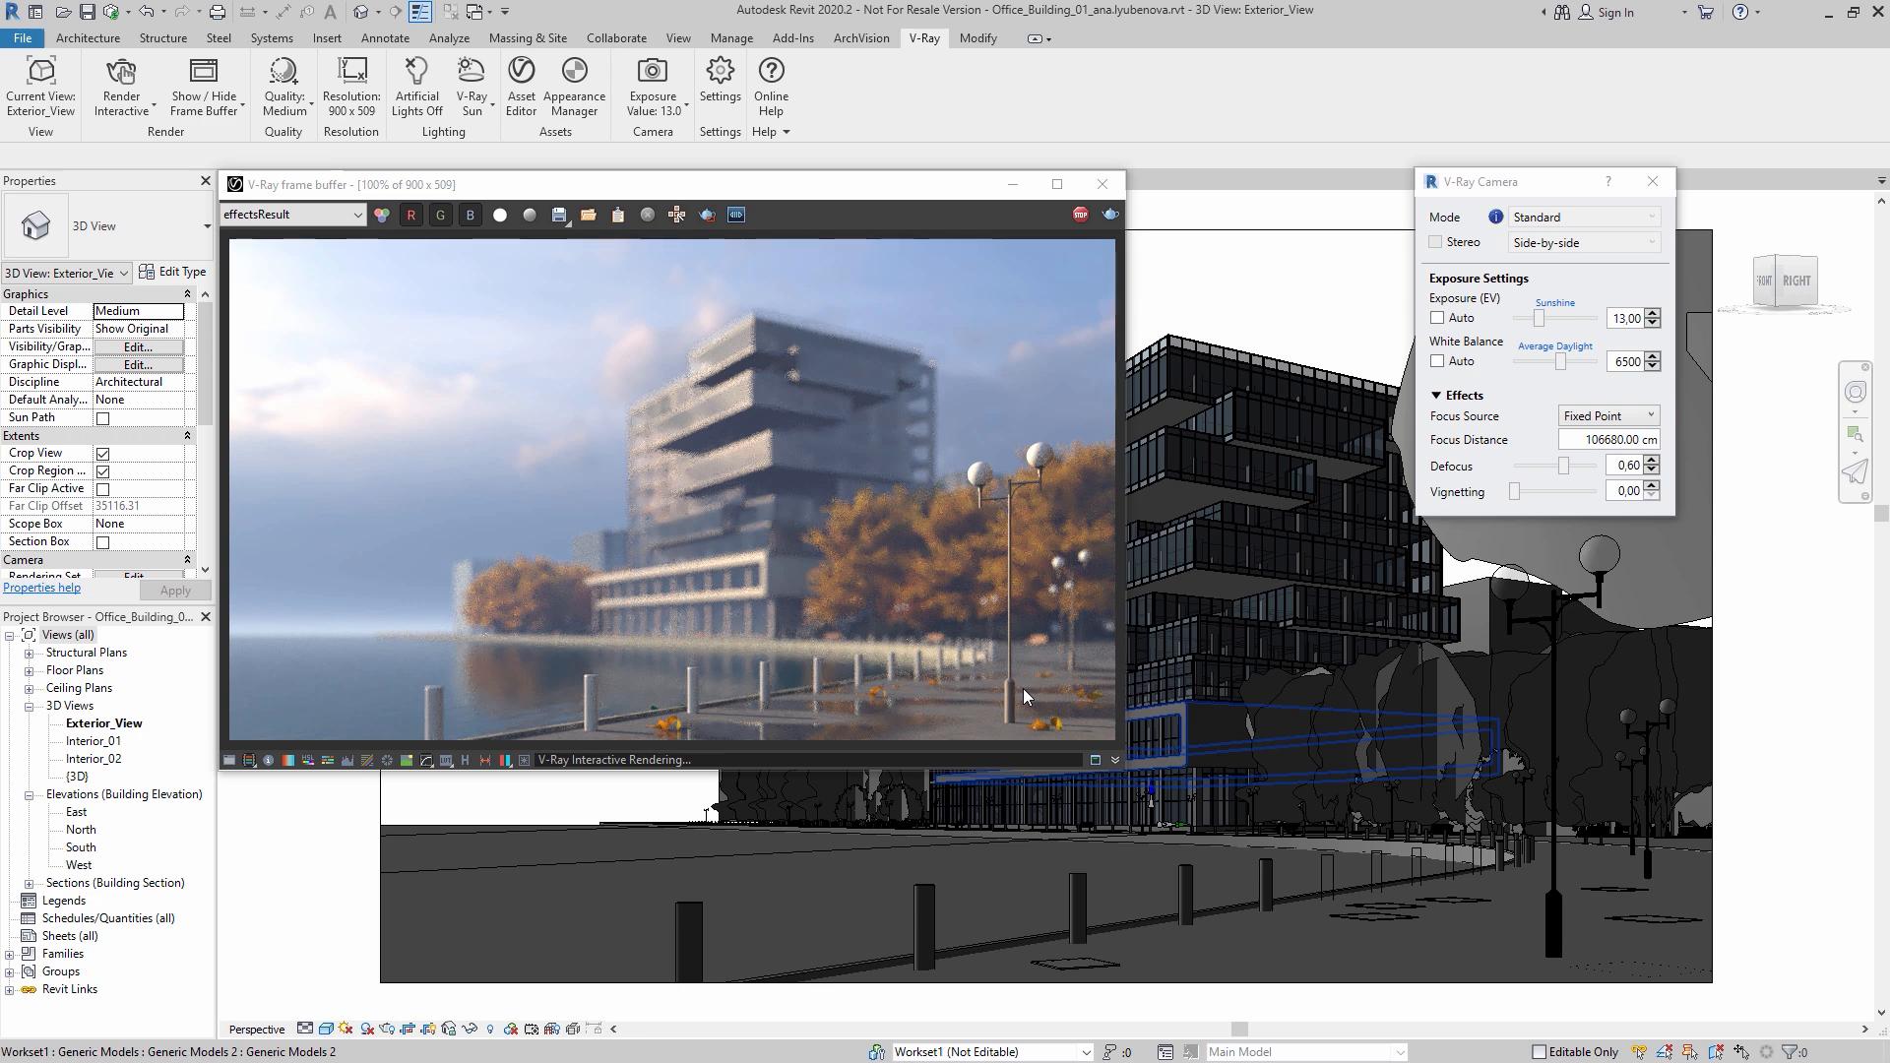
Step: Pick the camera focus point on the office building's facade
click(680, 107)
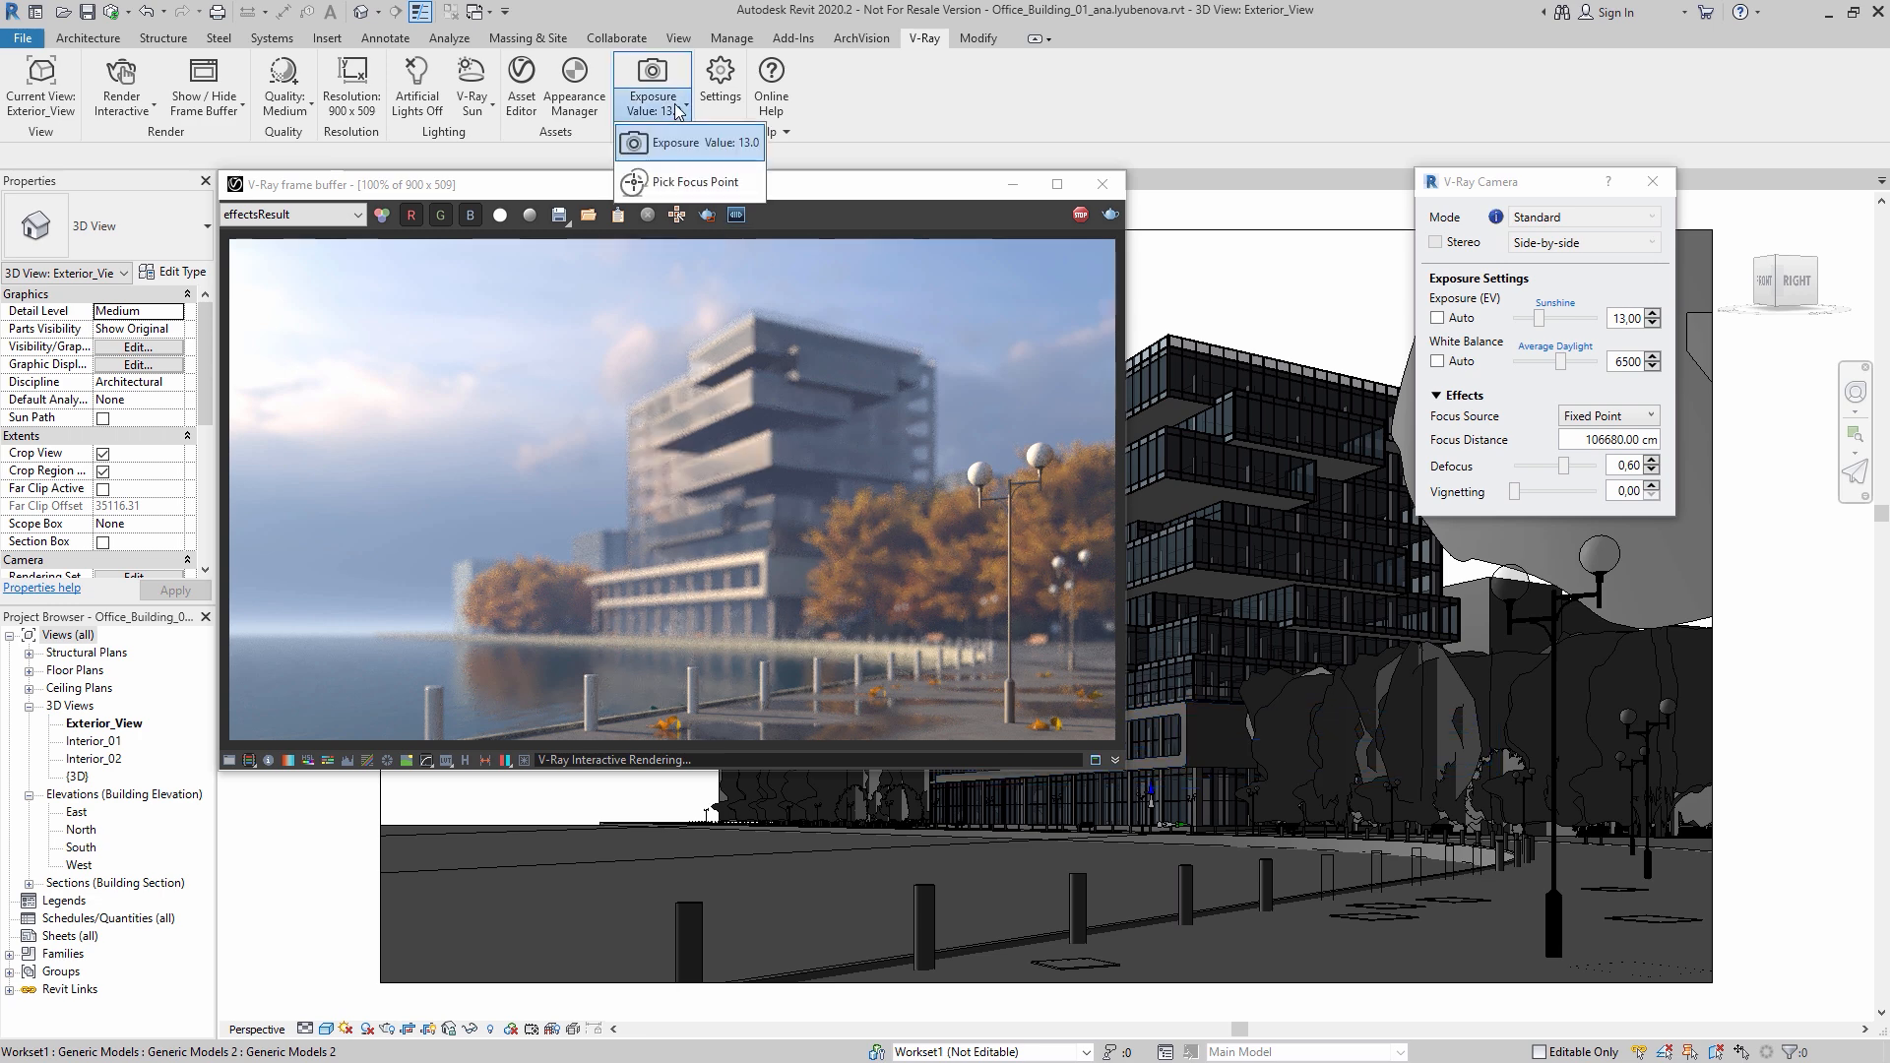
click(689, 180)
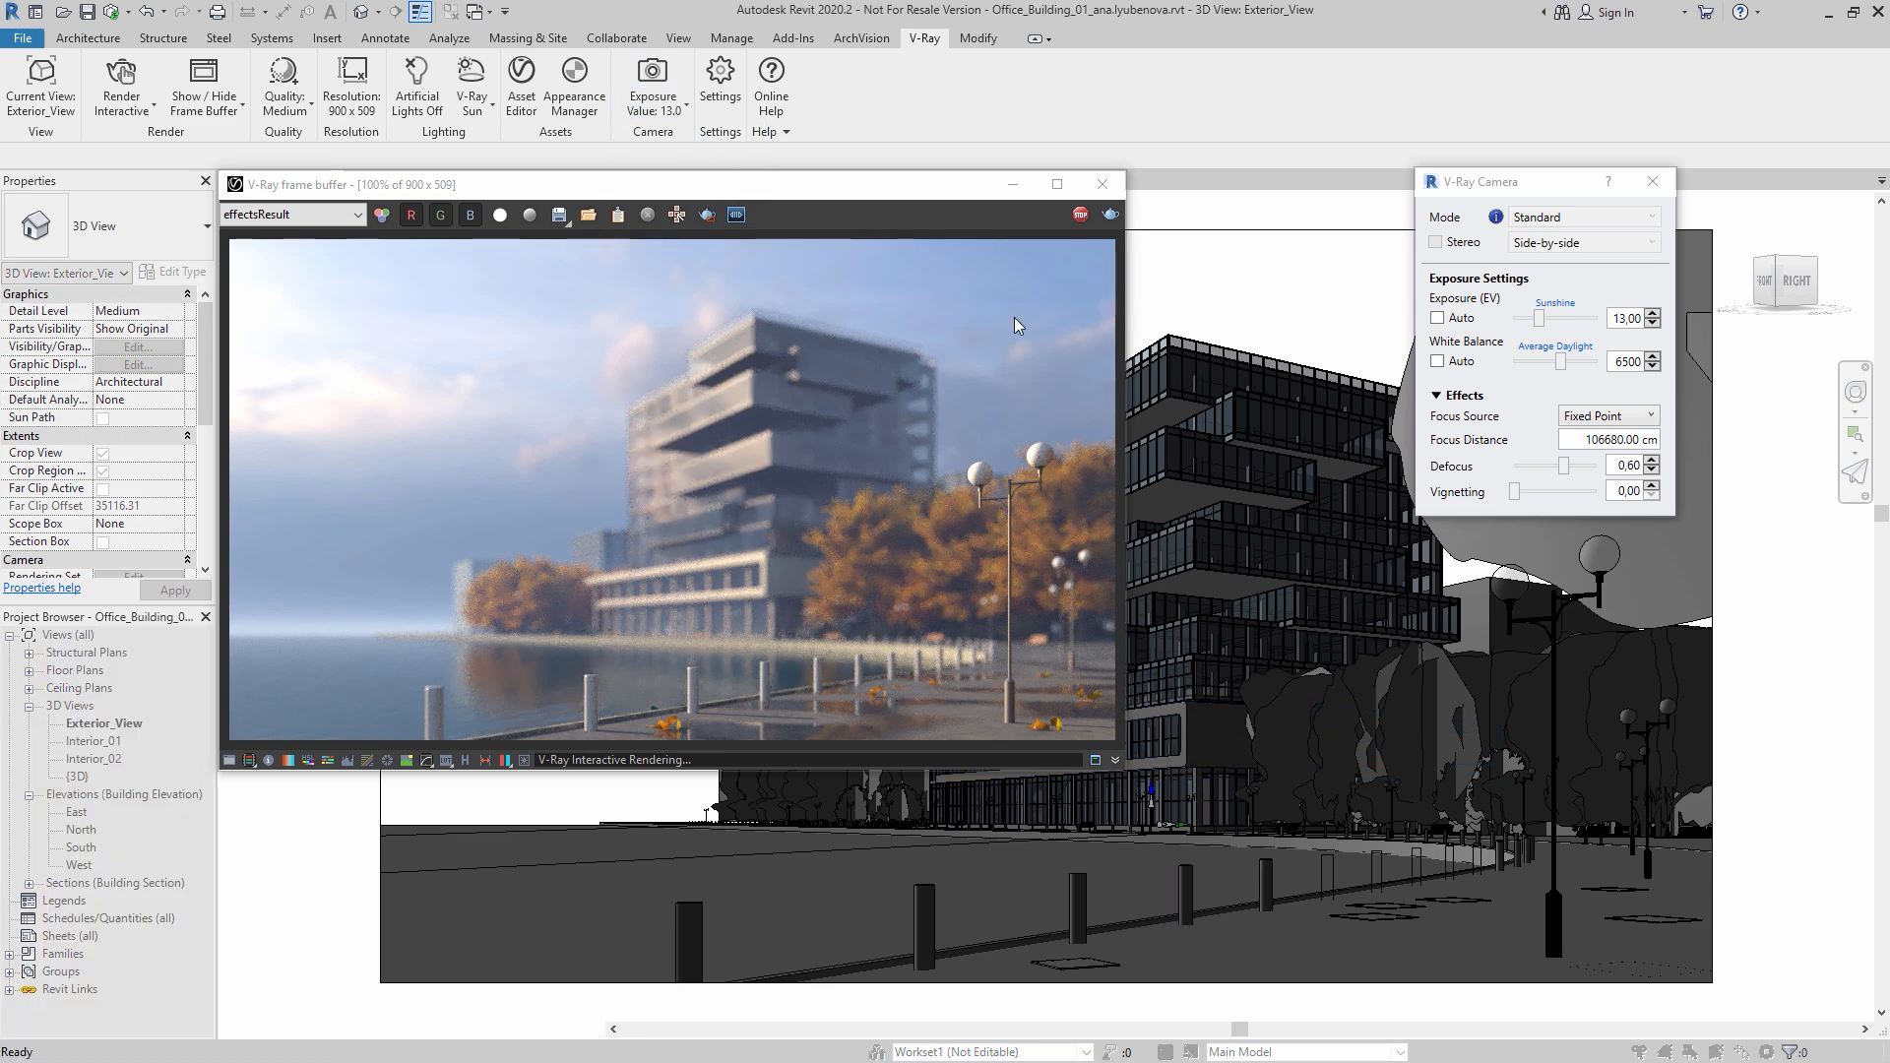
click(1196, 582)
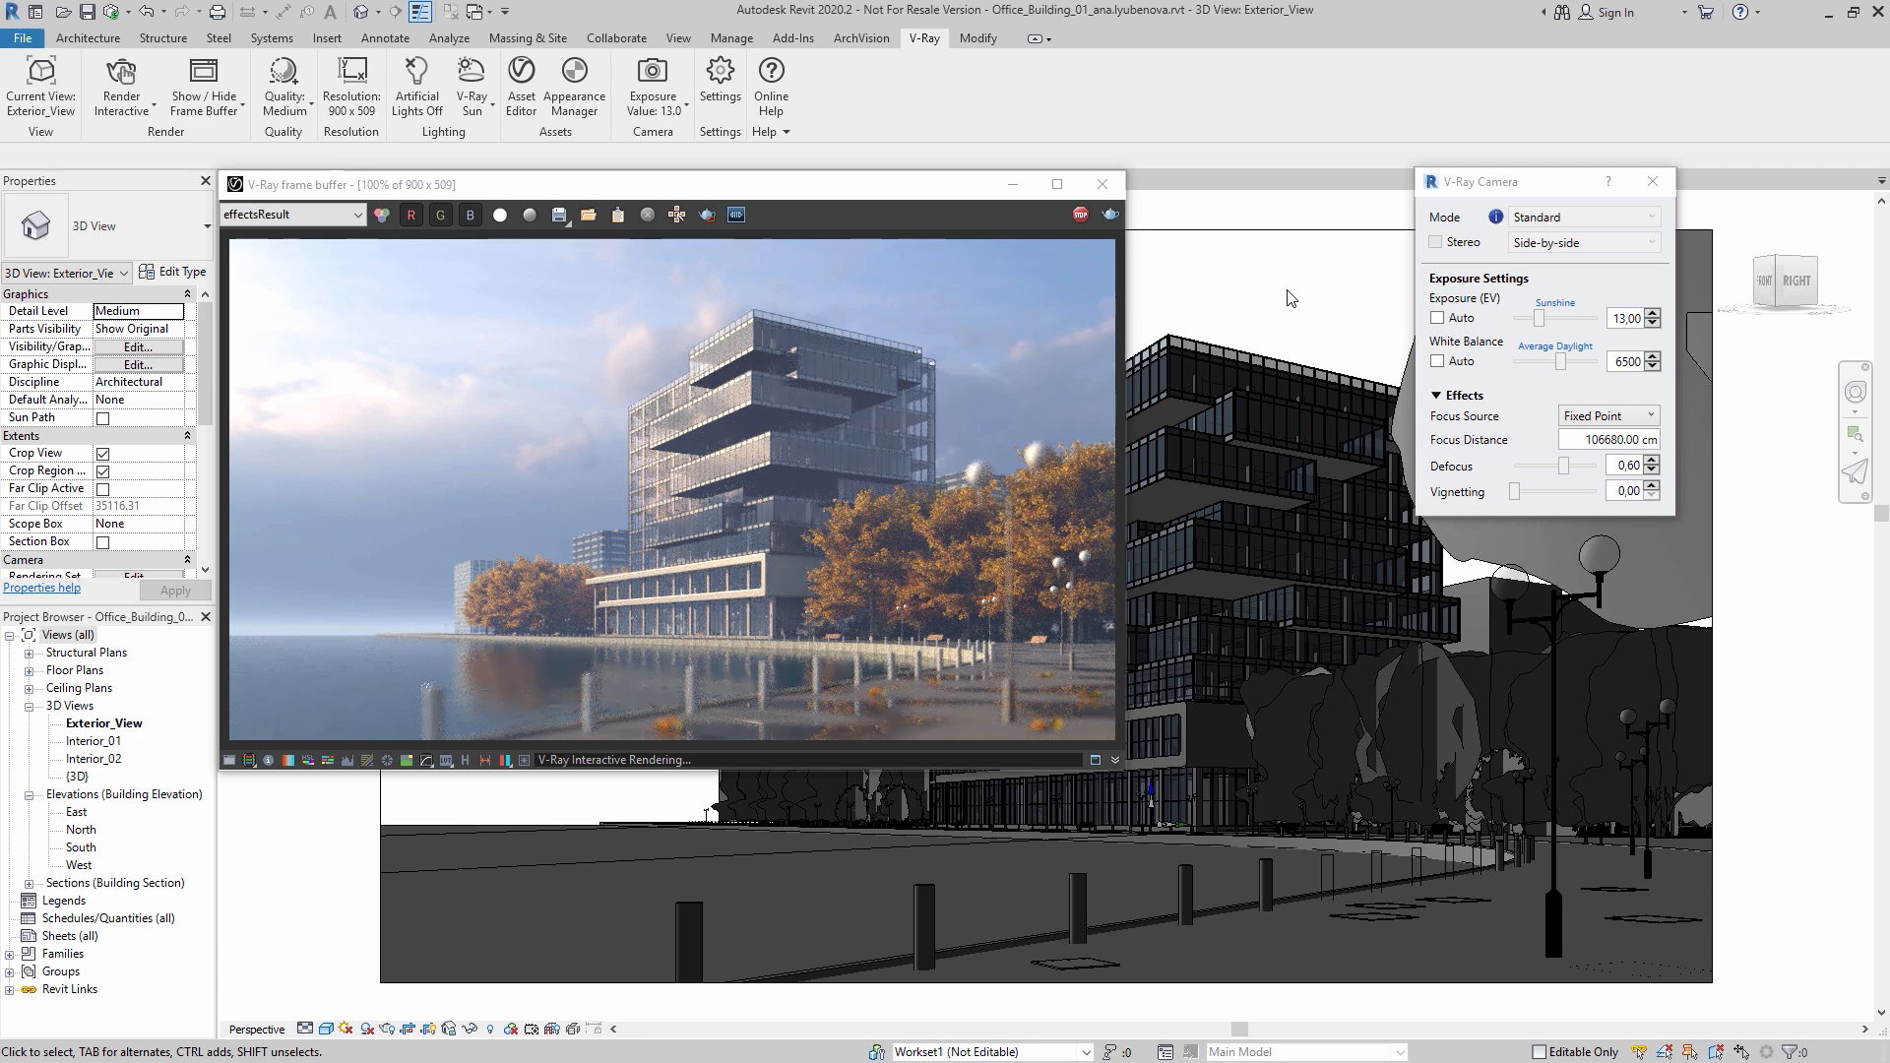
Step: Set the camera defocus to 0.20, close the camera settings and stop the interactive render
drag(1562, 466, 1537, 469)
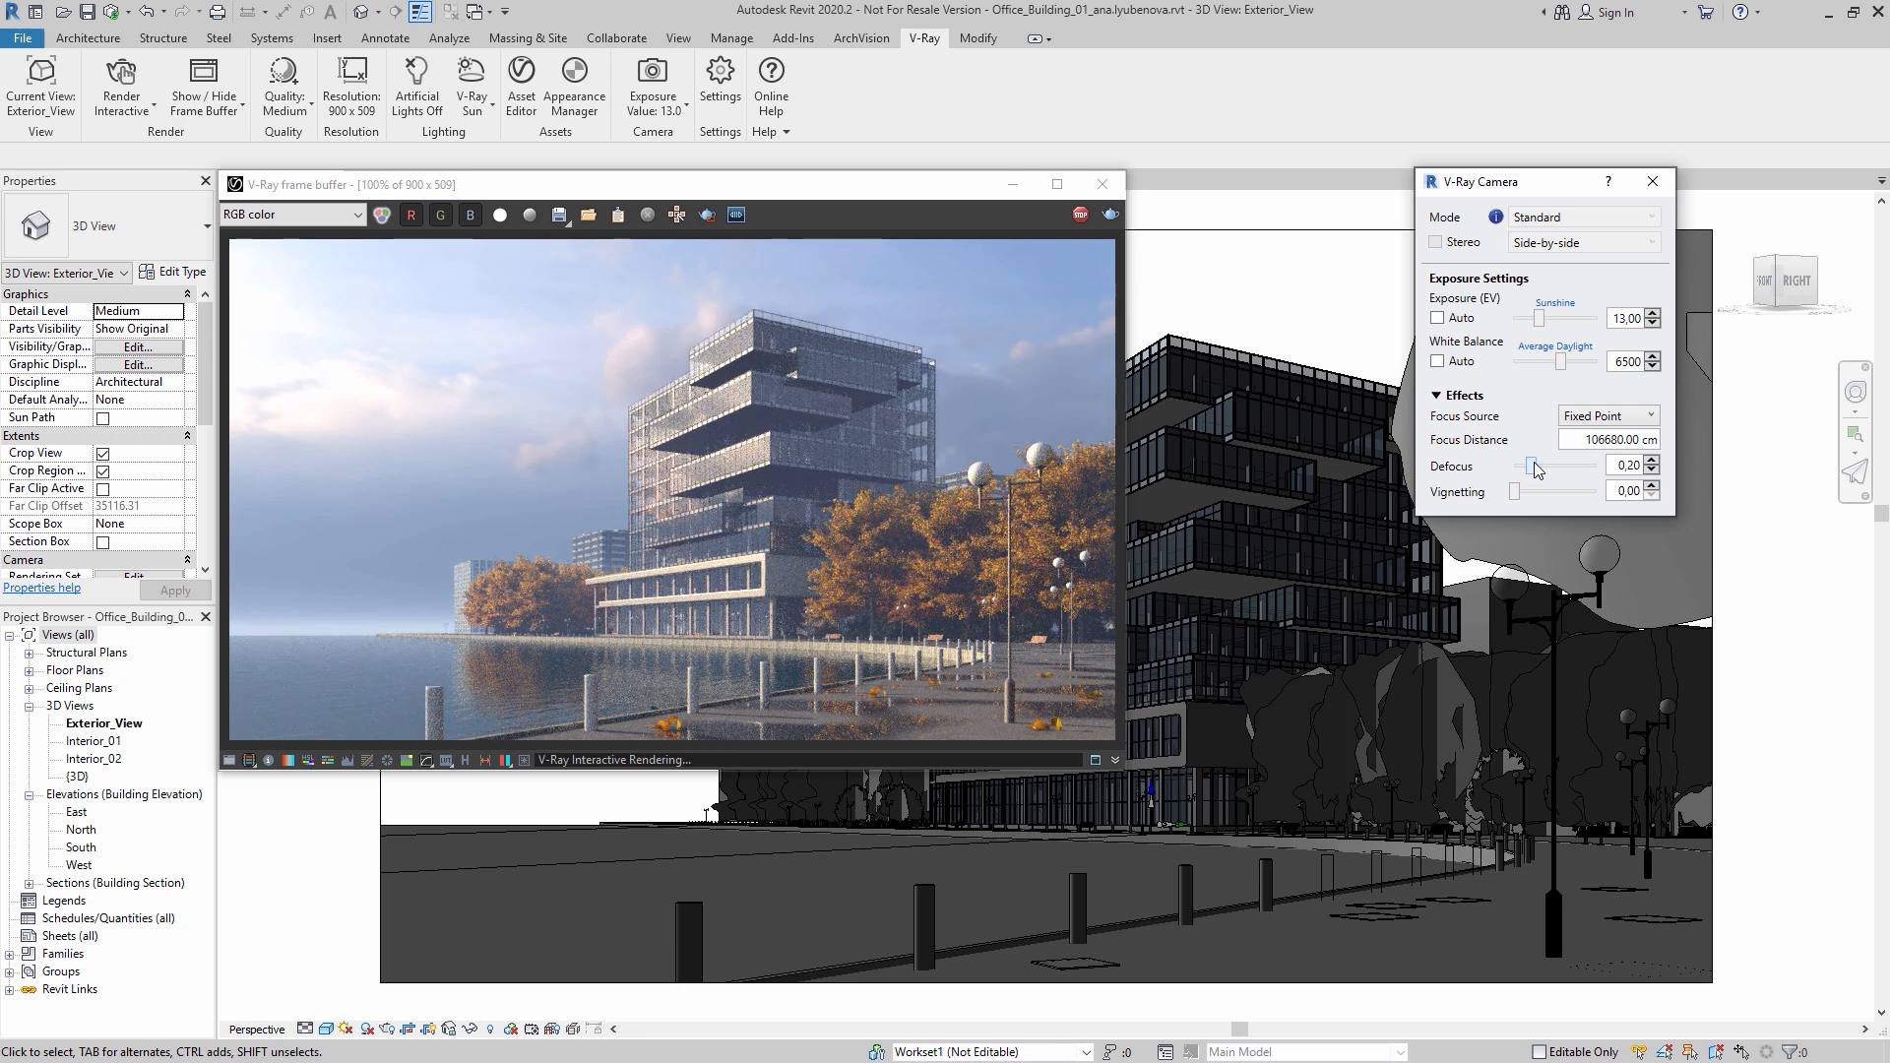
click(1652, 187)
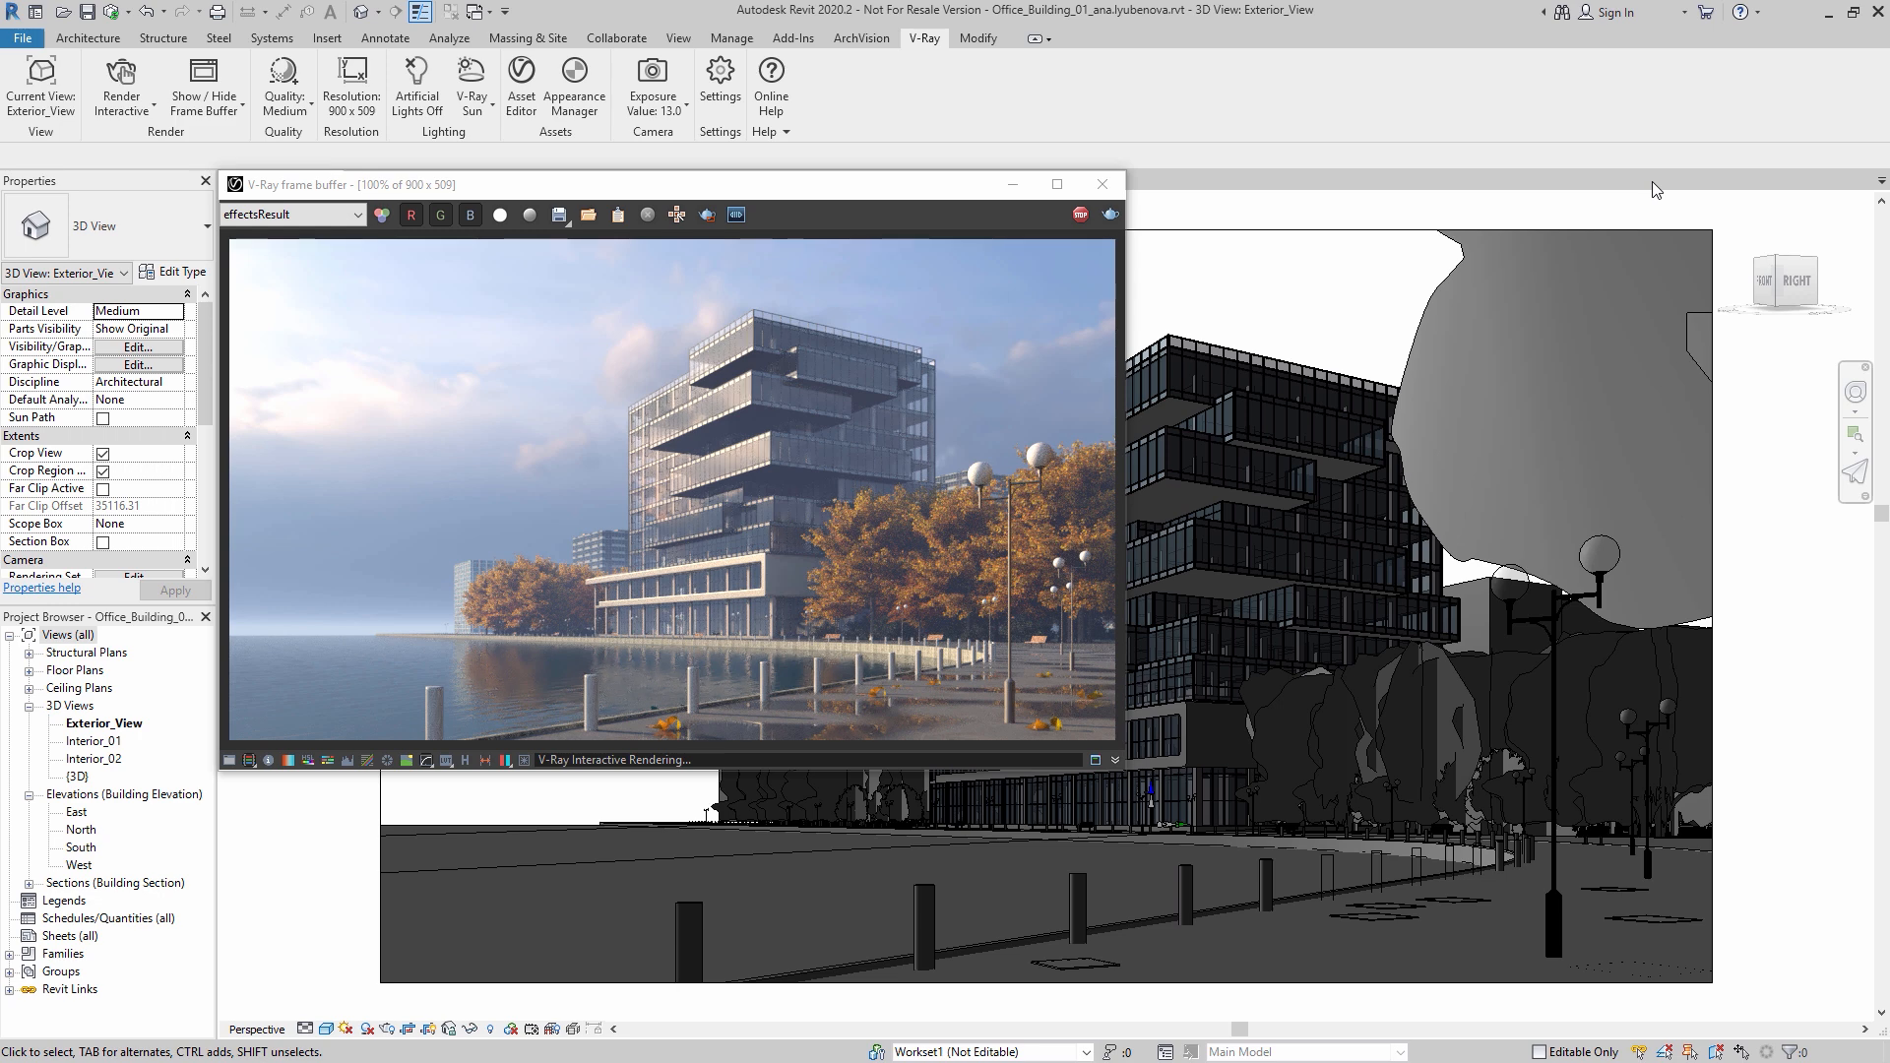
click(1080, 217)
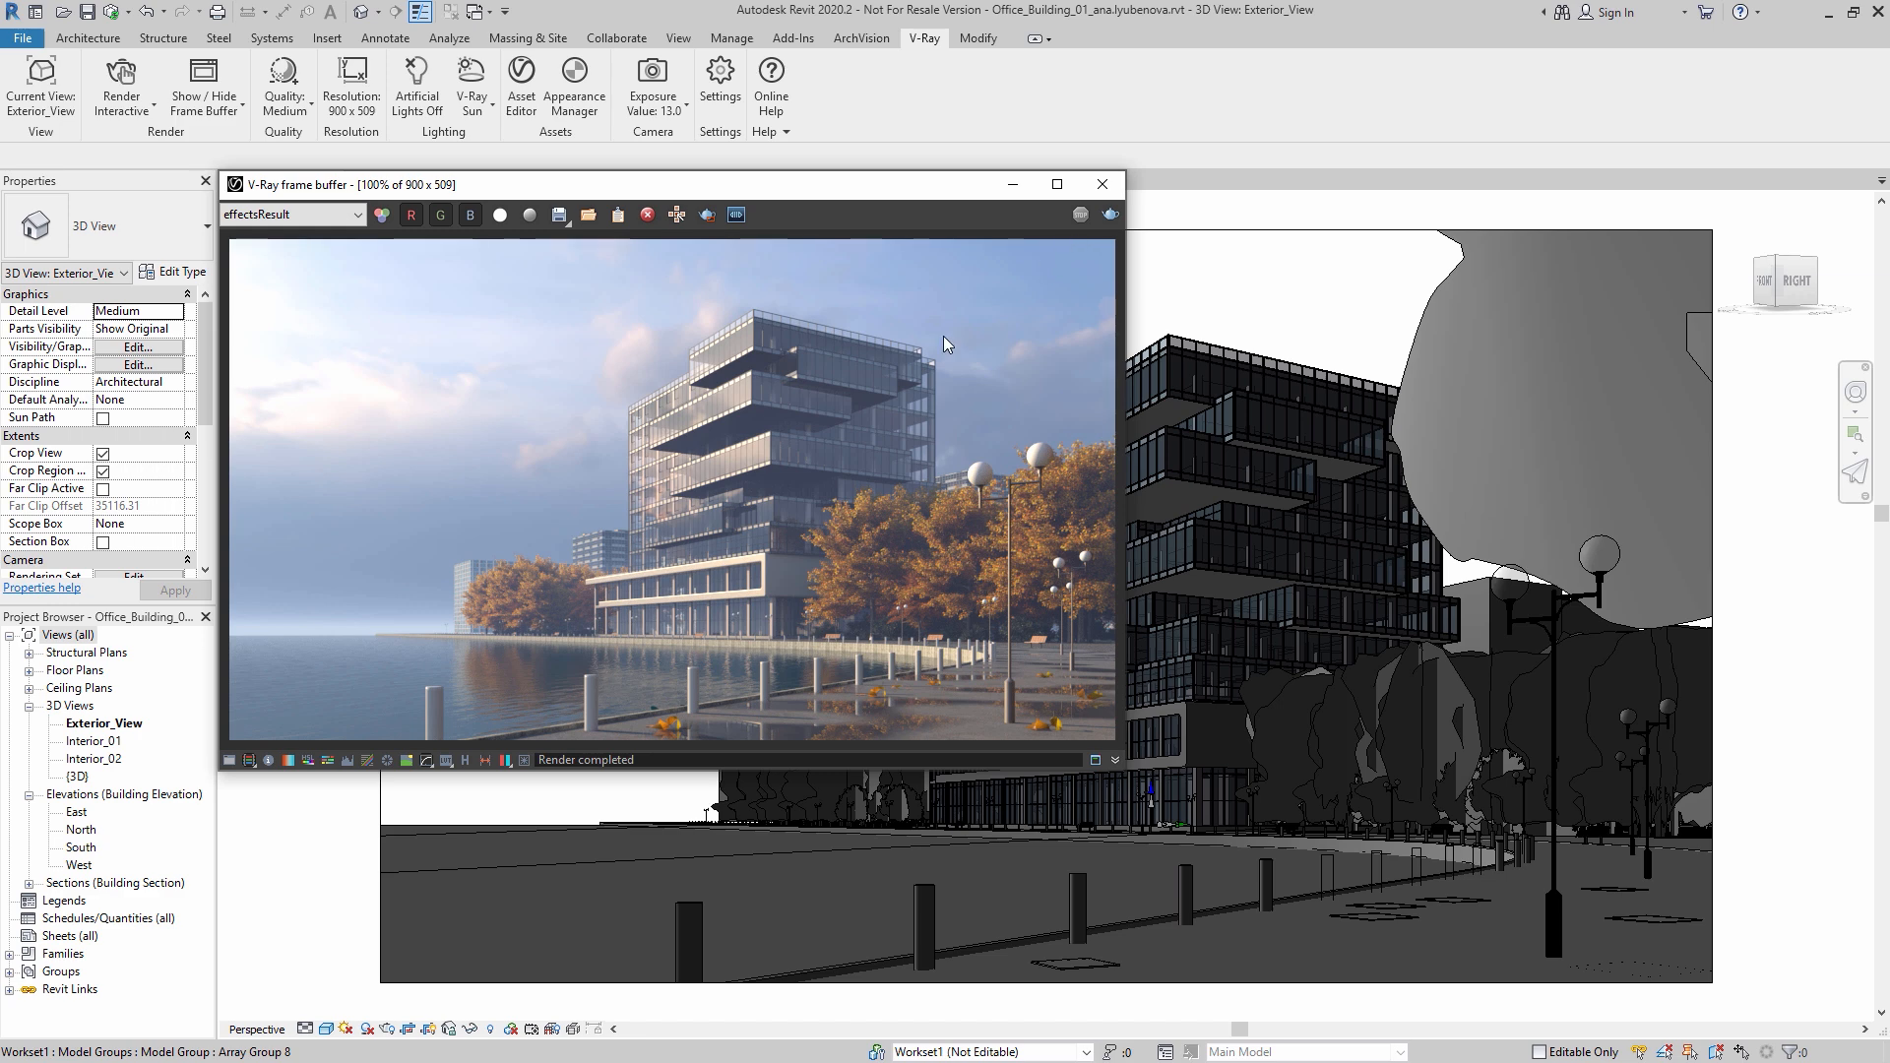
Step: Enable Exposure correction with exposure 0.19, highlight burn 0.70 and contrast 0.24, and set the White Balance temperature to 6193
click(230, 760)
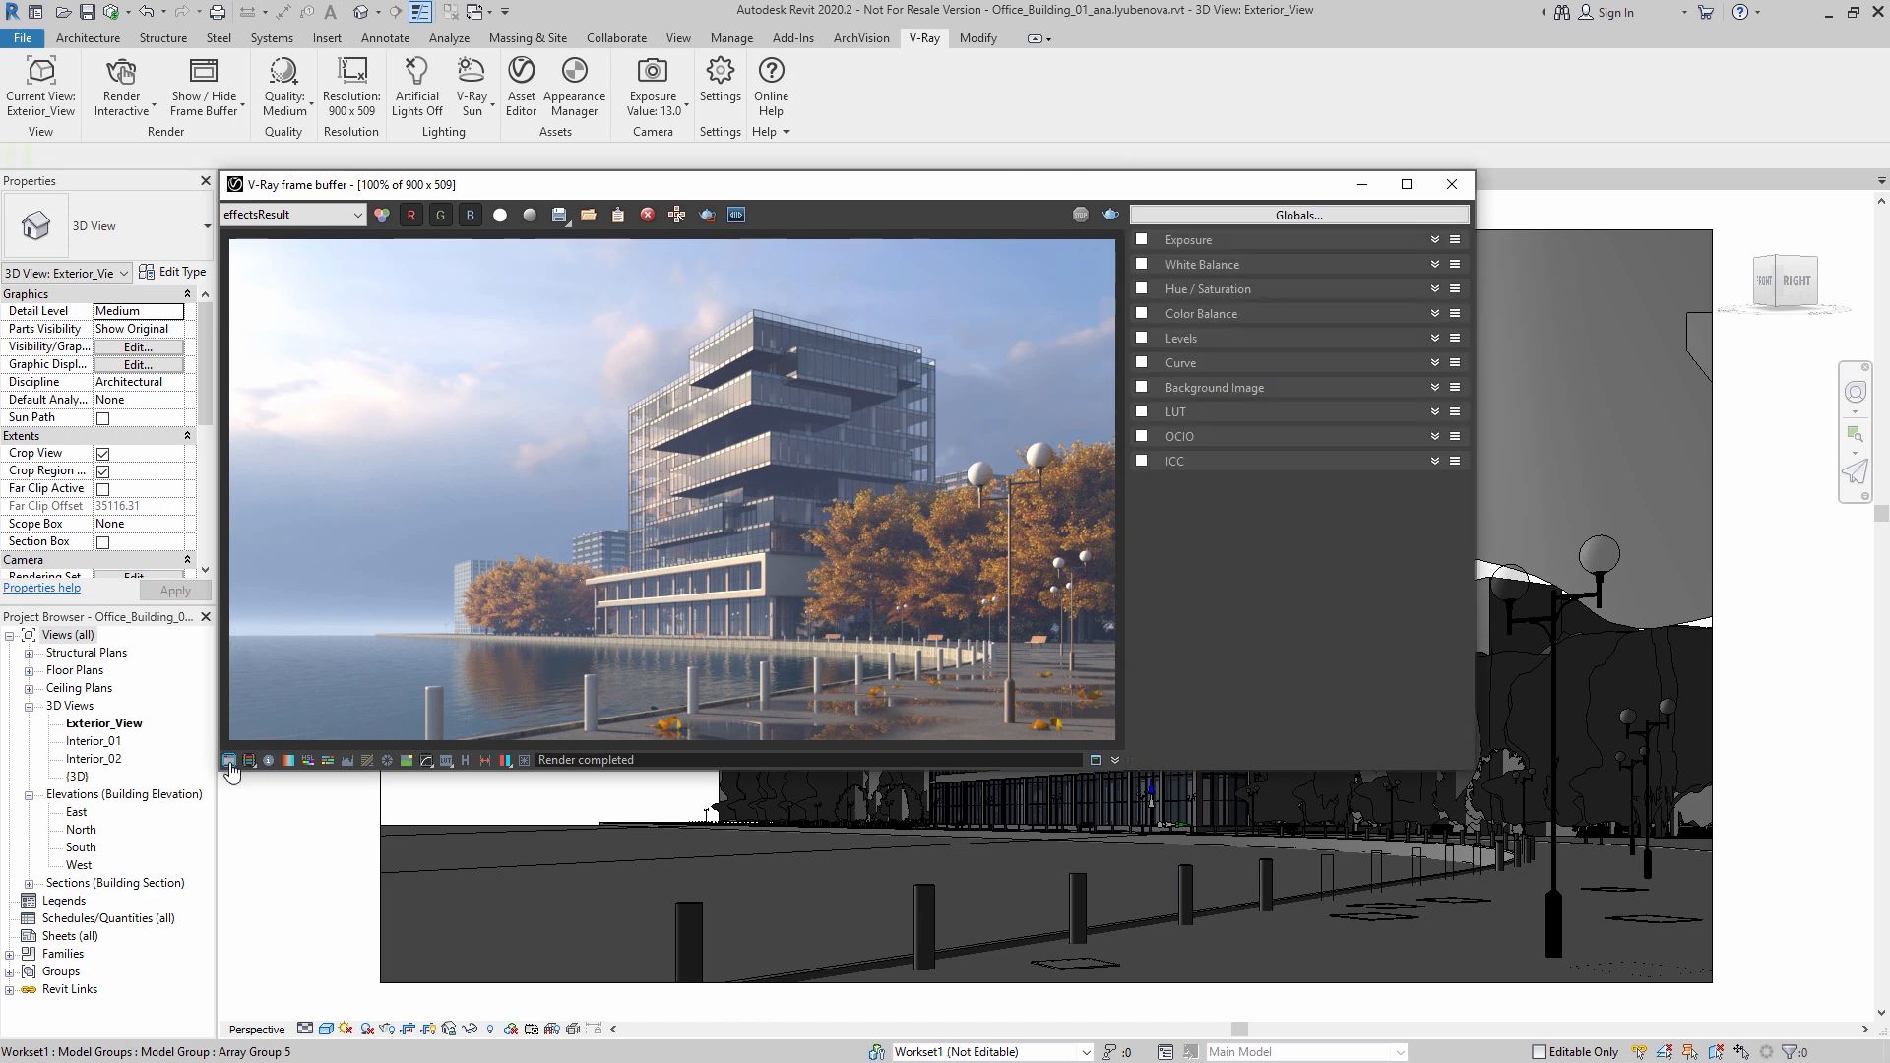
click(1141, 240)
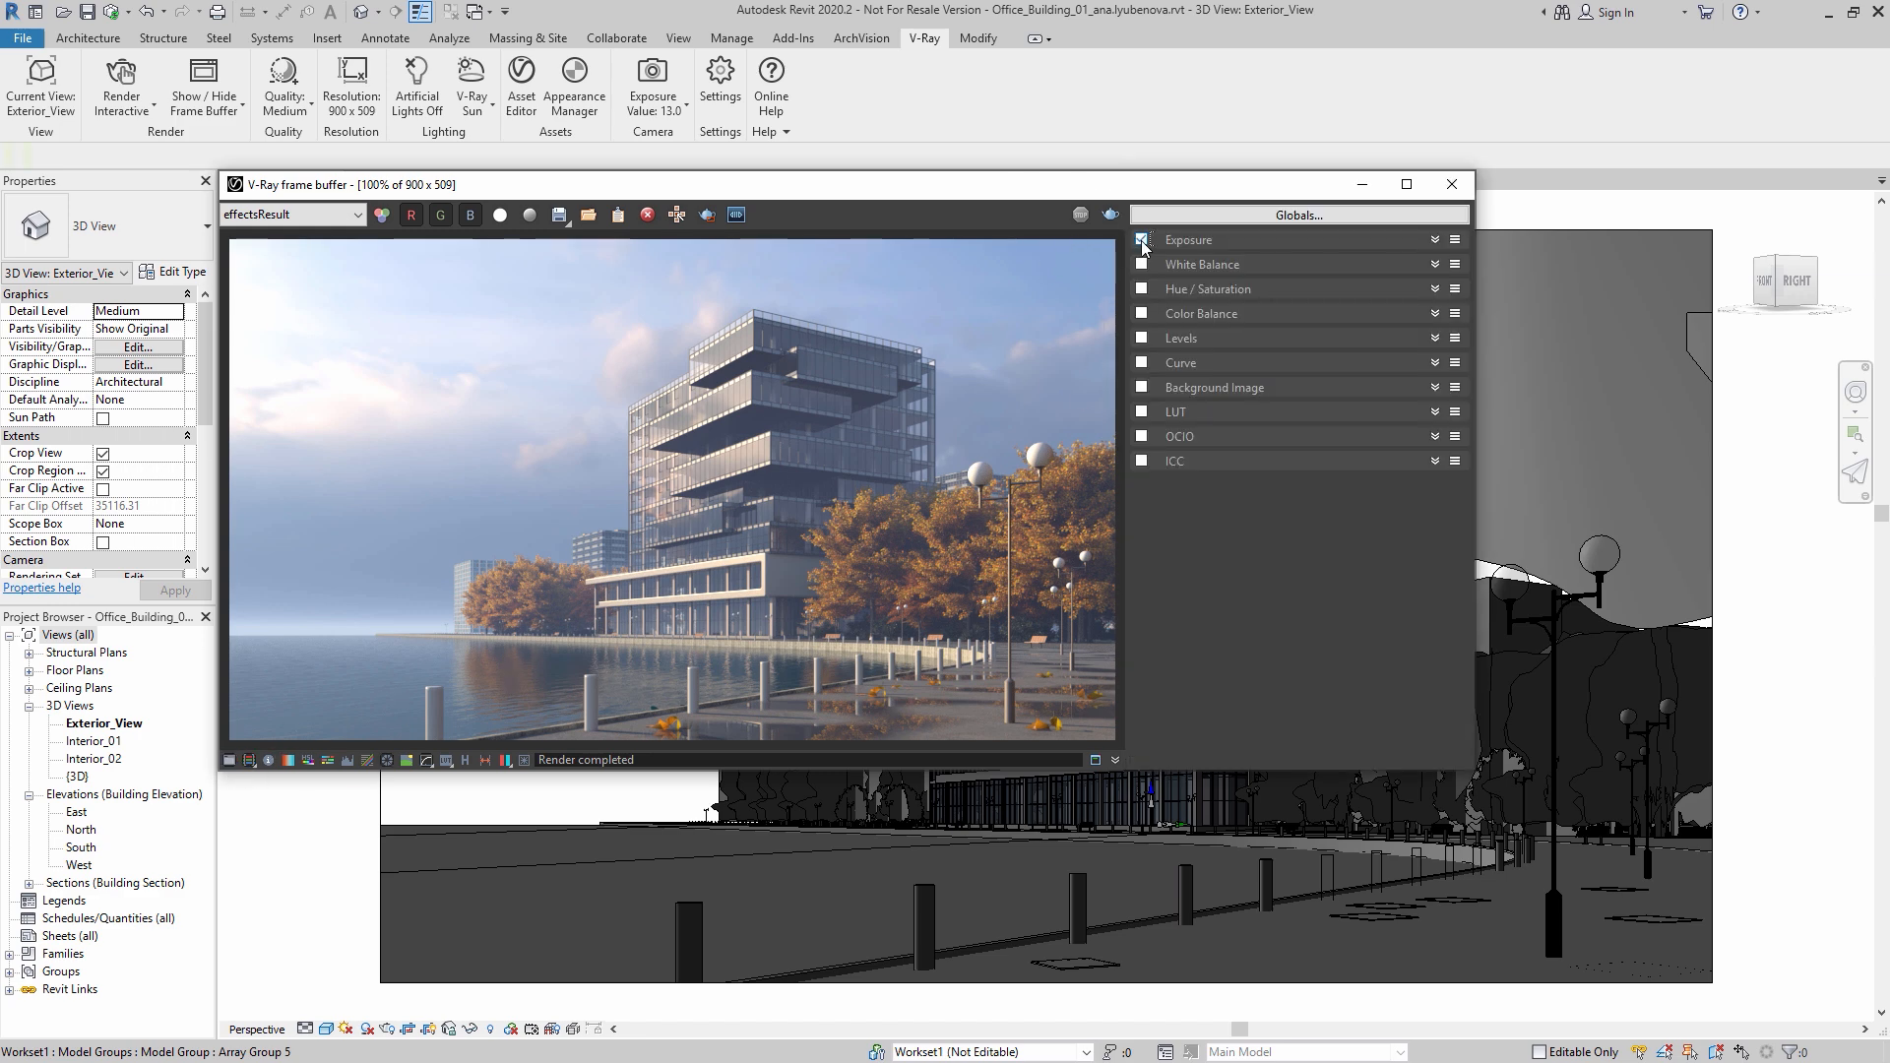
click(1433, 242)
drag(1277, 291, 1288, 287)
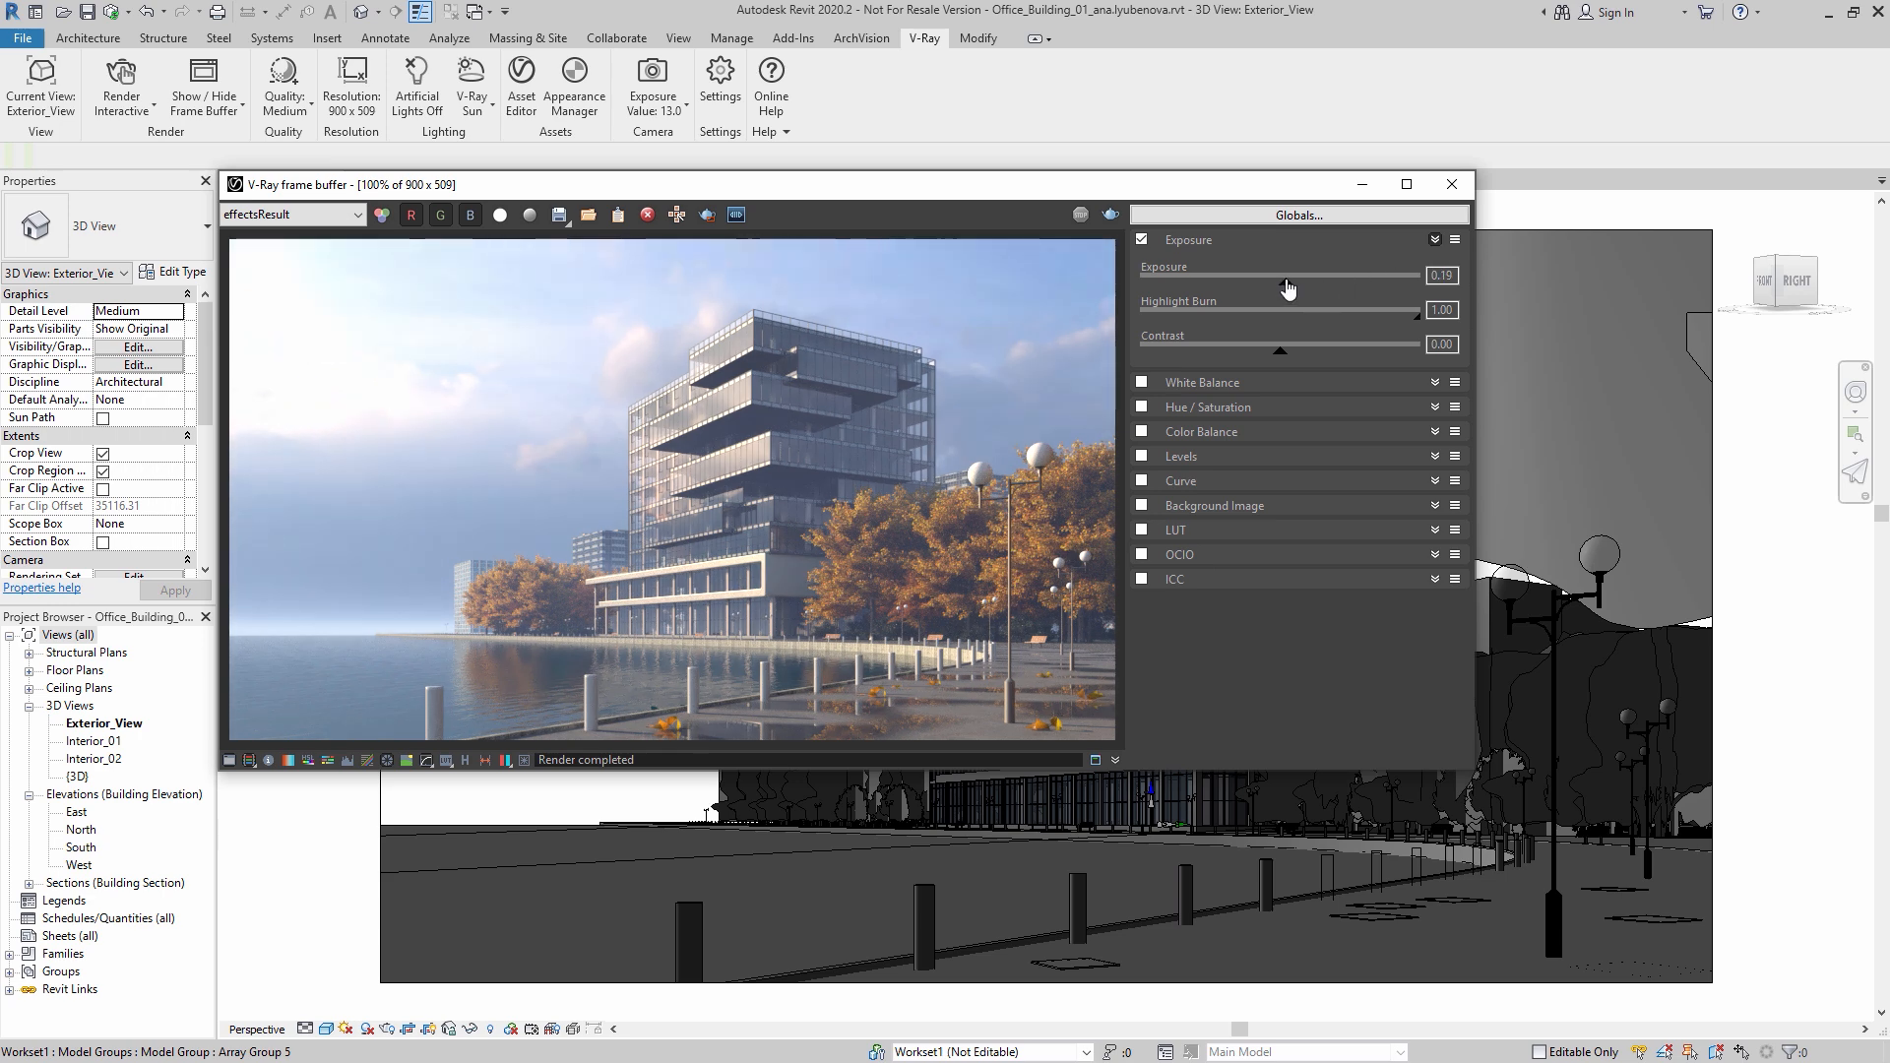
mouse_move(1418, 315)
mouse_down()
mouse_move(1331, 325)
mouse_move(1296, 354)
mouse_move(1317, 357)
mouse_up()
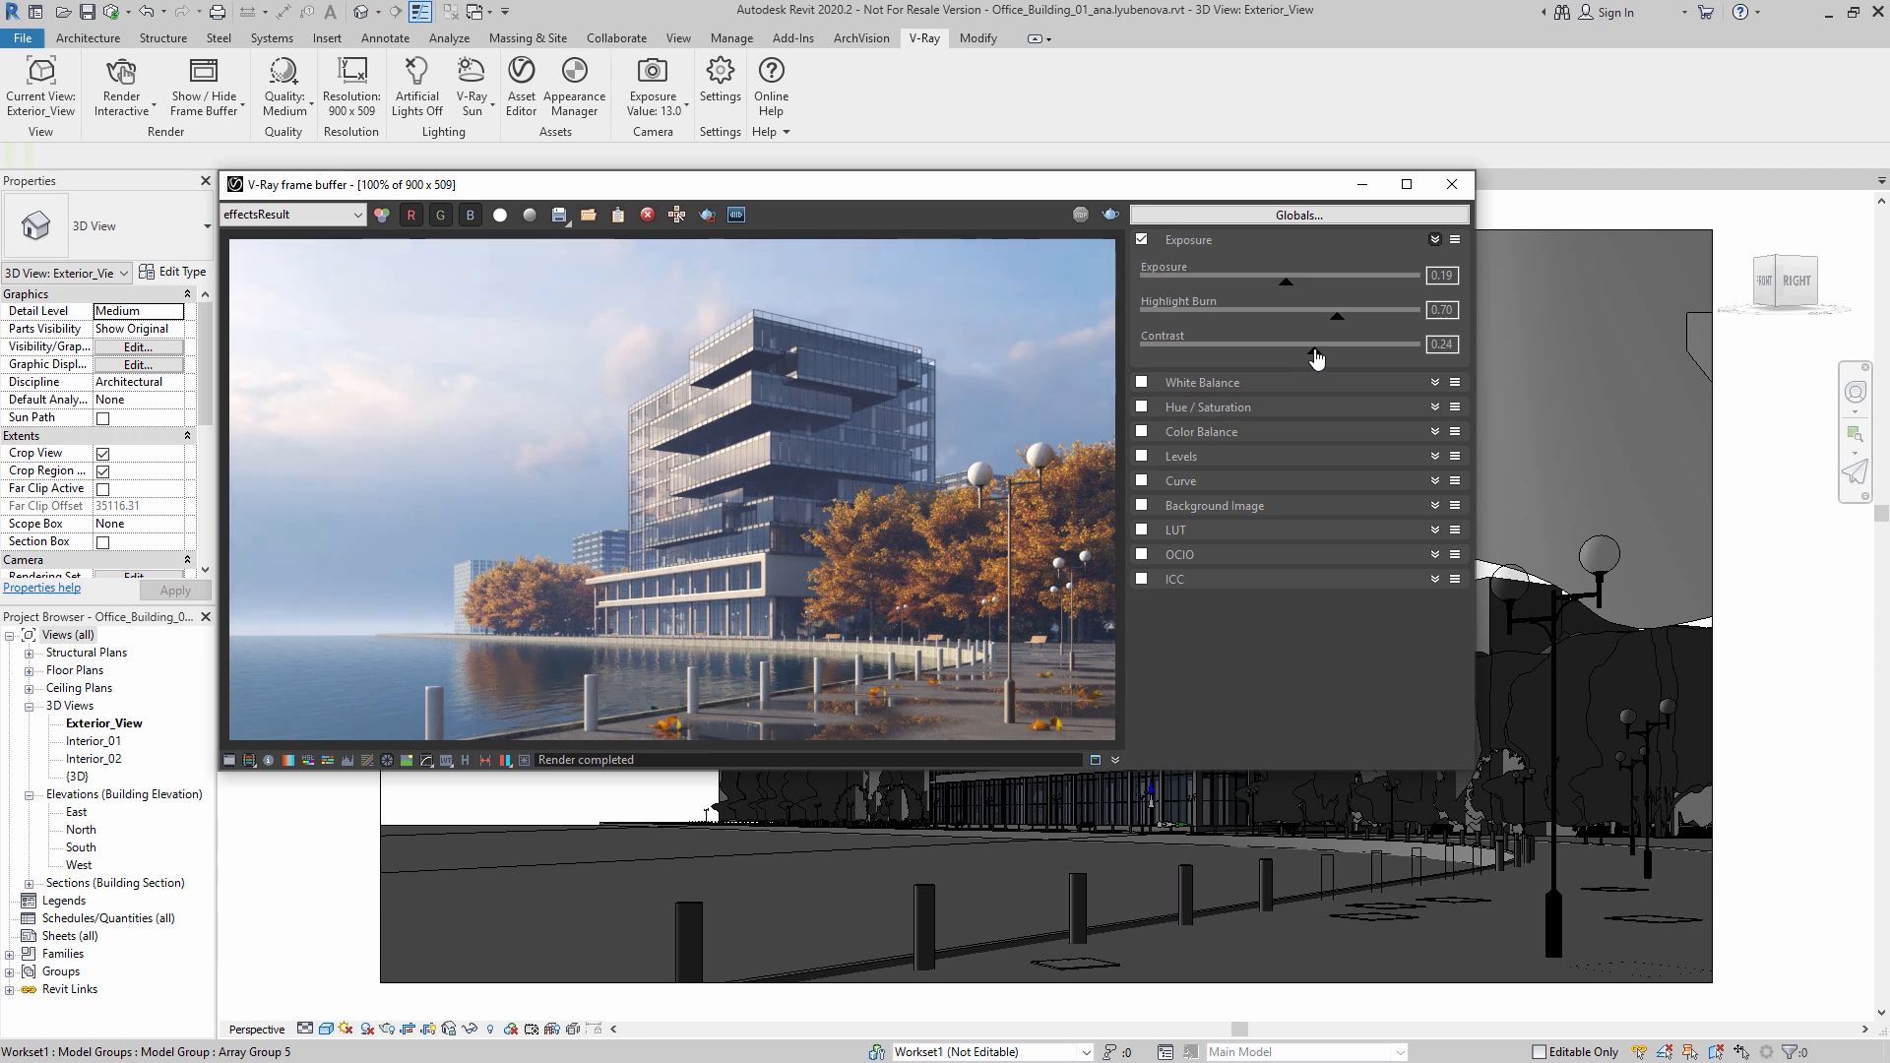
click(1143, 382)
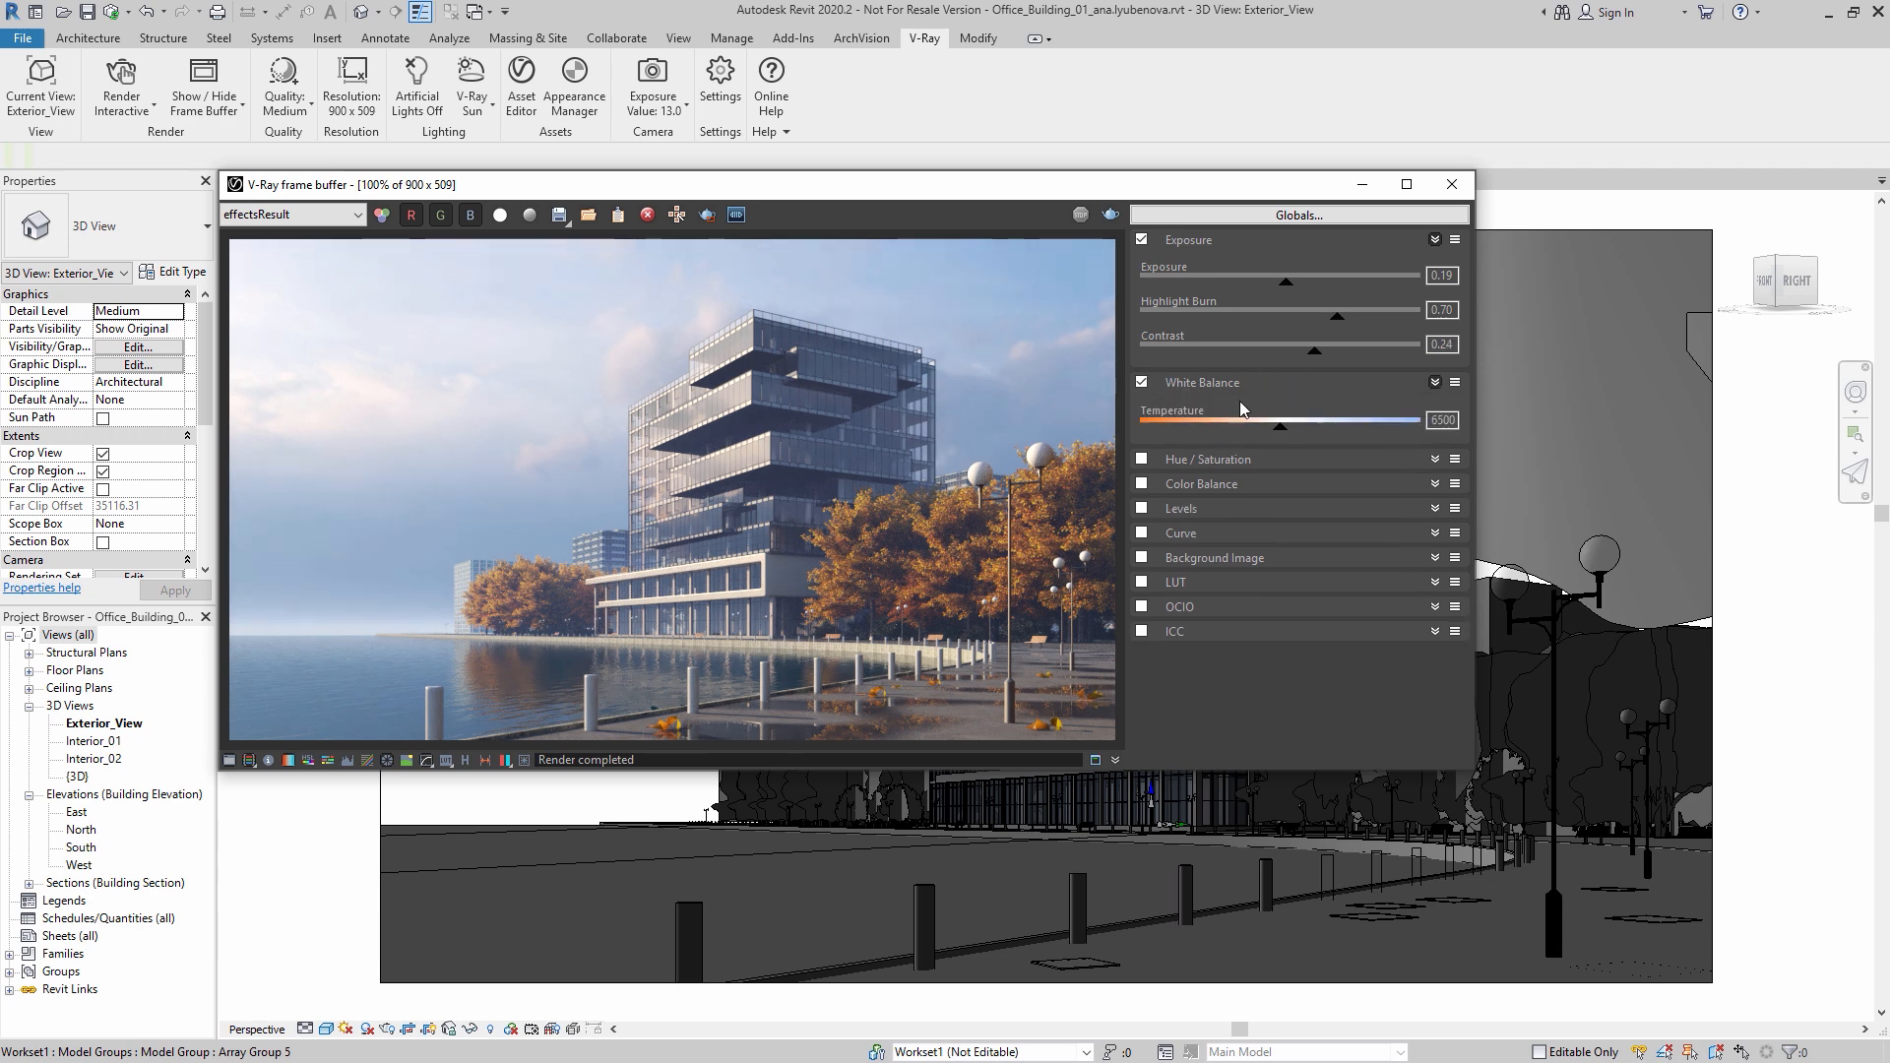
mouse_move(1280, 429)
mouse_down()
mouse_move(1338, 431)
mouse_move(1270, 437)
mouse_up()
Step: Enable Color Balance and adjust the shadows and midtones slightly, setting the highlights to cyan/red -0.16 and yellow/blue 0.10
click(1142, 485)
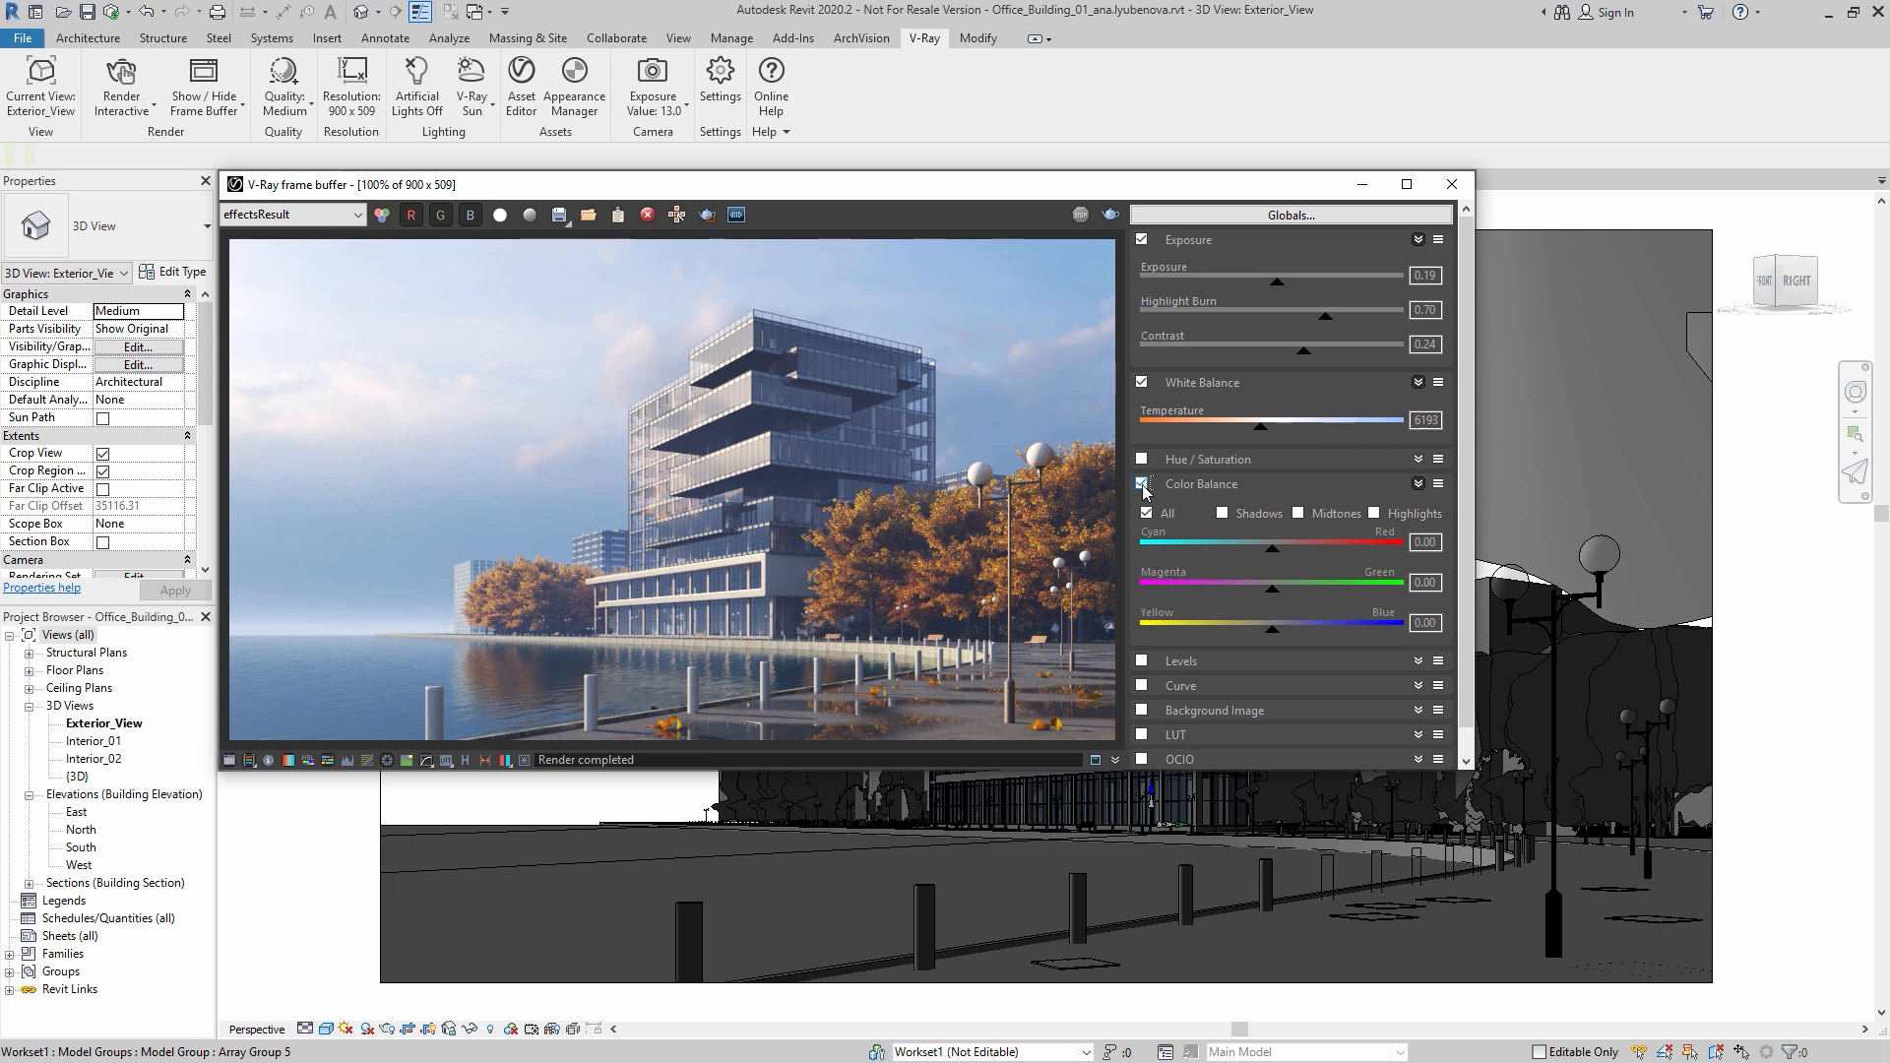
click(1223, 513)
drag(1272, 548, 1268, 588)
click(1298, 513)
drag(1272, 589, 1264, 638)
click(1374, 513)
drag(1272, 557, 1251, 559)
drag(1272, 638, 1286, 649)
Step: Enable the Curve correction and shape it into a gentle S-curve that lifts the highlights and darkens the shadows
scroll(1295, 679, down, 1)
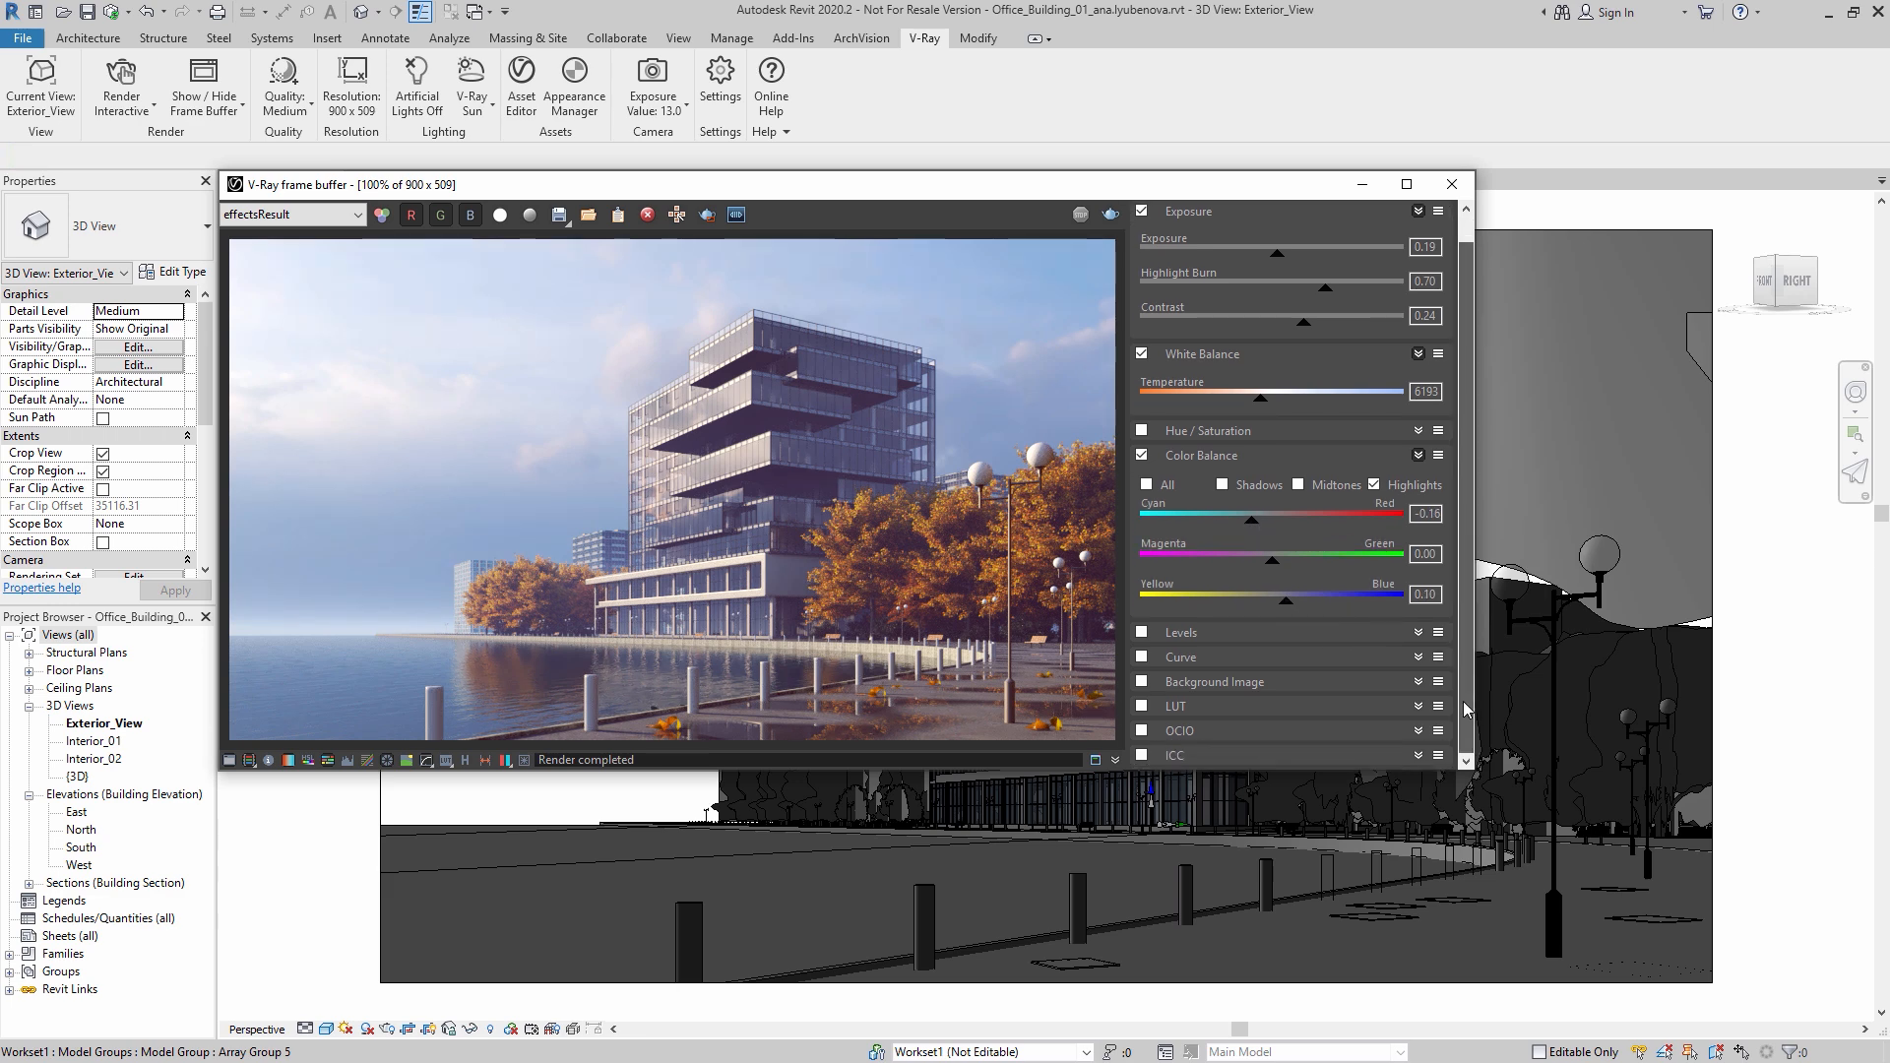
click(1239, 661)
click(1141, 656)
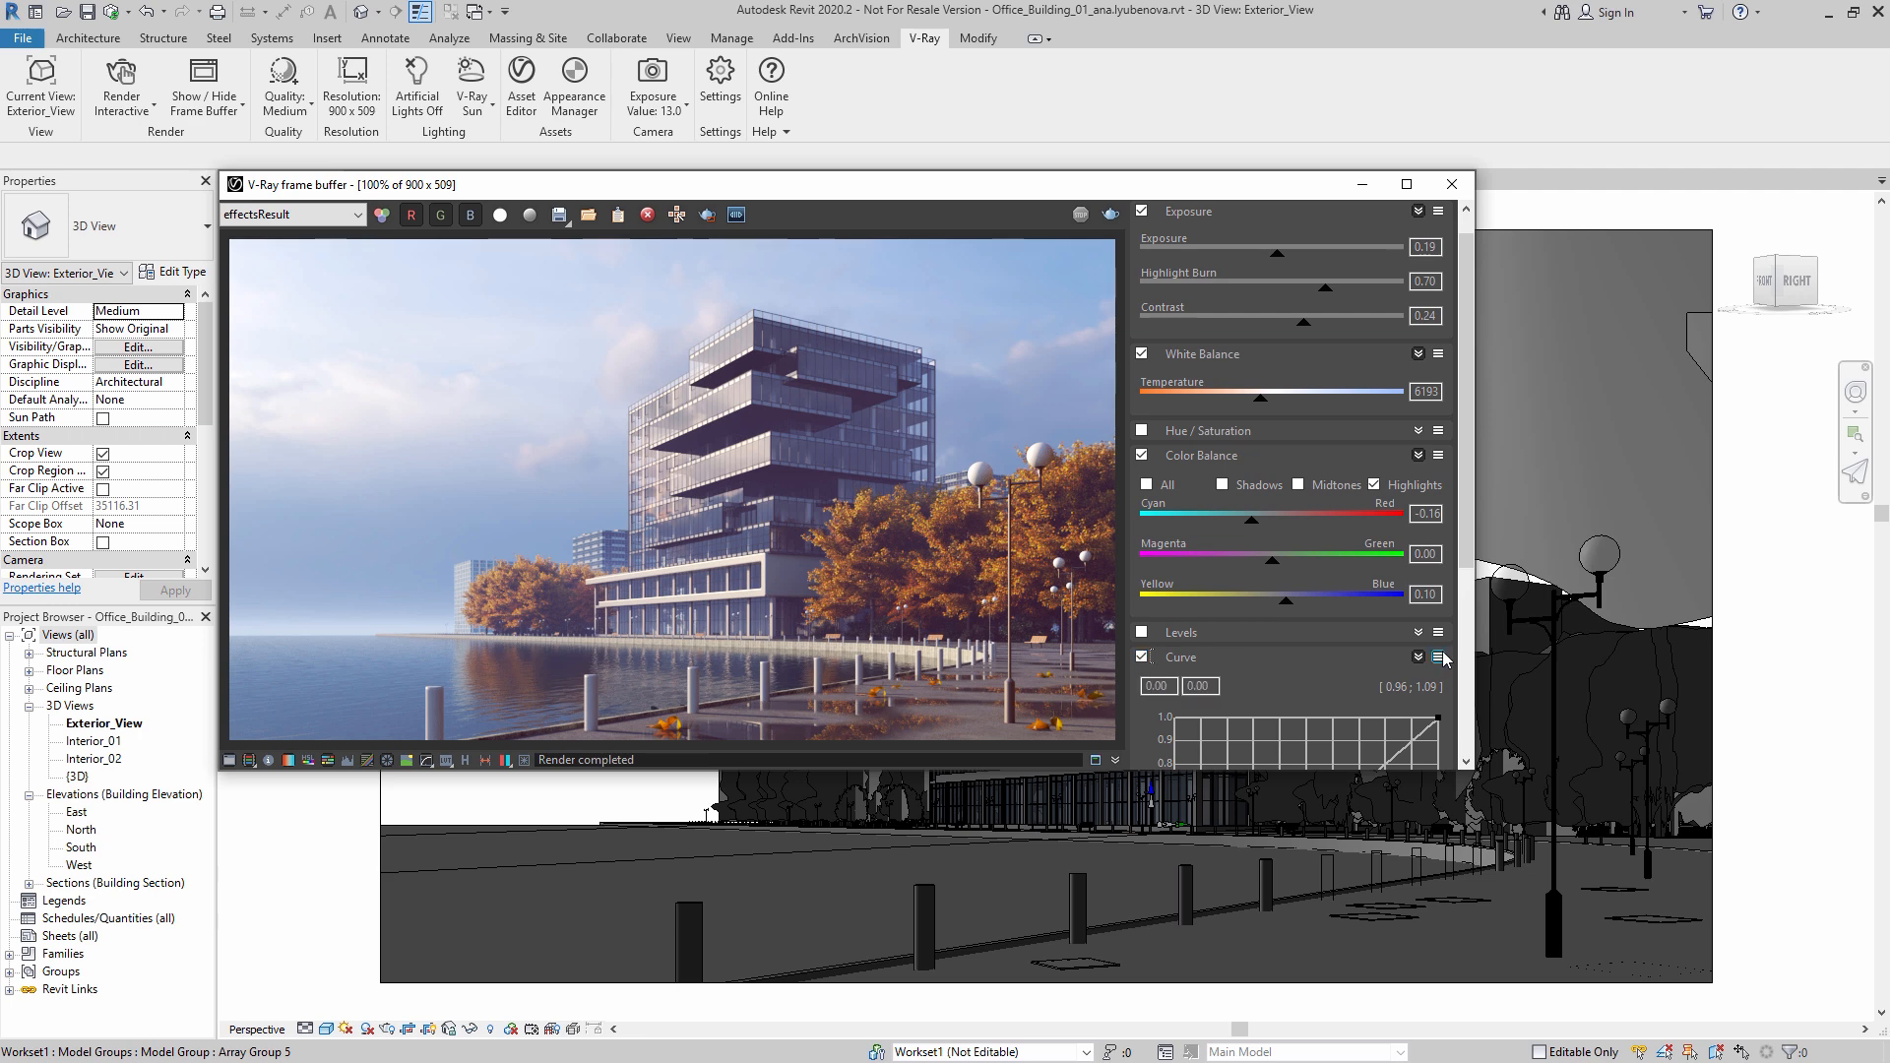
drag(1472, 561, 1472, 744)
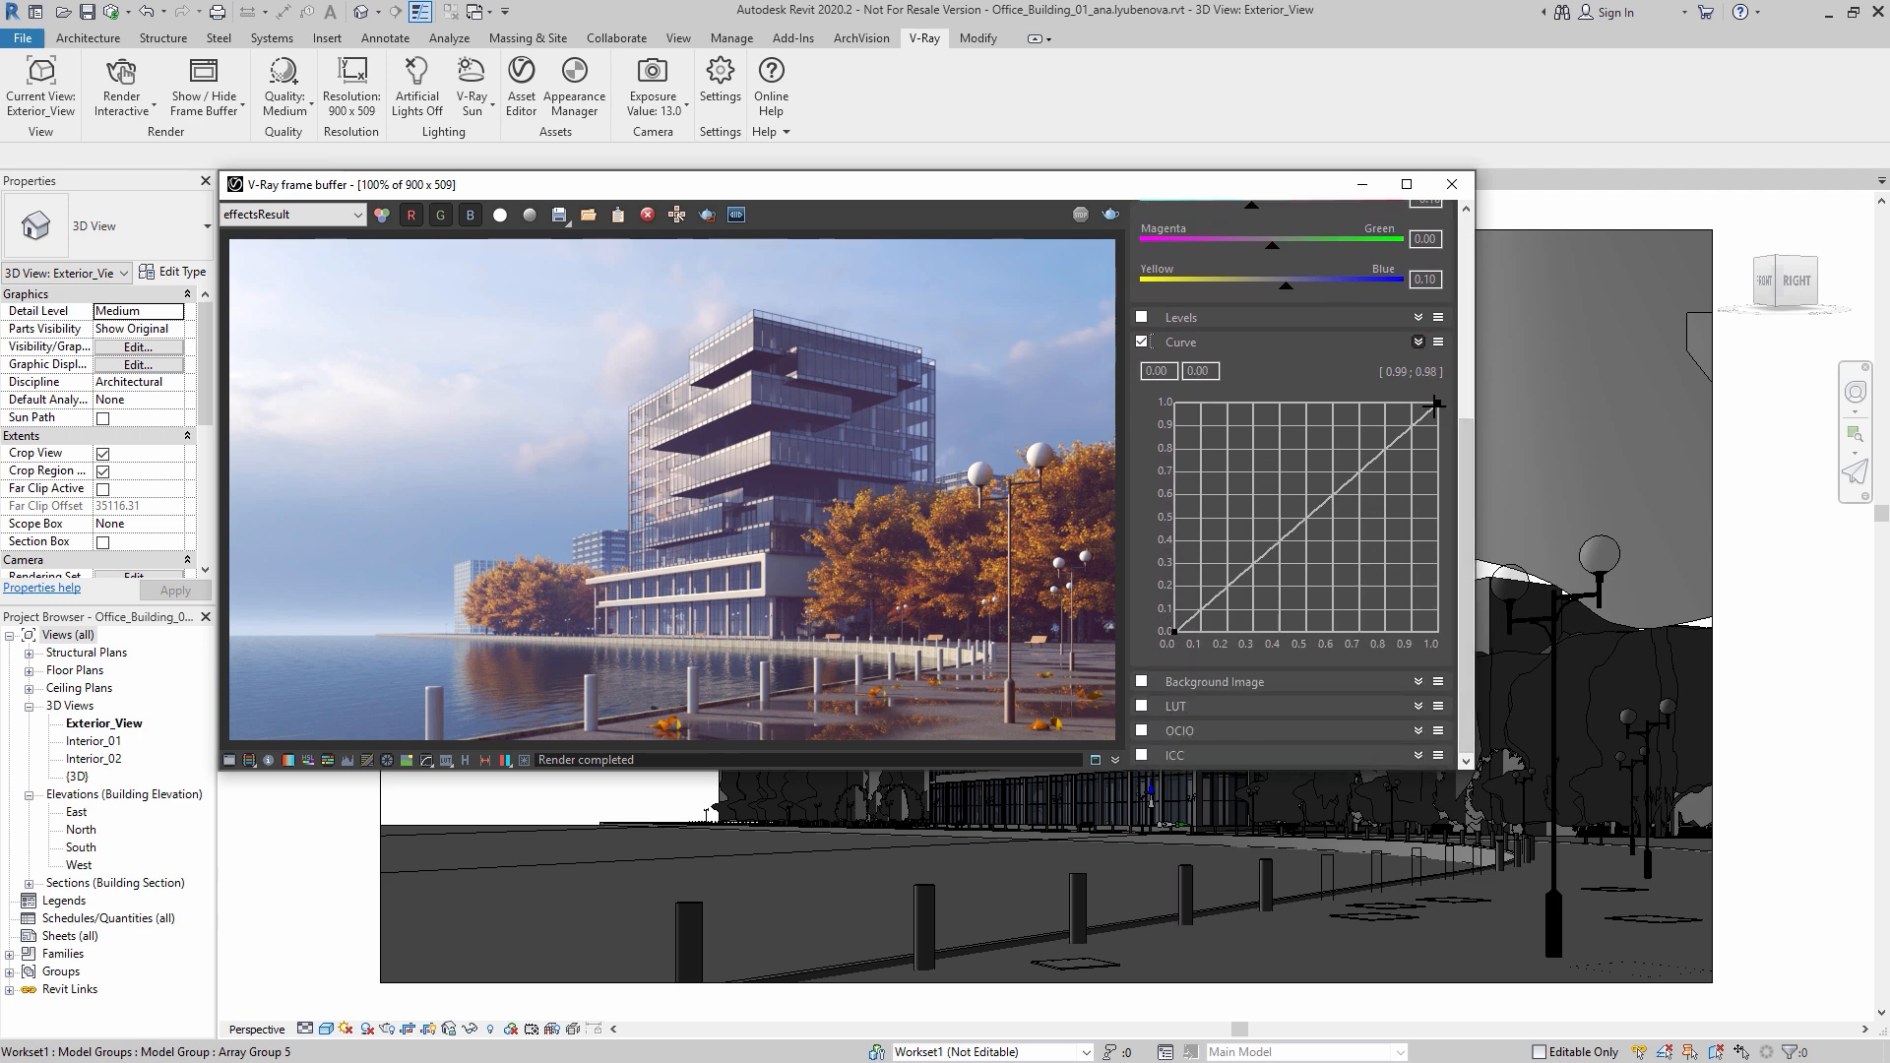
drag(1364, 467, 1368, 423)
click(1250, 567)
drag(1251, 567, 1250, 589)
click(1437, 404)
drag(1357, 433, 1352, 427)
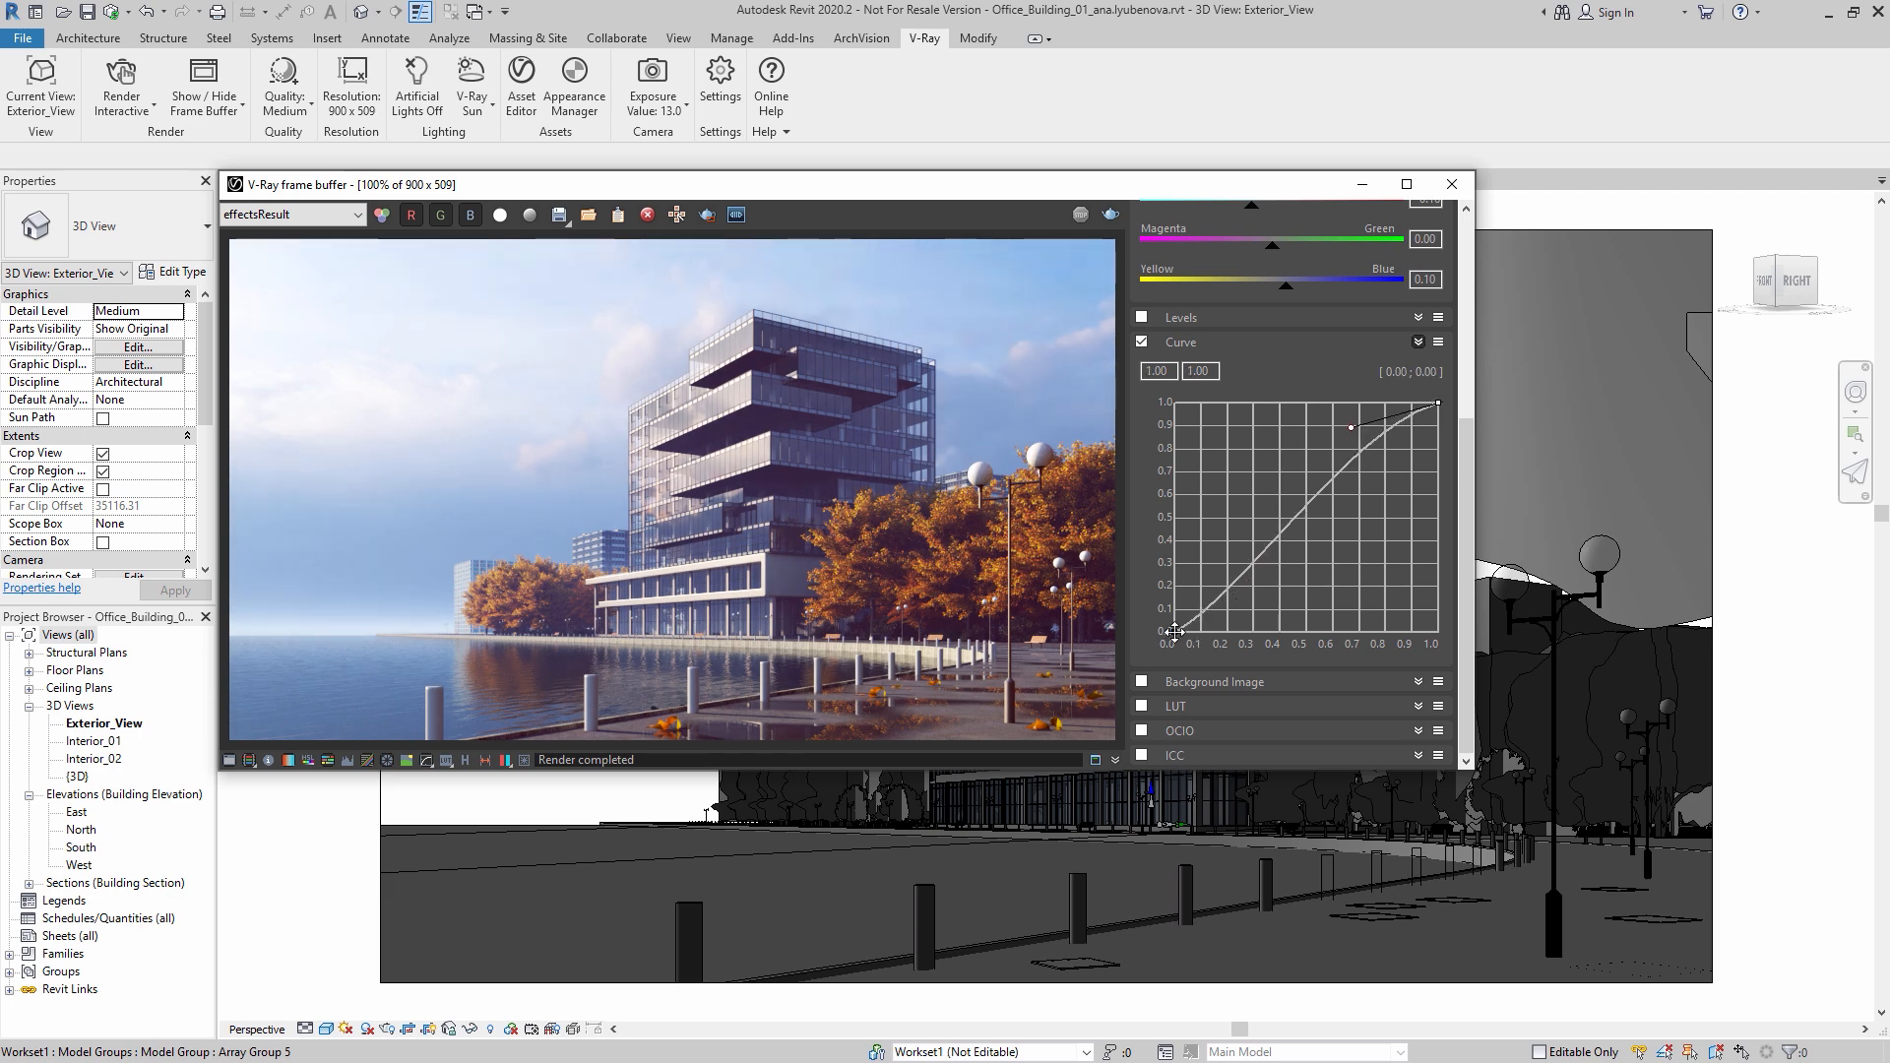
drag(1175, 631, 1243, 584)
Step: Save the global color corrections to a file named CC_autumn and hide the correction controls
drag(1465, 580, 1472, 347)
click(1284, 215)
click(1218, 249)
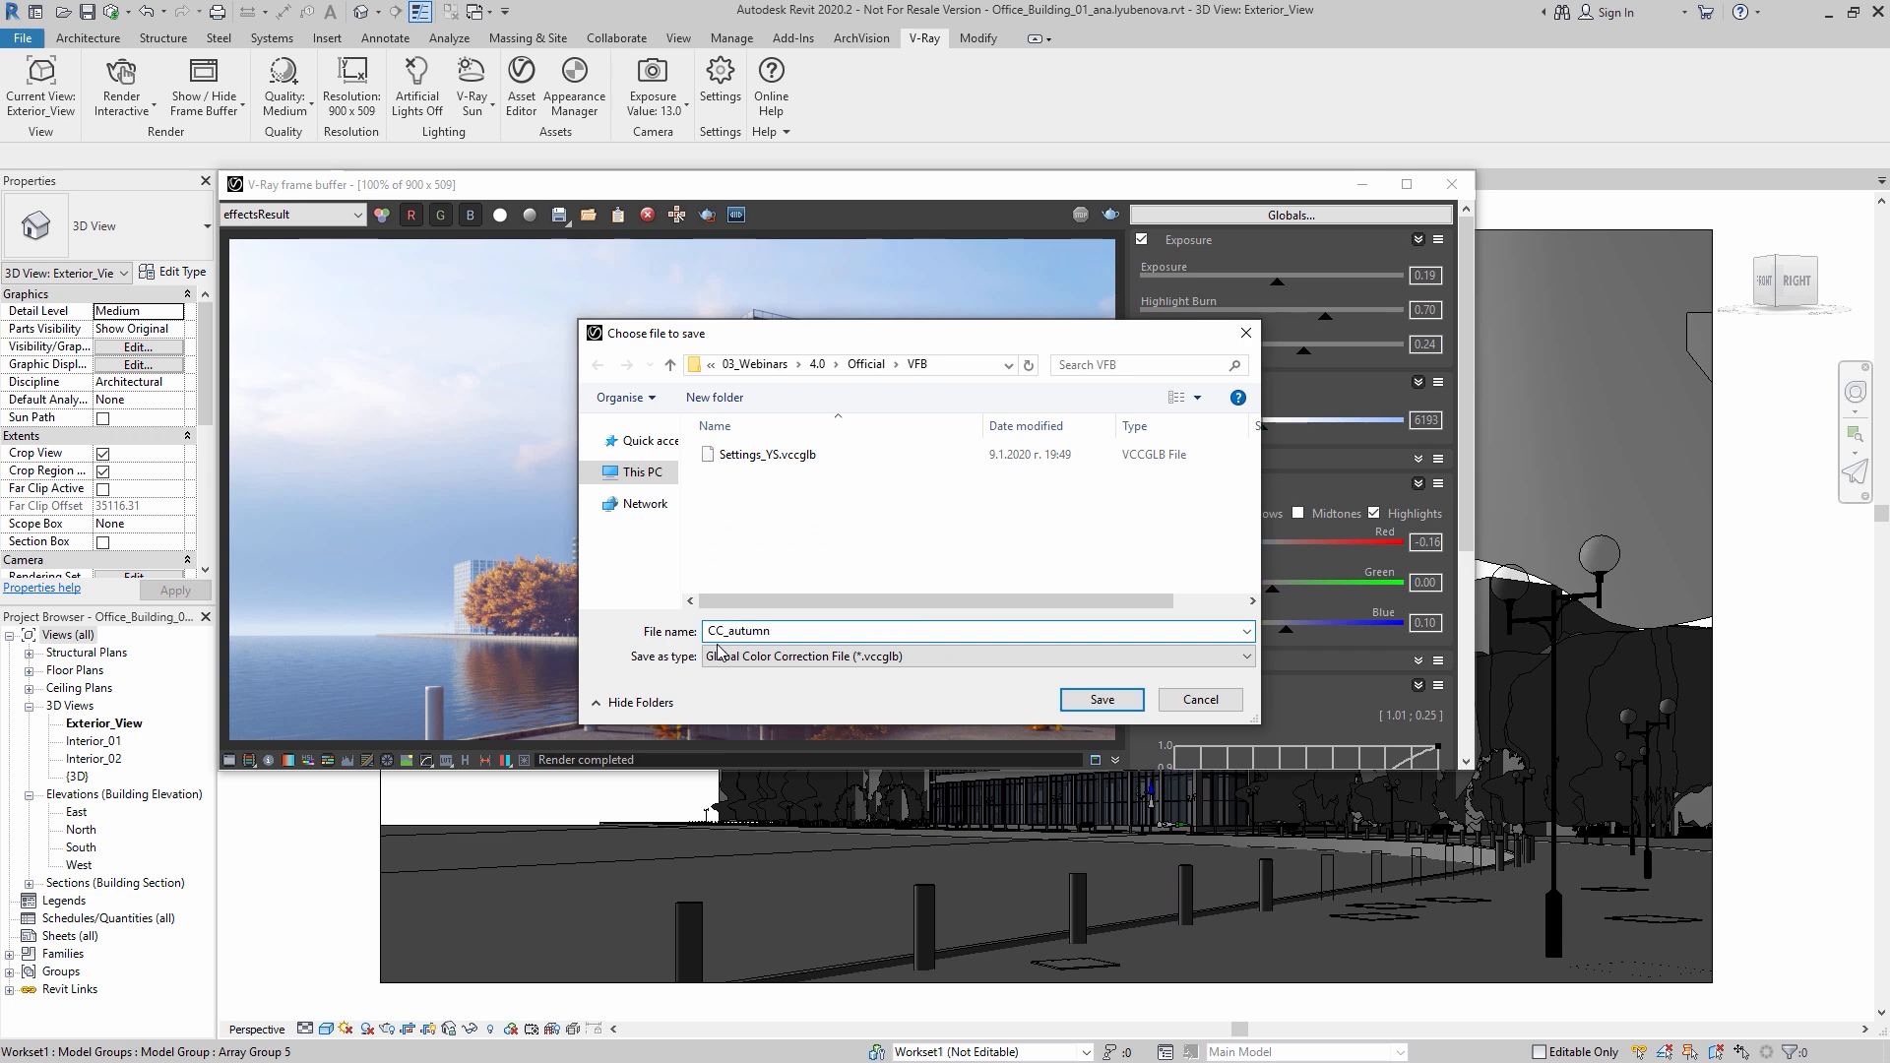
click(1099, 700)
click(229, 759)
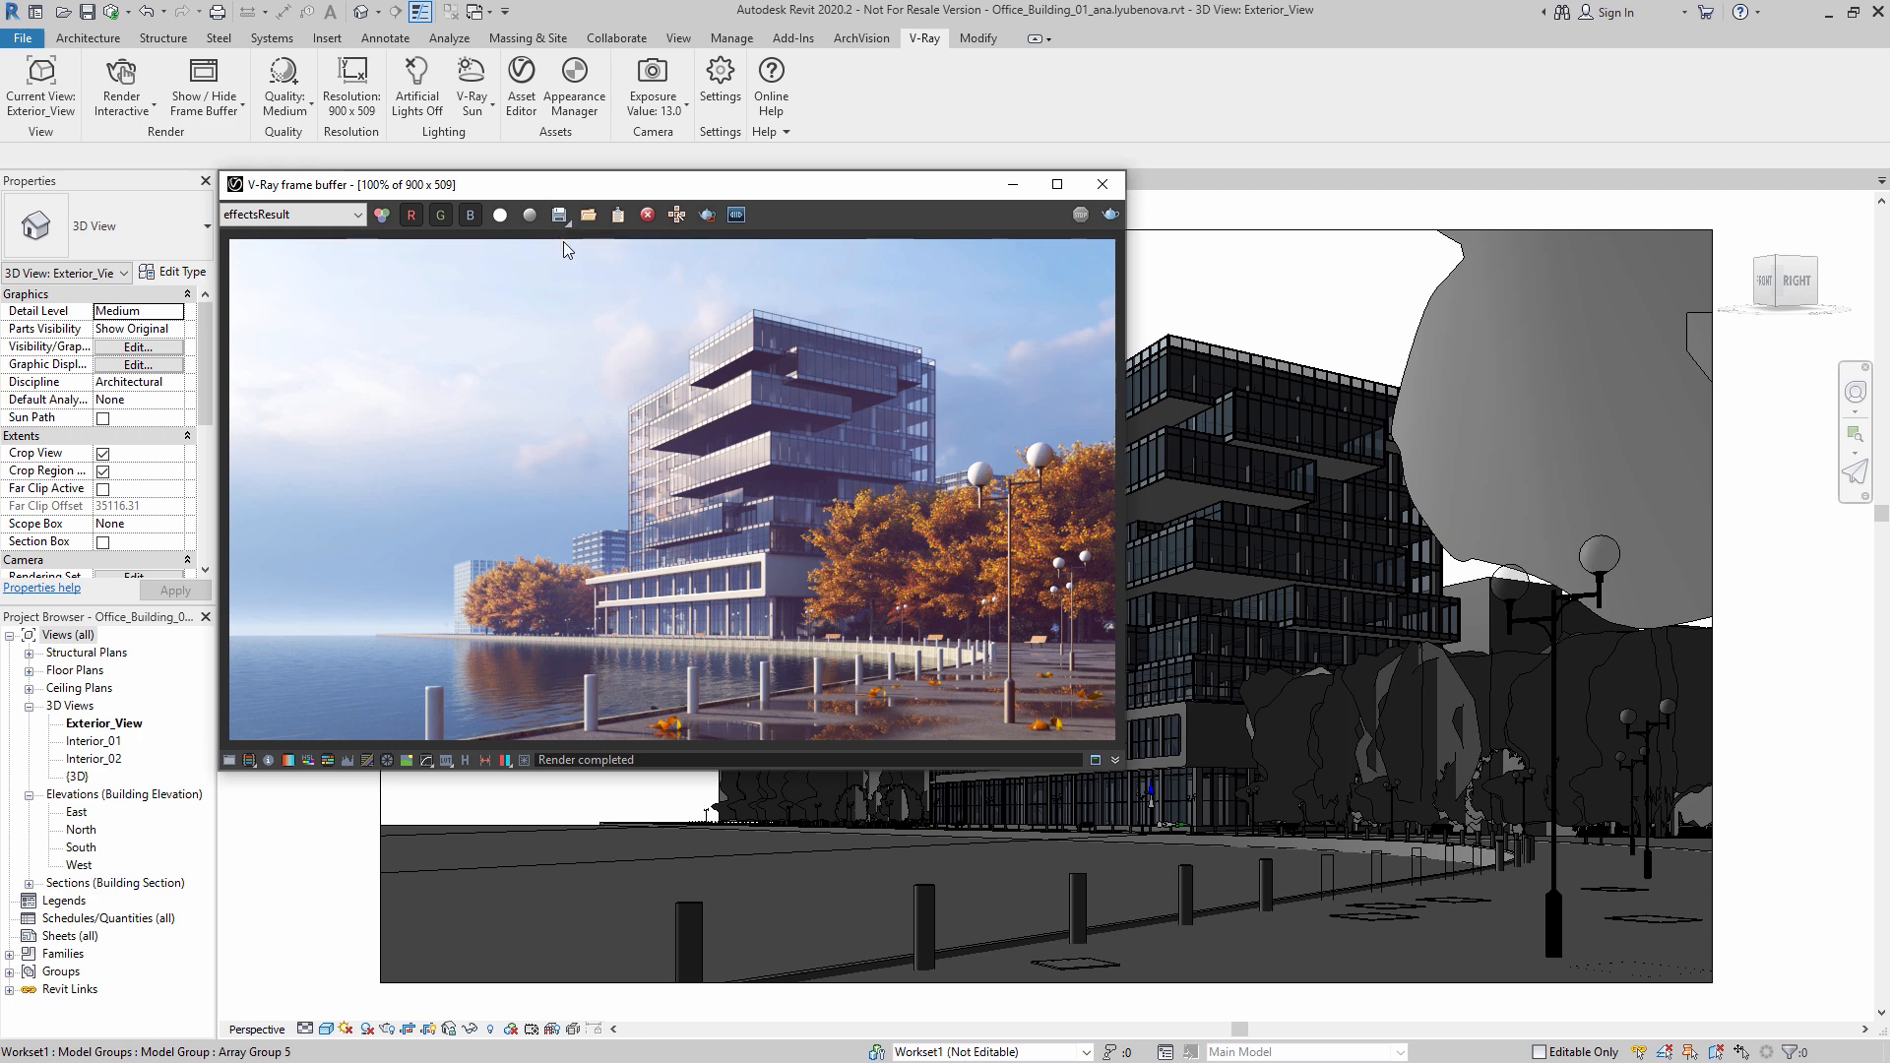
Step: Synchronize the model with central and import all V-Ray settings from the teammate's project storage entry dated 11/04/2019
click(111, 12)
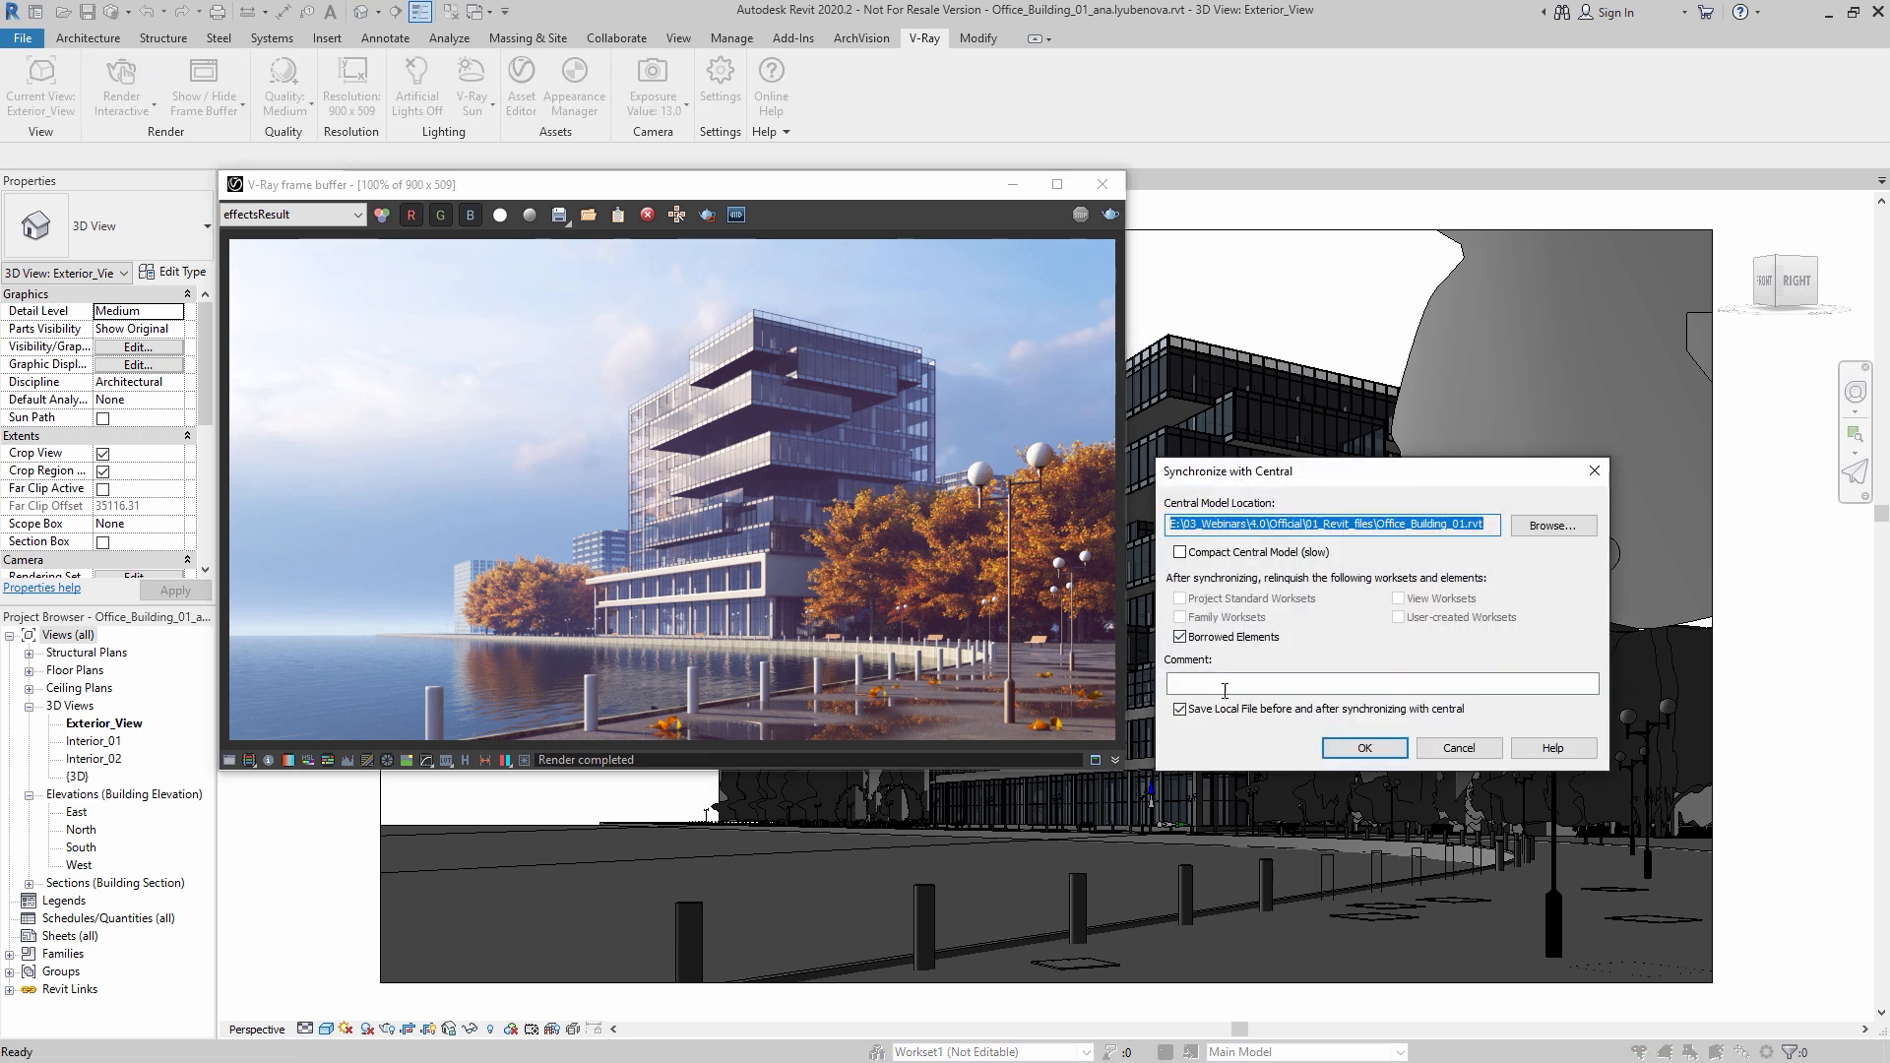
click(1364, 748)
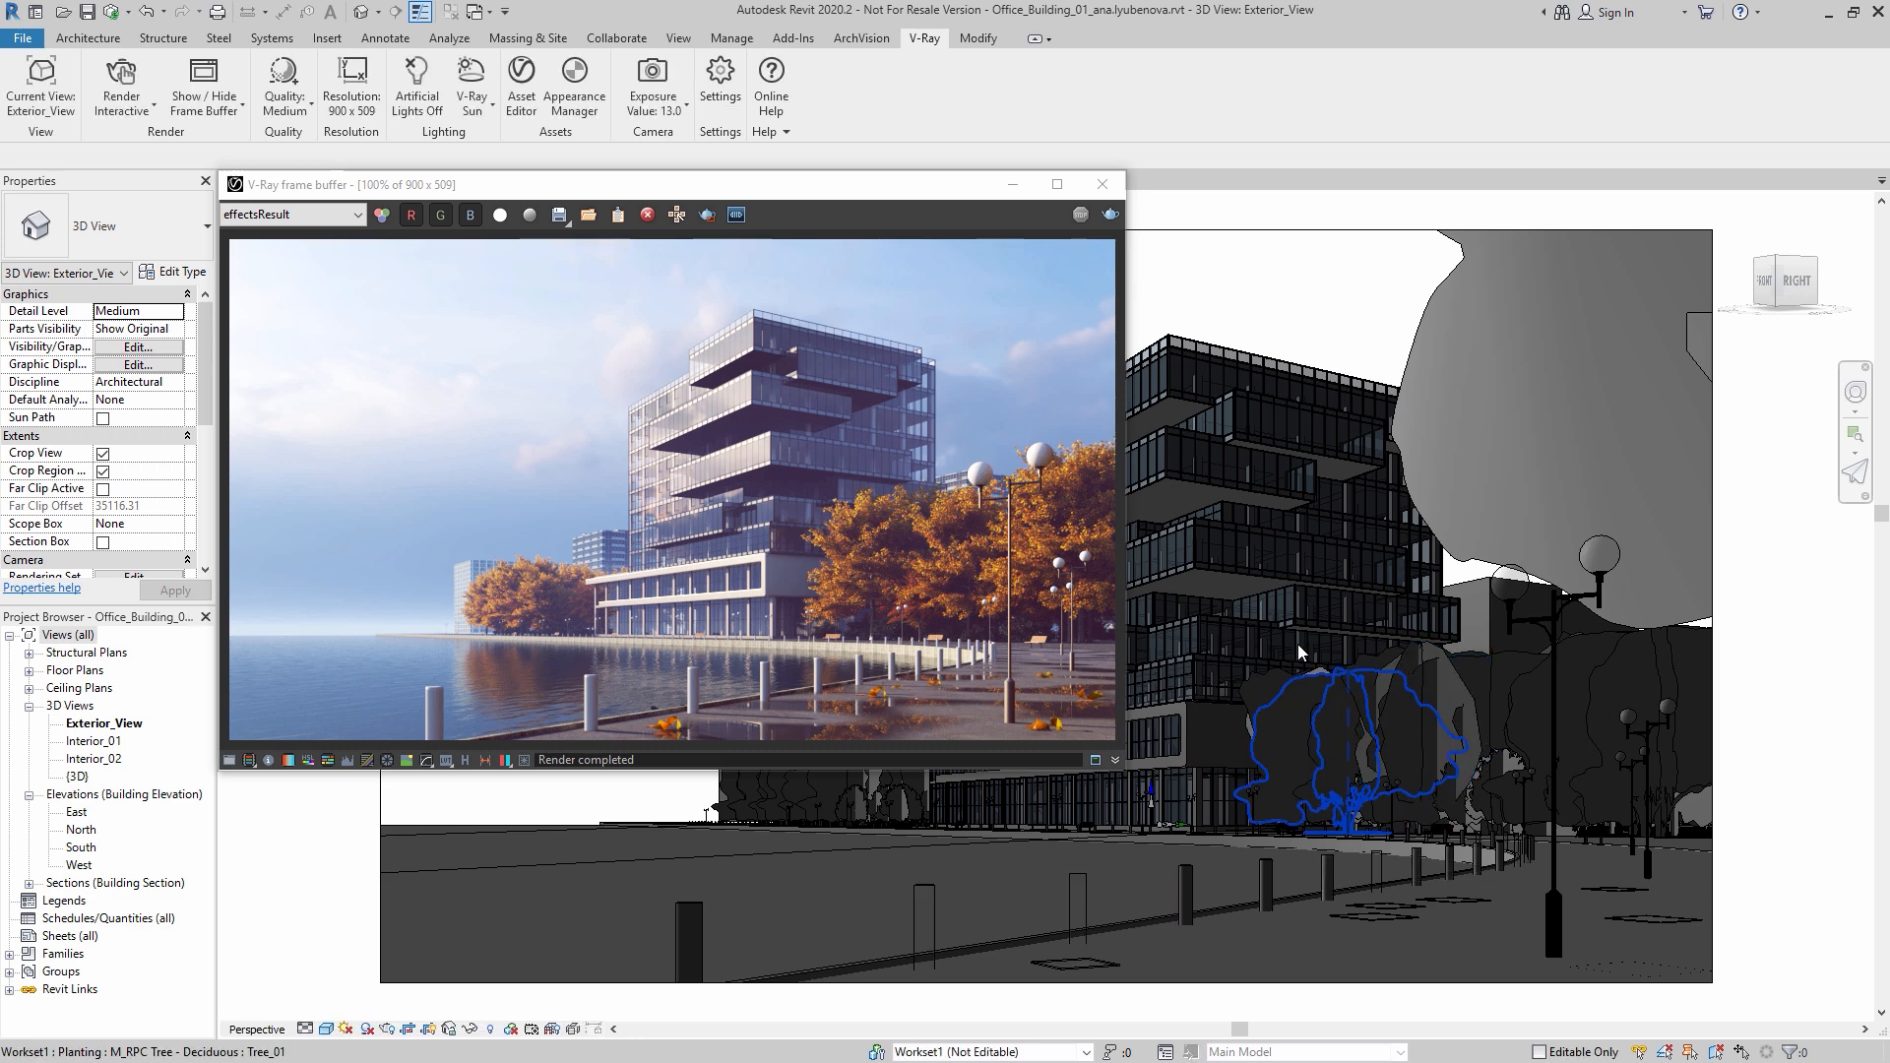
click(718, 84)
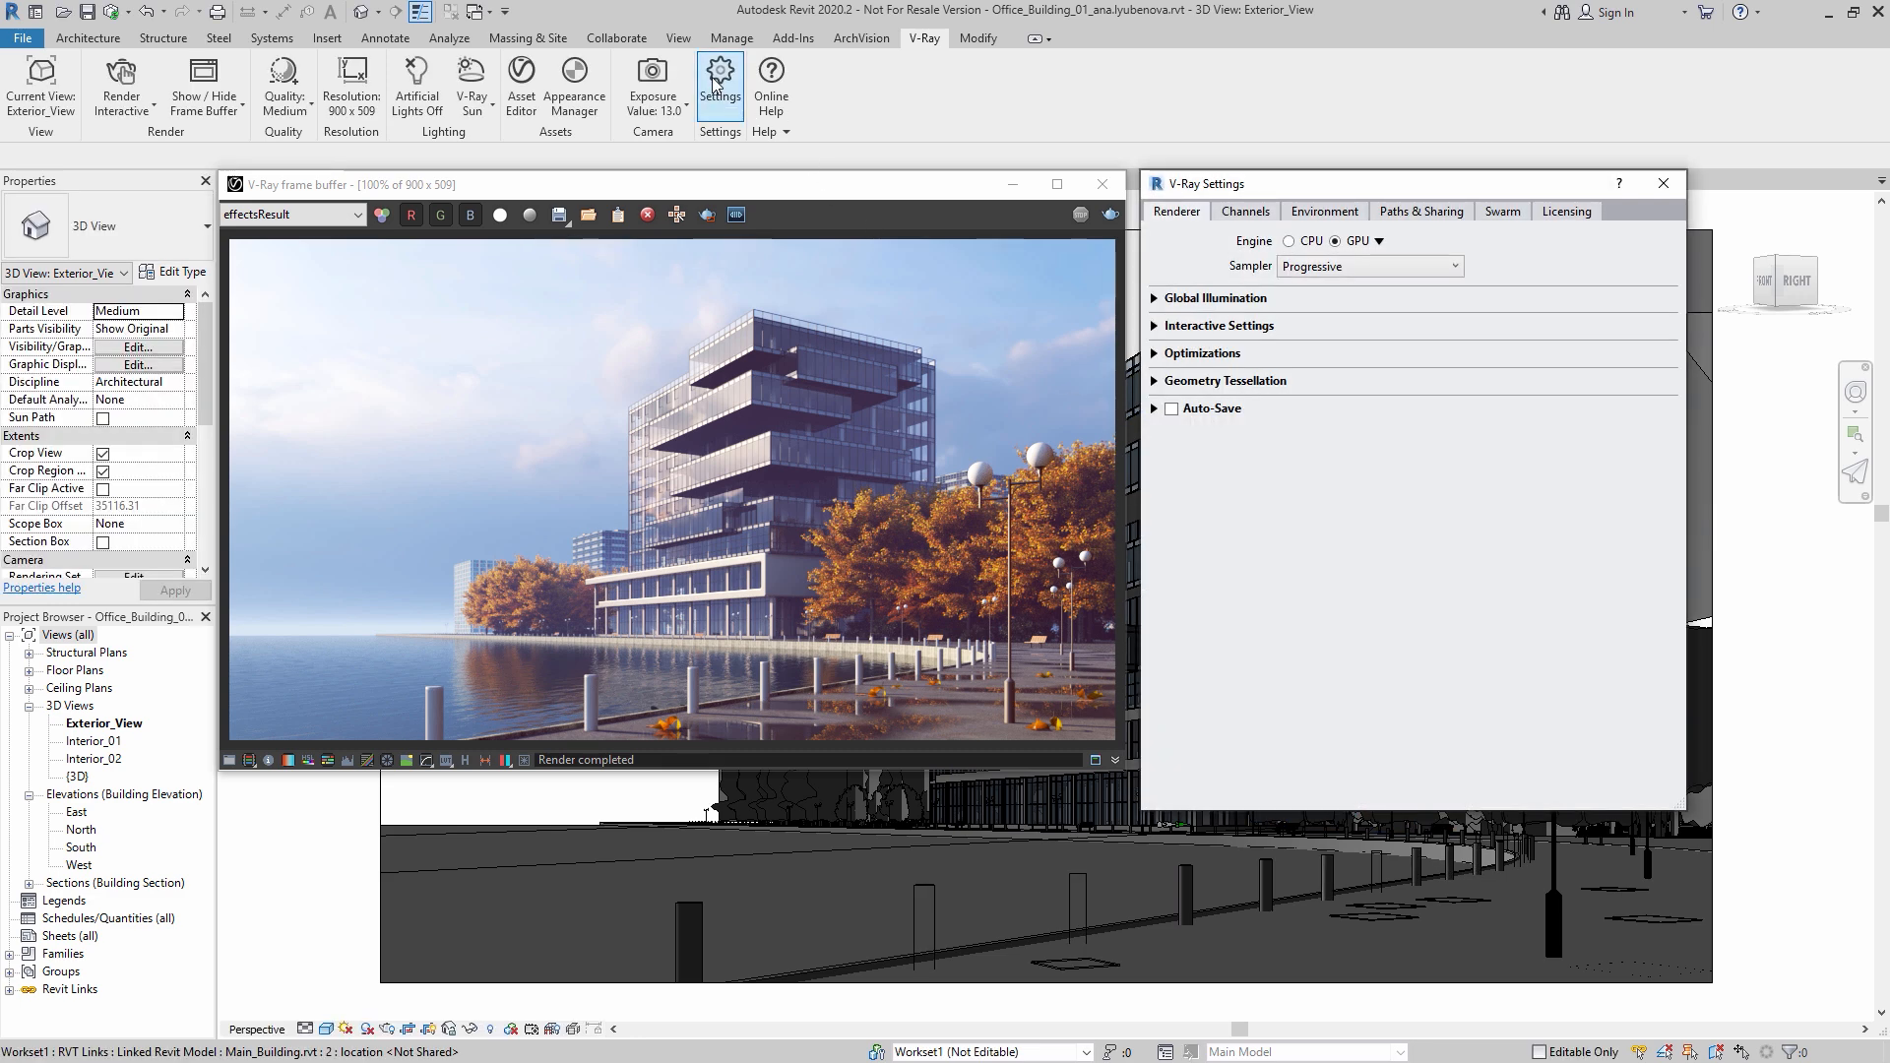
click(1421, 213)
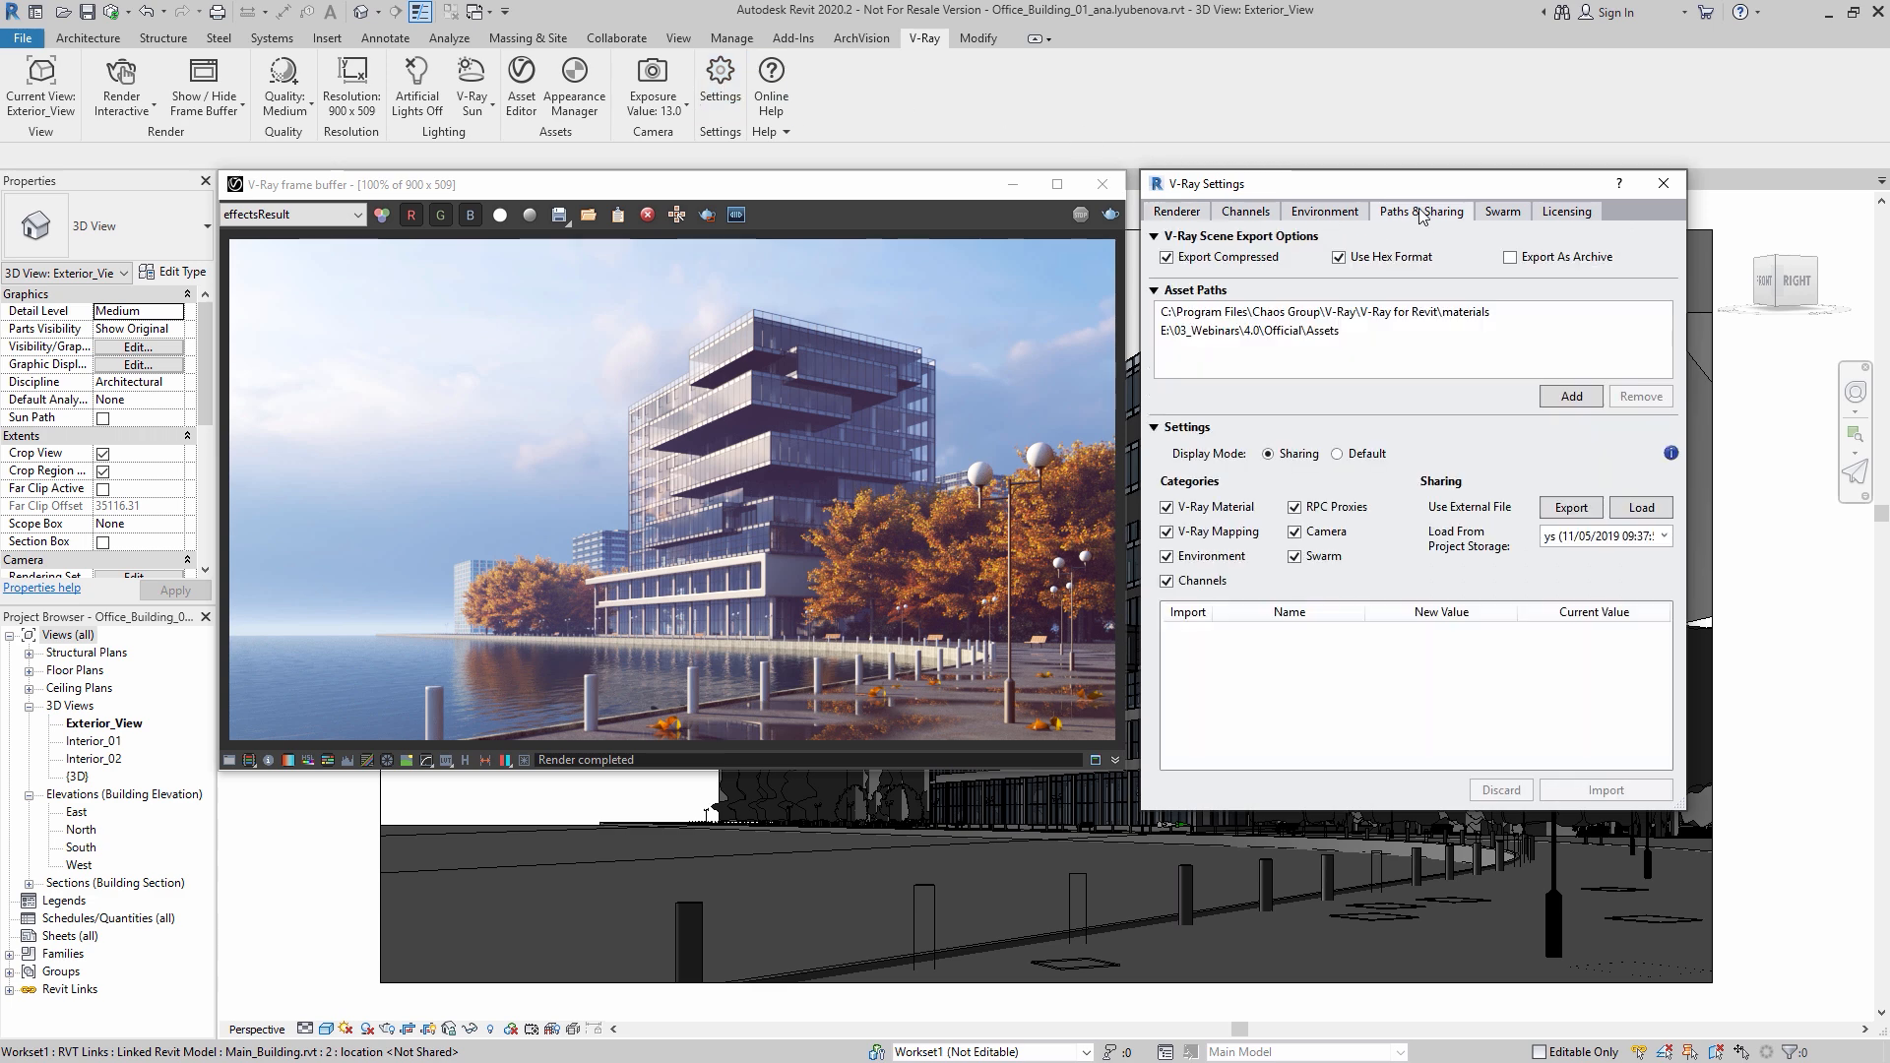
click(1664, 536)
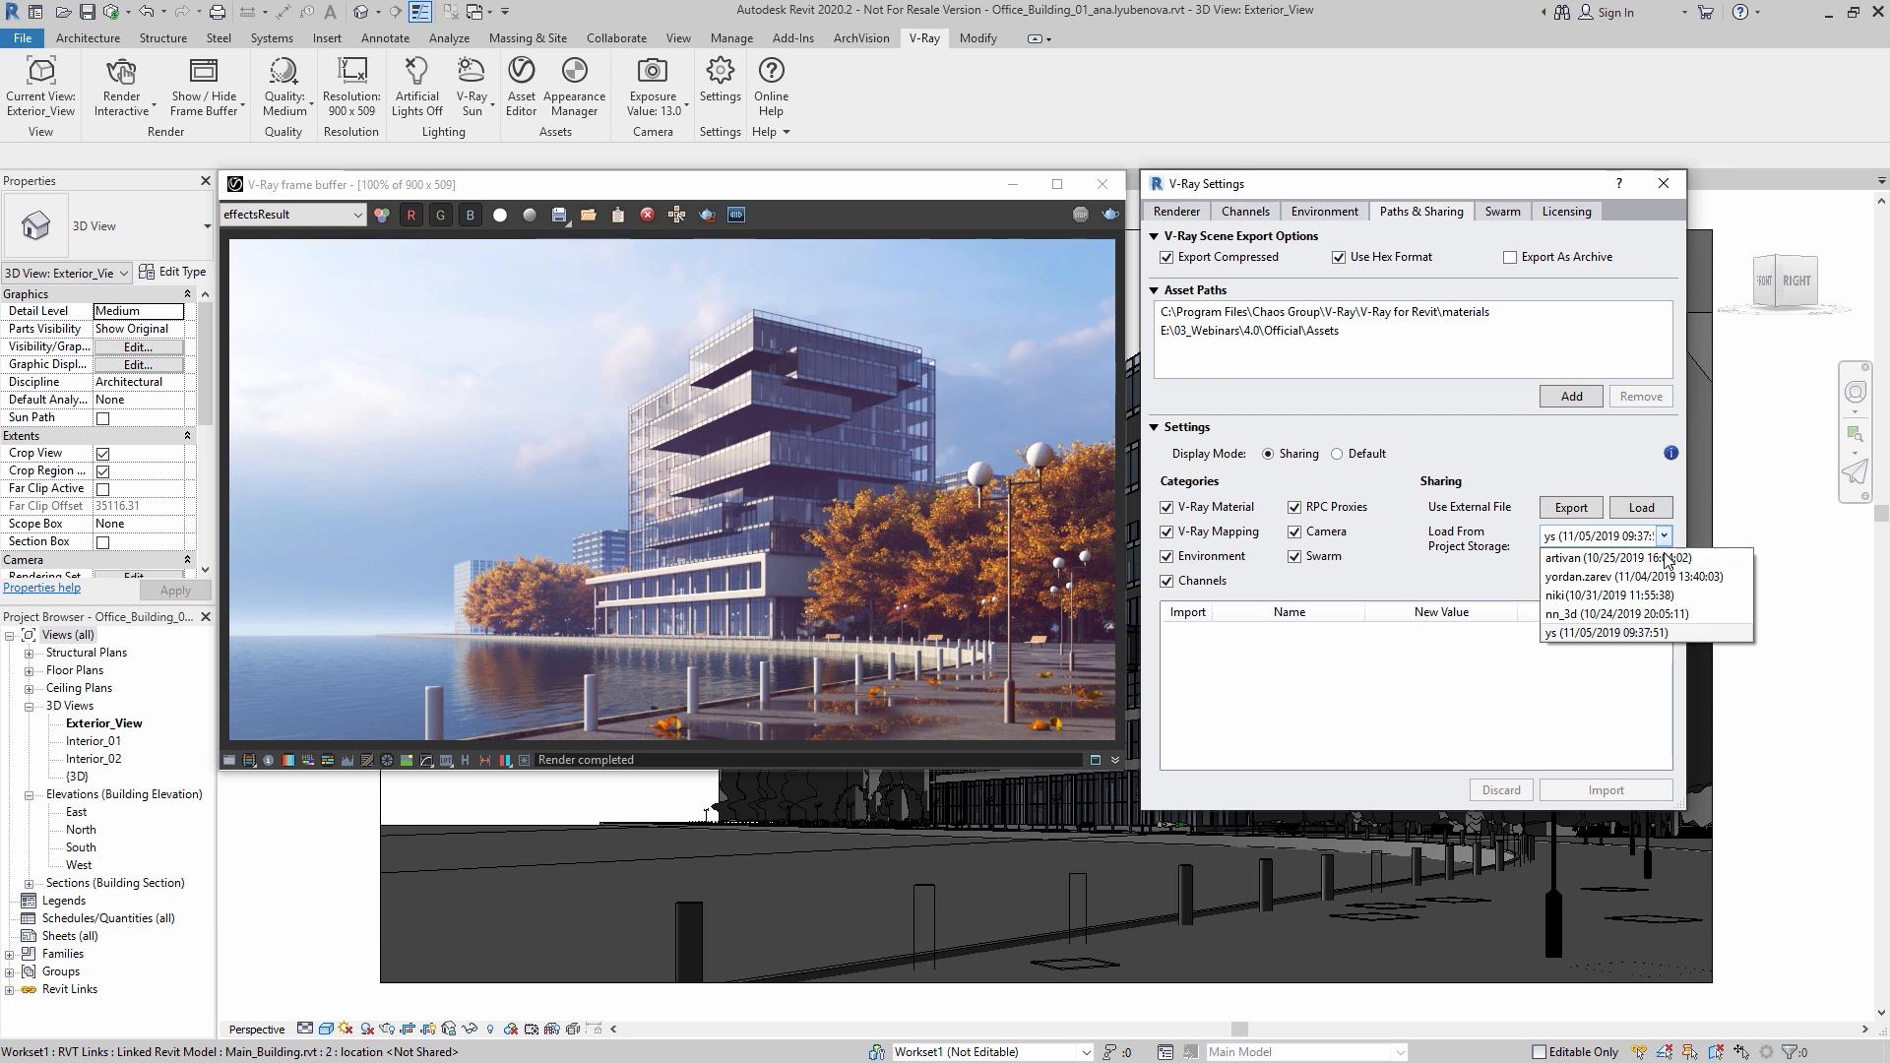
click(1664, 577)
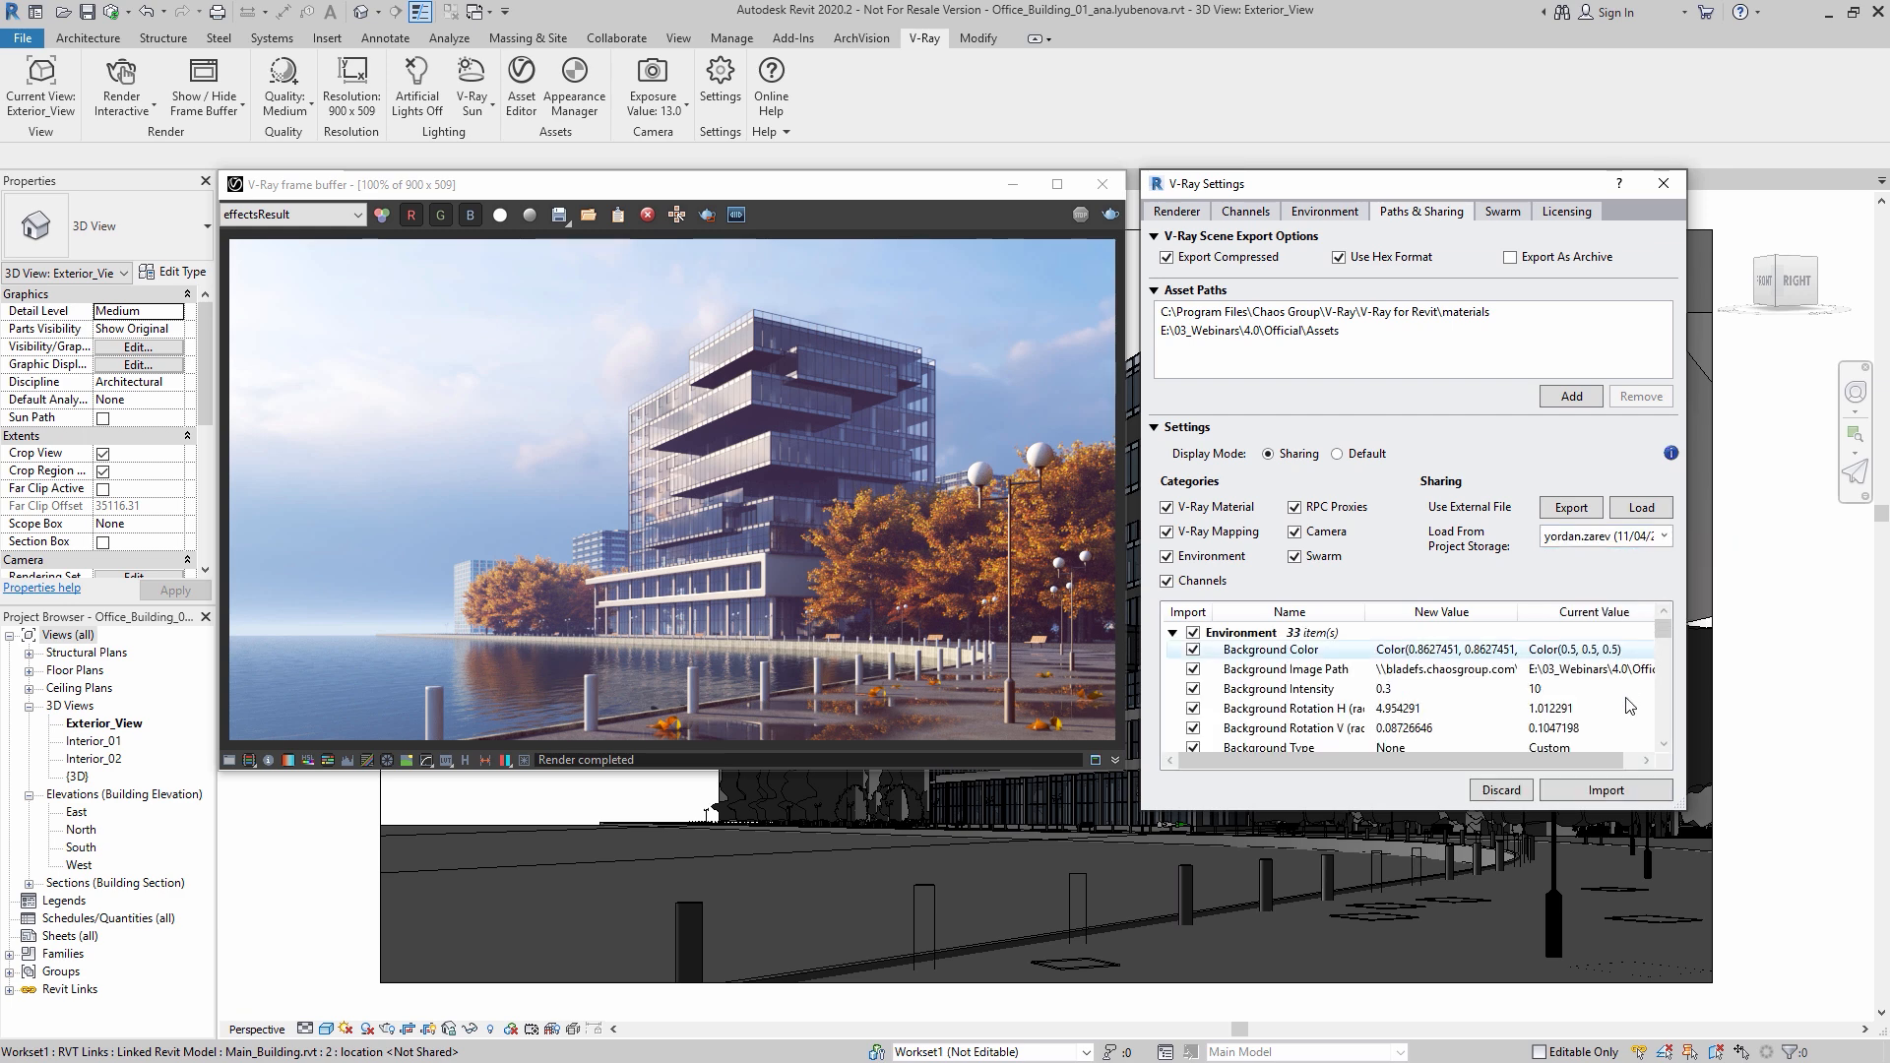
click(1605, 791)
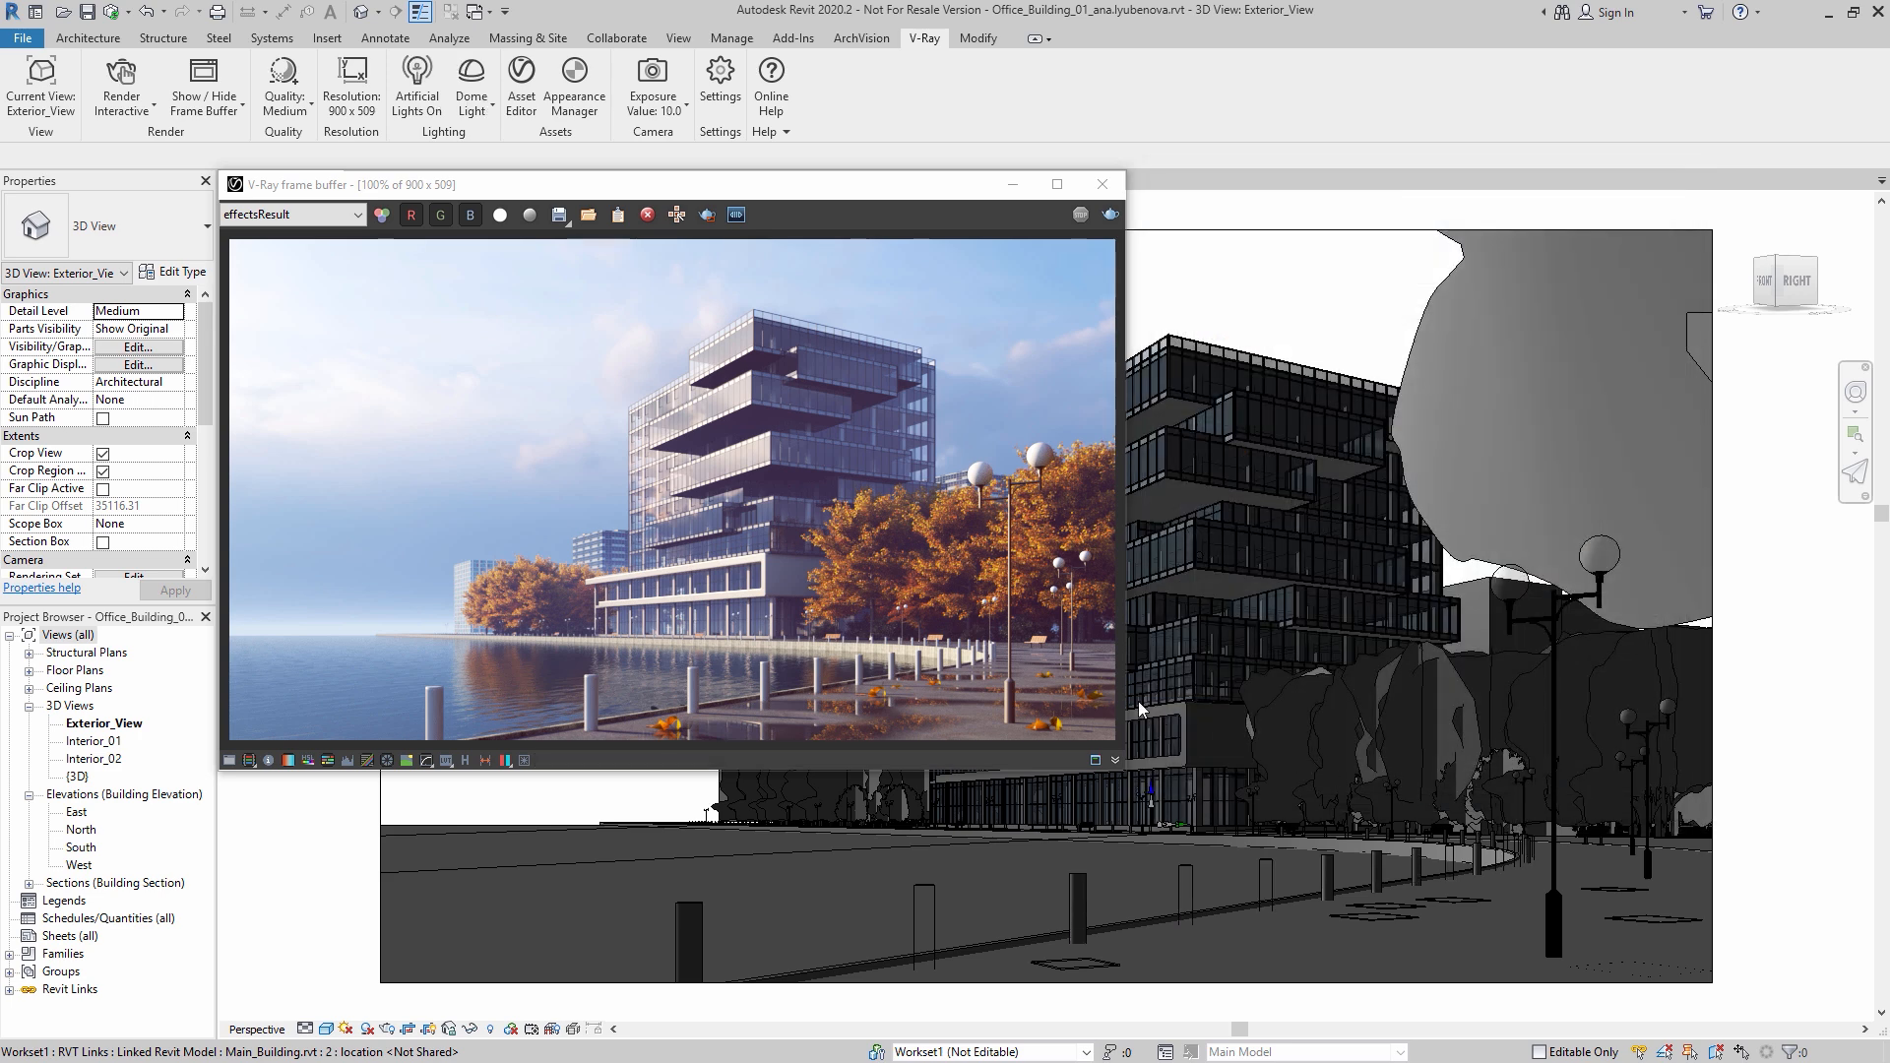
Step: Save the rendered image to the project and expand Renderings in the project tree
right_click(907, 607)
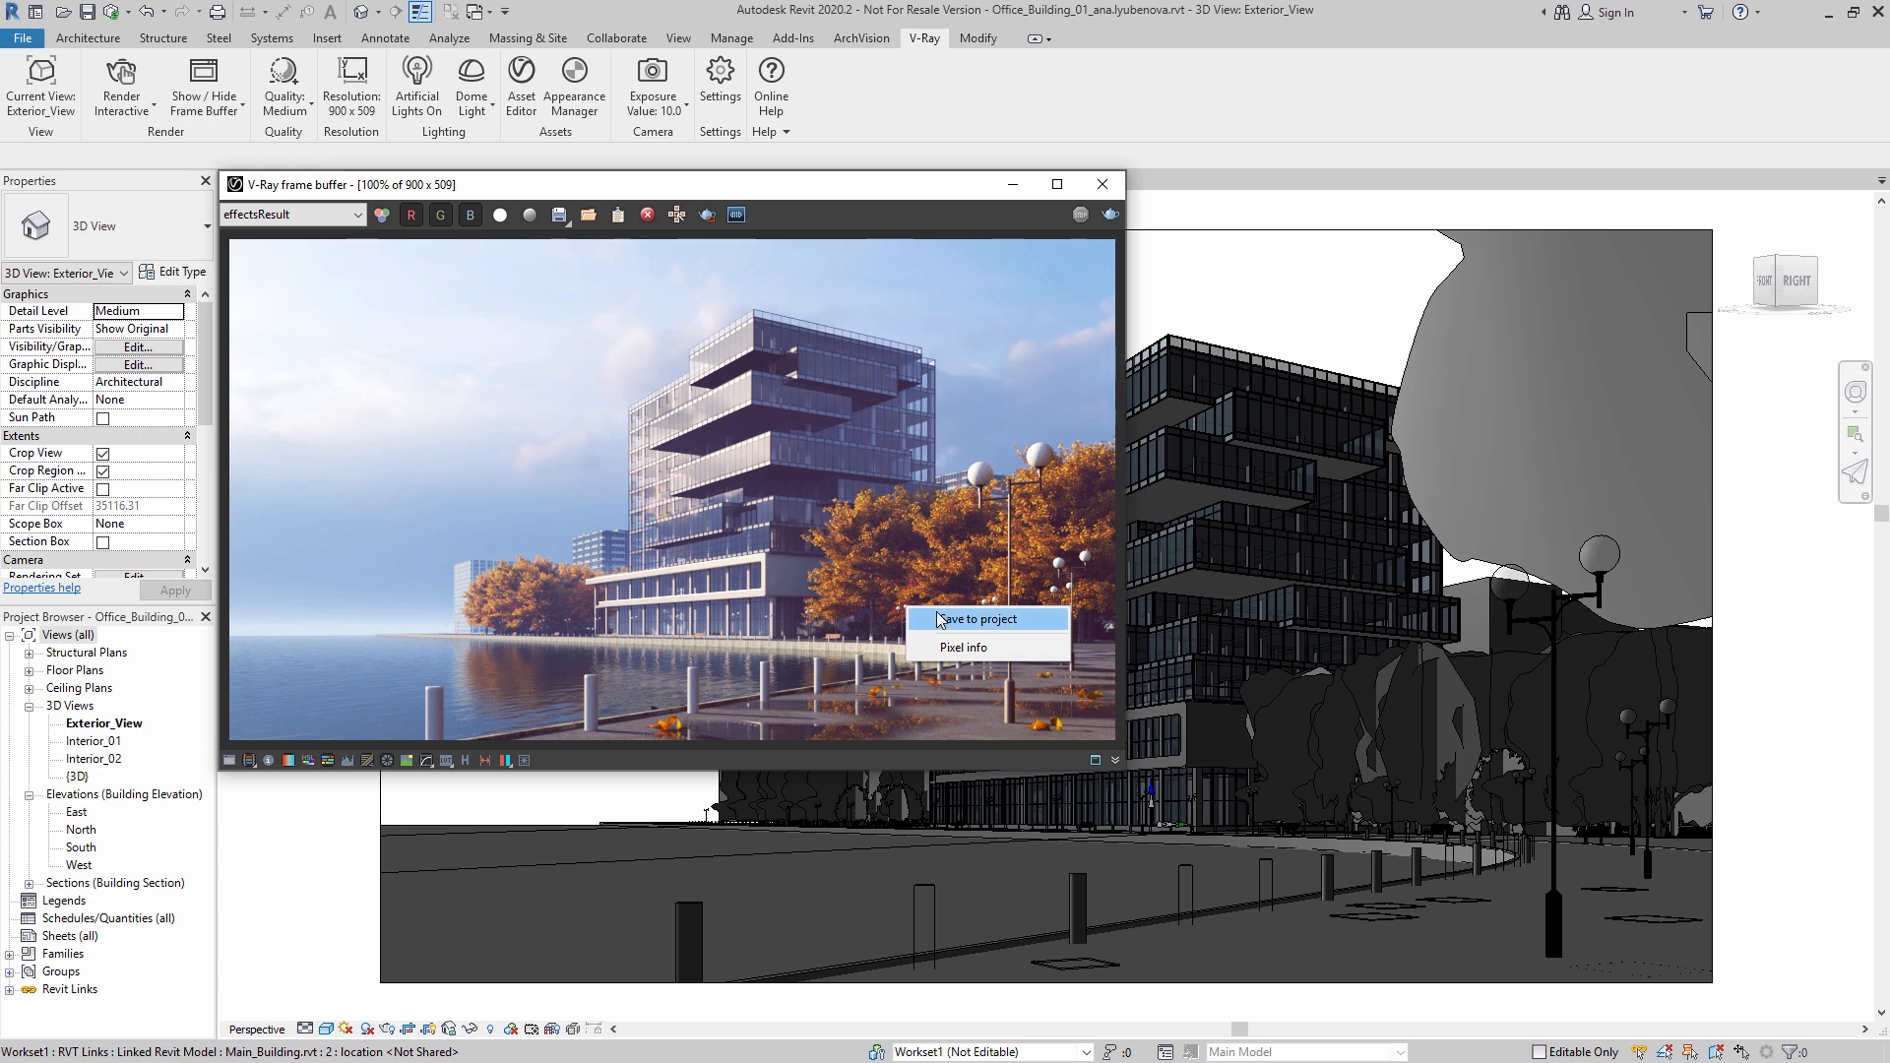
click(945, 619)
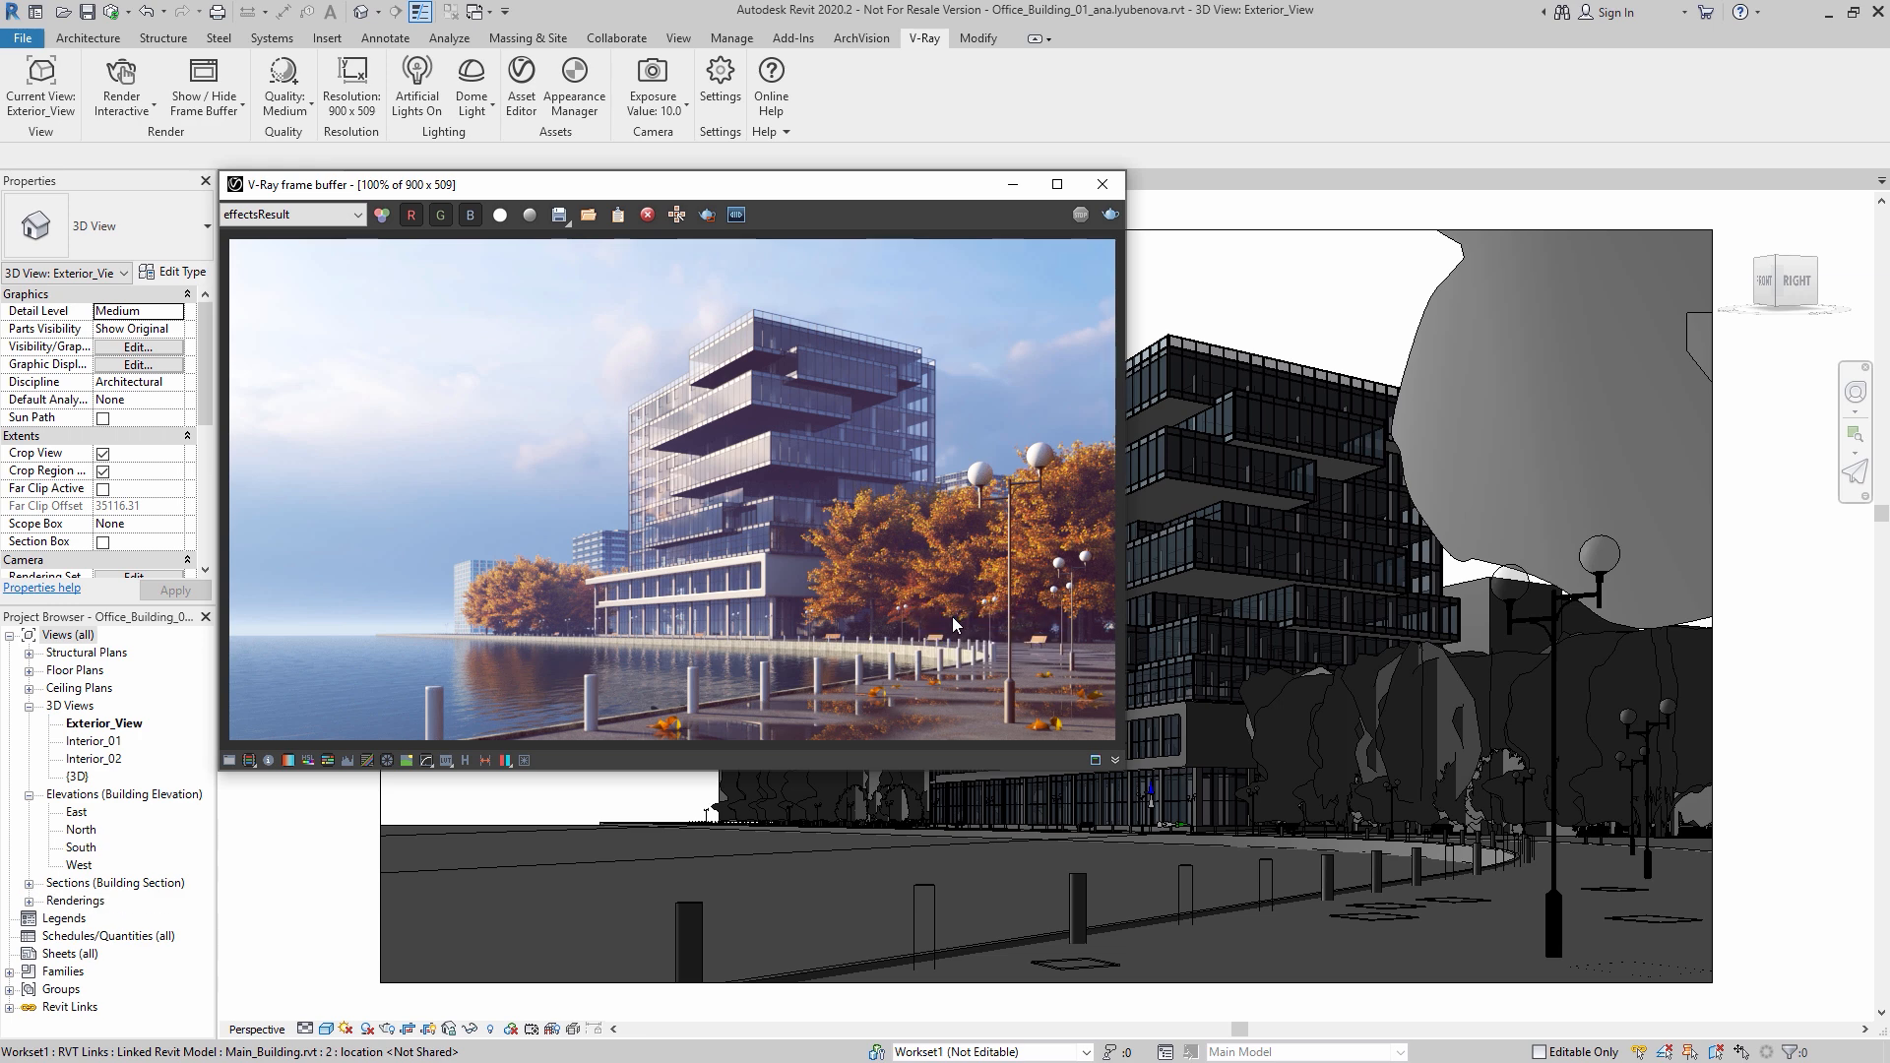
click(30, 901)
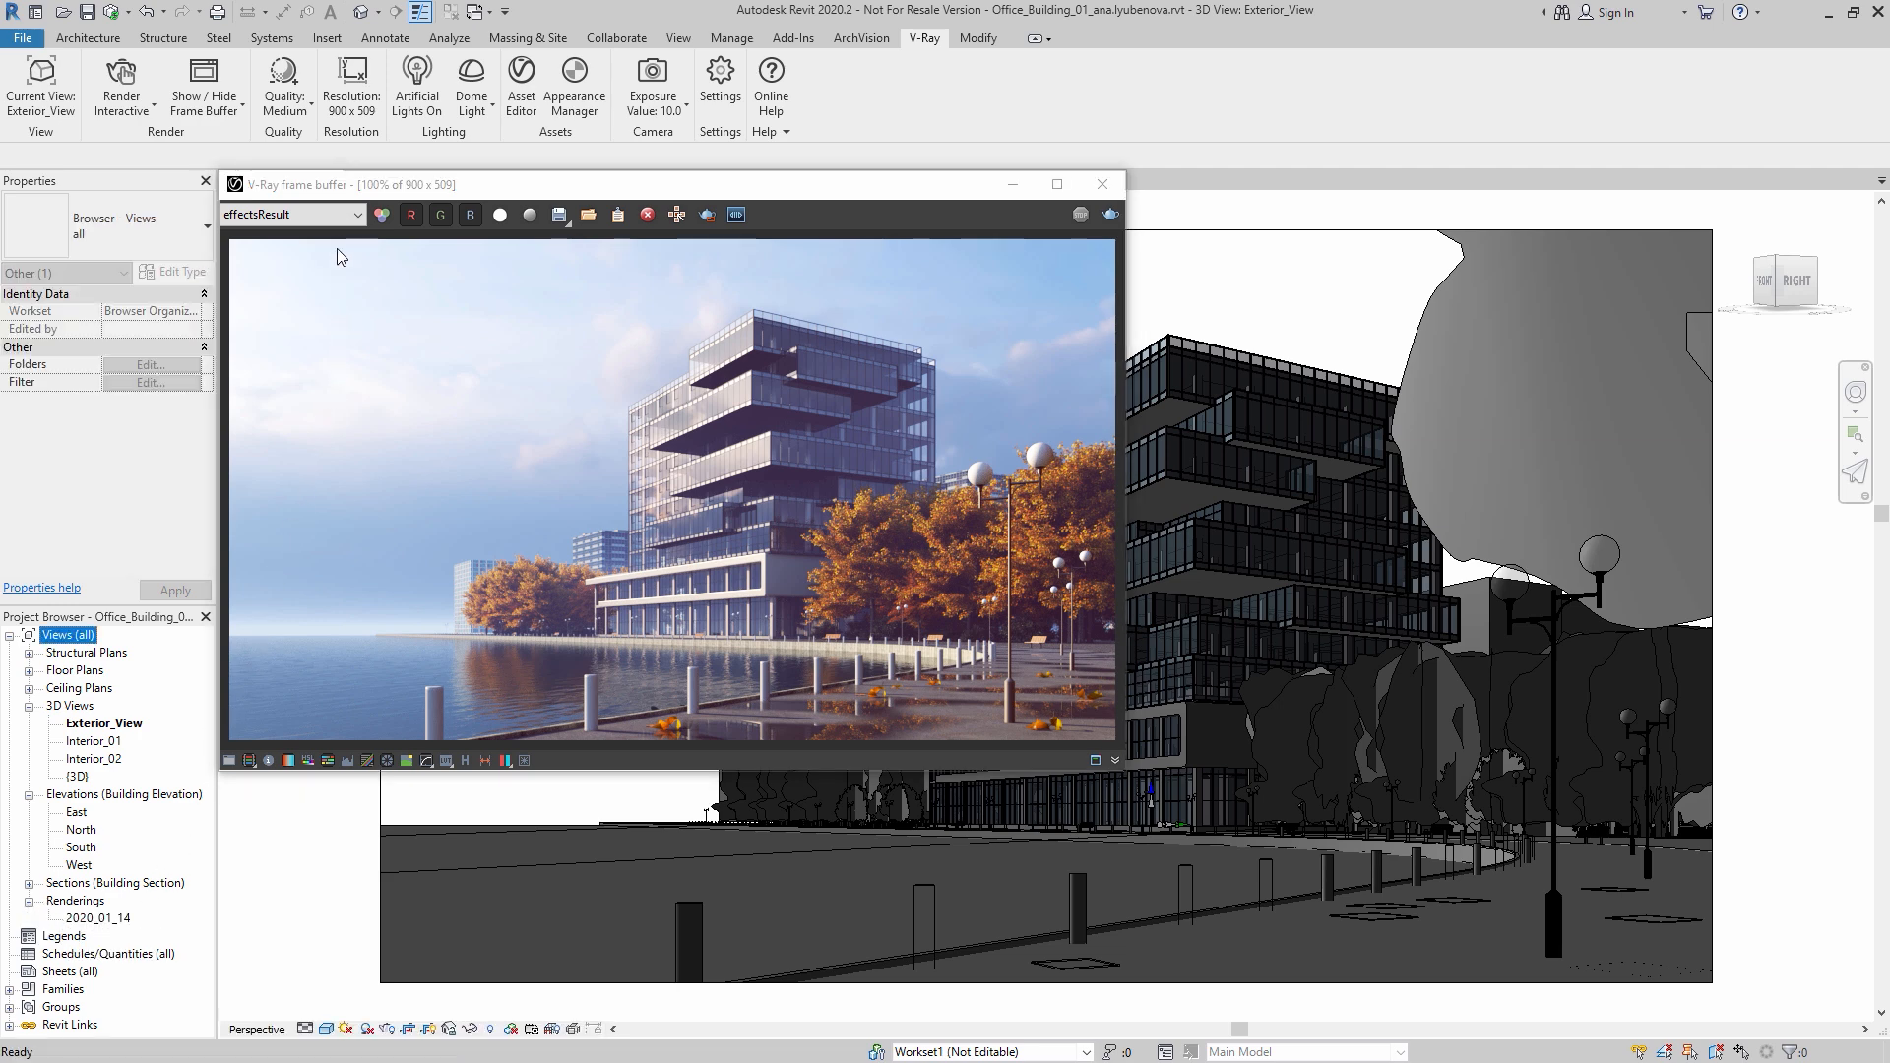
click(356, 214)
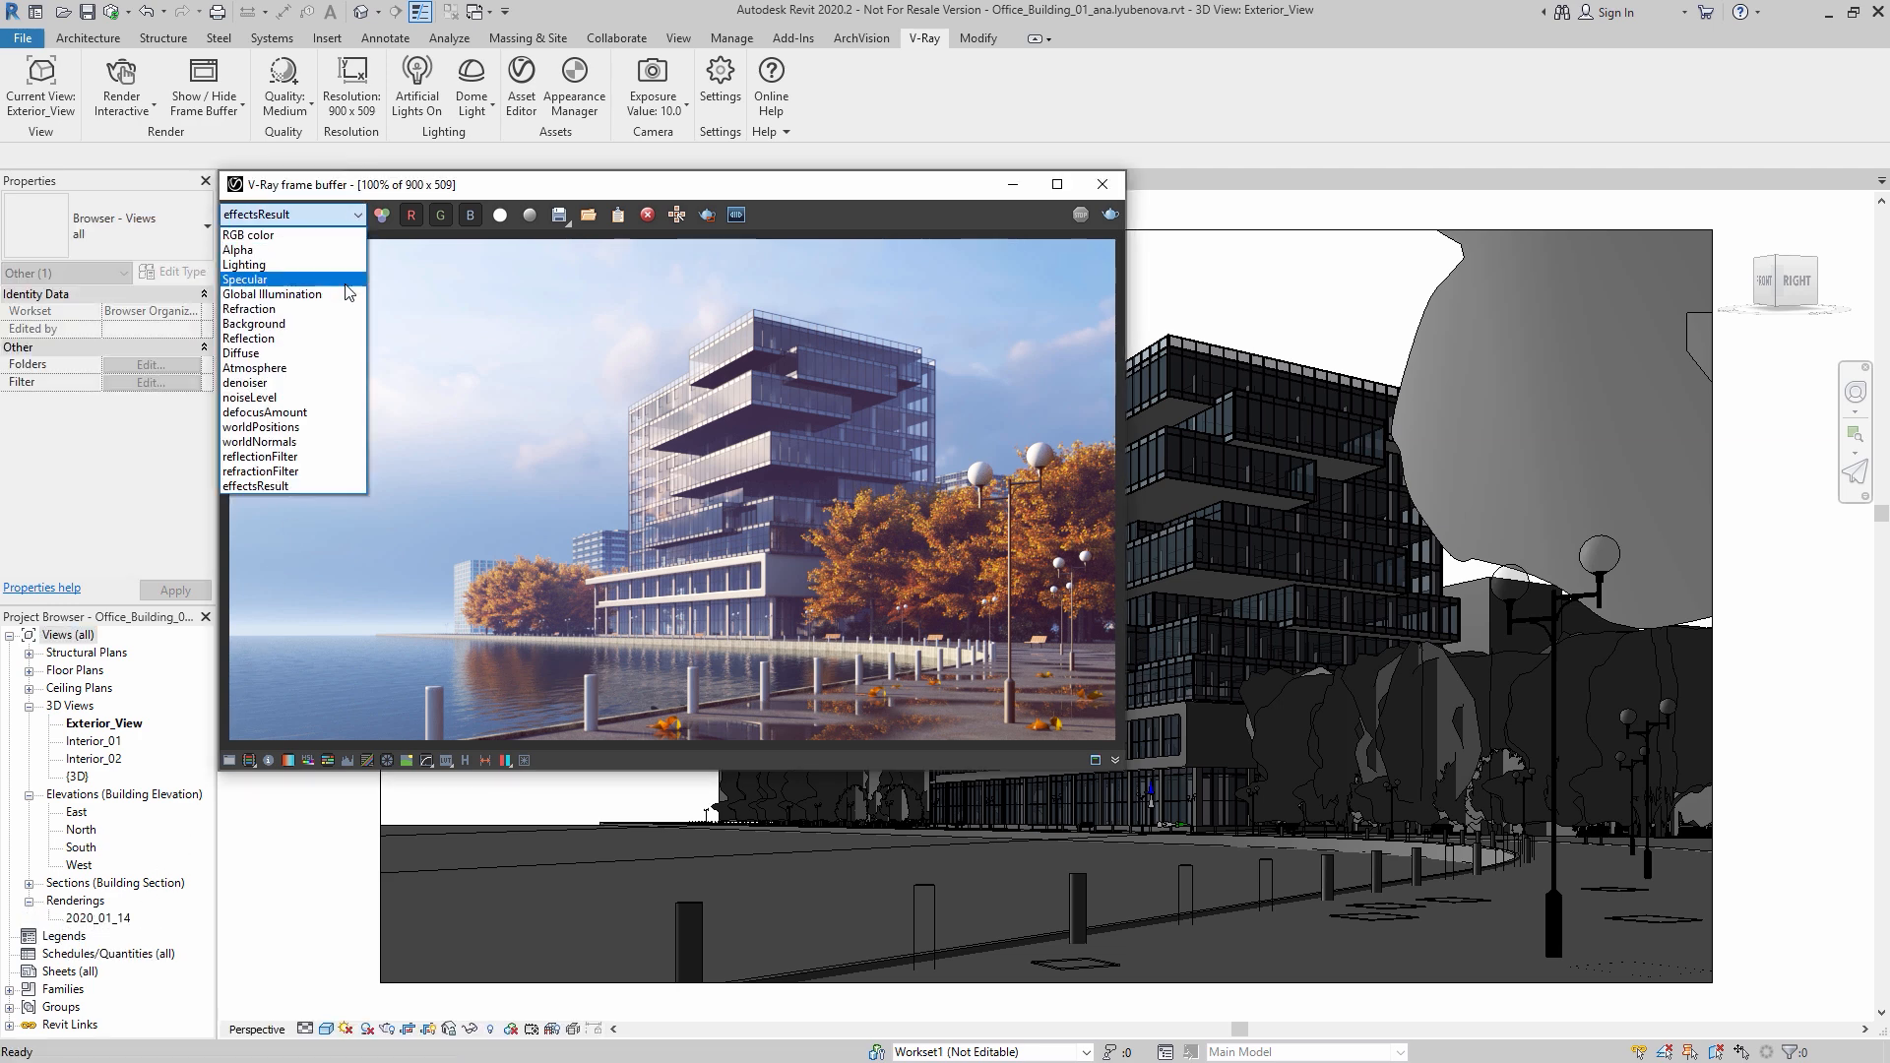
click(312, 541)
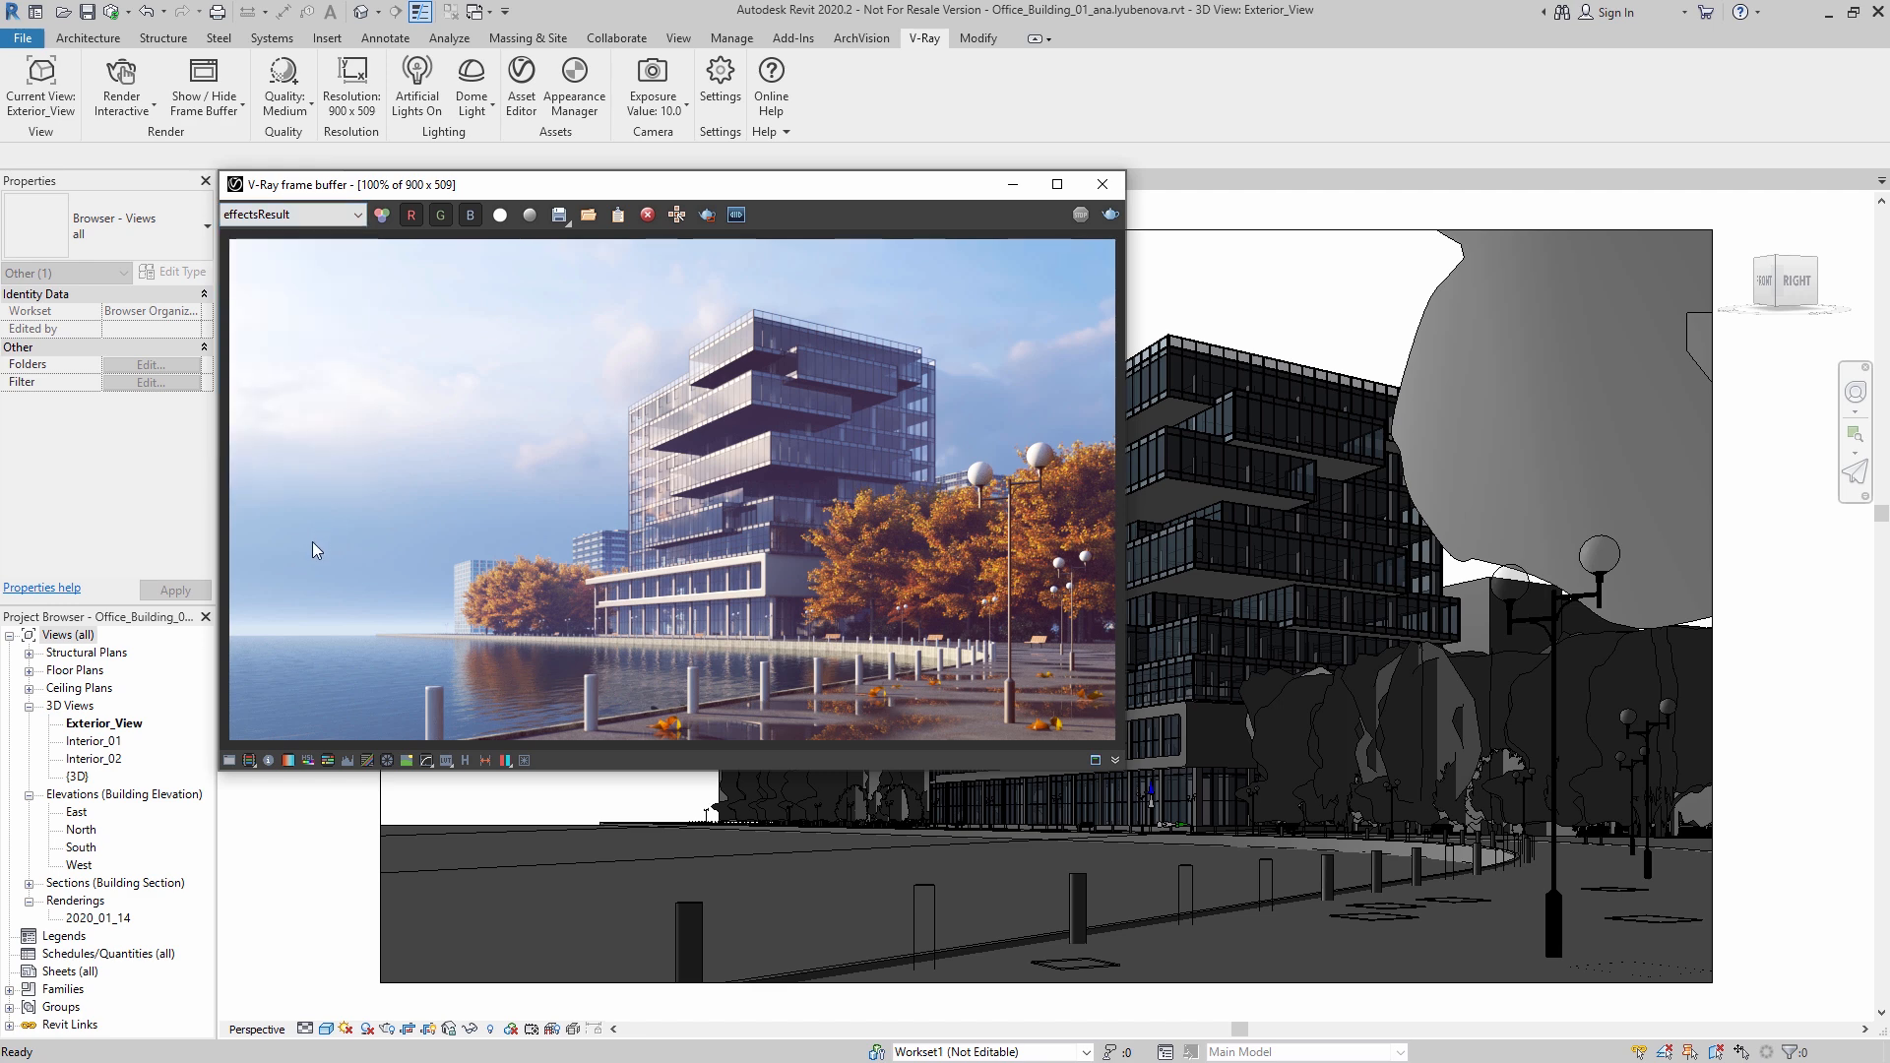
Step: Turn off the Exposure, White Balance, Color Balance and Curve corrections and hide the correction controls
click(230, 760)
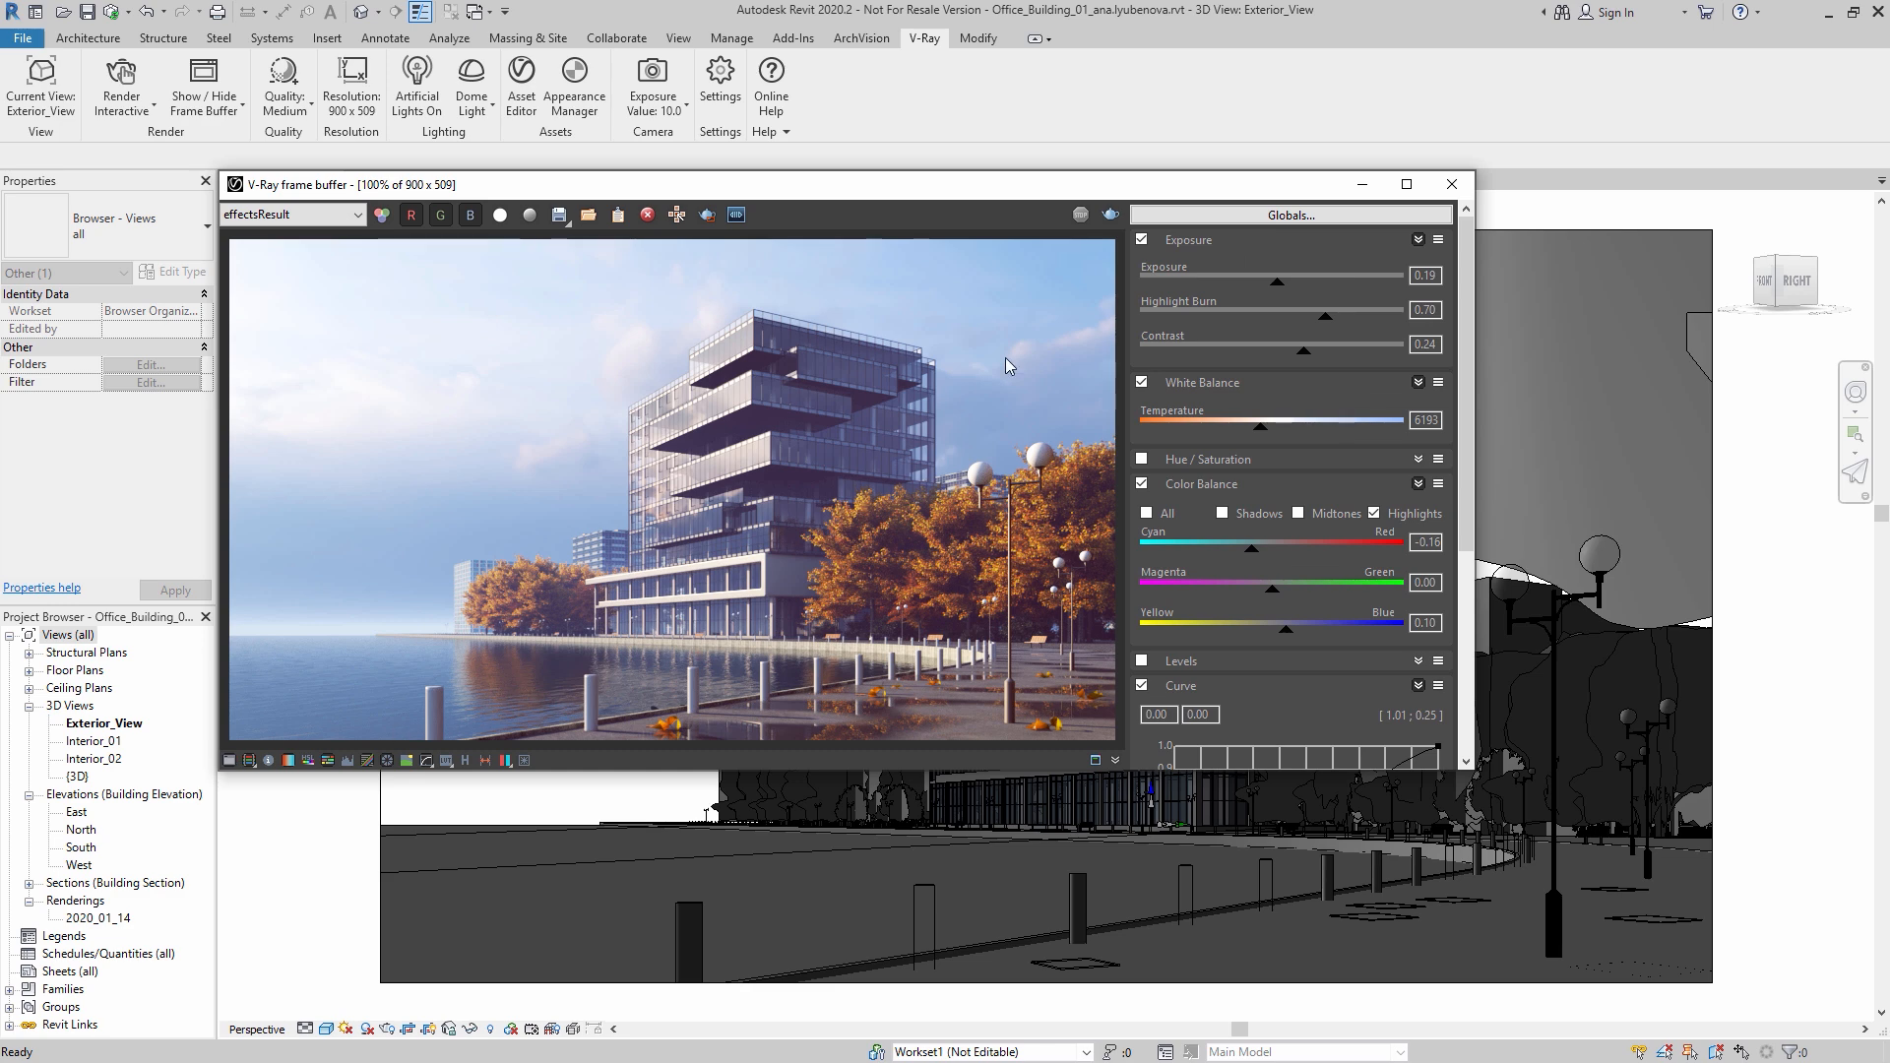
click(1141, 239)
click(1141, 263)
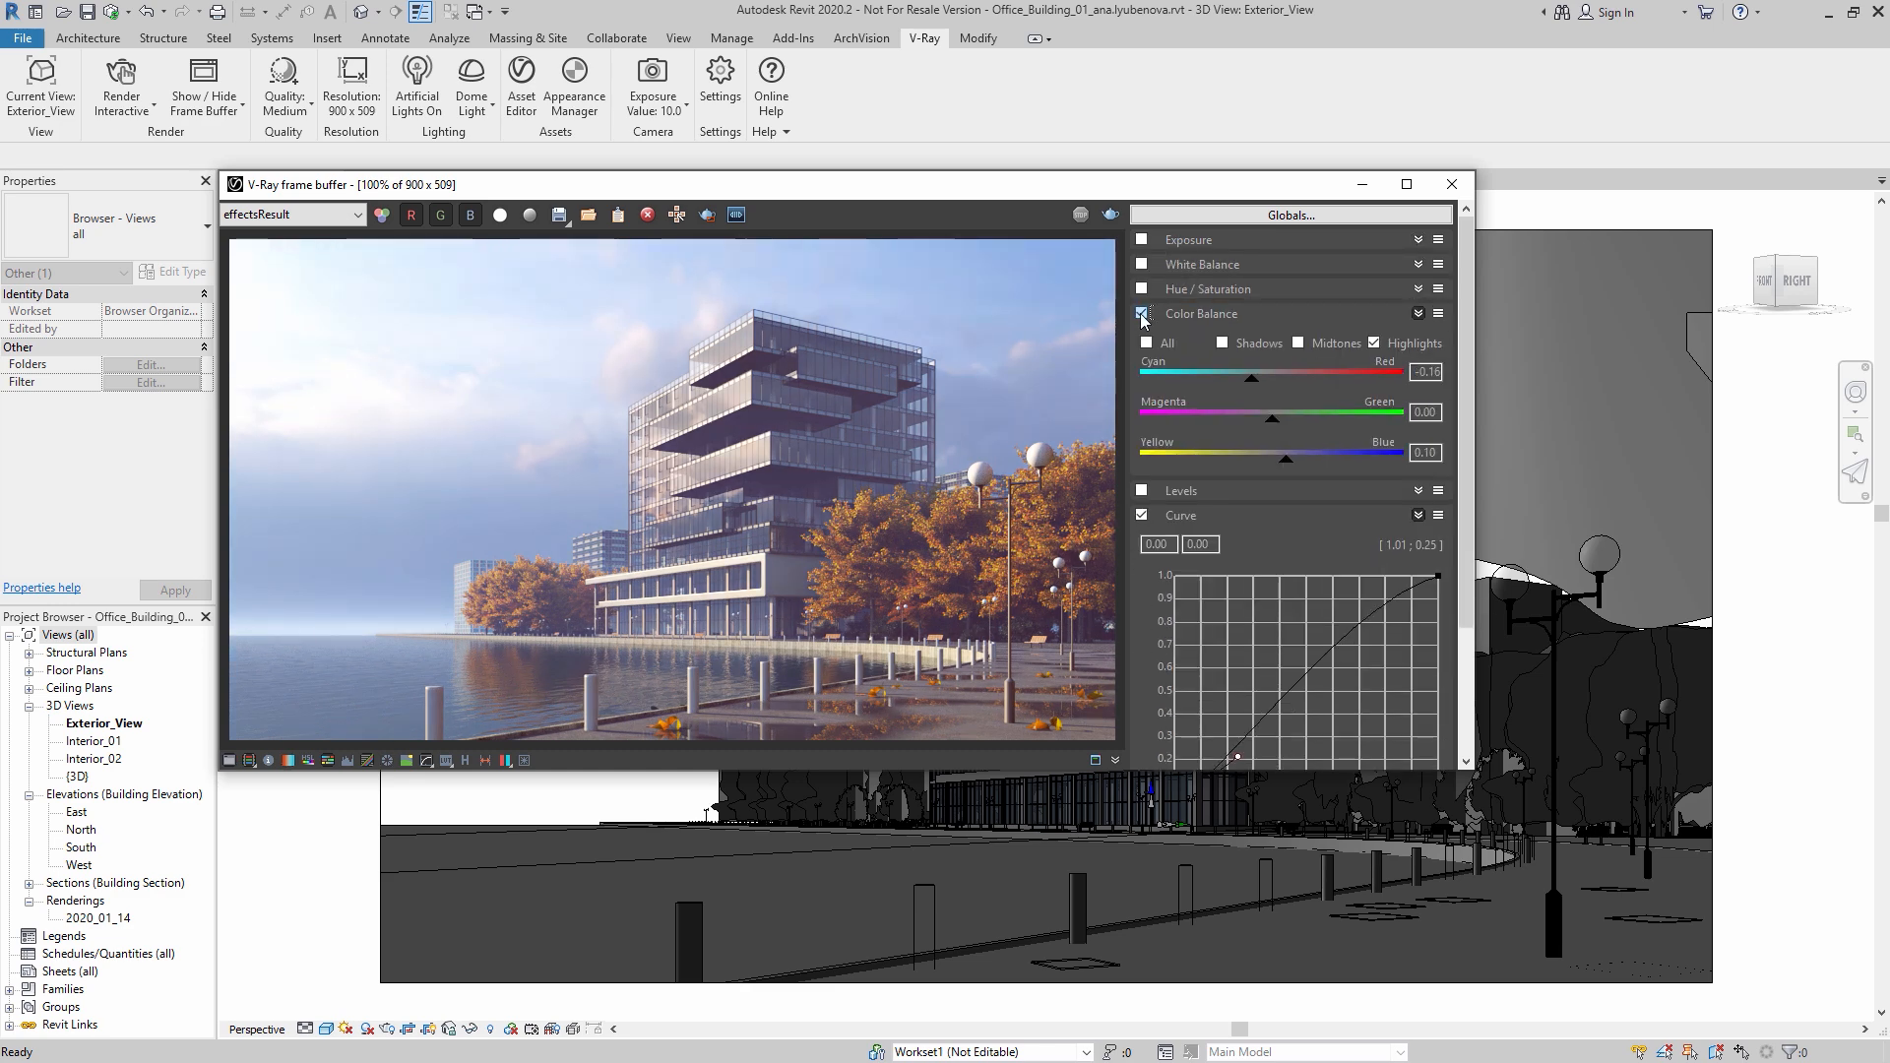
click(1141, 313)
click(1141, 362)
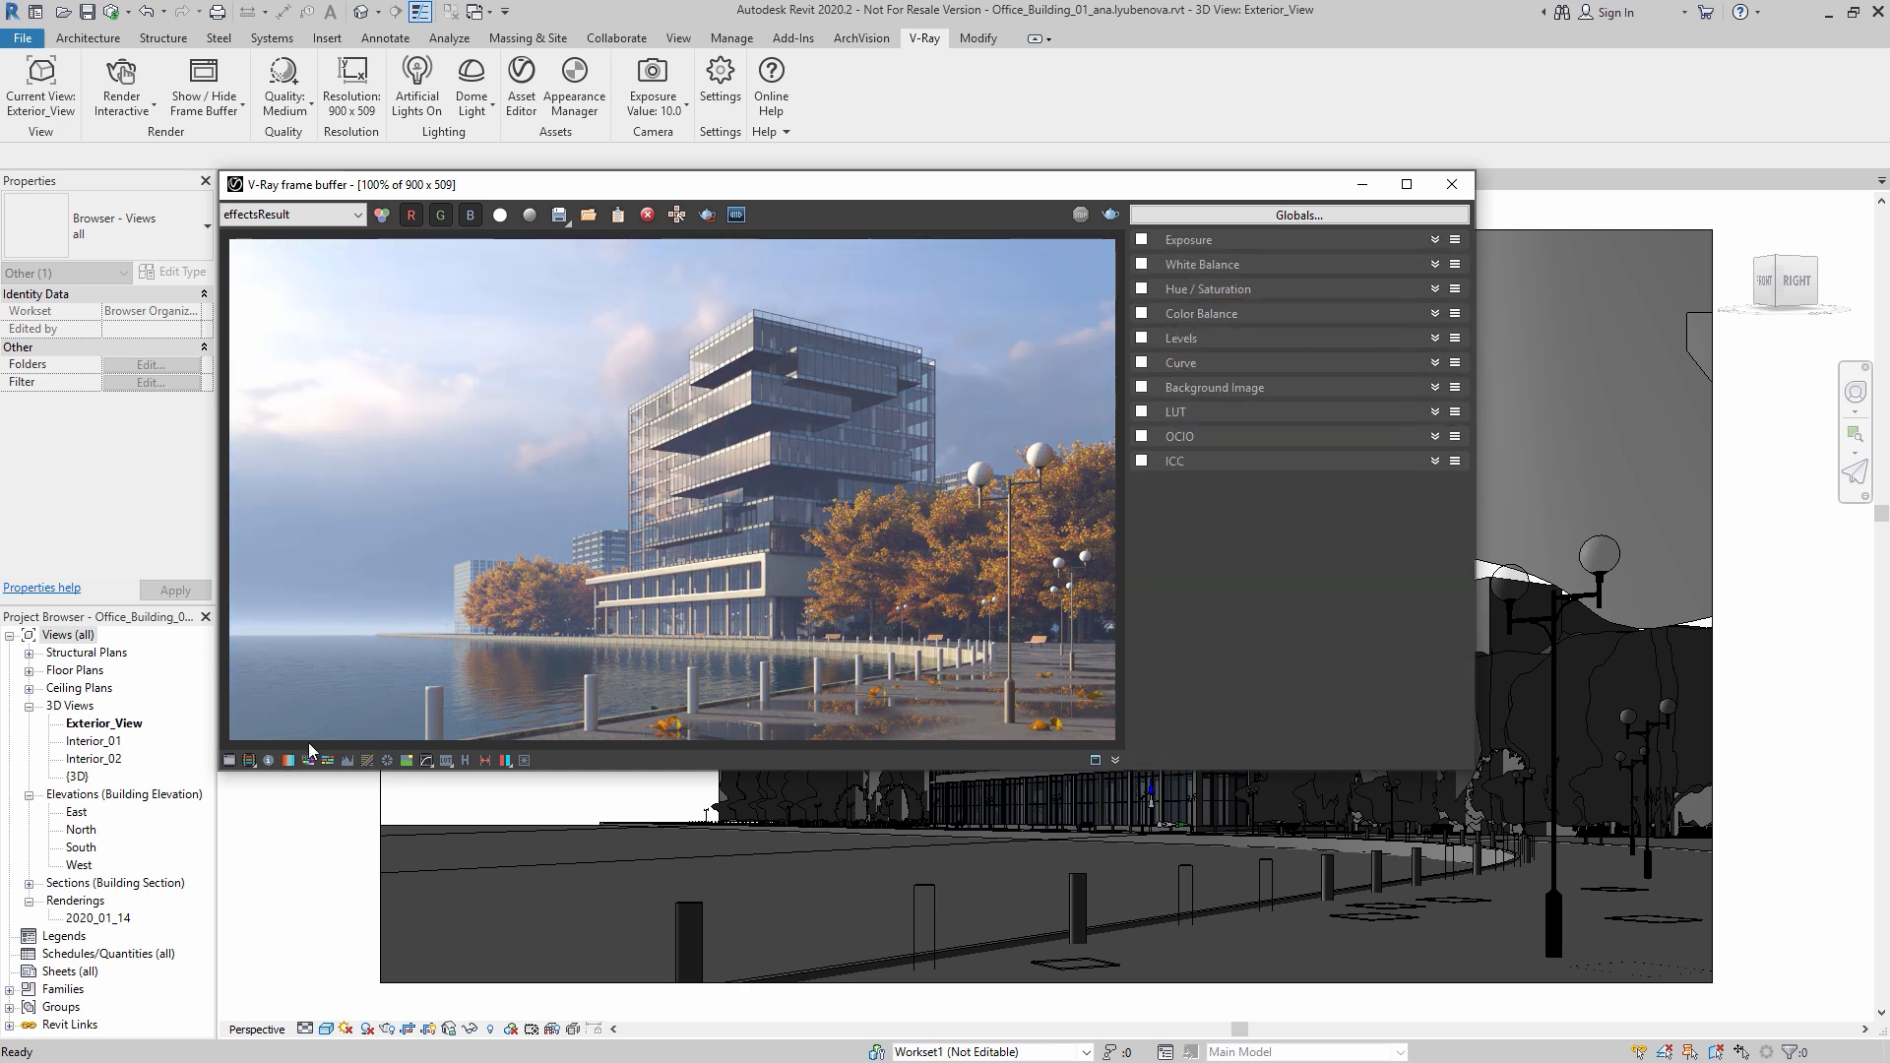
click(229, 760)
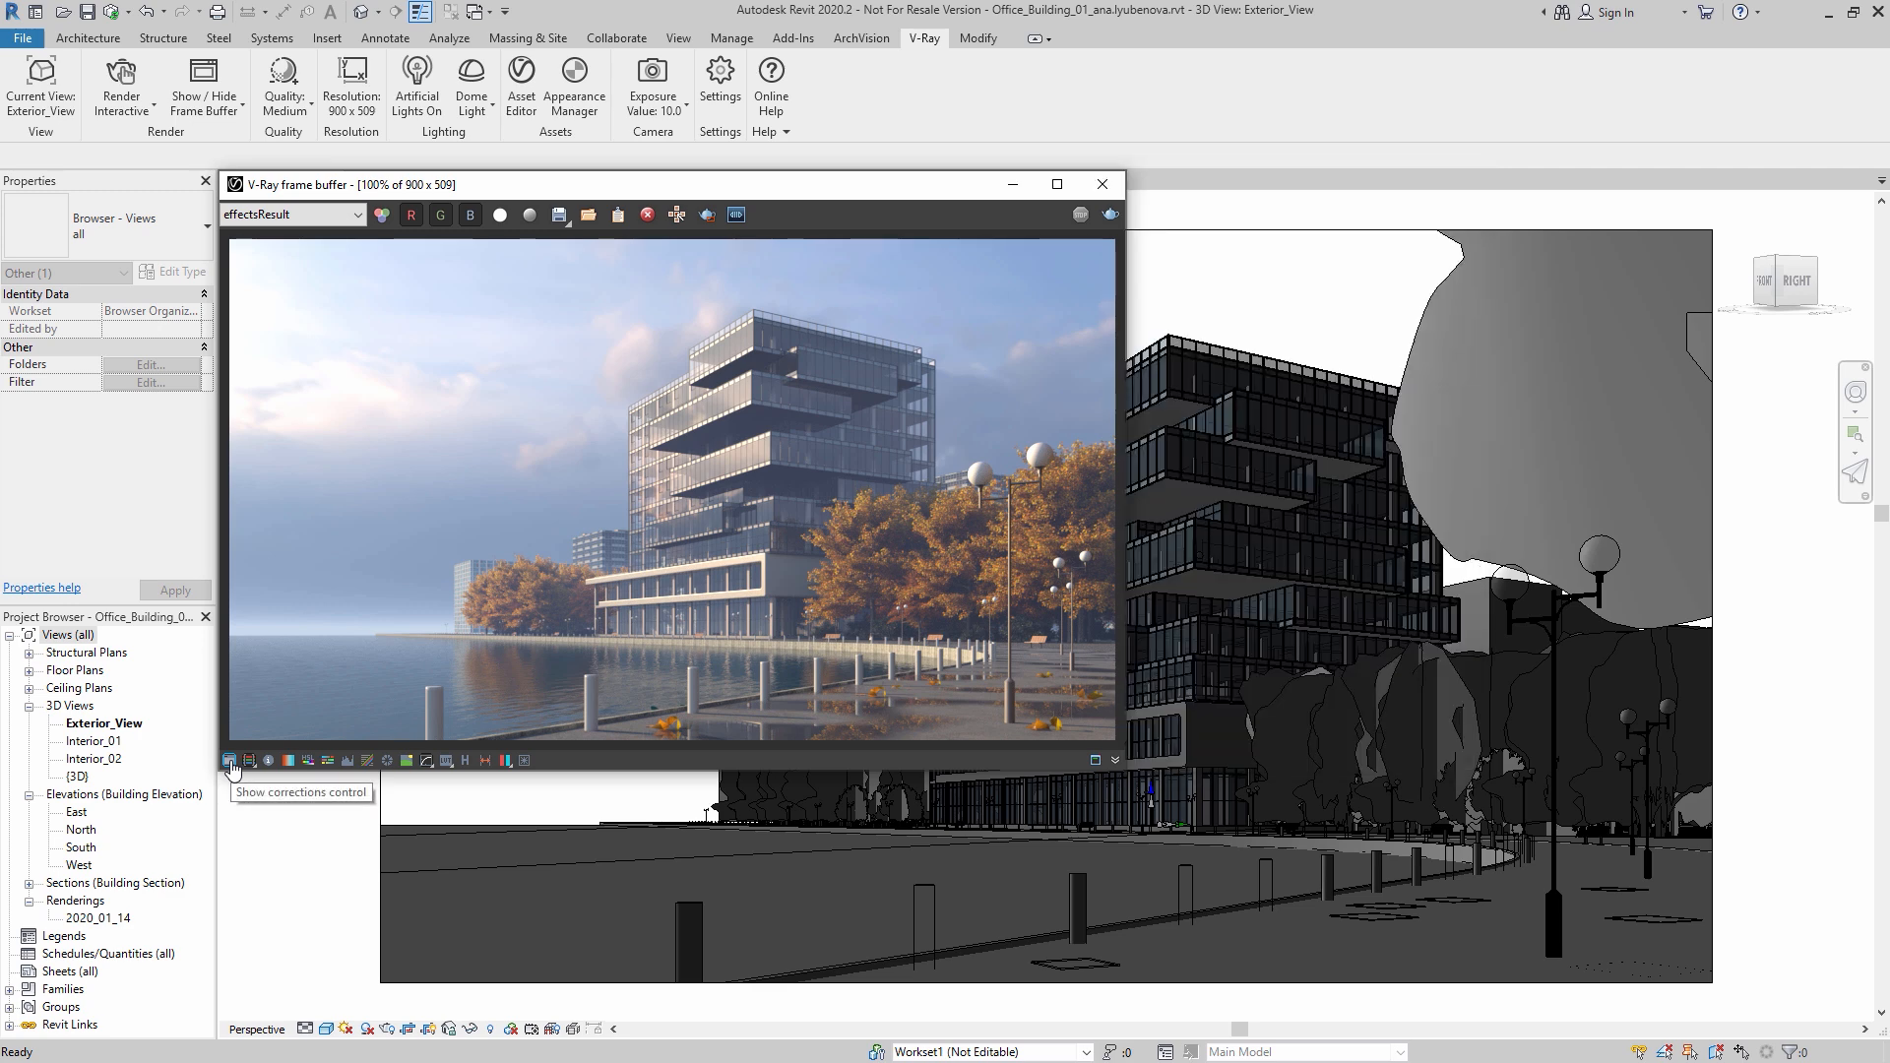
Step: Hide the Fallen_Leaves model group in the exterior view and start an interactive render
click(1058, 969)
right_click(1066, 972)
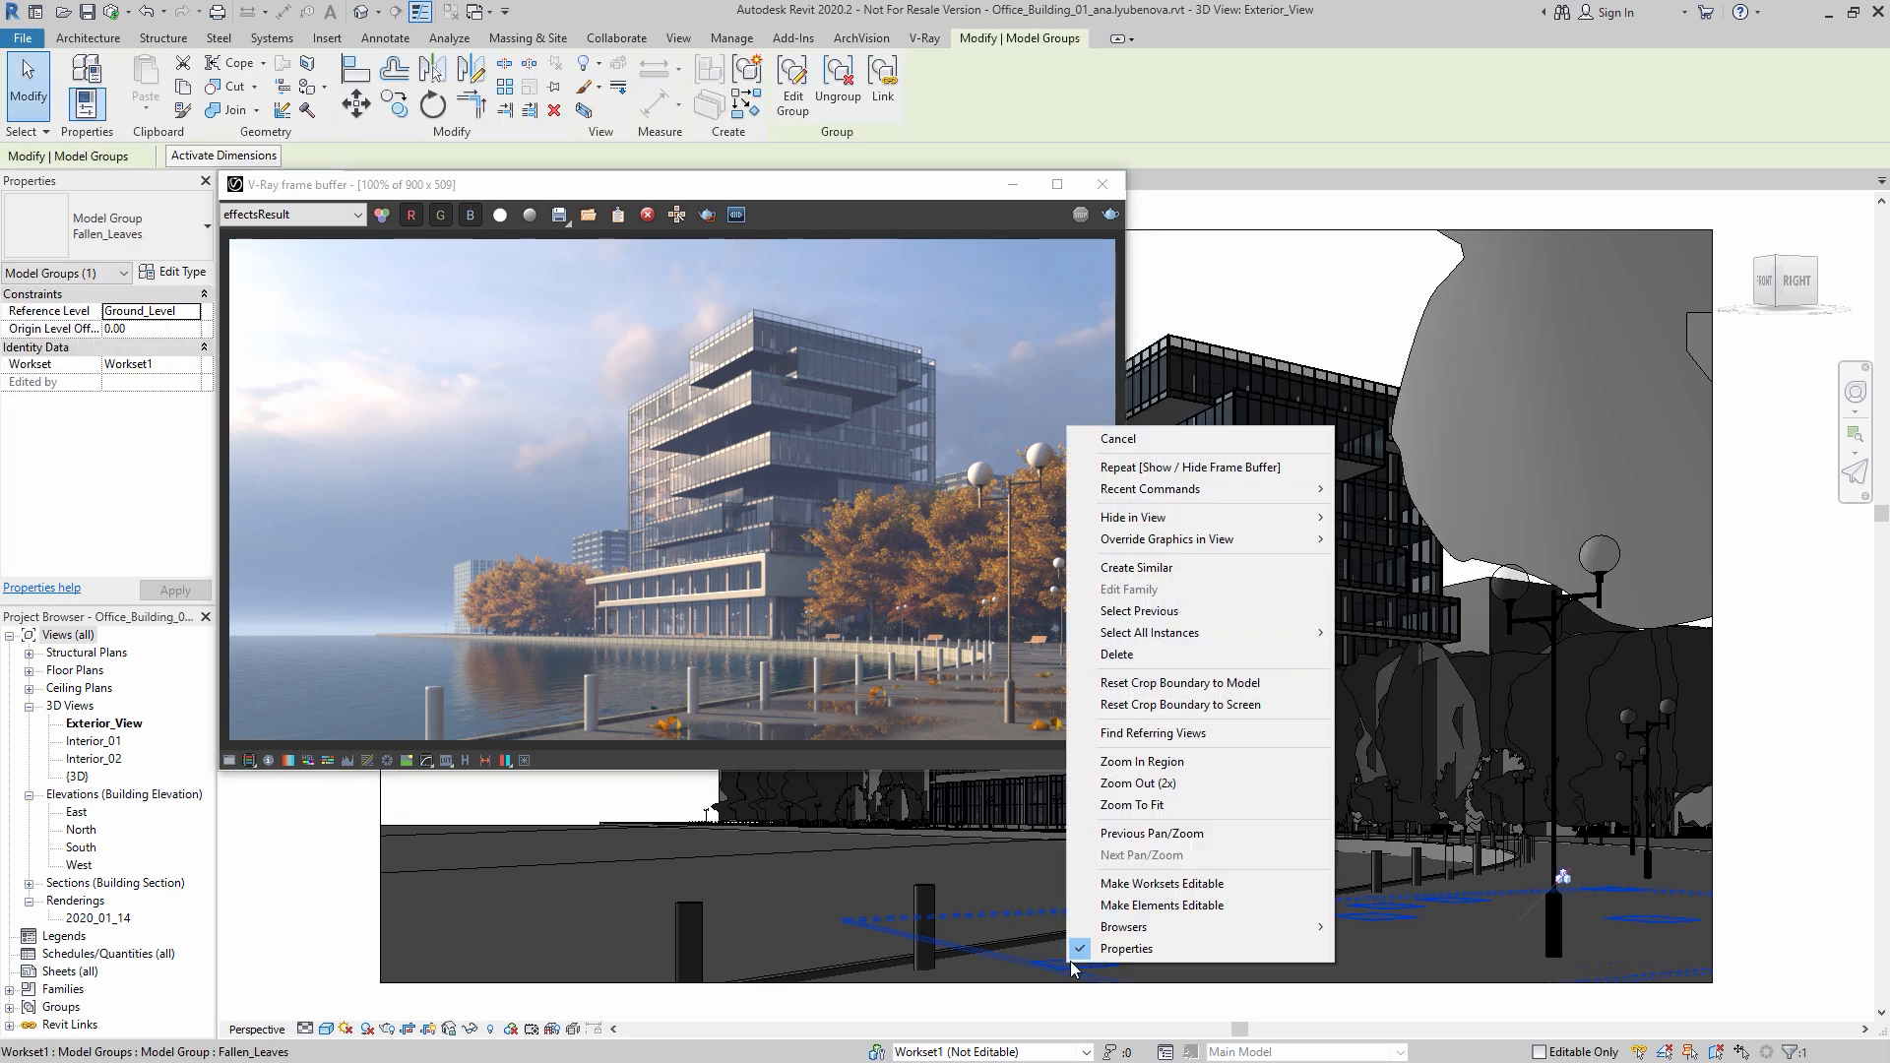
mouse_move(1200, 518)
click(1276, 516)
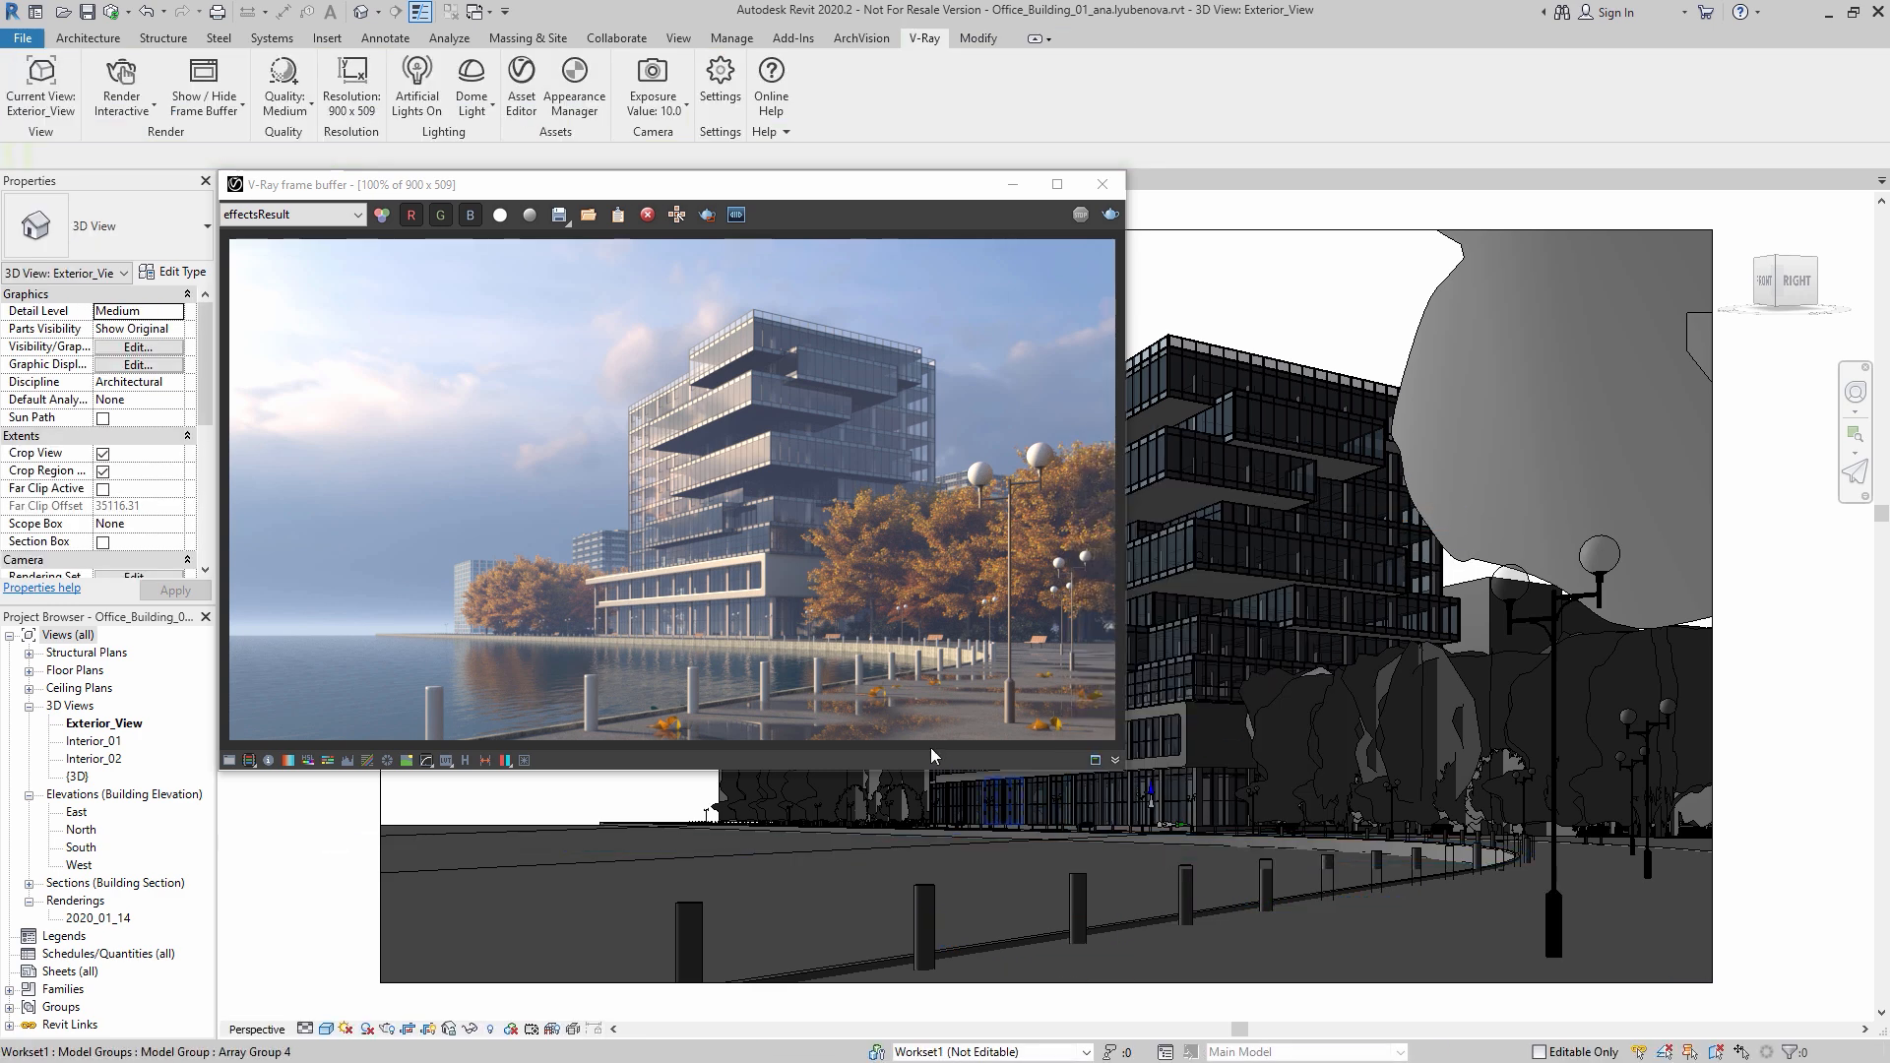
click(122, 84)
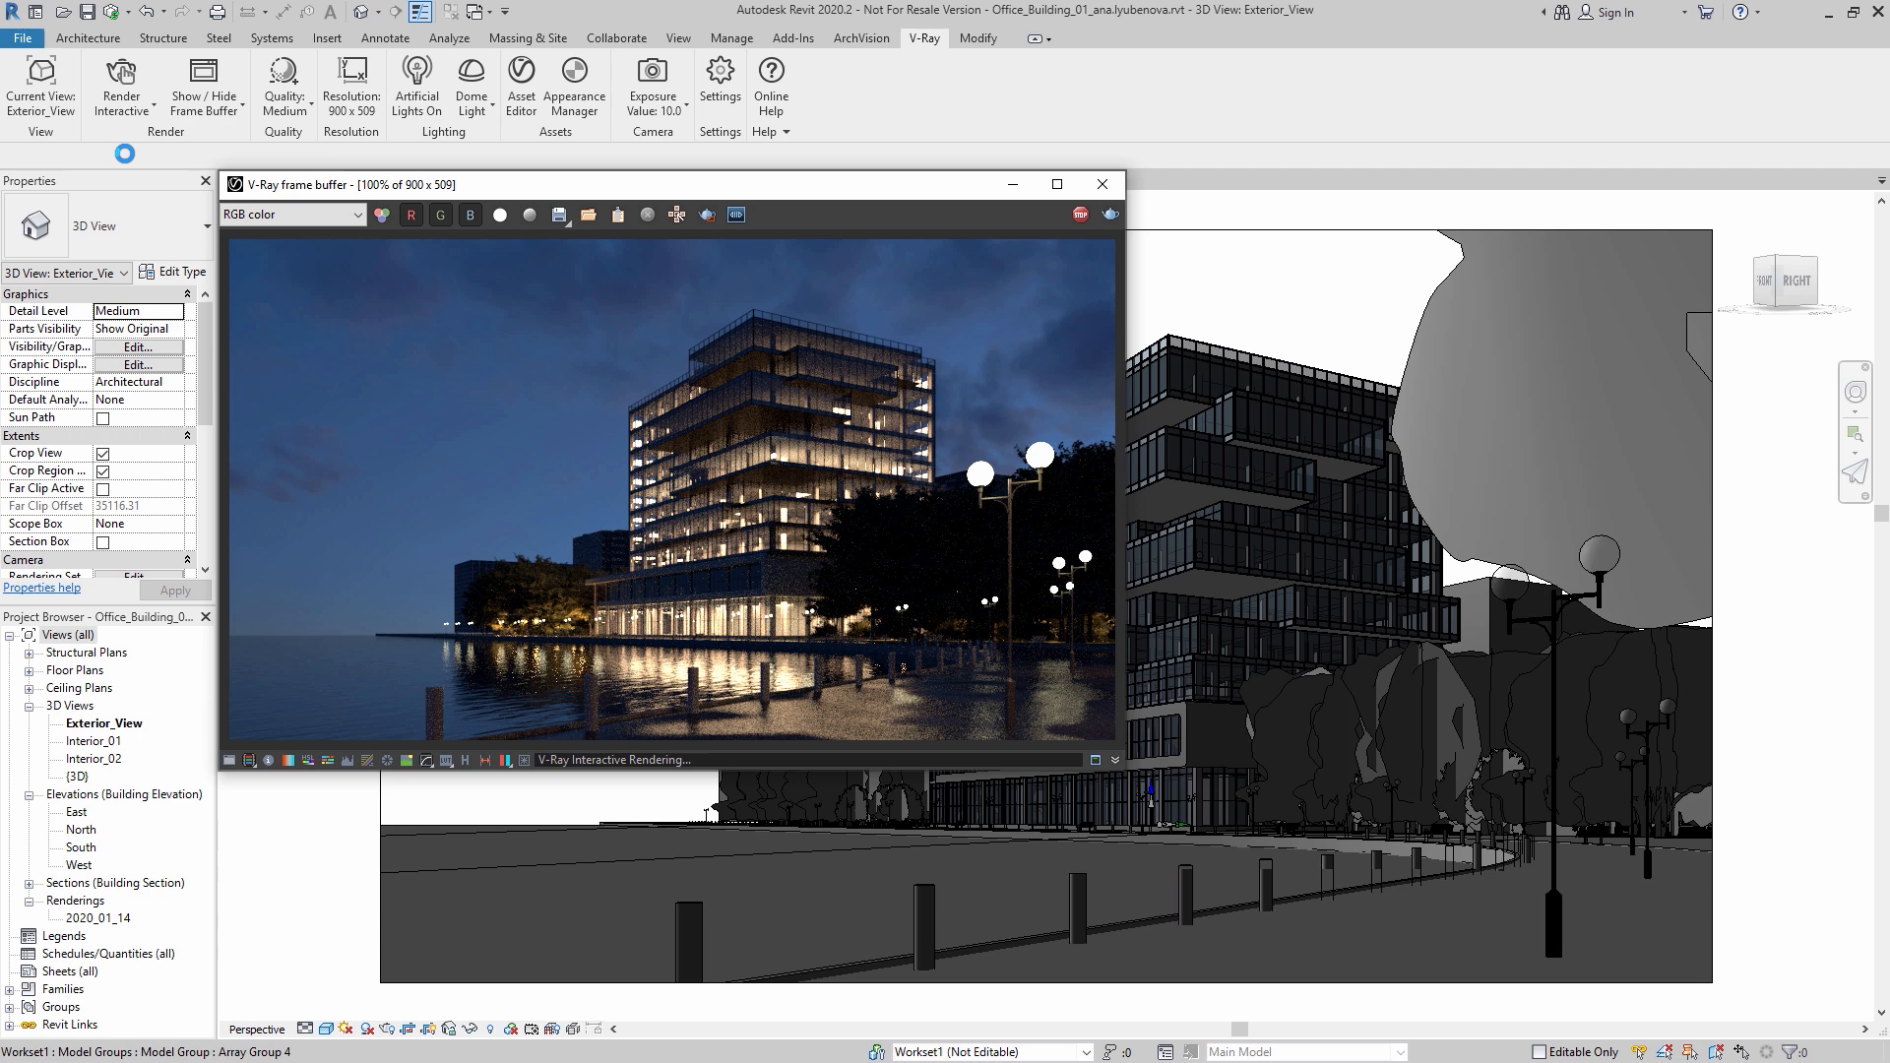
Step: Review the dome light settings with the HDR image preview and the camera exposure settings, closing both dialogs
click(465, 78)
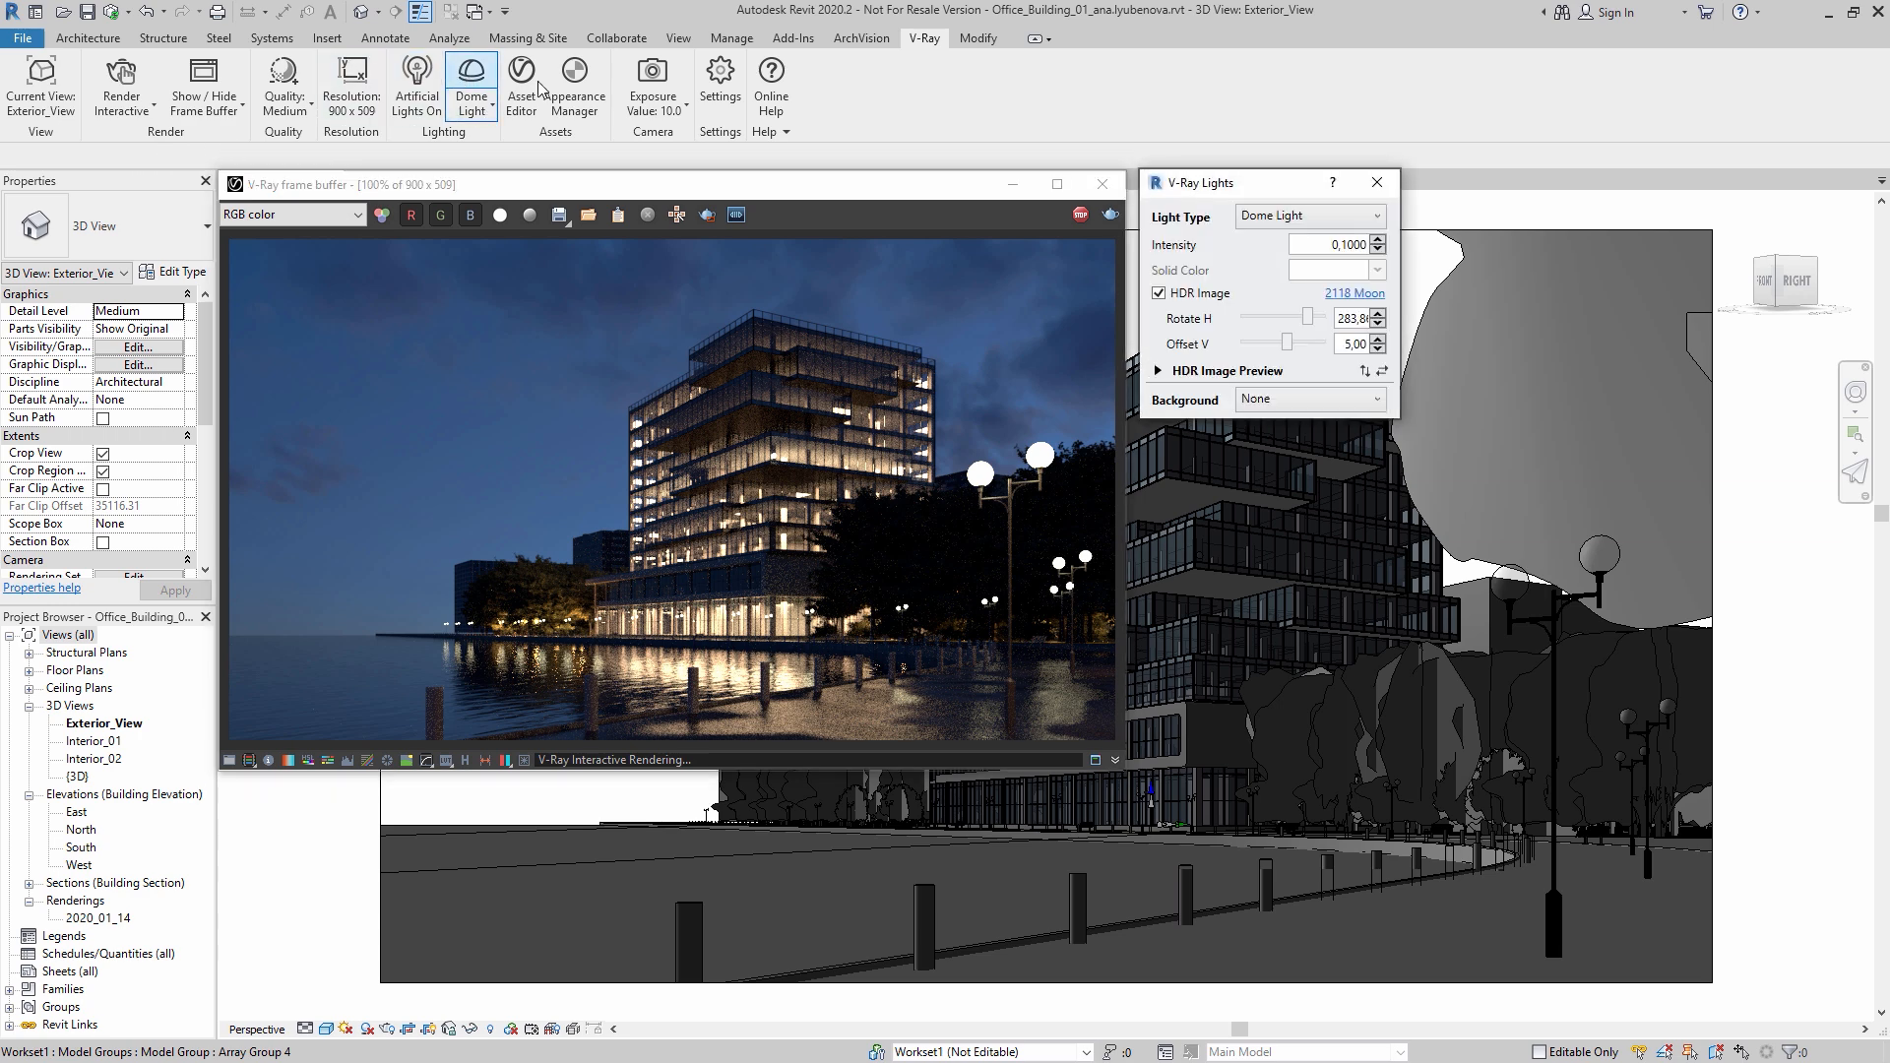
click(650, 82)
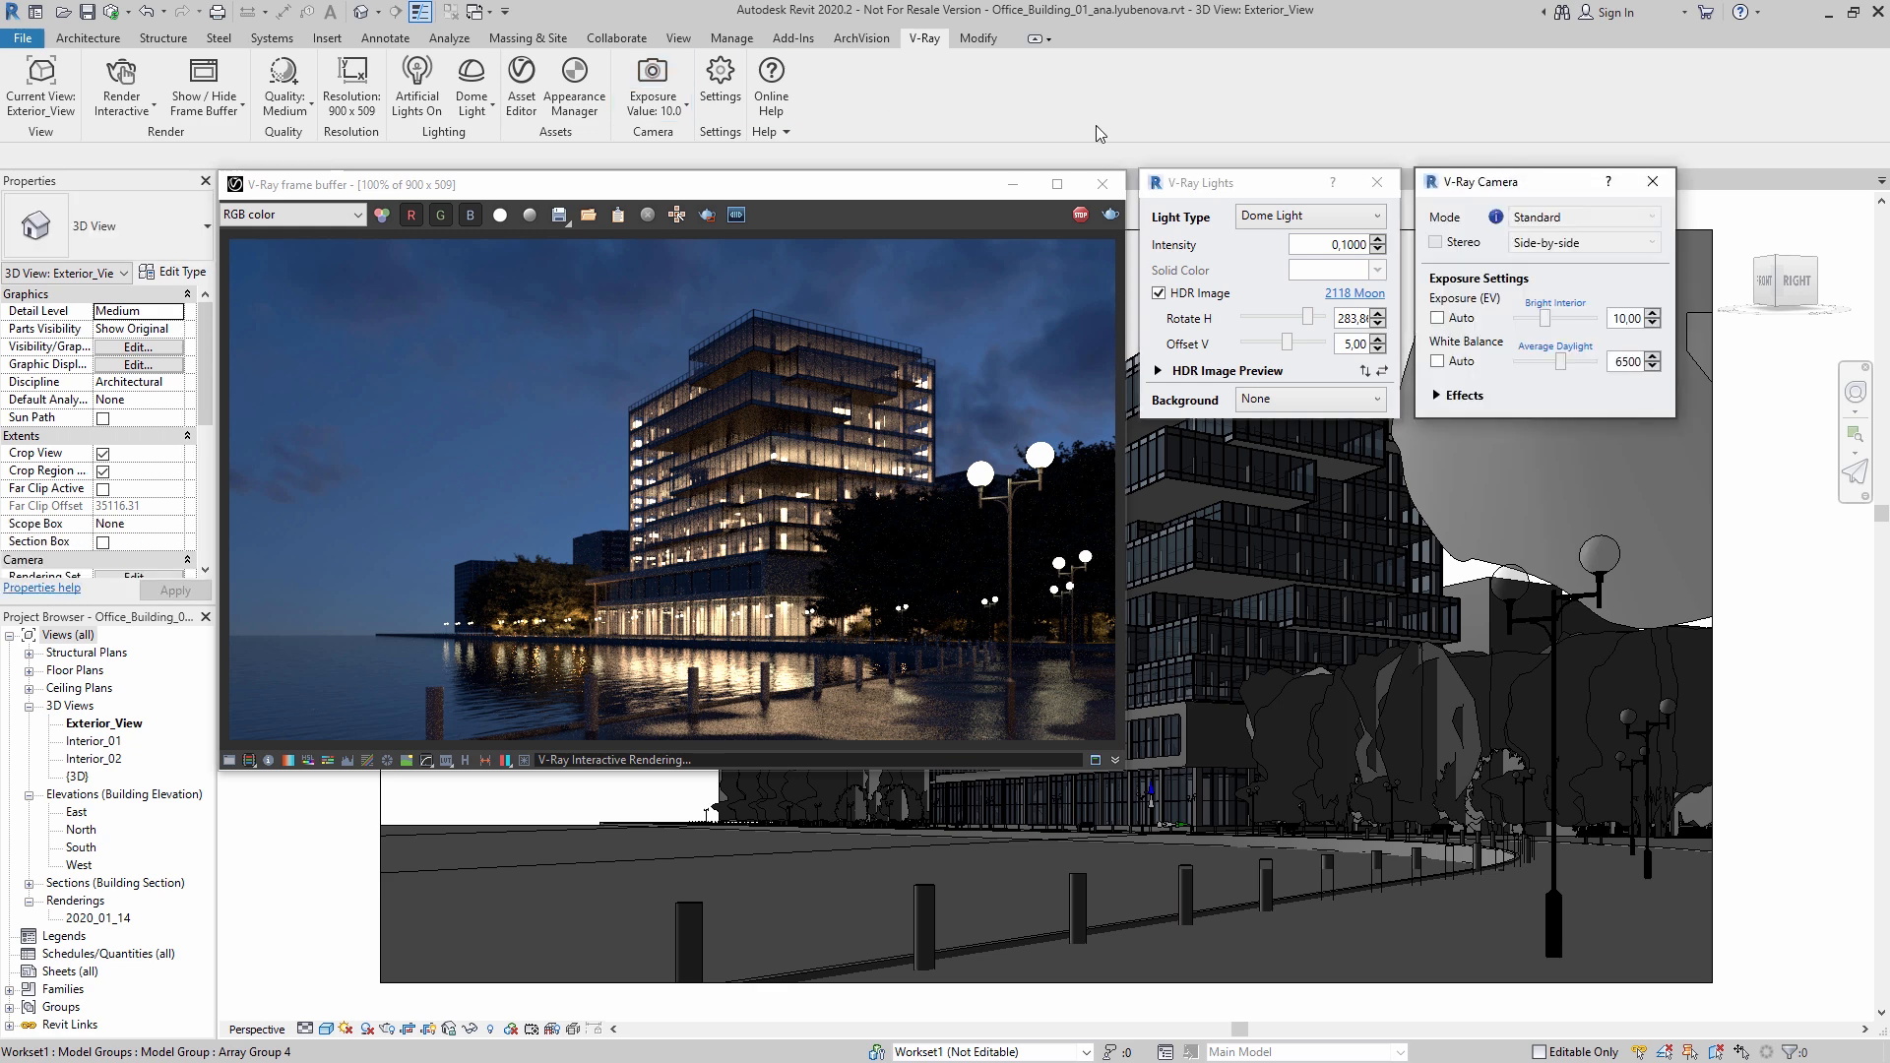
click(1248, 196)
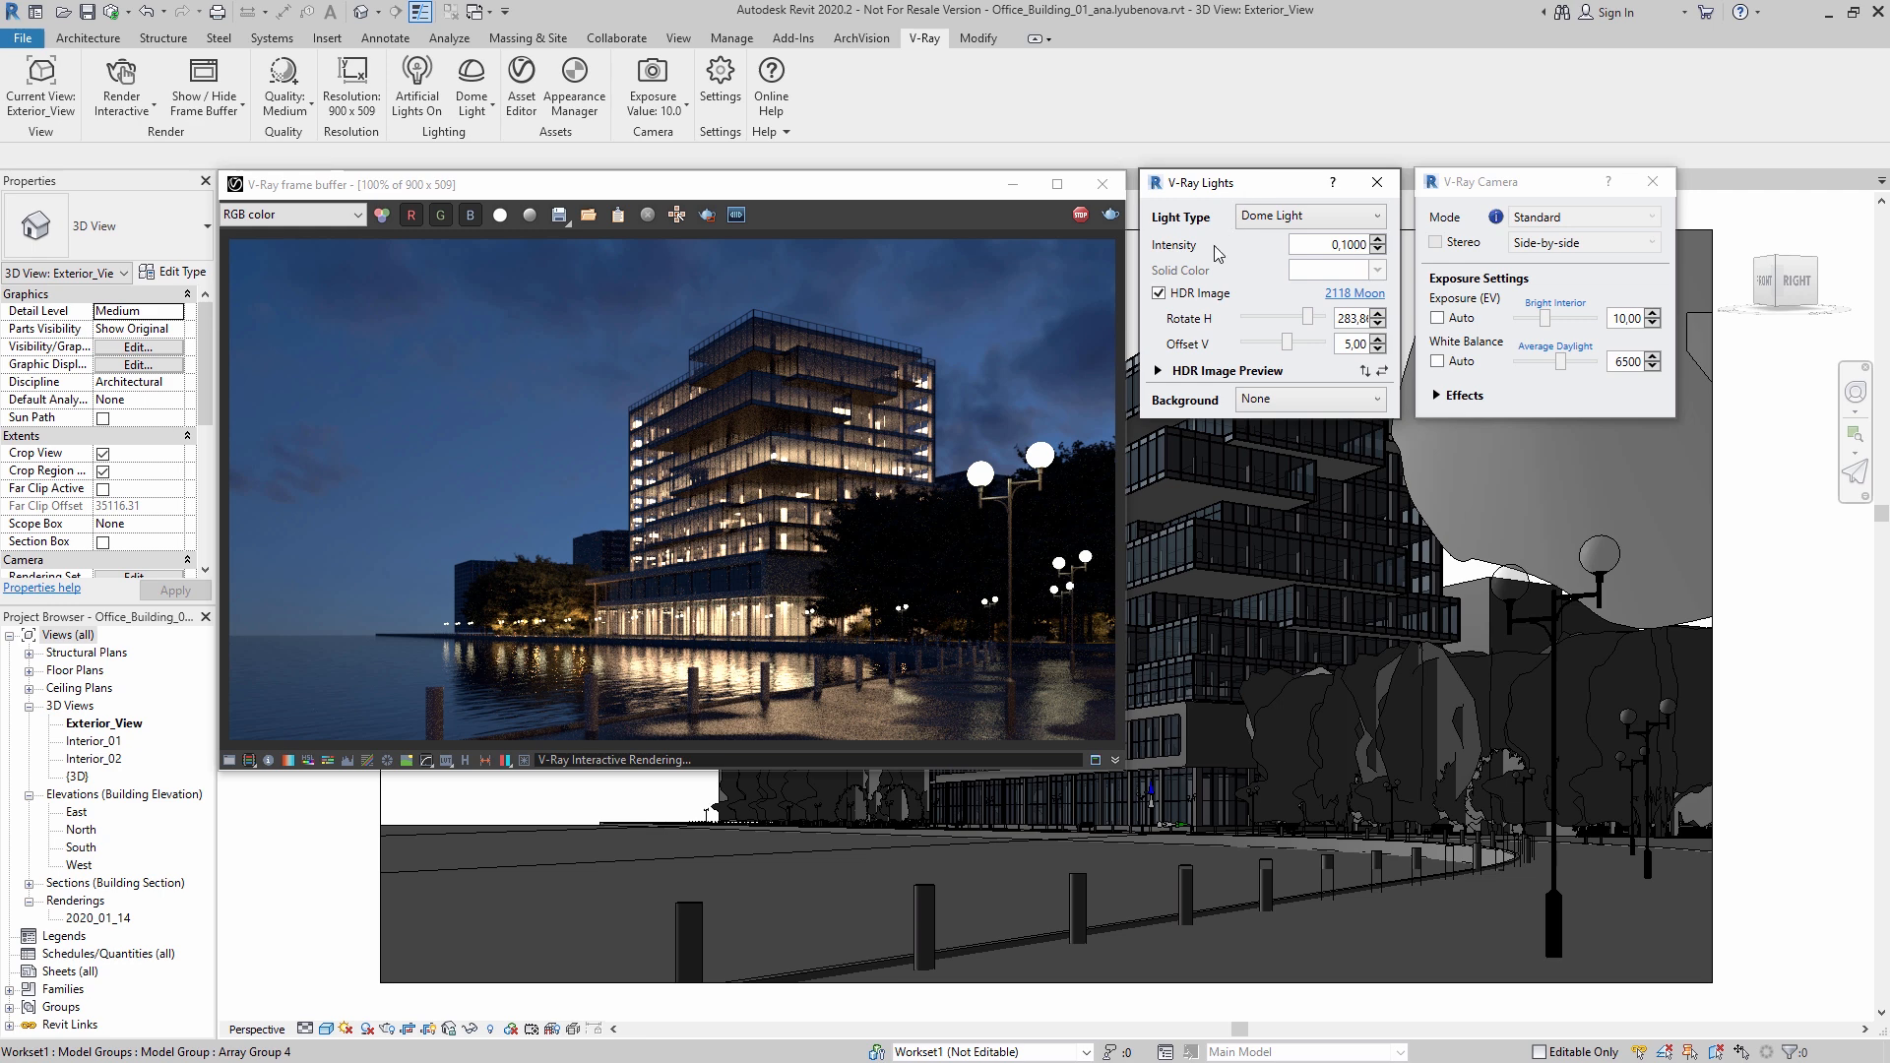
click(1160, 374)
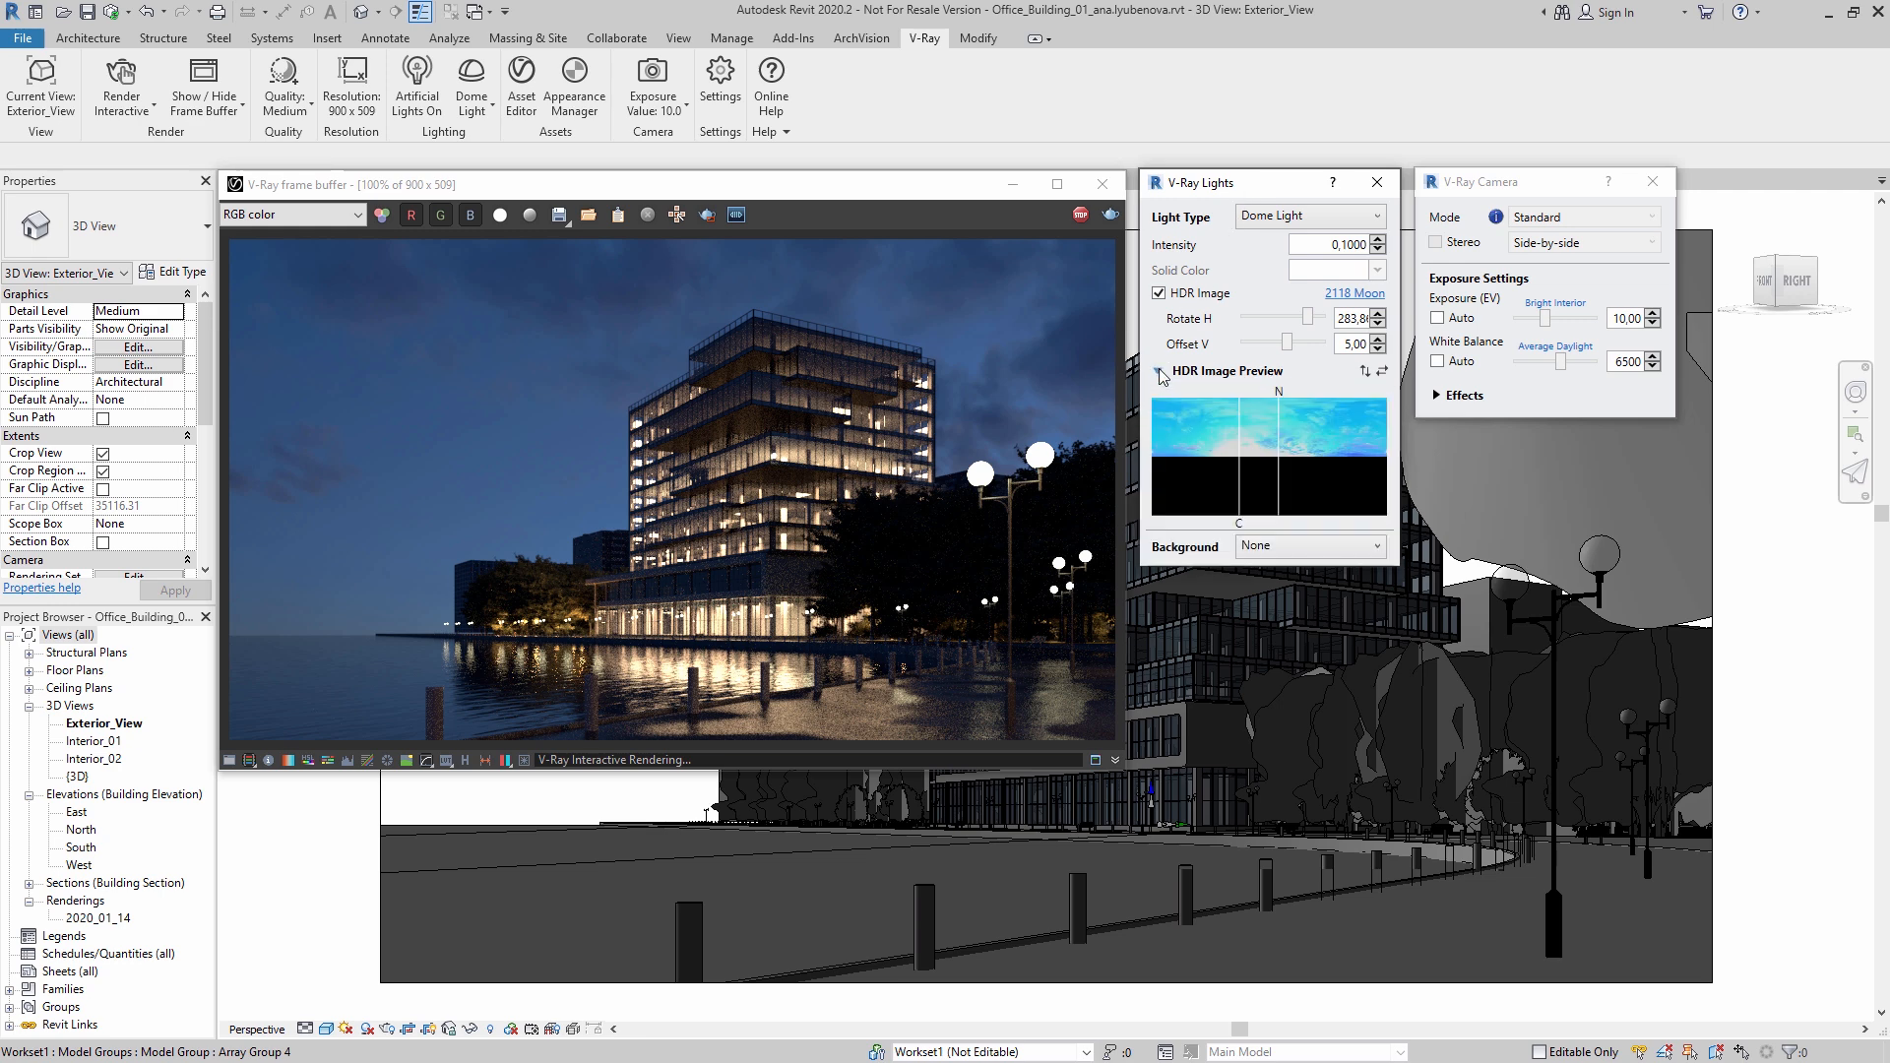
click(1377, 182)
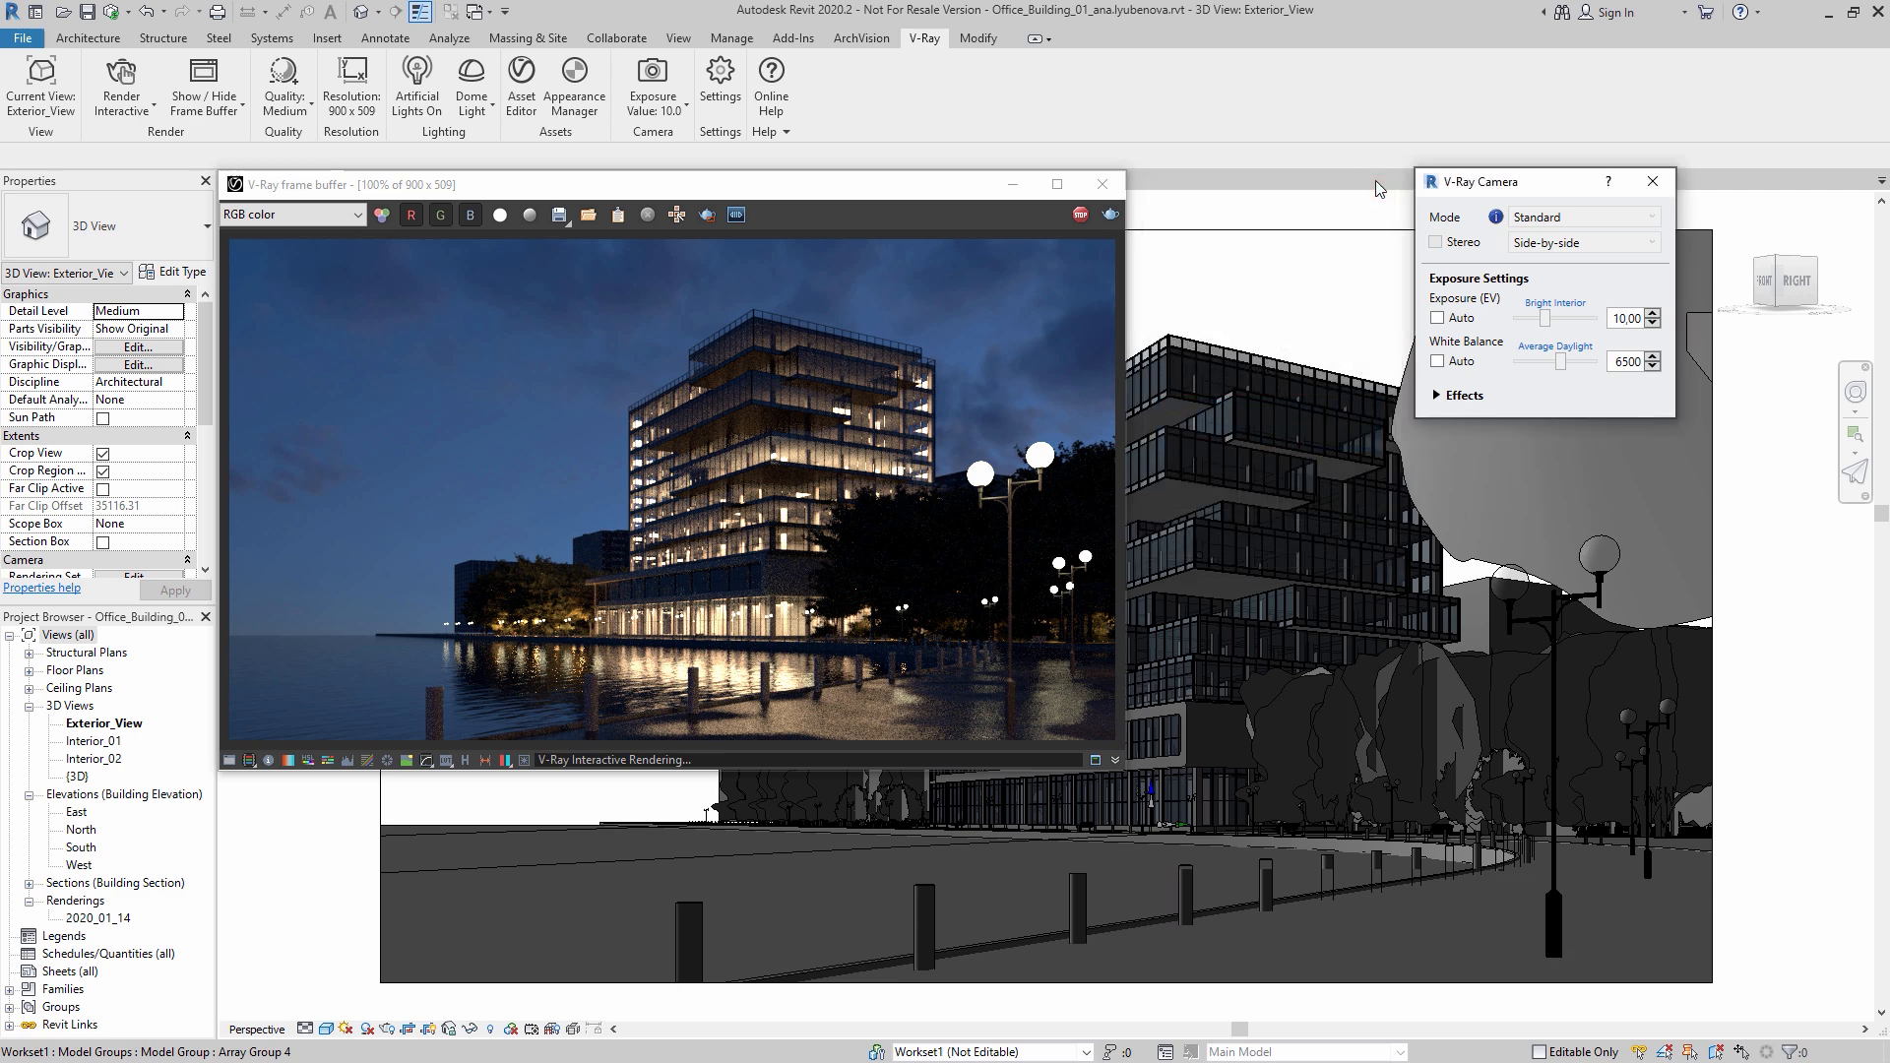
click(1652, 183)
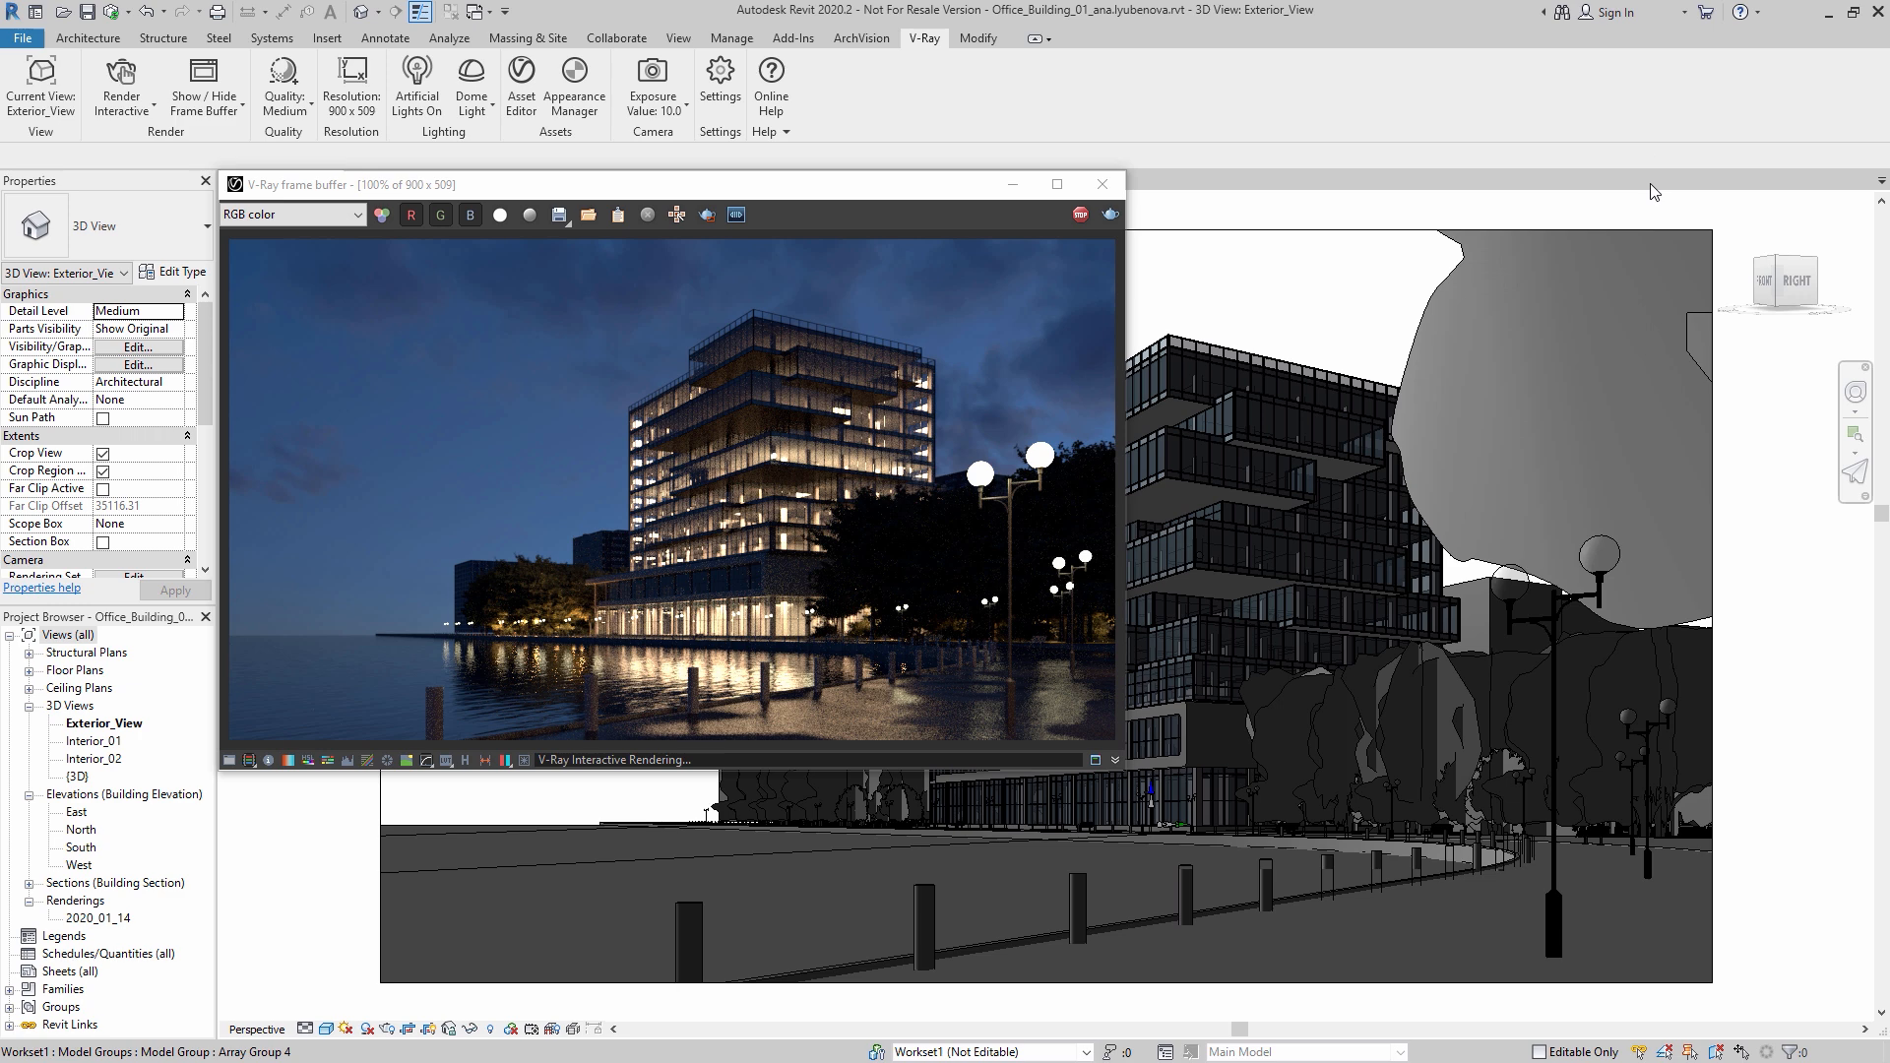
Step: Enable the Artificial Lights Overrides in the Appearance Manager's global overrides
click(567, 84)
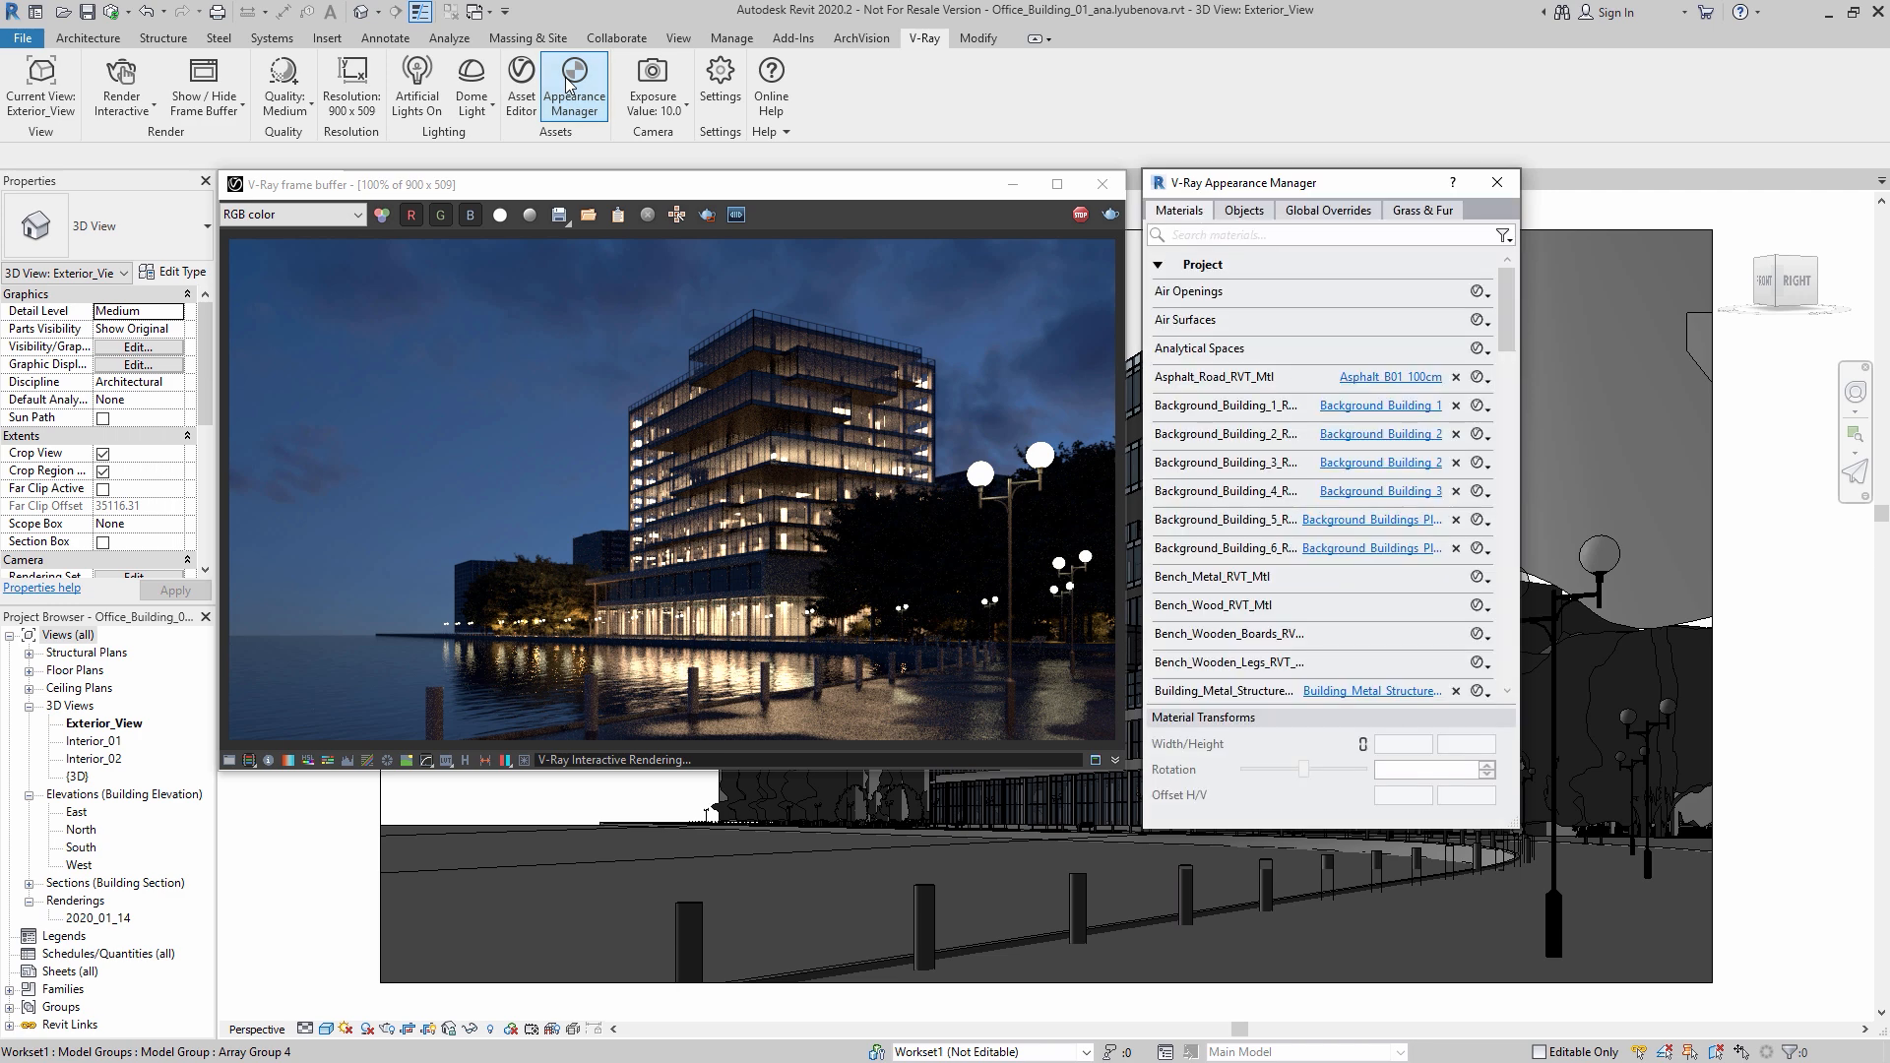
click(1322, 213)
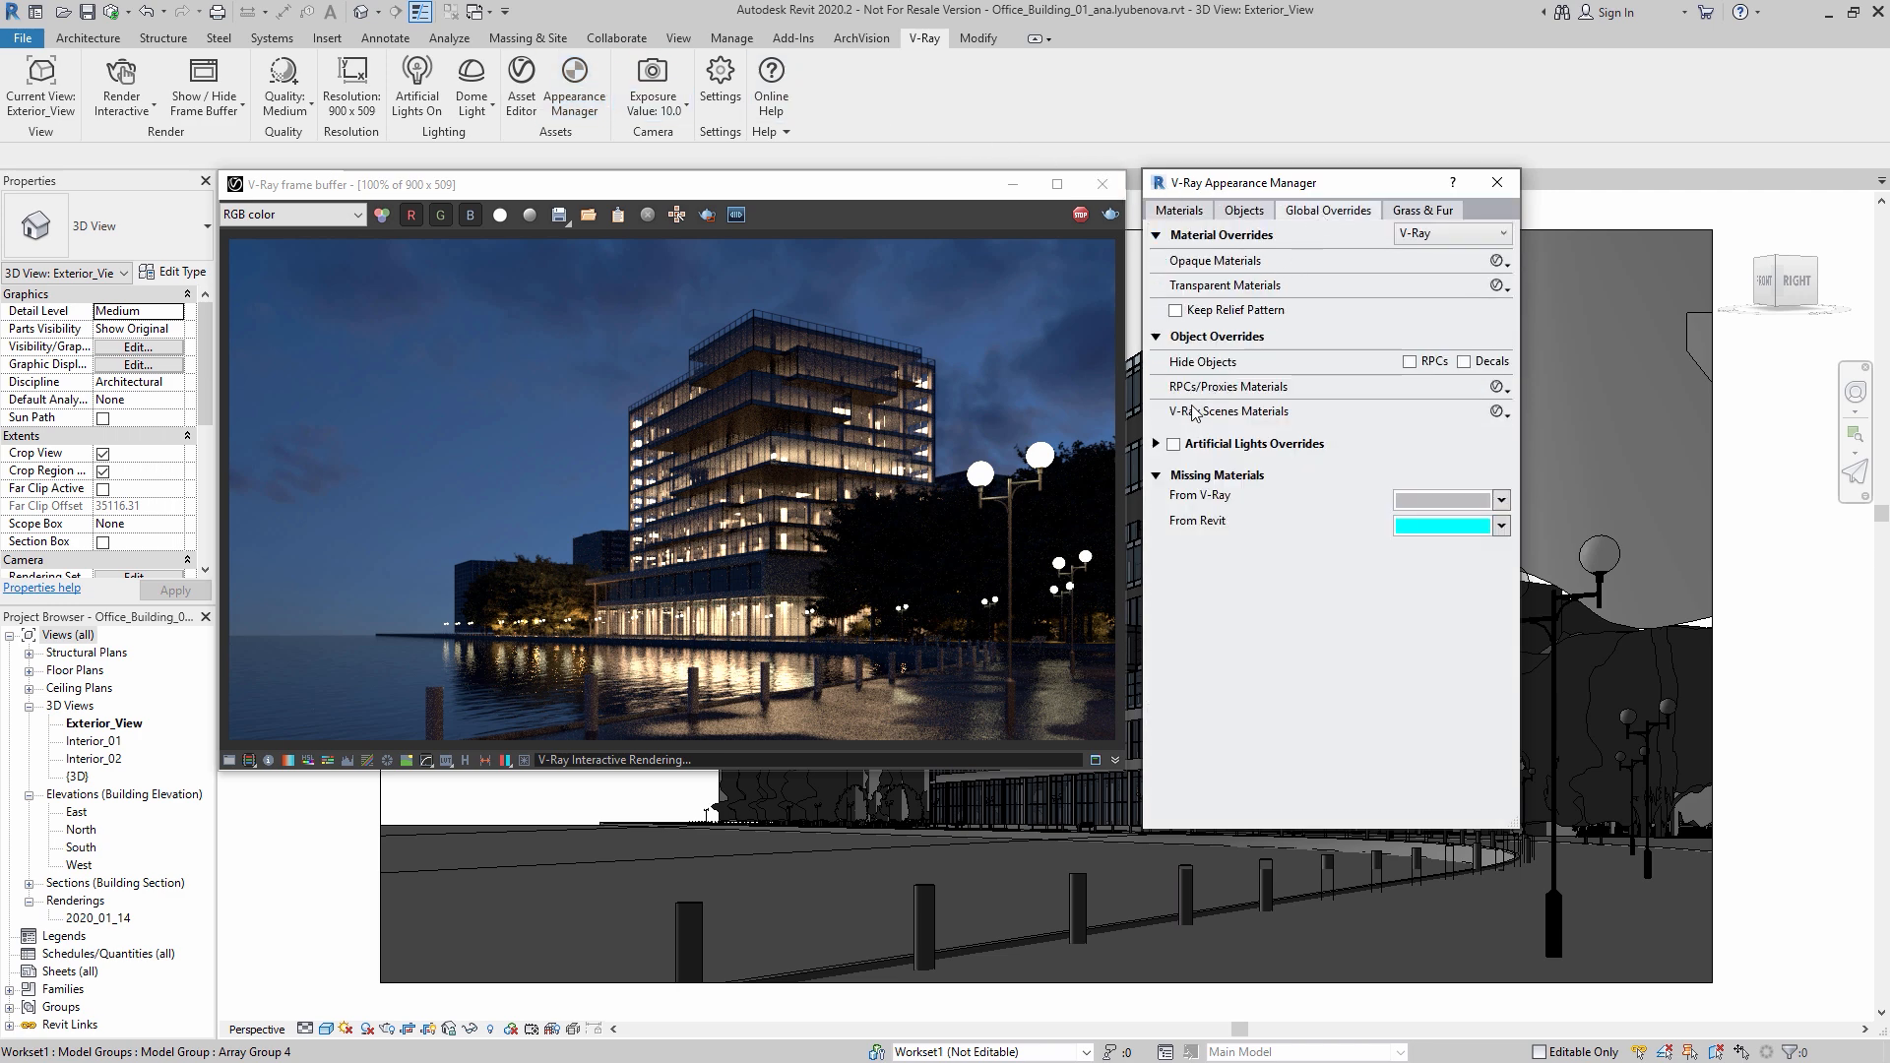
click(1157, 444)
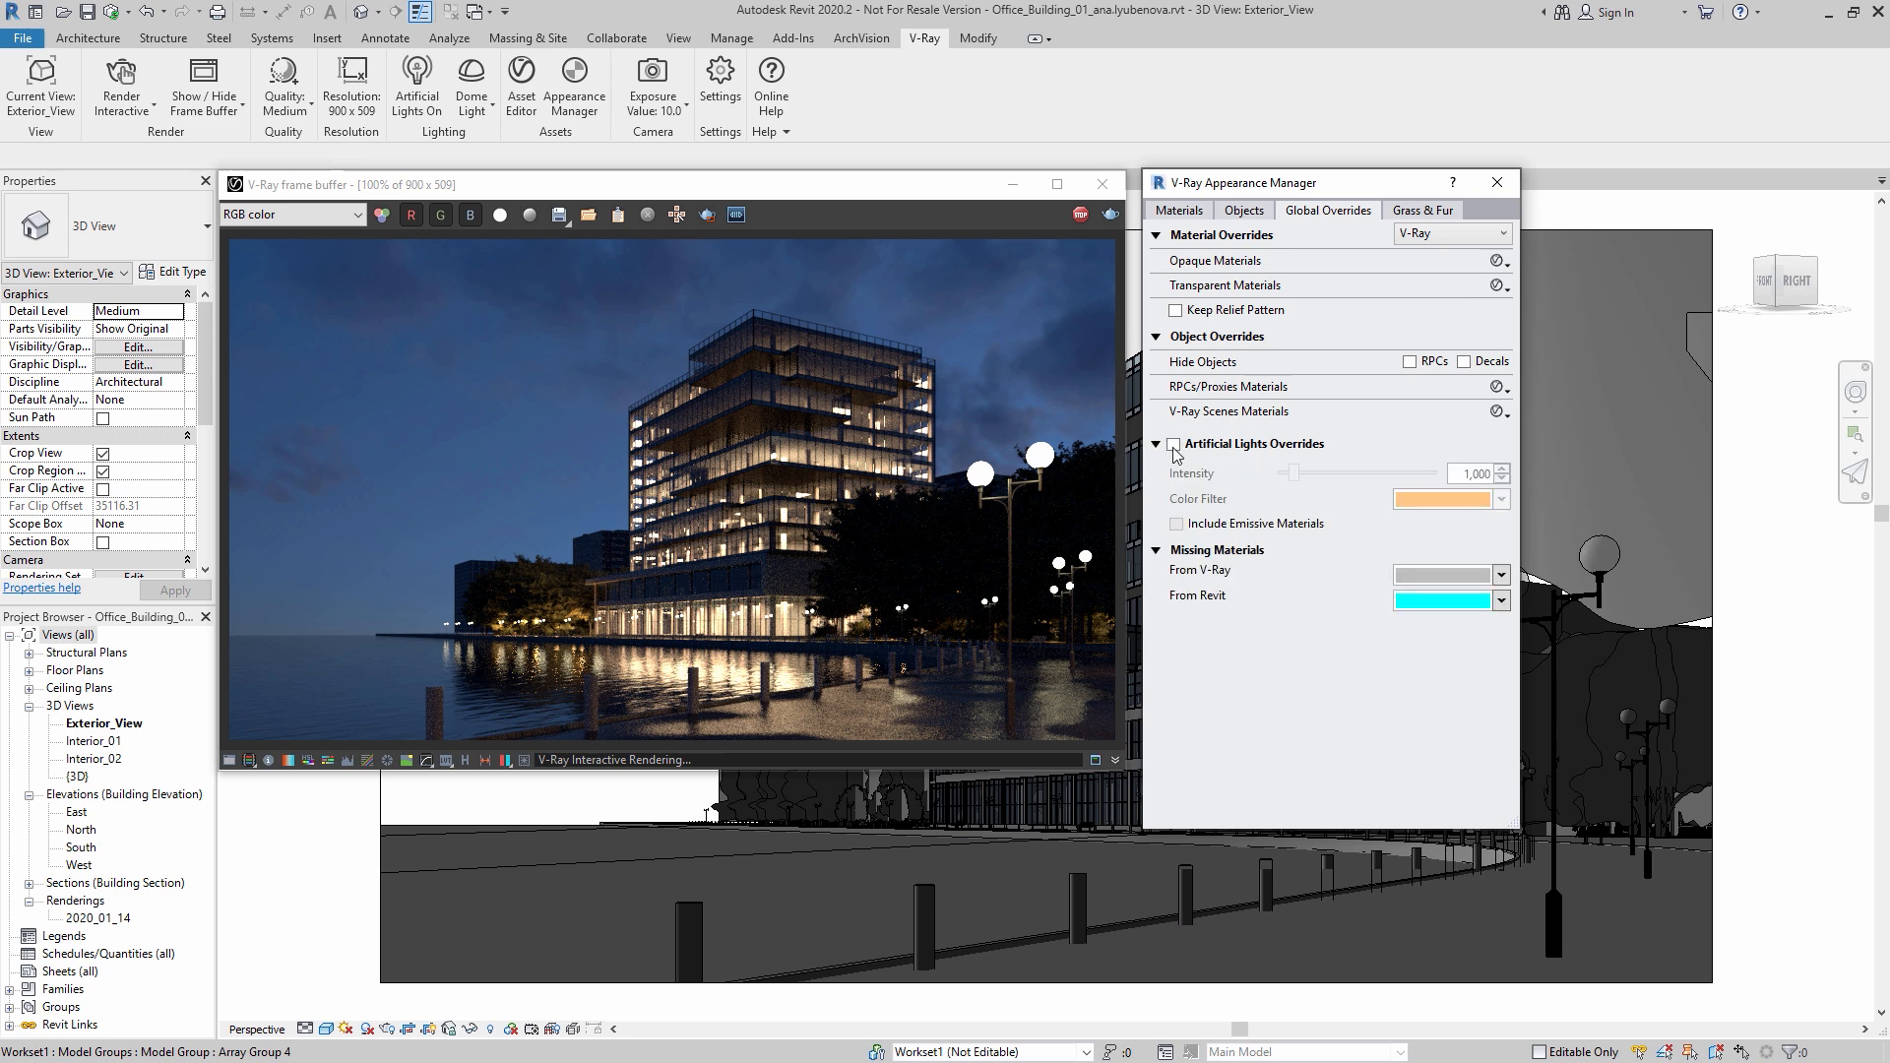
click(1175, 445)
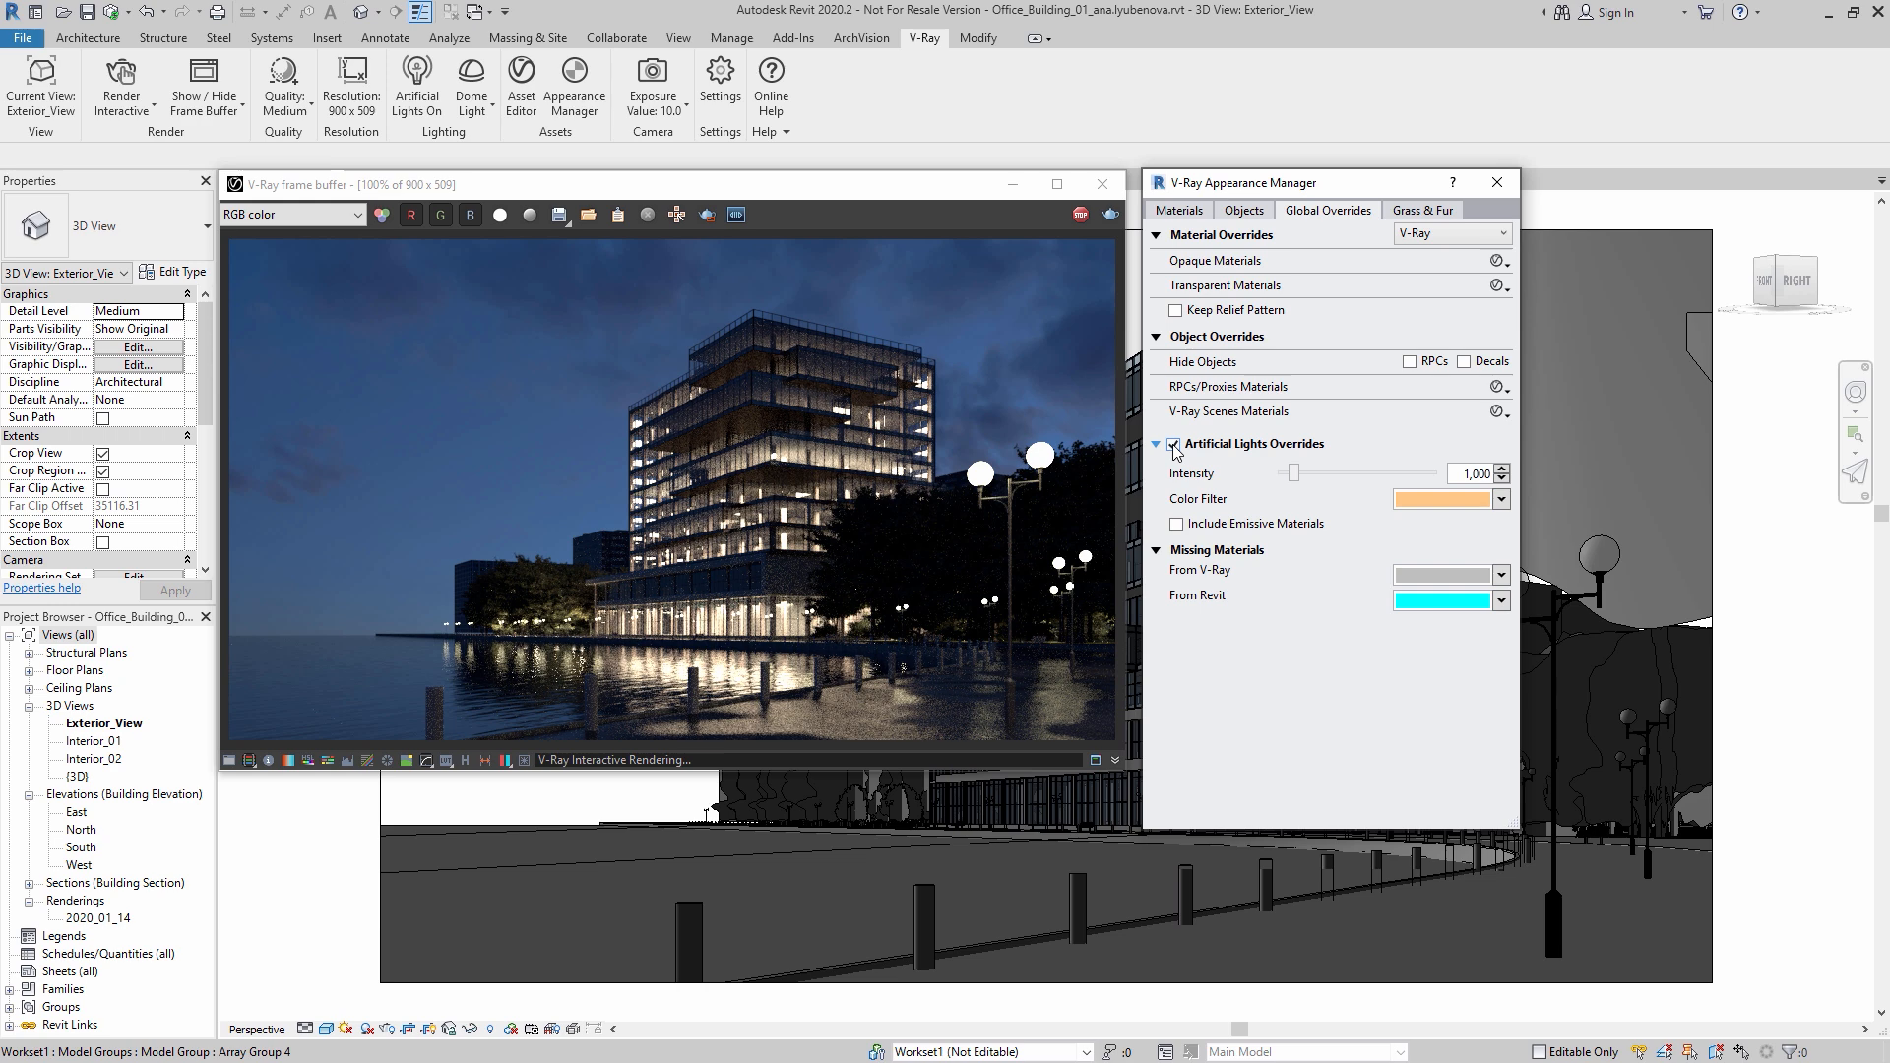
Step: Include emissive materials in the Artificial Lights Overrides, set the override intensity to 3,000, and close the Appearance Manager
click(1176, 524)
click(1459, 474)
text(3000)
key(Return)
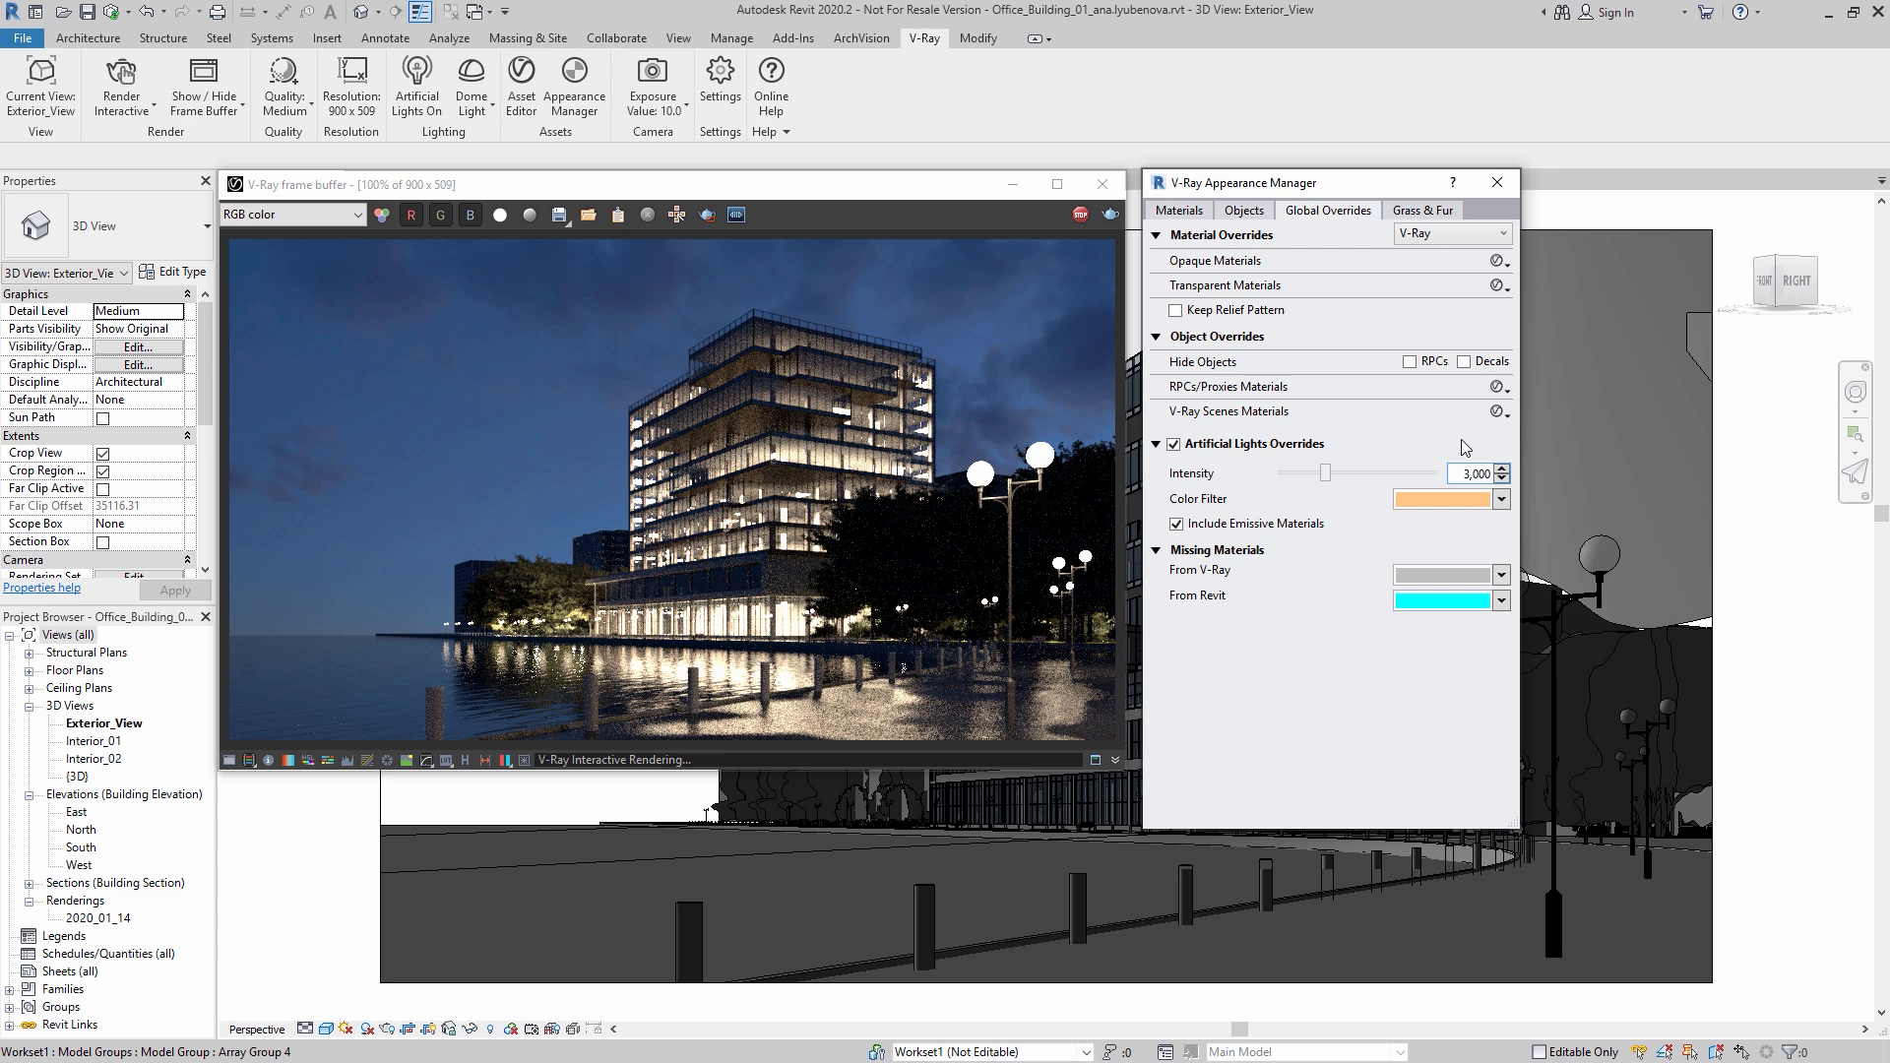
click(1486, 181)
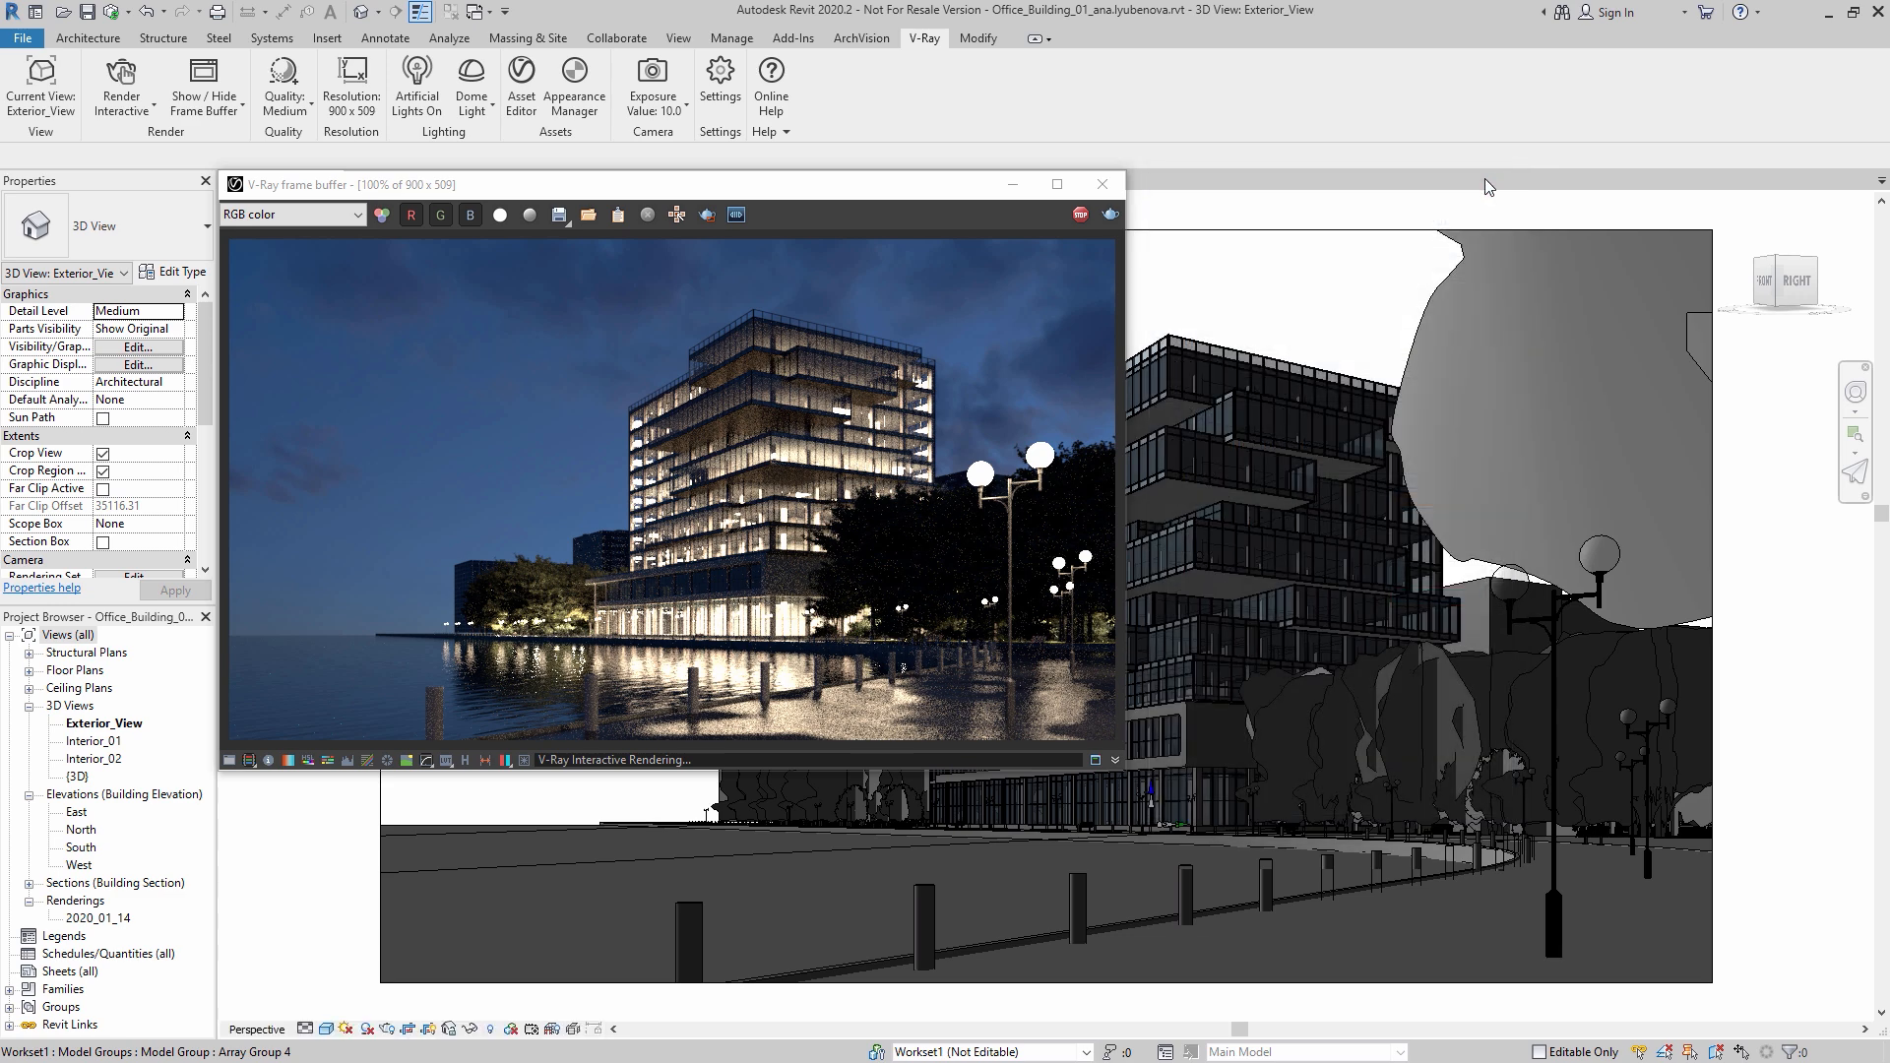
Step: Enable Aerial Perspective in the V-Ray environment settings with a view distance of 100000 cm and an atmospheric height of 3000 cm
click(717, 77)
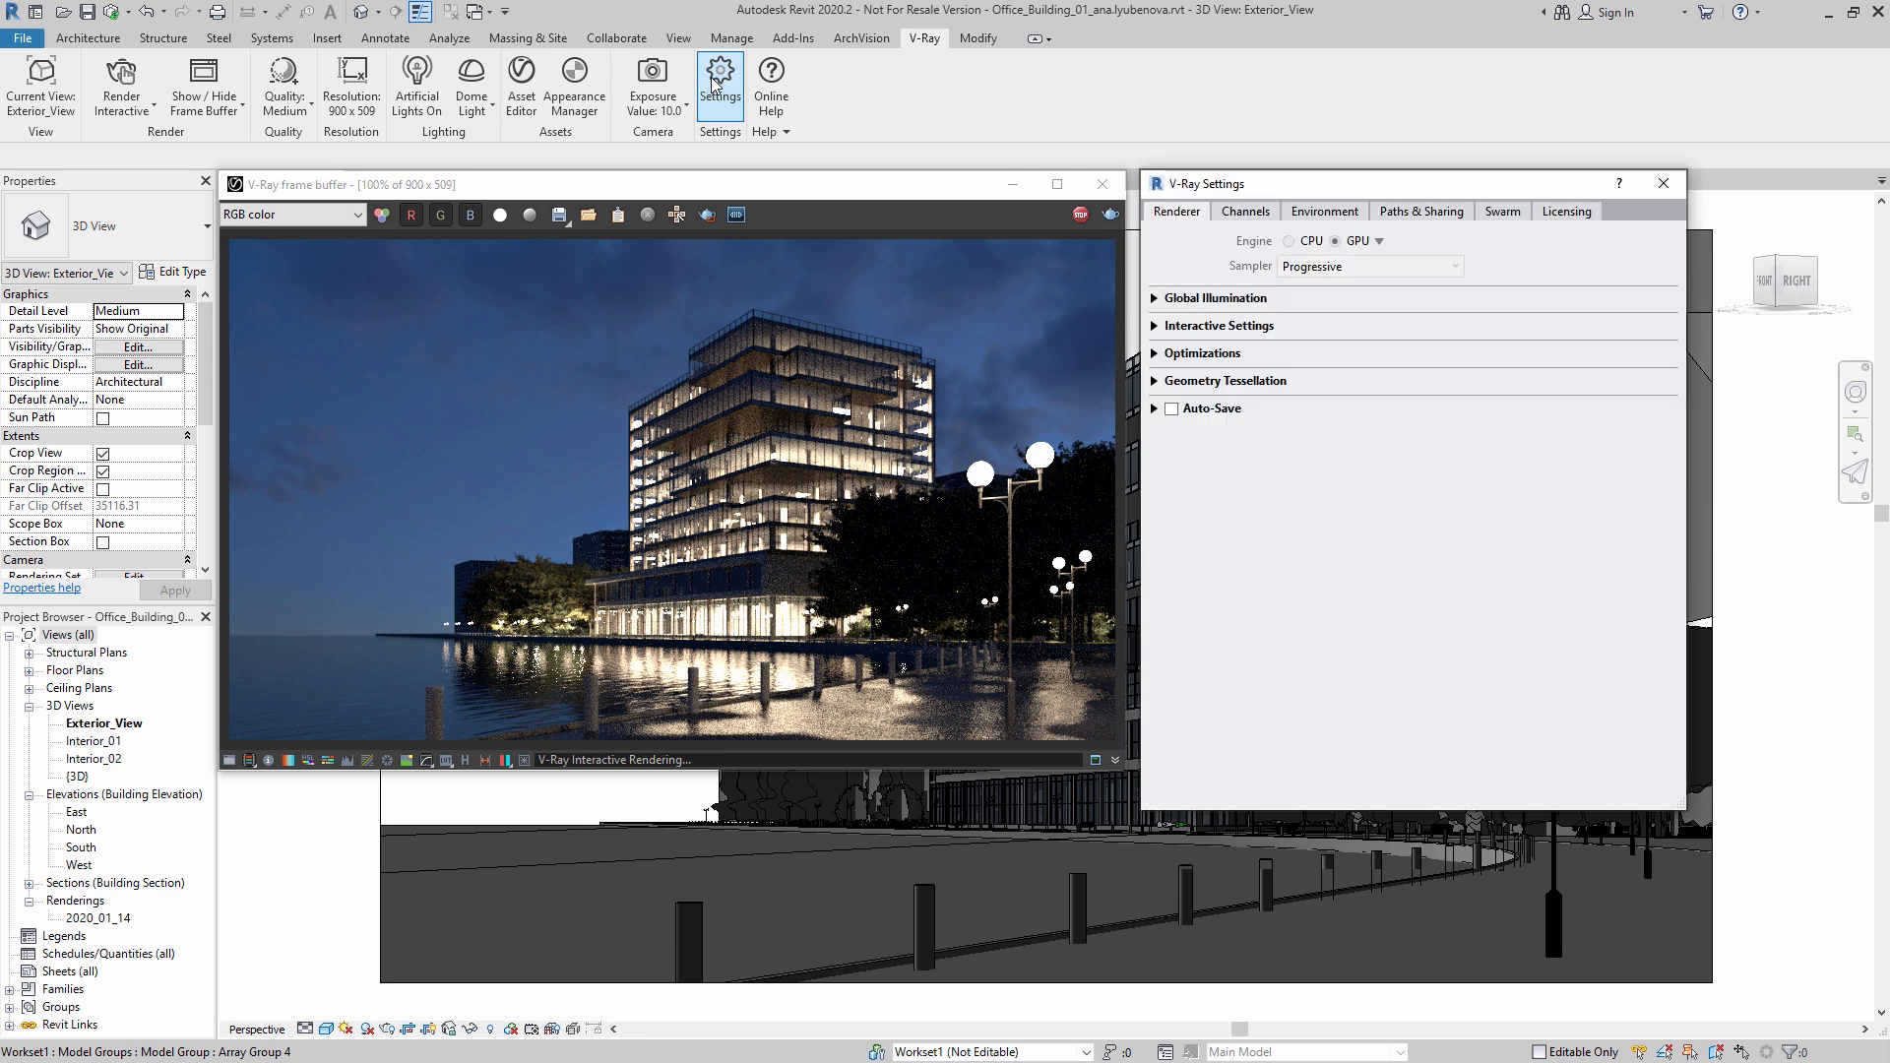
click(1325, 213)
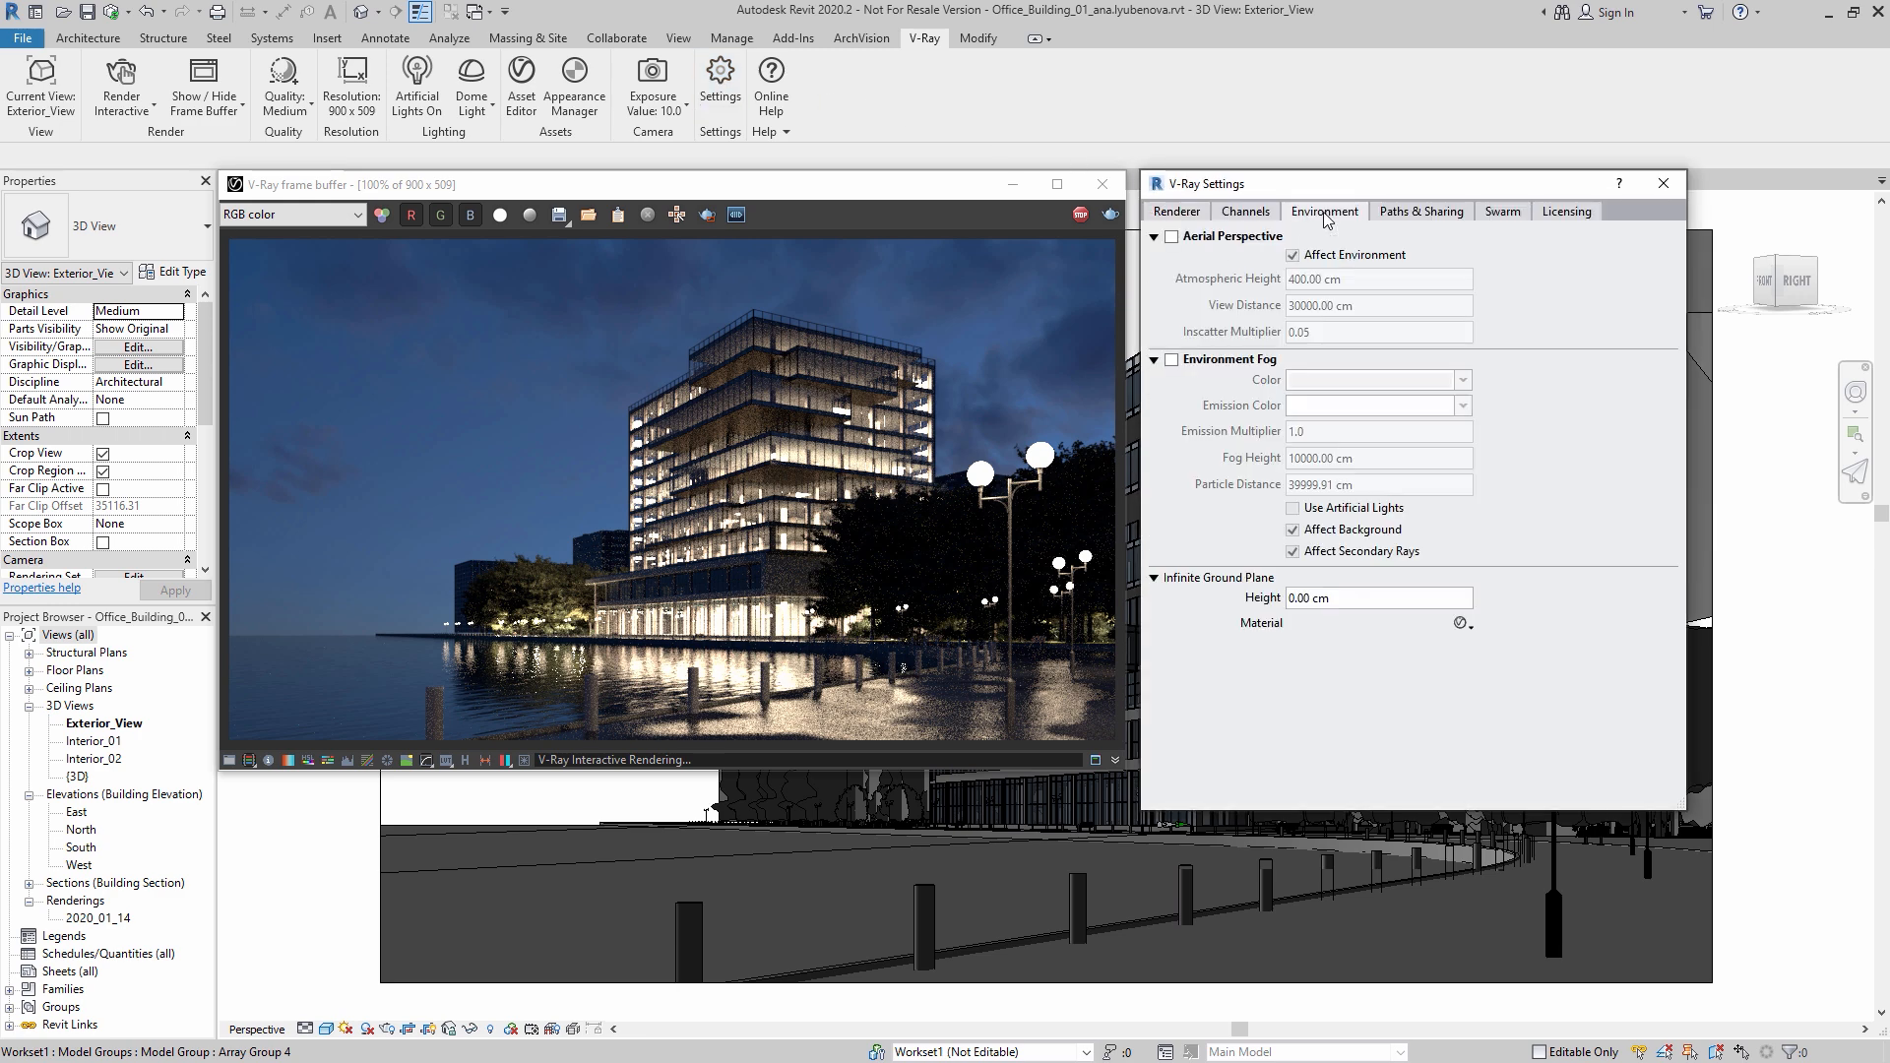
click(1171, 237)
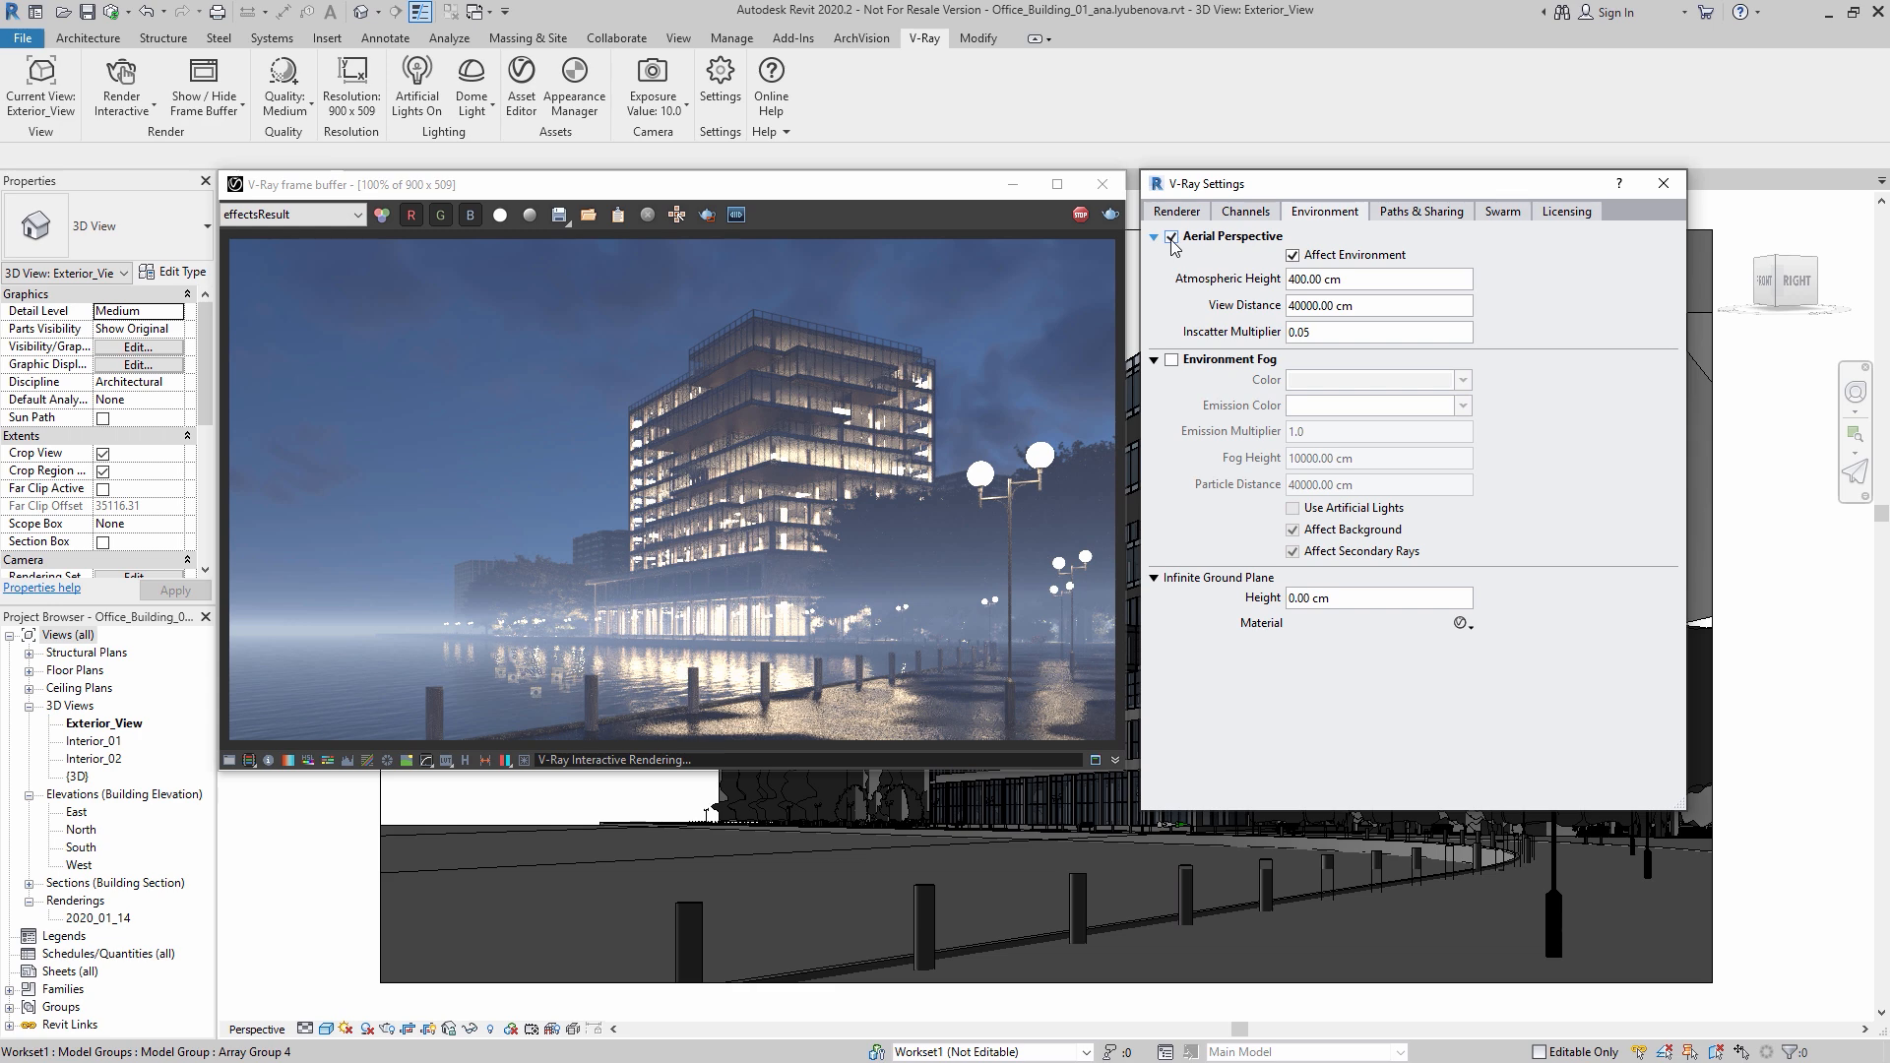
drag(1303, 307, 1282, 312)
text(100)
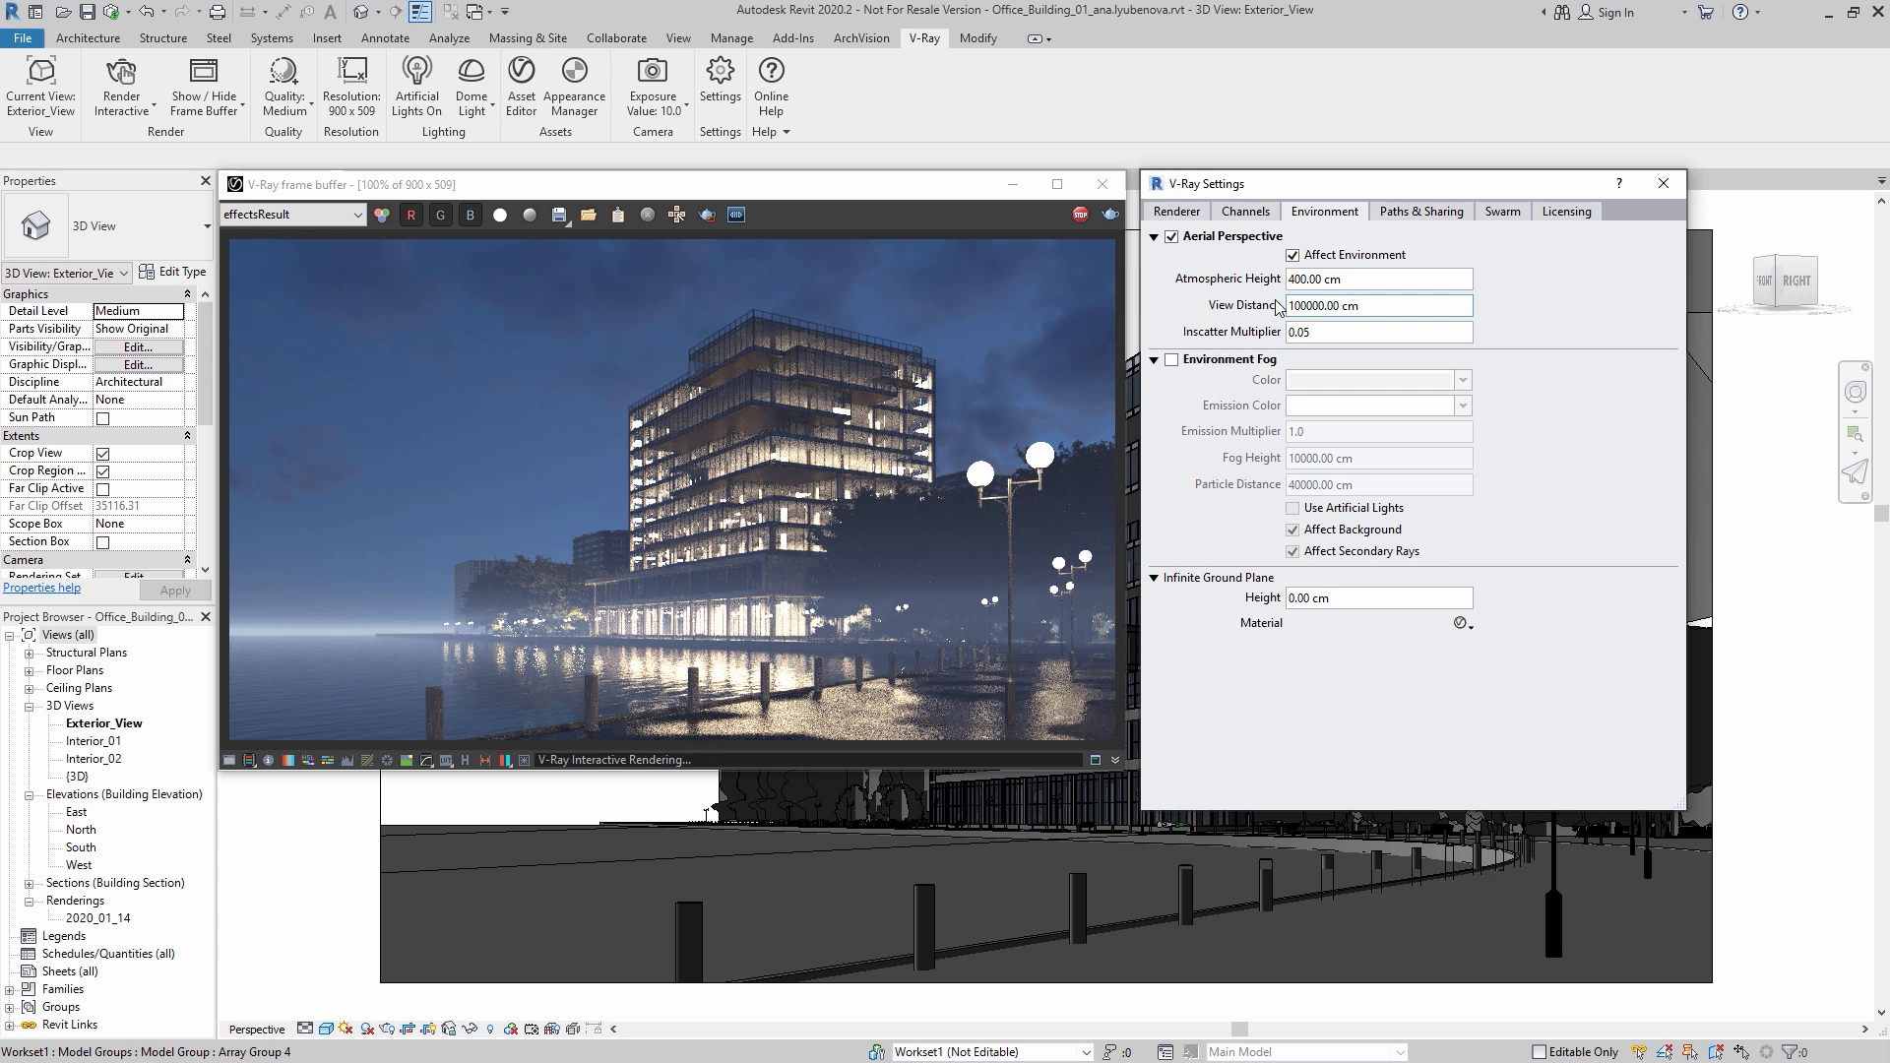
click(1290, 280)
text(30)
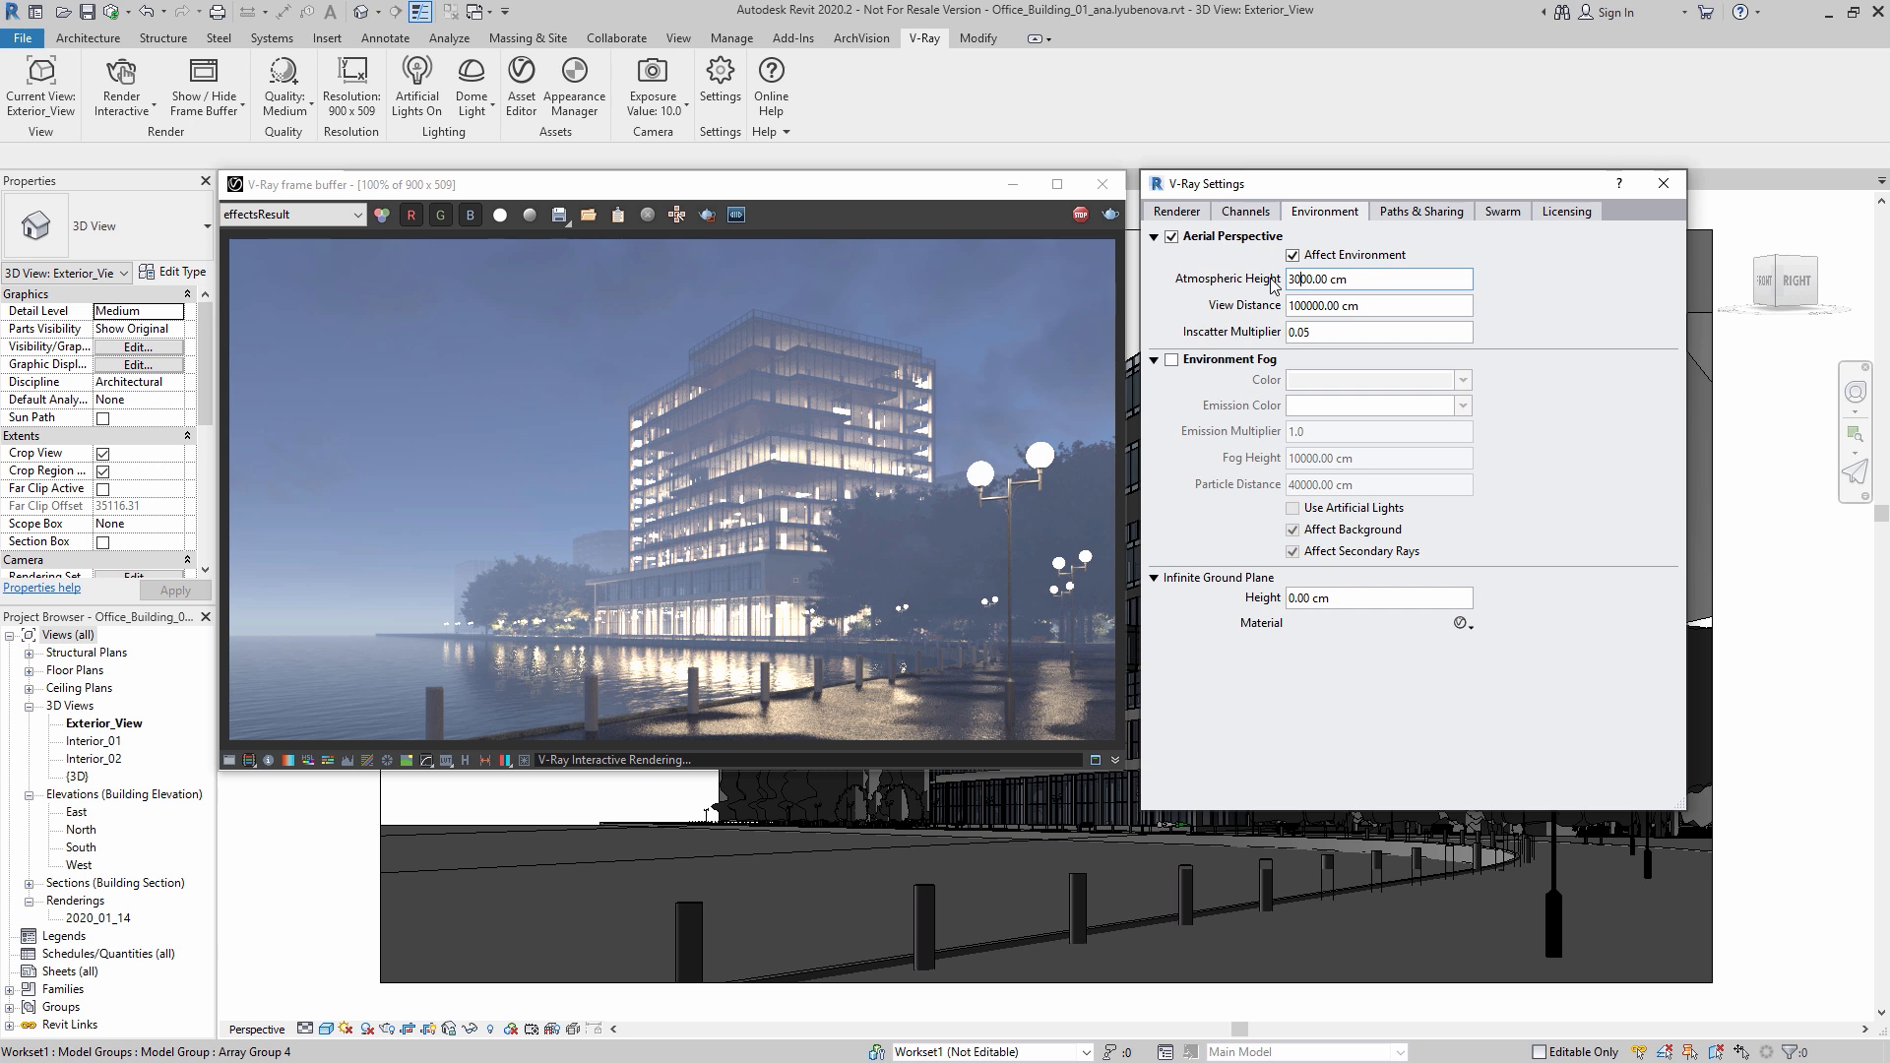
Step: Enable Environment Fog using artificial lights, with a particle distance of 50000 cm and a fog height of 8000 cm
click(1171, 360)
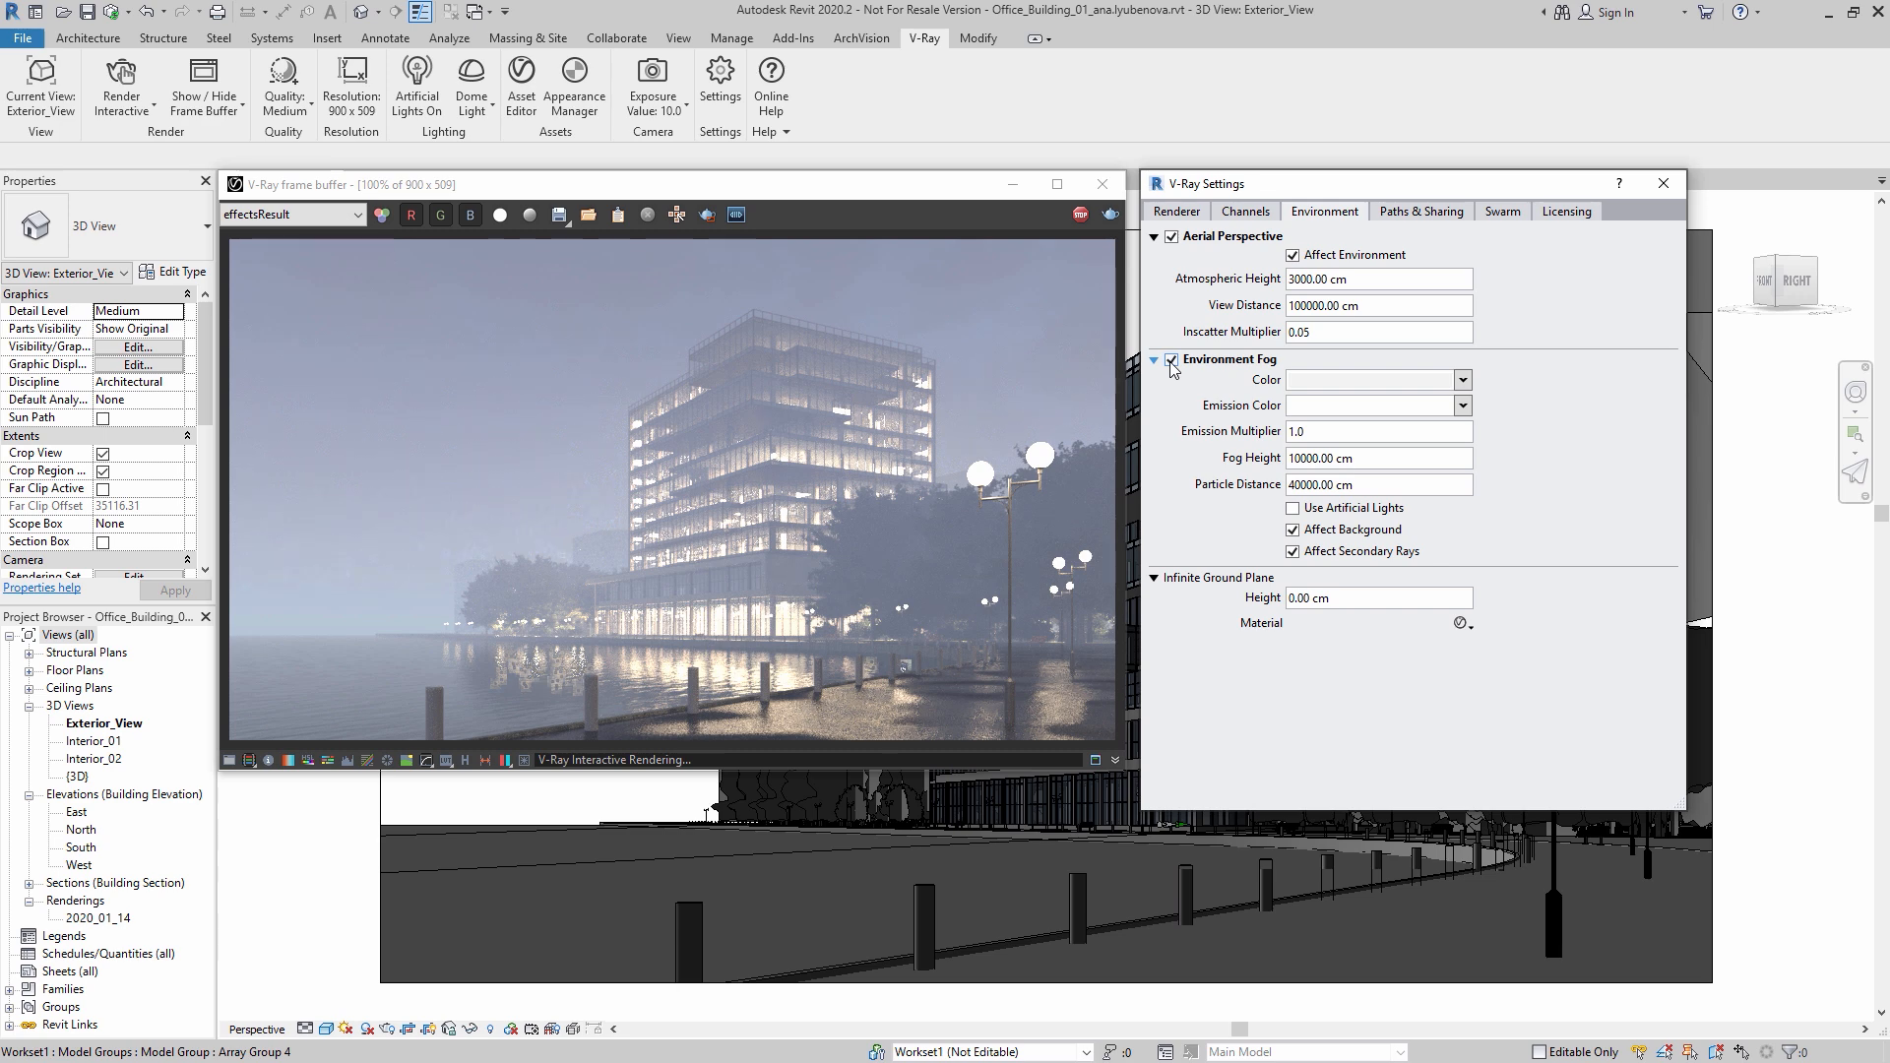
click(1292, 510)
click(1292, 486)
text(5)
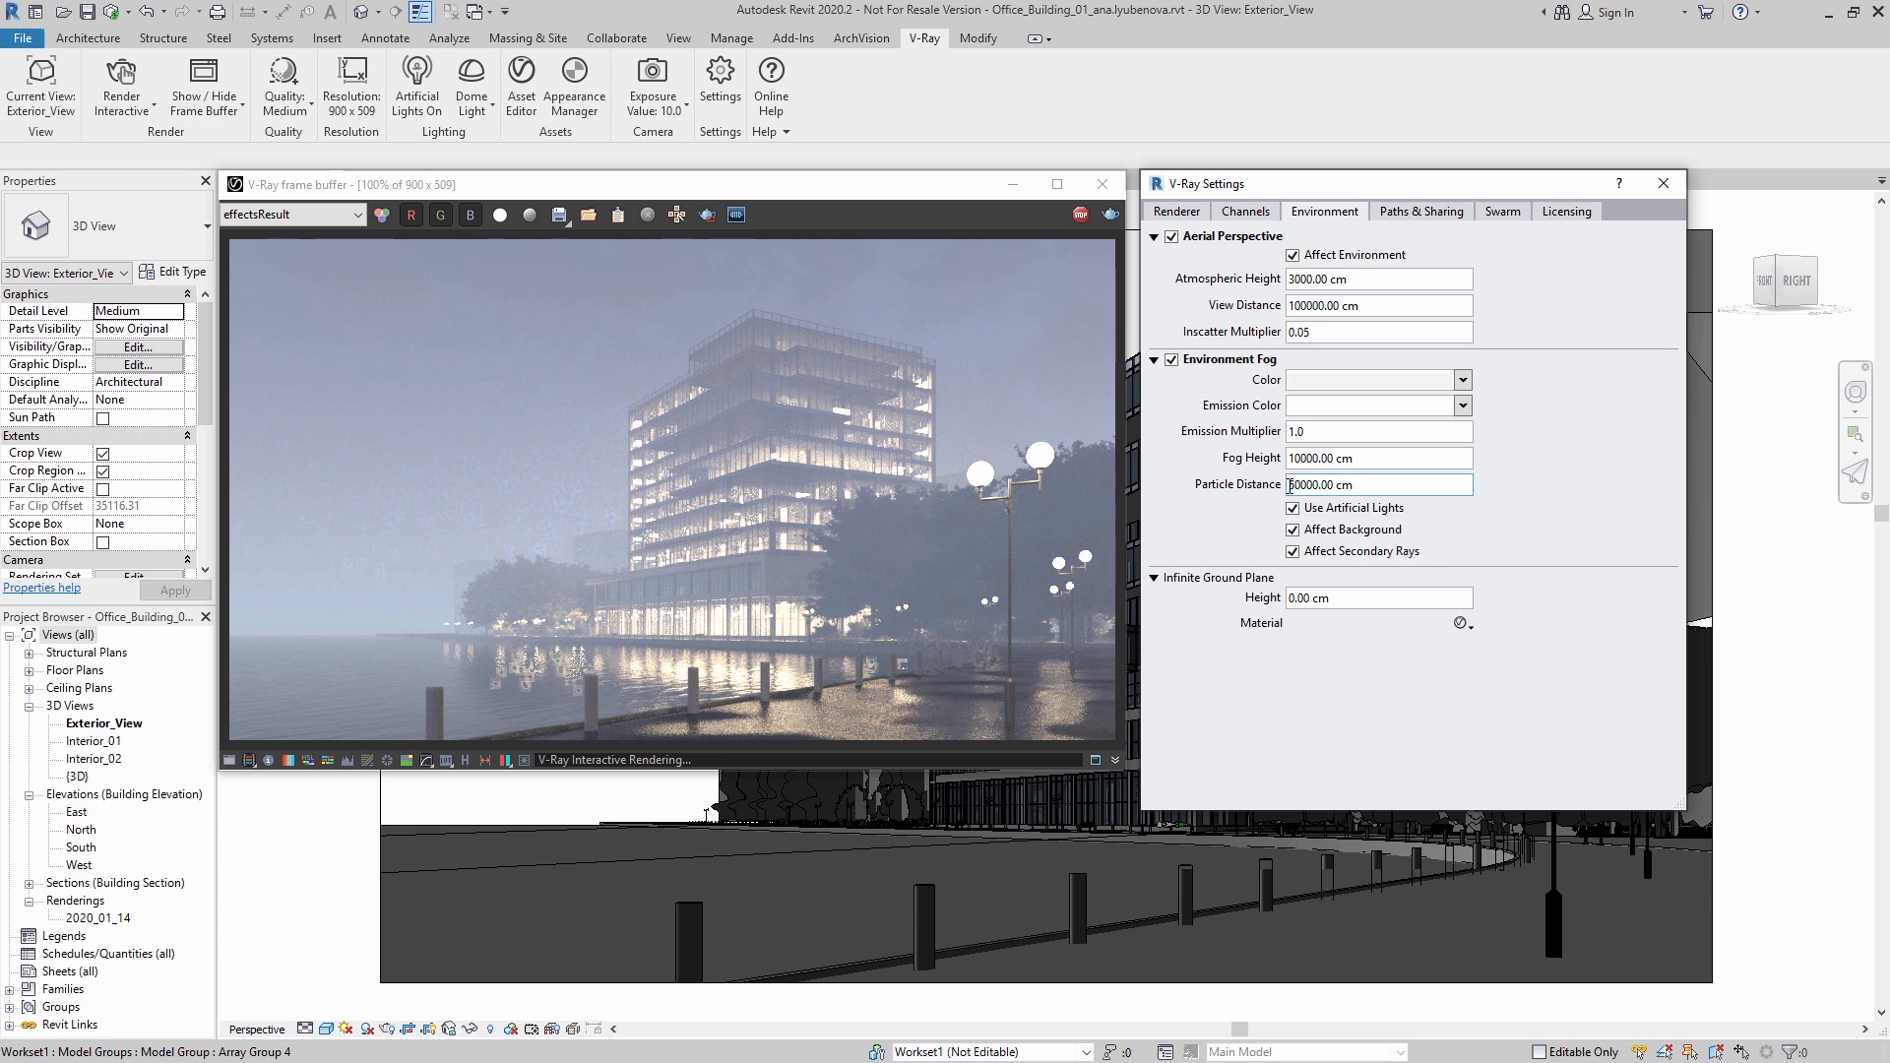
click(1292, 459)
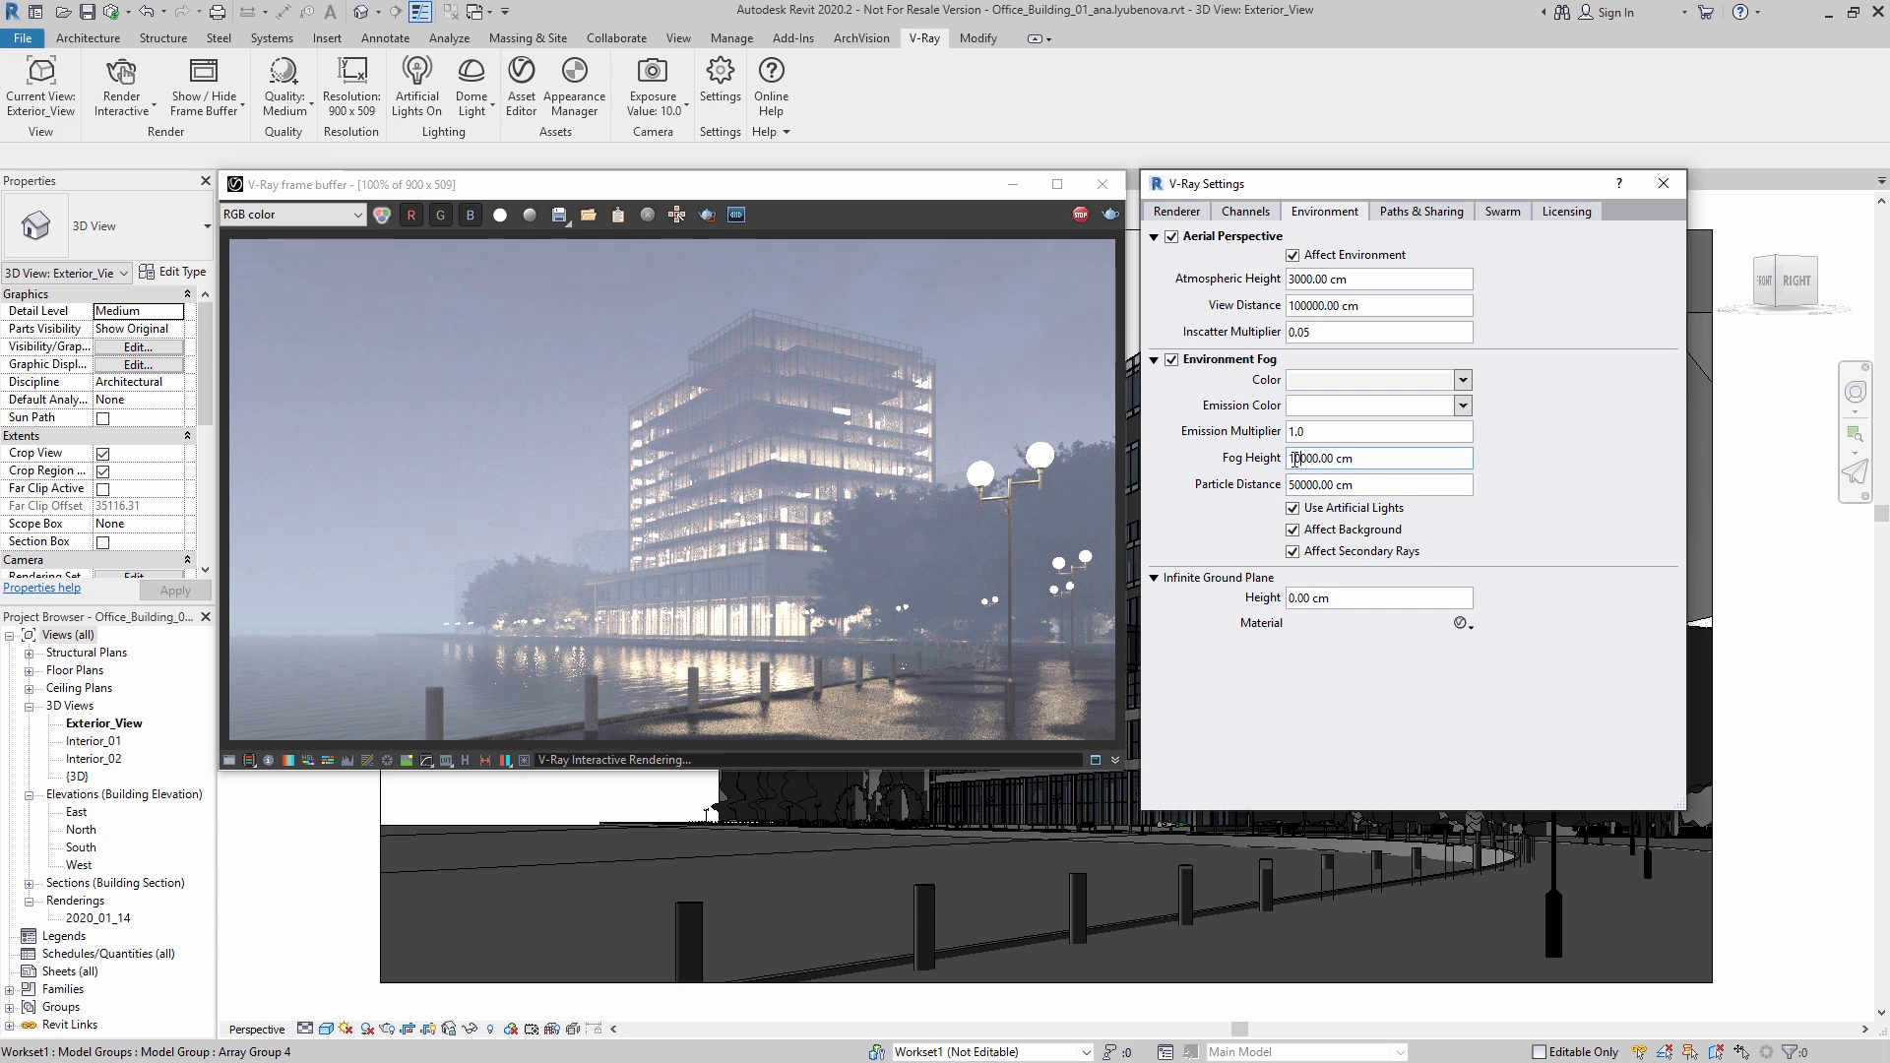
text(5)
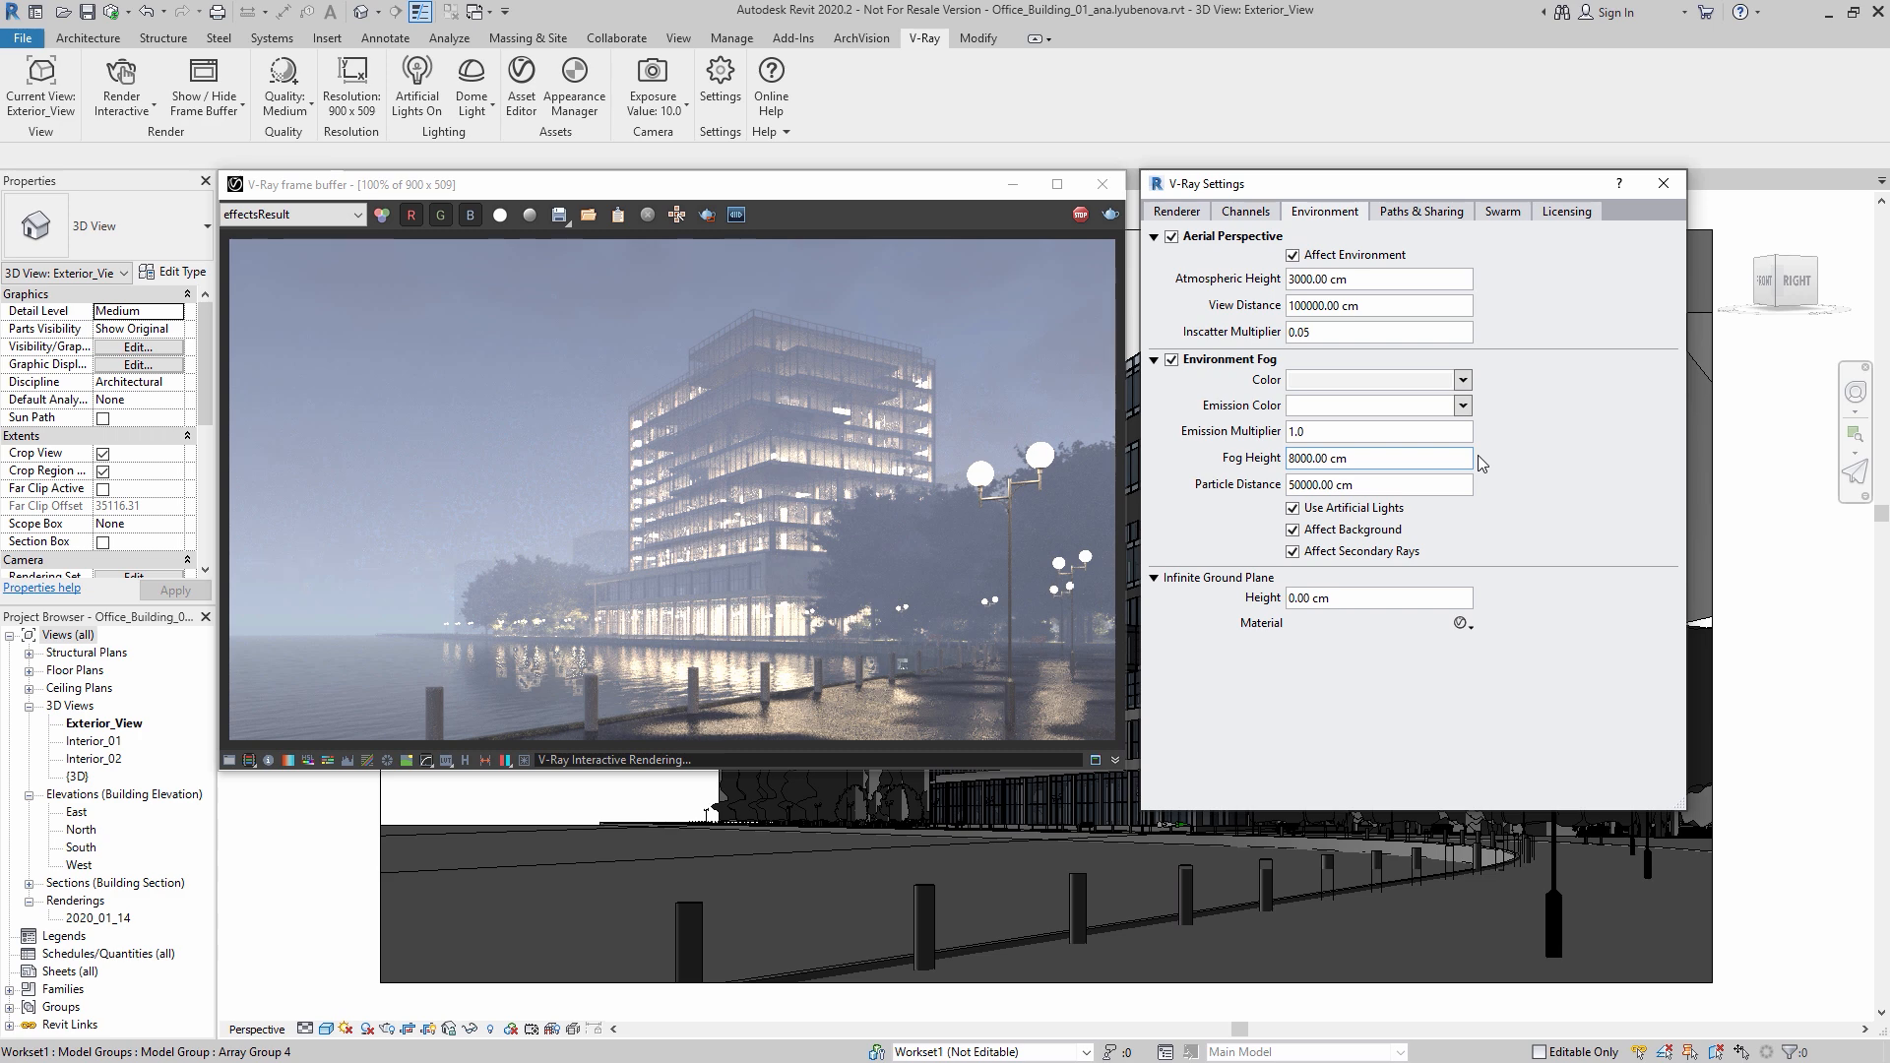
Step: Set the environment fog color to a pale blue, #EEF7FF, with custom RGB values of 238, 247 and 255
click(1463, 381)
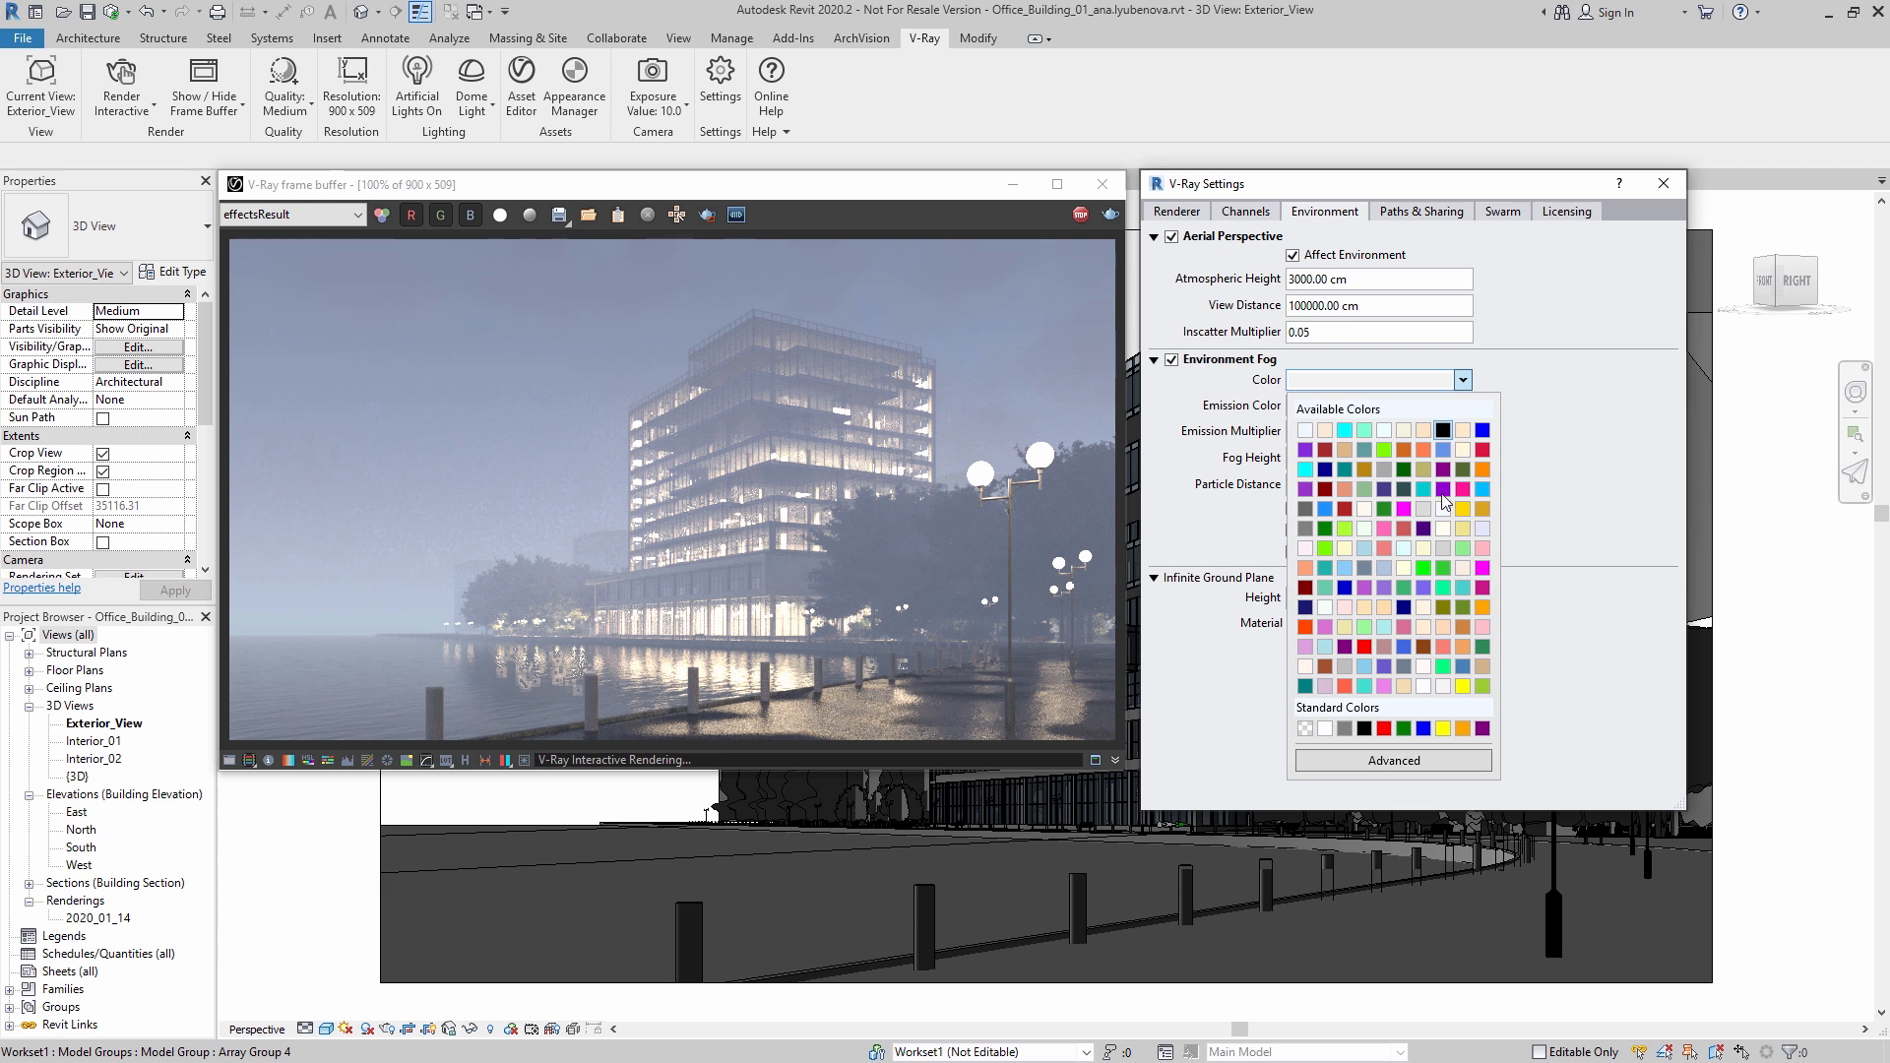
click(1396, 762)
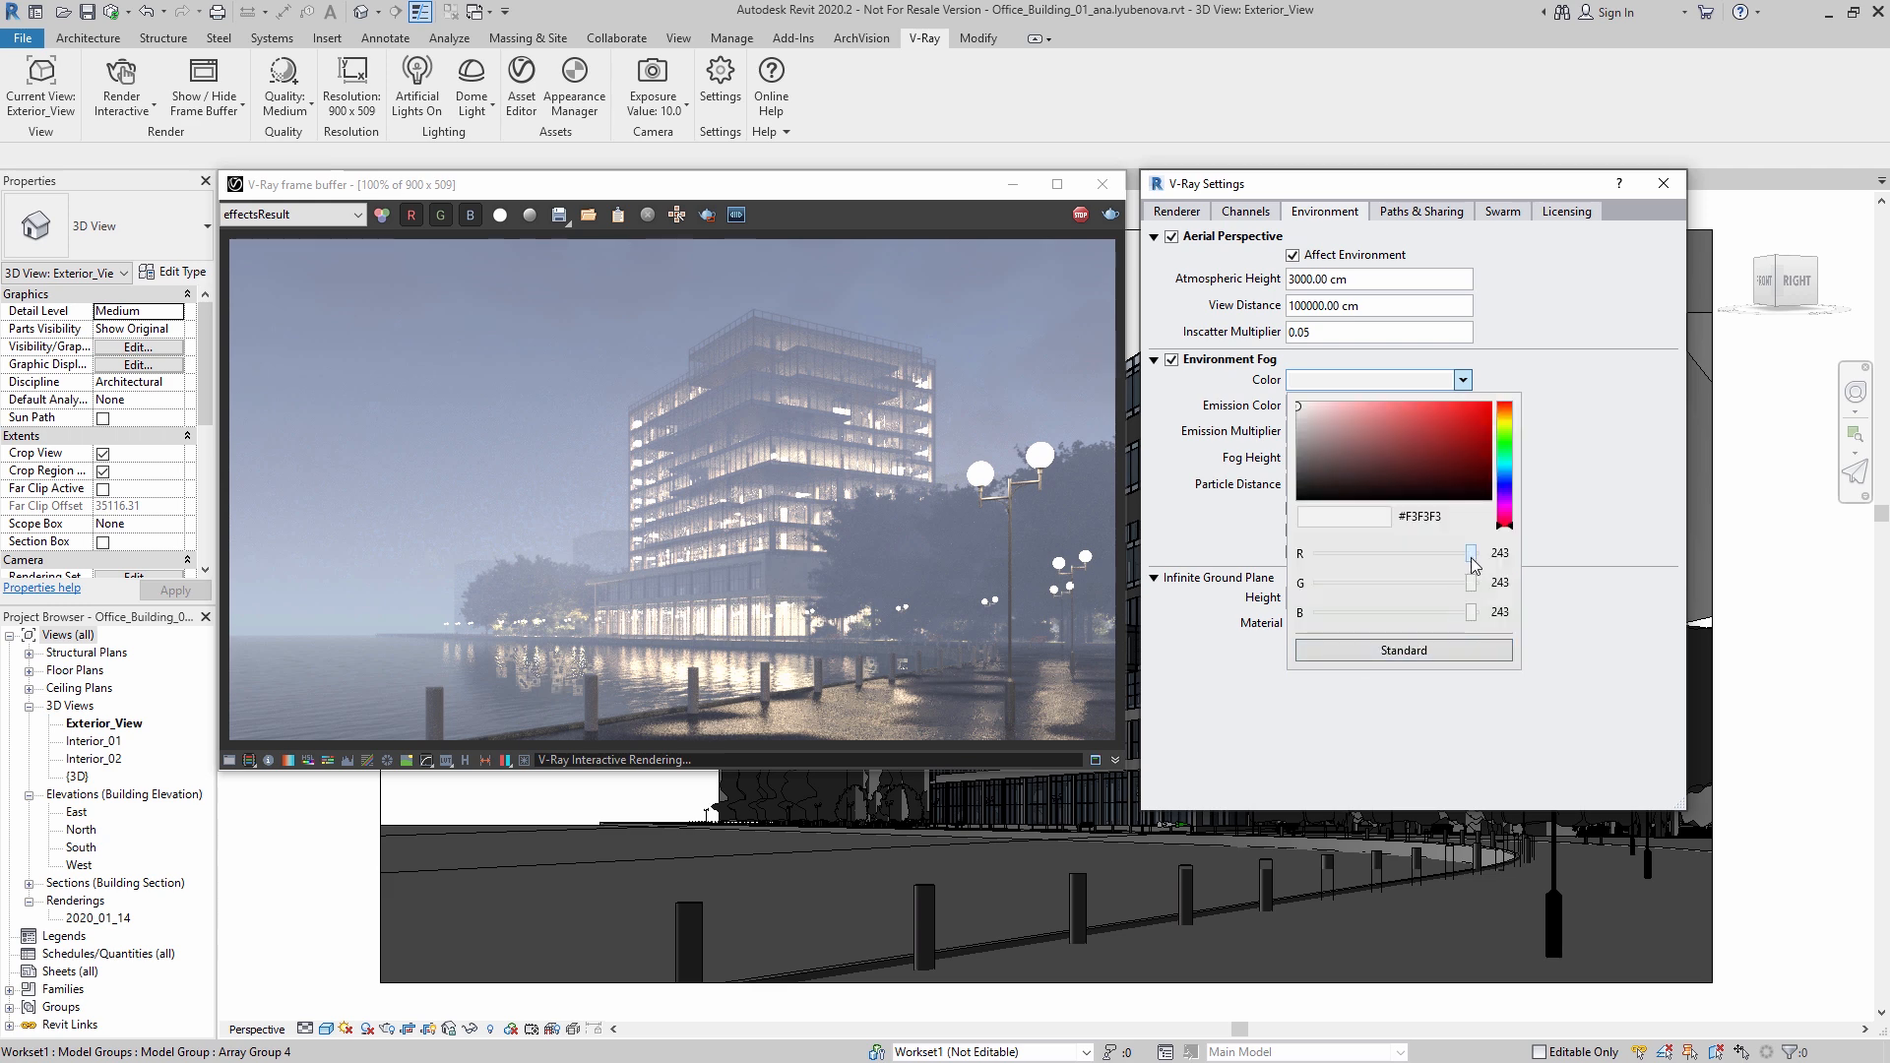
drag(1473, 564, 1484, 620)
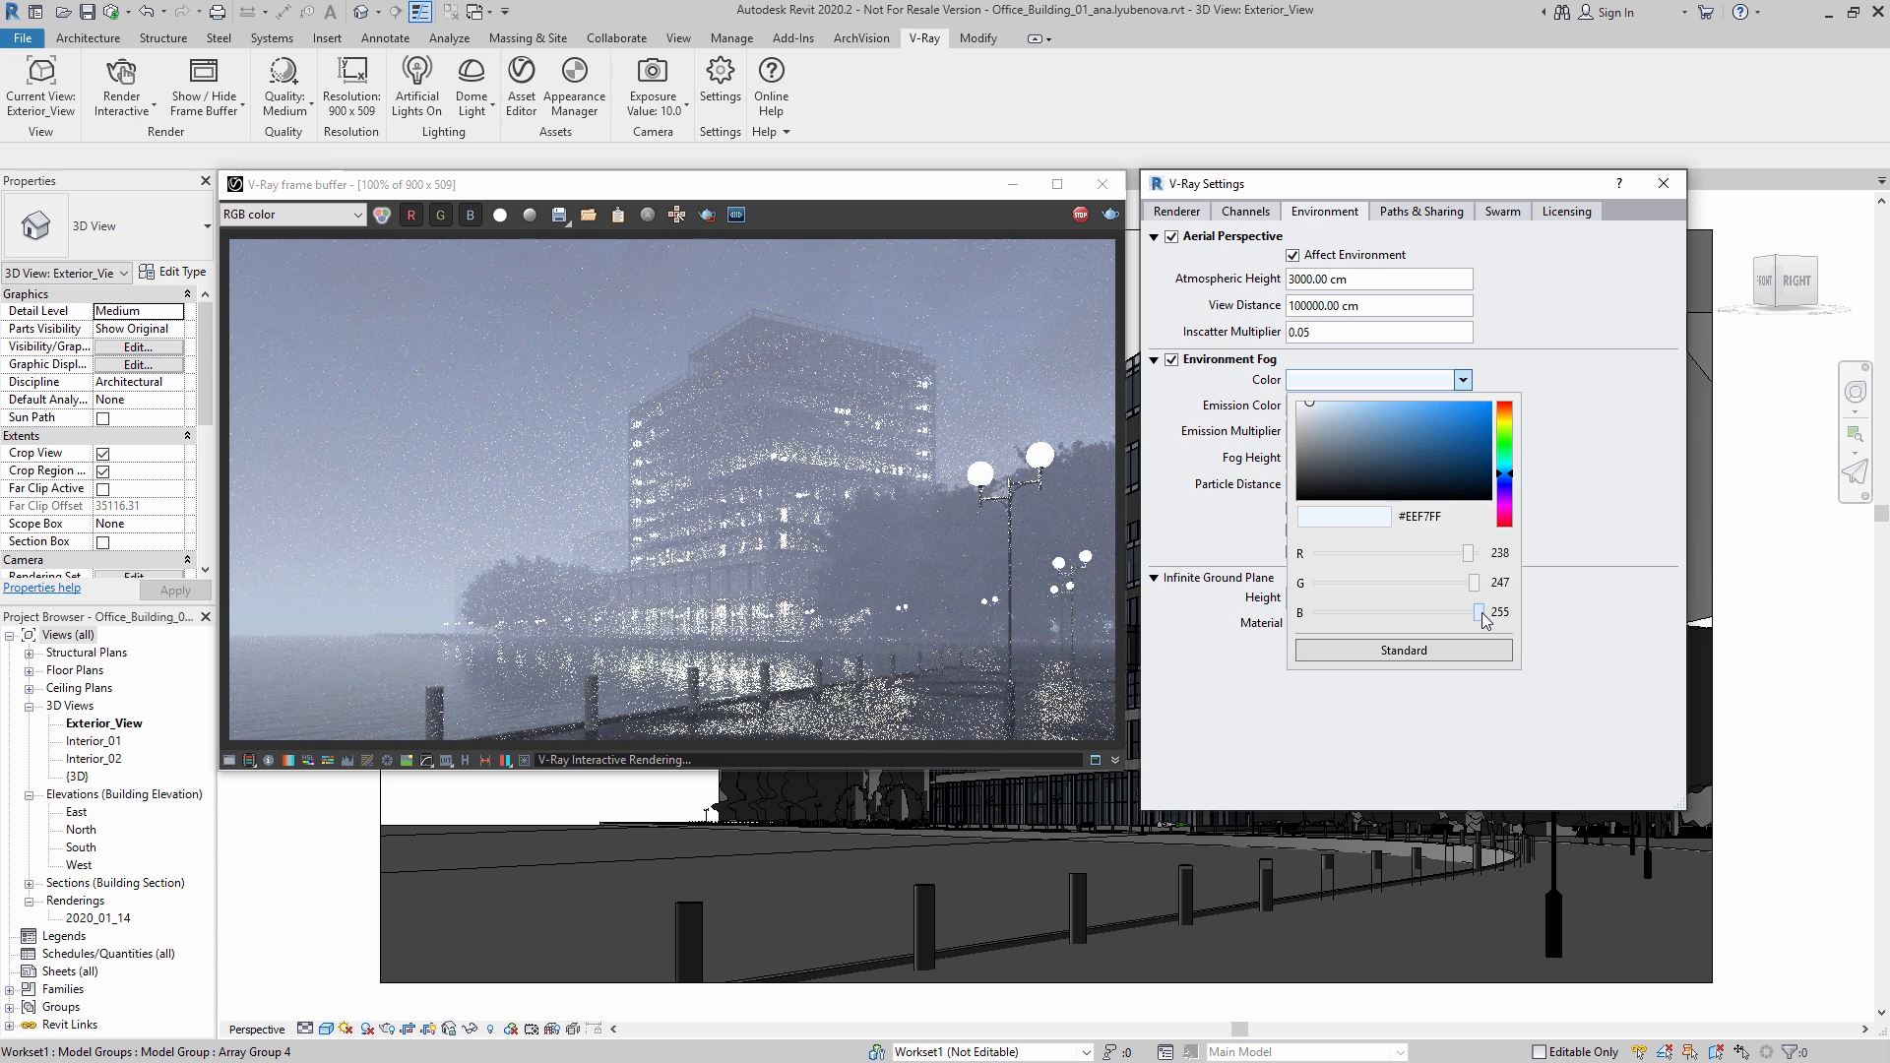
click(1561, 632)
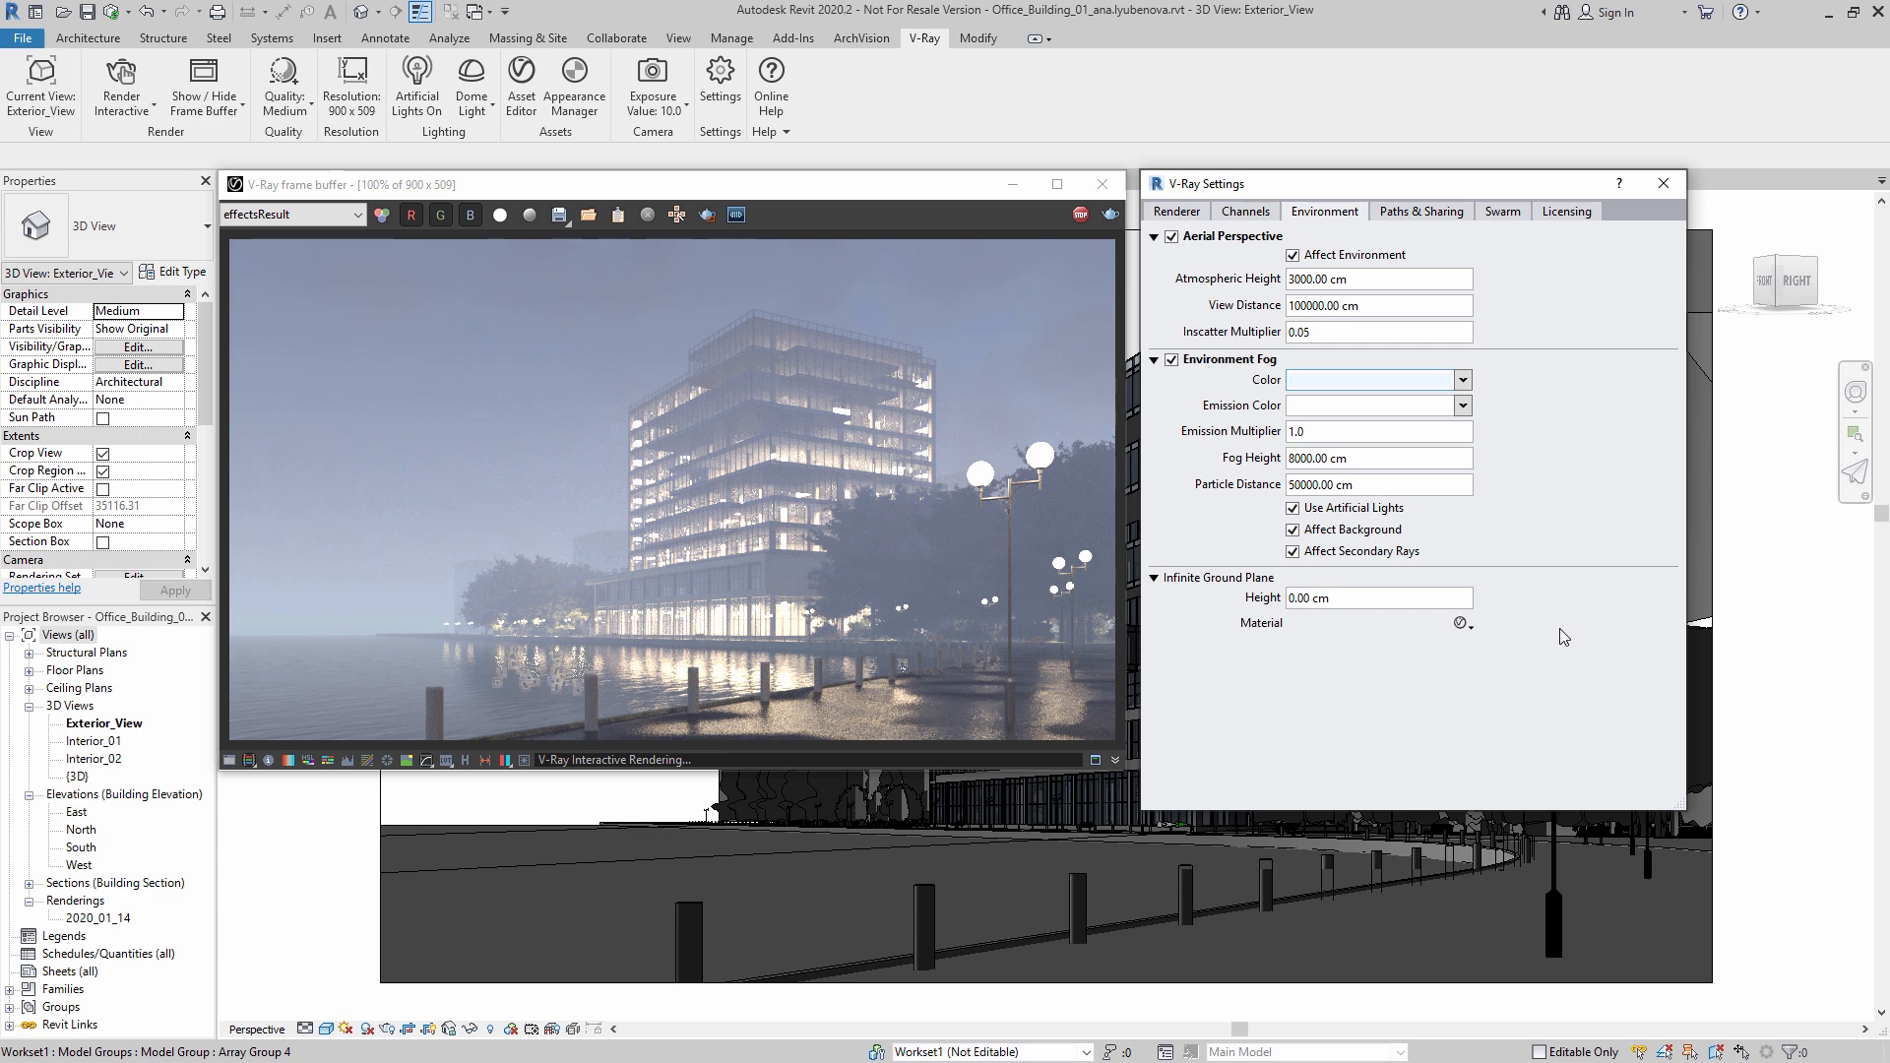
Step: Set the fog's emission color to a pale blue, #F2F7FF, with custom RGB values of 242, 247 and 255
click(1464, 407)
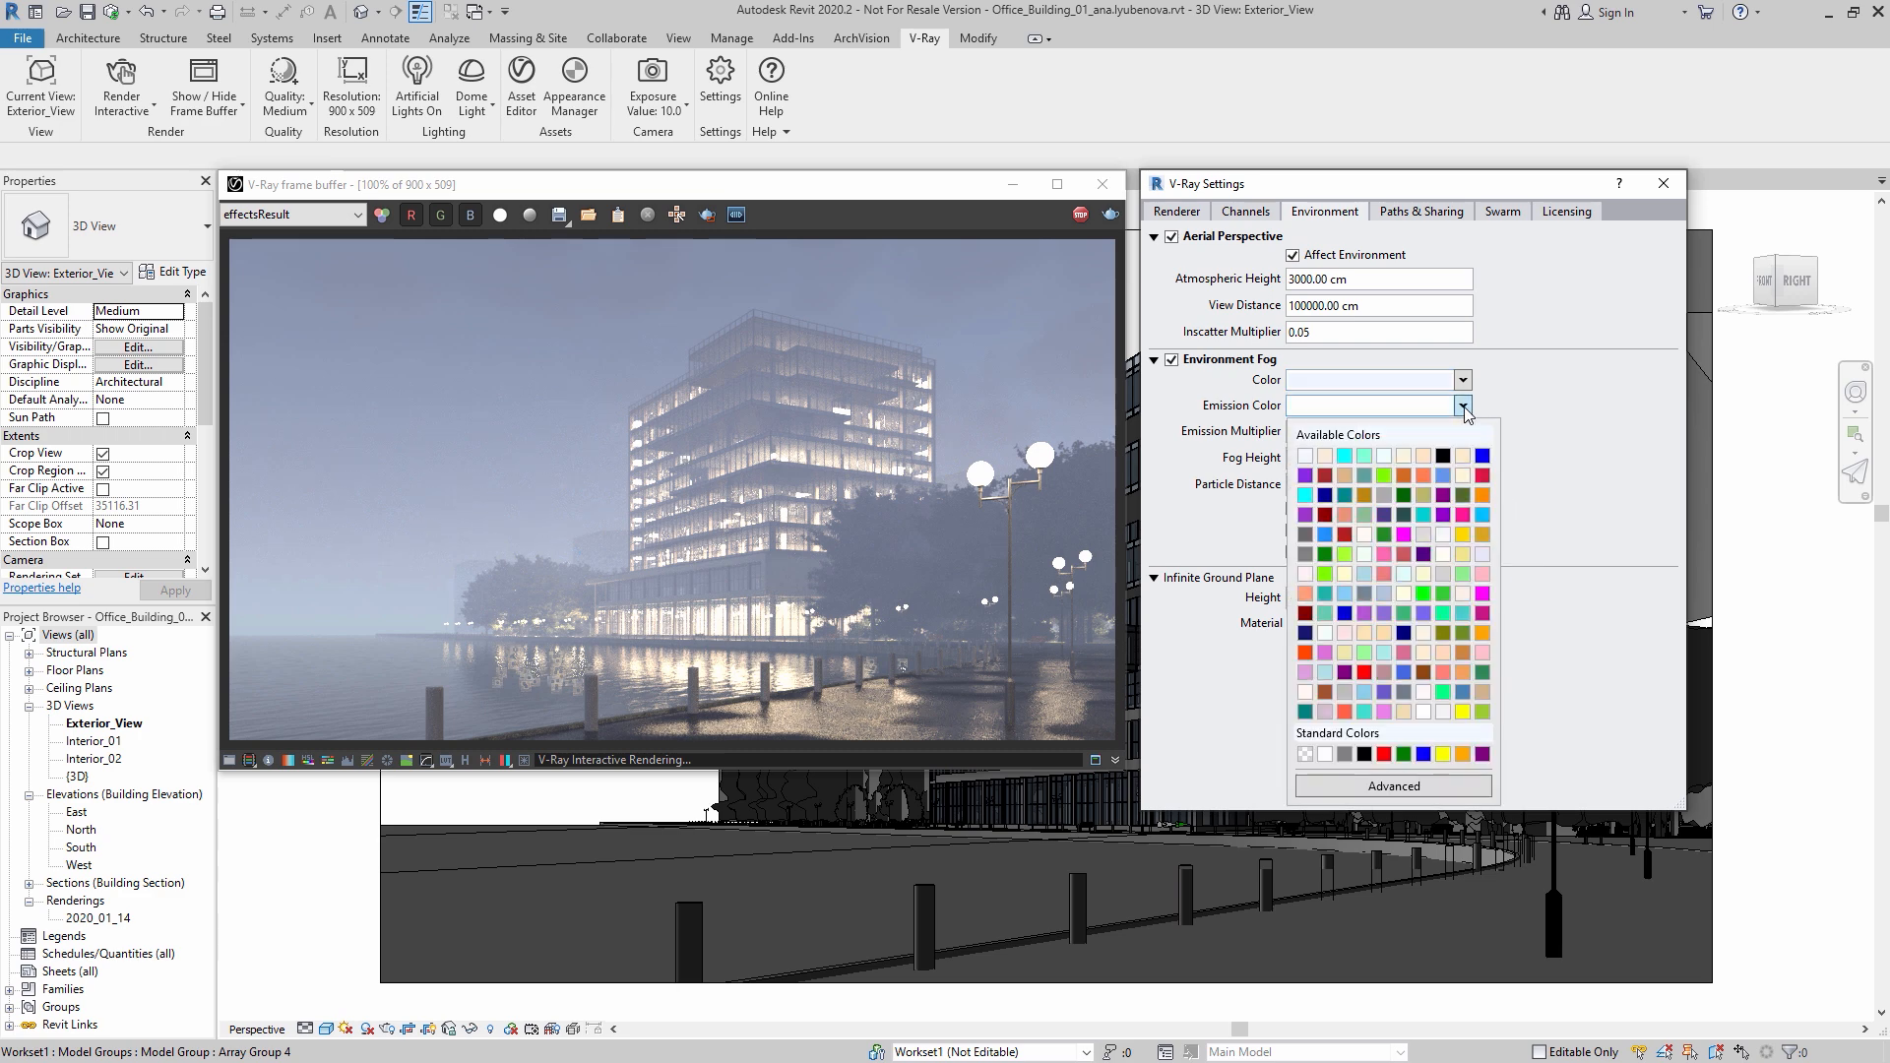
click(1417, 787)
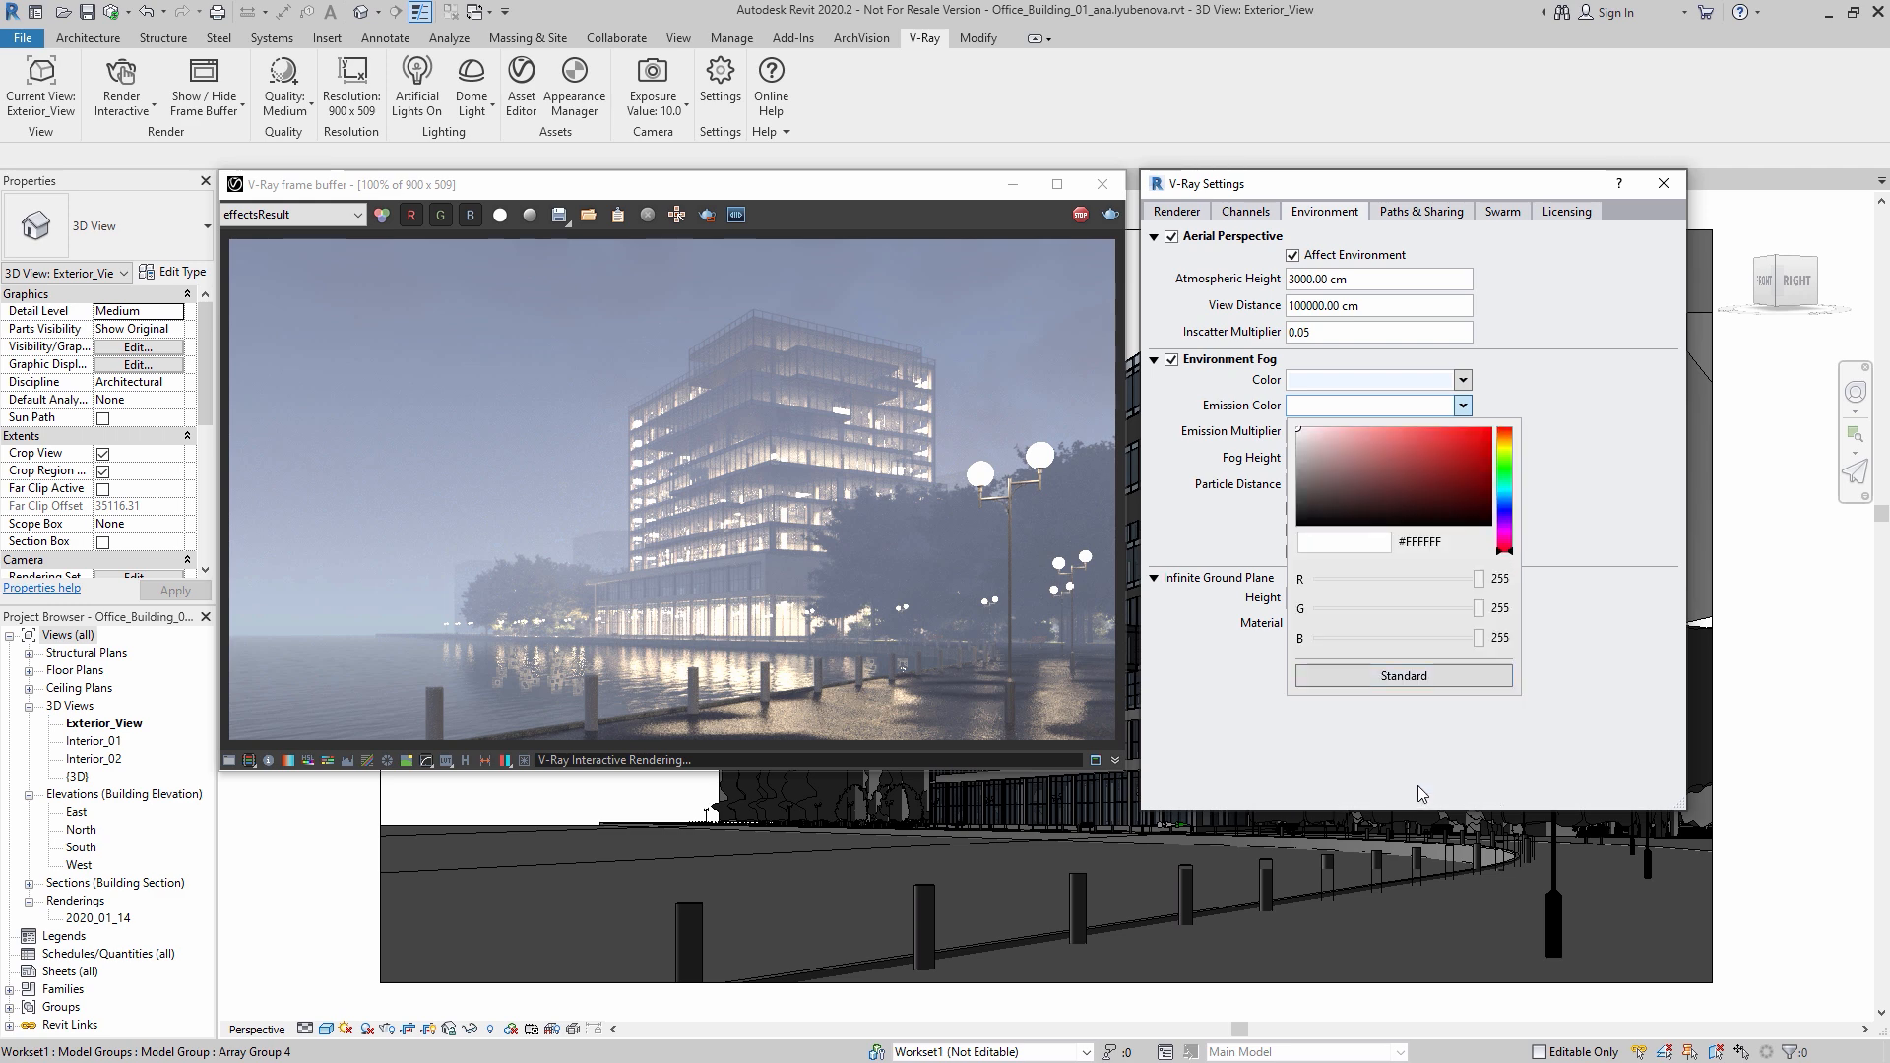
drag(1477, 584, 1477, 613)
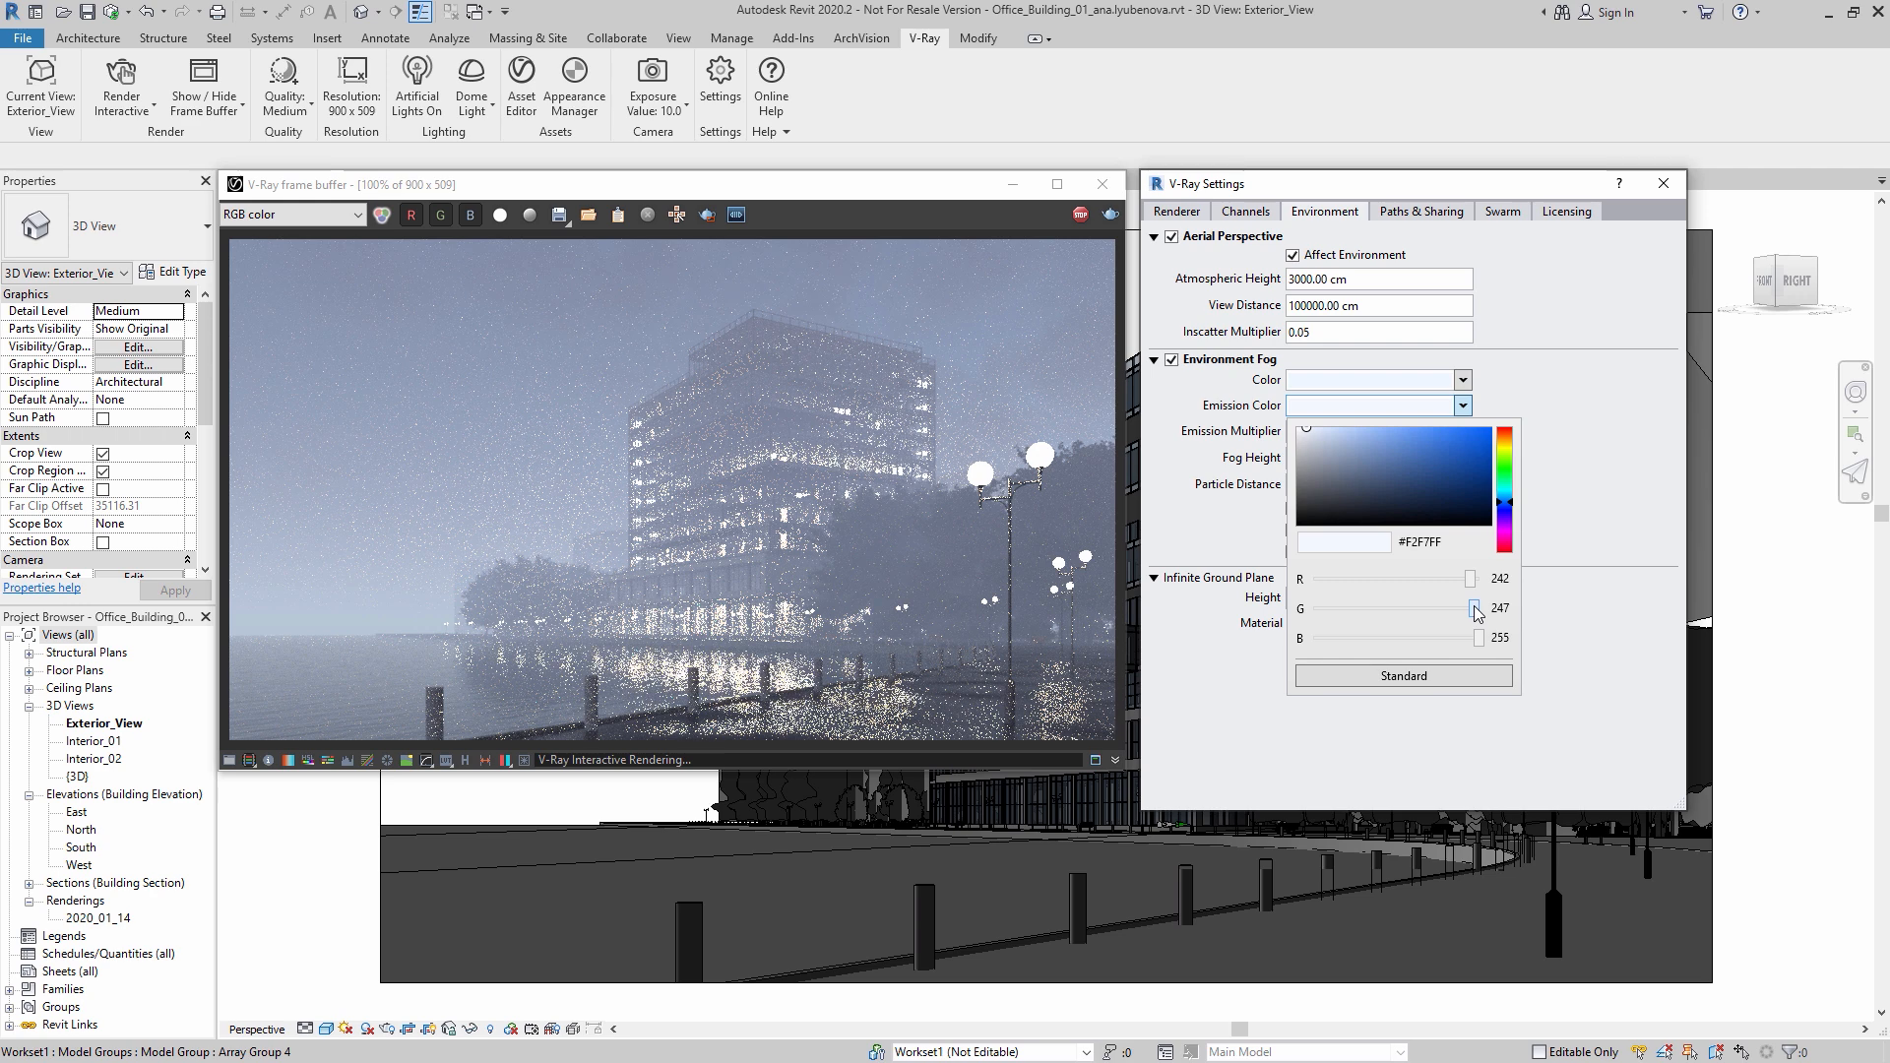
click(1553, 628)
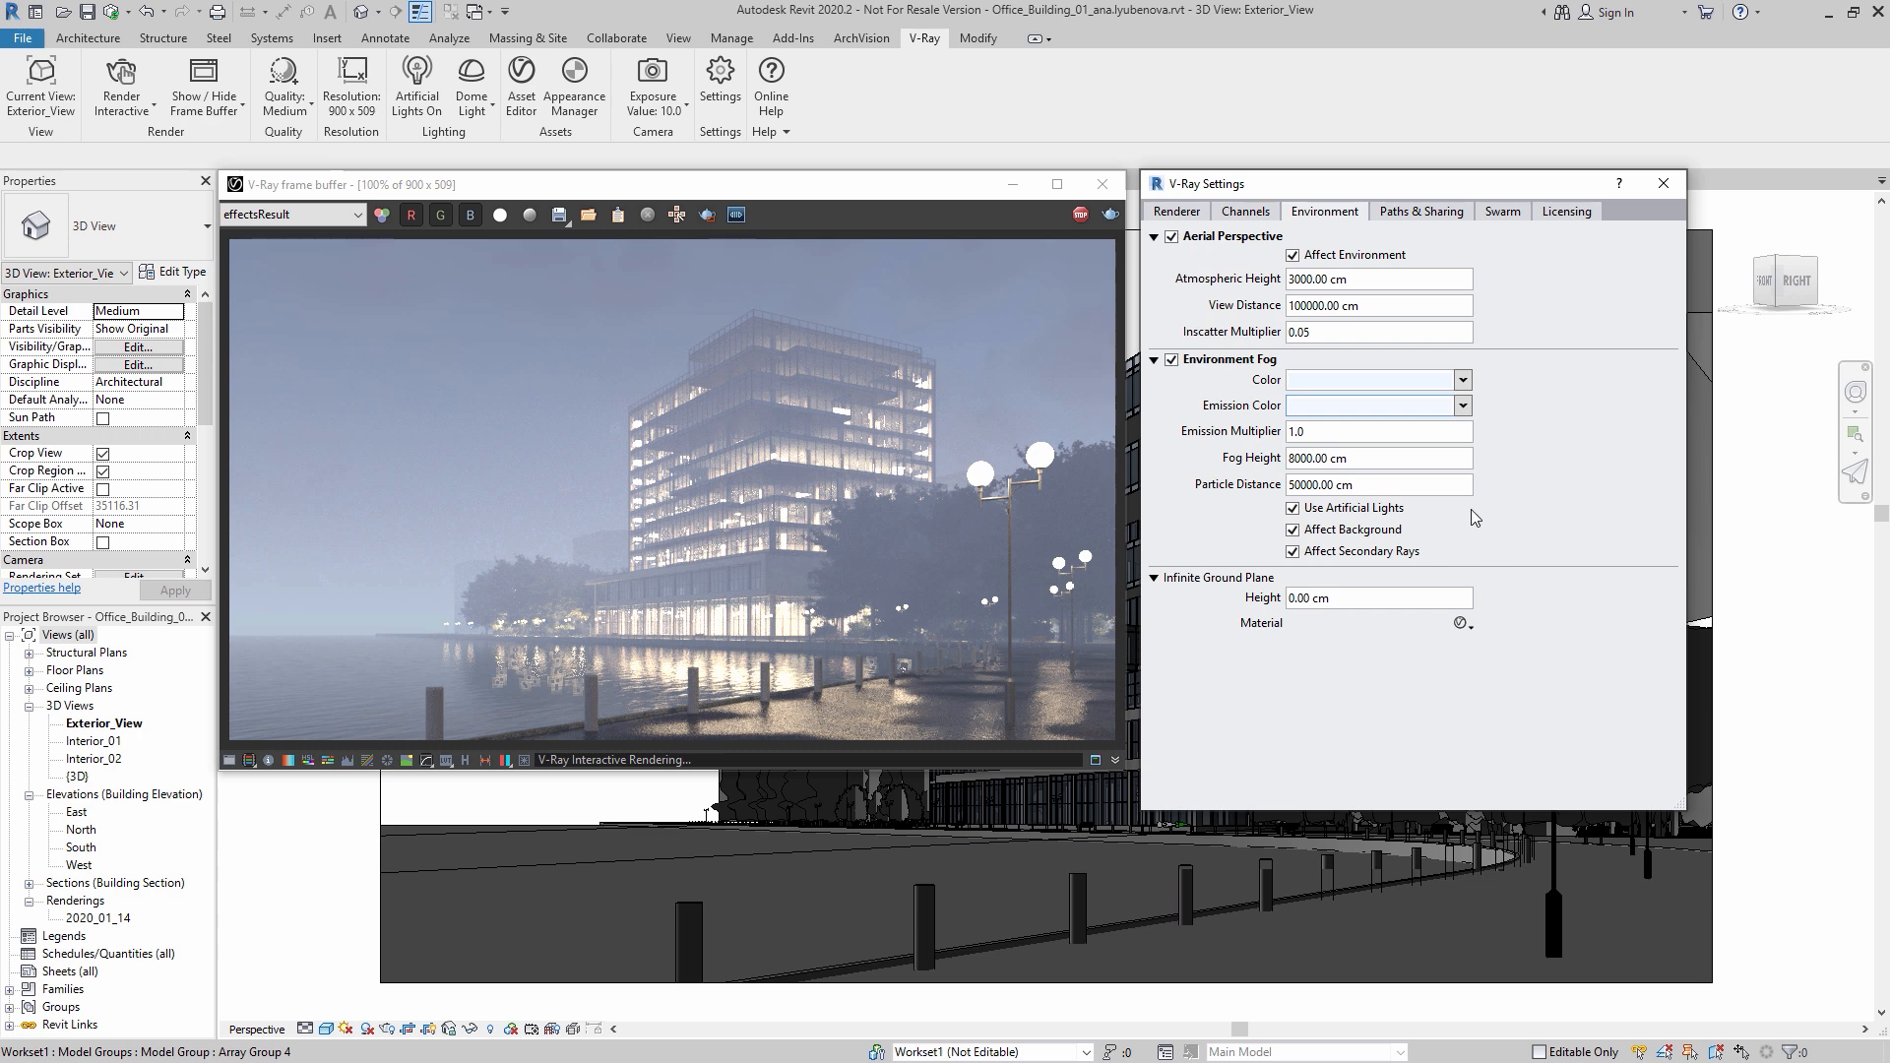
Step: Set the Aerial Perspective inscatter multiplier to 0.03
click(1307, 332)
key(BackSpace)
text(3)
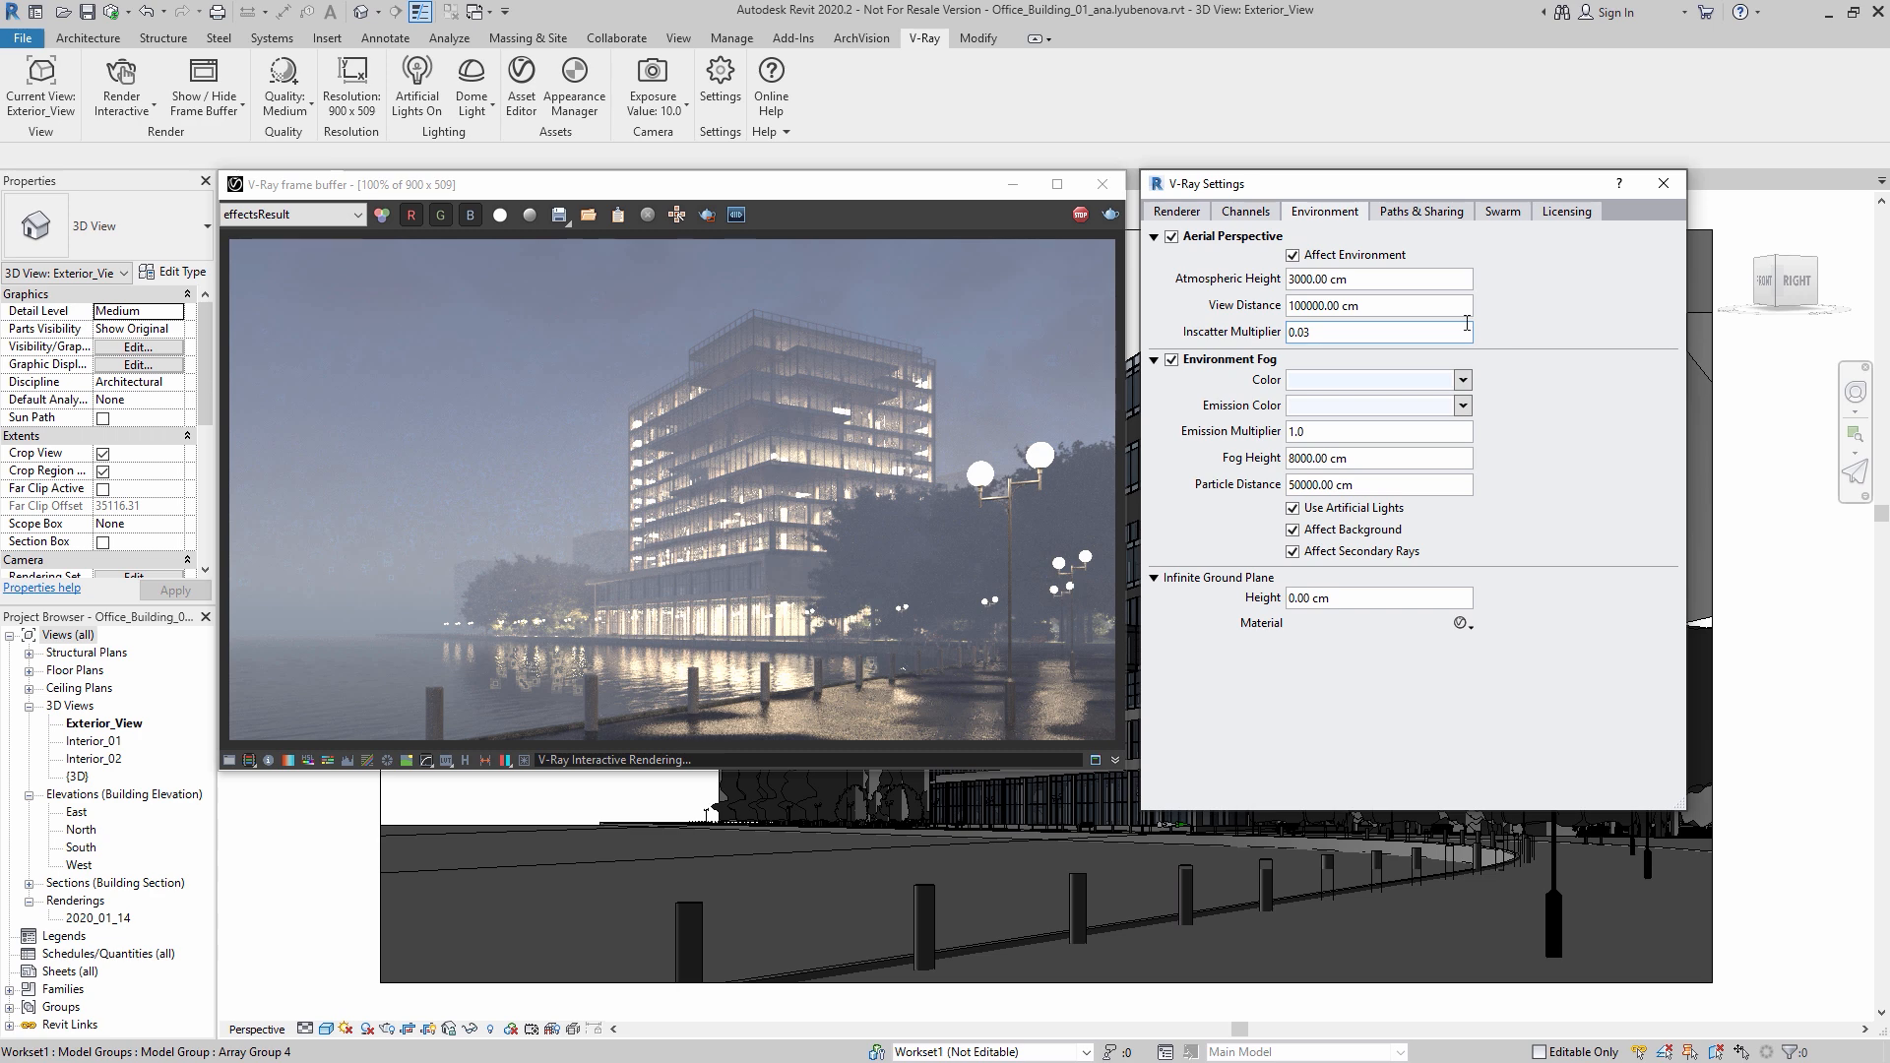
Step: Set the camera exposure value to 9.50 and the white balance to 6218, and close the camera and settings dialogs
click(650, 83)
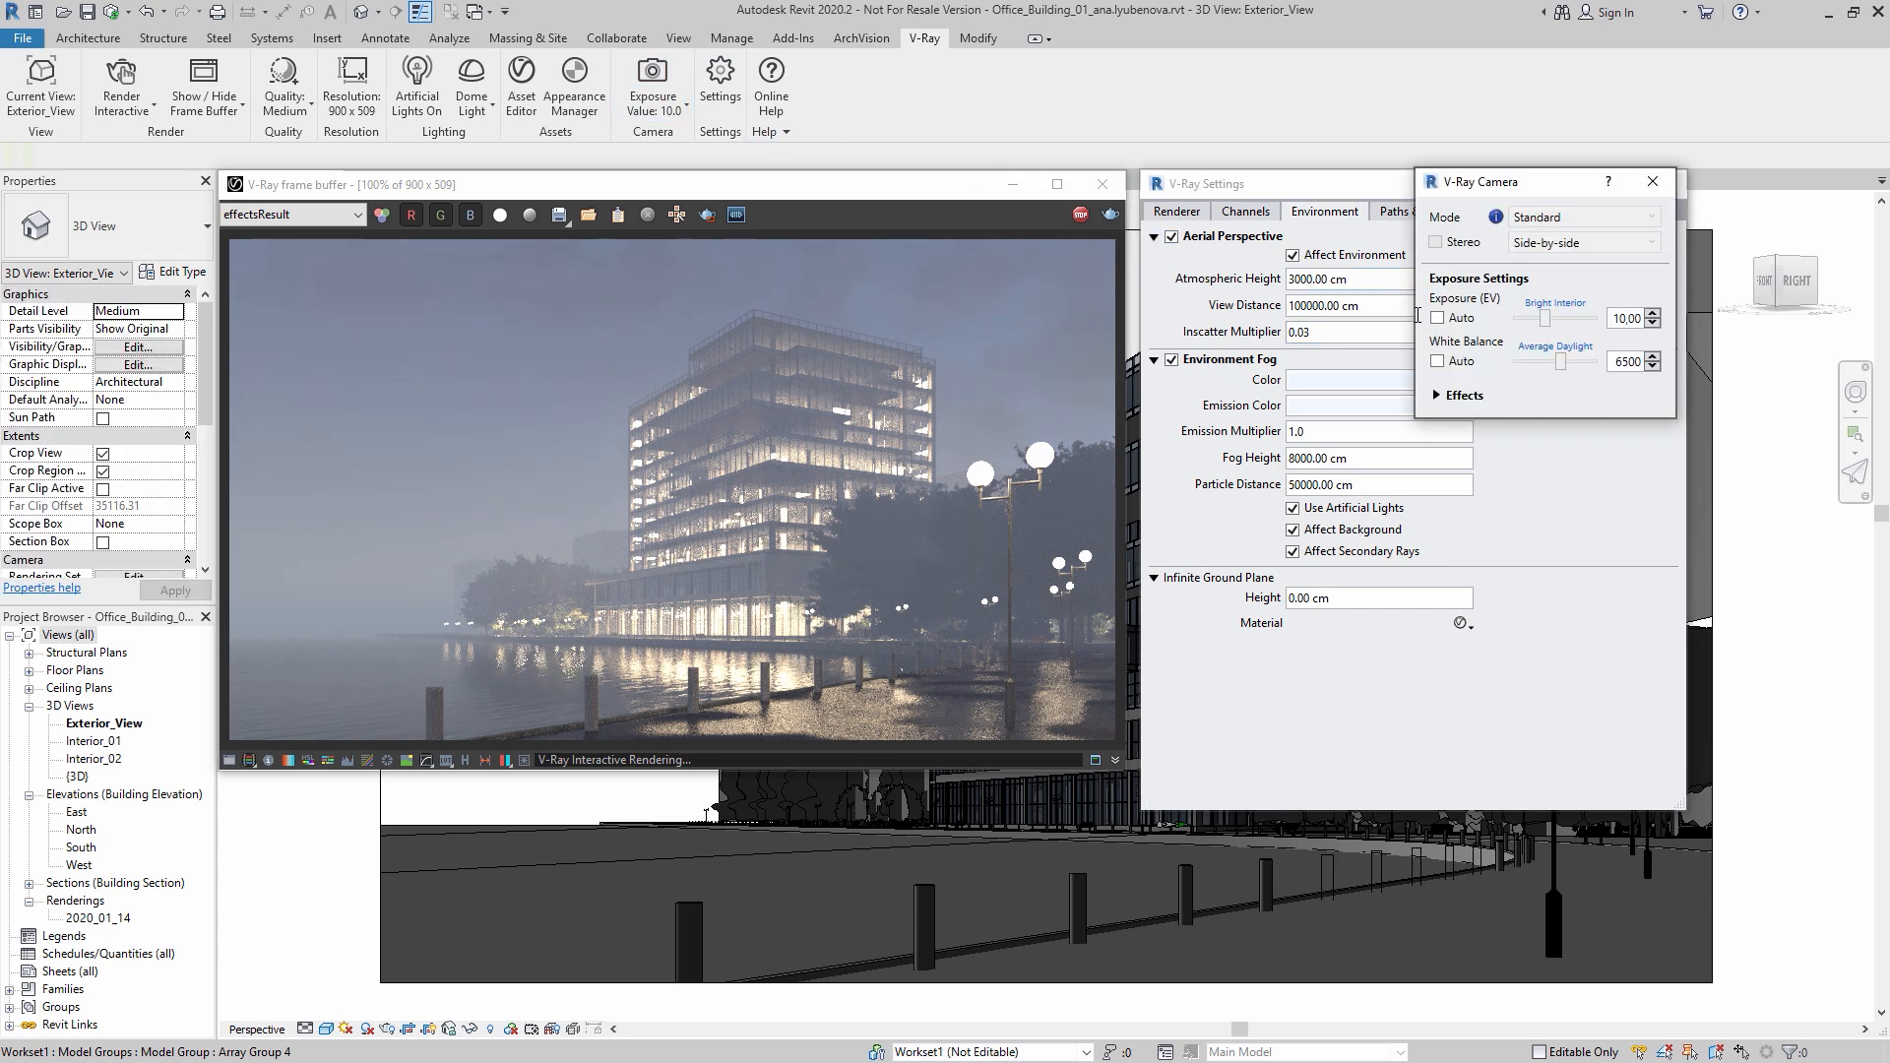
double_click(1615, 319)
text(9,50)
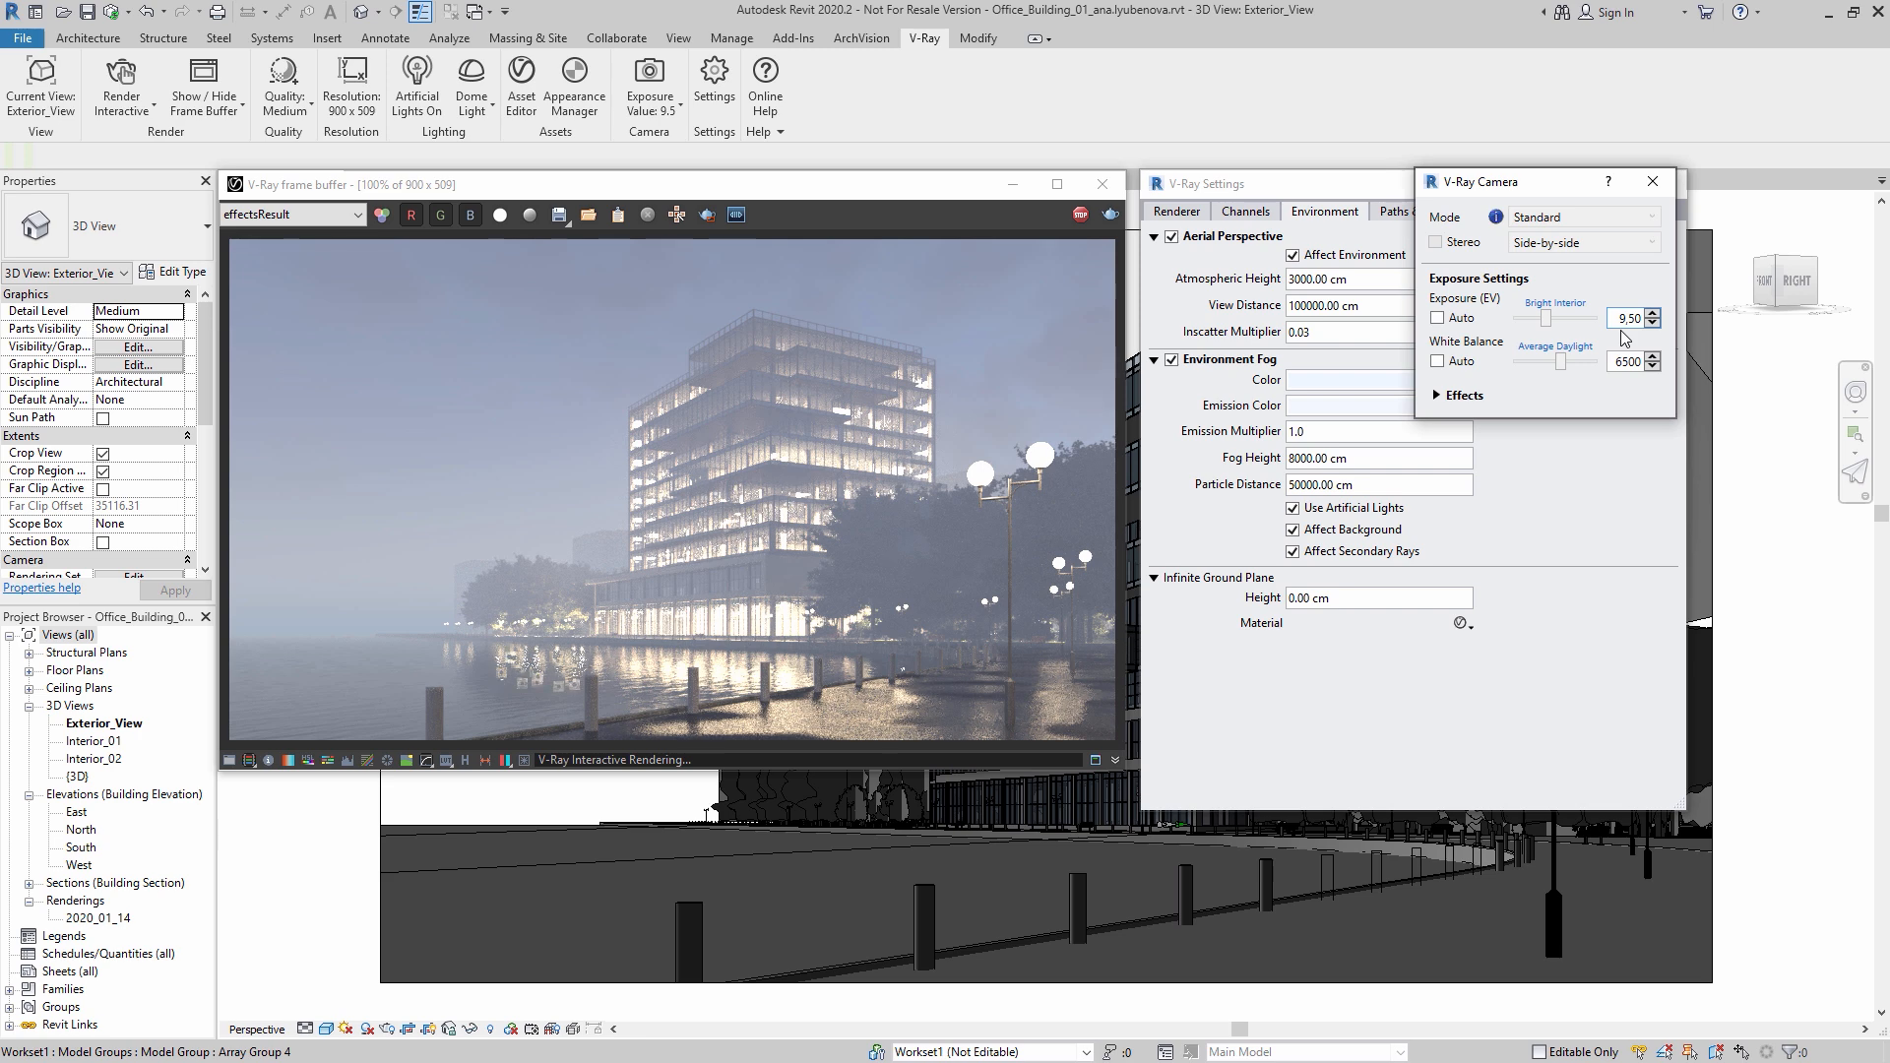
drag(1560, 362, 1558, 362)
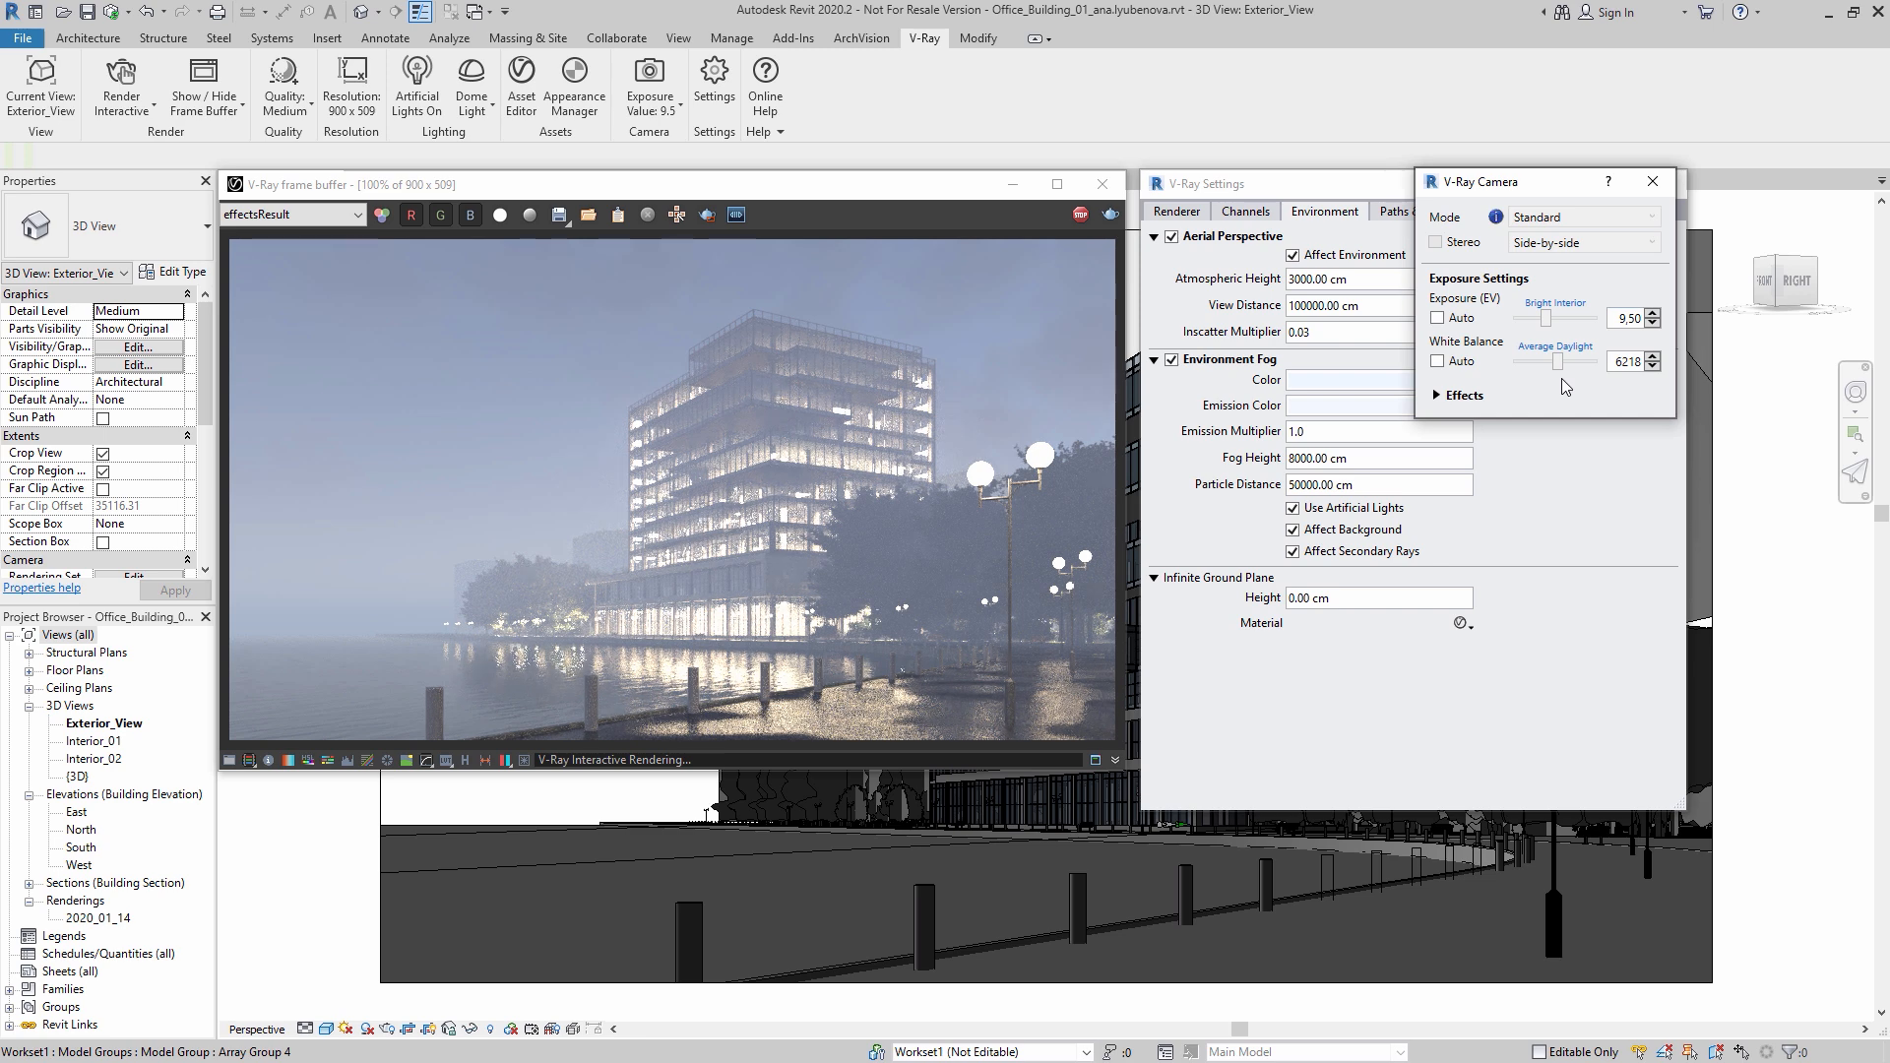
click(1654, 189)
click(1661, 185)
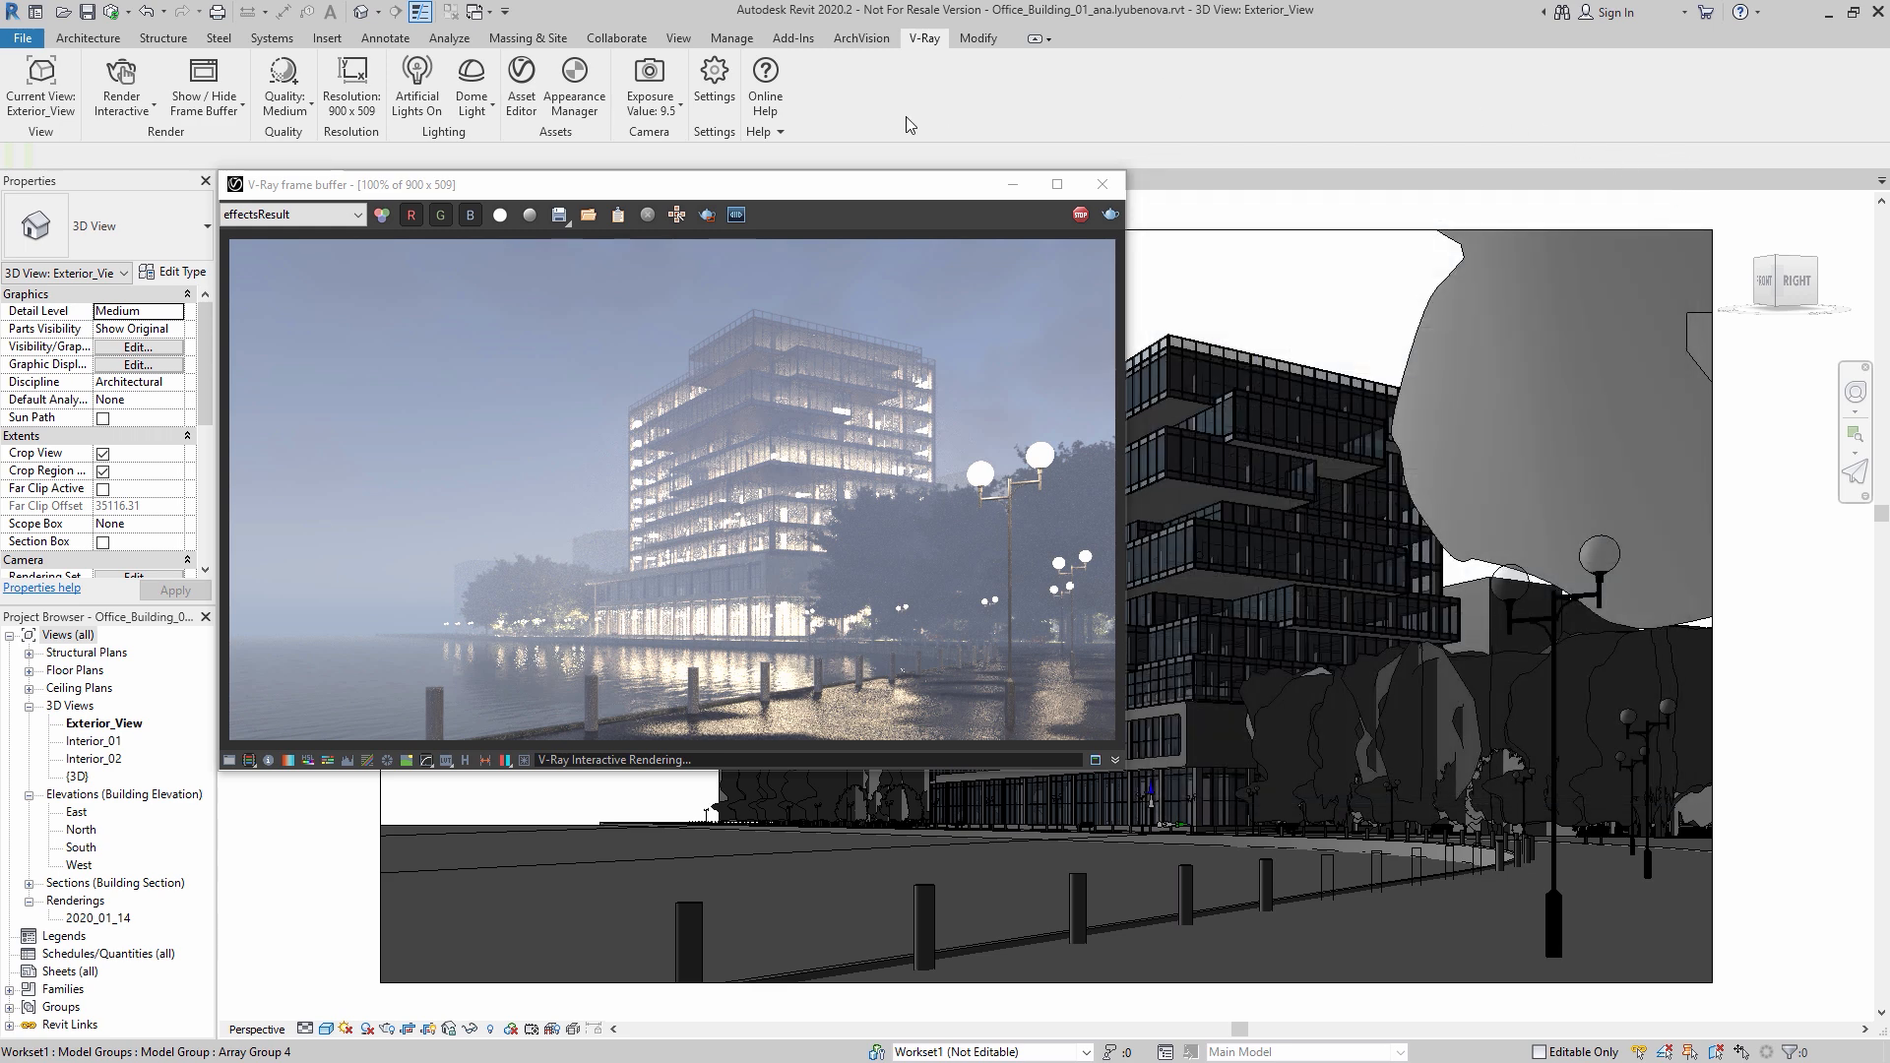
Step: Find the water surface's Waves_A_01_200cm material, set its diffuse color to black and darken its reflection color to mid grey
click(565, 79)
click(1180, 234)
text(we)
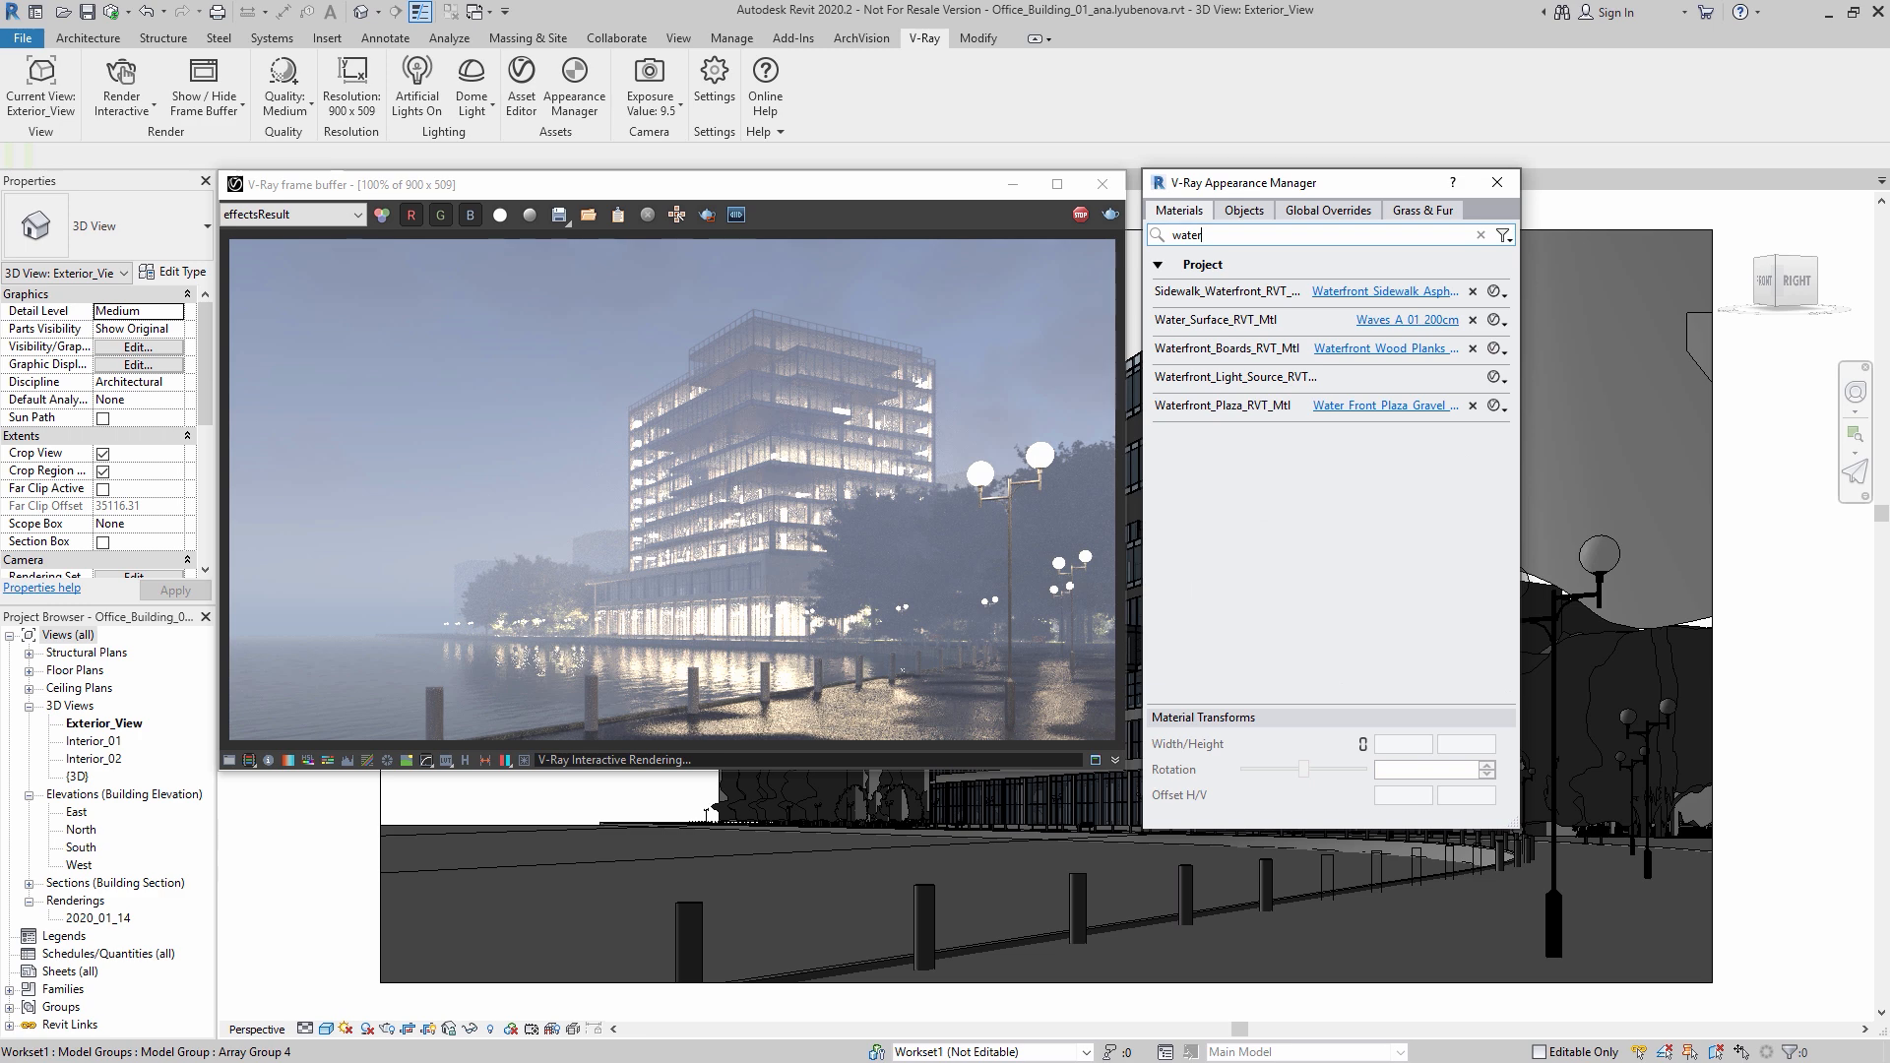
click(1398, 320)
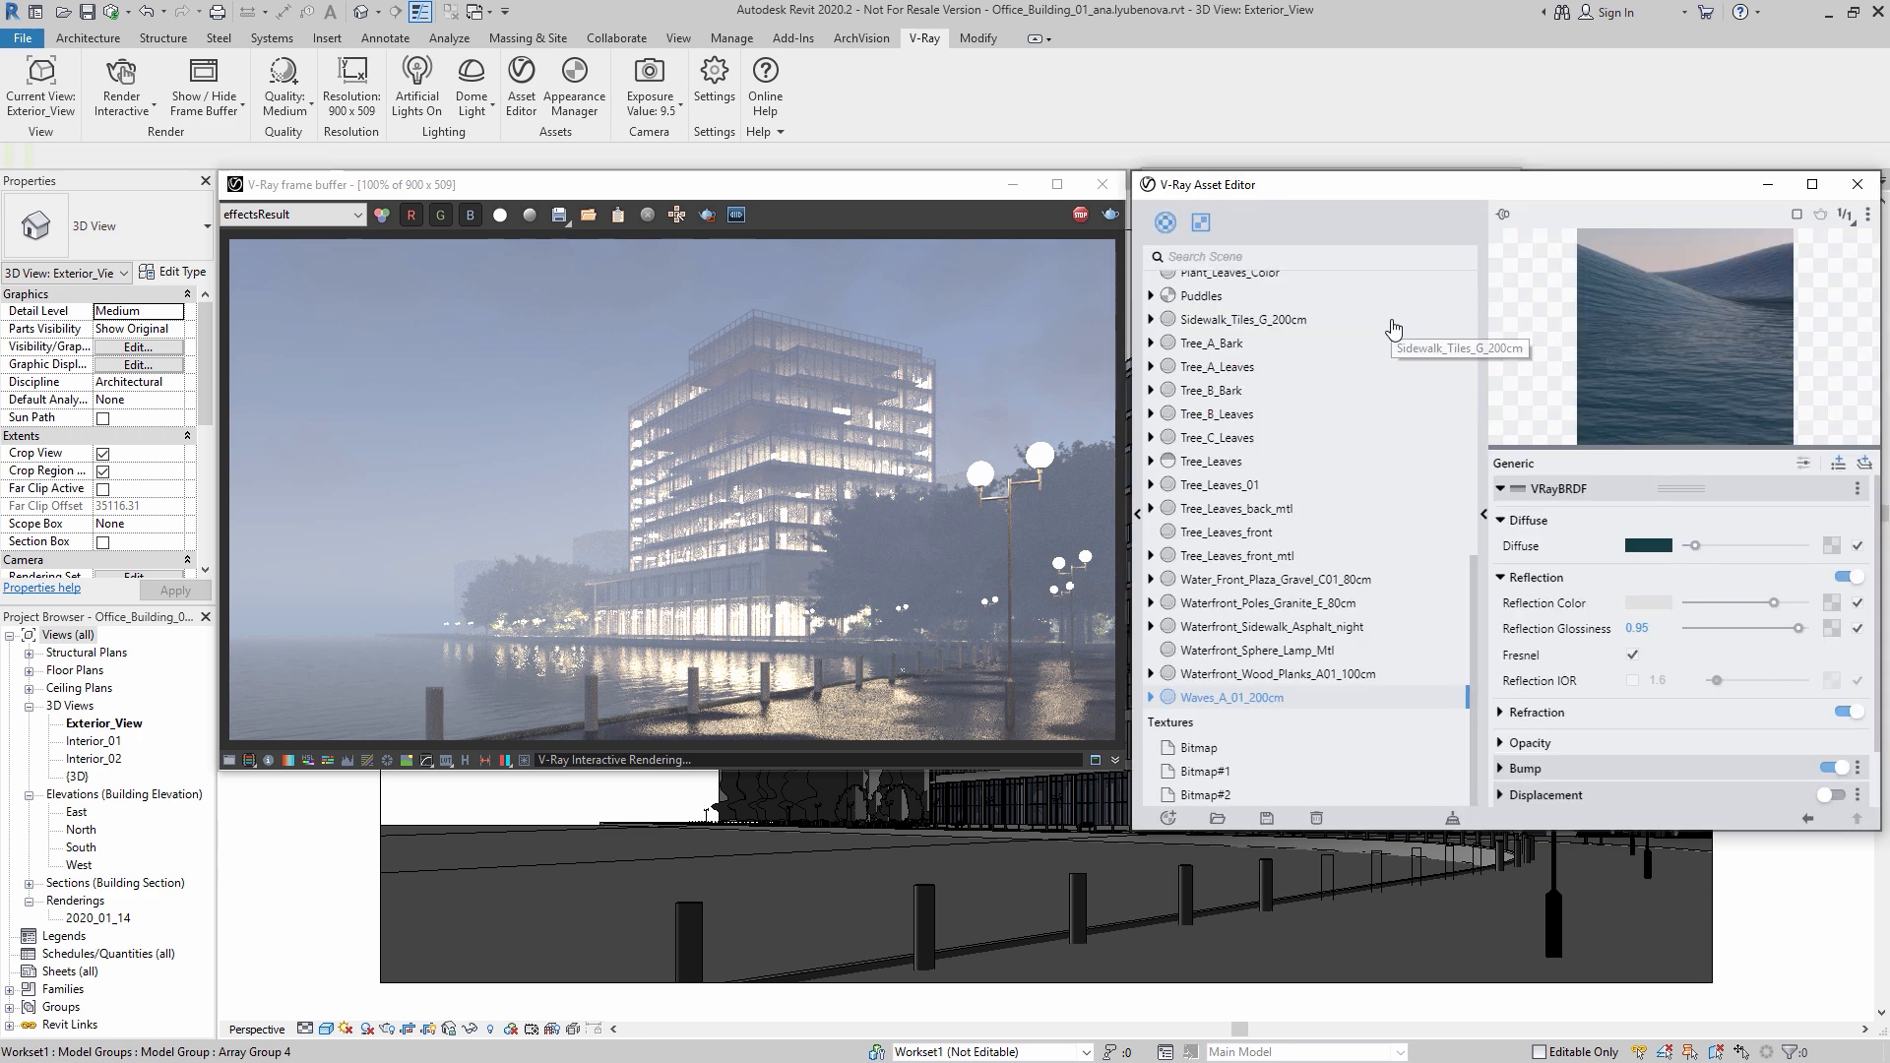
click(1687, 548)
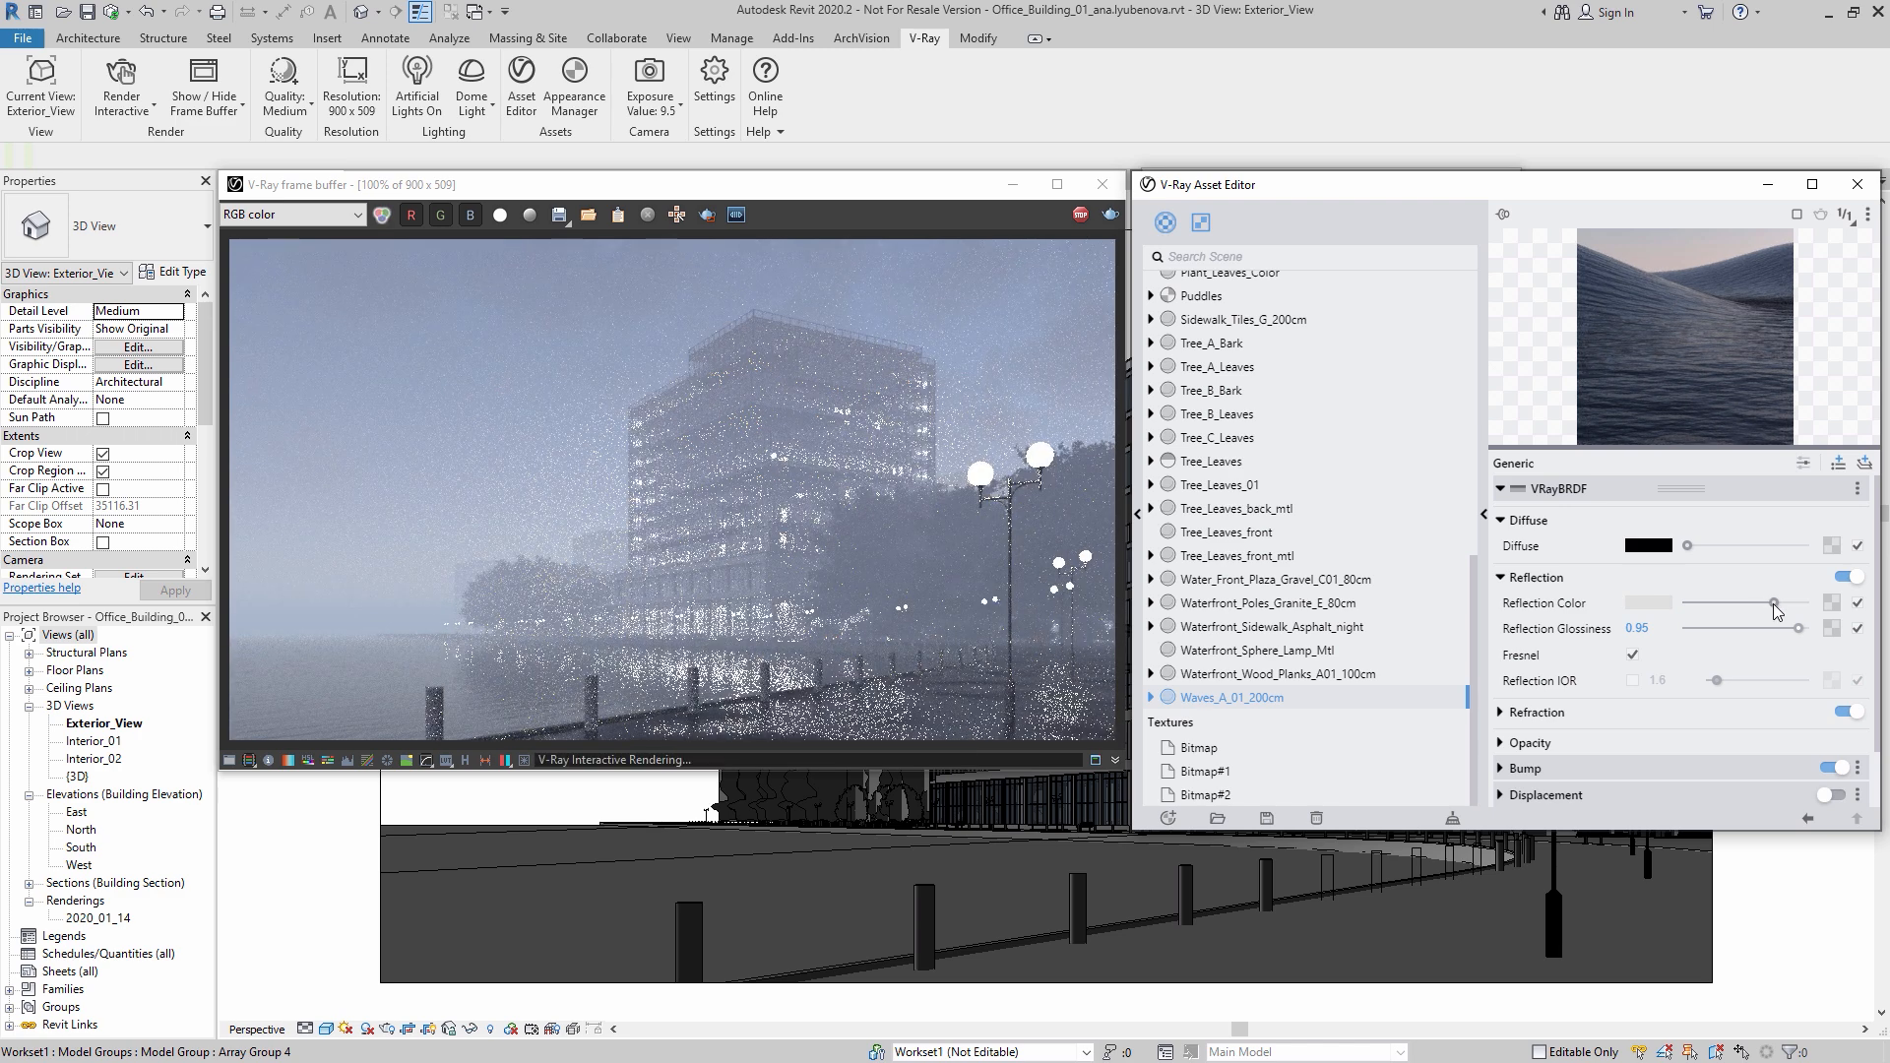
drag(1773, 603, 1733, 601)
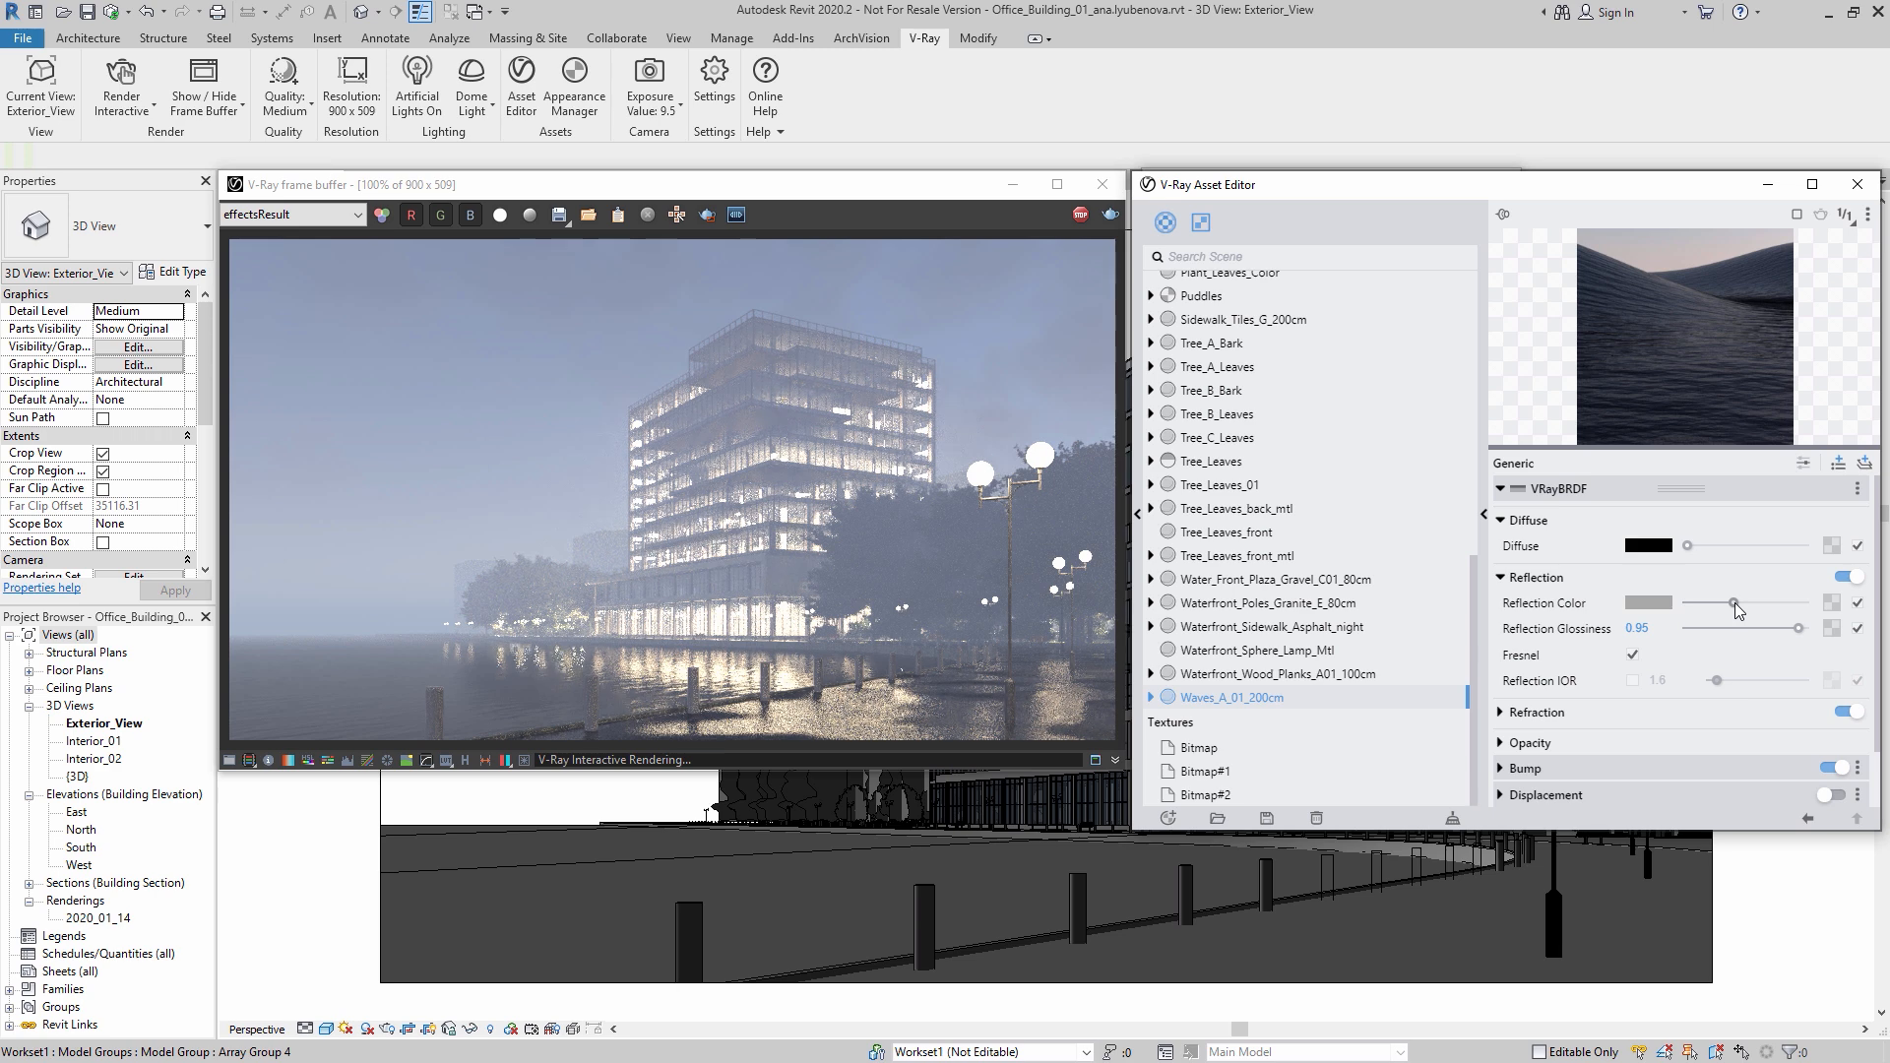
Step: Examine the Waterfront_Sidewalk_Asphalt_night material's reflection settings and the Noise B textures in its reflection color and bump slots
click(1329, 628)
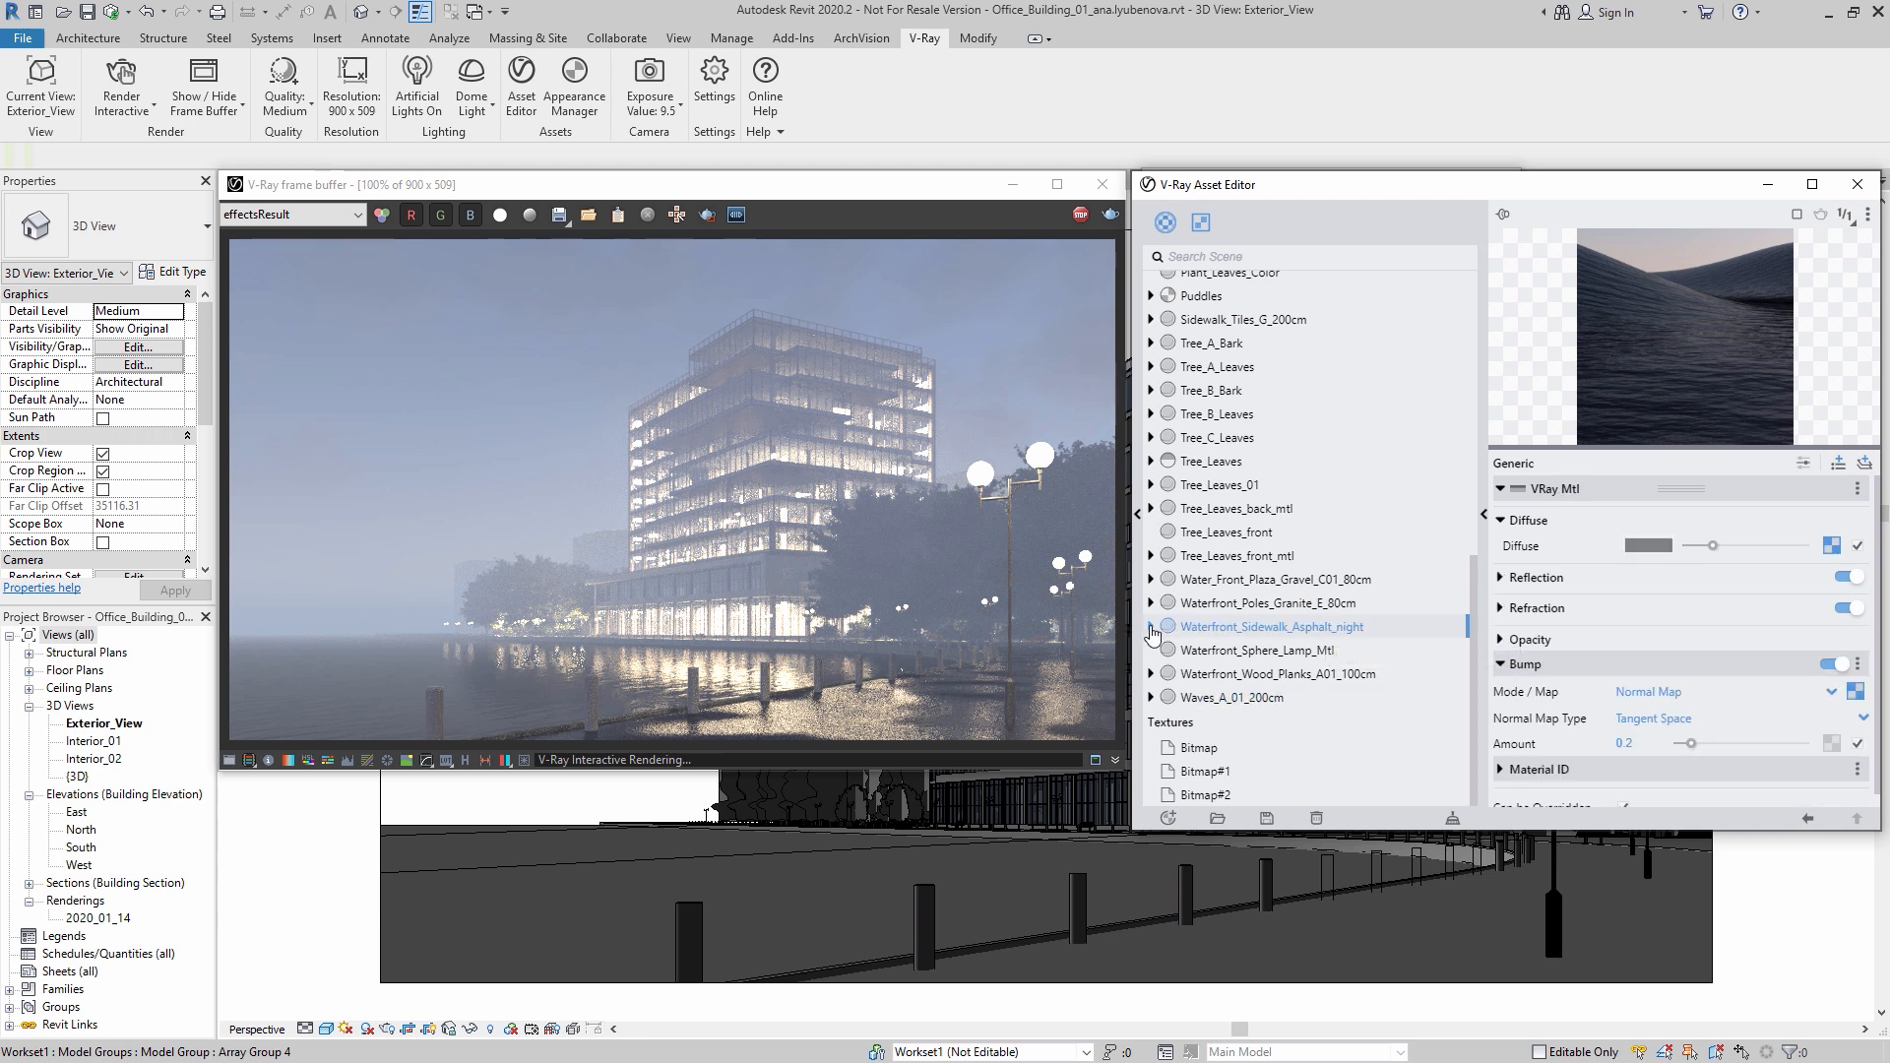
click(1150, 627)
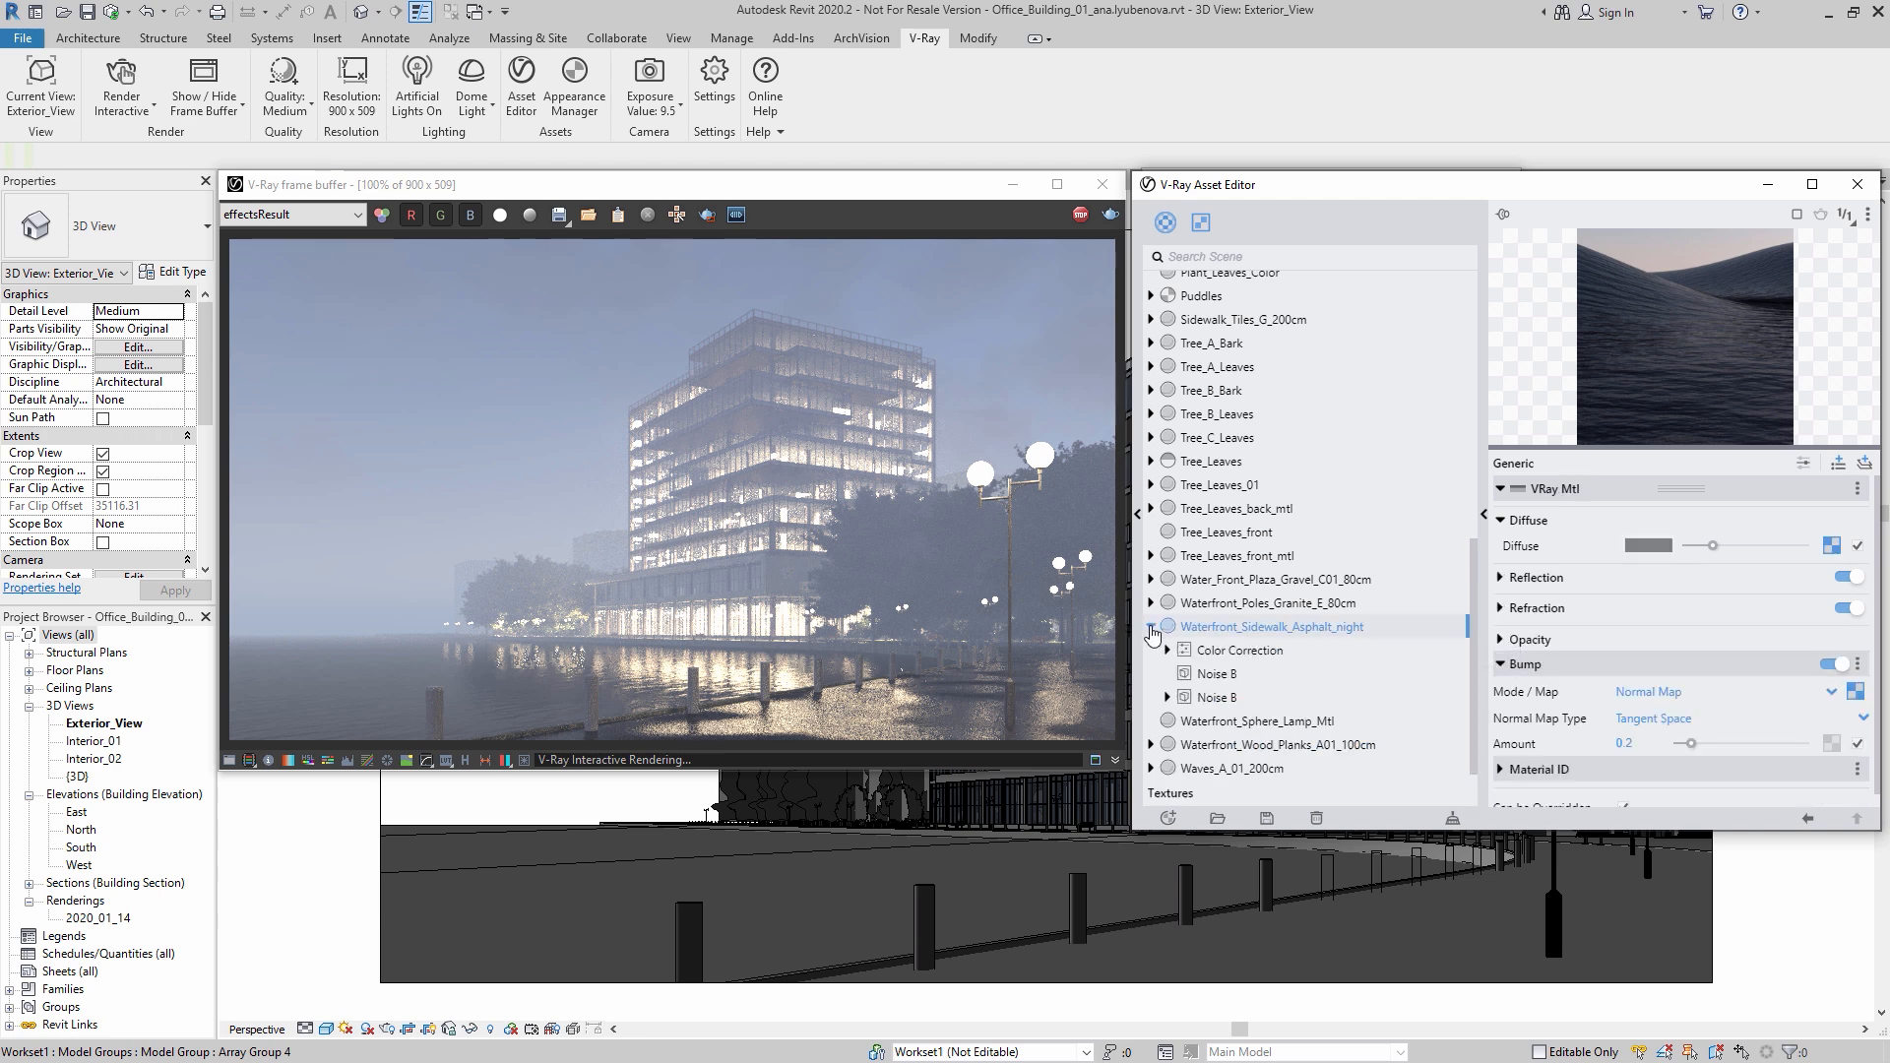
click(1500, 578)
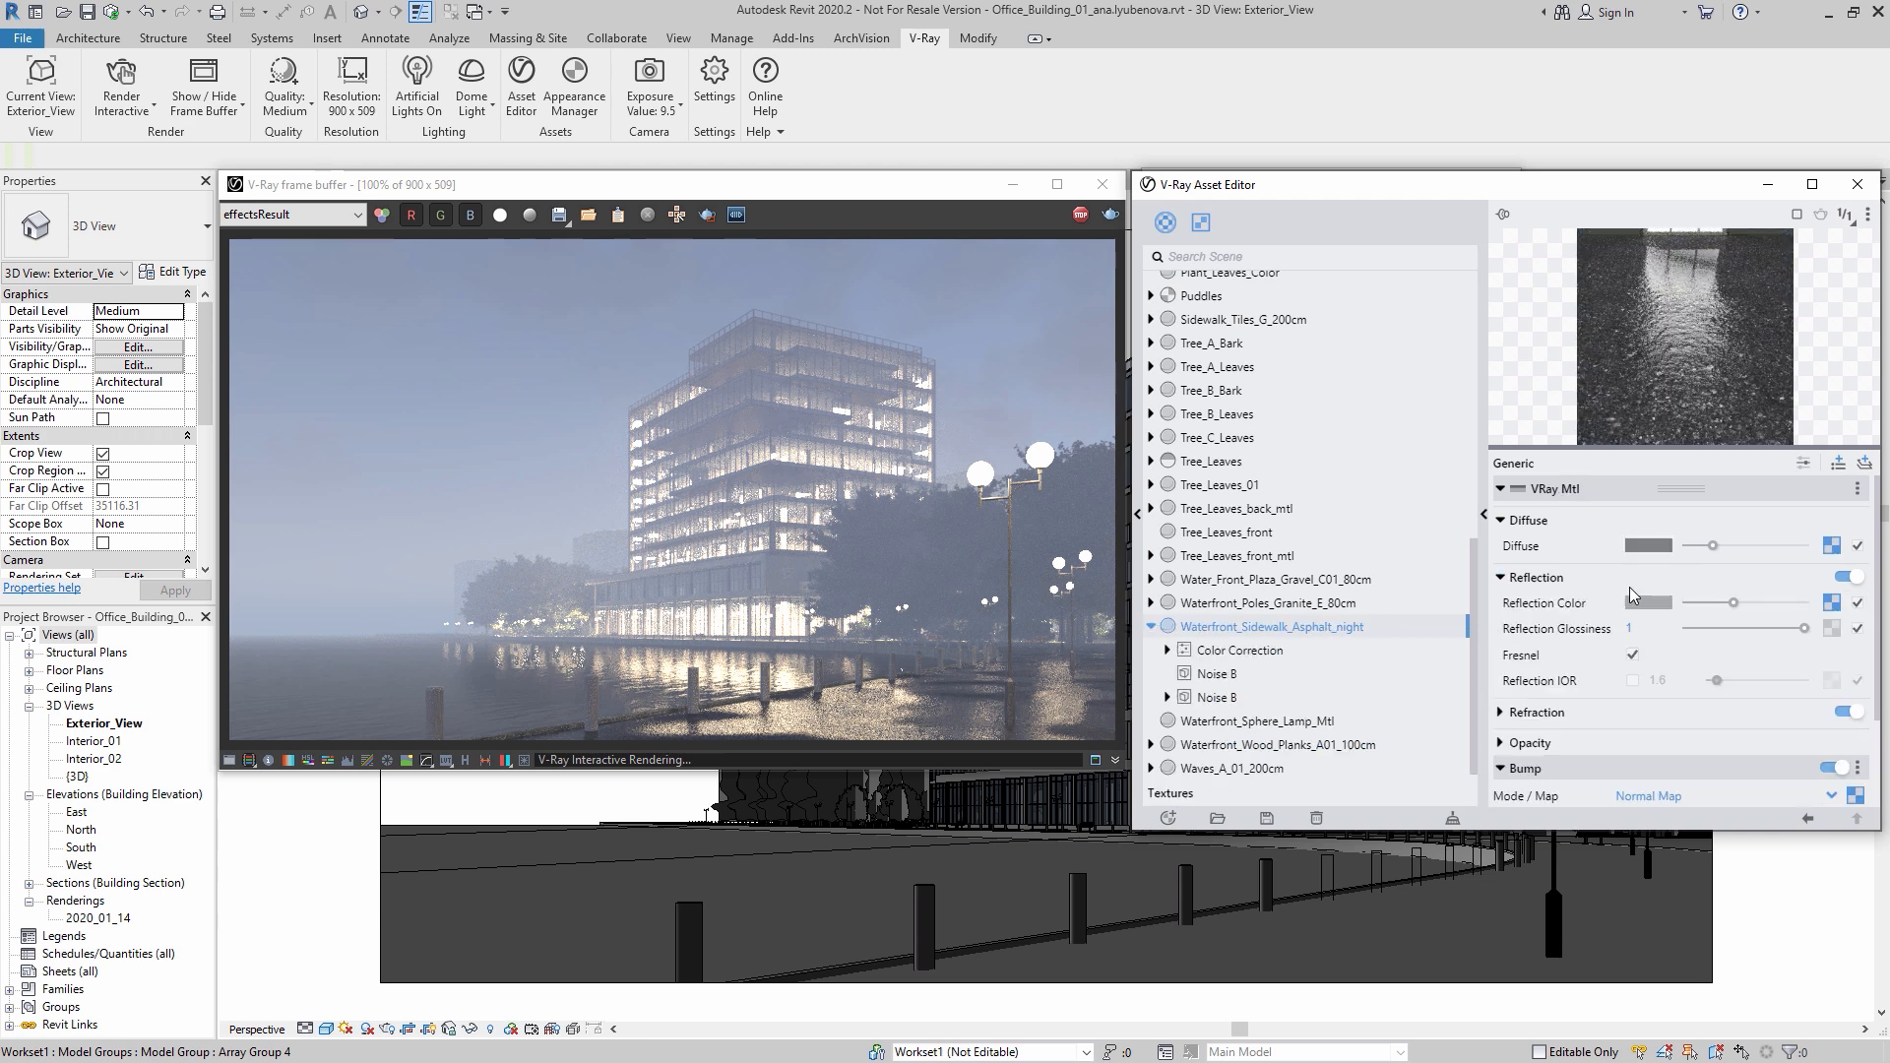
click(1831, 603)
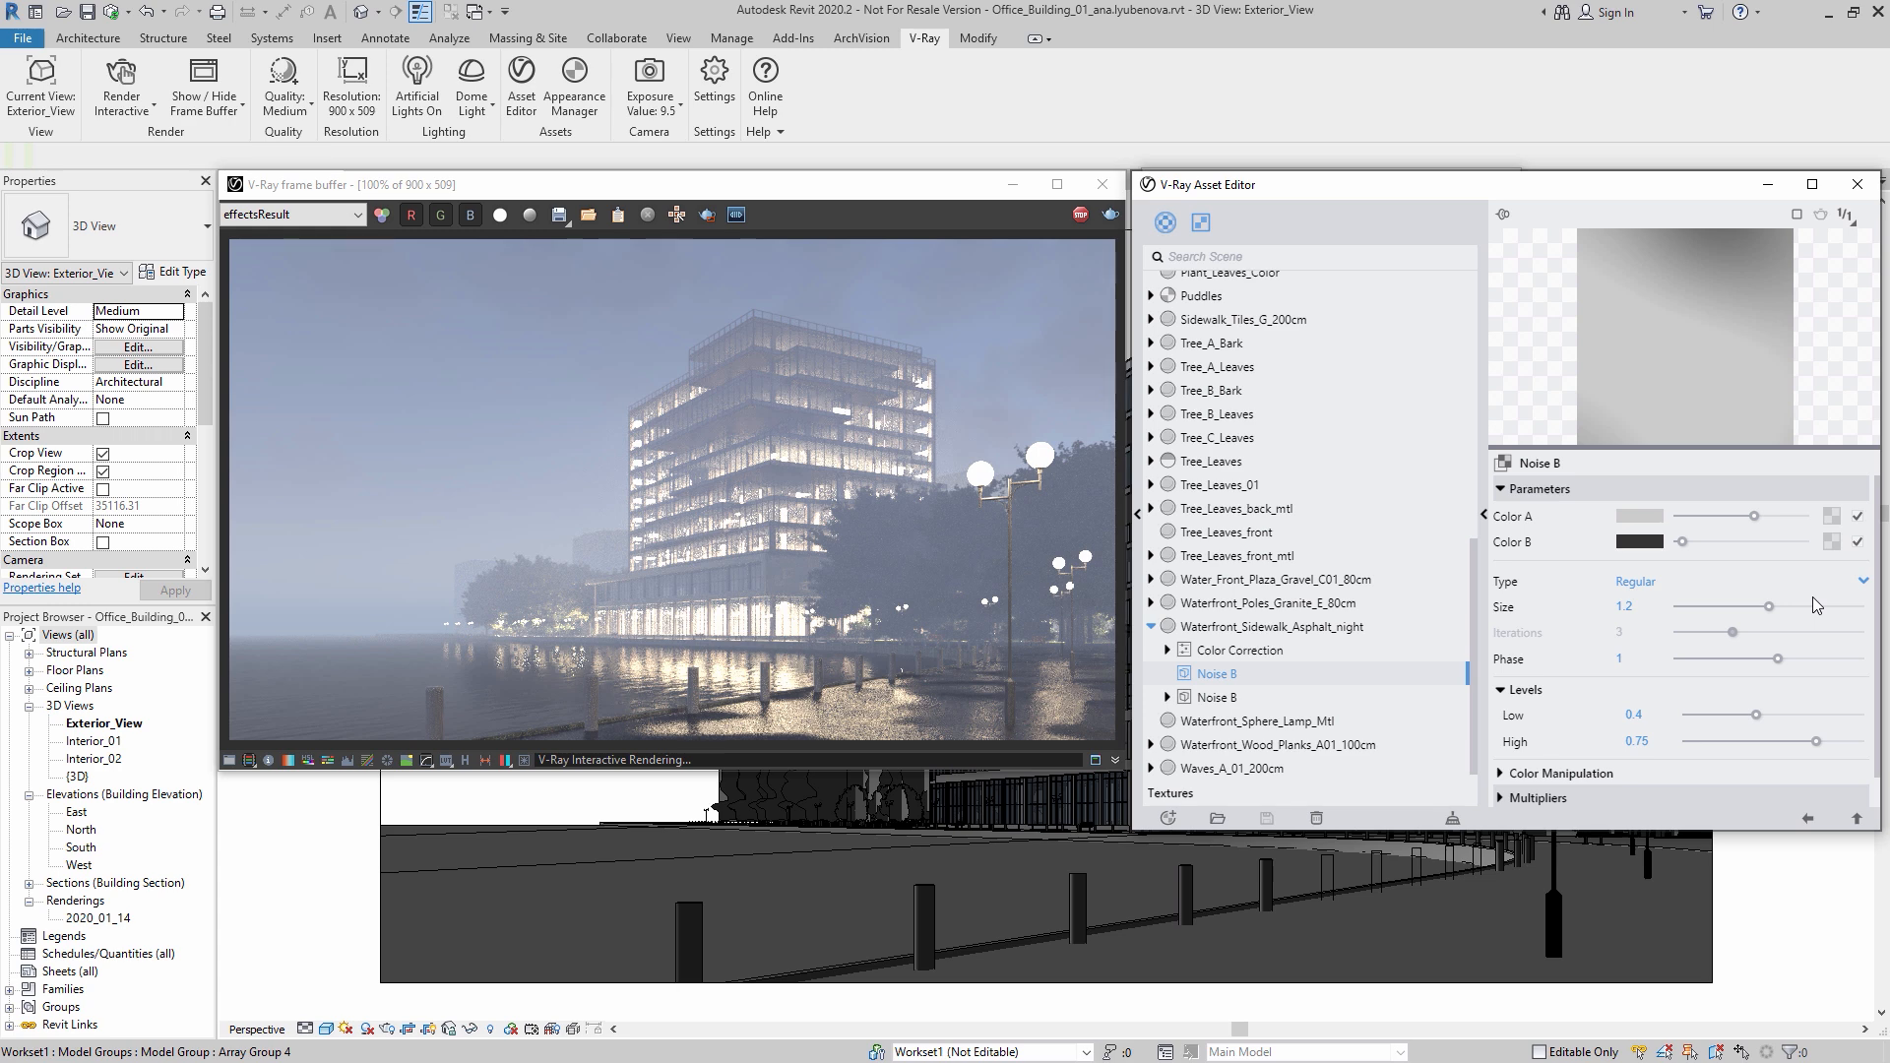
click(1349, 626)
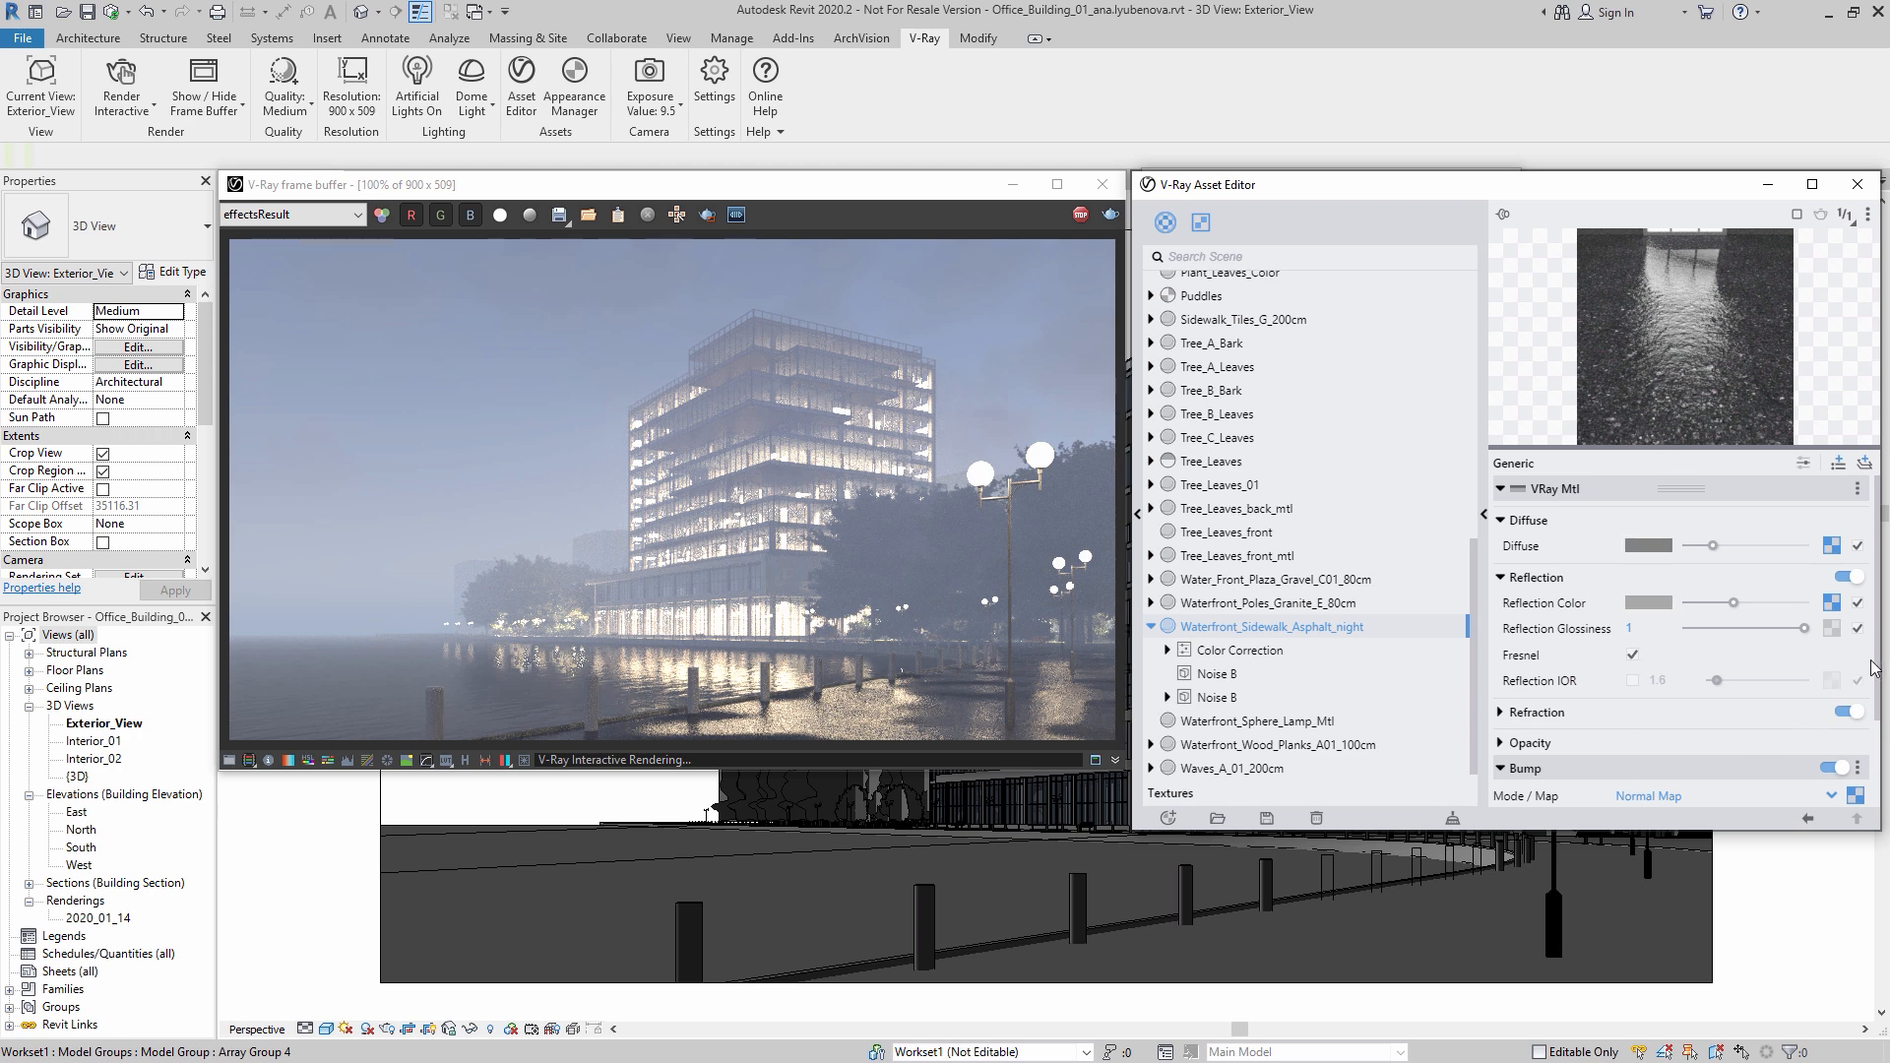
drag(1878, 665, 1878, 753)
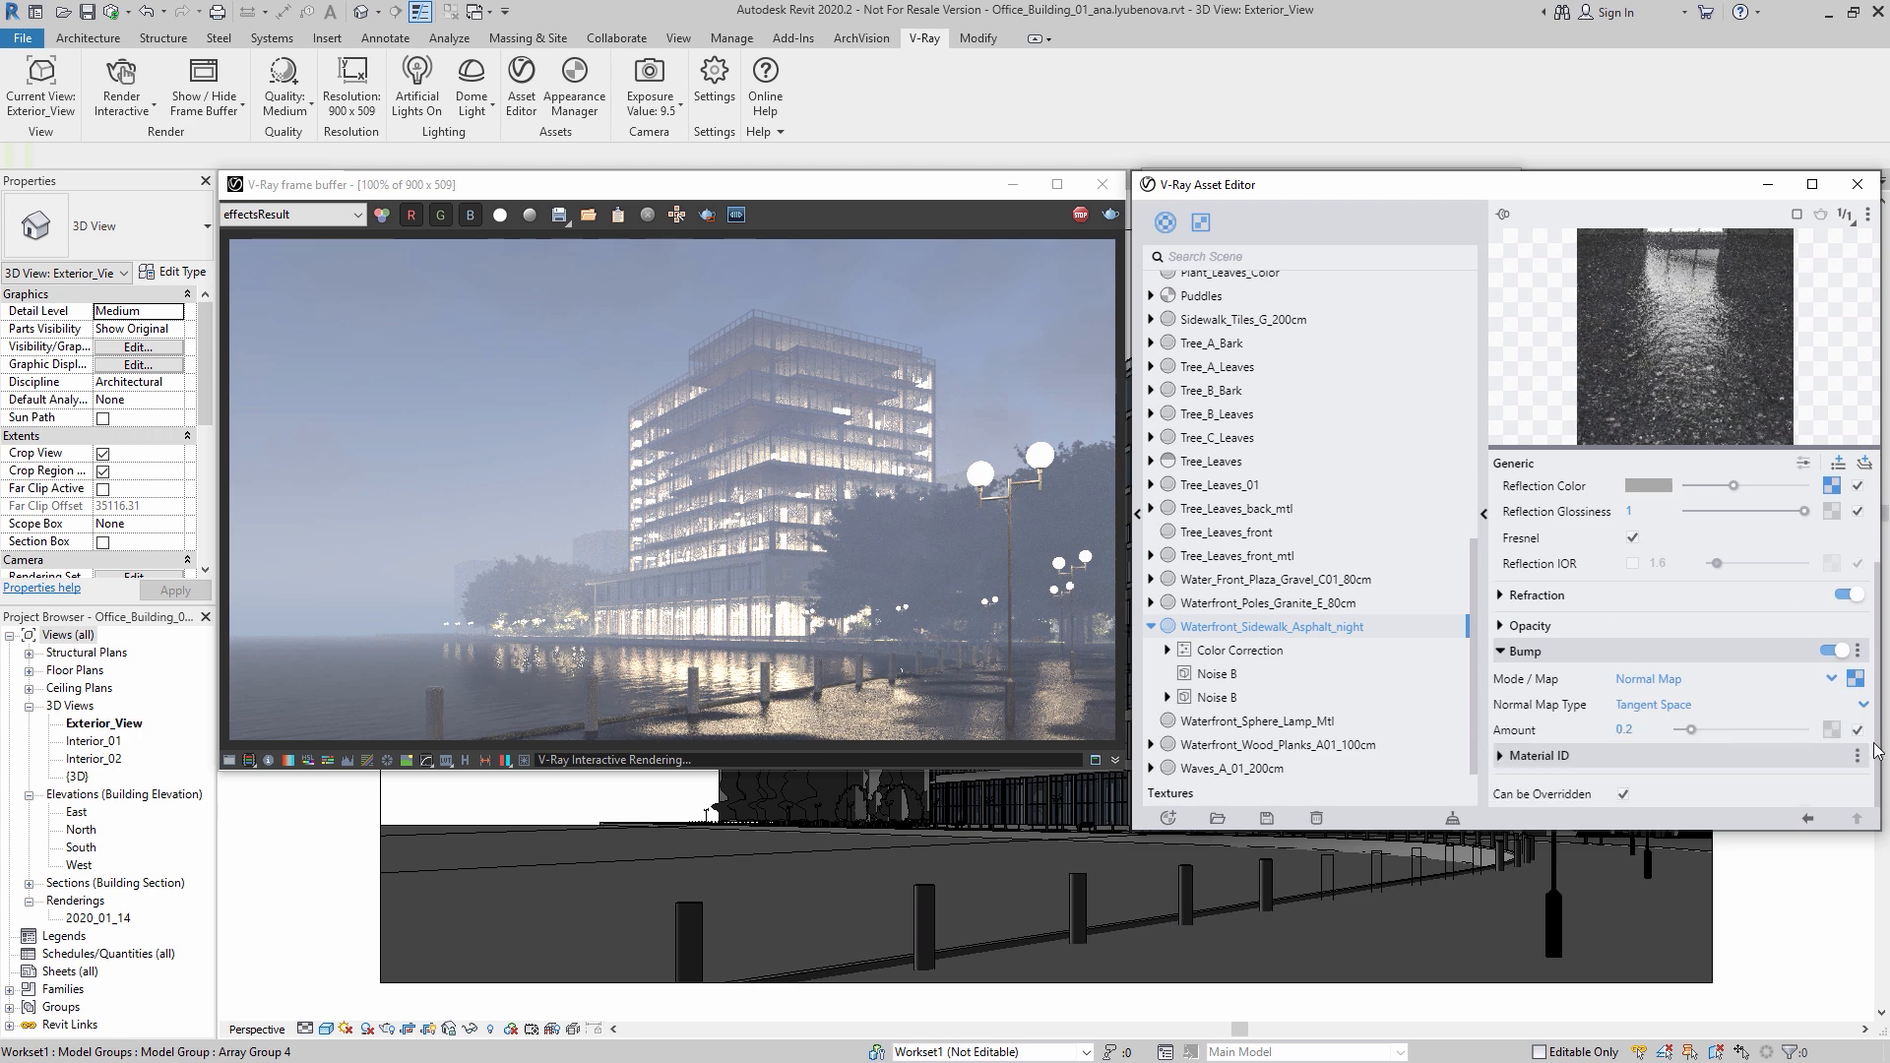
click(1854, 678)
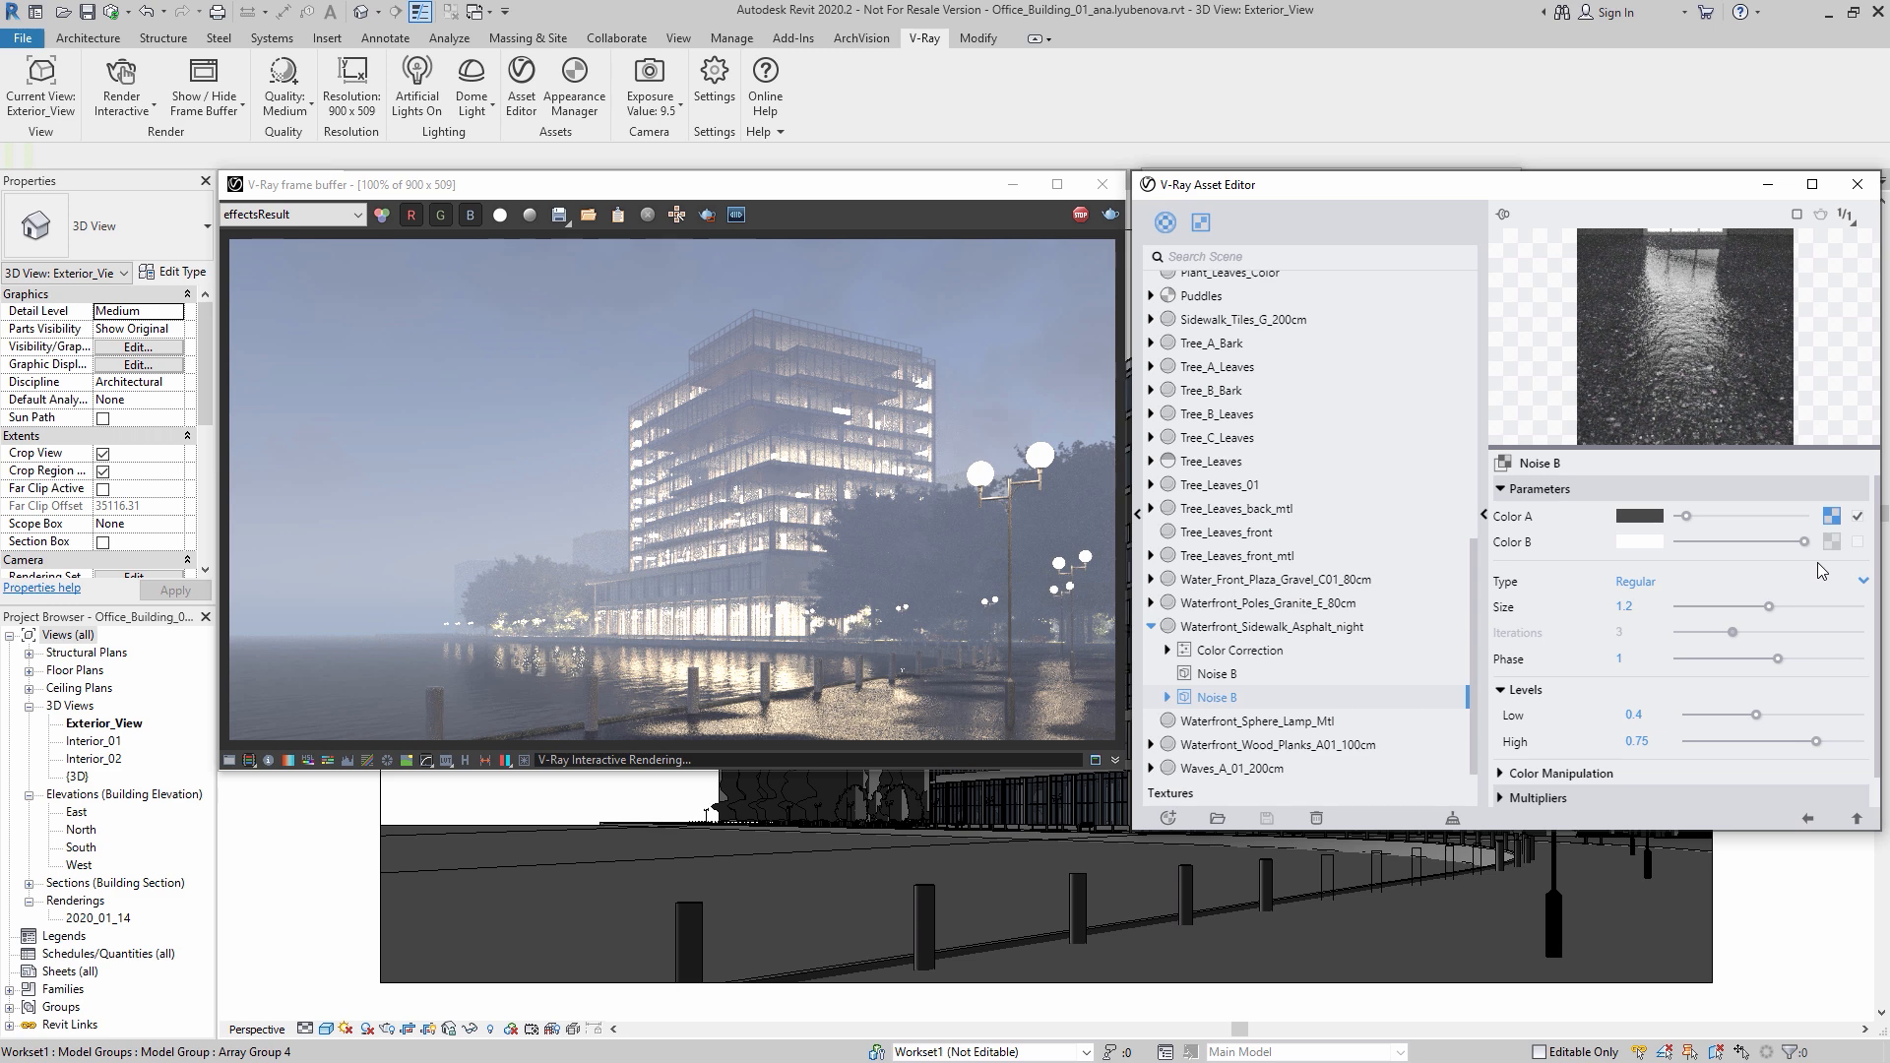
Step: Examine the bitmap feeding Color A of the asphalt's bump Noise B texture, return to the material and close the Asset Editor
click(1830, 518)
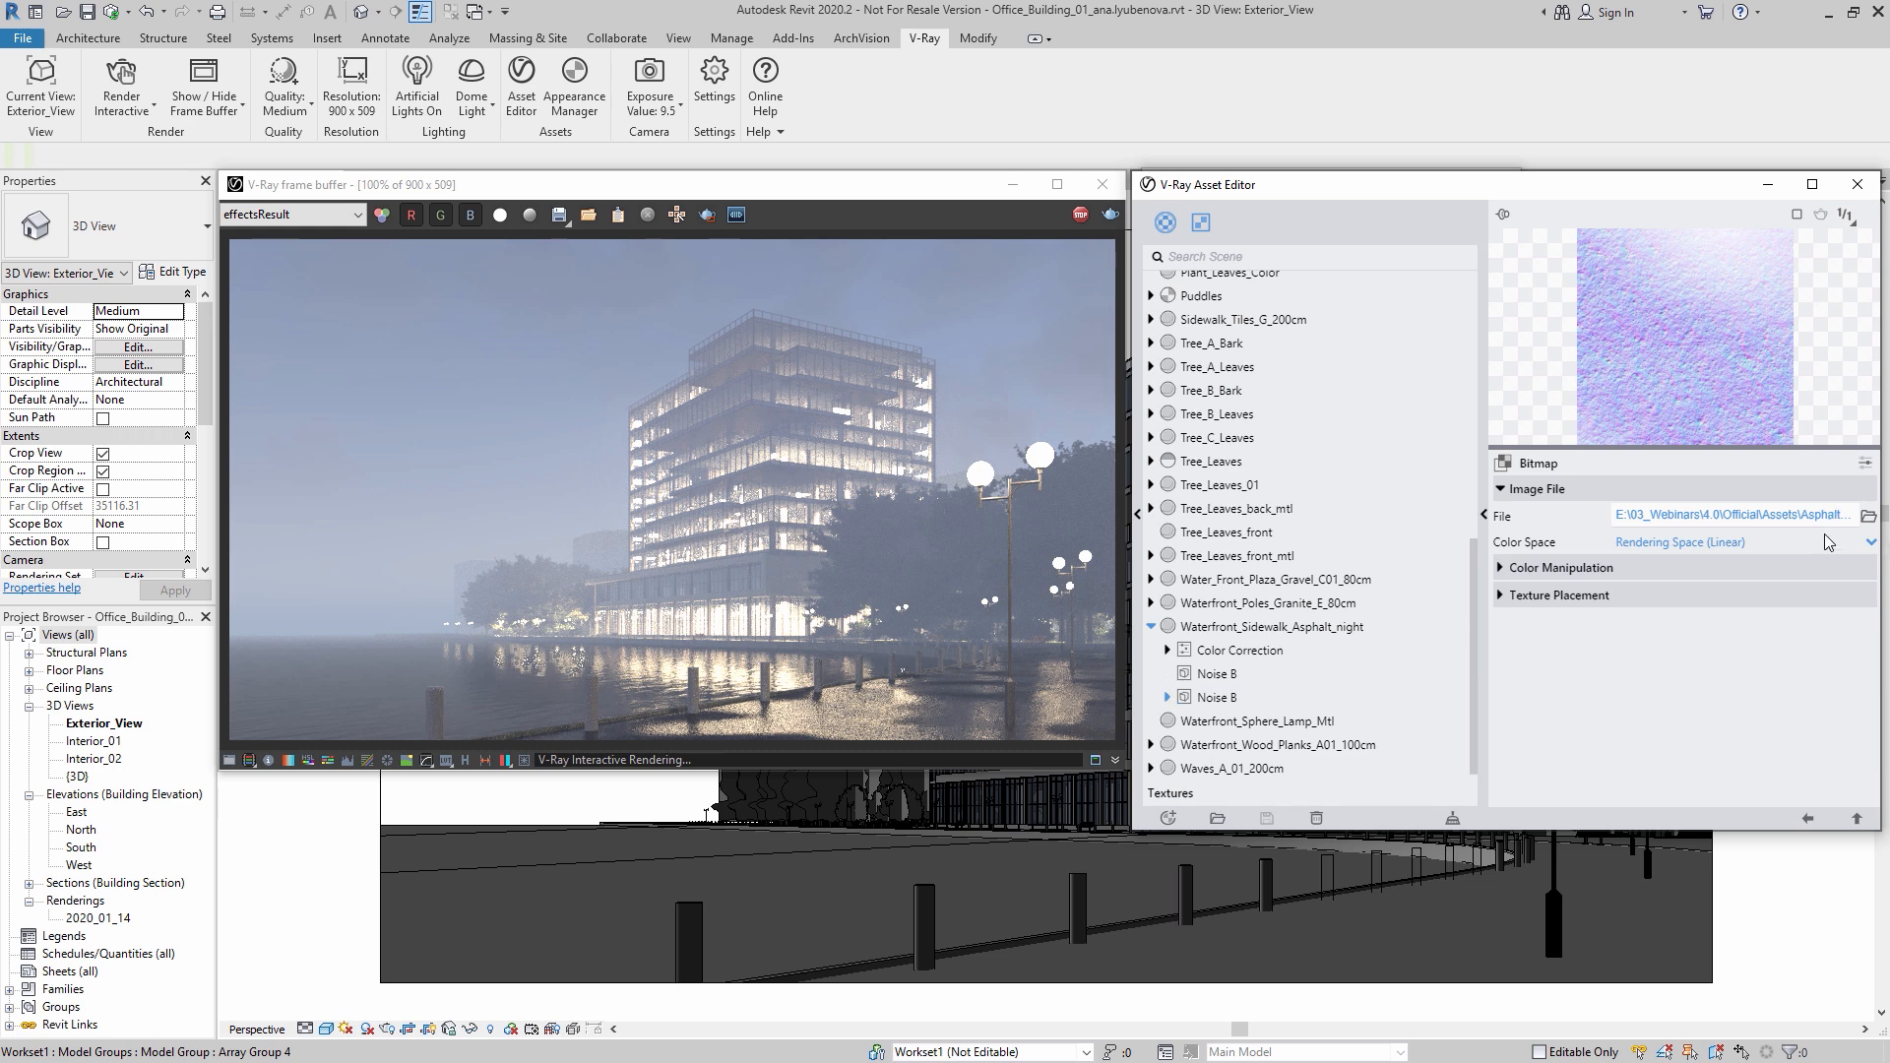
click(1807, 817)
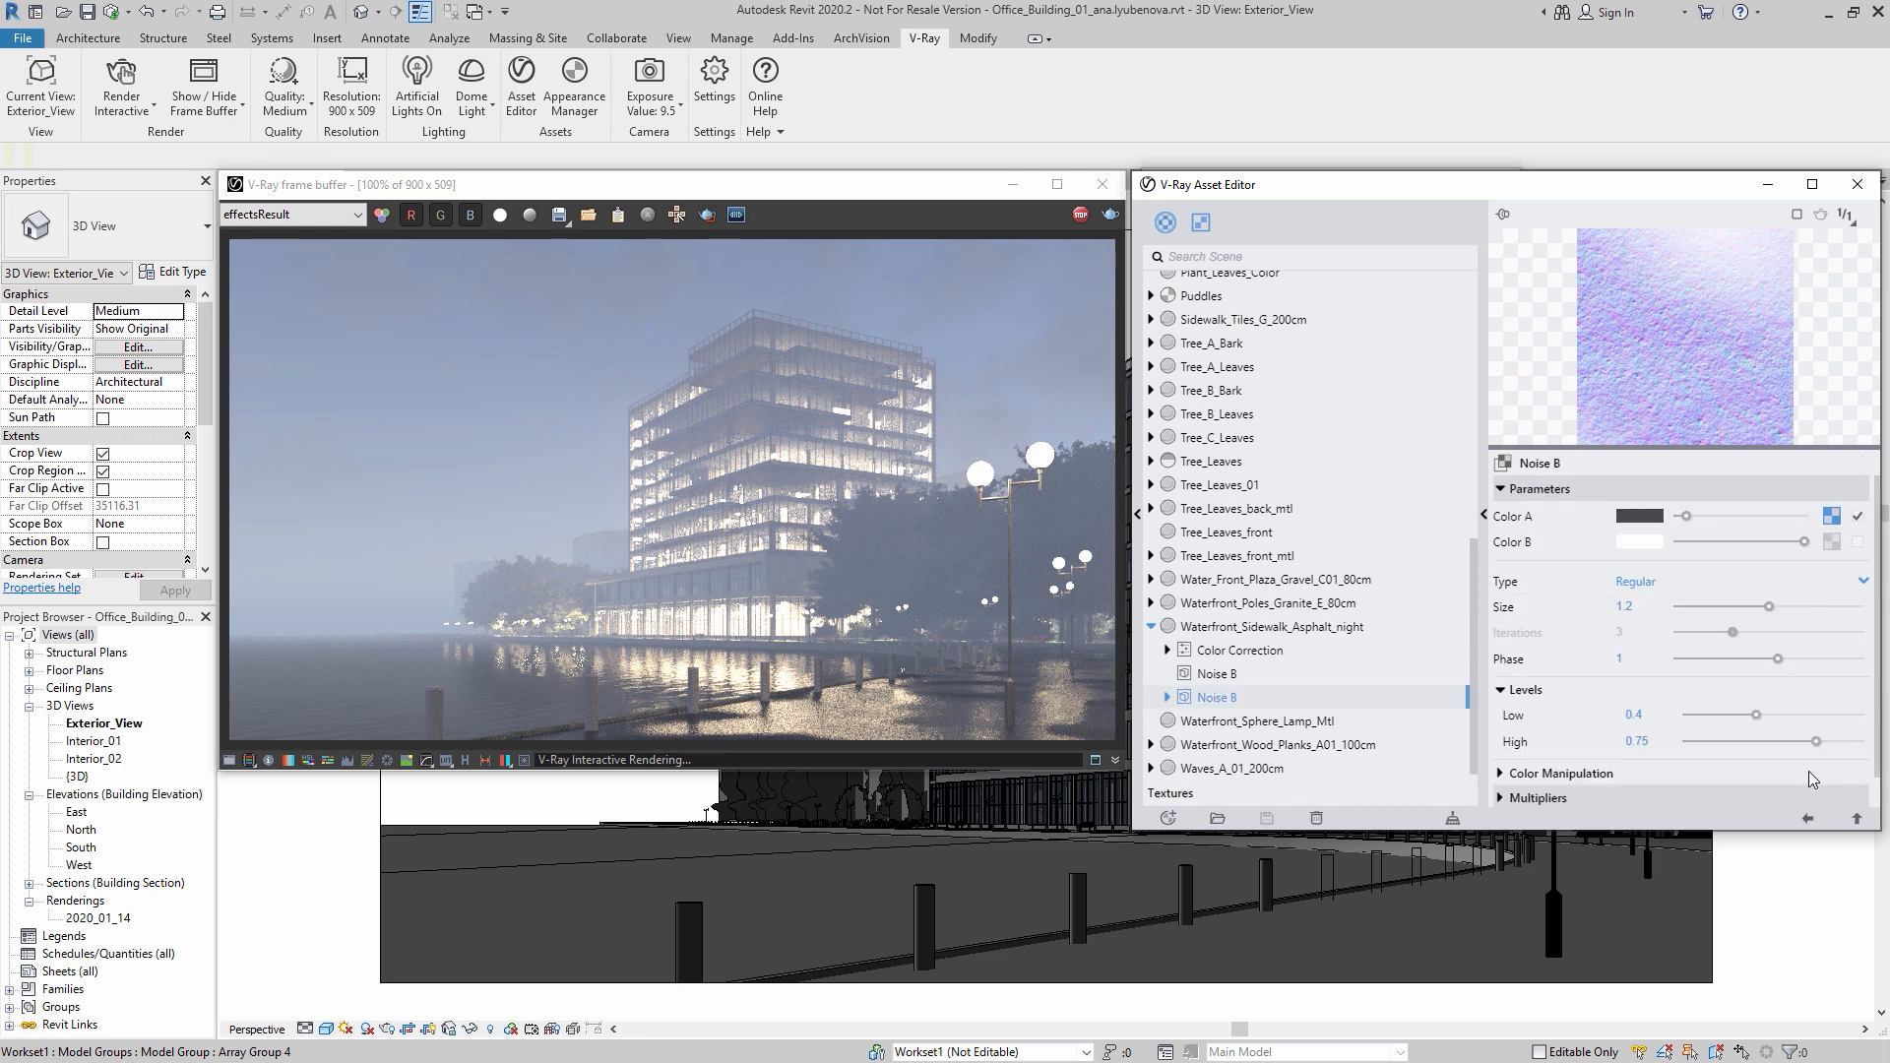
click(1805, 817)
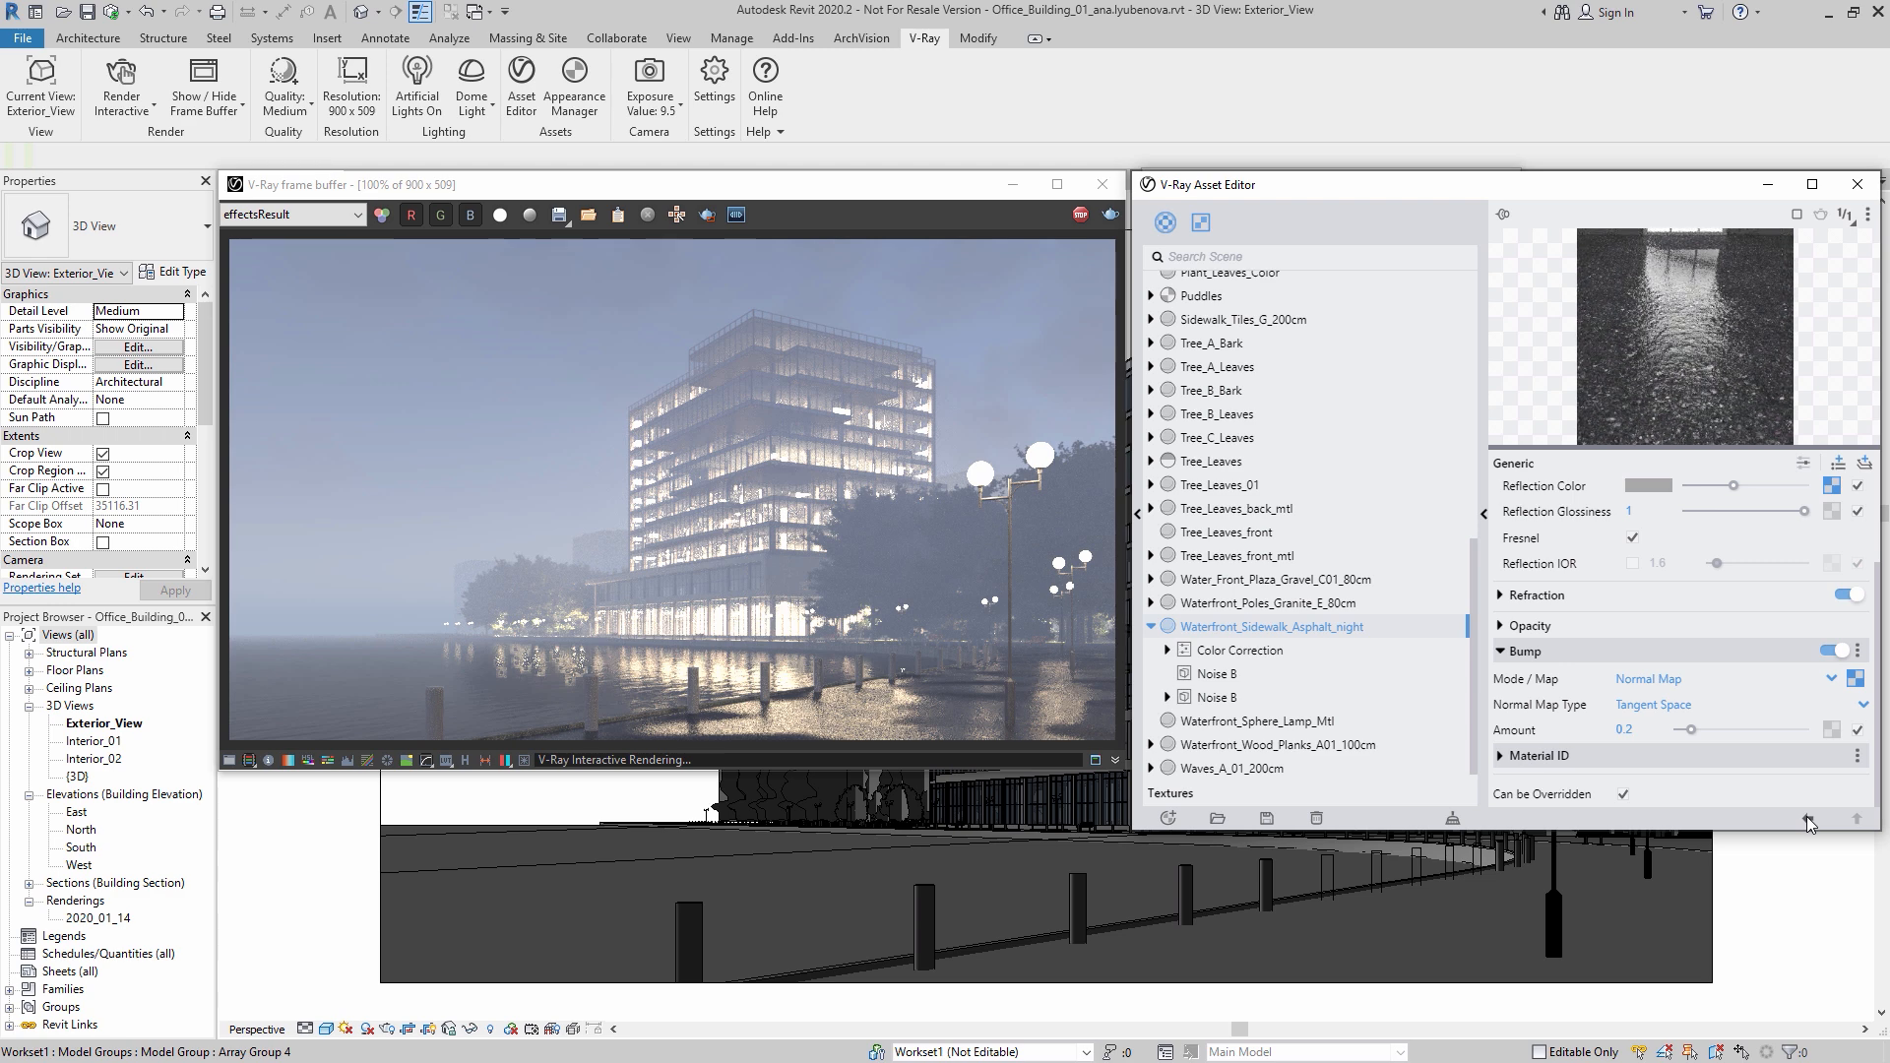
click(1857, 186)
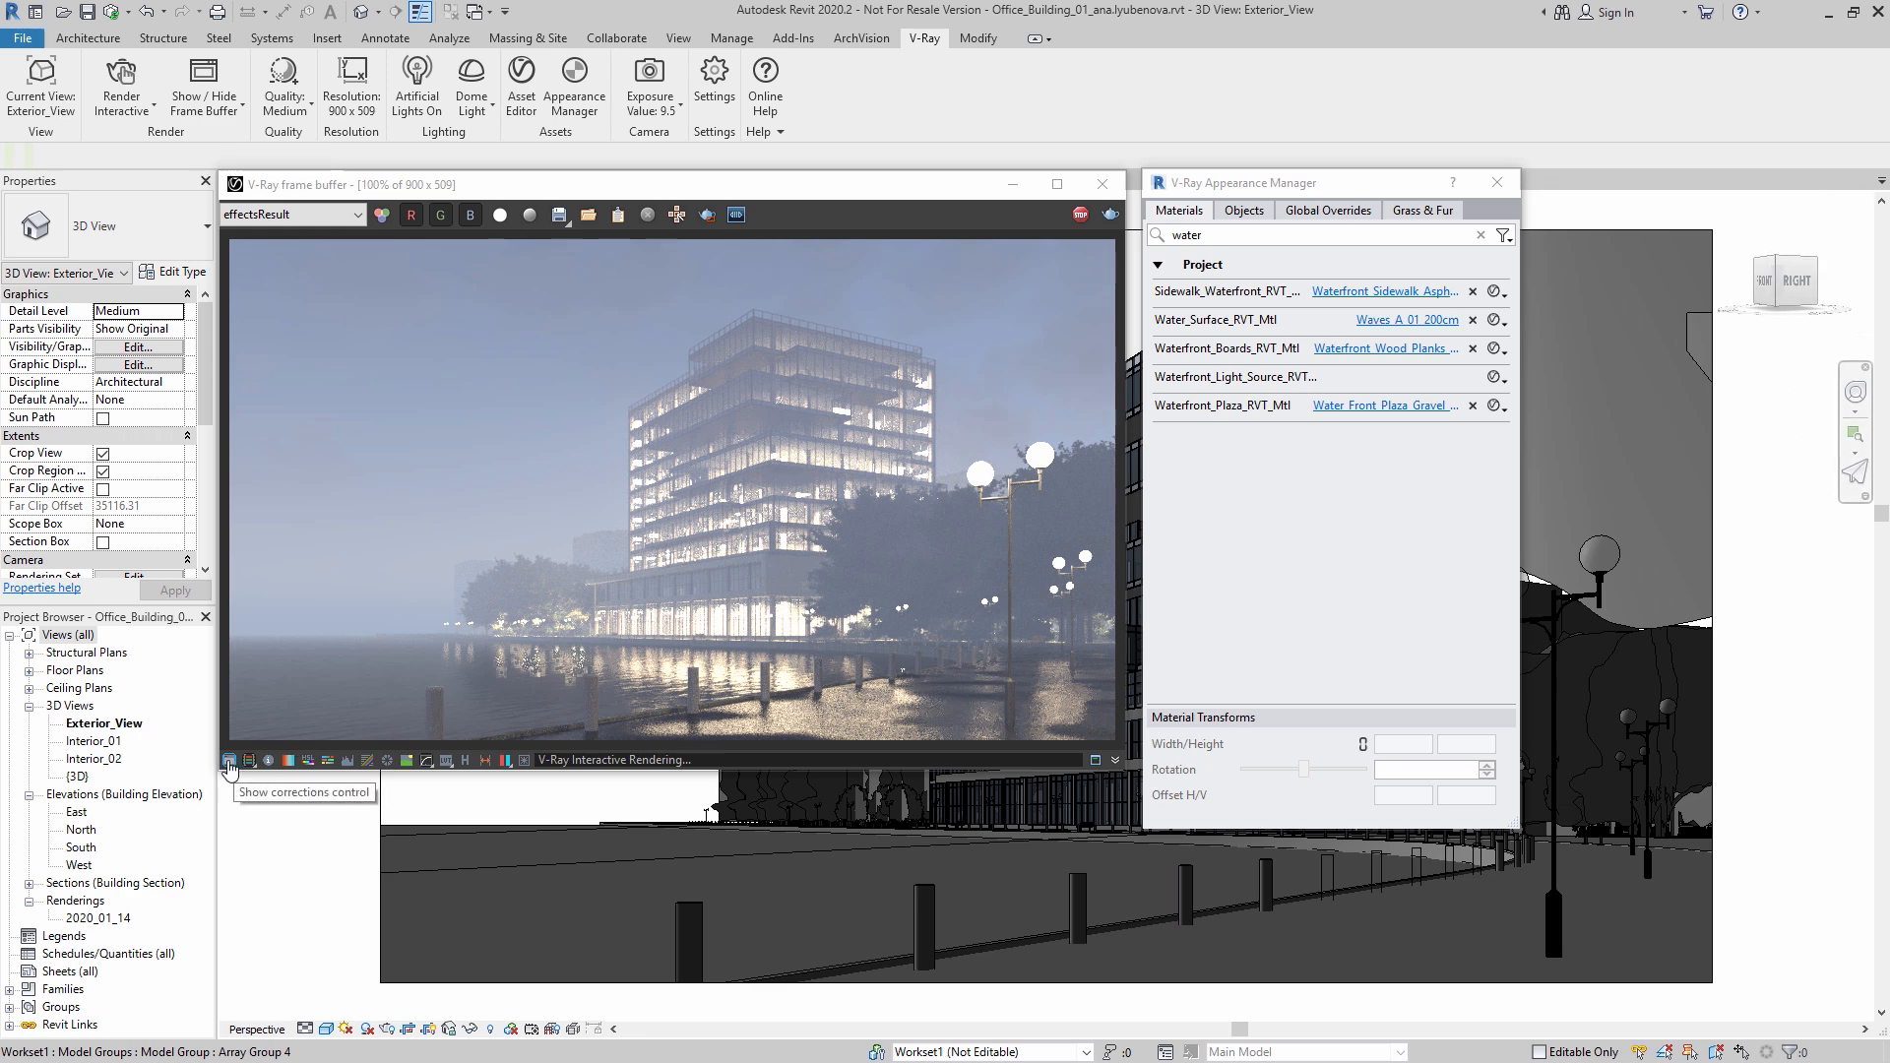
Step: Load the global color corrections file CC_night.vccglb into the frame buffer
click(228, 763)
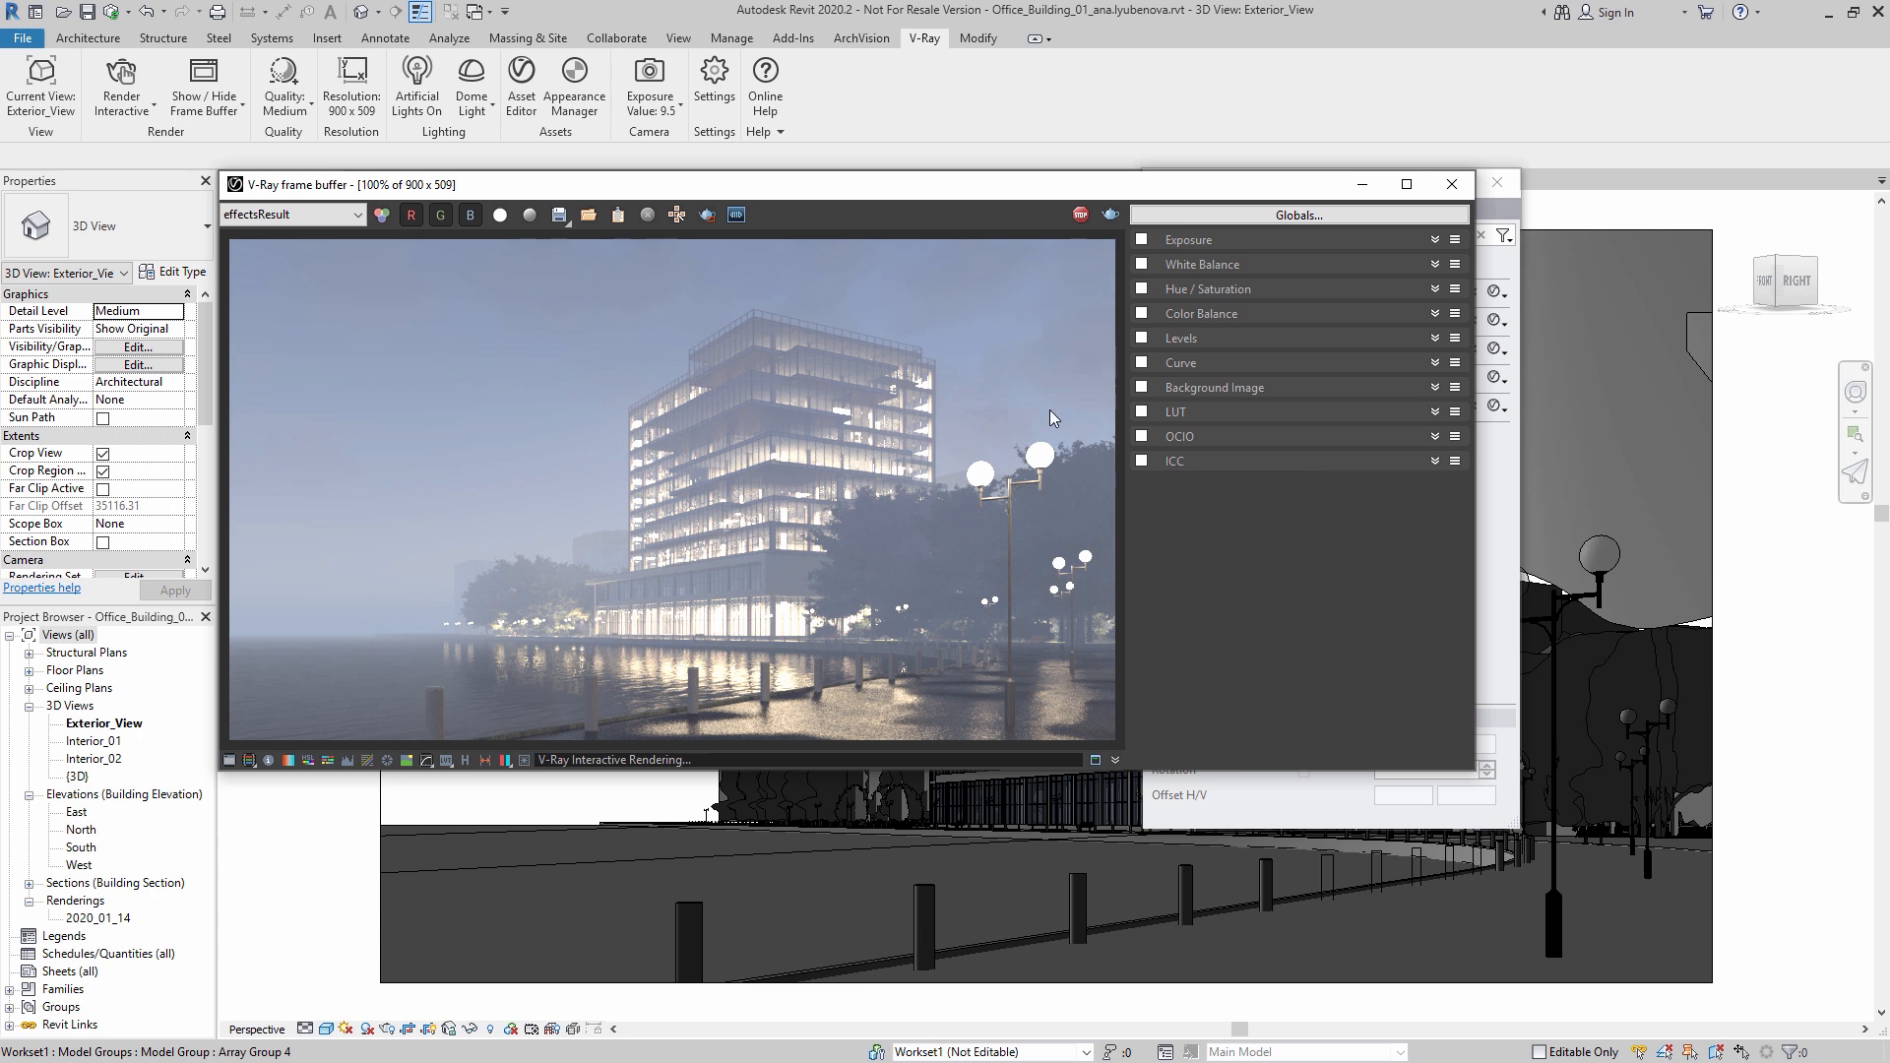
click(1275, 219)
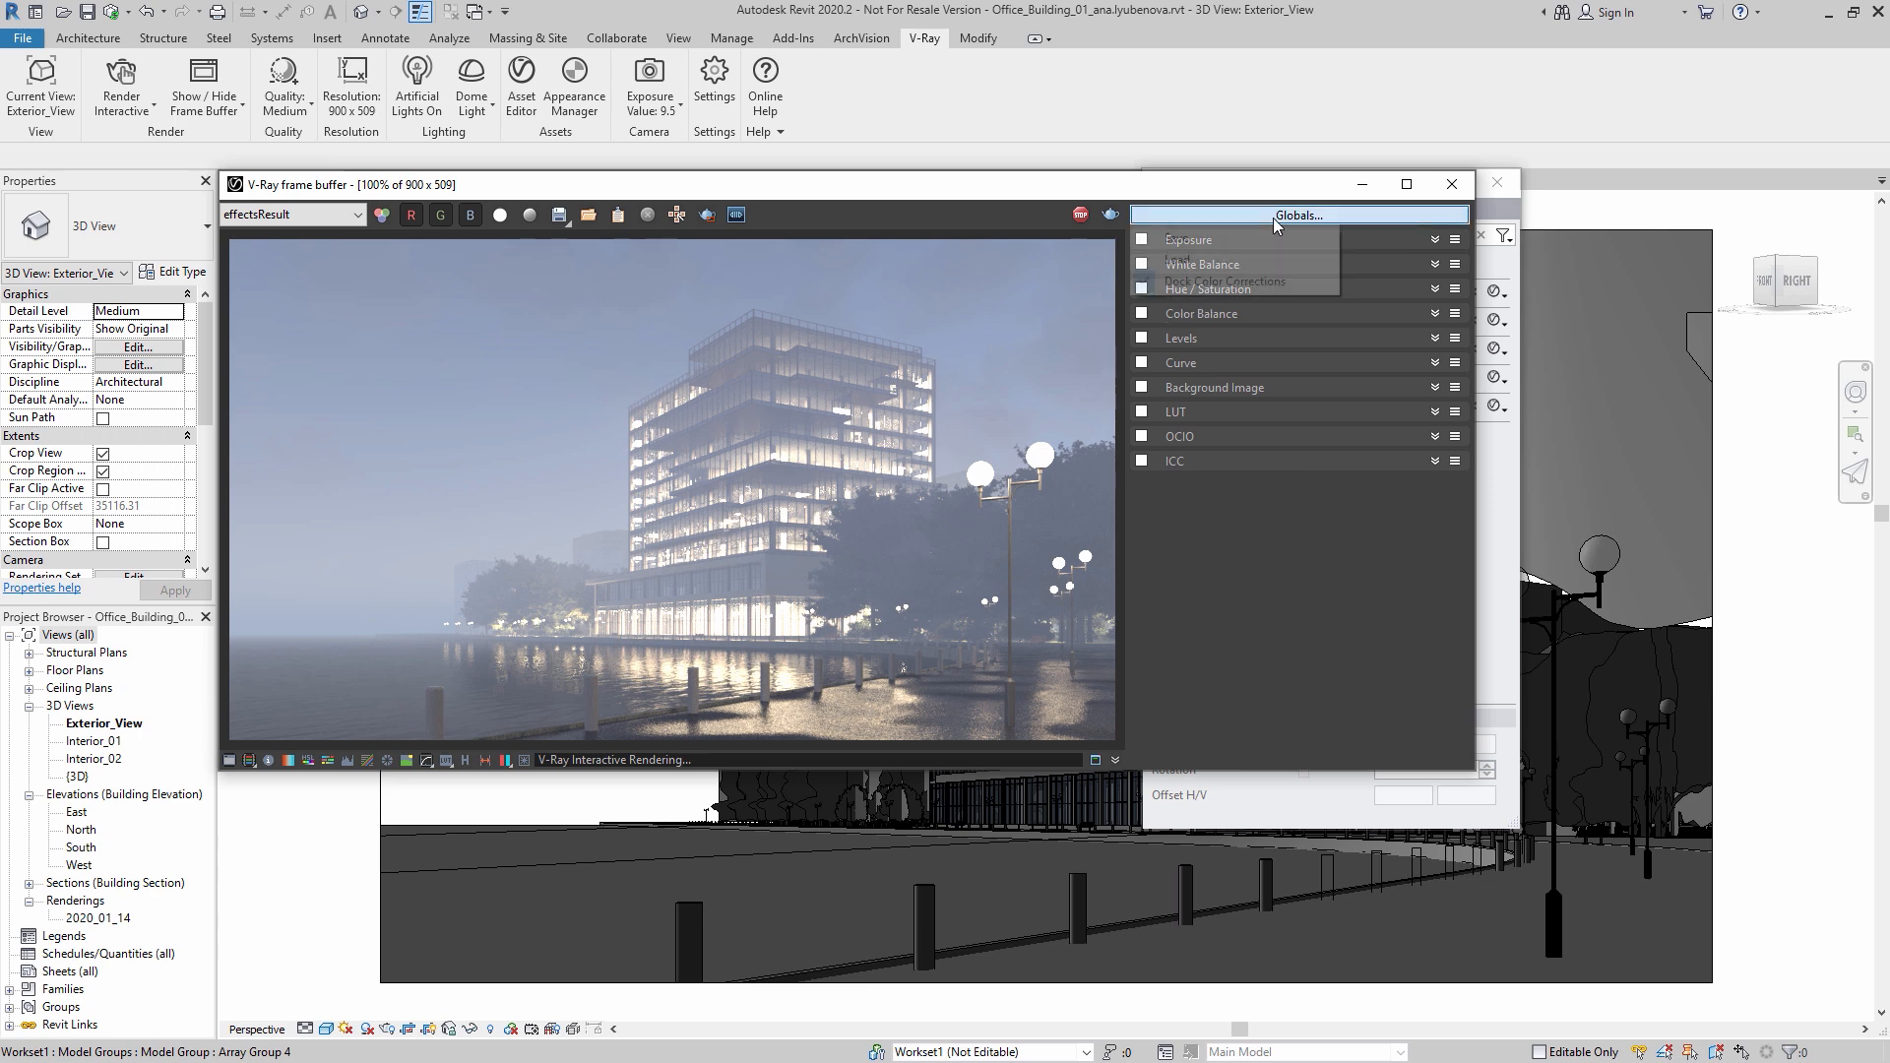
click(1220, 262)
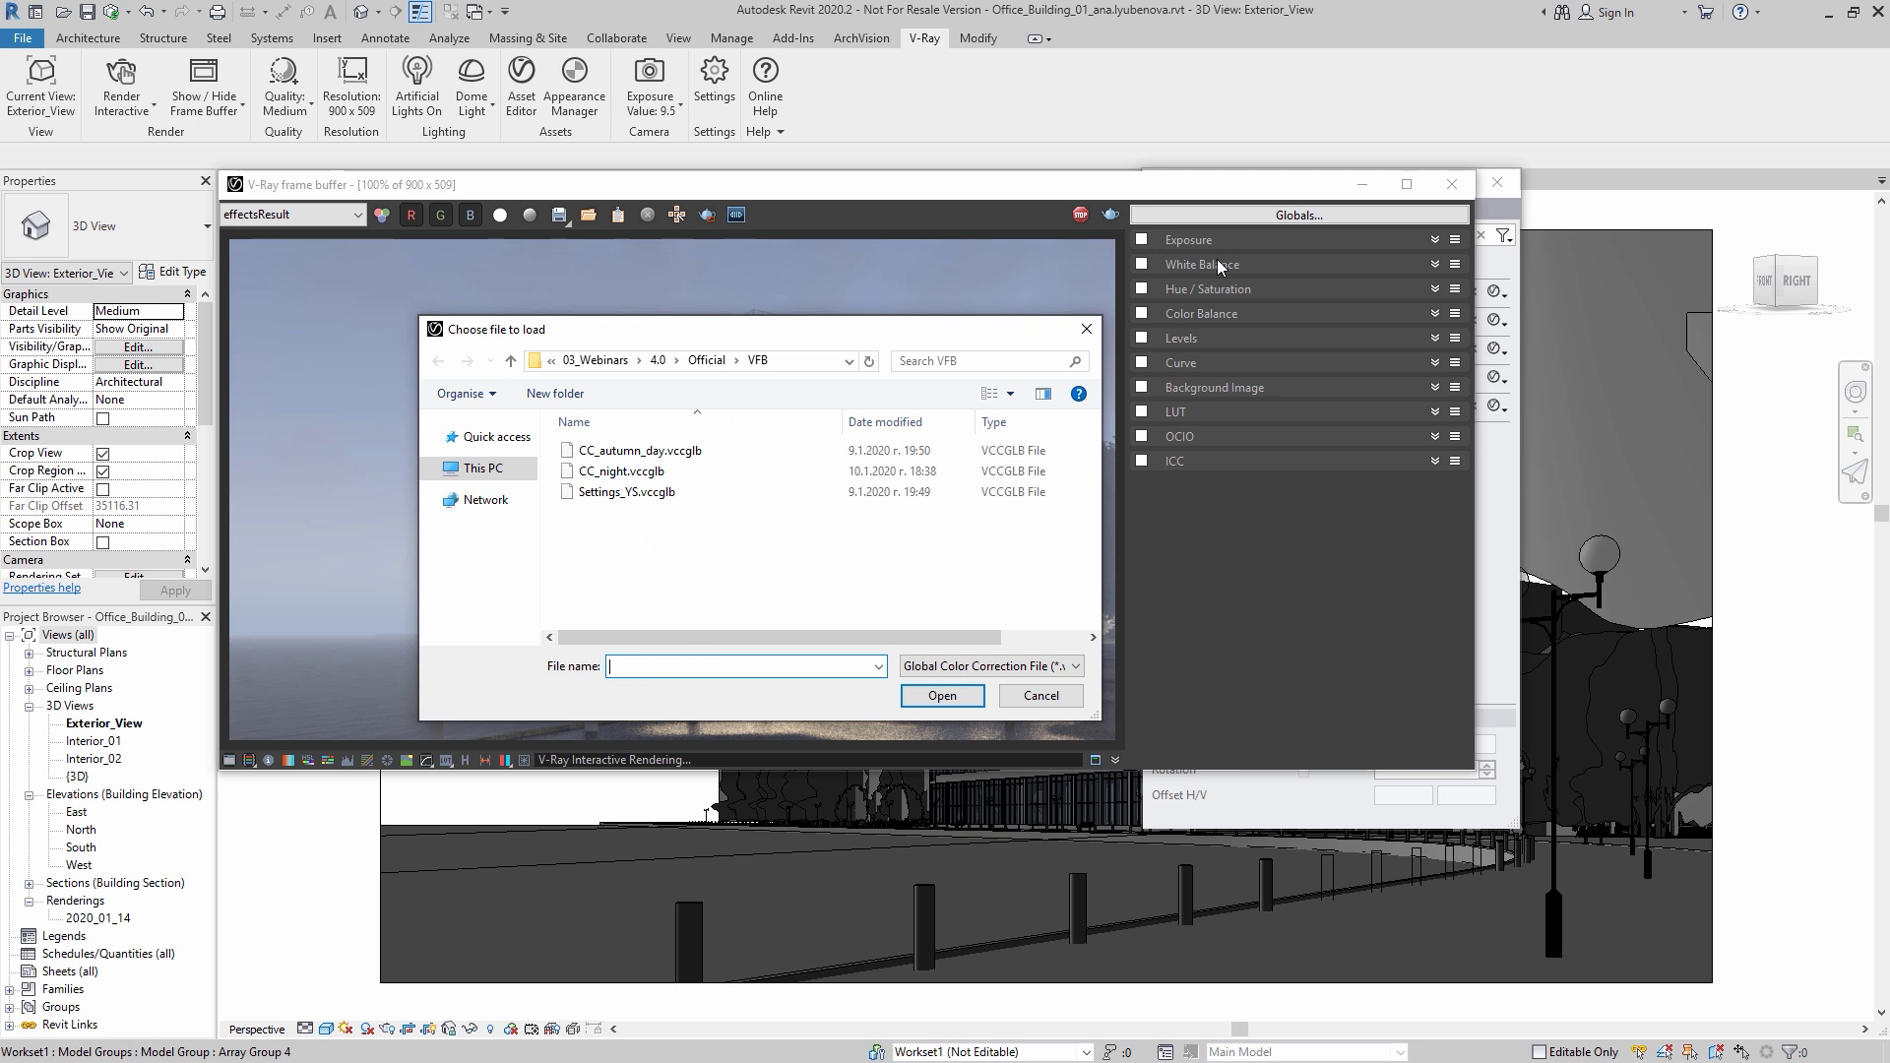
click(664, 472)
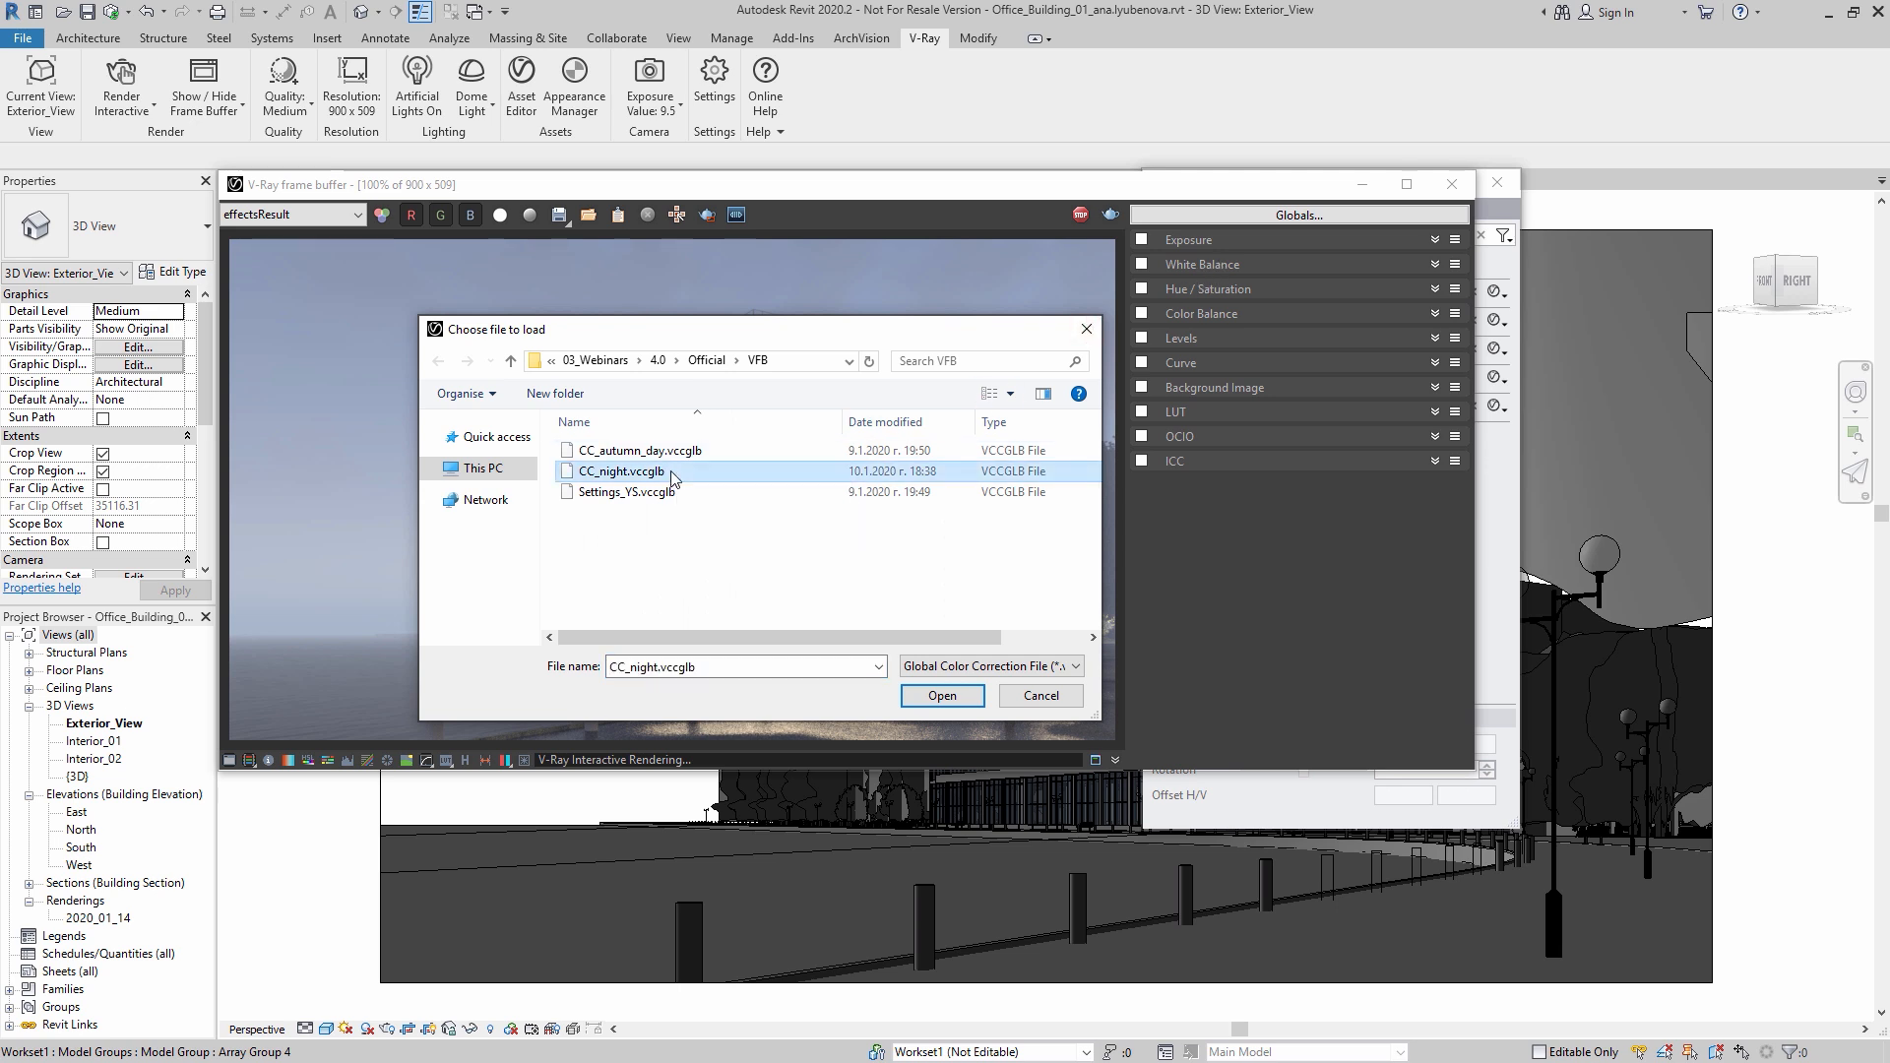
click(941, 697)
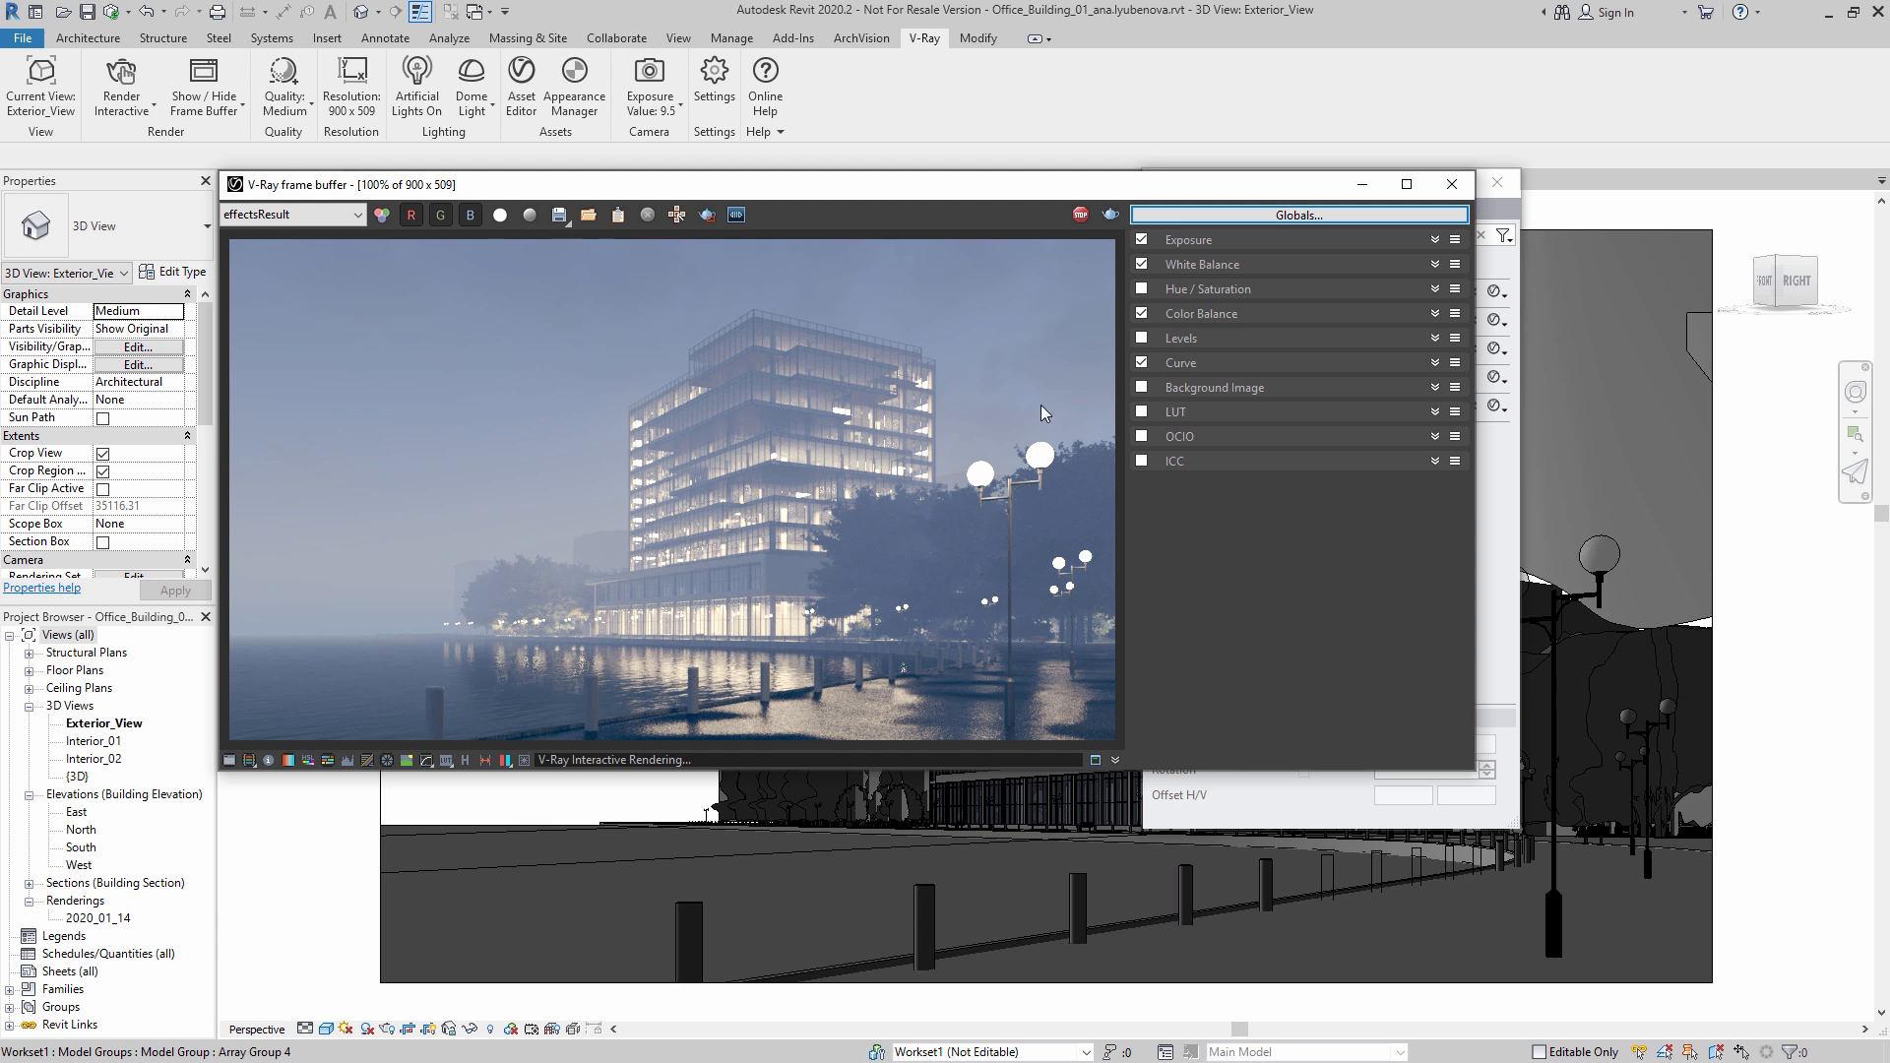
Step: Stop the interactive render, hide the color corrections, close the Appearance Manager and move the frame buffer over the middle of the model view
click(1080, 215)
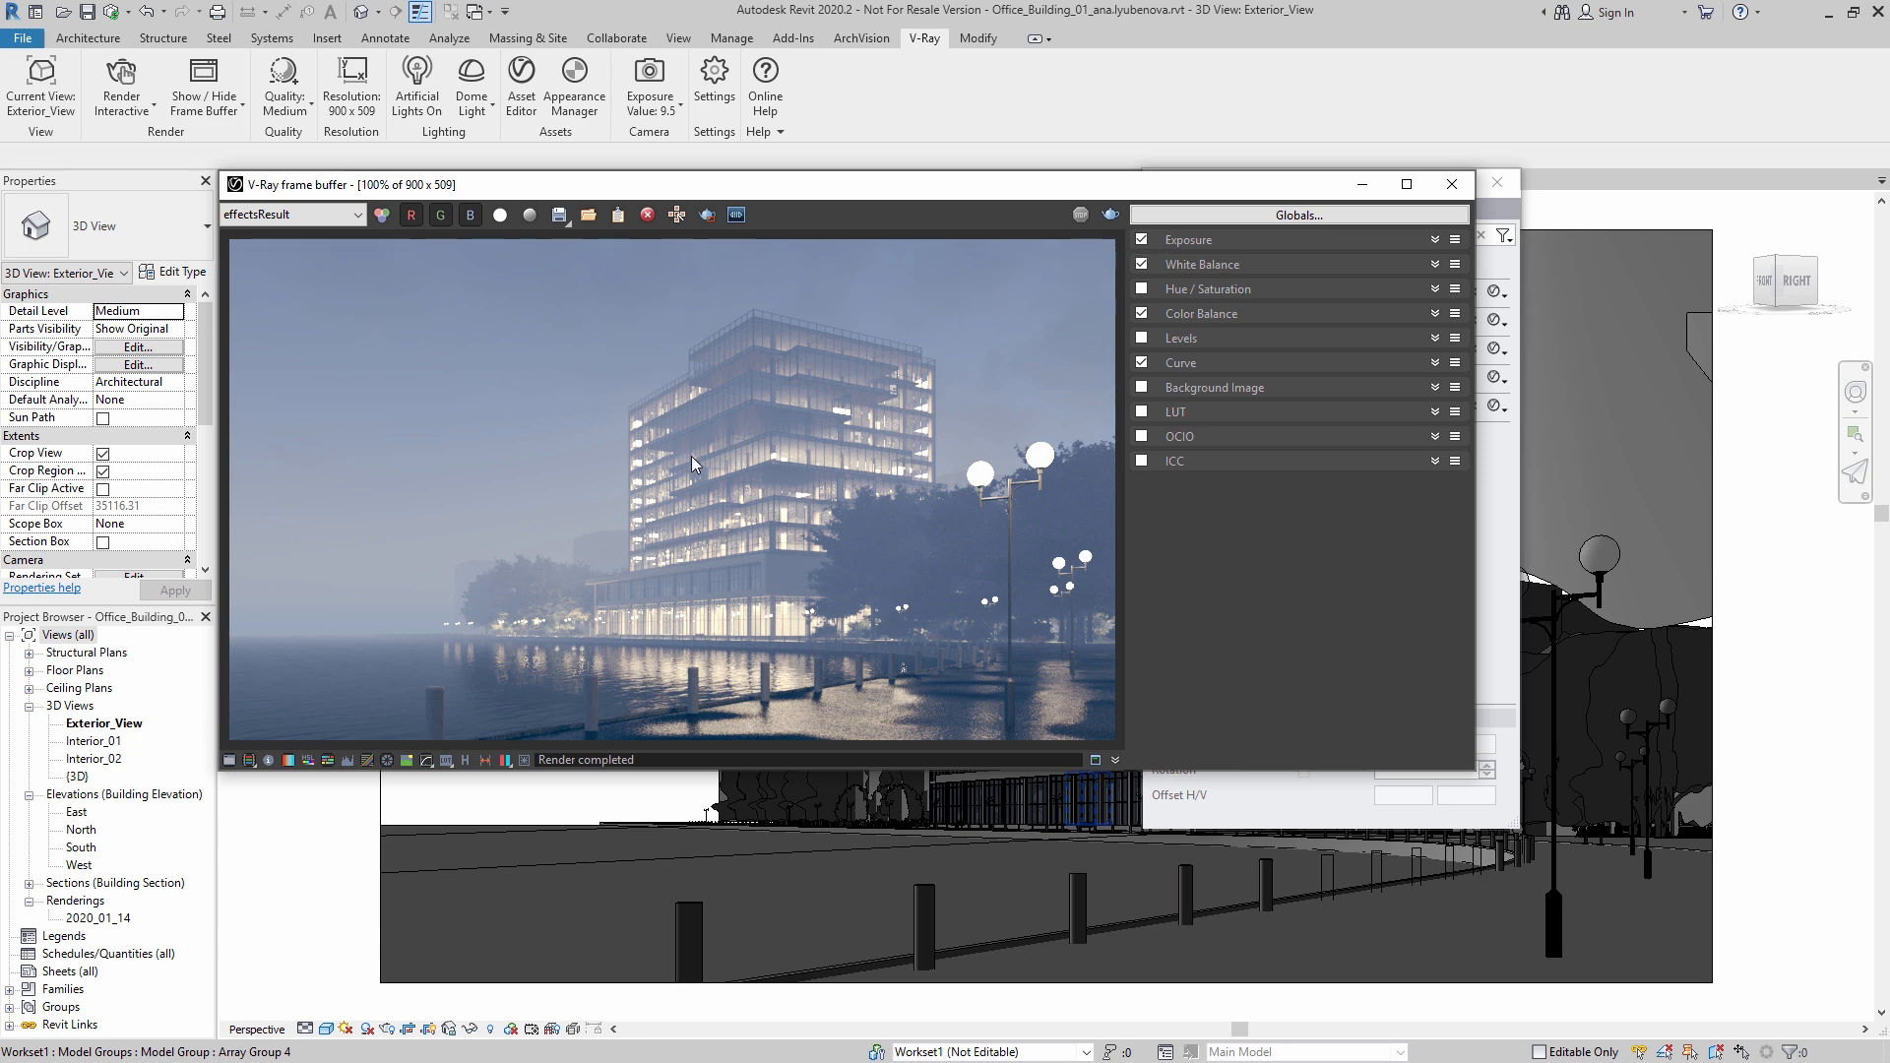
click(232, 760)
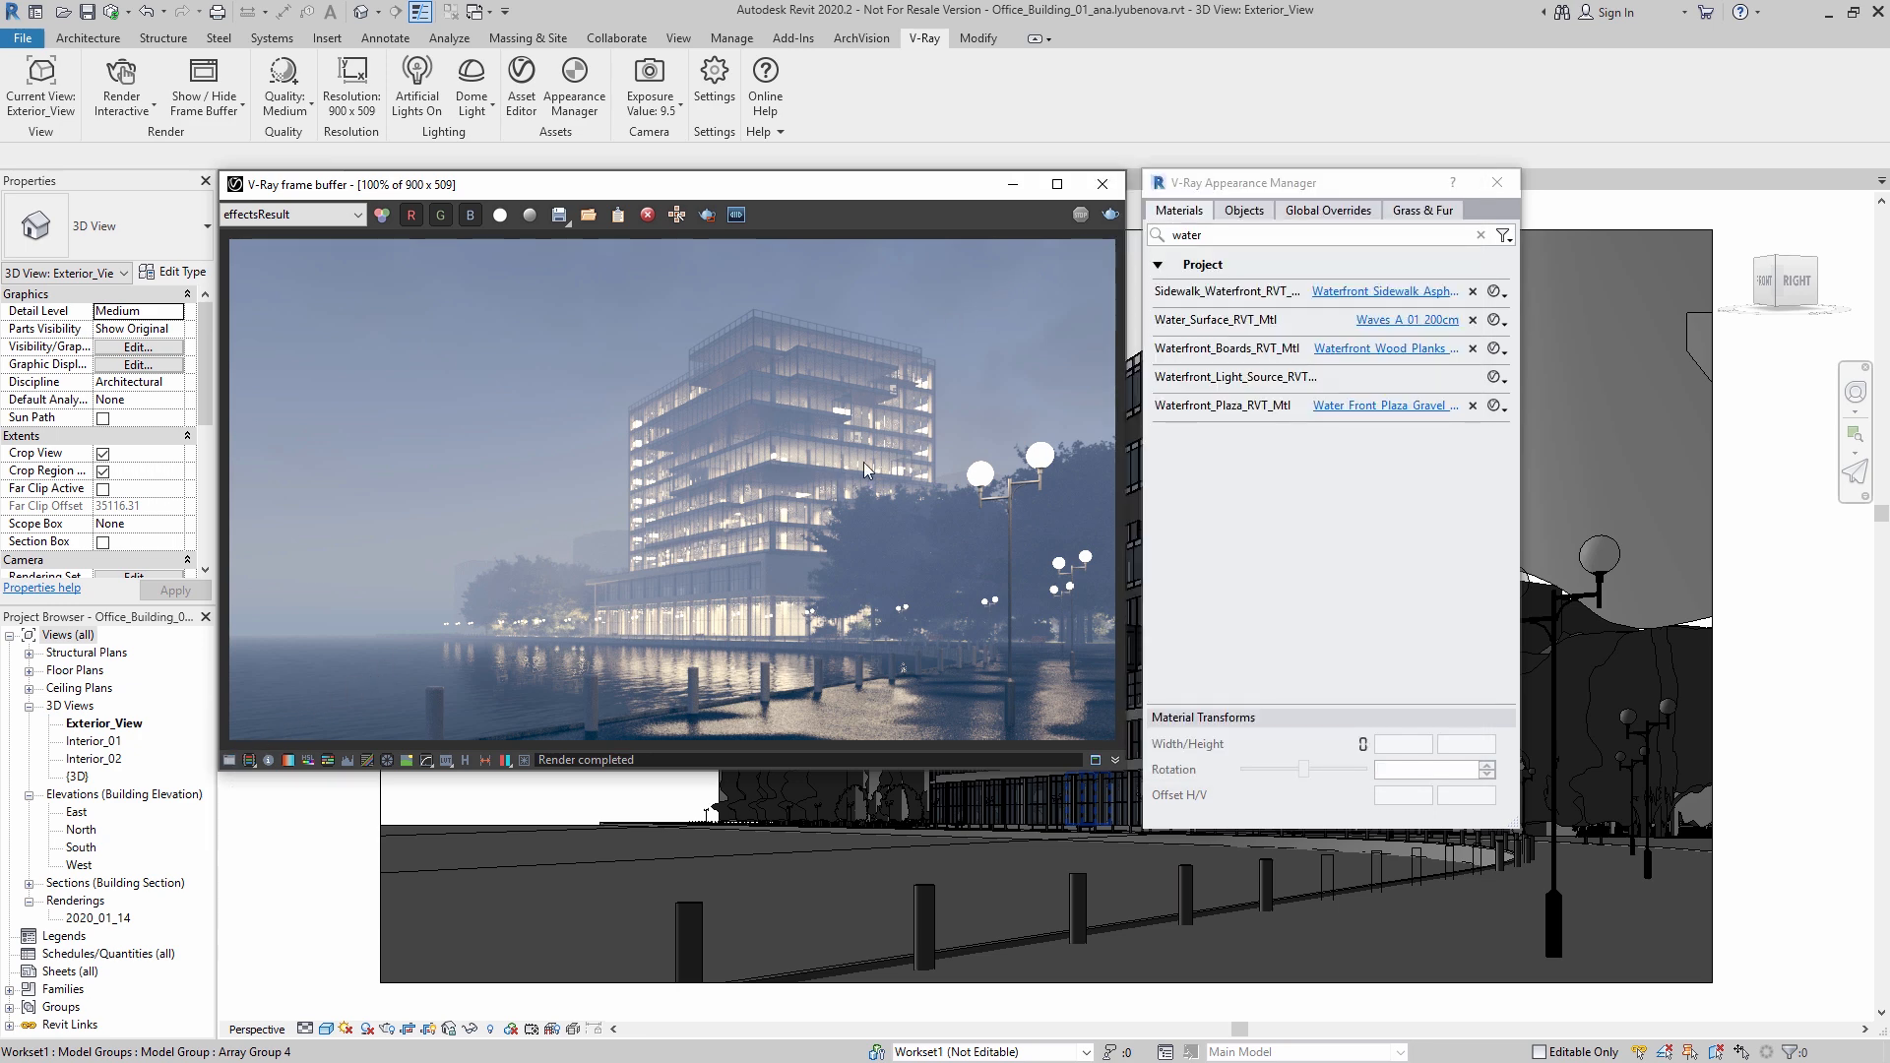
click(1496, 182)
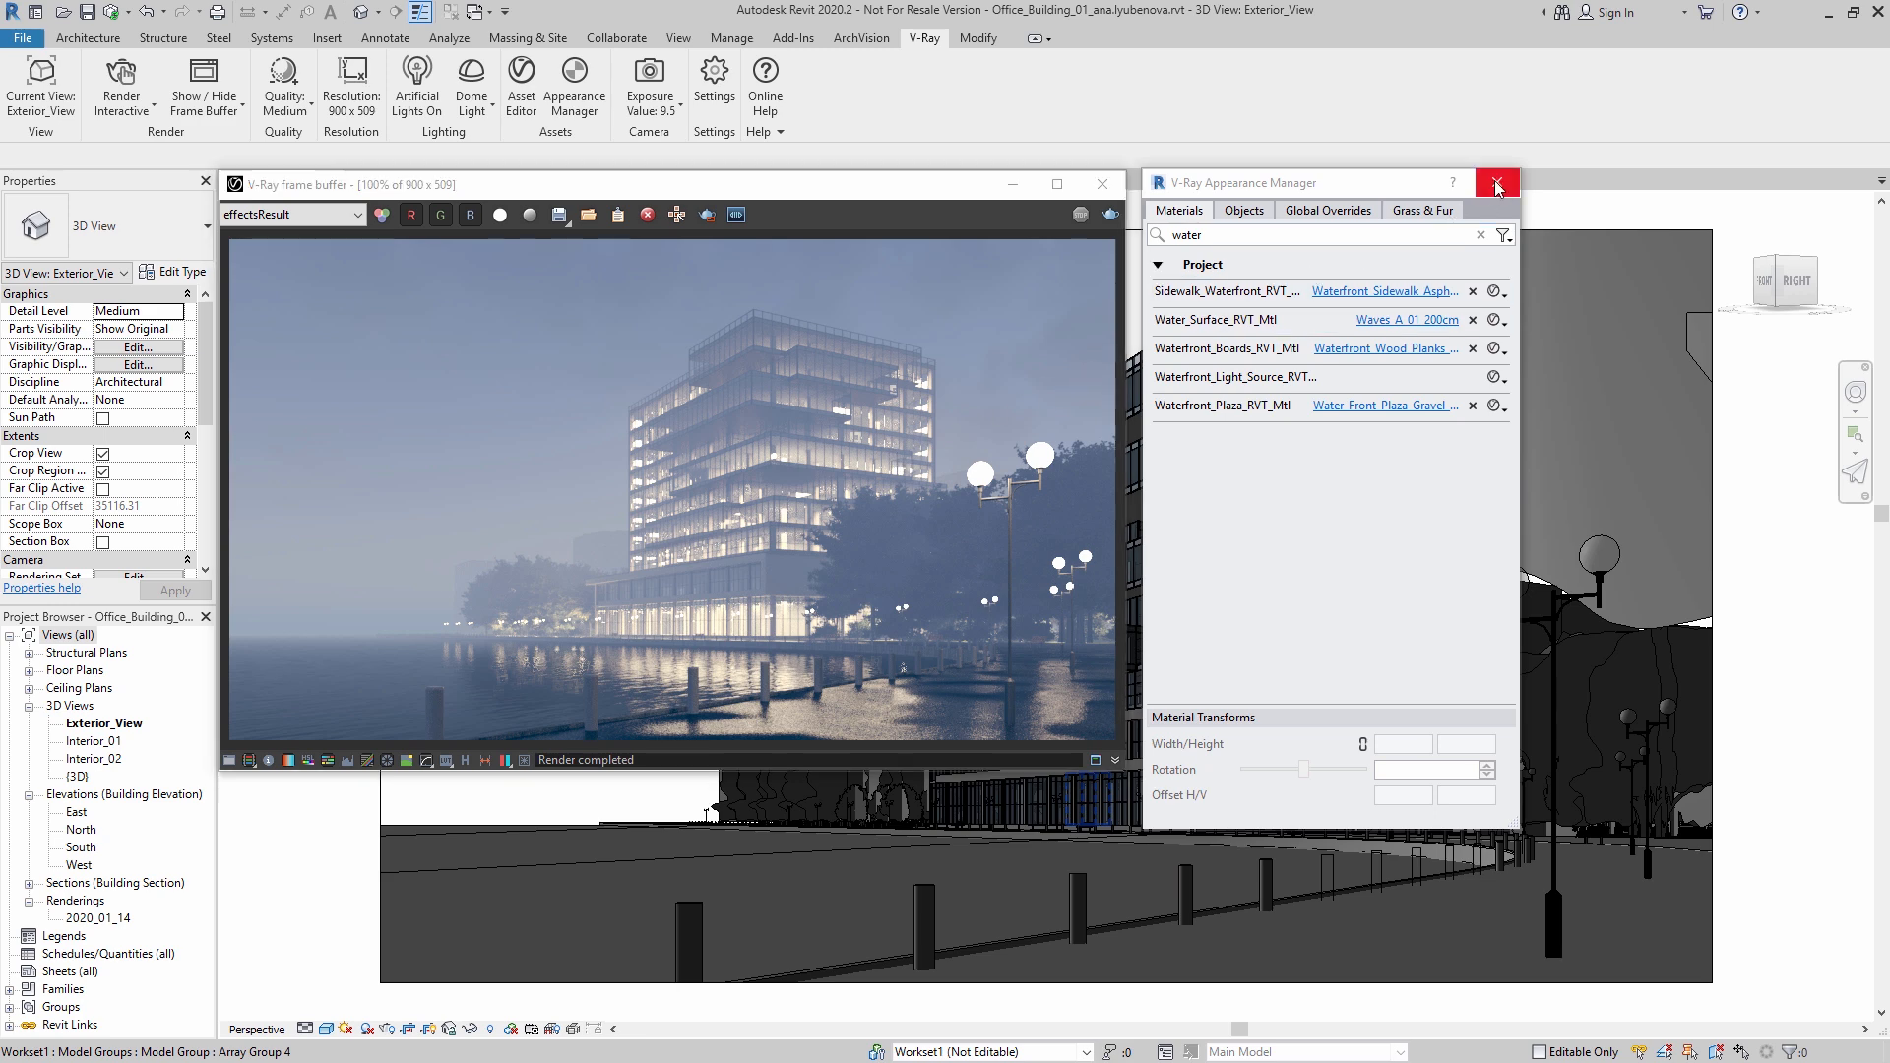
click(818, 187)
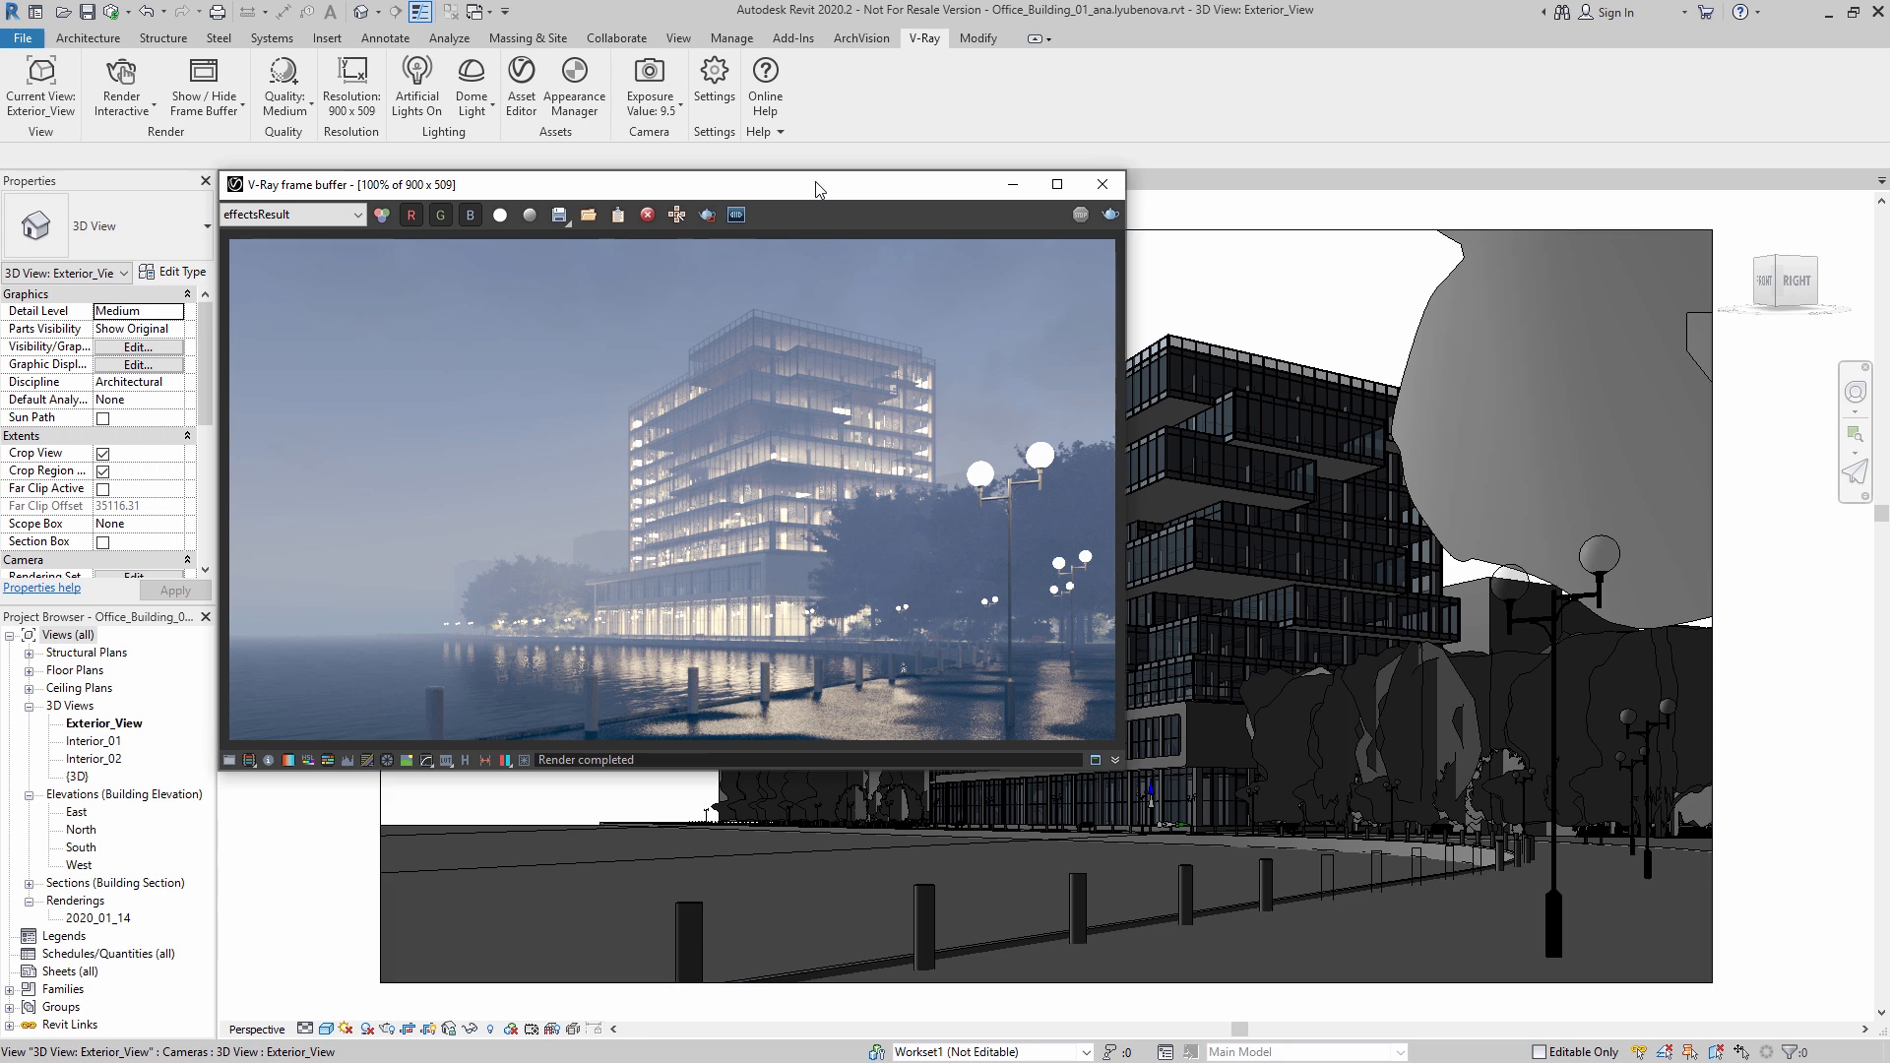
drag(780, 188, 1122, 196)
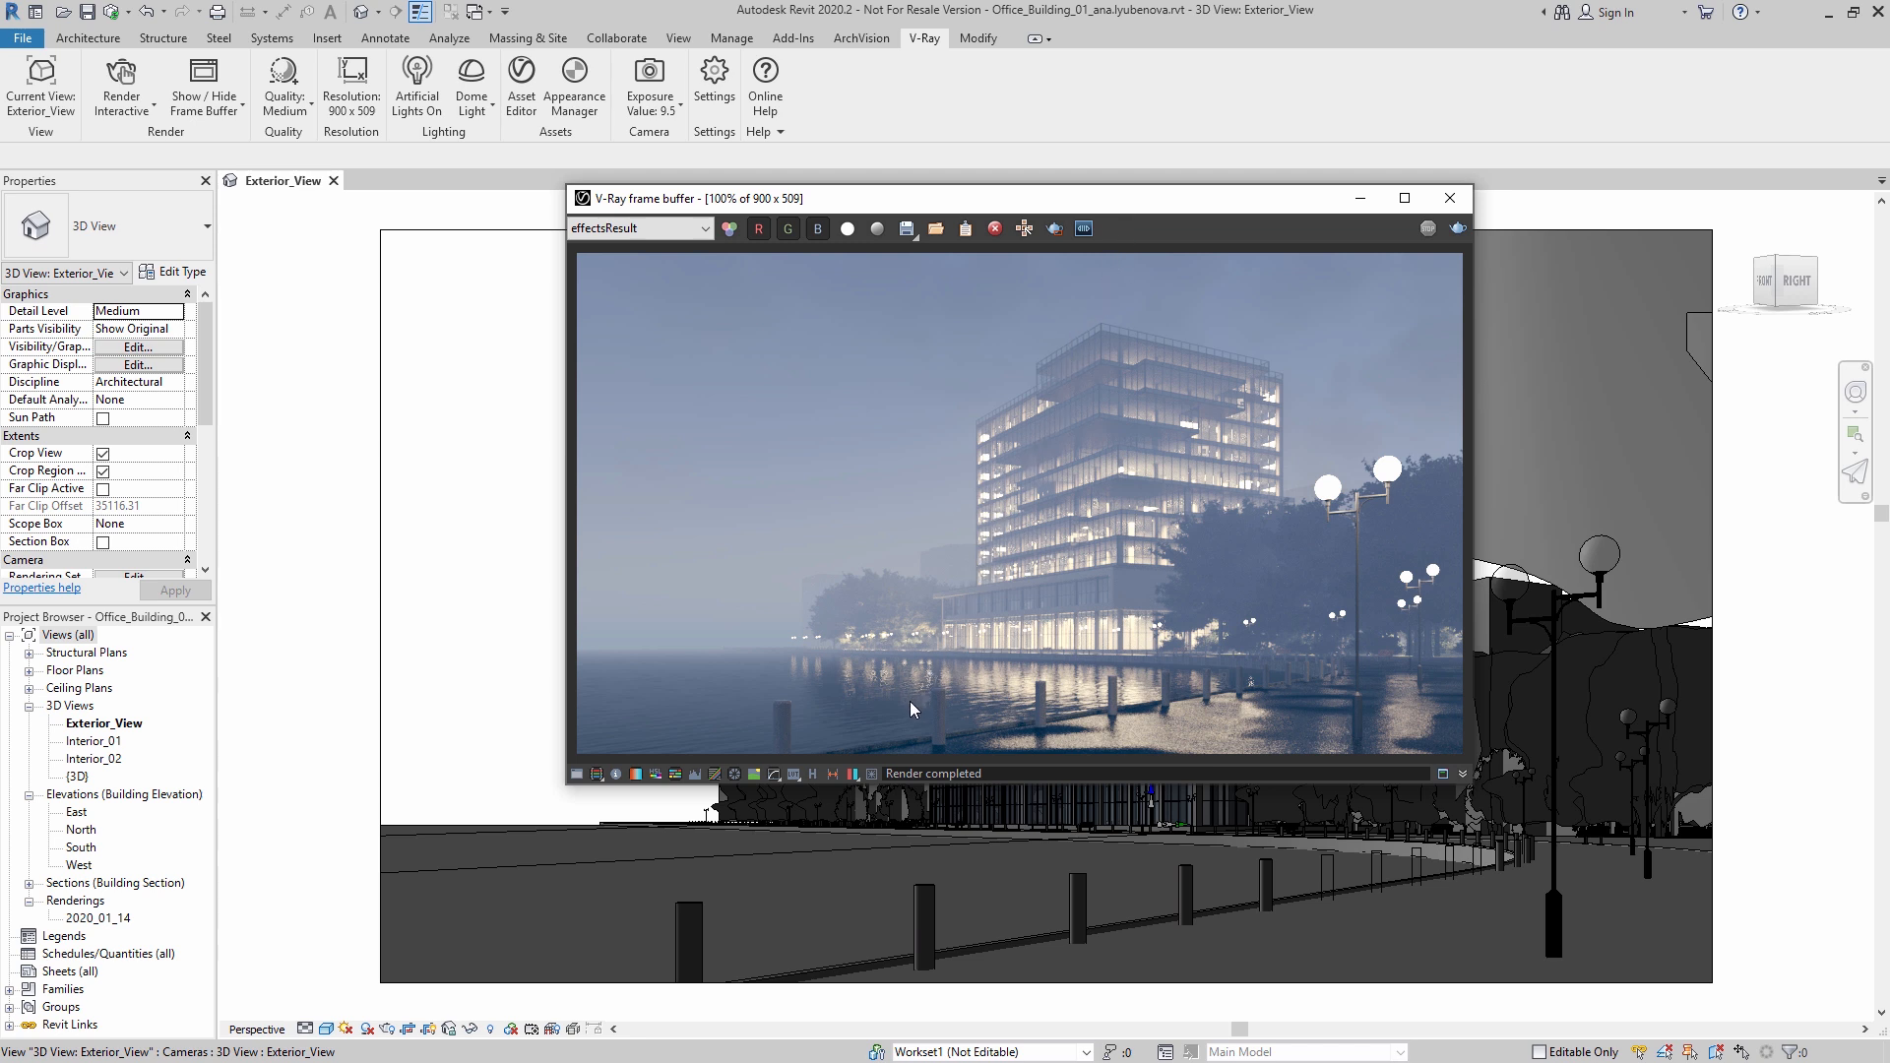
Step: Enable the Bloom/Glare lens effect with size 59.60, bloom 0.31, threshold 5.25 and intensity 2
click(874, 775)
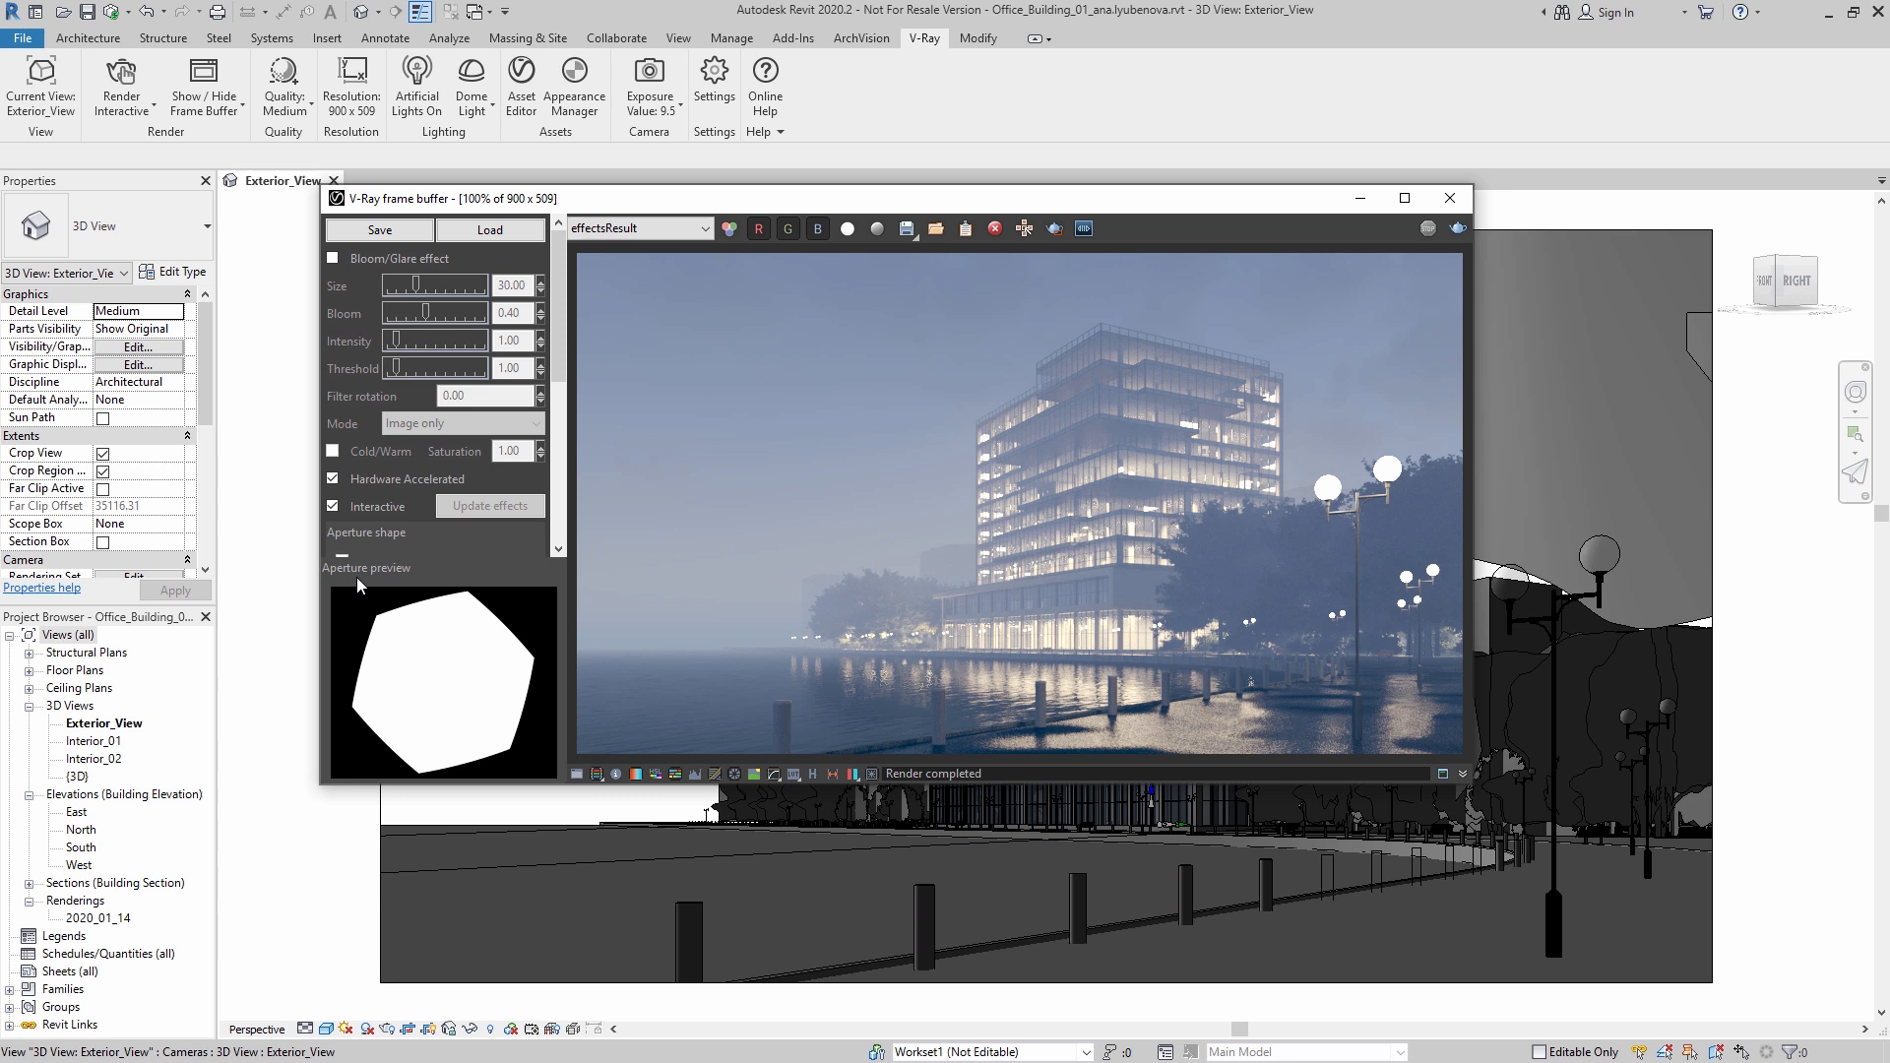
click(332, 259)
drag(417, 288, 448, 292)
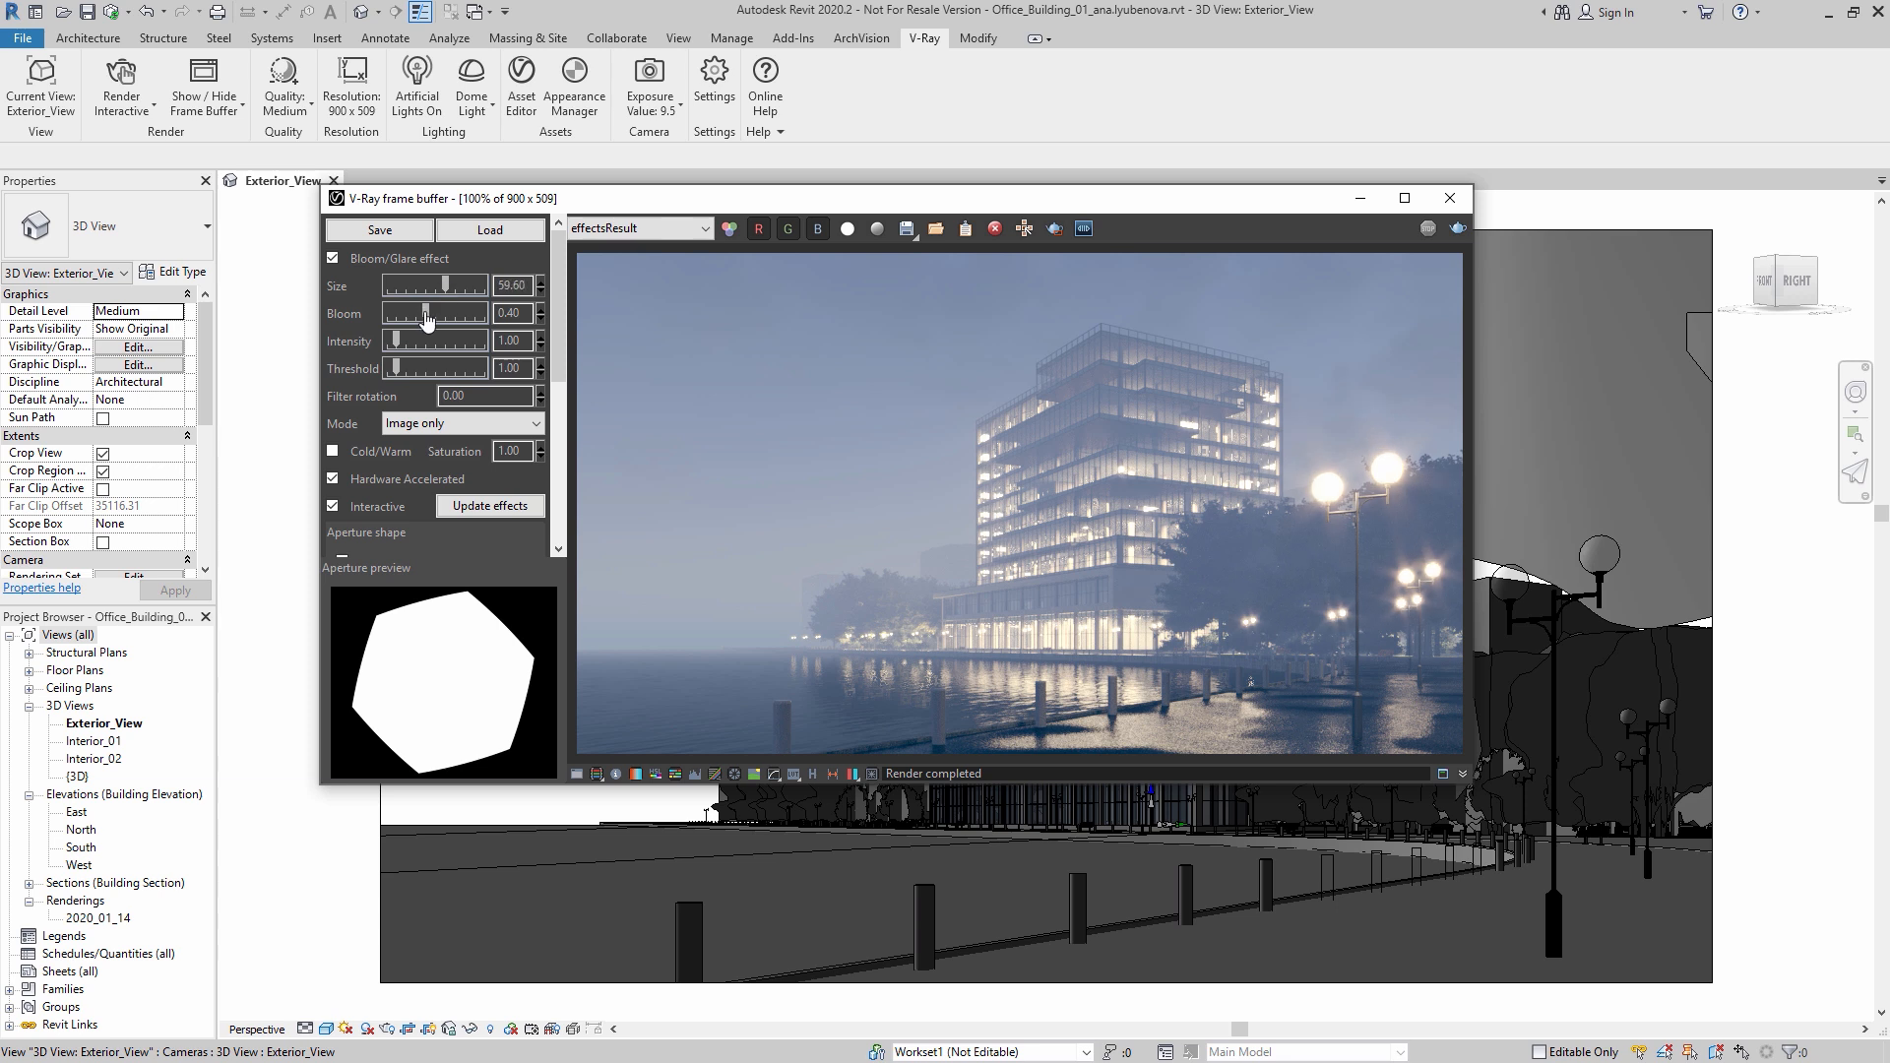
drag(427, 314, 440, 370)
double_click(496, 340)
text(2)
key(Return)
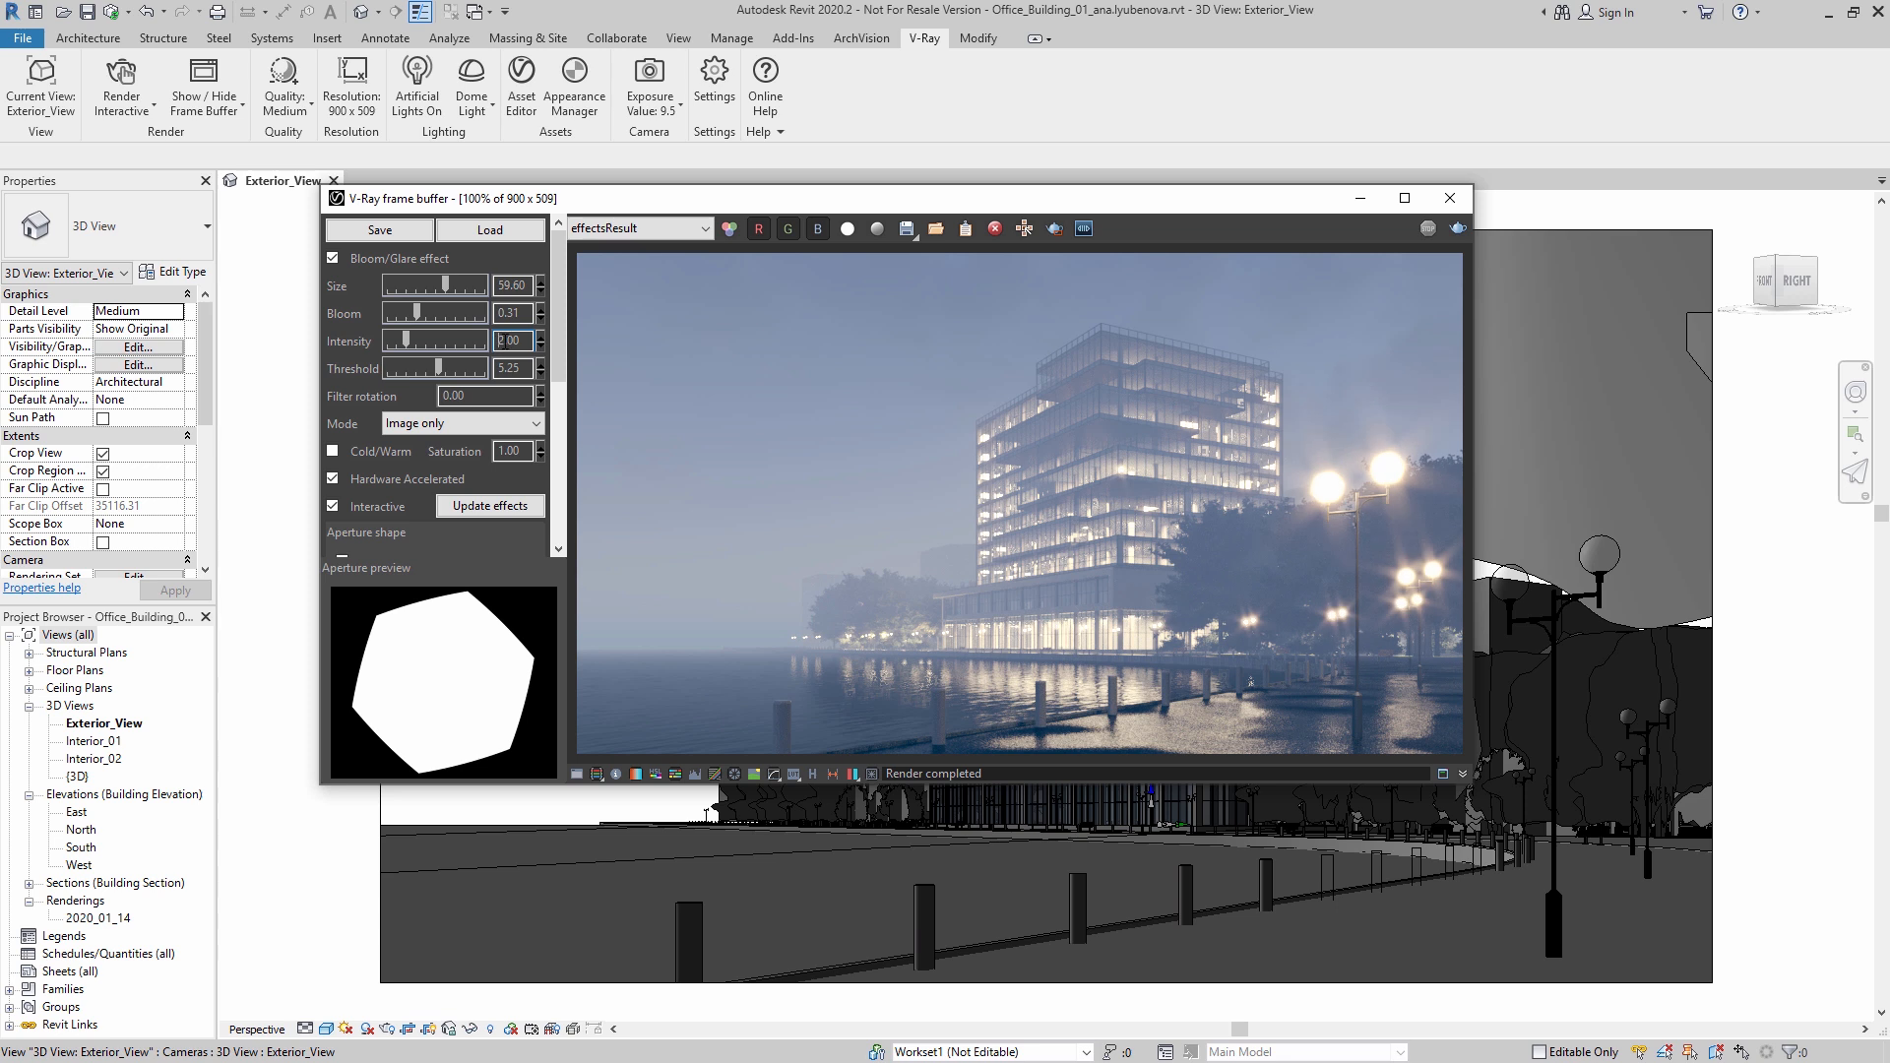
Step: Try the Cold/Warm option and switch the aperture Blades off and back on, keeping the number of sides
click(334, 452)
click(333, 452)
drag(559, 370, 557, 511)
click(343, 260)
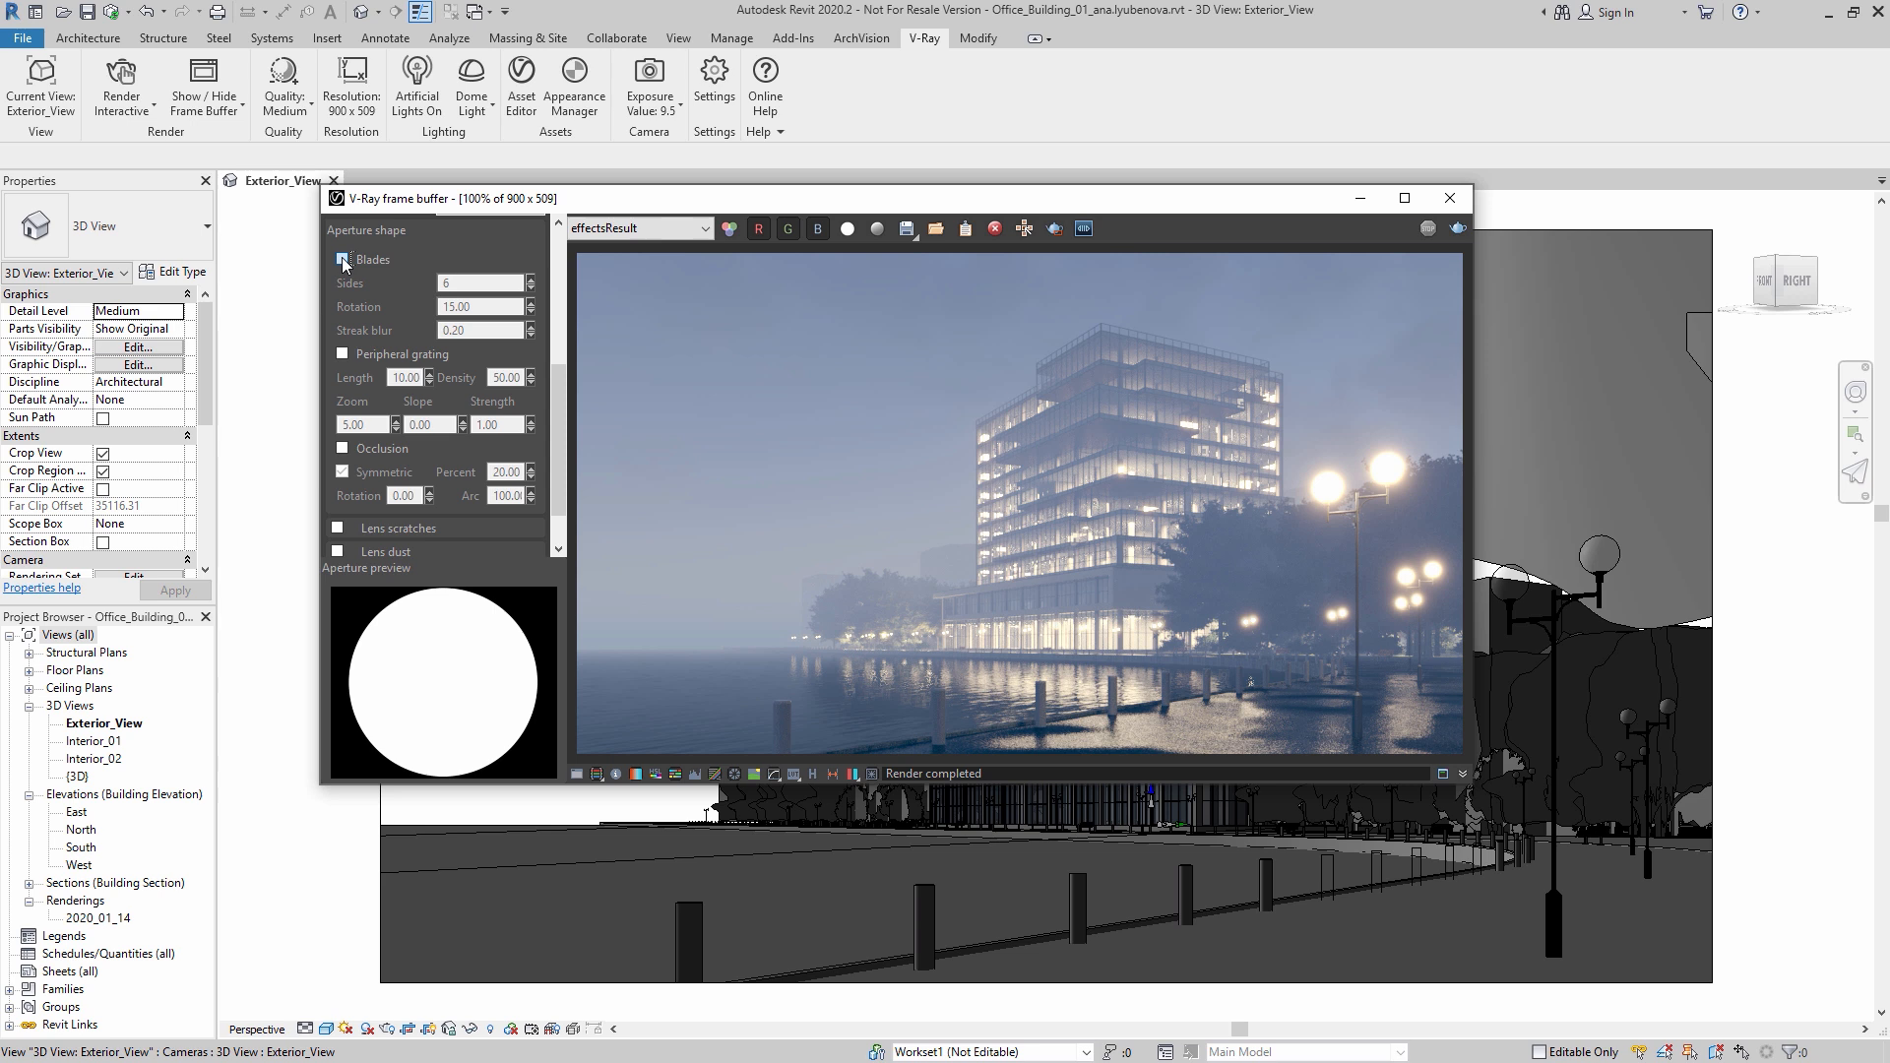
click(342, 260)
drag(448, 282, 439, 283)
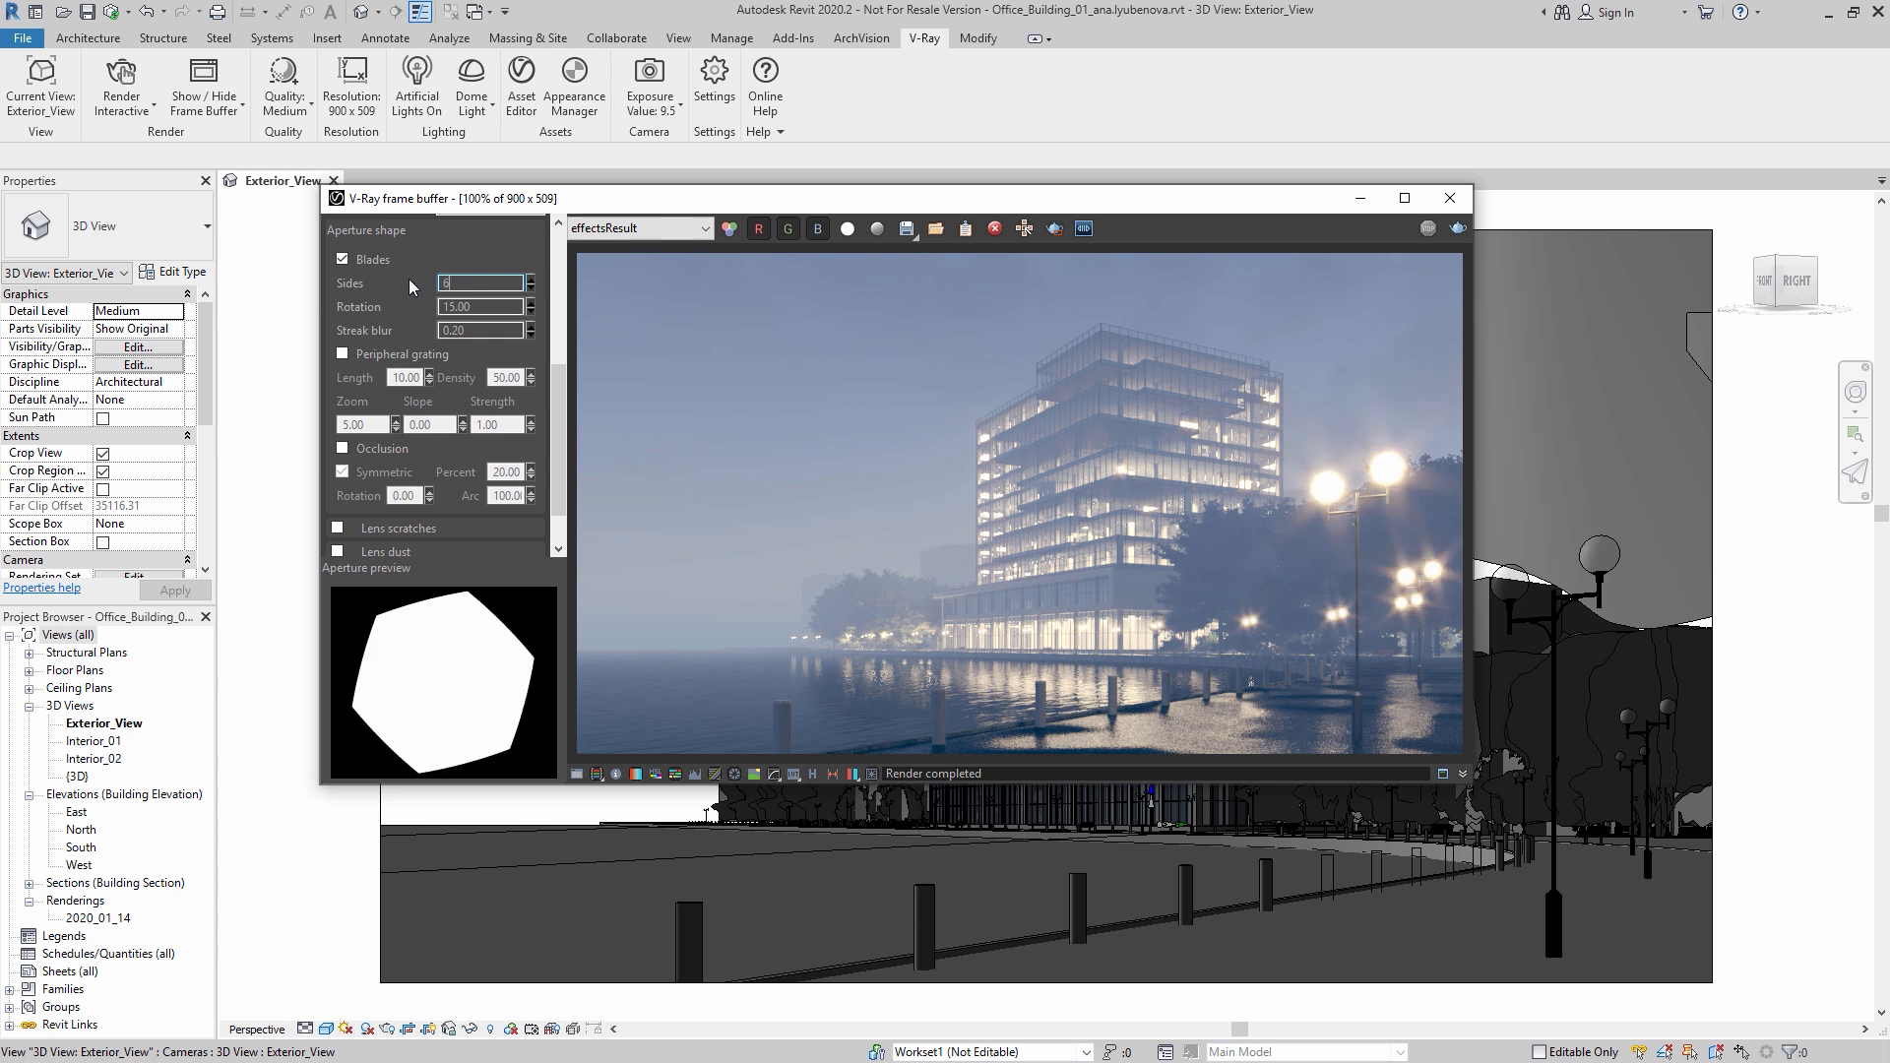
Step: Look through the lens scratches, lens dust and remaining lens effects options, and close the lens effects settings
scroll(519, 479, down, 1)
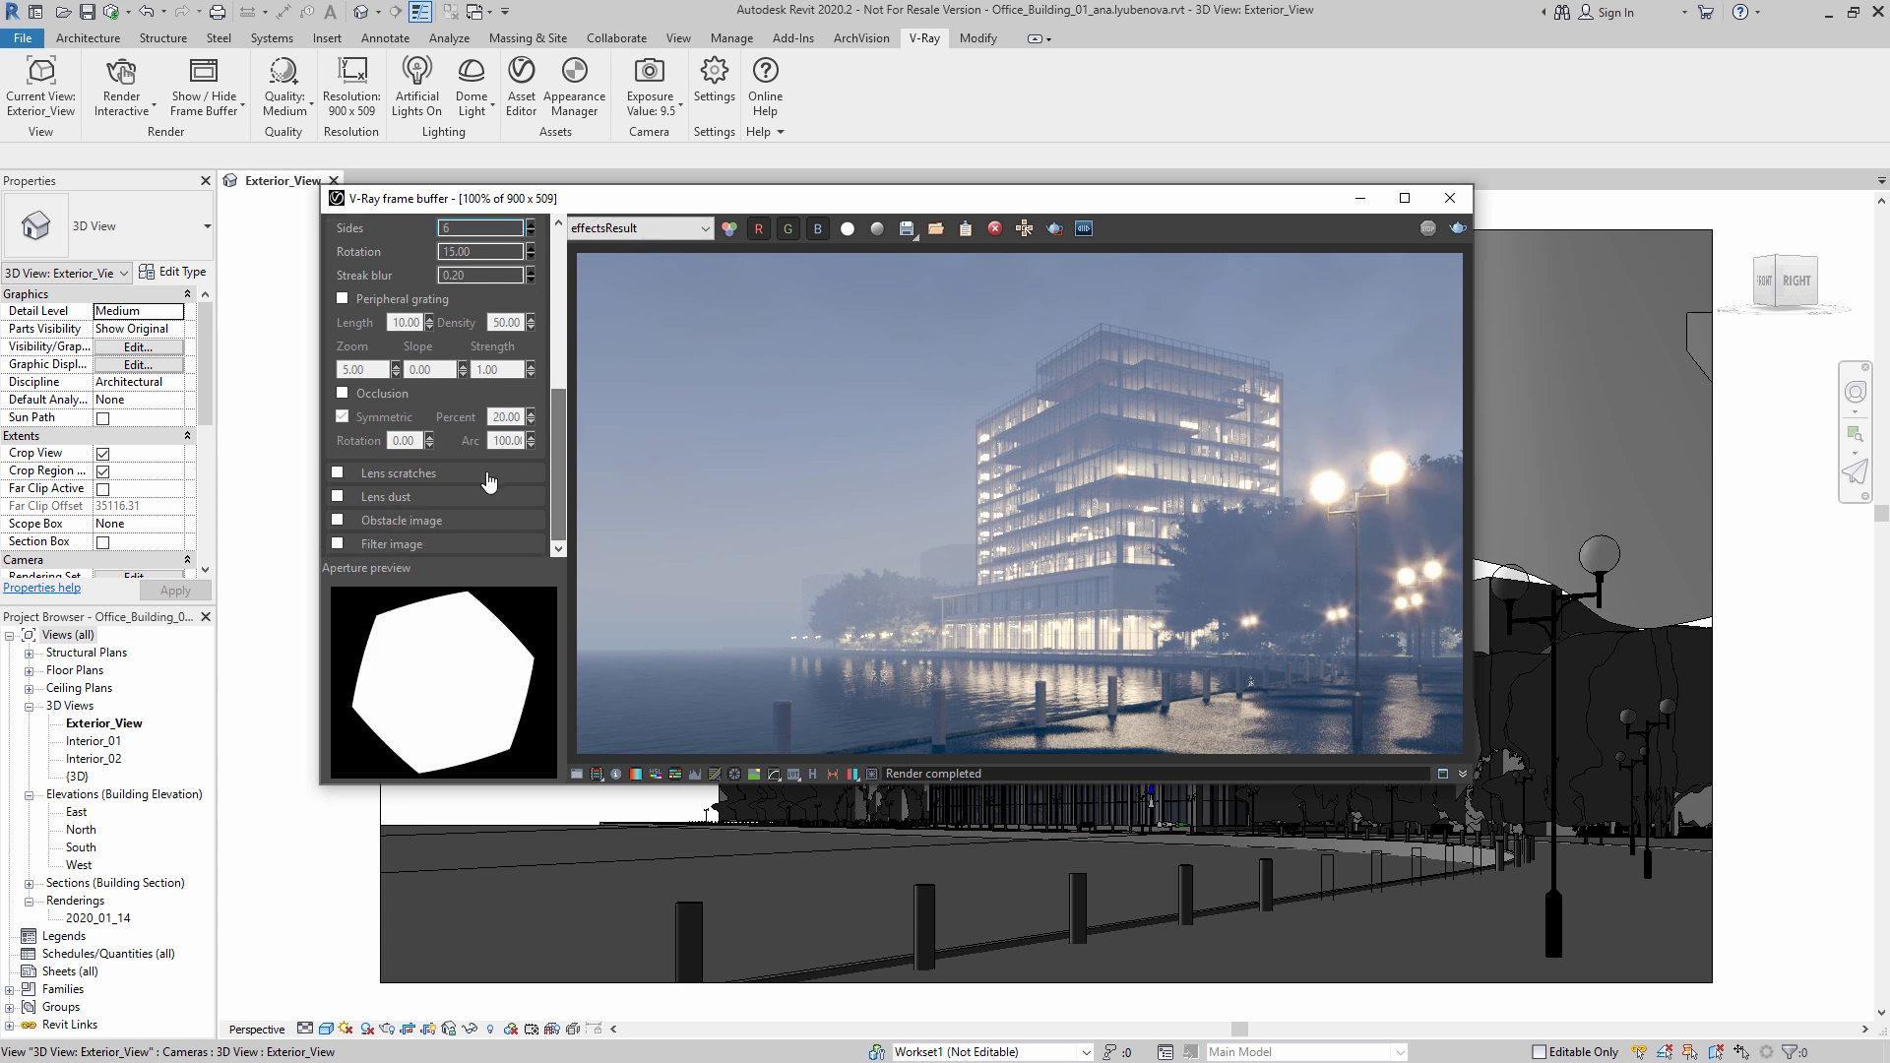
click(519, 477)
drag(559, 428, 550, 481)
click(546, 500)
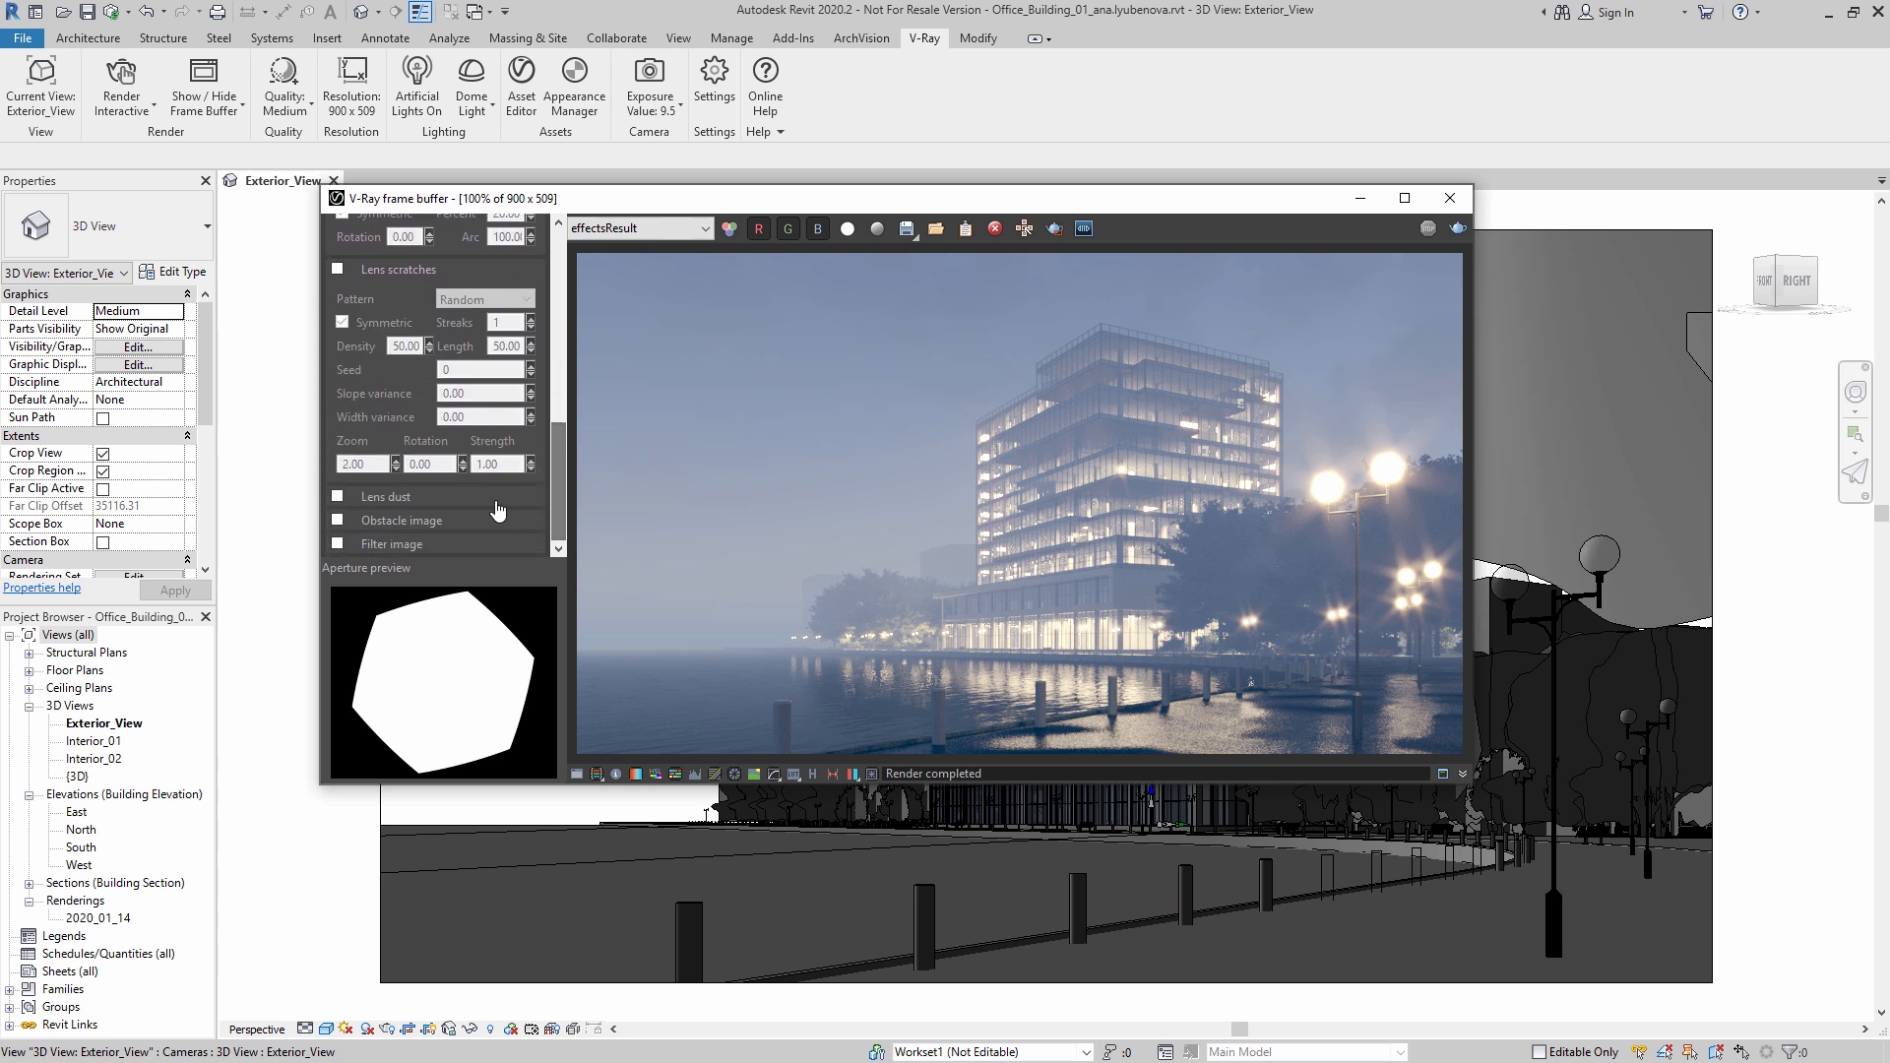
scroll(559, 477, down, 1)
drag(559, 477, 571, 293)
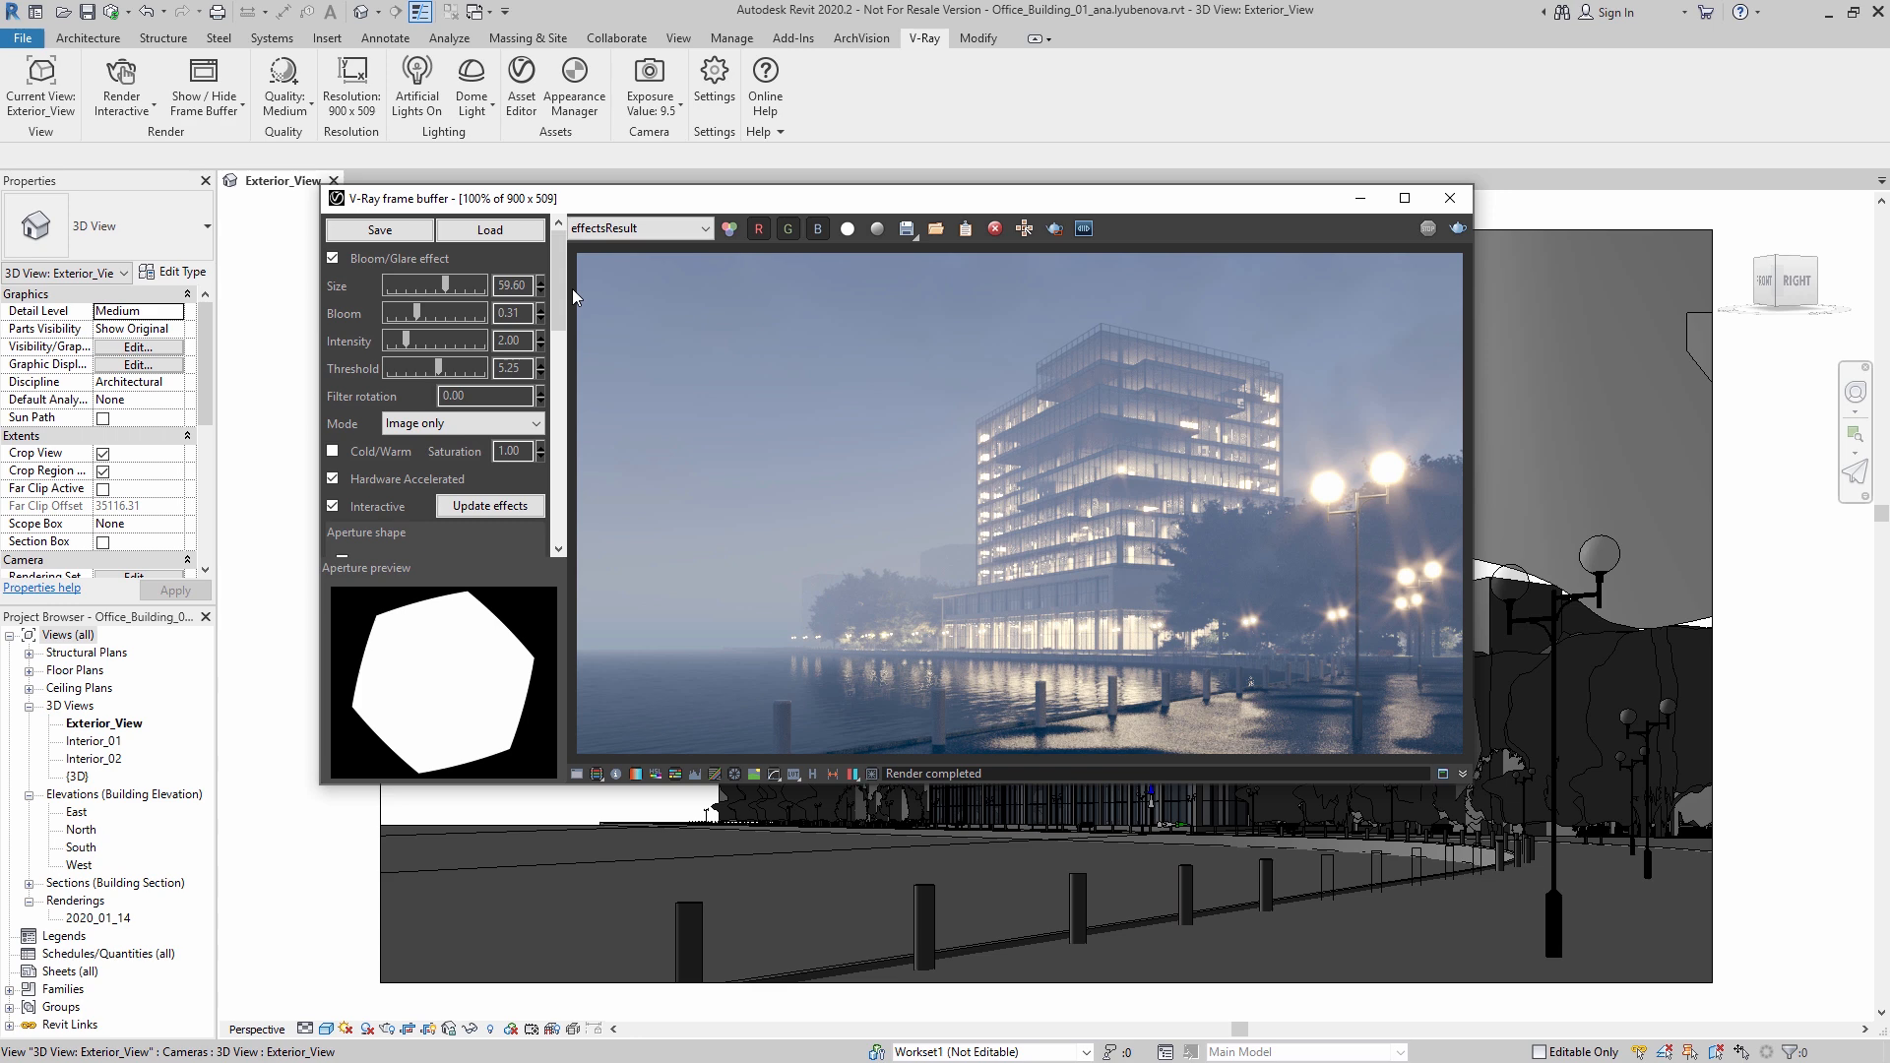
click(872, 776)
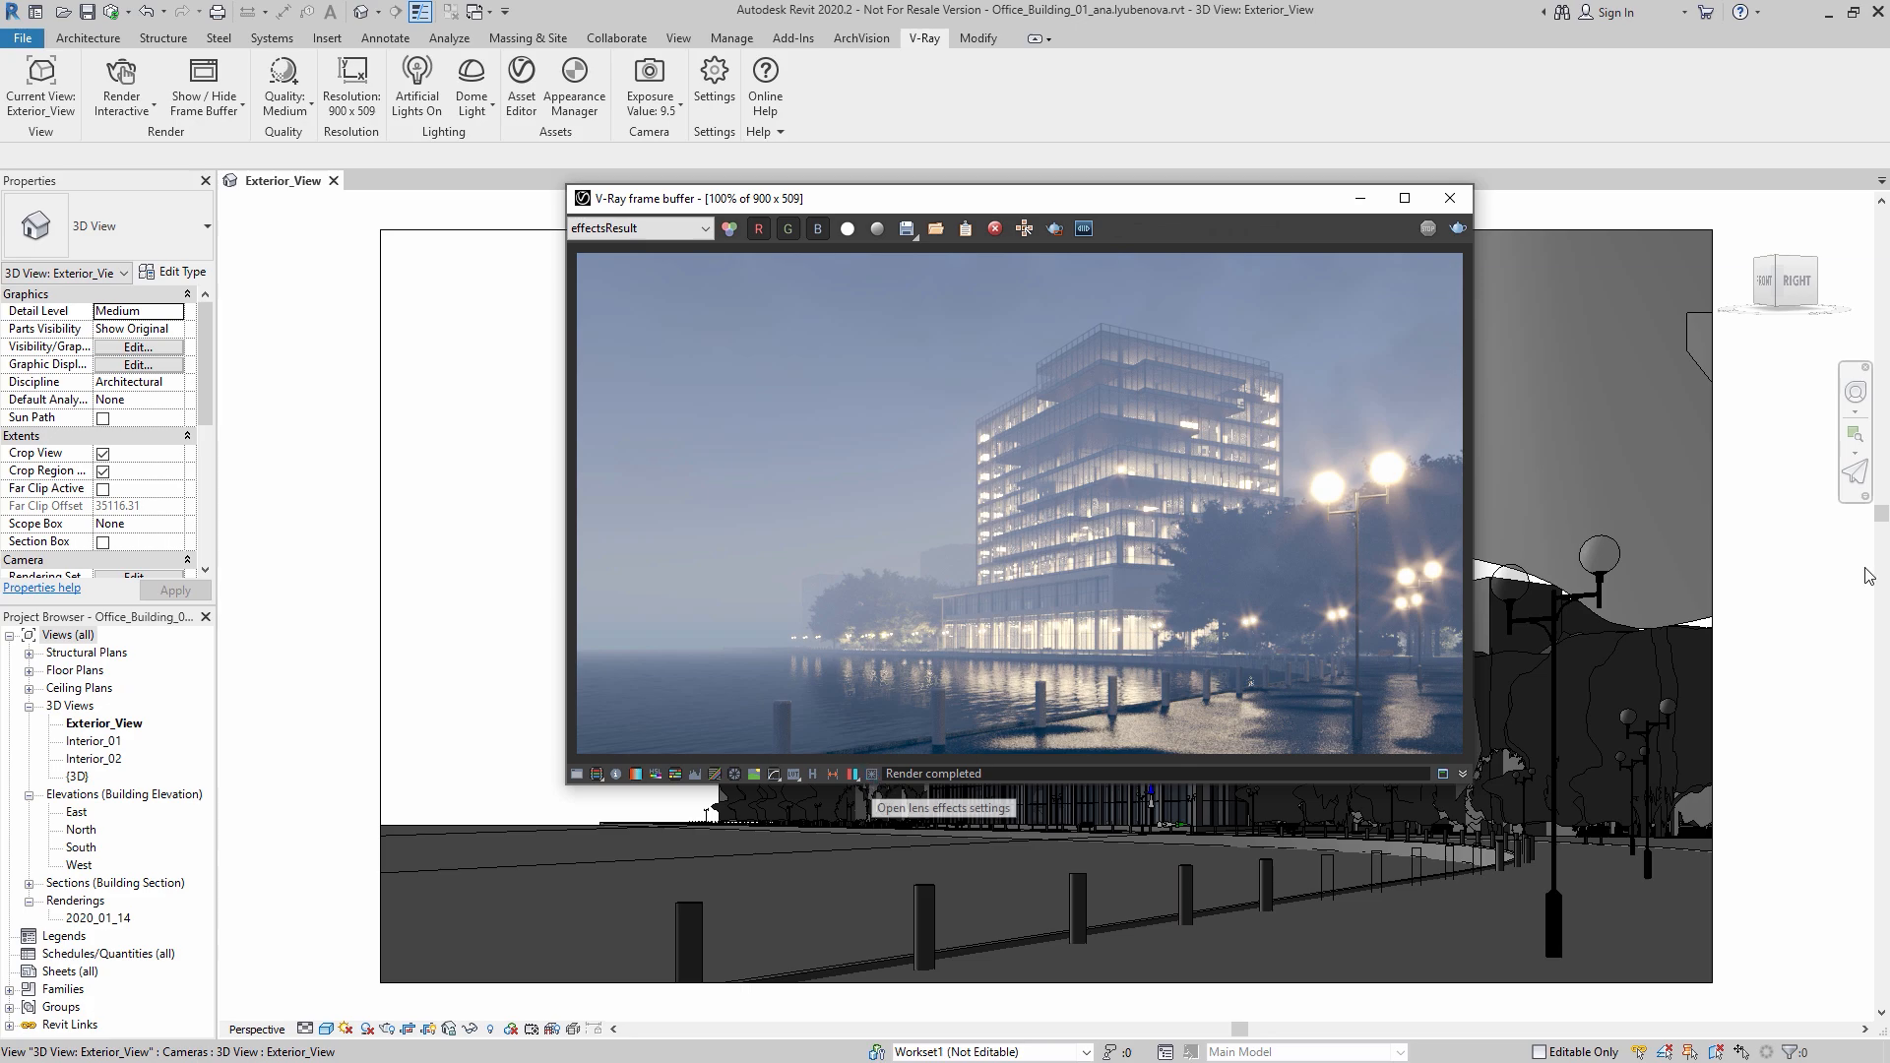
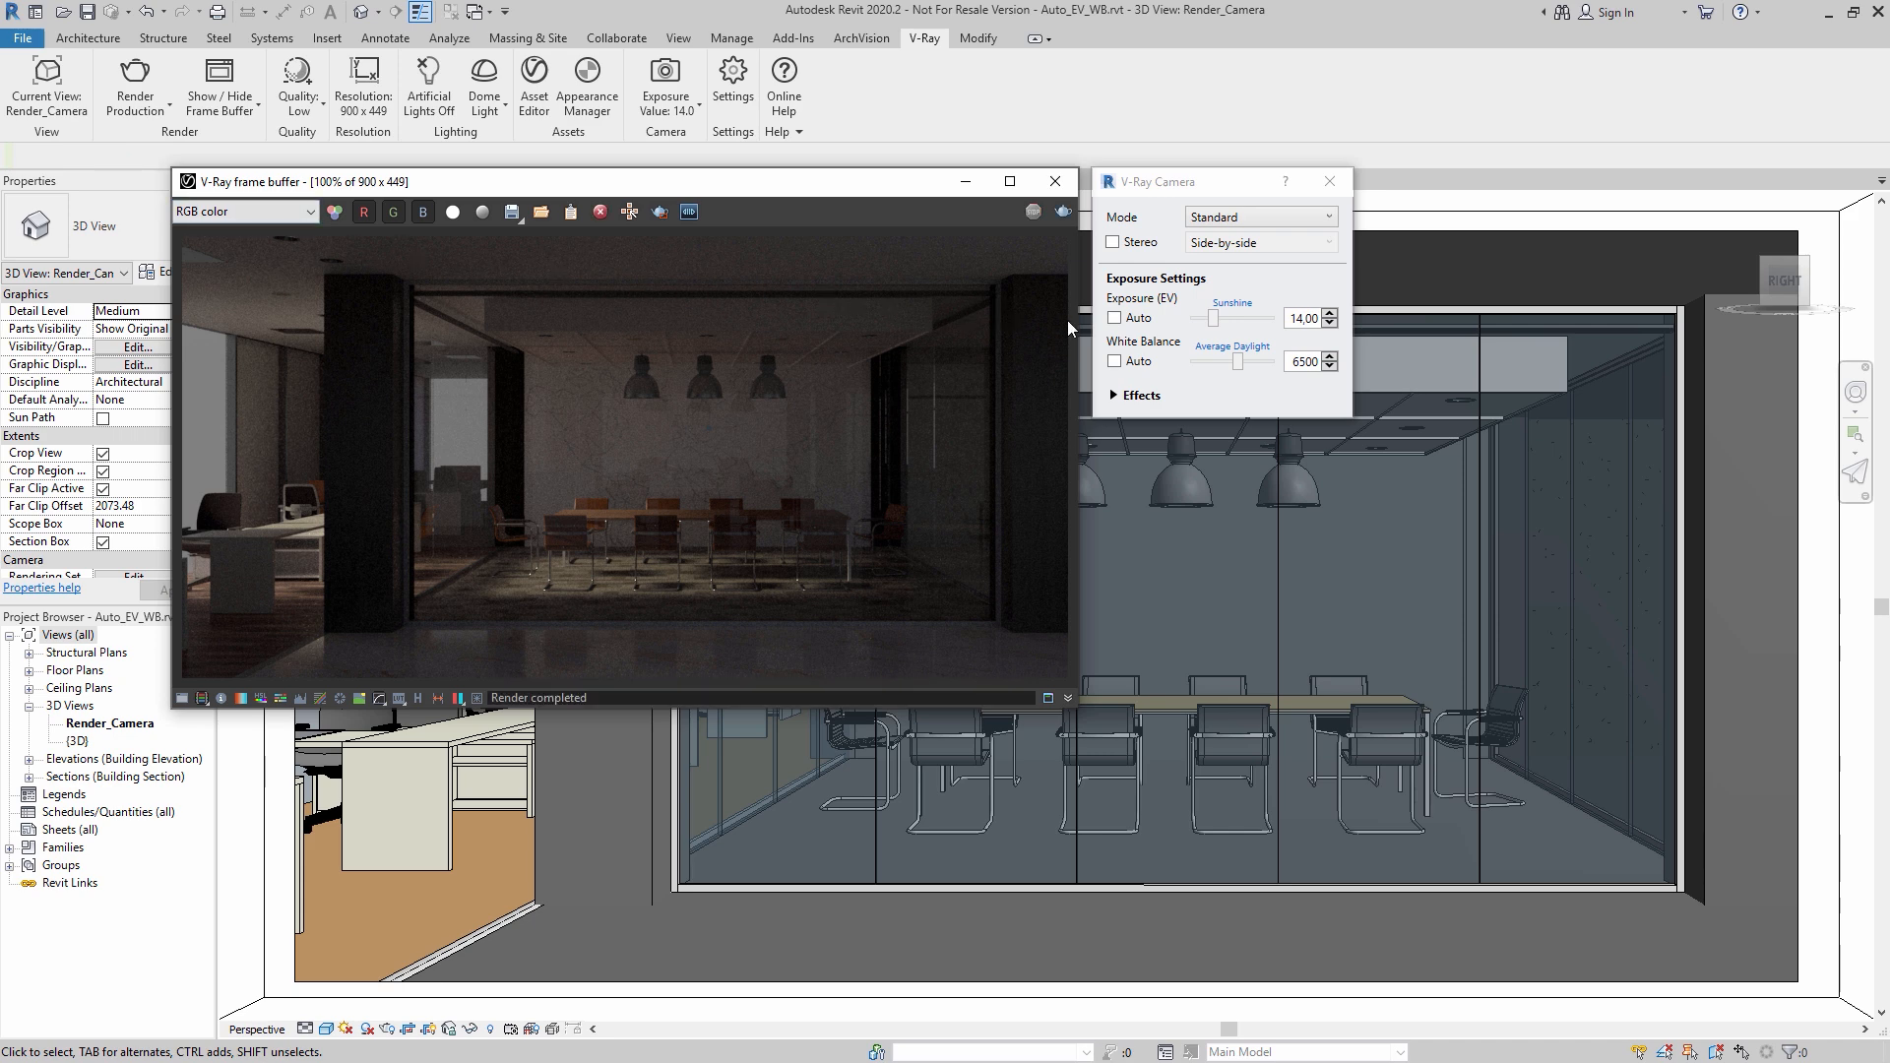
Step: Enable auto exposure for the Render_Camera view and render only a region covering the left half of the image
click(1115, 319)
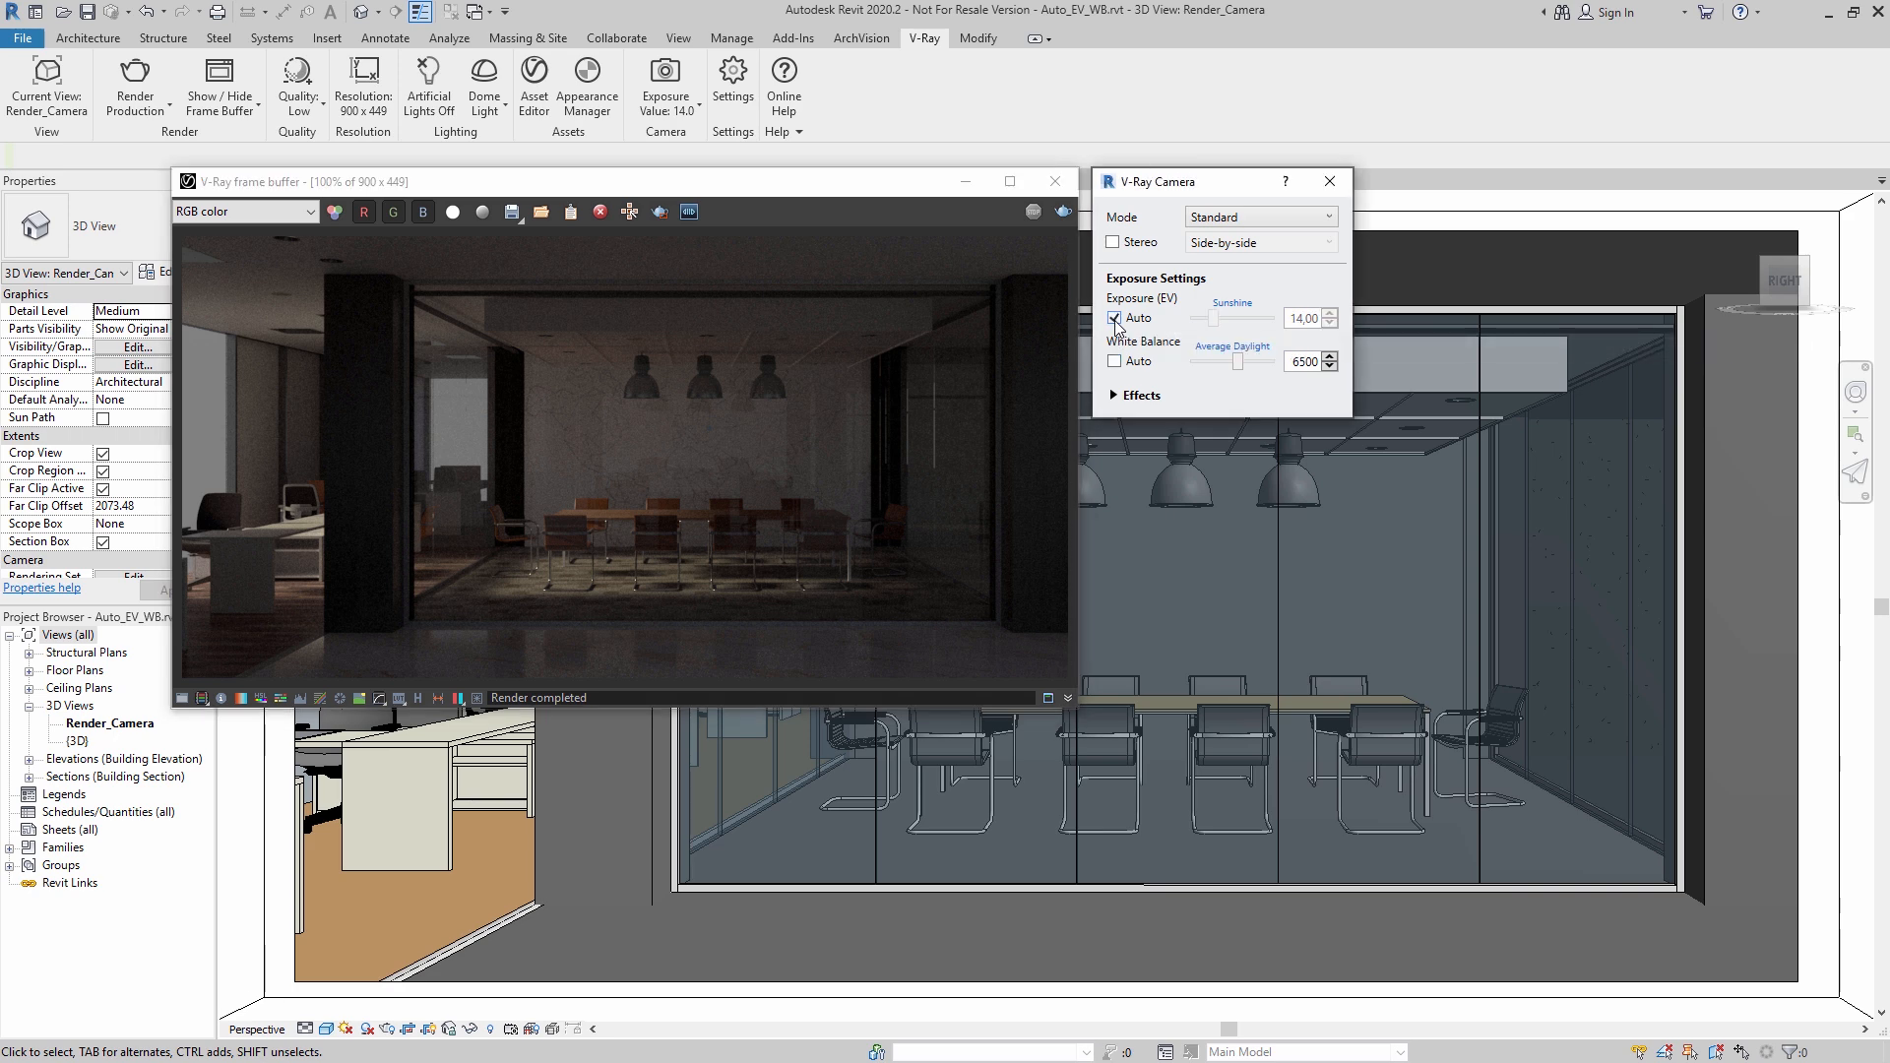
click(662, 215)
click(662, 215)
drag(610, 235, 178, 686)
drag(652, 236, 143, 693)
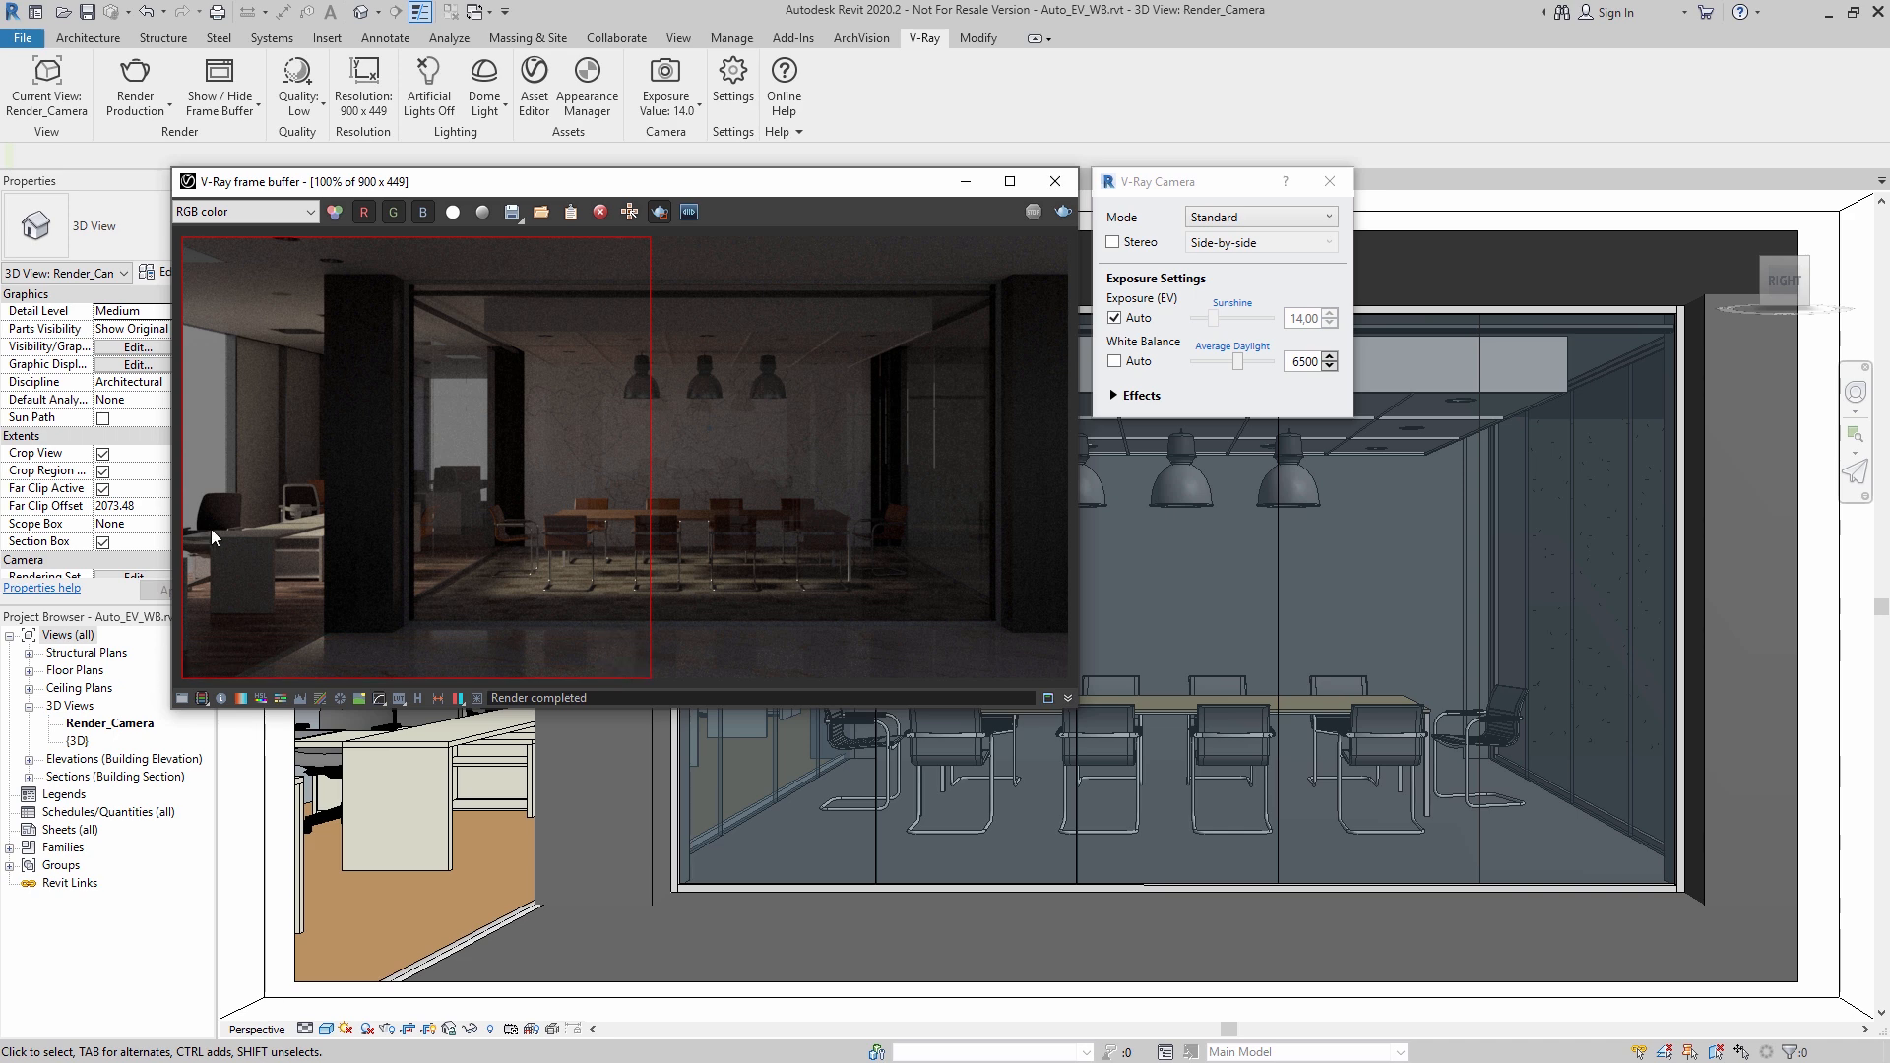
click(126, 83)
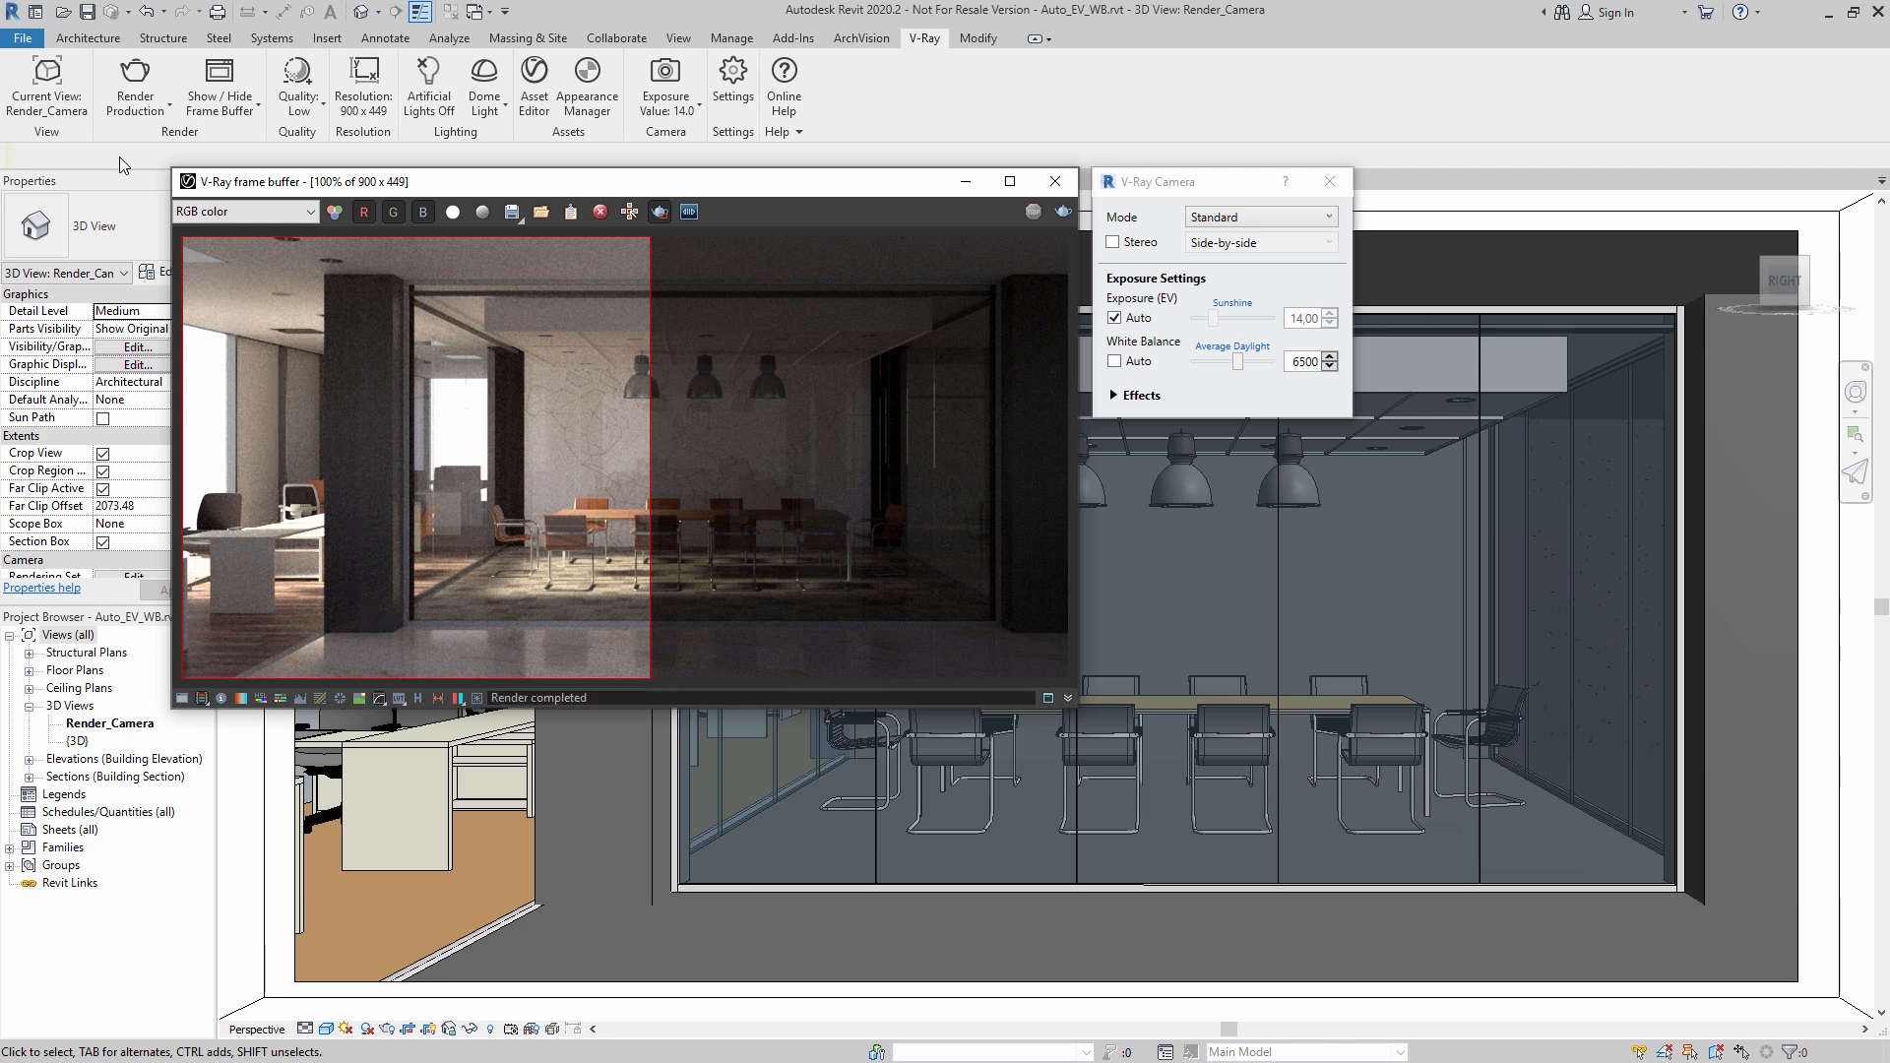
Step: Enable auto white balance and render a region covering the right half of the image
click(1113, 361)
drag(646, 235, 1073, 679)
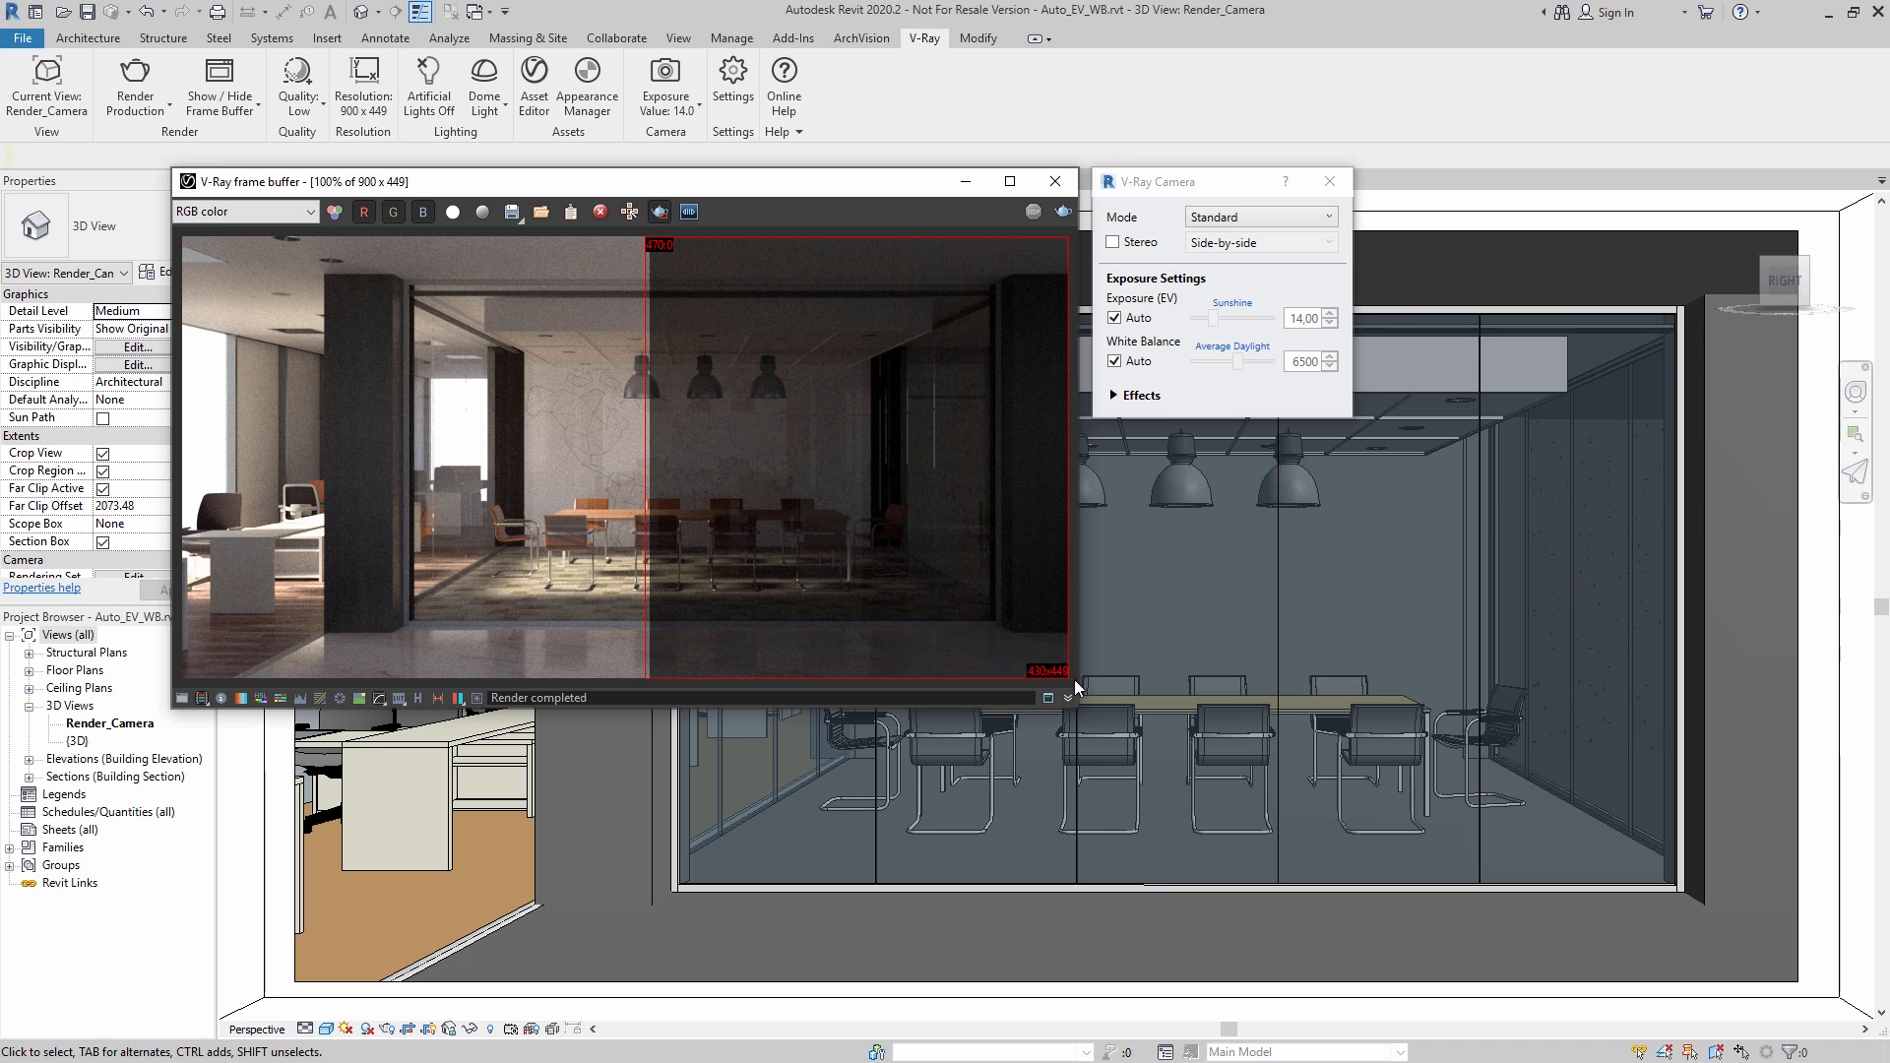
click(126, 84)
click(126, 83)
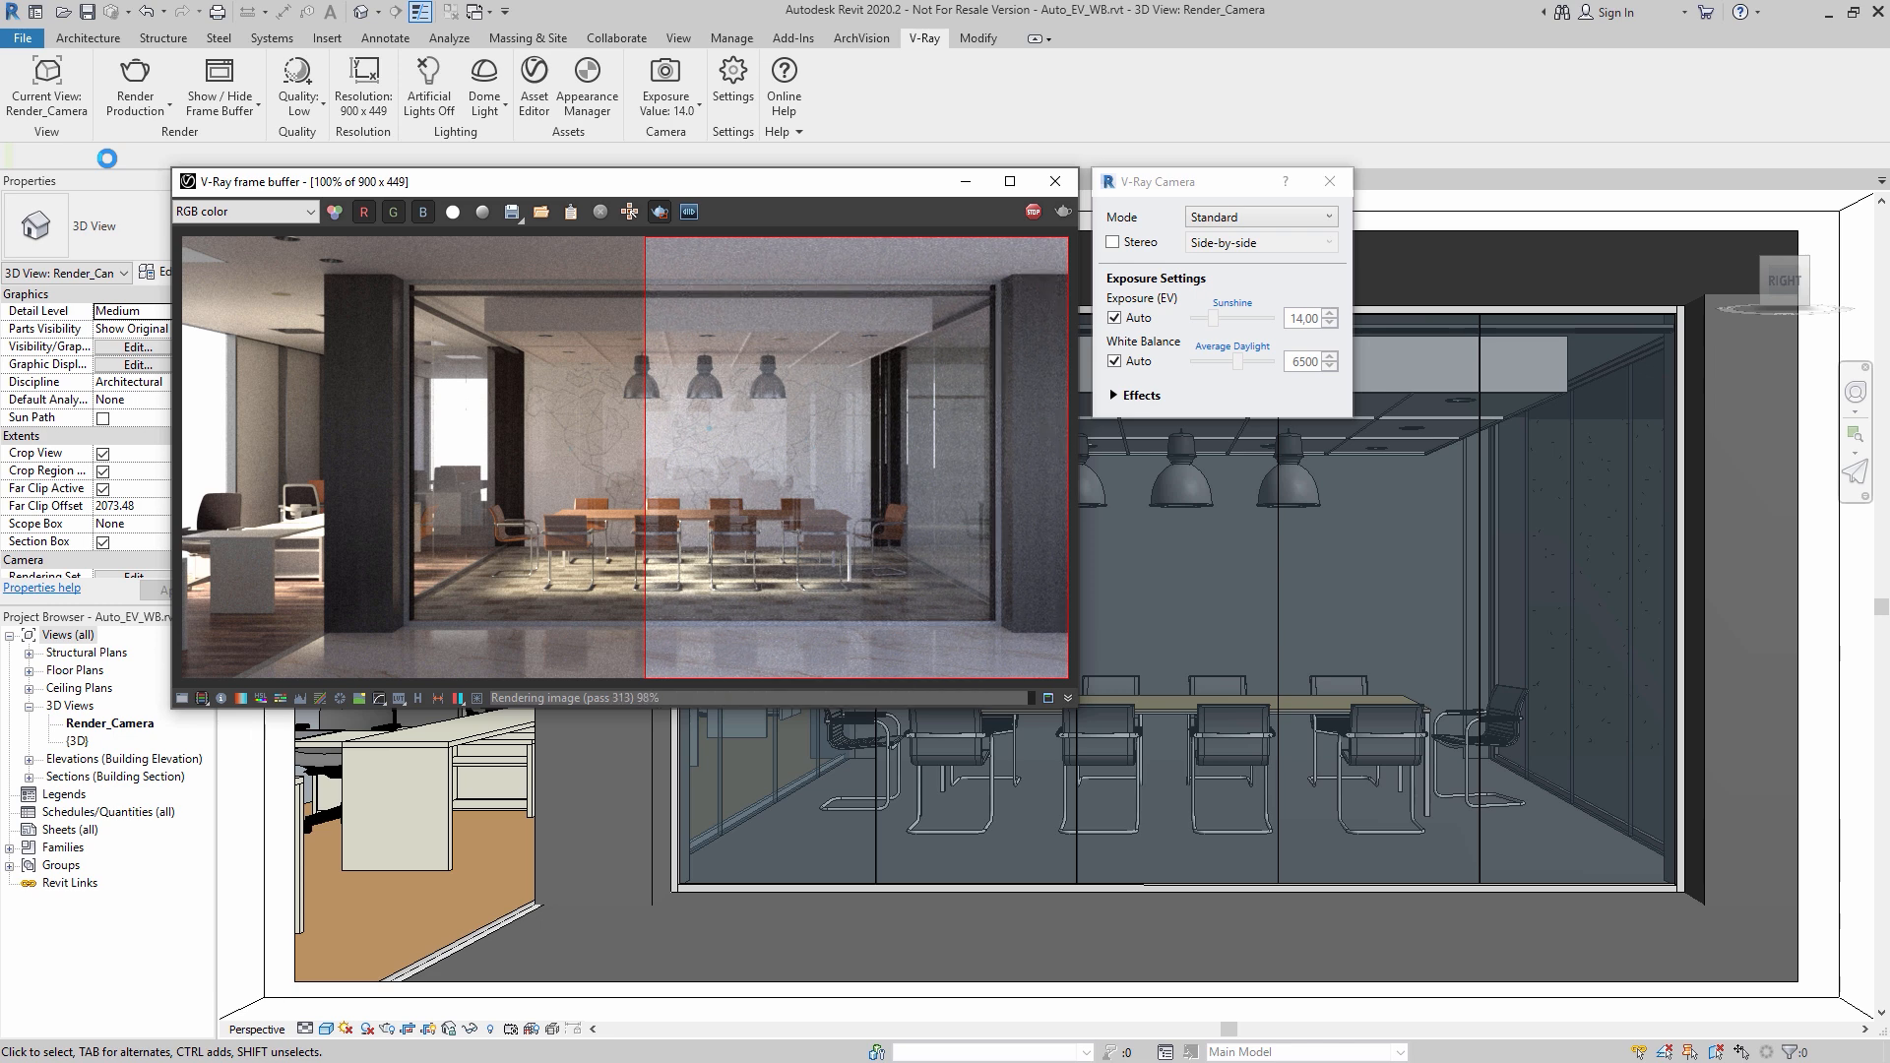
Step: Turn off region rendering and close the frame buffer and the camera dialog
click(659, 213)
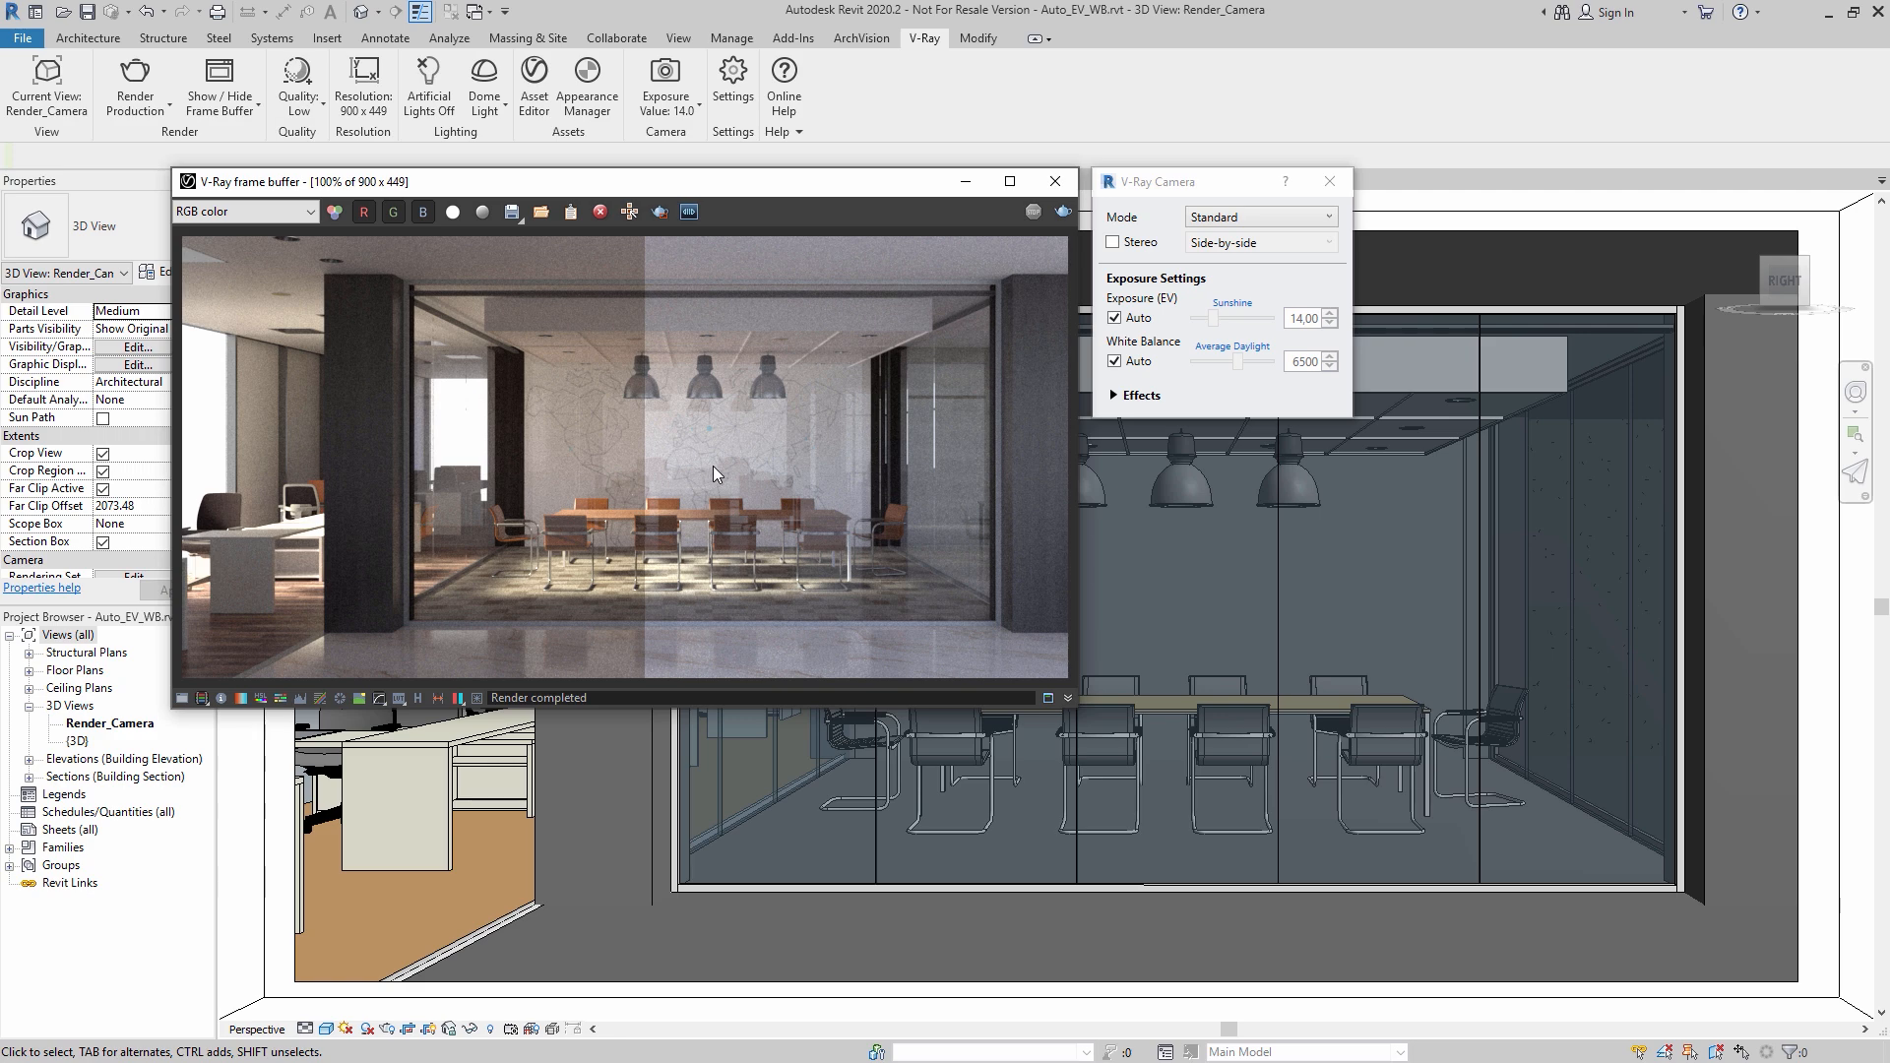
click(1055, 182)
click(1330, 181)
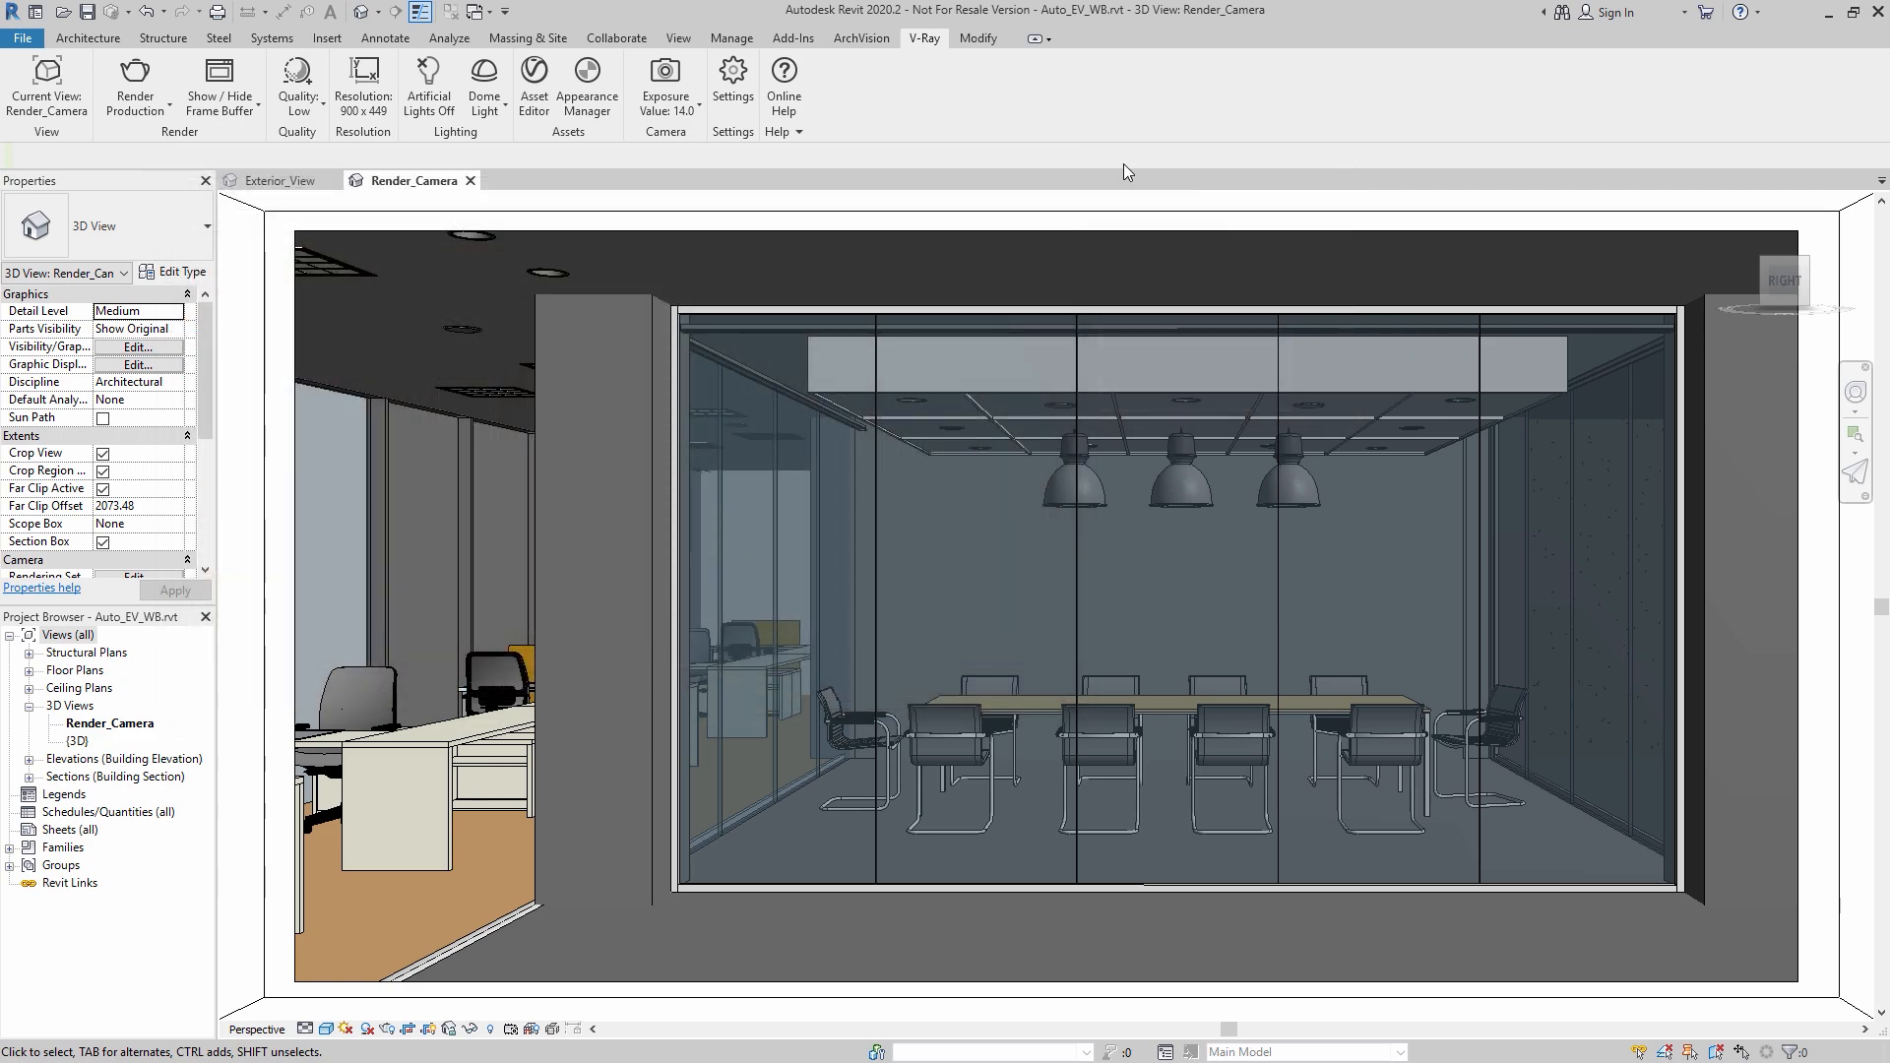
Step: Enable the Lighting Analysis channel in the V-Ray render settings and set its display to Grid overlay
click(732, 85)
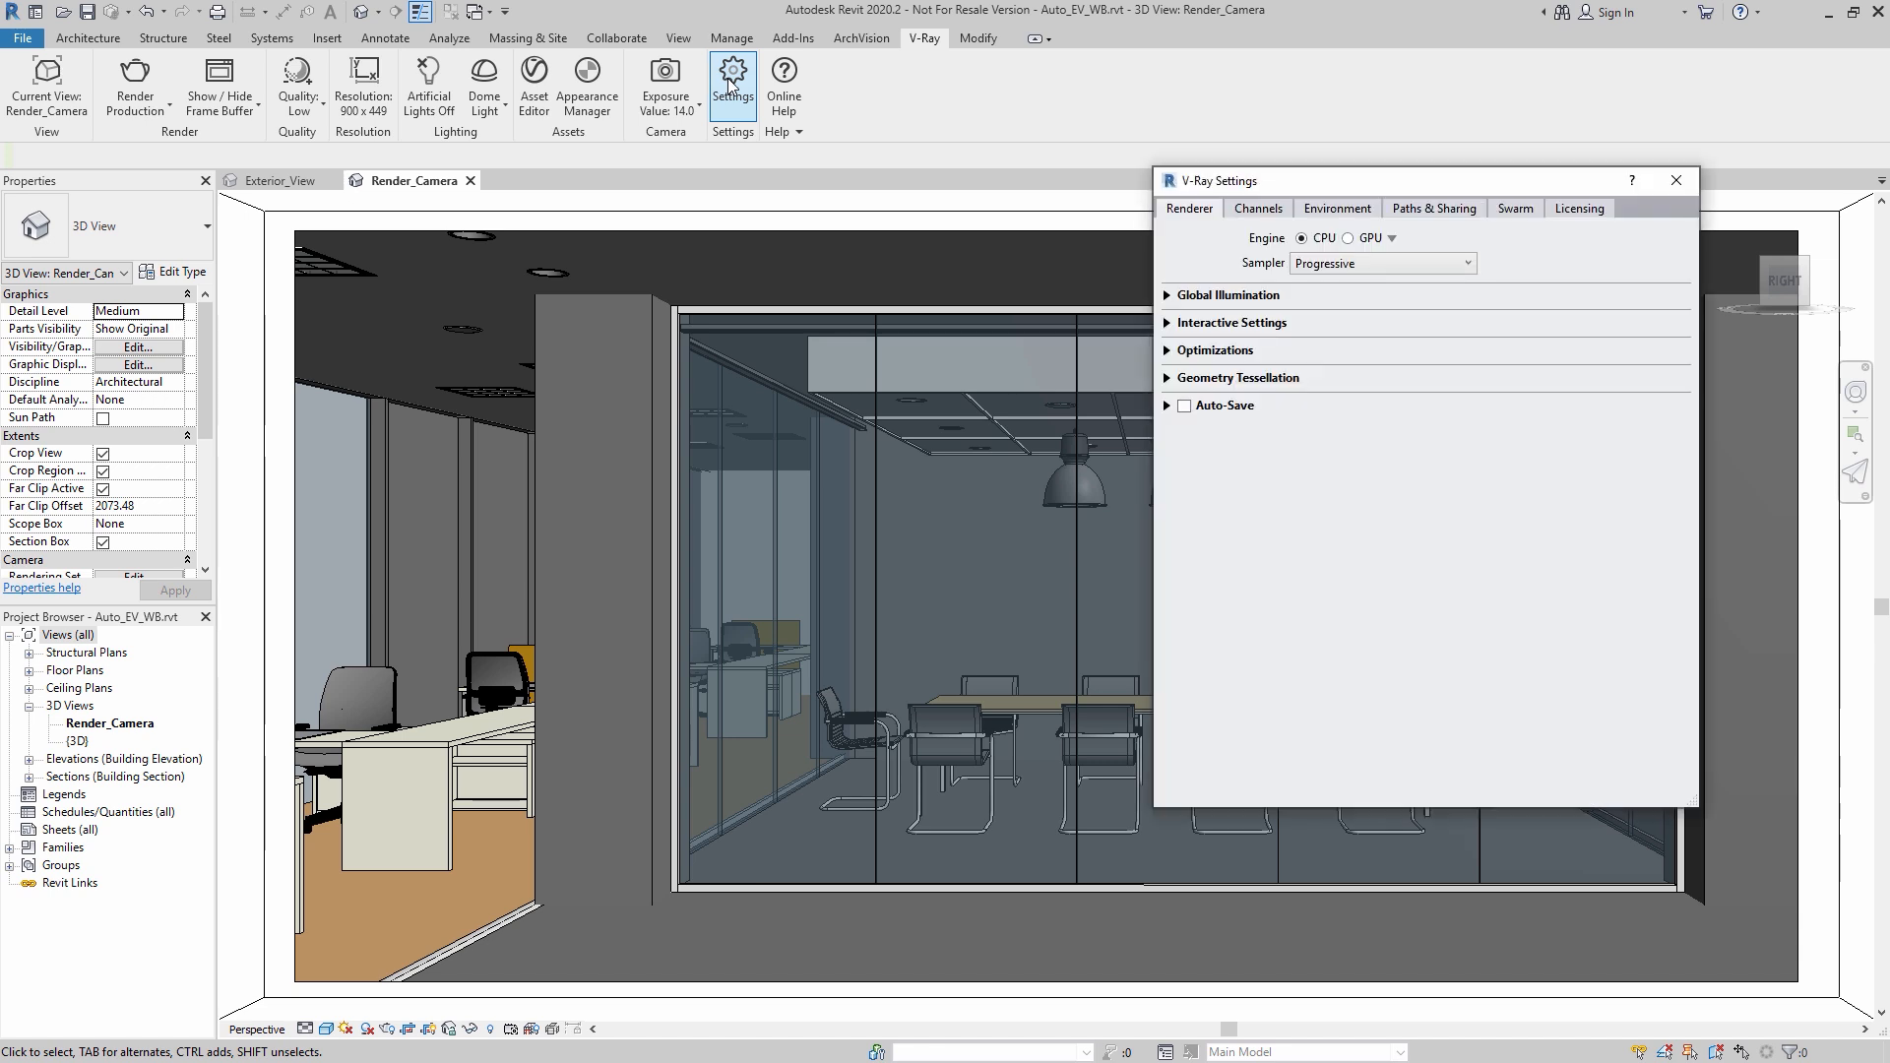
click(1258, 210)
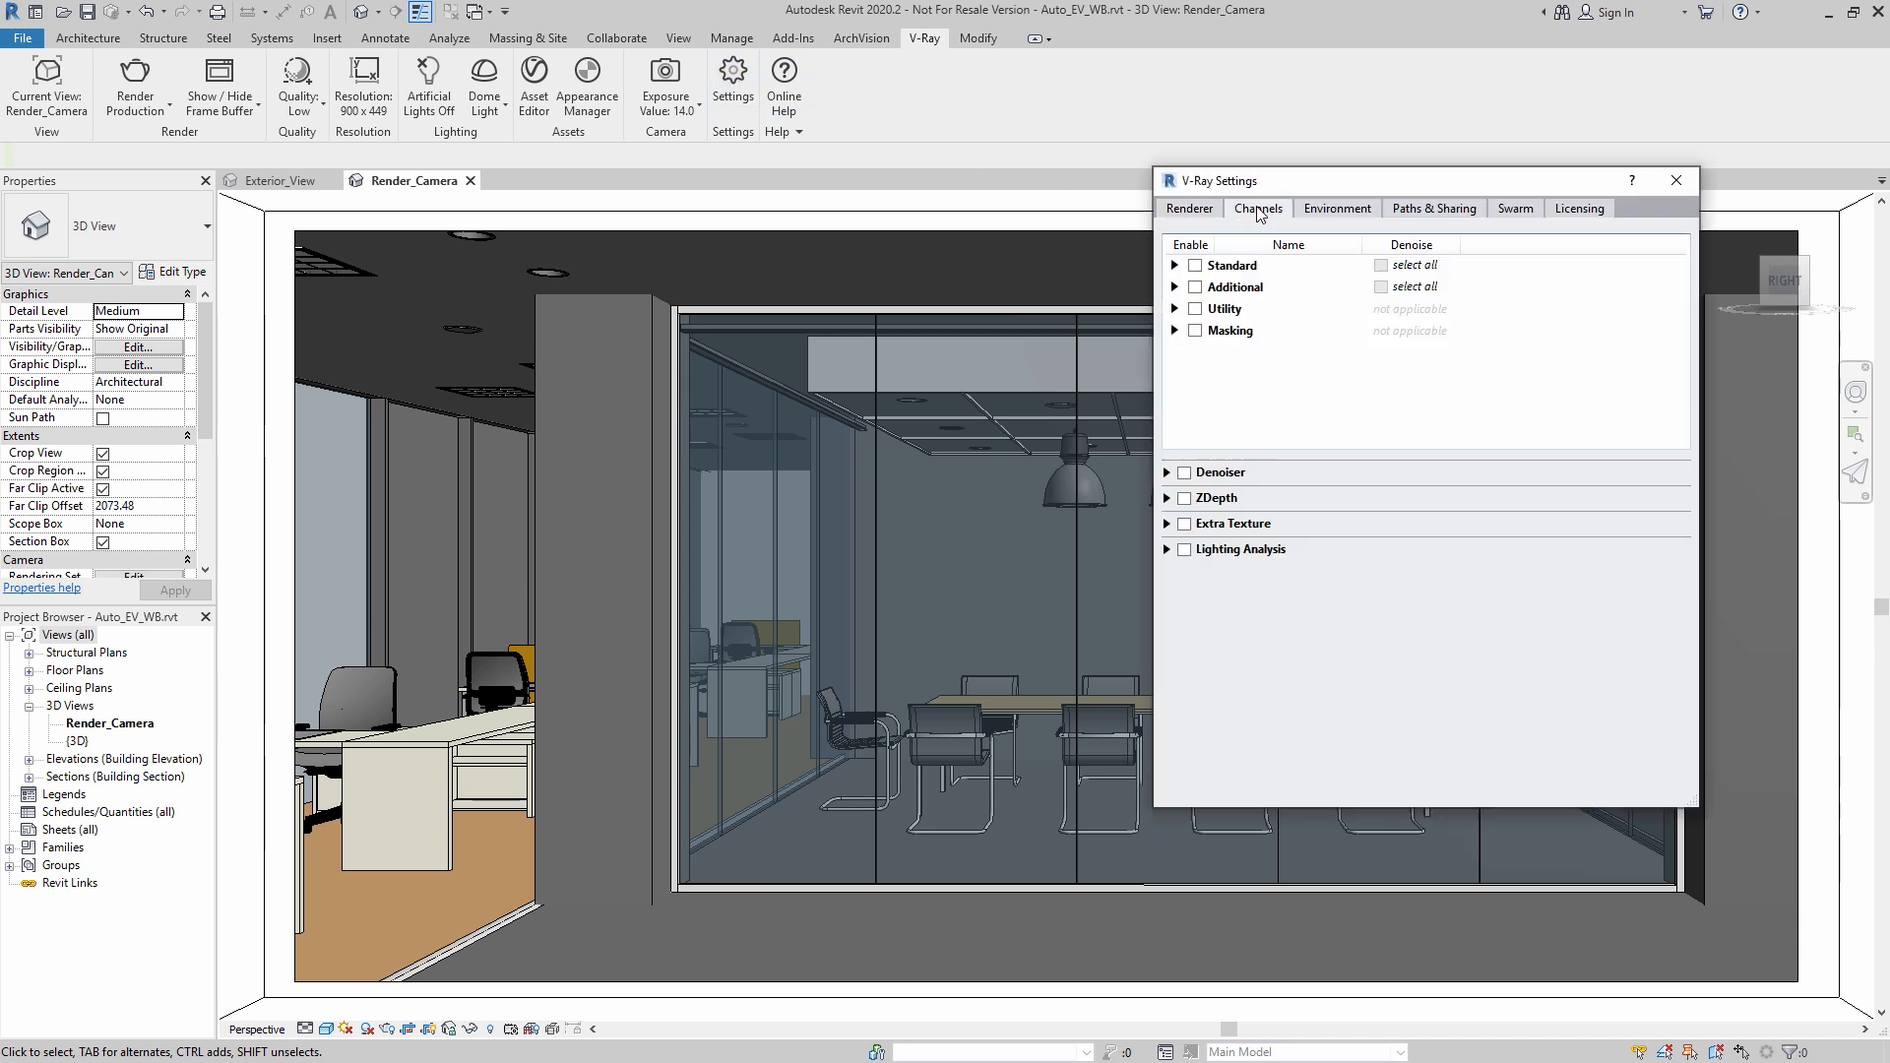
click(1167, 550)
click(1185, 549)
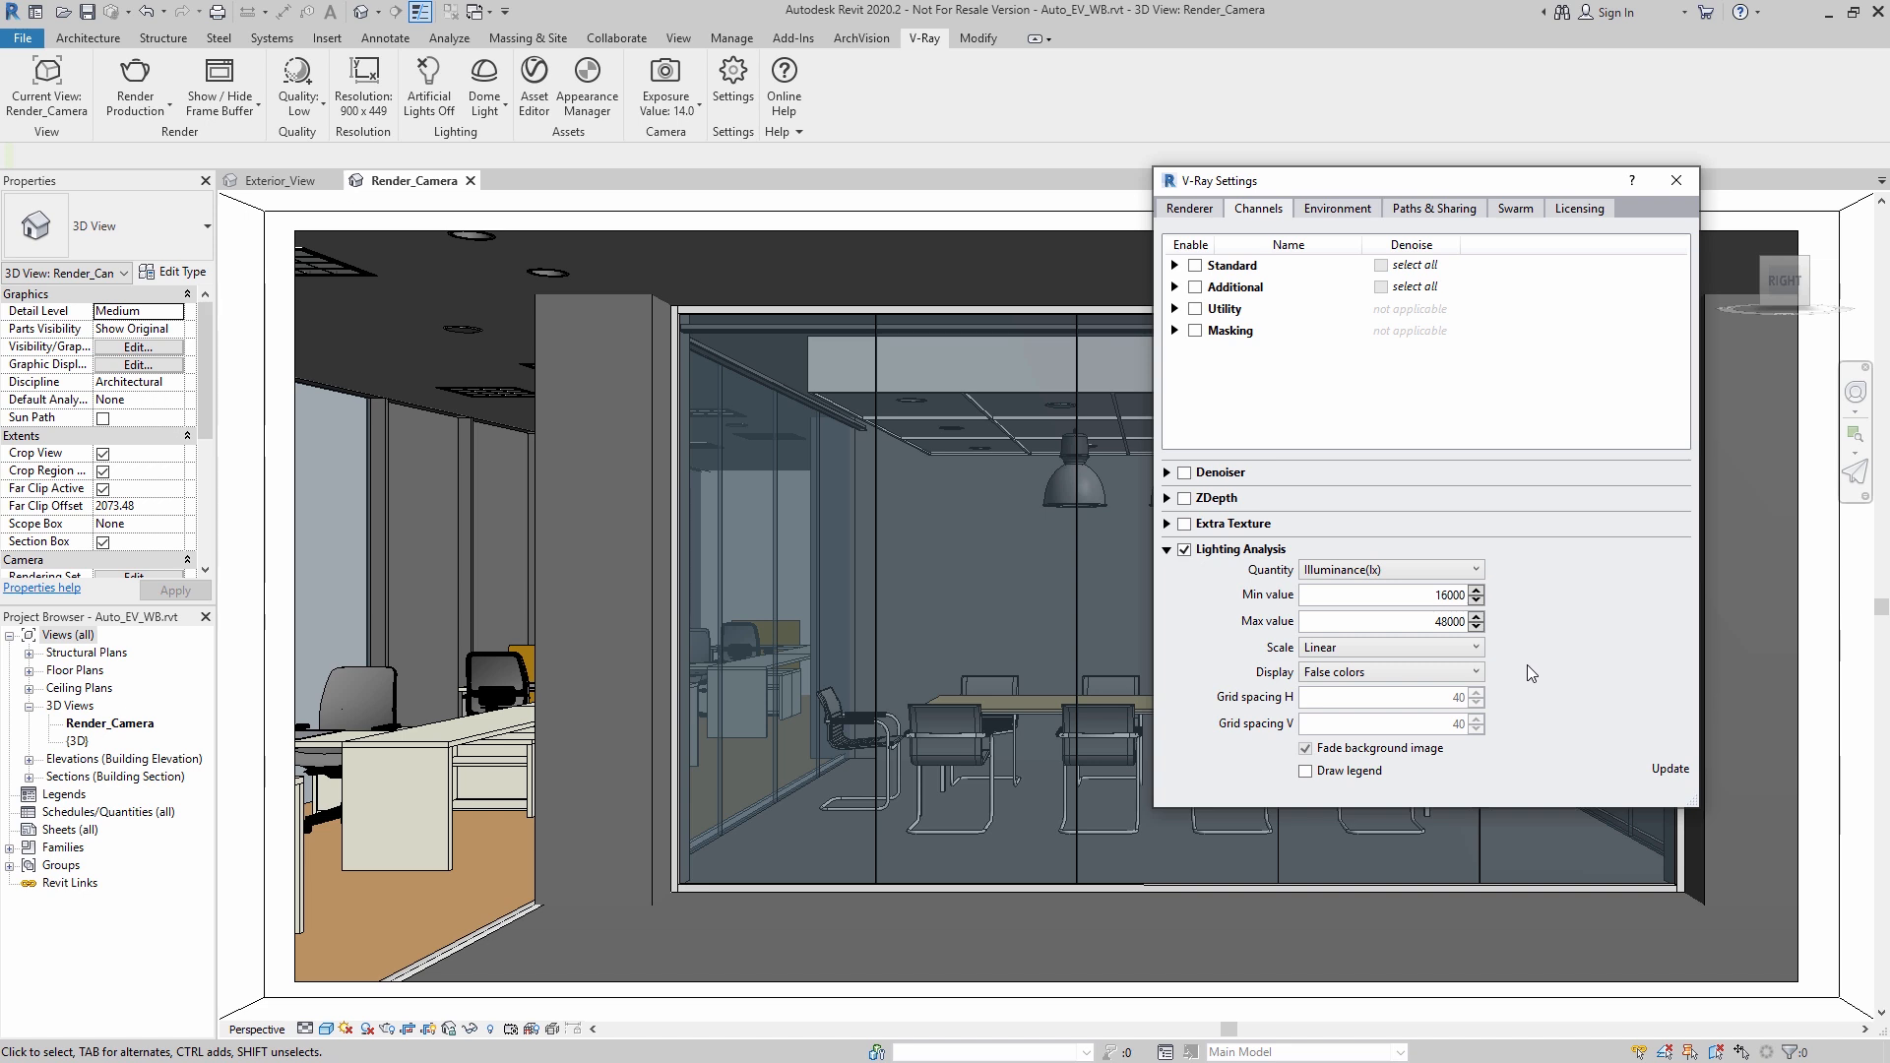
click(1481, 672)
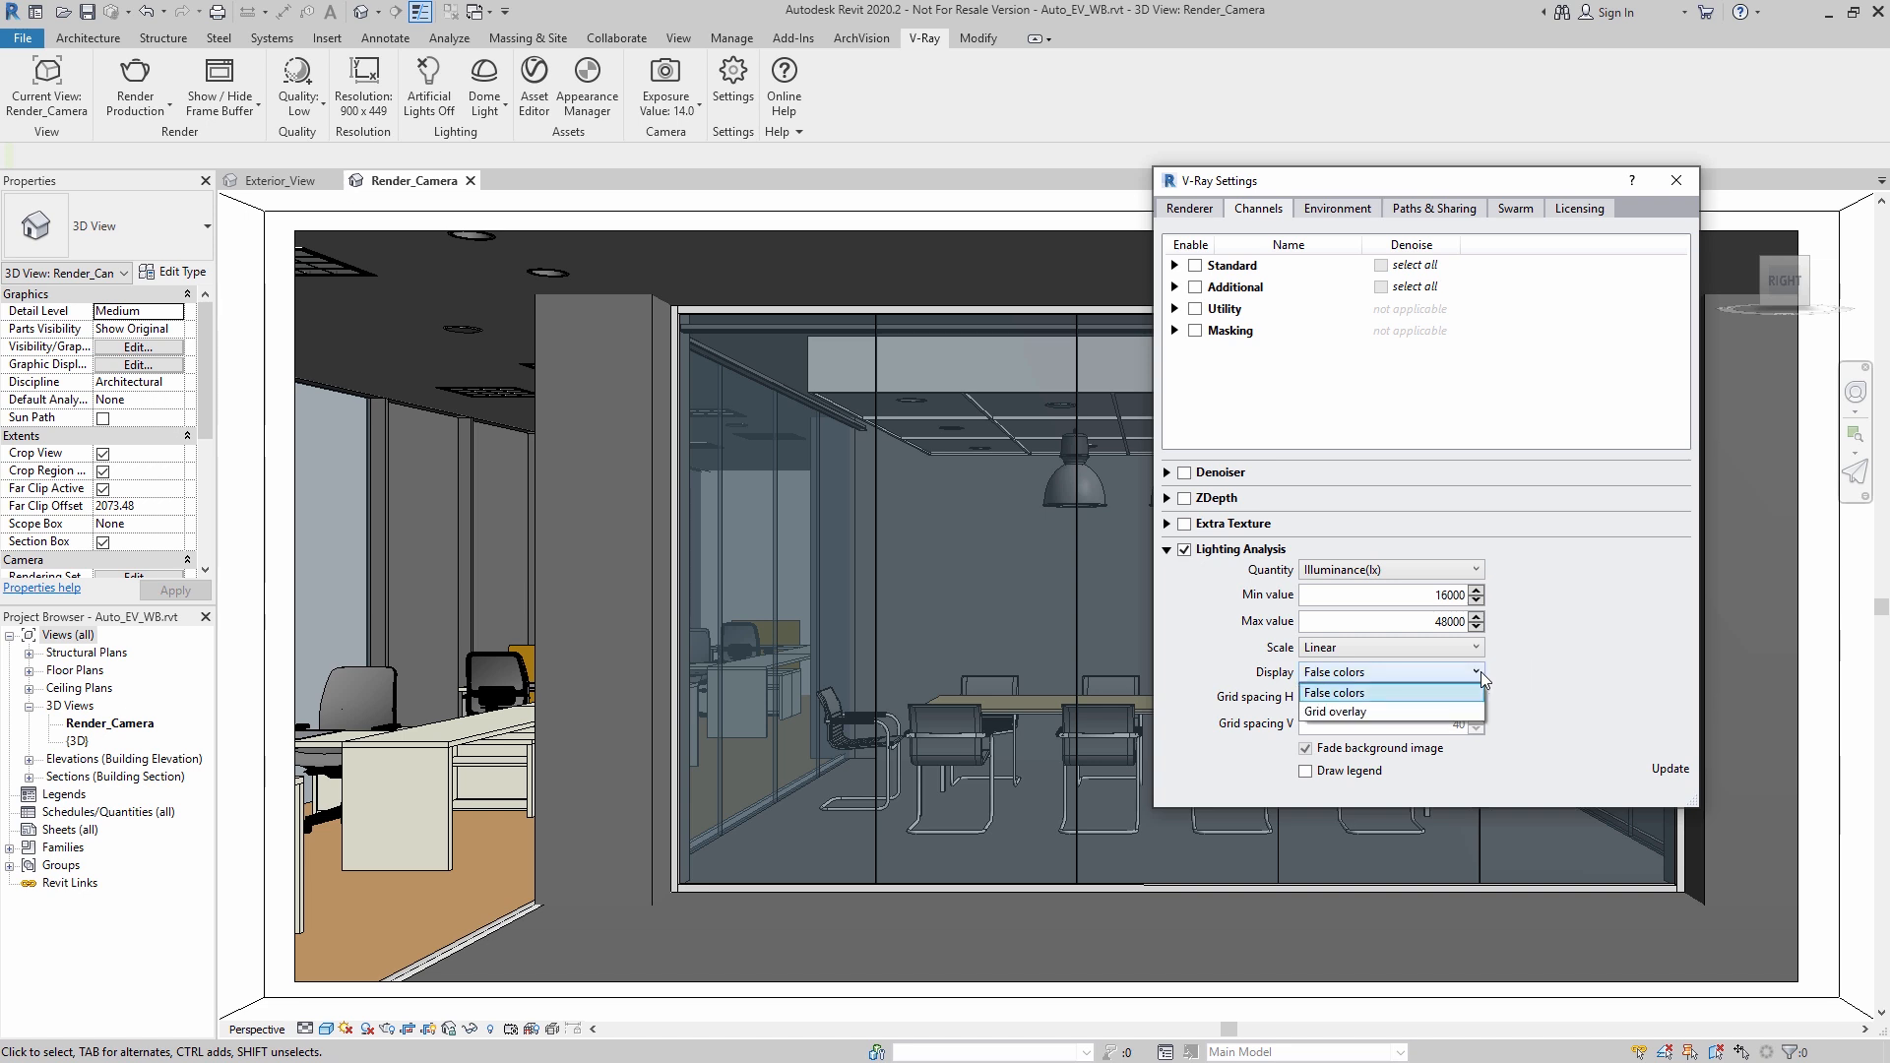
click(1395, 712)
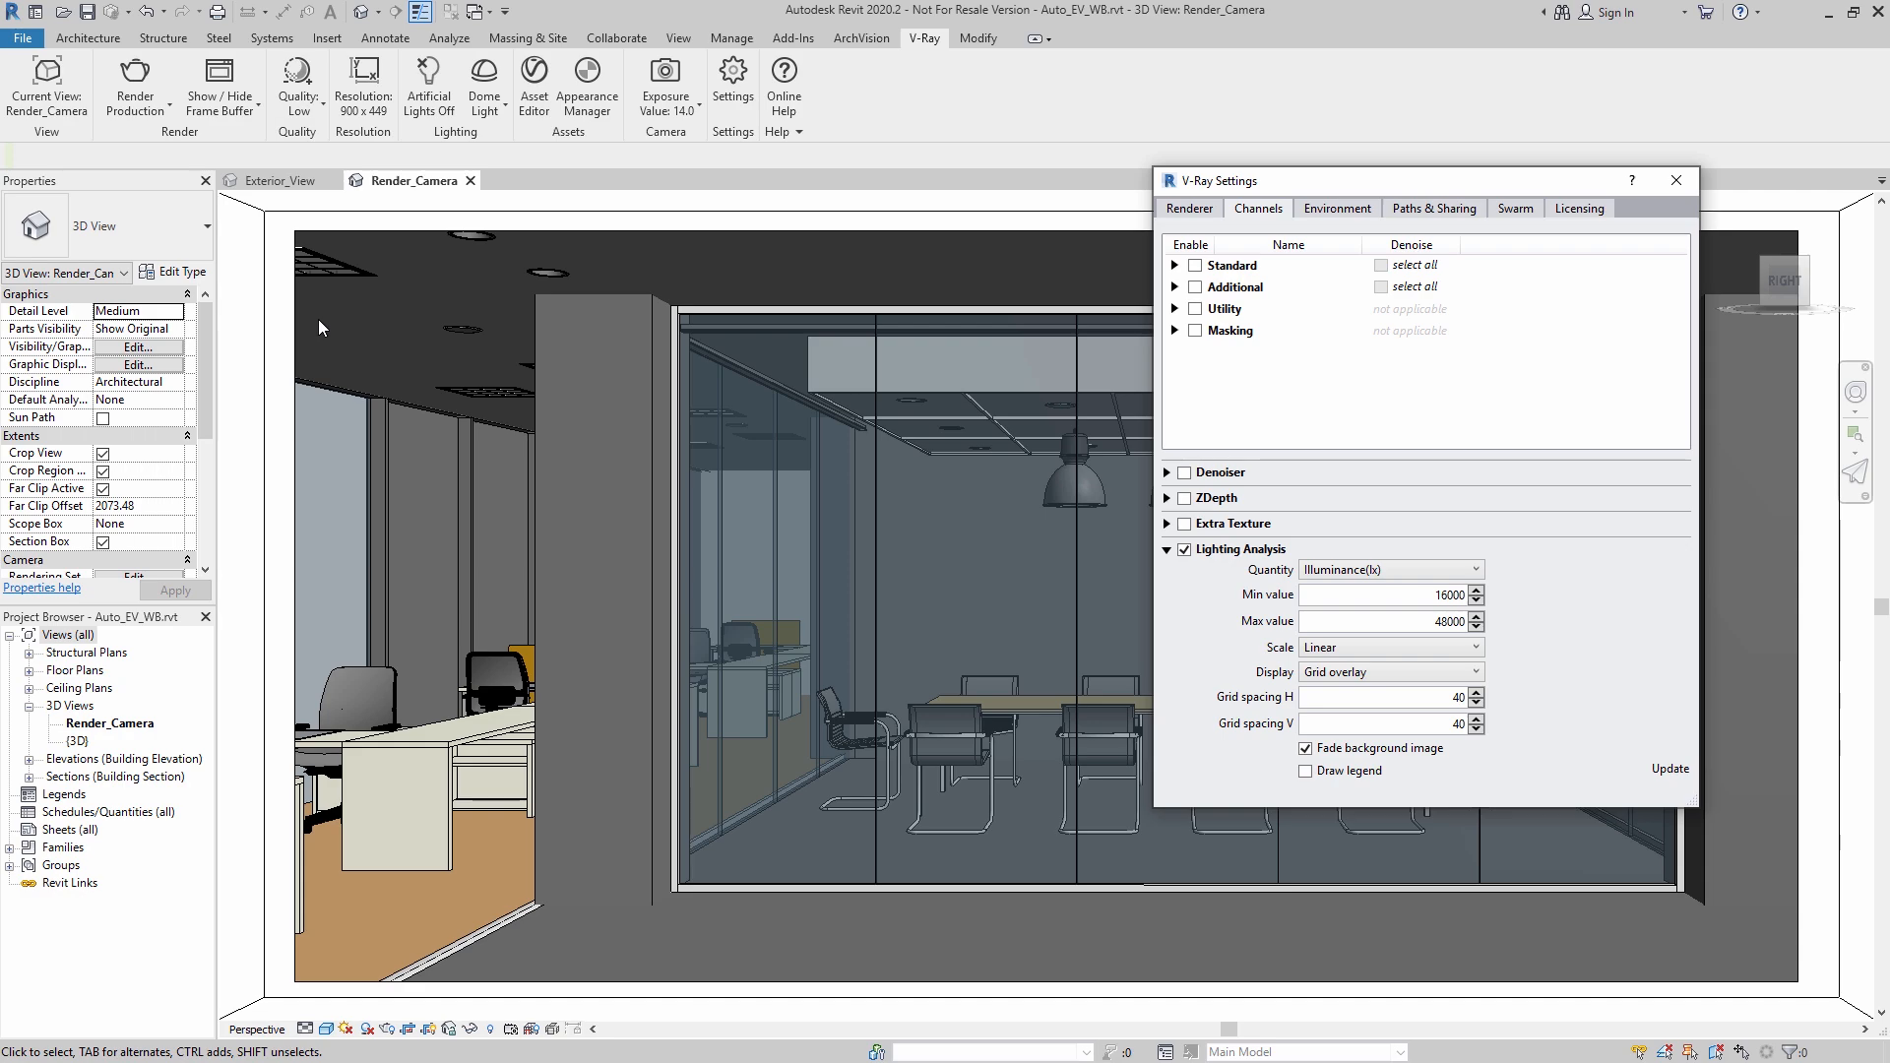
Step: Render the Render_Camera view interactively, show the LightingAnalysis channel in the frame buffer, and stop the render
click(131, 110)
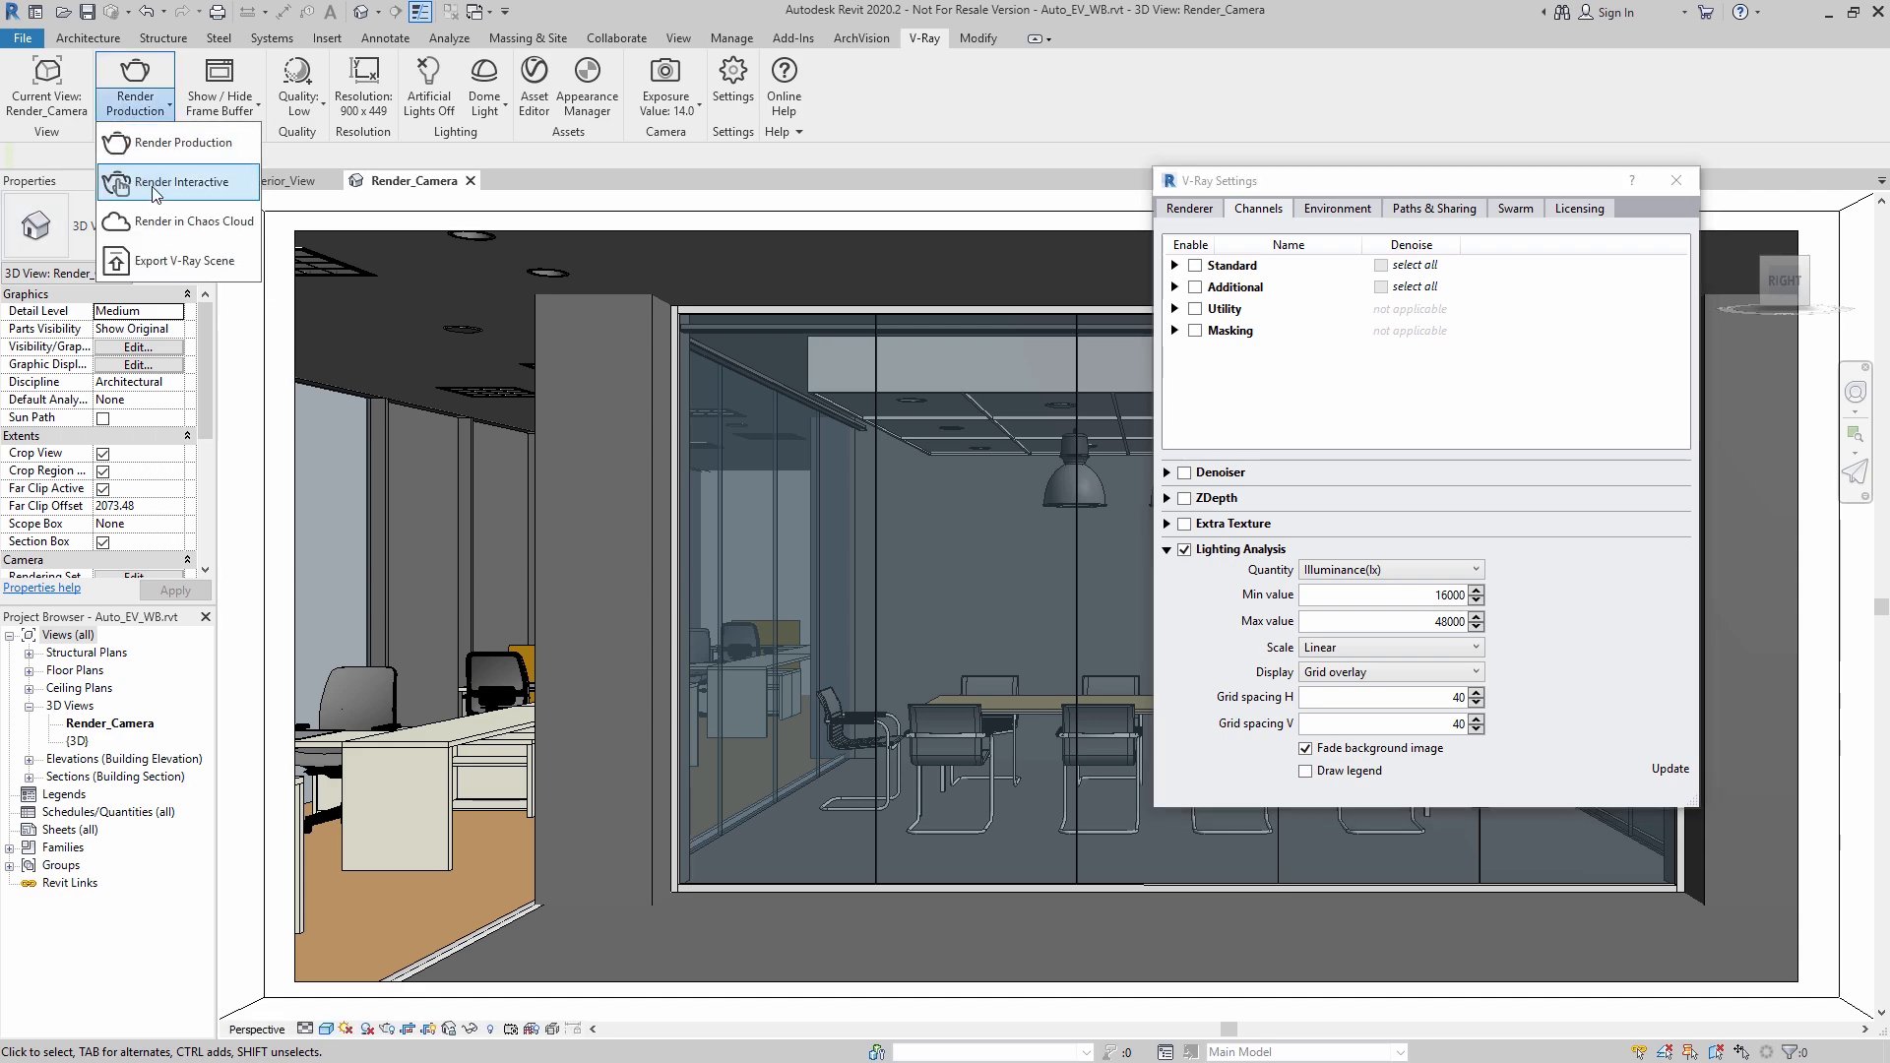
click(152, 185)
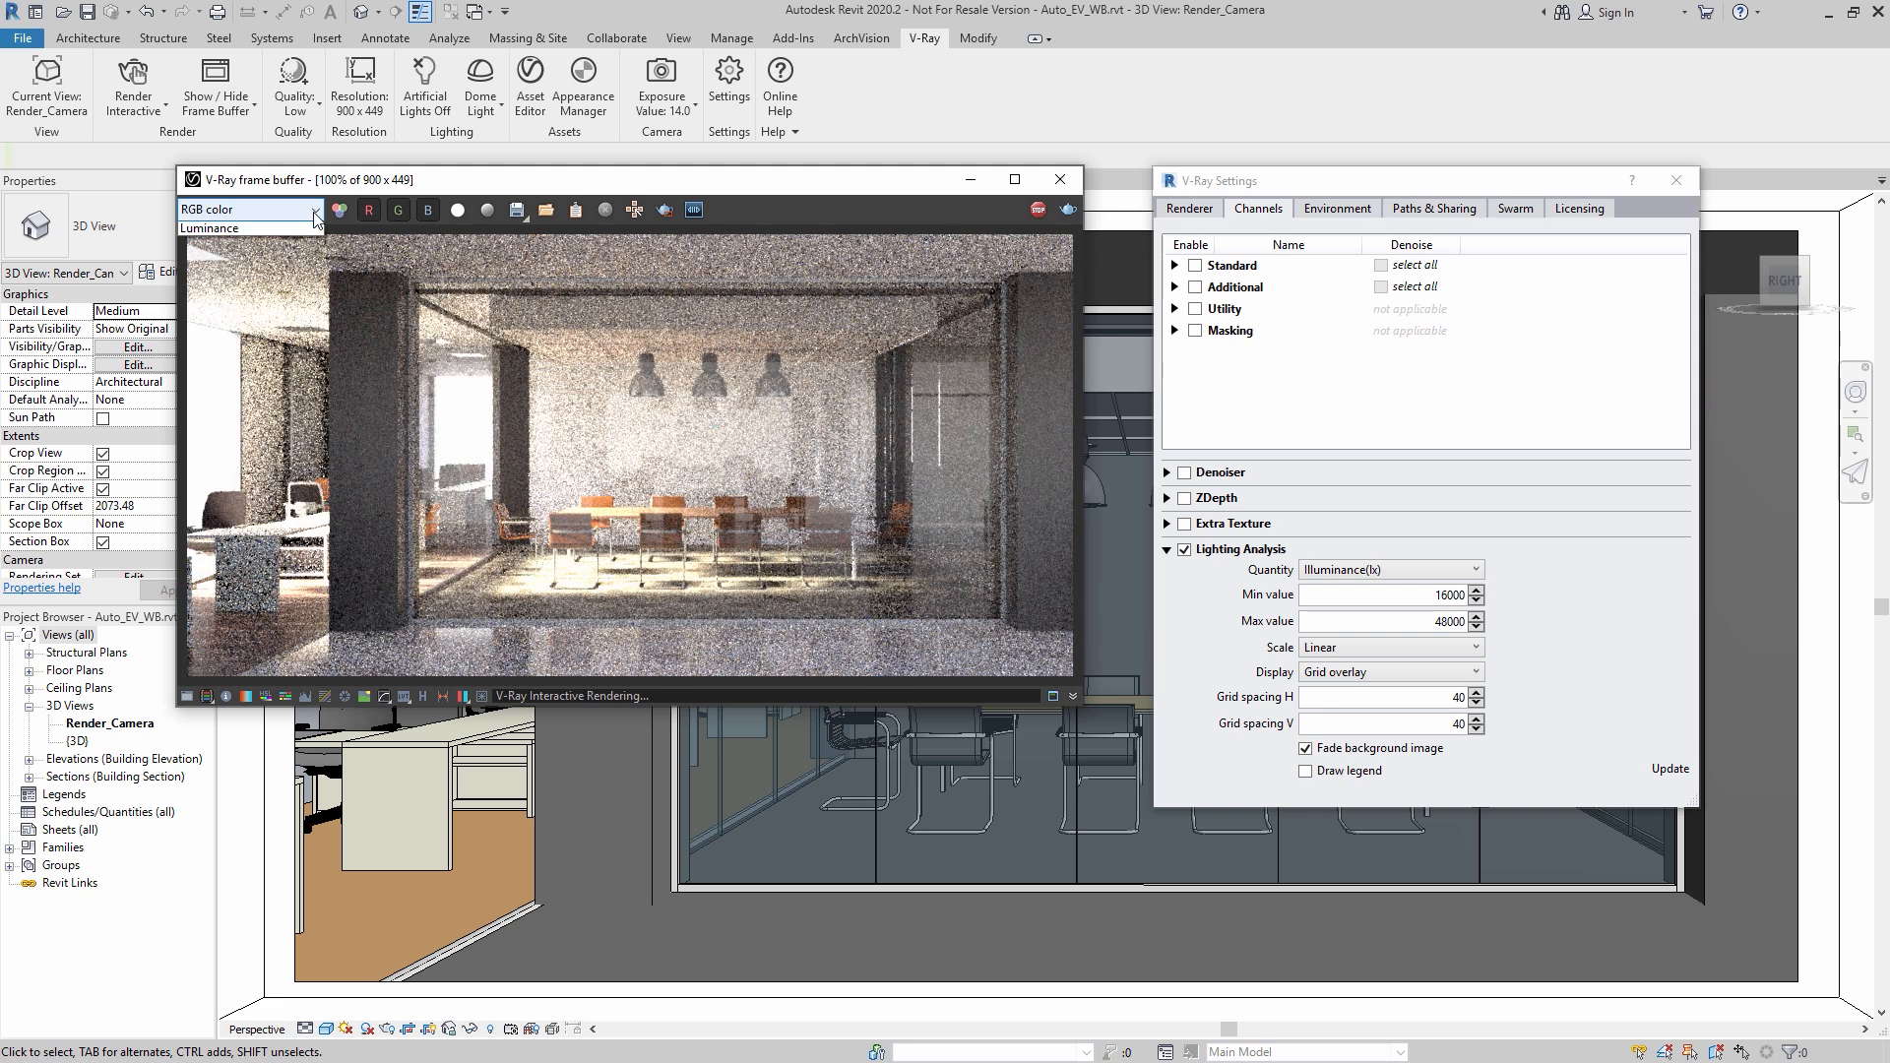
click(274, 208)
click(266, 259)
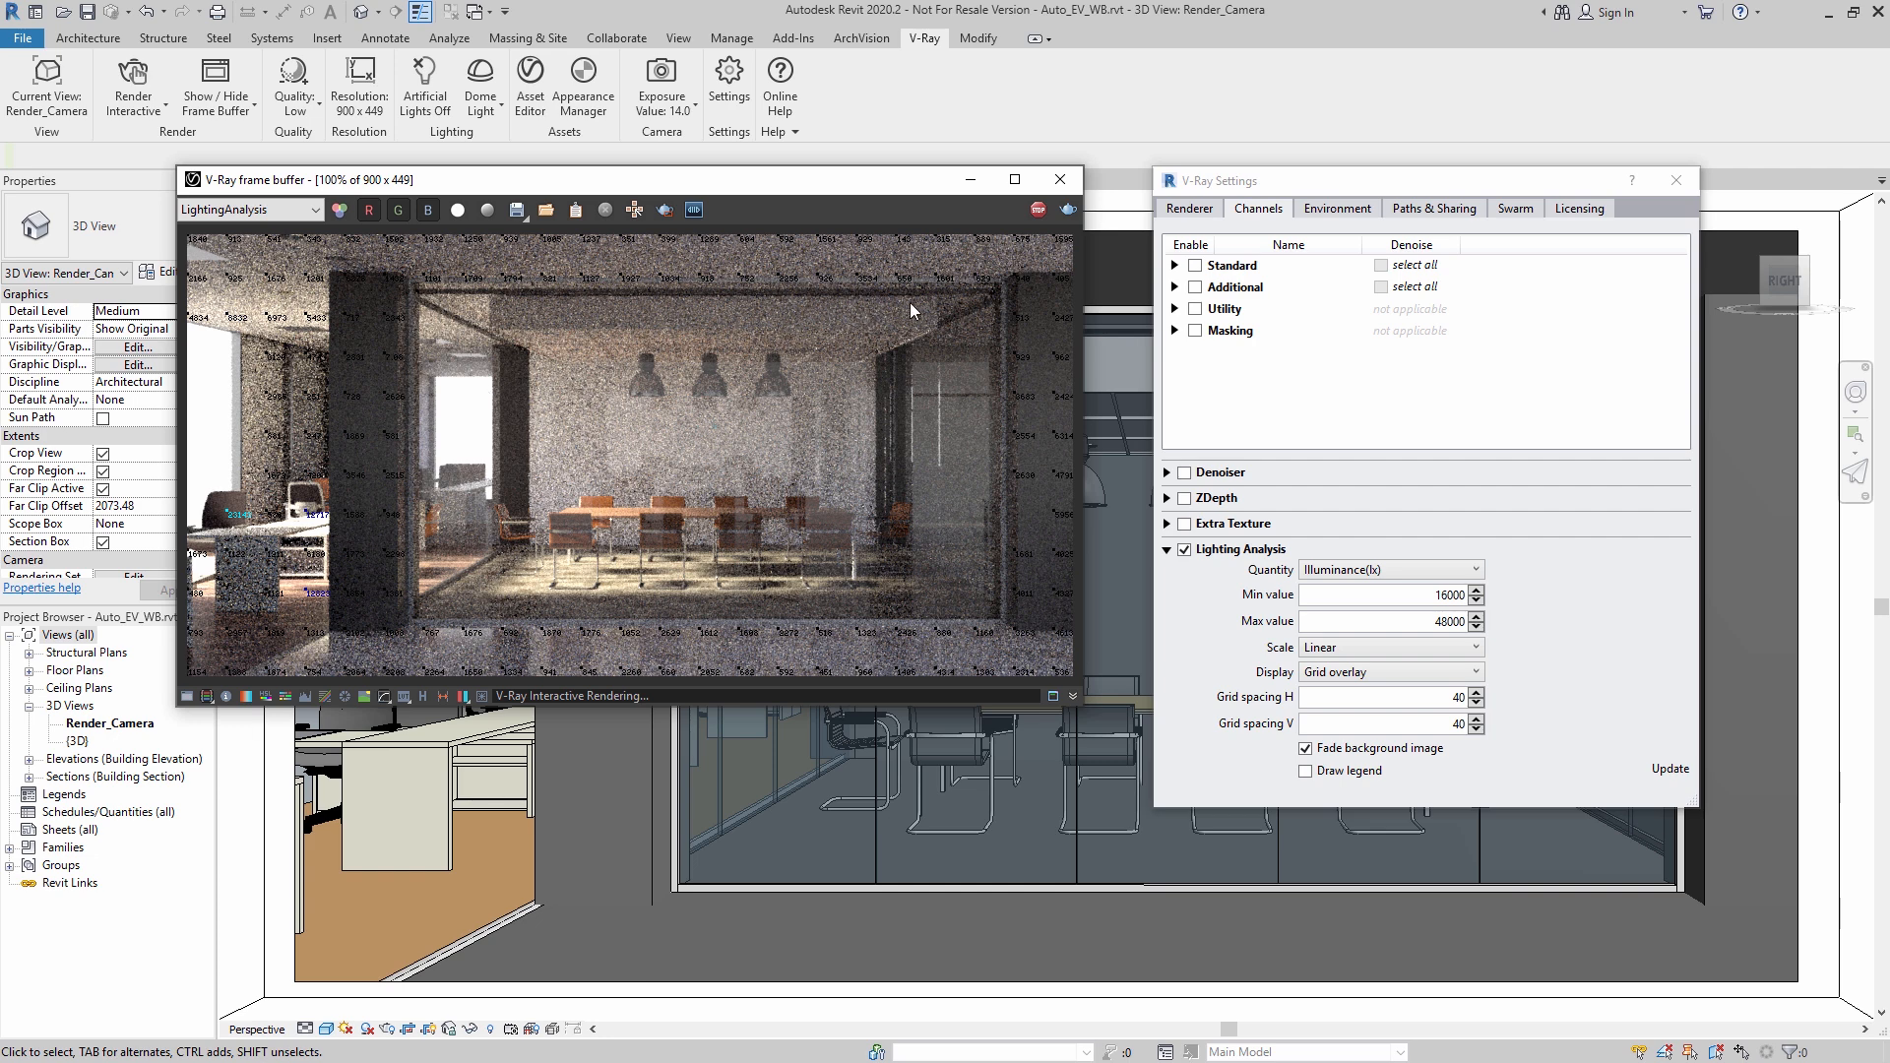
click(1038, 211)
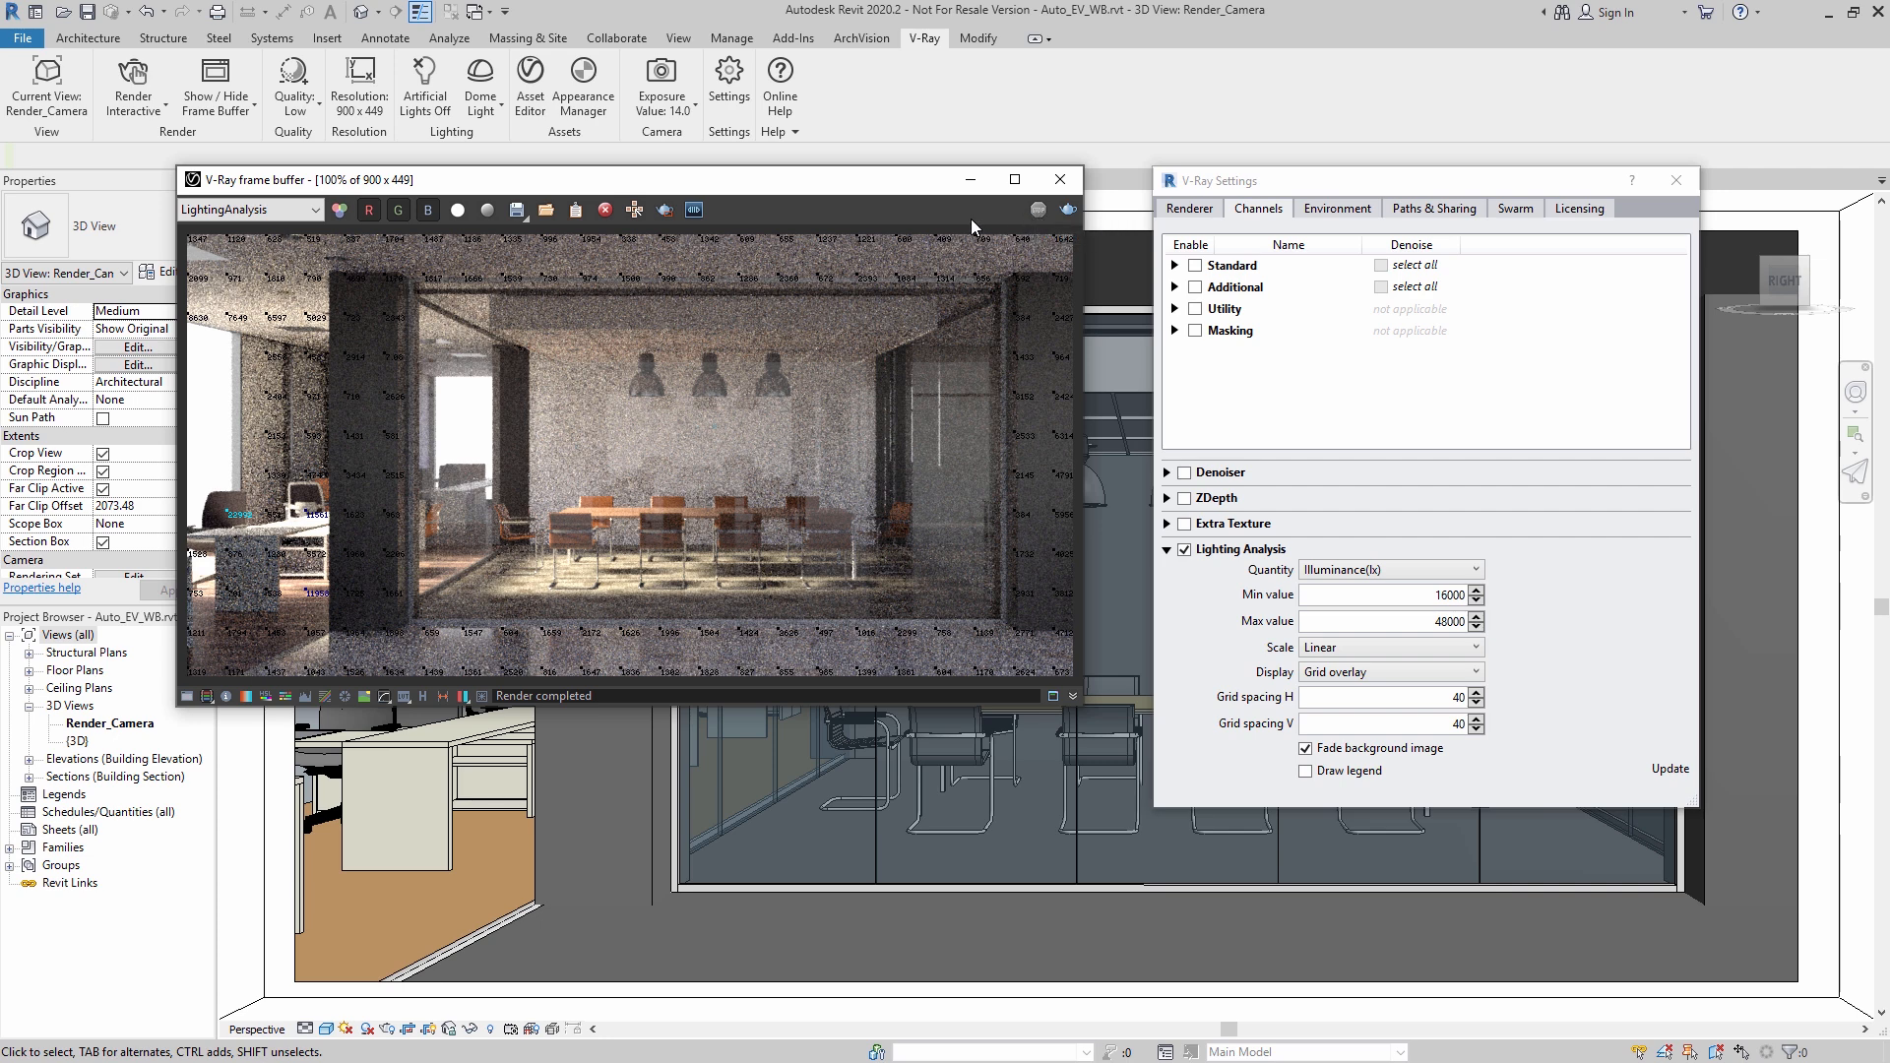
Step: Set the refraction of the Glass_Window_Neutral#1 material to affect All Channels, using its advanced parameters, and close the Asset Editor
click(530, 84)
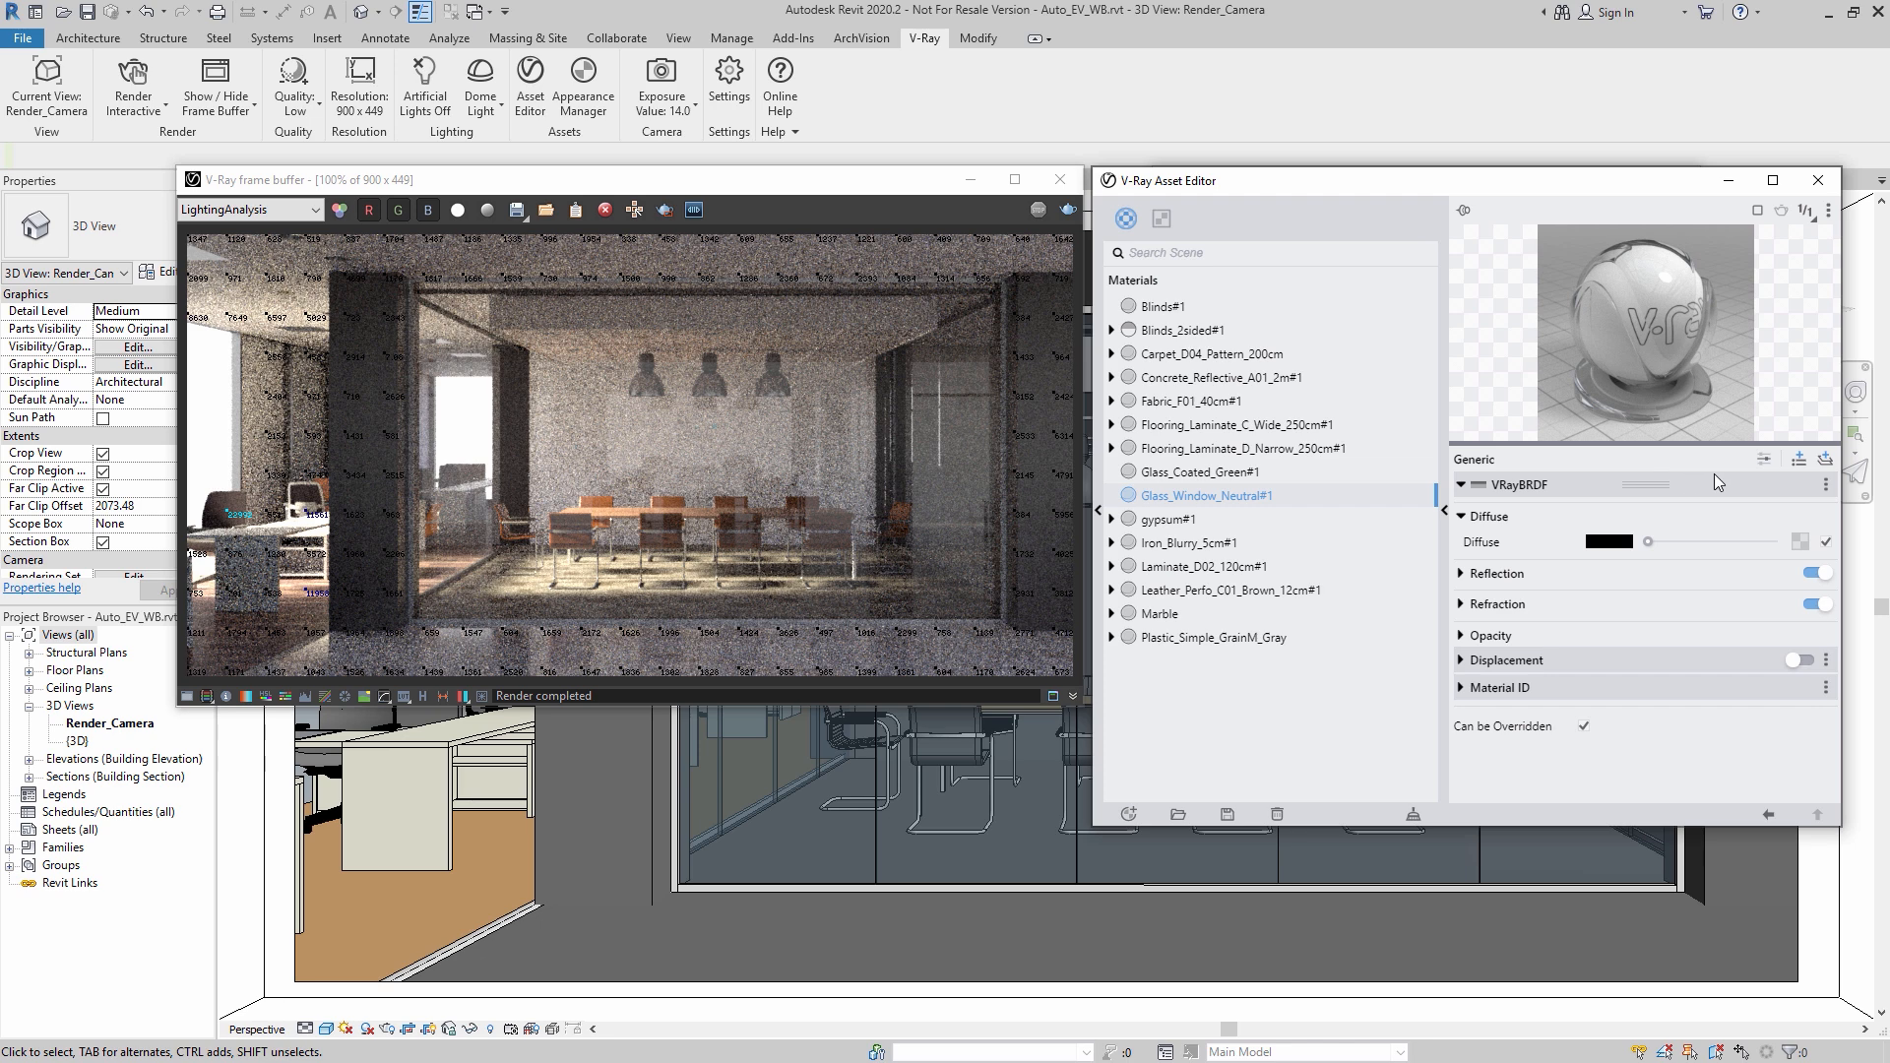
click(1764, 461)
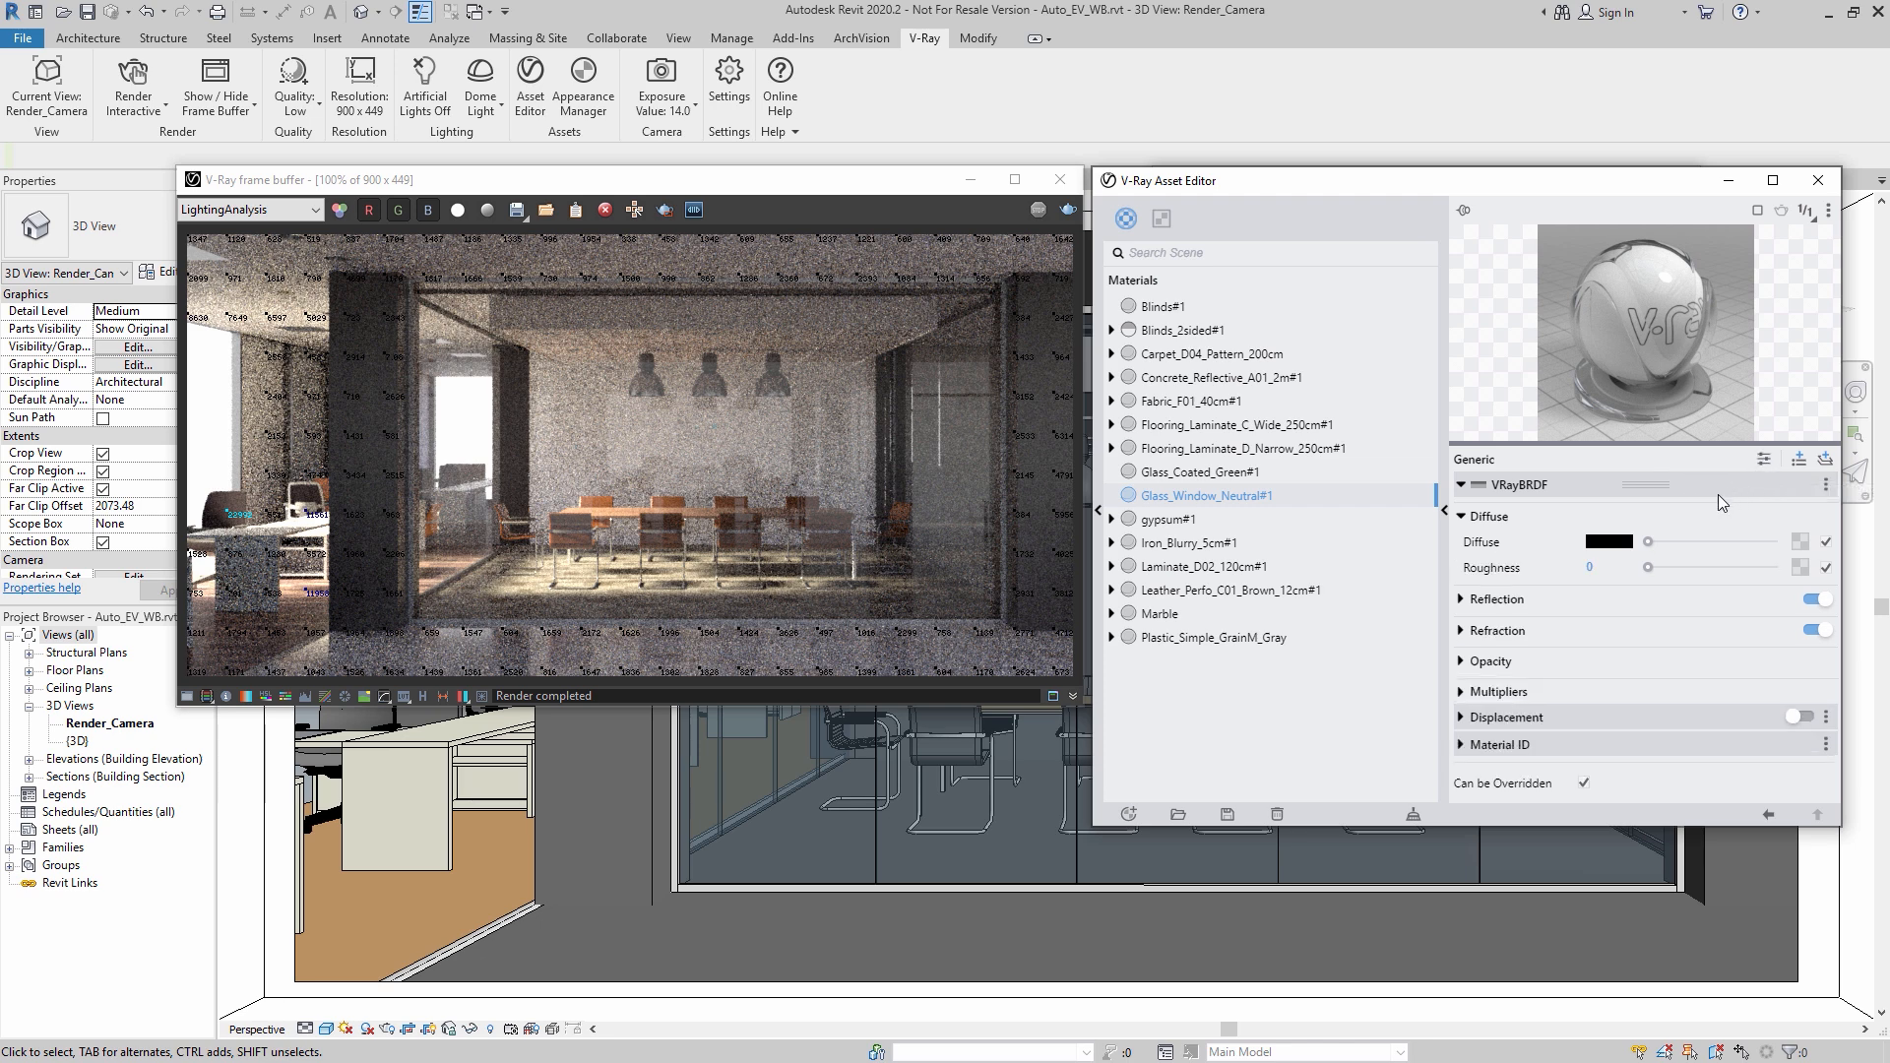
click(1462, 638)
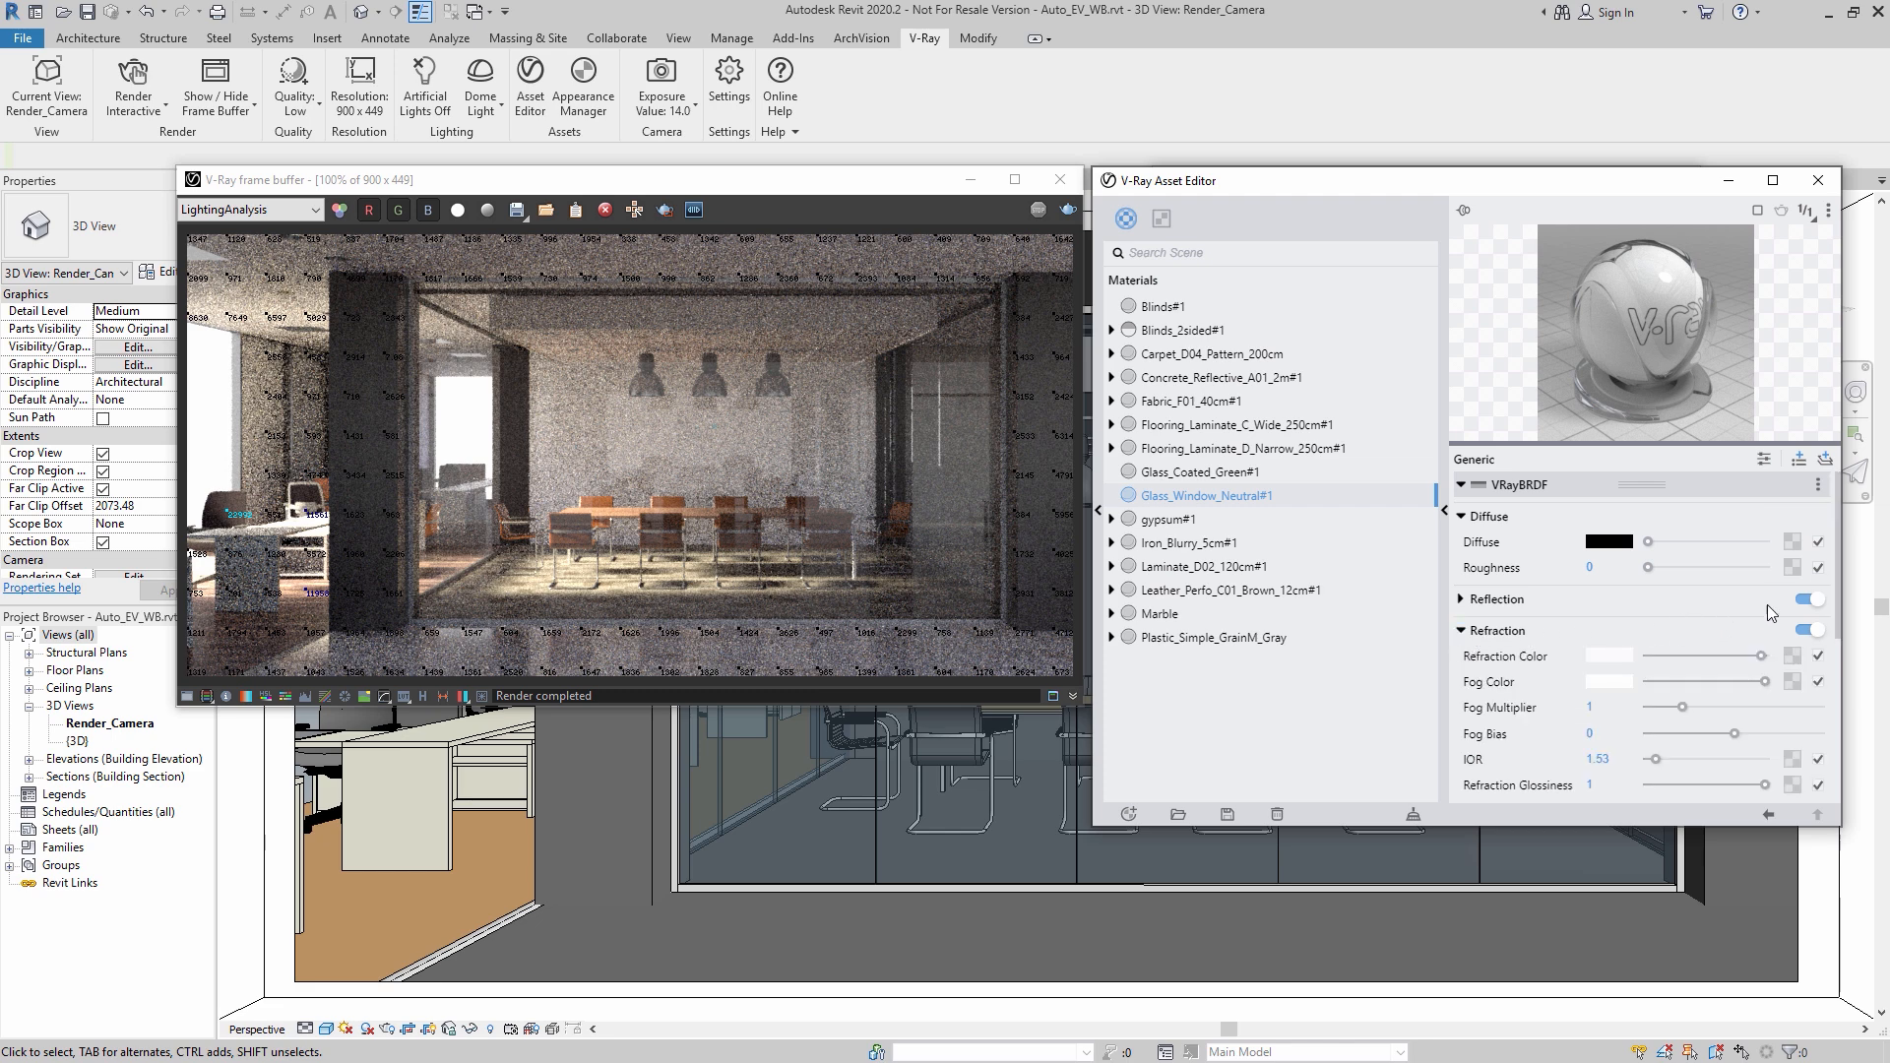
drag(1839, 604, 1841, 728)
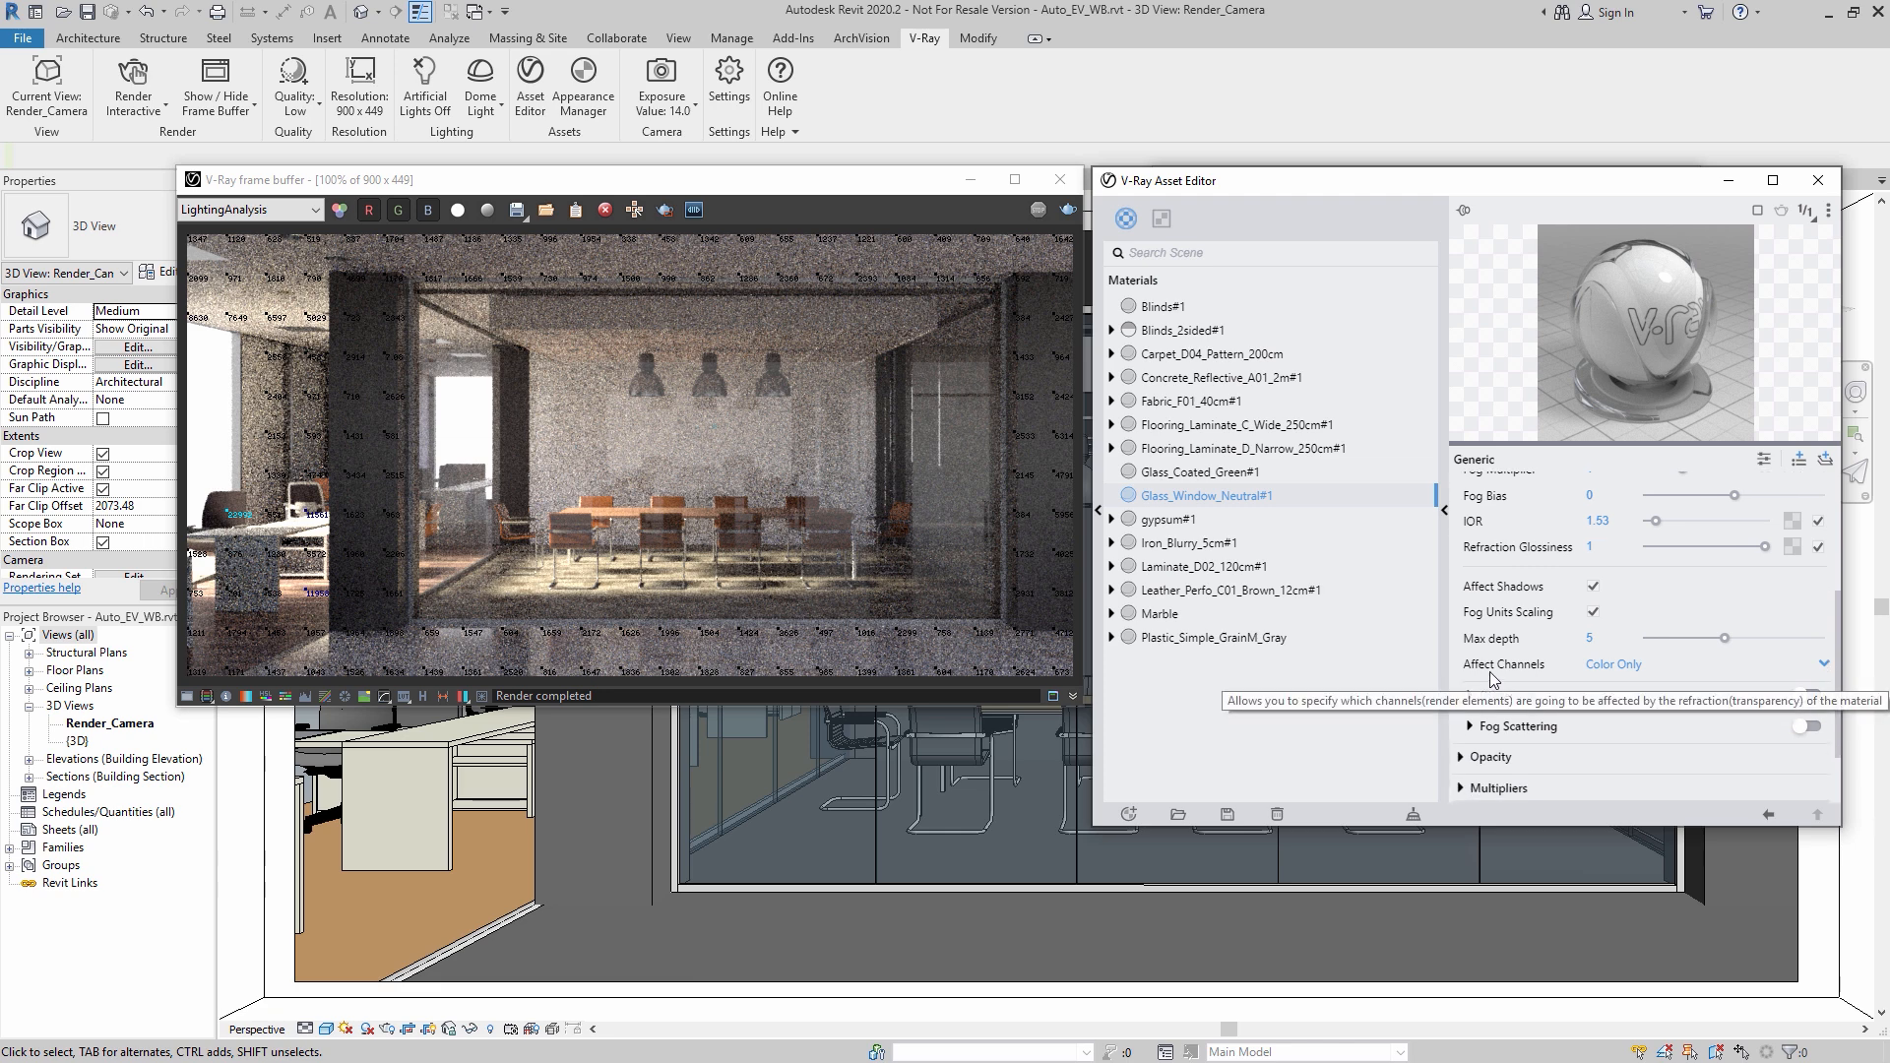
click(1637, 670)
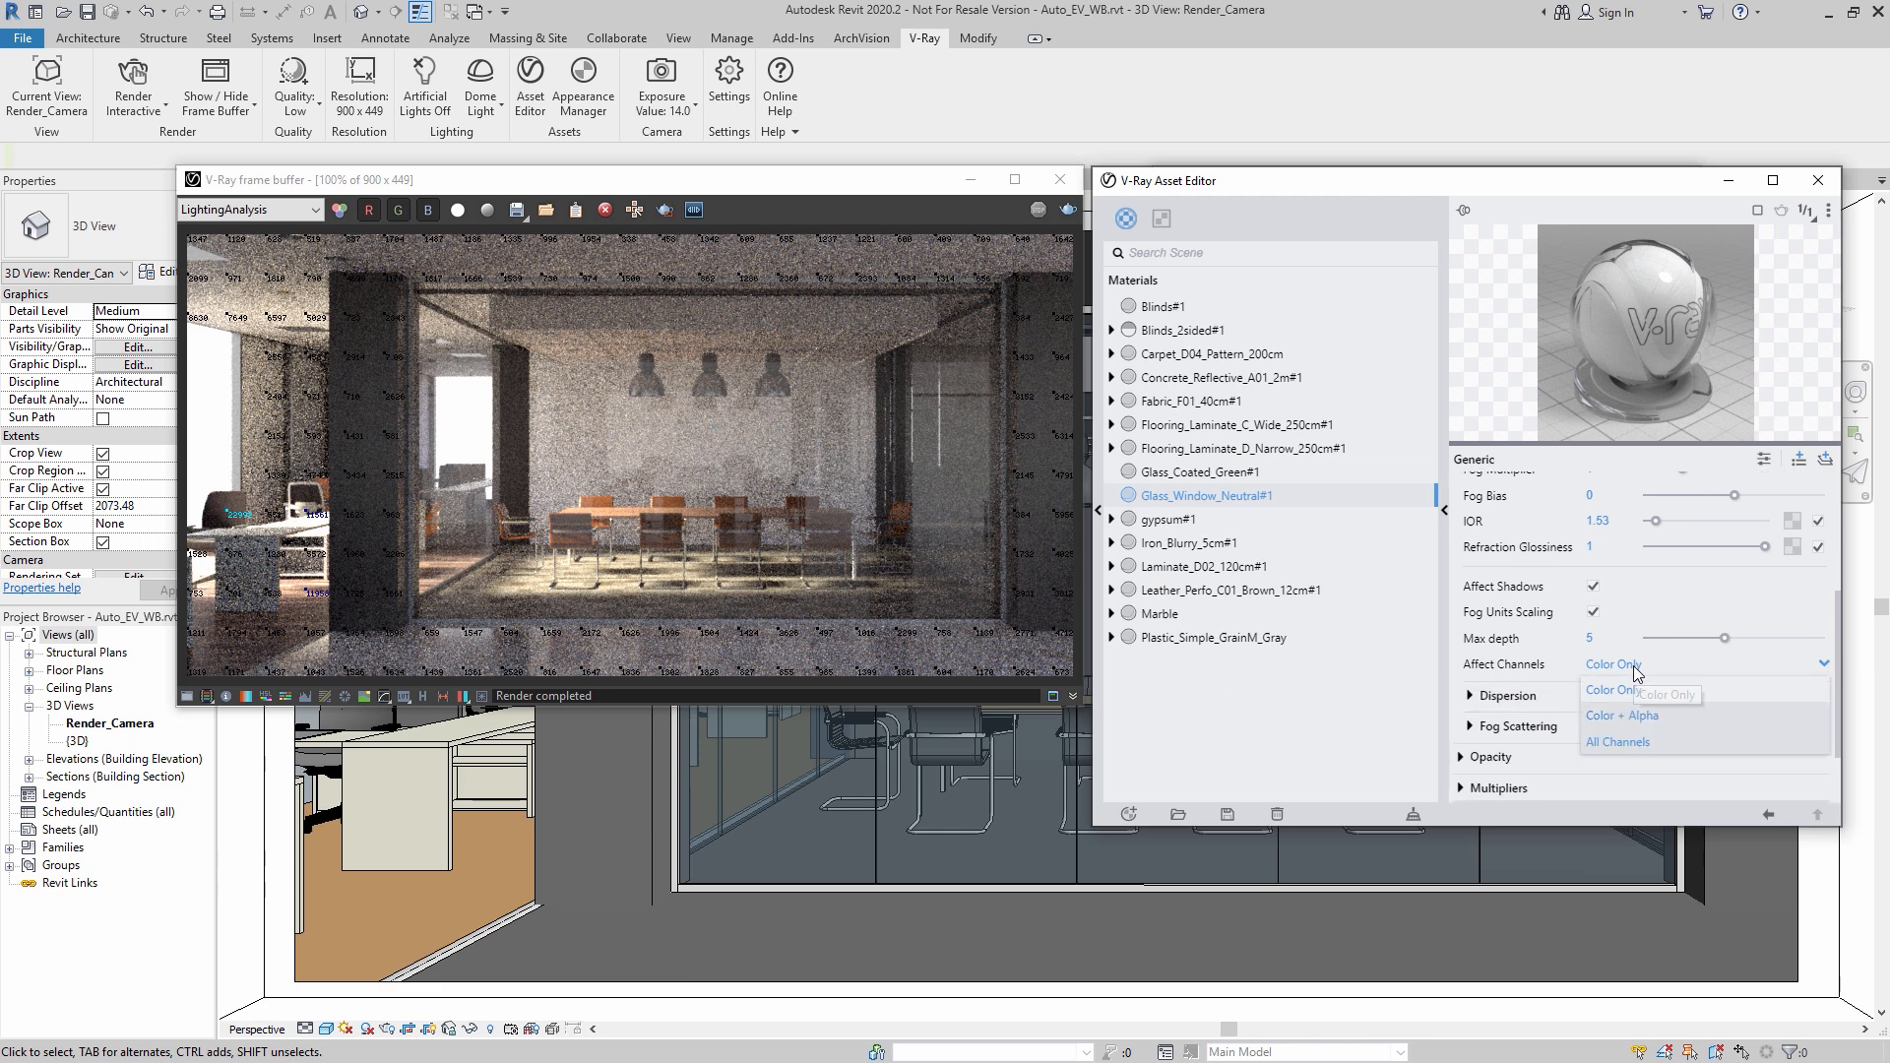
click(1633, 744)
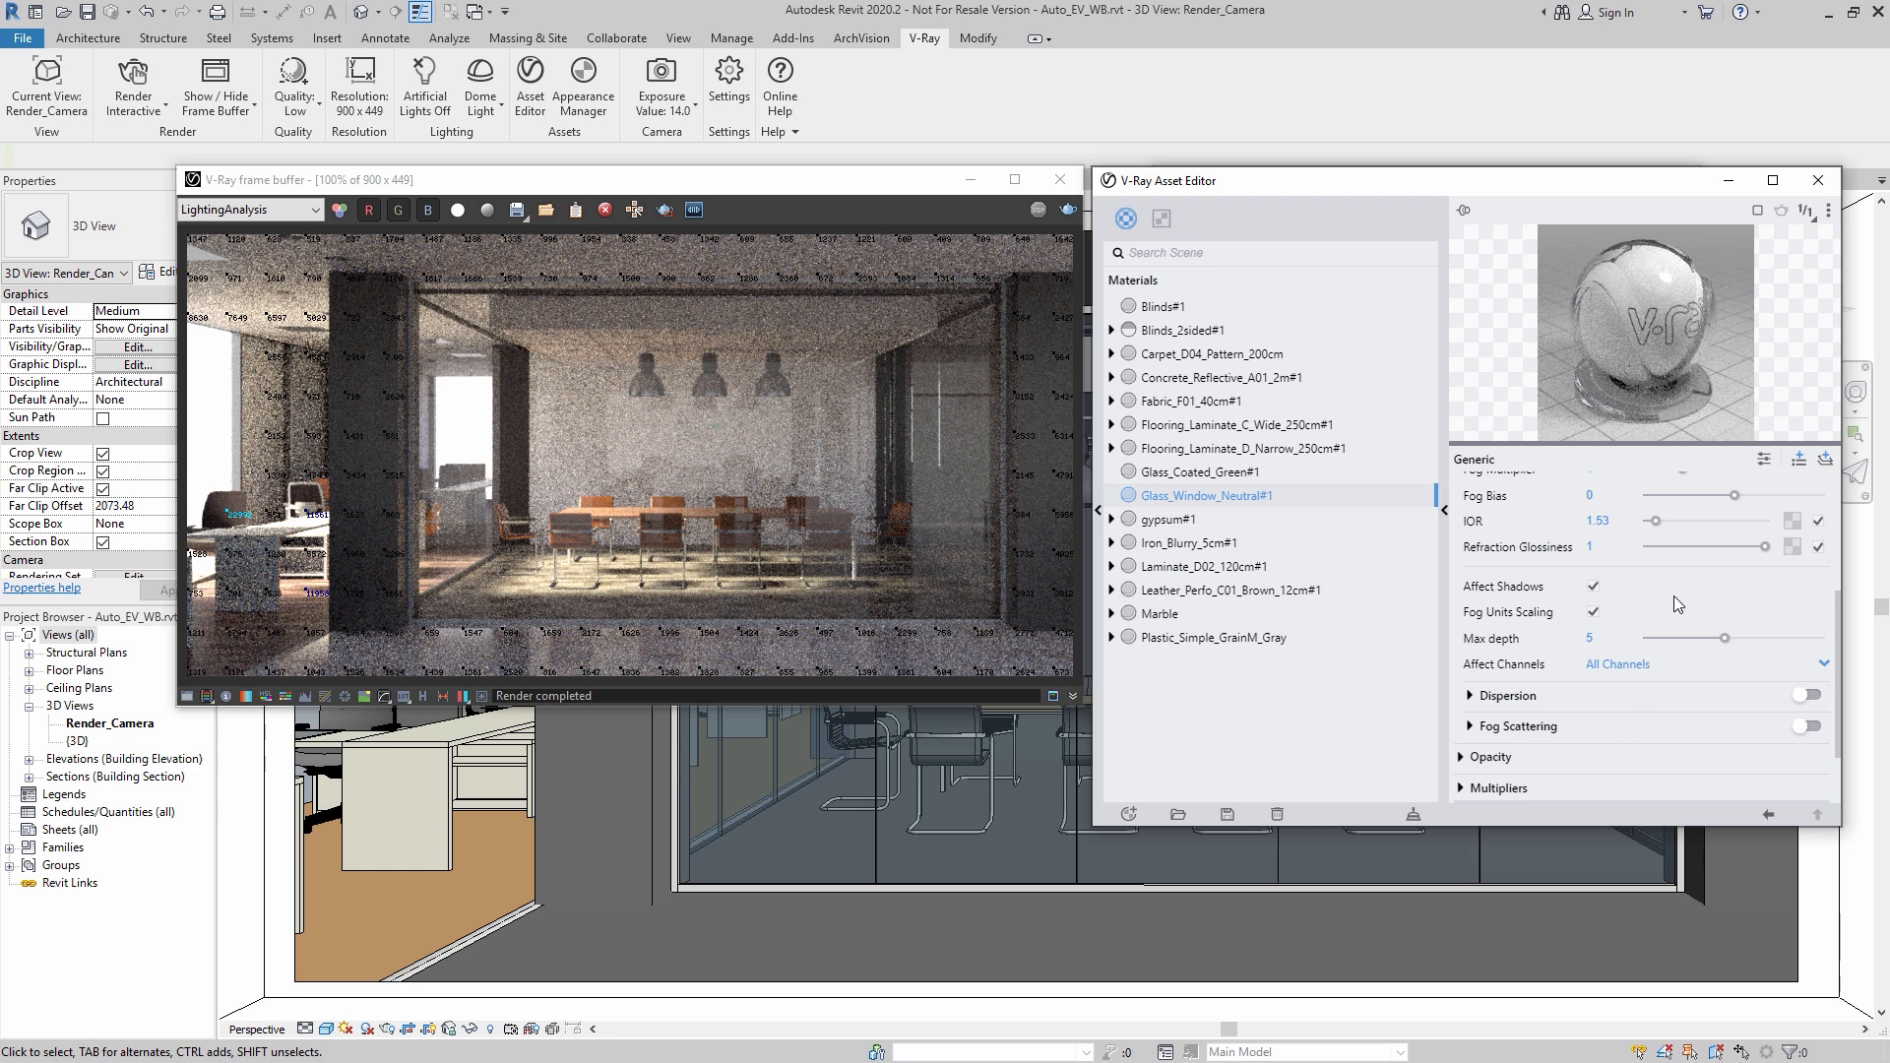
click(1819, 182)
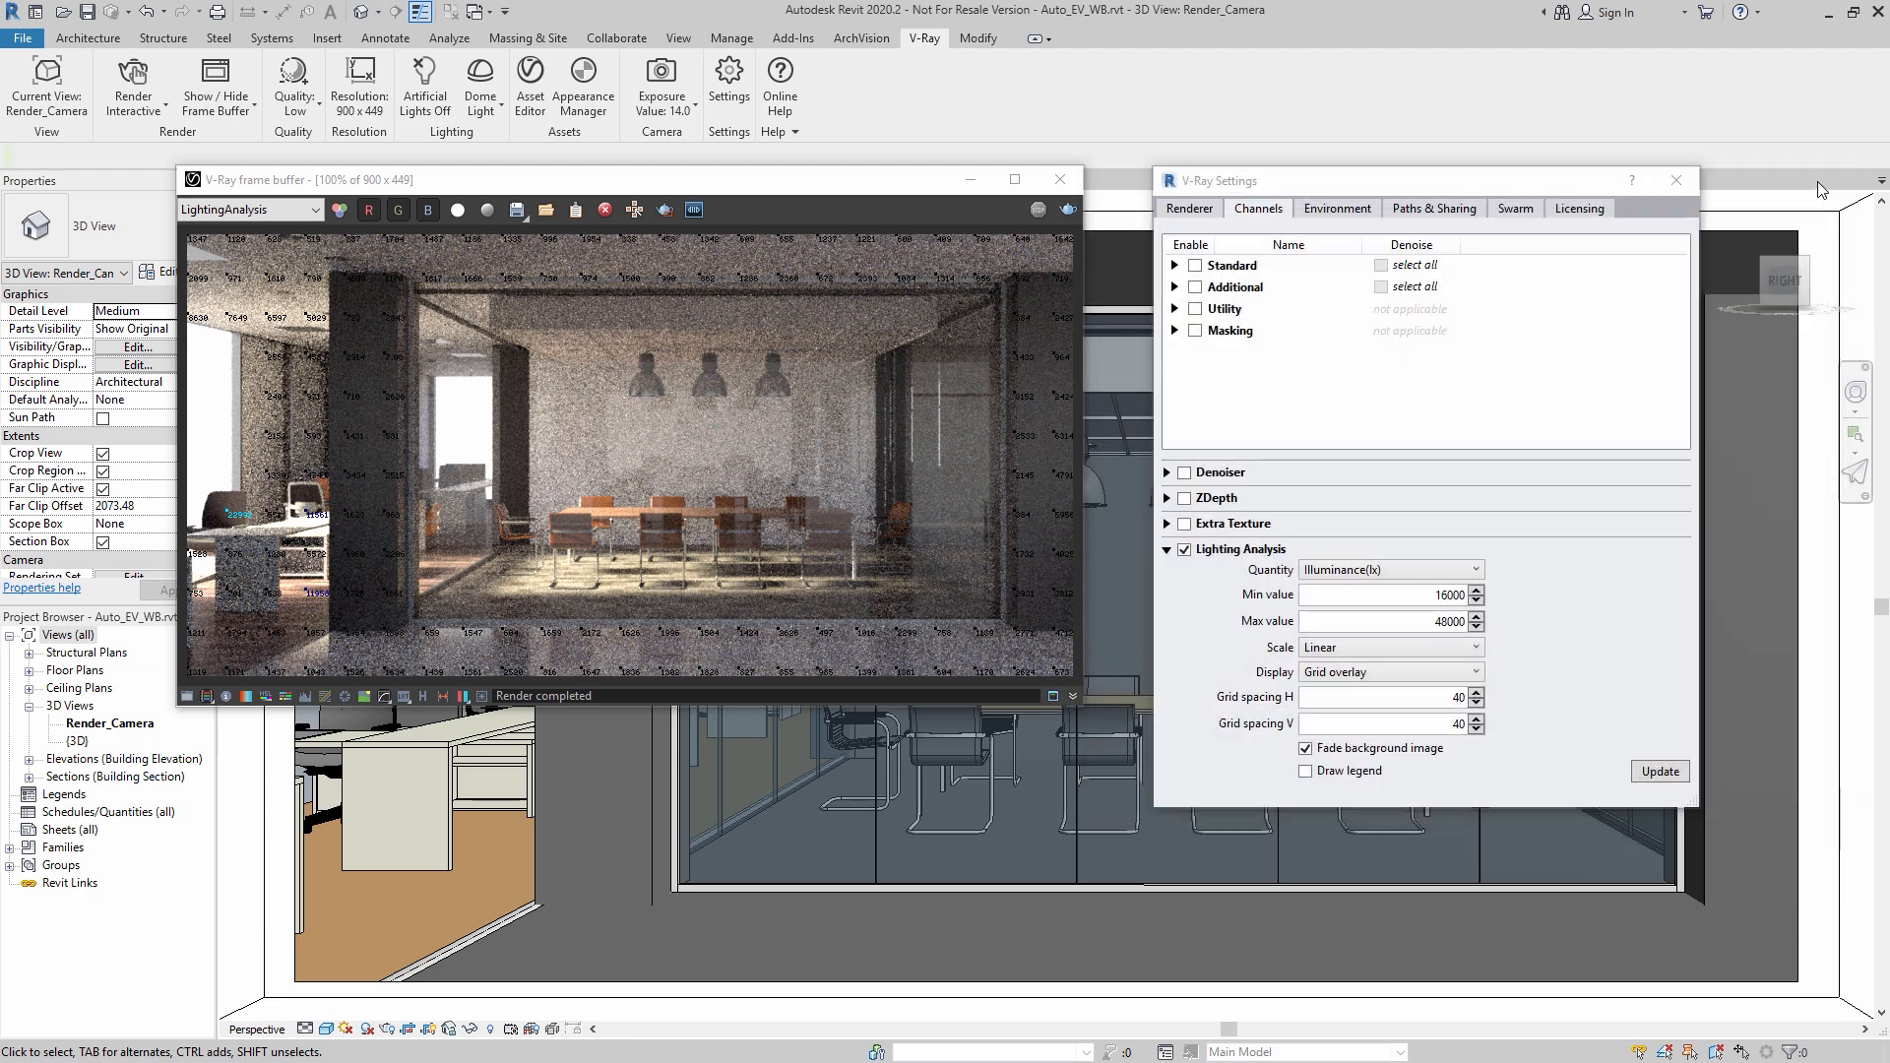
Step: Run a production render of the camera view and show its LightingAnalysis channel
click(136, 112)
click(157, 144)
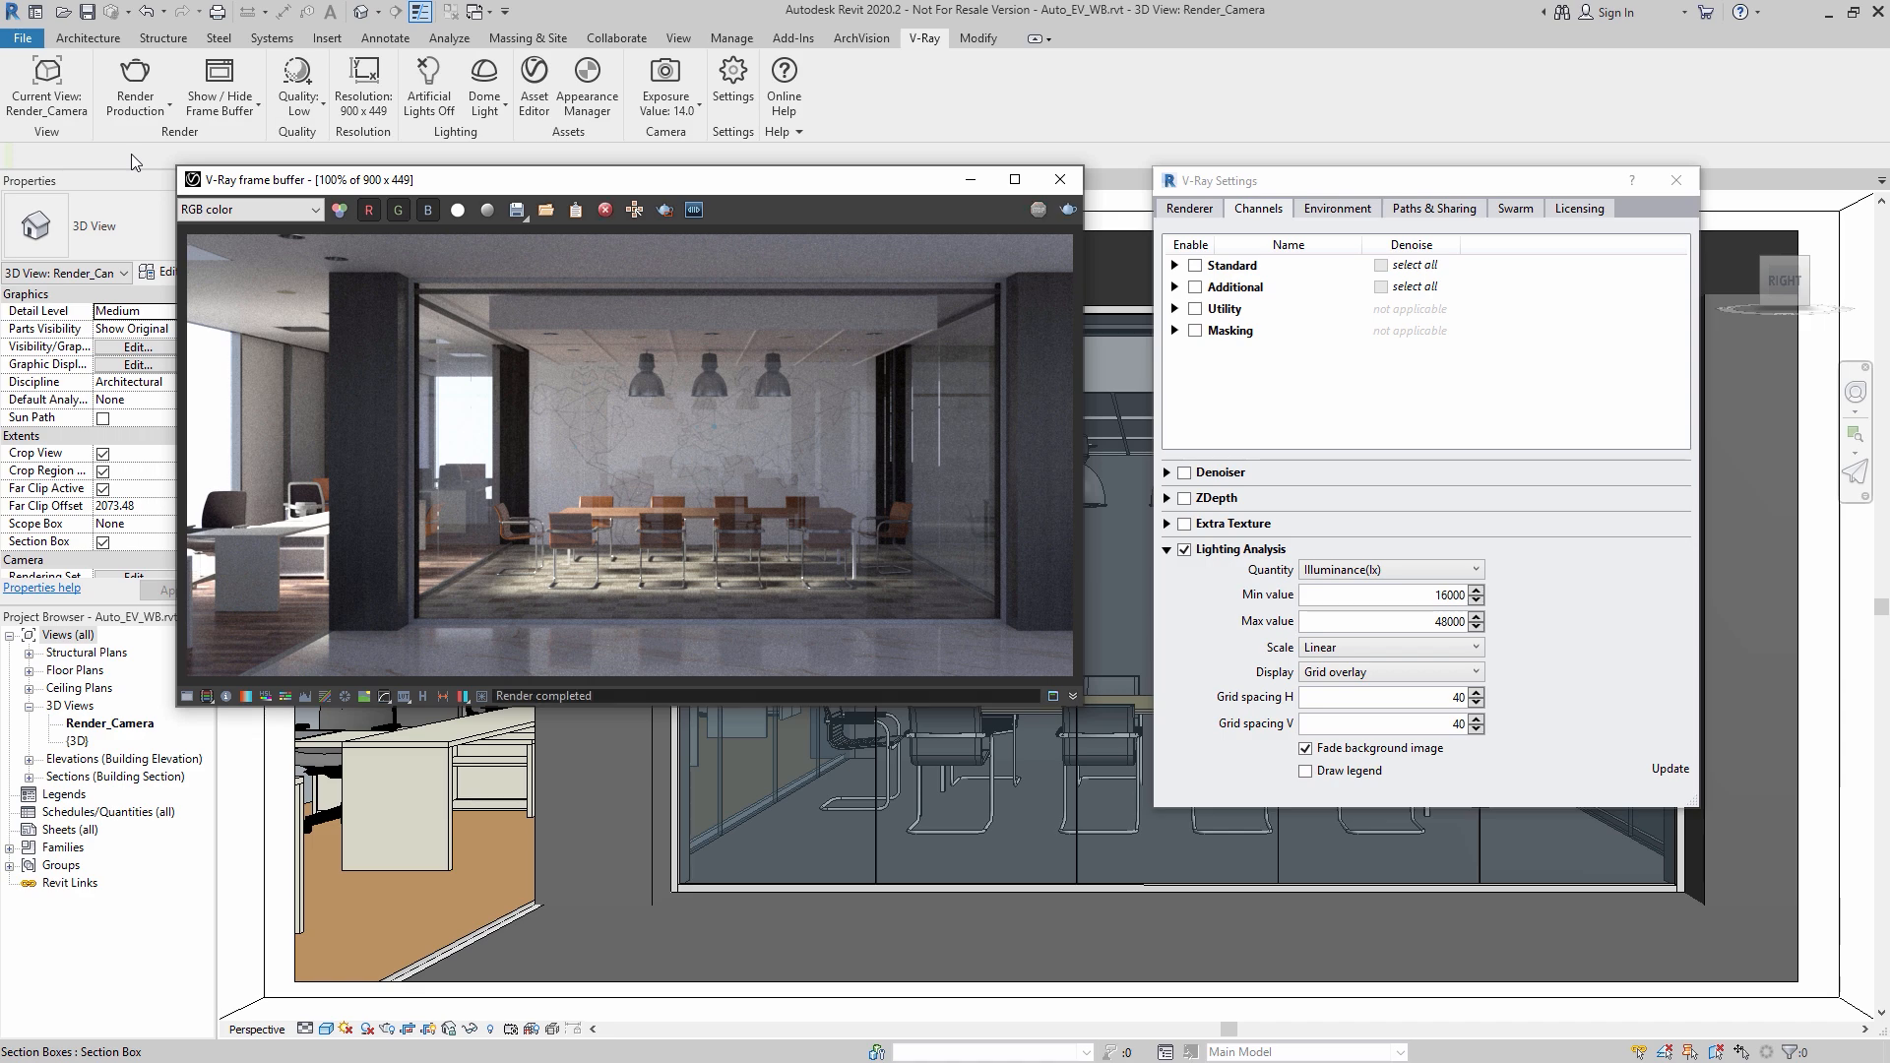
click(258, 210)
click(279, 260)
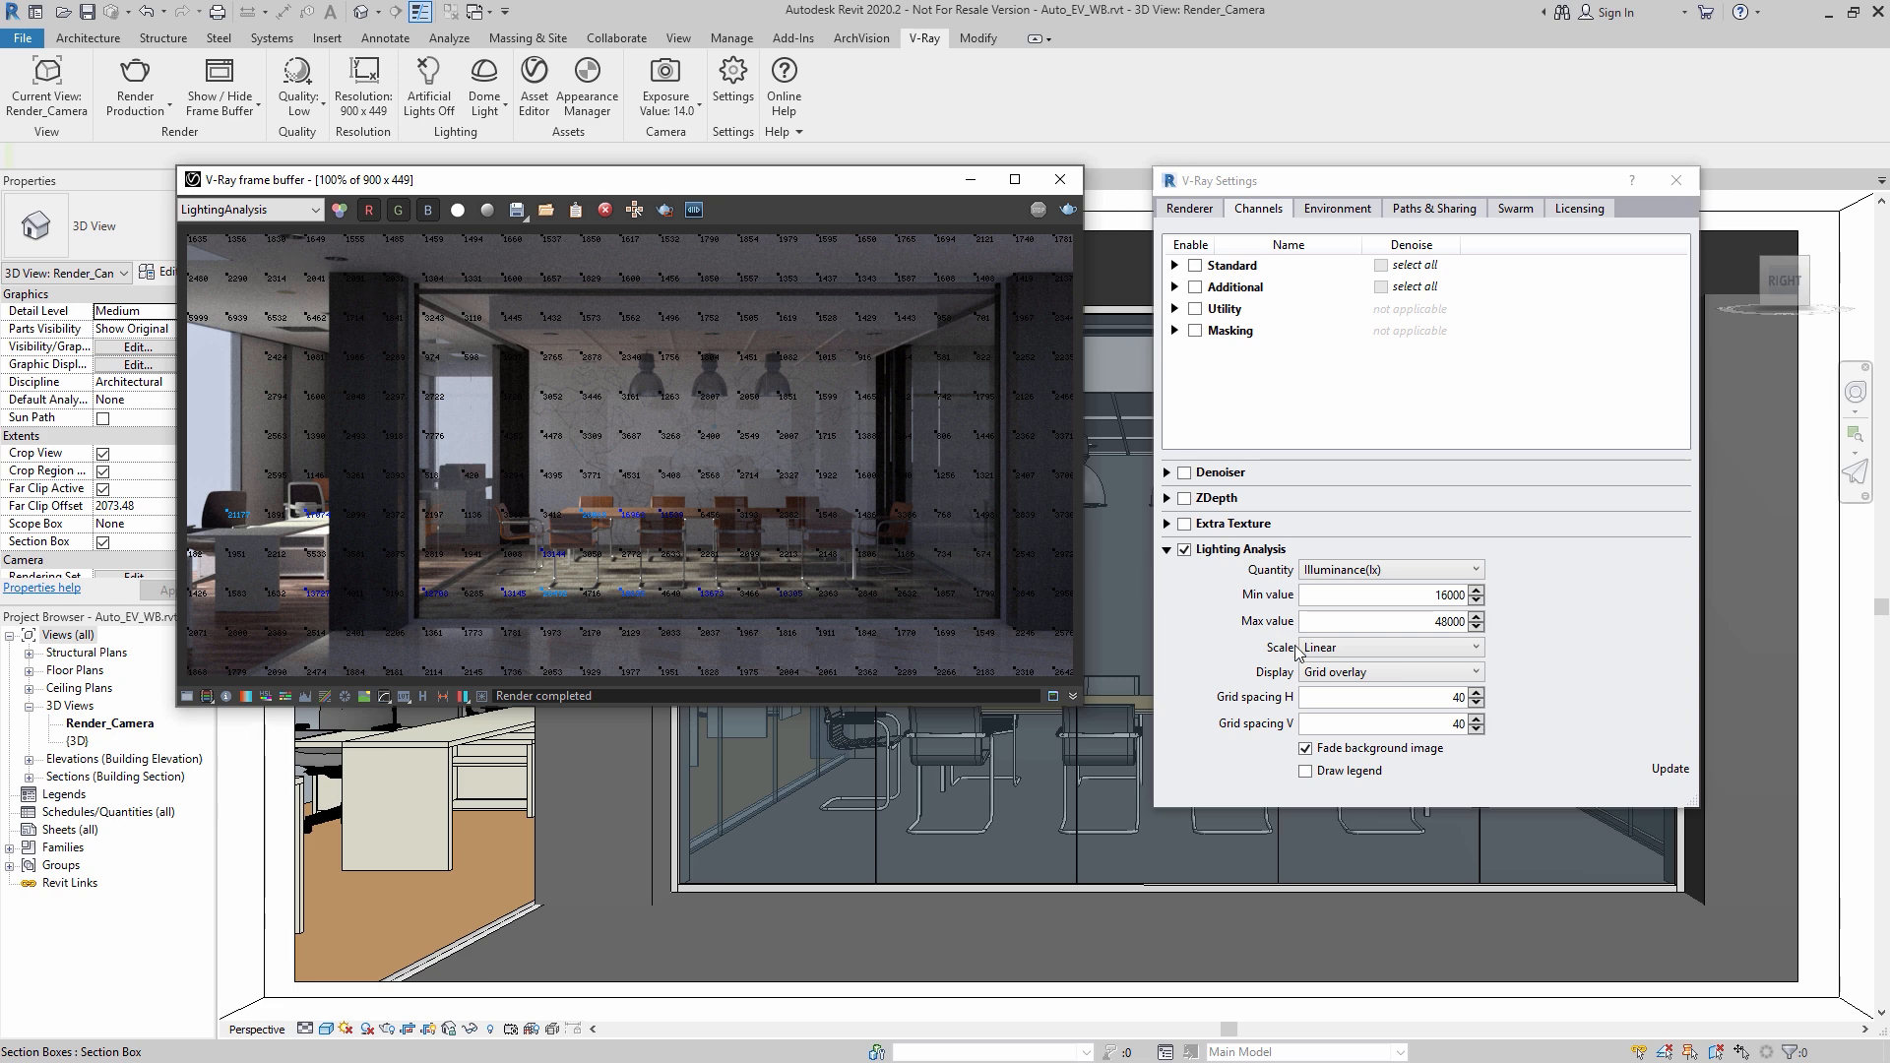
Step: Set the lighting analysis grid spacing to 30 horizontally and 30 vertically, and update the image
double_click(1435, 697)
text(30)
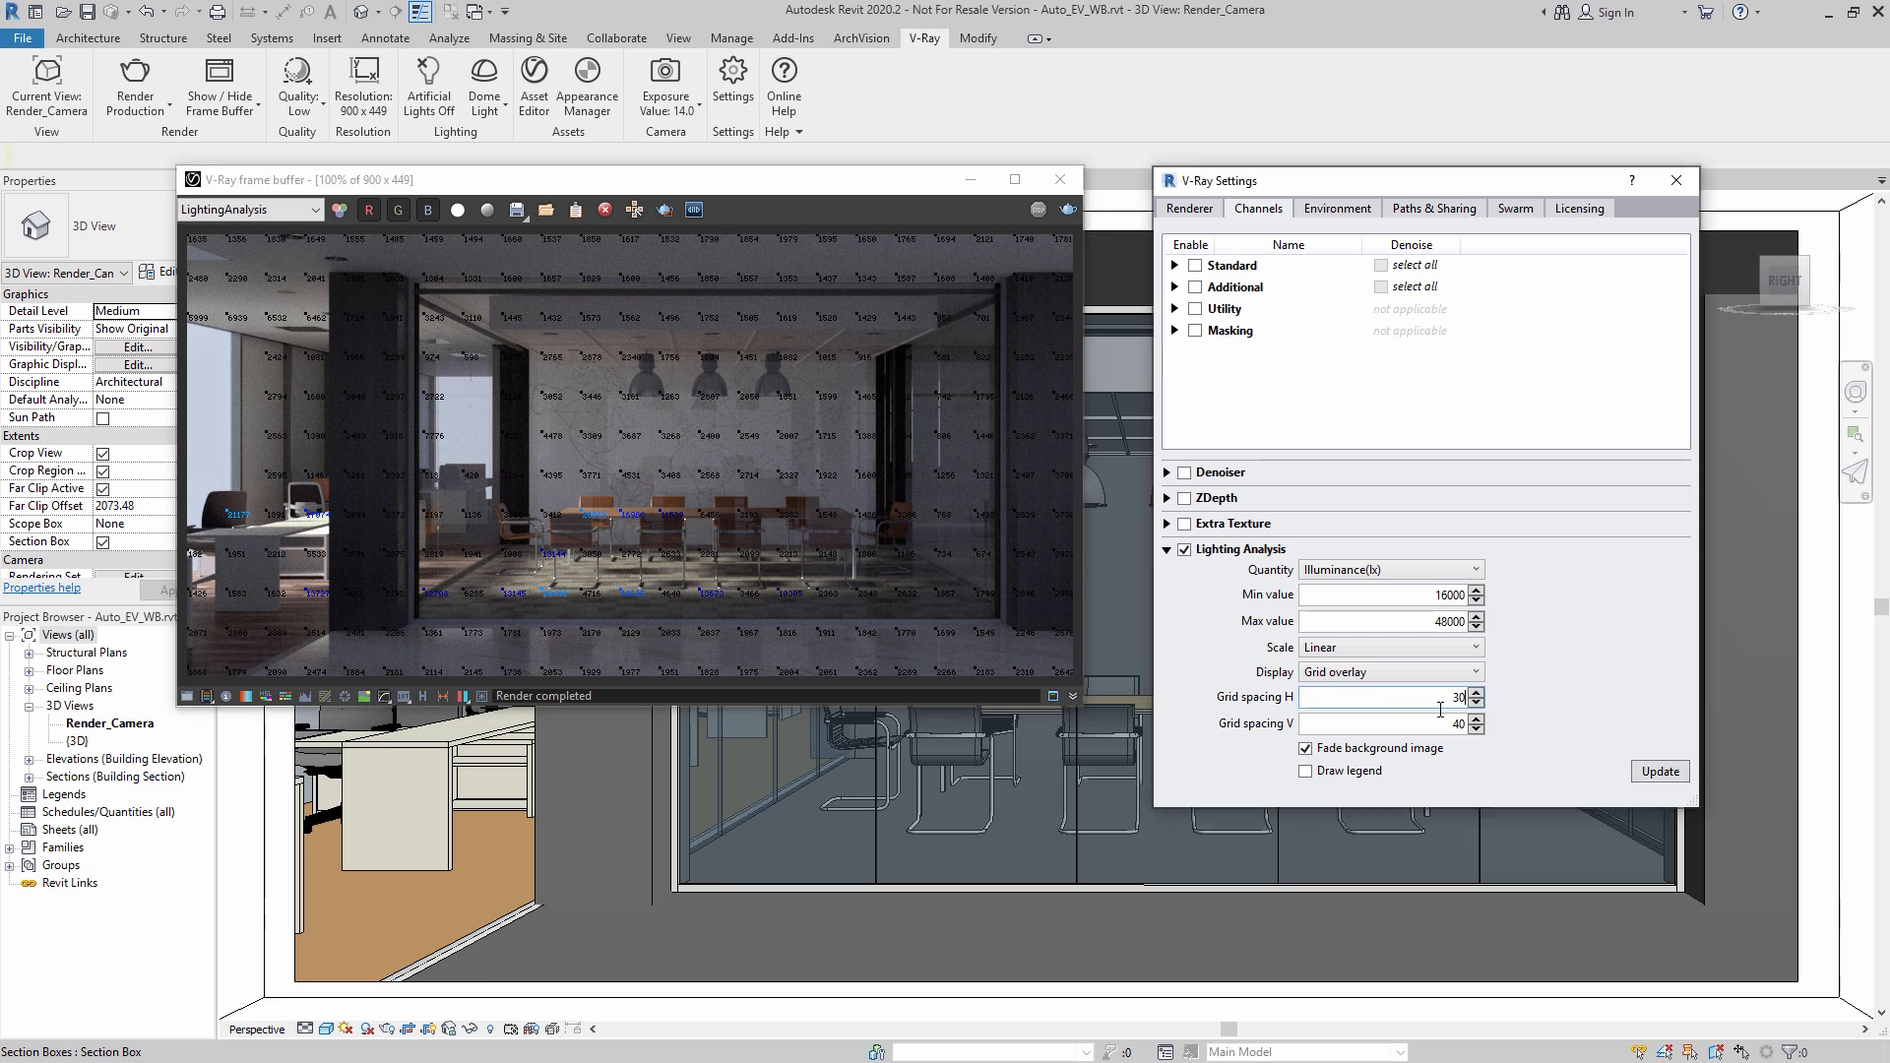
double_click(1447, 723)
text(30)
click(1646, 782)
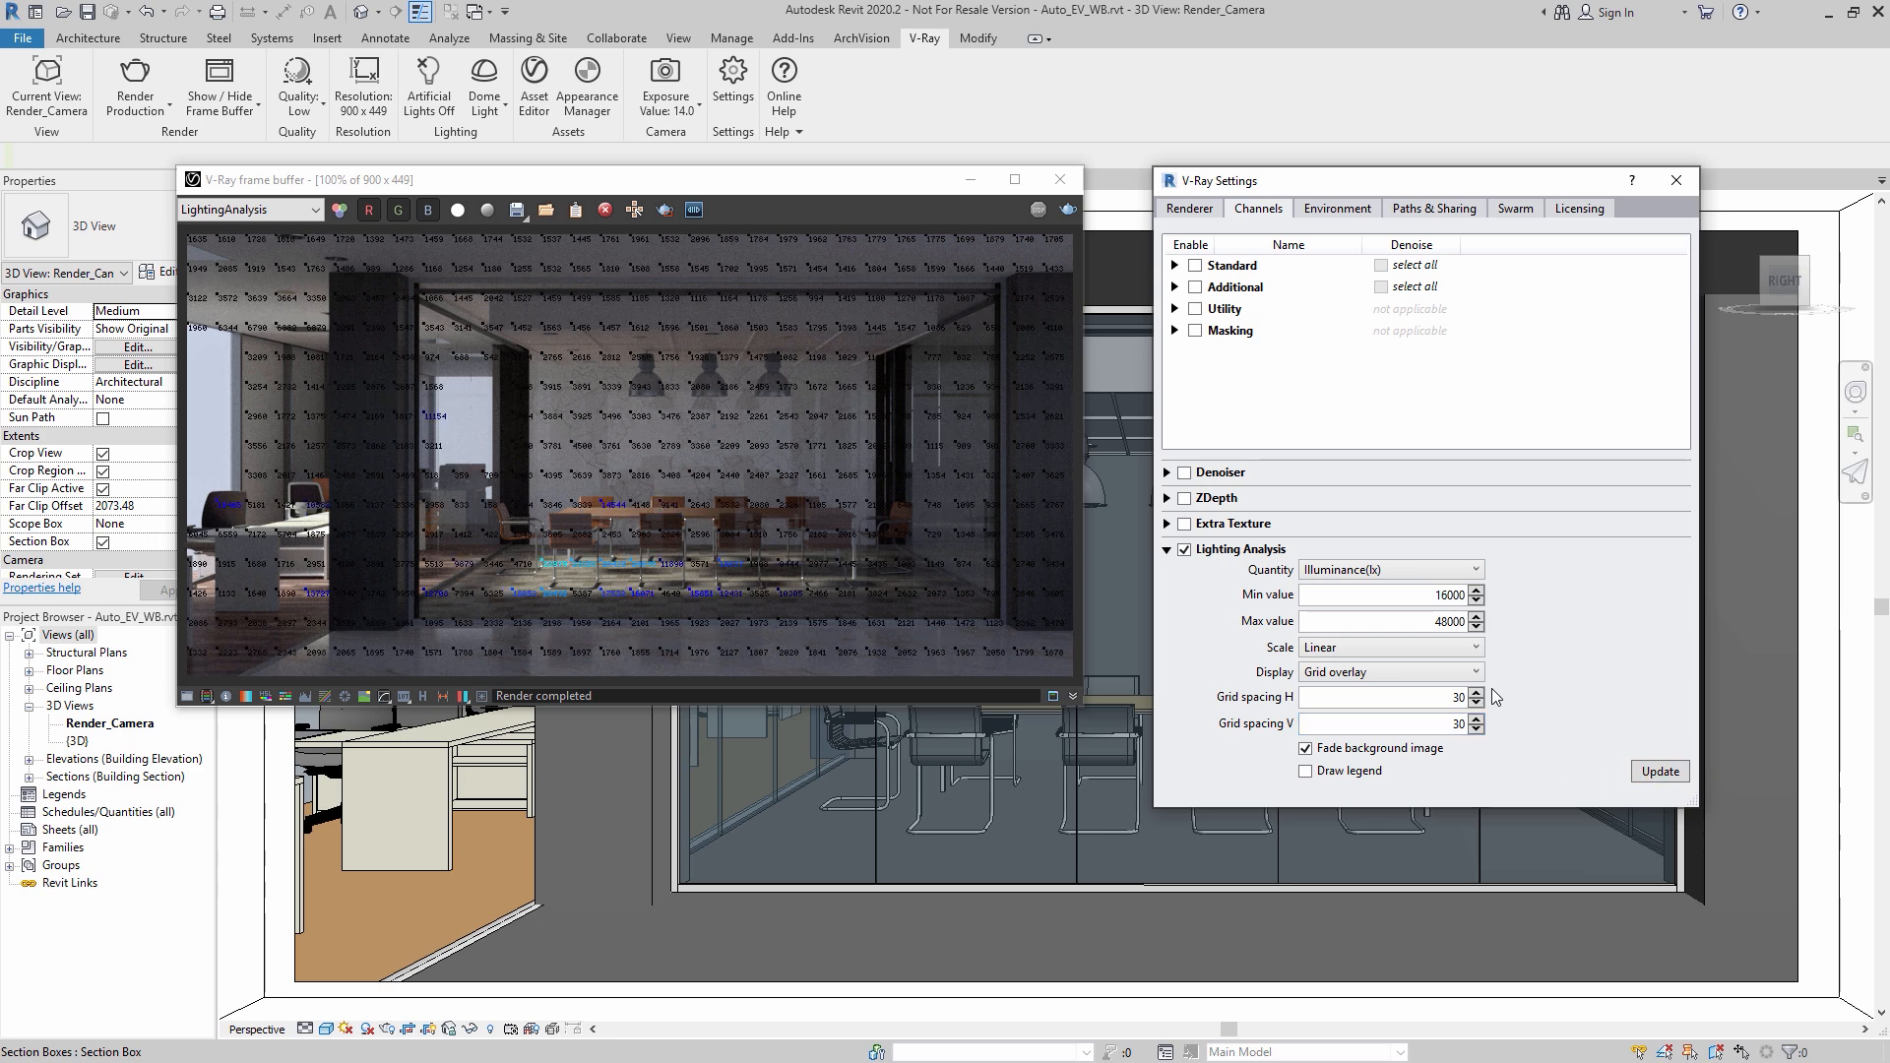
Step: Set the lighting analysis range to a minimum of 100 and a maximum of 32000 lx, and update the image
double_click(1436, 595)
text(100)
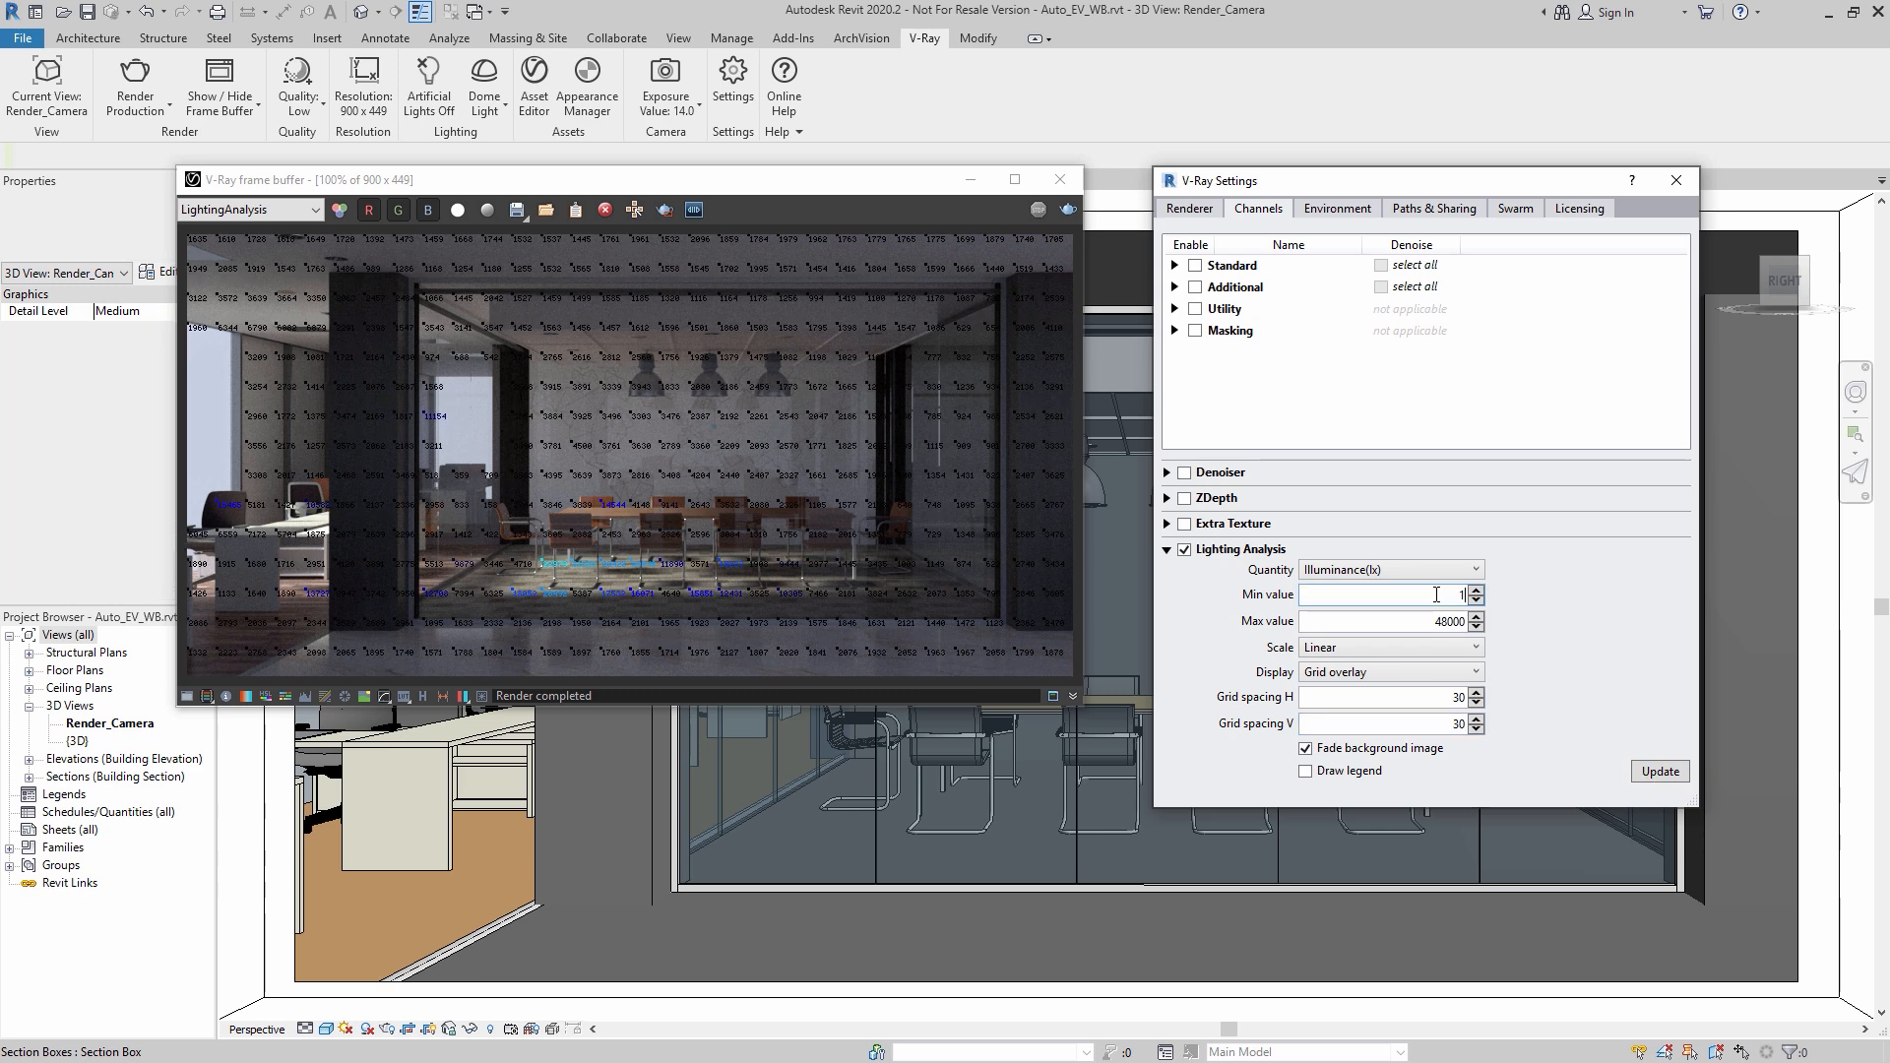
double_click(1436, 622)
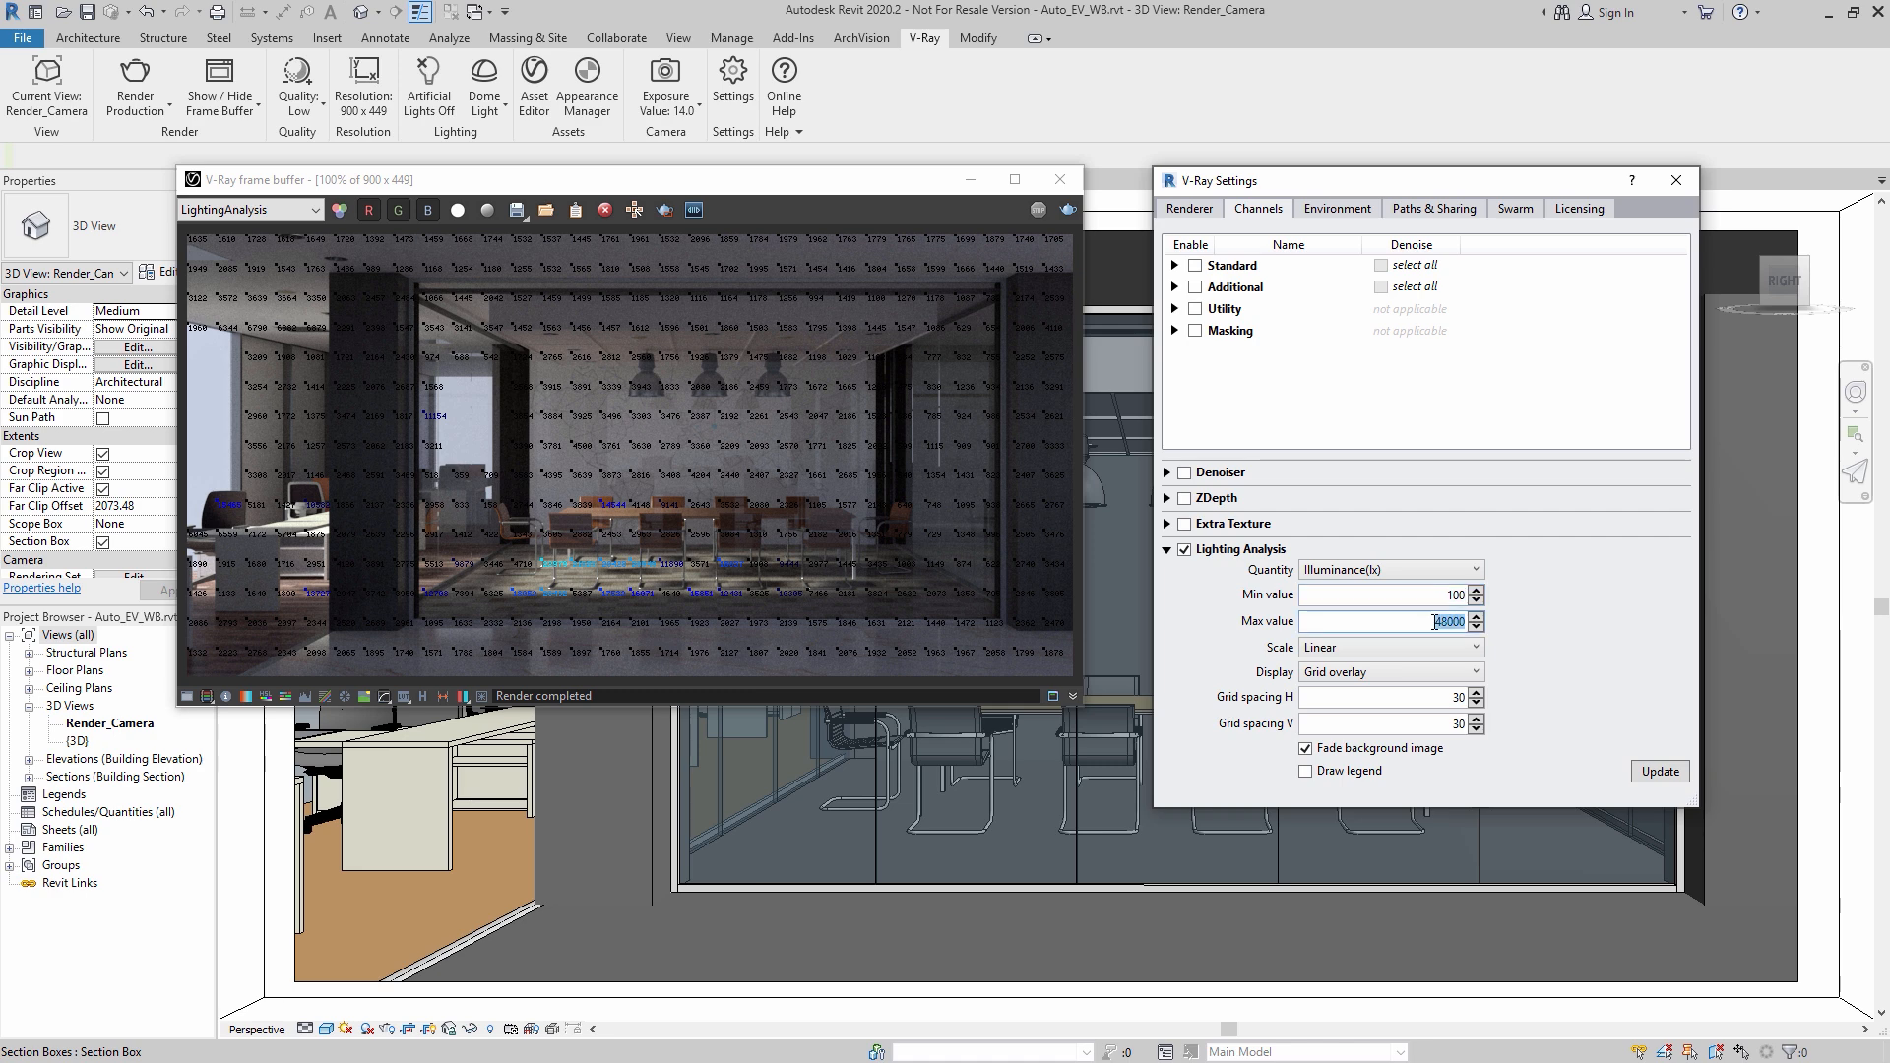
text(32000)
click(1659, 772)
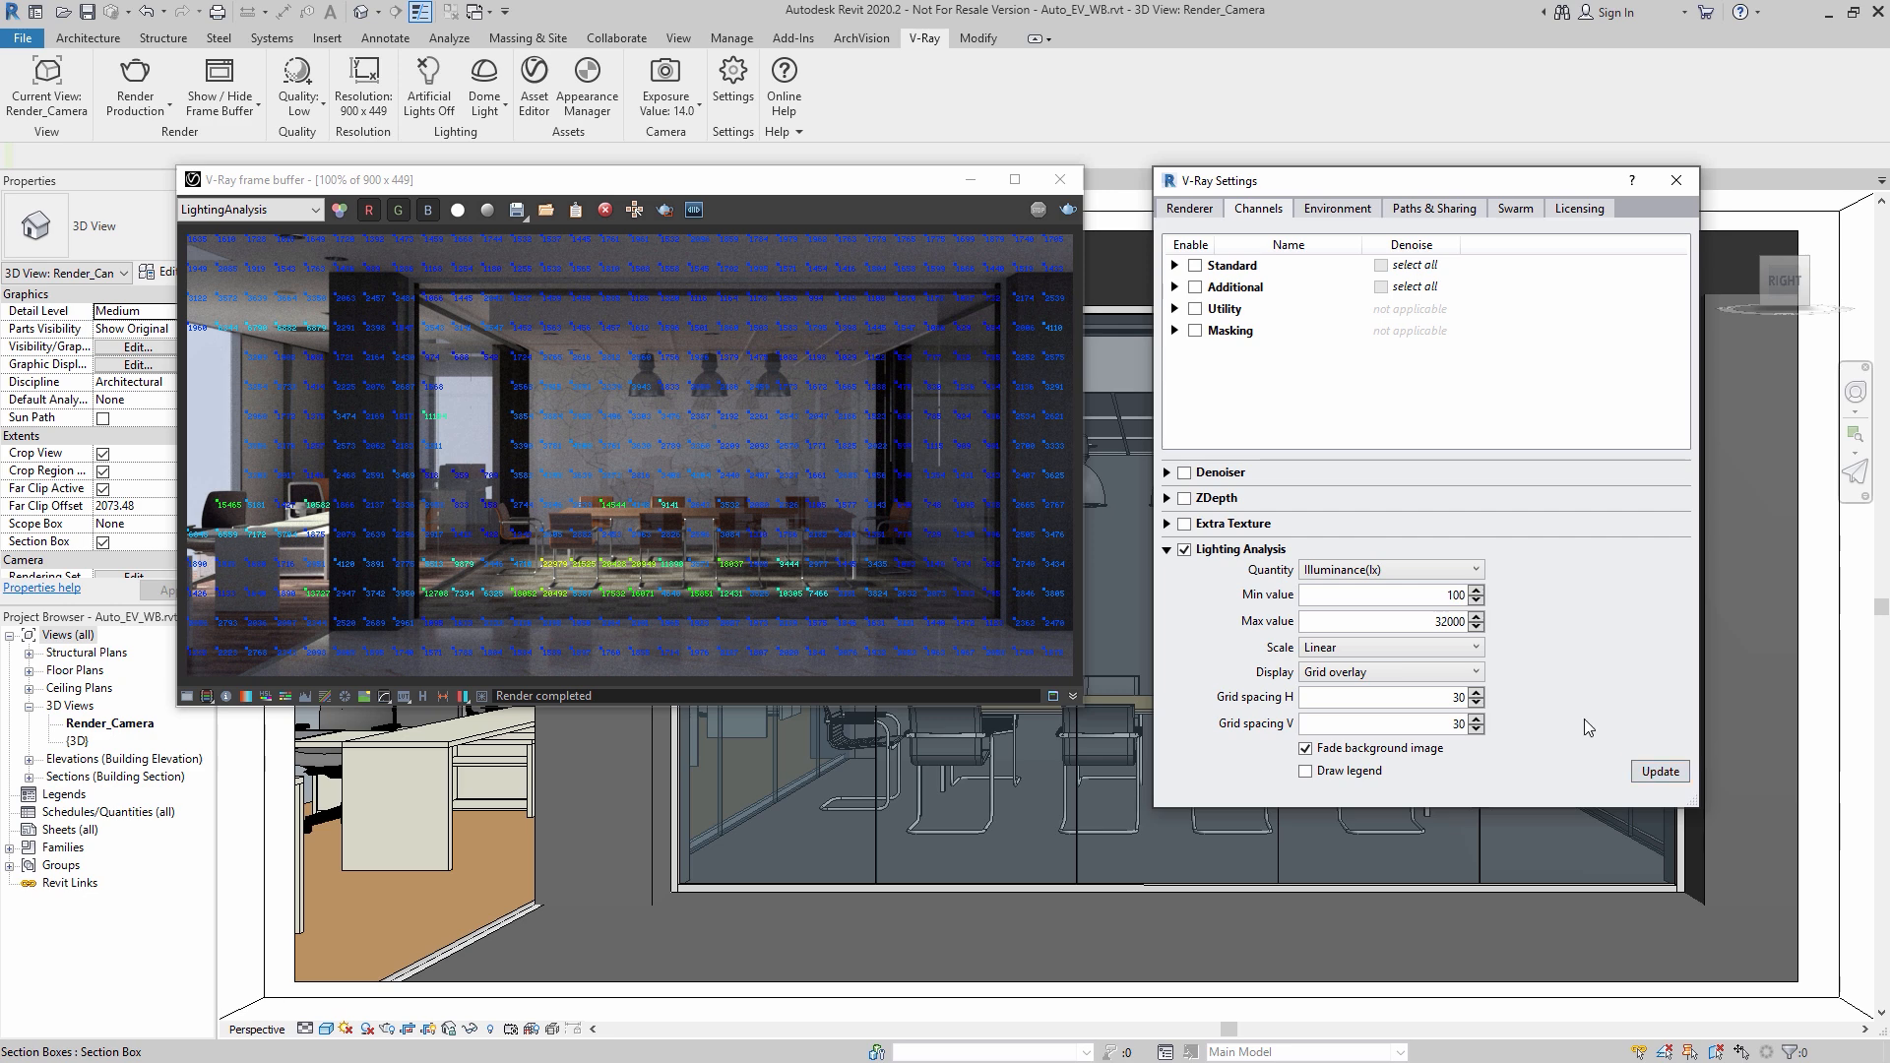
Step: Switch the lighting analysis display to False colors with a drawn legend, update the image, and close the V-Ray settings
click(1476, 673)
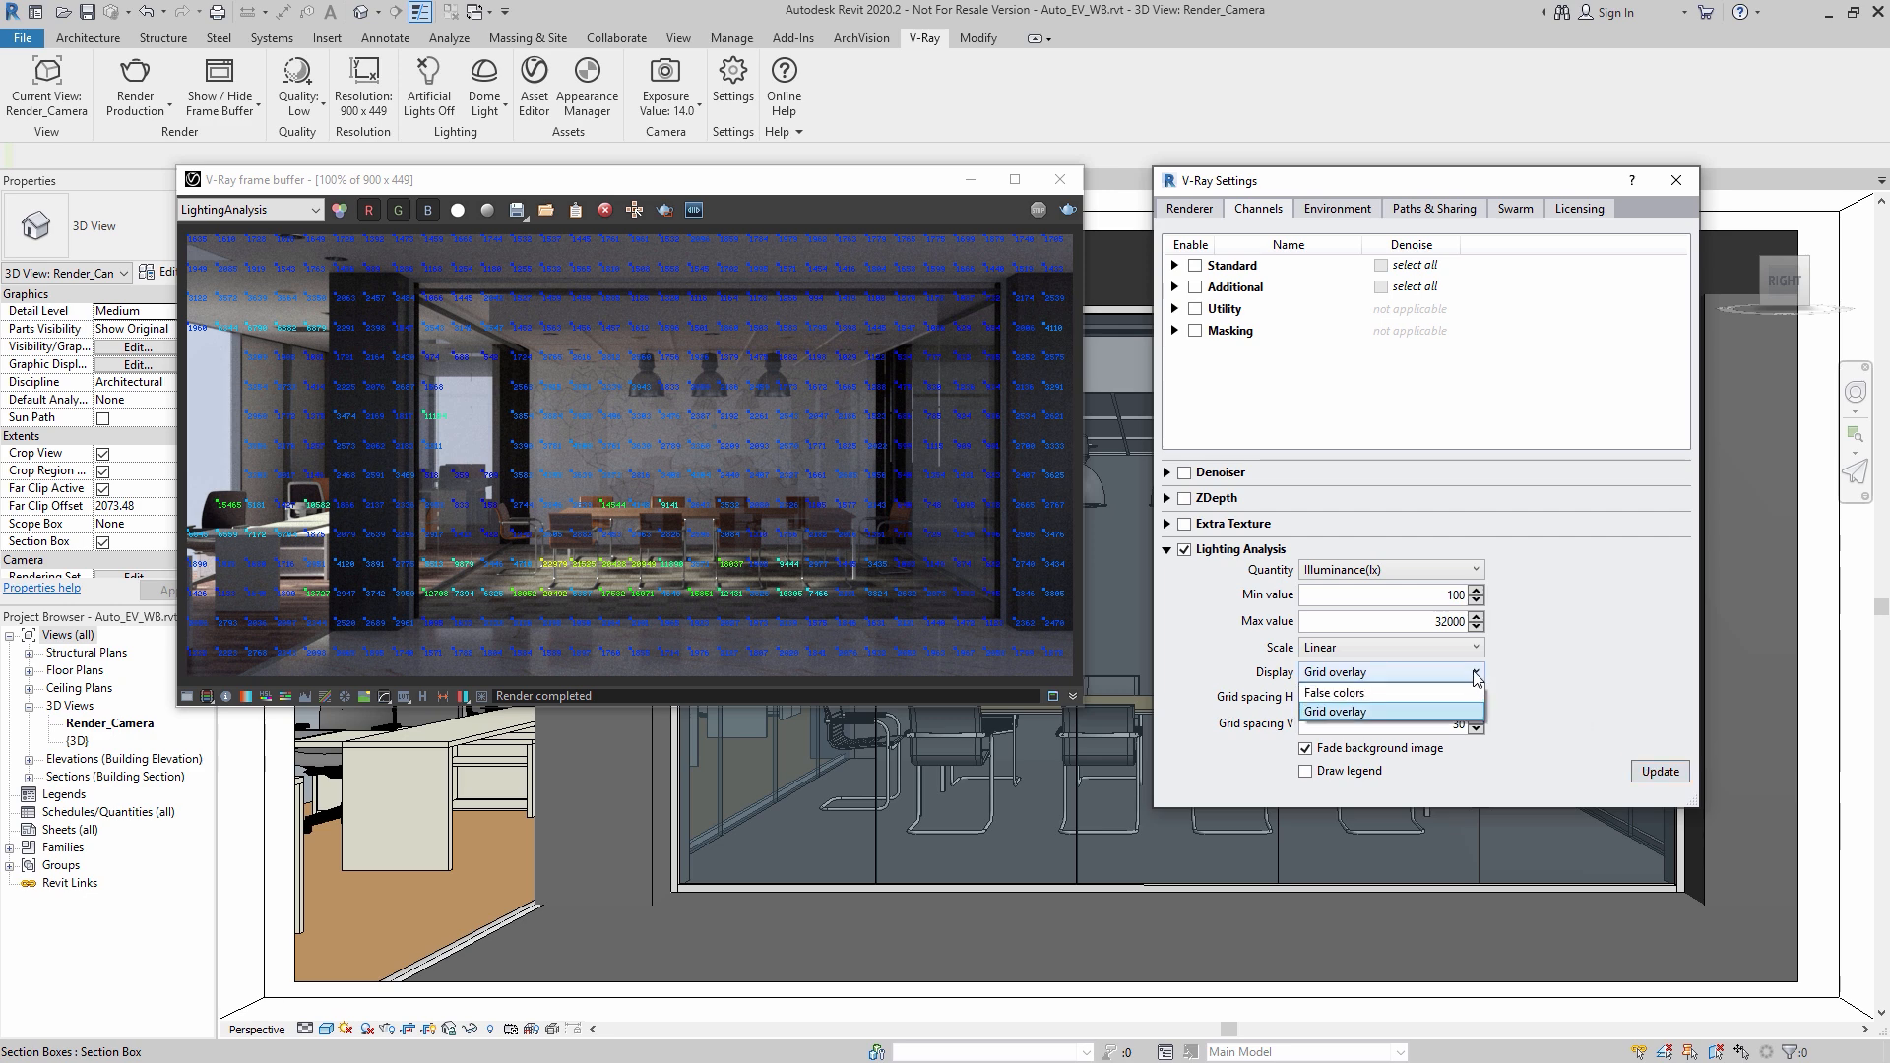
click(1388, 693)
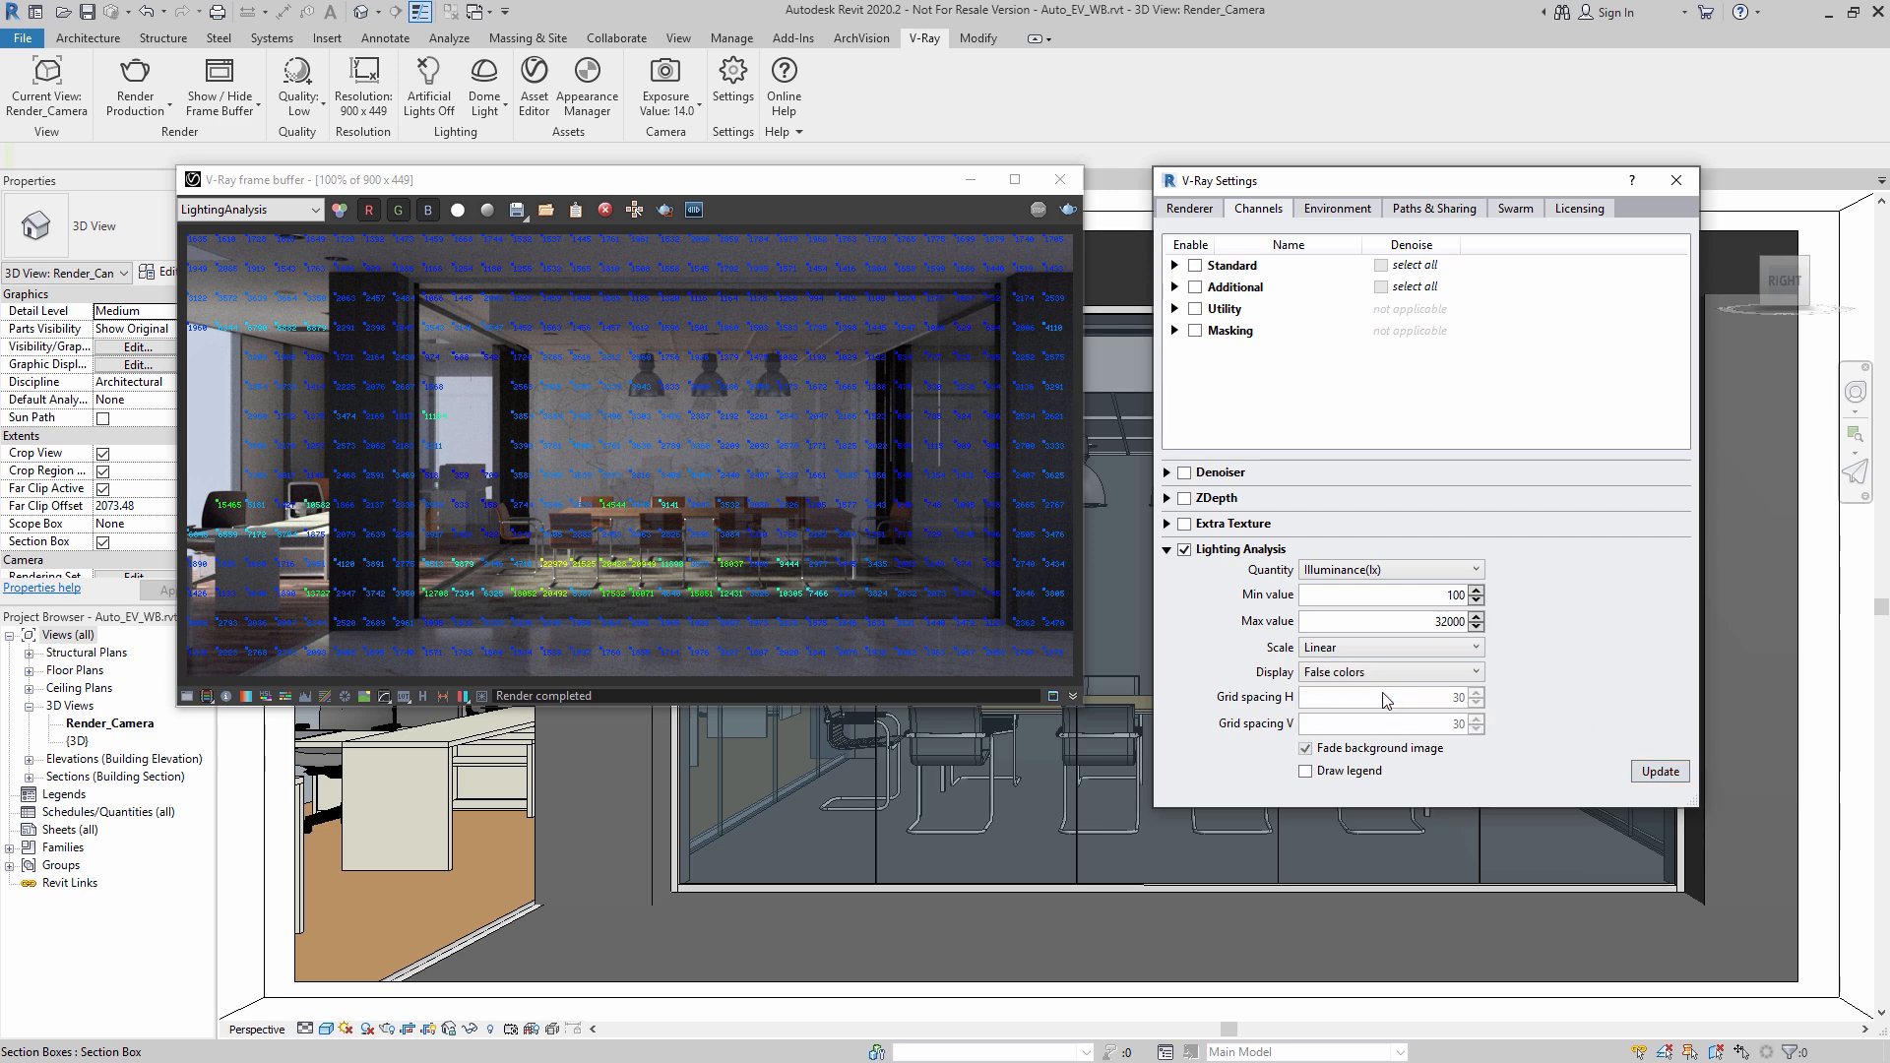
click(1659, 771)
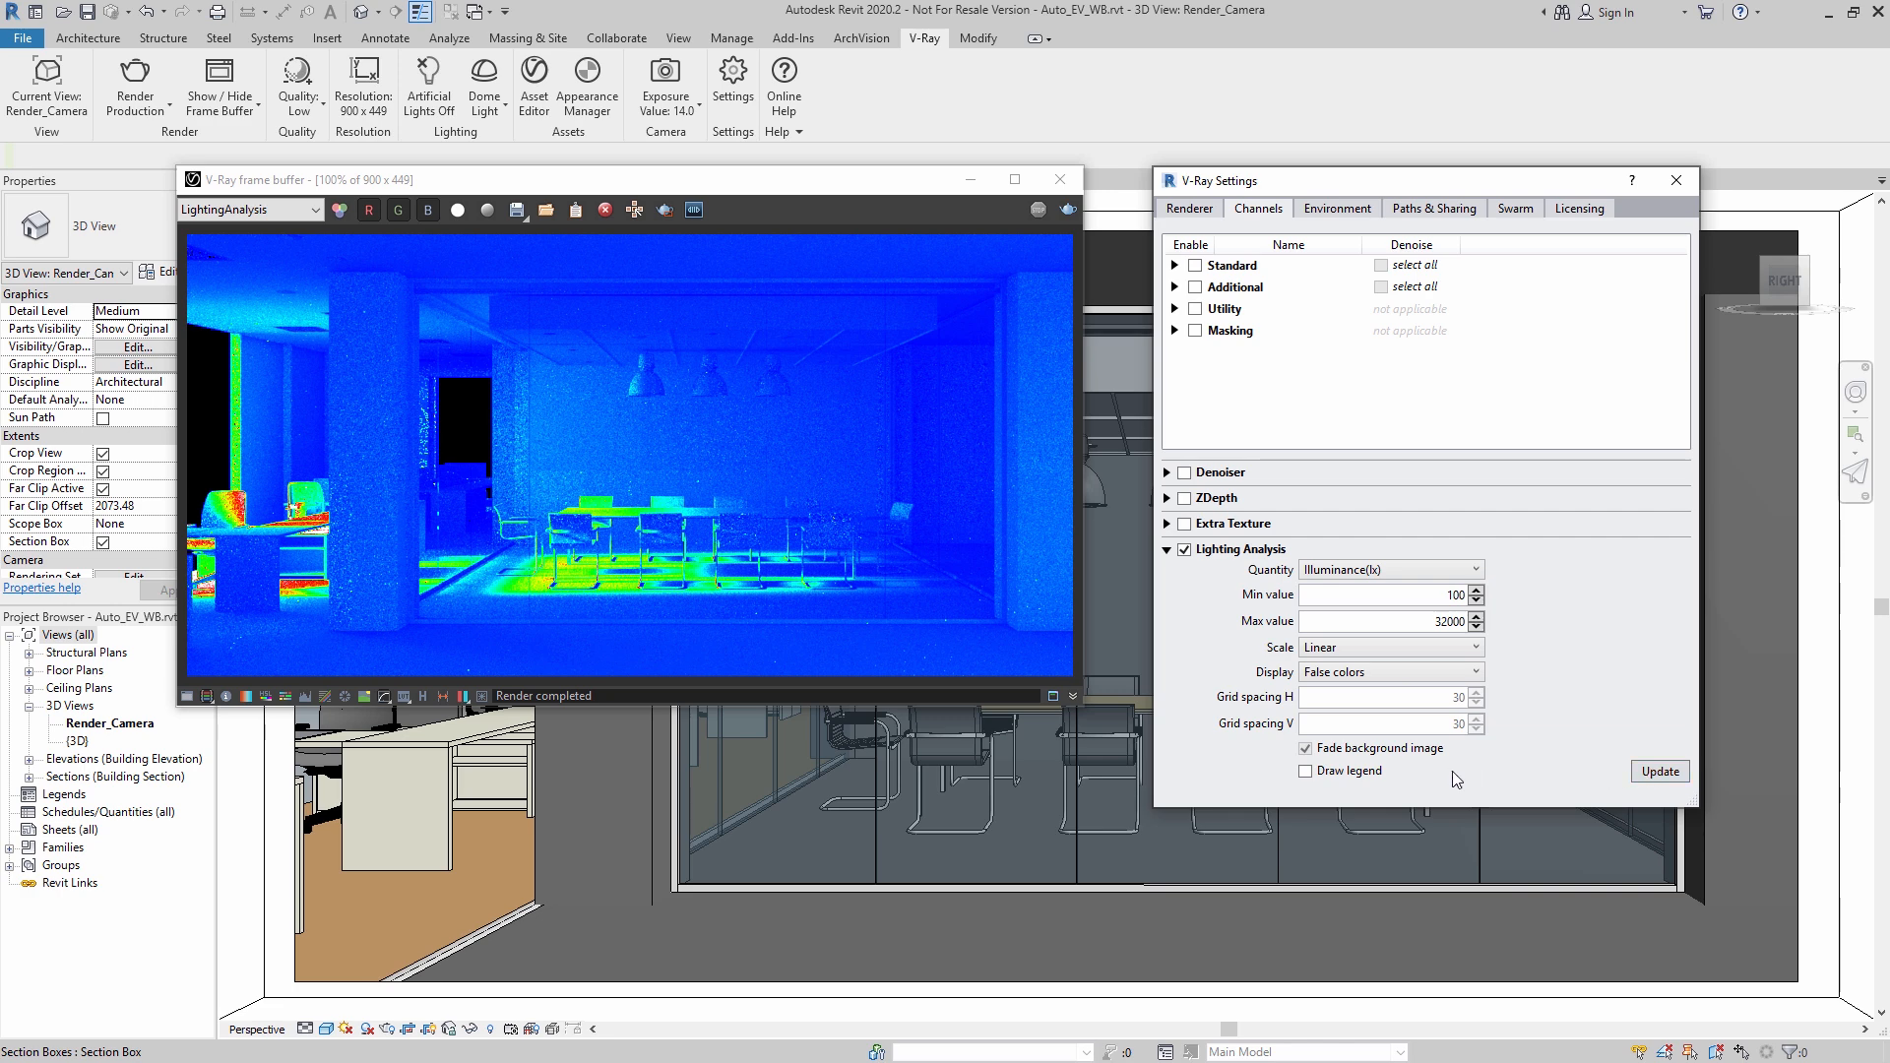
click(1306, 772)
click(1652, 776)
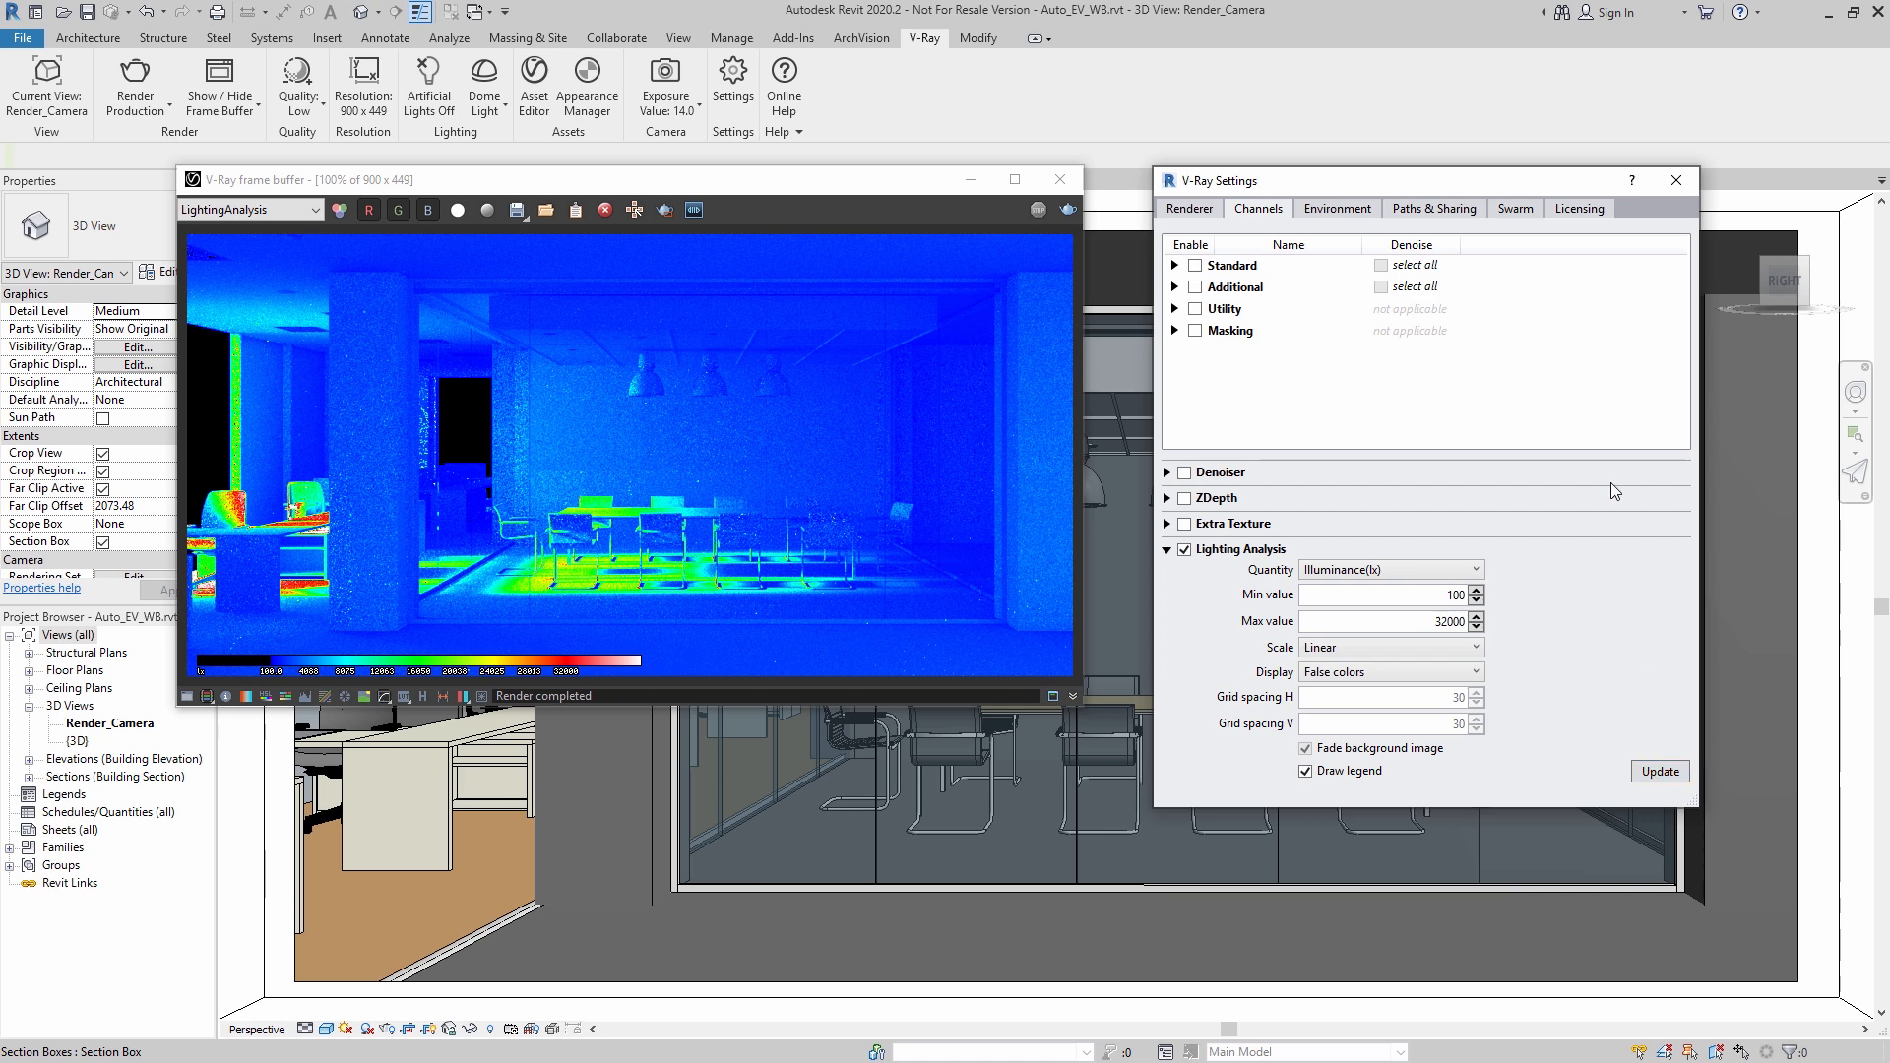
click(1676, 182)
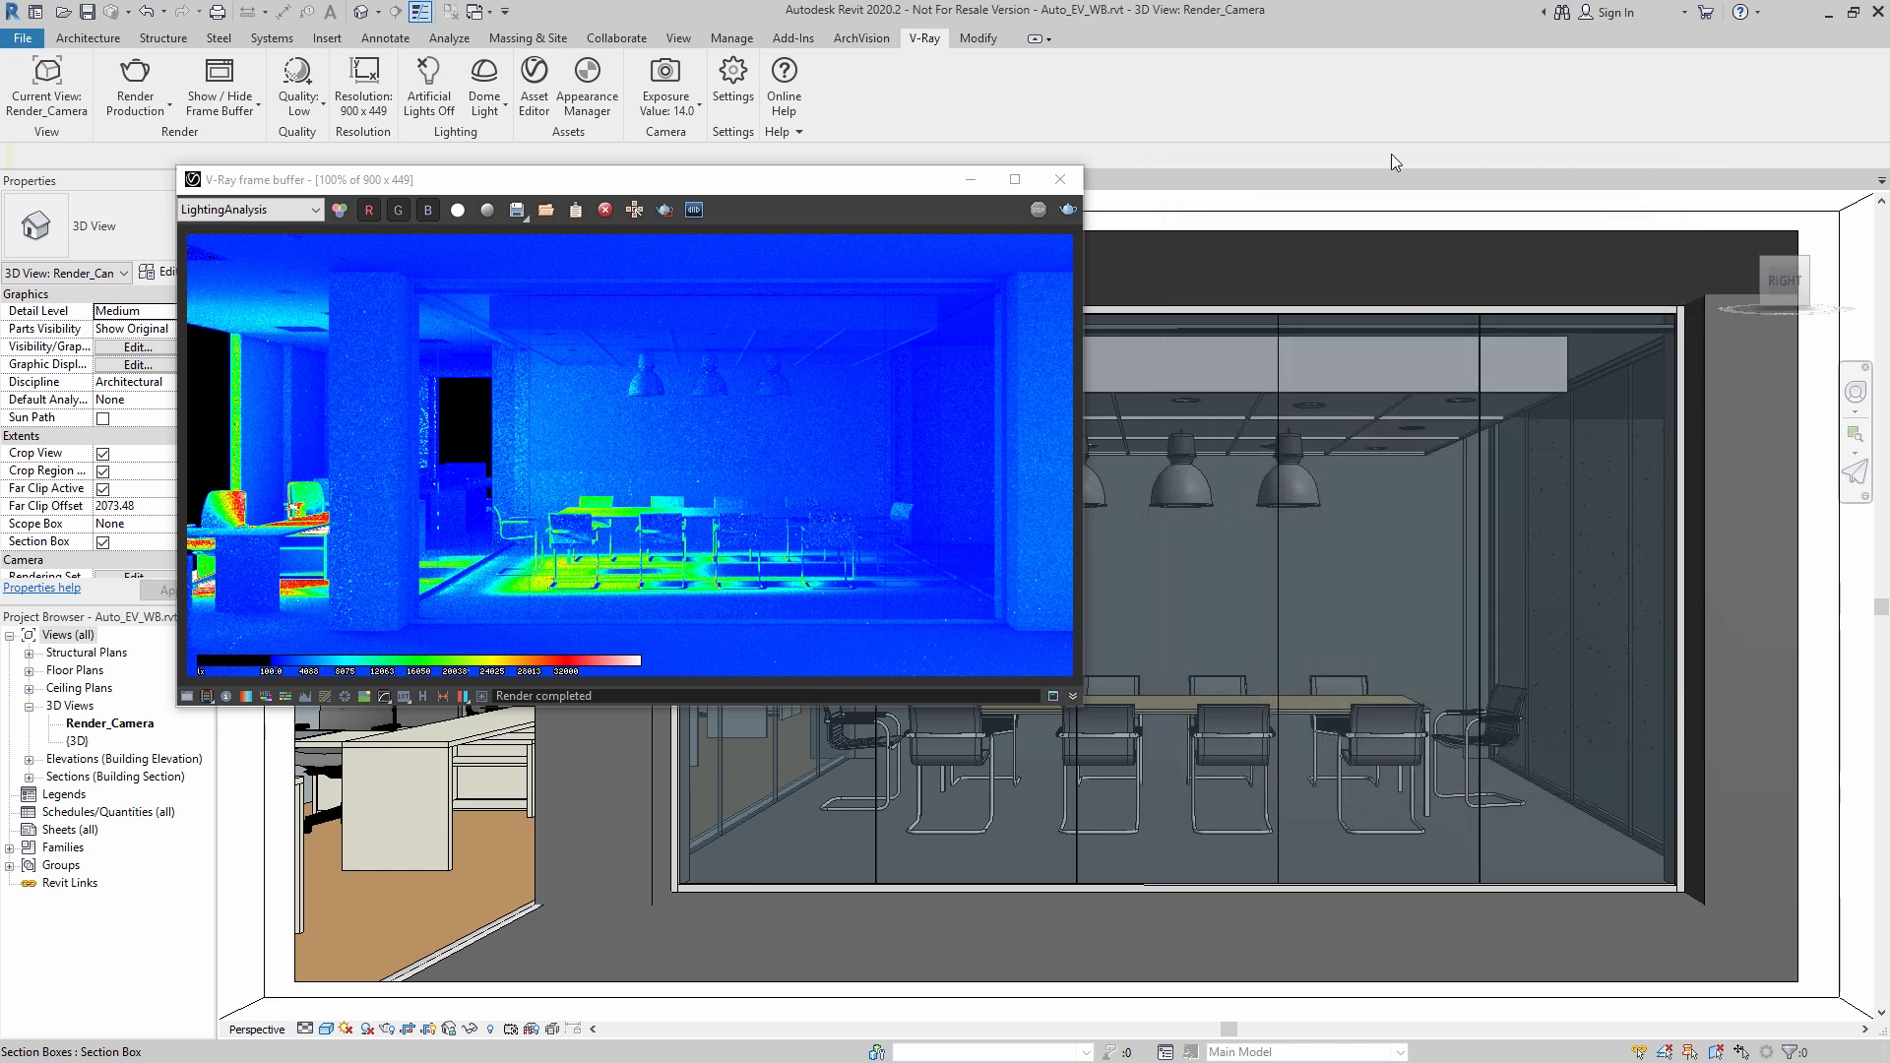
Step: Clear the frame buffer image and load the saved Adaptive Dome ON render from the history
drag(681, 185, 1094, 189)
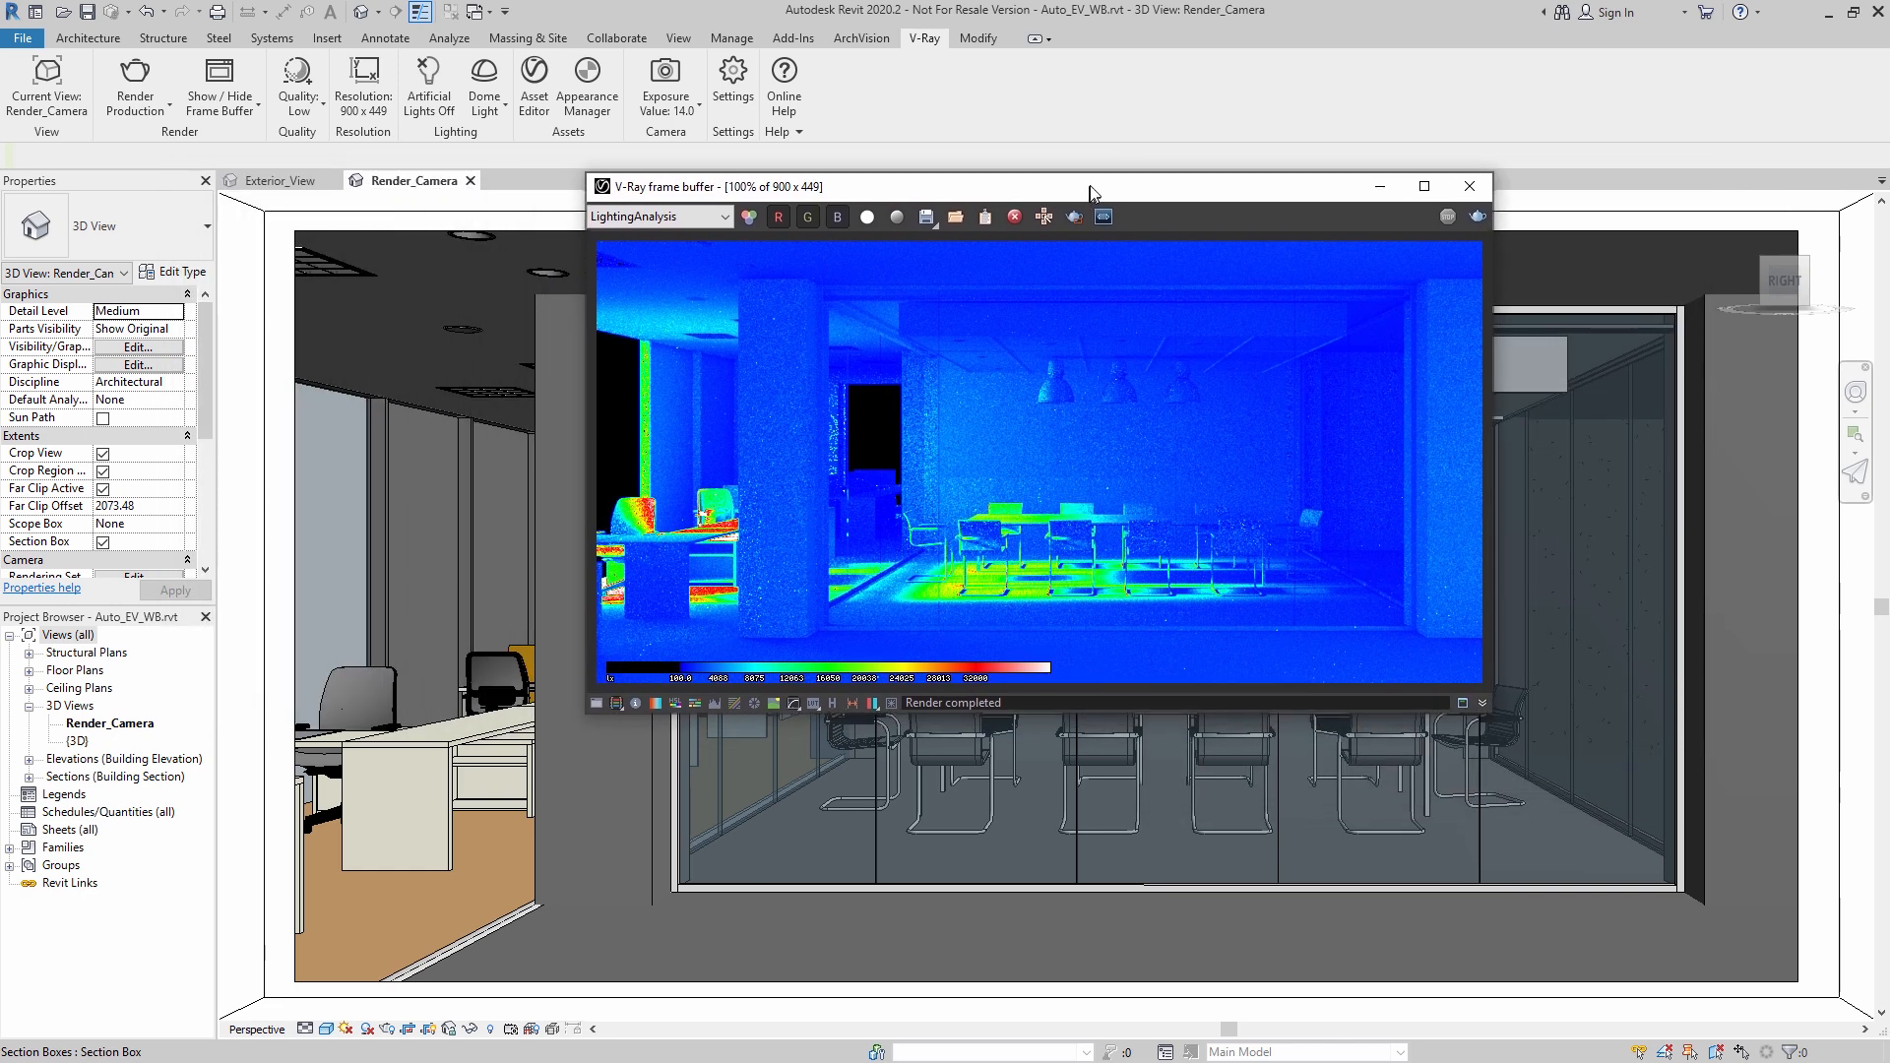
click(1019, 213)
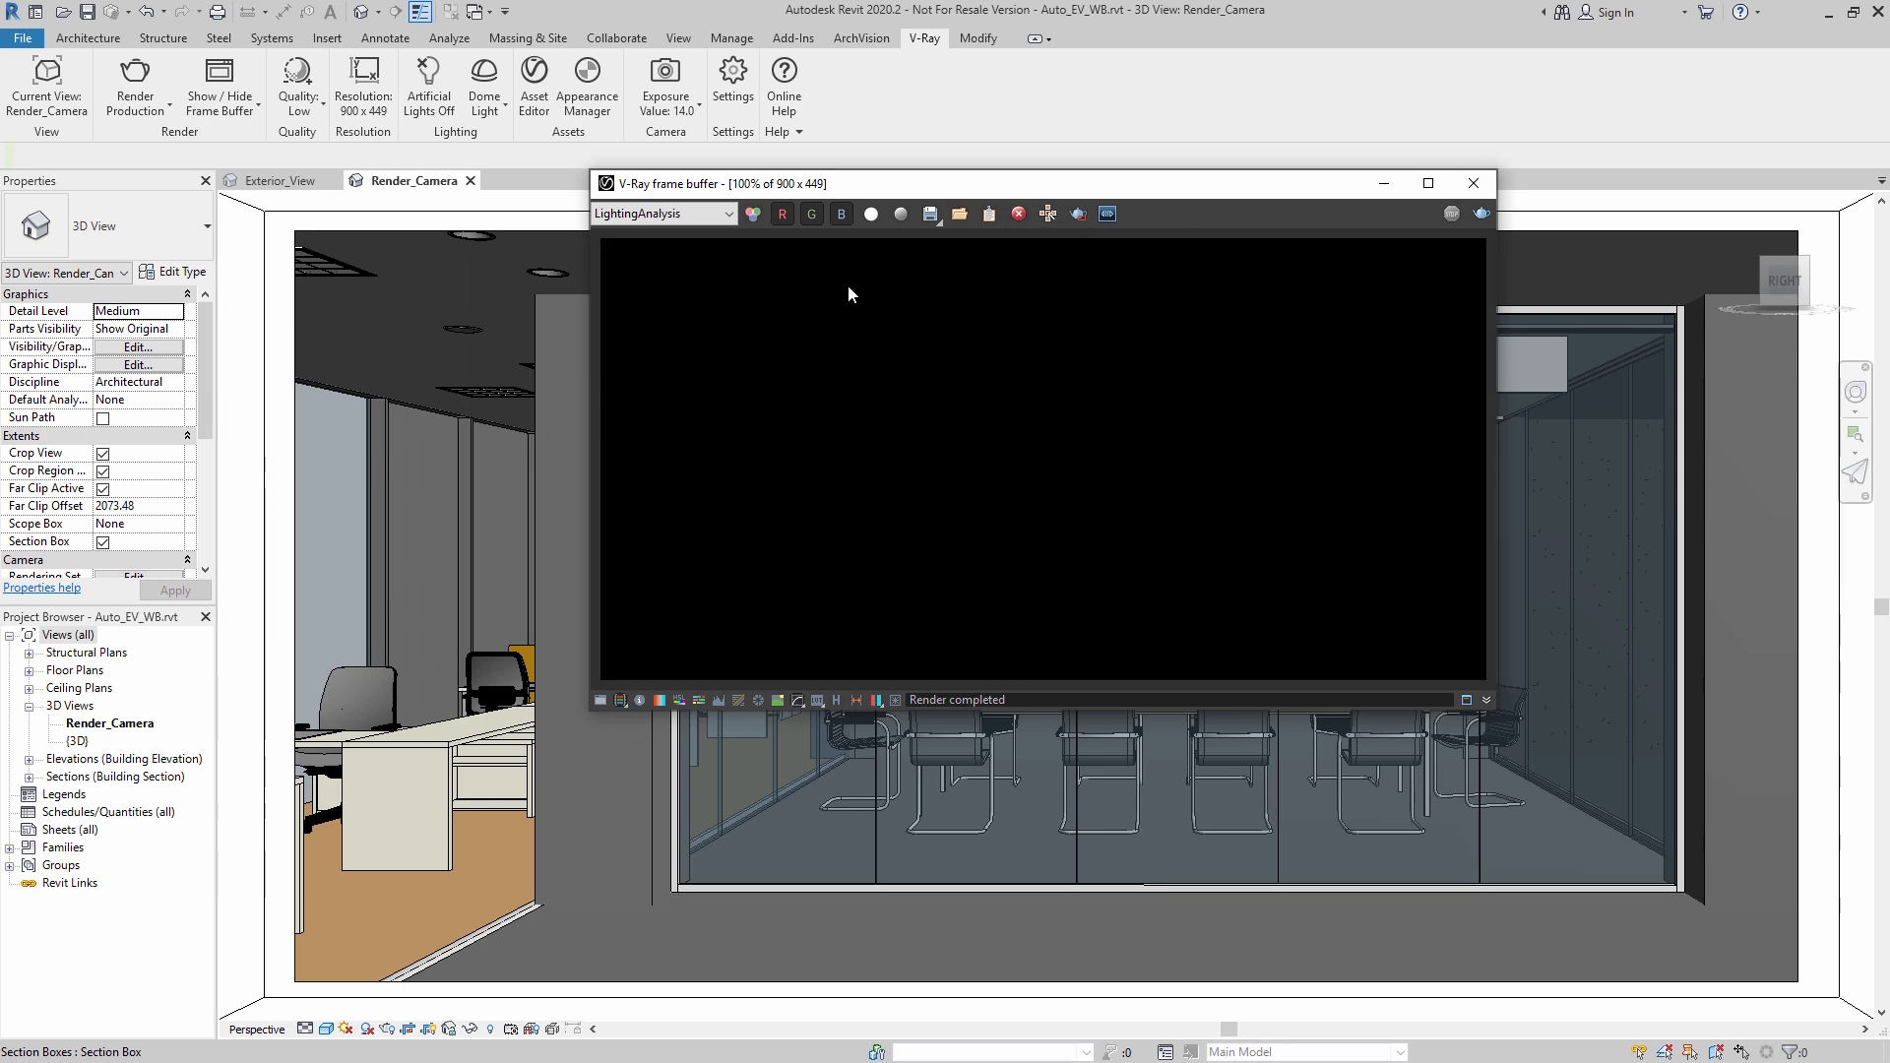
click(835, 700)
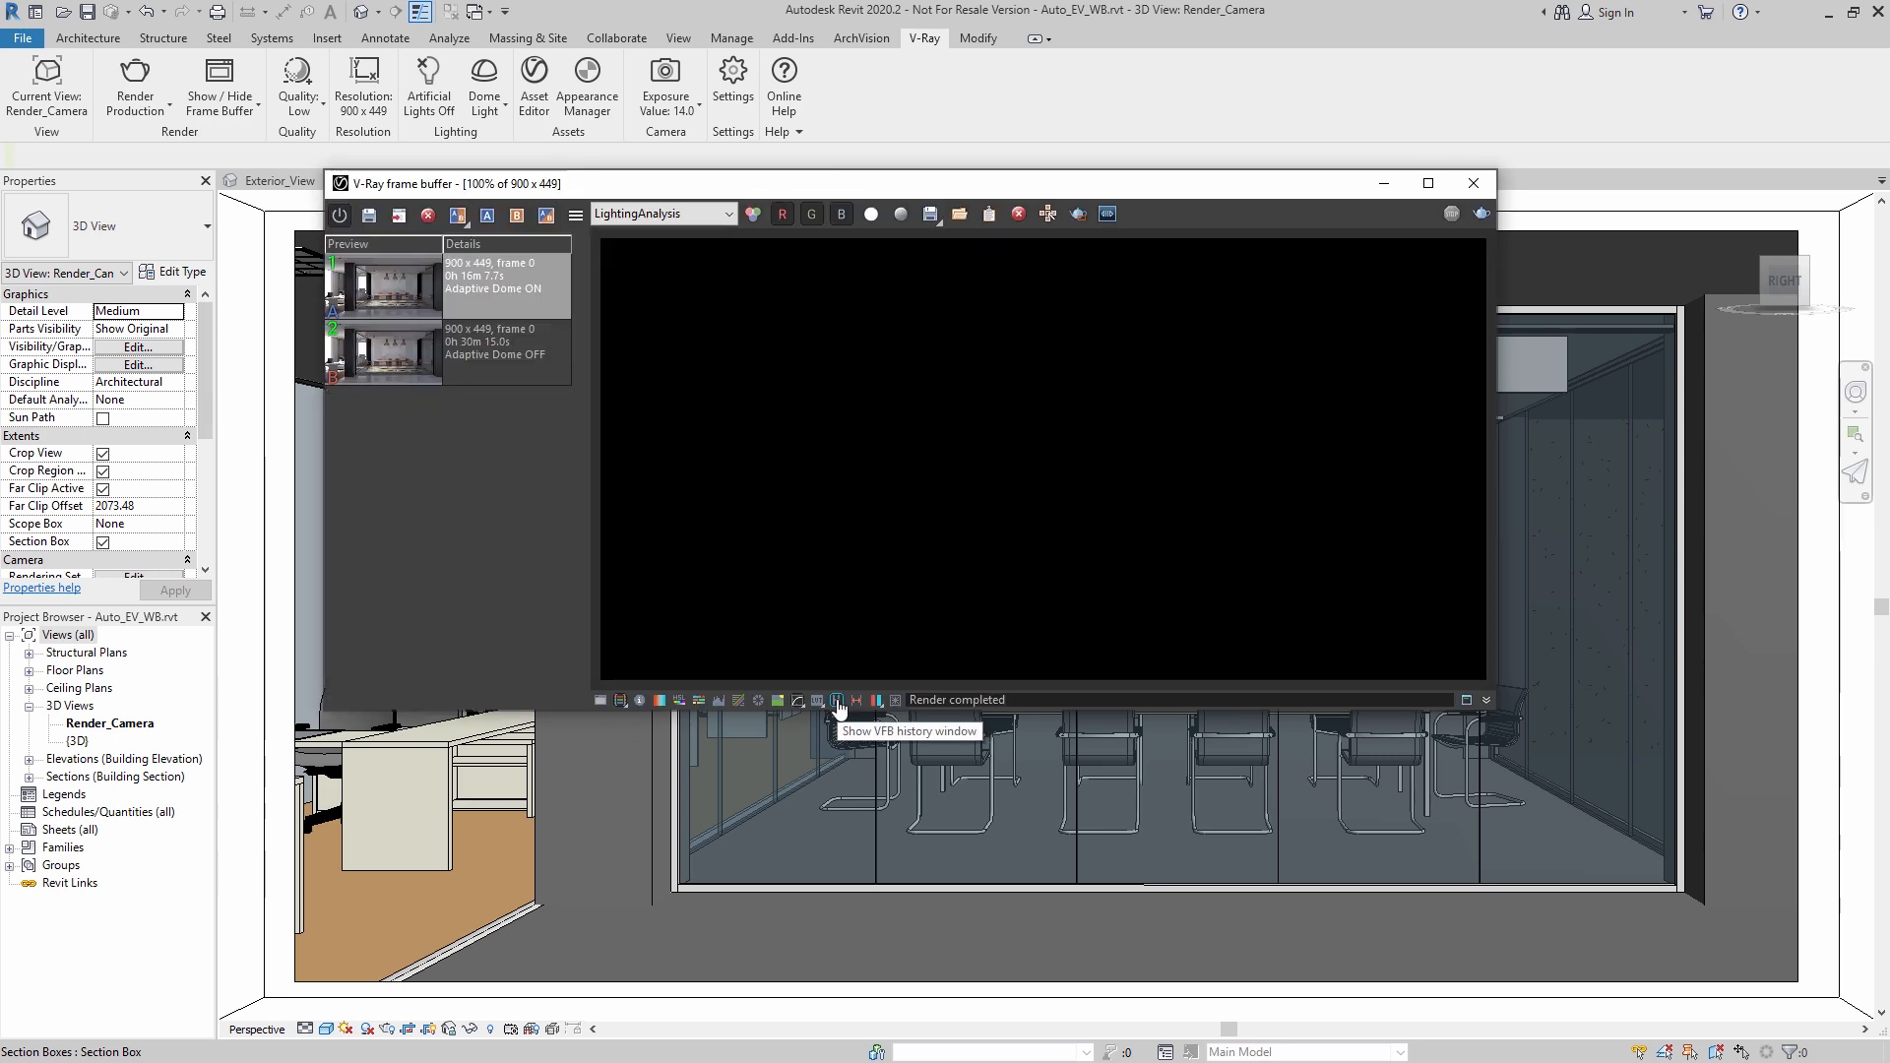
click(511, 284)
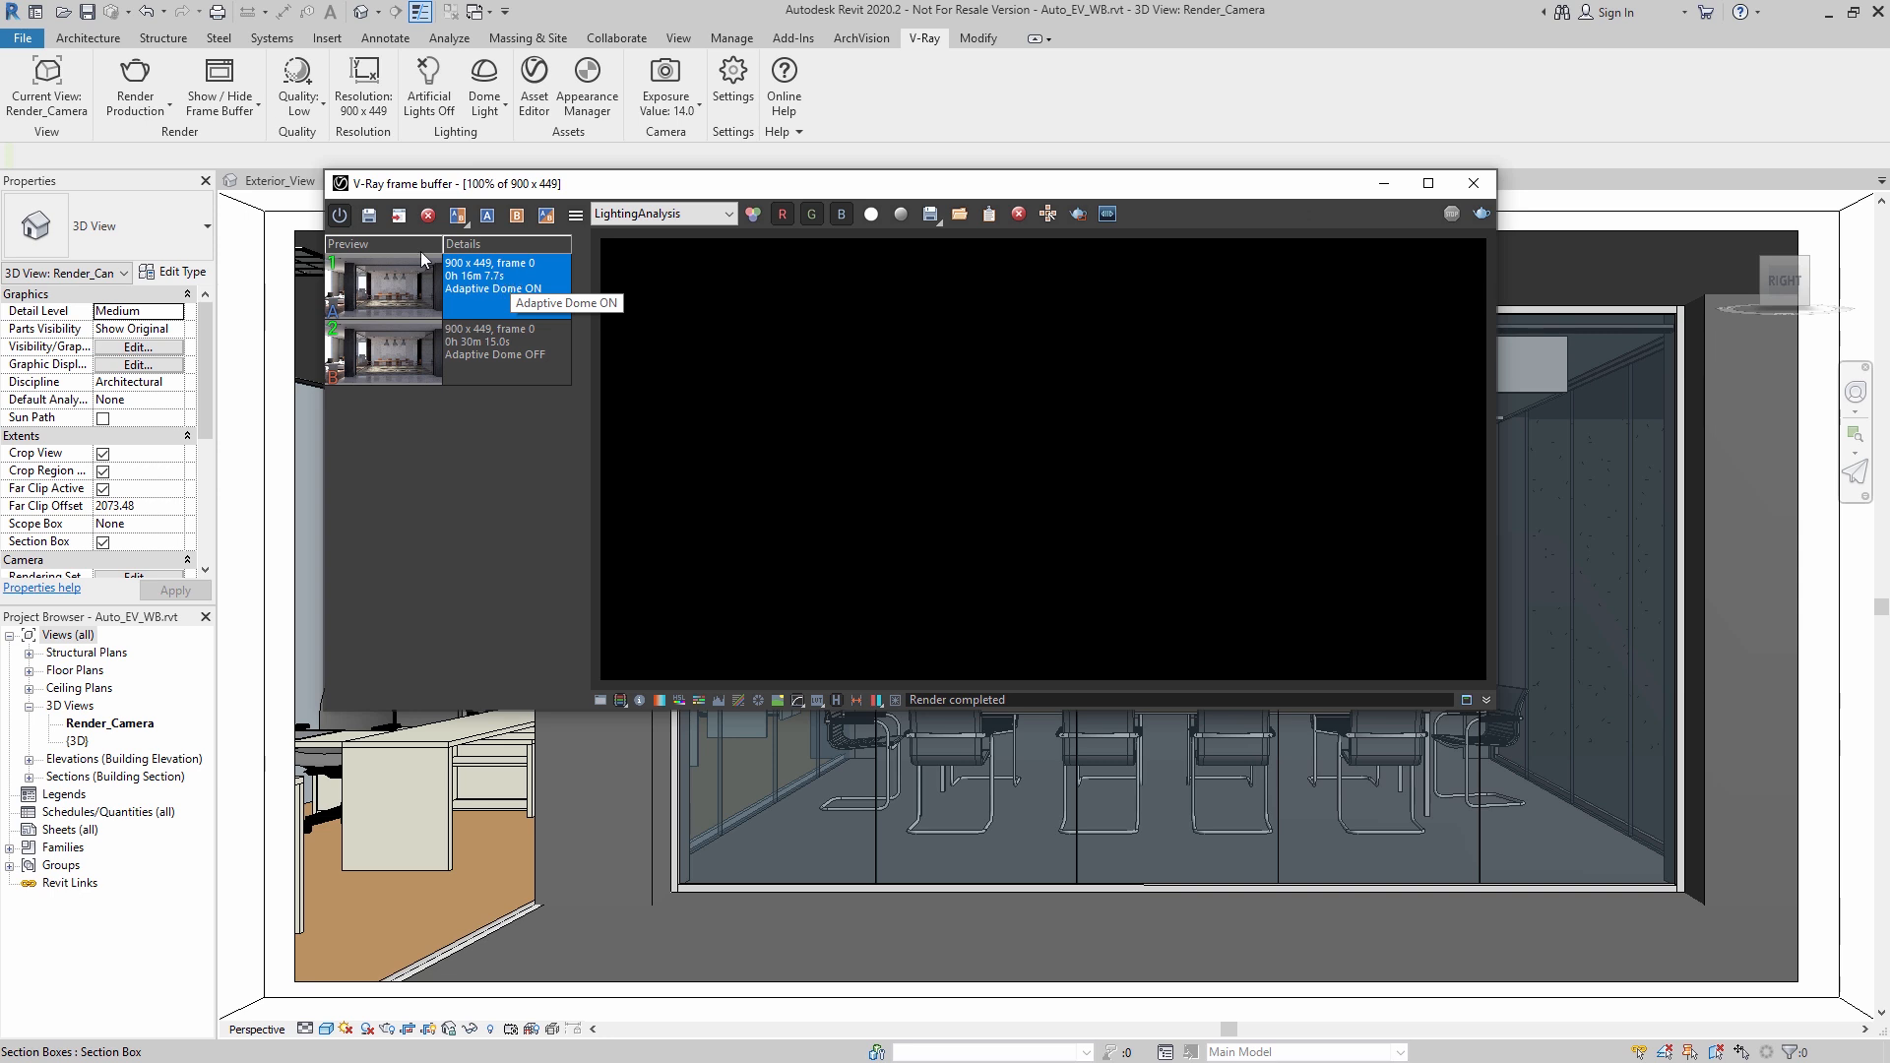
click(400, 217)
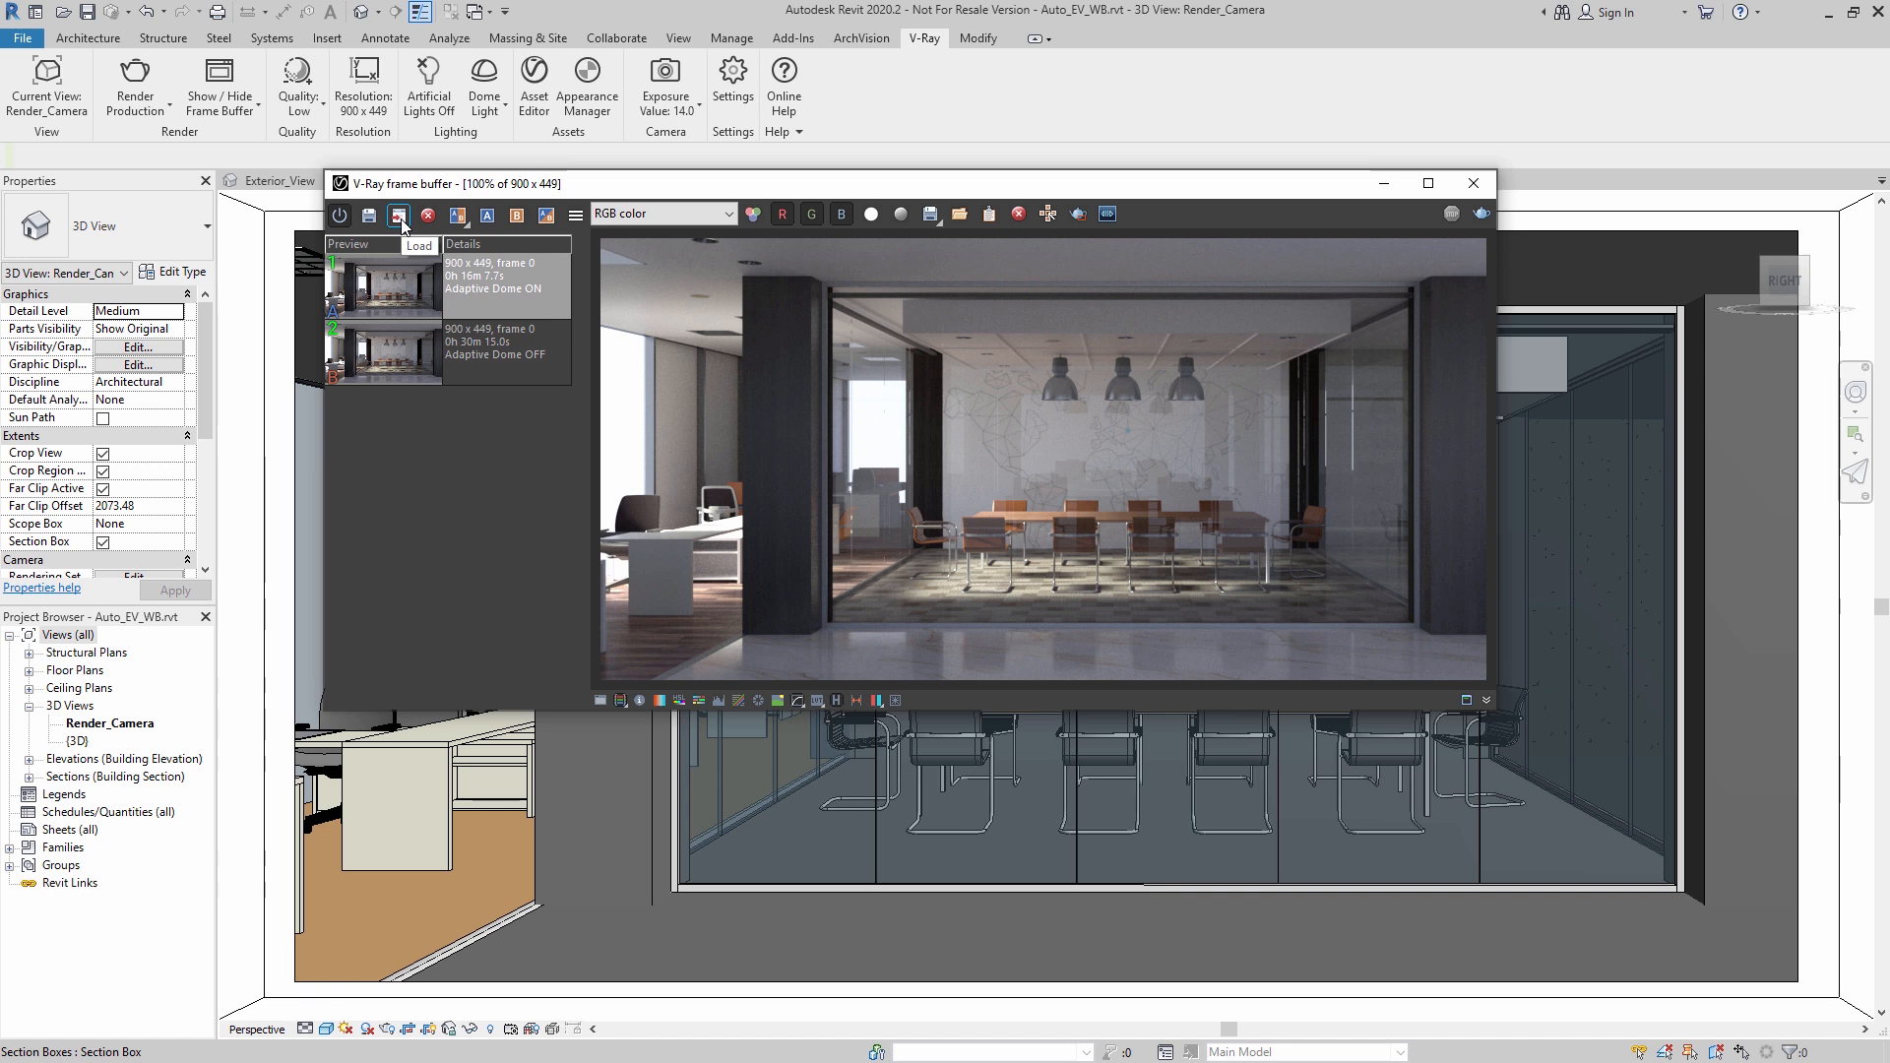
Step: Compare the Adaptive Dome ON and OFF renders horizontally, sweeping the divider across the image
click(457, 223)
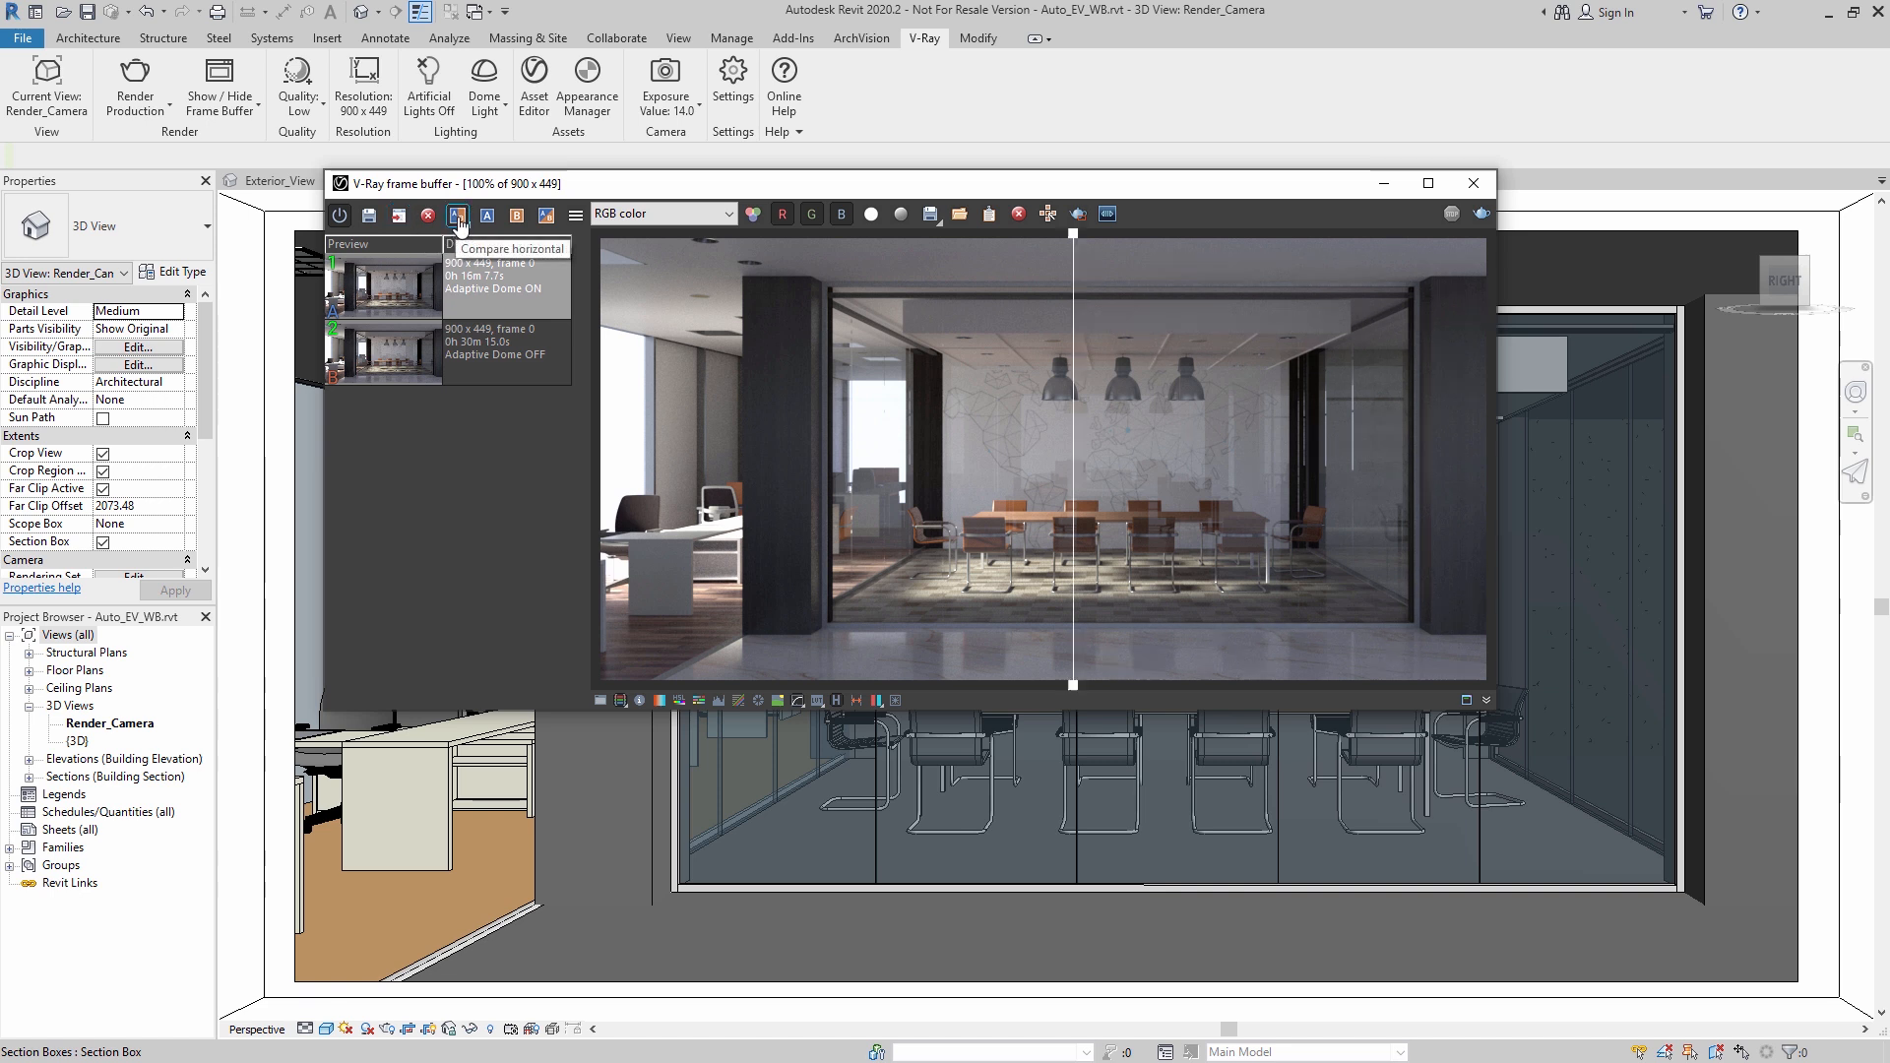
drag(1076, 246, 601, 254)
drag(722, 258, 1060, 299)
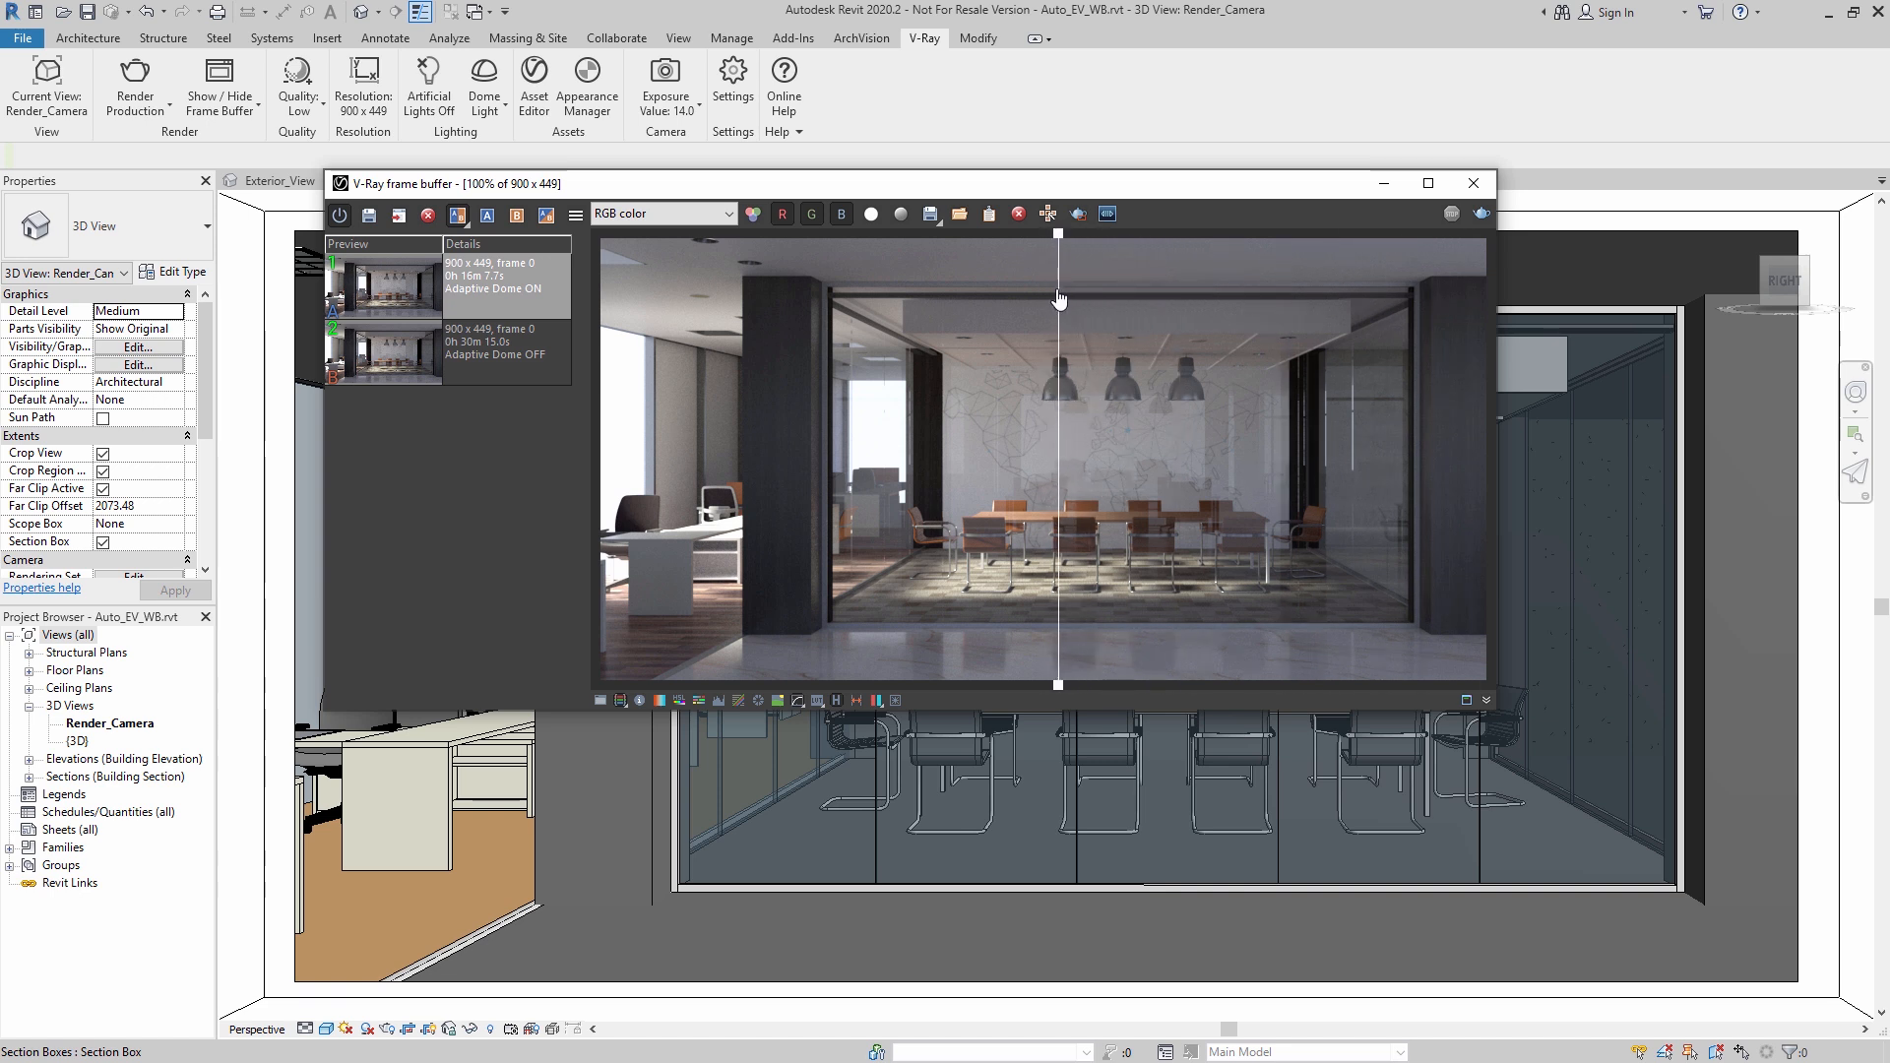